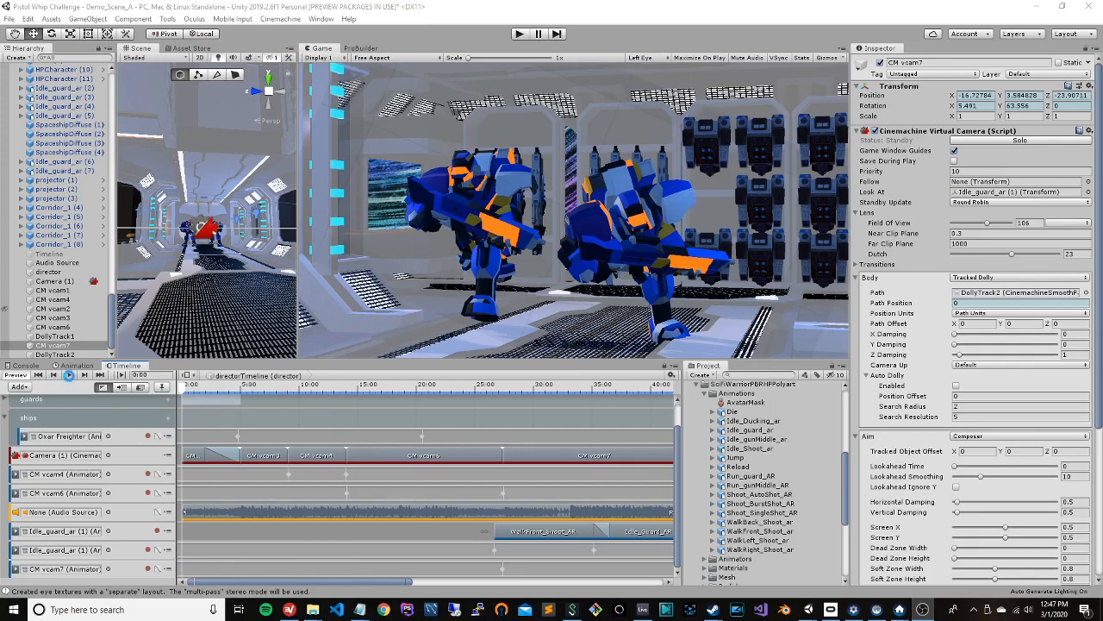
Step: Preview the director timeline with playback and review the CM vcam7 shot between about 32 and 34 seconds
click(68, 375)
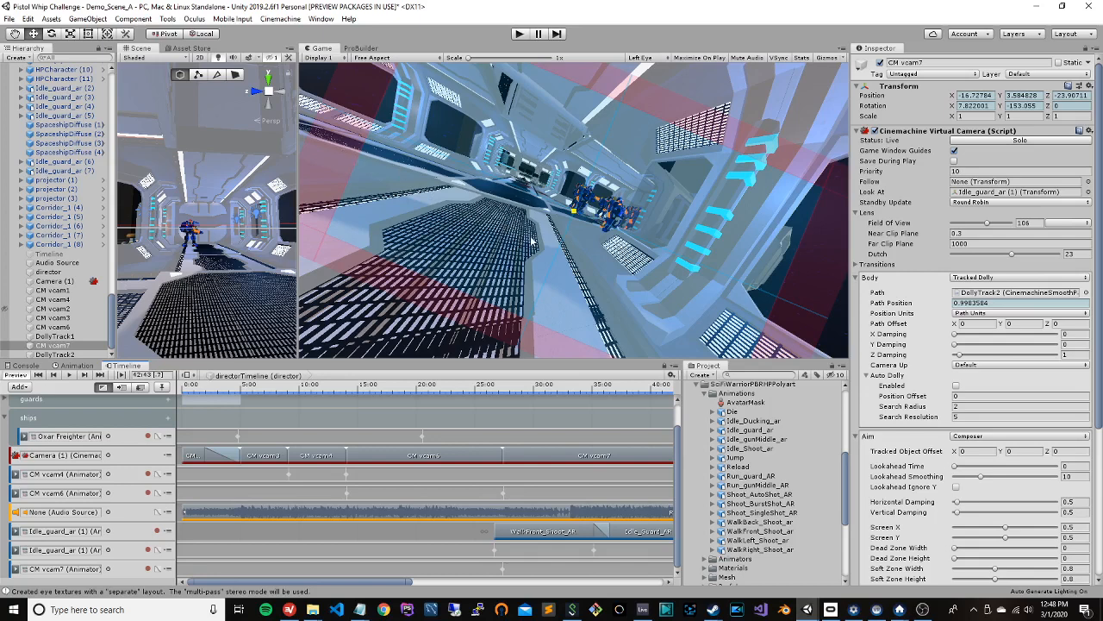
drag(388, 588, 427, 586)
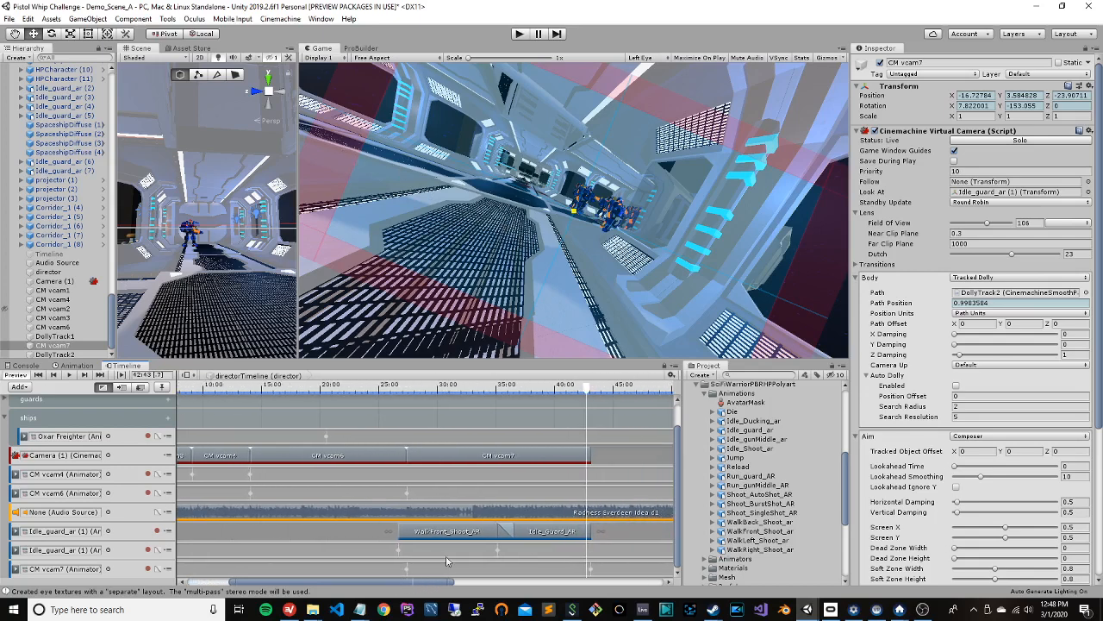
drag(590, 389, 471, 401)
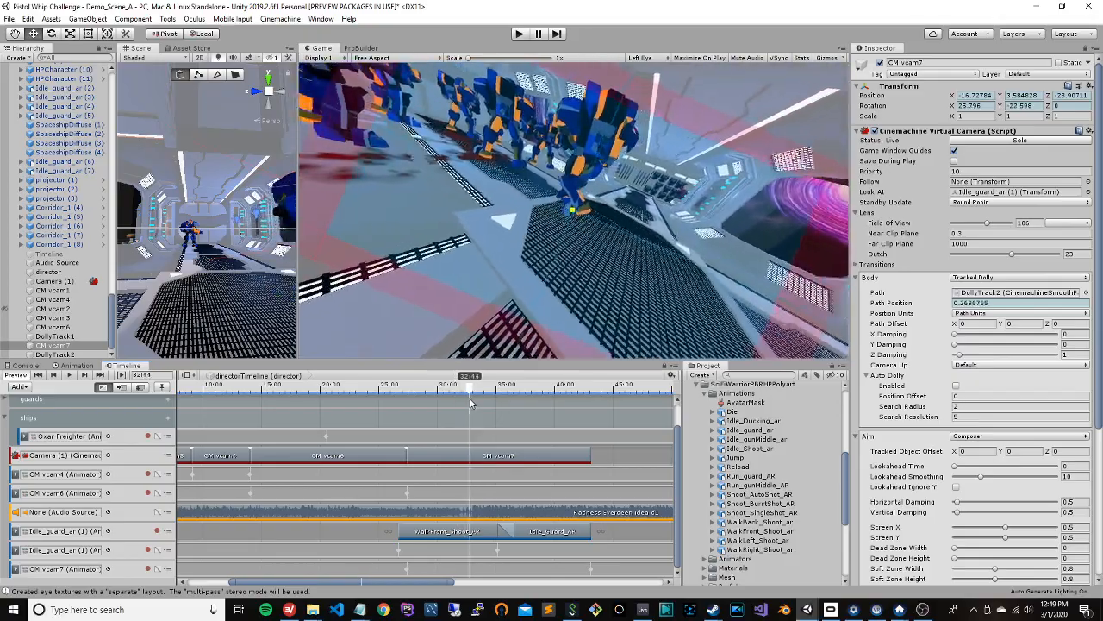
drag(478, 403, 487, 424)
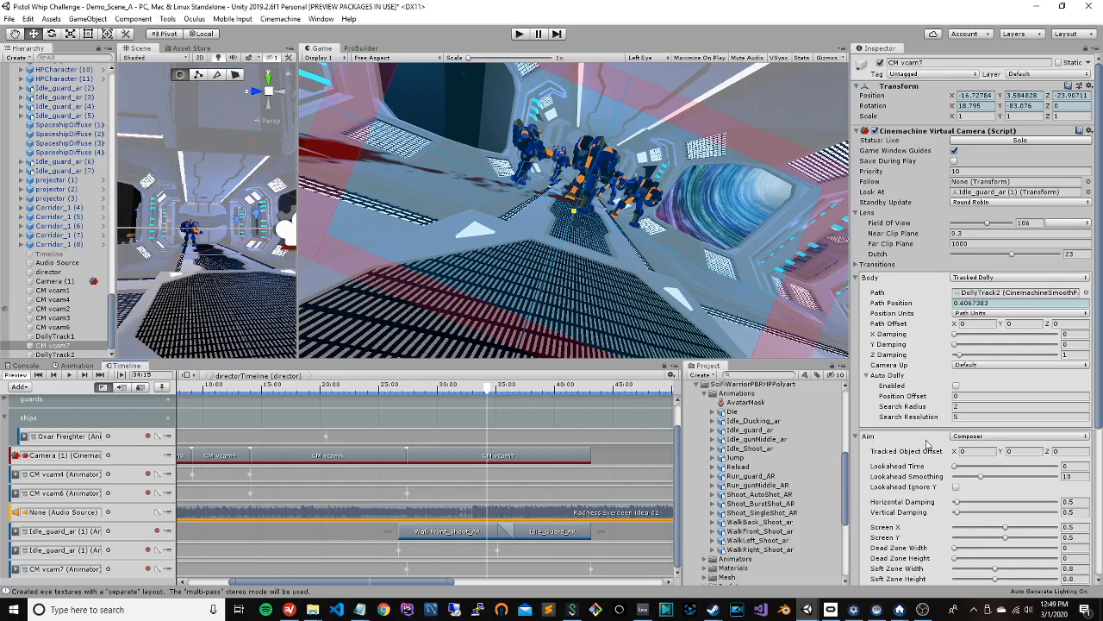
Step: Try a Composer framing with Screen X 0.28 and Screen Y 0.65 on CM vcam7, and undo both changes
click(990, 436)
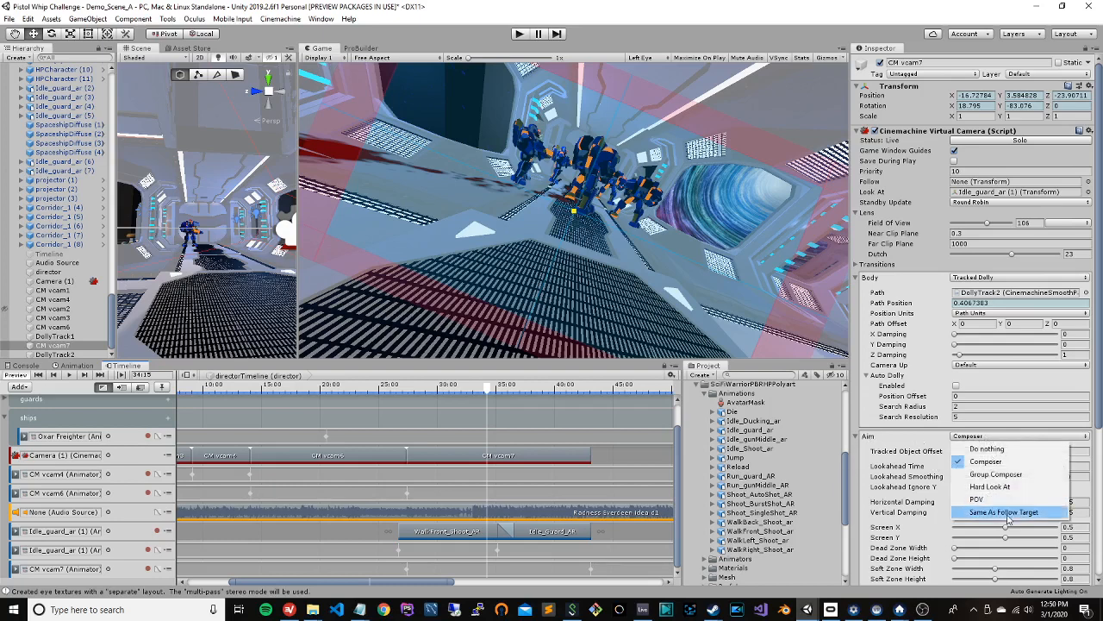
click(868, 438)
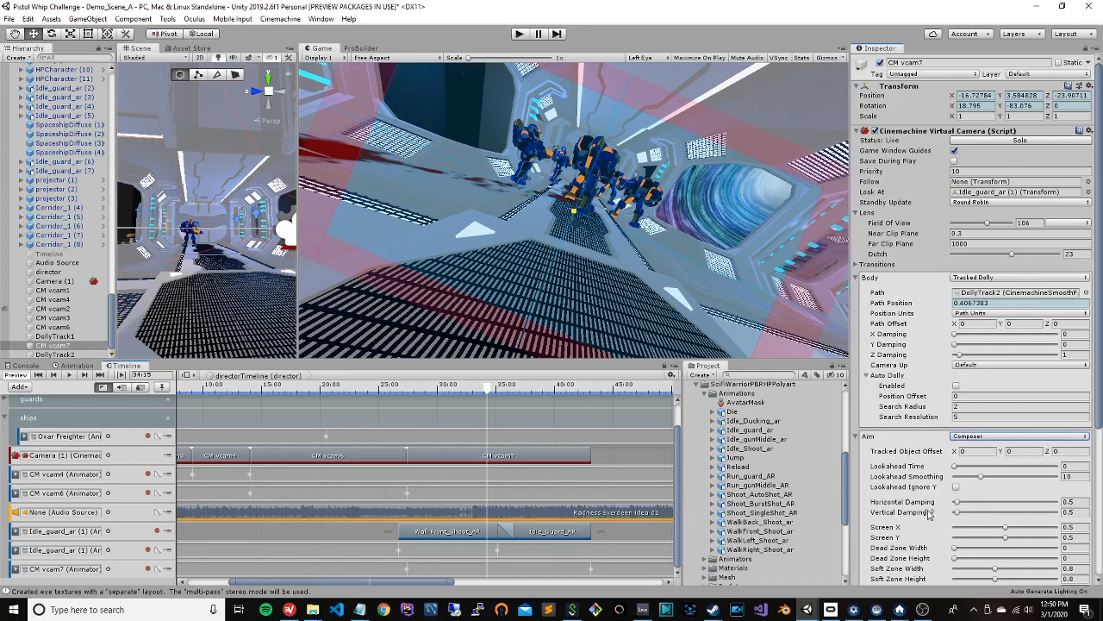
scroll(928, 515, down, 3)
drag(1007, 428, 983, 436)
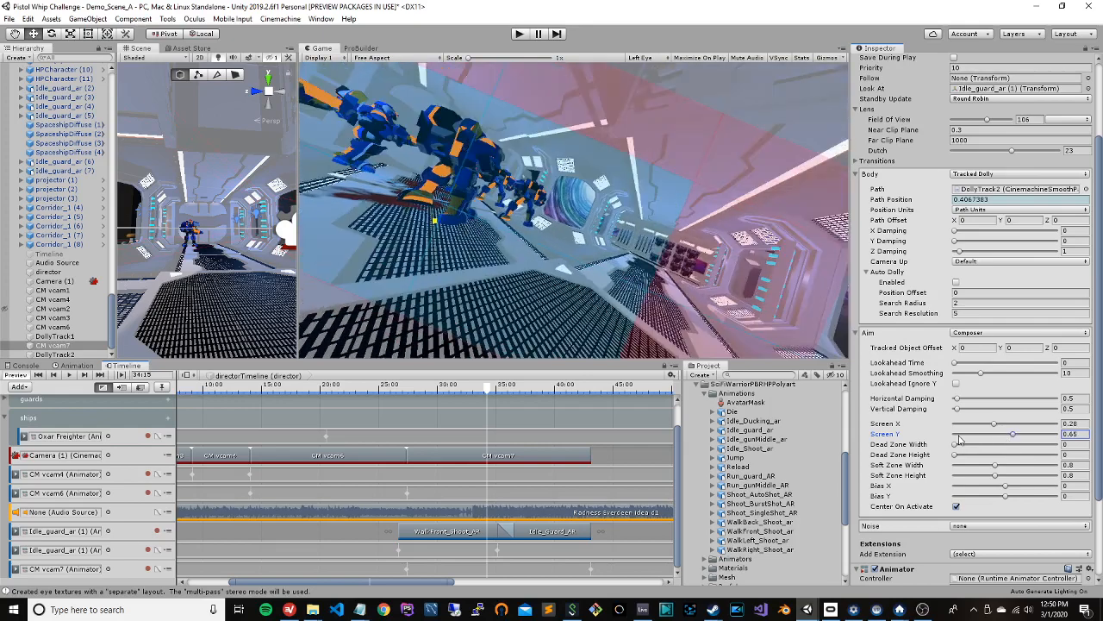
key(ctrl+z)
key(ctrl+z)
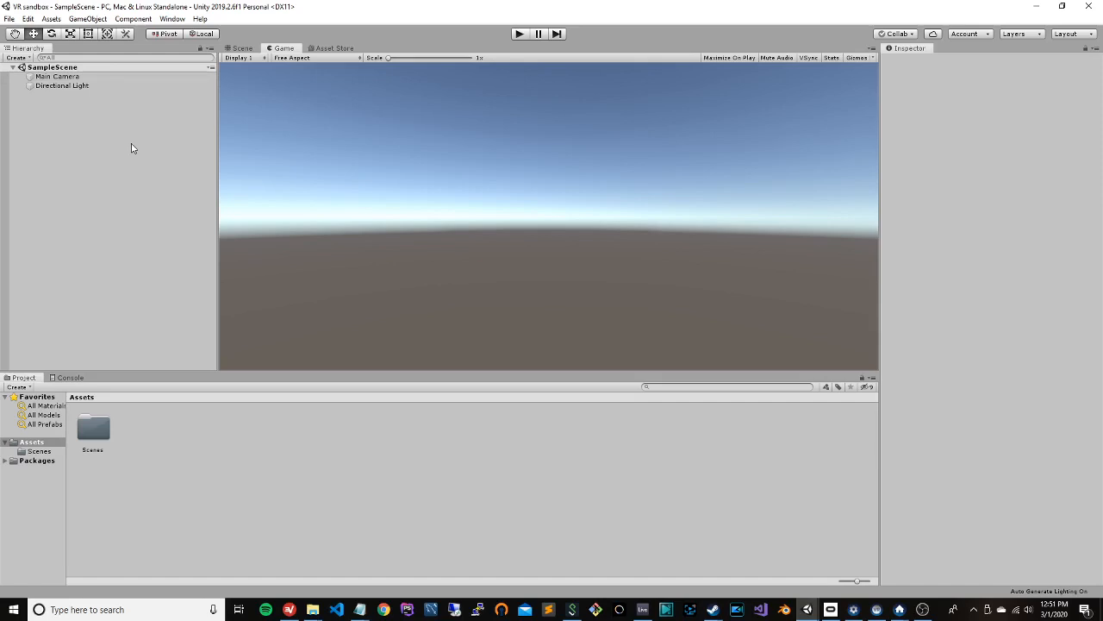
Step: Open the Timeline window in the VR sandbox project and dock it beside the Console
click(172, 19)
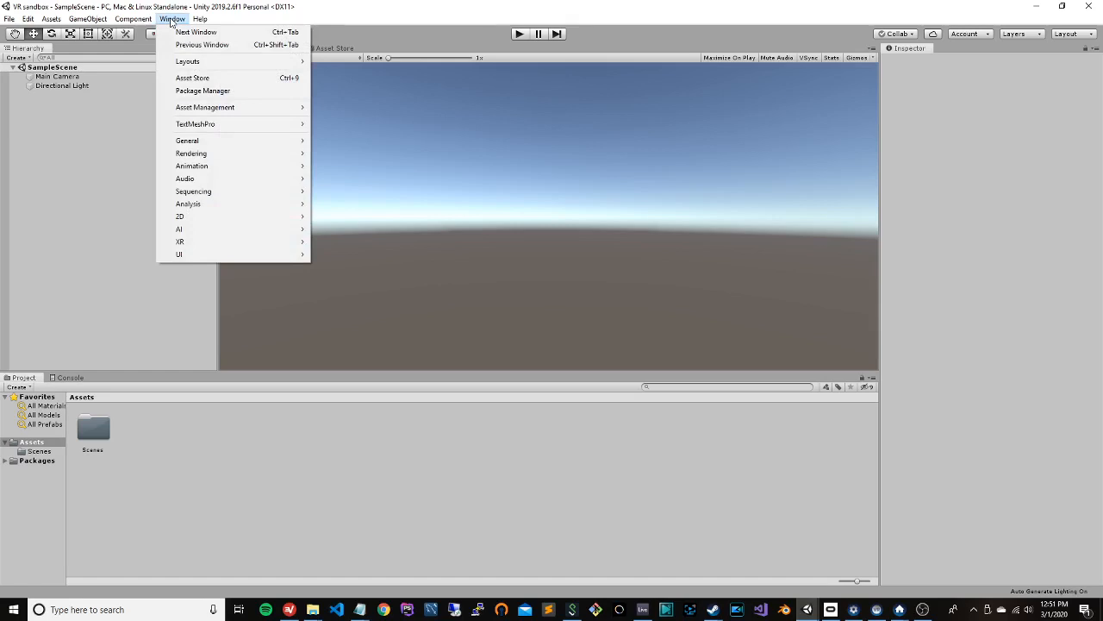
mouse_move(232, 196)
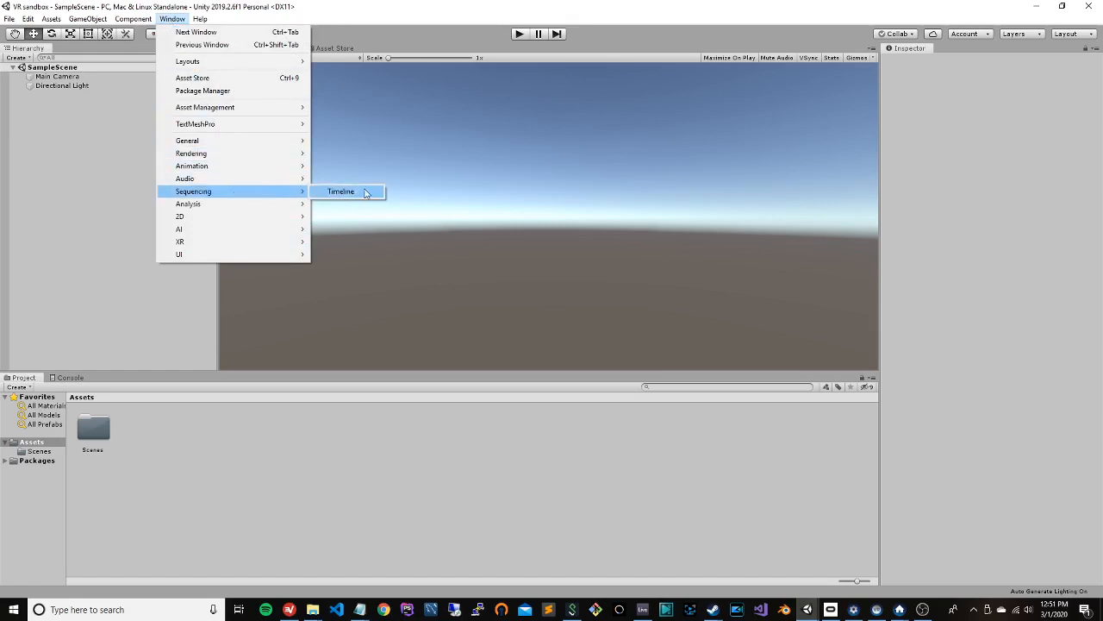
click(371, 192)
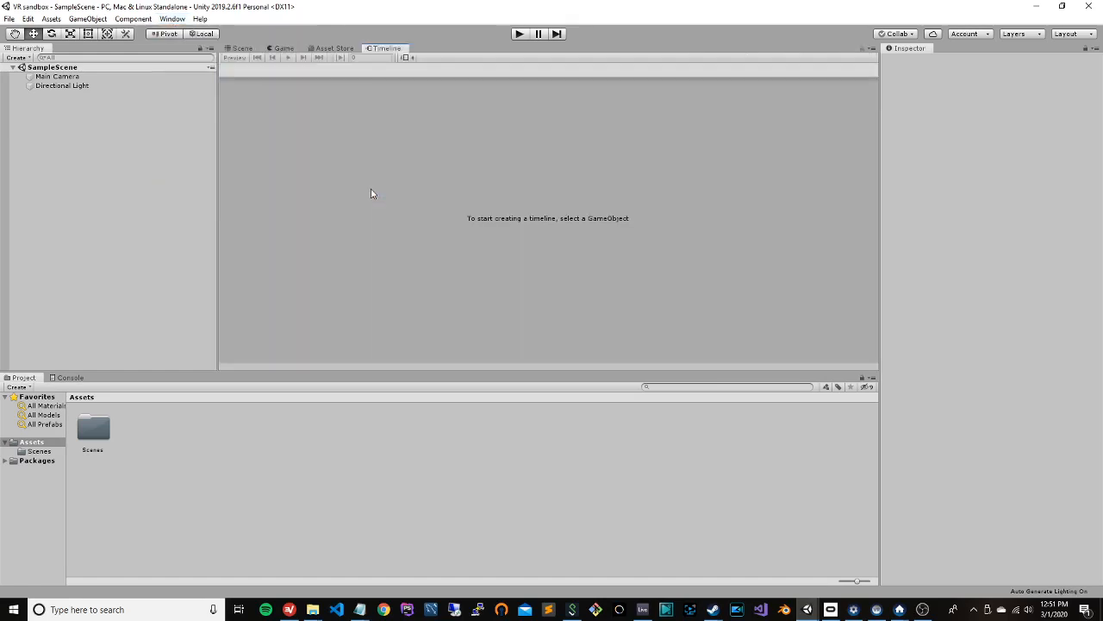
drag(385, 49, 113, 380)
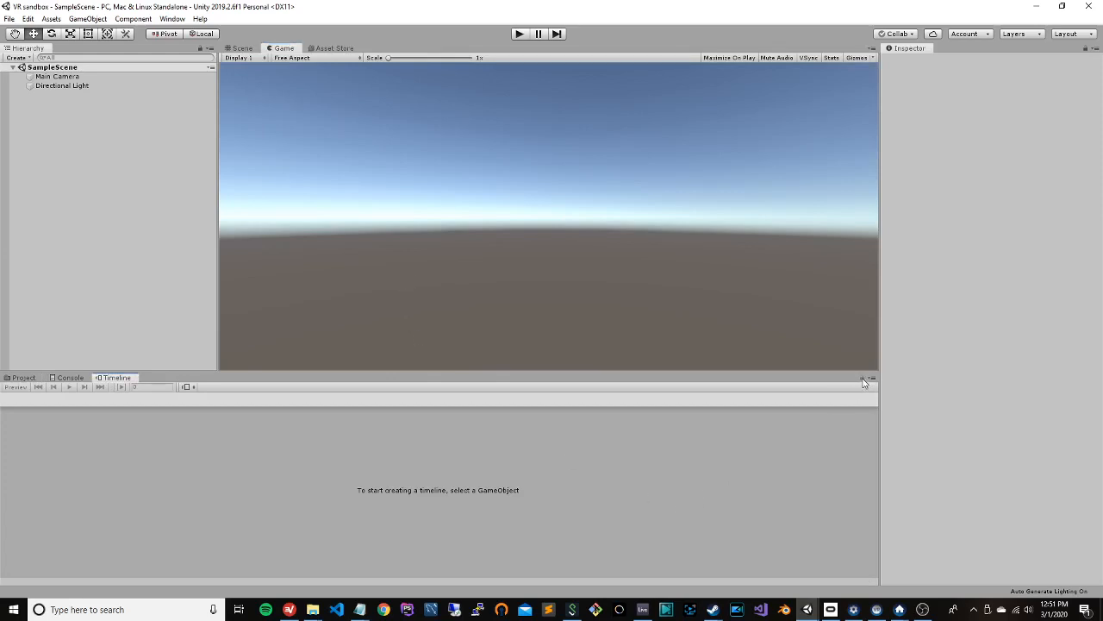
click(70, 379)
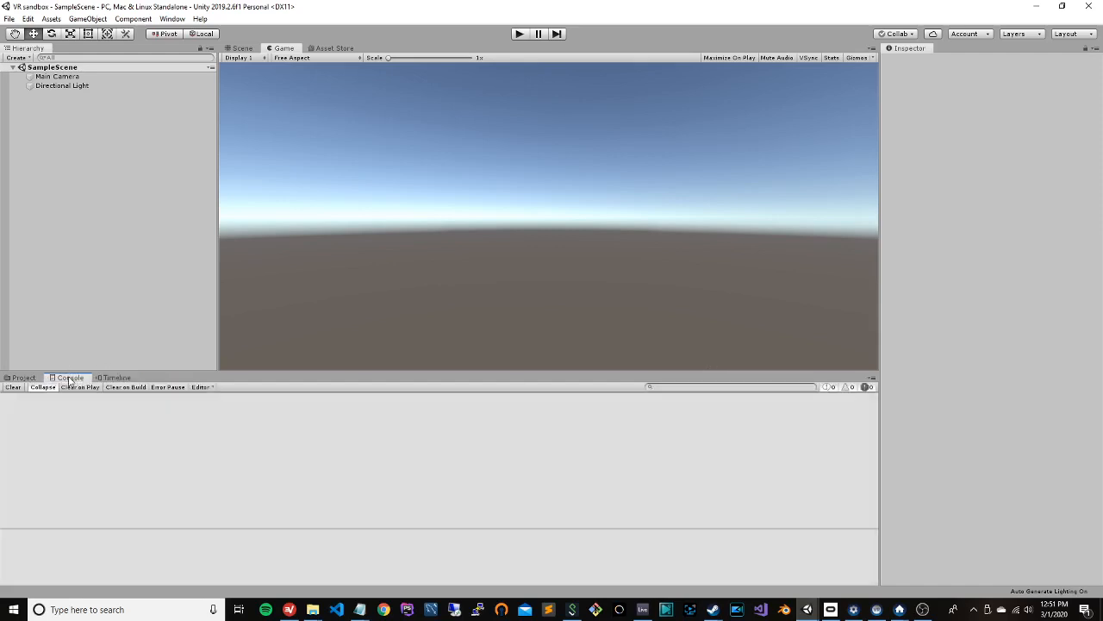
click(118, 377)
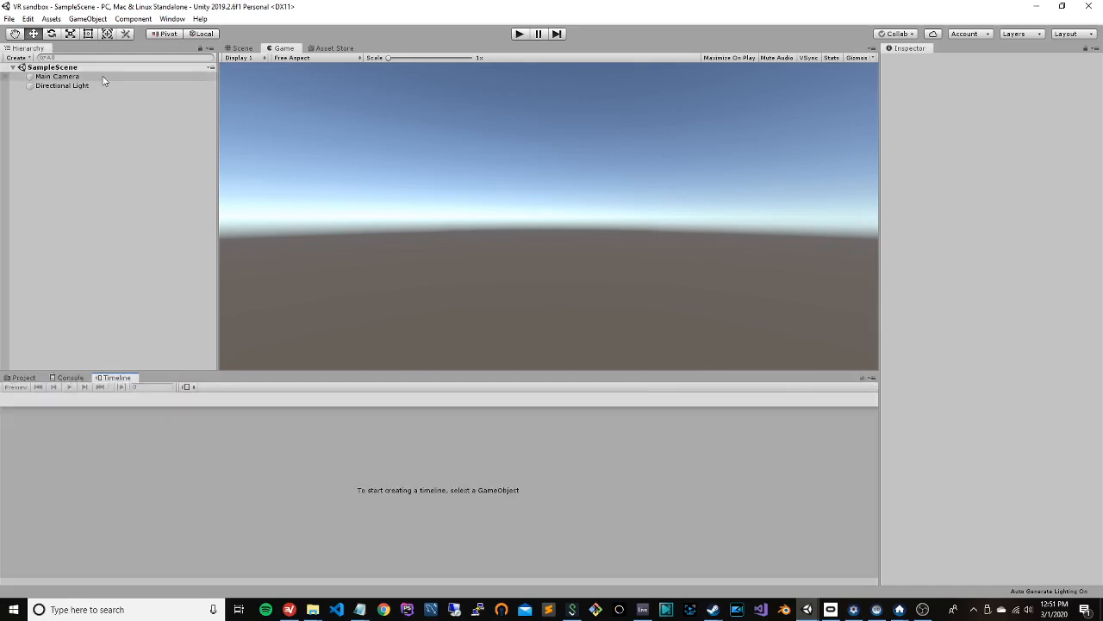
Step: Install the Cinemachine 2.5.0 package from the Package Manager and import its example scenes into the project
click(172, 19)
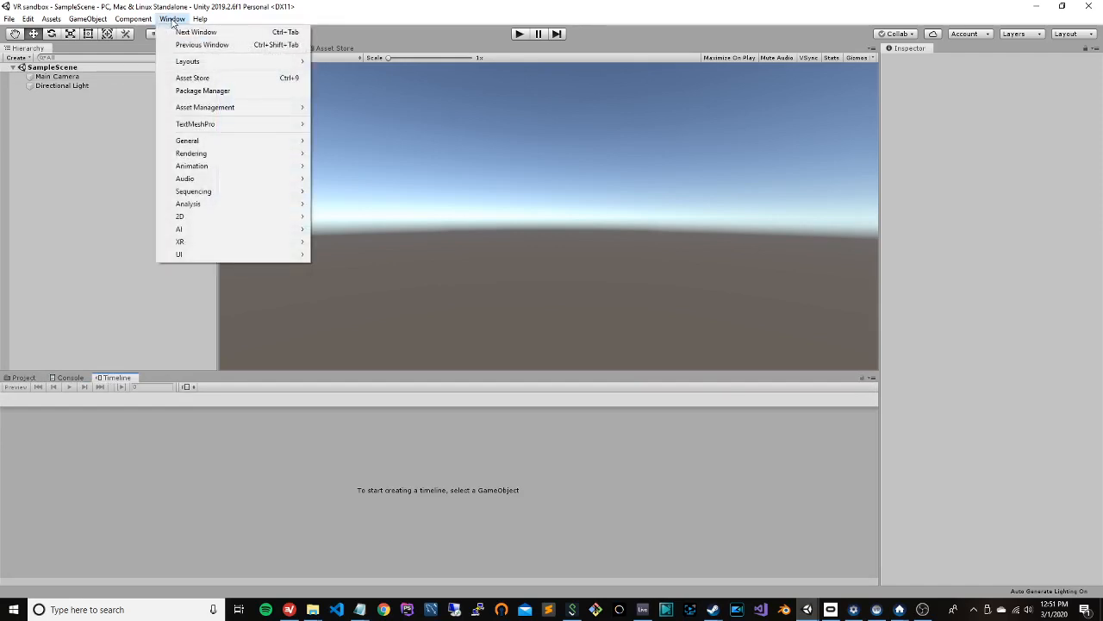
click(263, 94)
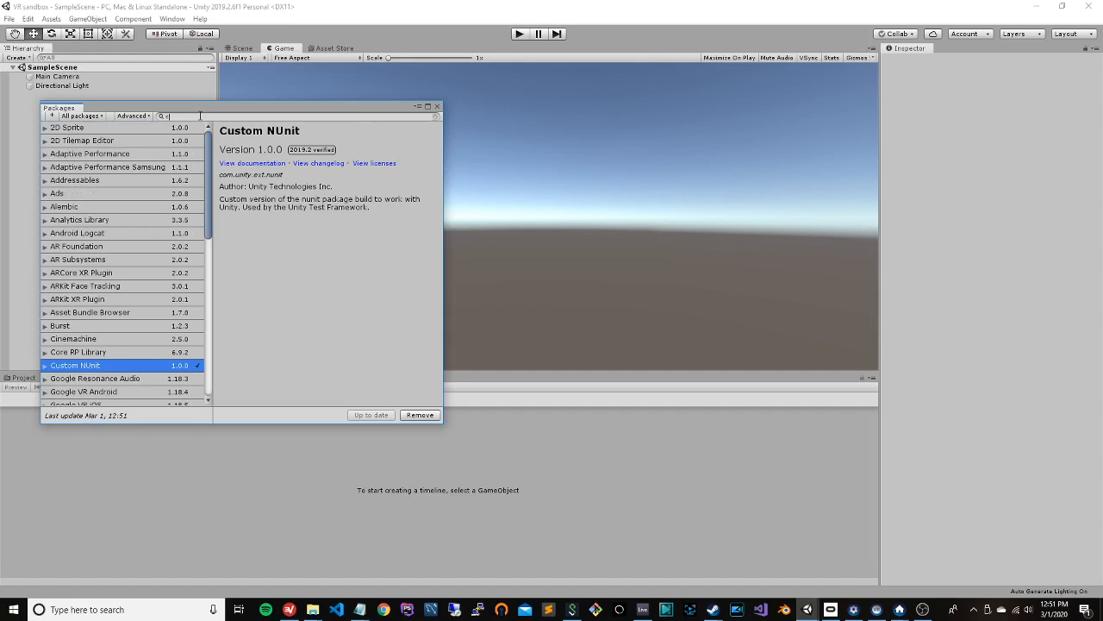
text(inemachine)
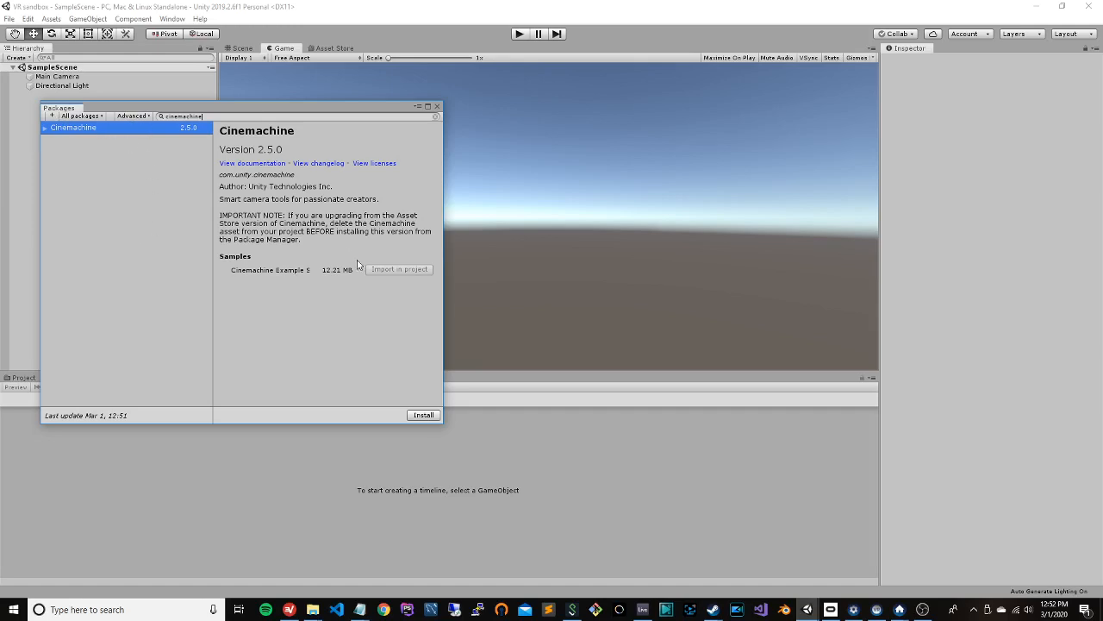
click(437, 415)
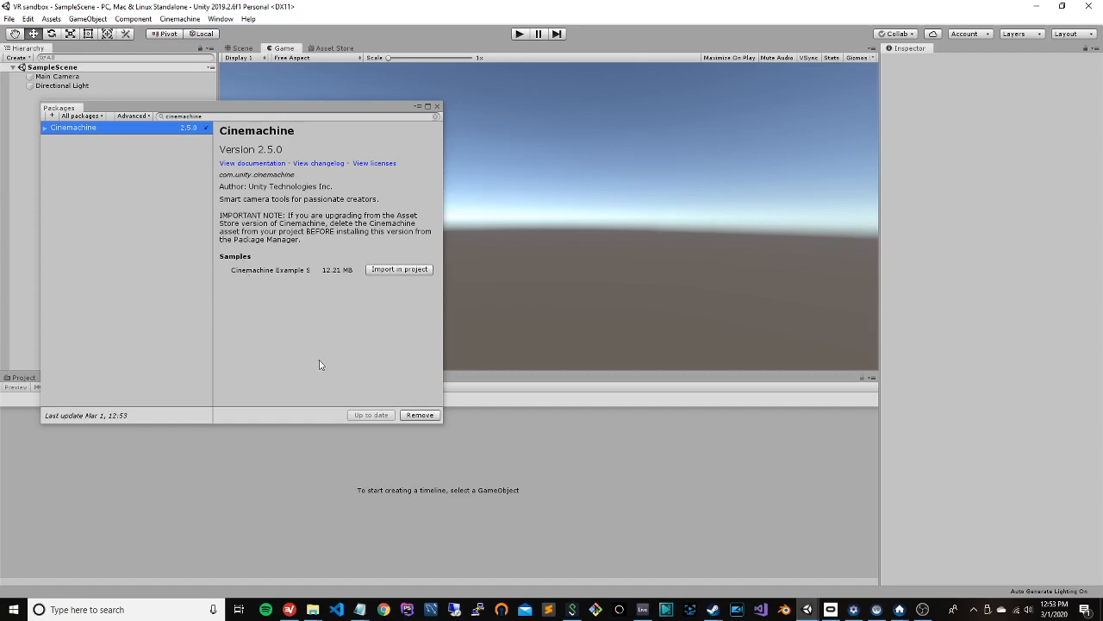
click(385, 271)
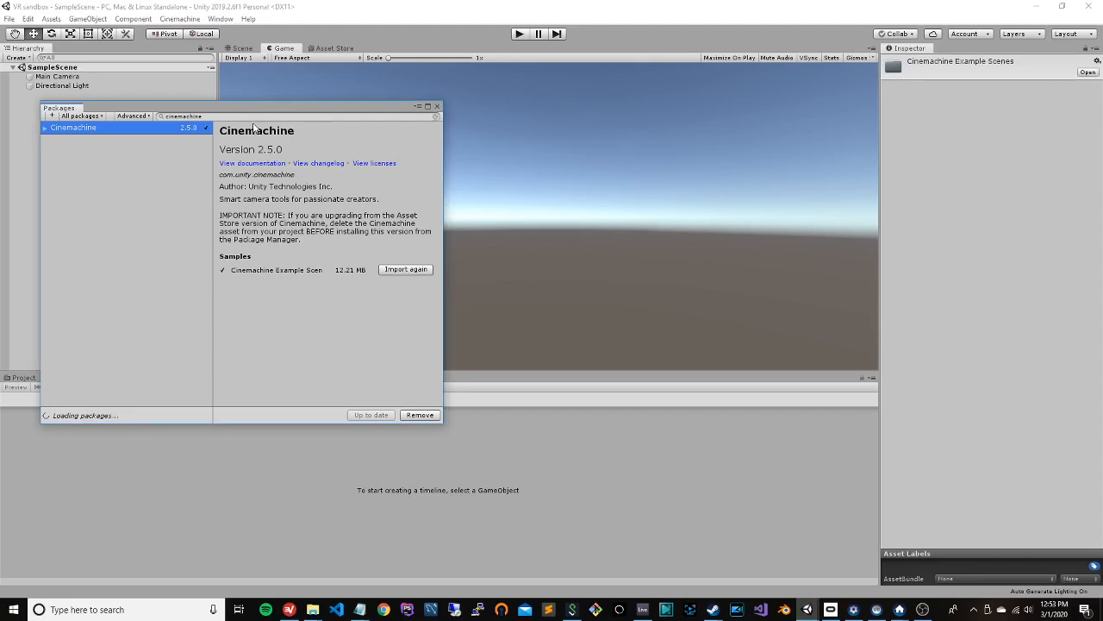
click(437, 107)
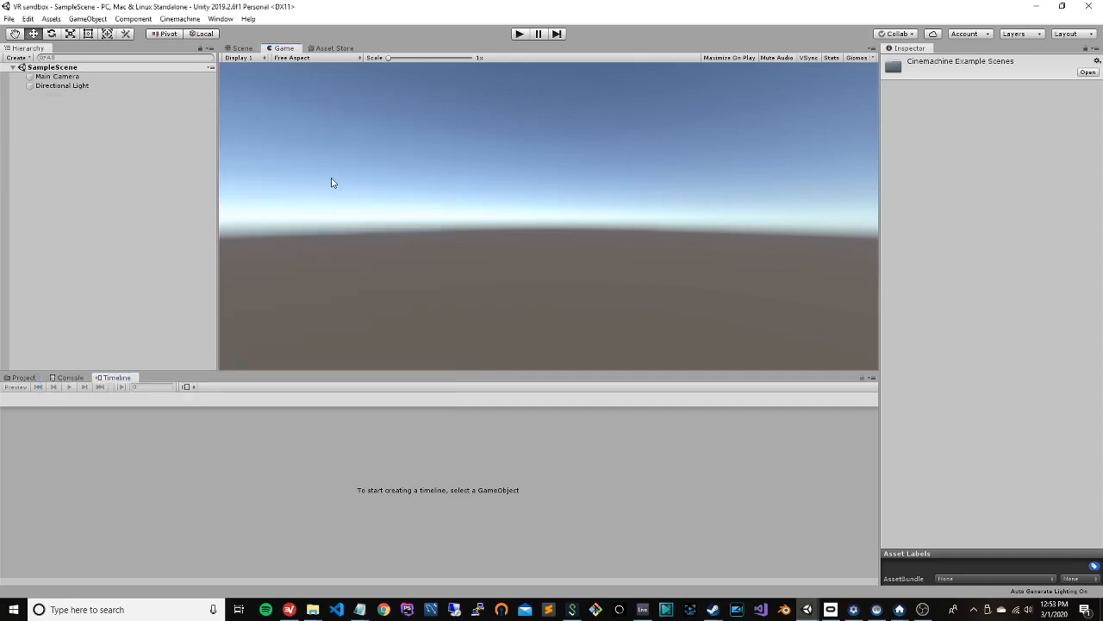
Step: Dock the Project window beside the Timeline, switch it to One Column Layout and narrow it to widen the Timeline
click(23, 378)
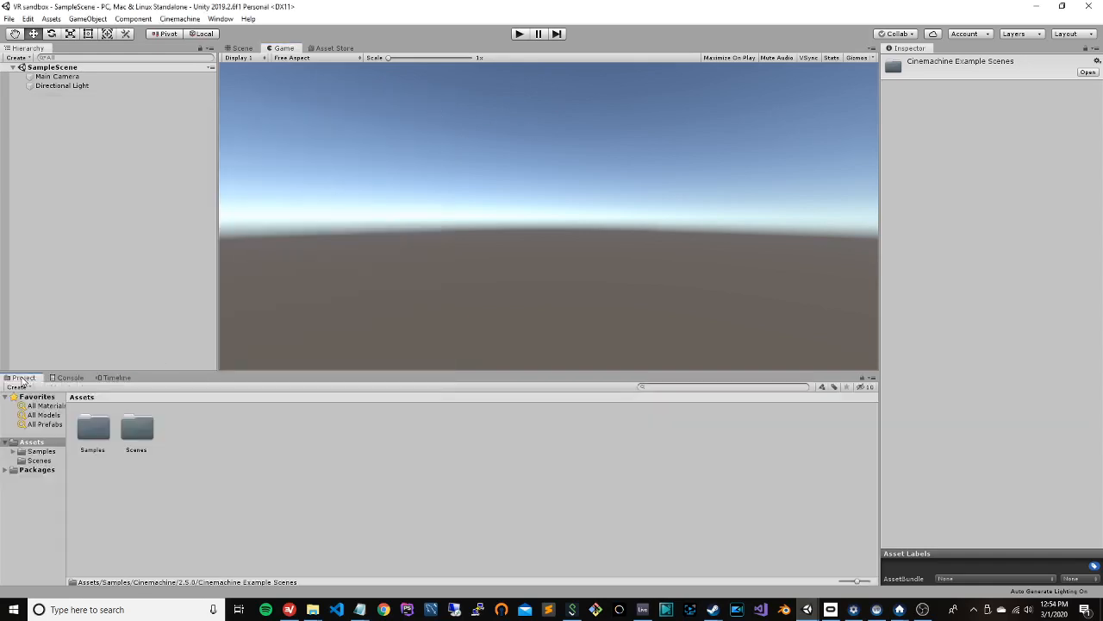
drag(24, 377, 798, 438)
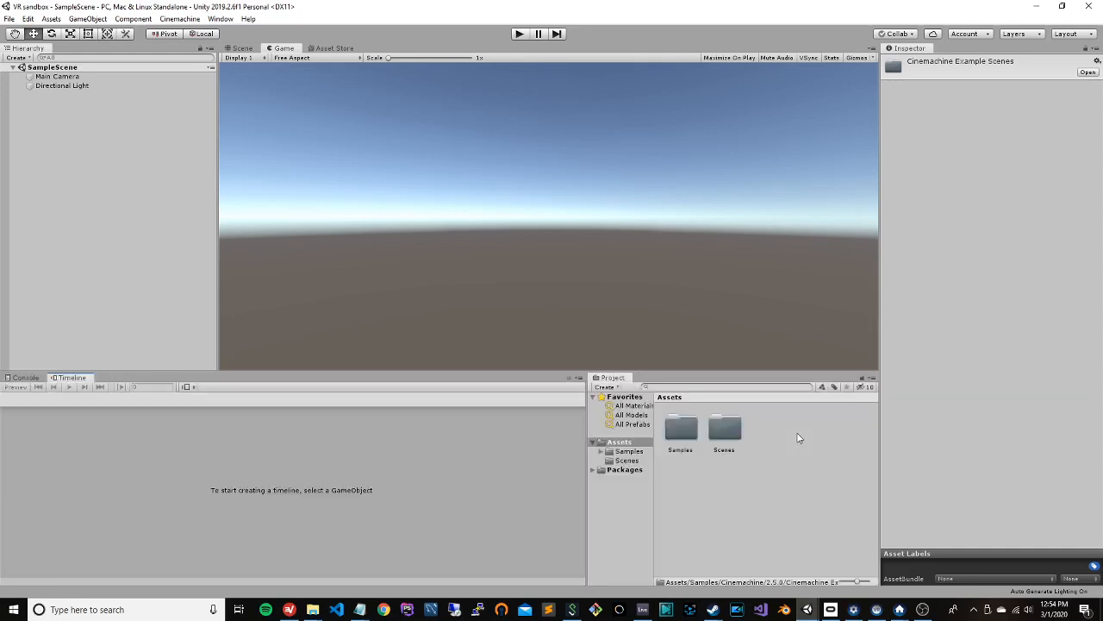
click(872, 379)
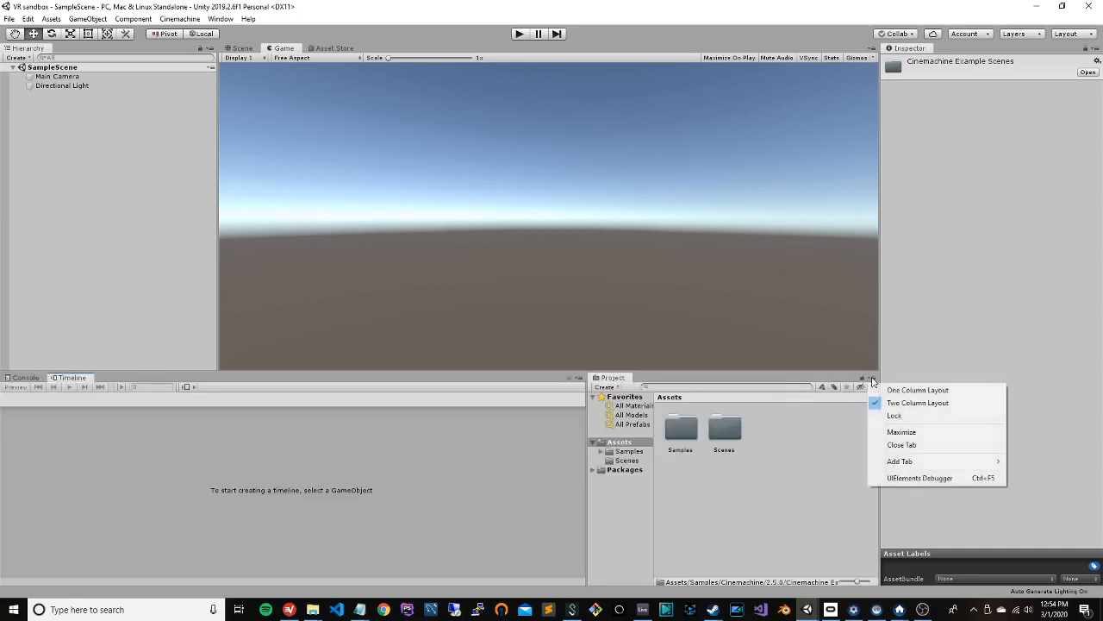
click(892, 390)
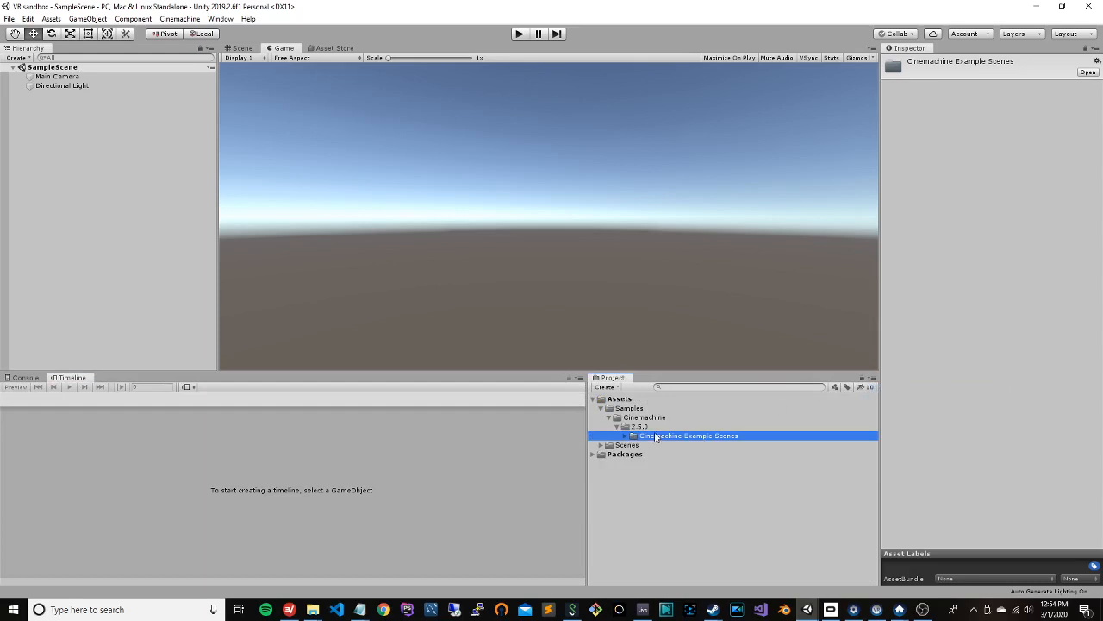
drag(587, 420, 710, 425)
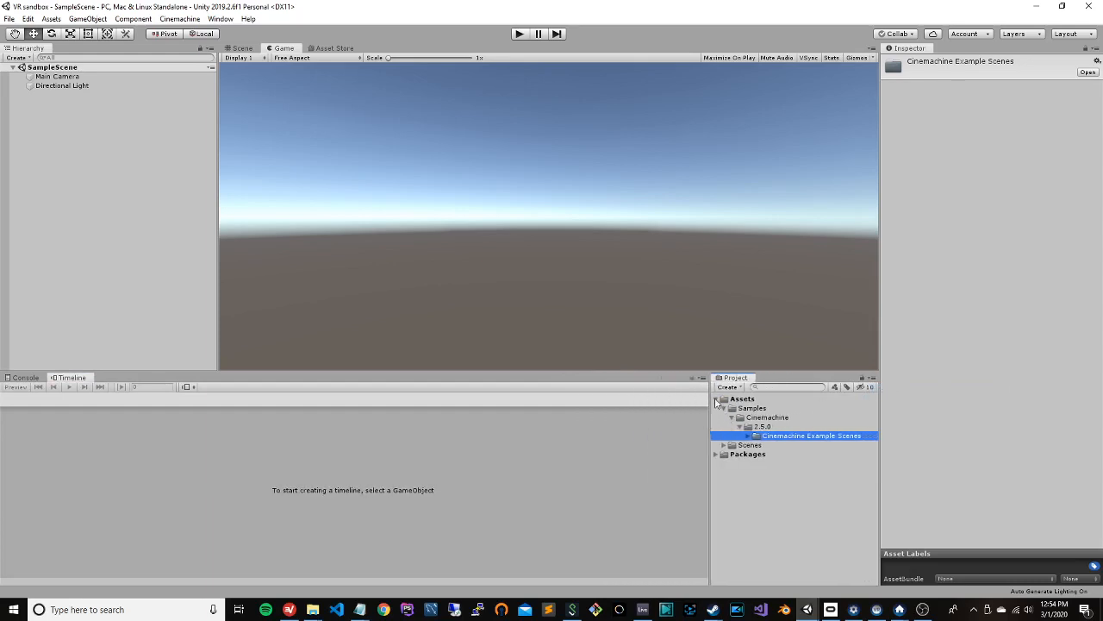
Step: Examine the folders and scenes inside the imported Cinemachine Example Scenes samples
click(716, 399)
click(715, 399)
click(724, 408)
click(725, 409)
click(762, 418)
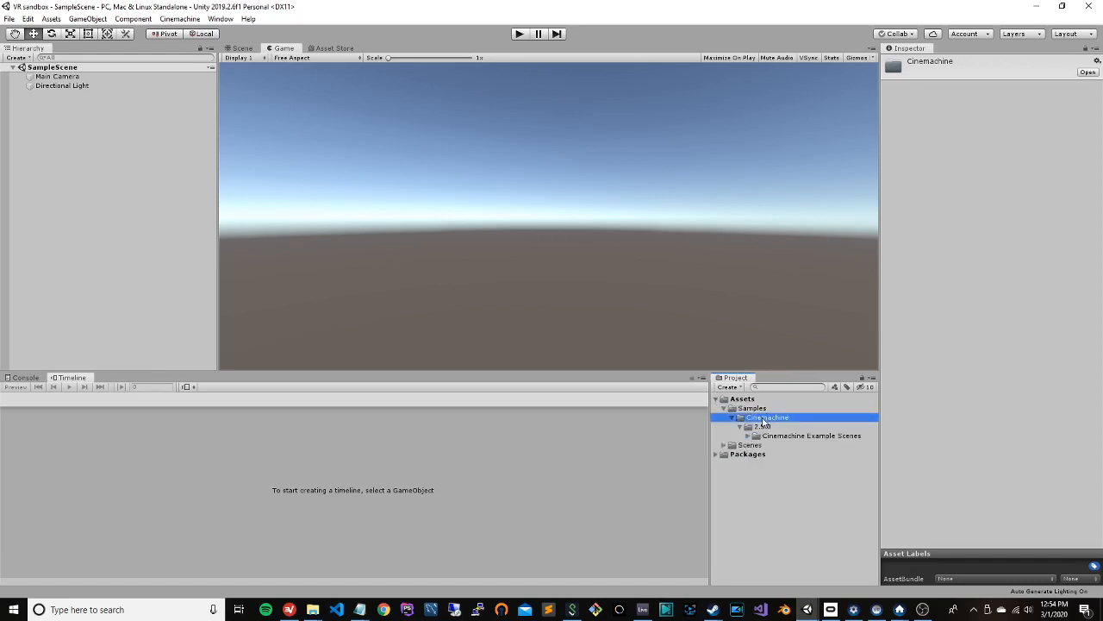
click(740, 426)
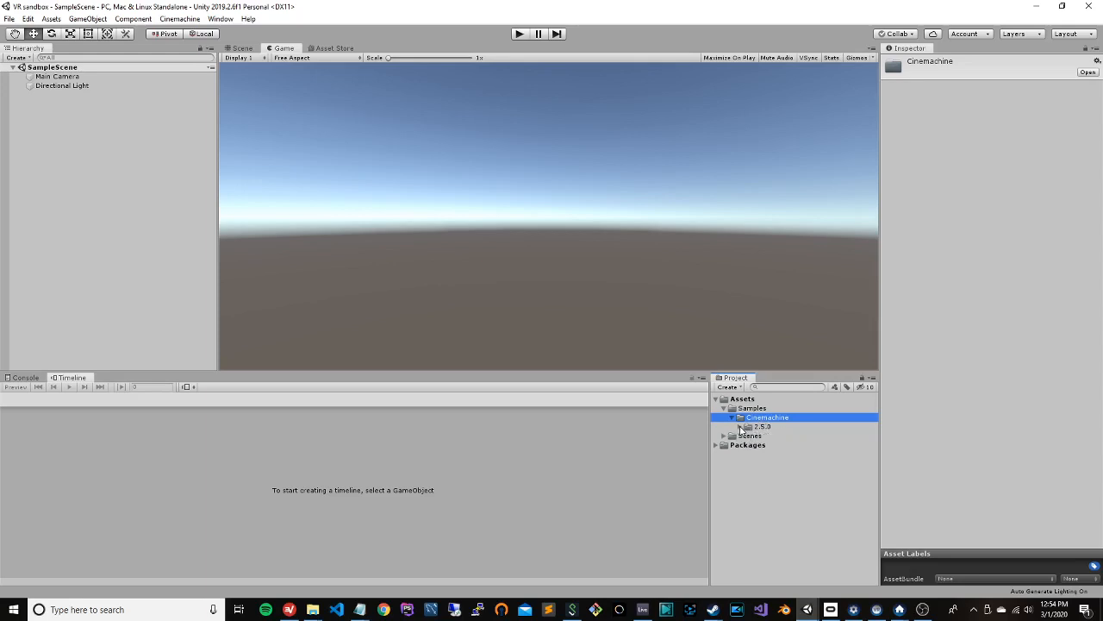
click(739, 427)
click(755, 437)
click(748, 436)
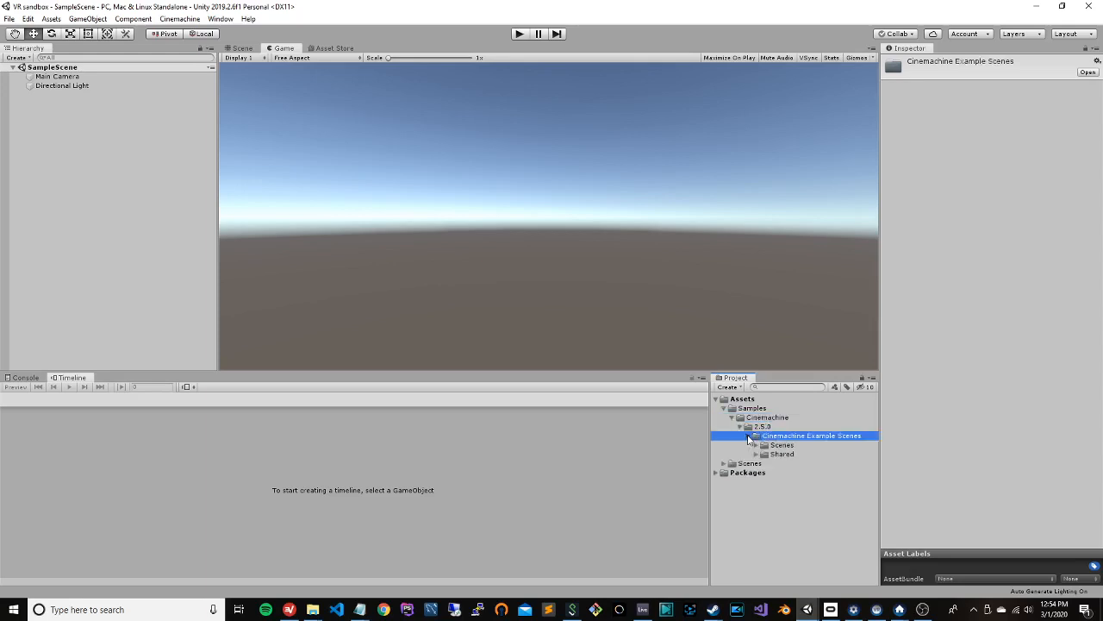
click(757, 444)
scroll(758, 448, down, 3)
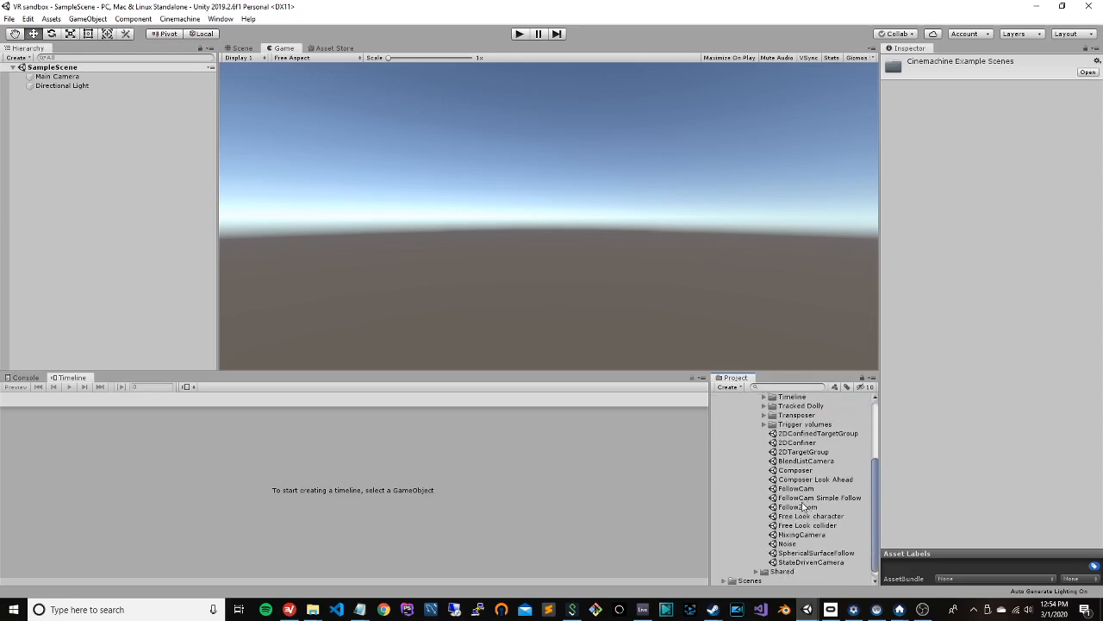
scroll(748, 474, up, 3)
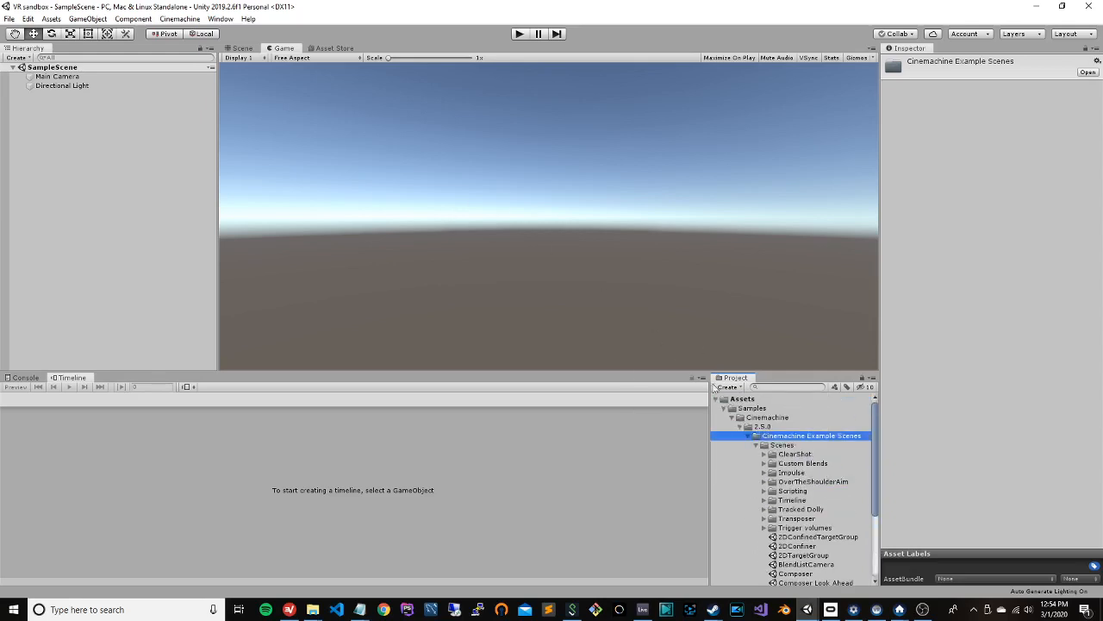
scroll(796, 472, down, 3)
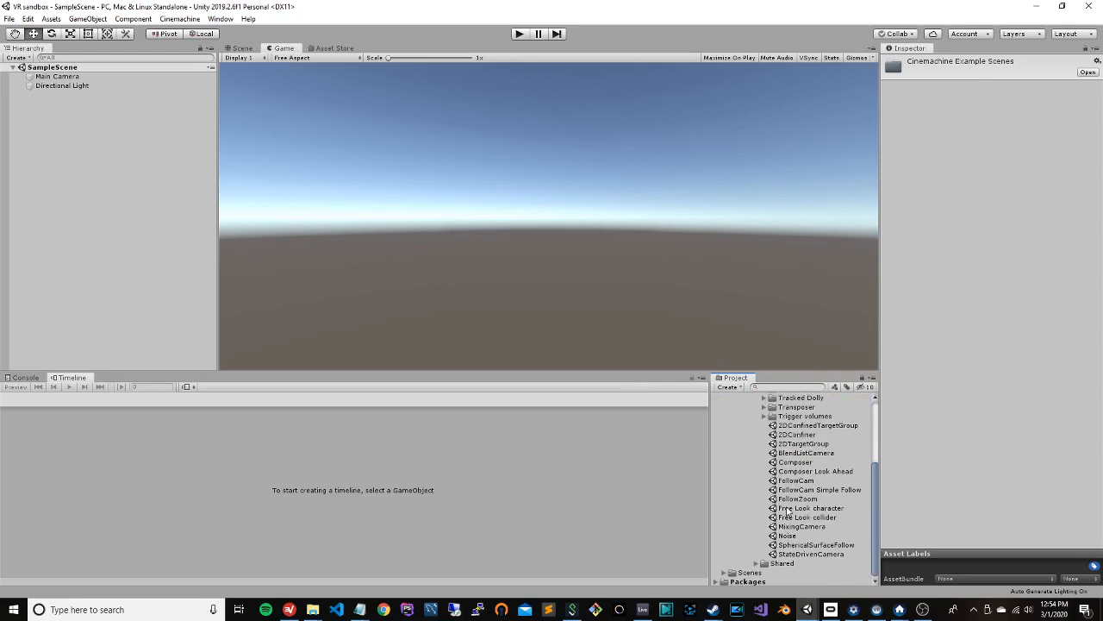
scroll(787, 437, up, 3)
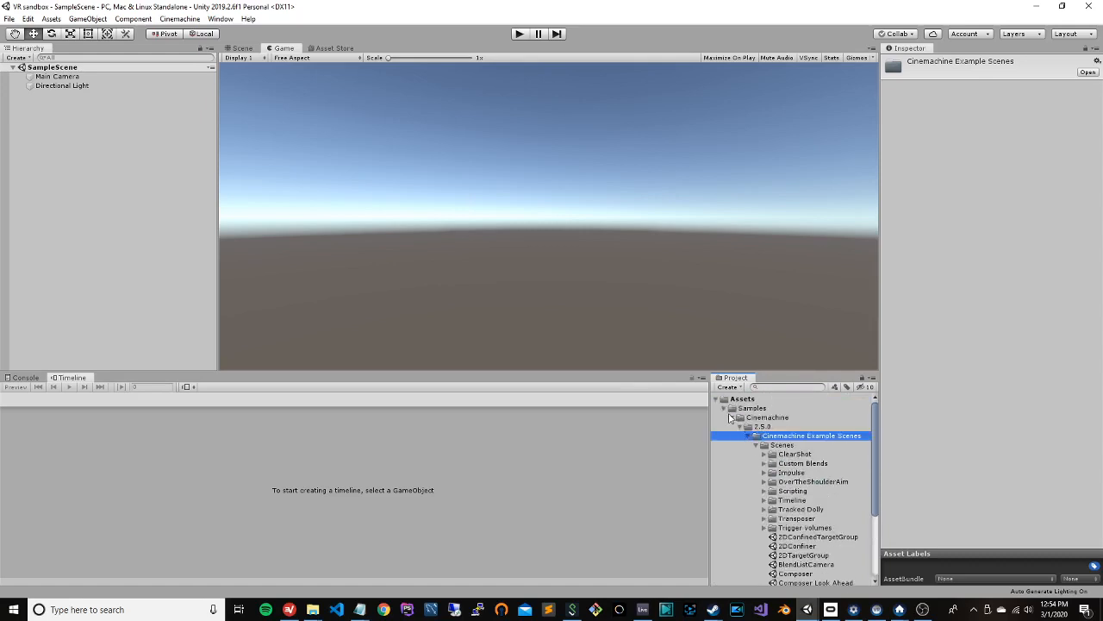
Step: Collapse the whole Assets tree and expand it again down to the Cinemachine example scenes
click(733, 418)
click(724, 408)
click(715, 399)
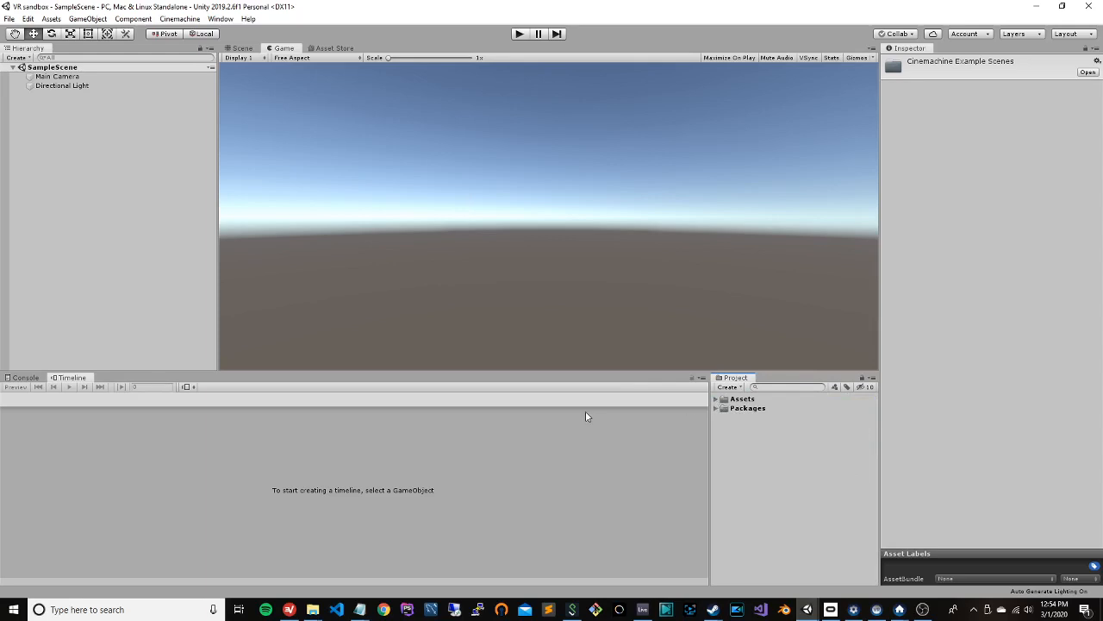
click(715, 400)
click(723, 418)
click(723, 408)
alt+click(727, 418)
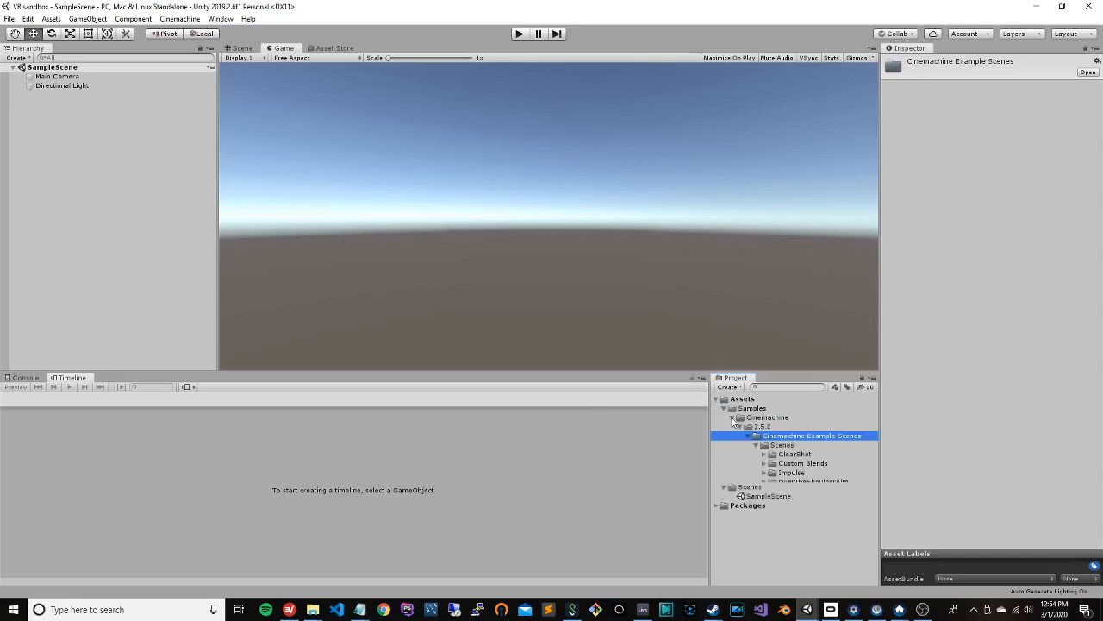
scroll(732, 463, down, 2)
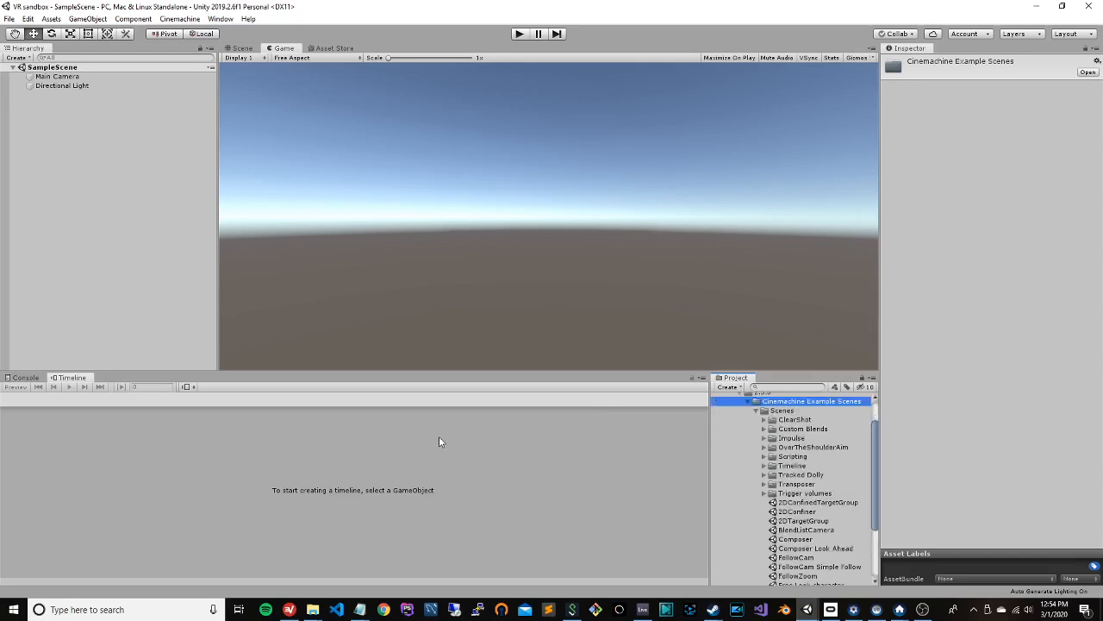
right_click(71, 114)
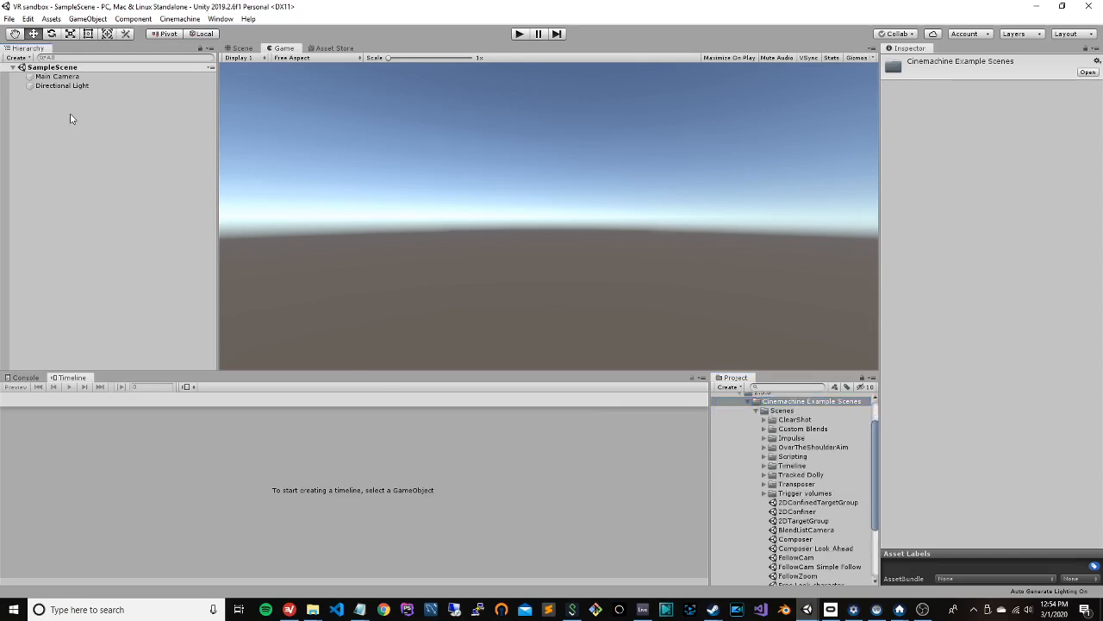
mouse_move(142, 234)
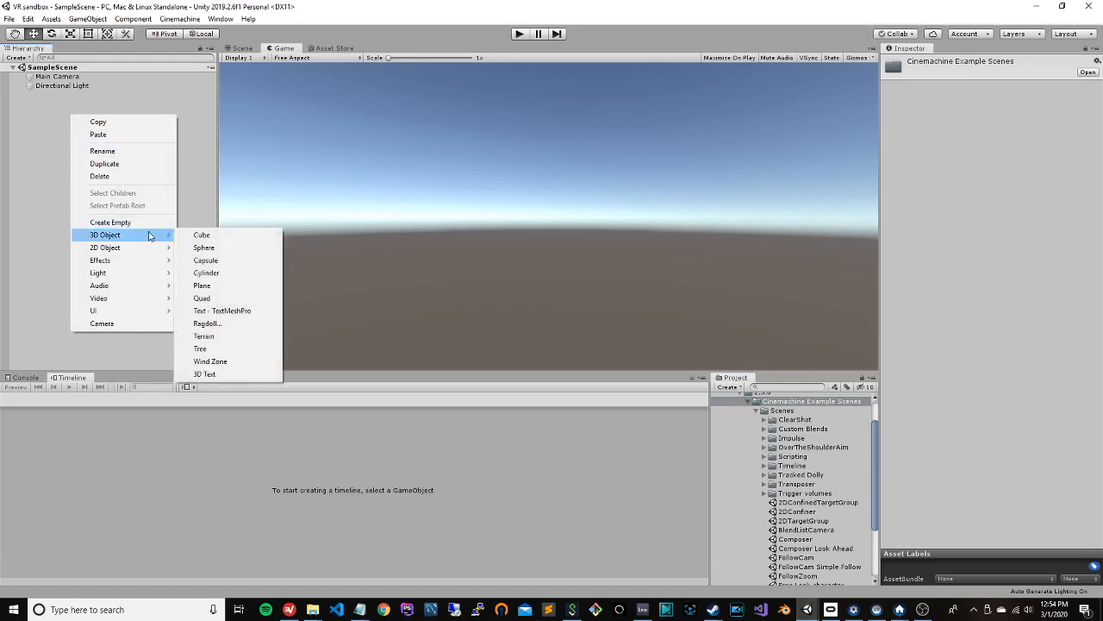
click(237, 290)
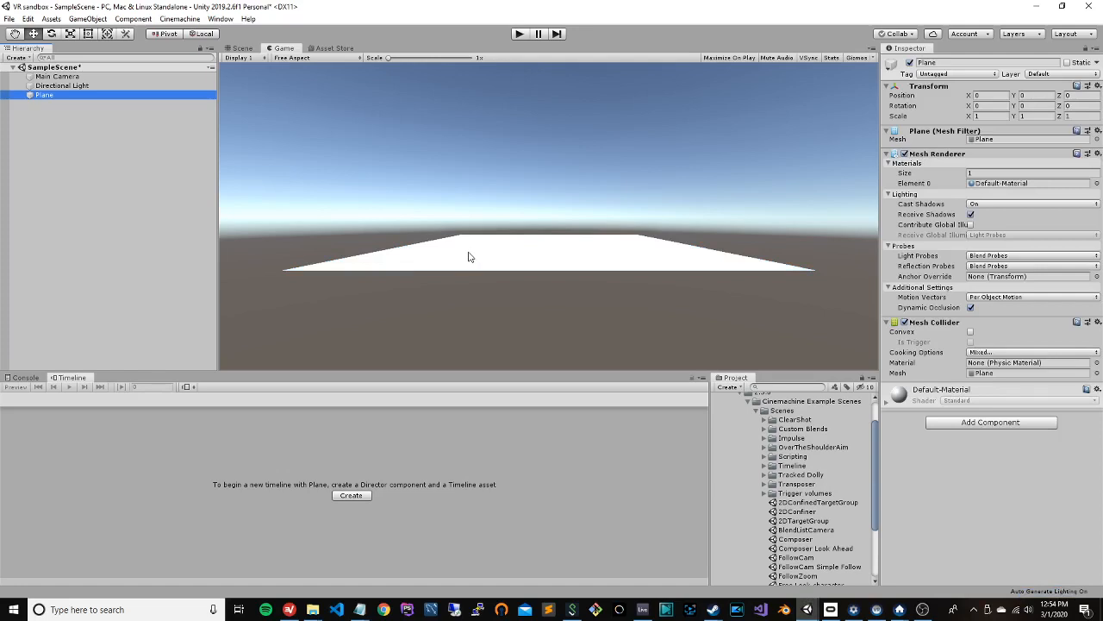
key(ctrl+z)
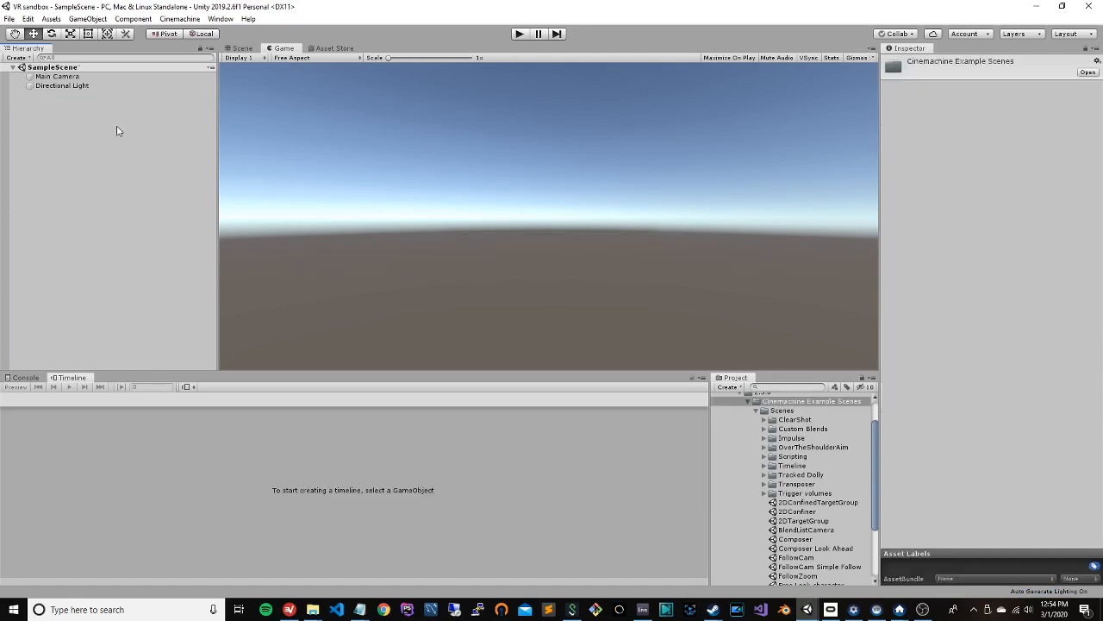
click(221, 19)
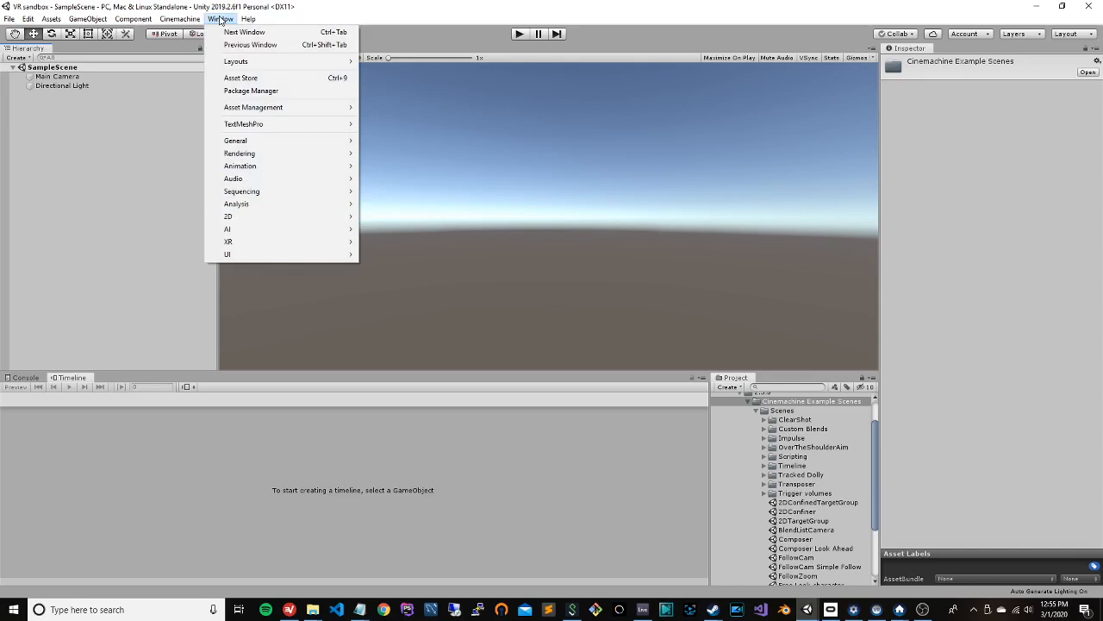
mouse_move(135, 19)
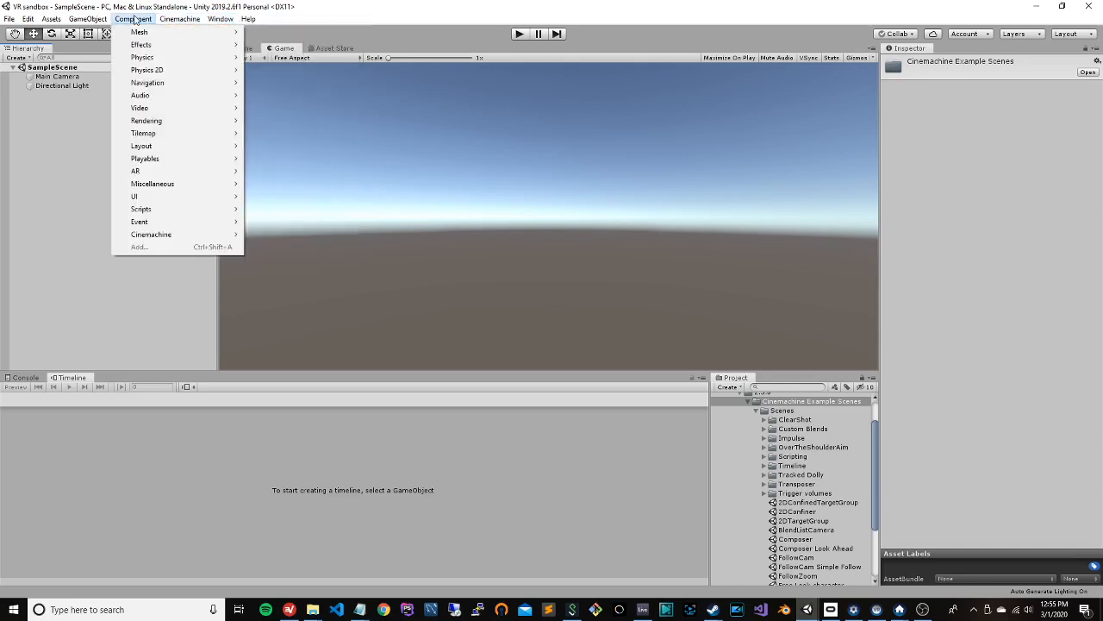
mouse_move(50, 21)
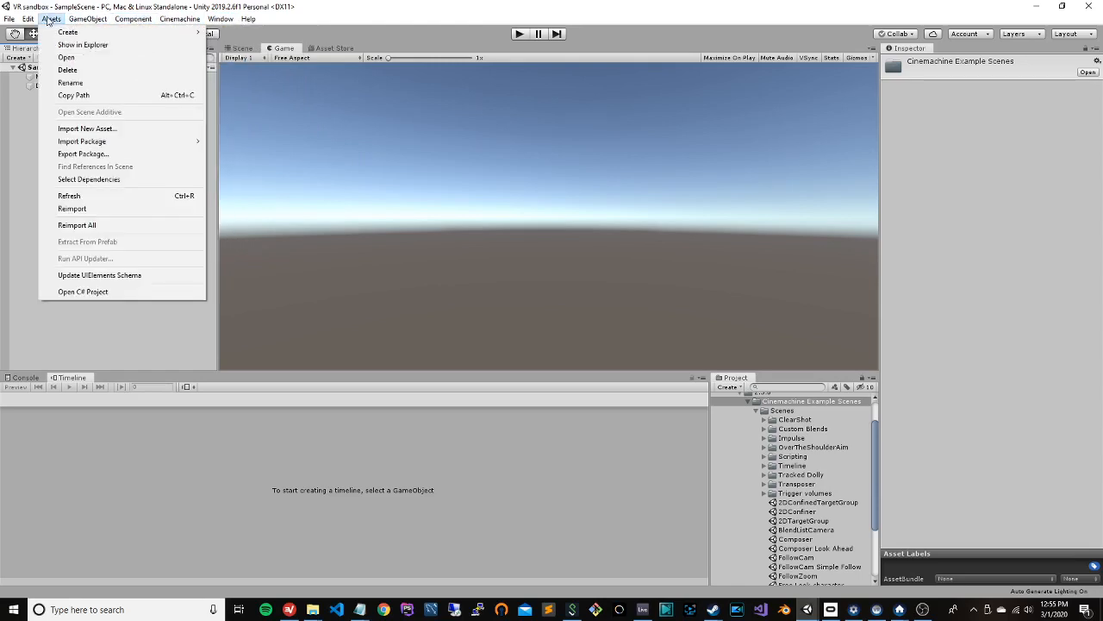
click(24, 144)
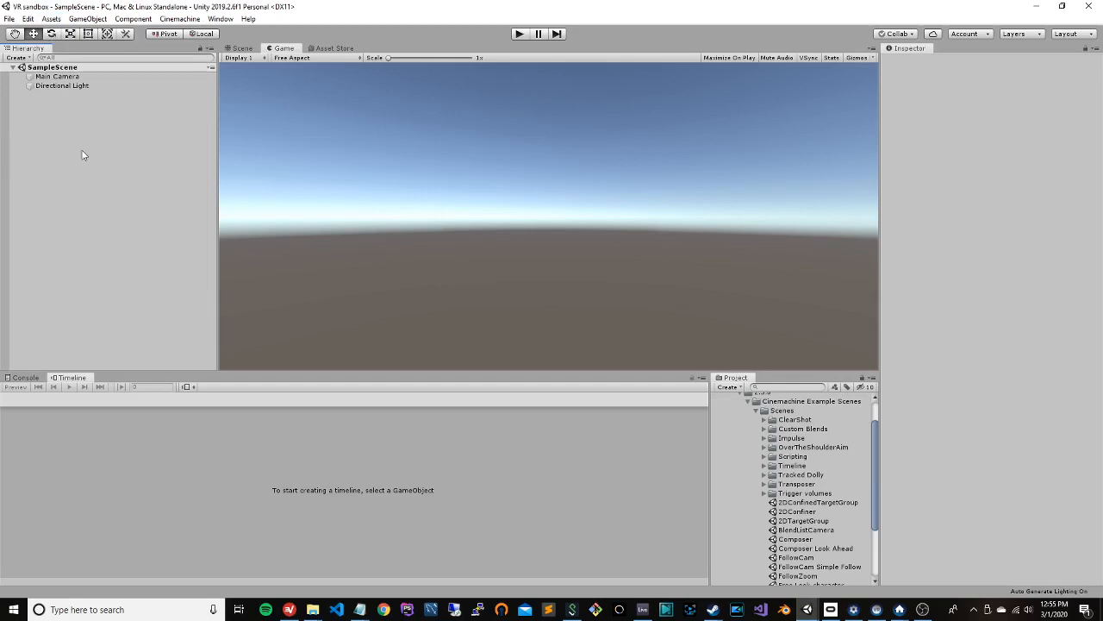
Step: Add a 3D plane to the sample scene as a ground surface
right_click(93, 147)
mouse_move(160, 271)
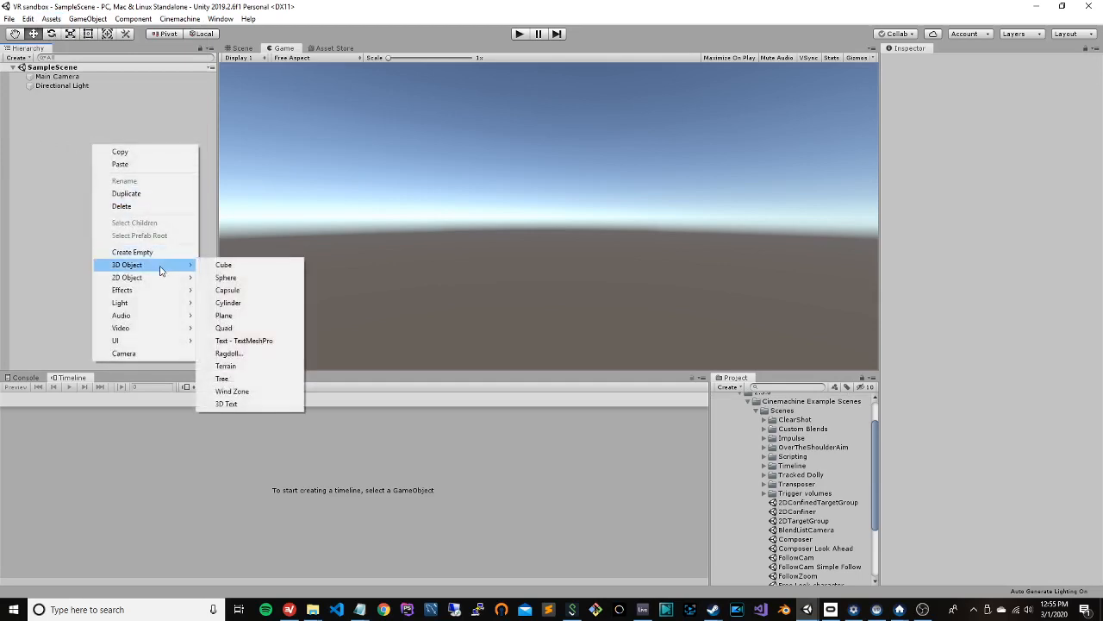
click(272, 317)
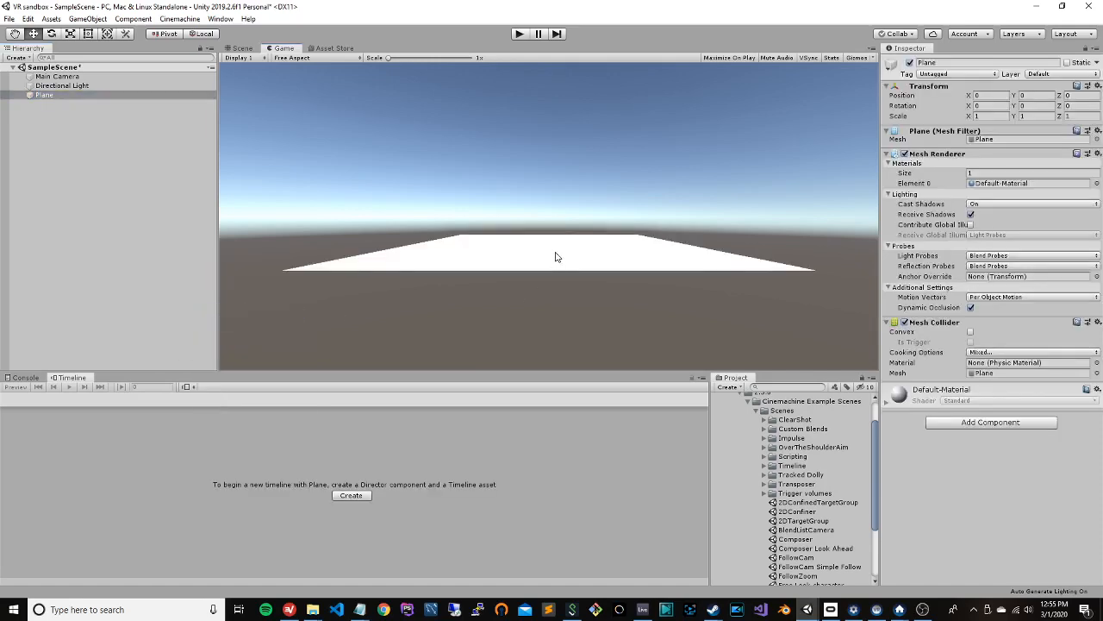
Step: Set the plane's X scale to 20 and its Y scale to 20
scroll(556, 254, up, 1)
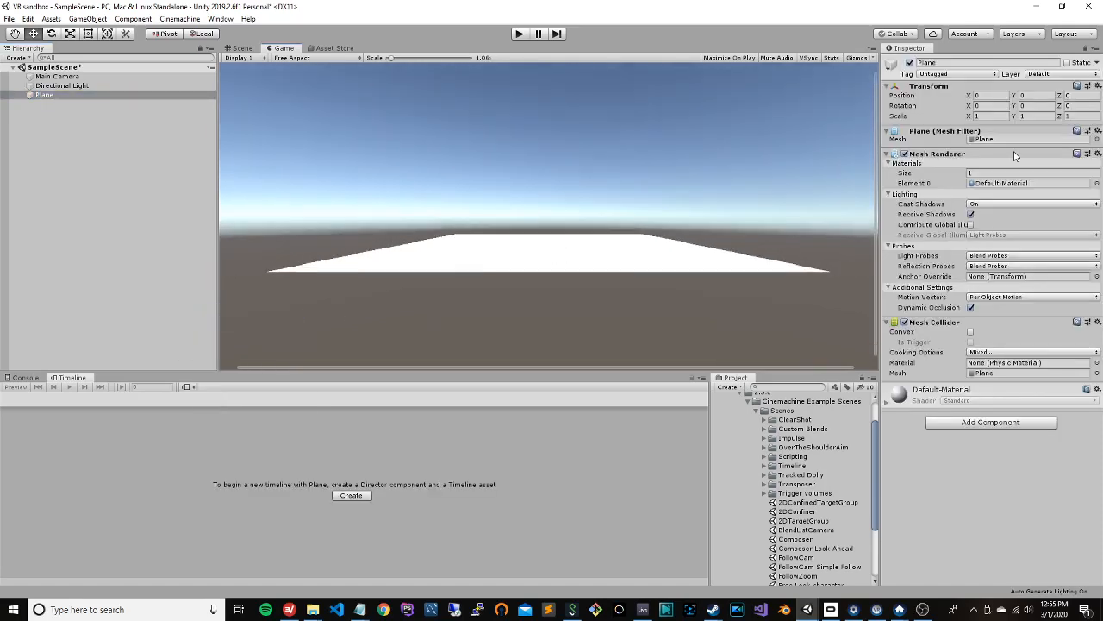
click(987, 116)
double_click(985, 116)
text(20)
click(1048, 116)
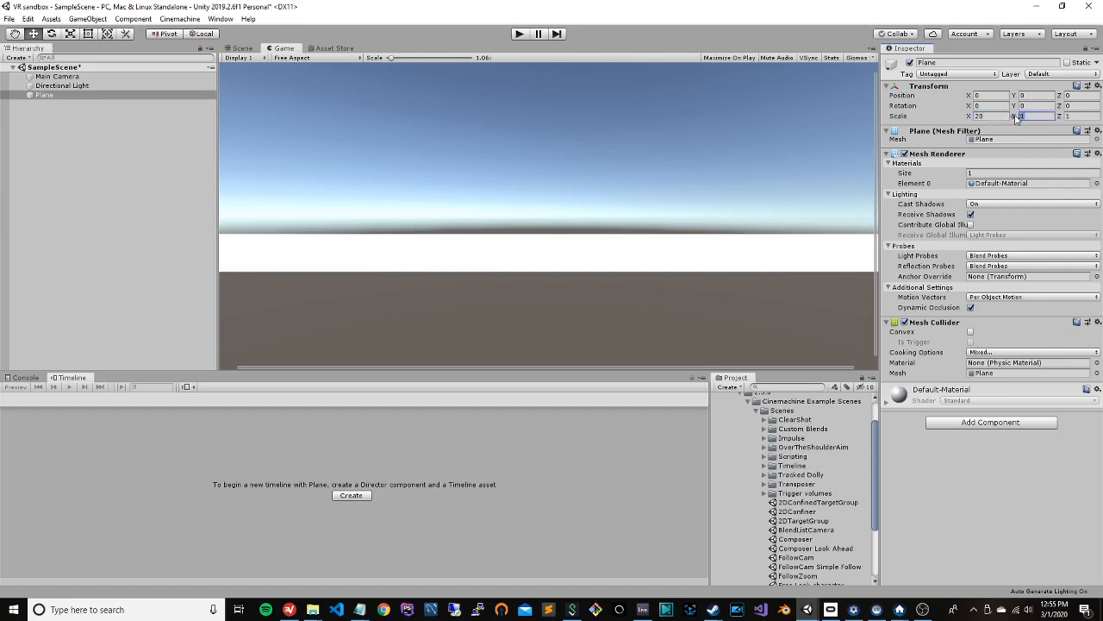
text(20)
click(625, 256)
click(75, 96)
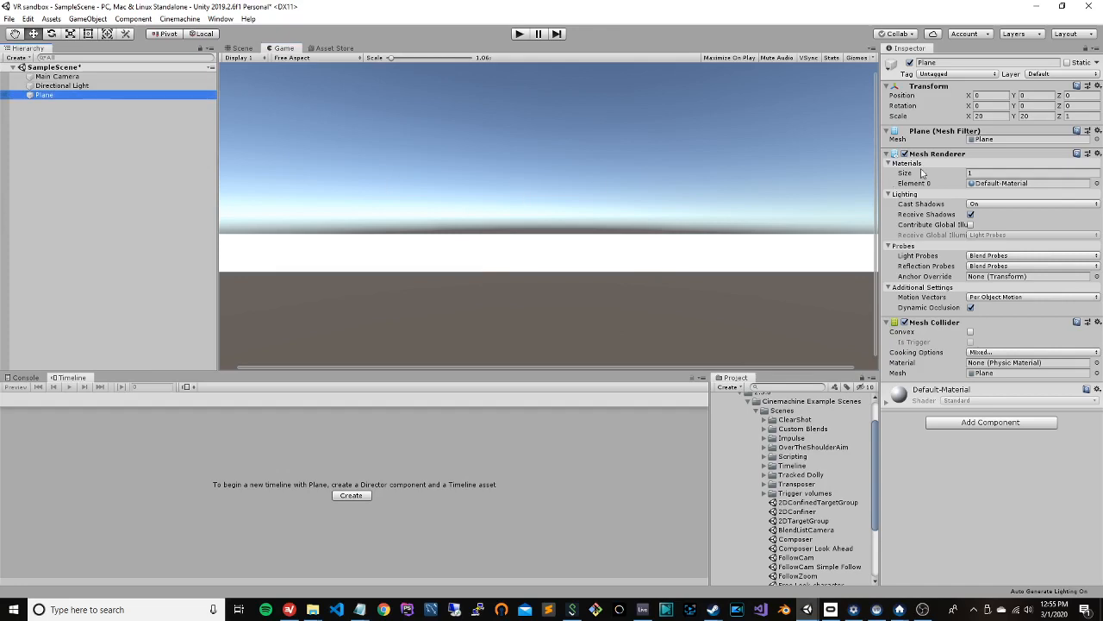
Step: Try larger Z scale values on the plane and set its Z scale back to 1
click(1071, 116)
text(13)
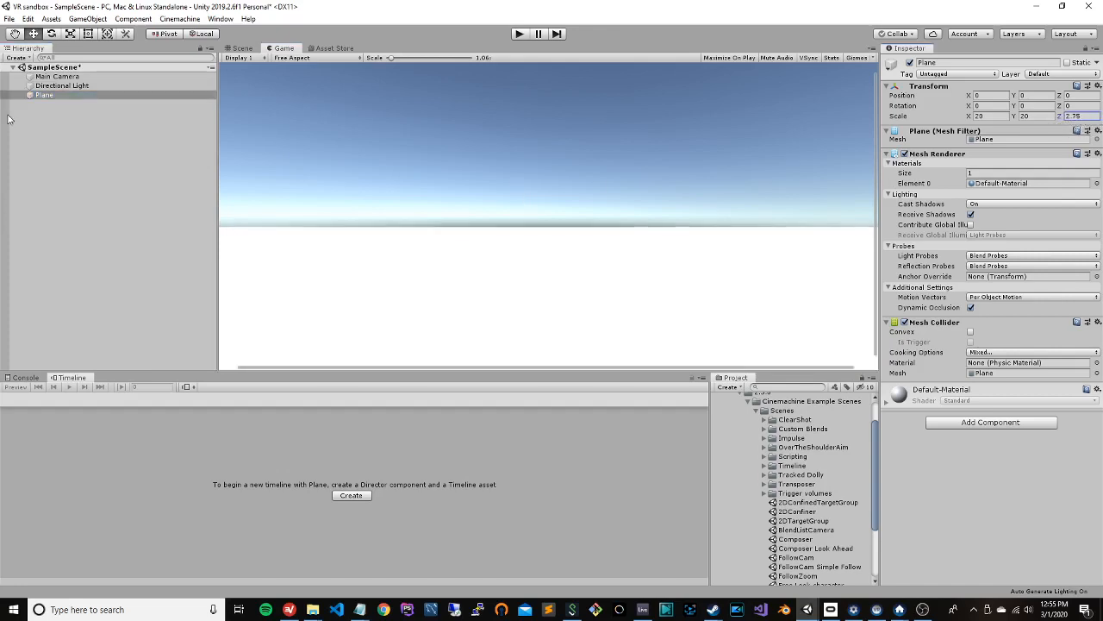
mouse_move(1069, 118)
mouse_down()
mouse_move(1079, 119)
mouse_move(1066, 118)
mouse_up()
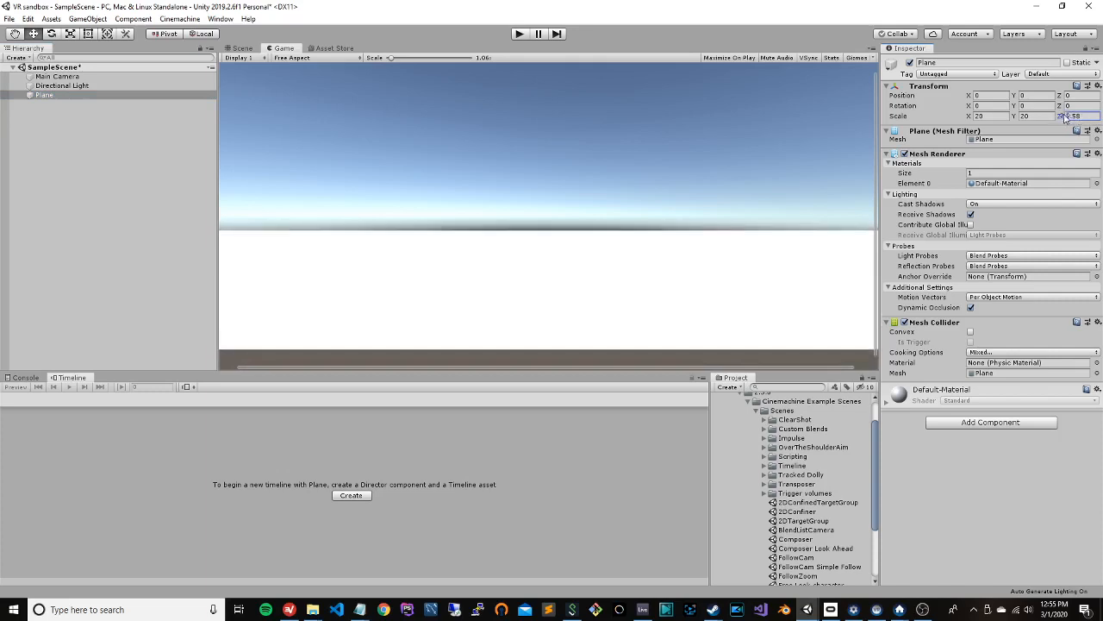
text(1)
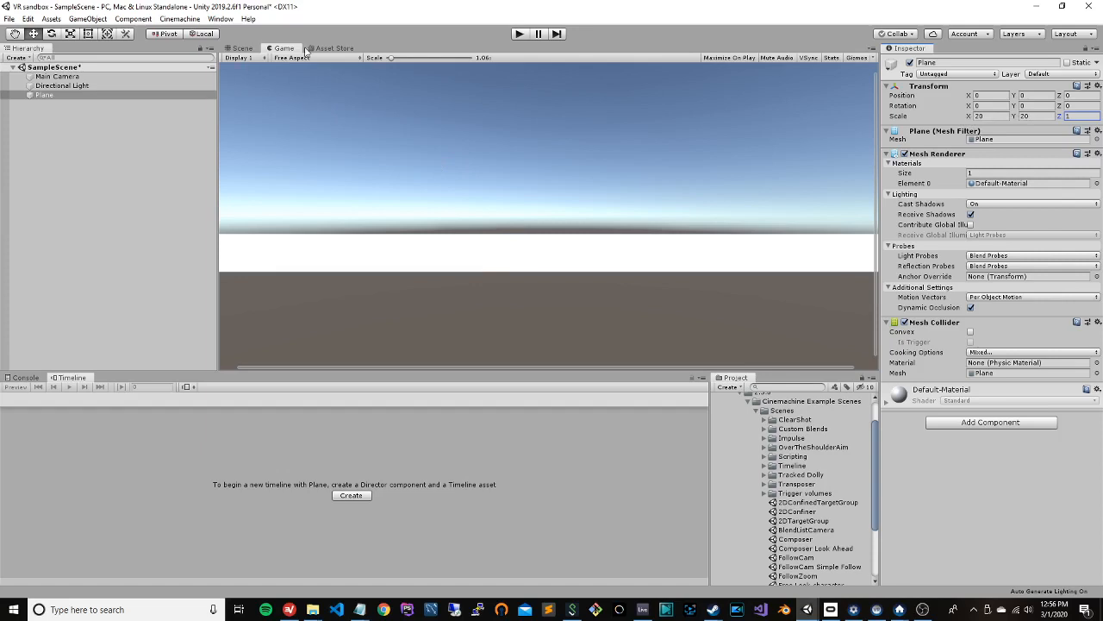
Step: Open the Asset Store and view the featured Third Person Controller template
click(331, 49)
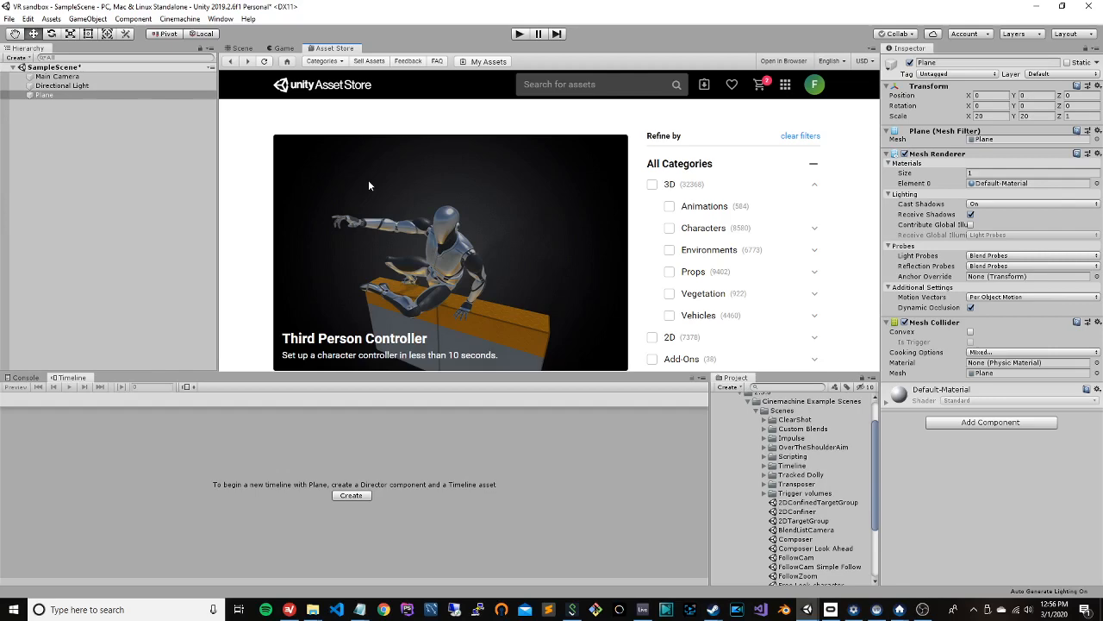
scroll(316, 227, down, 2)
scroll(369, 191, up, 2)
click(324, 252)
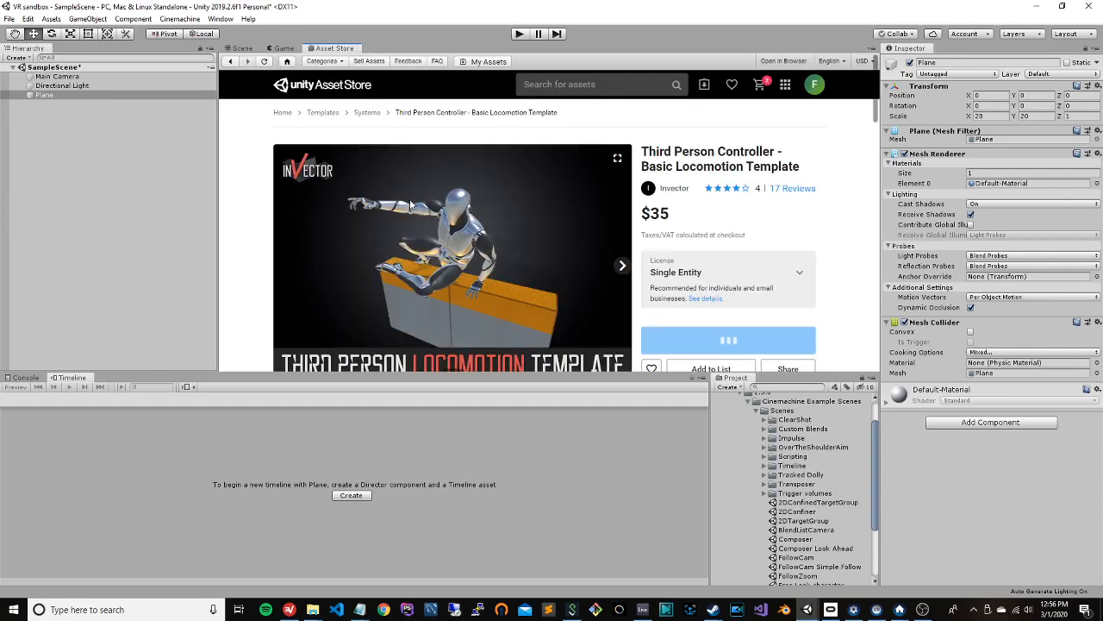
Step: Search the Asset Store for "character" and limit the price range to $0 – $0
click(598, 85)
text(character)
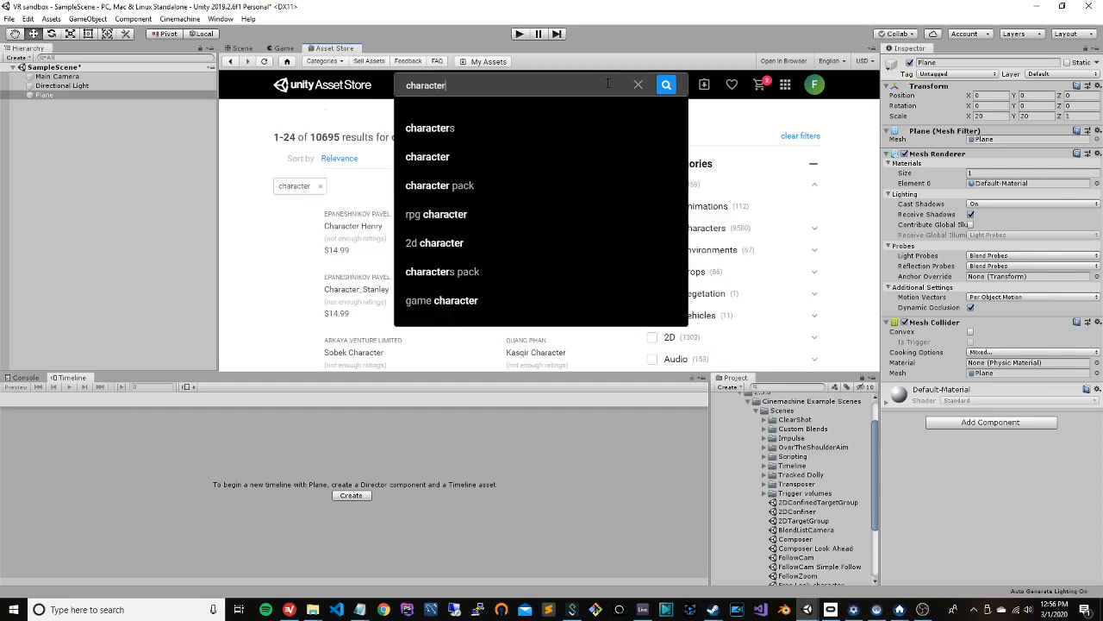
key(Return)
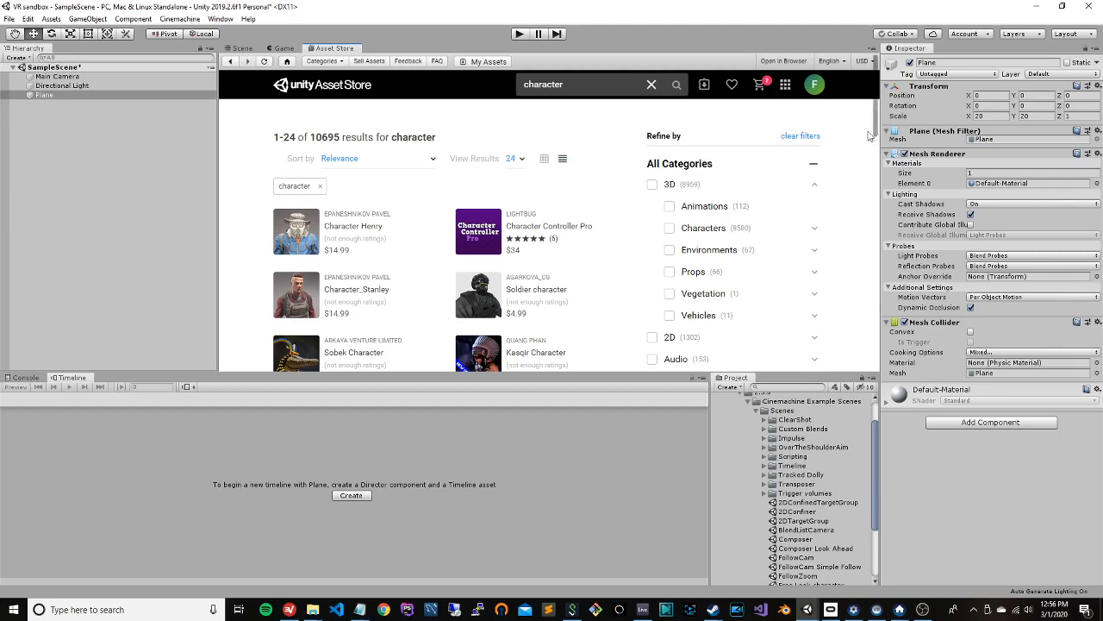
drag(874, 116, 874, 208)
drag(813, 222, 622, 225)
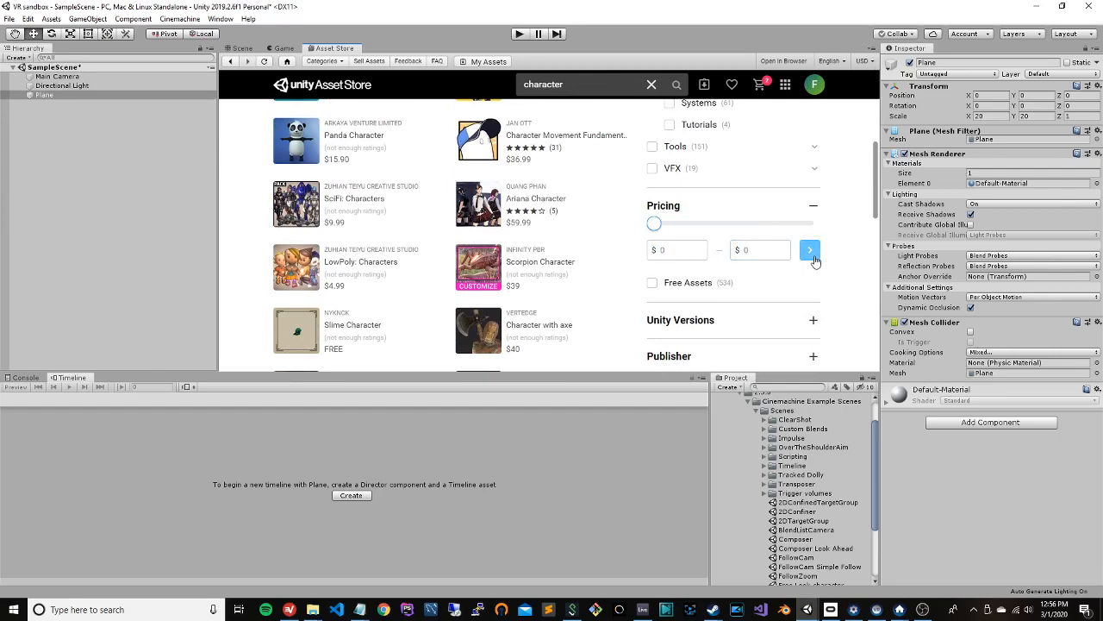
click(810, 250)
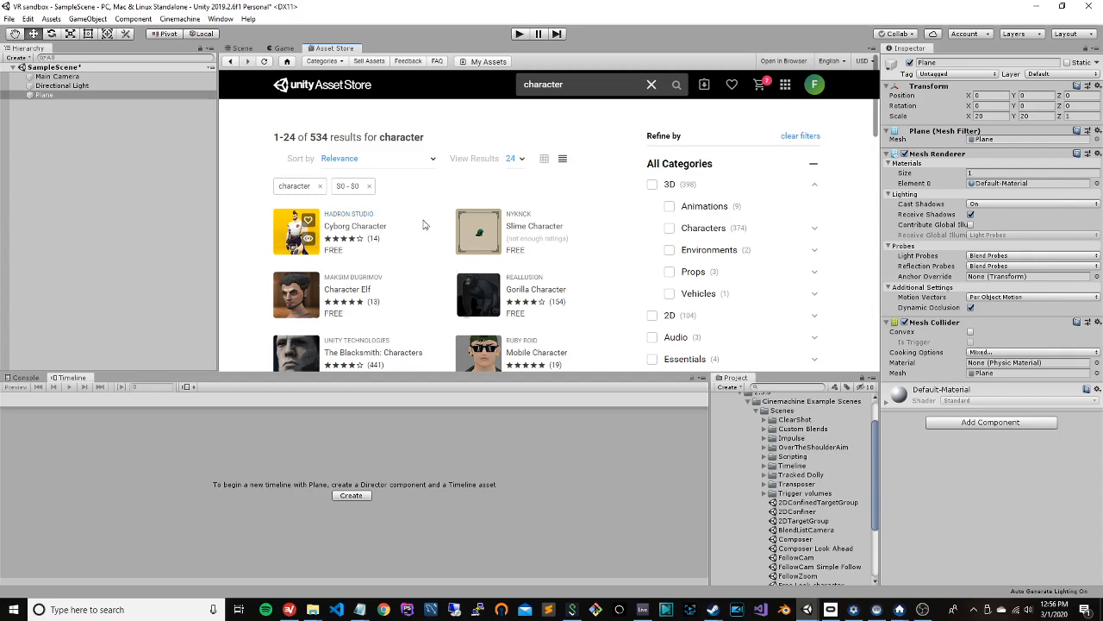
Step: Browse the free character results and open the Cyborg Character asset by Hadron Studio
scroll(423, 224, down, 3)
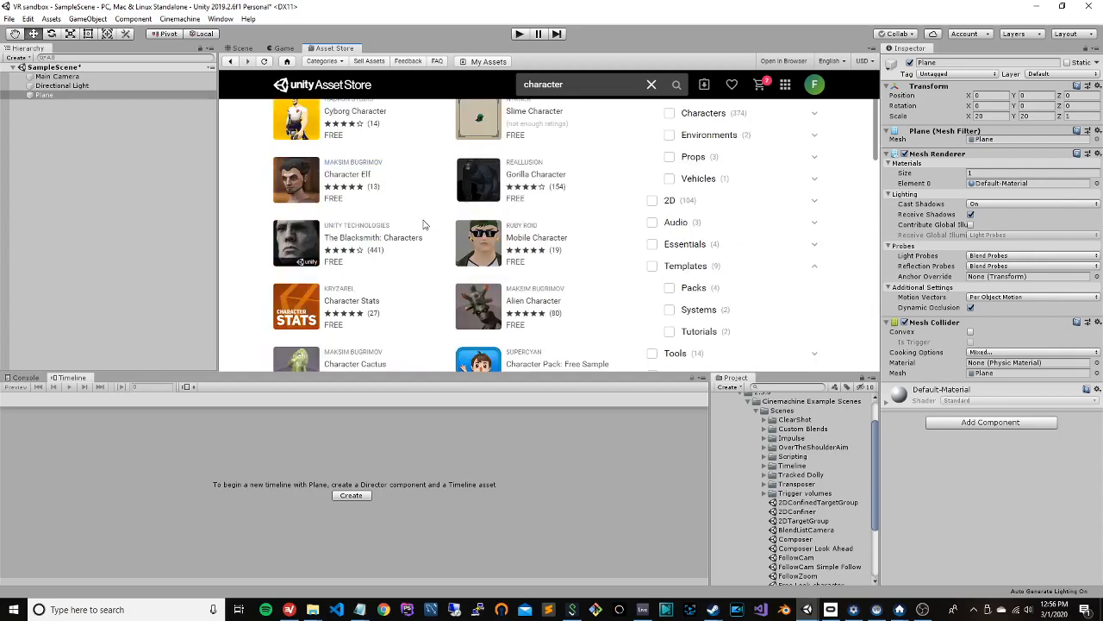
scroll(424, 224, down, 1)
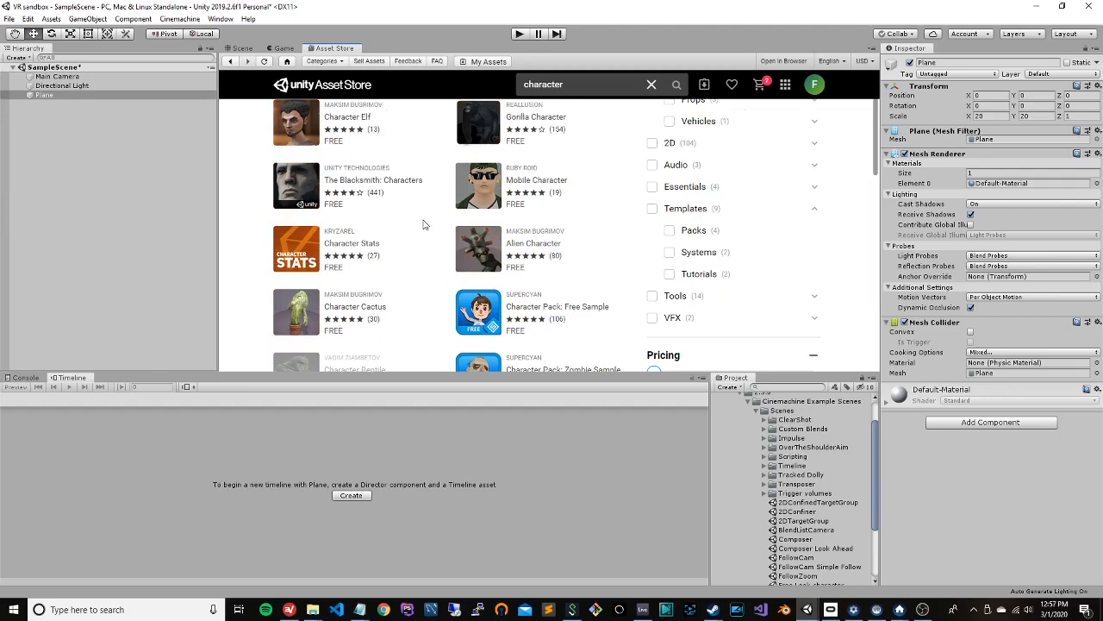
scroll(424, 224, up, 3)
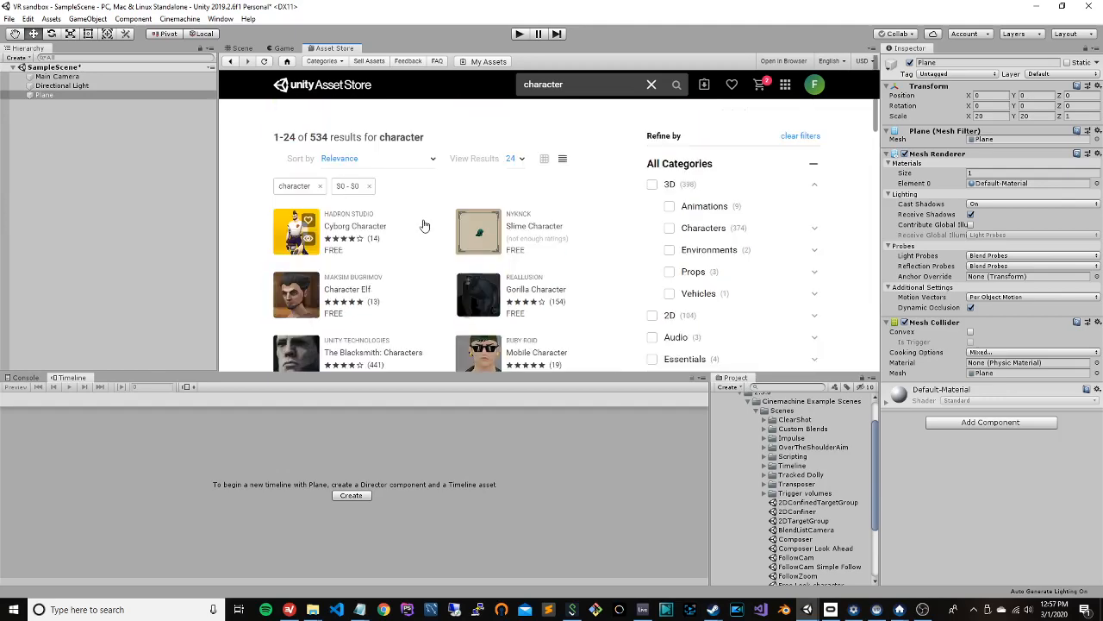
click(287, 234)
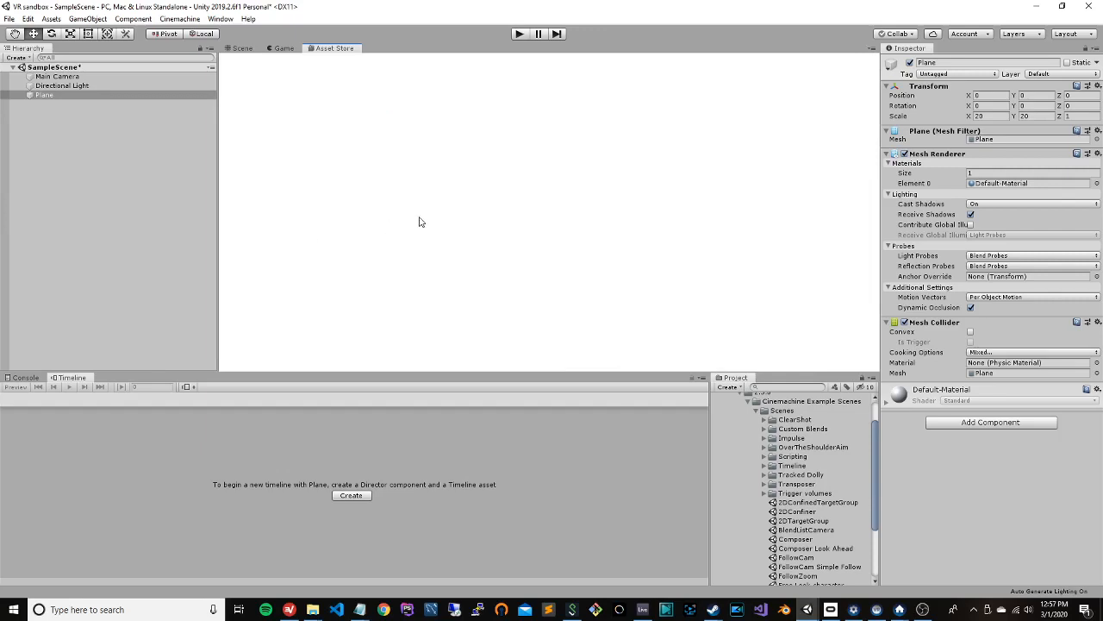
Step: Examine the Cyborg Character's description for its textures, included animations and skeleton setup
scroll(623, 223, down, 4)
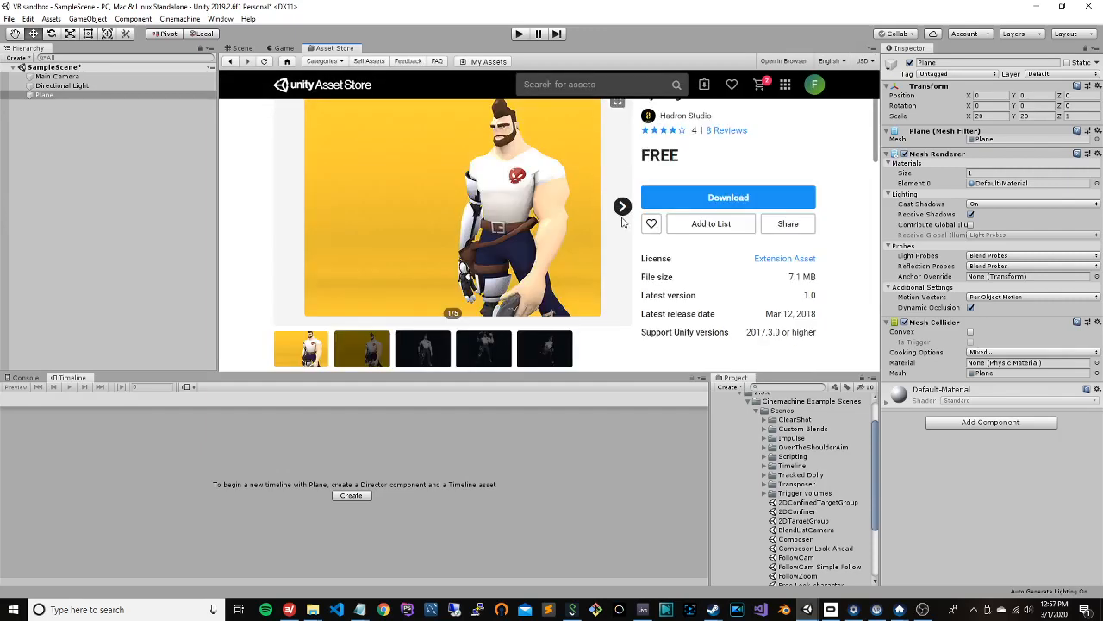
drag(390, 246, 318, 260)
click(320, 261)
click(503, 255)
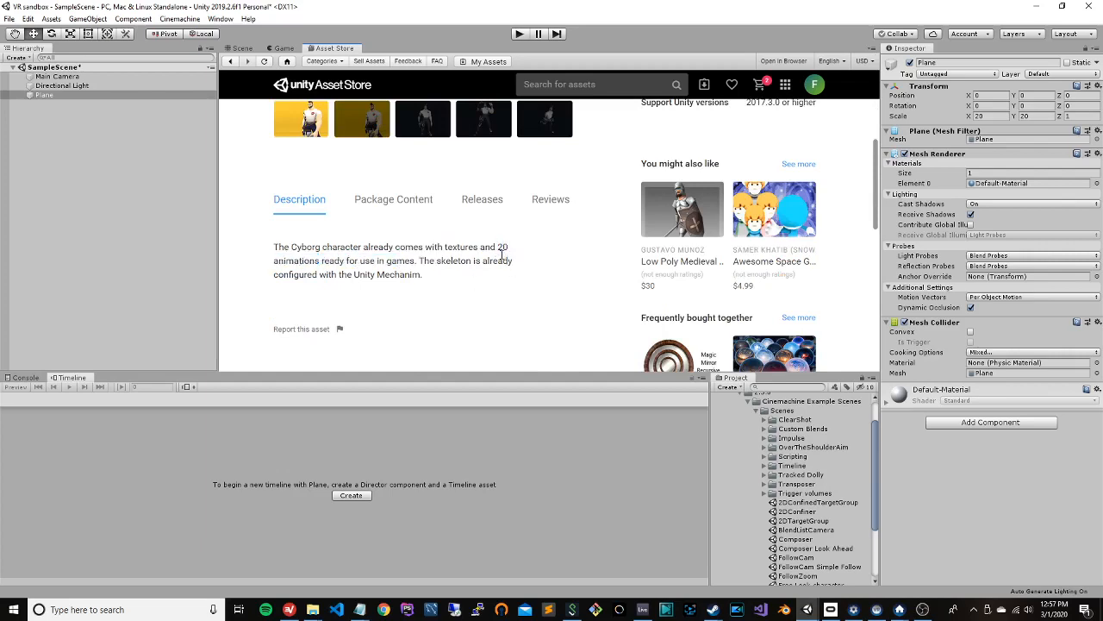
drag(497, 247, 320, 260)
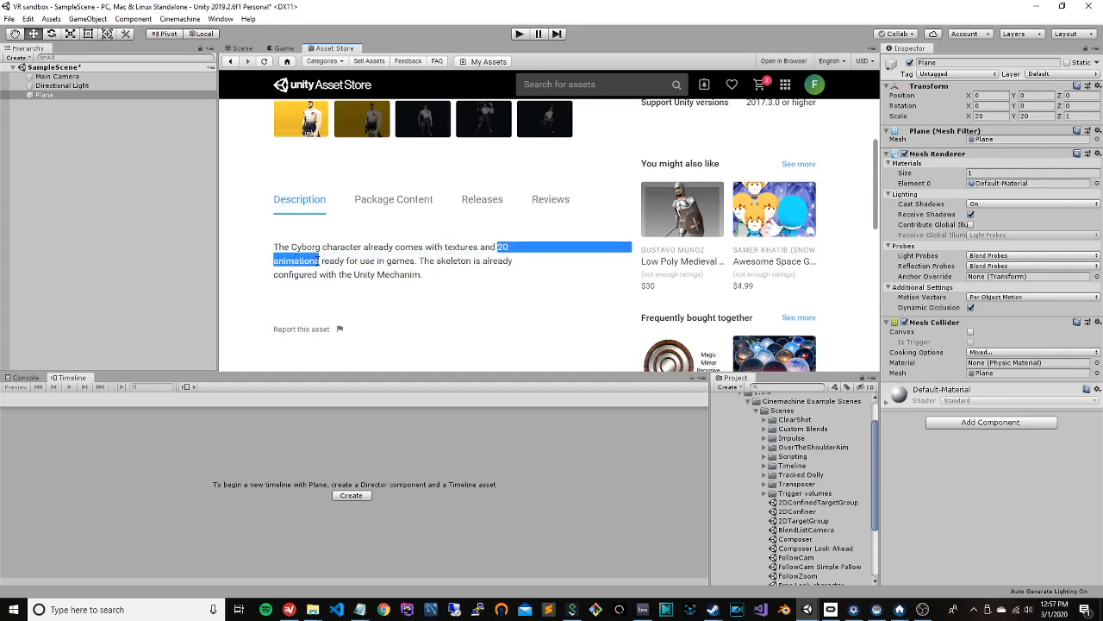
click(353, 266)
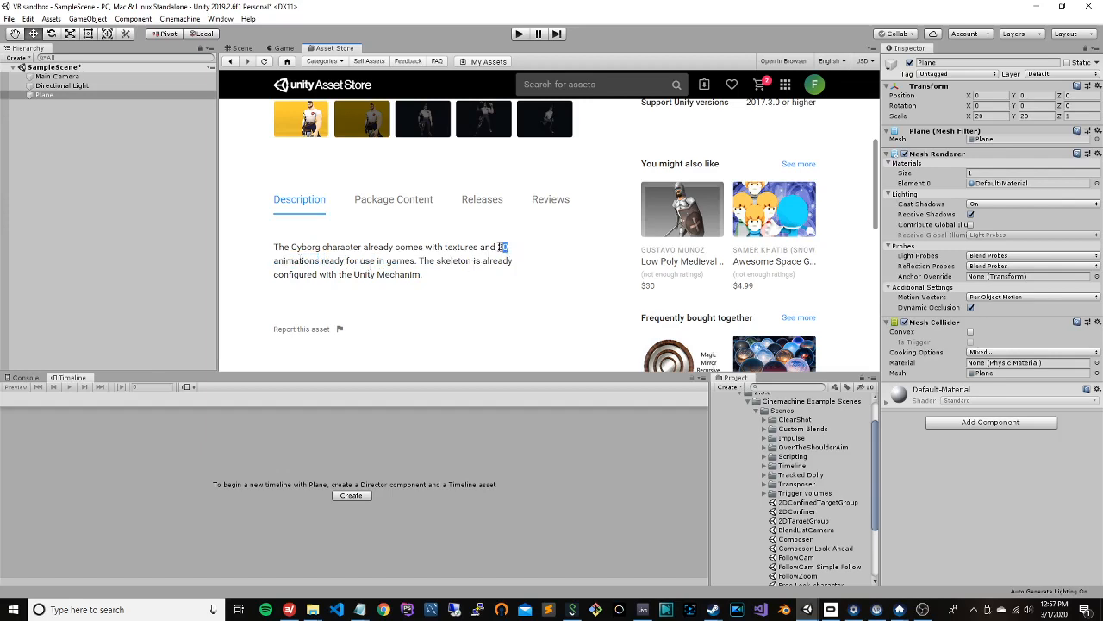
double_click(499, 247)
click(492, 257)
drag(307, 248, 348, 261)
click(355, 263)
drag(293, 248, 353, 247)
click(351, 255)
Step: Download the Cyborg Character asset and import its complete package into the project
scroll(714, 191, up, 4)
click(790, 259)
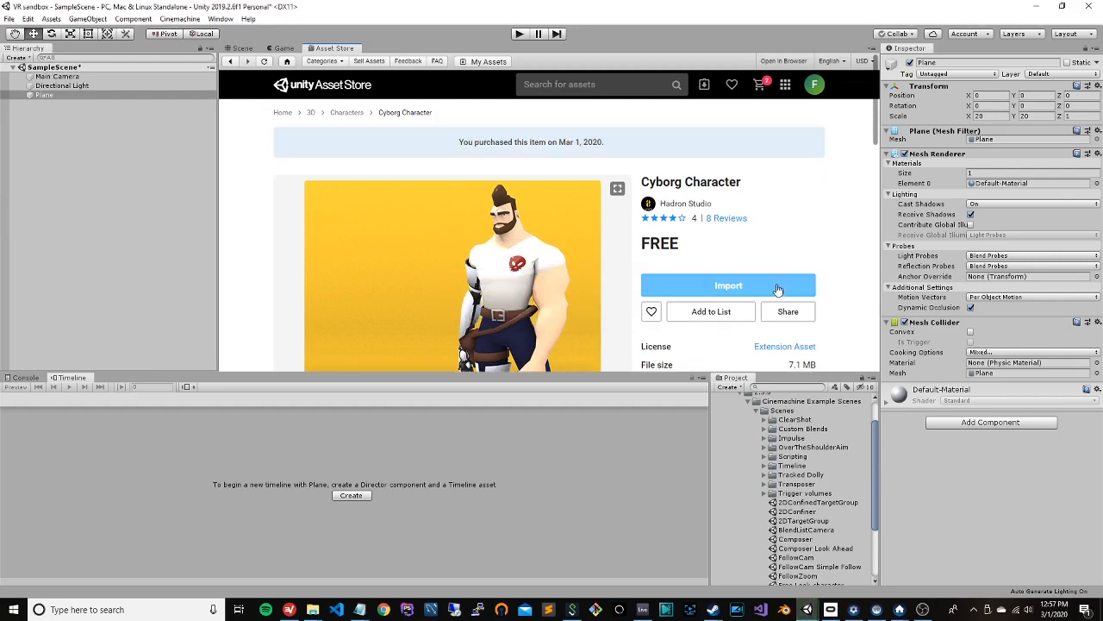
click(778, 287)
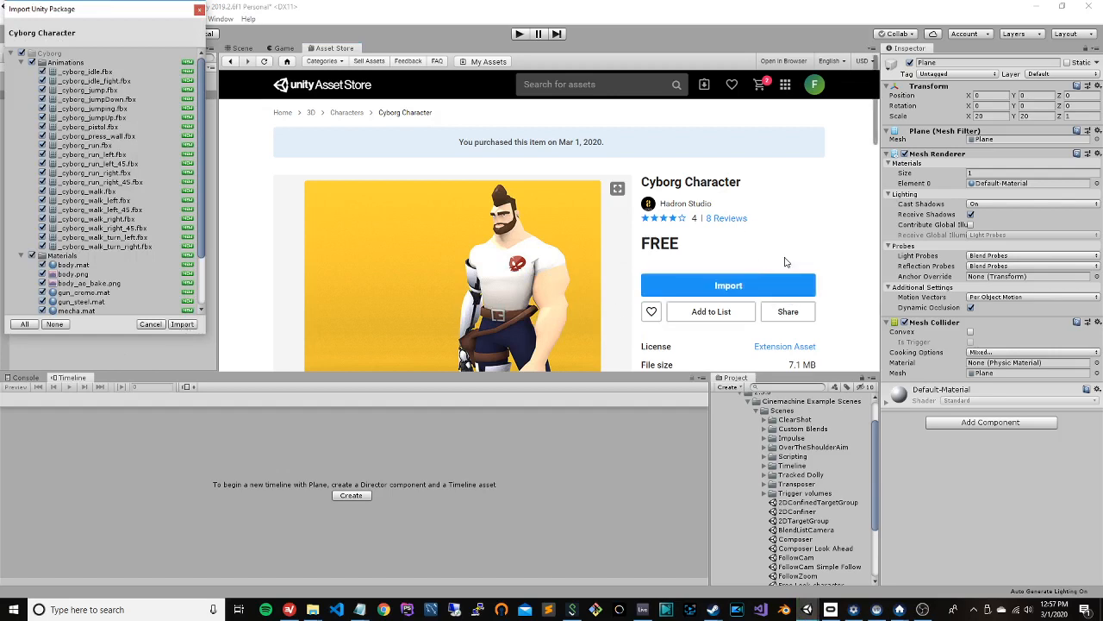
click(181, 324)
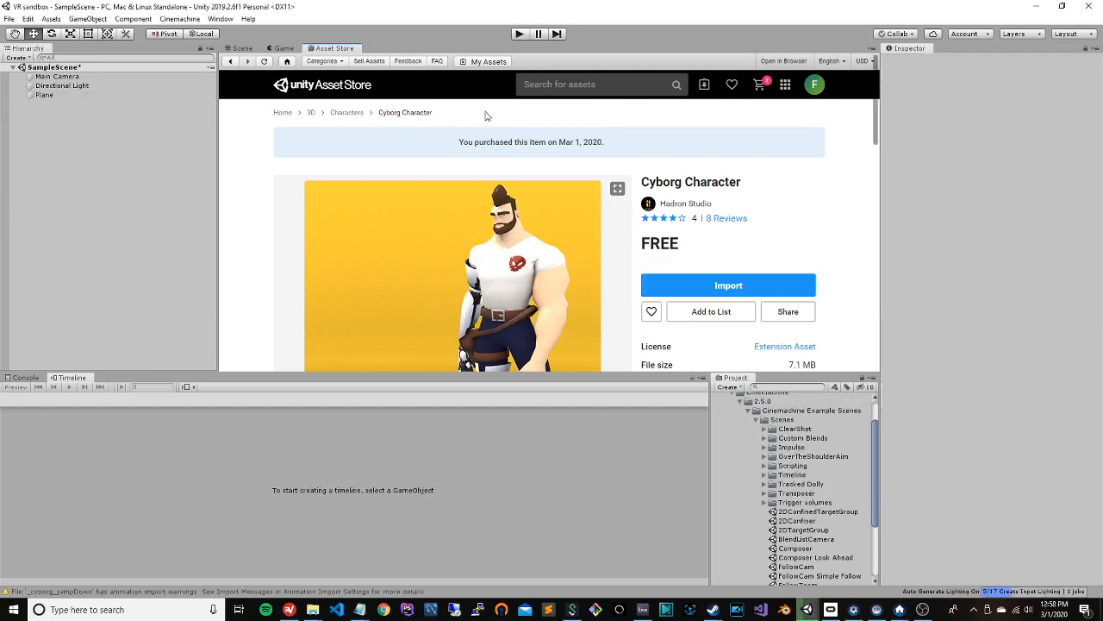
Step: Open the 3D Characters category in the Asset Store and limit the price range to $0 – $0
click(344, 115)
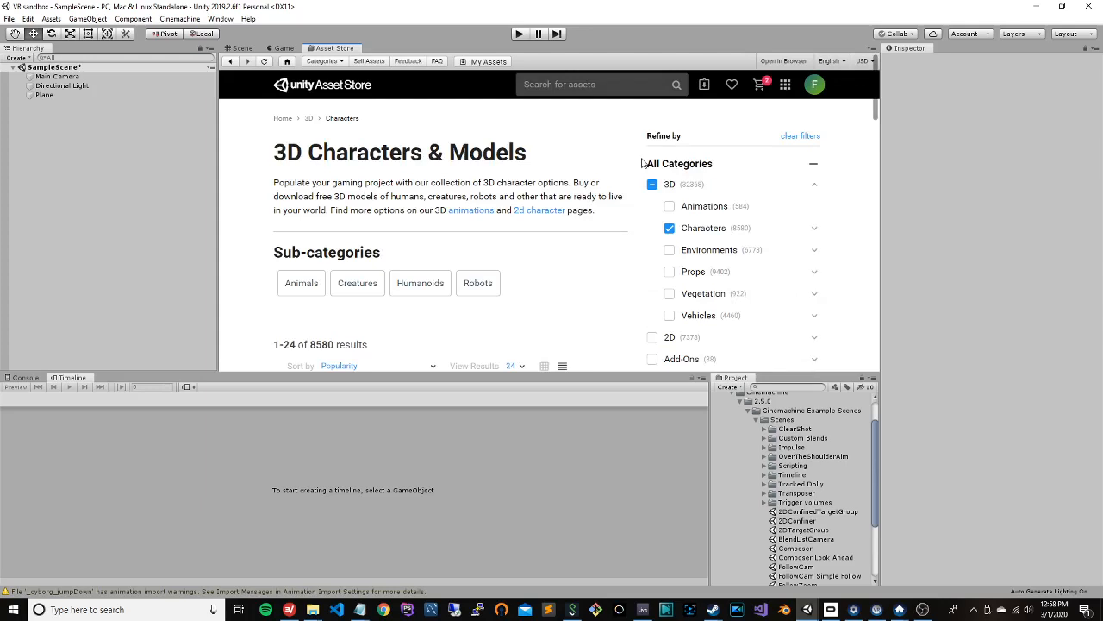
scroll(640, 163, down, 6)
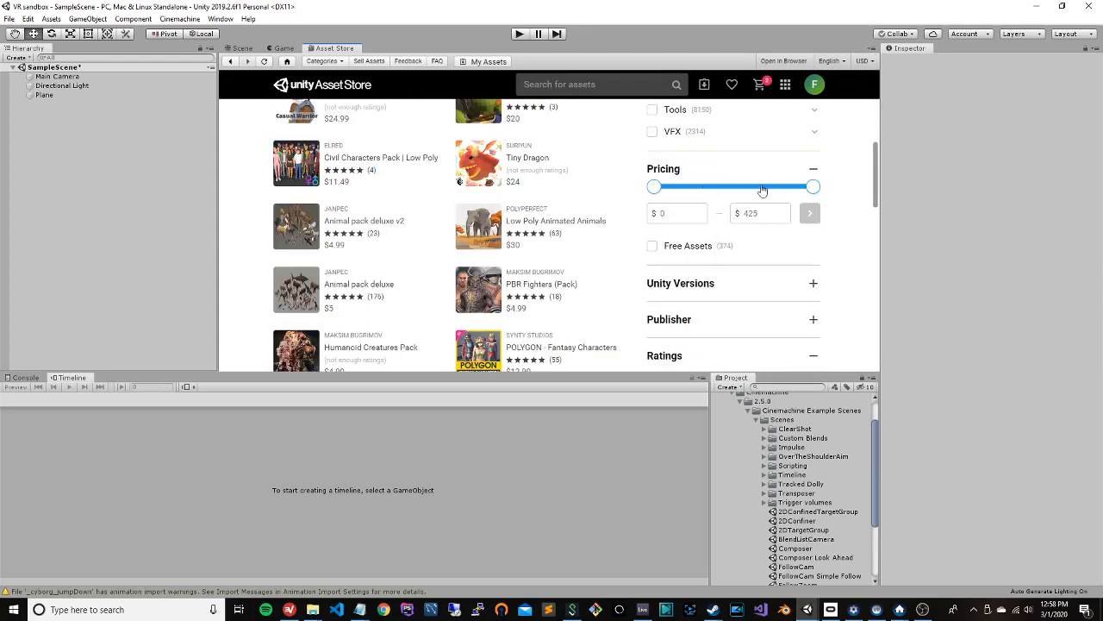
scroll(813, 189, down, 2)
drag(813, 187, 643, 191)
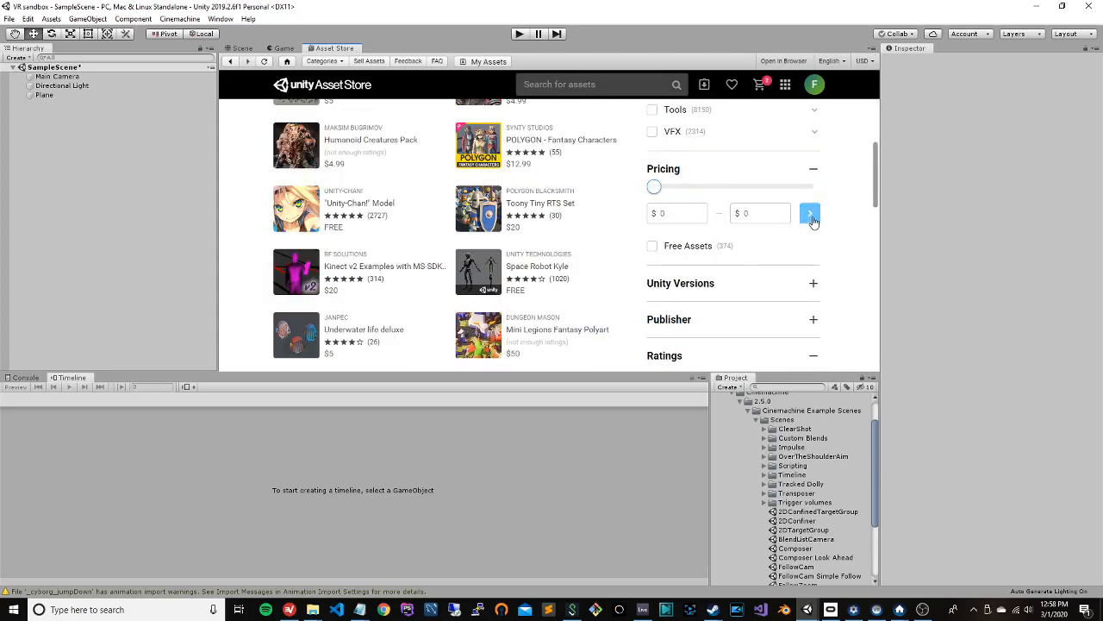
click(811, 215)
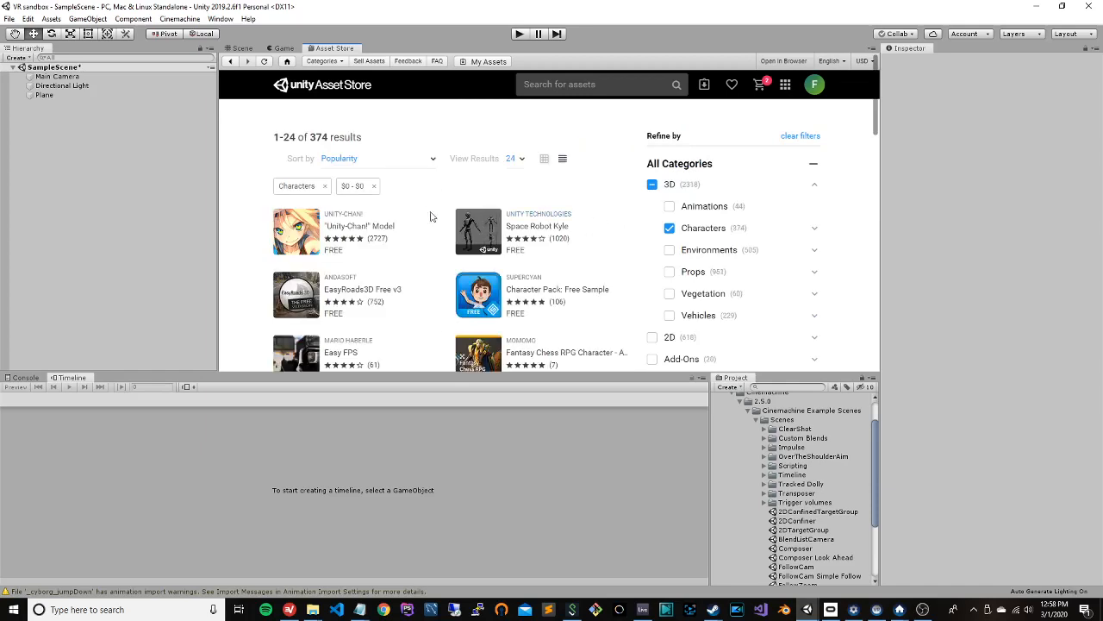
Step: Open the free Space Robot Kyle asset and examine its description for the rig and texture maps
click(476, 220)
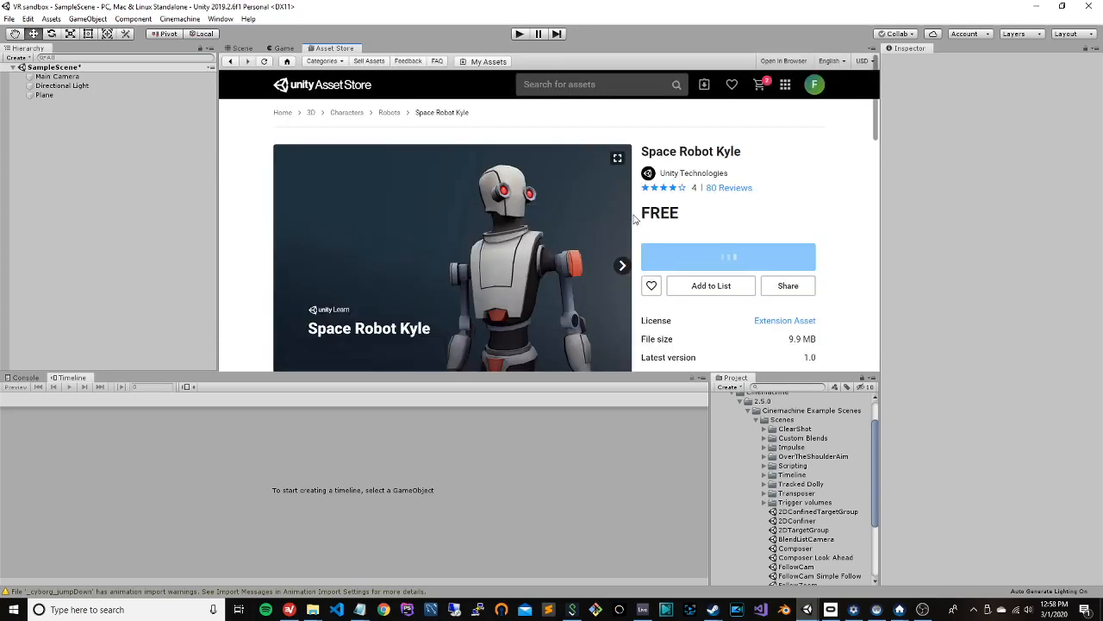
scroll(638, 215, down, 2)
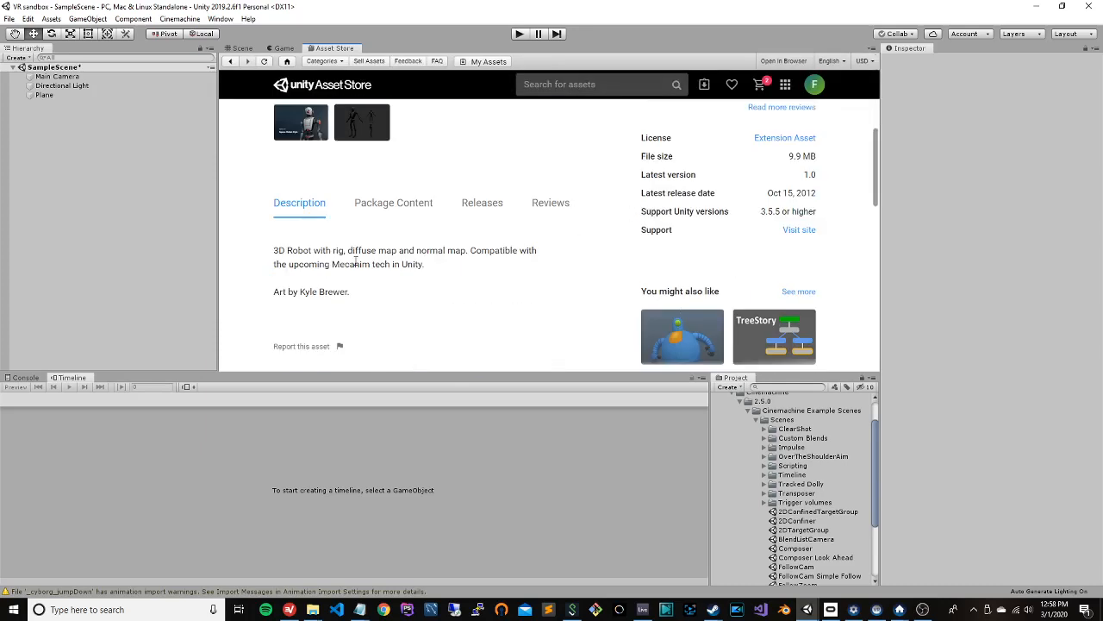
drag(316, 248, 449, 249)
click(448, 249)
Step: Examine Space Robot Kyle's package content, expanding its Model and Materials folders
click(382, 213)
scroll(586, 242, down, 1)
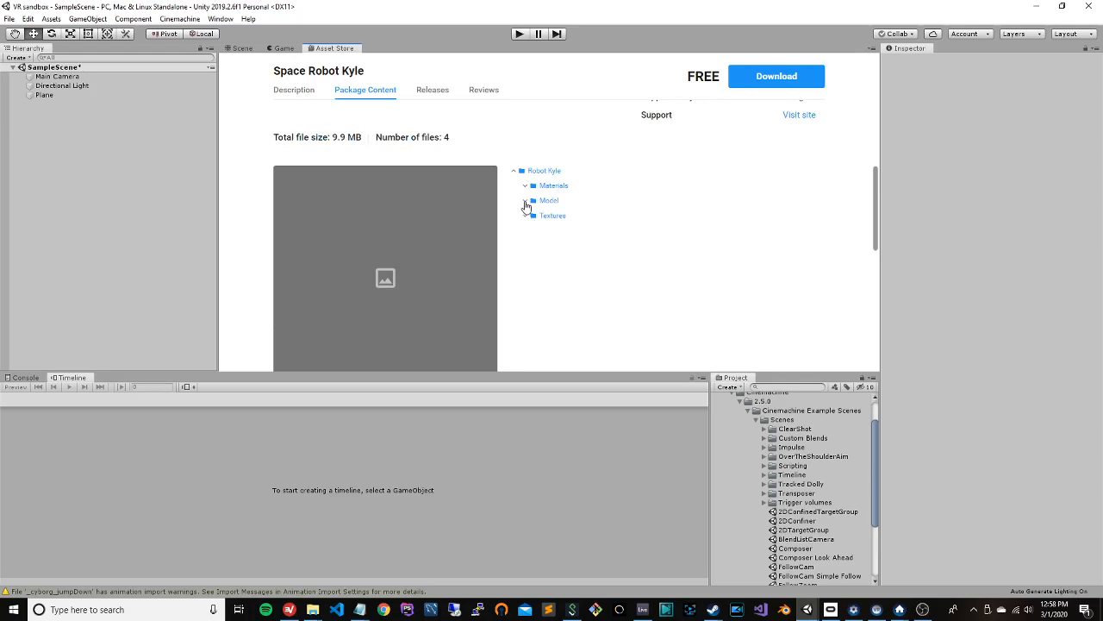
click(525, 201)
click(525, 186)
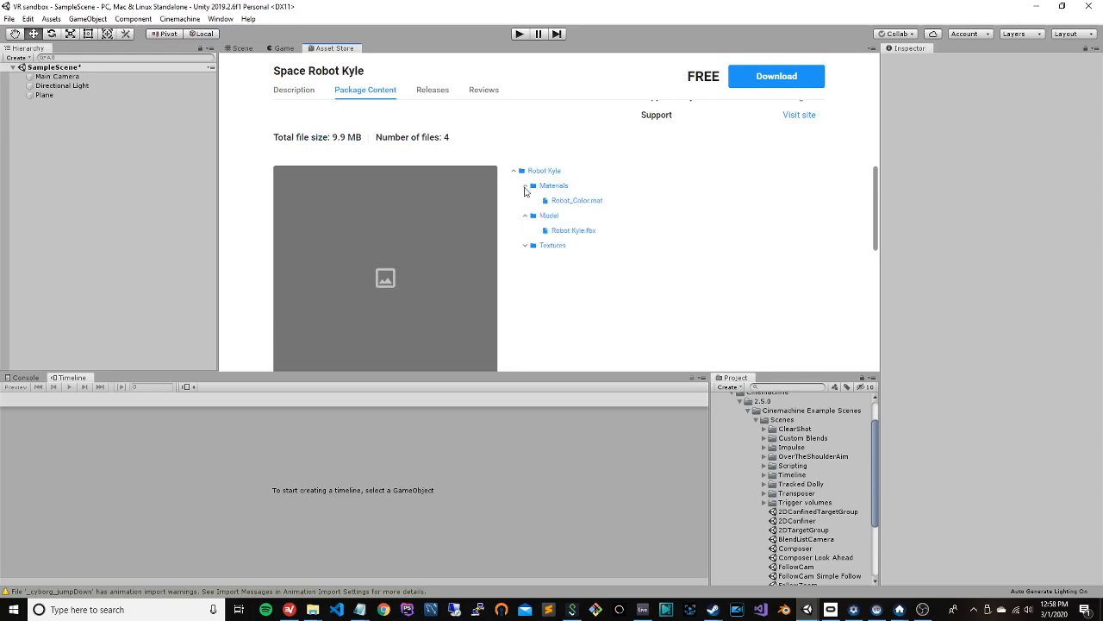
scroll(526, 231, down, 2)
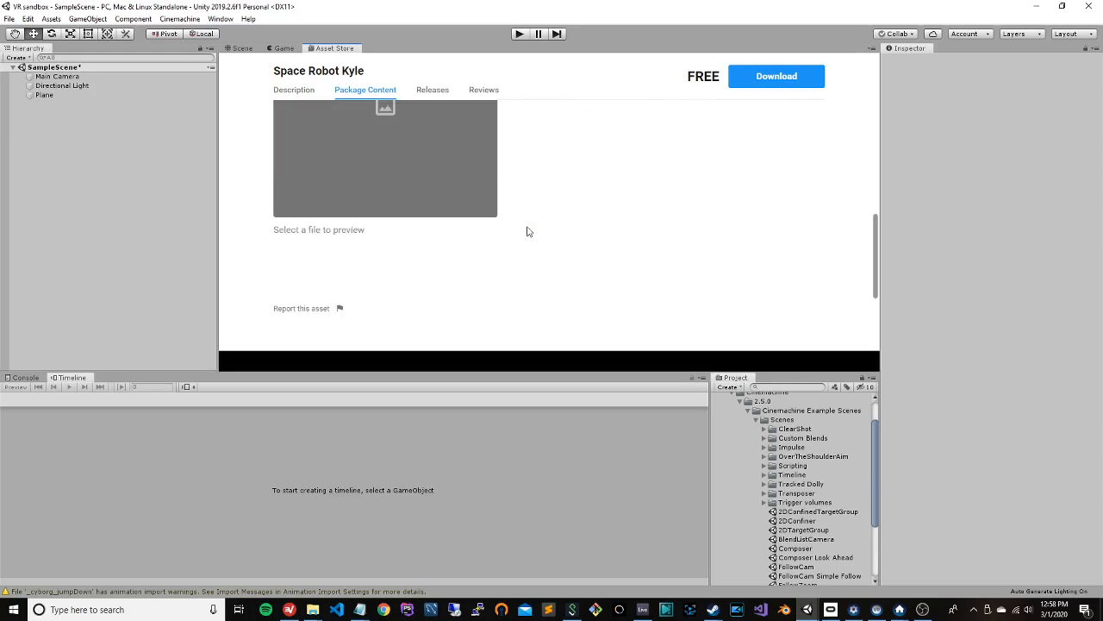
scroll(529, 231, up, 5)
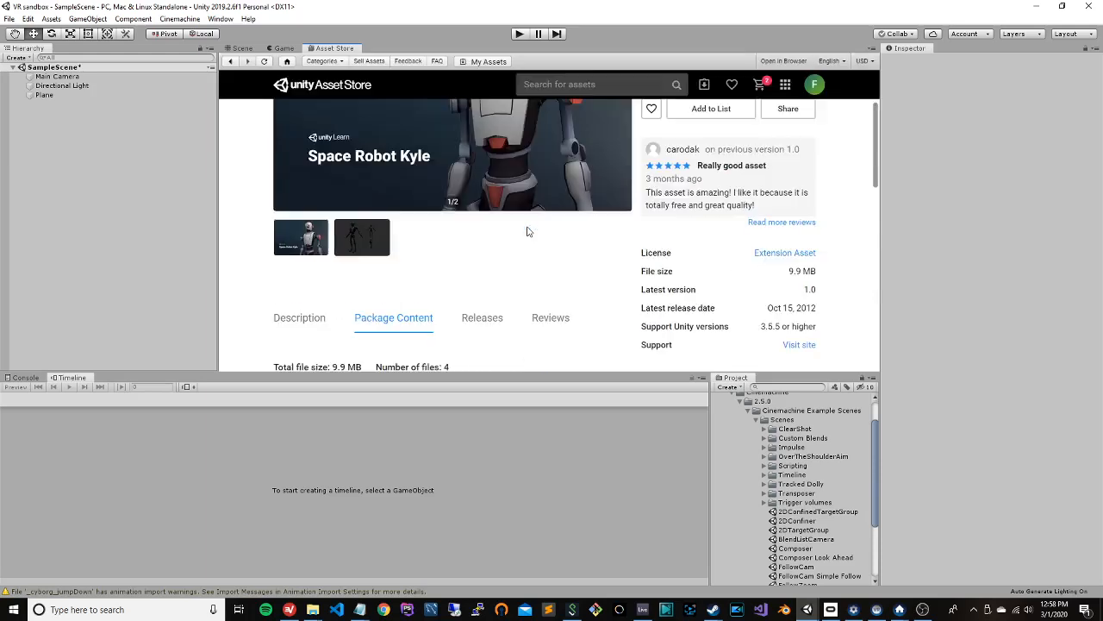
Step: Examine the second preview image of Space Robot Kyle
click(356, 245)
scroll(483, 256, up, 2)
scroll(633, 249, down, 2)
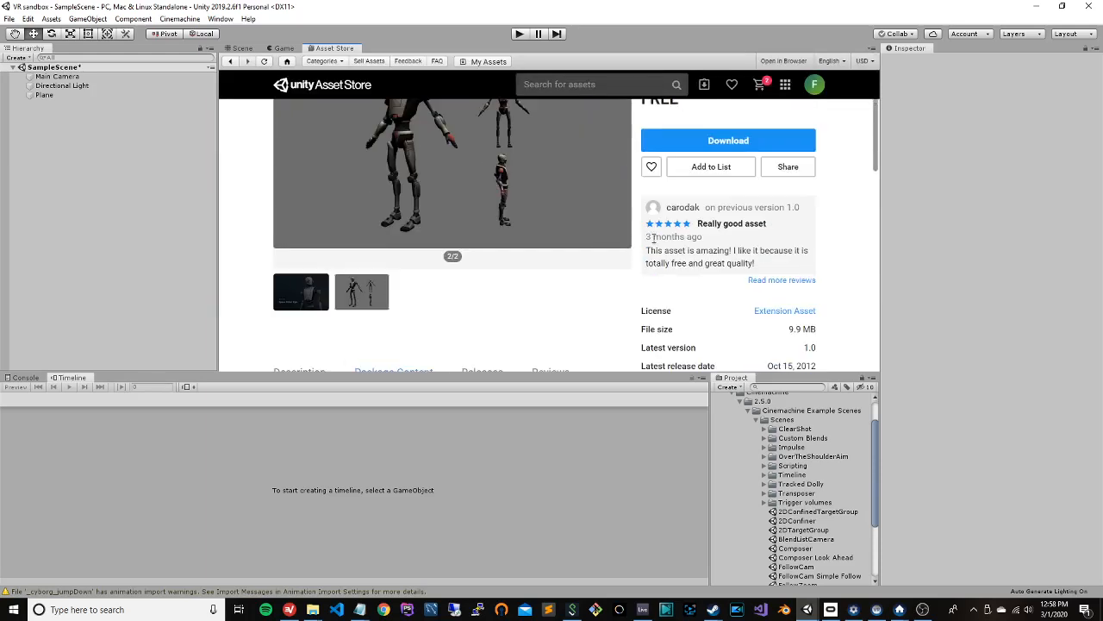
scroll(515, 187, up, 2)
scroll(392, 150, down, 1)
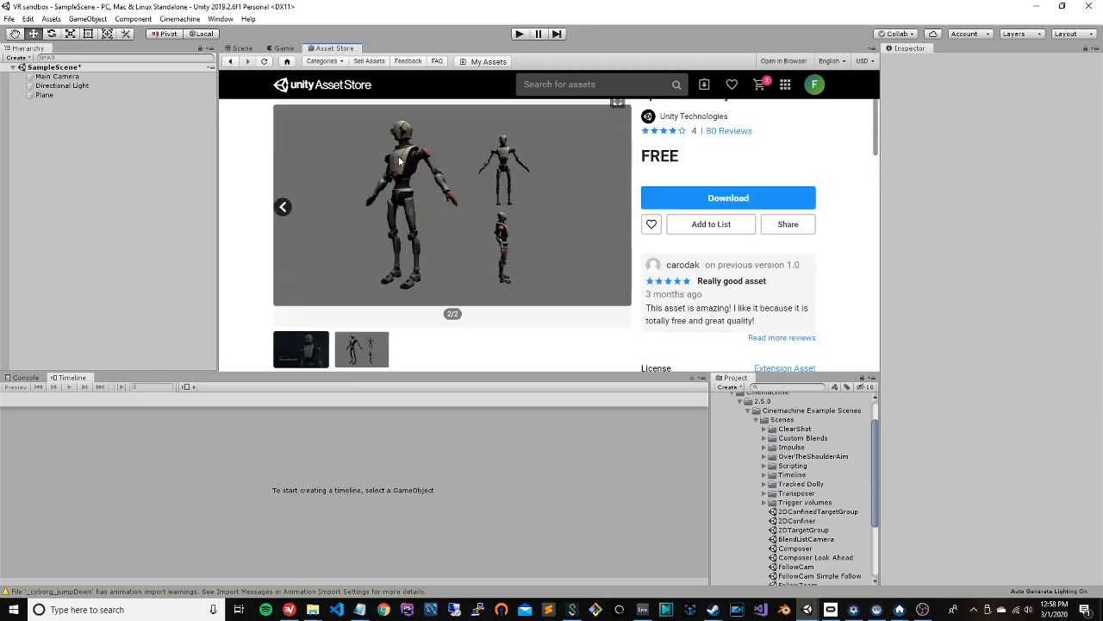
scroll(372, 162, up, 1)
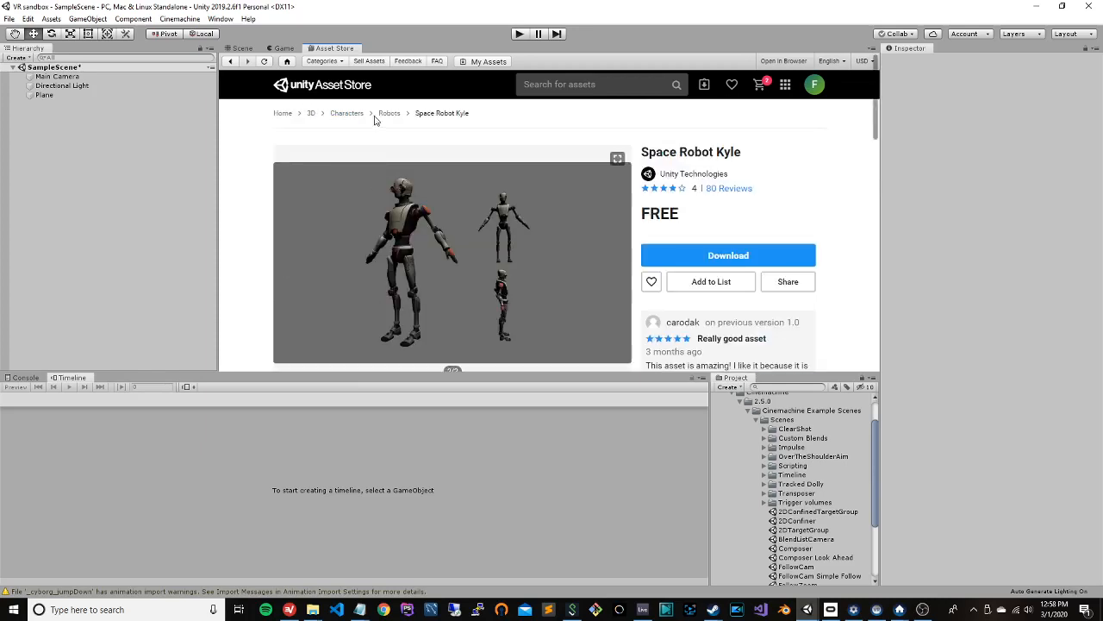
Step: Return to the Characters category and reapply the $0 – $0 price filter to browse its assets
click(343, 115)
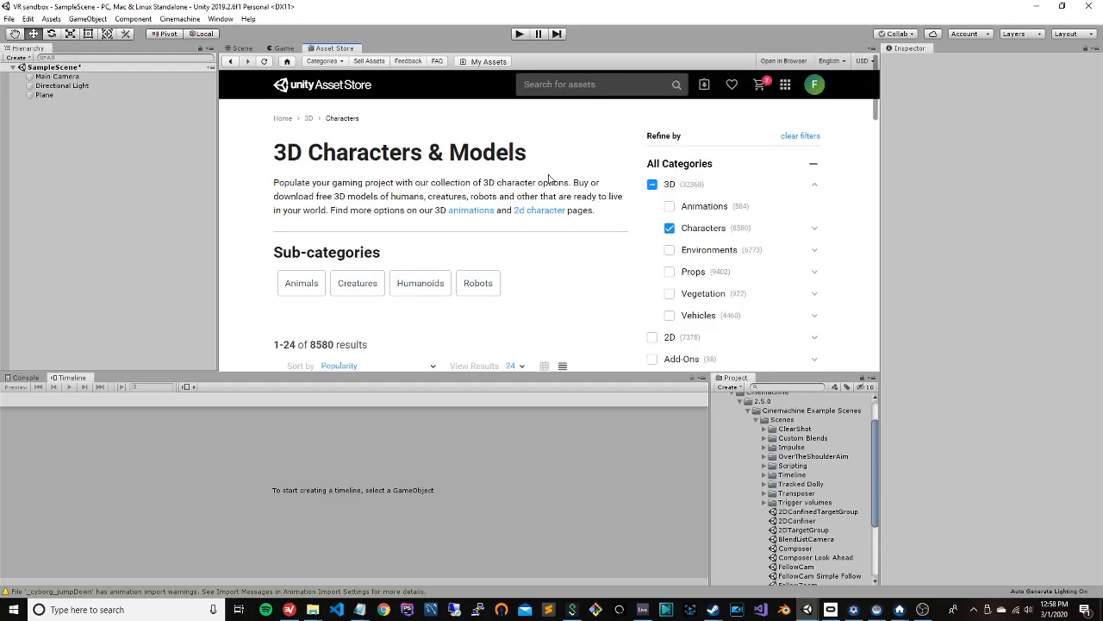
scroll(606, 166, down, 5)
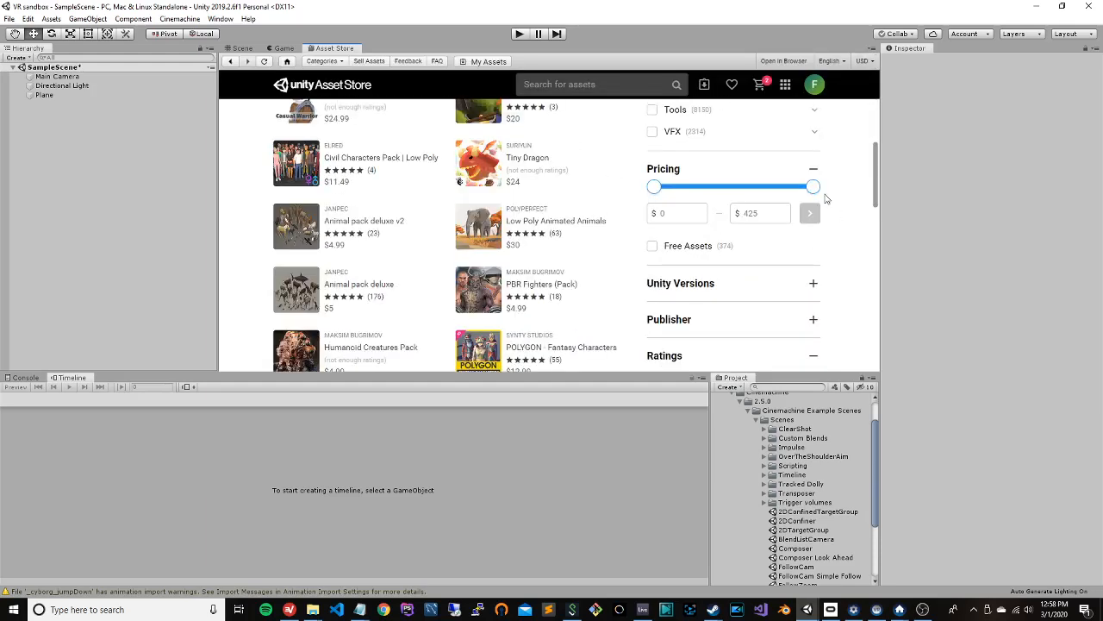
click(680, 189)
click(809, 213)
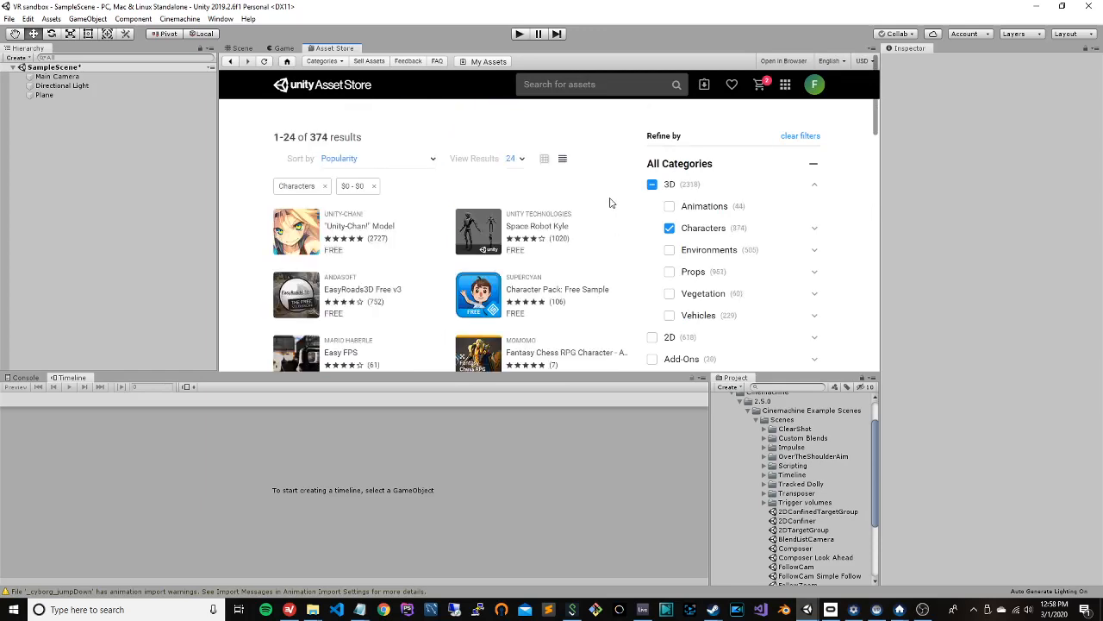
scroll(609, 202, down, 1)
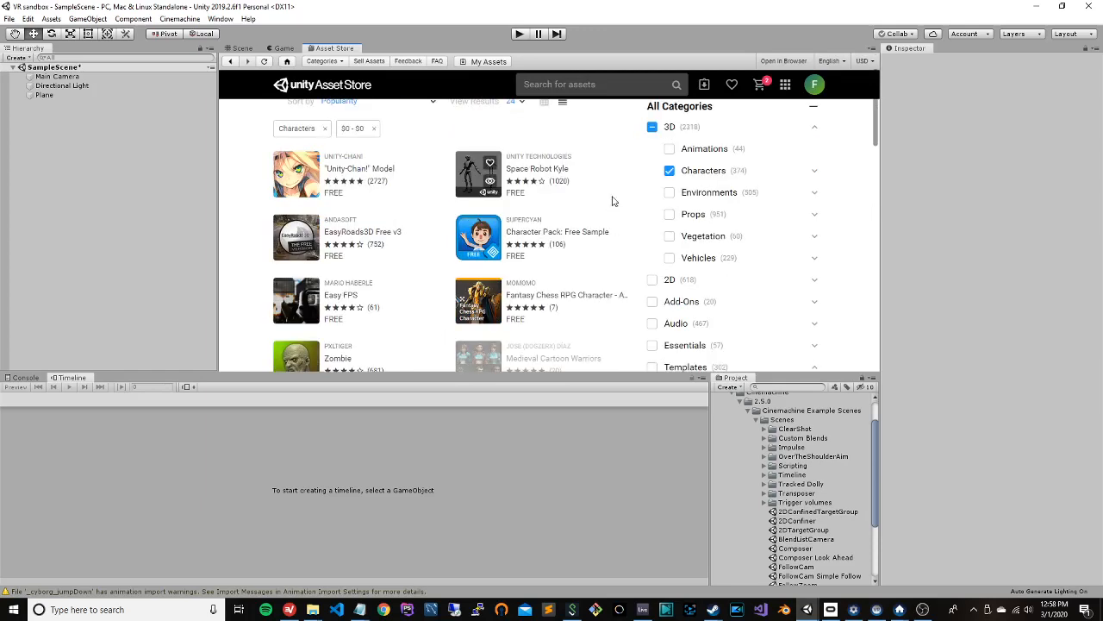
scroll(613, 202, up, 1)
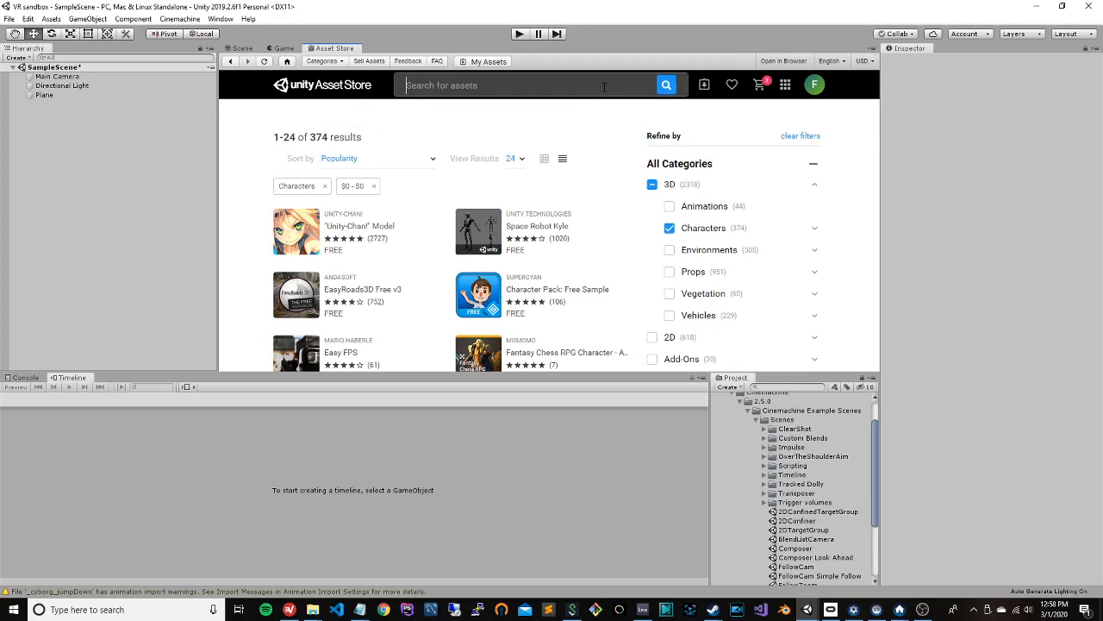
Step: Search the Asset Store for "character" and restrict the results to the $0 – $0 price range
click(618, 88)
text(chara)
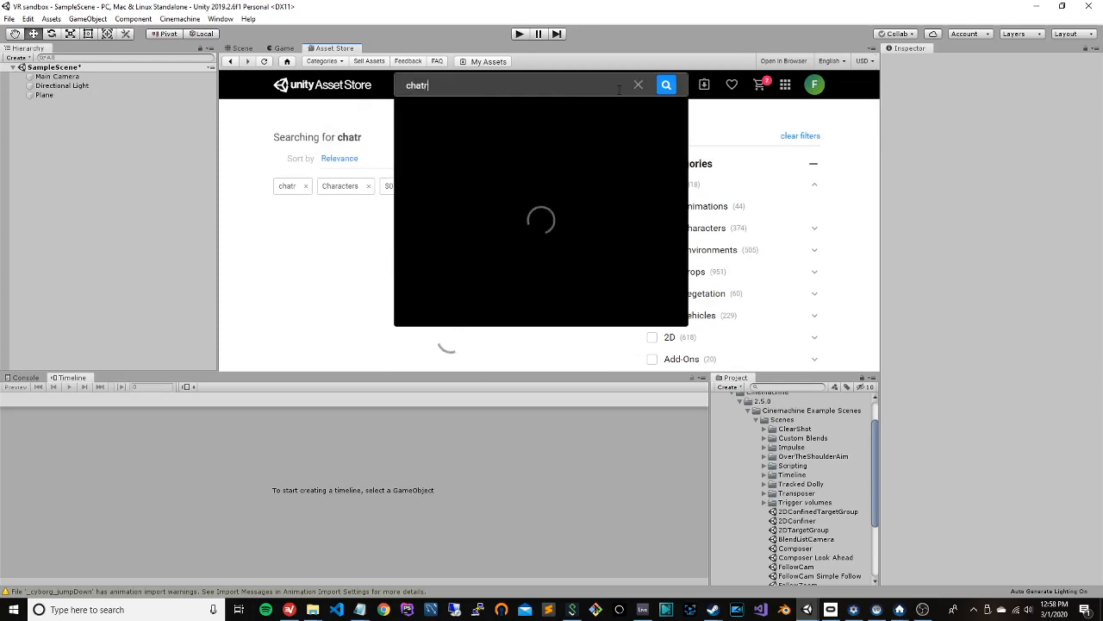
text(cter)
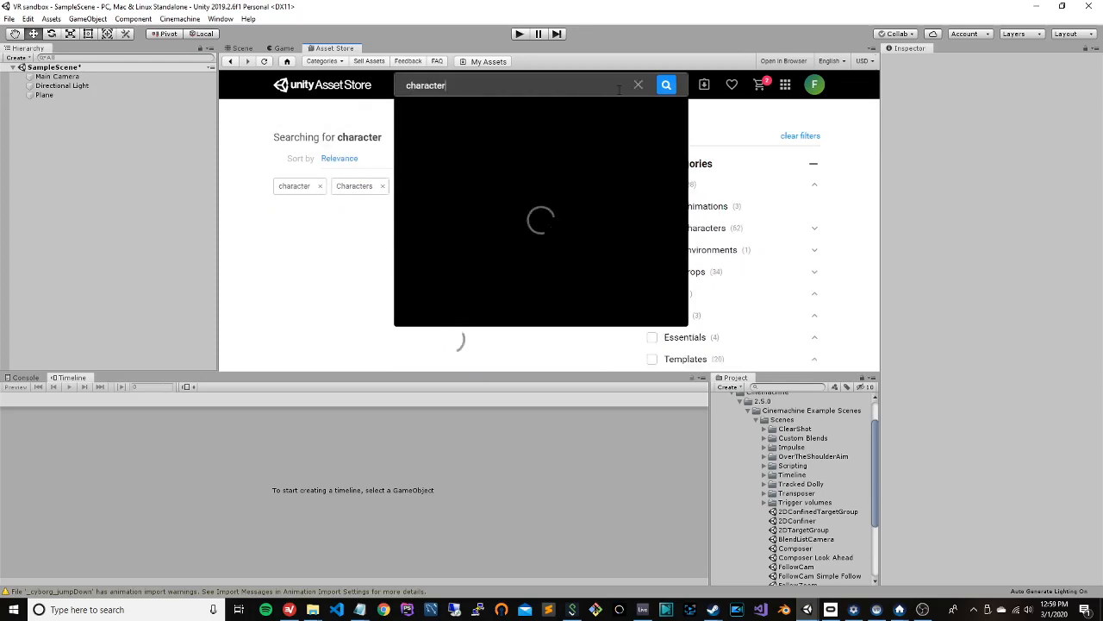
key(Return)
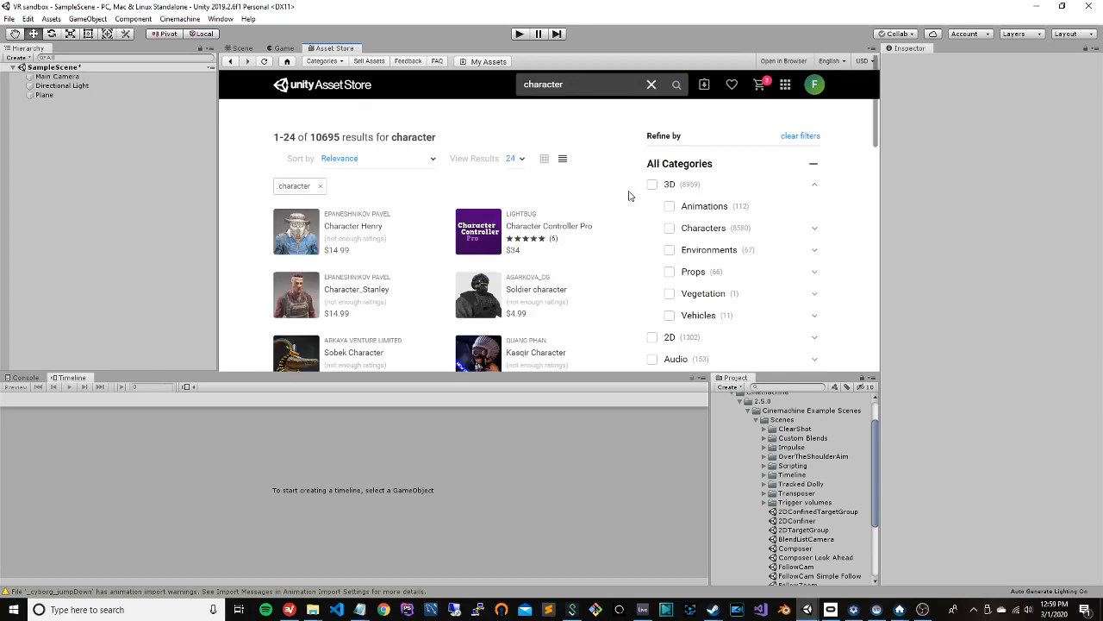
scroll(685, 231, down, 5)
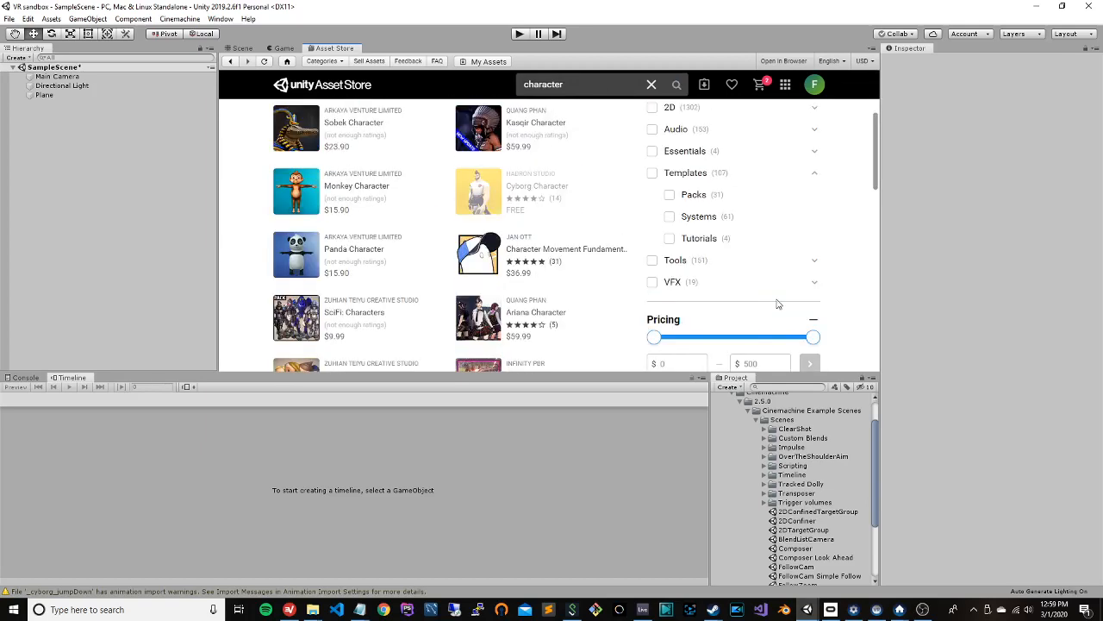
drag(813, 222, 627, 225)
click(812, 252)
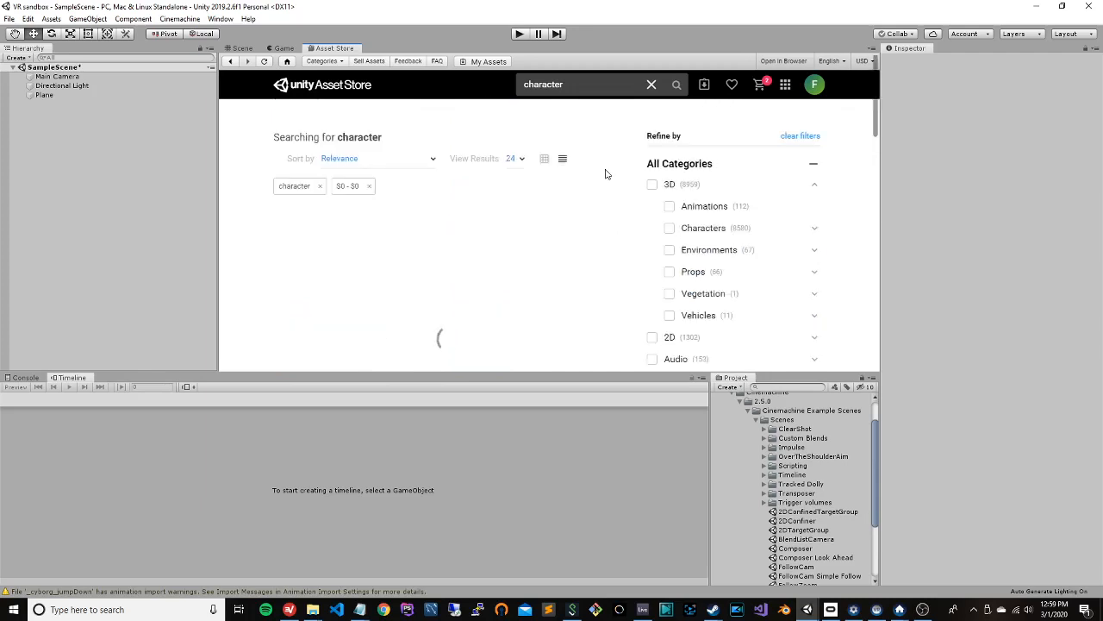
Step: Browse the free character results, open the Mobile Character asset and read its description
scroll(610, 167, down, 1)
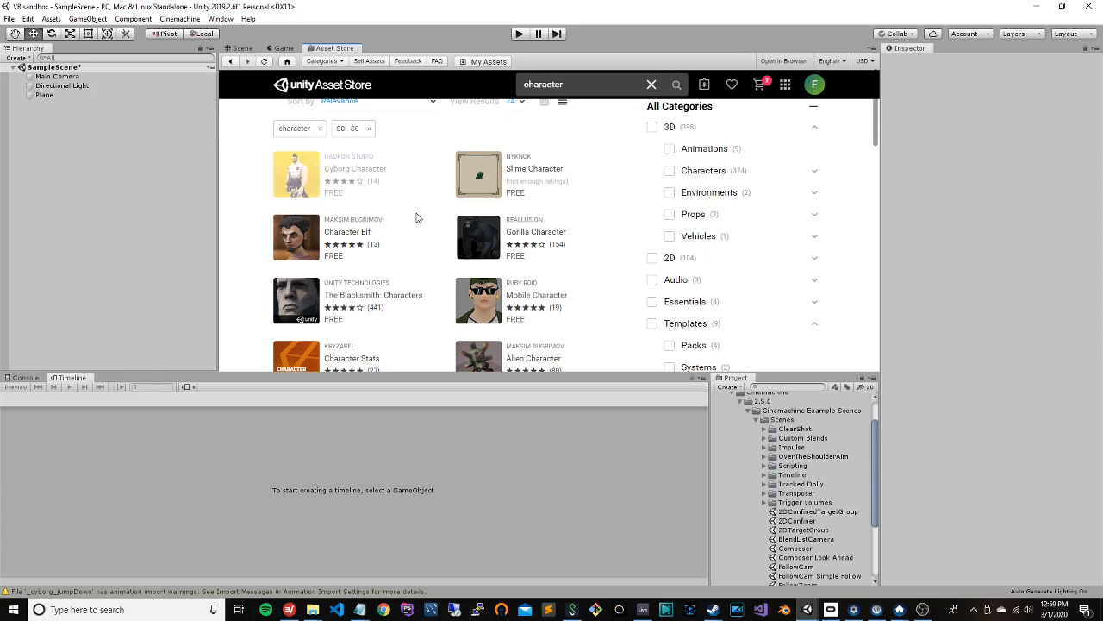
scroll(414, 216, down, 1)
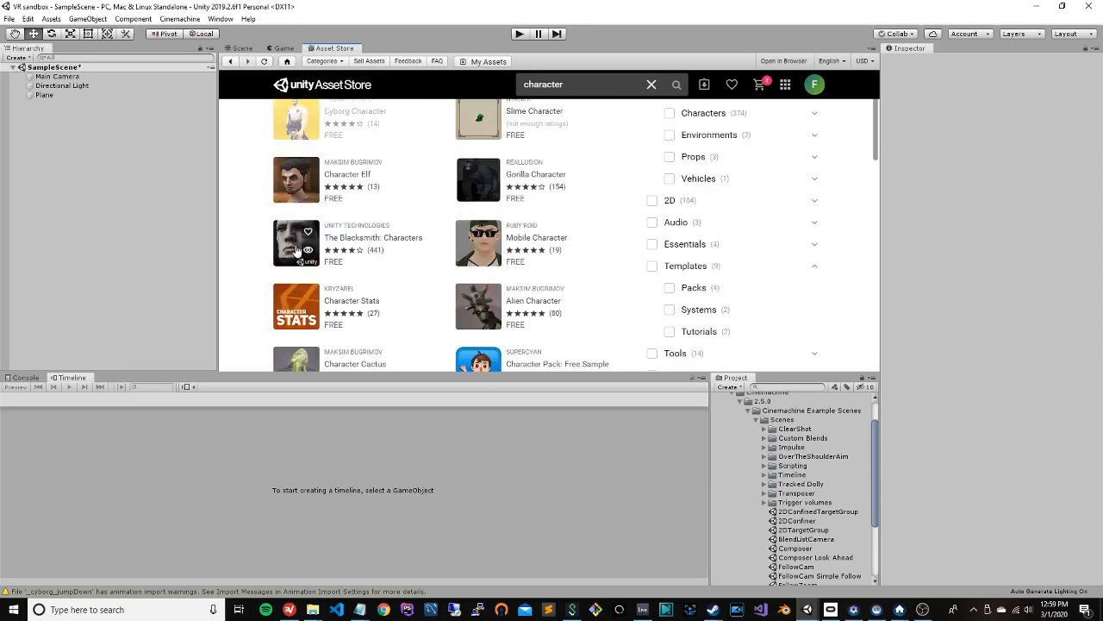
click(473, 257)
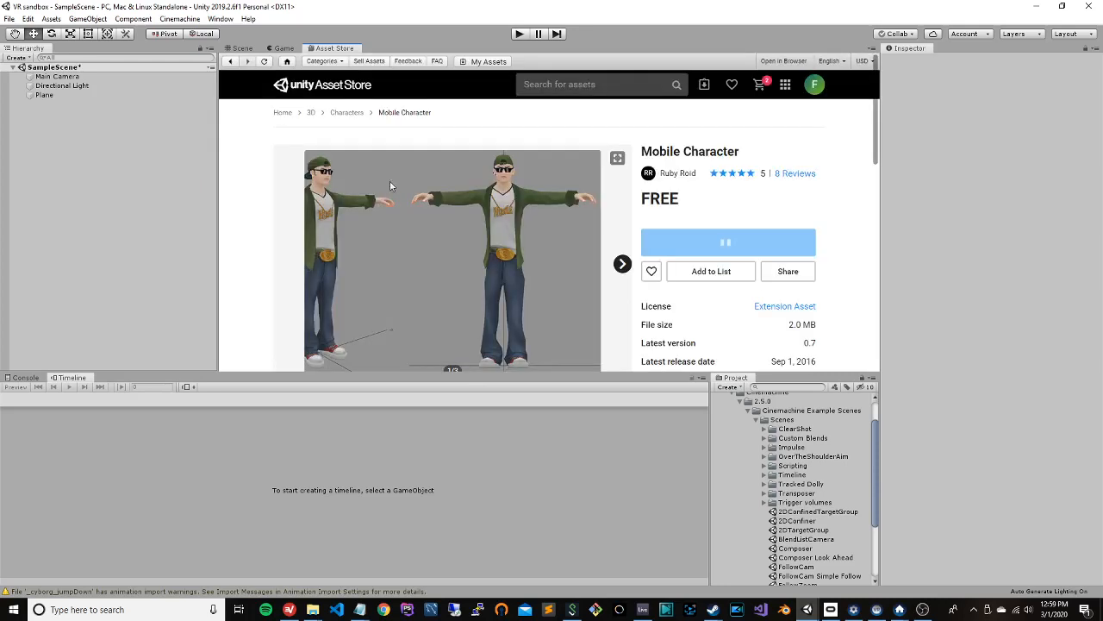
scroll(619, 216, down, 6)
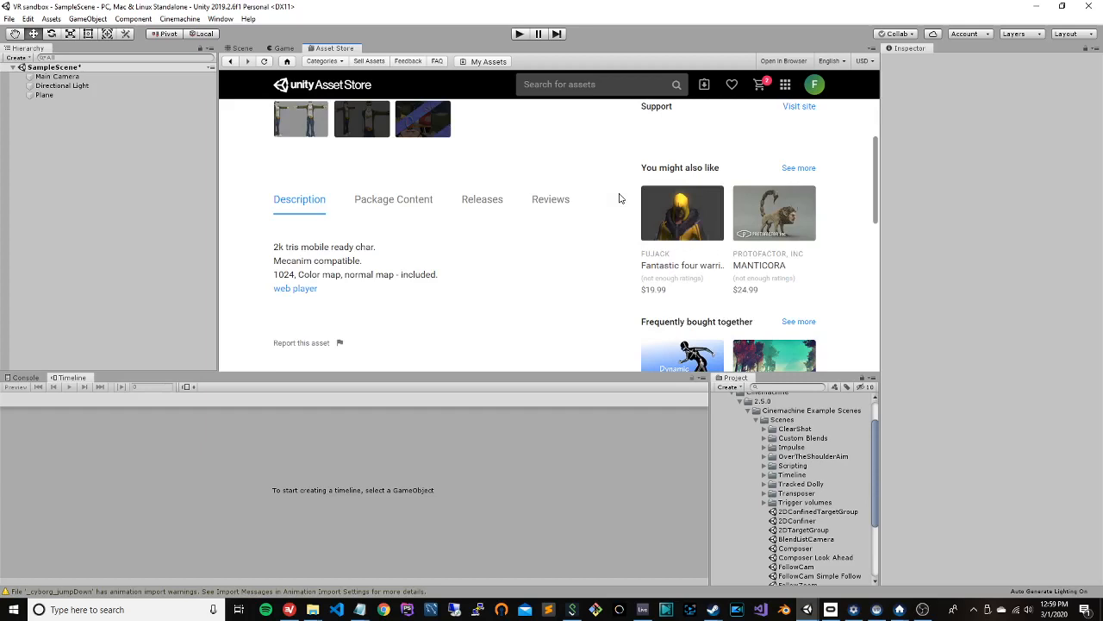
Step: Examine Mobile Character's package content, expanding the Chars, mobile, text and obj folders
click(389, 202)
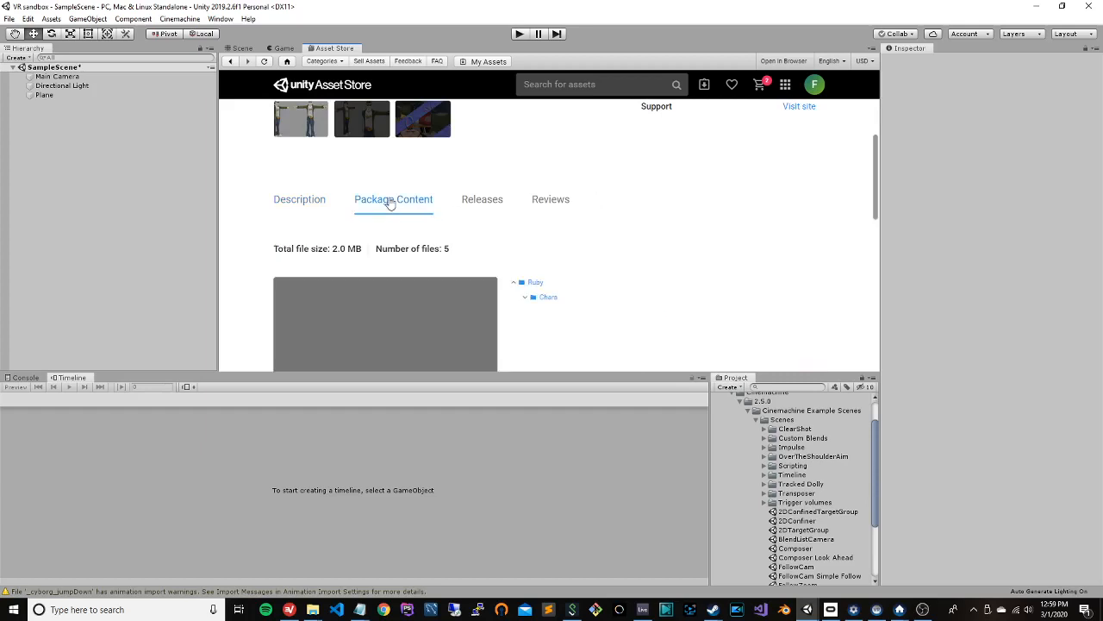
scroll(560, 233, down, 1)
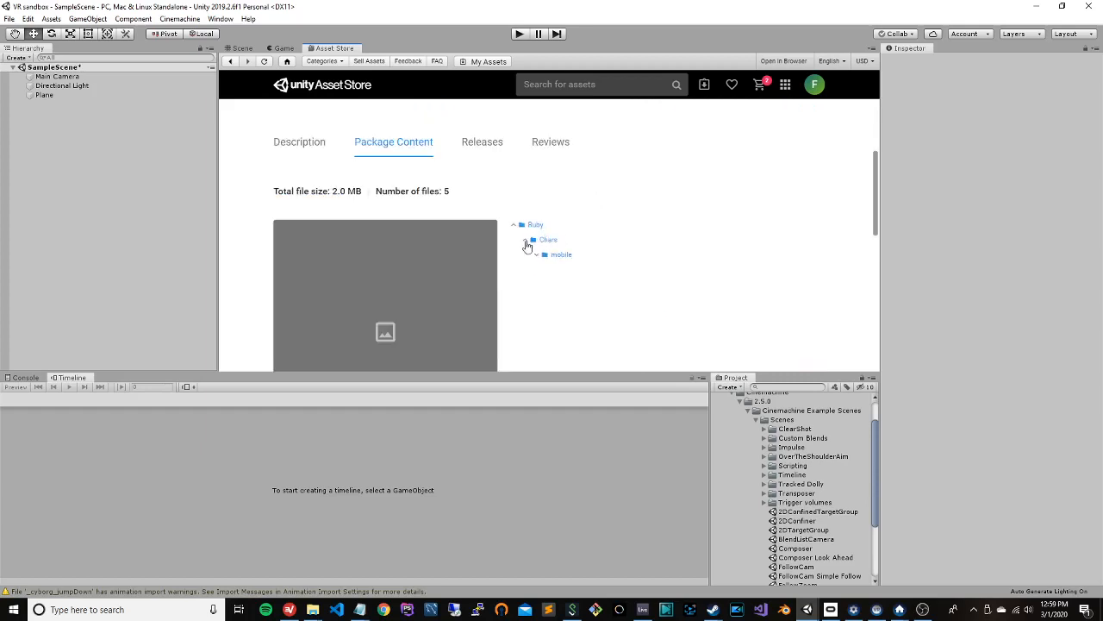
click(536, 254)
click(548, 285)
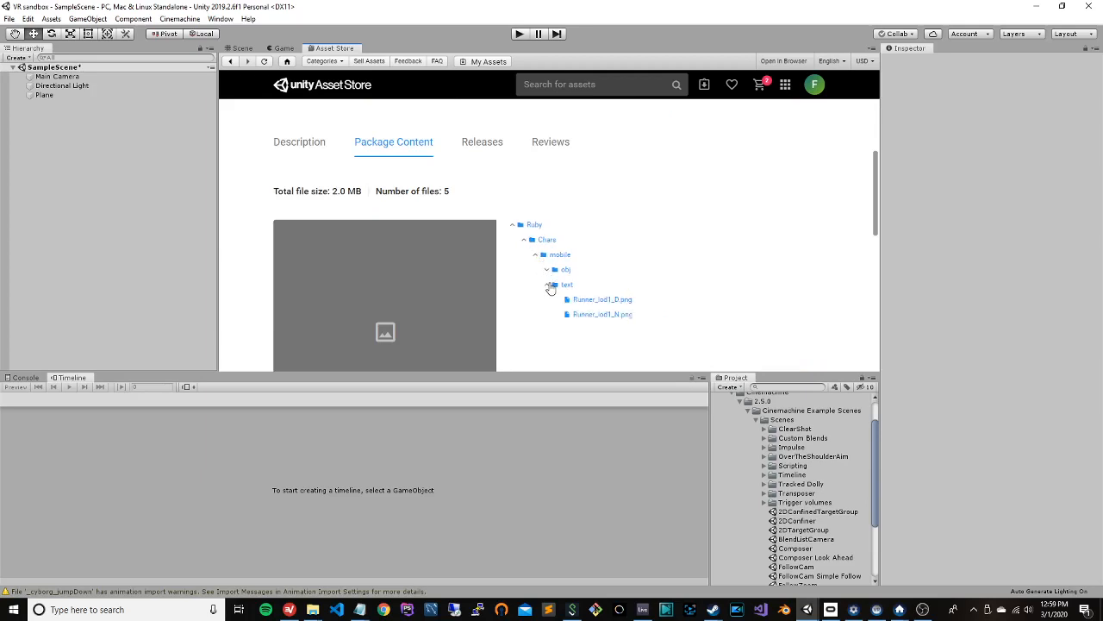
click(547, 270)
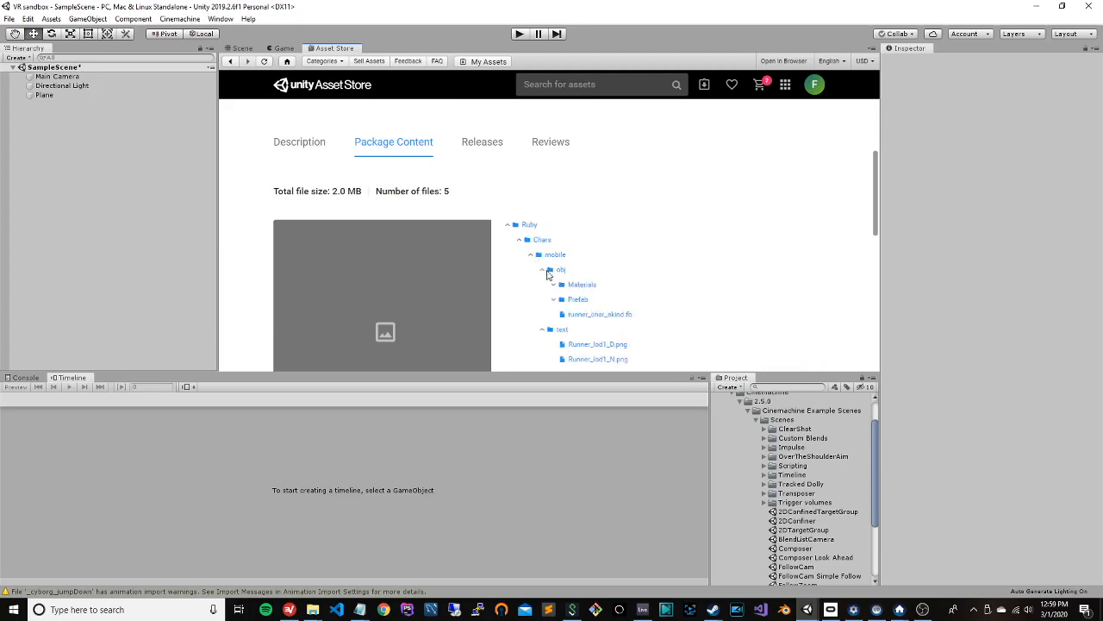
scroll(598, 231, up, 5)
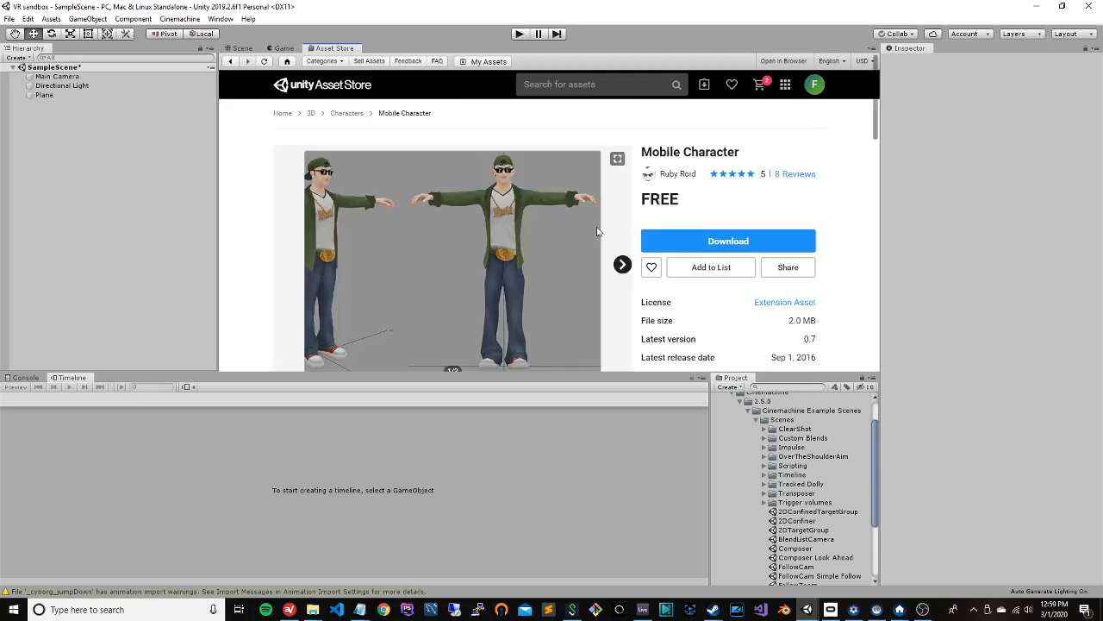
Step: Return to the free character results and open the Gorilla Character asset by Reallusion
click(230, 62)
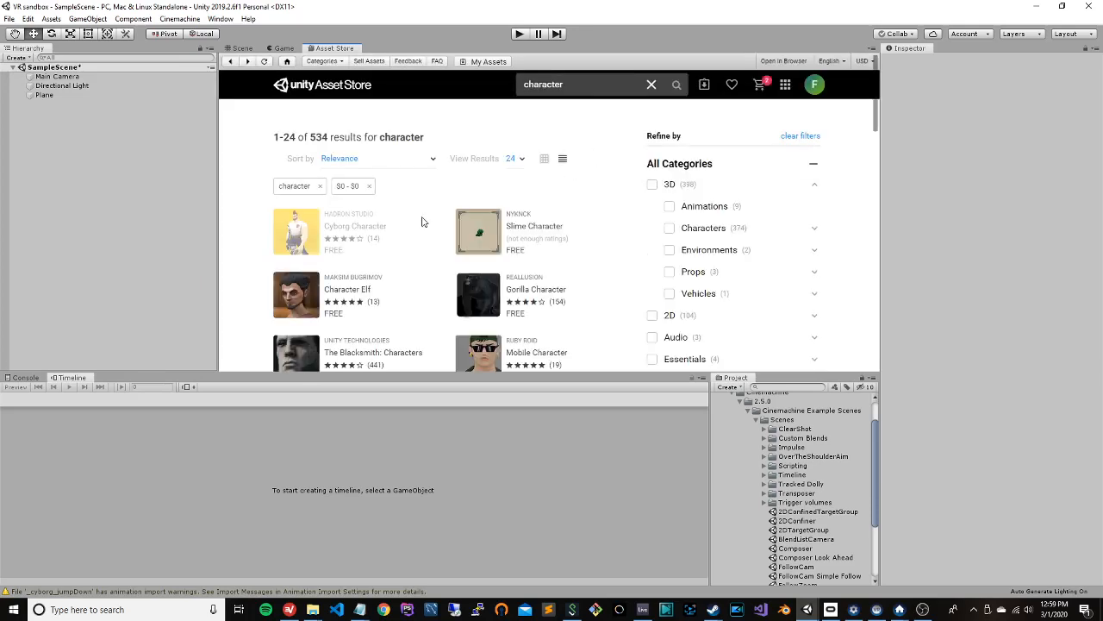
scroll(420, 206, down, 1)
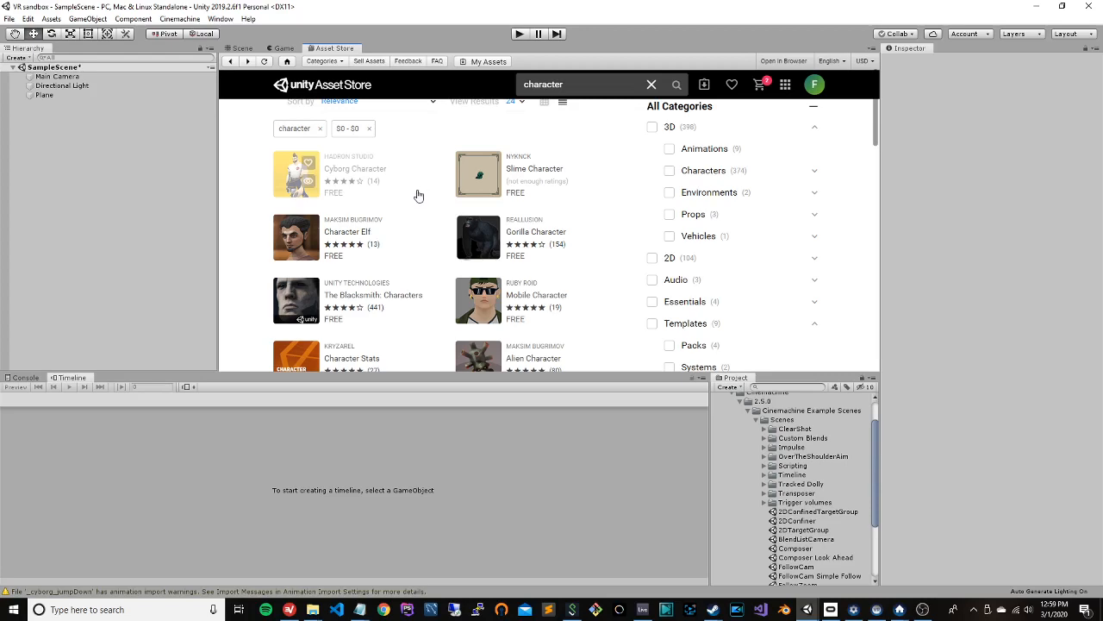
click(480, 239)
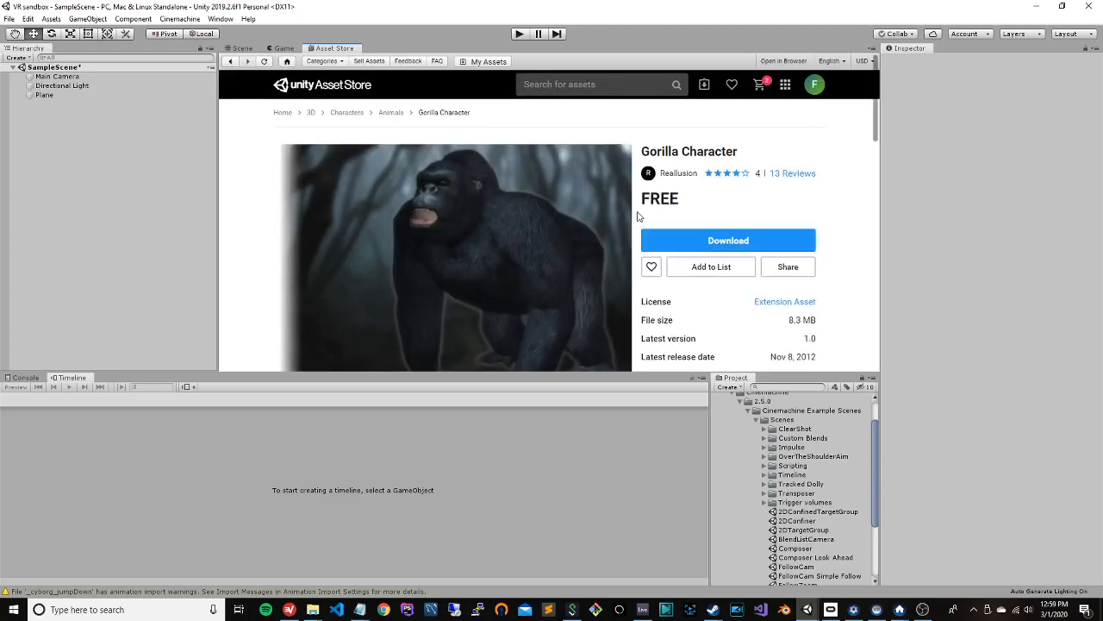
Step: Examine Gorilla Character's description and package content, expanding the Prefab and Gorilla Animation folders
scroll(638, 216, down, 5)
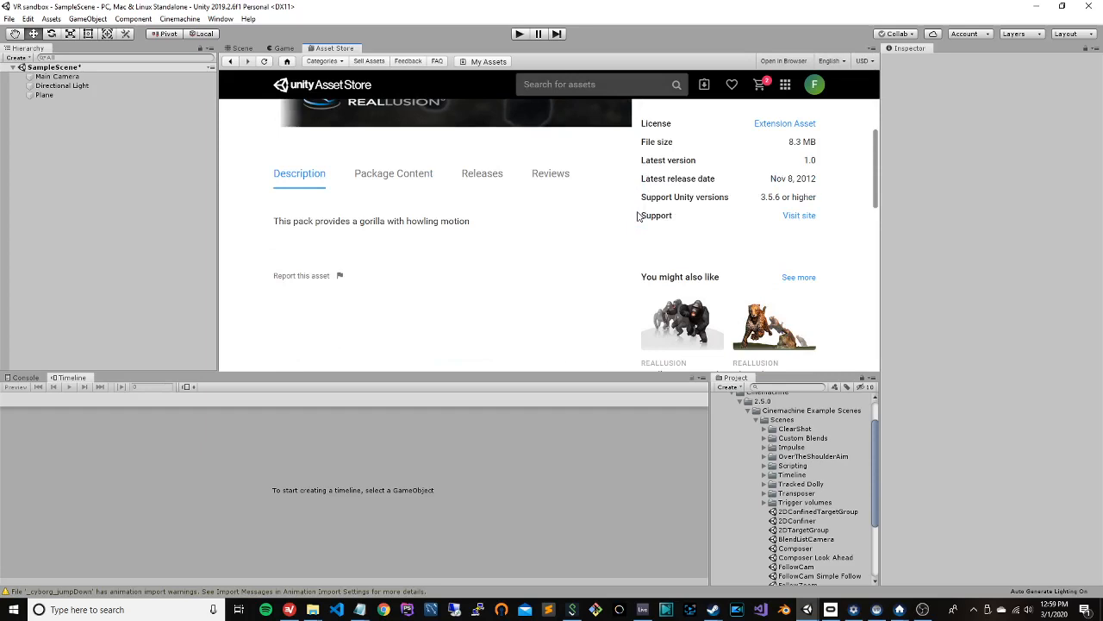
click(400, 180)
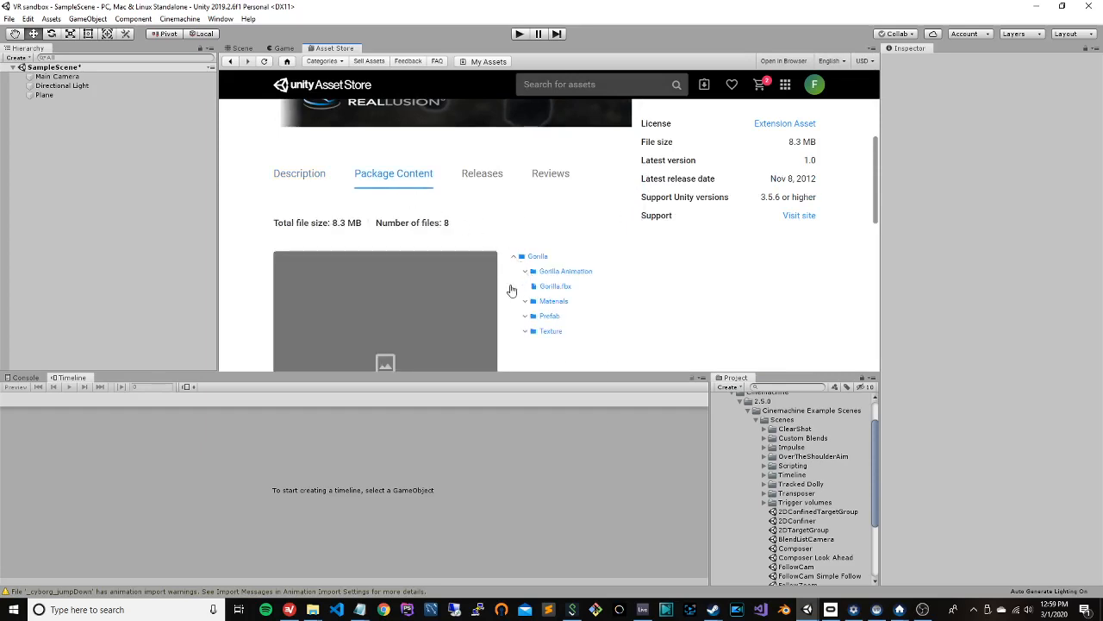
scroll(513, 289, down, 1)
click(525, 260)
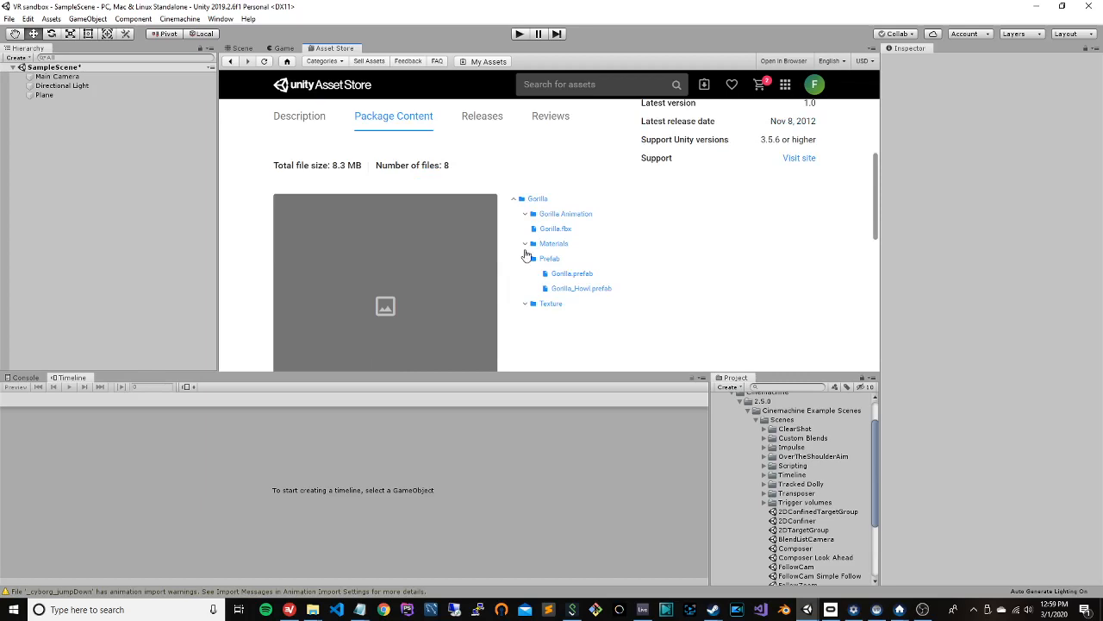
click(526, 215)
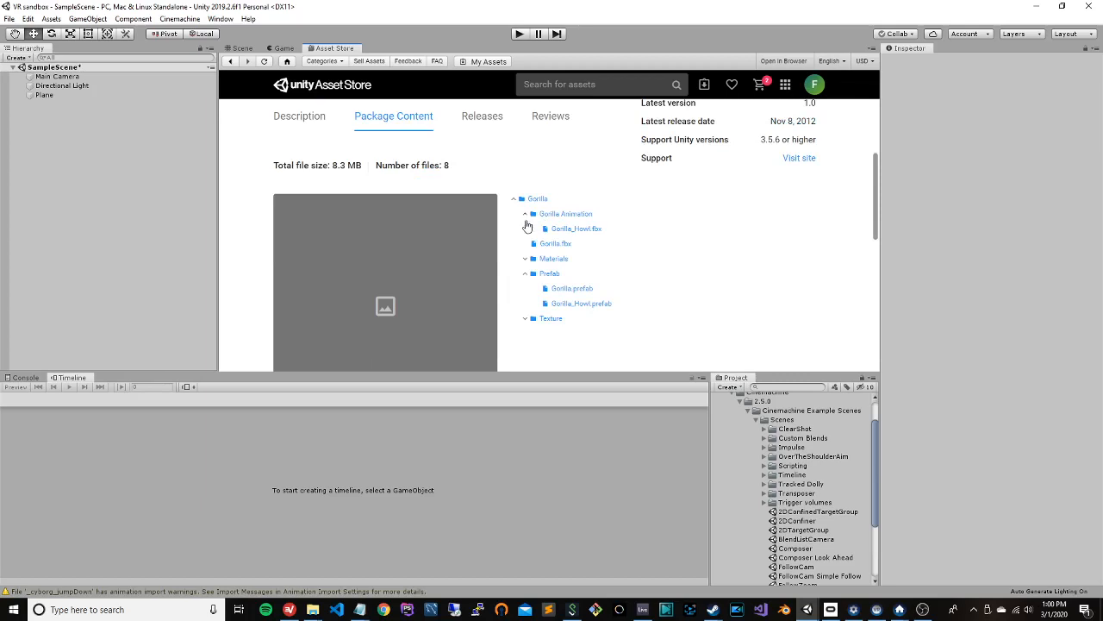
Step: Download the Gorilla Character asset and import its complete package into the project
scroll(587, 244, up, 5)
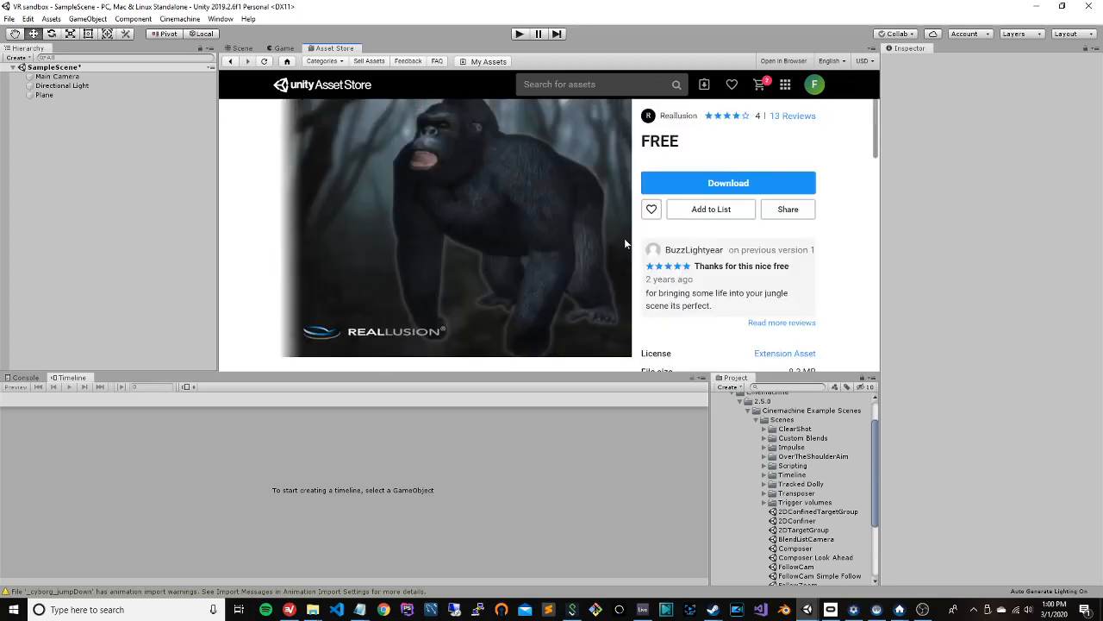
click(778, 181)
scroll(768, 151, up, 1)
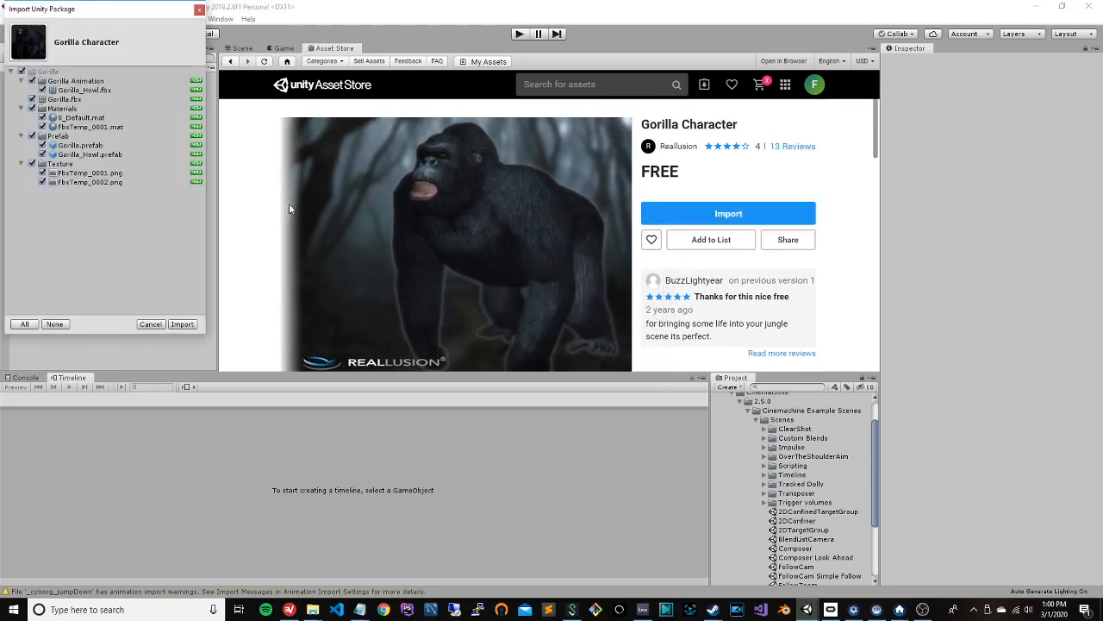
click(182, 325)
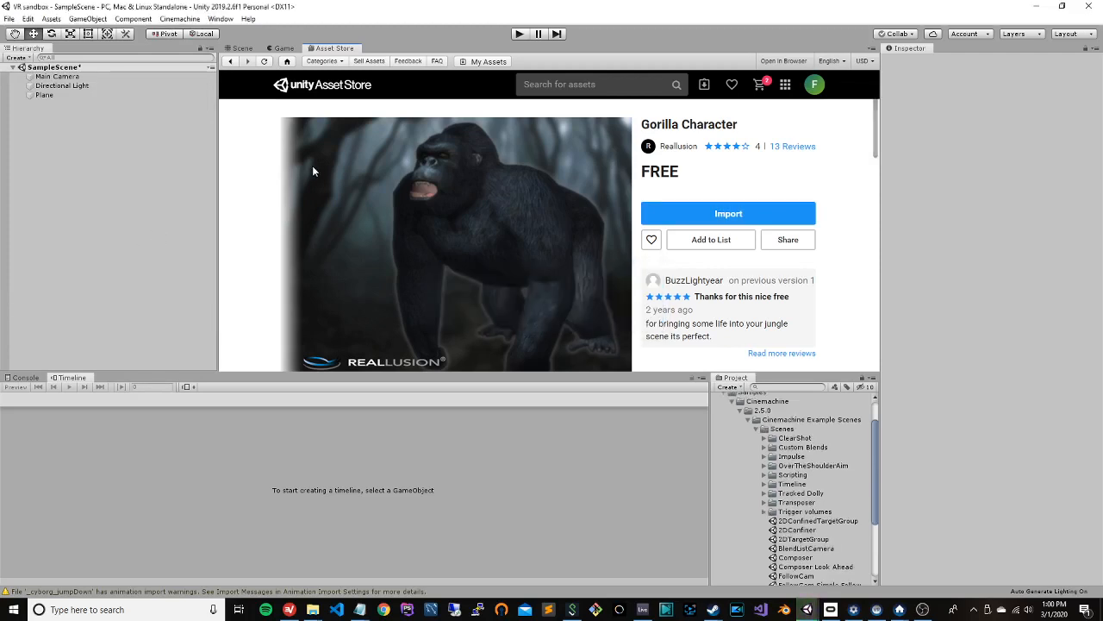
Step: Compare the ground plane in the Game and Scene views and inspect its overall shape
click(284, 49)
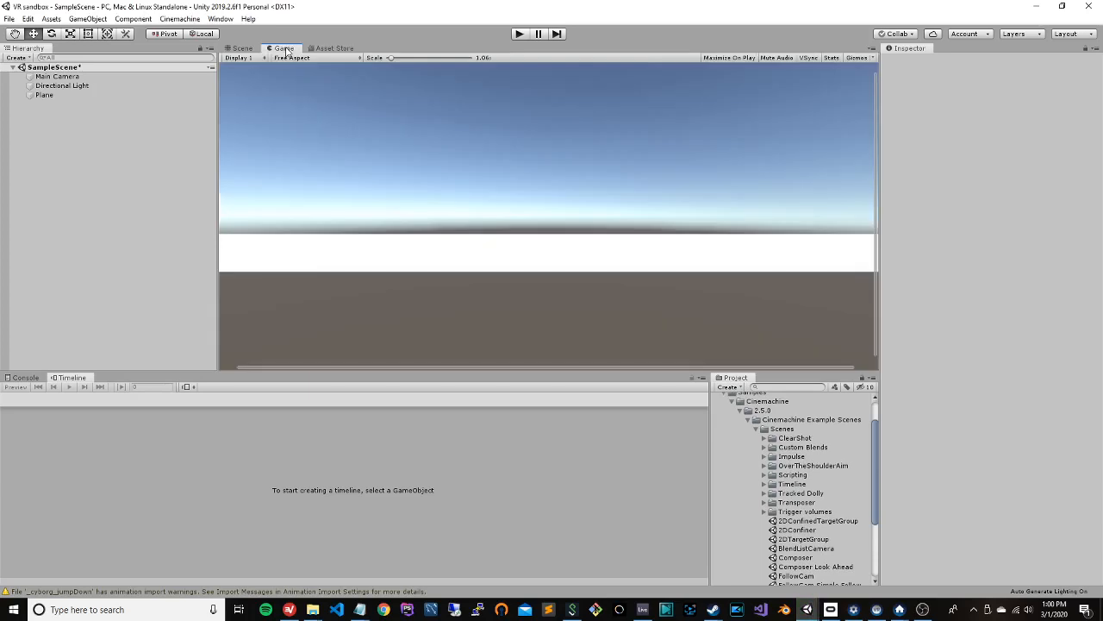
click(241, 48)
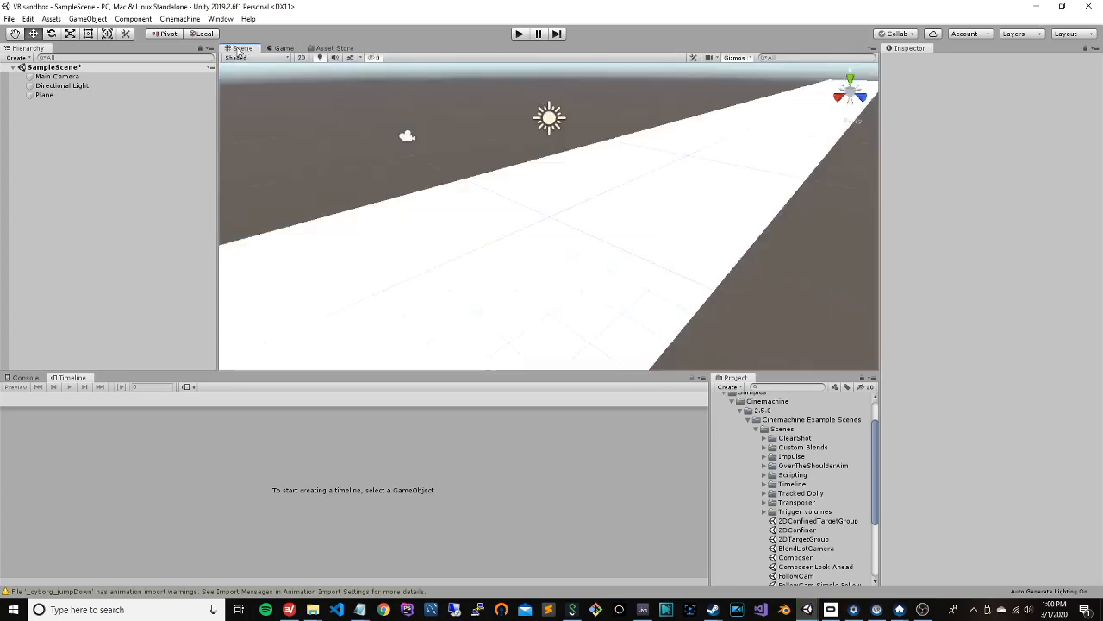
click(287, 49)
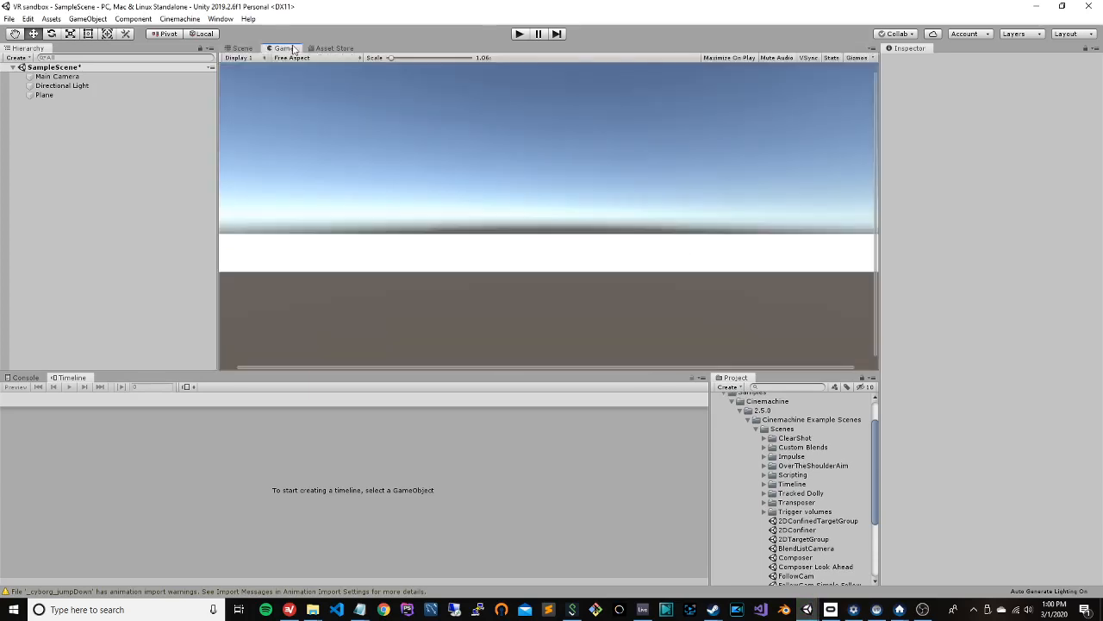
click(242, 48)
scroll(513, 205, down, 6)
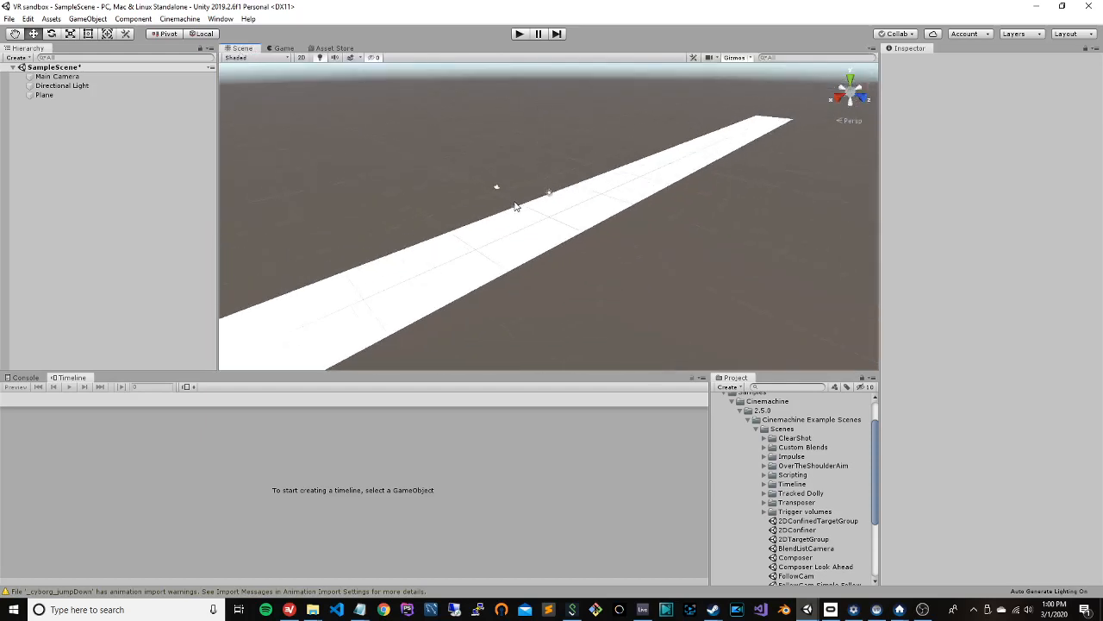
scroll(513, 203, down, 8)
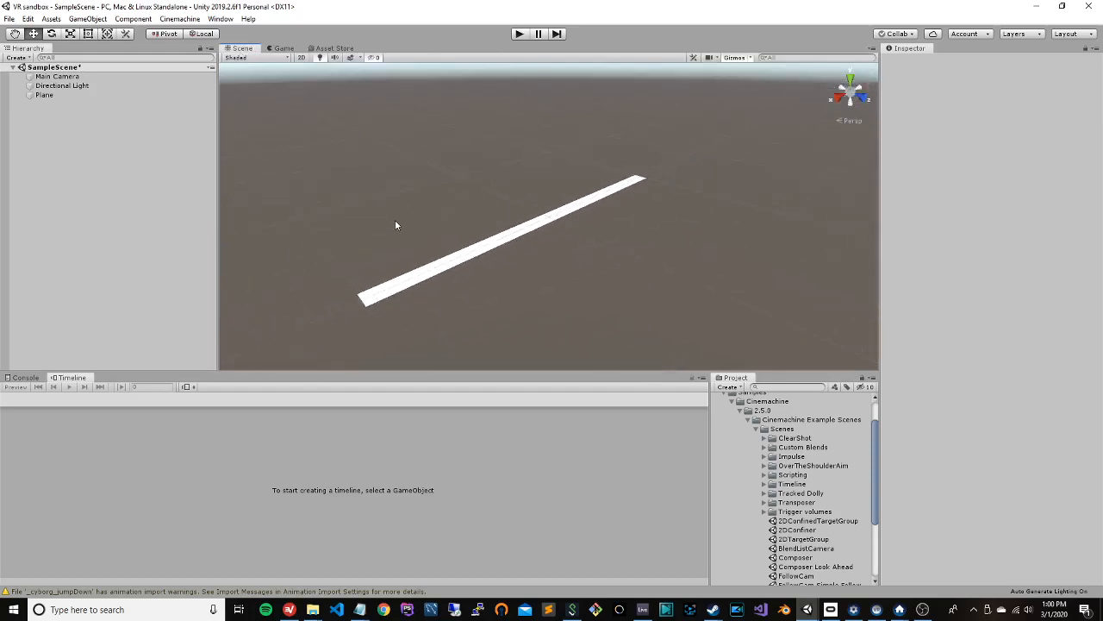
scroll(399, 226, up, 2)
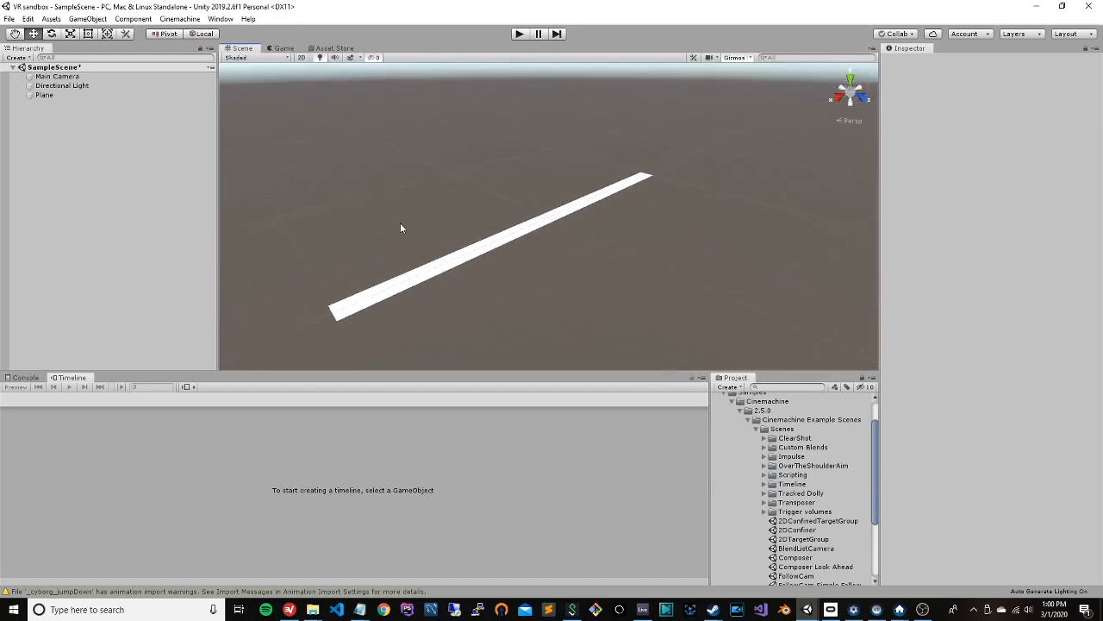
Step: Set the ground plane's Z scale to 20
click(67, 97)
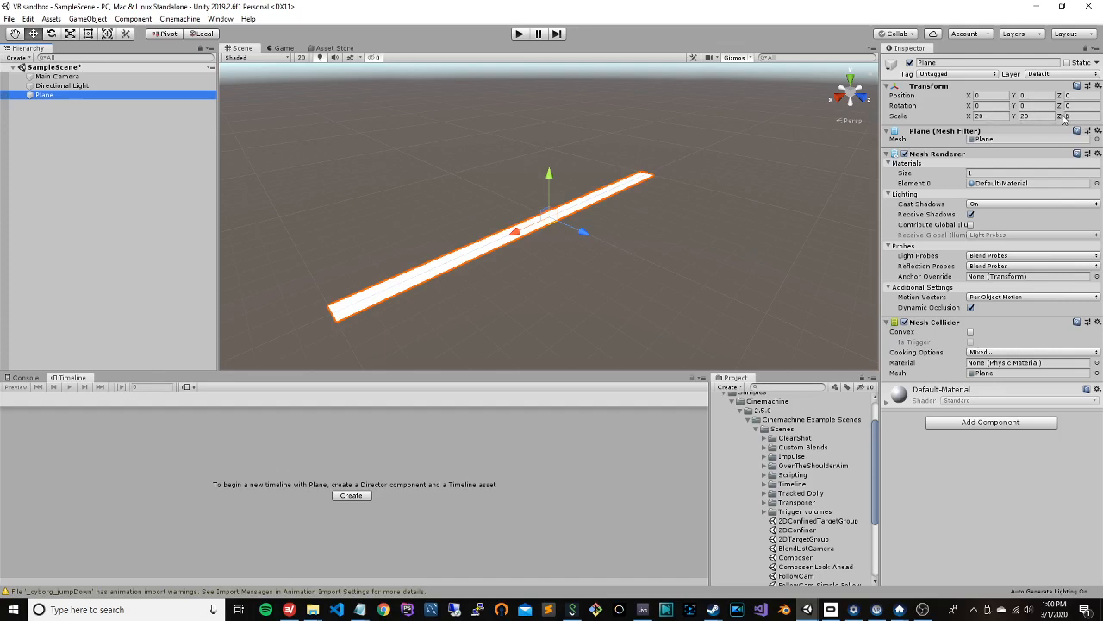
drag(1060, 115, 153, 115)
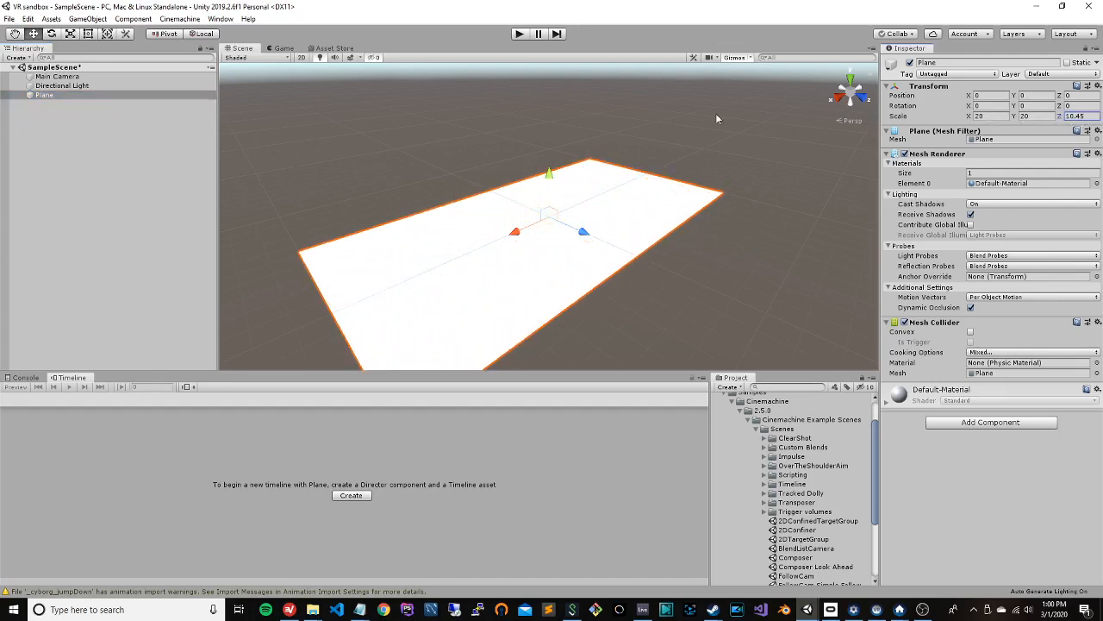
double_click(1074, 116)
text(20)
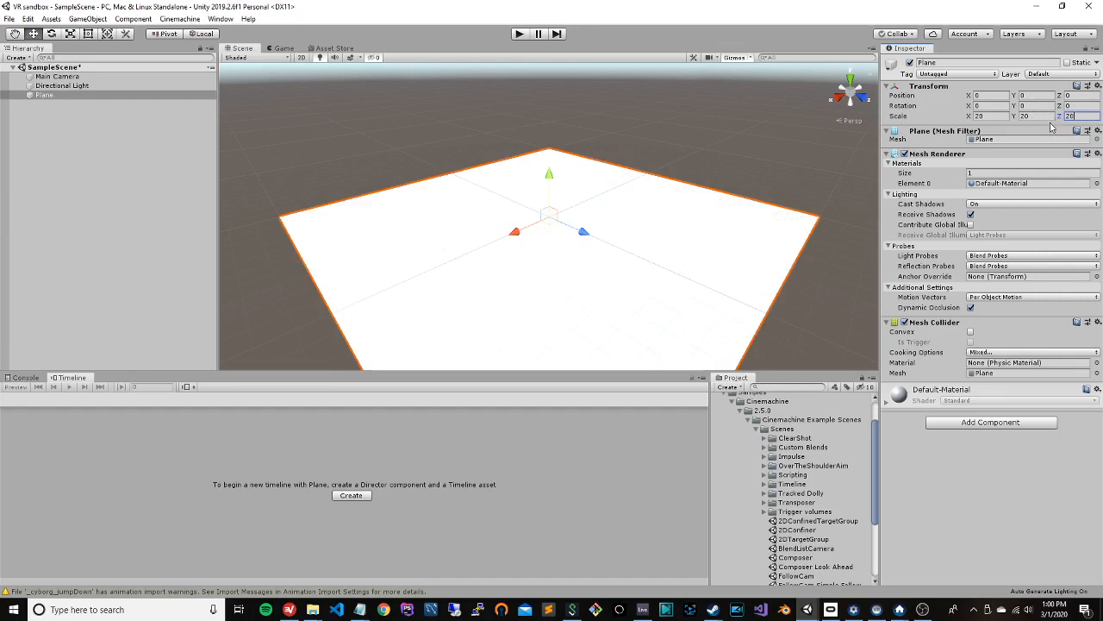
key(Return)
scroll(579, 274, up, 8)
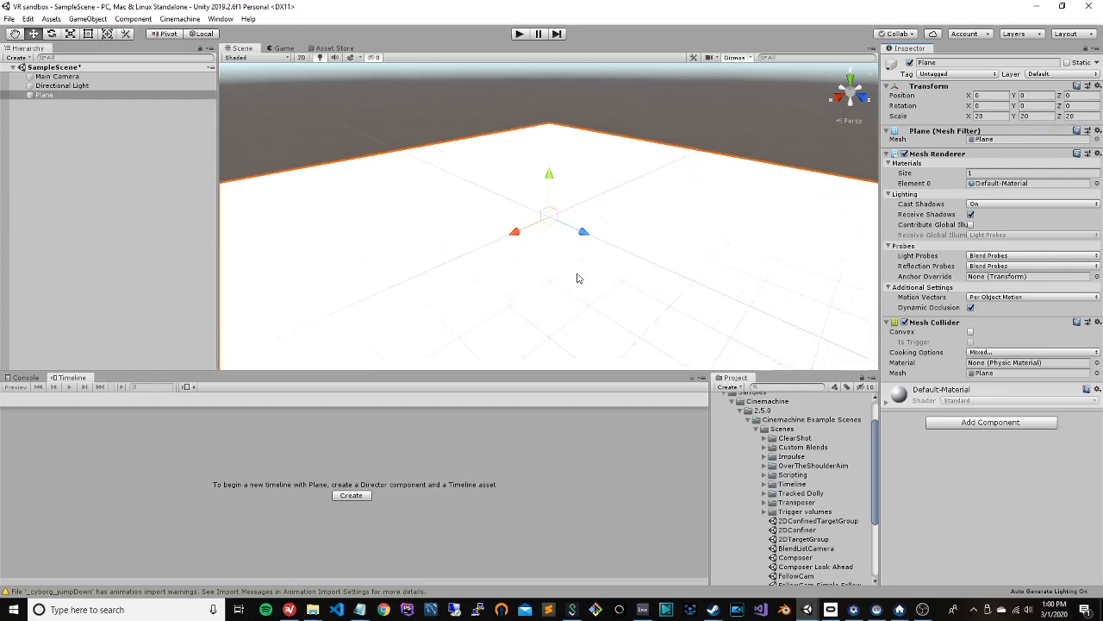
scroll(577, 278, down, 3)
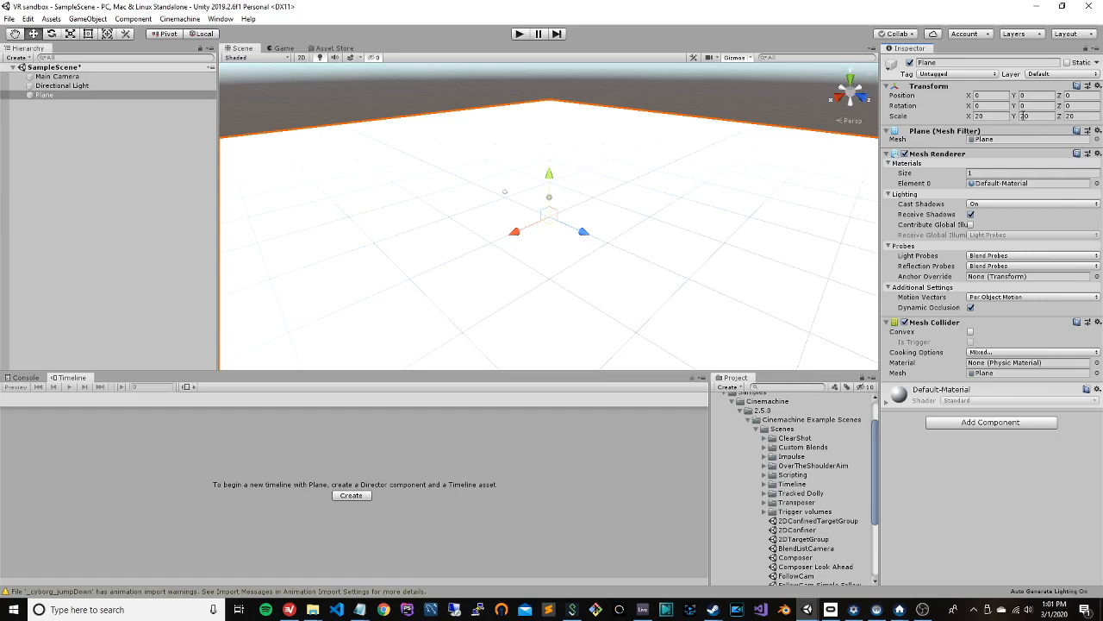
Step: Set the ground plane's Y scale to 1 and deselect it
click(1038, 115)
scroll(618, 216, down, 6)
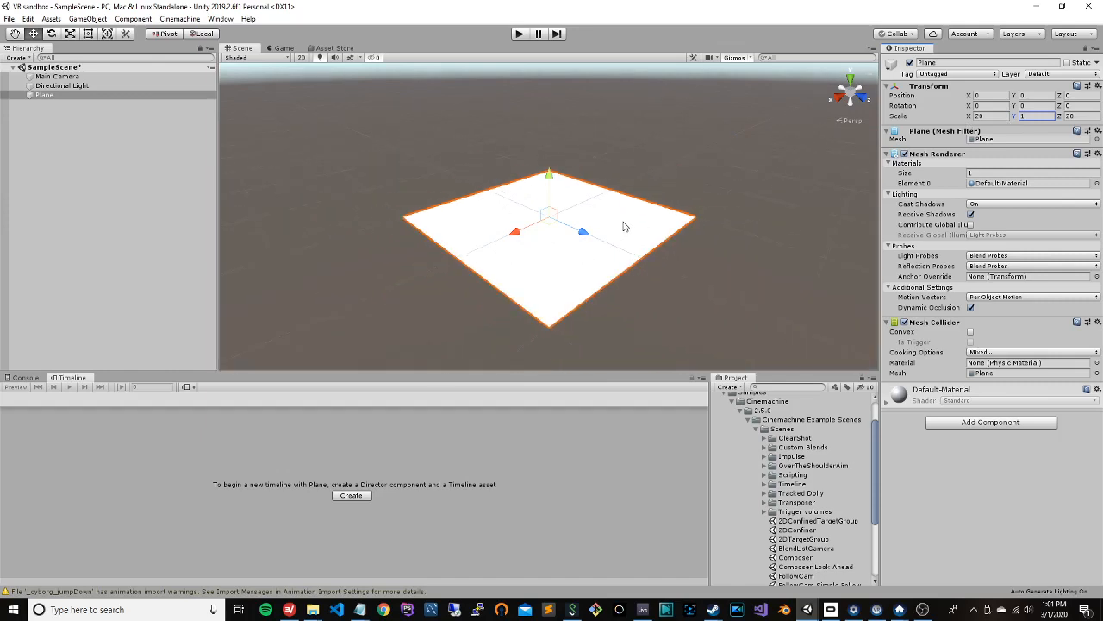
scroll(621, 240, up, 8)
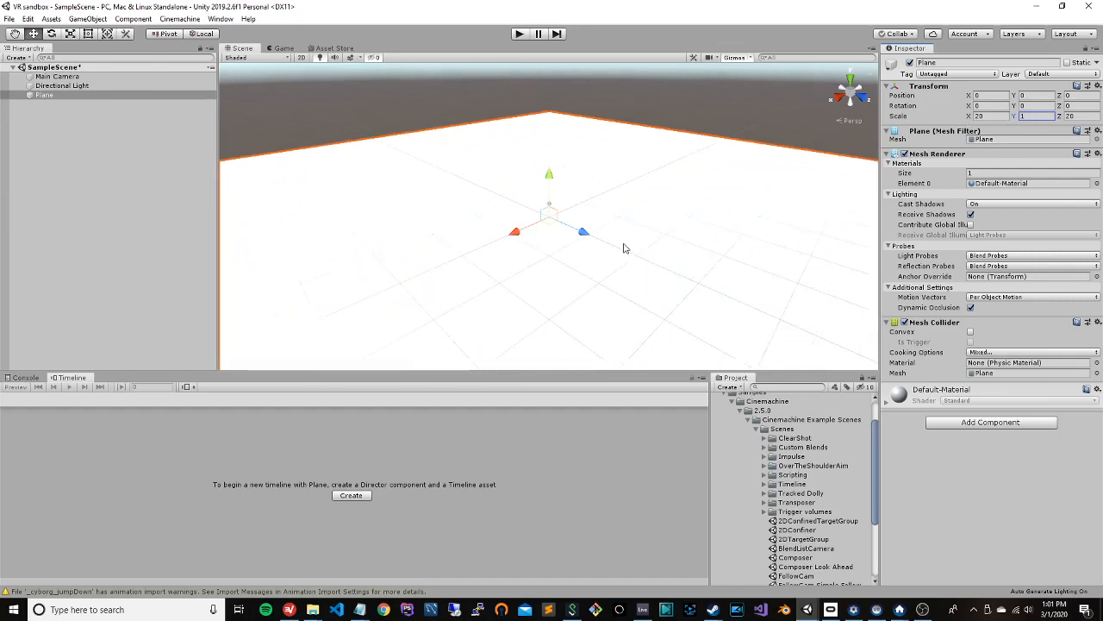
scroll(626, 242, up, 2)
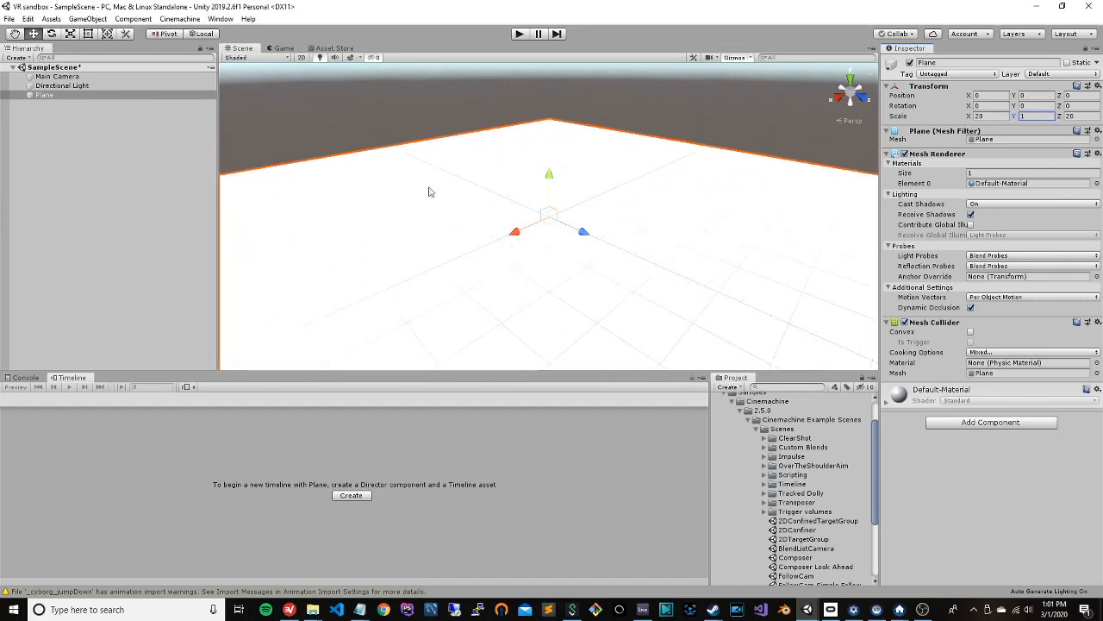
click(113, 138)
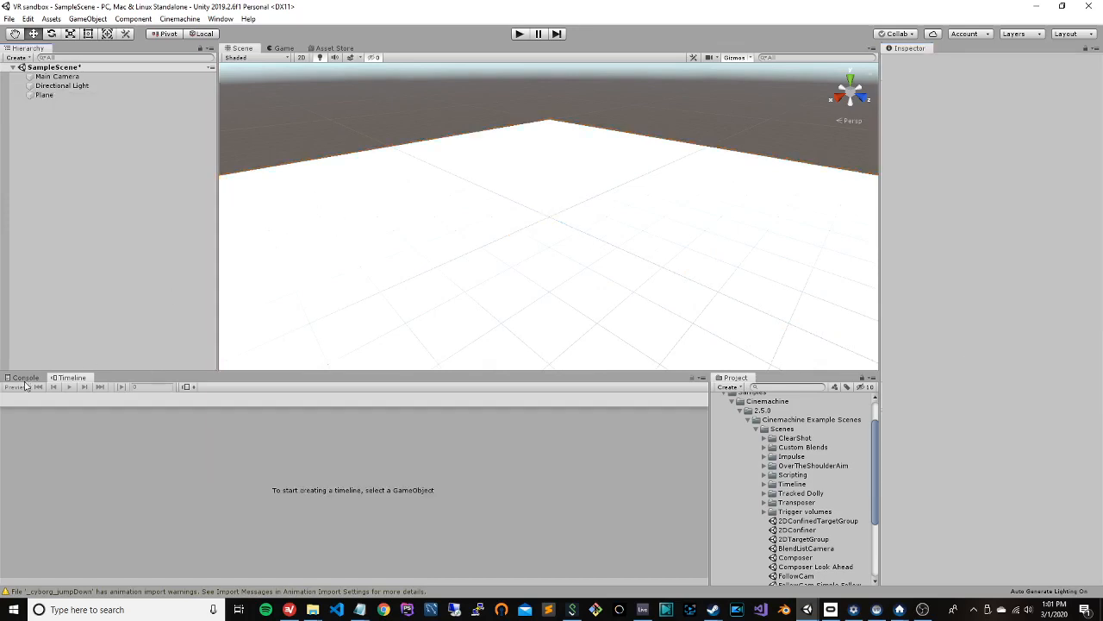
Step: Collapse the Samples folder in the project assets and look through Cyborg's Models, Materials and Animations folders
scroll(762, 432, up, 2)
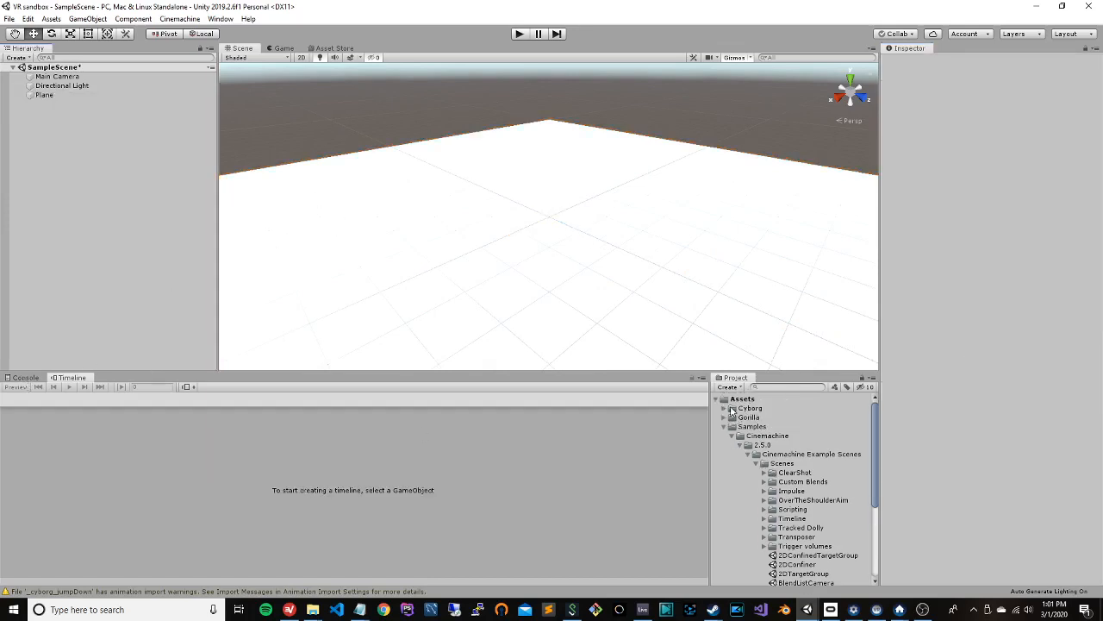
click(724, 427)
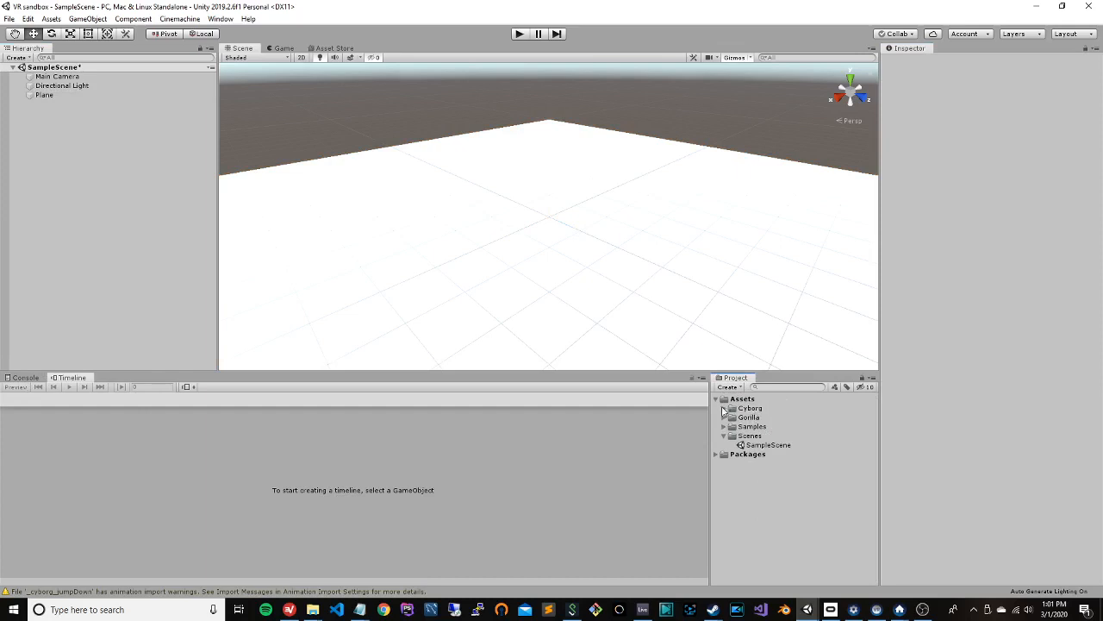
click(724, 408)
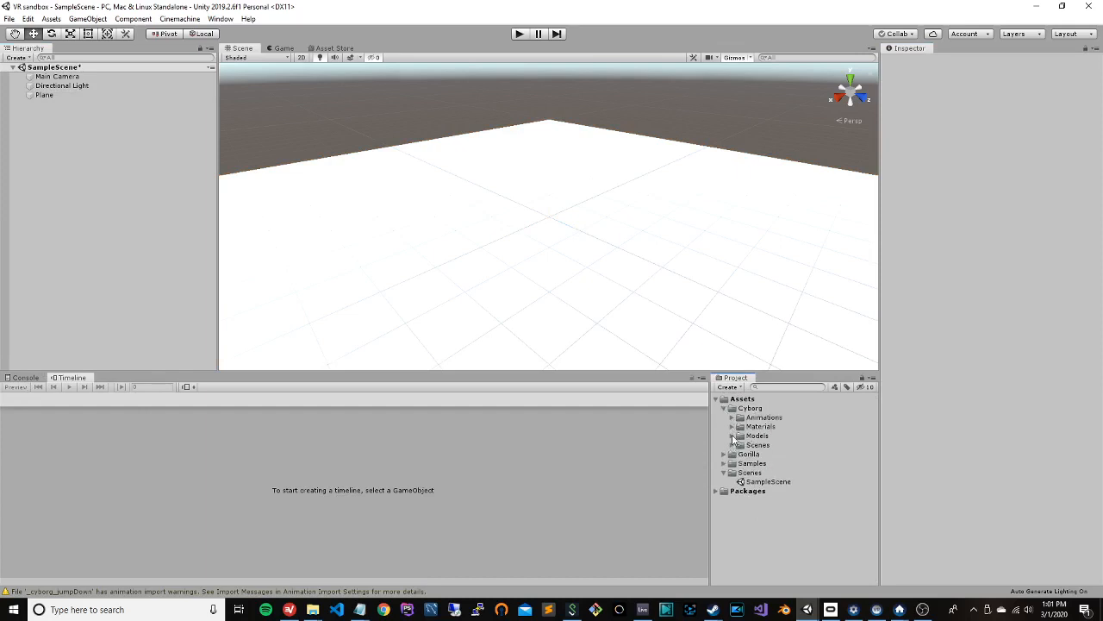
click(732, 436)
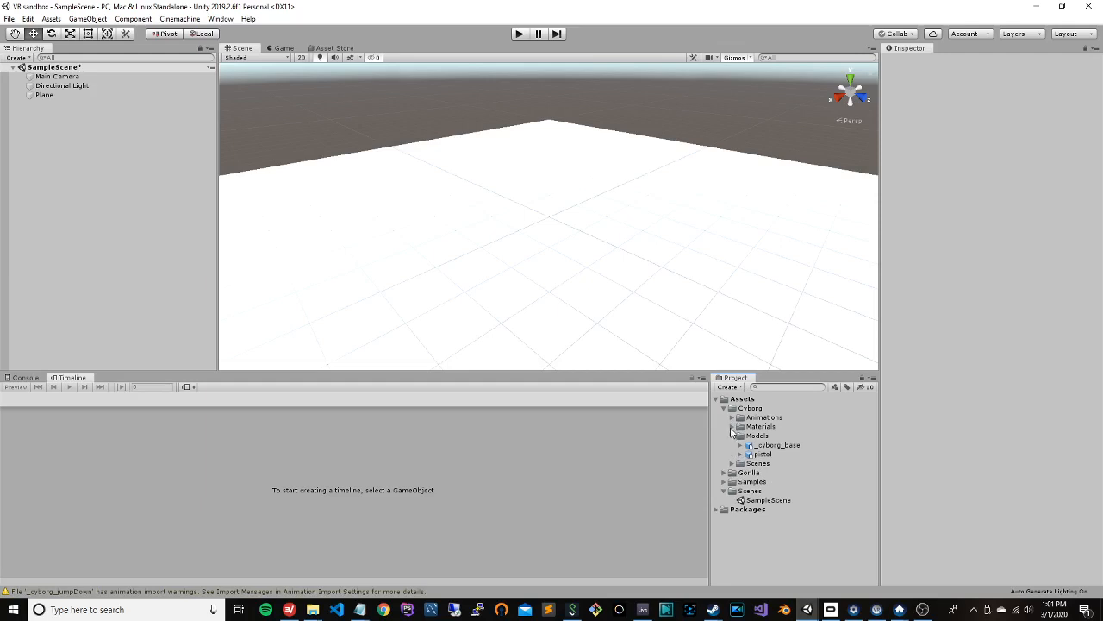
click(732, 427)
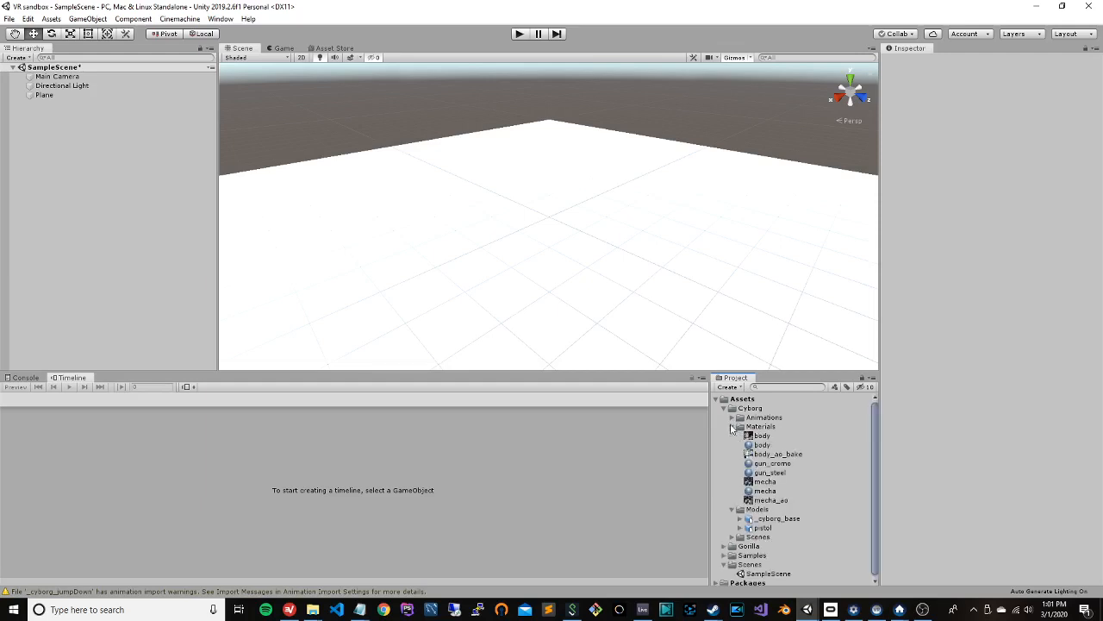
click(732, 427)
click(732, 417)
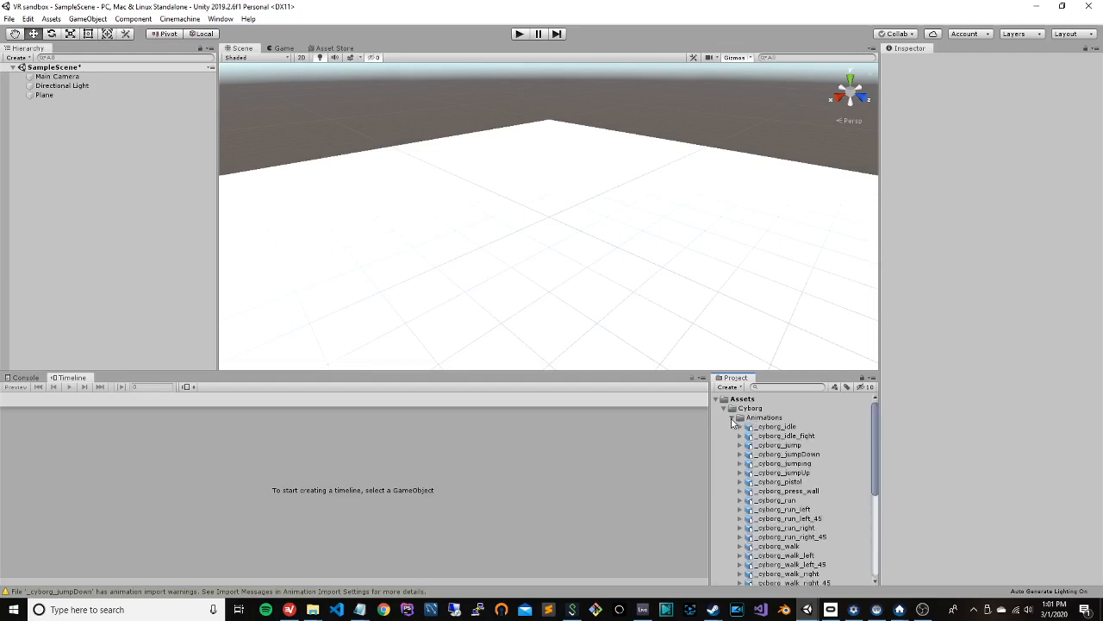
Step: Inspect the _cyborg_idle animation, the Cyborg Scenes folder and the pistol and _cyborg_base models, expanding _cyborg_base's contents
click(775, 427)
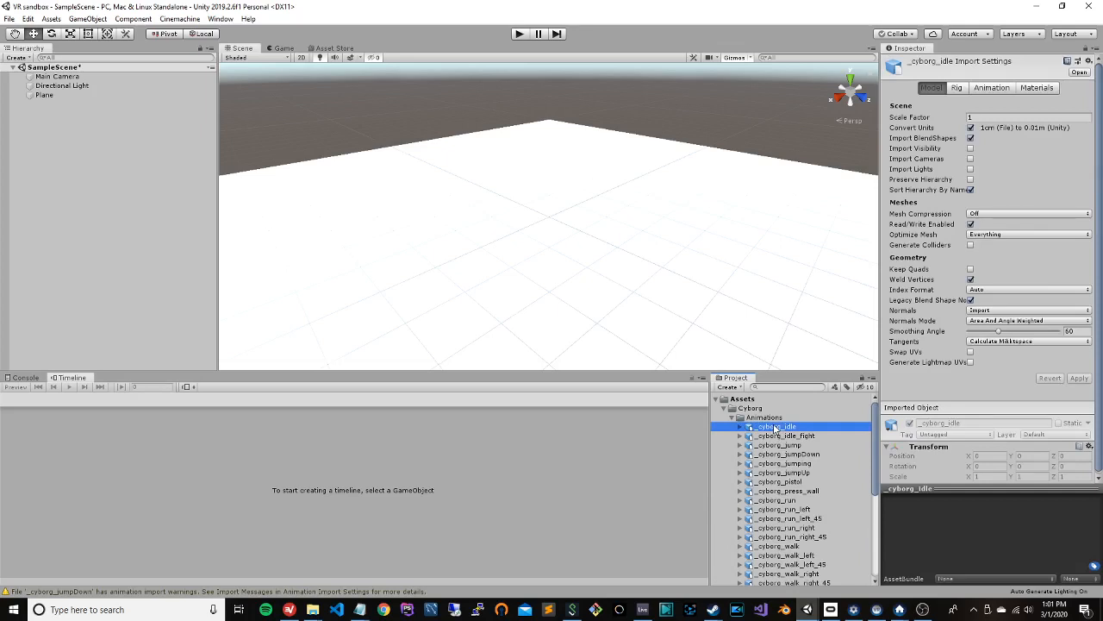
scroll(793, 486, down, 5)
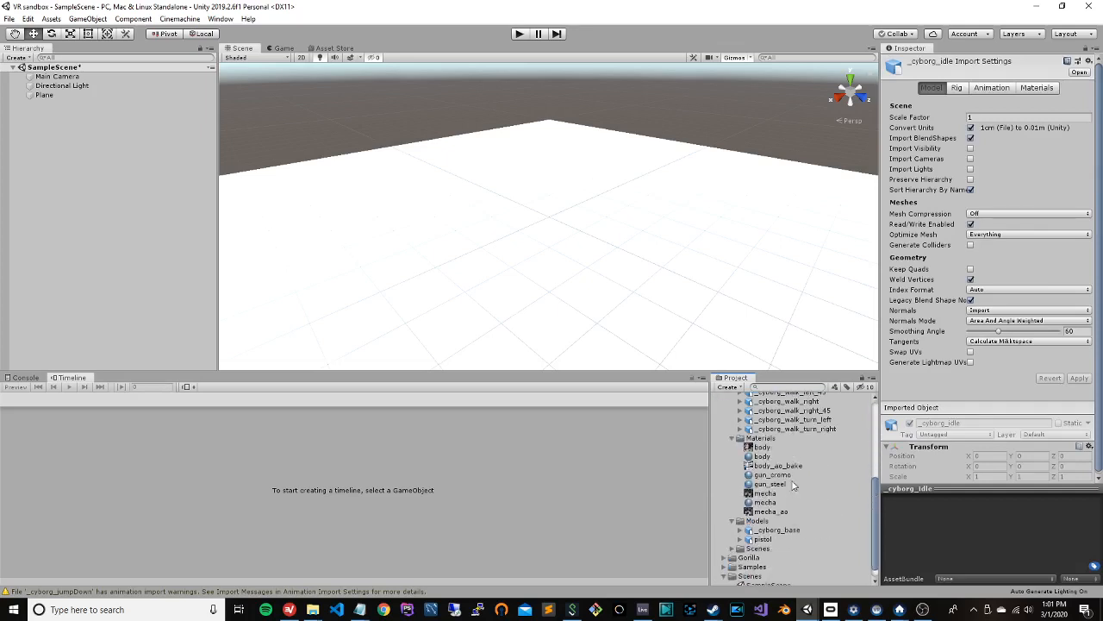
scroll(793, 485, down, 1)
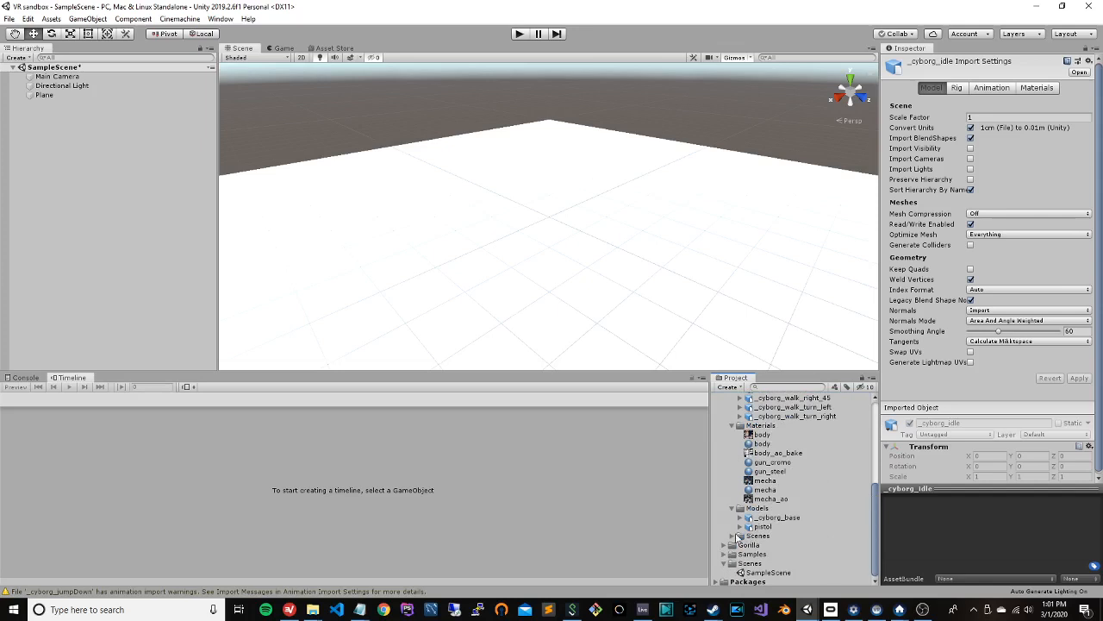
click(732, 535)
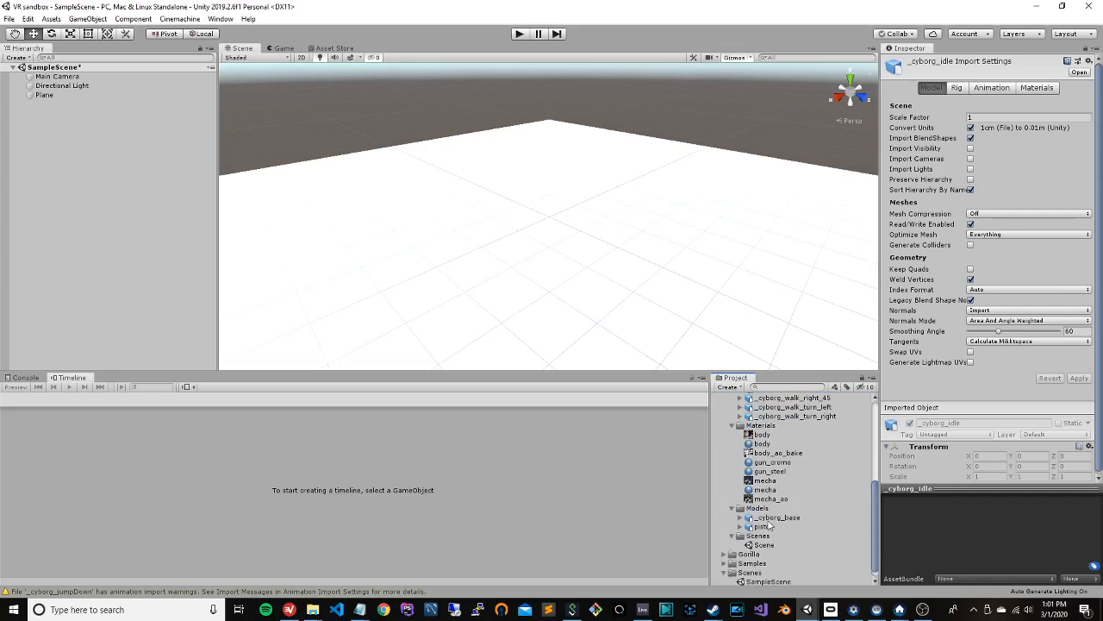
click(774, 518)
click(764, 527)
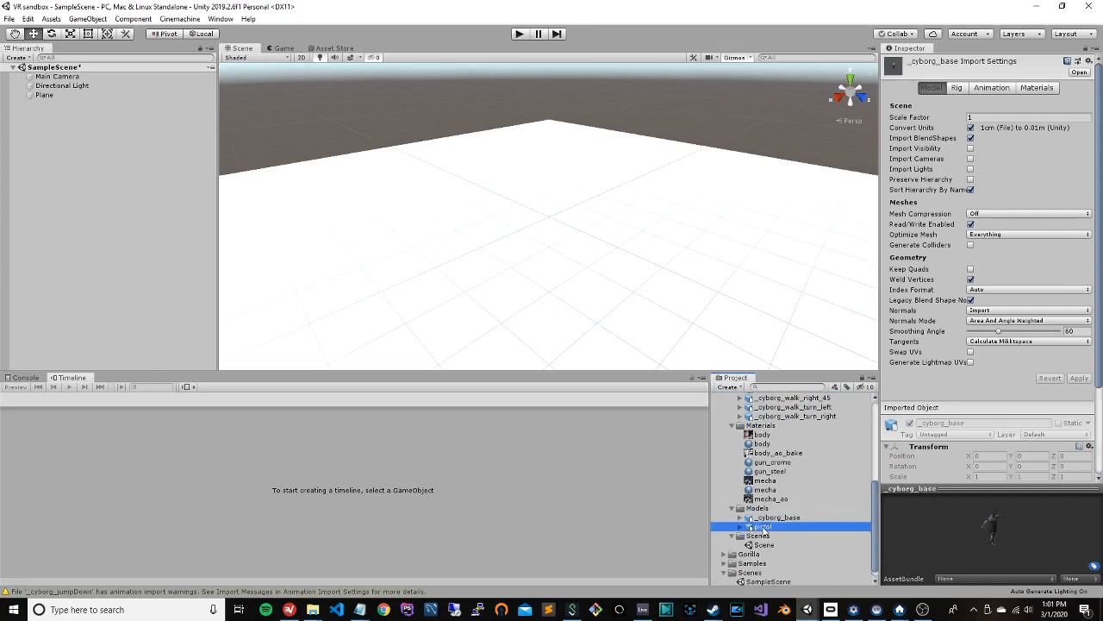
click(774, 518)
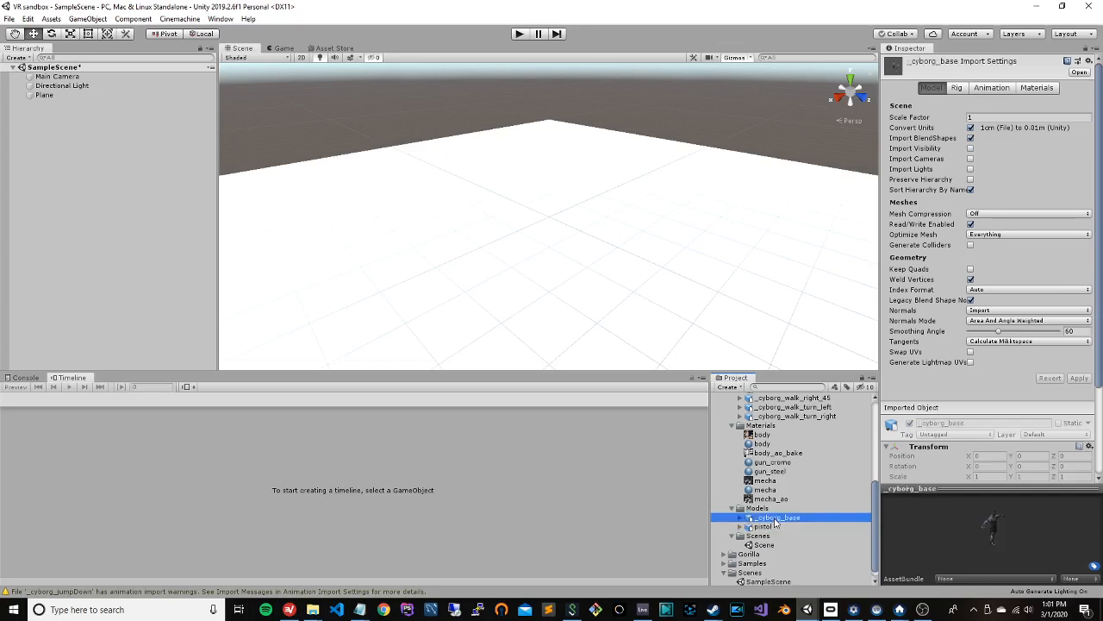
click(739, 517)
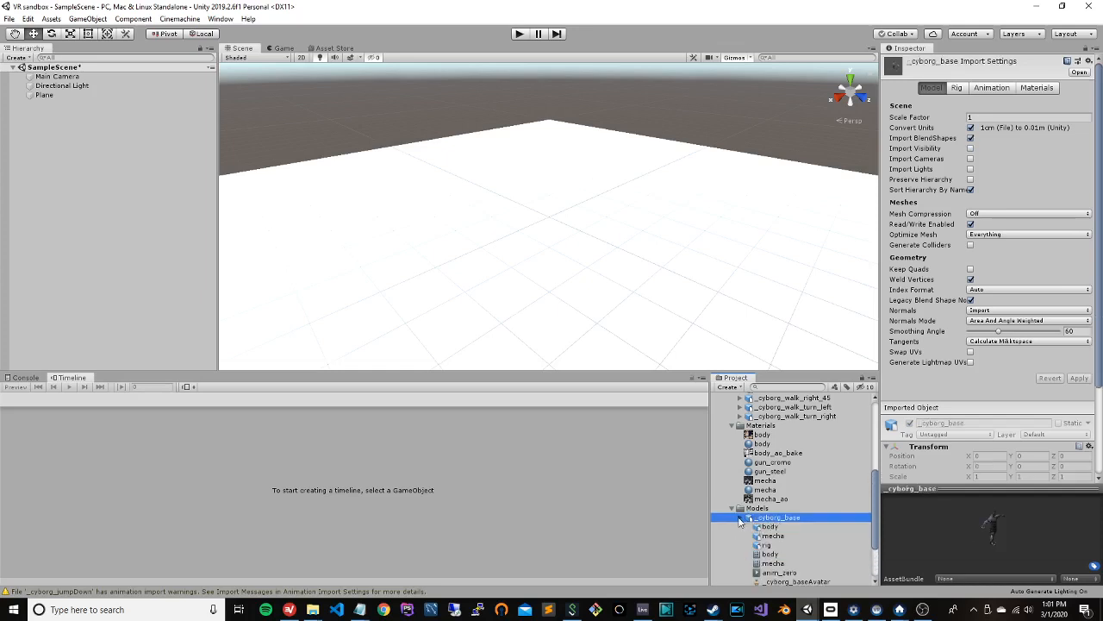
Step: Collapse the _cyborg_base model's contents and place the model in the scene on the ground plane
click(739, 517)
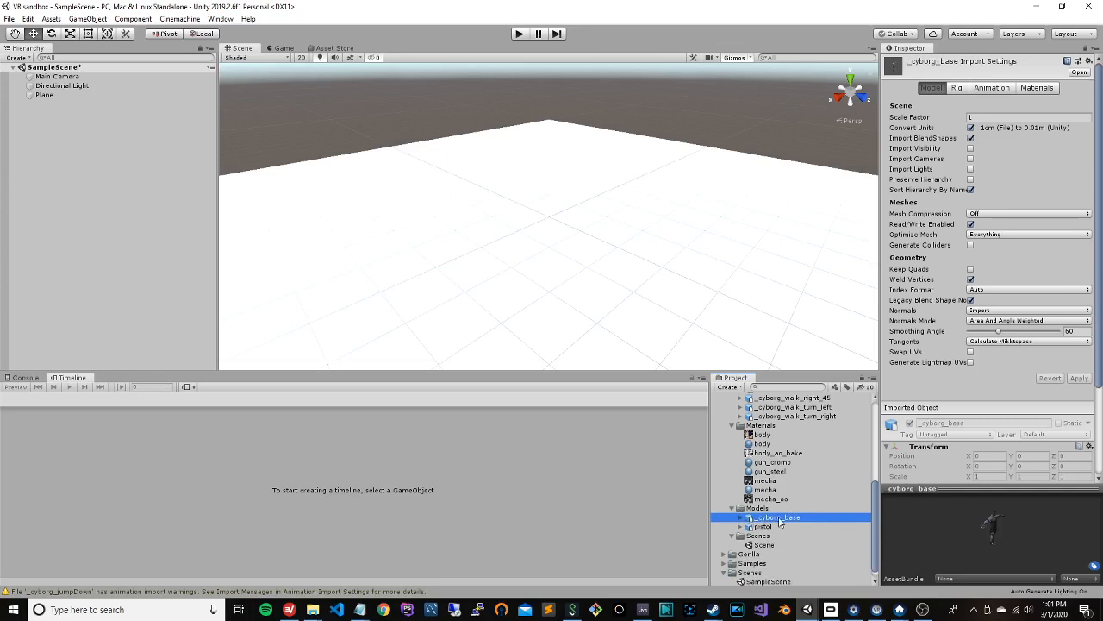
drag(780, 520, 455, 239)
scroll(457, 241, down, 5)
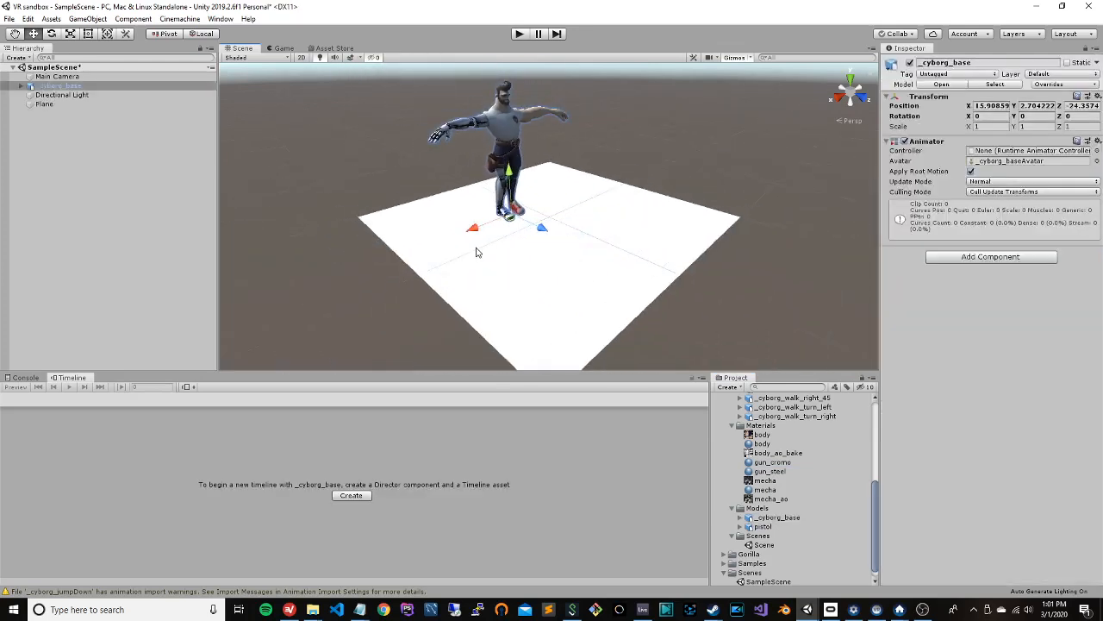
scroll(477, 251, down, 4)
scroll(479, 254, up, 4)
scroll(480, 254, down, 4)
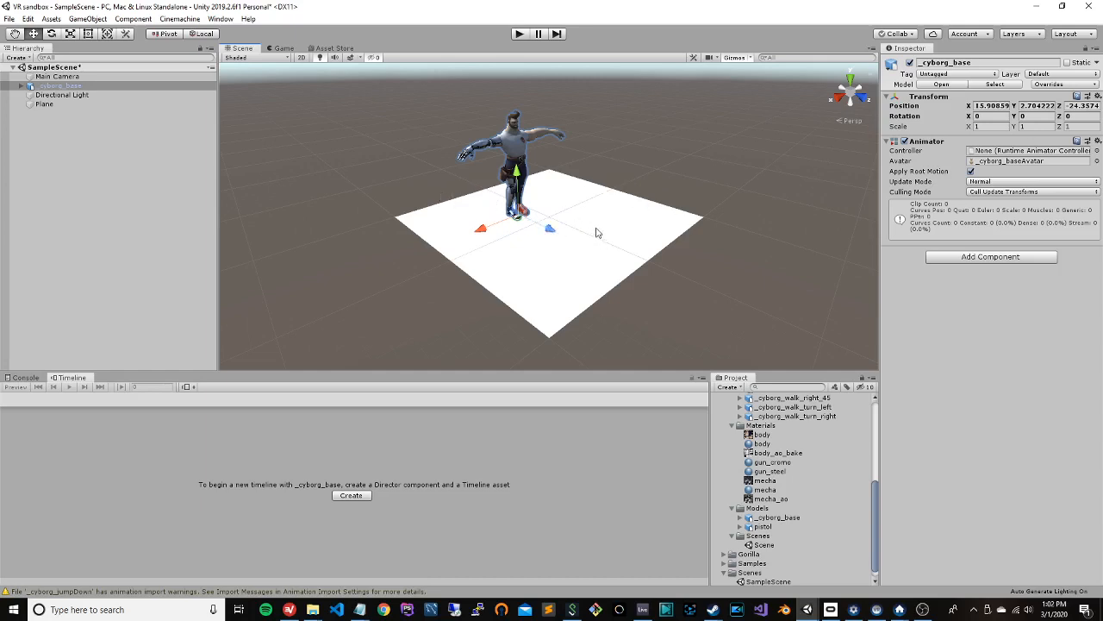
Step: Enlarge the ground plane by setting its X and Z scale to 200
click(76, 104)
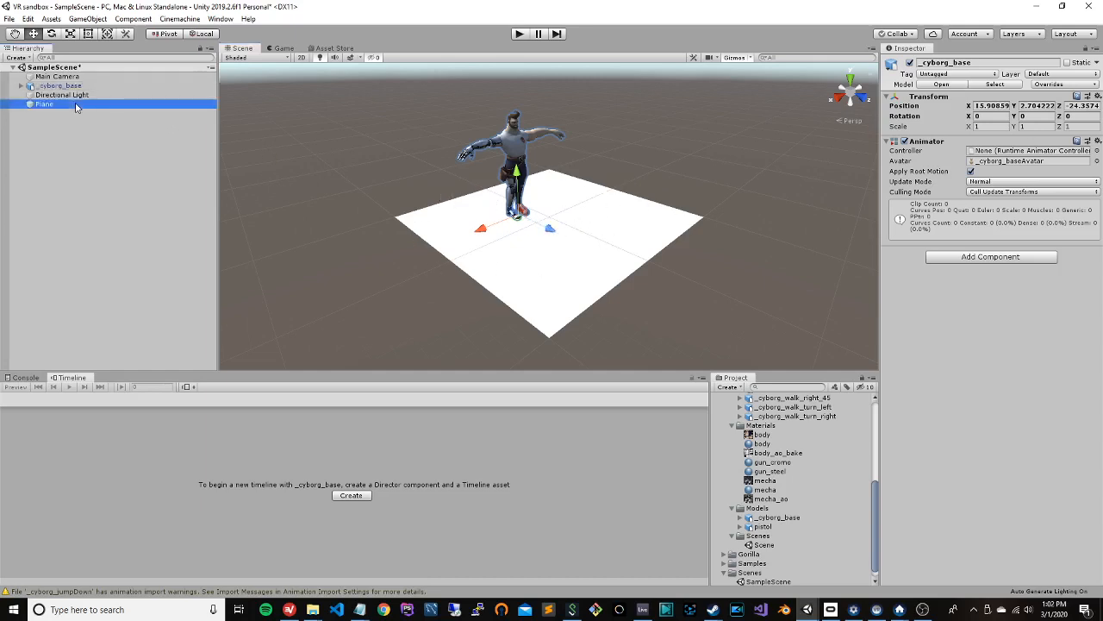
click(988, 115)
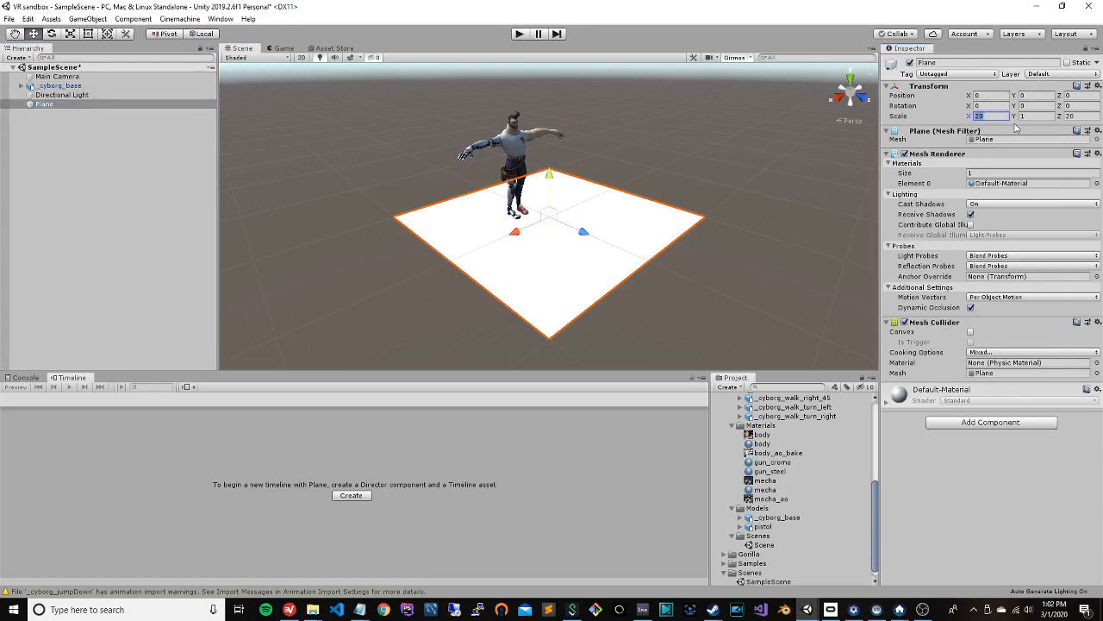
text(200)
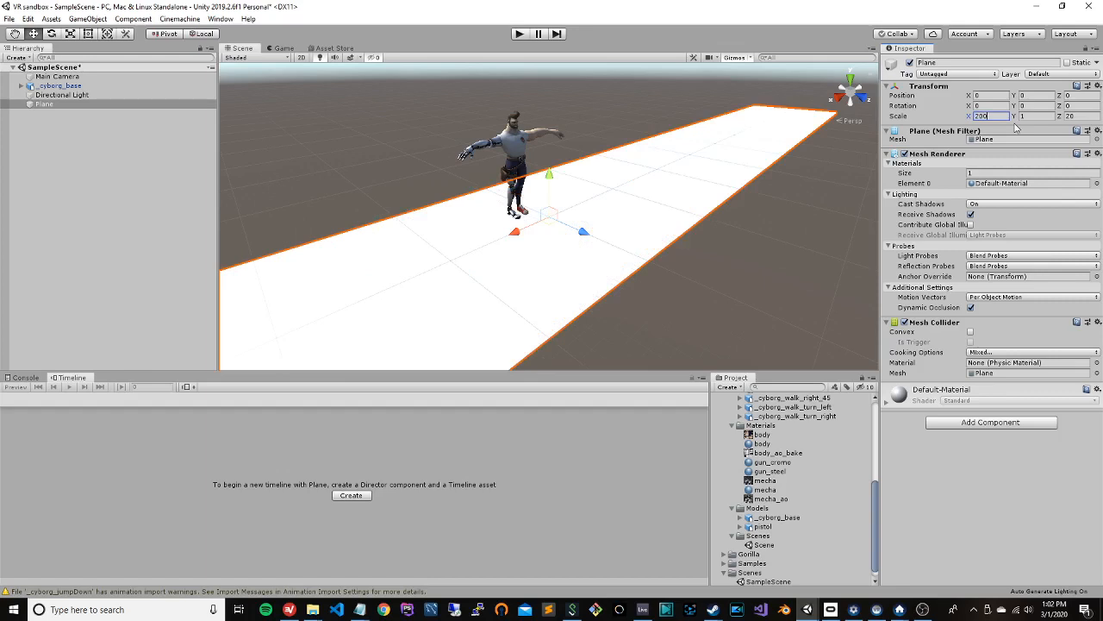
click(1087, 115)
text(200)
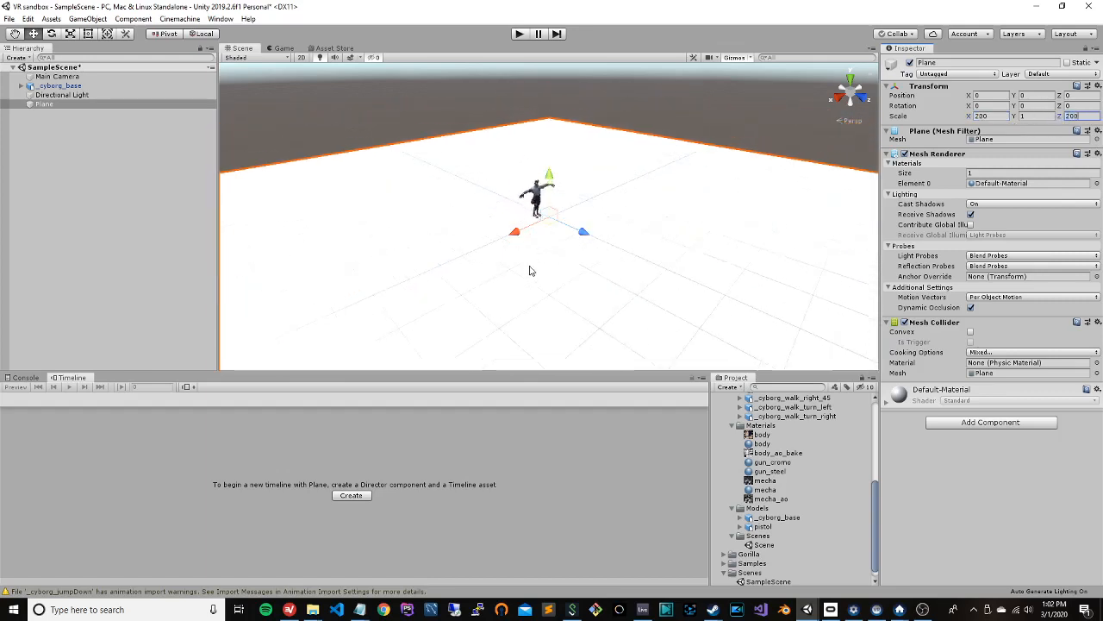
Step: Move the _cyborg_base character across the ground plane to about X 348, Z -106
drag(575, 235, 492, 254)
click(540, 205)
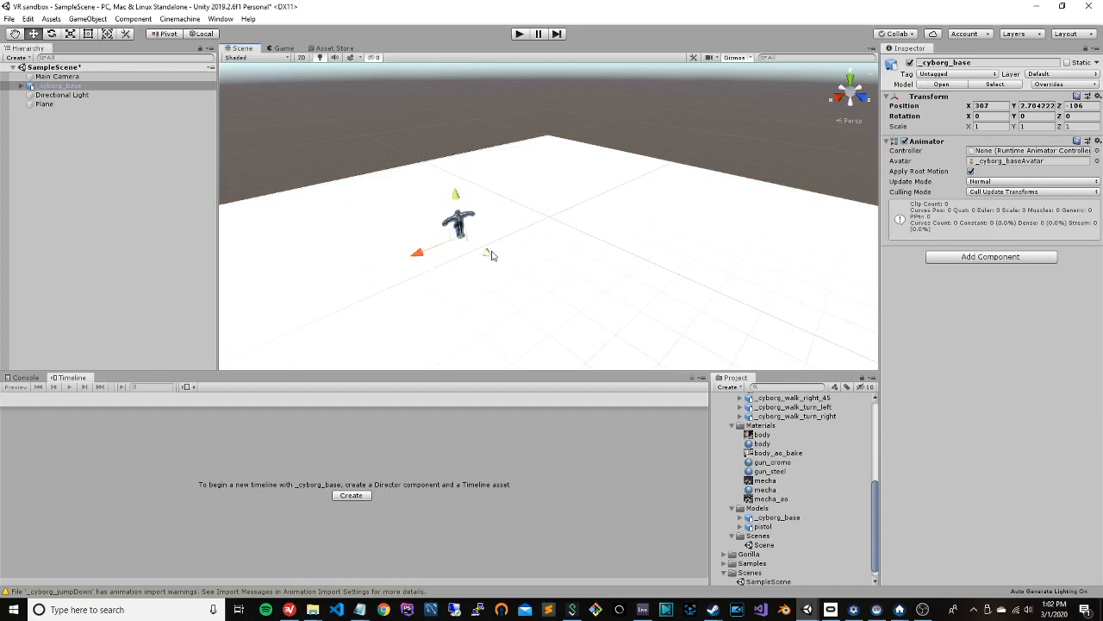
drag(421, 253, 406, 259)
scroll(520, 231, down, 10)
scroll(554, 274, up, 4)
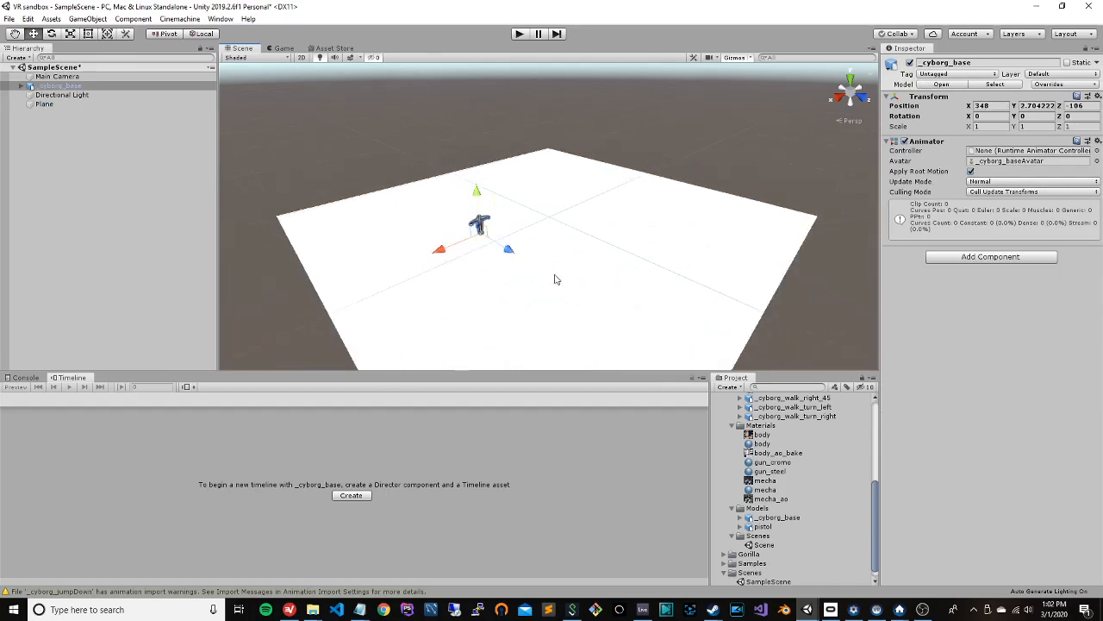
Step: Examine the placed cyborg character on the ground plane from different angles and distances
scroll(554, 280, up, 5)
right_drag(488, 295, 408, 286)
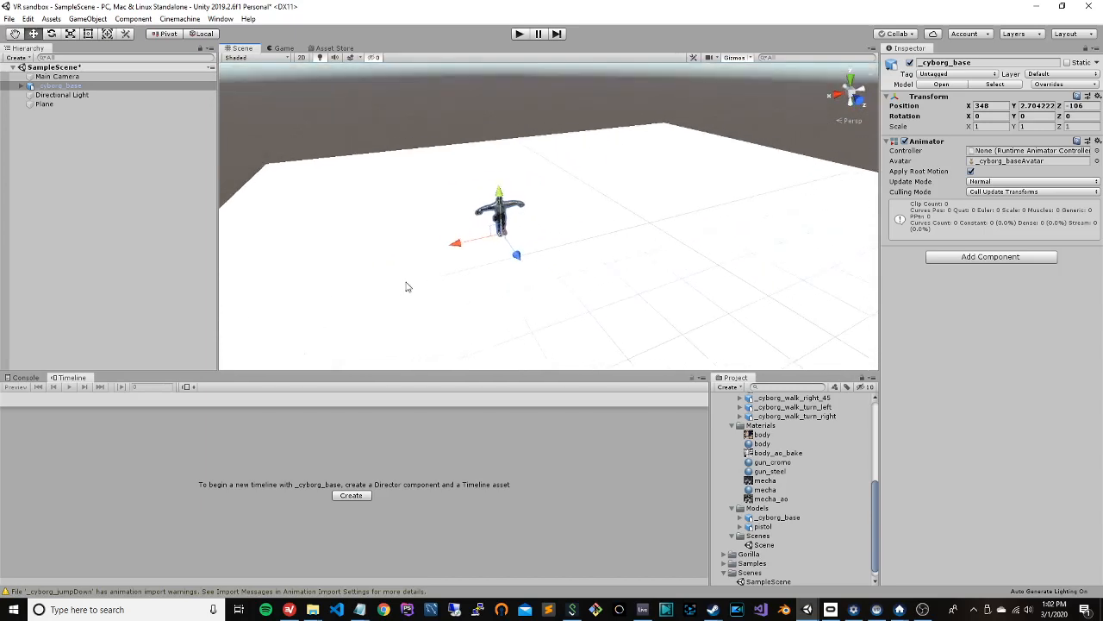
right_drag(544, 293, 514, 258)
scroll(505, 272, up, 5)
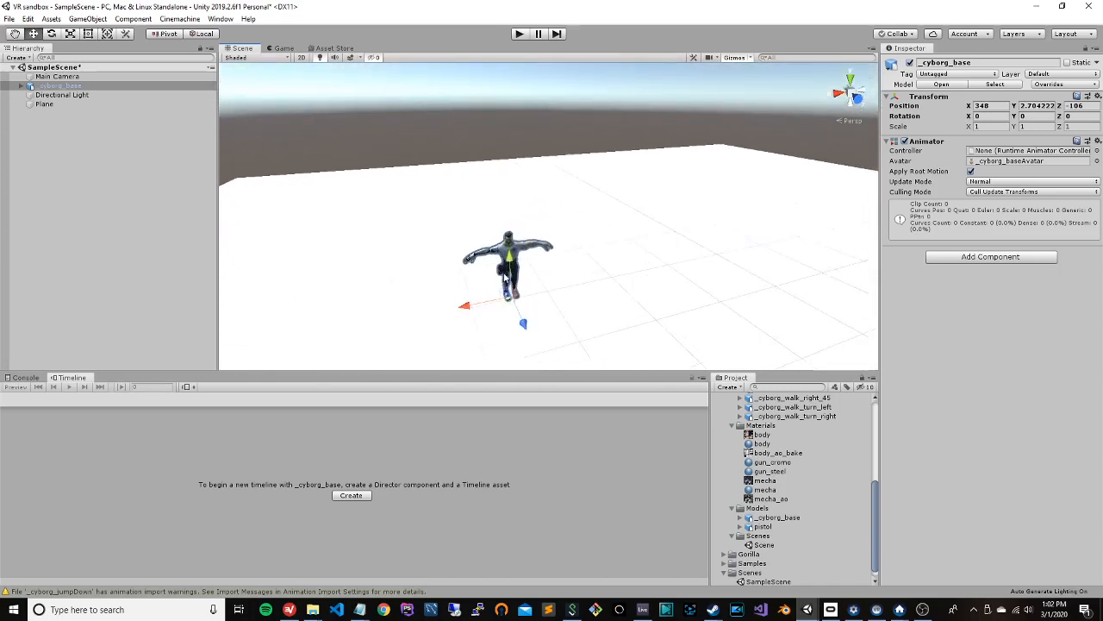
scroll(505, 276, up, 4)
right_drag(445, 321, 510, 305)
click(500, 323)
click(460, 306)
click(420, 271)
scroll(445, 304, down, 4)
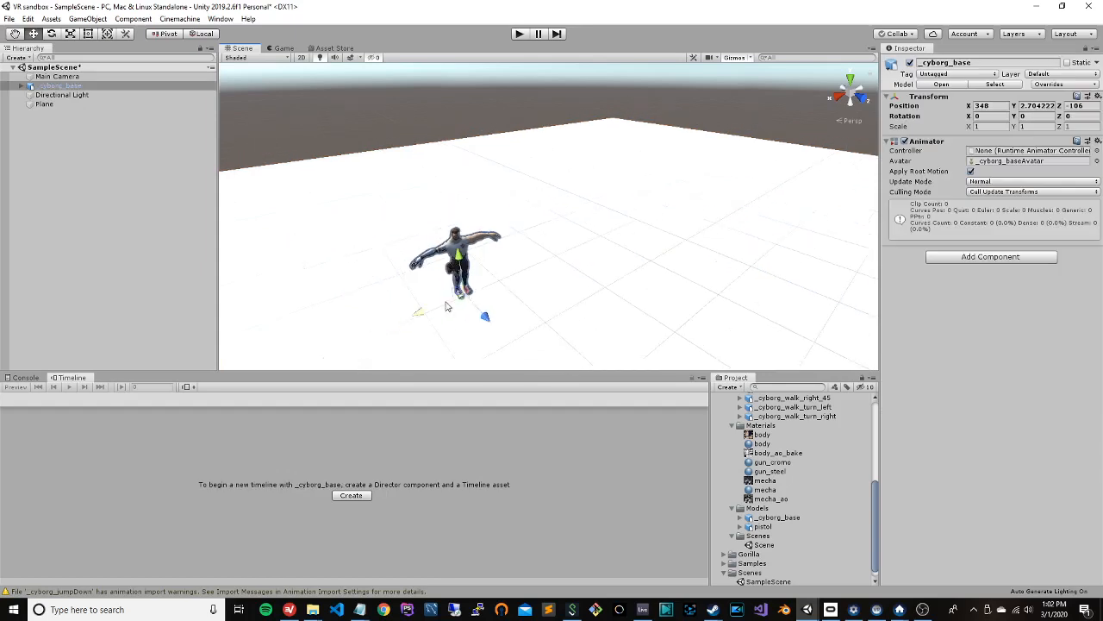
scroll(446, 304, up, 1)
right_drag(453, 333, 598, 328)
key(w)
key(s)
scroll(582, 334, down, 7)
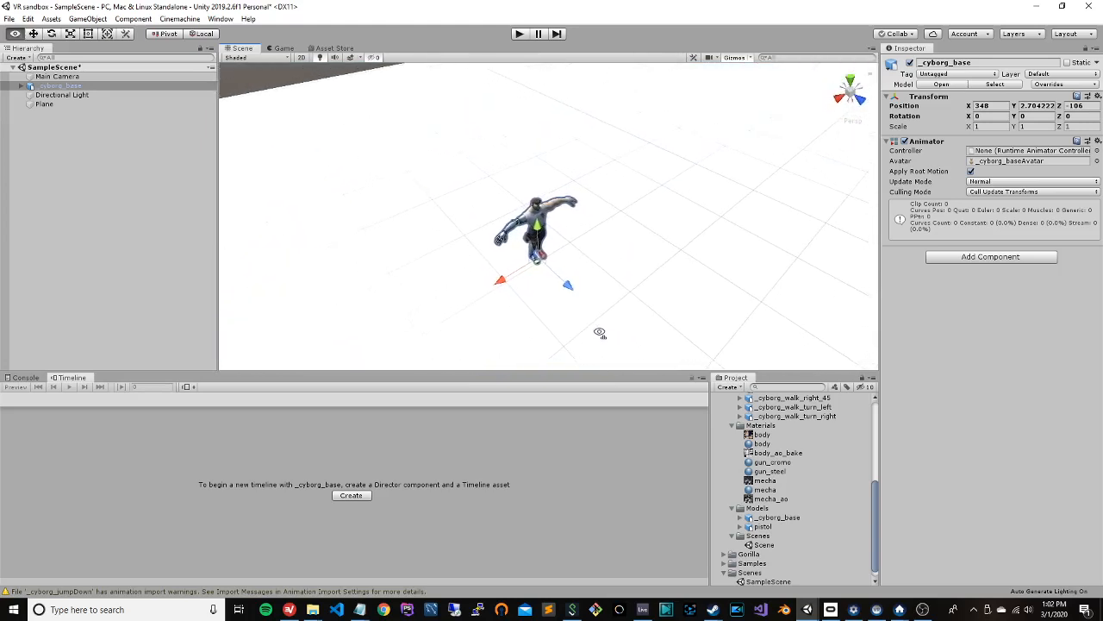
key(e)
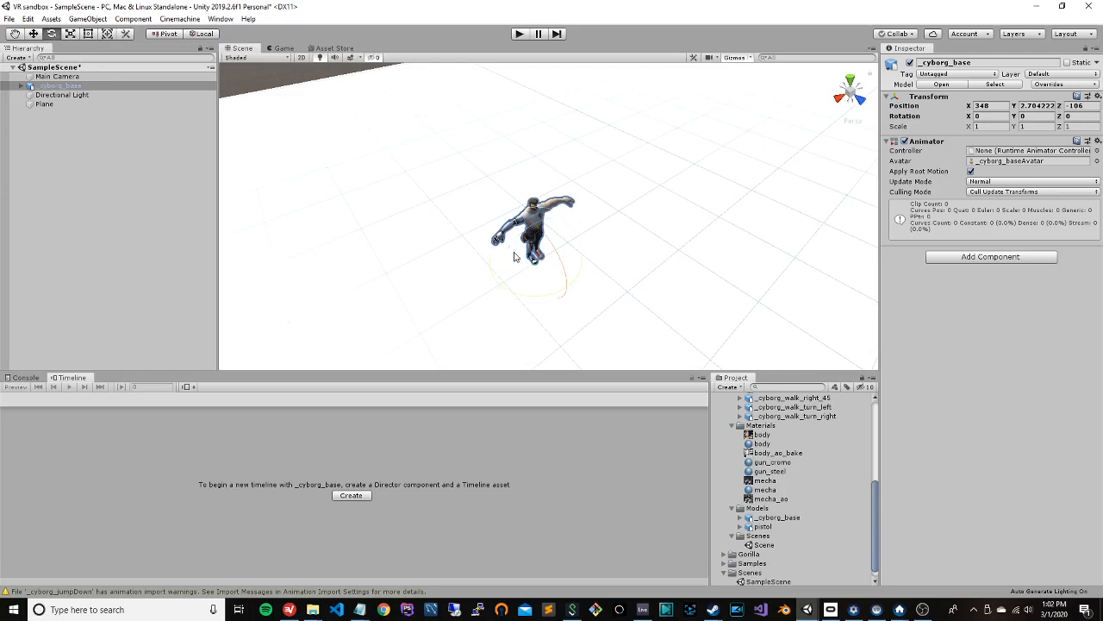
key(q)
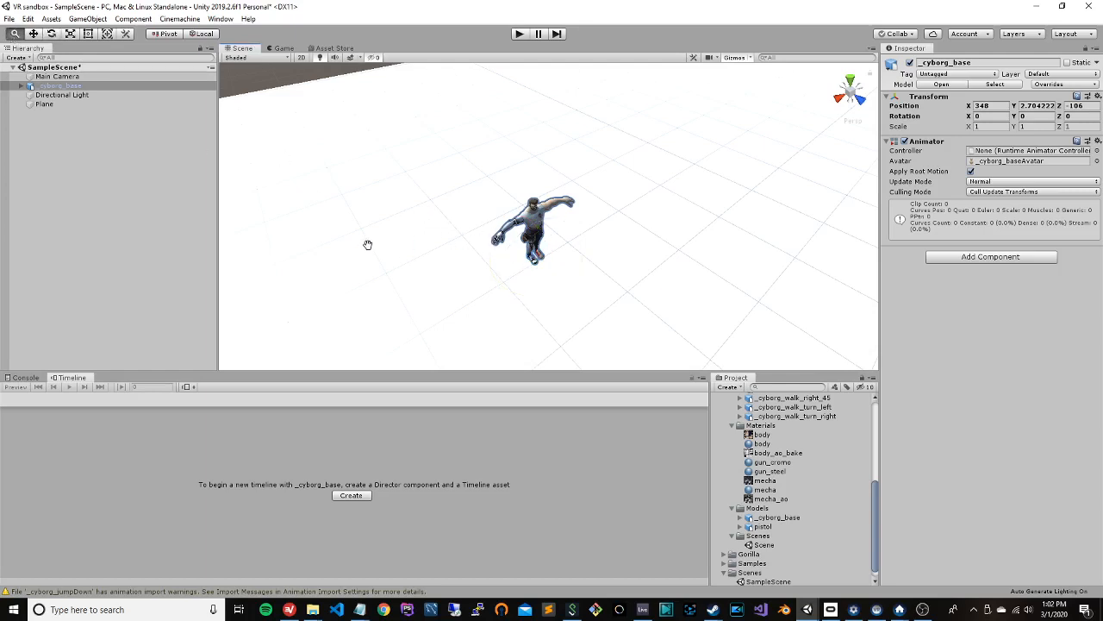
scroll(369, 244, down, 5)
scroll(378, 228, up, 7)
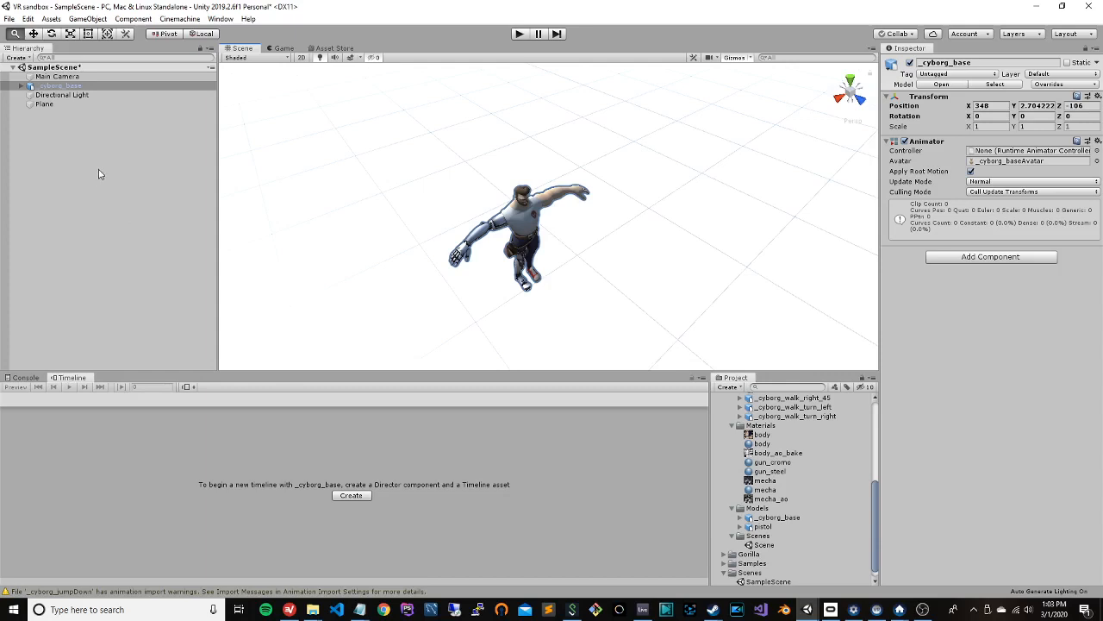
Step: Create an empty game object in the scene and name it director
right_click(90, 140)
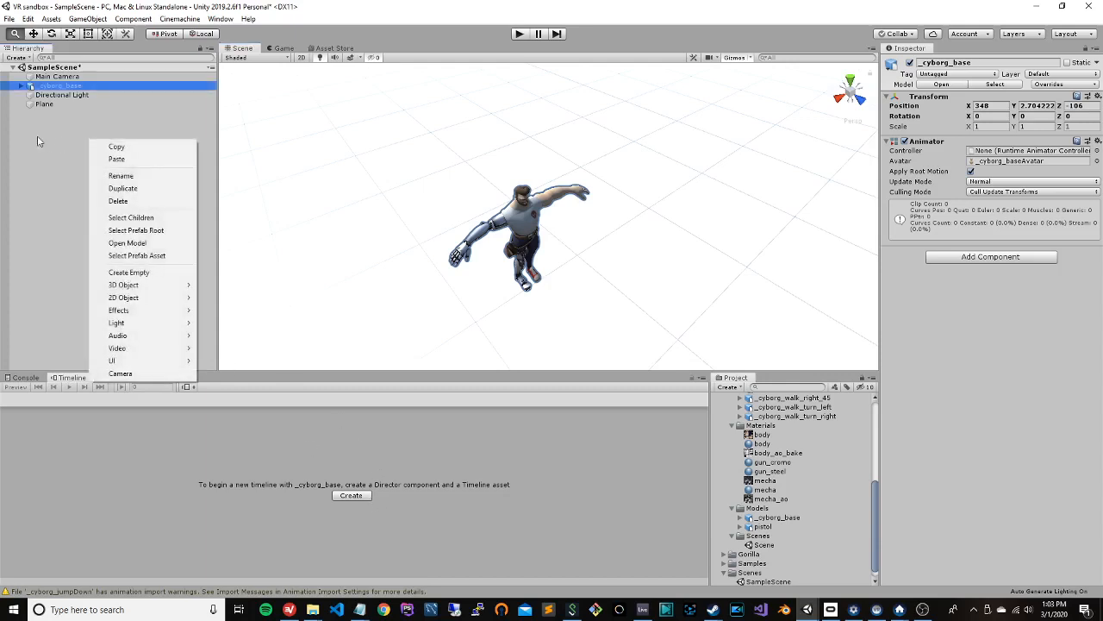
click(164, 272)
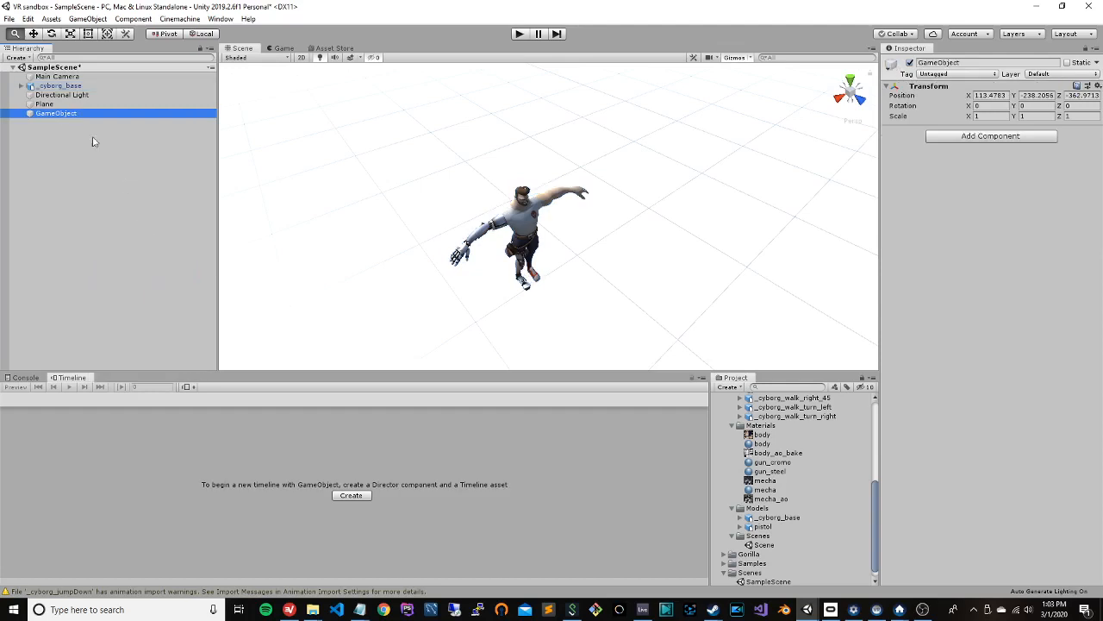
click(970, 63)
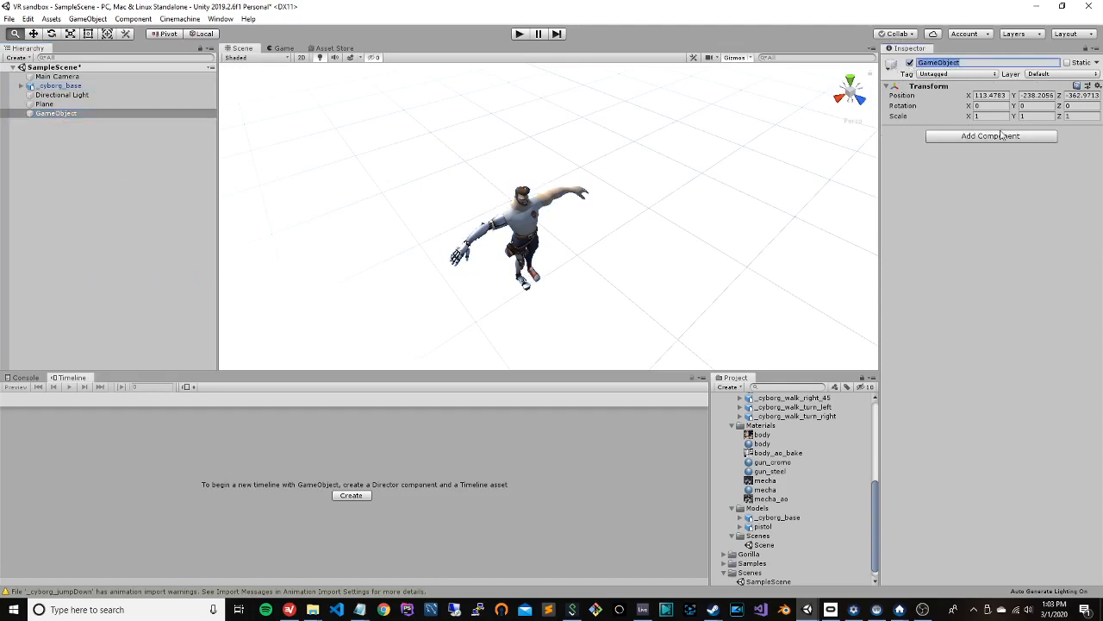
text(director)
key(Return)
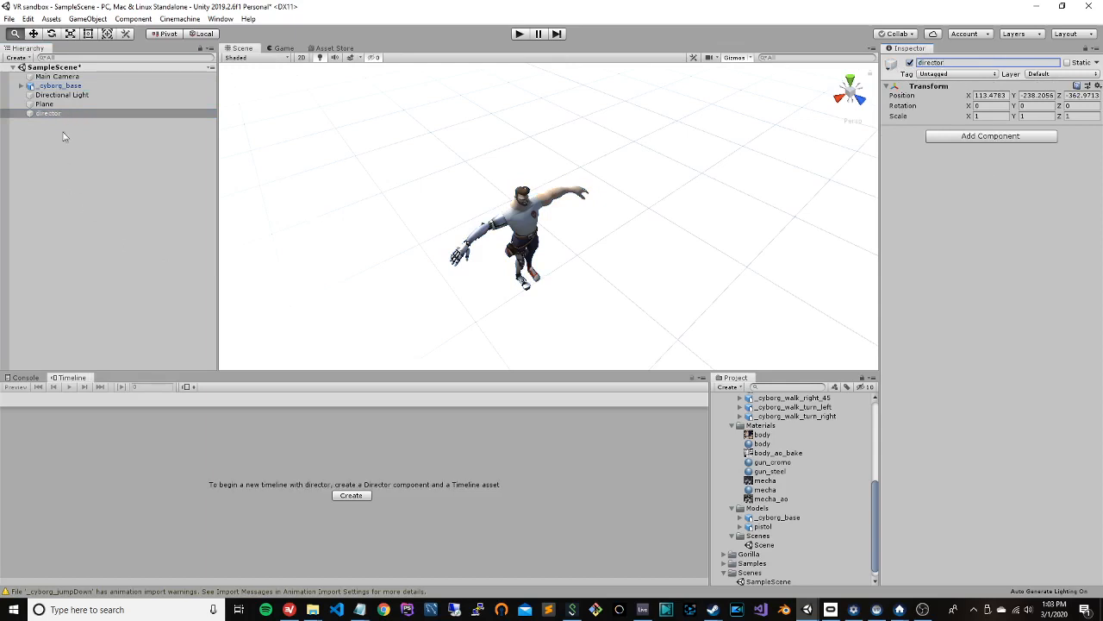
Step: Create a Director component and Timeline asset for the director object, saving it as directorTimeline in the Assets folder
click(48, 113)
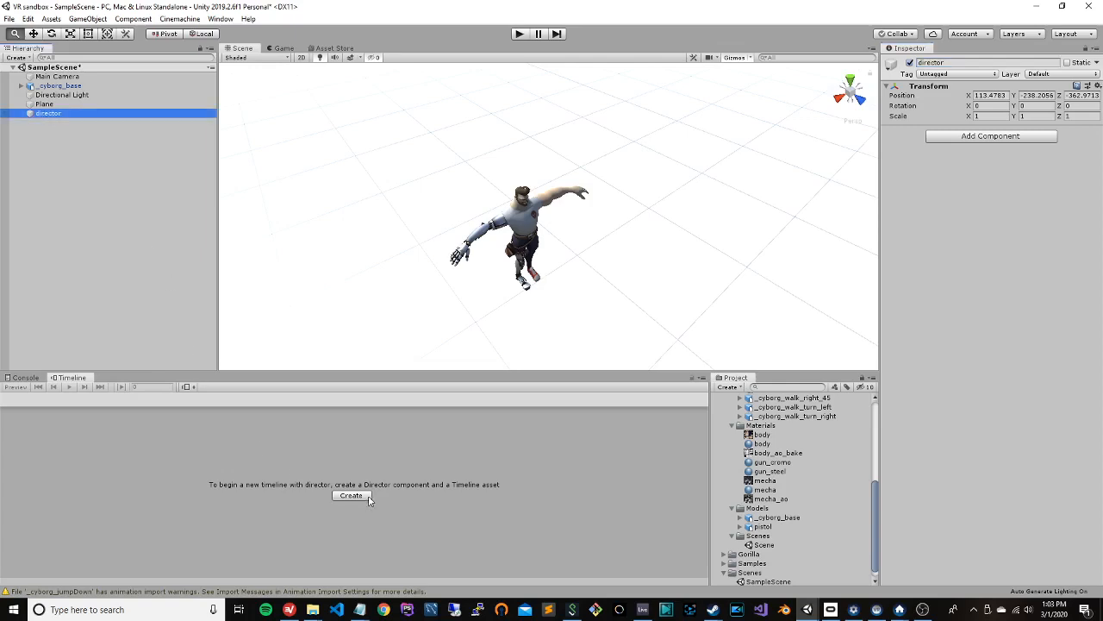
click(368, 498)
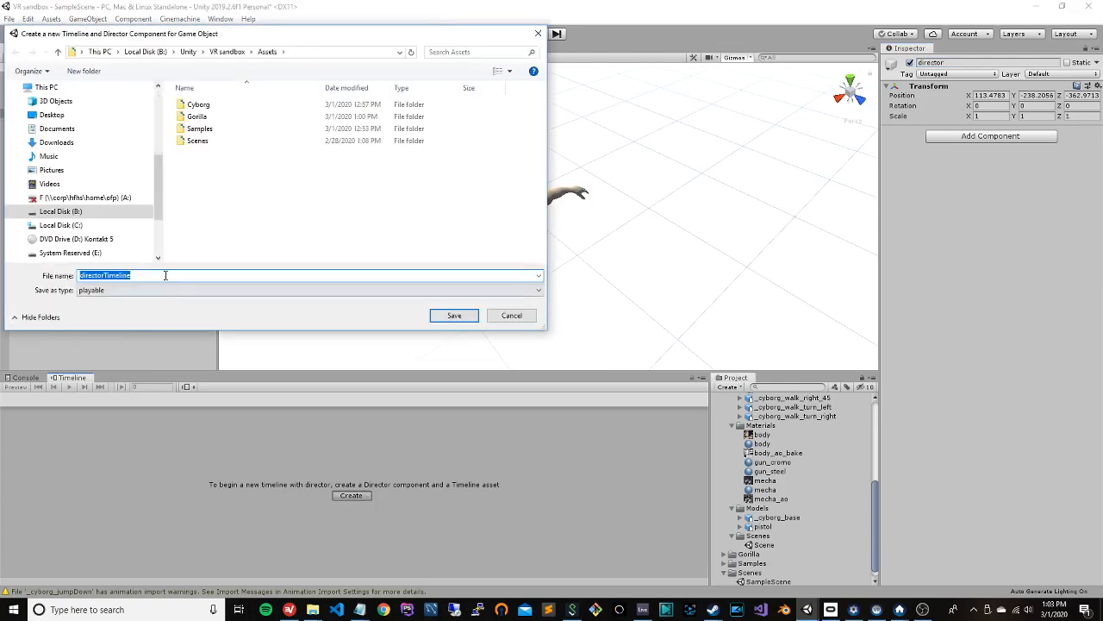
click(470, 316)
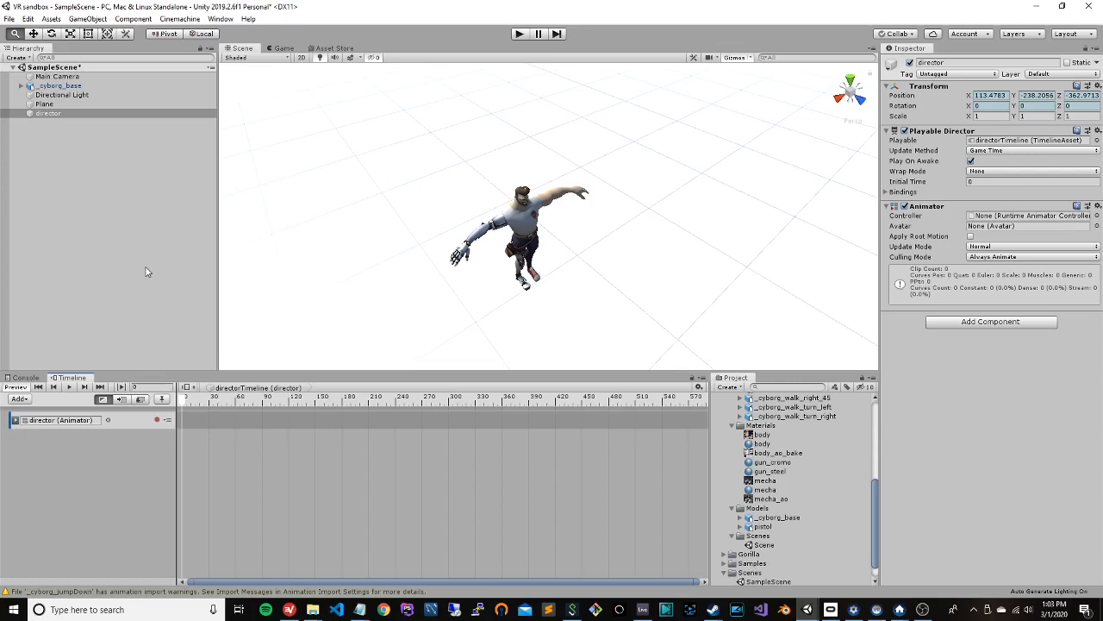
click(172, 18)
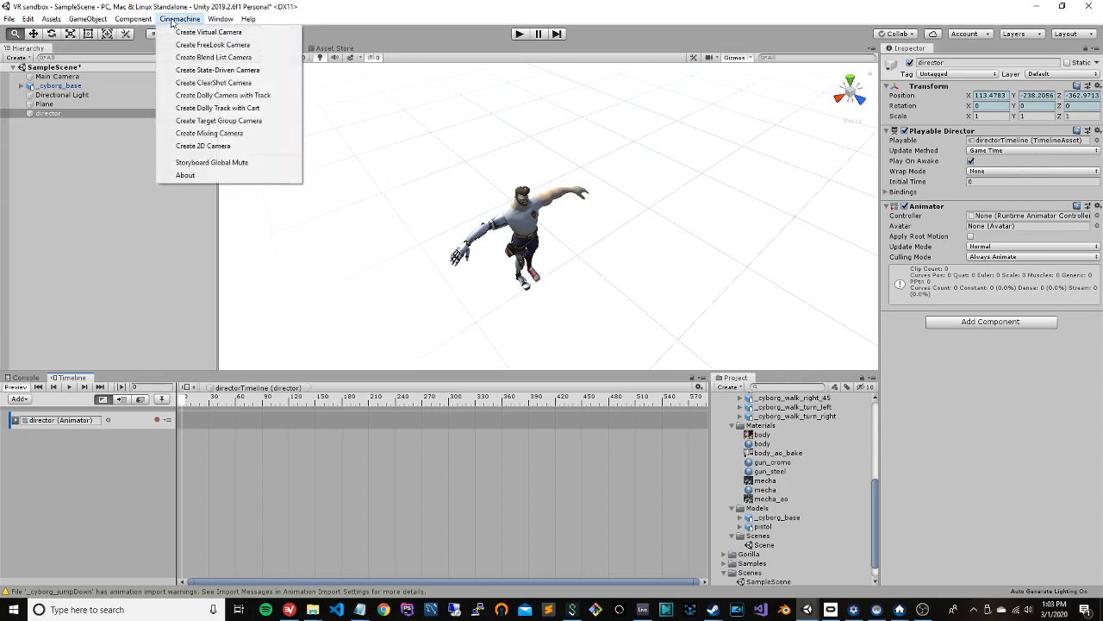
click(60, 135)
click(45, 114)
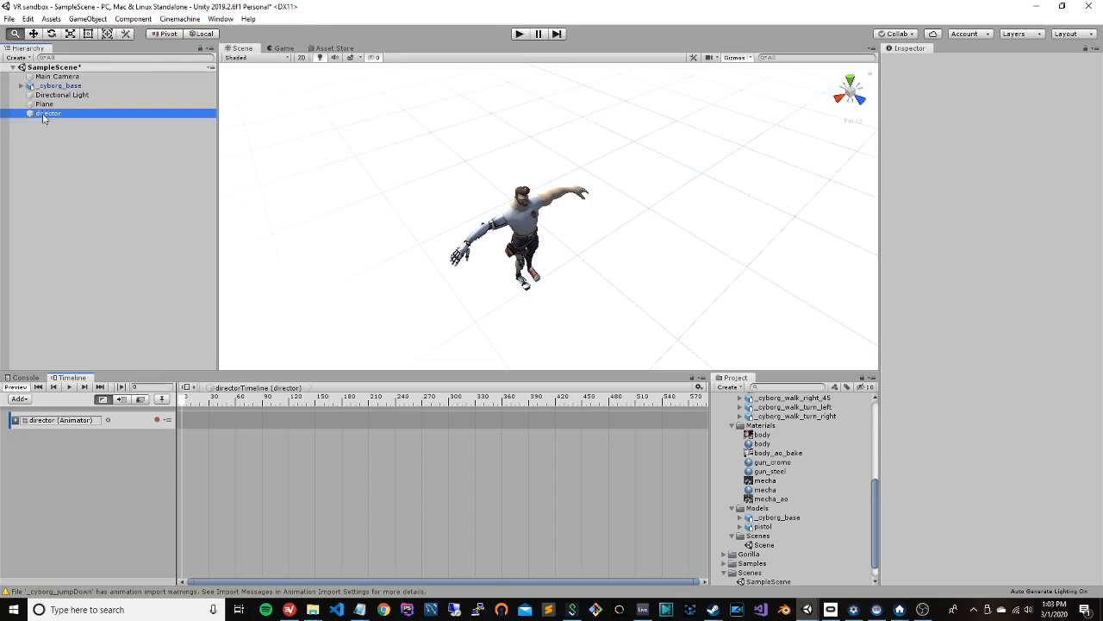
Step: Locate the Main Camera in the scene and move it along the X axis to about 1.21
click(55, 78)
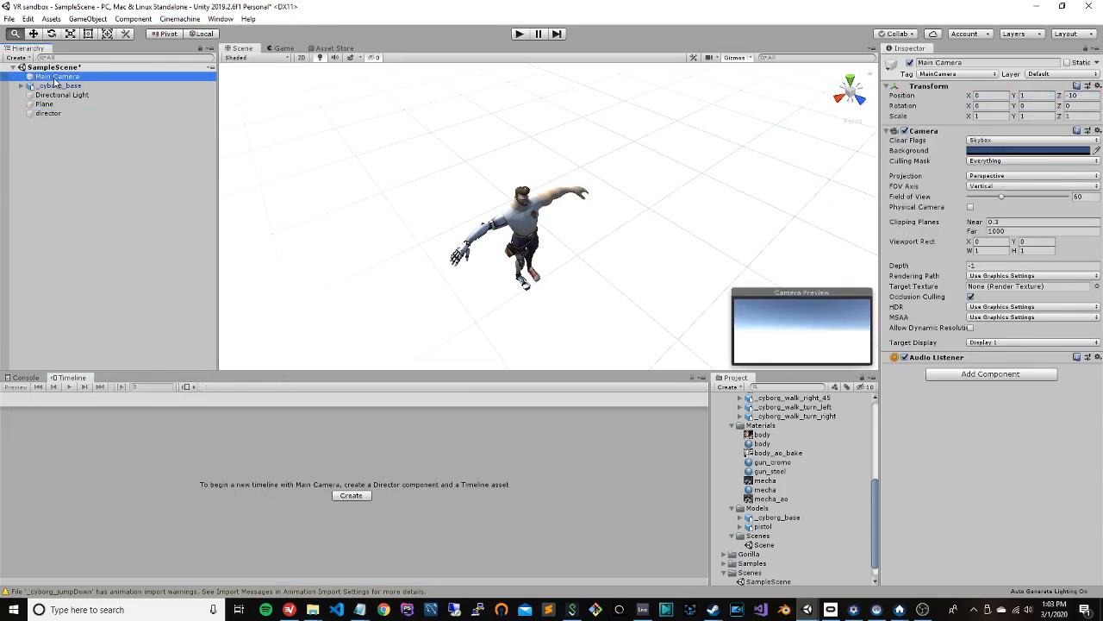
double_click(54, 78)
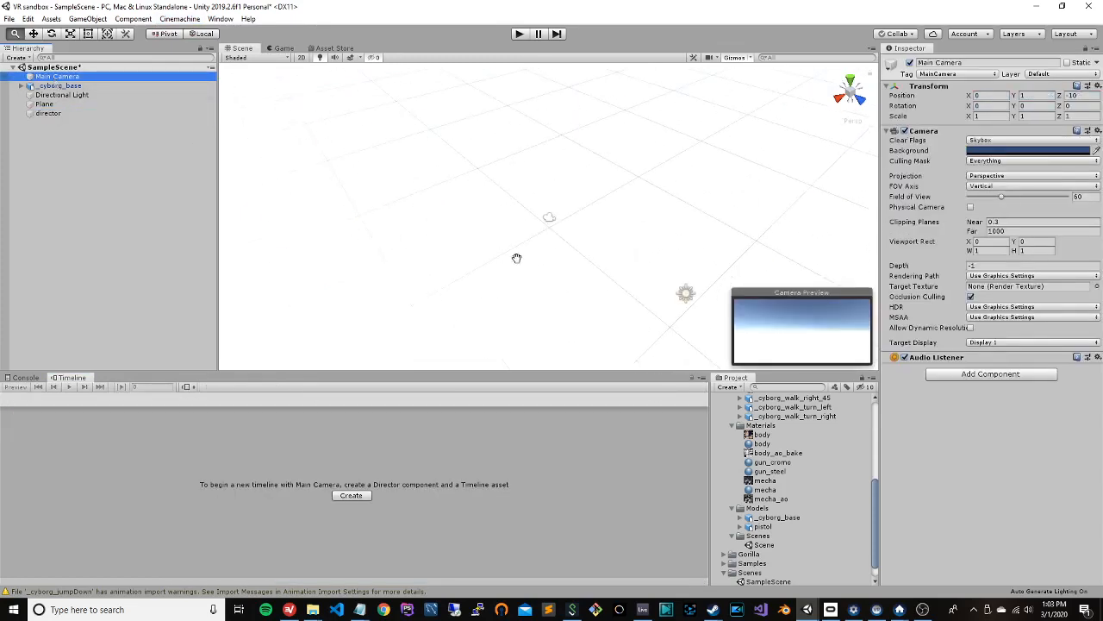
scroll(575, 235, down, 8)
scroll(553, 231, up, 10)
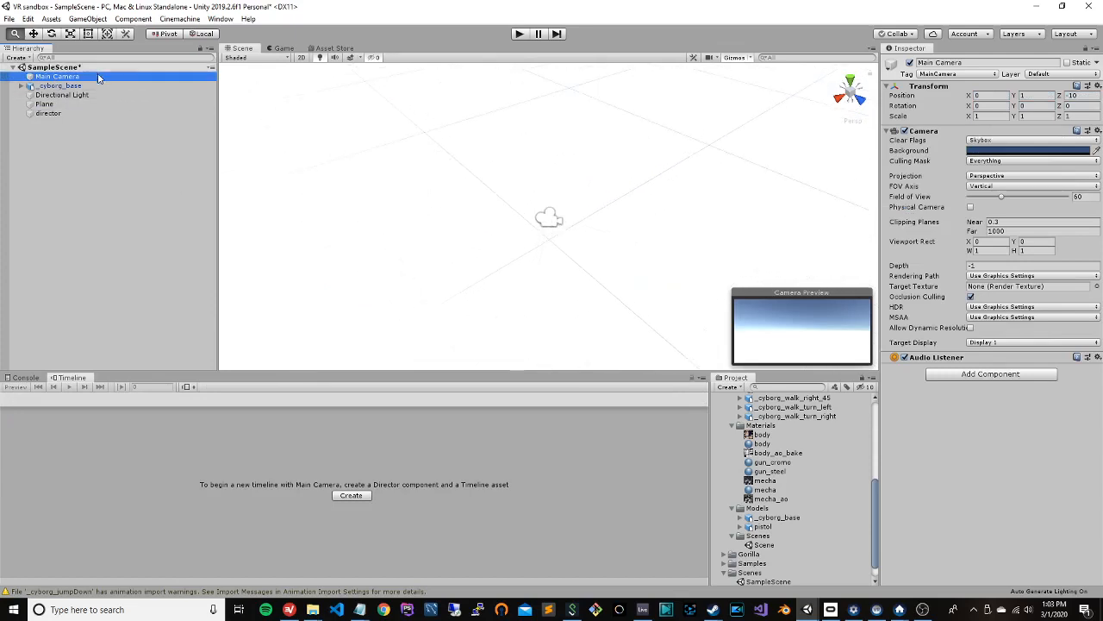
click(551, 219)
drag(543, 219, 409, 218)
key(w)
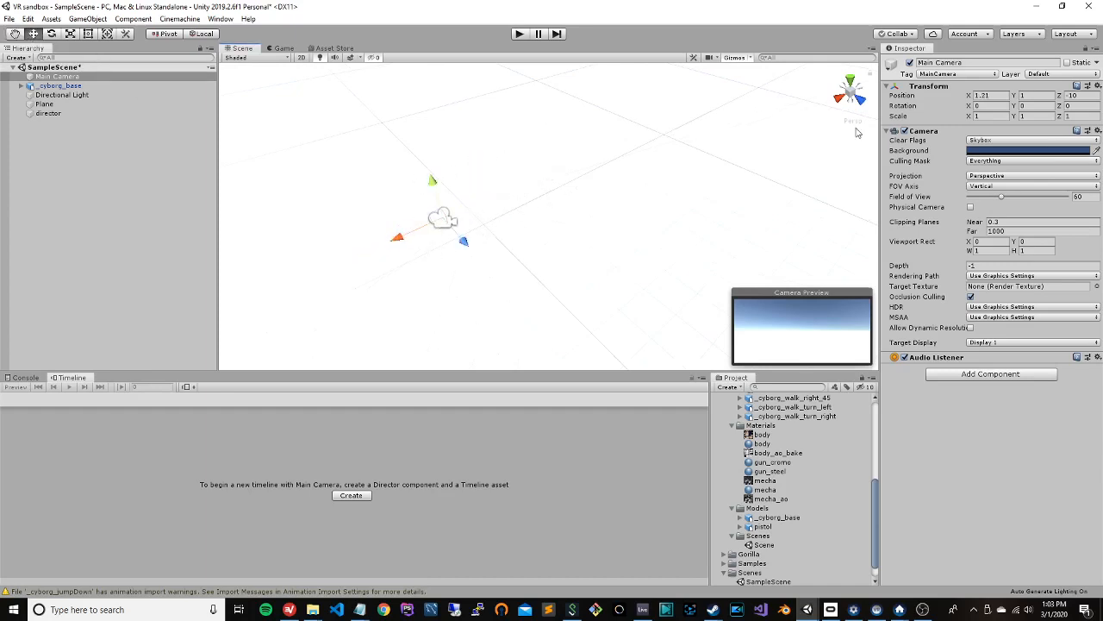
Step: Turn the Main Camera toward the cyborg with a Y rotation of about 115.97
click(1034, 105)
text(0.3)
drag(1034, 105, 505, 71)
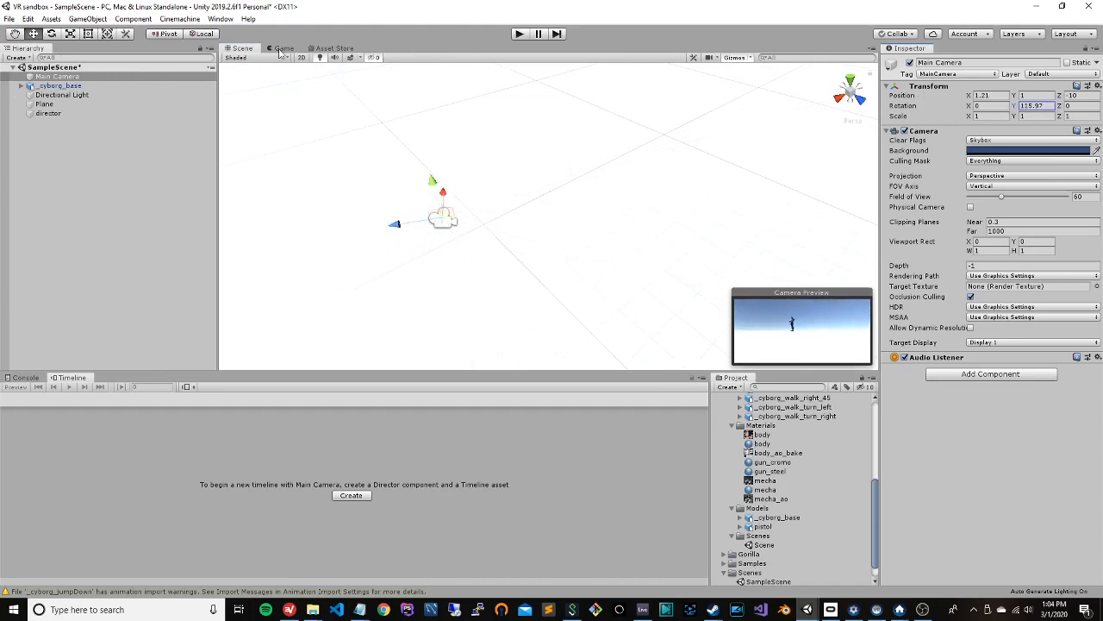
Step: Dock the Game view beside the Scene view and widen it to roughly half of the viewing area
click(282, 50)
click(242, 49)
drag(282, 49, 758, 153)
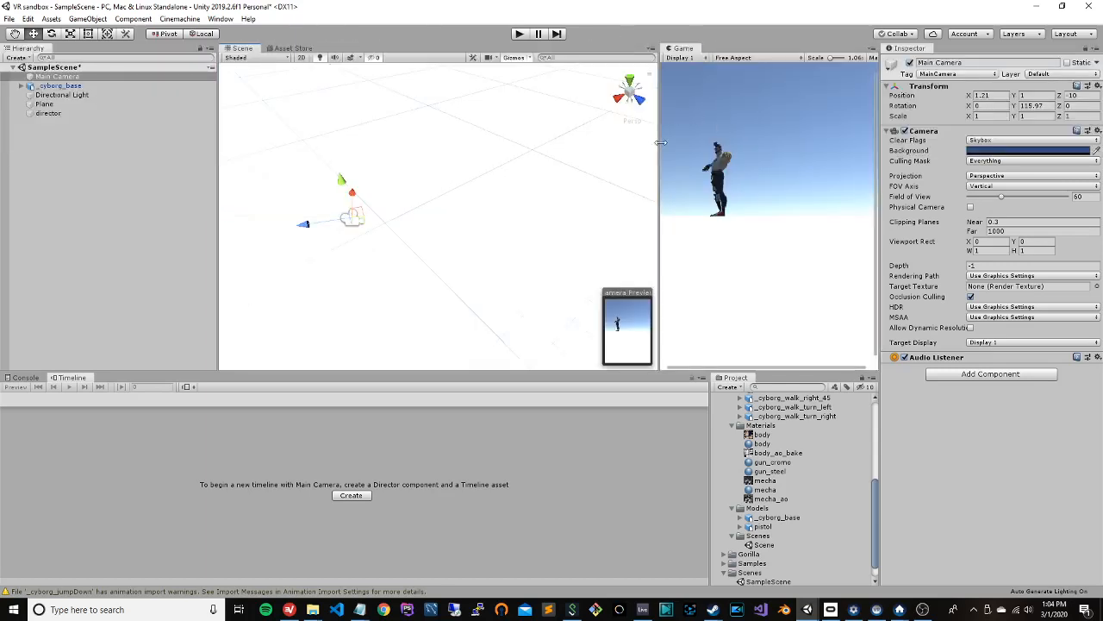
drag(660, 114, 566, 114)
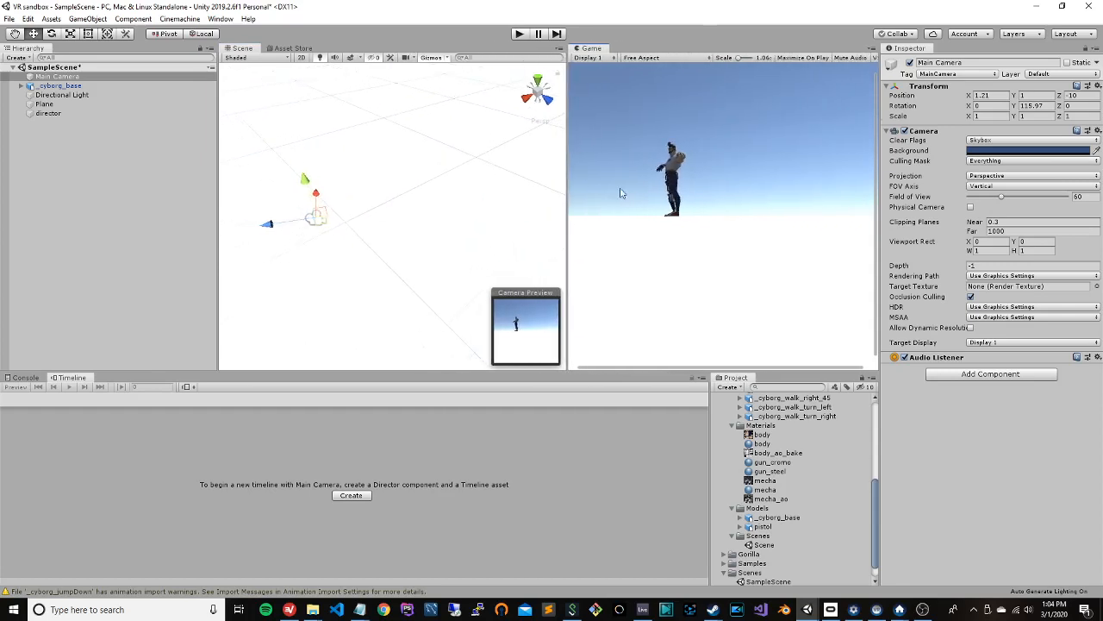
Step: Adjust the Main Camera's Y rotation to about 98.53 and test the shot in play mode
drag(1016, 104, 550, 52)
click(519, 33)
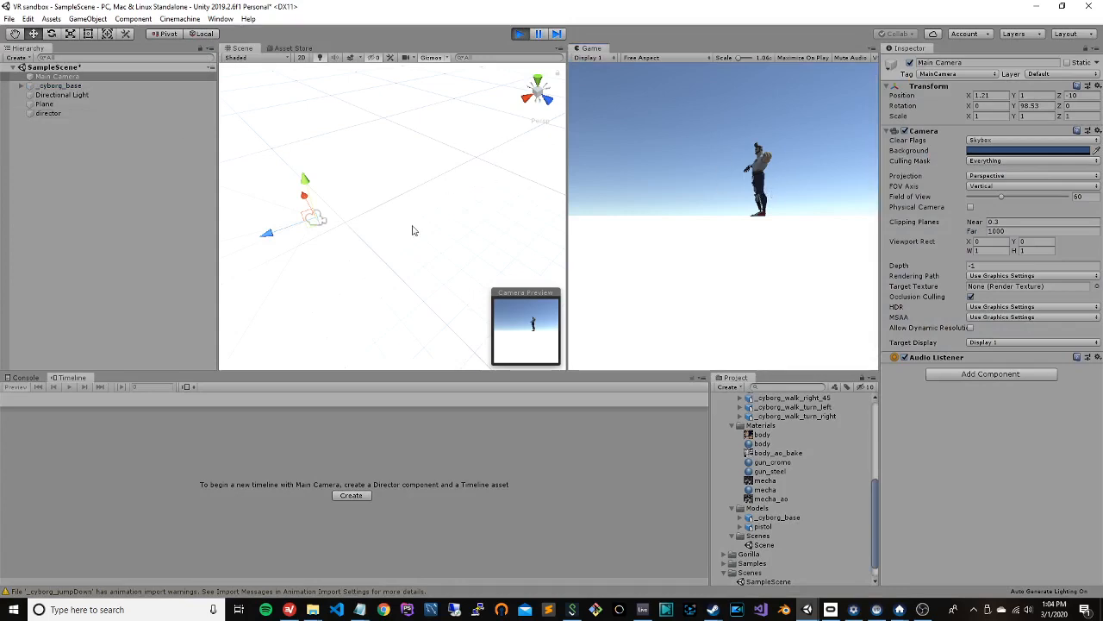
click(518, 34)
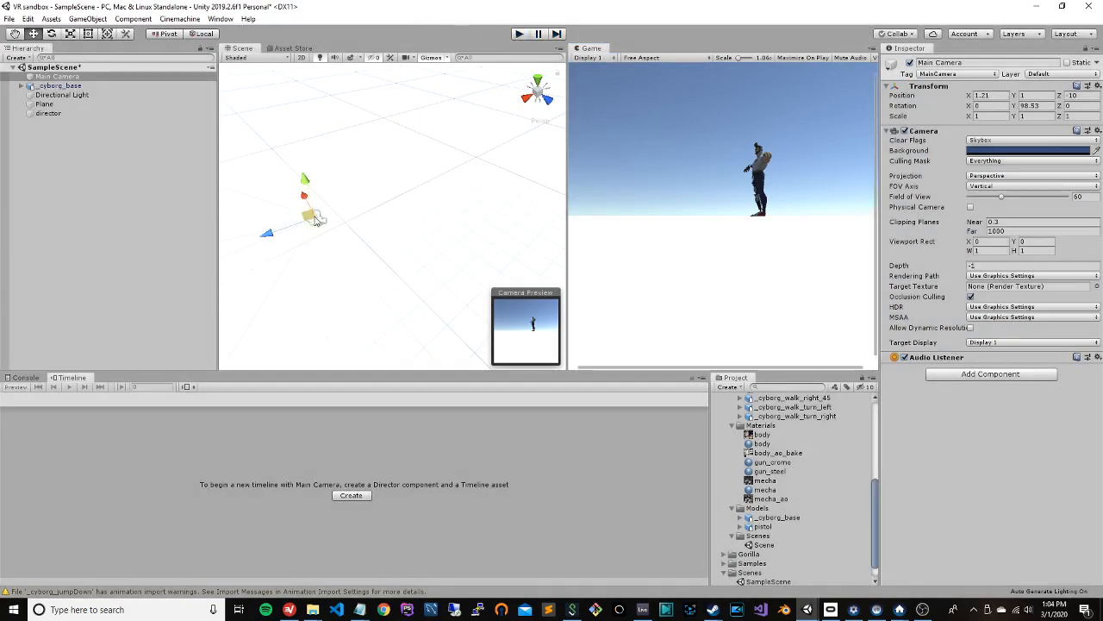
scroll(344, 217, down, 4)
scroll(344, 217, down, 4)
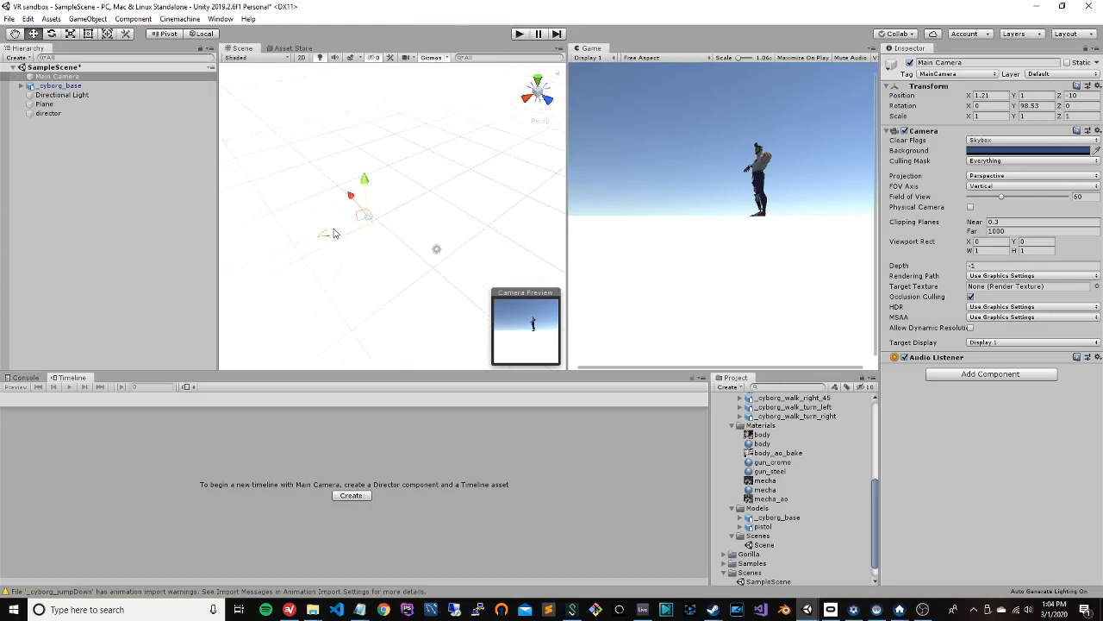
Step: Move the Main Camera to about X 2.7, Y 28.12 and Z -10.2
drag(329, 232, 354, 226)
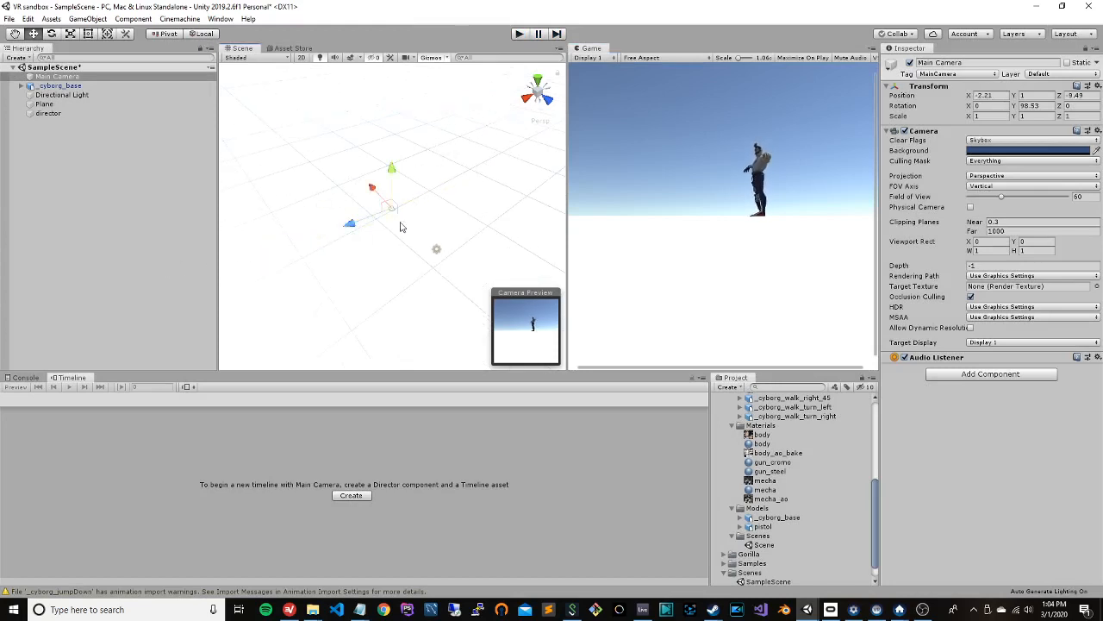
drag(389, 171, 459, 89)
scroll(463, 187, down, 2)
scroll(444, 195, down, 4)
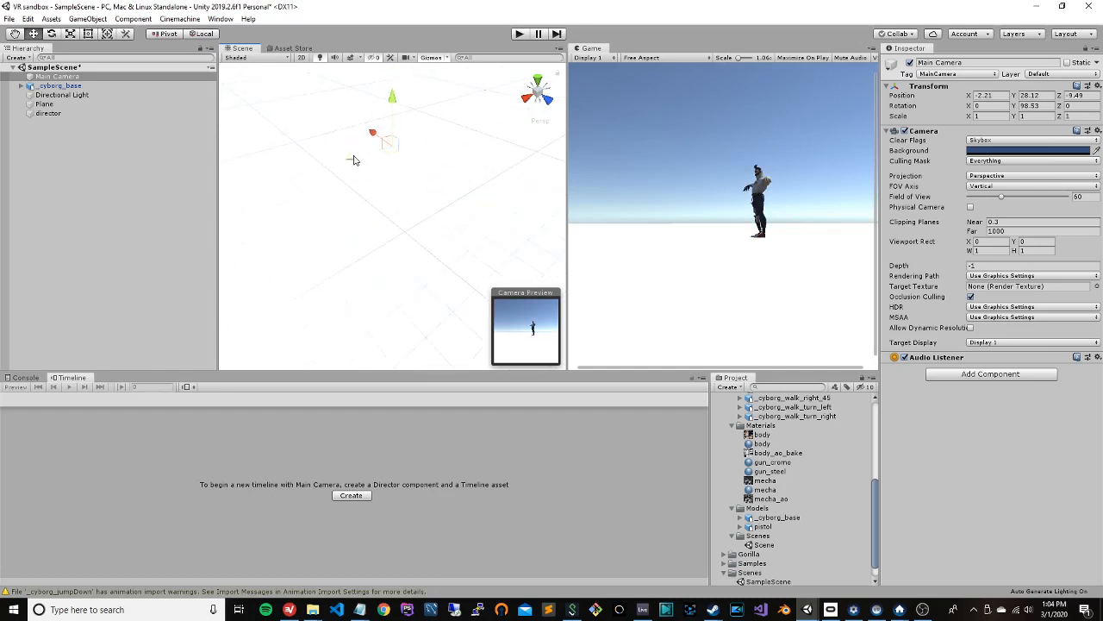
mouse_move(353, 158)
mouse_down()
mouse_move(185, 199)
mouse_move(338, 162)
mouse_up()
scroll(392, 170, down, 2)
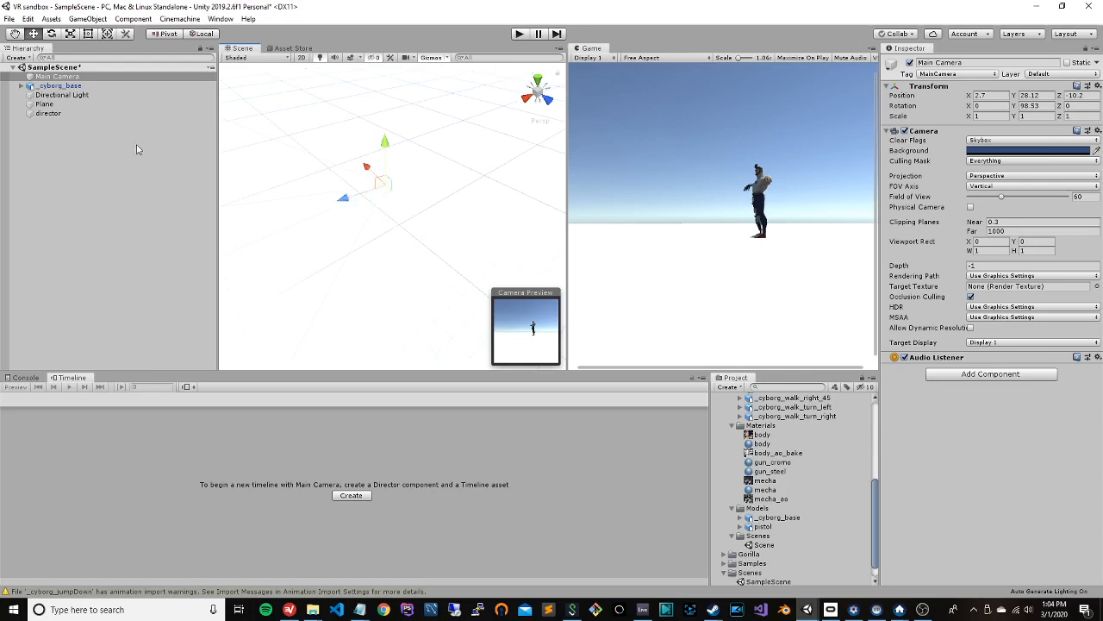
Step: Add a CinemachineBrain component to the Main Camera
click(50, 78)
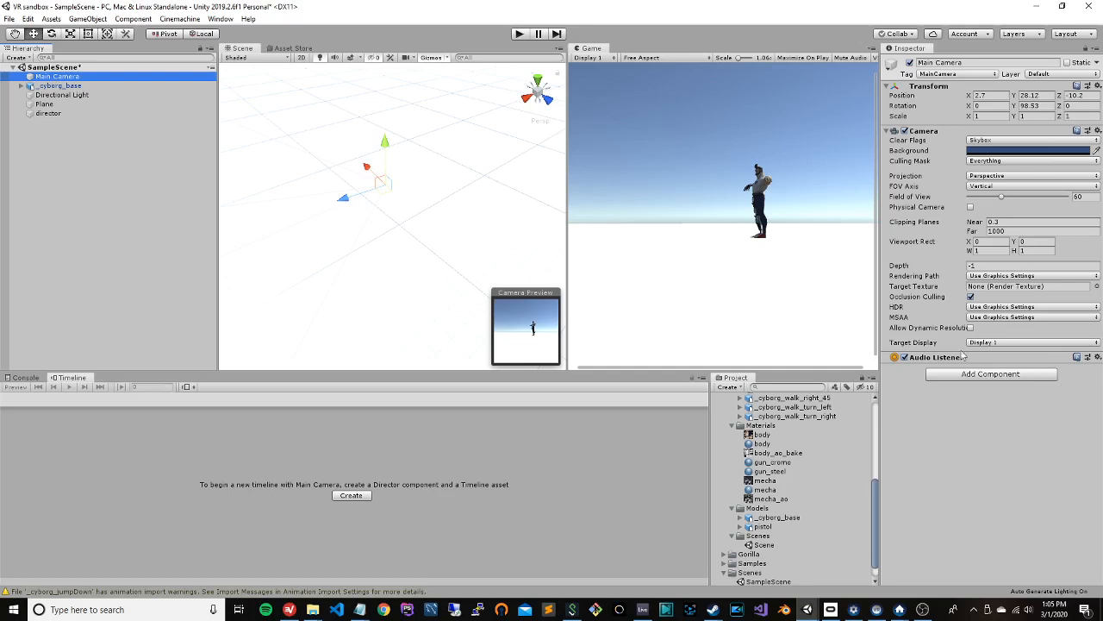
key(F2)
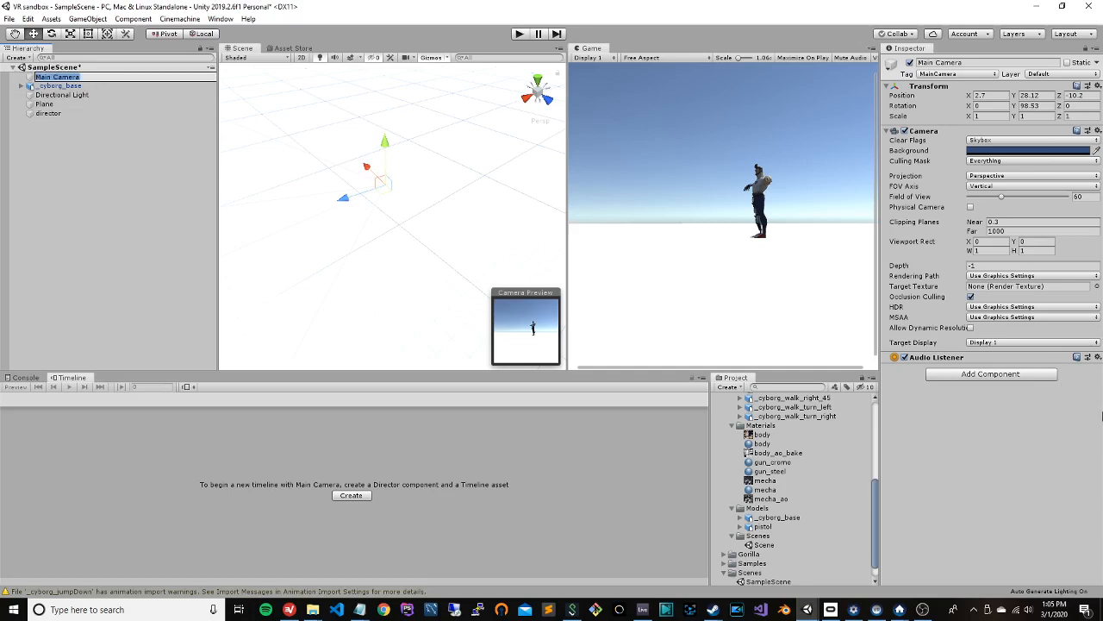
click(1042, 377)
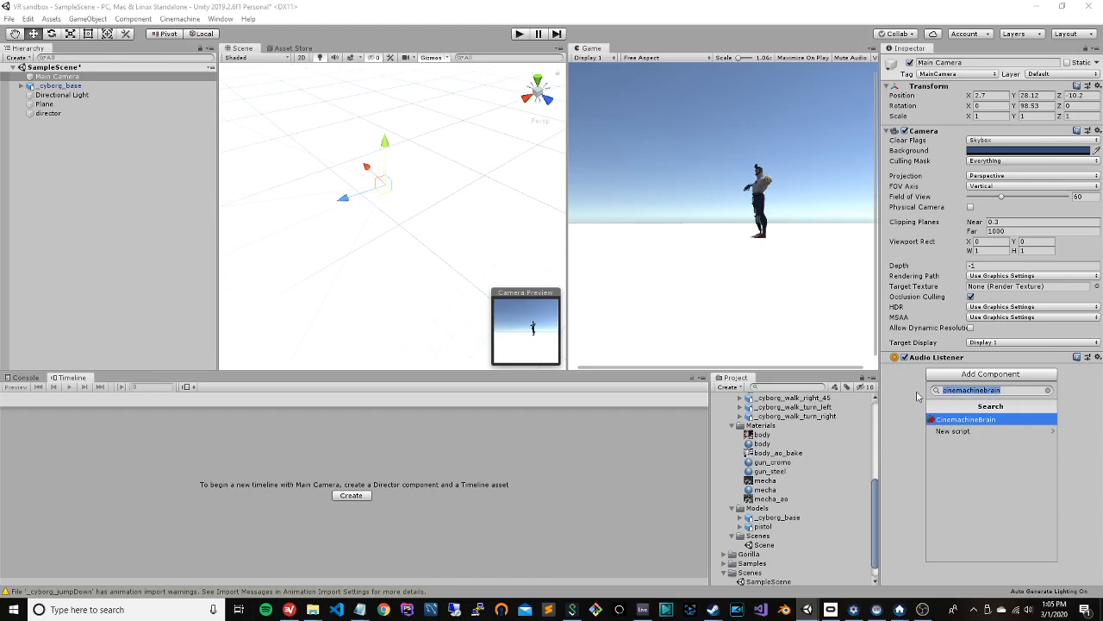
text(cine)
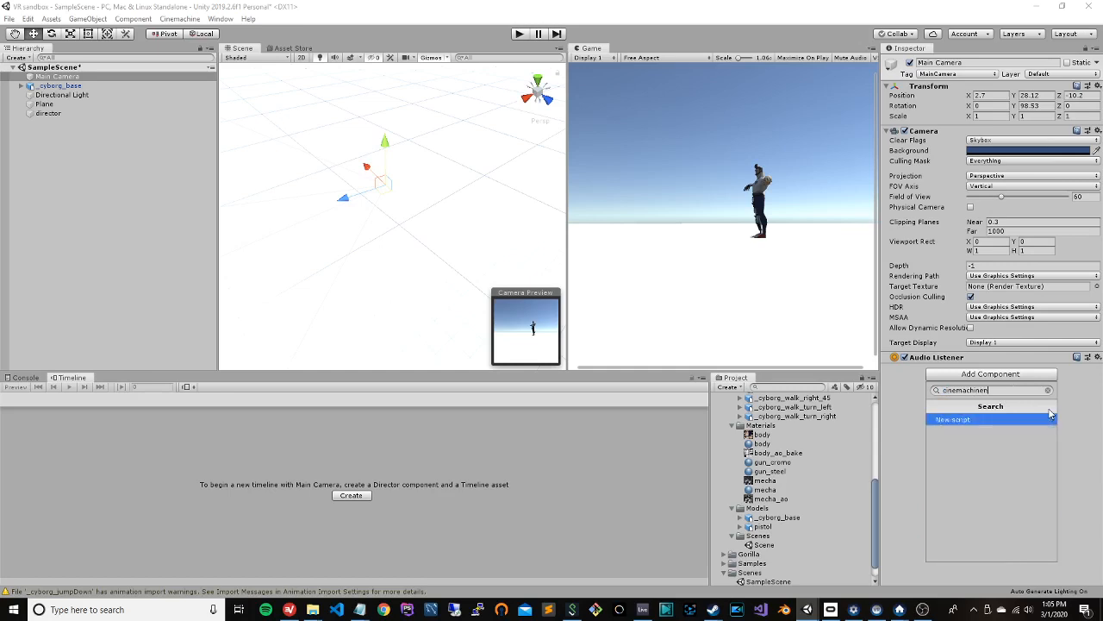
text(machinebrai)
click(1016, 419)
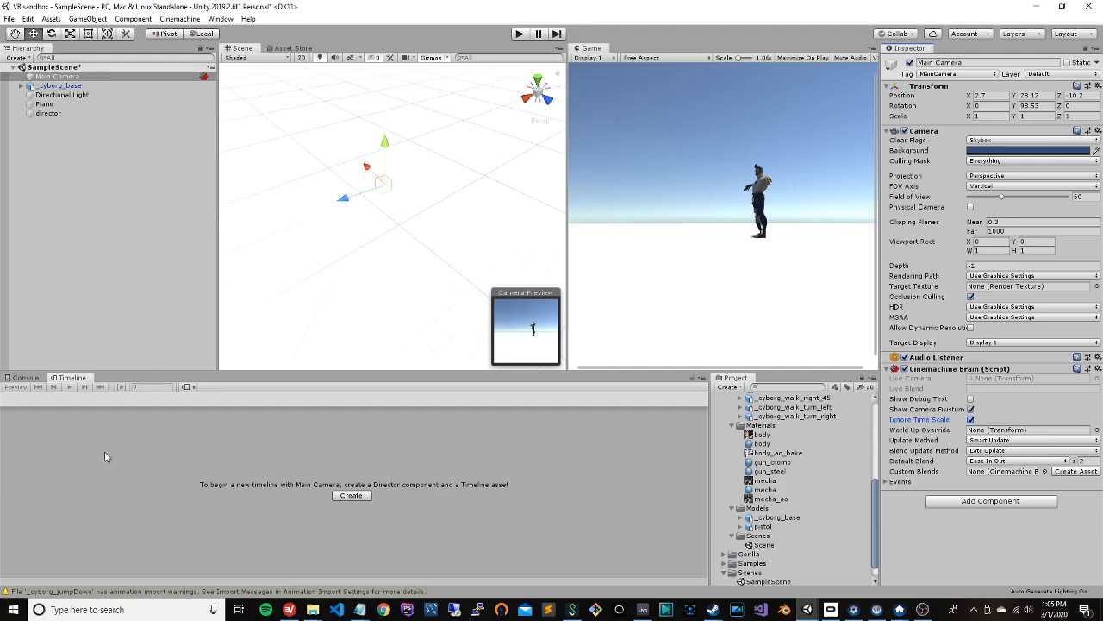
Step: Lock the Timeline window to the director's timeline and test the lock by selecting other scene objects
click(43, 115)
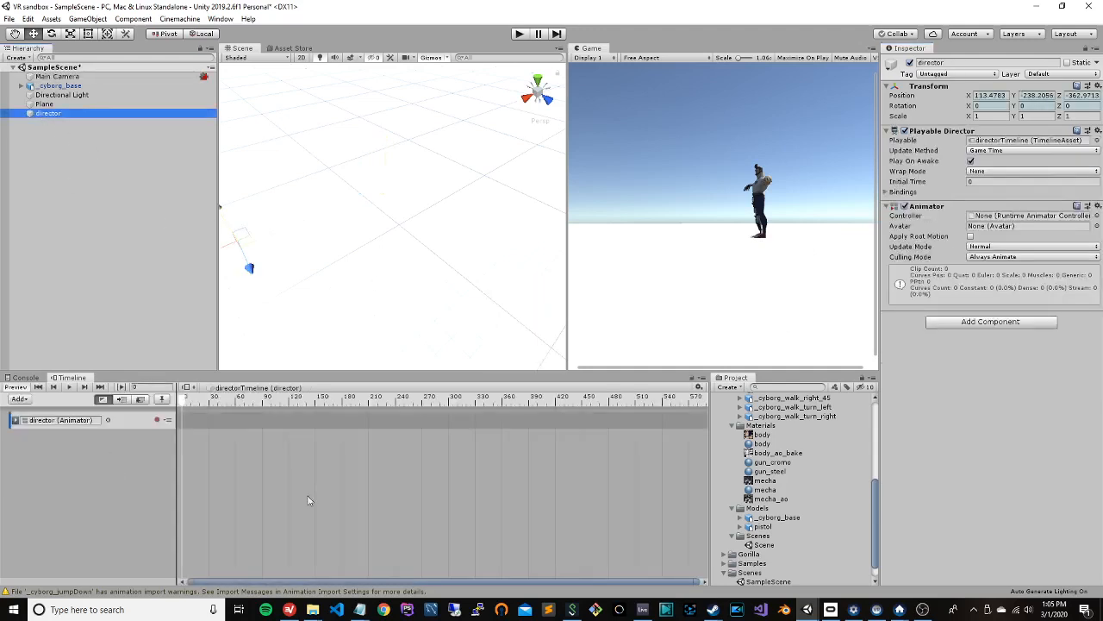
click(693, 378)
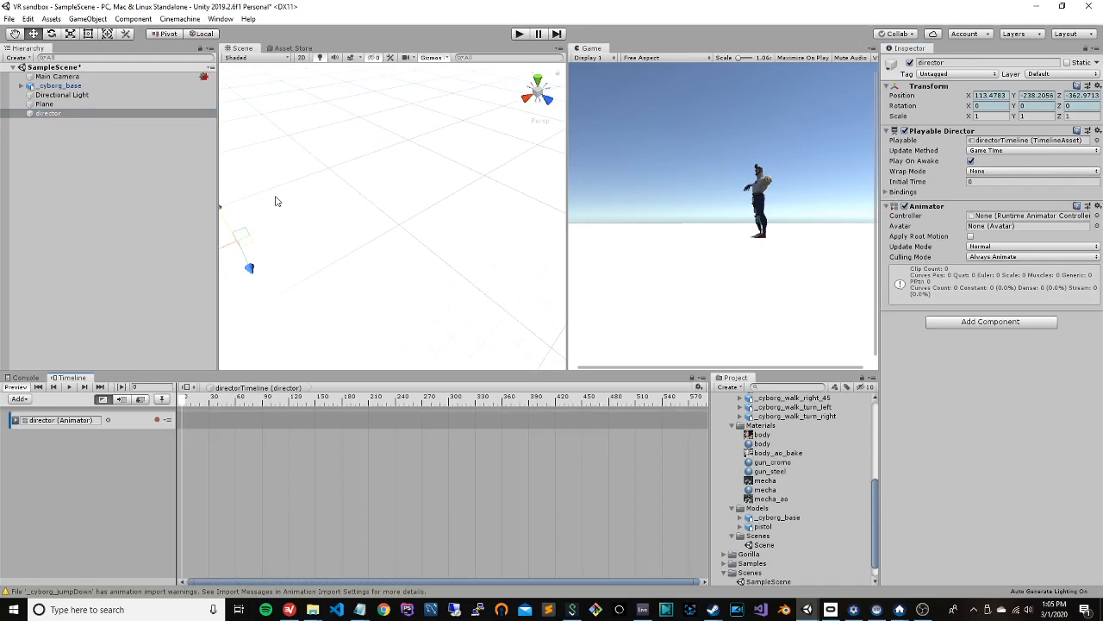
click(76, 95)
click(82, 113)
click(88, 96)
click(91, 104)
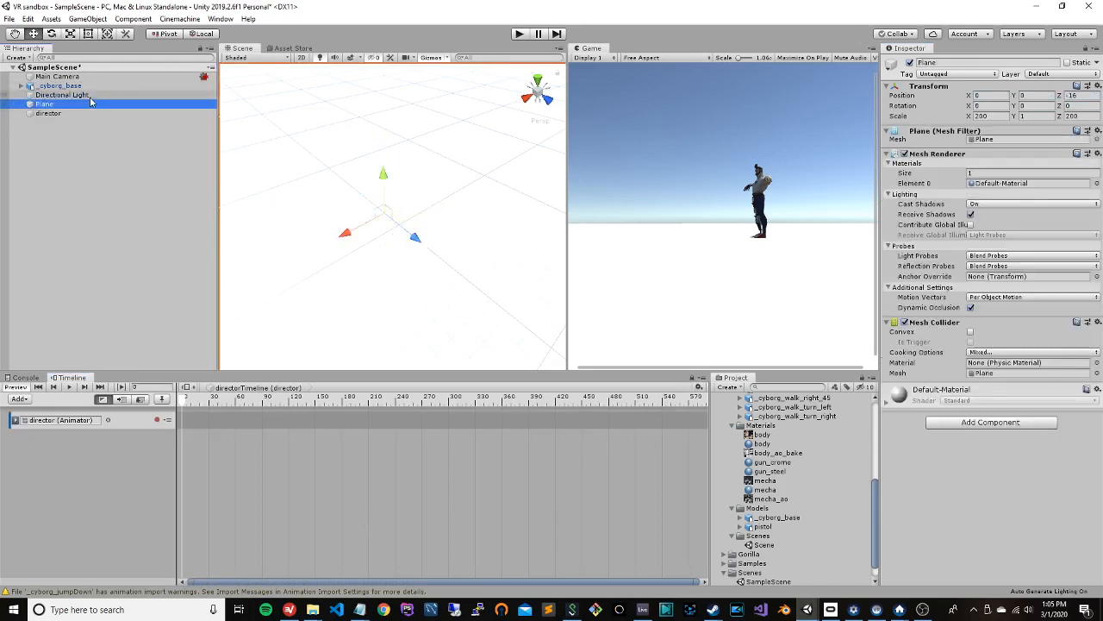
Step: Unlock the Timeline window and select other scene objects to compare how it follows the selection
click(693, 378)
click(64, 115)
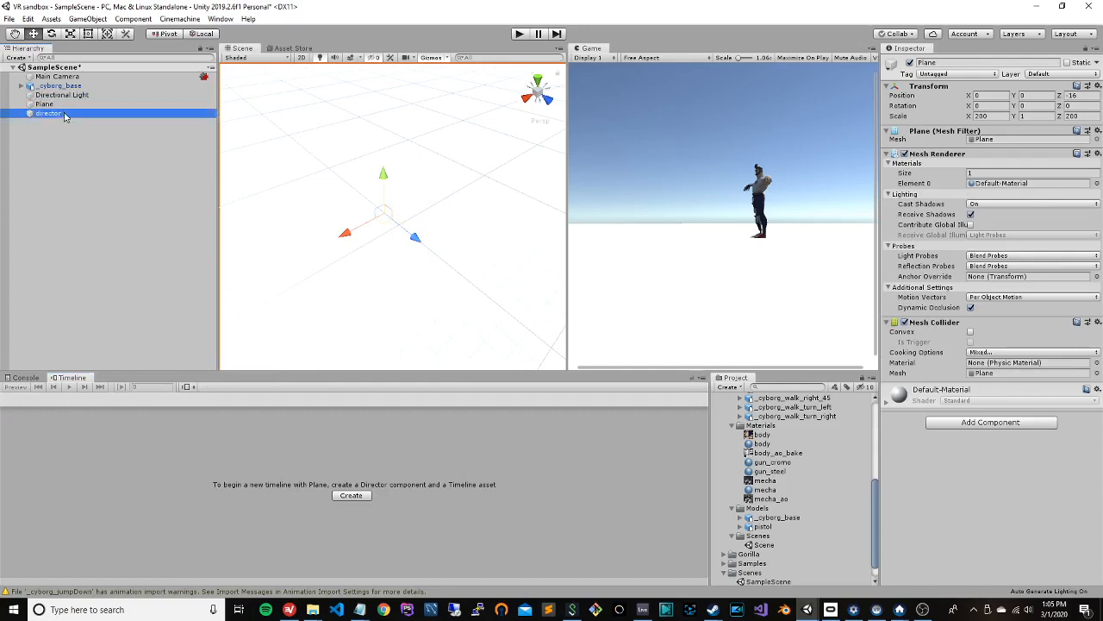
click(75, 96)
click(76, 104)
click(76, 122)
click(81, 87)
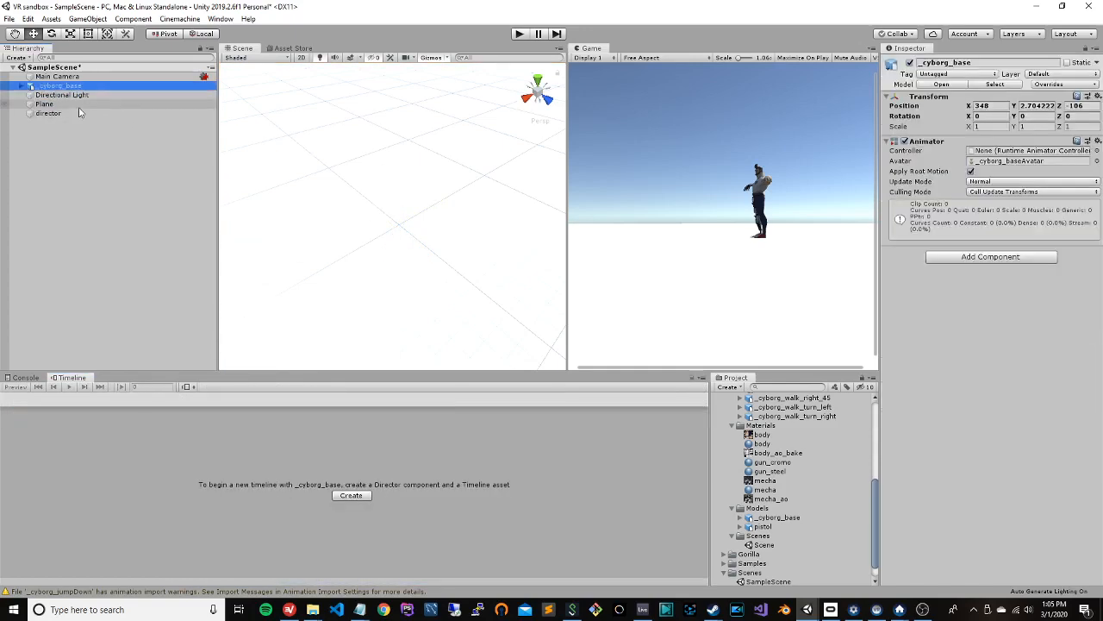
Step: Select the director, lock the Timeline window to directorTimeline and clear the selection
click(78, 112)
click(694, 379)
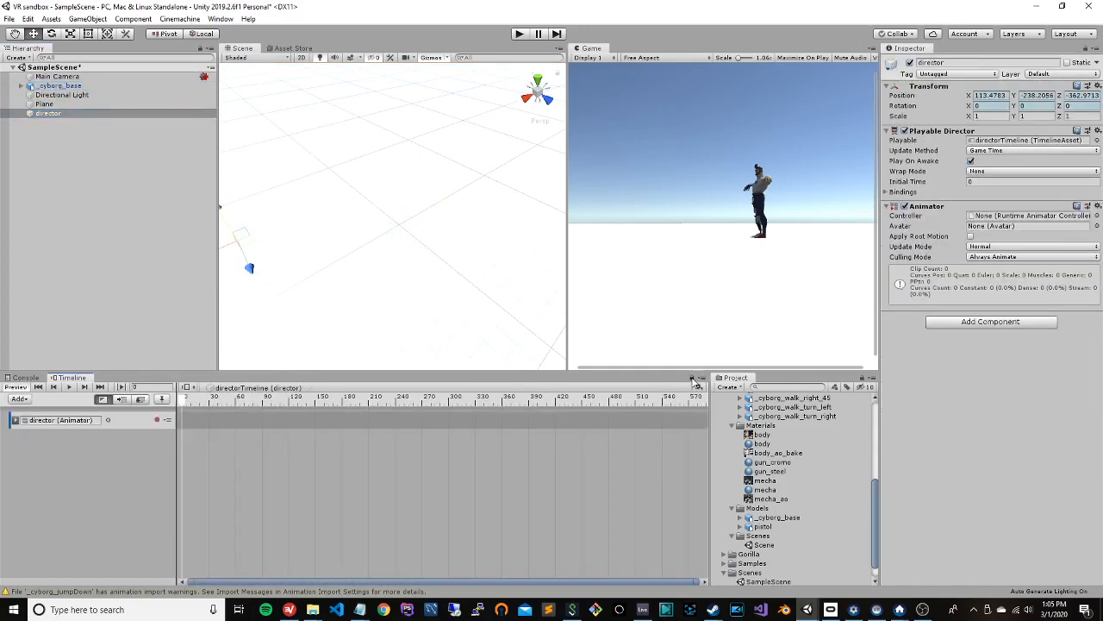
click(268, 284)
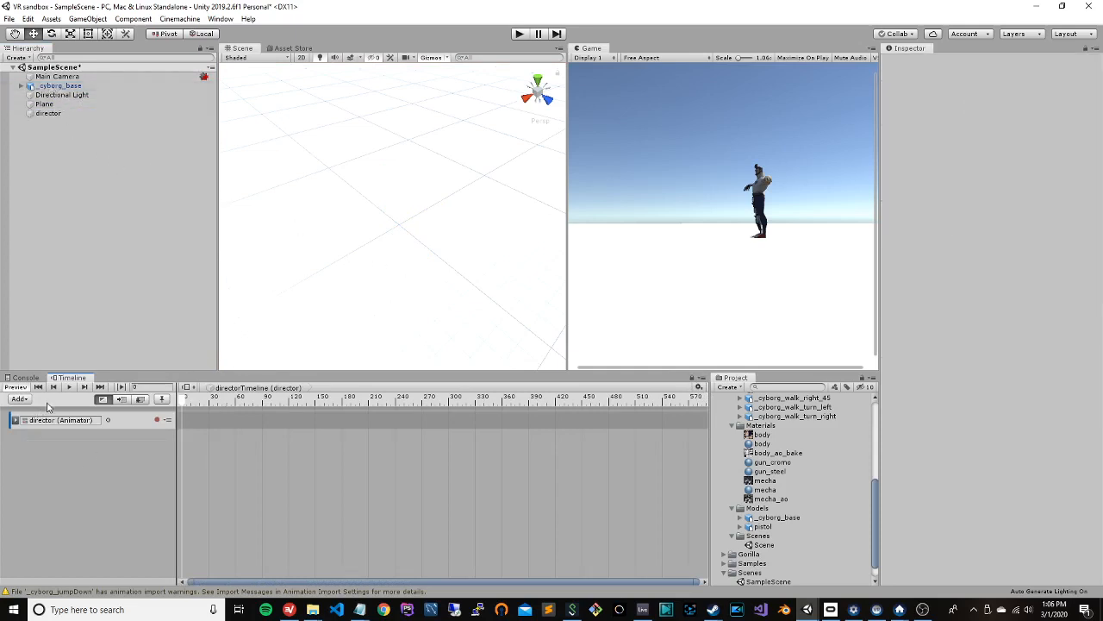
Step: Add an Animation Track to directorTimeline and bind _cyborg_base to it
click(20, 399)
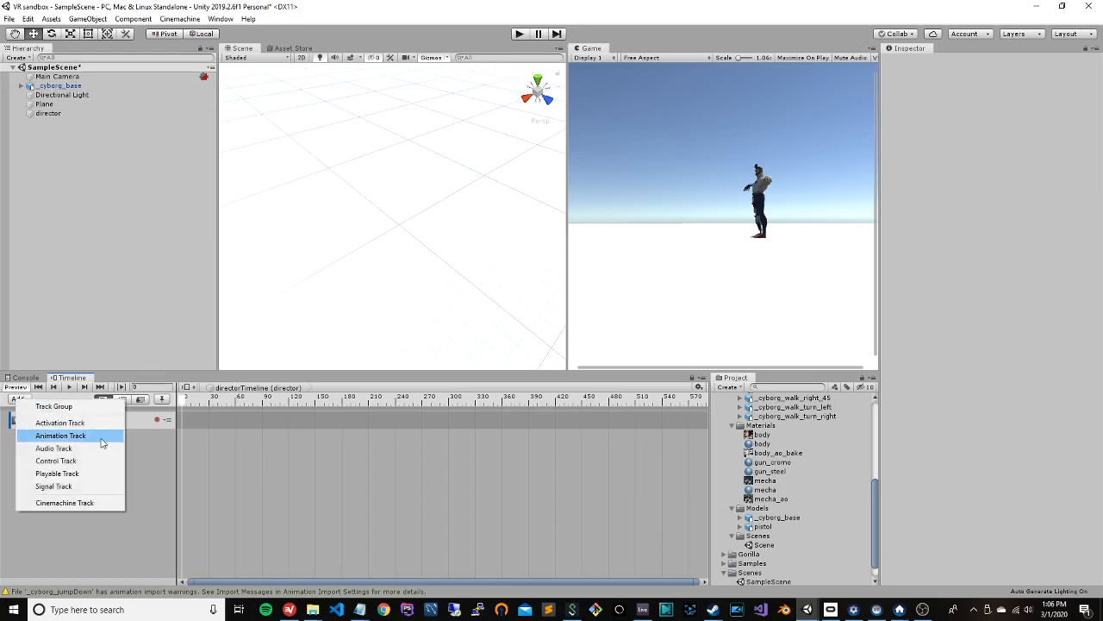
click(102, 443)
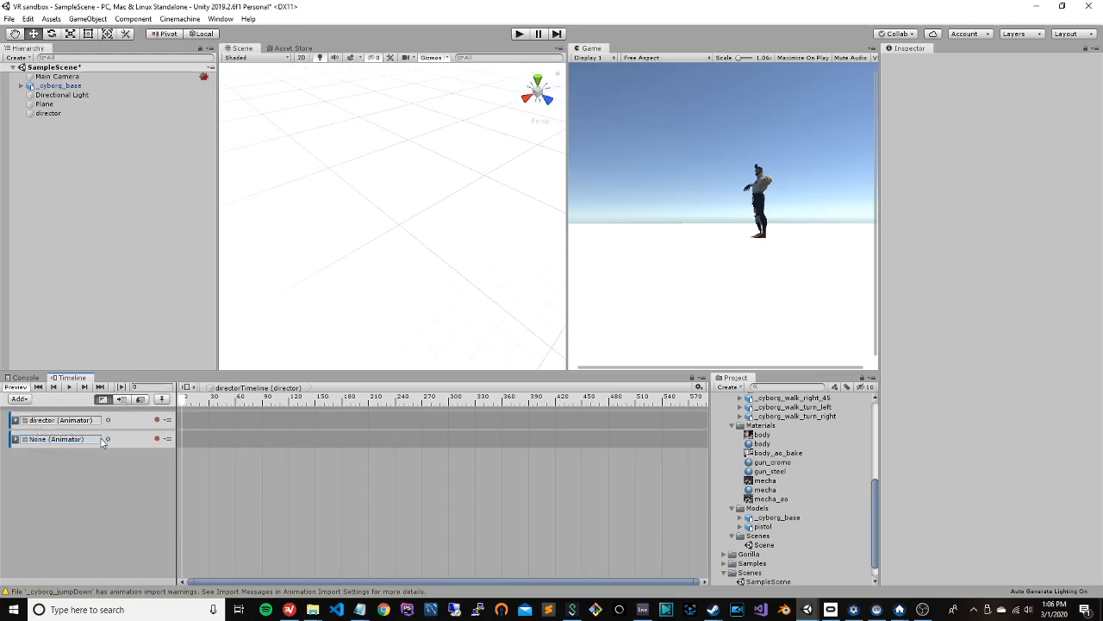
click(56, 86)
drag(54, 279, 37, 443)
right_click(194, 439)
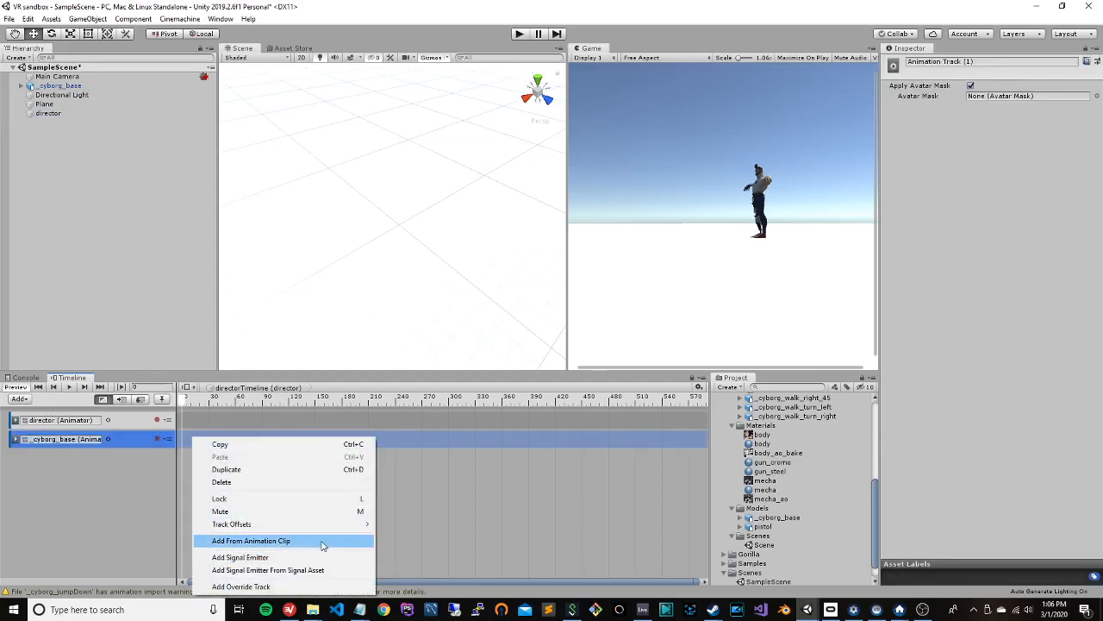
click(323, 541)
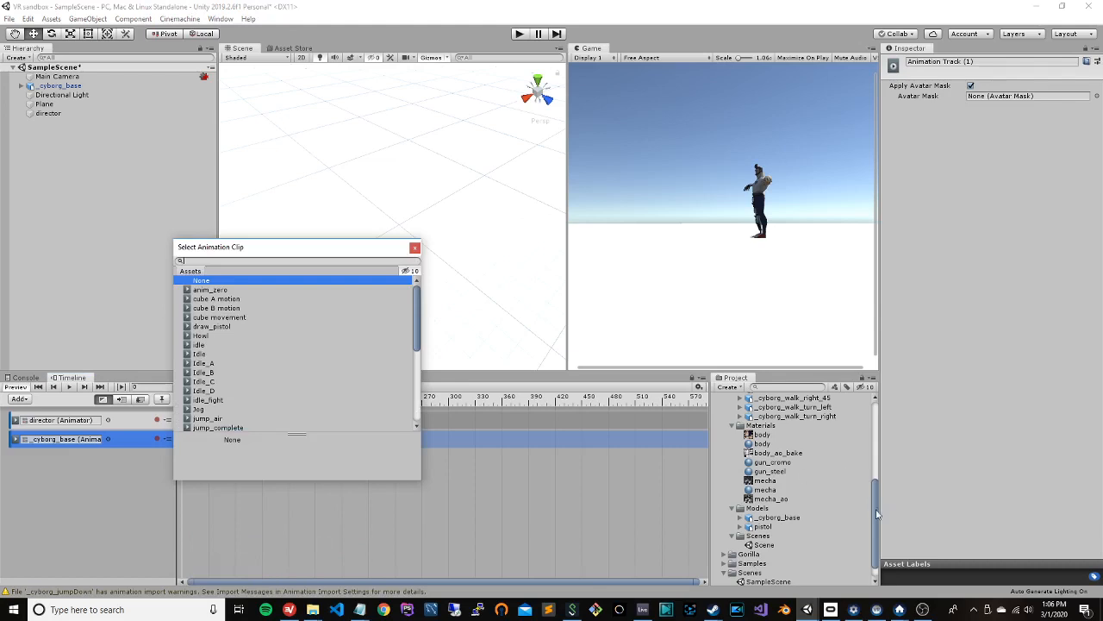
click(877, 499)
Step: Examine the animation assets in the project's Cyborg Animations folder
scroll(790, 546, up, 10)
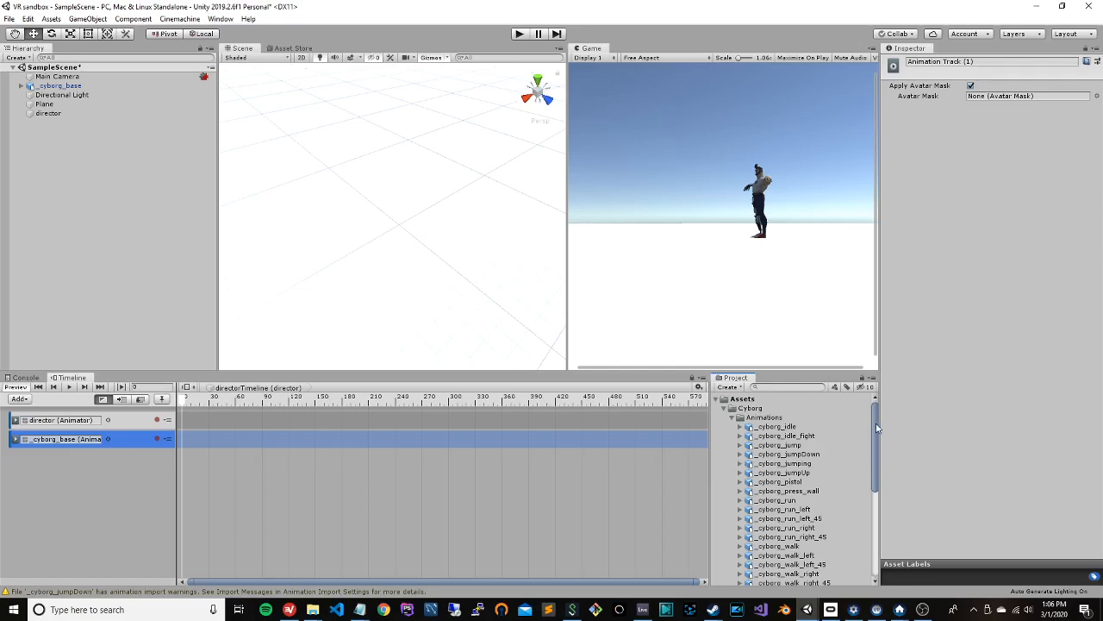
mouse_move(877, 429)
mouse_down()
mouse_move(877, 509)
mouse_move(889, 418)
mouse_up()
click(724, 409)
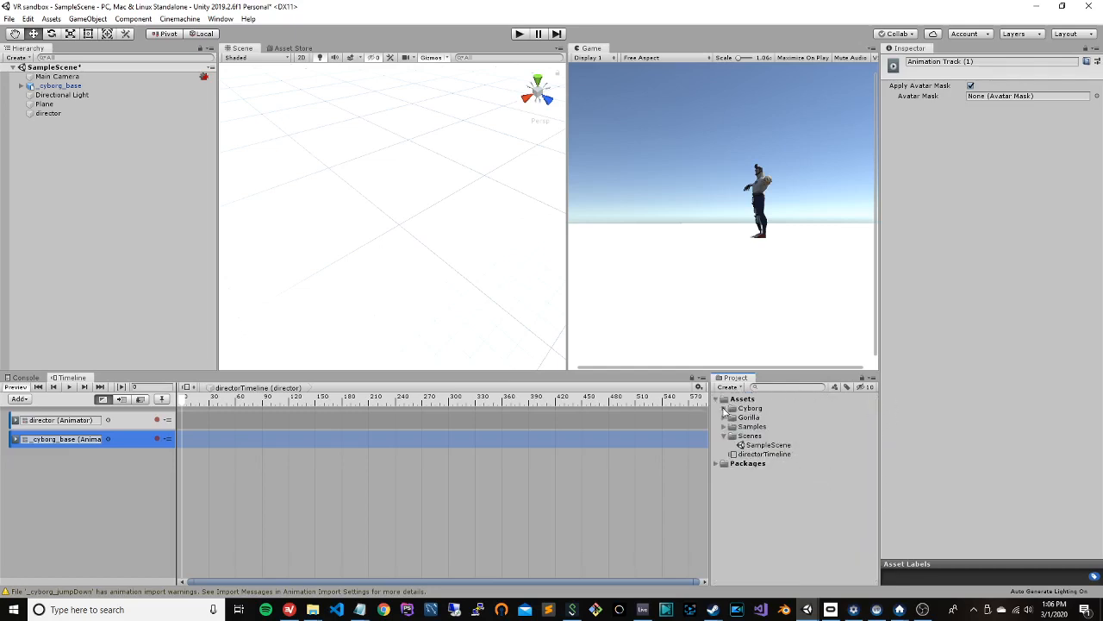
click(724, 408)
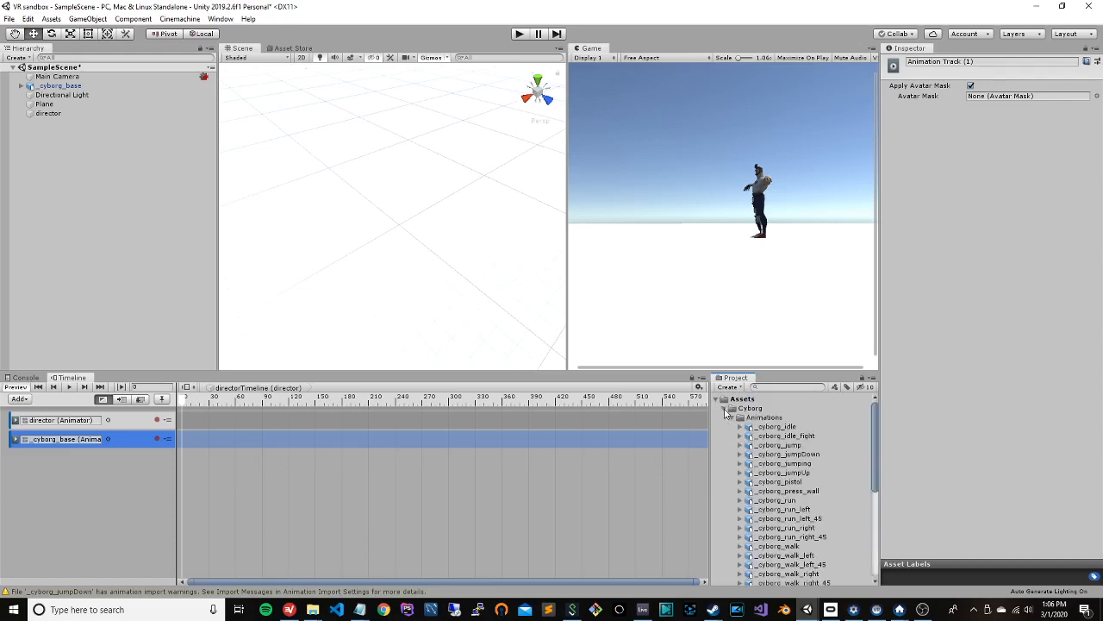
click(730, 418)
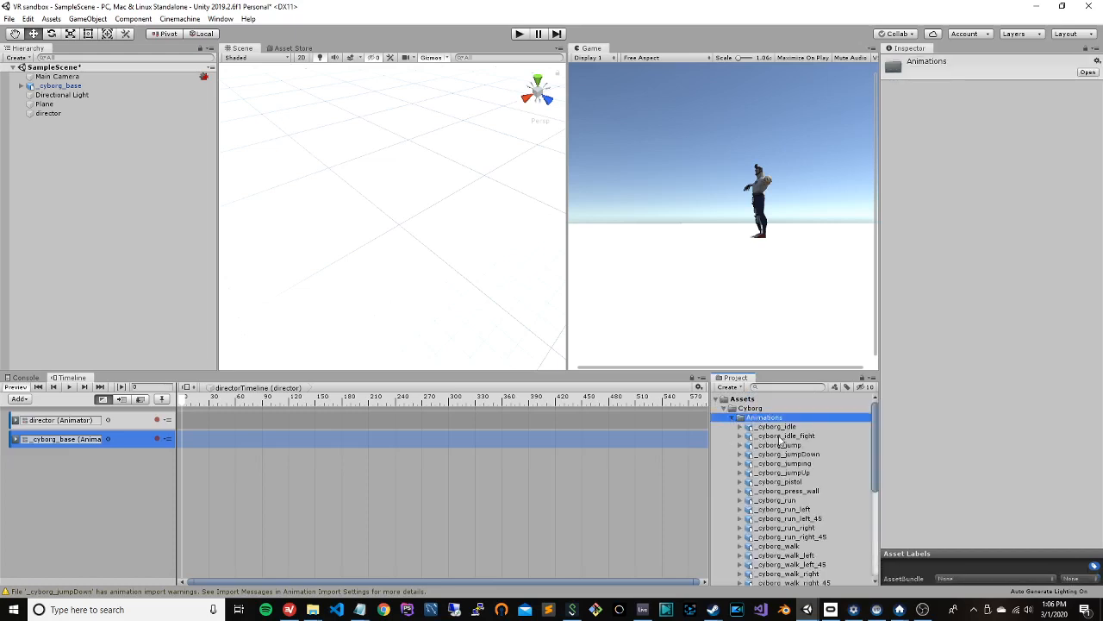
scroll(778, 436, down, 3)
scroll(779, 435, up, 3)
click(238, 431)
right_click(194, 442)
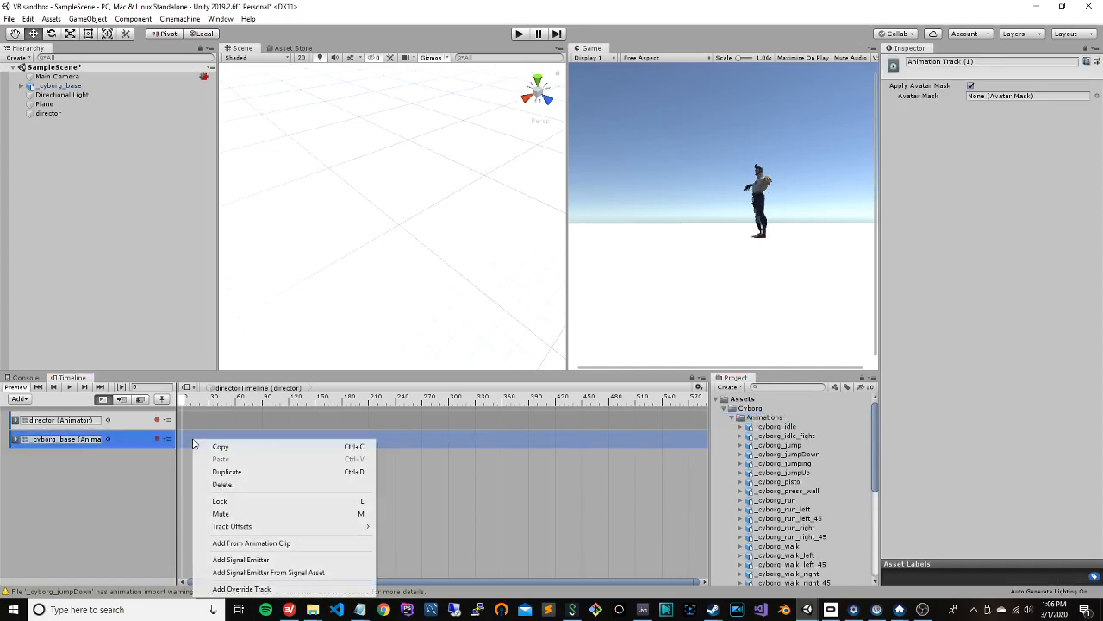
click(318, 544)
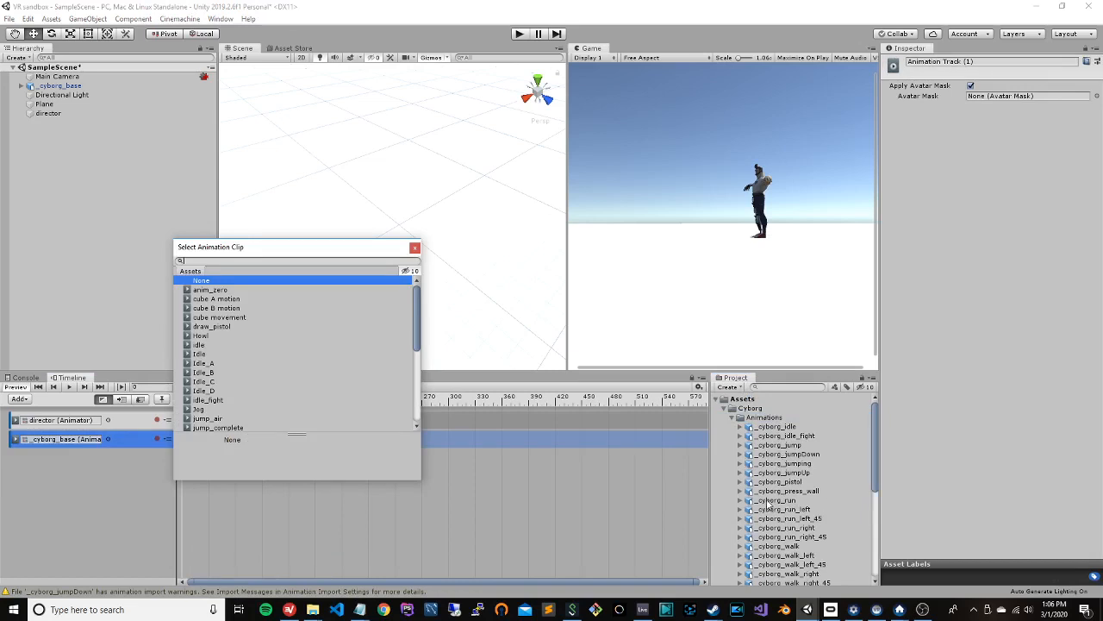
click(877, 442)
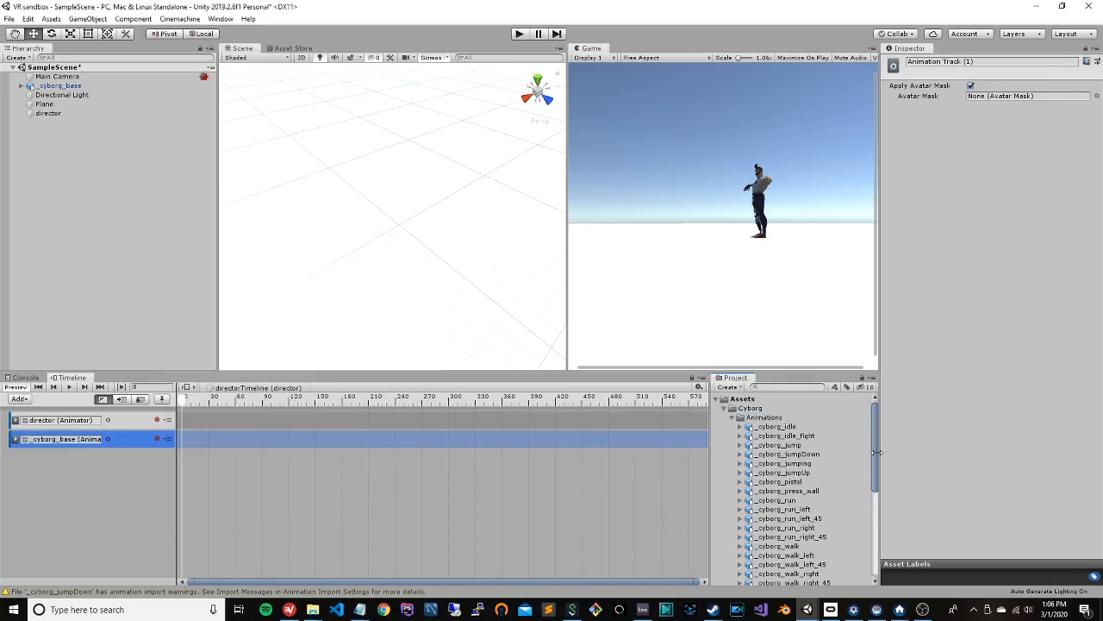
drag(877, 445, 876, 472)
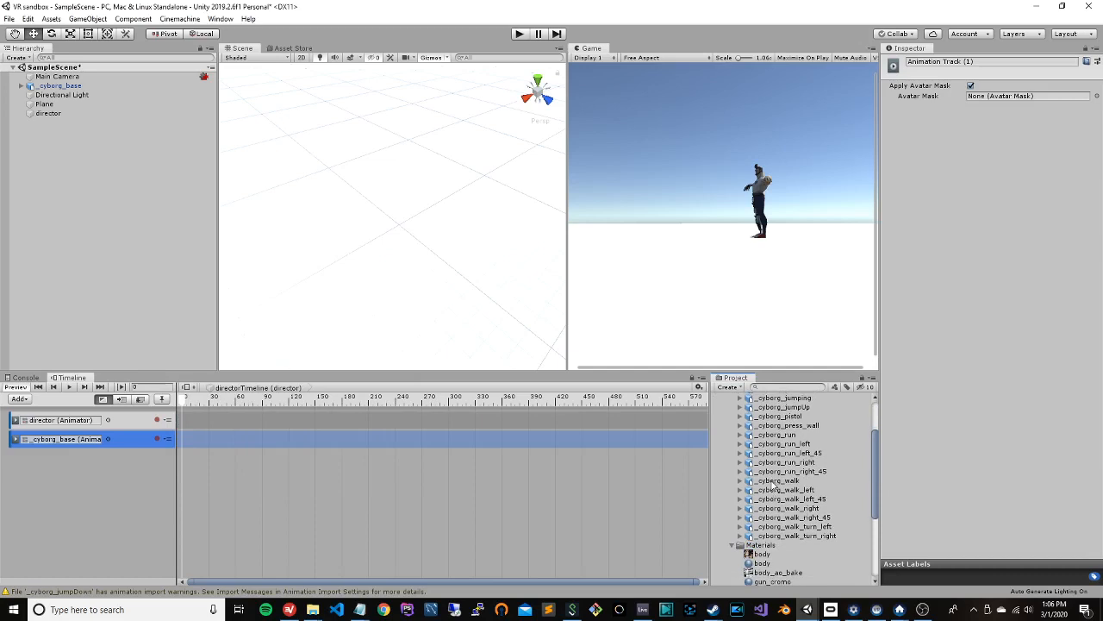
Step: Search the animation clips available for the _cyborg_base track for "cyborg"
right_click(193, 439)
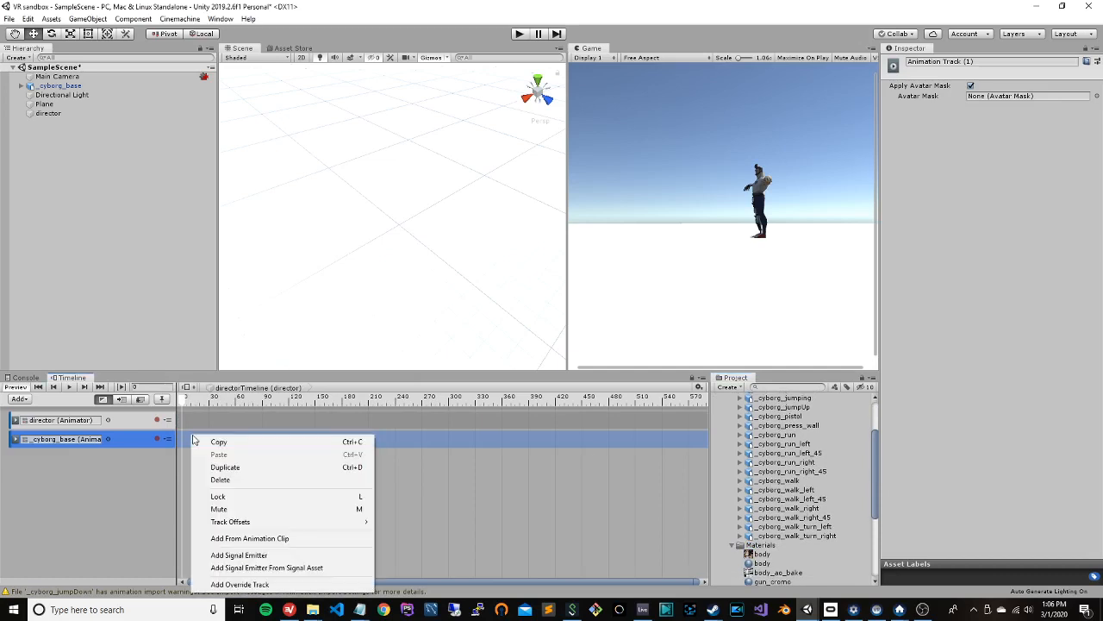
click(312, 537)
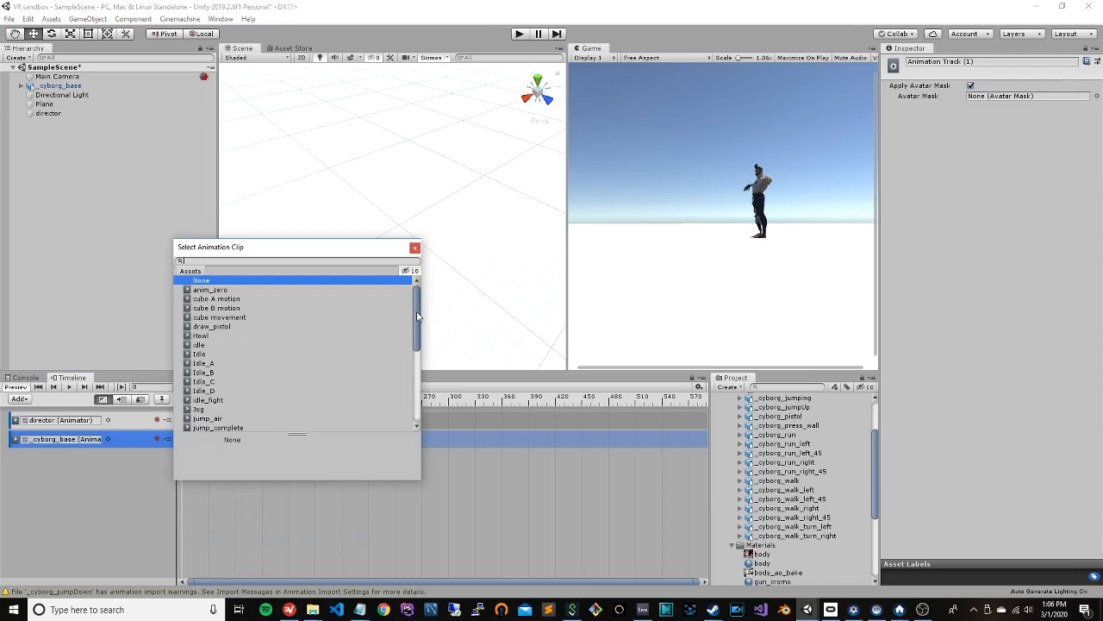
drag(418, 316, 417, 294)
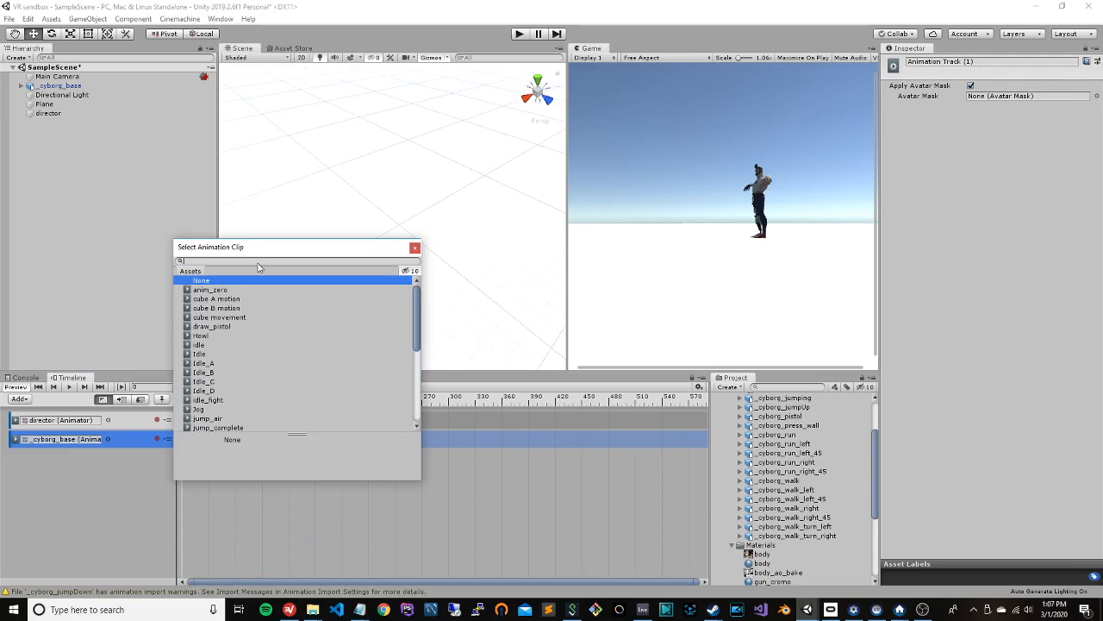
text(cyborg)
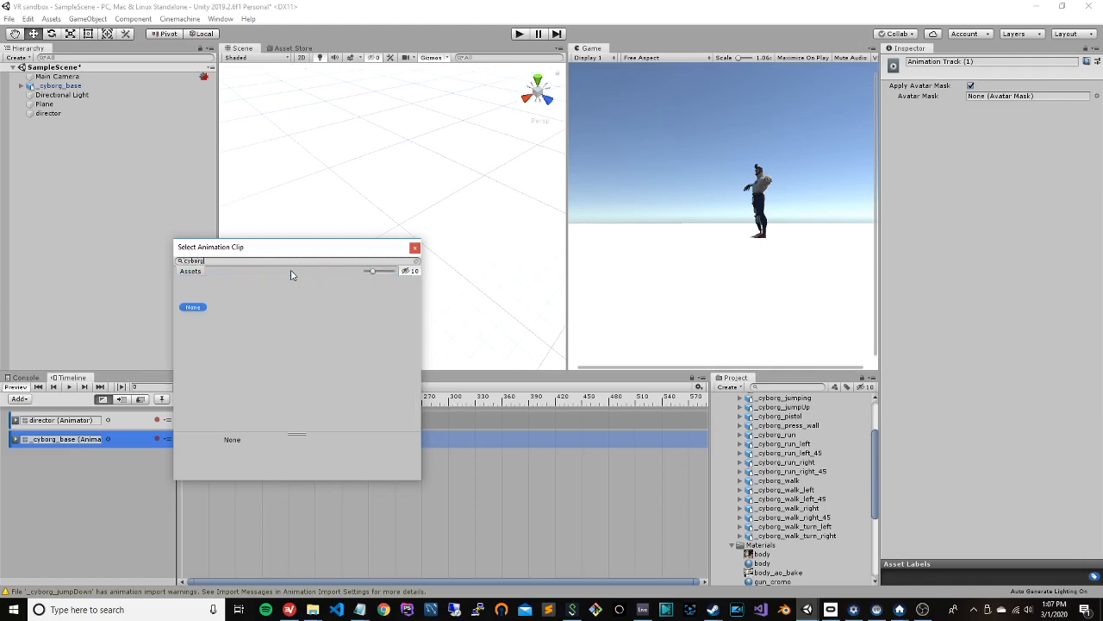
key(Escape)
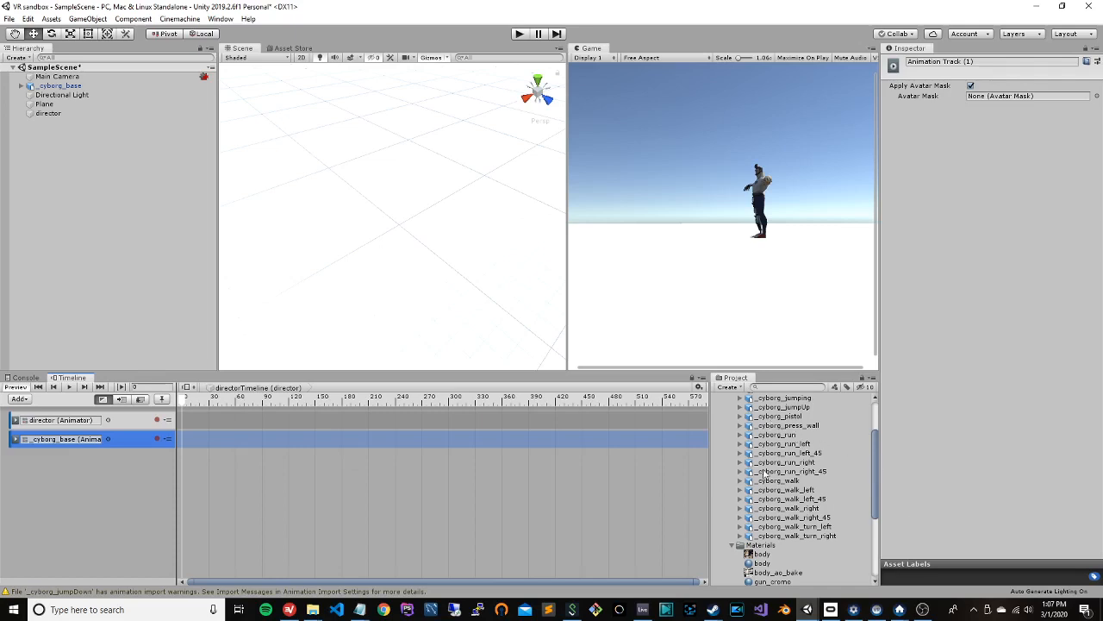
Step: Try to place the _cyborg_walk asset on the _cyborg_base animation track
drag(768, 483, 170, 439)
drag(165, 439, 222, 438)
scroll(832, 502, up, 3)
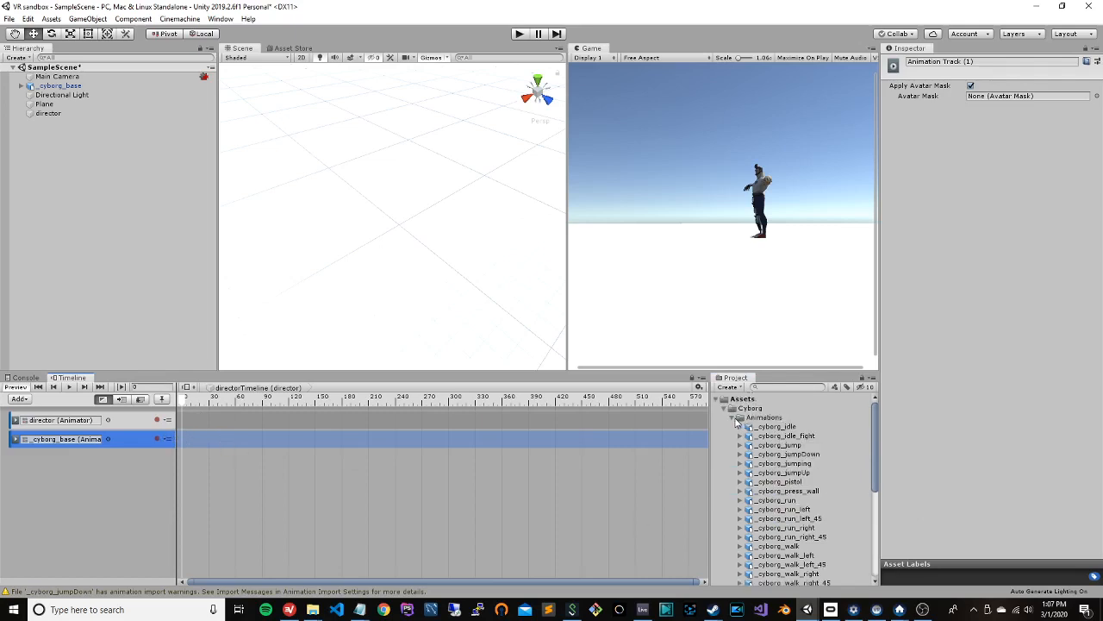
Step: Expand _cyborg_base in the scene hierarchy to inspect its child objects and reselect its animation track
click(21, 86)
right_click(50, 87)
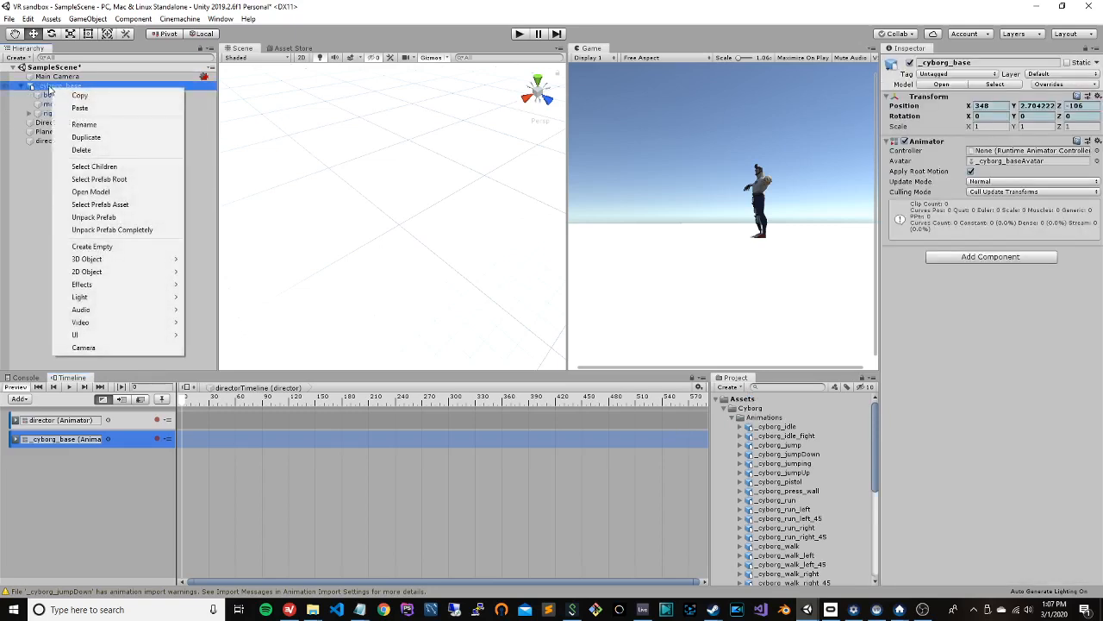
click(42, 215)
click(126, 443)
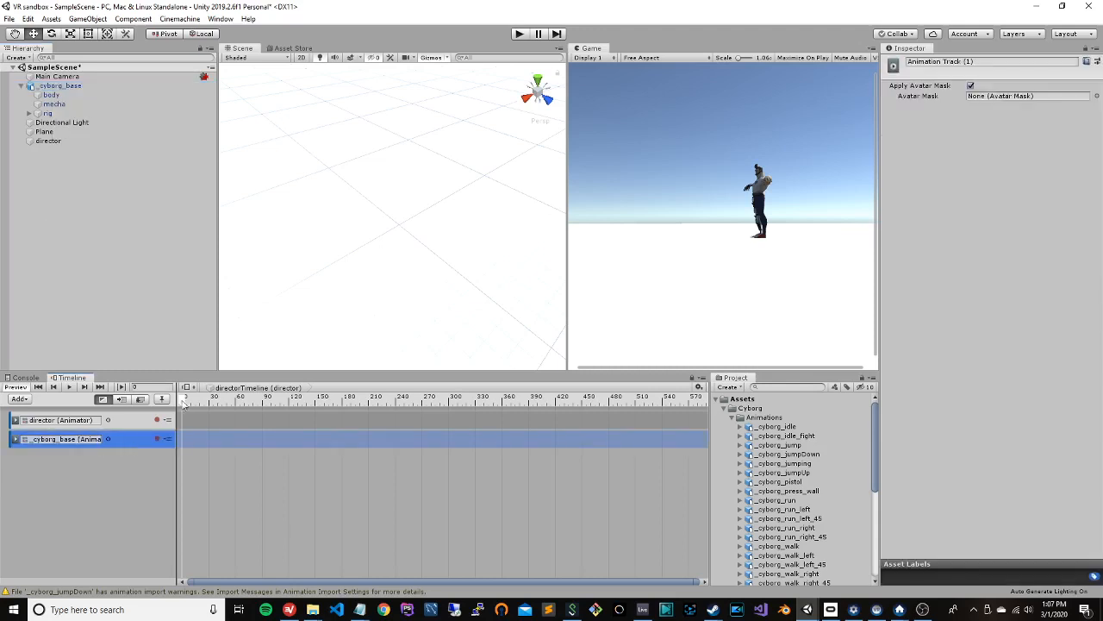
Step: Examine the animation clips available for the _cyborg_base track, comparing the source files of the walk, Recorded and run clips
right_click(190, 441)
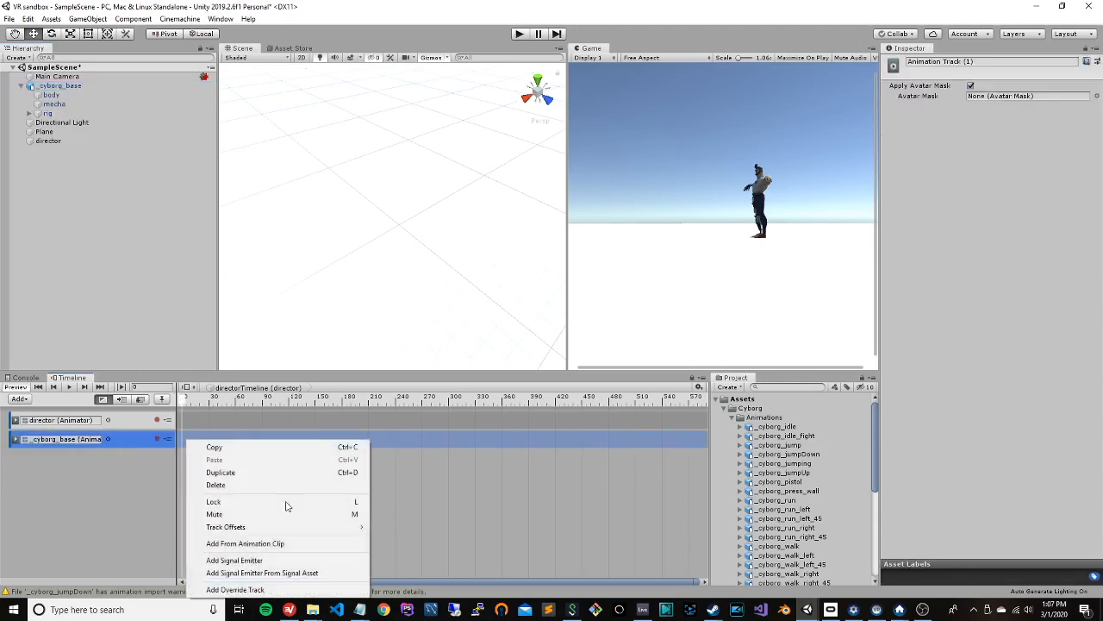
click(321, 544)
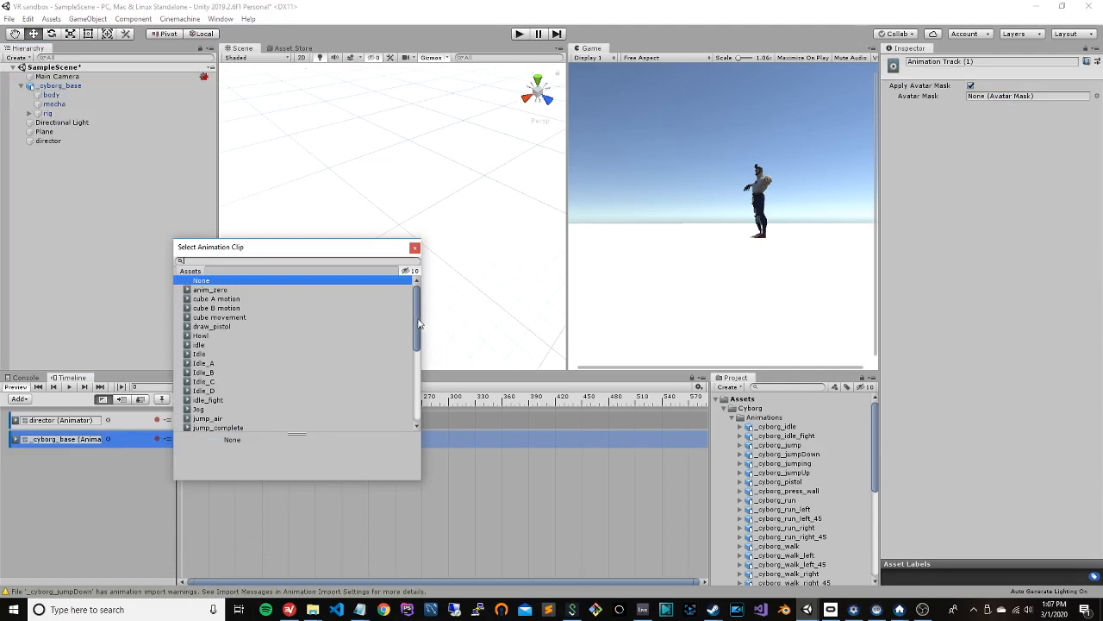
drag(417, 316, 414, 404)
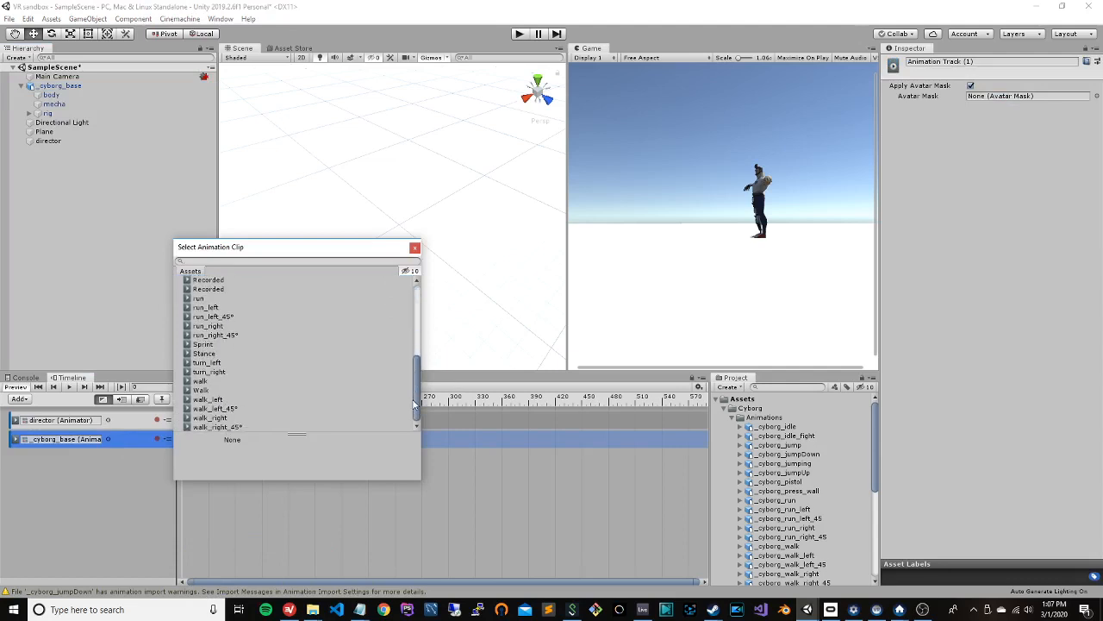
click(267, 381)
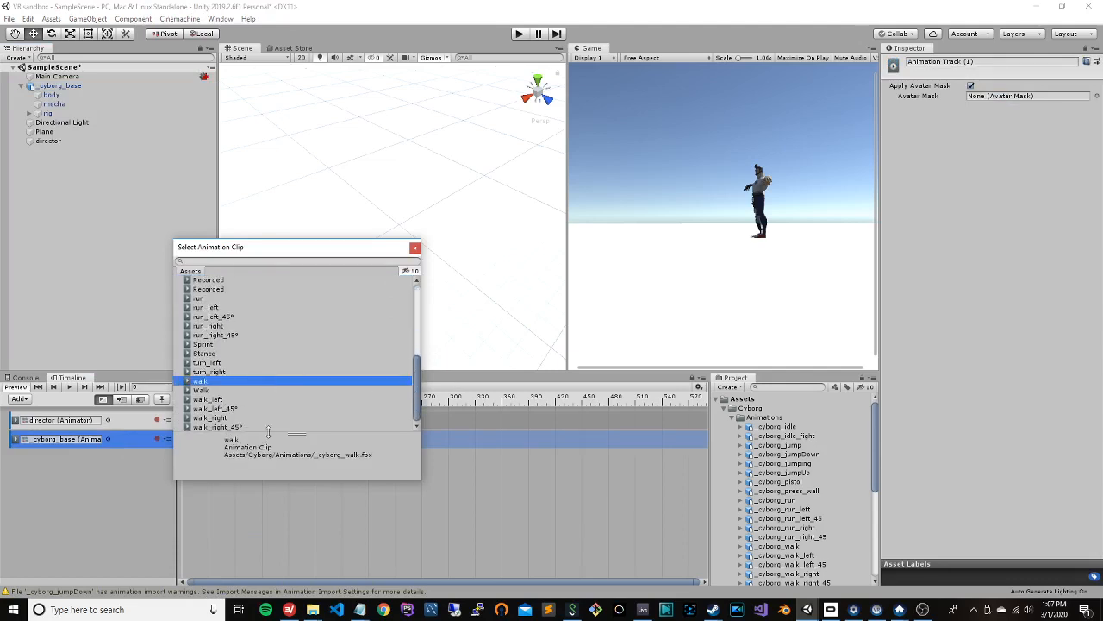
drag(413, 388, 425, 316)
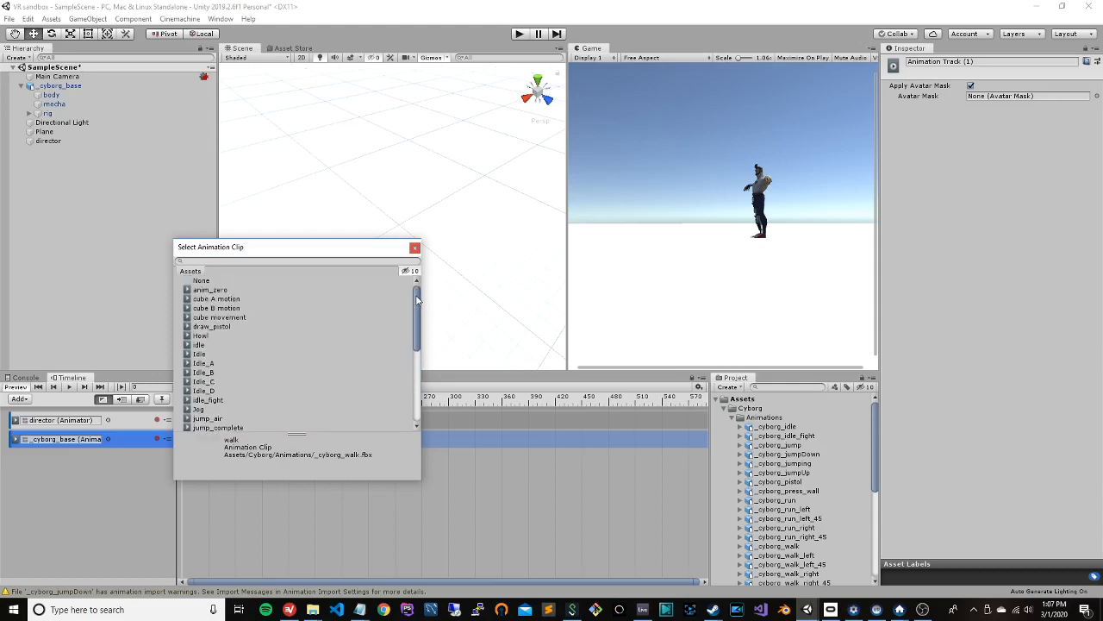
drag(418, 312, 413, 386)
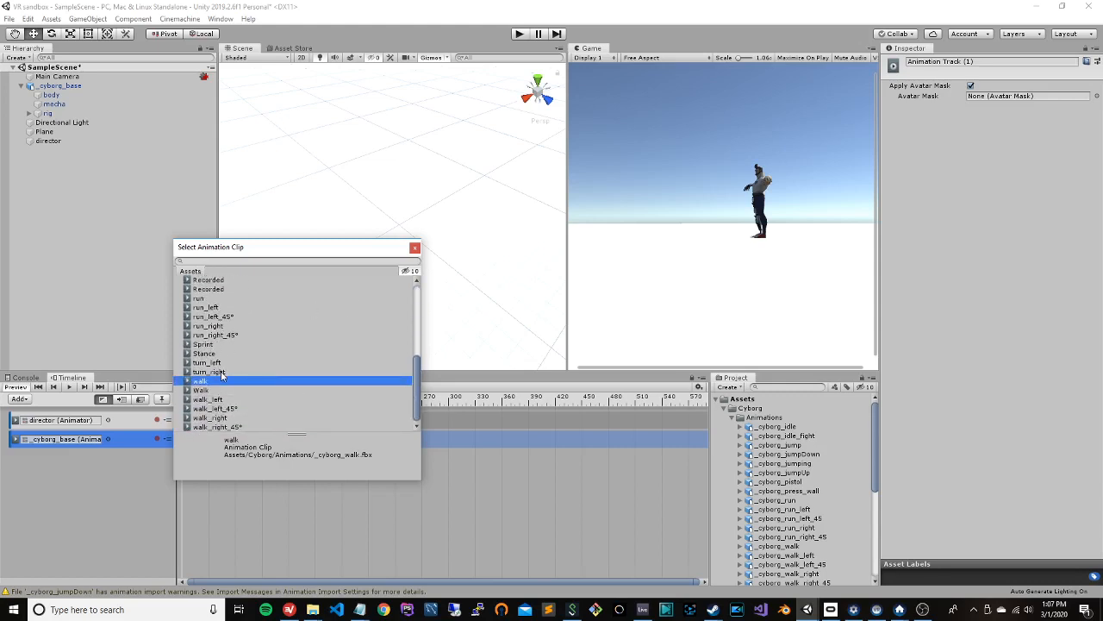
drag(221, 375, 280, 294)
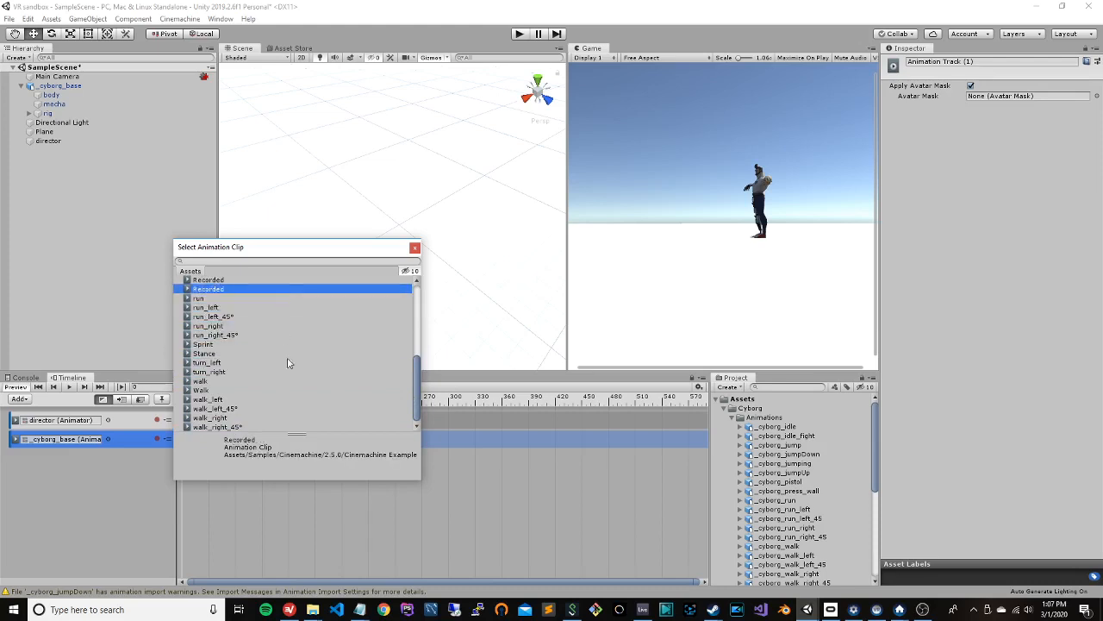
scroll(258, 312, up, 4)
scroll(241, 346, down, 3)
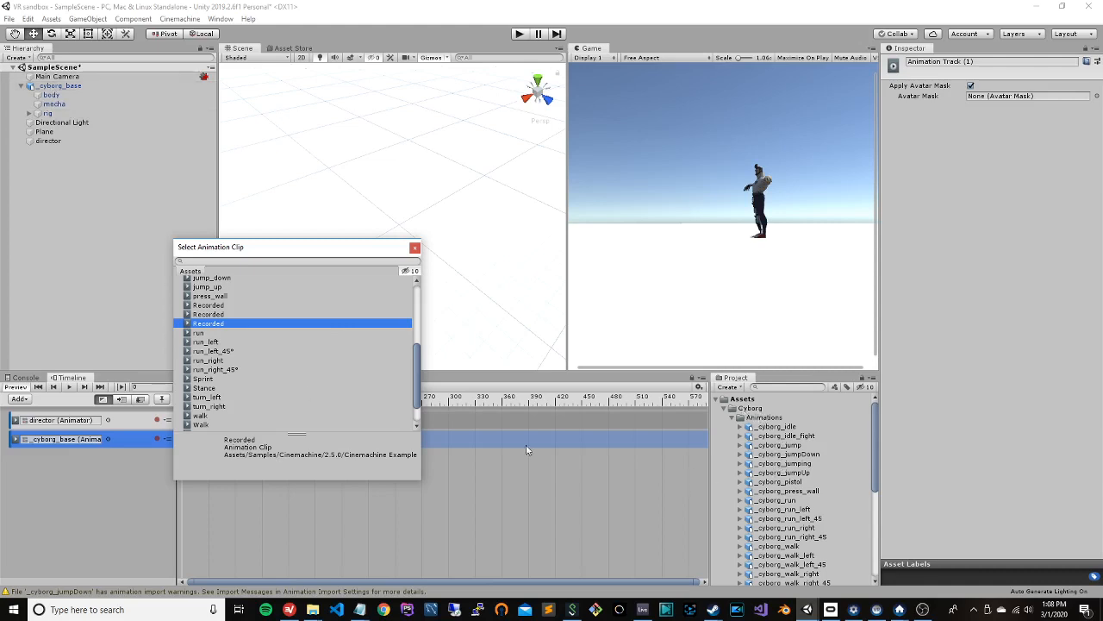
click(254, 333)
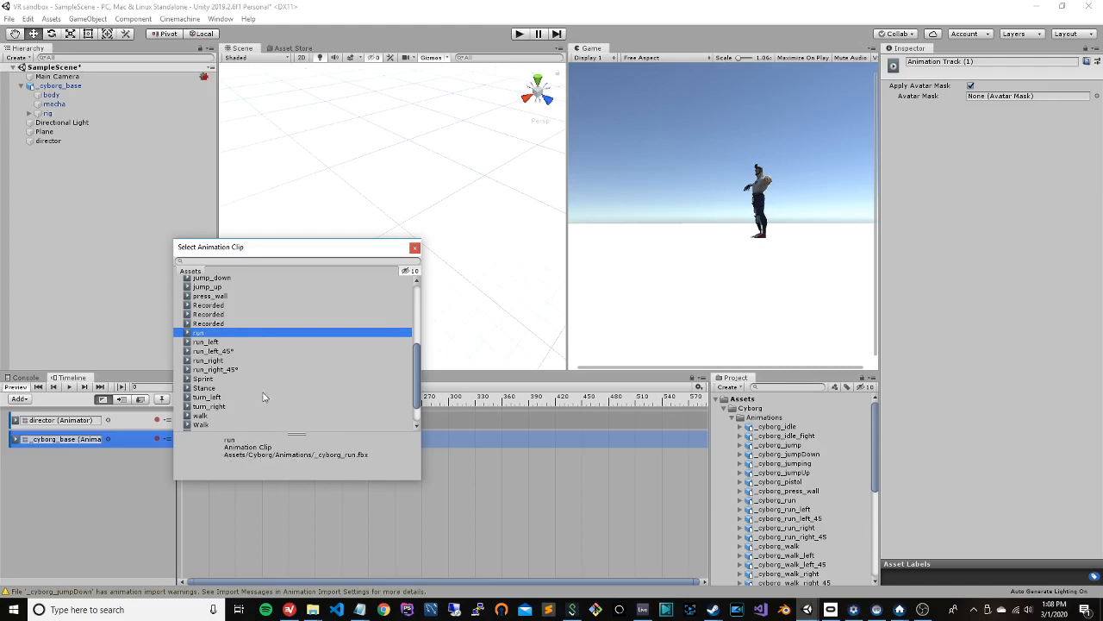
click(242, 351)
click(253, 335)
click(252, 343)
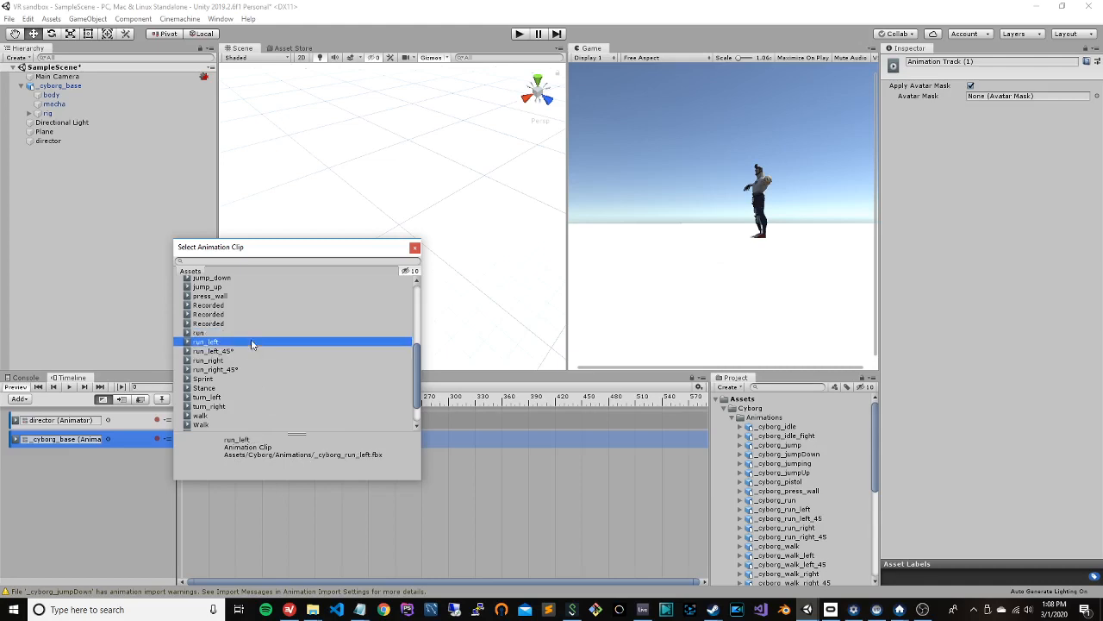
click(251, 333)
scroll(273, 370, down, 1)
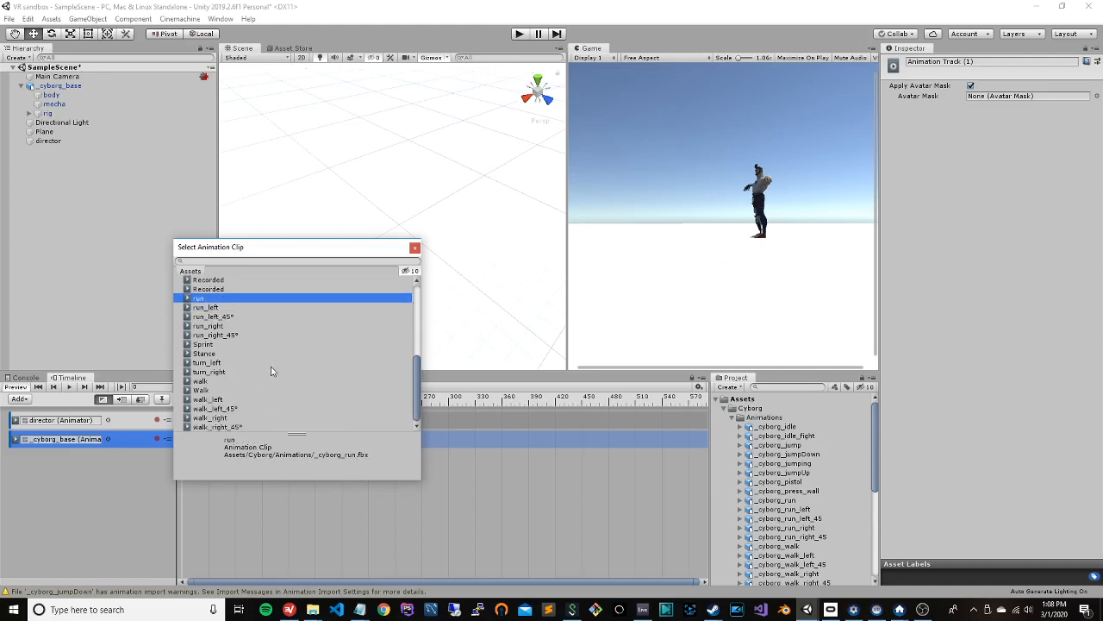
Step: Compare the two walk clips' source files and add the walk clip from _cyborg_walk.fbx to the _cyborg_base track
click(237, 382)
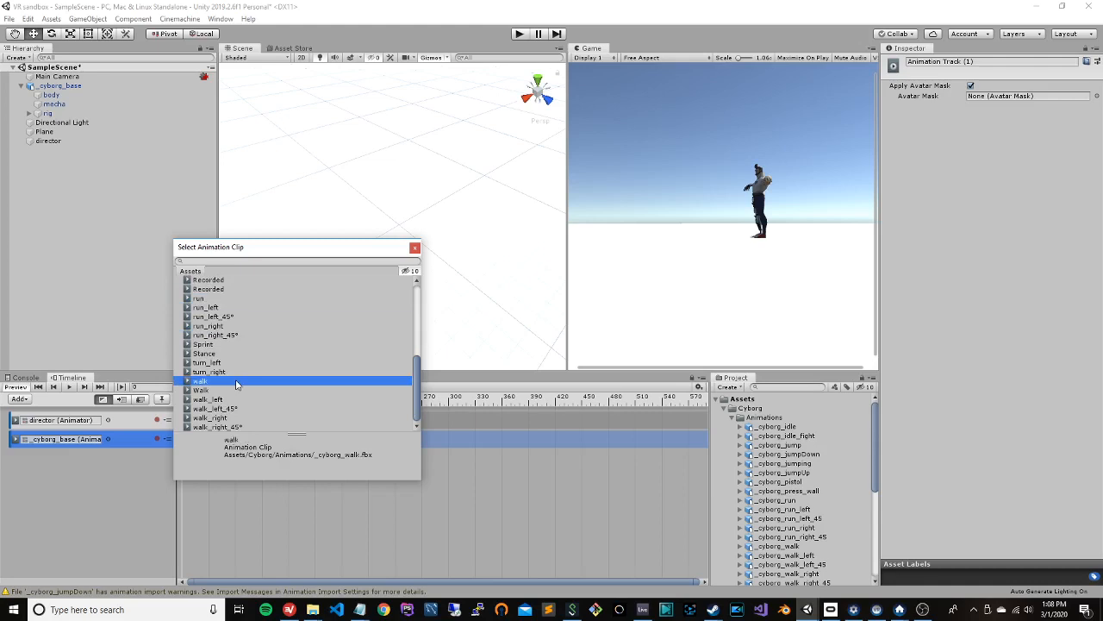
click(236, 390)
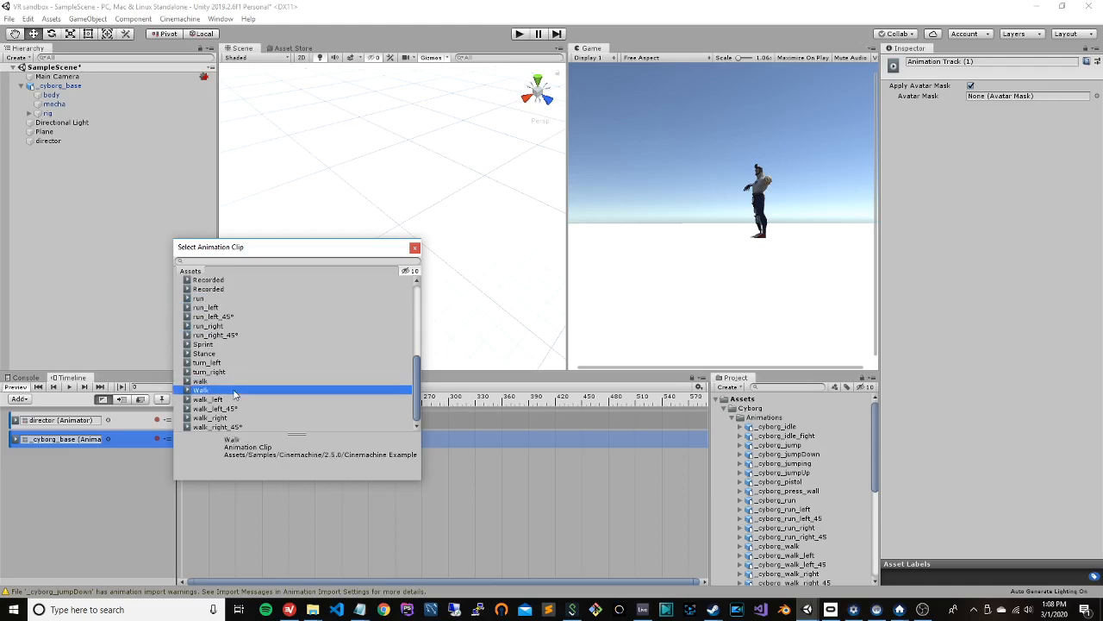
click(229, 382)
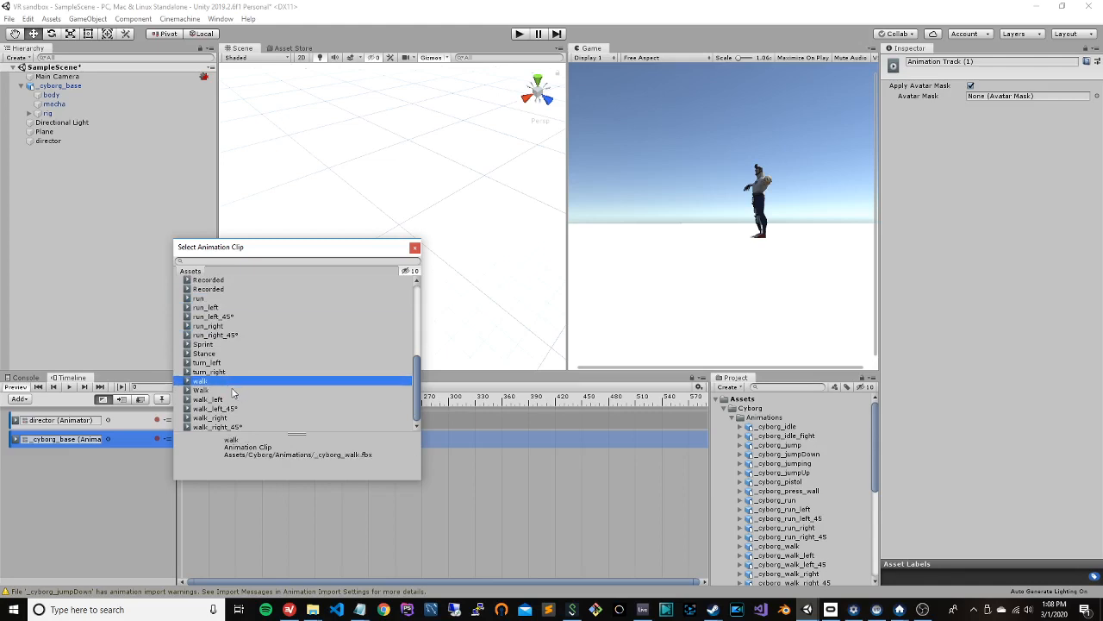
click(232, 390)
click(230, 383)
click(231, 390)
click(230, 382)
click(231, 390)
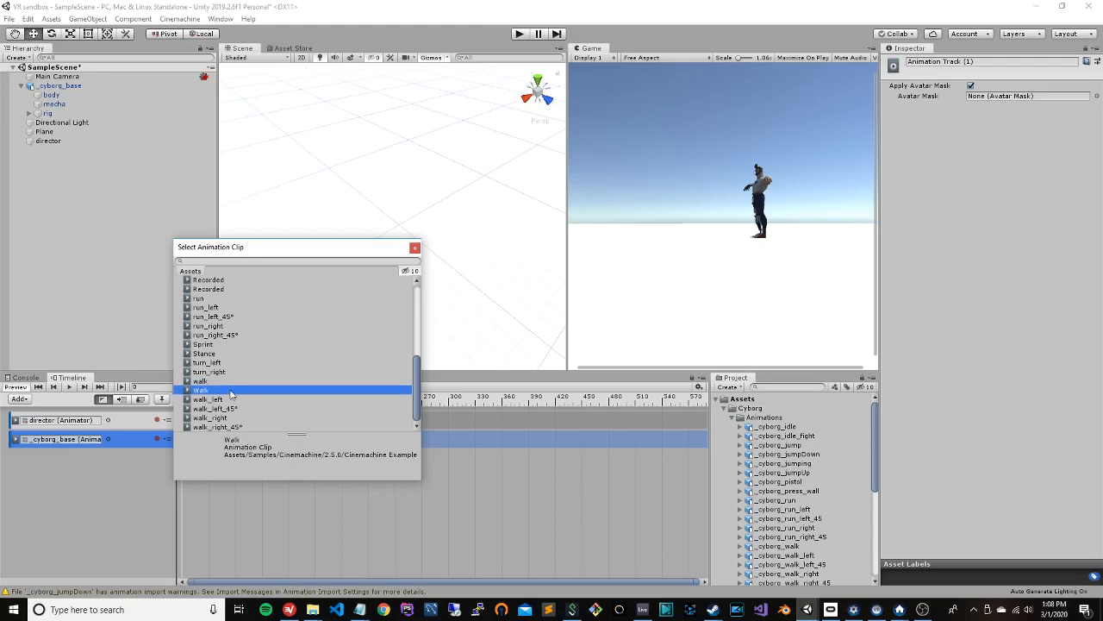
click(230, 384)
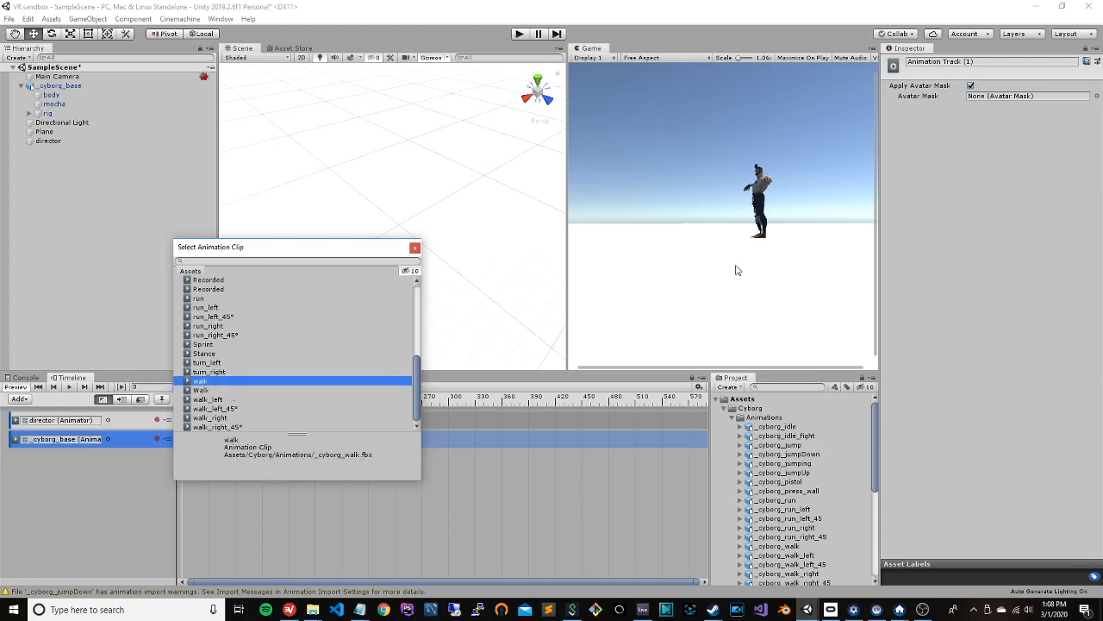
click(214, 391)
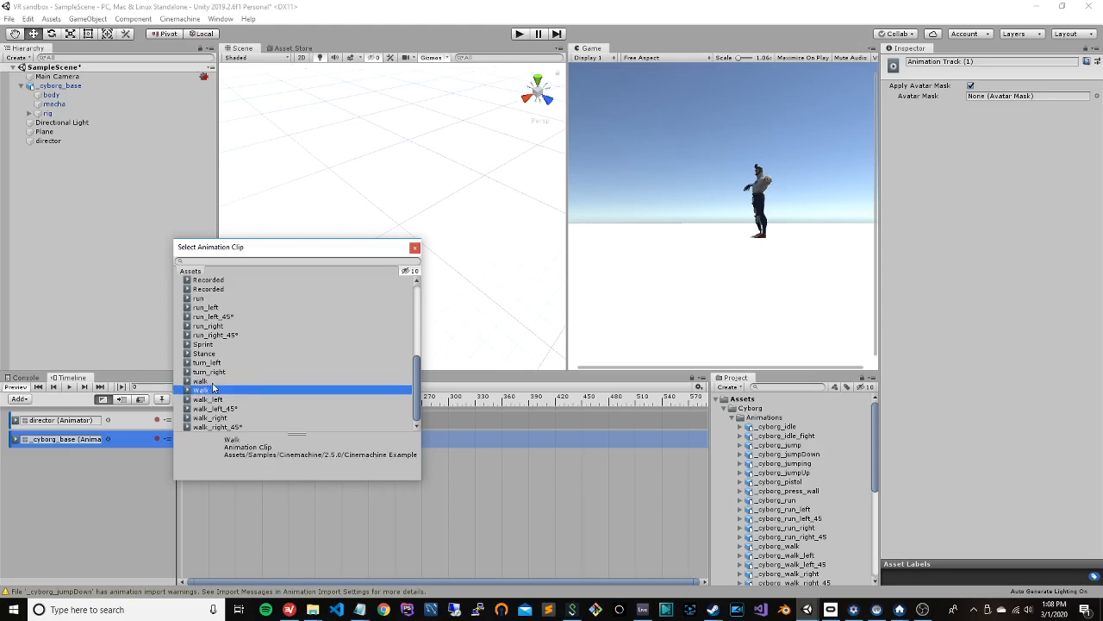
click(213, 382)
double_click(216, 382)
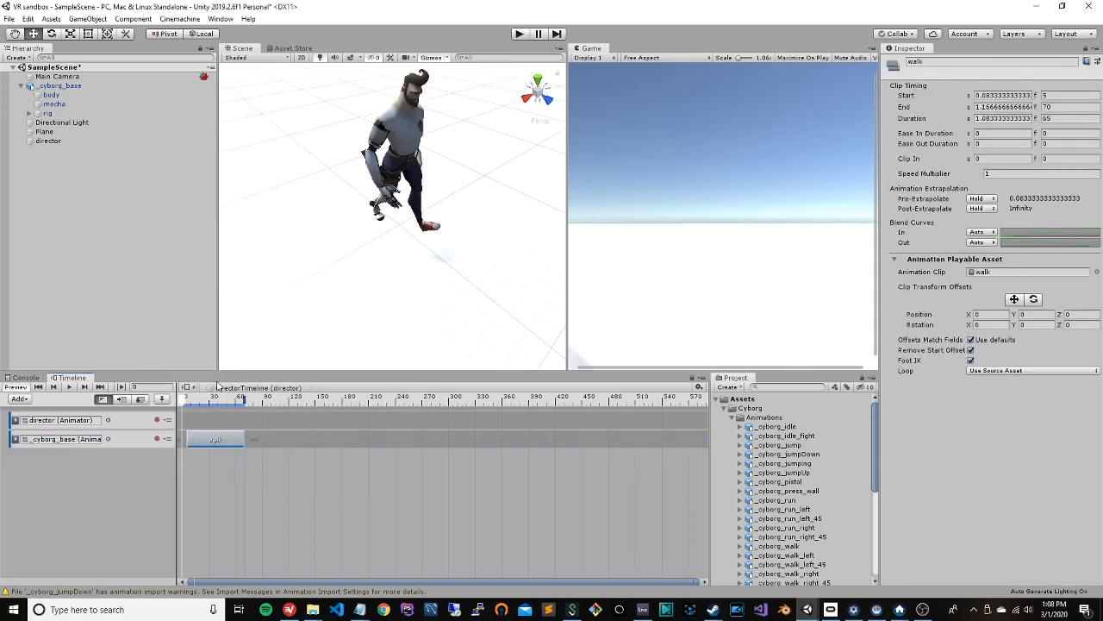
Step: Set the director timeline's time display to seconds
mouse_move(182, 400)
mouse_down()
mouse_move(253, 402)
mouse_move(184, 405)
mouse_up()
click(699, 387)
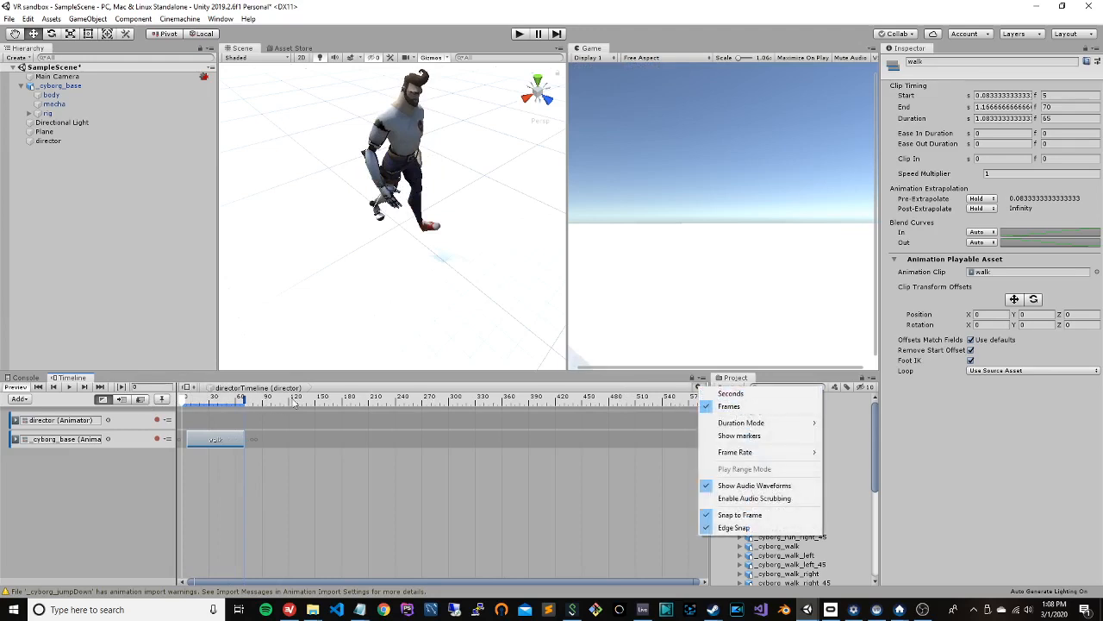
click(776, 394)
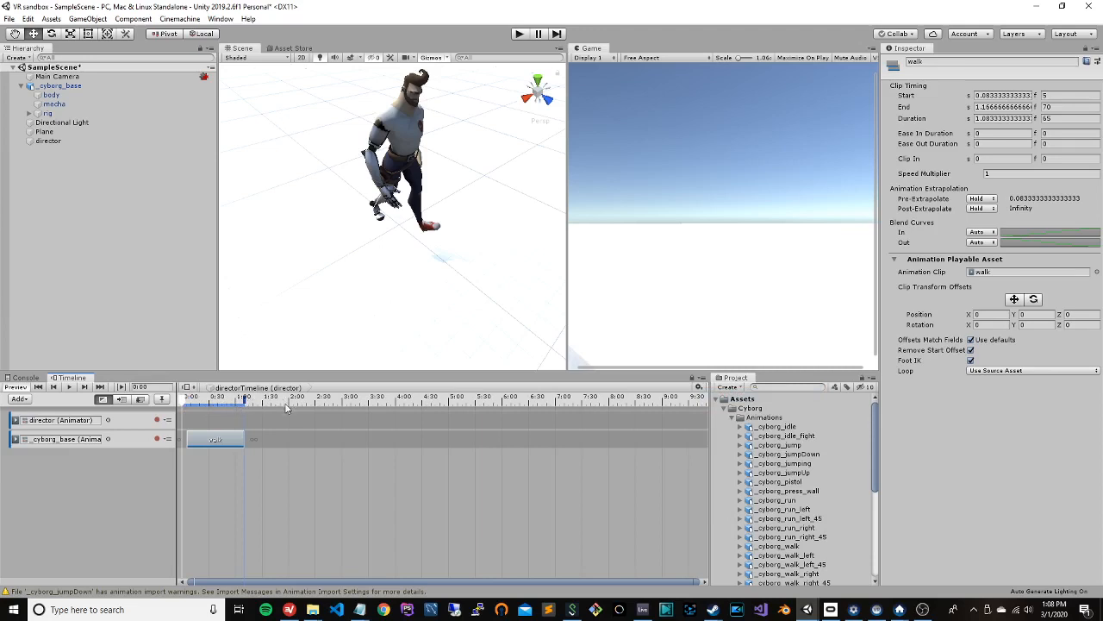
Step: Extend the walk clip on the _cyborg_base track to a duration of about 8.45 seconds
mouse_move(240, 440)
mouse_down()
mouse_move(700, 439)
mouse_move(633, 437)
mouse_up()
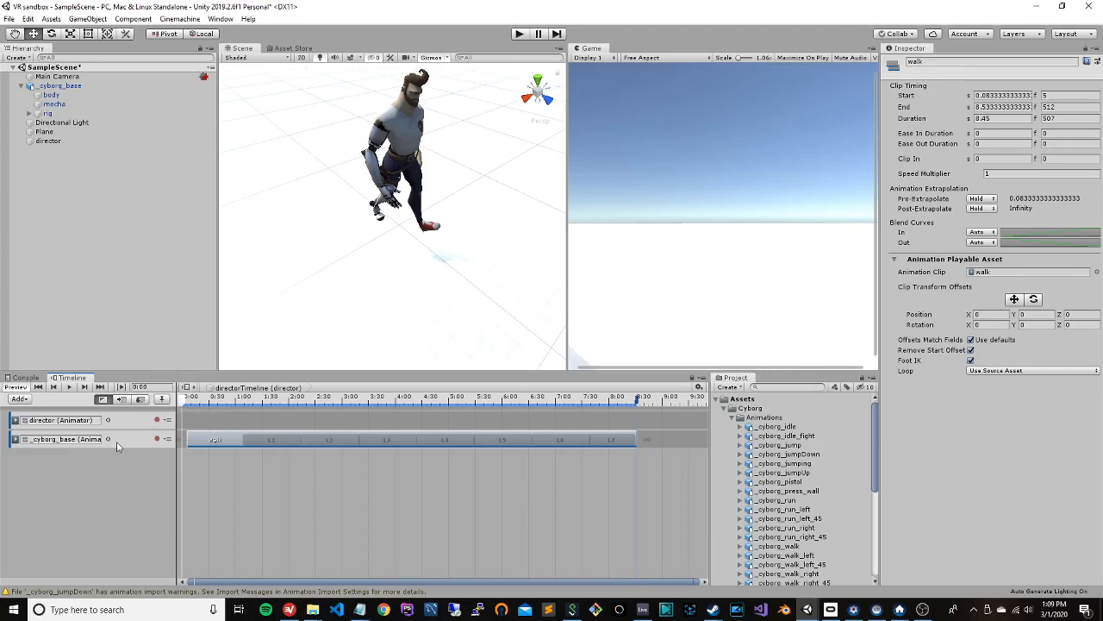
right_click(79, 471)
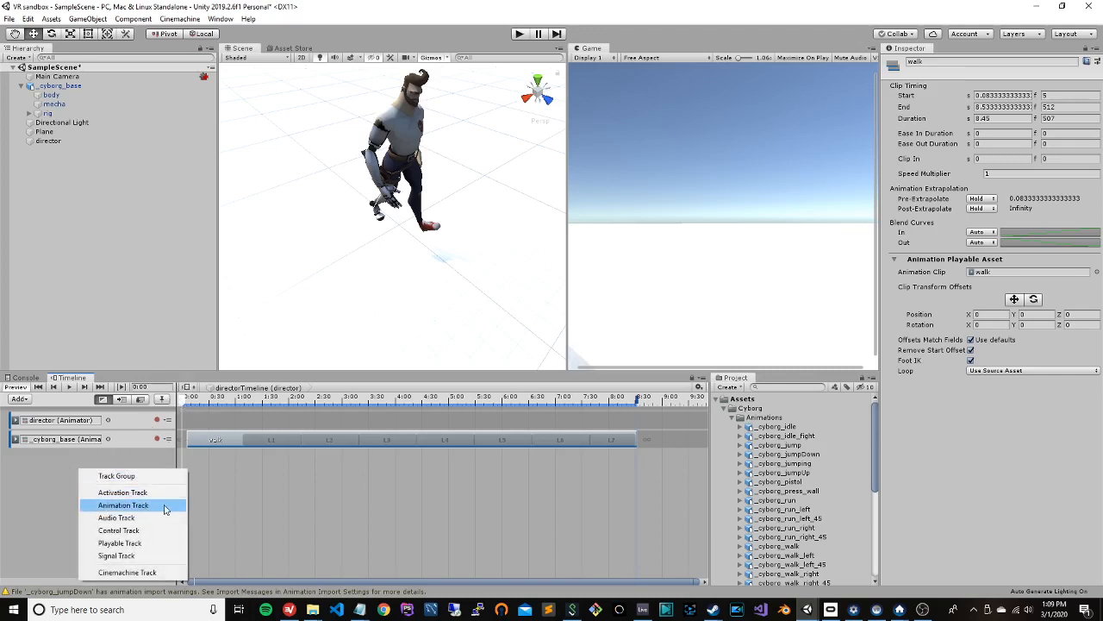
click(48, 467)
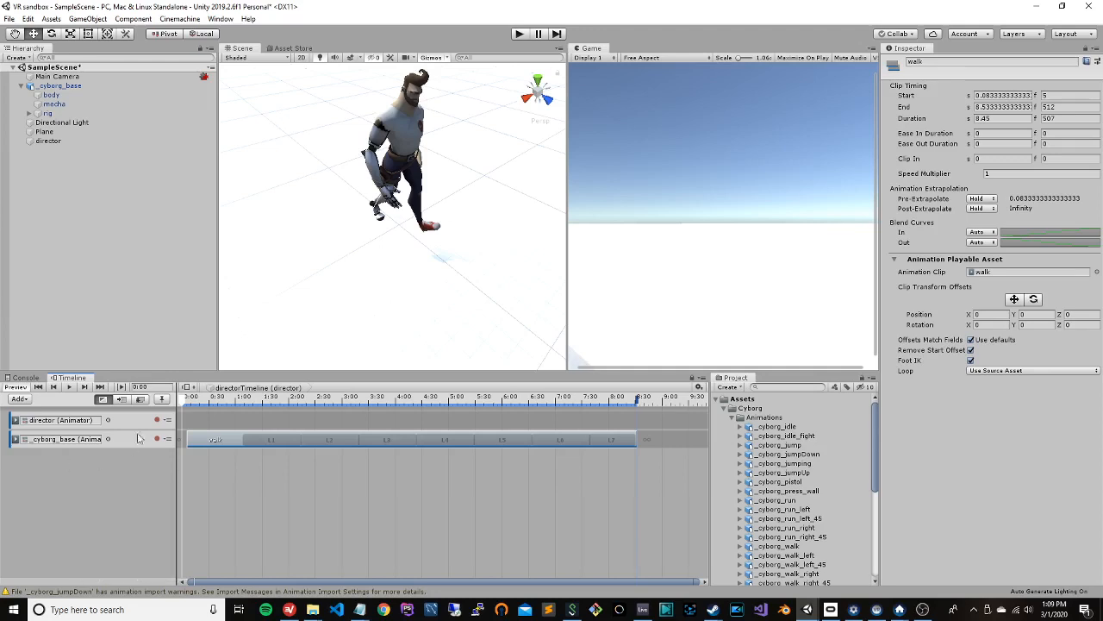
Step: Play the director timeline twice and watch the cyborg's looping walk in the scene
click(69, 388)
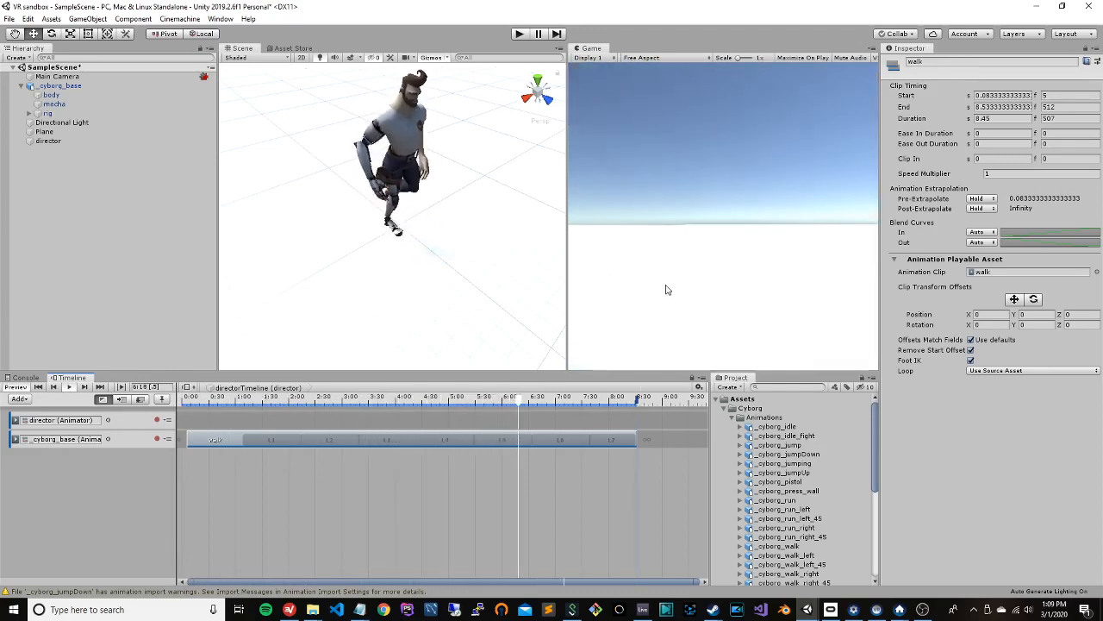
scroll(437, 279, down, 5)
scroll(441, 282, down, 1)
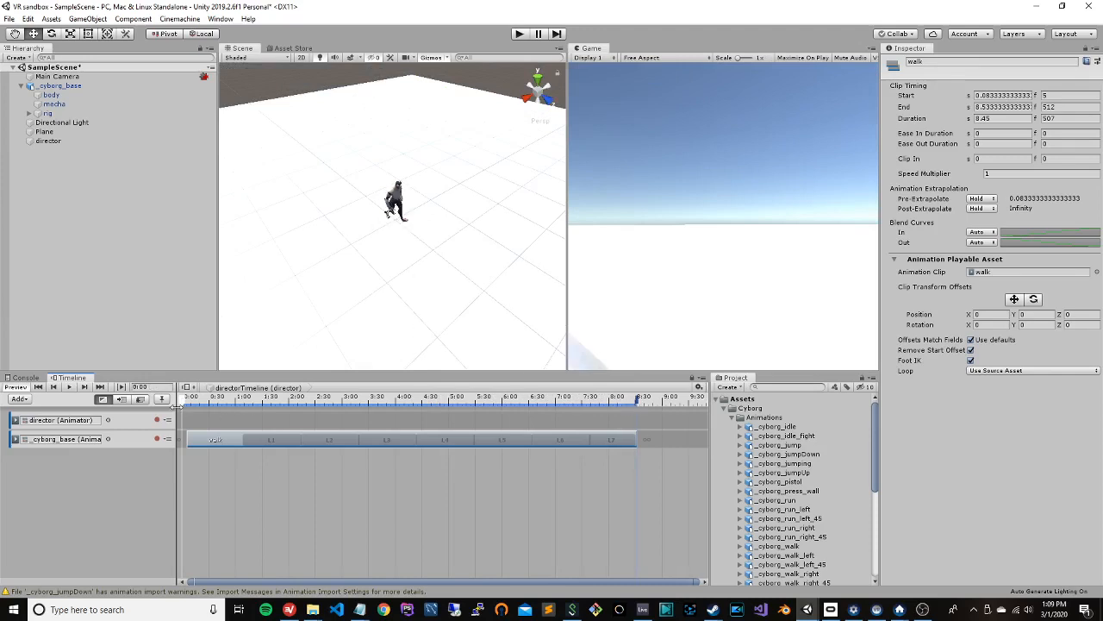
click(69, 387)
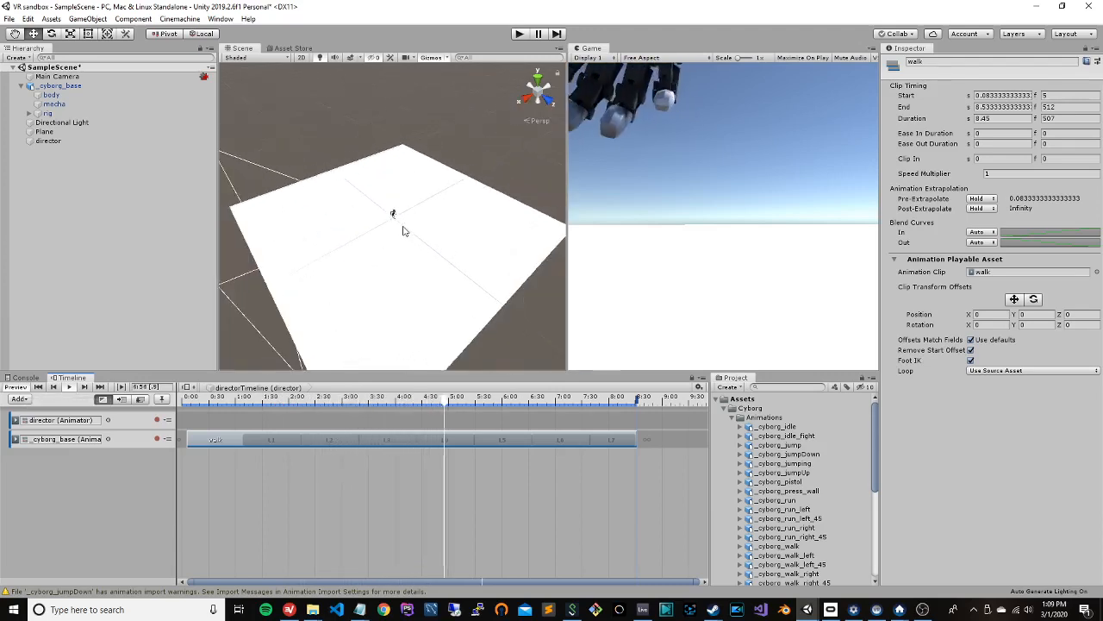
scroll(403, 231, up, 15)
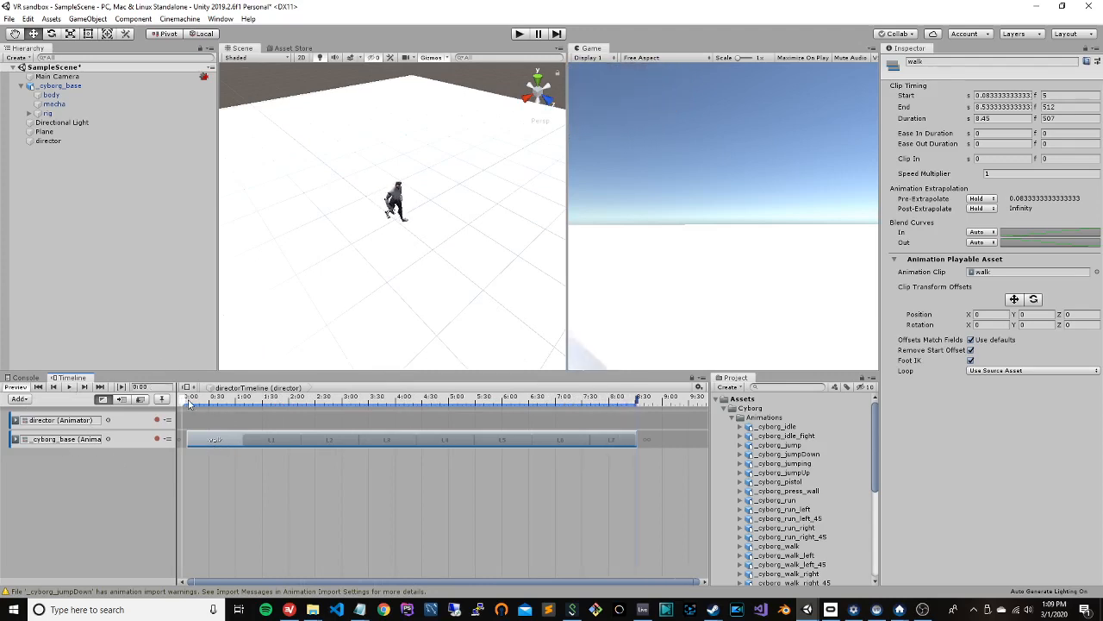
Step: Try to move _cyborg_base toward the far edge of the plane at the start of the timeline
mouse_move(183, 402)
mouse_down()
mouse_move(314, 403)
mouse_move(161, 409)
mouse_move(296, 402)
mouse_move(172, 403)
mouse_up()
click(395, 211)
drag(427, 246, 252, 124)
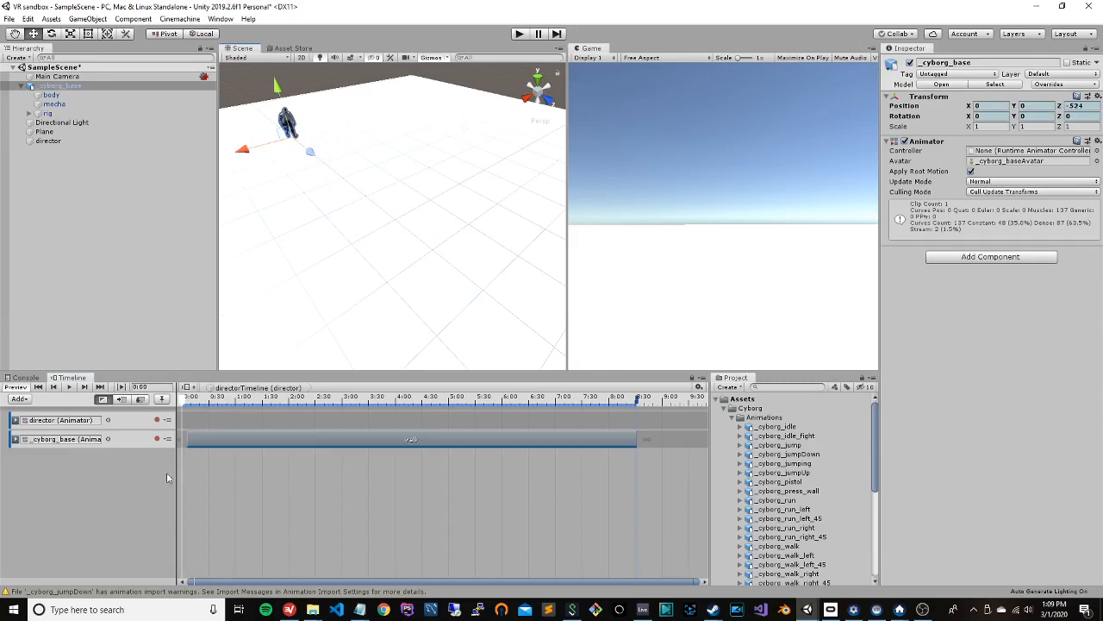
Step: Add another animation track to the director timeline and bind it to _cyborg_base
right_click(88, 468)
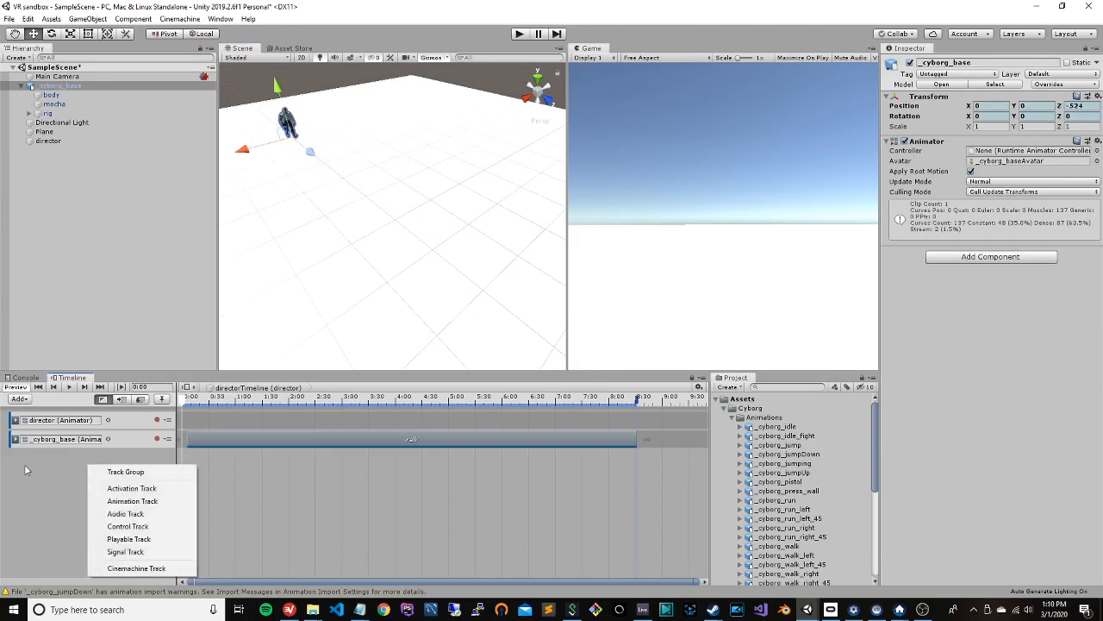
click(121, 503)
drag(49, 86, 270, 91)
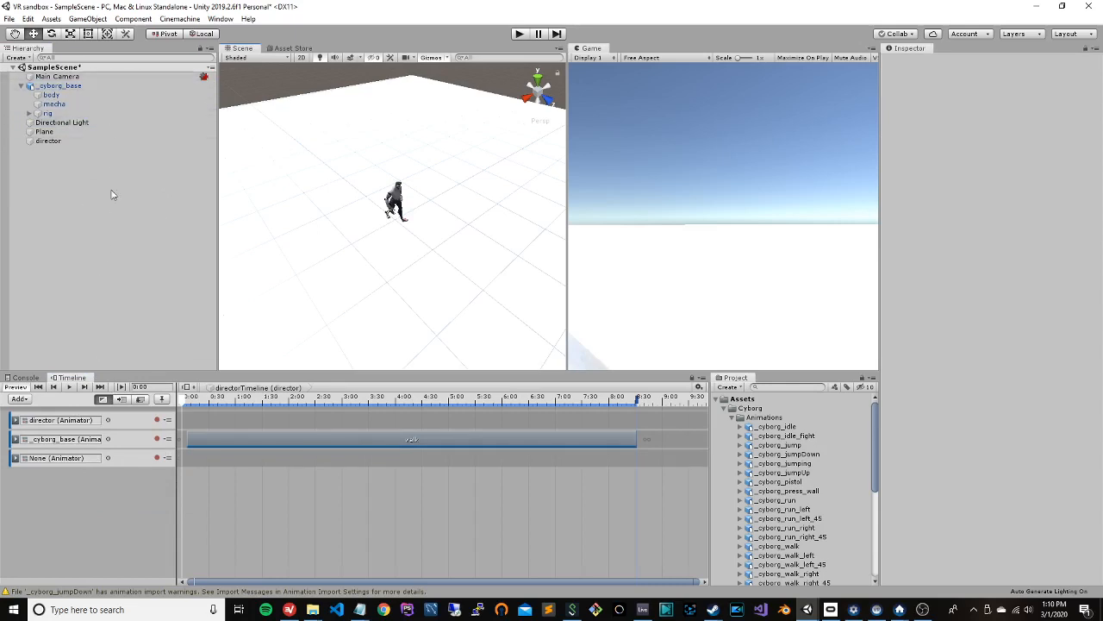
click(43, 442)
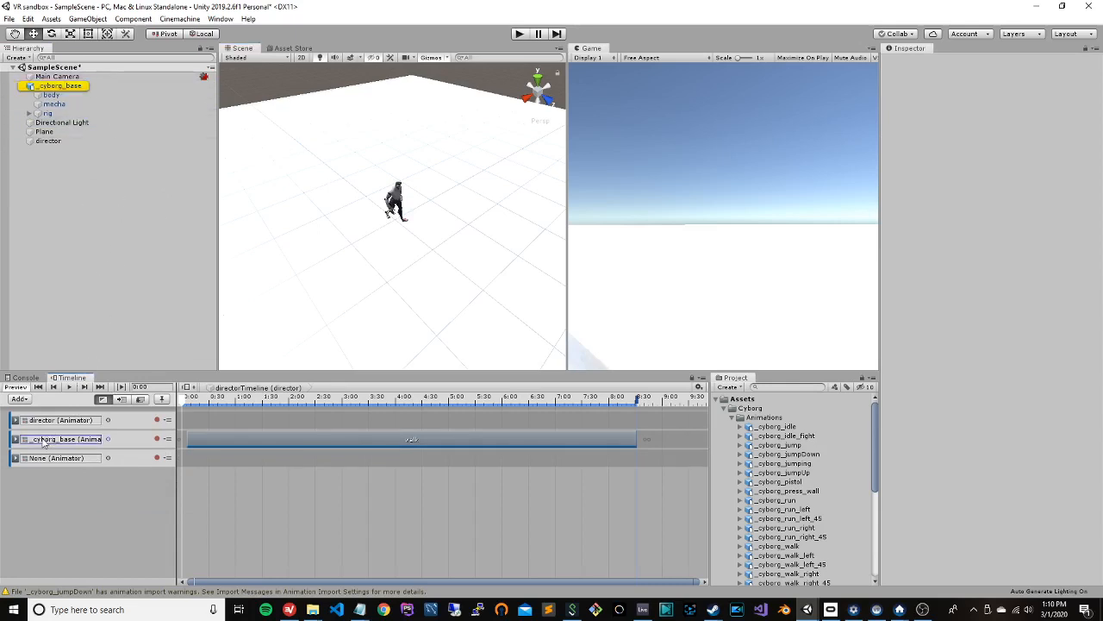
click(50, 86)
drag(48, 84, 37, 463)
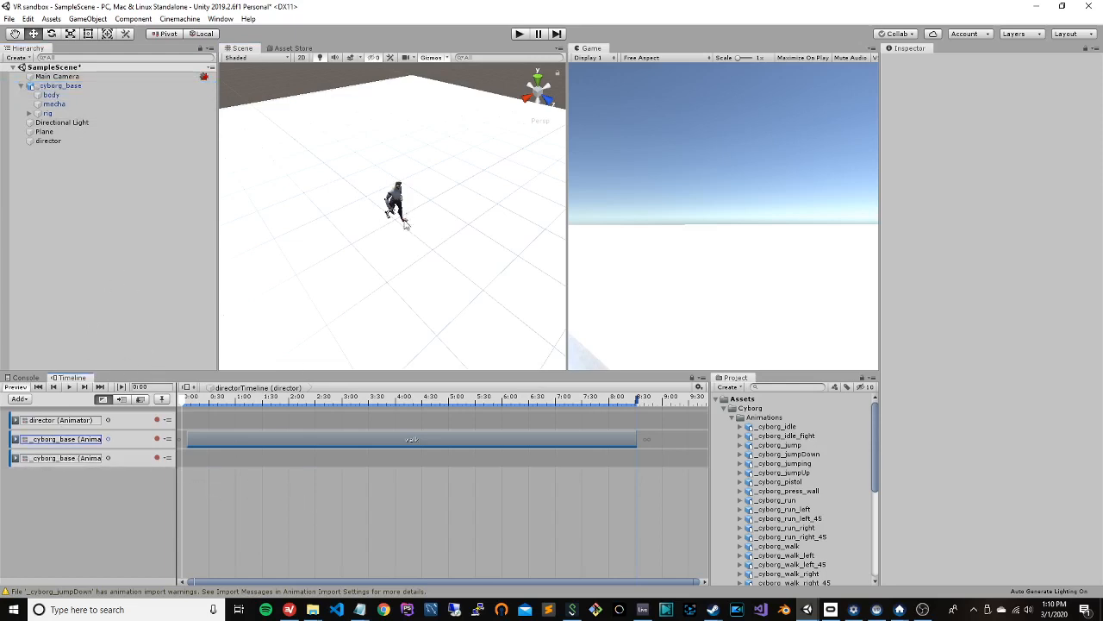
Step: Place the walk clip at the start of the first _cyborg_base track and play the director timeline
click(399, 212)
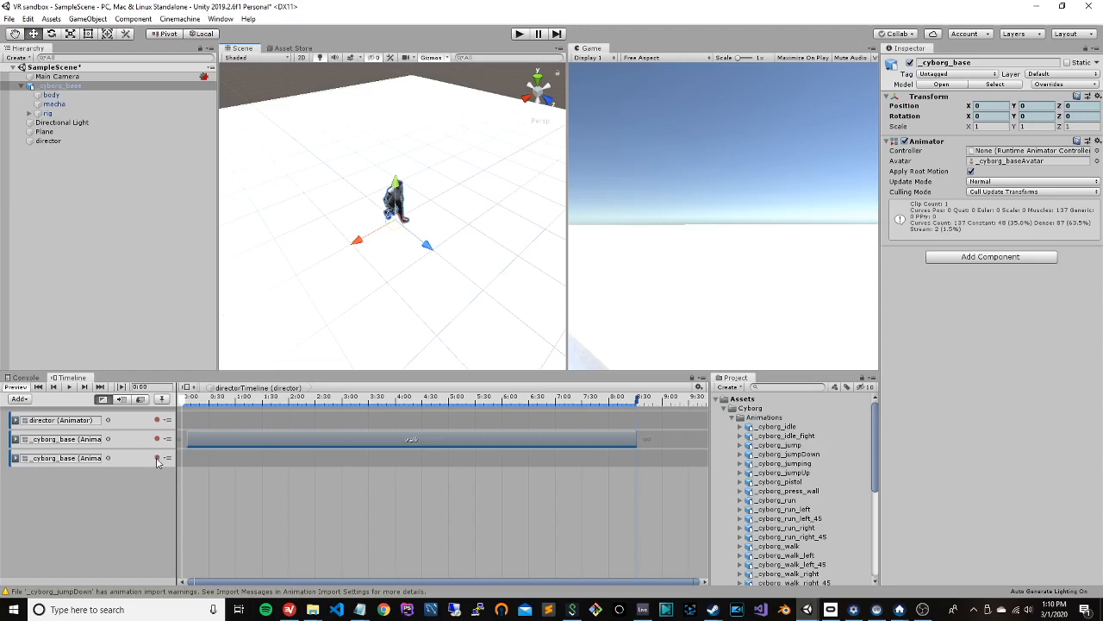
drag(308, 405, 176, 390)
click(233, 440)
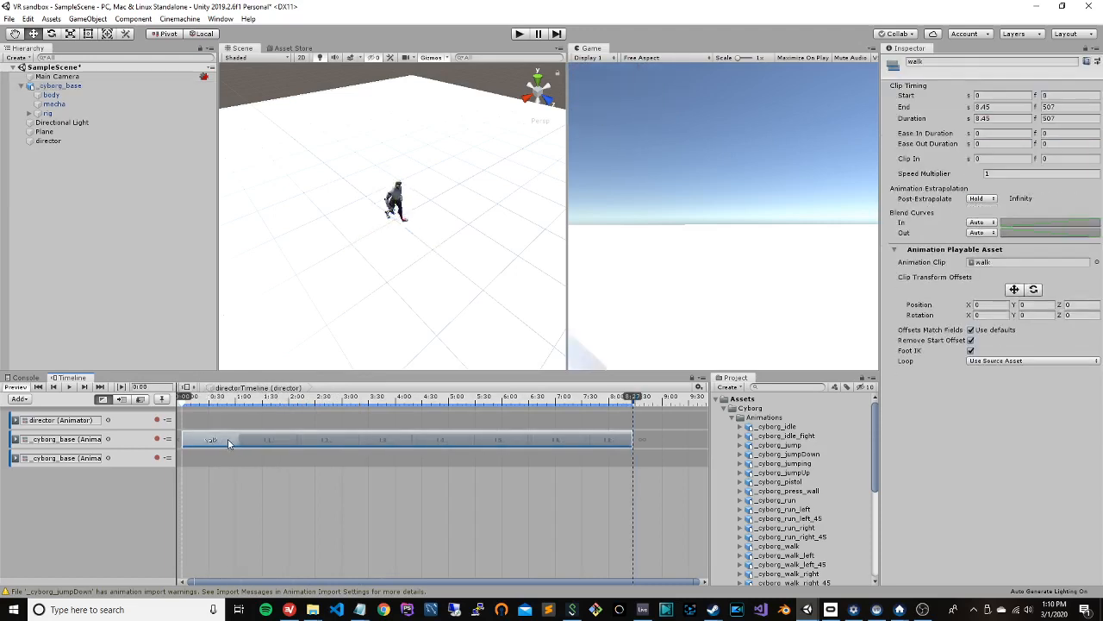
drag(203, 443, 242, 443)
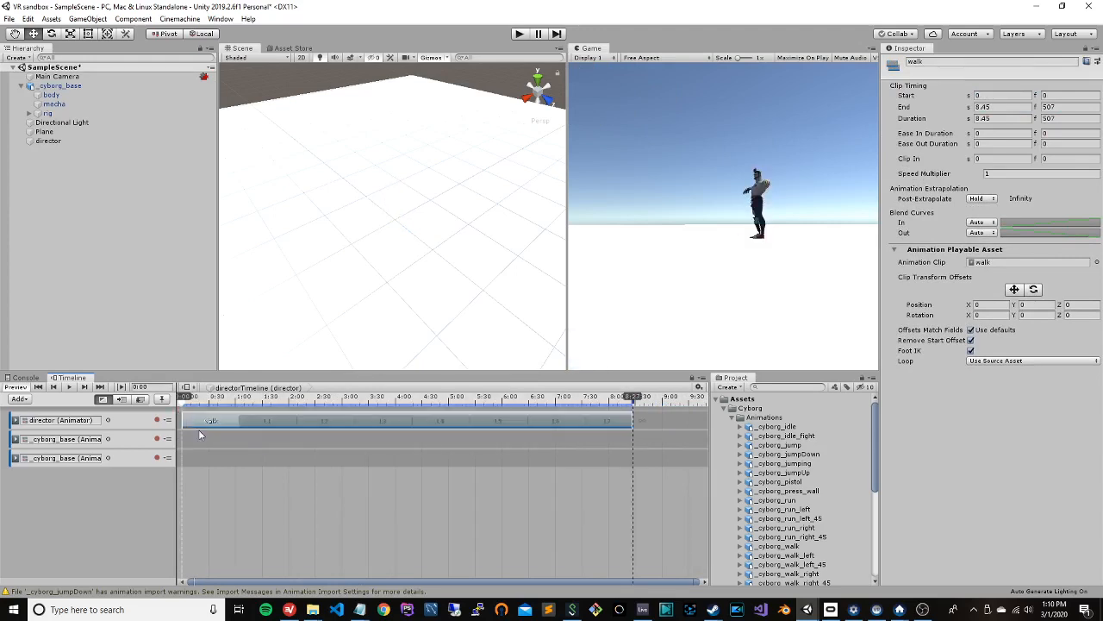
click(188, 402)
mouse_move(234, 441)
mouse_down()
mouse_move(258, 440)
mouse_move(235, 443)
mouse_up()
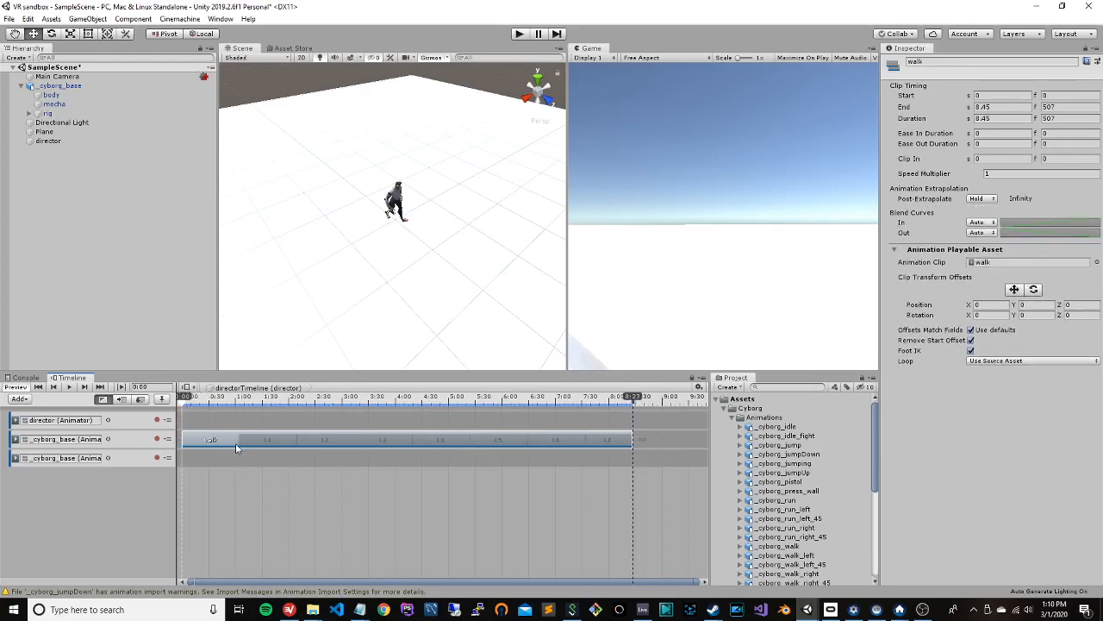
click(70, 388)
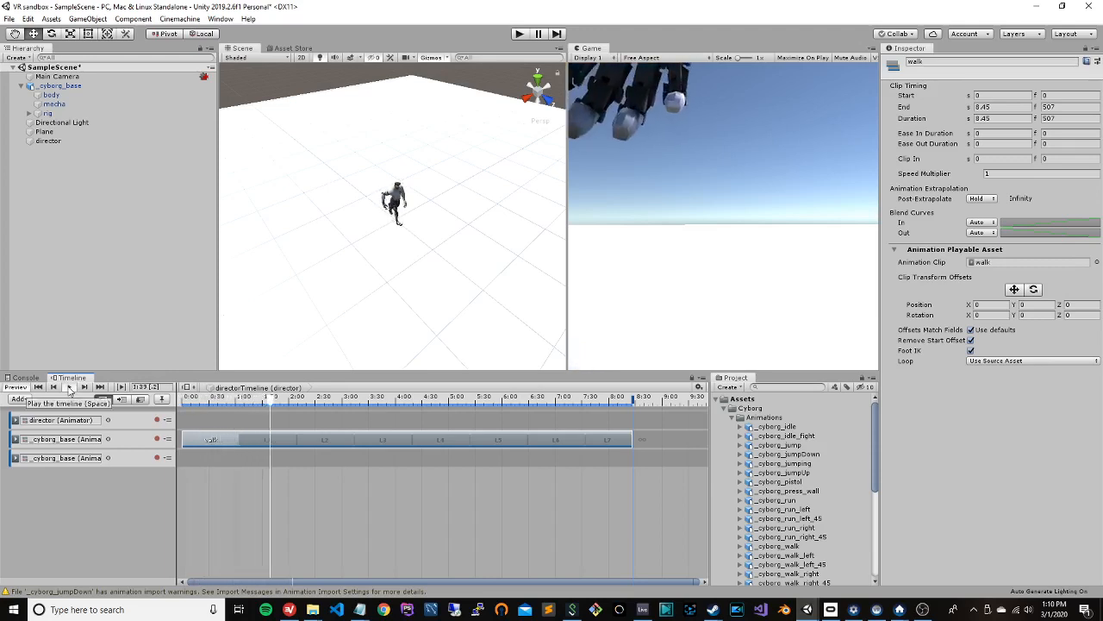
drag(287, 403, 131, 410)
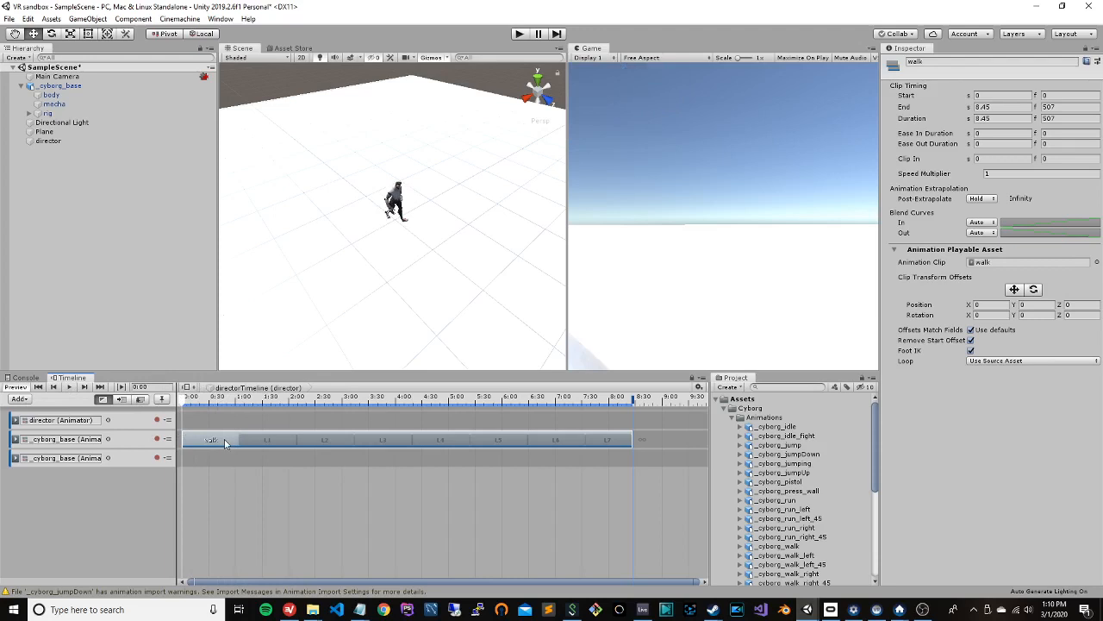
Step: Shift the walk clip to start at 4.35 s and add the idle animation clip at the start of the same _cyborg_base track
drag(224, 439, 337, 437)
scroll(282, 443, down, 5)
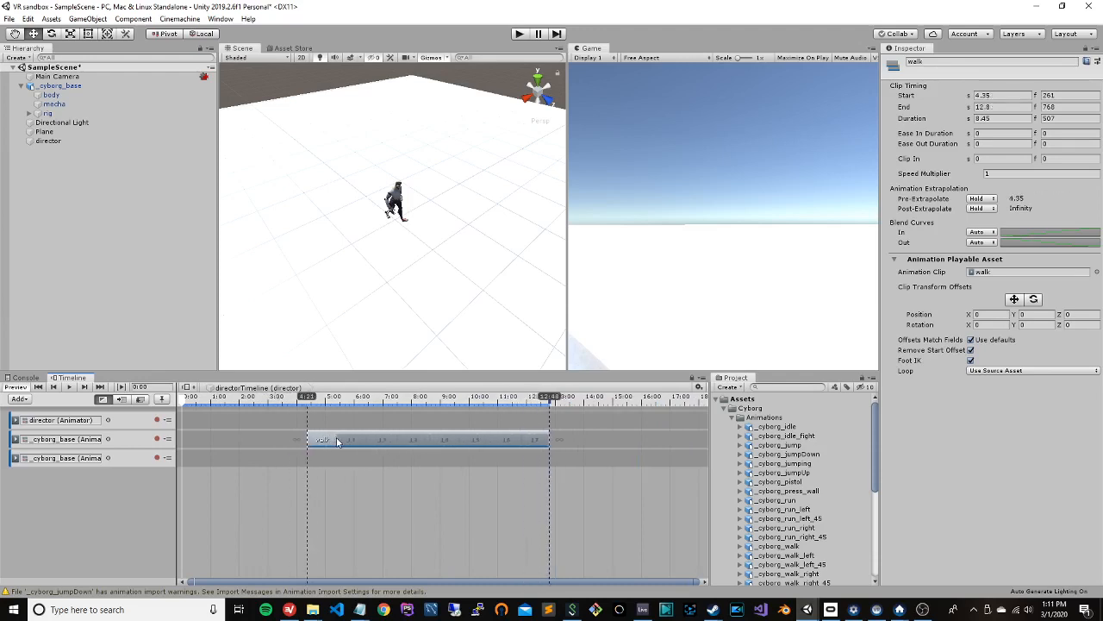
right_click(219, 438)
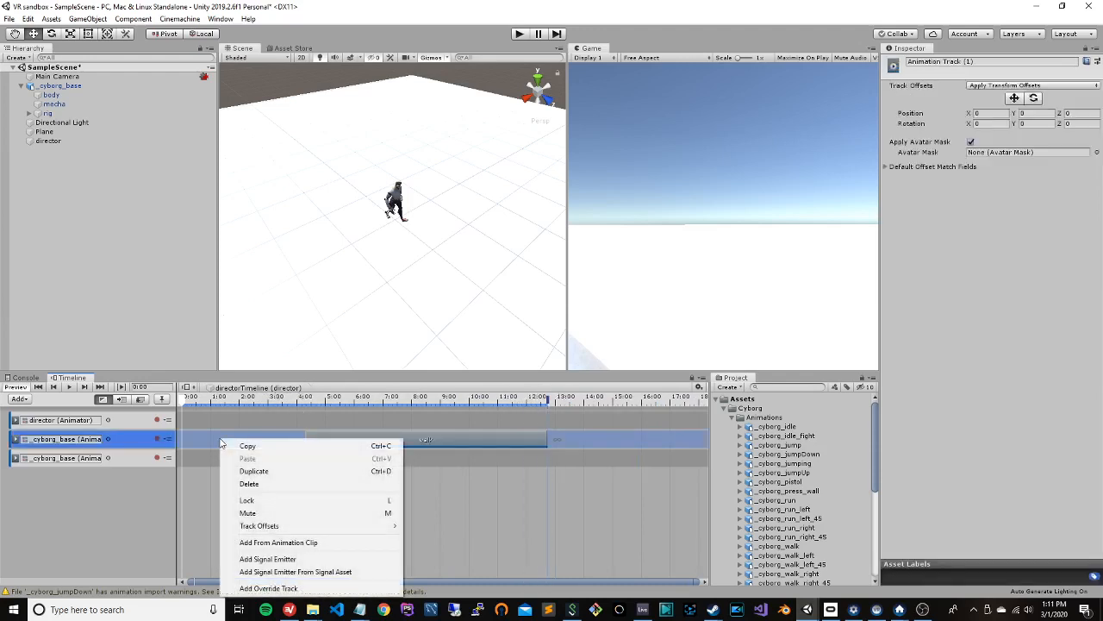
click(342, 544)
click(294, 346)
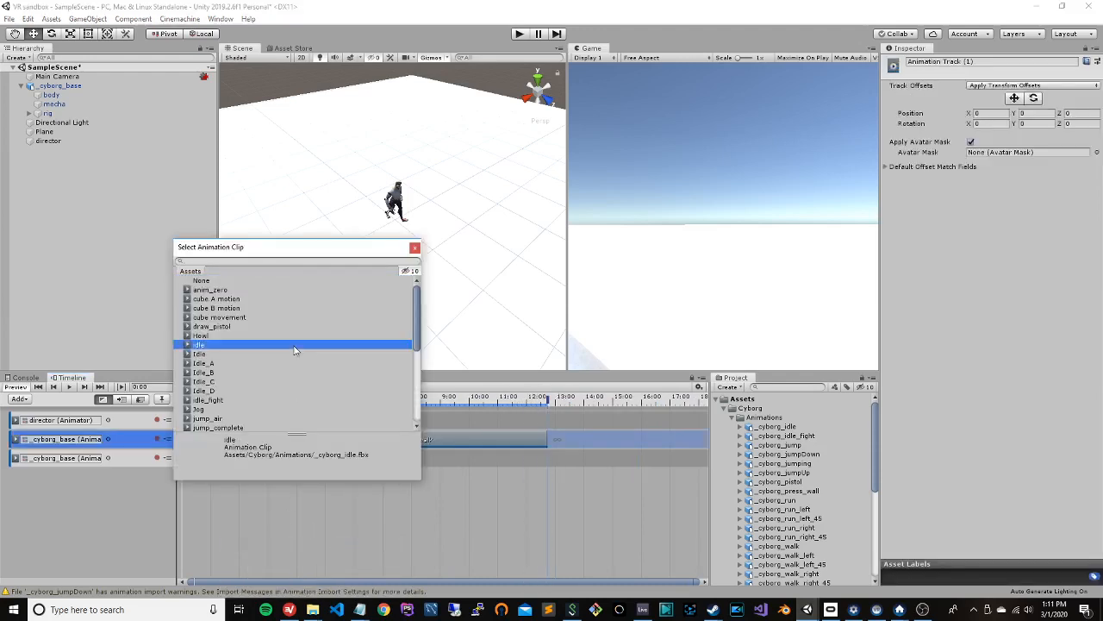
double_click(240, 345)
drag(289, 440, 222, 443)
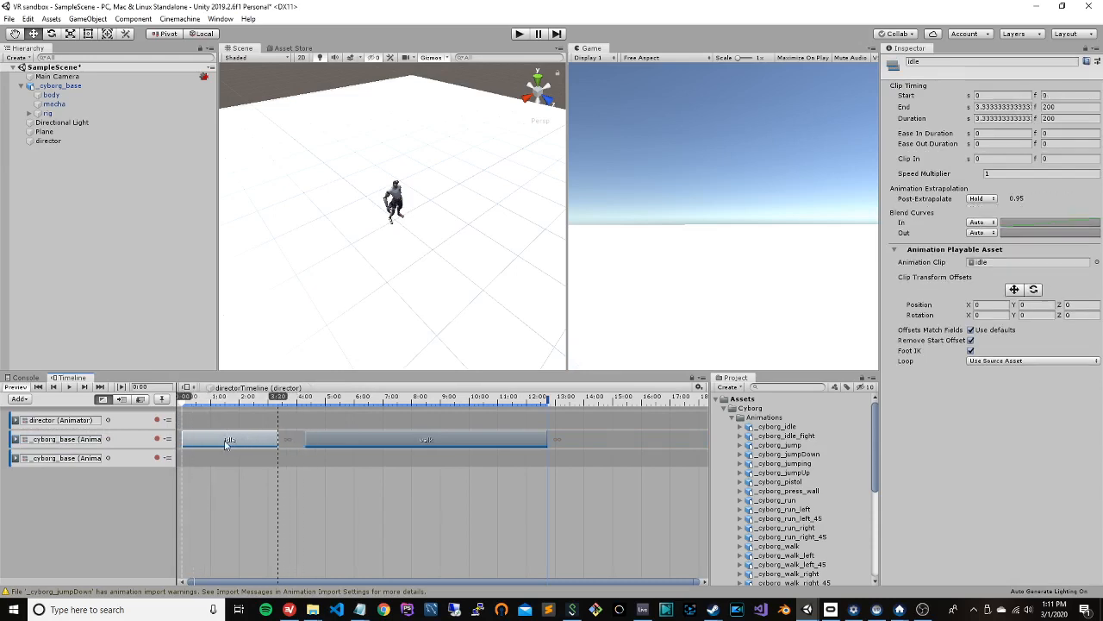
Step: Try the walk clip on the second _cyborg_base track at 11.8 s with the idle clip at about 2.24 s, and play the timeline
click(70, 387)
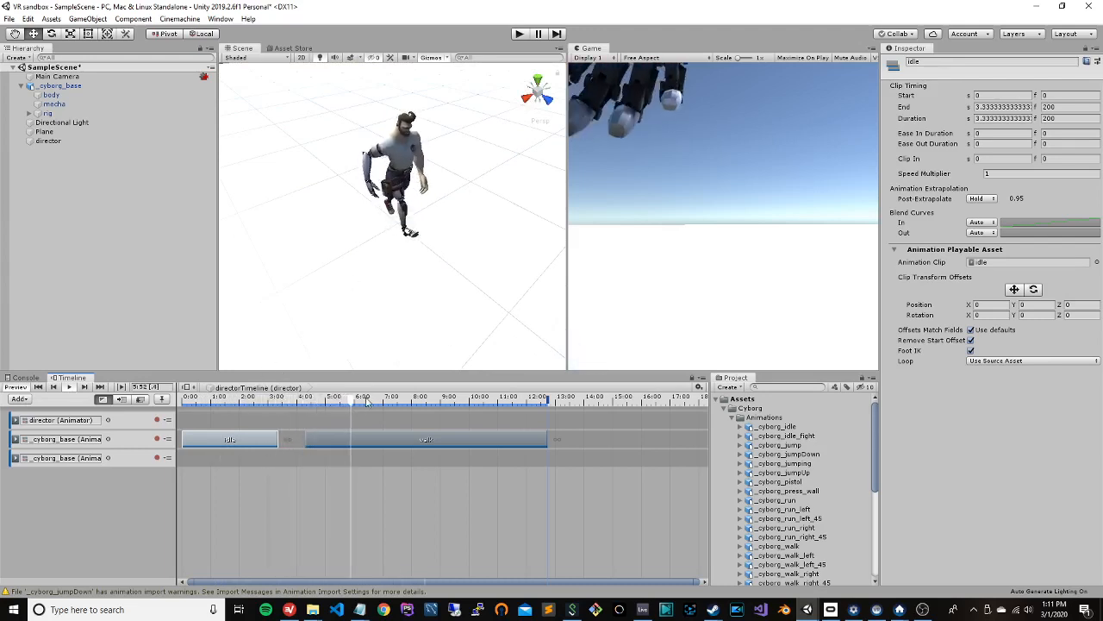
drag(366, 401, 180, 402)
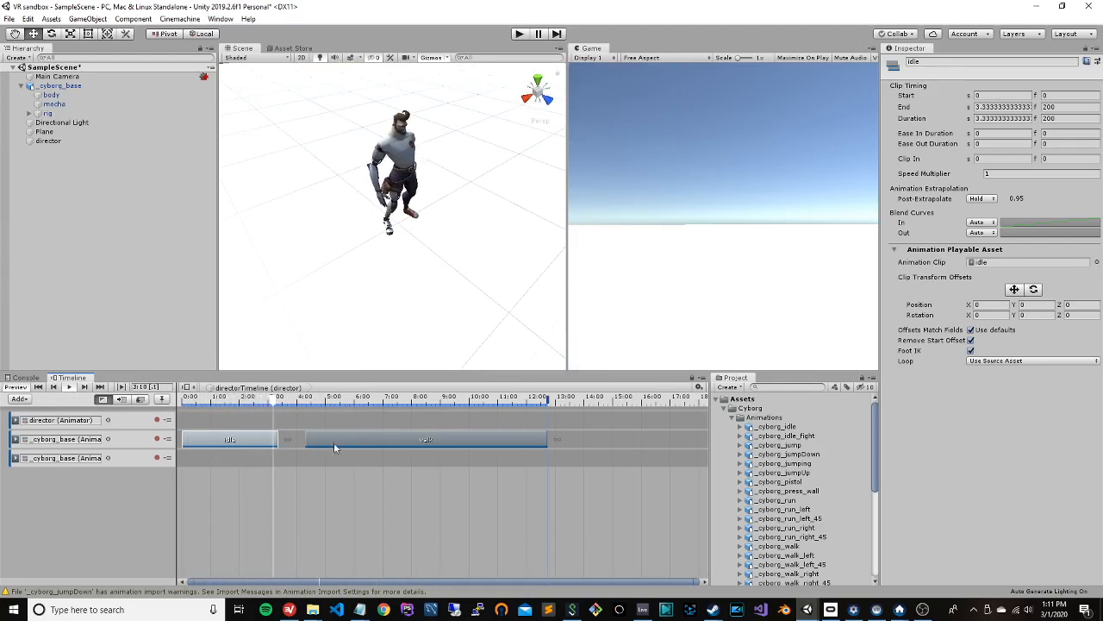
drag(334, 443, 557, 458)
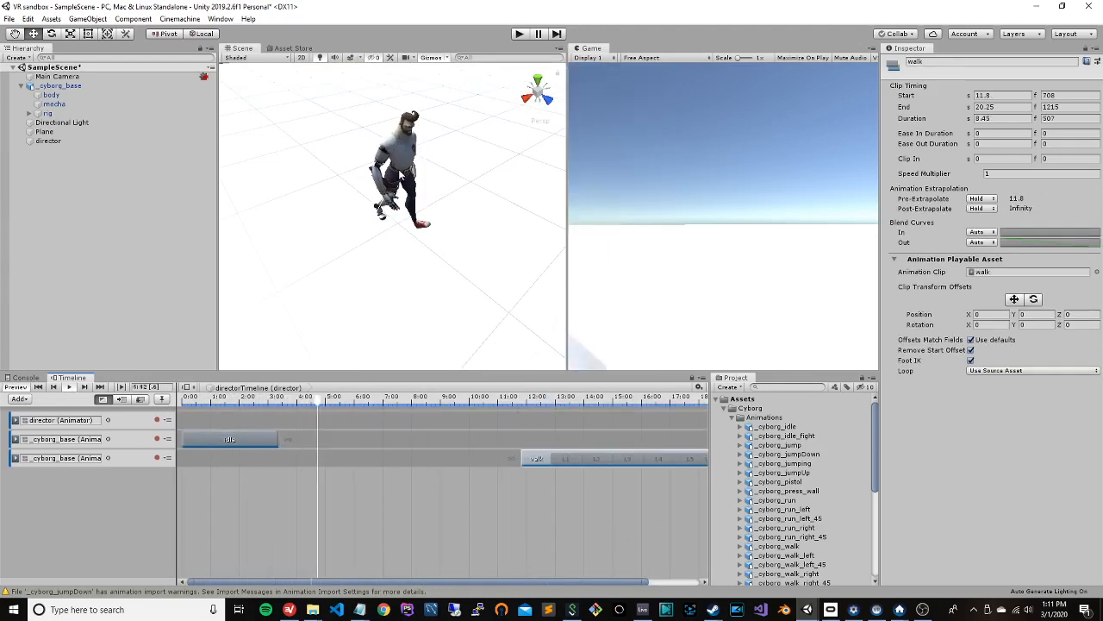
drag(262, 442, 326, 442)
click(269, 402)
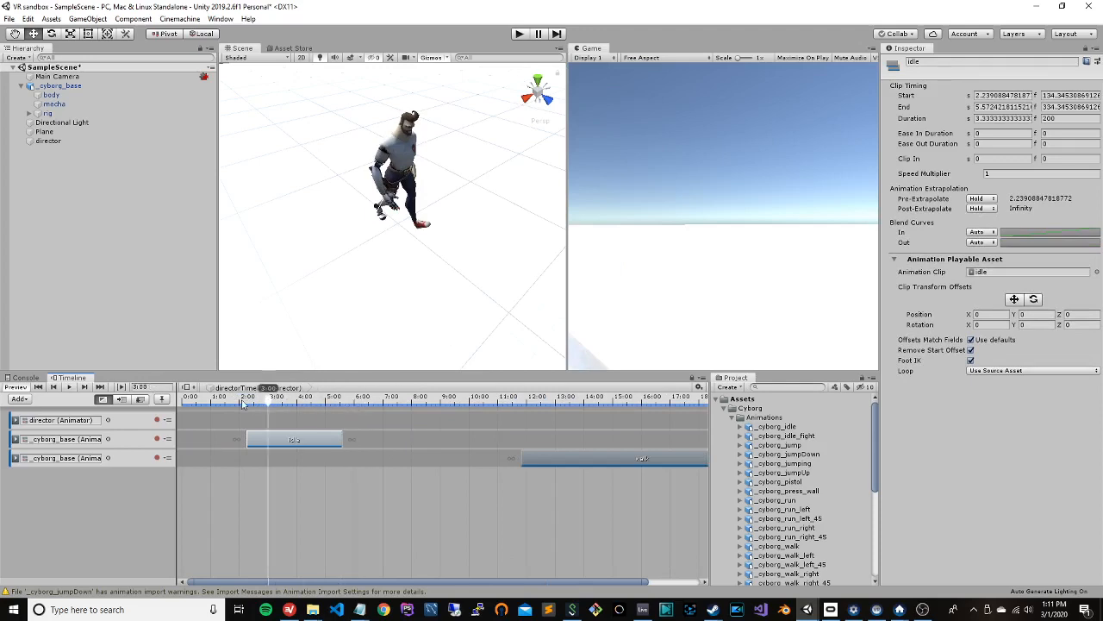
key(shift+comma)
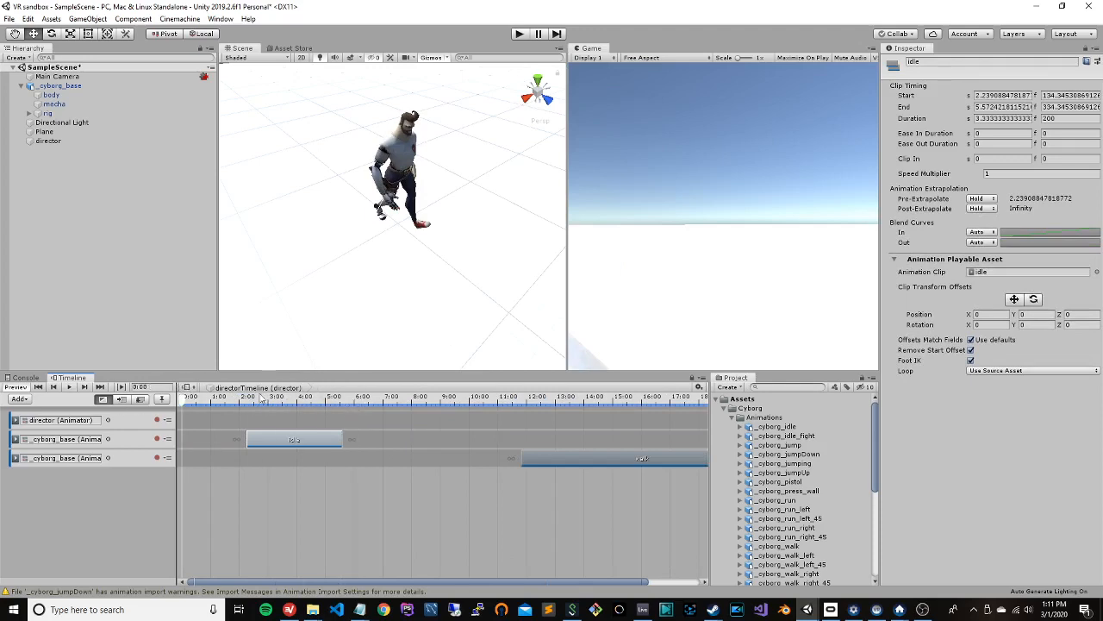
click(69, 387)
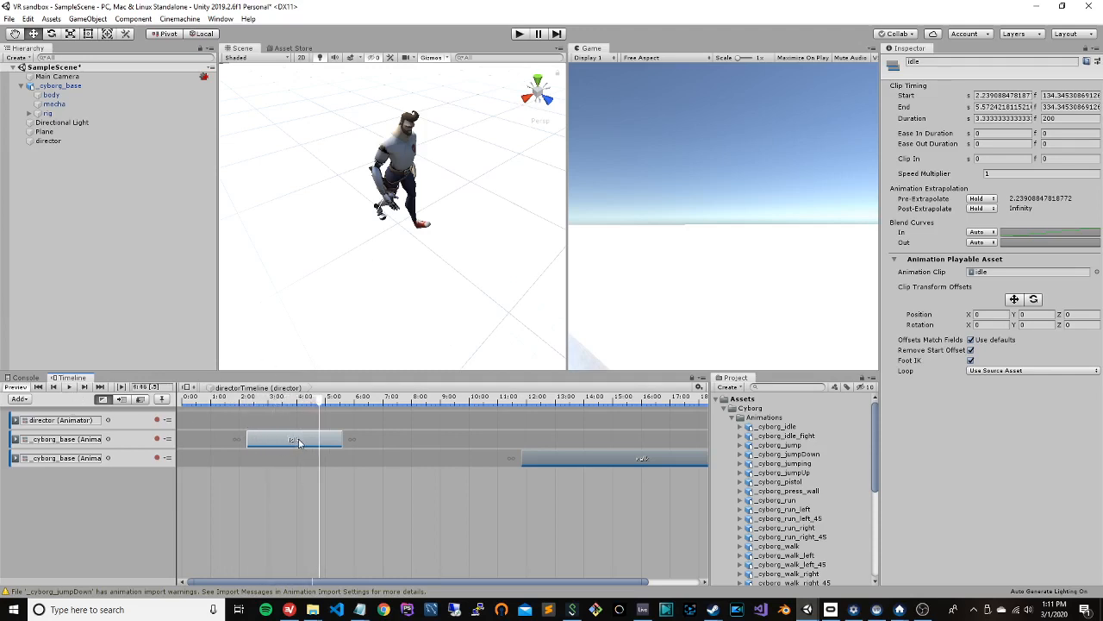
Step: Return the walk clip to the first _cyborg_base track at about 11.28 s and play the timeline
drag(596, 463, 579, 441)
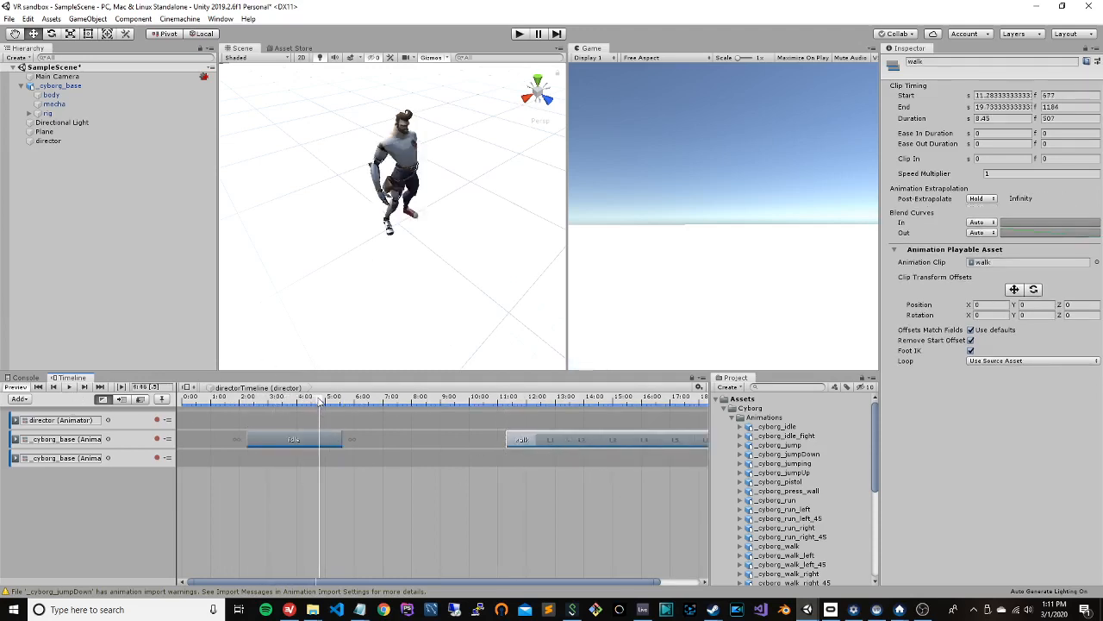
drag(319, 402, 209, 399)
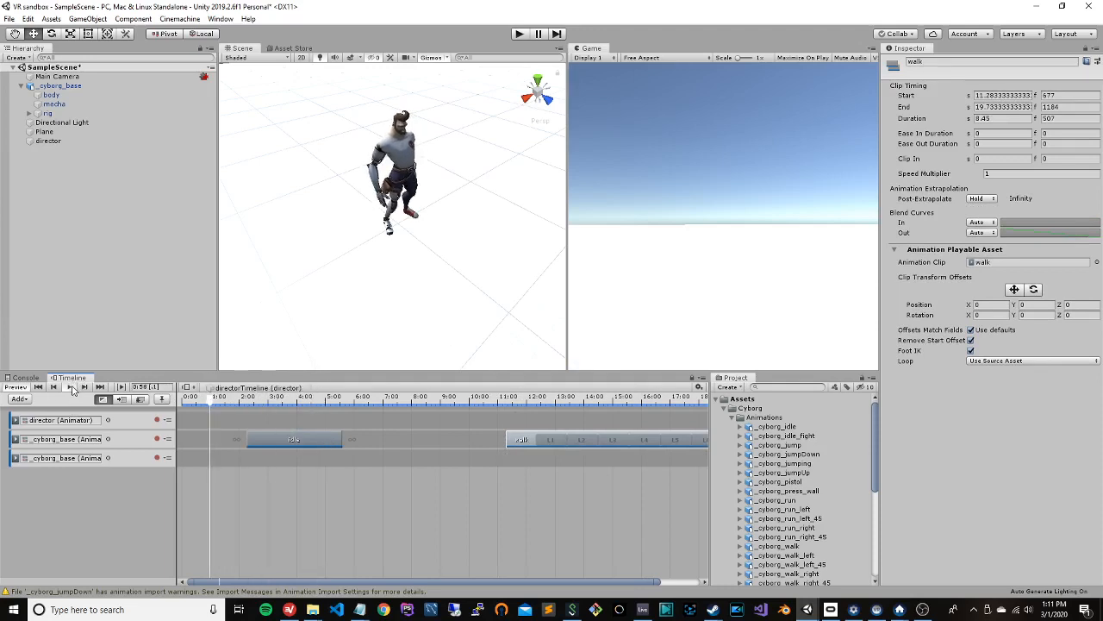
click(72, 387)
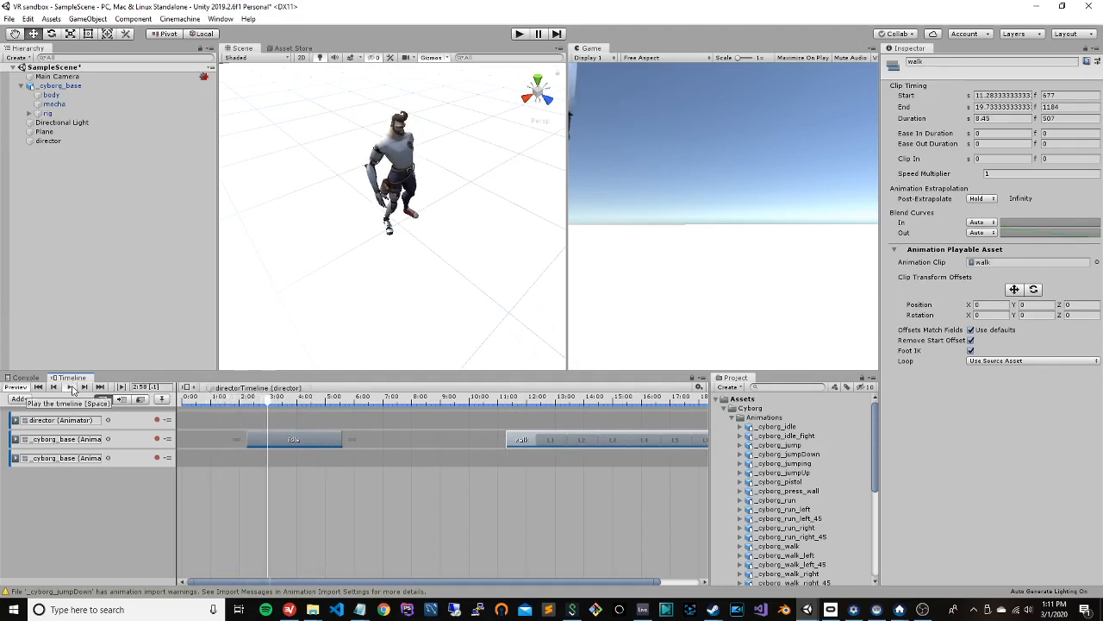
click(72, 387)
Step: Start the idle clip at 0, trim it to 3 s, and place the walk clip directly behind it at 3 s
drag(295, 440, 200, 440)
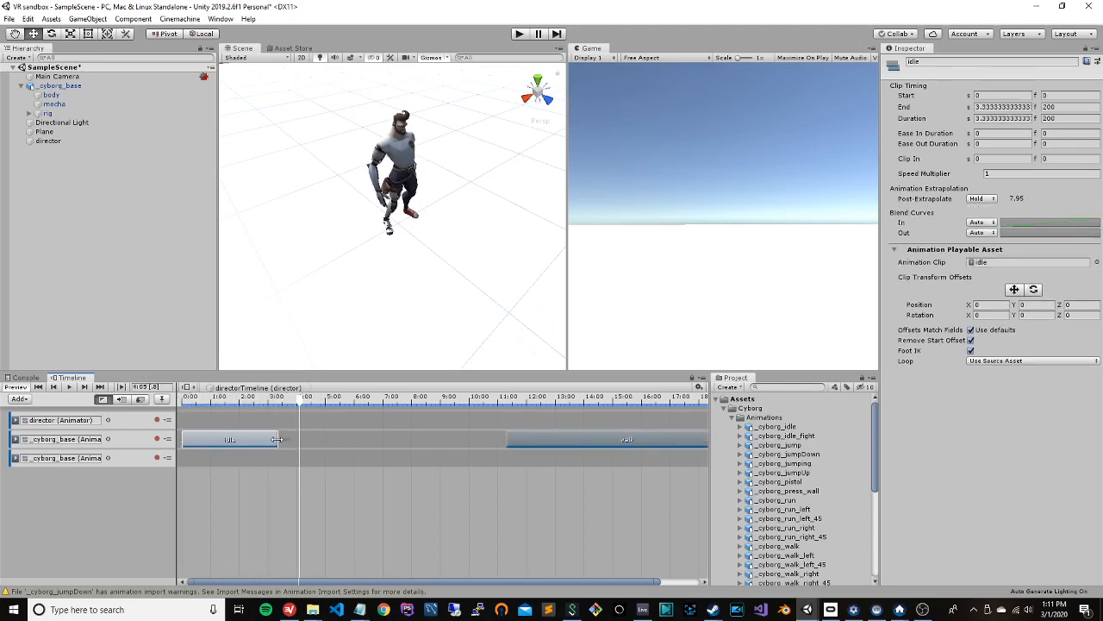
drag(277, 439, 268, 439)
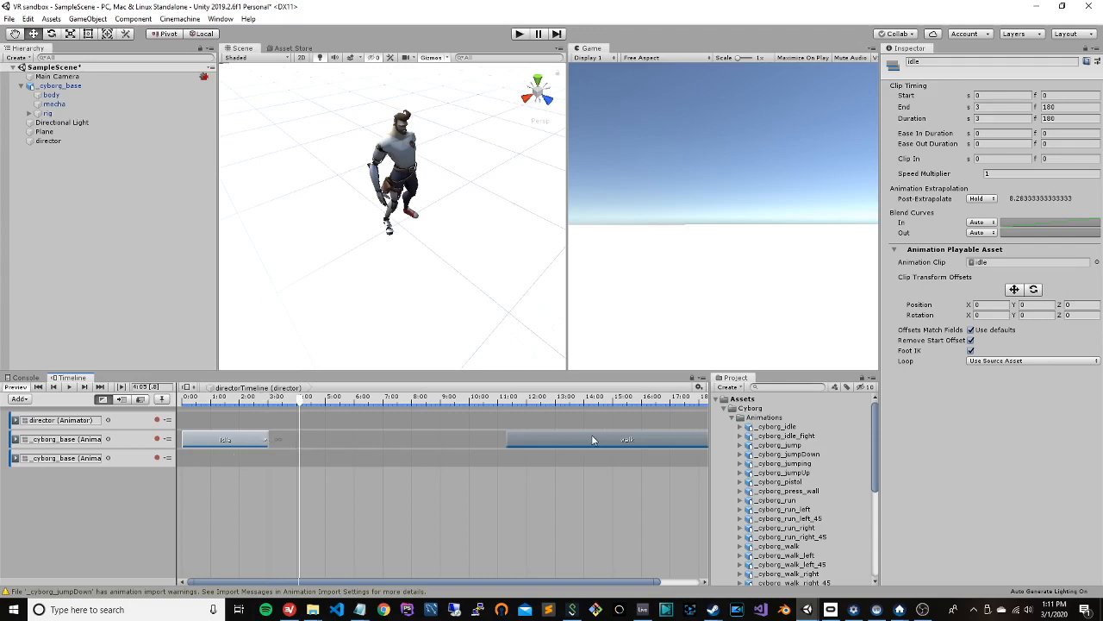
drag(592, 440, 356, 439)
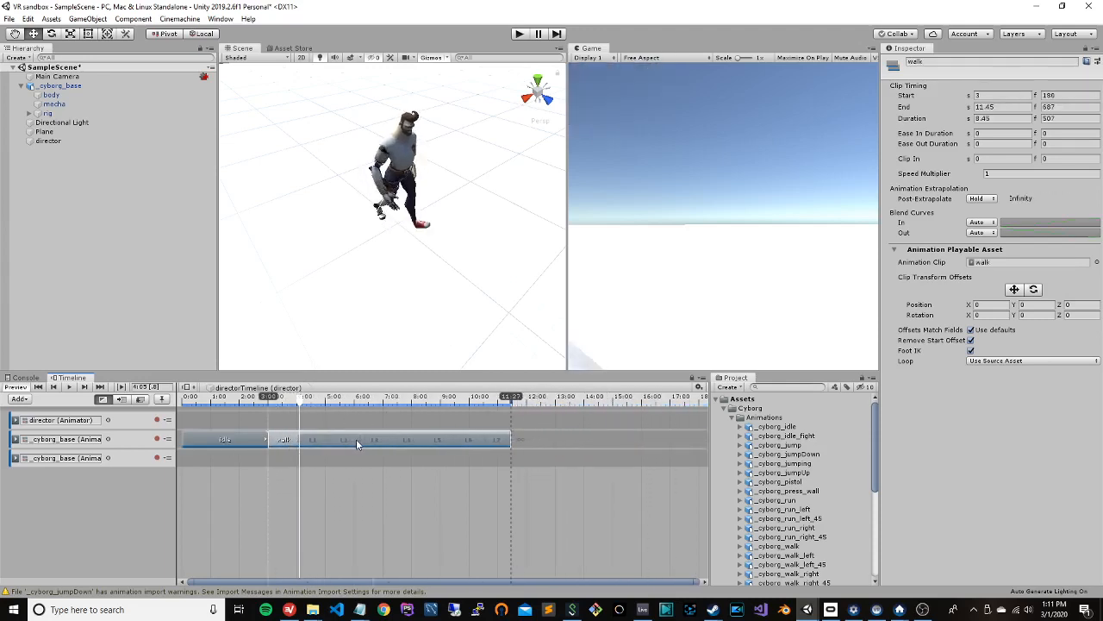
Step: Play the director timeline from the start and watch the cyborg go from idle to walk
drag(302, 400, 158, 405)
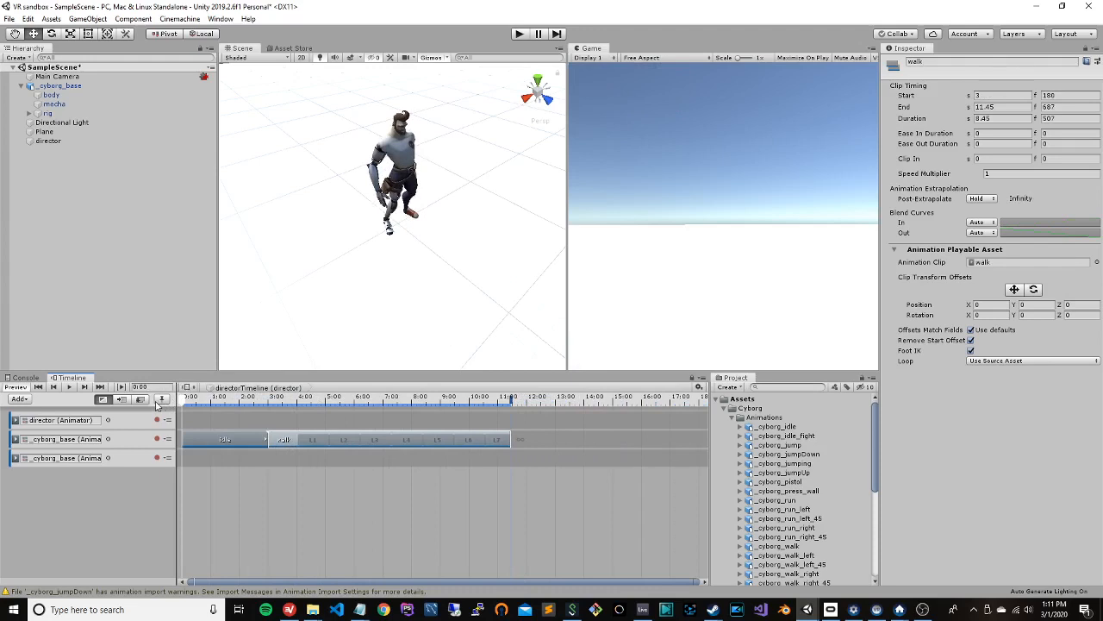
click(69, 387)
scroll(336, 211, down, 6)
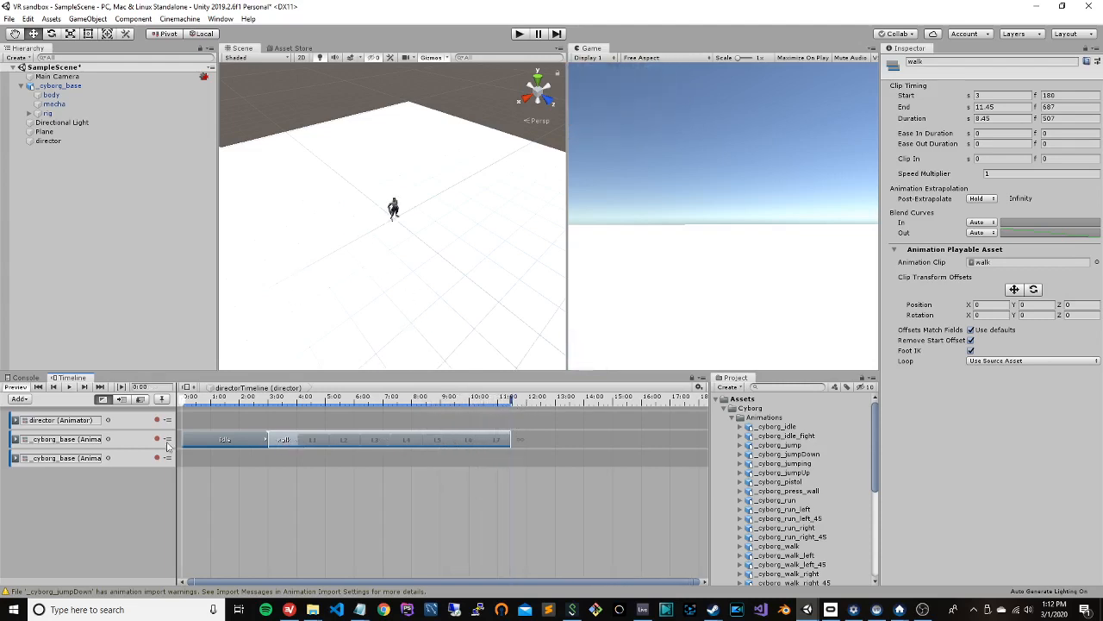
Step: Try to move _cyborg_base to Z -846 near the plane's far edge at time 0 without recording
click(123, 465)
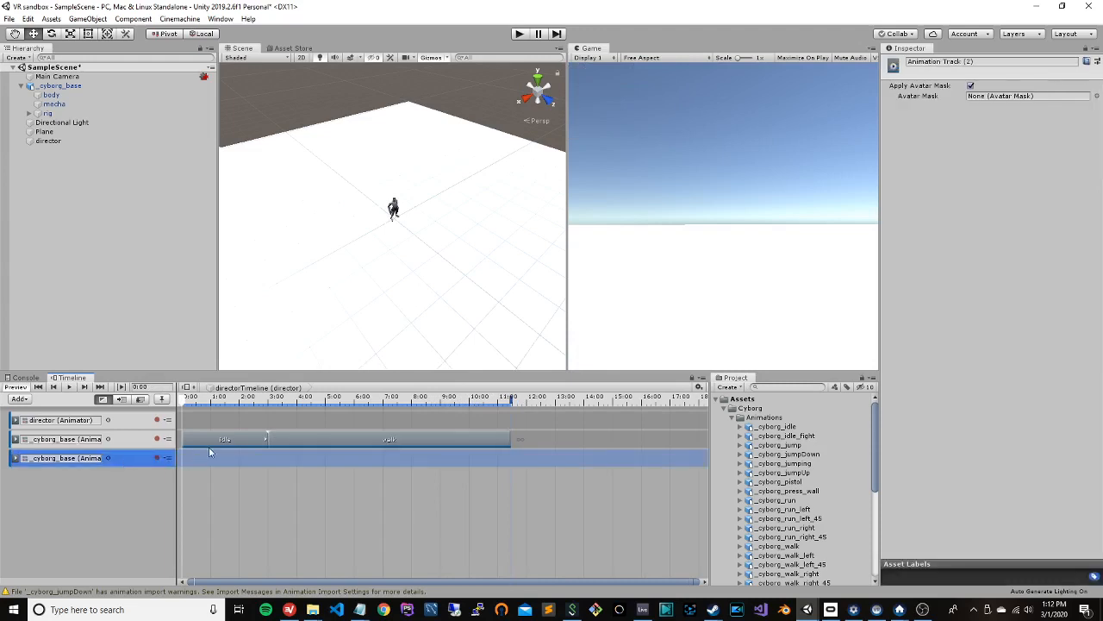
click(393, 209)
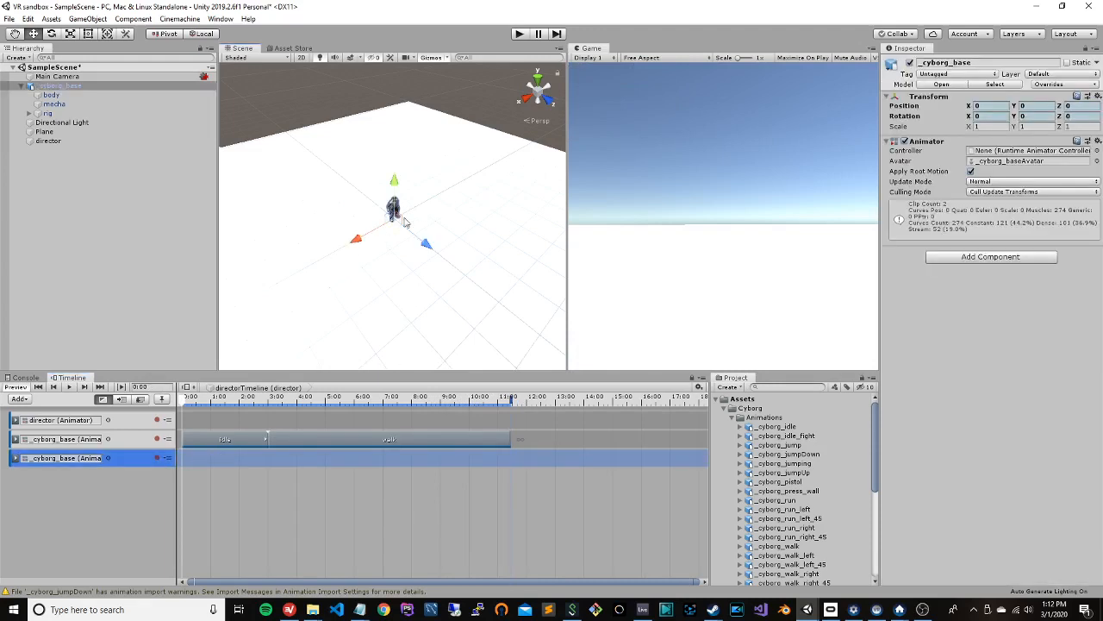
drag(431, 247, 238, 109)
scroll(458, 239, down, 4)
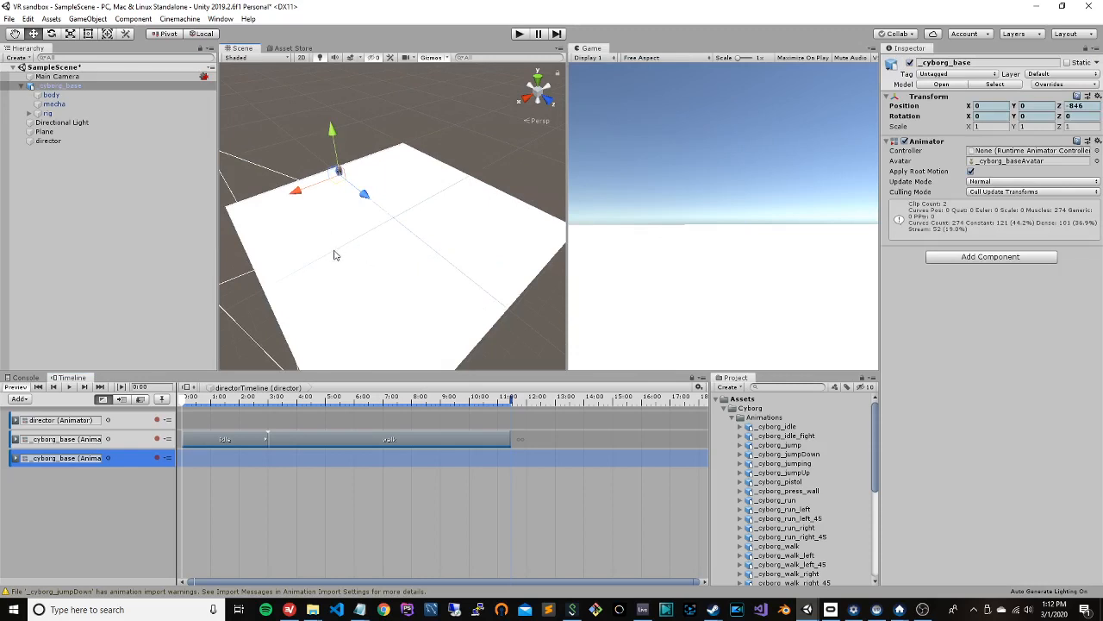
scroll(375, 245, up, 5)
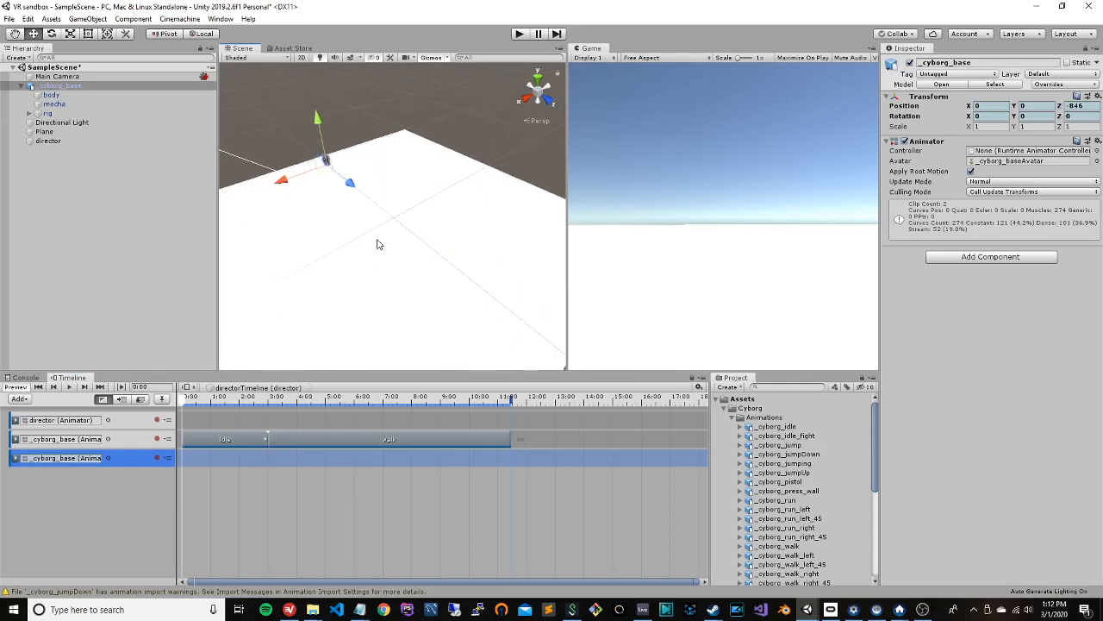
scroll(300, 209, down, 1)
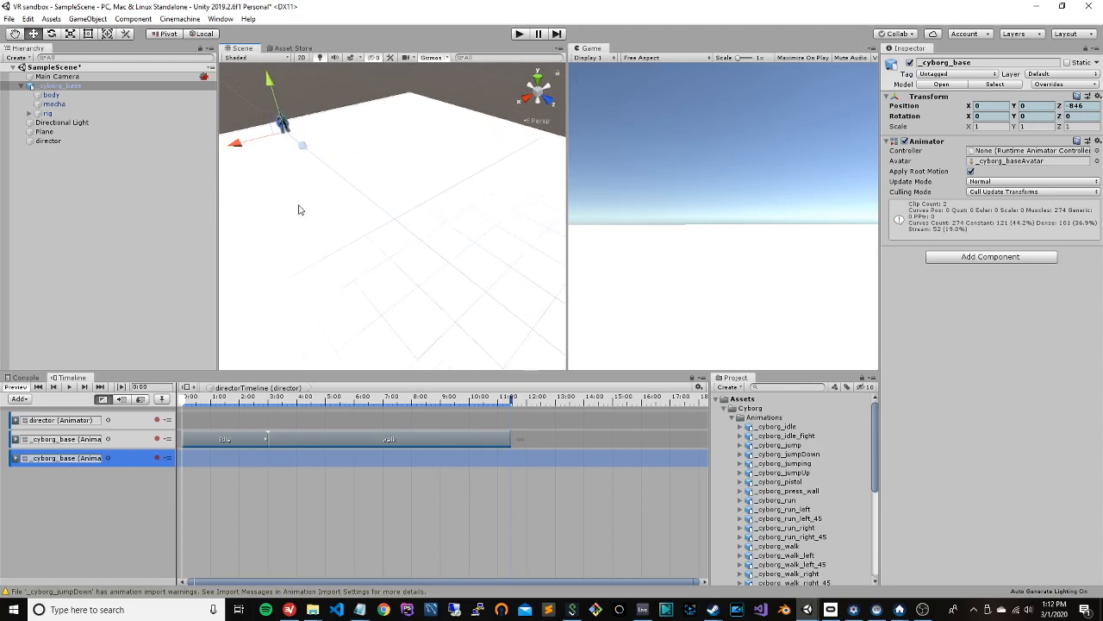
click(195, 417)
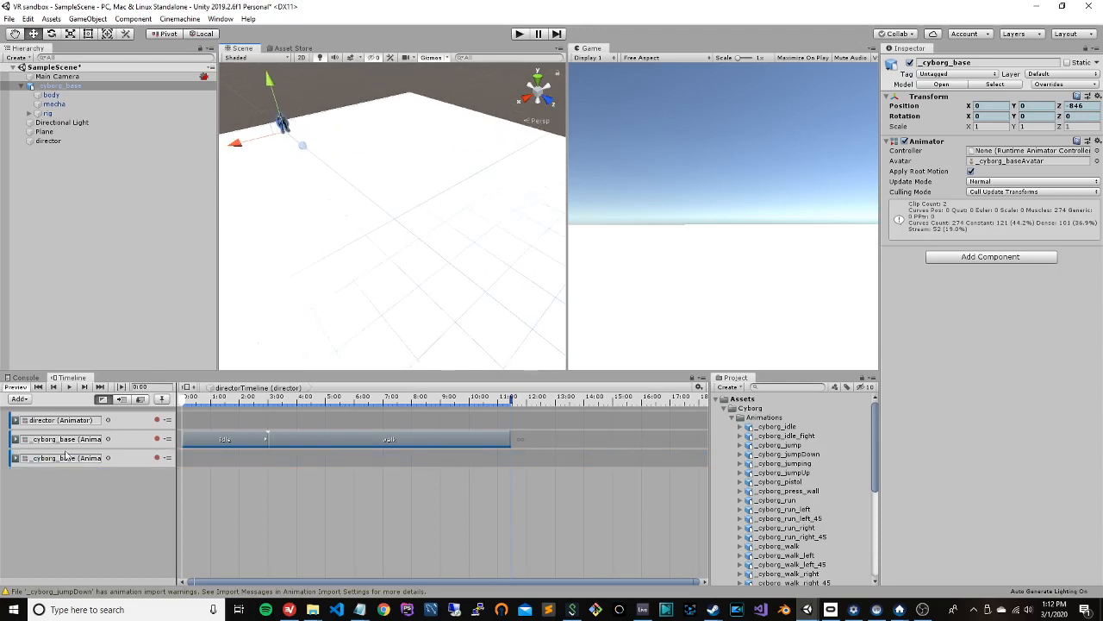
drag(181, 400, 152, 409)
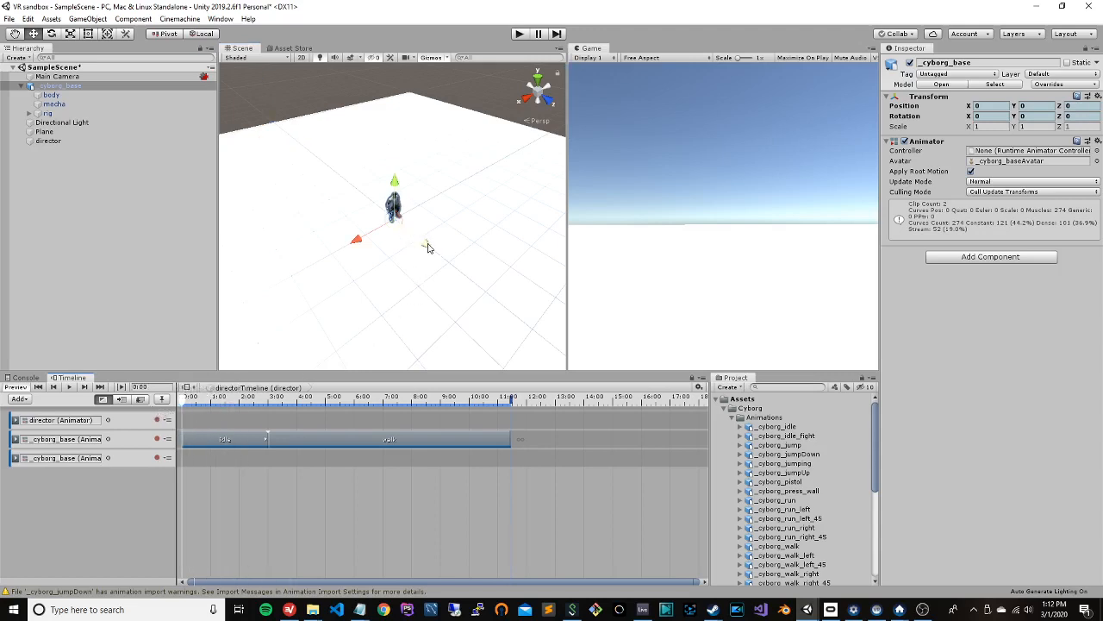
Step: Record a position key on the second _cyborg_base track at time 0 with _cyborg_base at Z -893, and open the Position key options
drag(429, 249, 238, 110)
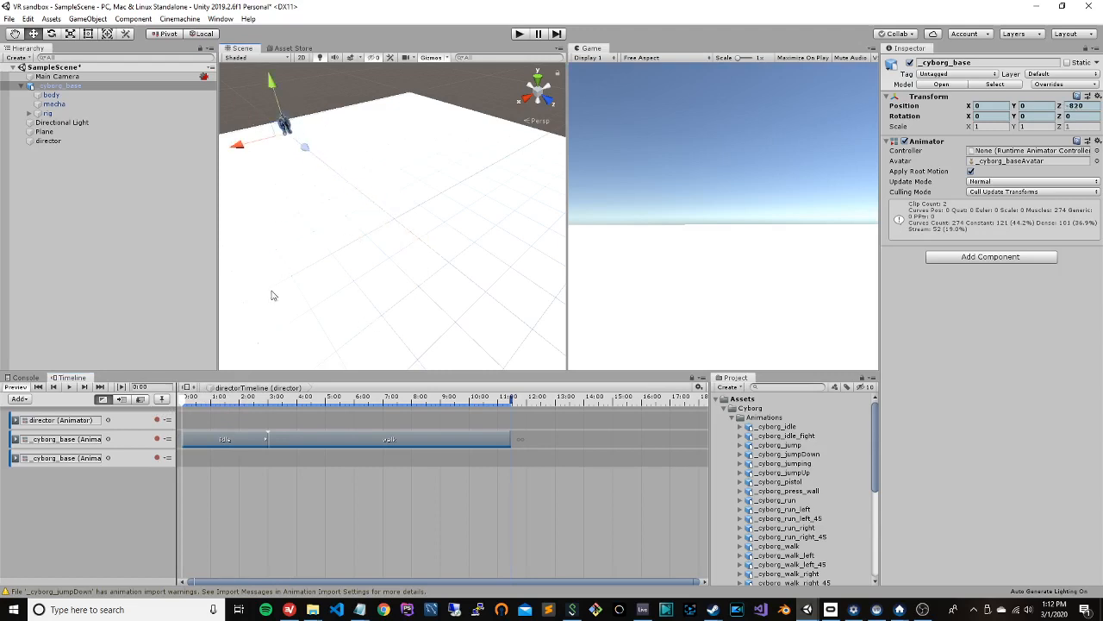
click(157, 458)
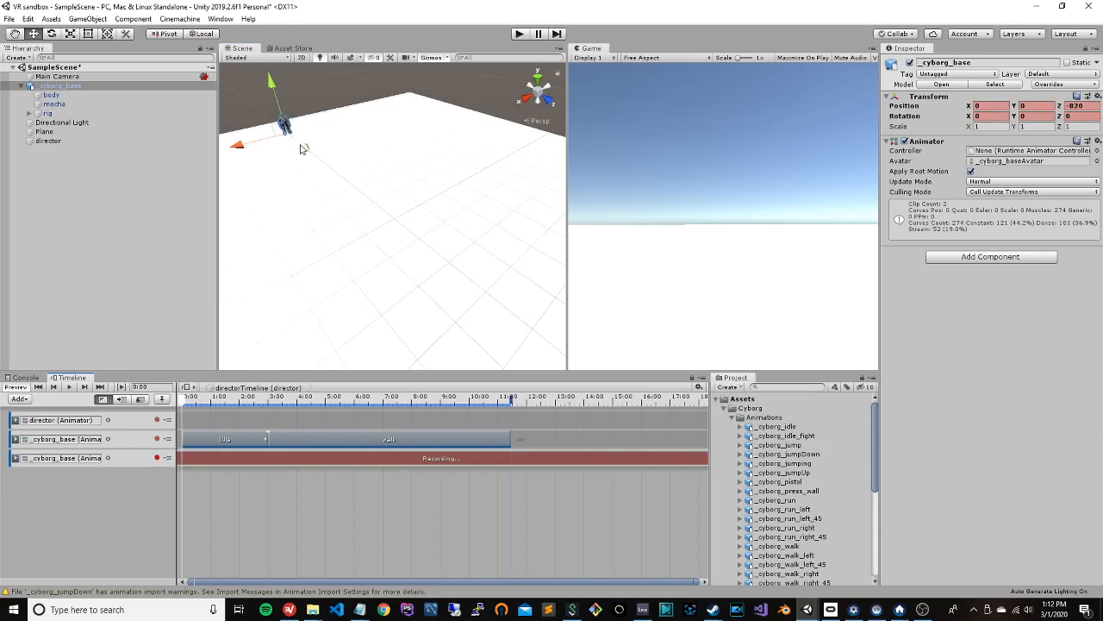
mouse_move(304, 147)
mouse_down()
mouse_move(370, 223)
mouse_move(269, 162)
mouse_move(280, 169)
mouse_move(298, 144)
mouse_up()
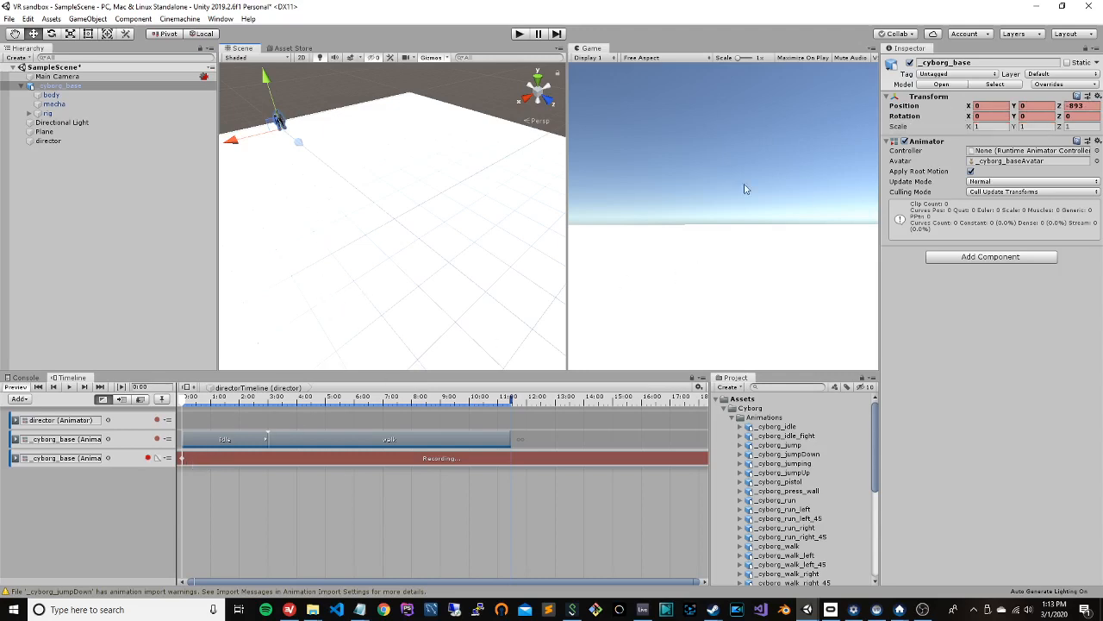
right_click(904, 109)
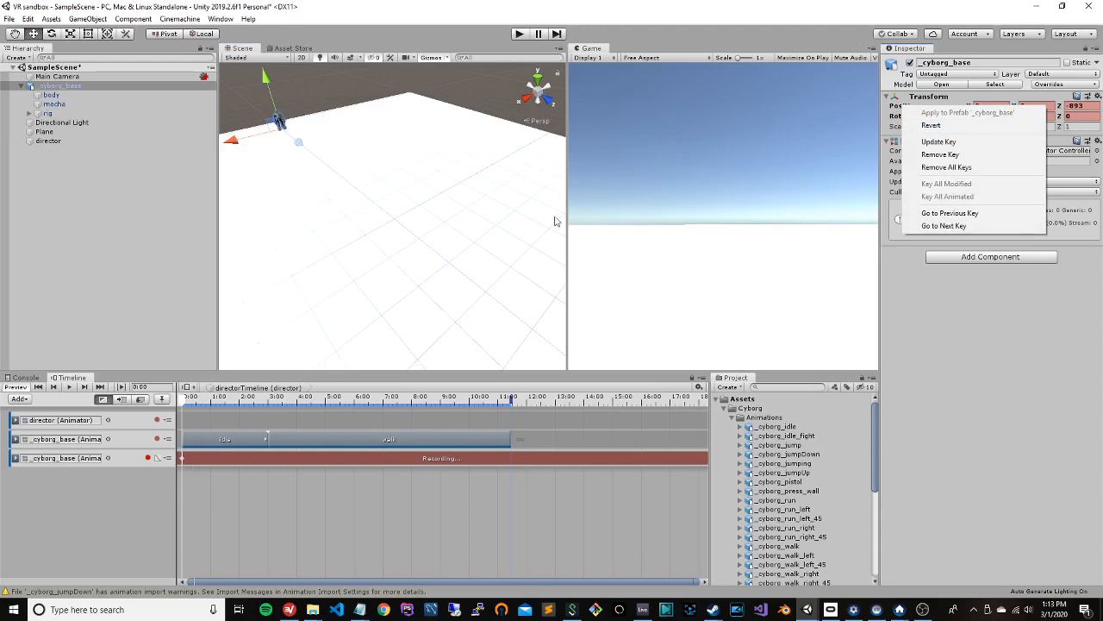
Step: Update the _cyborg_base position key at time 0 and add a matching position key at the end of the idle clip, at 2:59
click(1014, 145)
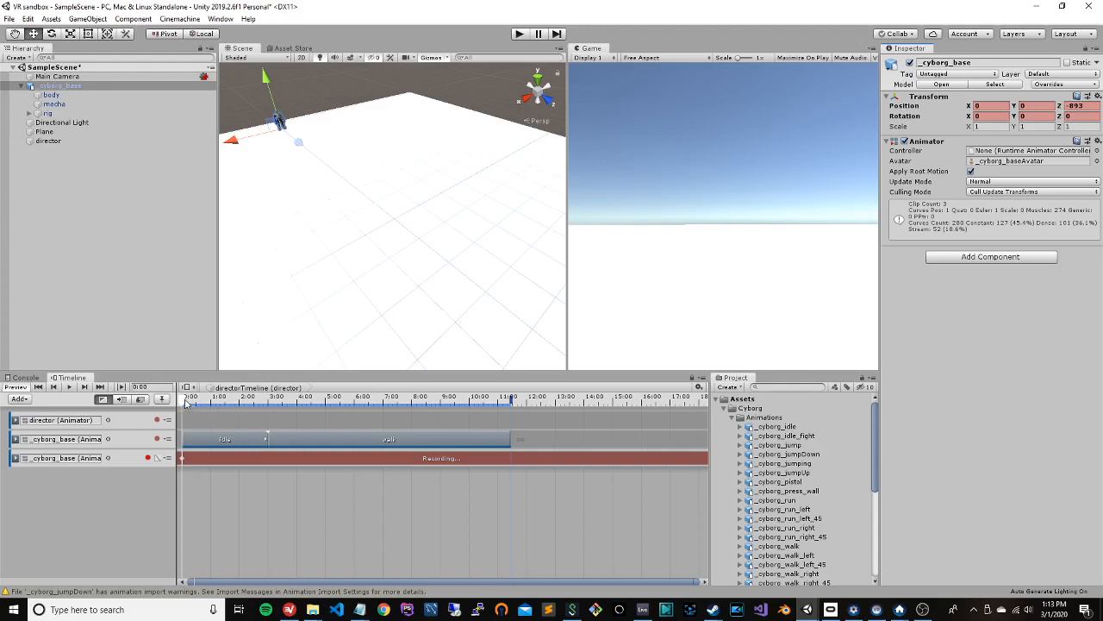
drag(183, 400, 269, 401)
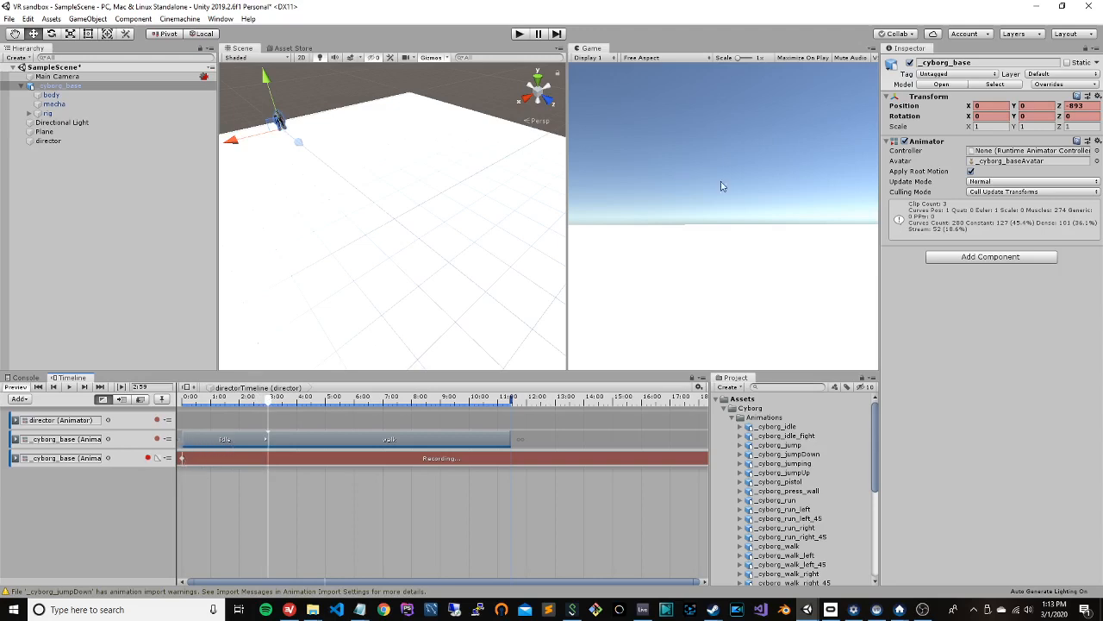
right_click(904, 111)
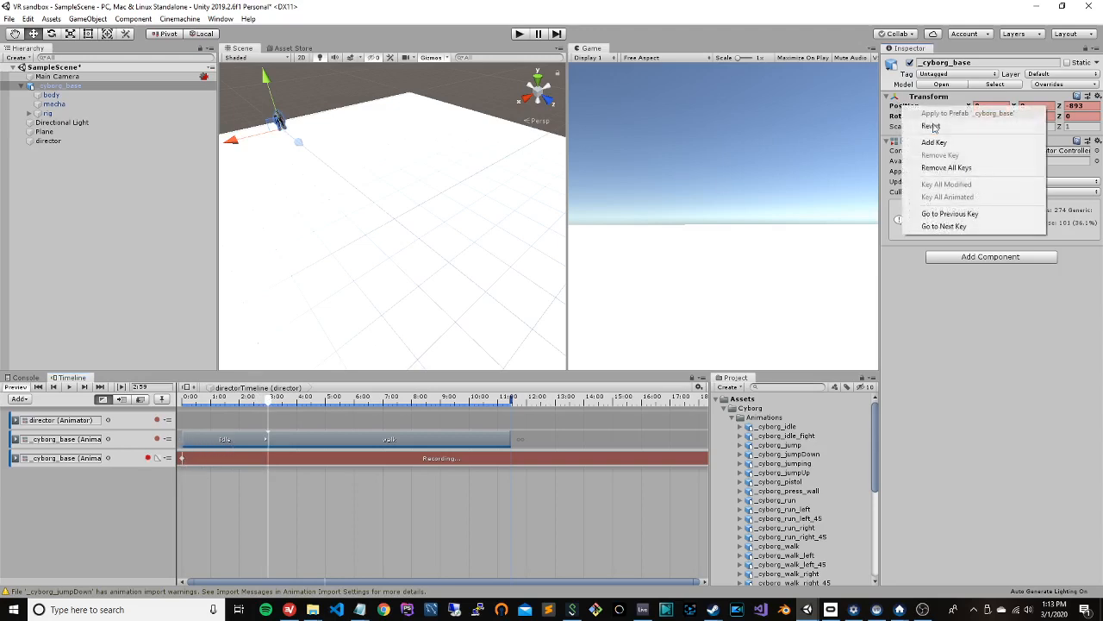
click(973, 144)
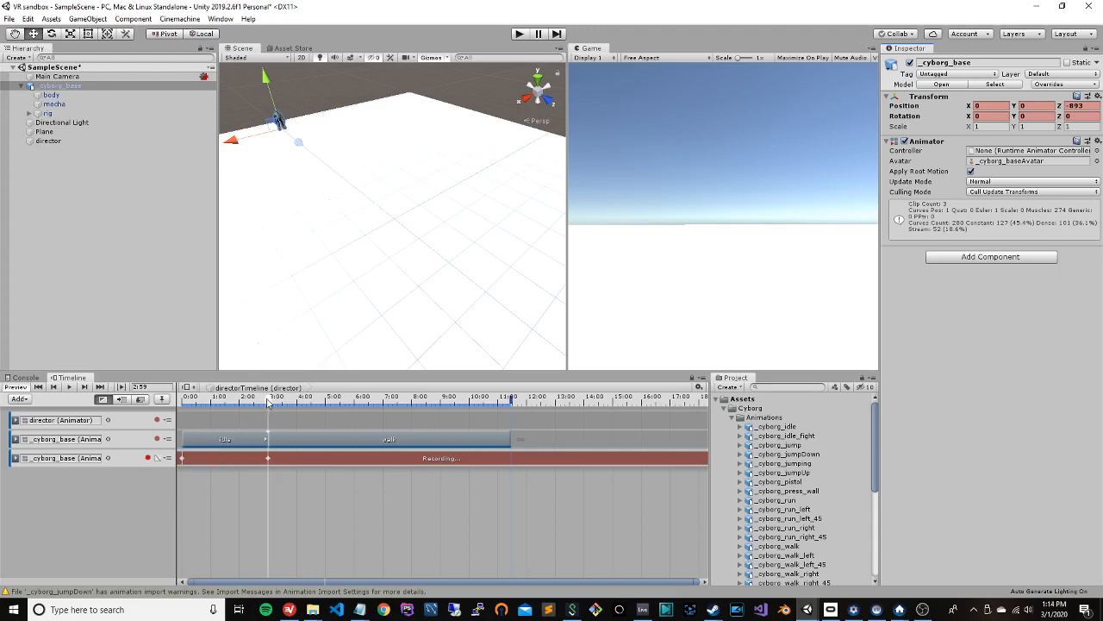
Step: Record a position key at the end of the walk clip, at 11:25, with _cyborg_base moved to Z -17, and stop recording
drag(269, 402, 512, 389)
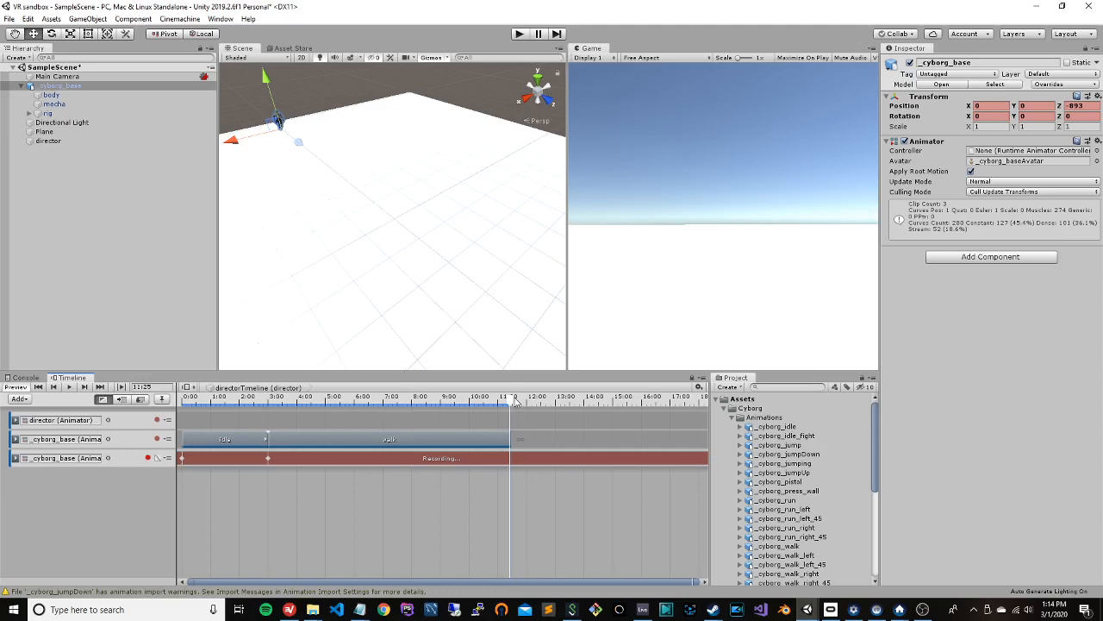
mouse_move(513, 399)
mouse_down()
mouse_move(496, 400)
mouse_move(510, 401)
mouse_up()
drag(298, 146, 354, 204)
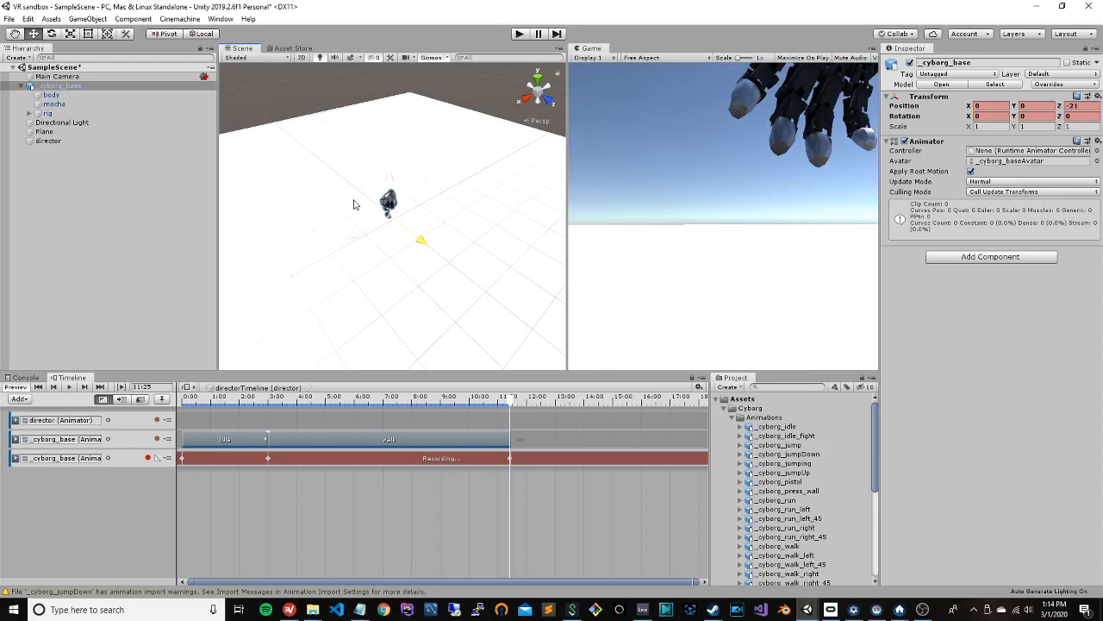
drag(354, 205, 354, 205)
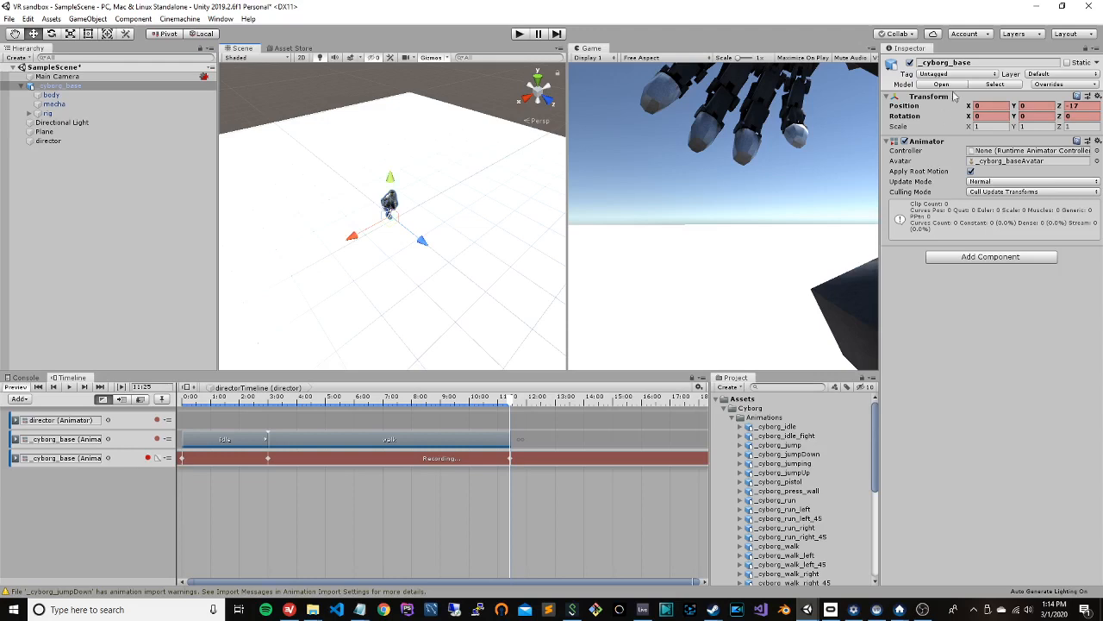
right_click(903, 107)
click(979, 145)
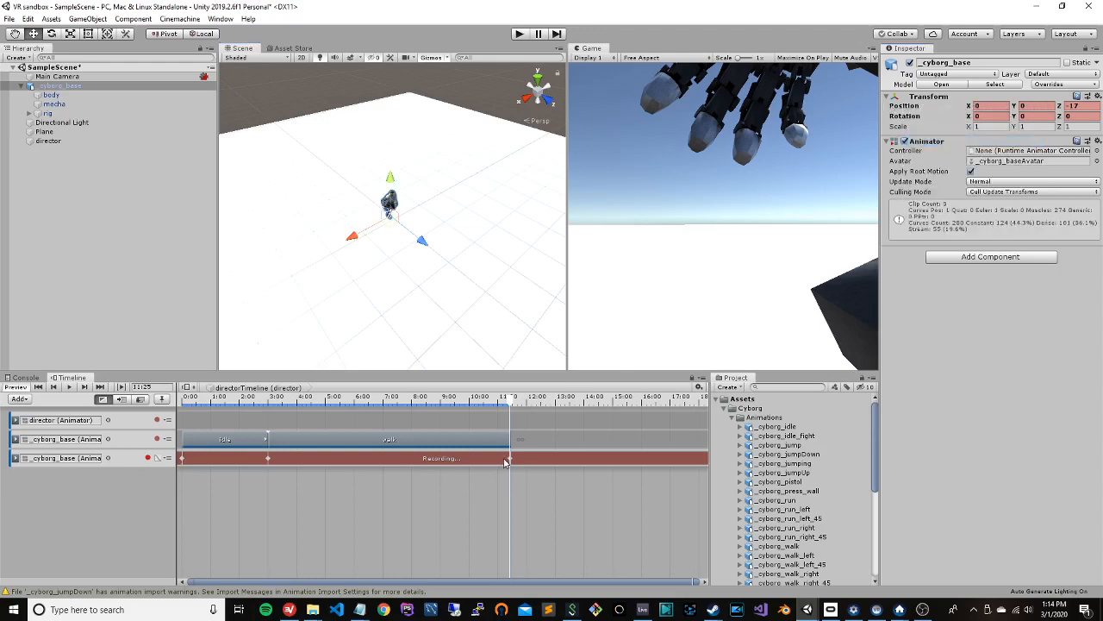
click(148, 458)
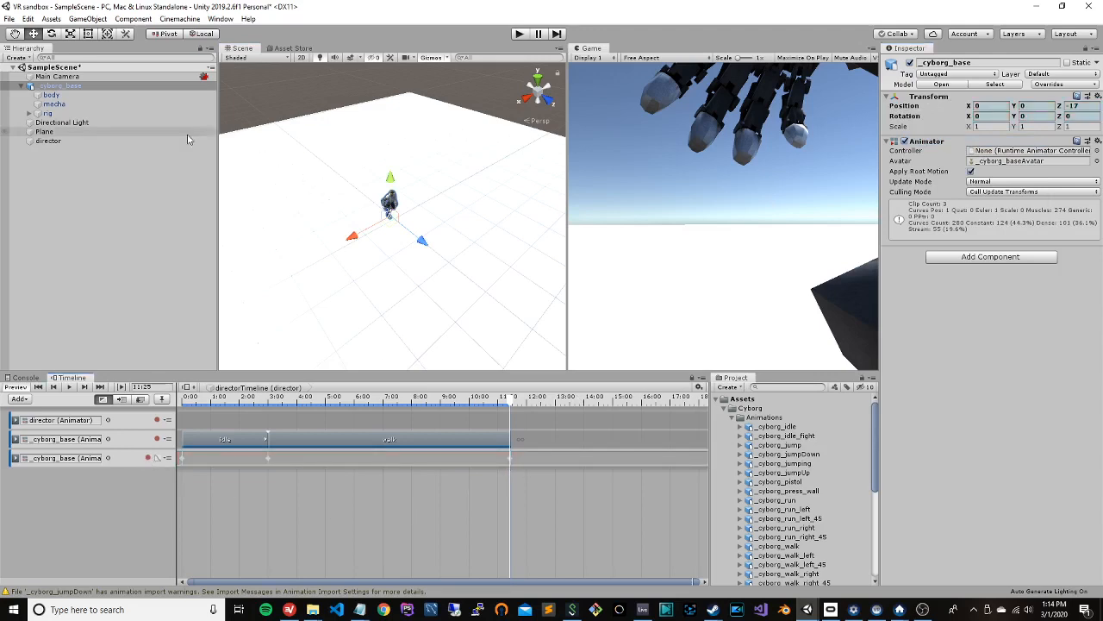
Step: Move the Main Camera back to X -177, Z 17 to frame the whole cyborg, and preview the idle and walk motion
click(92, 78)
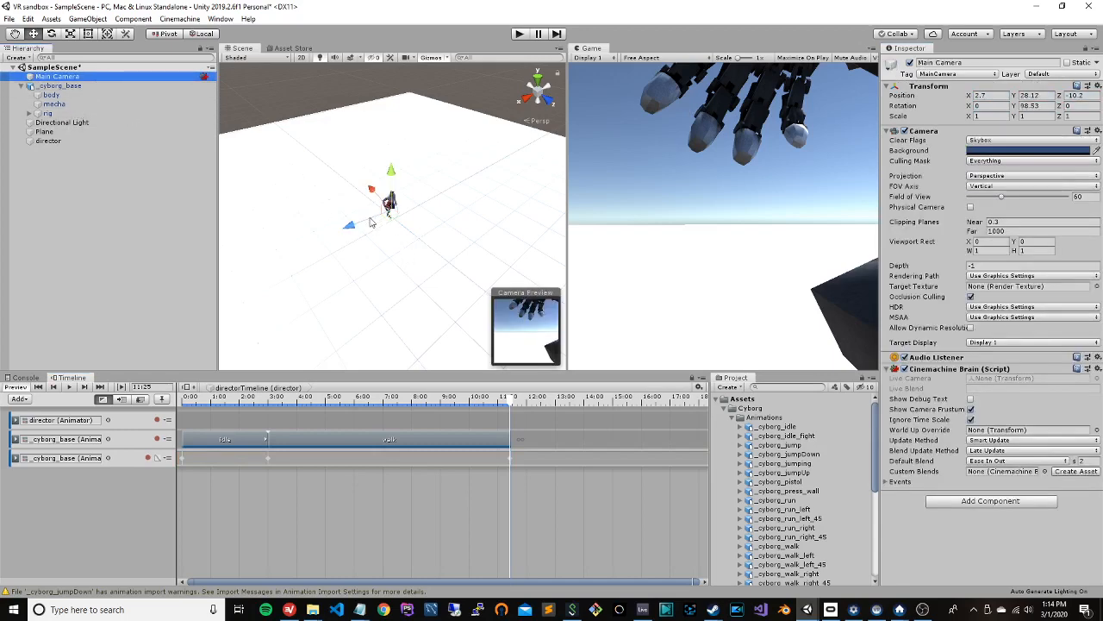
drag(350, 223, 409, 224)
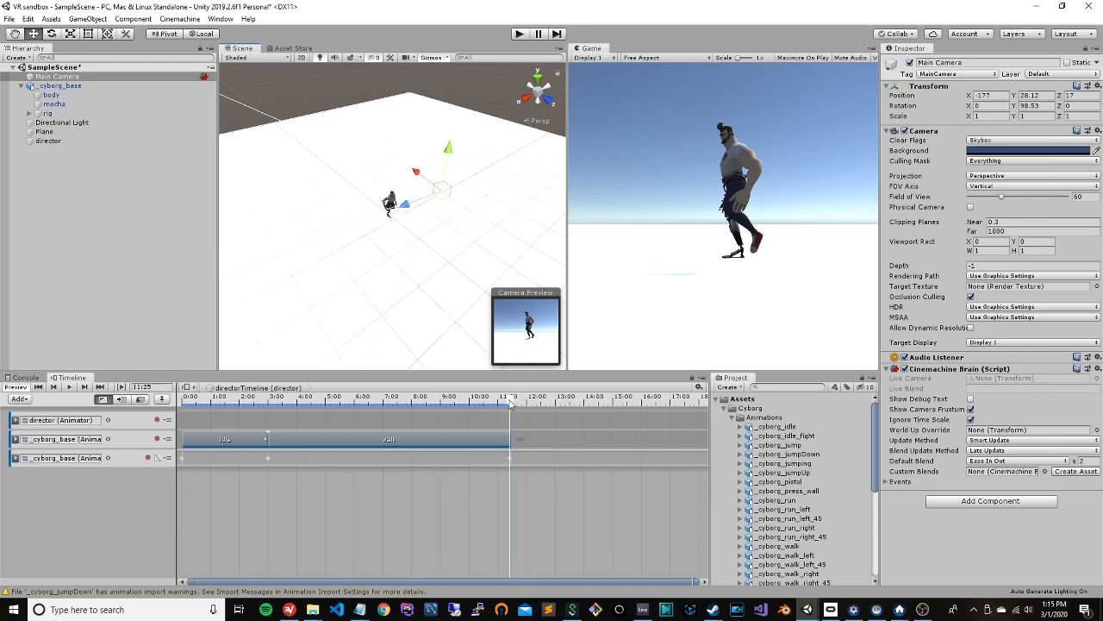
drag(512, 403, 185, 404)
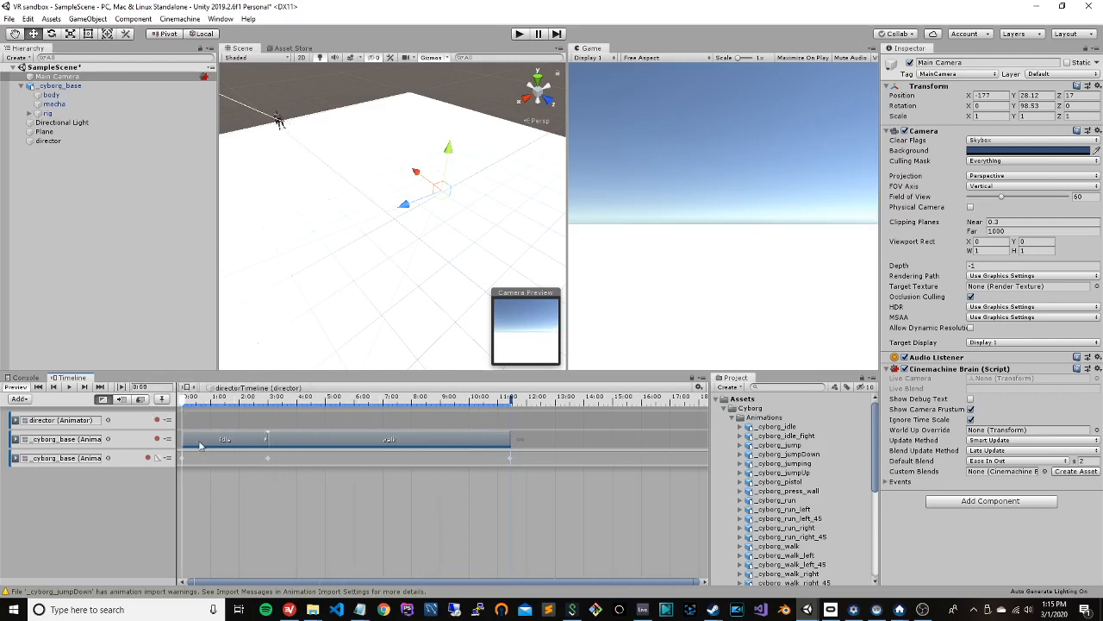
key(space)
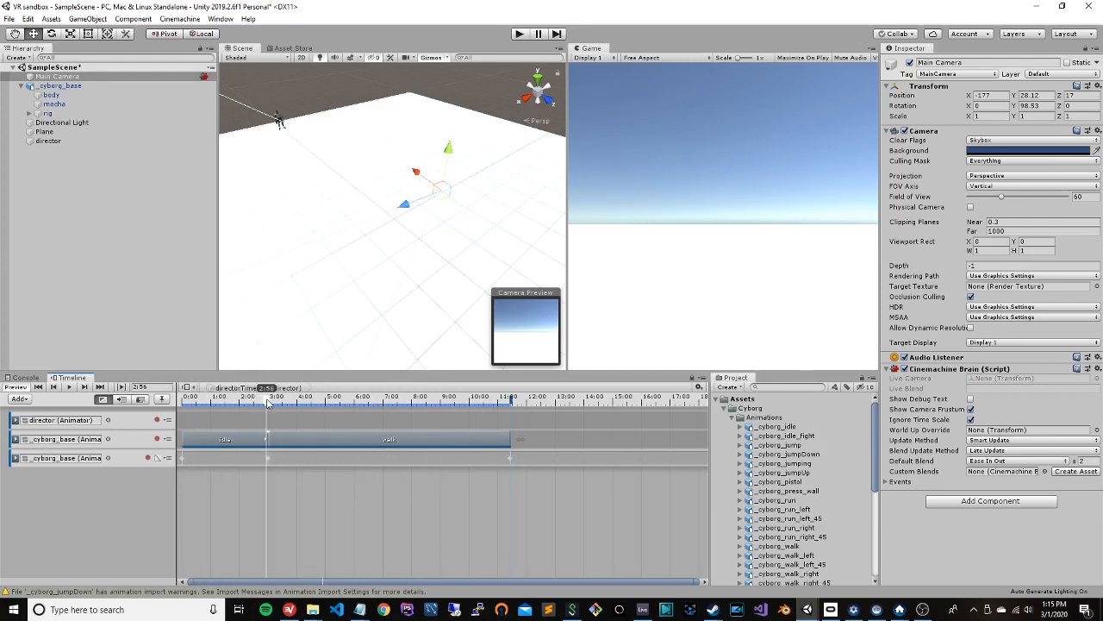
drag(267, 403, 502, 407)
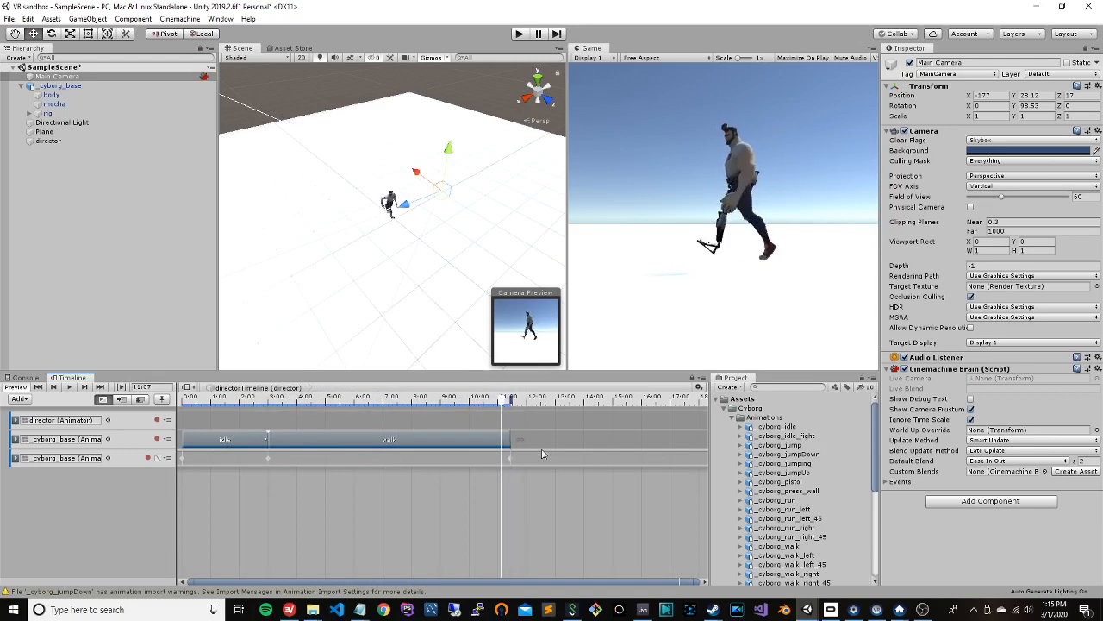
Step: Add the idle_fight clip to the first _cyborg_base track and place it directly behind the walk clip at 11.45 s
right_click(540, 441)
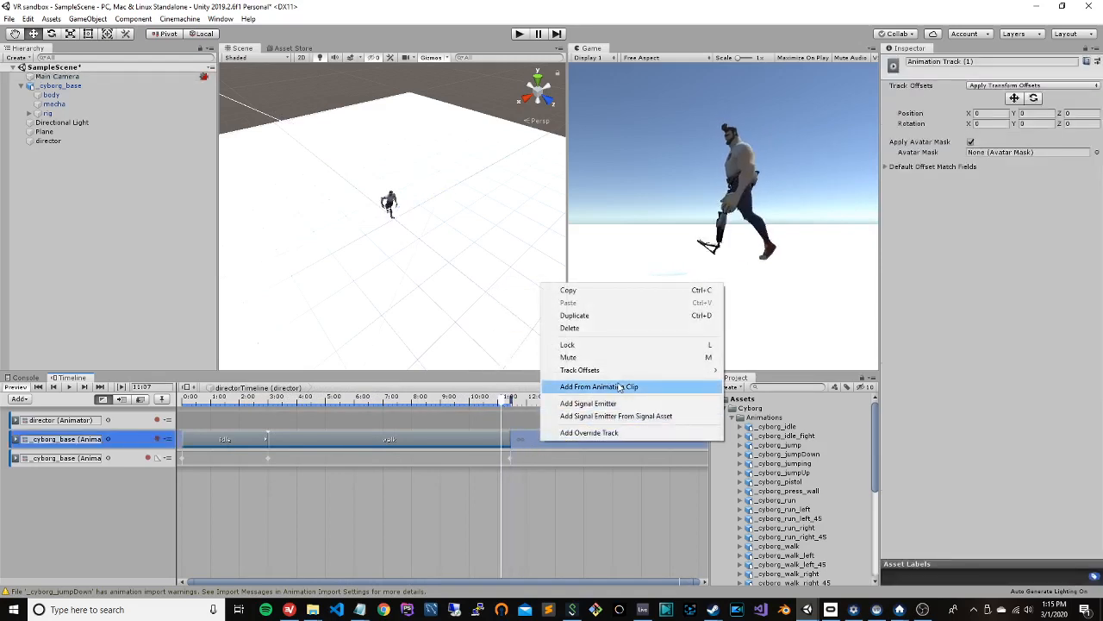
click(621, 387)
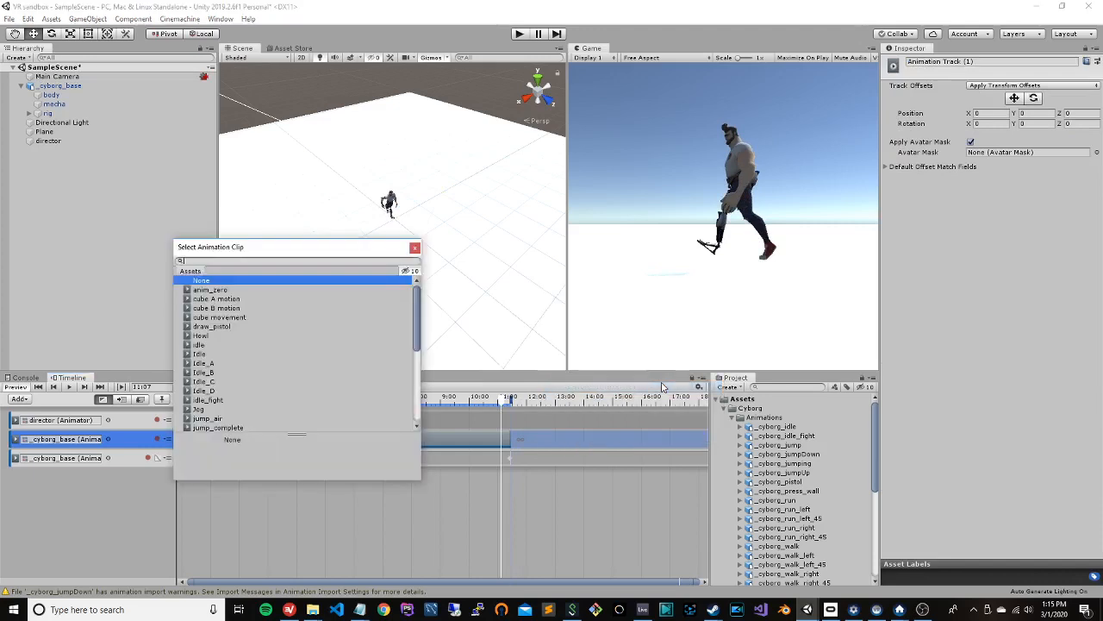
click(268, 345)
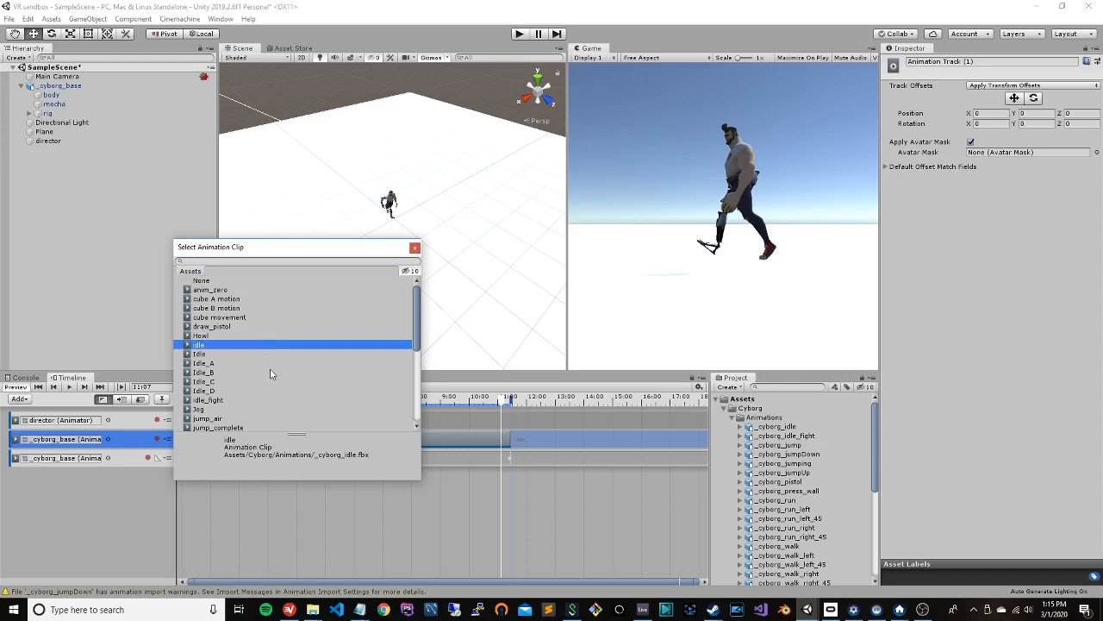
click(269, 400)
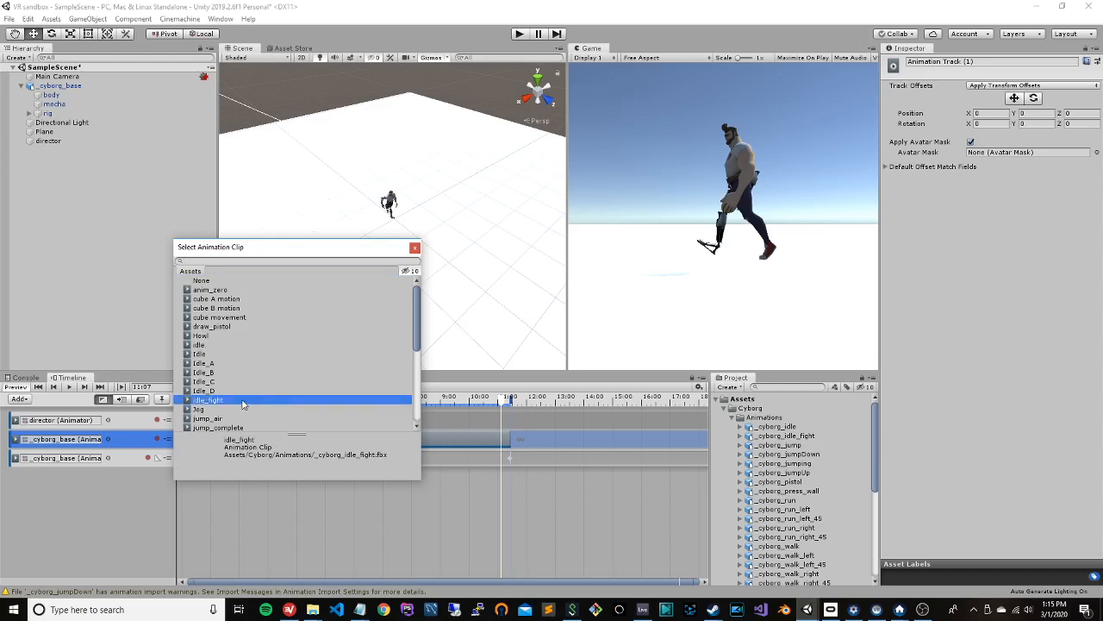
double_click(248, 401)
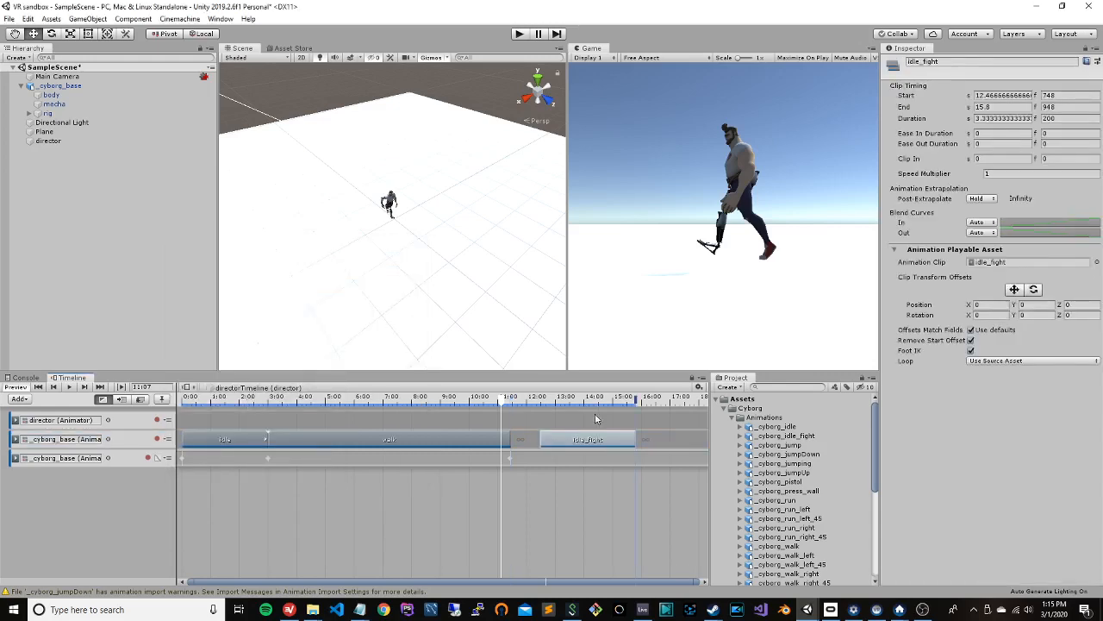
drag(499, 404, 466, 406)
drag(586, 440, 559, 452)
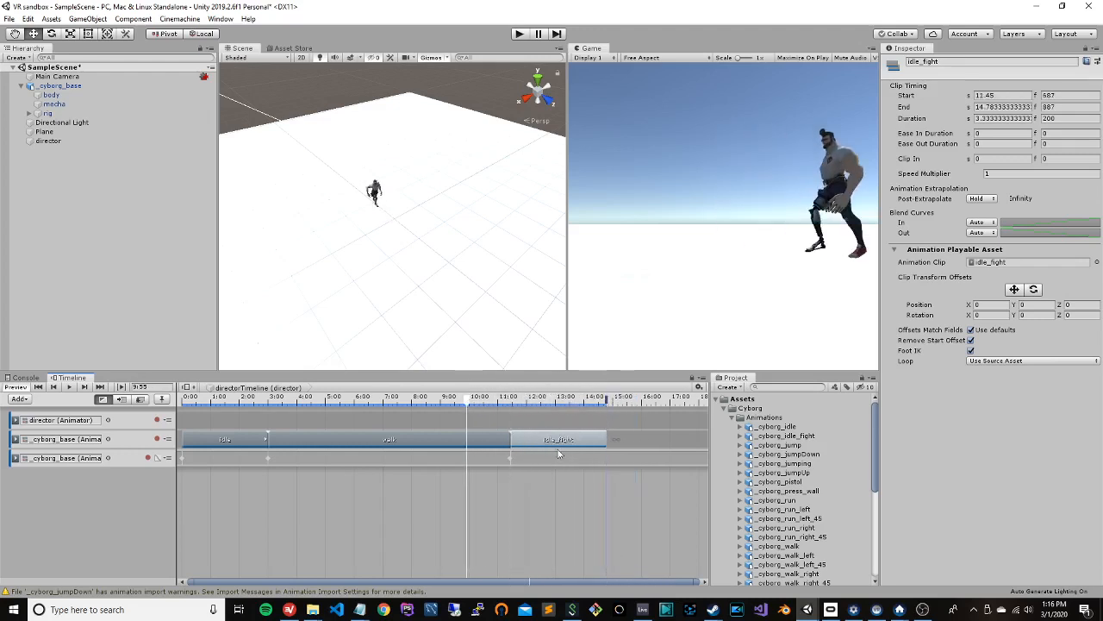
Step: Record a position key for _cyborg_base on its second track at the end of the idle_fight clip, at 14:46, and stop recording
drag(461, 399, 603, 414)
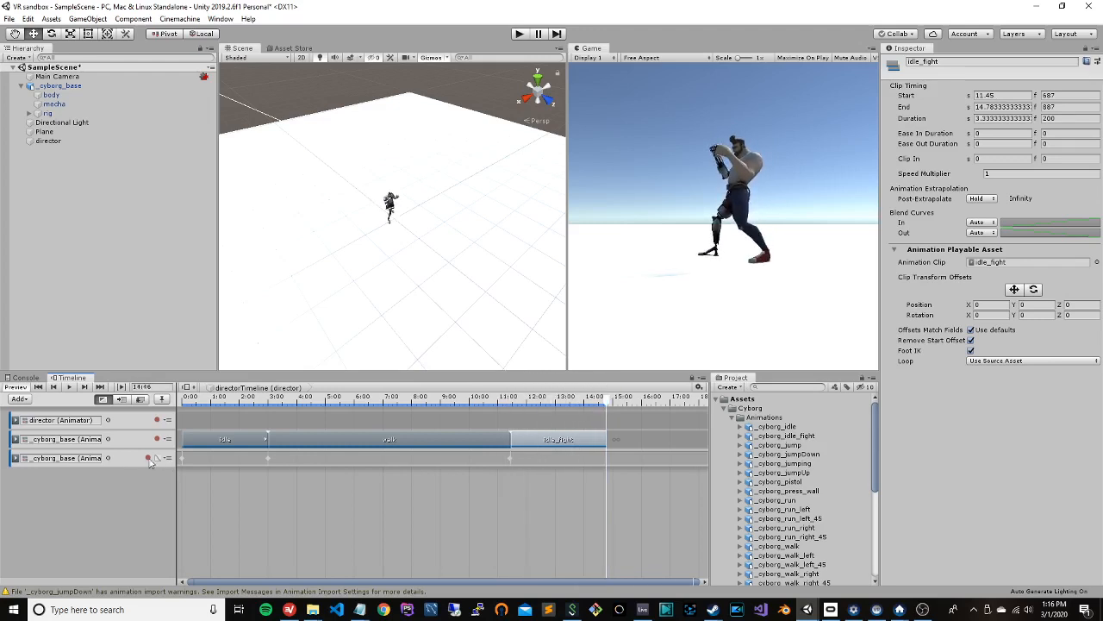
click(118, 459)
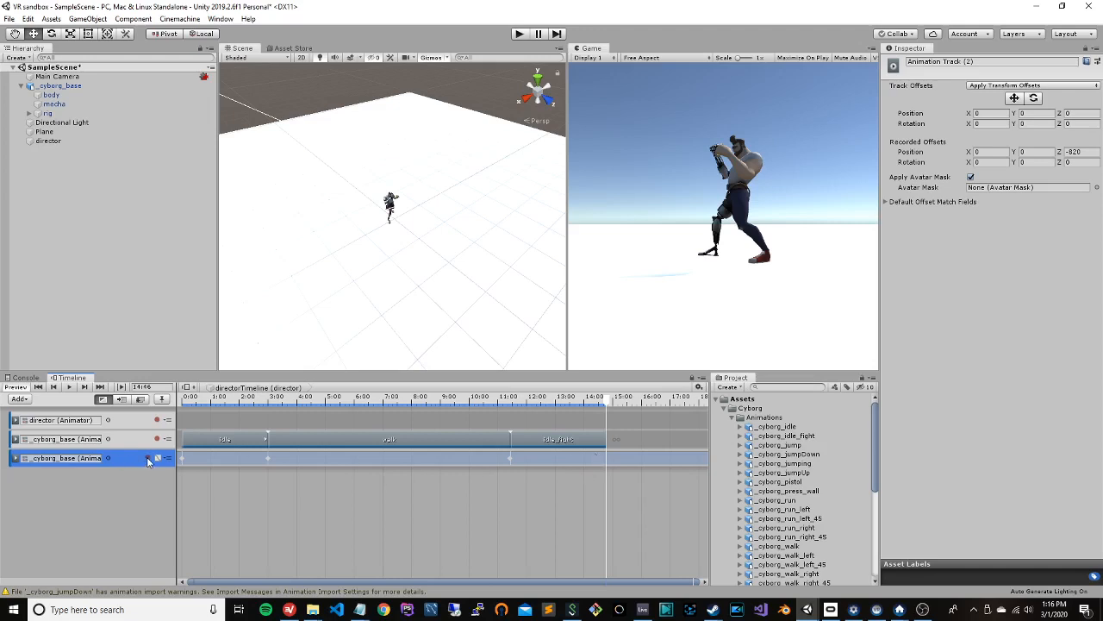
click(148, 459)
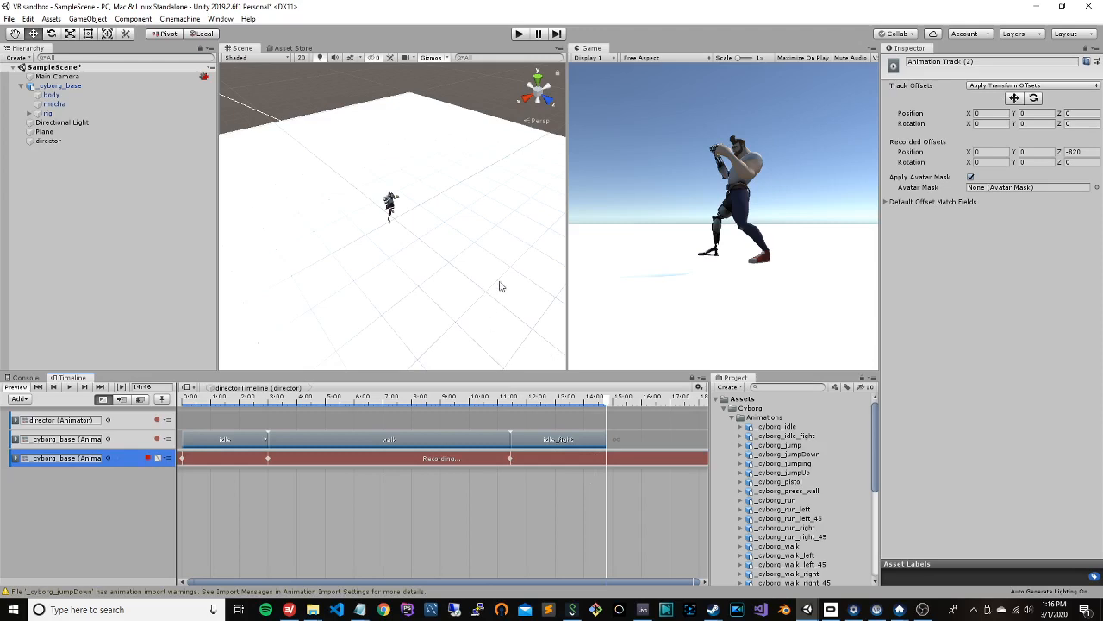
click(56, 87)
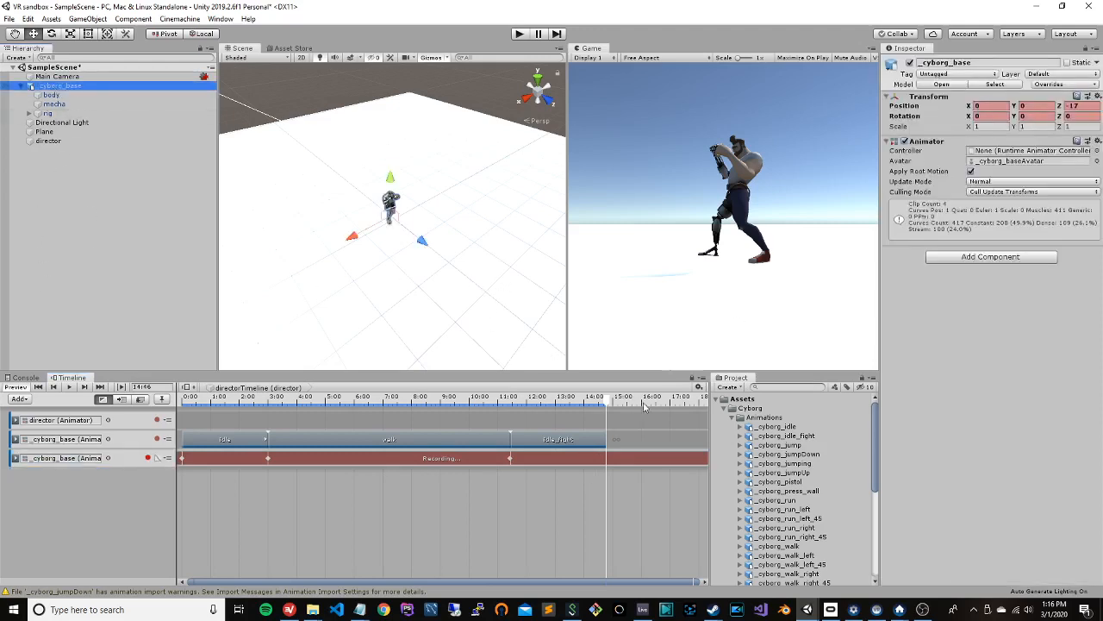
right_click(903, 107)
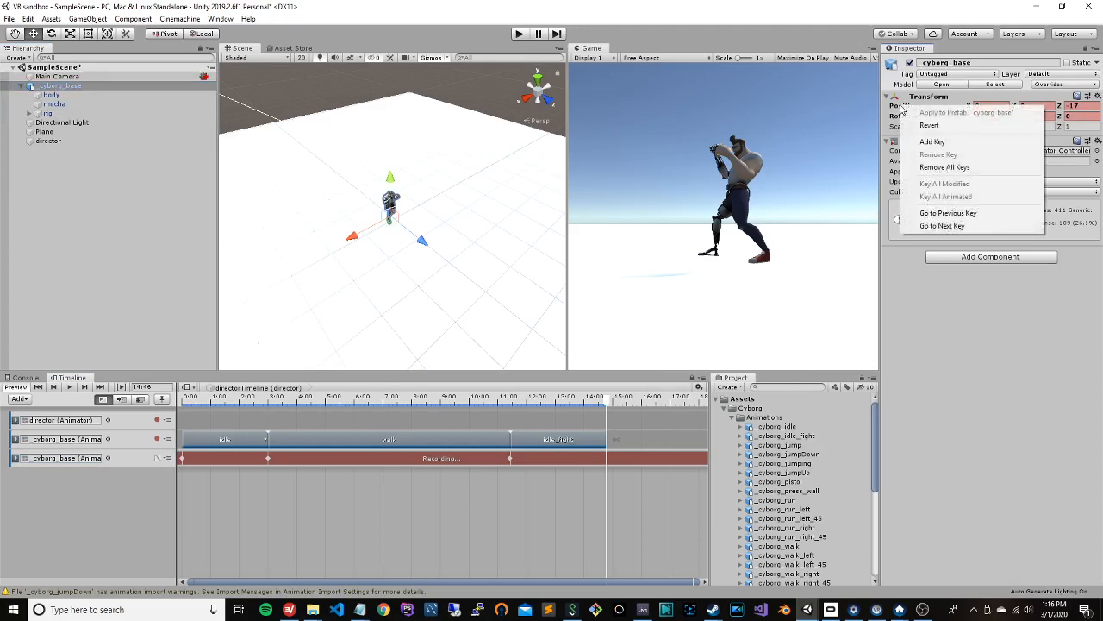
click(985, 144)
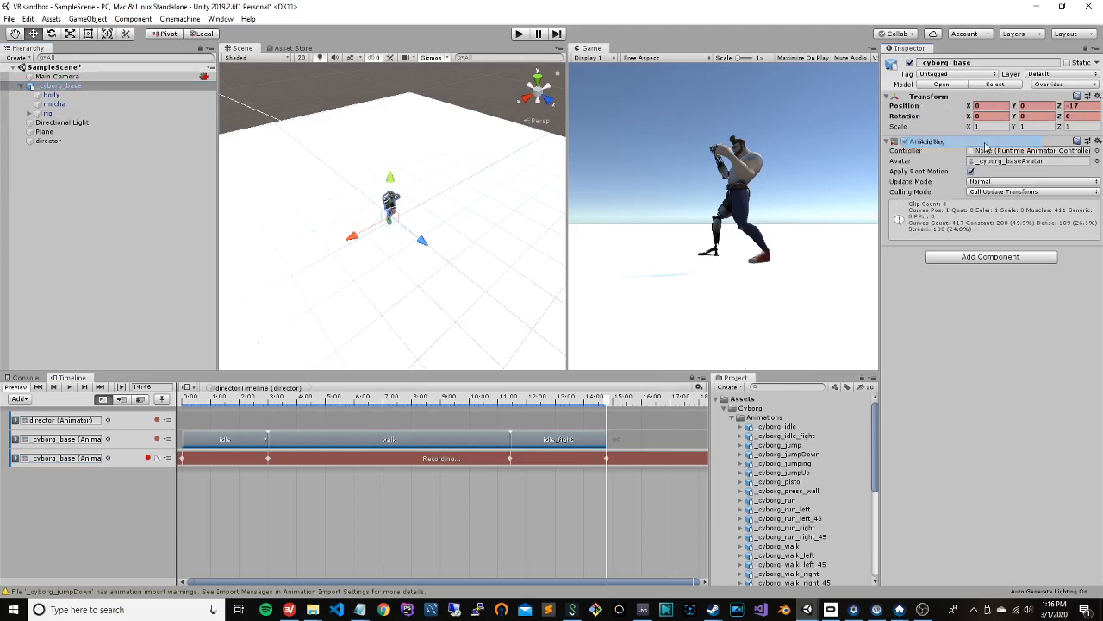
click(147, 458)
Step: Scrub through the timeline to review the cyborg's walk and its transition into the fight pose
drag(608, 405, 573, 421)
drag(394, 421, 608, 438)
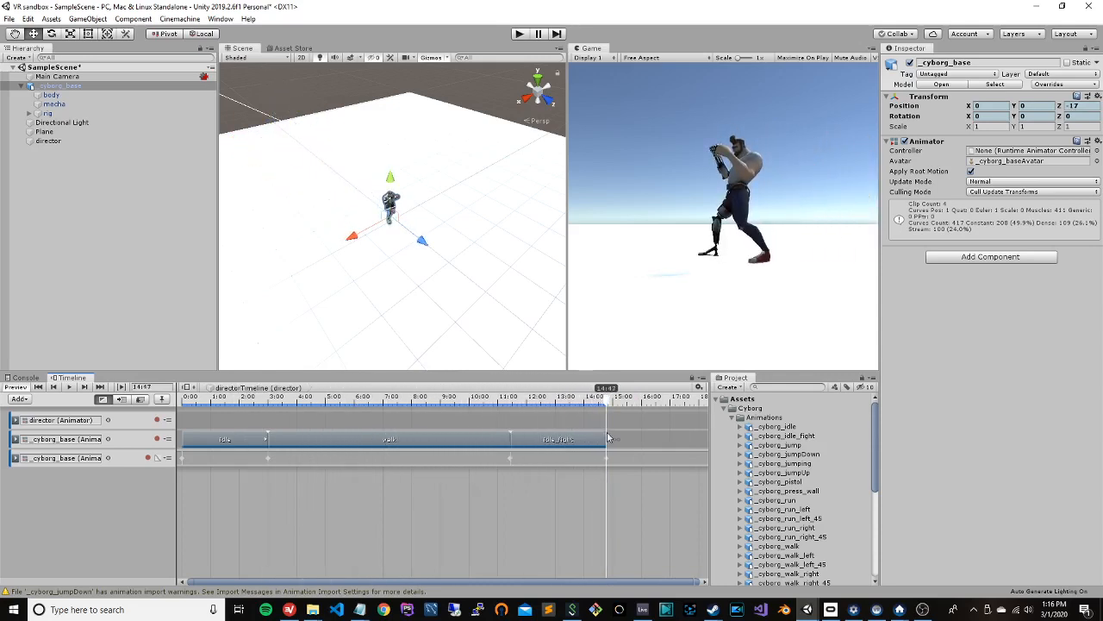
drag(607, 438, 440, 439)
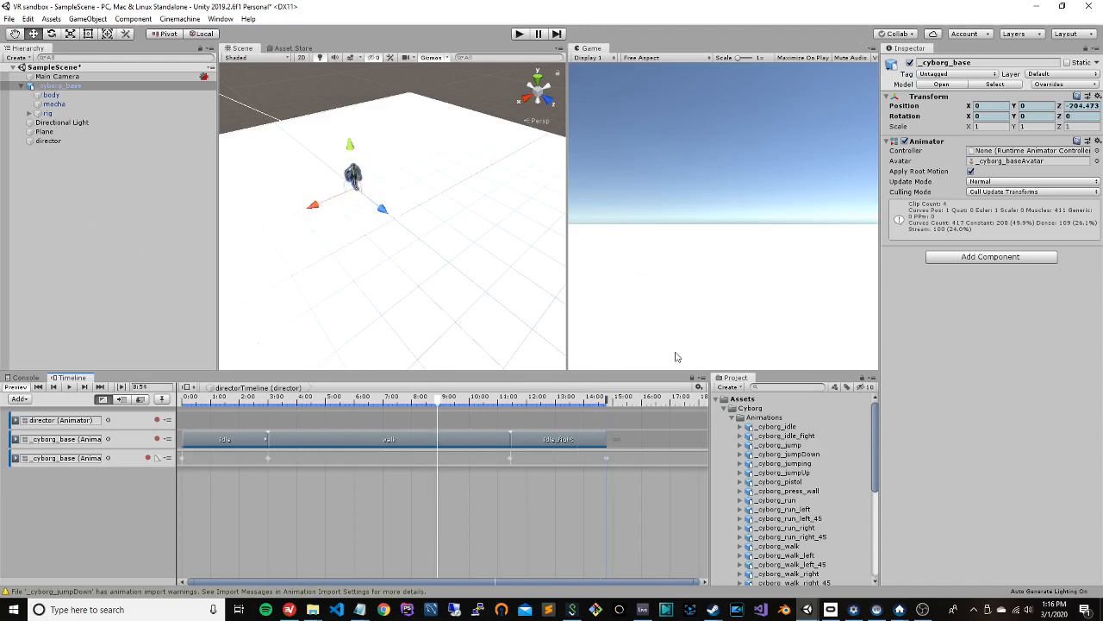
Step: Collapse the Cyborg assets, expand the Gorilla asset's Prefab folder, and inspect the Gorilla and Gorilla_Howl prefabs
click(724, 409)
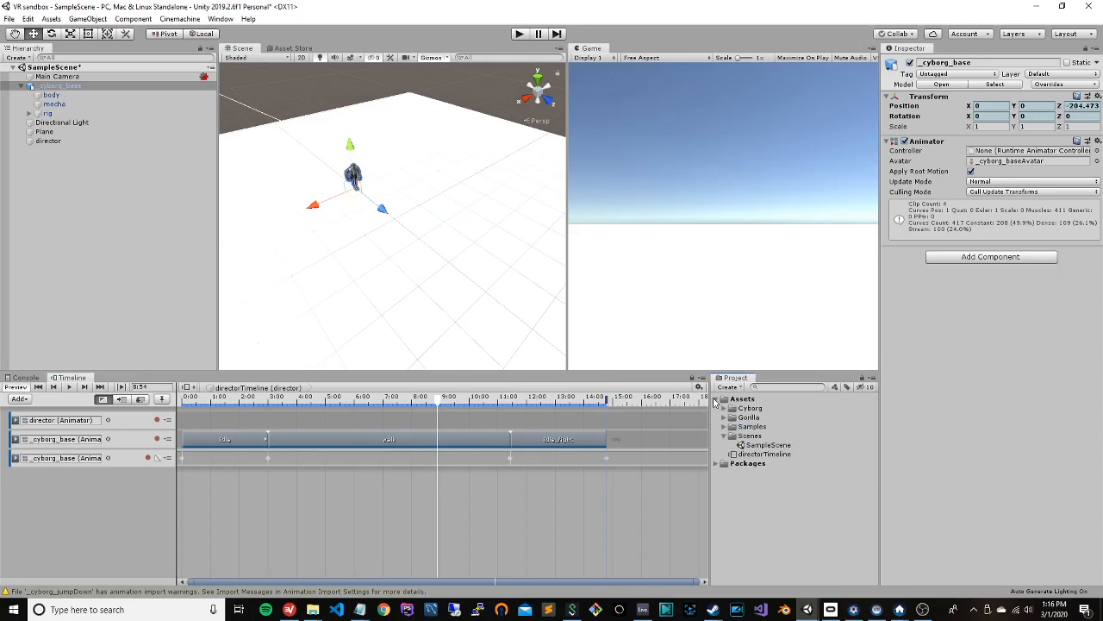
click(724, 418)
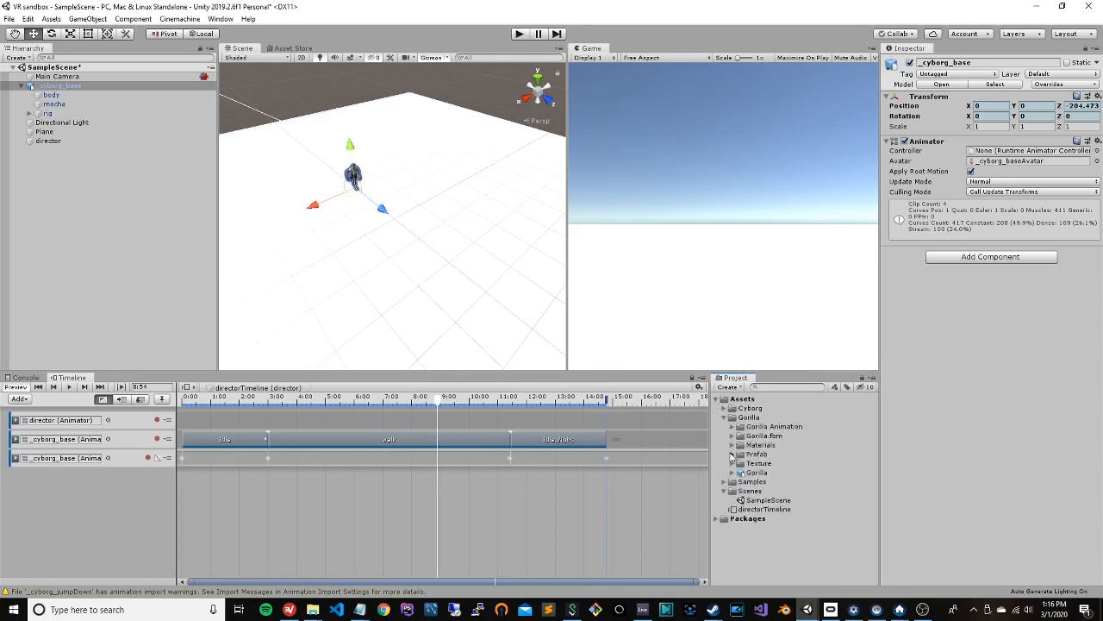
click(732, 454)
click(764, 464)
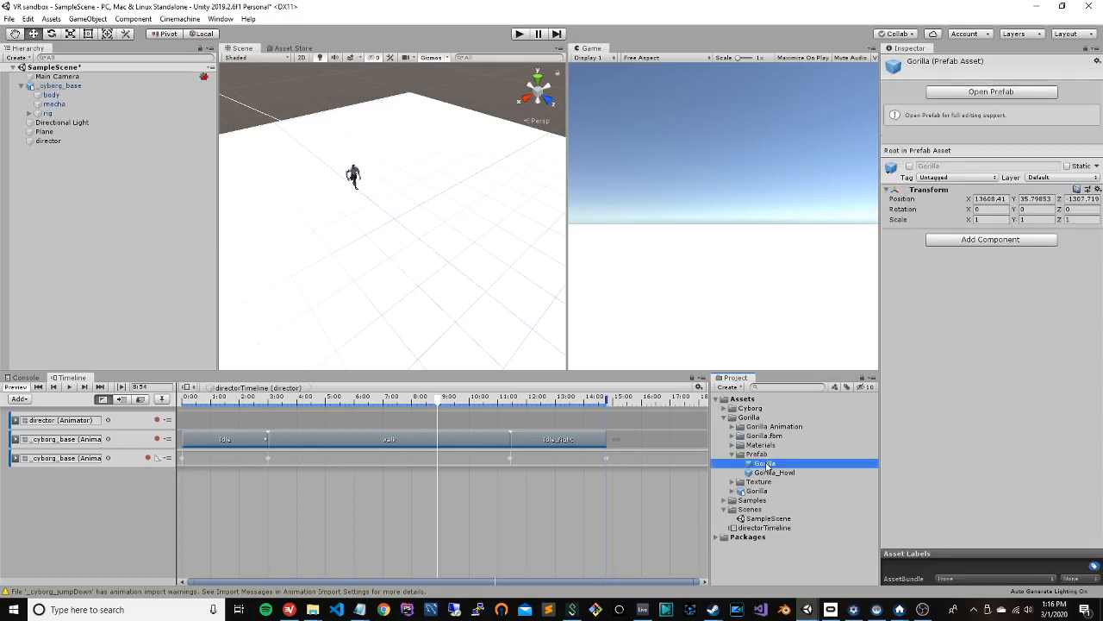
click(767, 473)
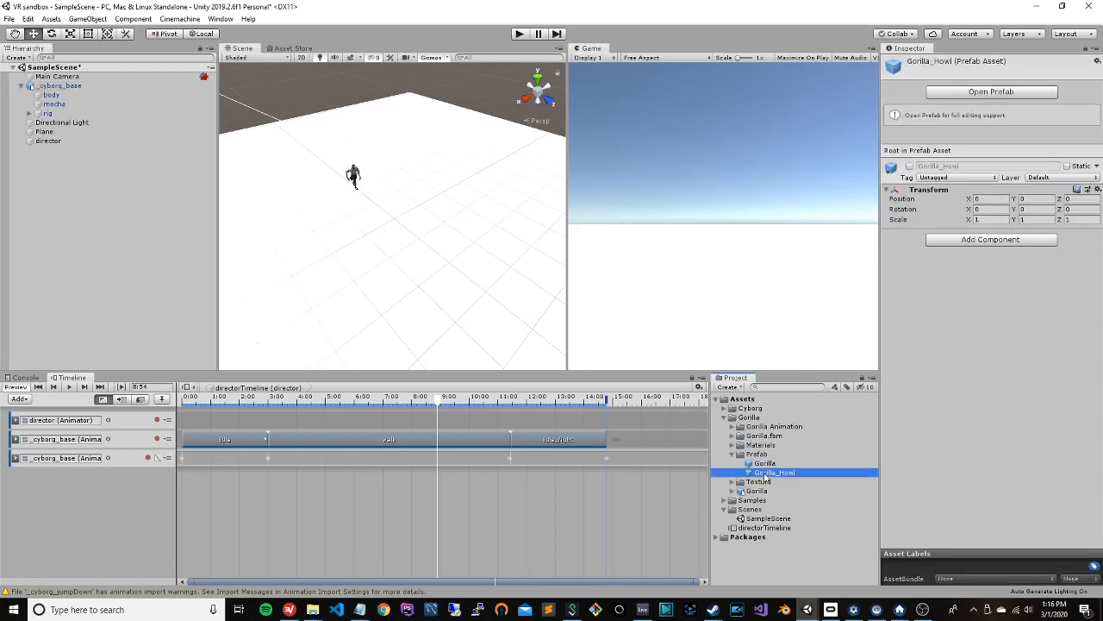
Step: Try placing the Gorilla prefab in the scene near the plane's far corner, and undo the placement
mouse_move(764, 463)
mouse_down()
mouse_move(419, 264)
mouse_move(417, 241)
mouse_move(417, 274)
mouse_move(760, 473)
mouse_move(403, 260)
mouse_move(667, 387)
mouse_move(760, 467)
mouse_up()
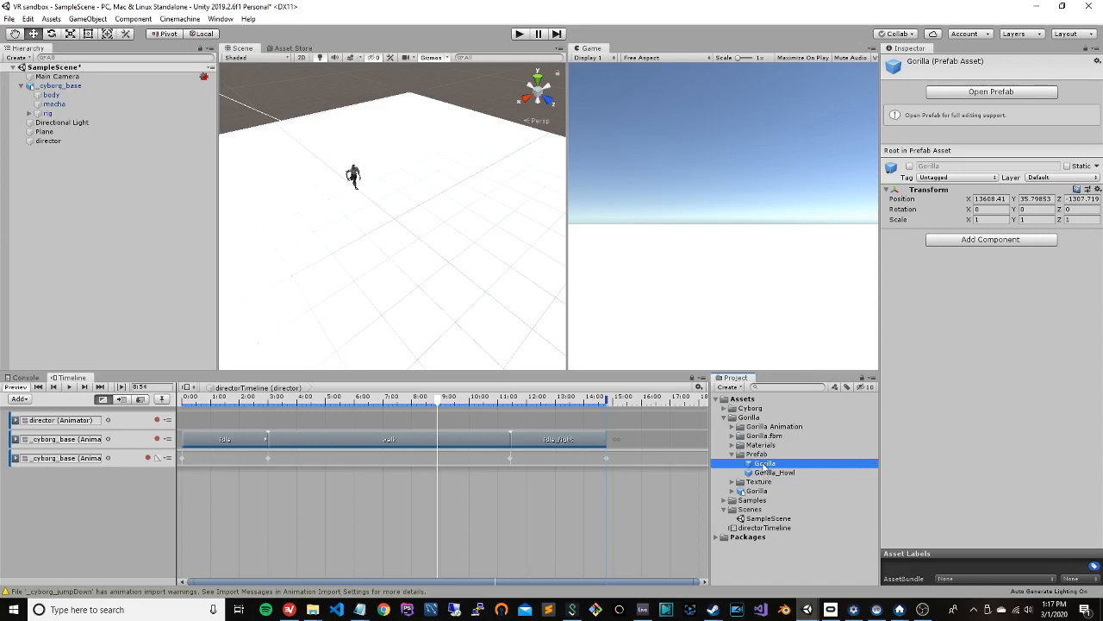
drag(763, 466, 425, 129)
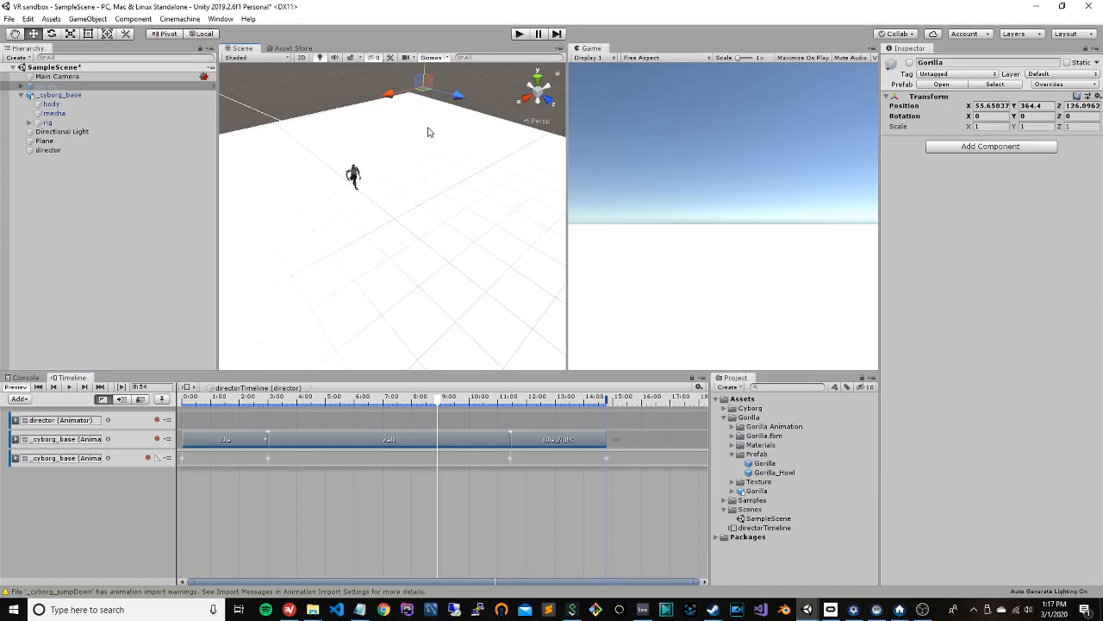
key(ctrl+z)
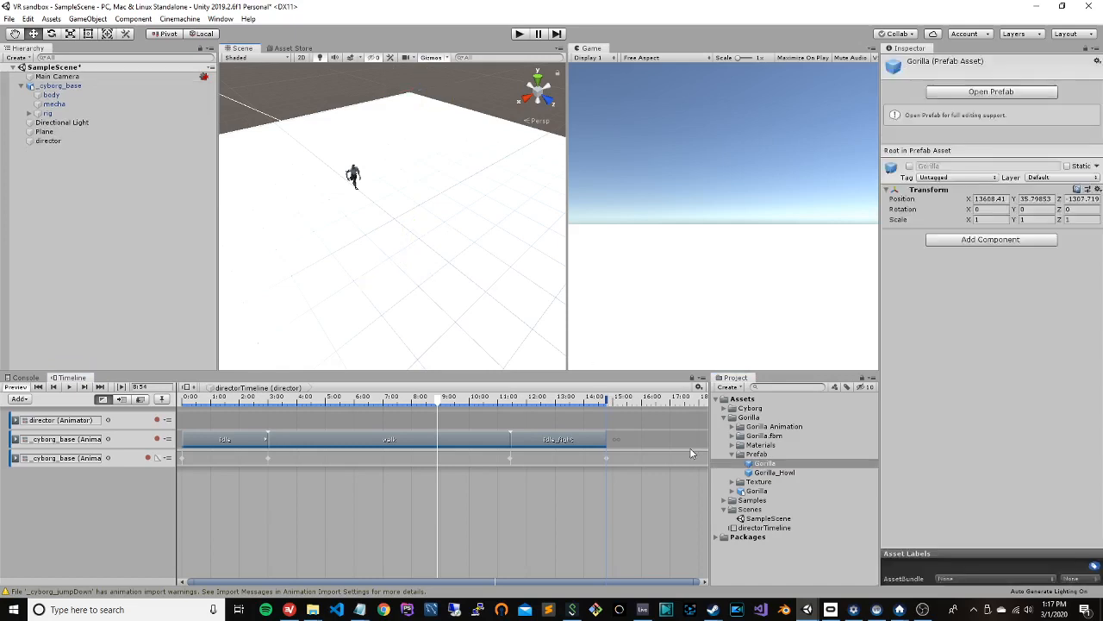
Step: Try placing the Gorilla_Howl prefab on the plane, and undo the placement
drag(773, 474, 489, 289)
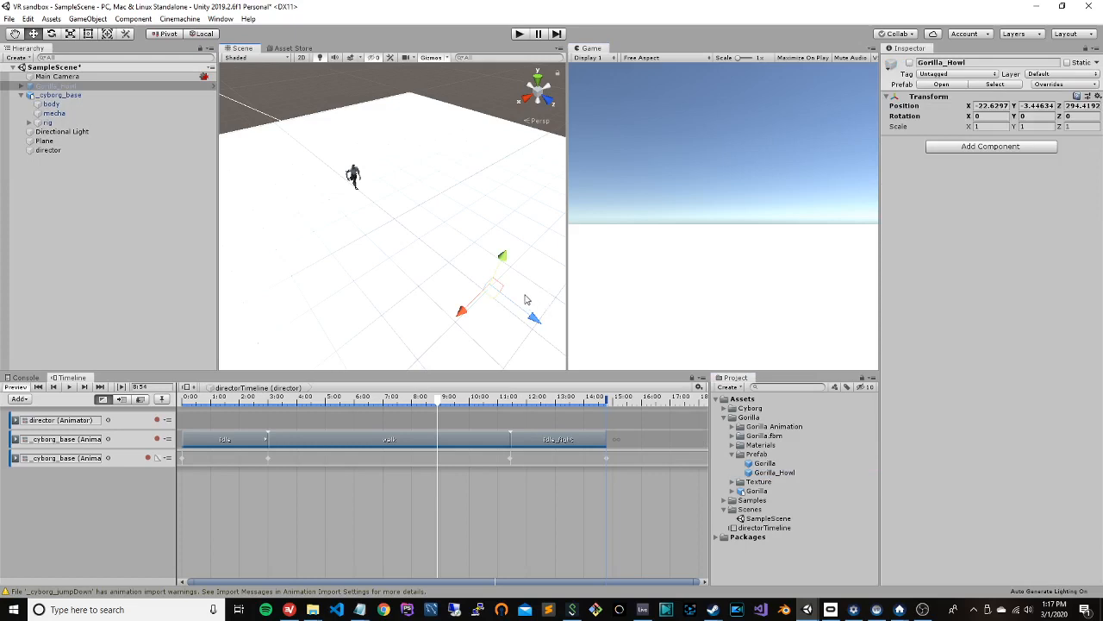
key(ctrl+z)
Step: Inspect the Gorilla model's import settings and sub-assets, and collapse the Prefab folder
click(755, 491)
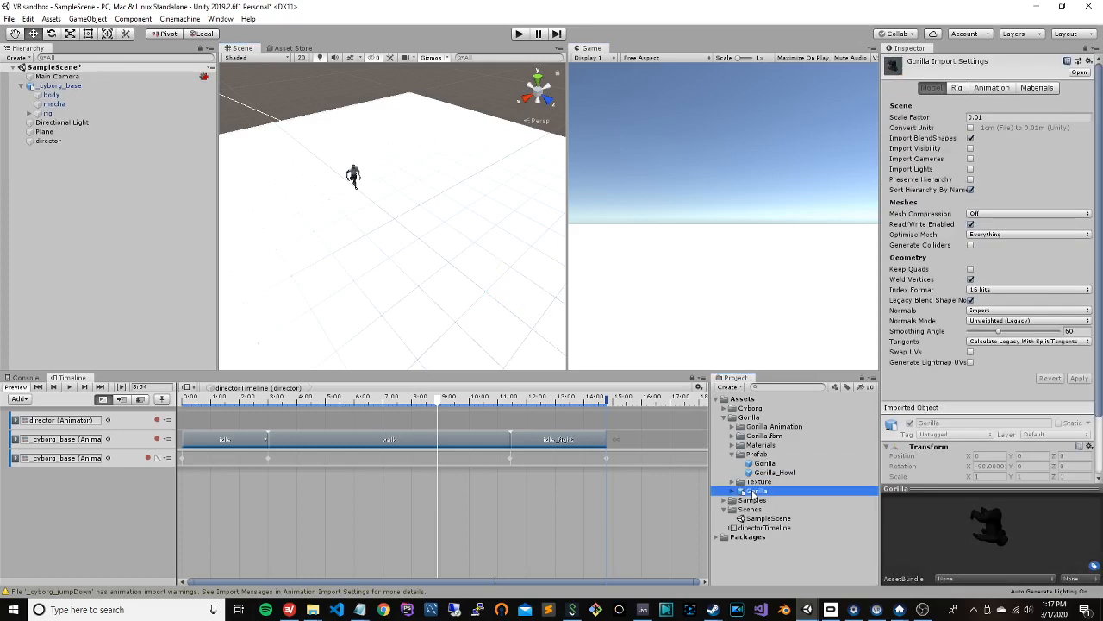
click(733, 491)
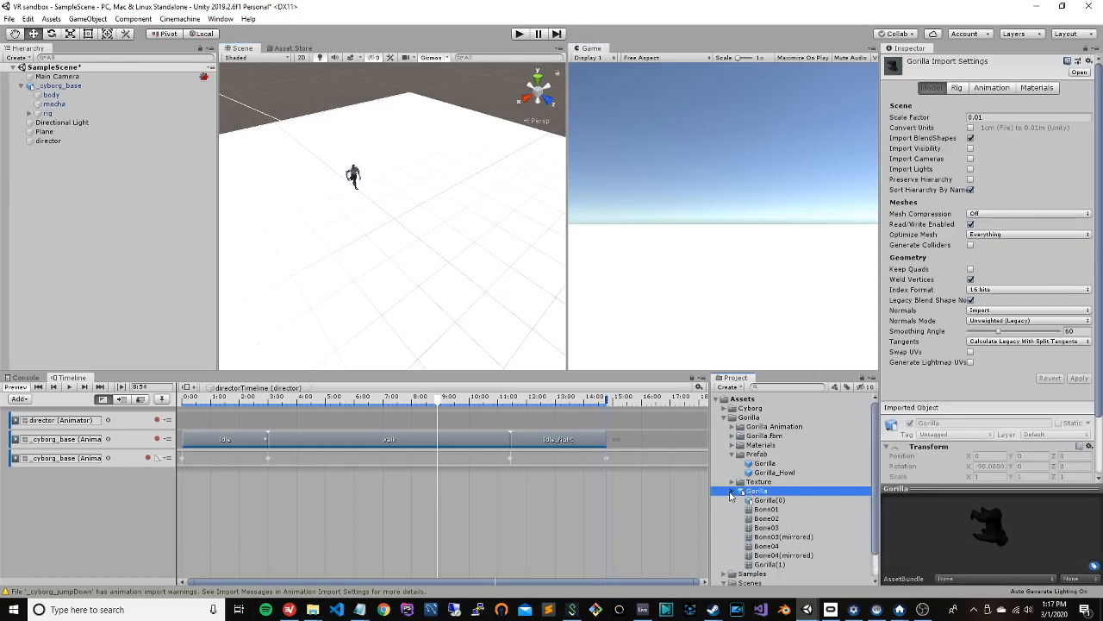
click(732, 492)
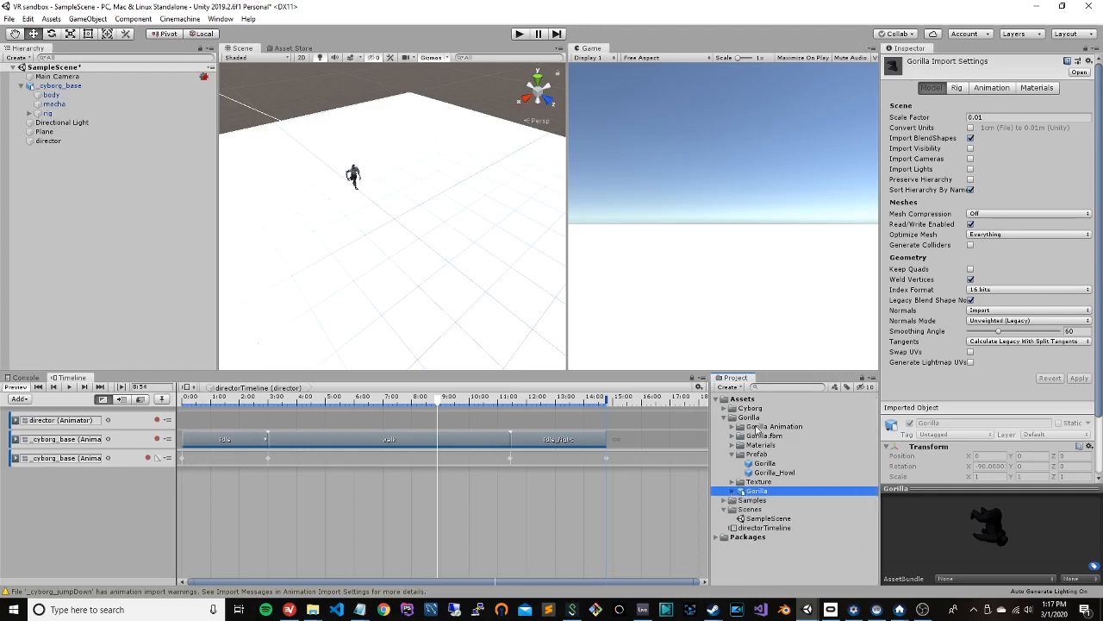
click(732, 455)
click(732, 455)
click(732, 455)
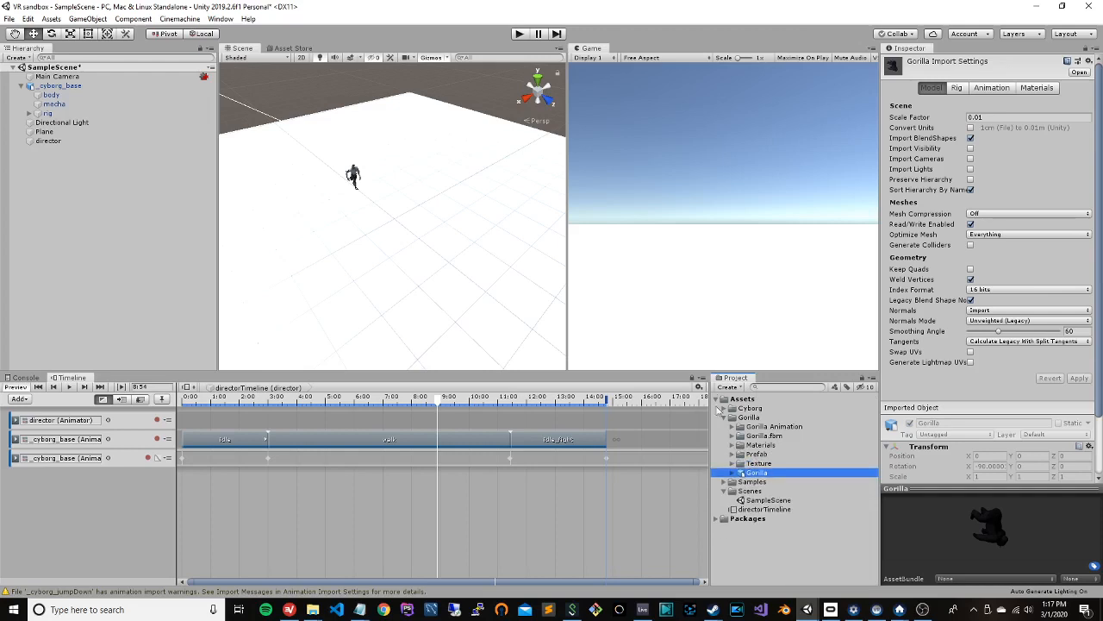
Step: Place the Gorilla model in the scene on the plane ahead of the cyborg, and expand the Prefab folder again
drag(759, 475, 424, 261)
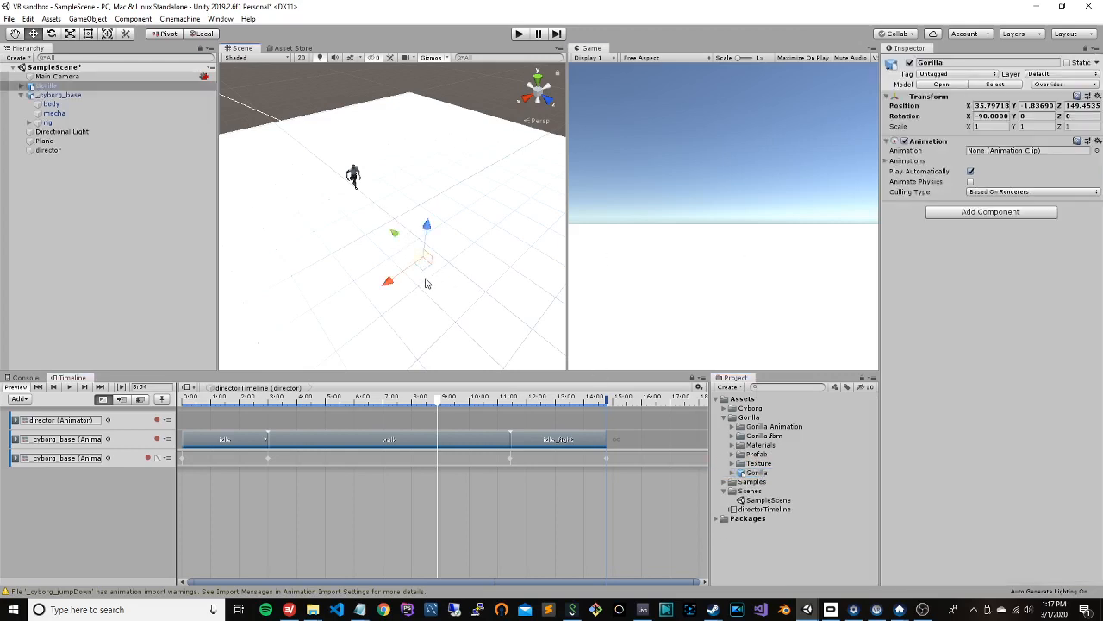
scroll(444, 297, up, 6)
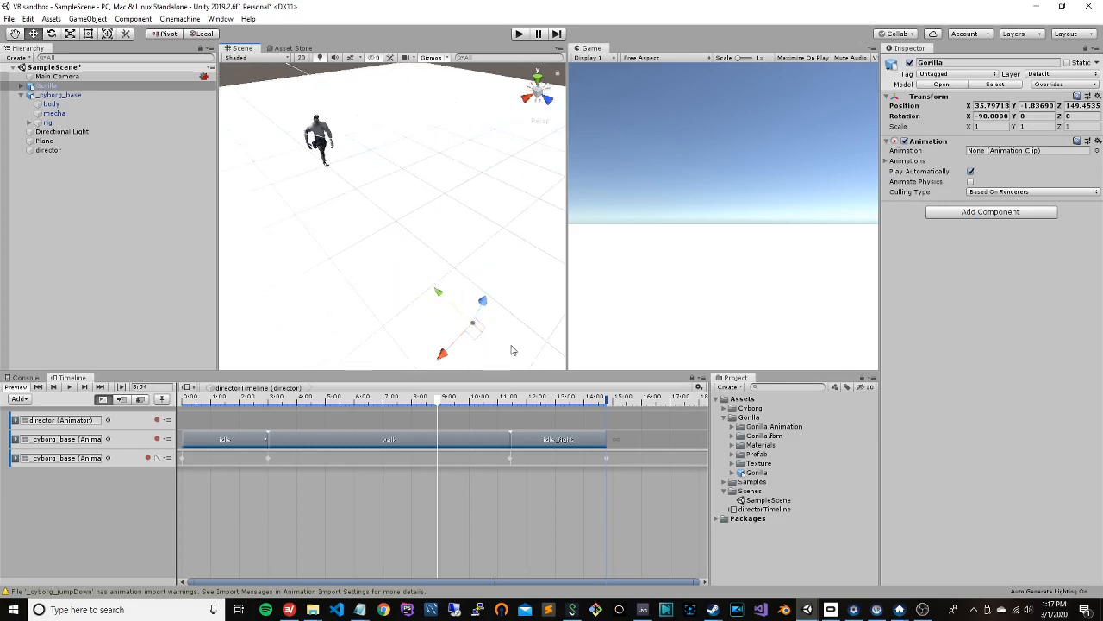
right_drag(515, 345, 526, 388)
right_drag(498, 270, 541, 228)
scroll(504, 268, up, 5)
scroll(540, 259, up, 6)
right_drag(542, 310, 45, 305)
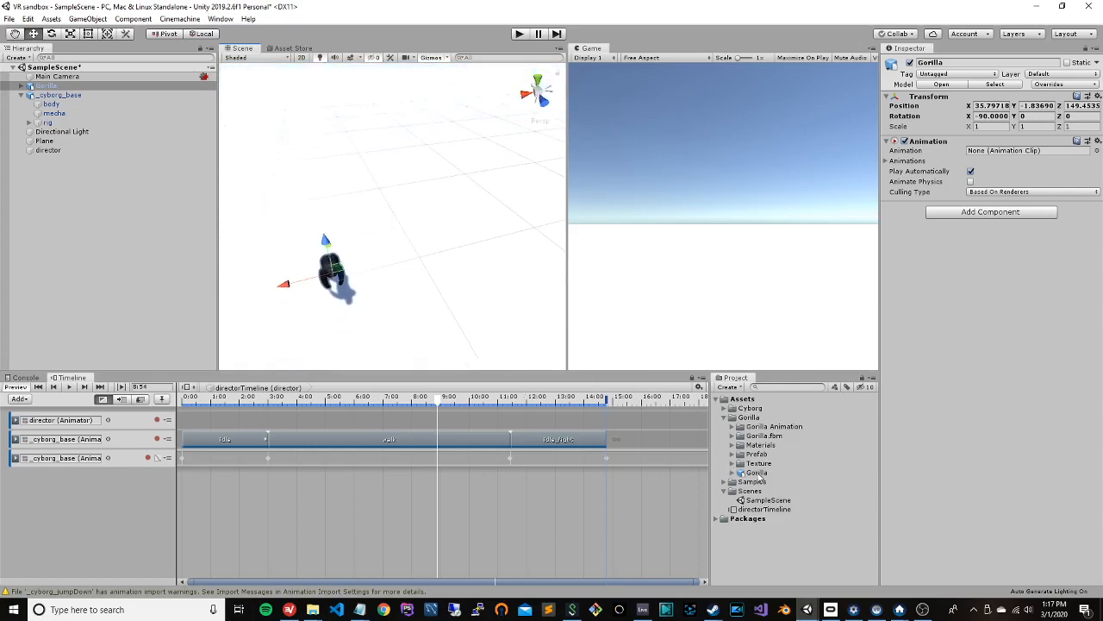
click(733, 455)
mouse_move(765, 464)
mouse_down()
mouse_move(776, 467)
mouse_move(398, 247)
mouse_move(417, 291)
mouse_move(405, 257)
mouse_move(759, 484)
mouse_move(762, 464)
mouse_up()
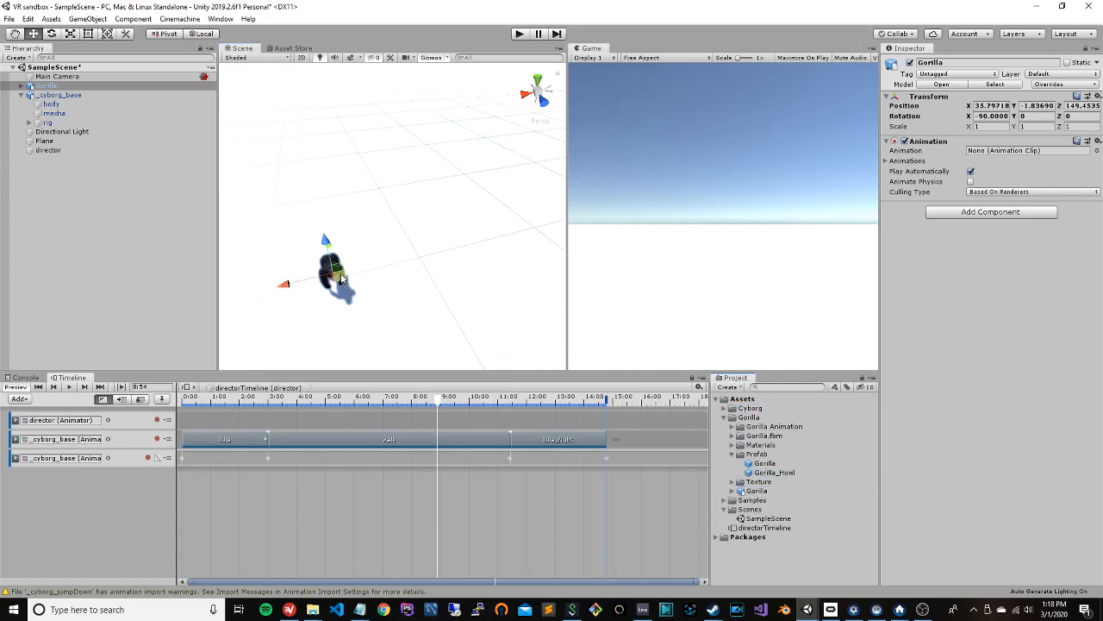
Step: Set the Gorilla's scale to 20 on X, Y and Z
scroll(372, 238, down, 15)
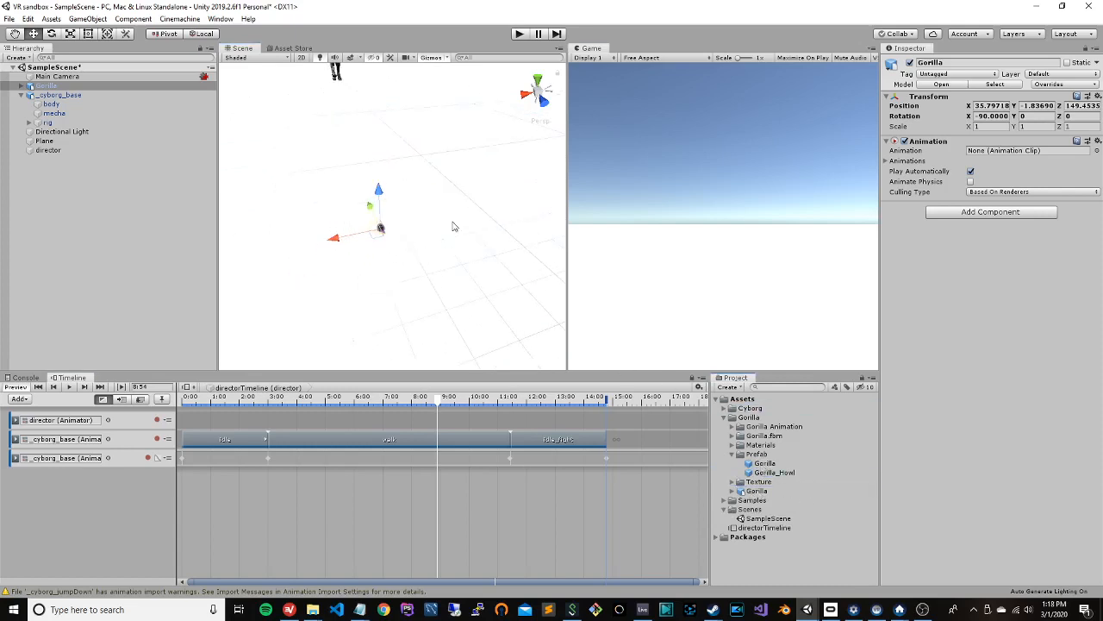
scroll(438, 233, down, 1)
scroll(438, 233, up, 4)
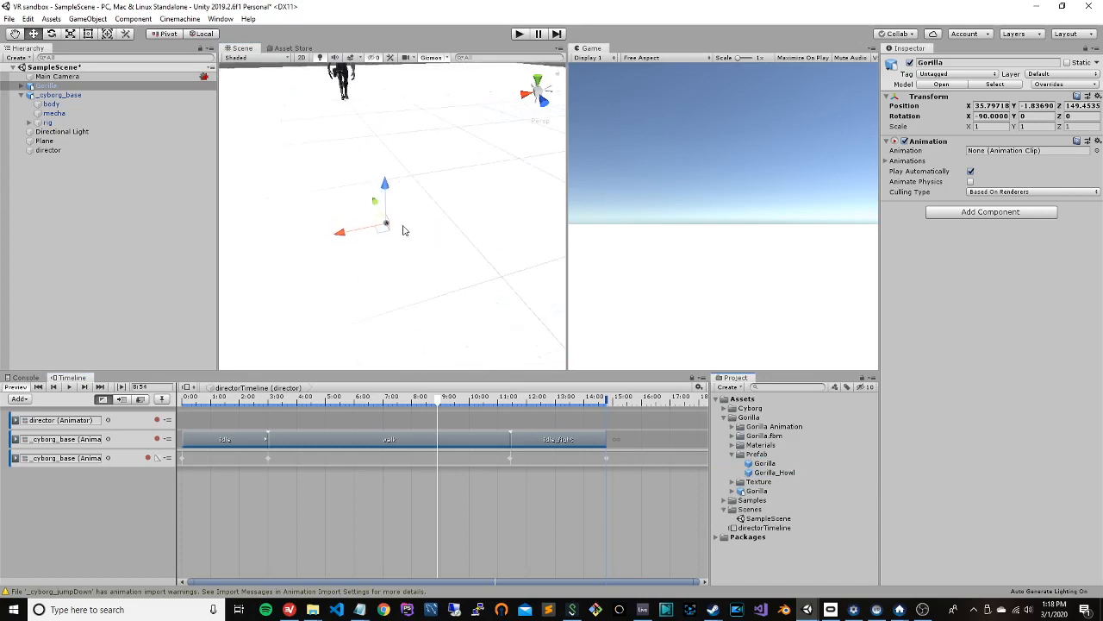
scroll(405, 230, up, 8)
scroll(406, 231, down, 3)
mouse_move(405, 230)
right_down()
mouse_move(394, 178)
mouse_move(420, 241)
right_up()
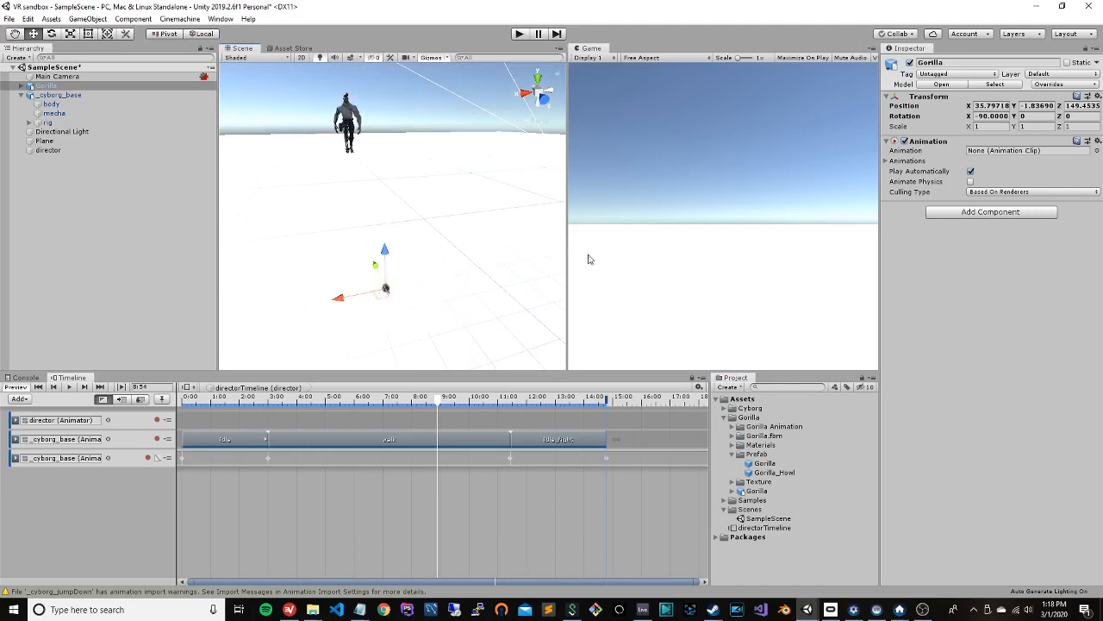
click(991, 126)
text(5)
text(20)
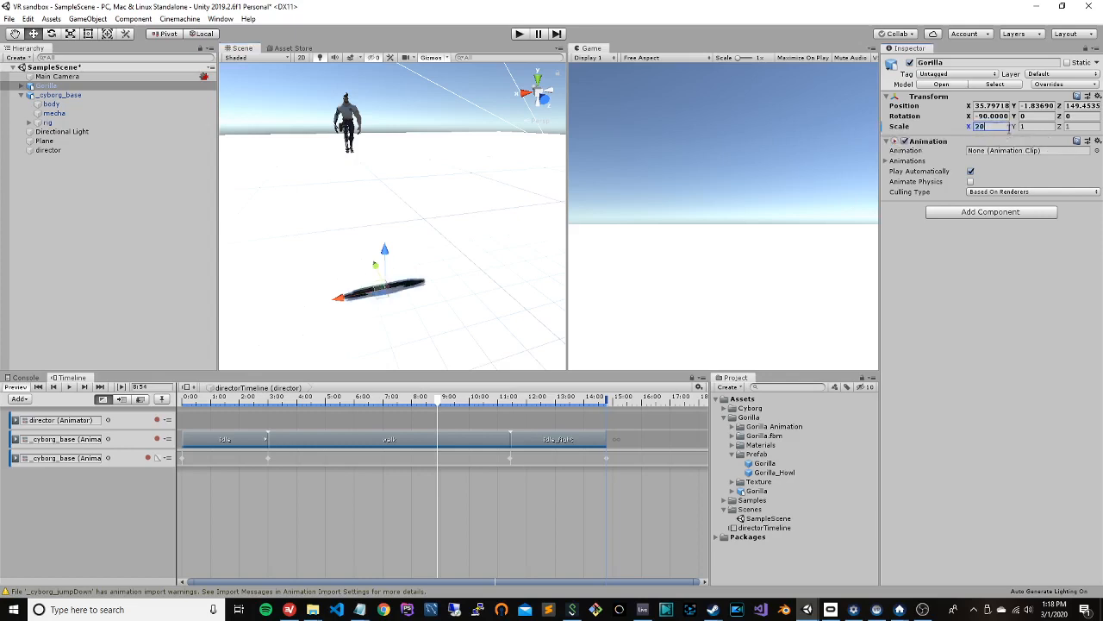
click(1039, 127)
text(20)
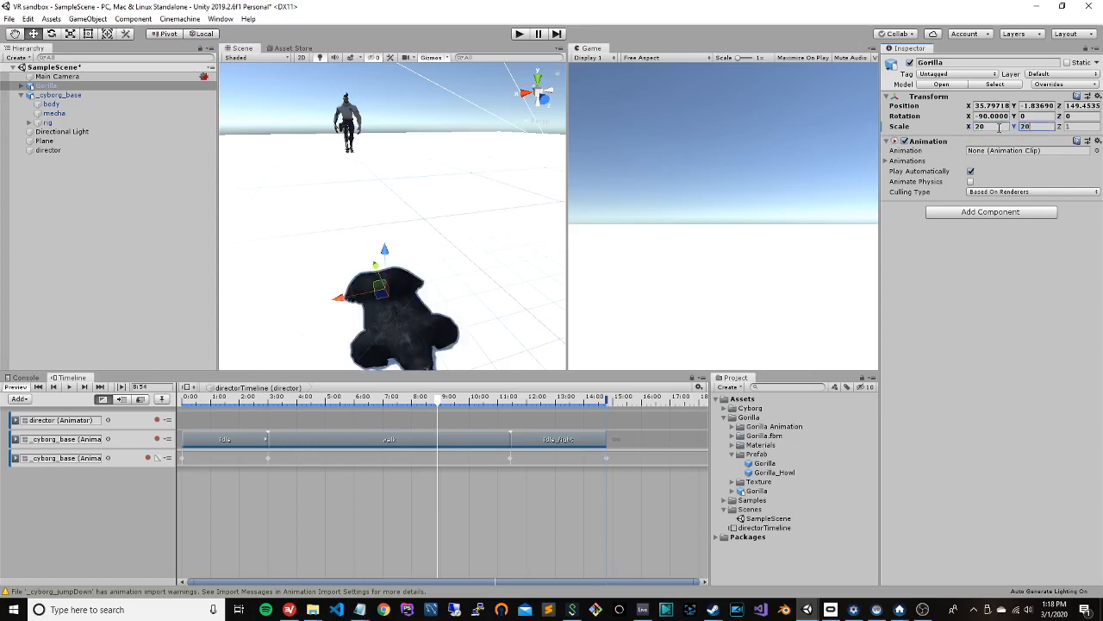
click(1069, 127)
text(20)
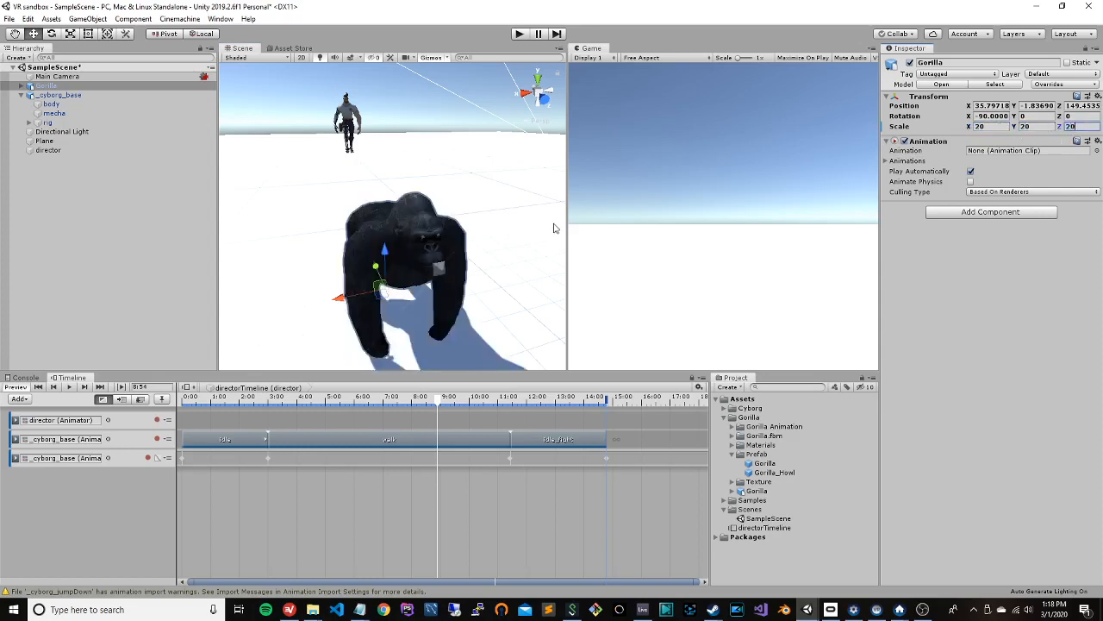
Step: Move the Gorilla along X to 5.7 so it lines up with the cyborg
scroll(507, 226, down, 6)
scroll(486, 234, up, 3)
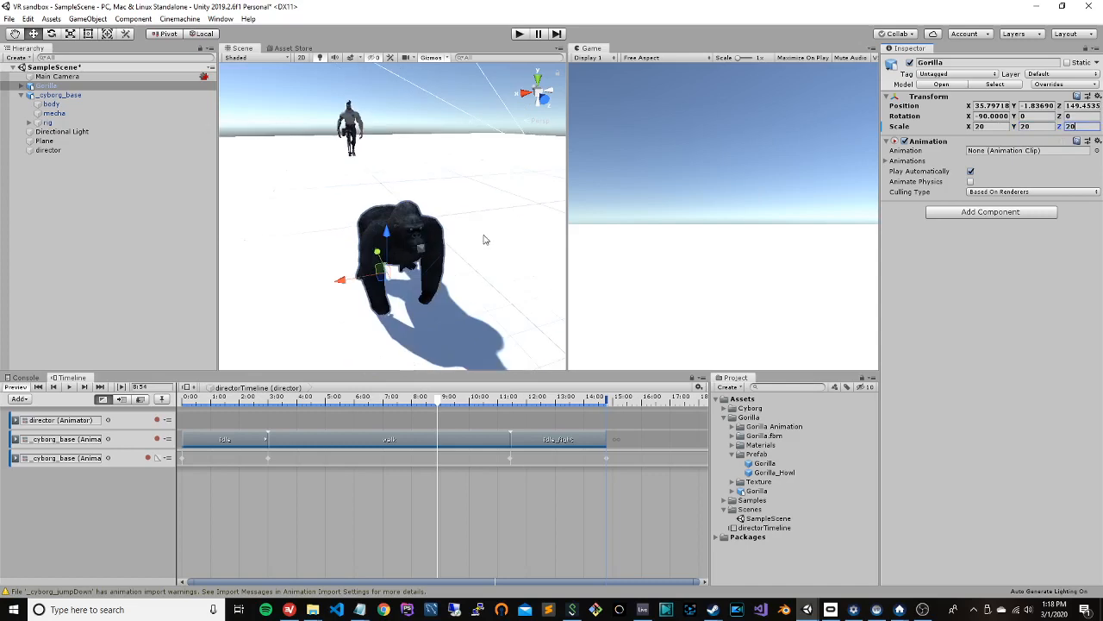
drag(331, 287, 391, 298)
scroll(393, 294, down, 1)
scroll(400, 294, up, 1)
right_drag(406, 296, 353, 302)
key(s)
key(d)
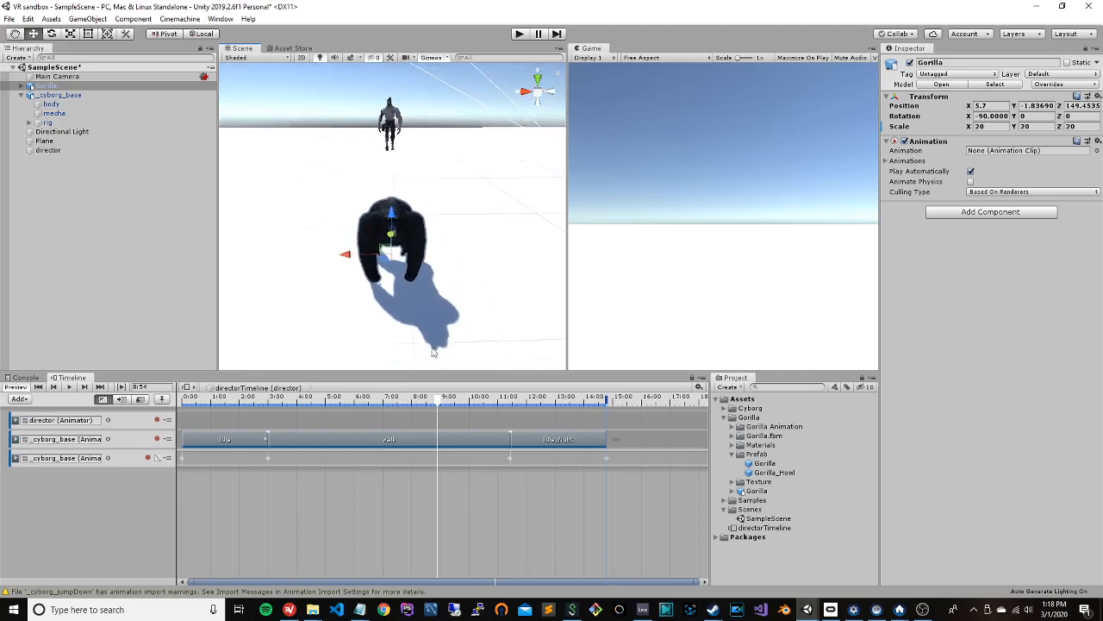
Step: With the timeline at 11:36, set the Gorilla's Y rotation to 180 and move it toward the cyborg to Y 0, Z 58.6
drag(439, 404, 517, 411)
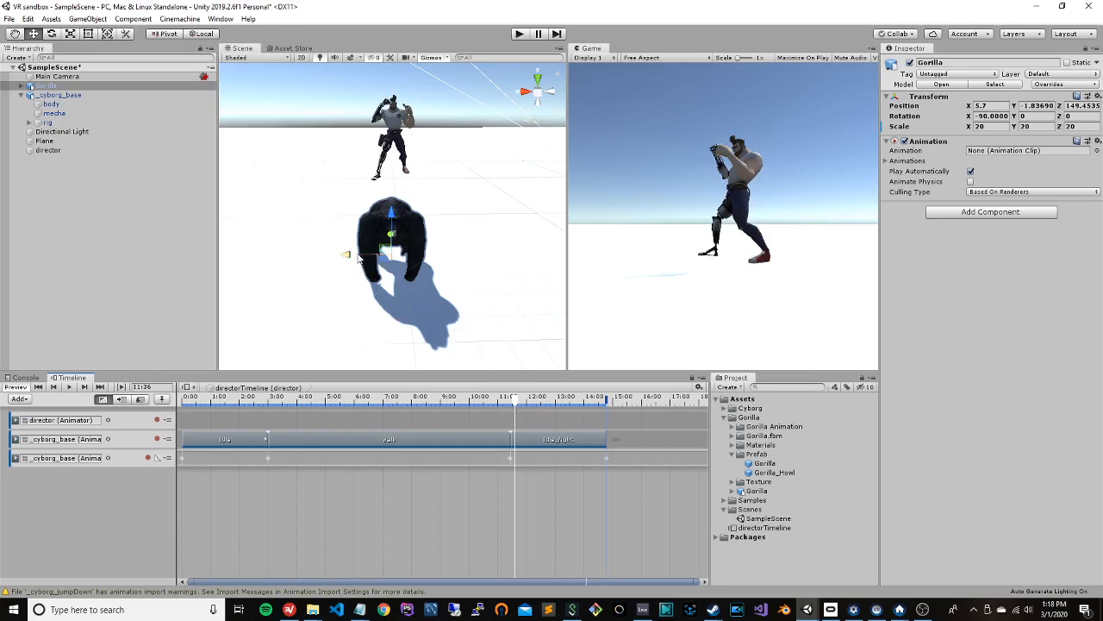
alt+drag(359, 251, 335, 245)
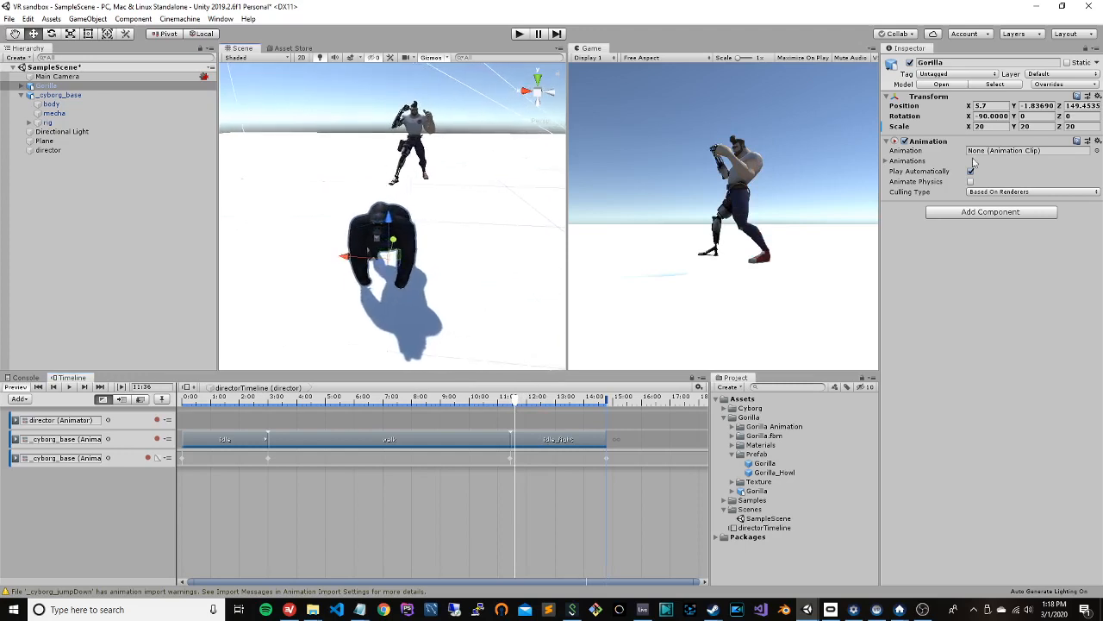
drag(1015, 118, 352, 107)
click(1040, 116)
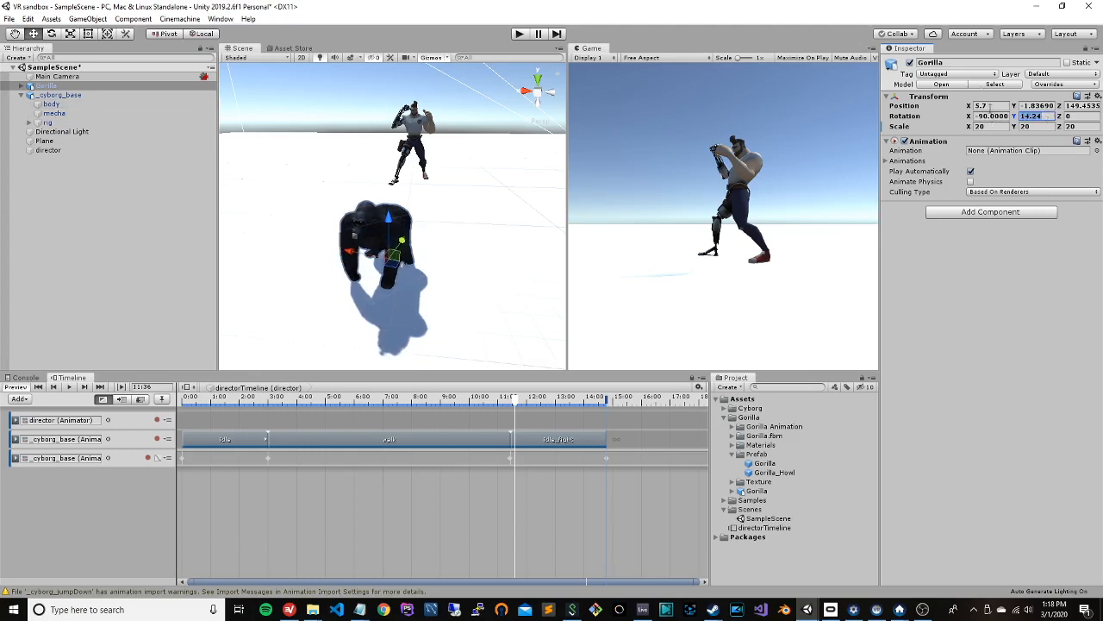
text(180)
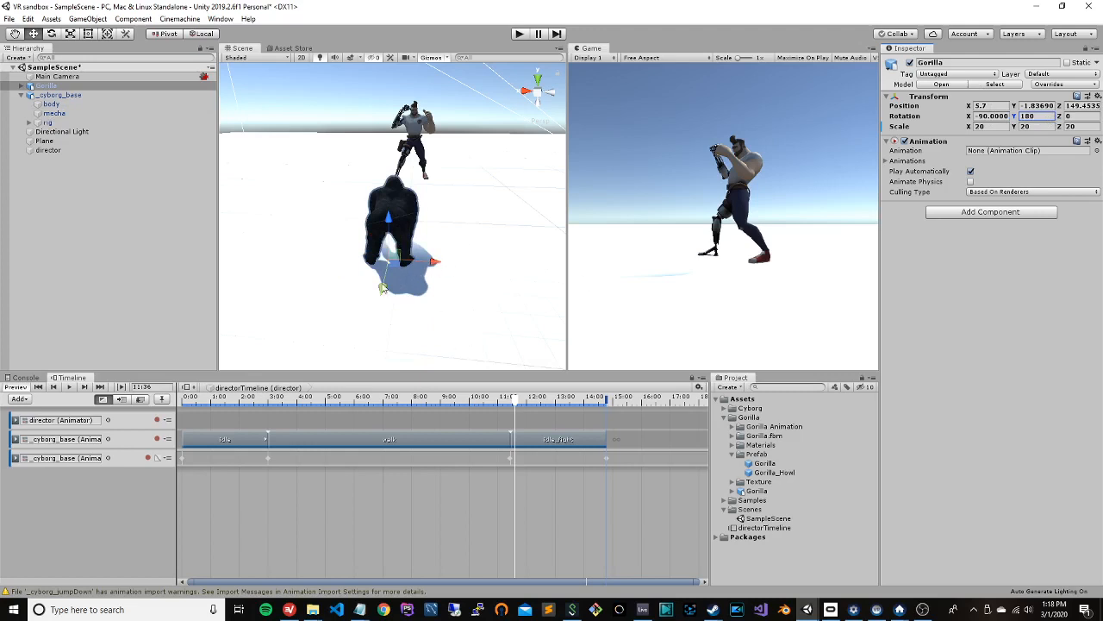
drag(382, 287, 420, 194)
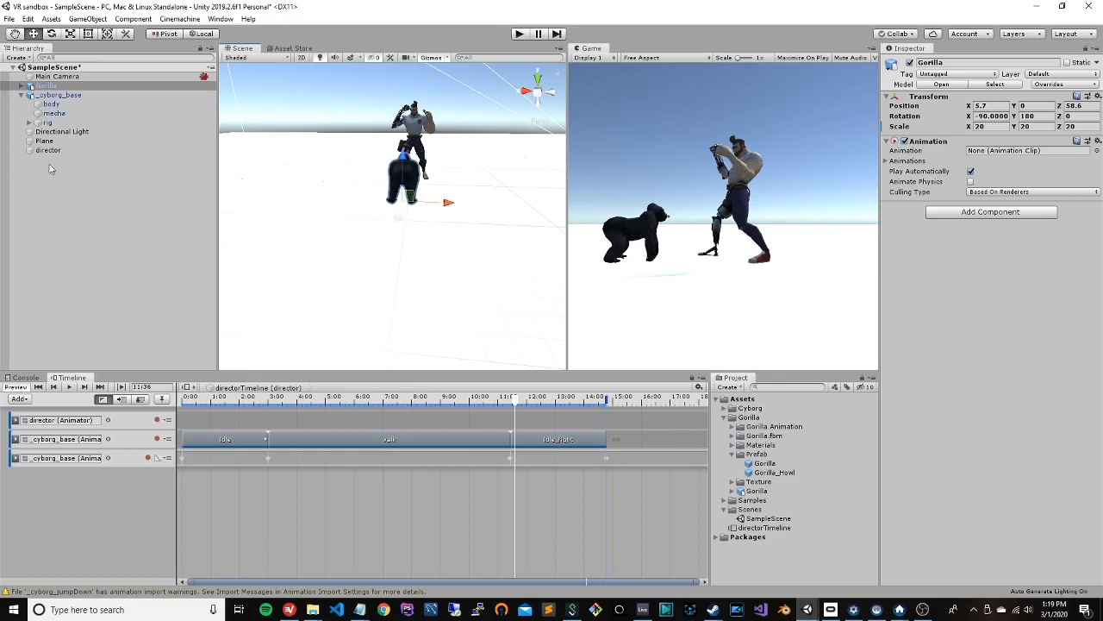
Step: Select the root Gorilla object and set its scale to 30 on X, Y and Z
click(408, 177)
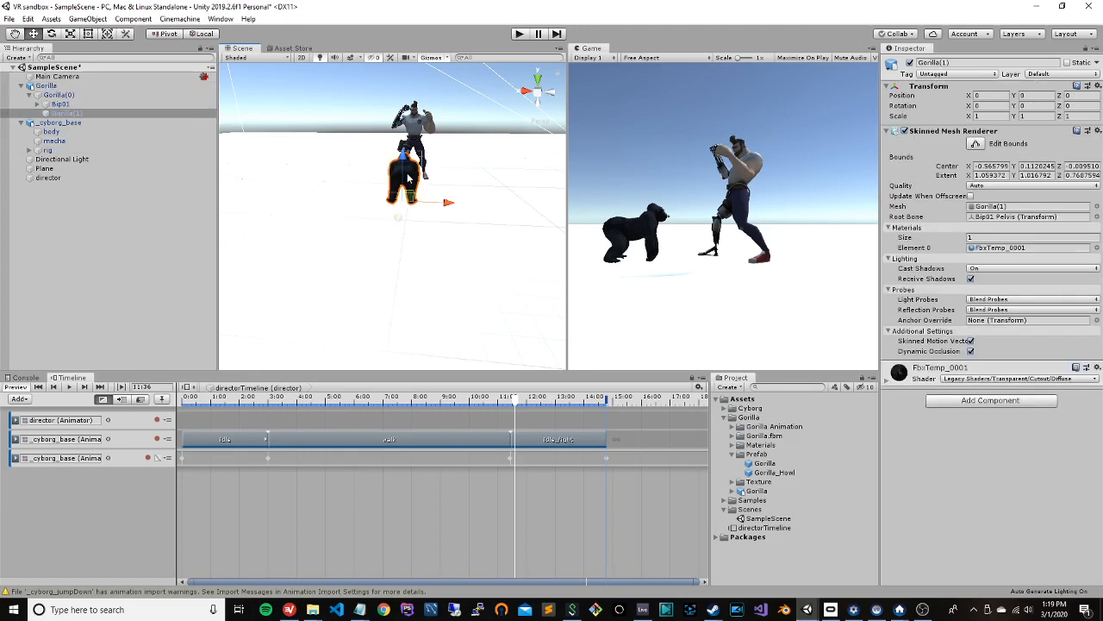
click(45, 87)
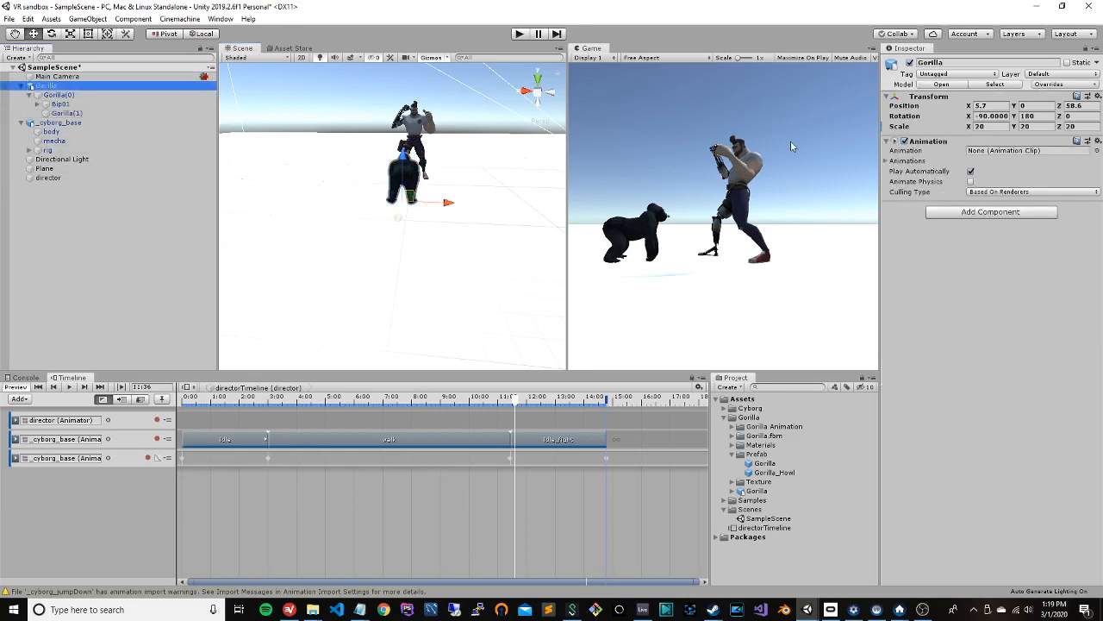
click(992, 125)
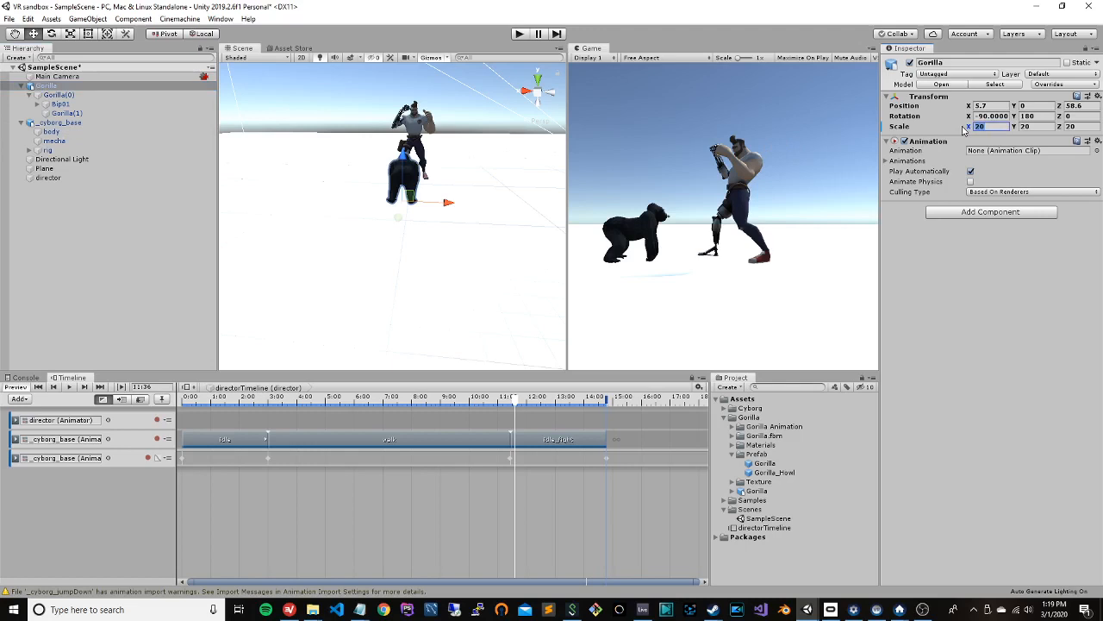
text(30)
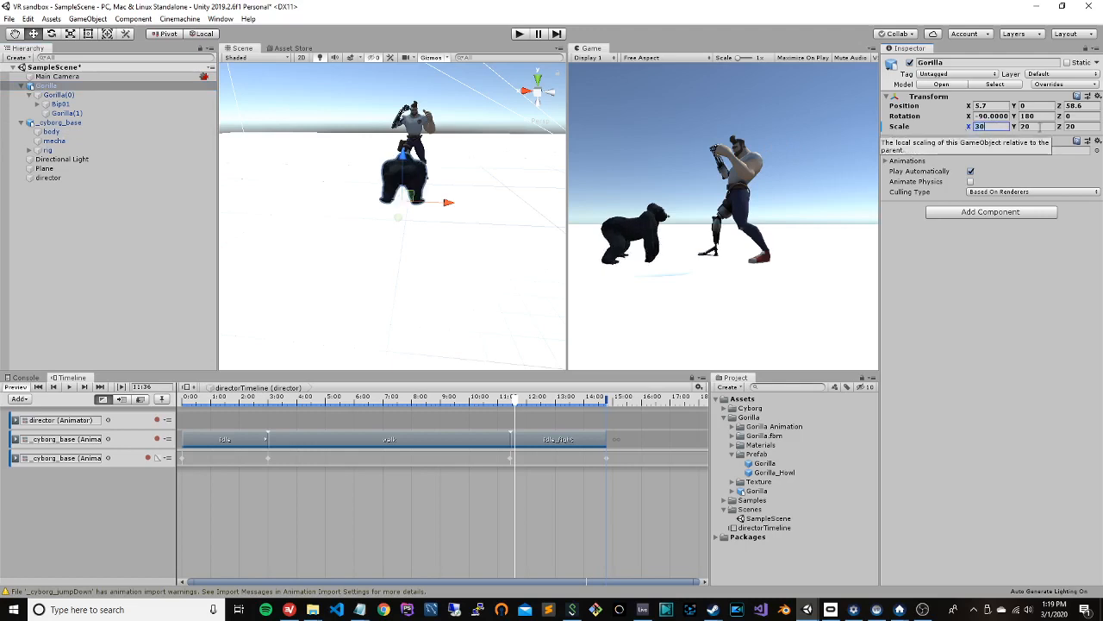
key(Tab)
text(30)
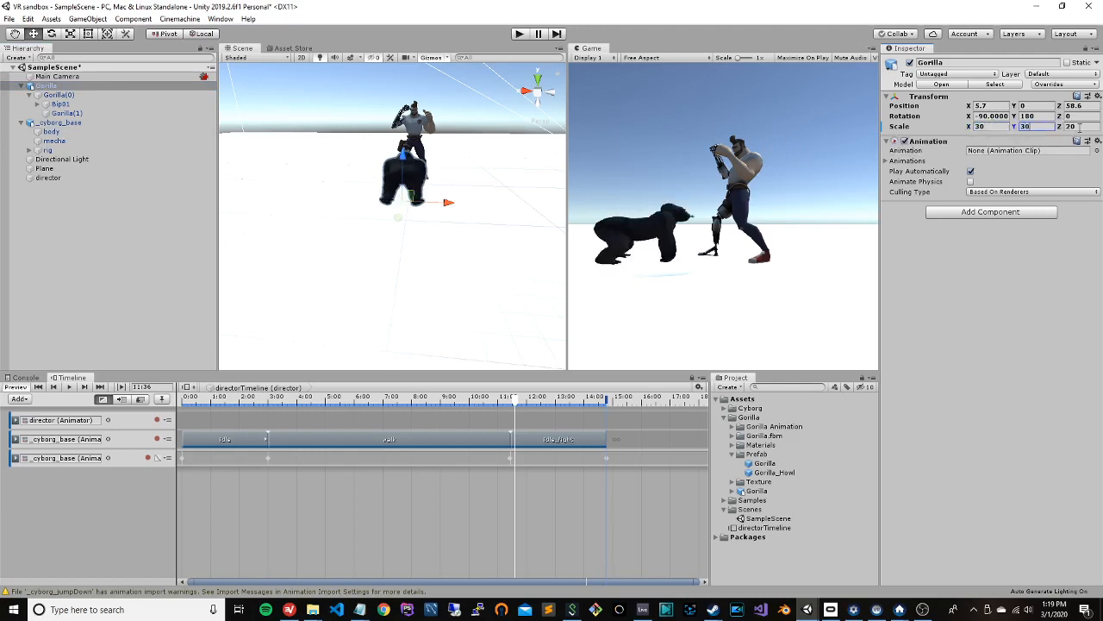
key(Tab)
text(30)
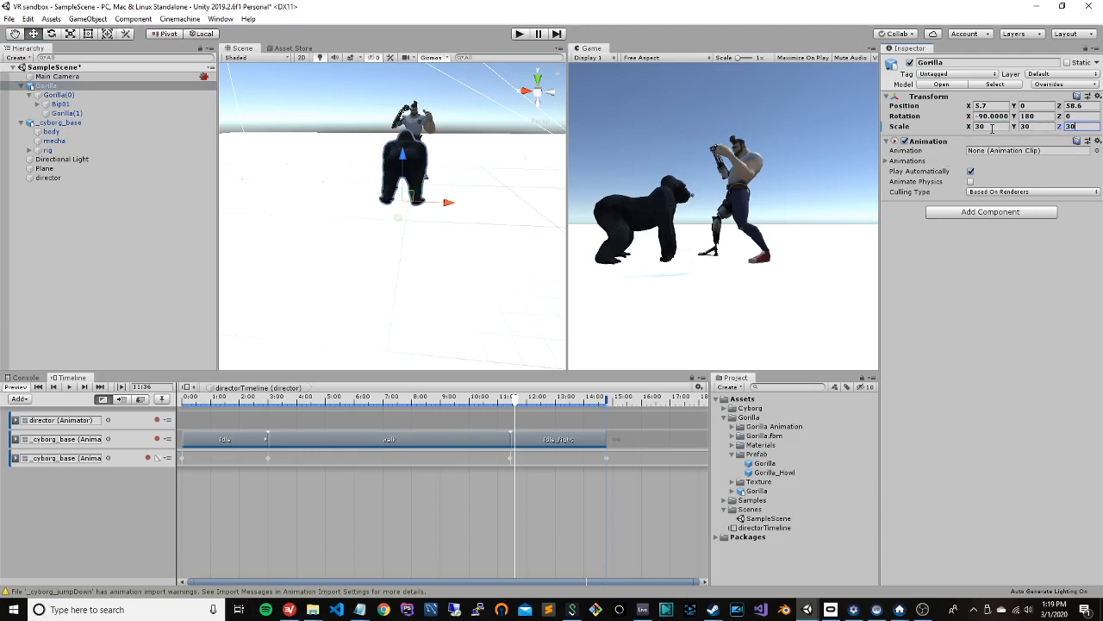
Step: Set the Gorilla's scale to 50 on all three axes
click(992, 129)
text(50)
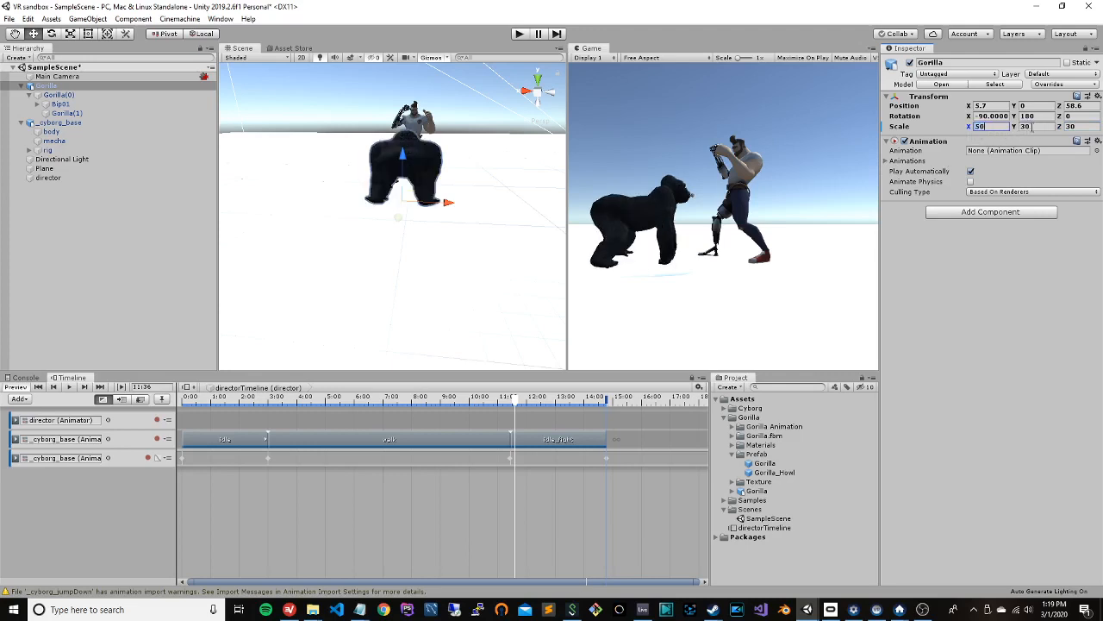
click(1033, 127)
text(50)
click(1087, 126)
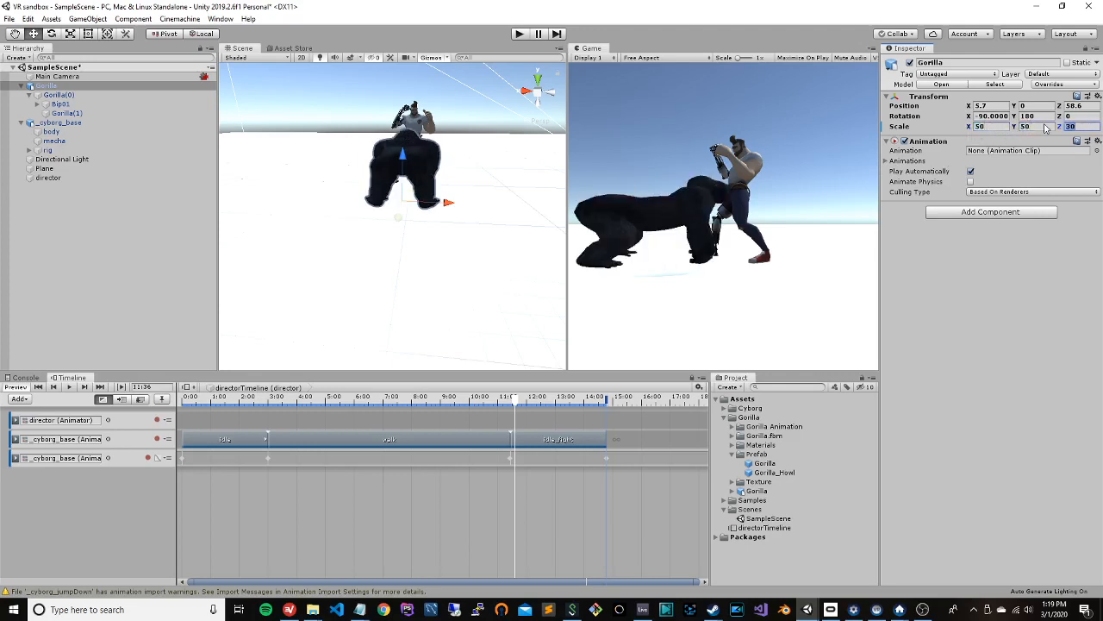
text(50)
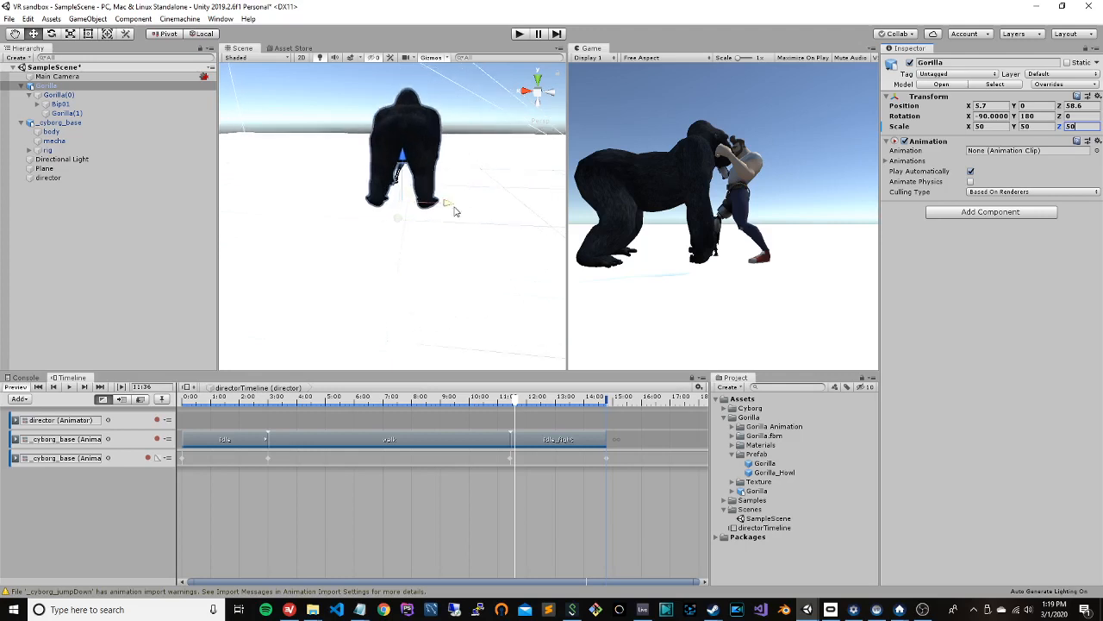
Step: Move the Gorilla back from the cyborg along Z to 93.6 and check its placement from behind
drag(399, 216, 395, 235)
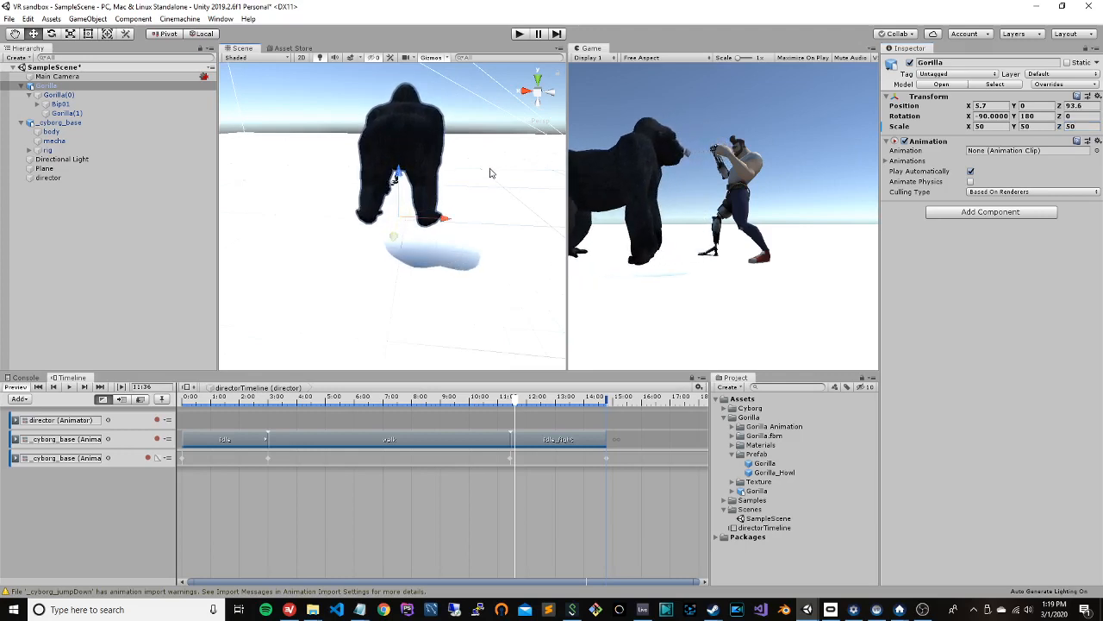
alt+drag(492, 172, 522, 154)
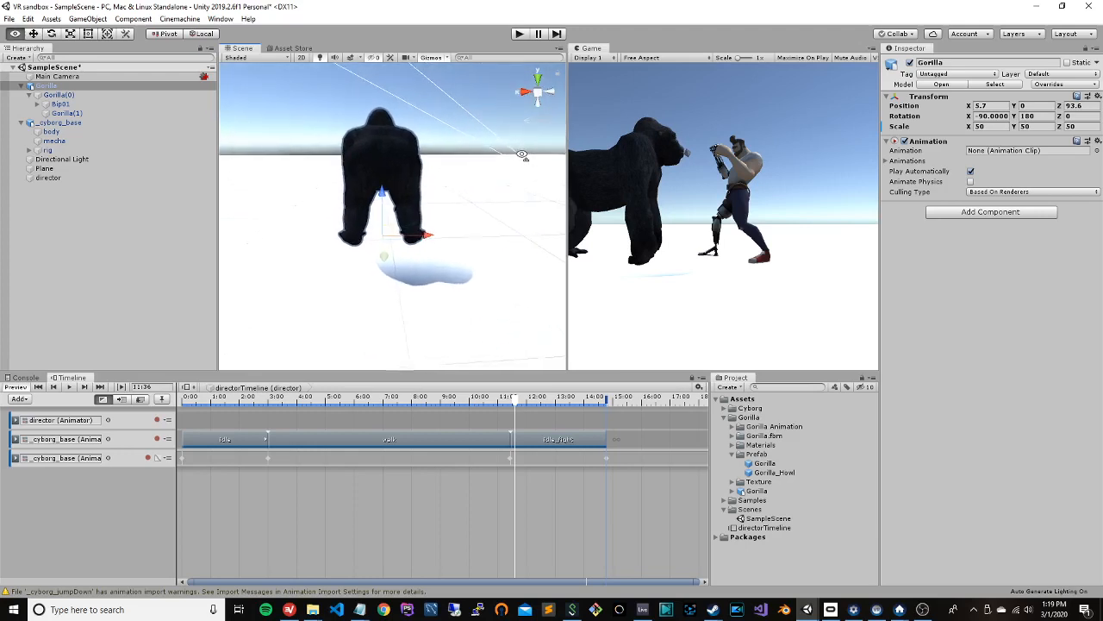
key(a)
key(w)
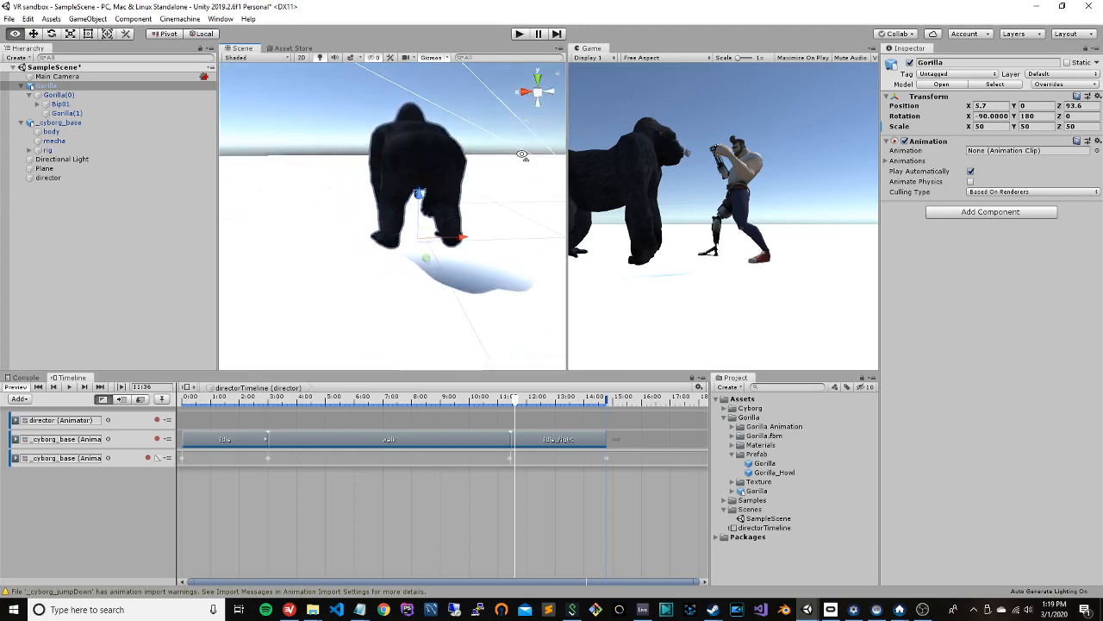
key(w)
key(a)
right_drag(522, 155, 545, 138)
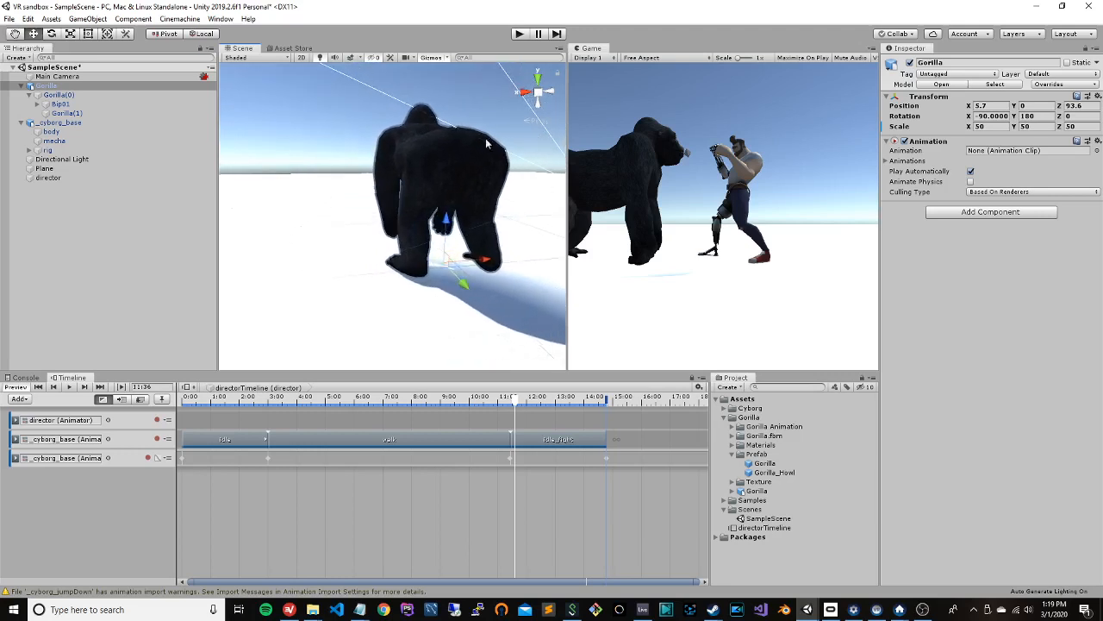
Step: Move the Main Camera to X -170.3, Z 61.4 to frame the whole gorilla facing the cyborg
click(59, 77)
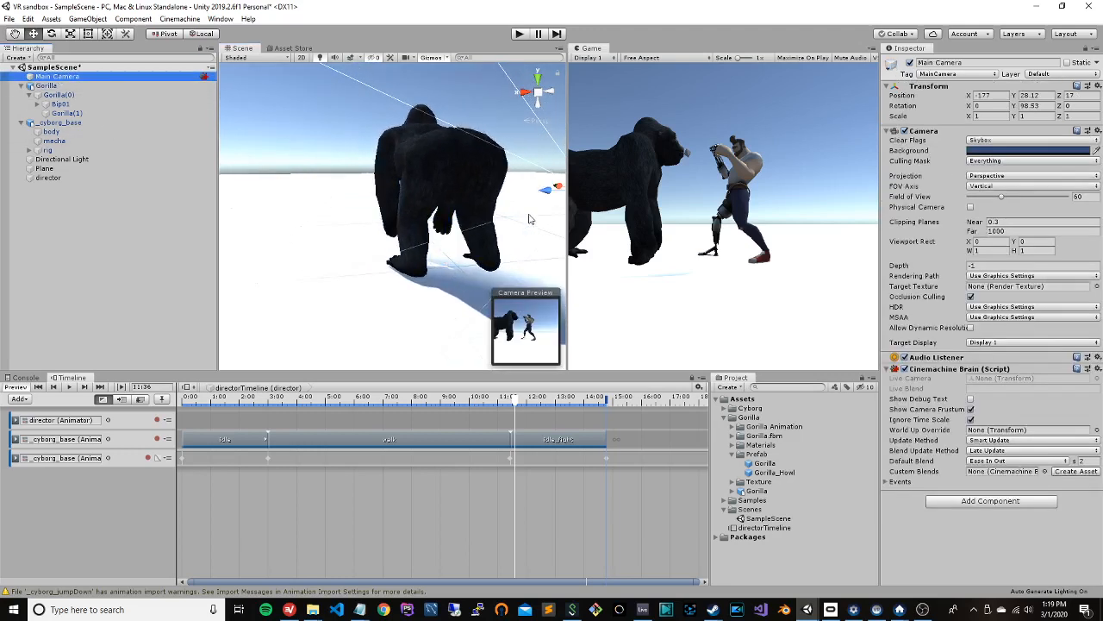
drag(558, 188, 591, 241)
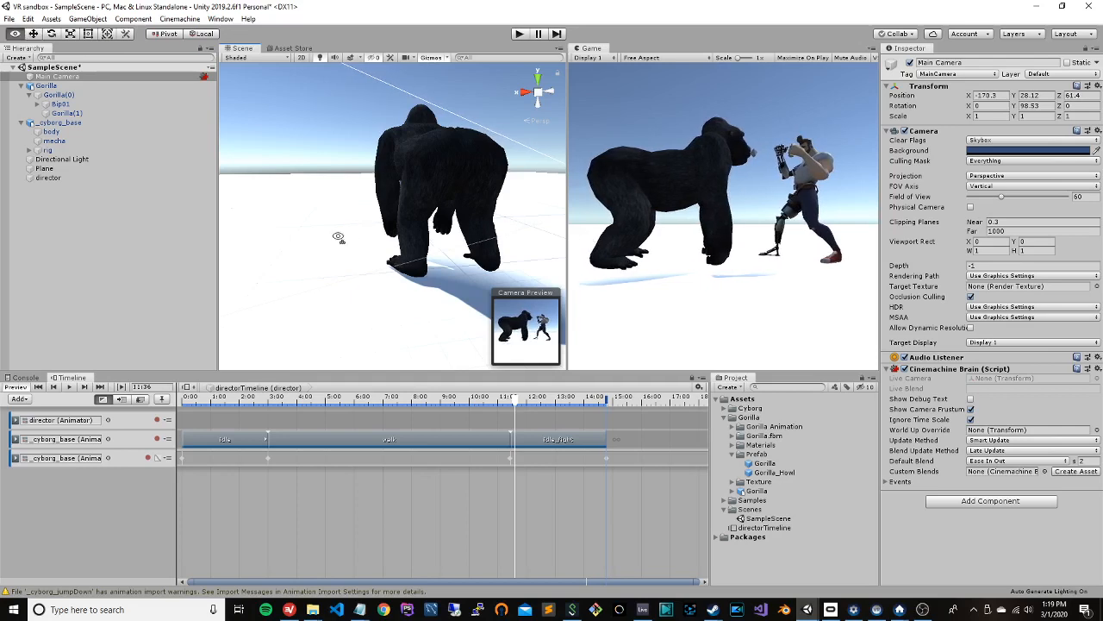
alt+drag(339, 242, 214, 231)
scroll(380, 238, down, 1)
scroll(380, 238, down, 3)
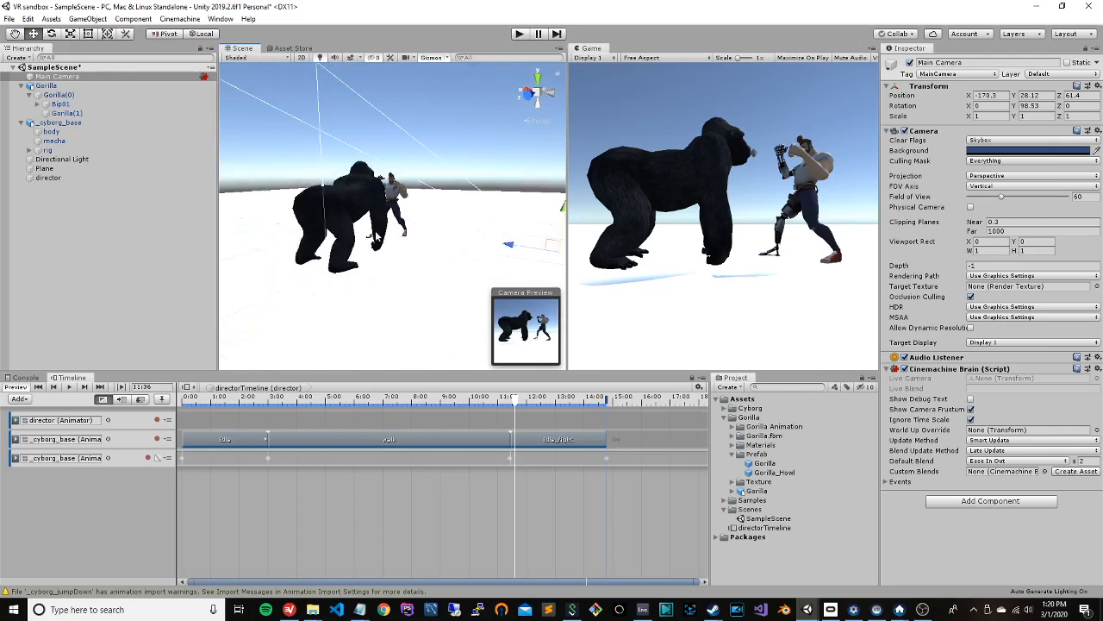
alt+drag(379, 238, 396, 241)
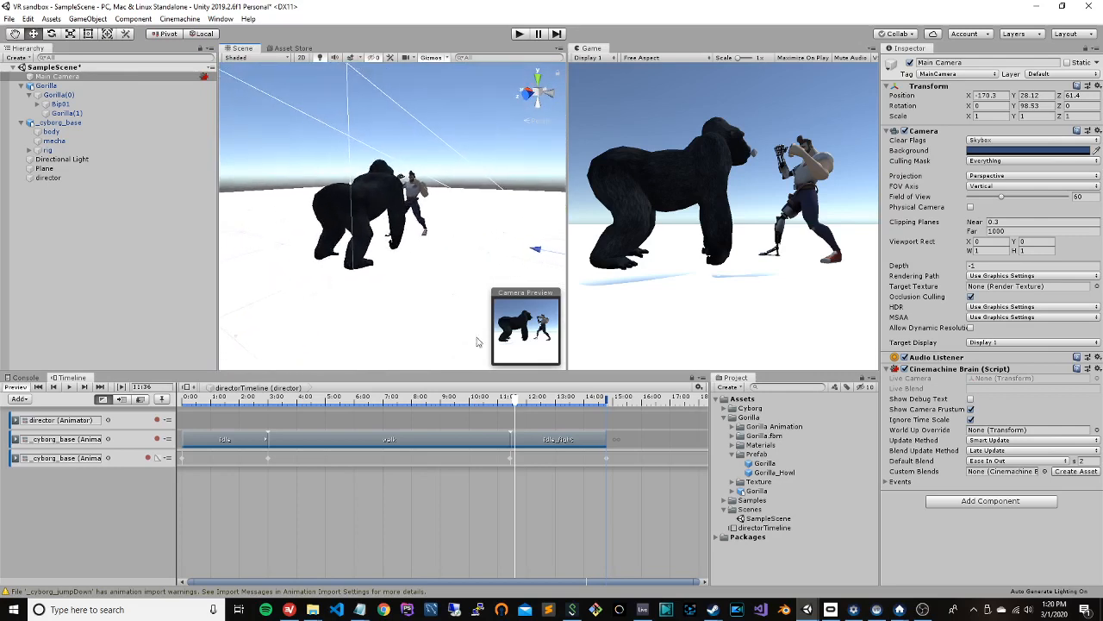
Step: Return the timeline to 0:00 and add a new Animation Track below the cyborg tracks
drag(516, 403, 183, 403)
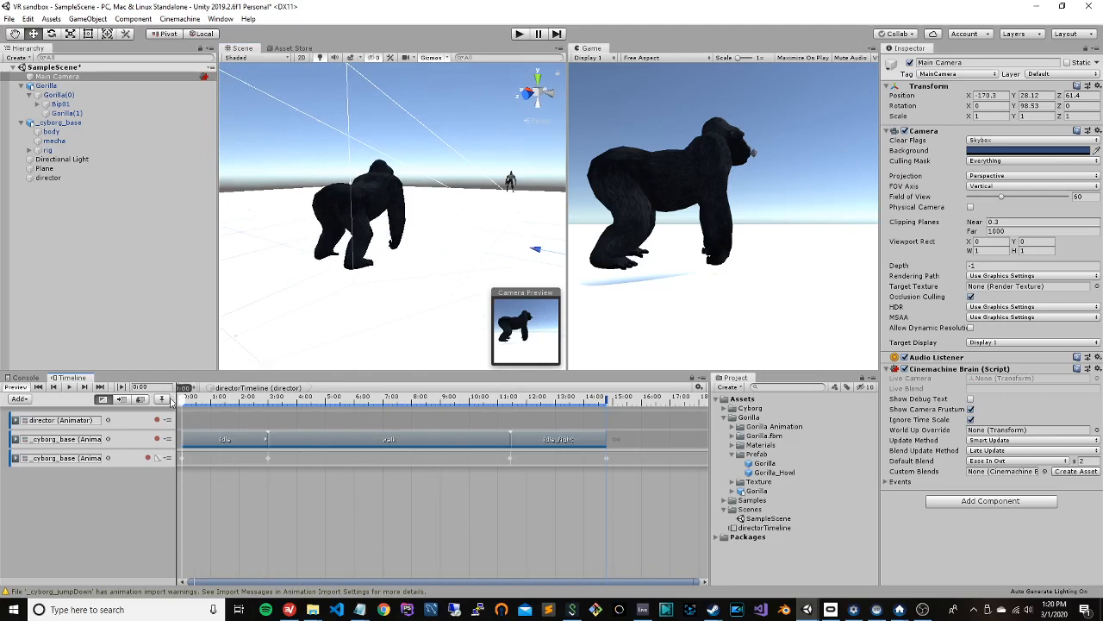
click(70, 389)
click(367, 203)
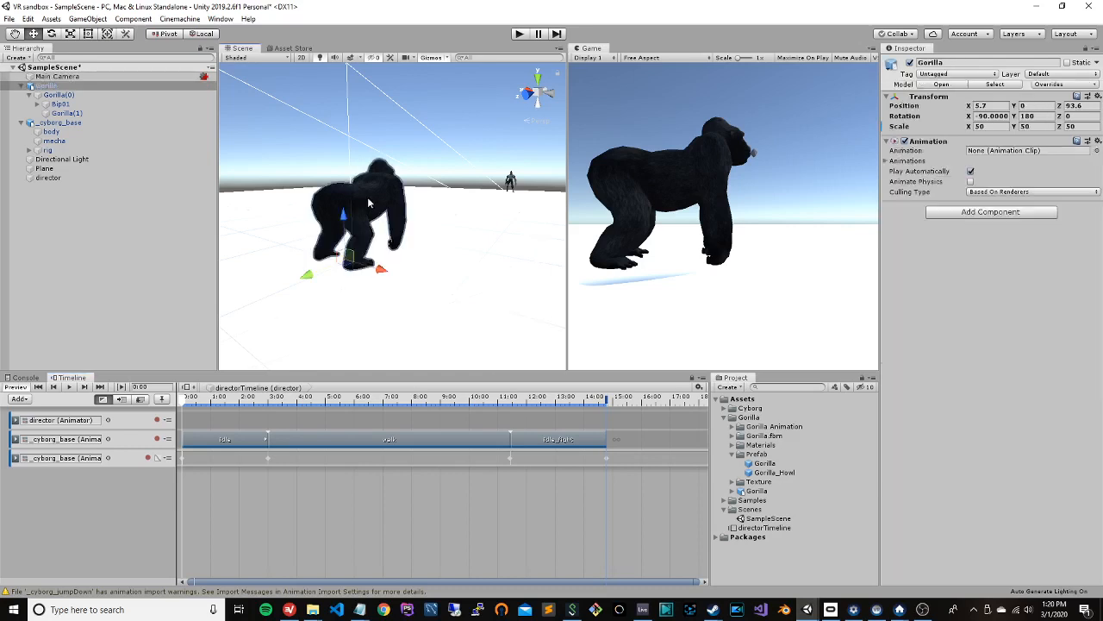
right_click(56, 482)
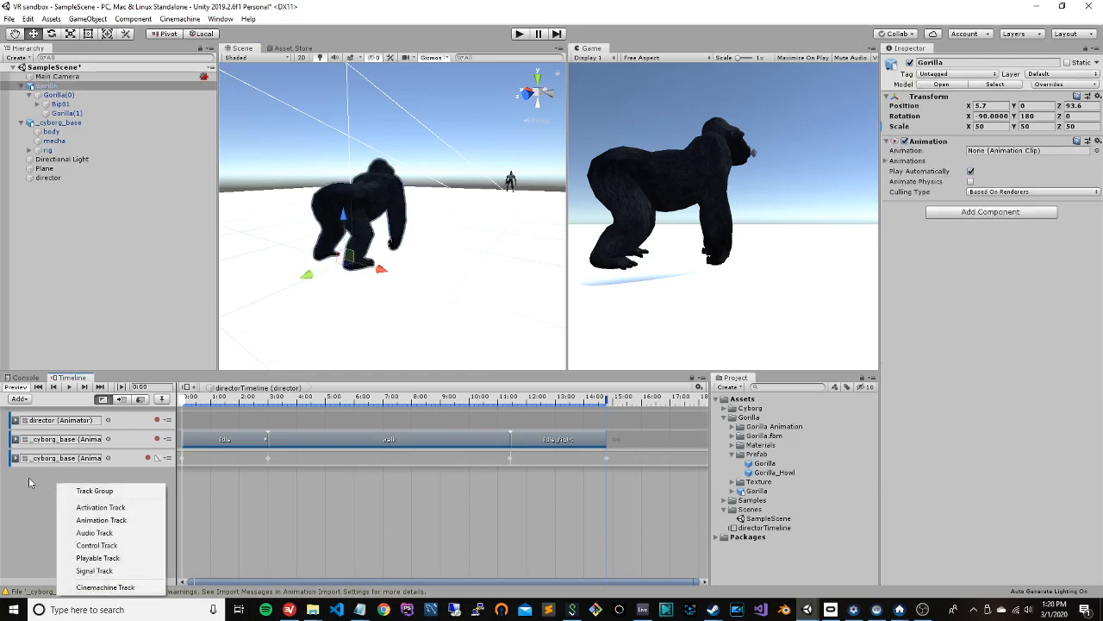
click(86, 521)
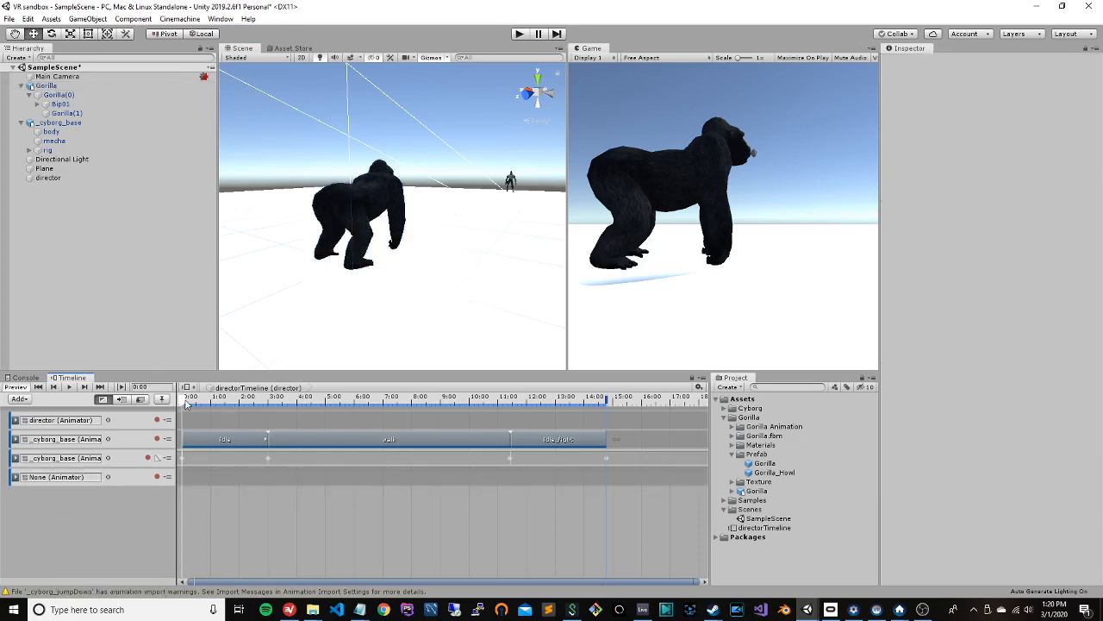
drag(182, 403, 168, 445)
Step: Look through the Gorilla Animation folder, inspecting the Gorilla_Howl model and the contents of Gorilla_Howl.fbm
click(732, 427)
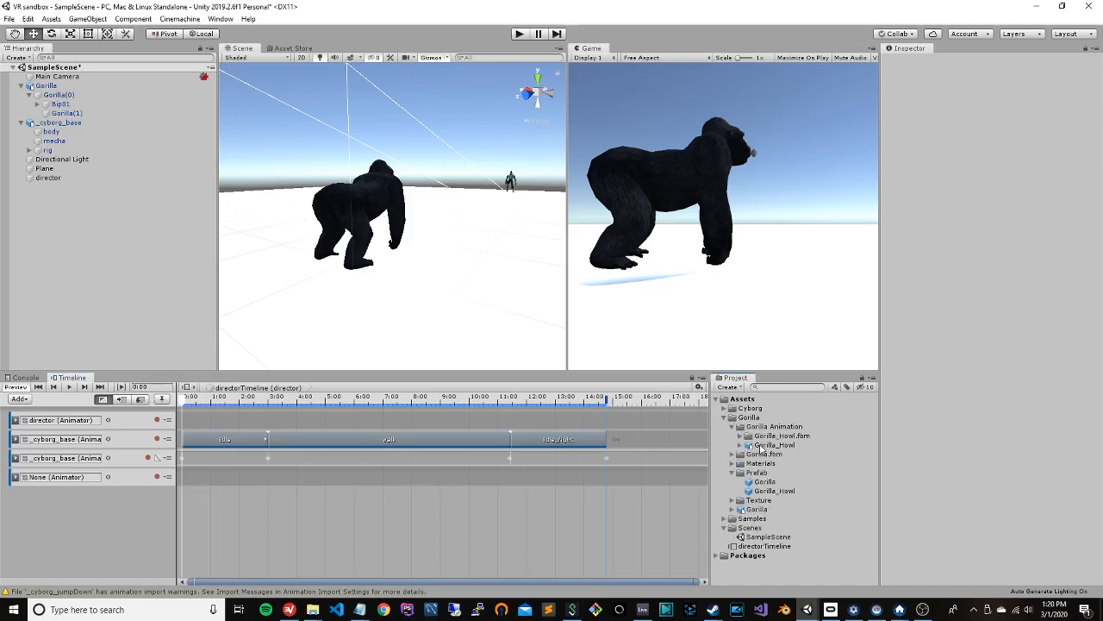
click(763, 445)
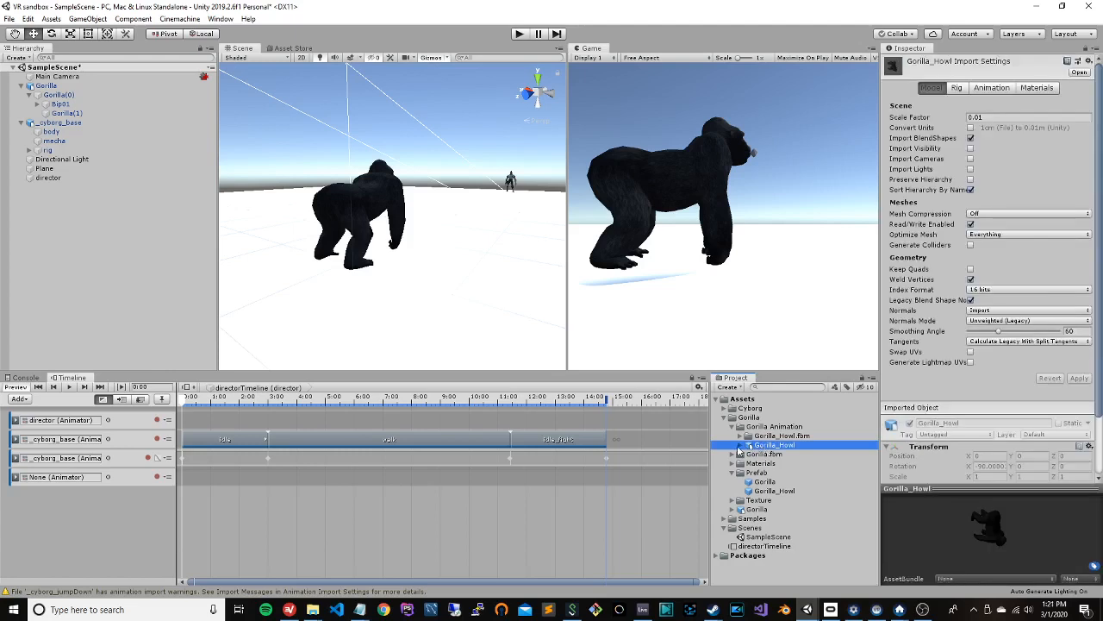
click(740, 436)
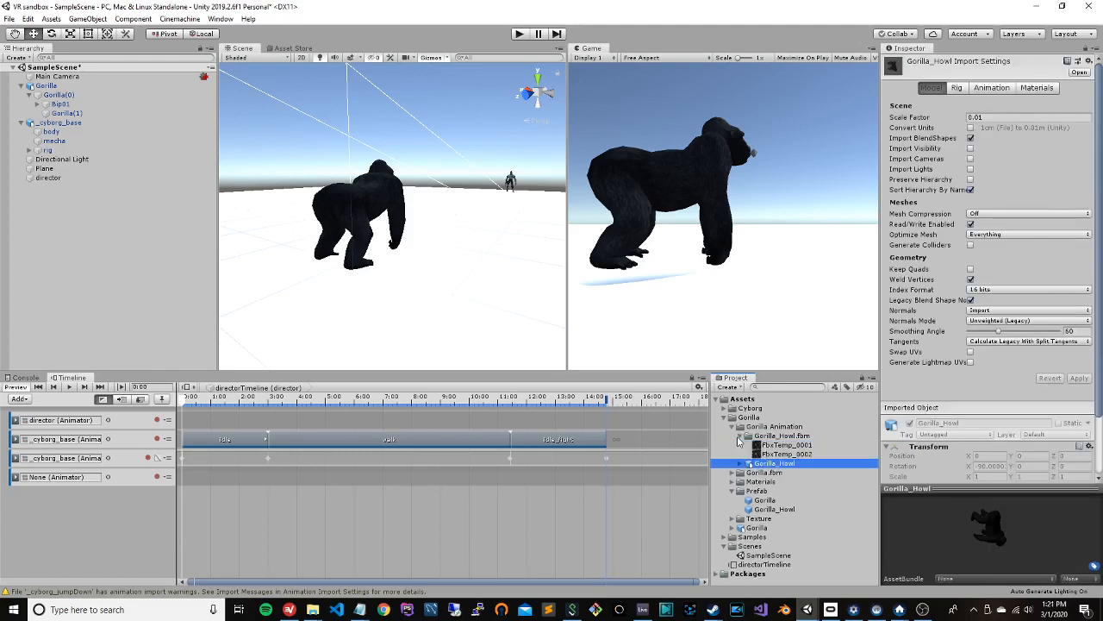
Step: Add the Howl animation clip to the unbound animation track in the timeline
click(740, 436)
right_click(200, 477)
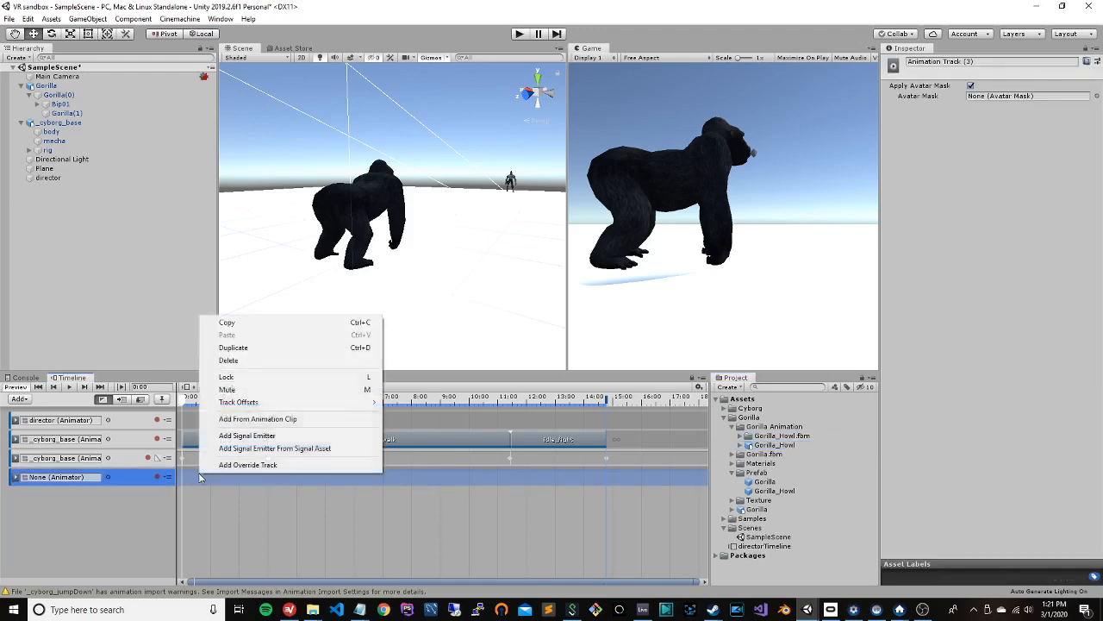
click(326, 419)
click(250, 339)
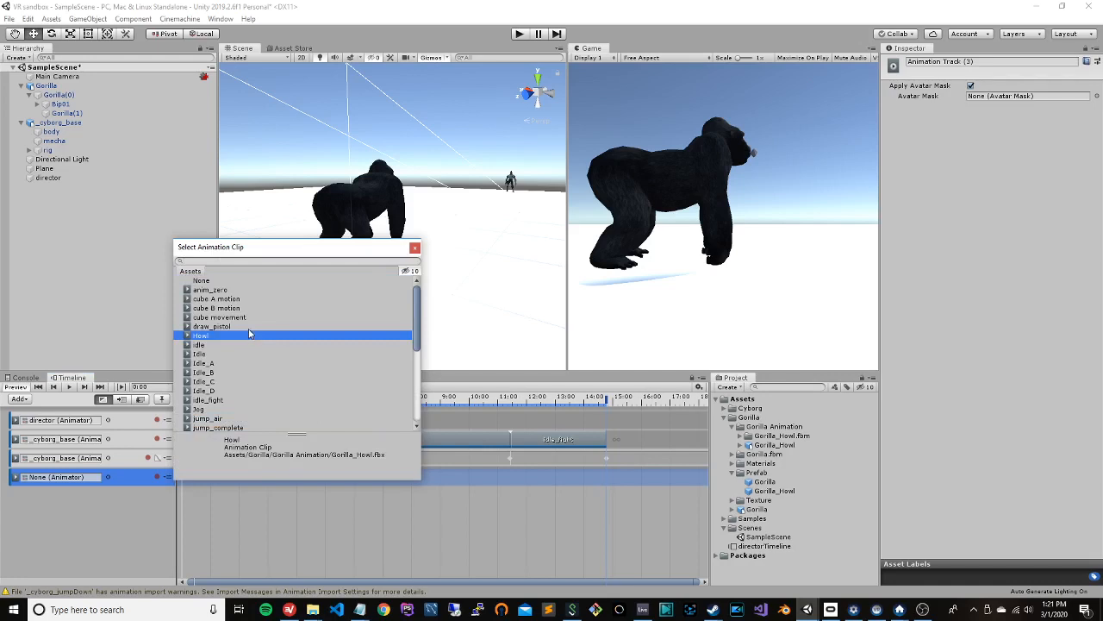
click(248, 328)
click(235, 338)
double_click(276, 336)
mouse_move(276, 484)
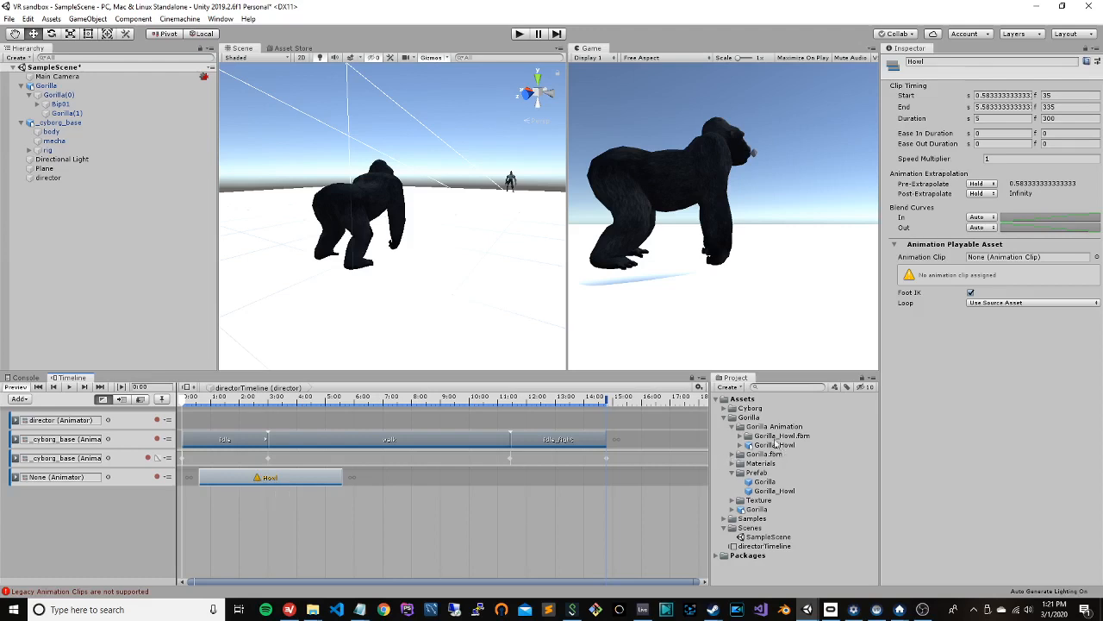
click(746, 436)
click(740, 436)
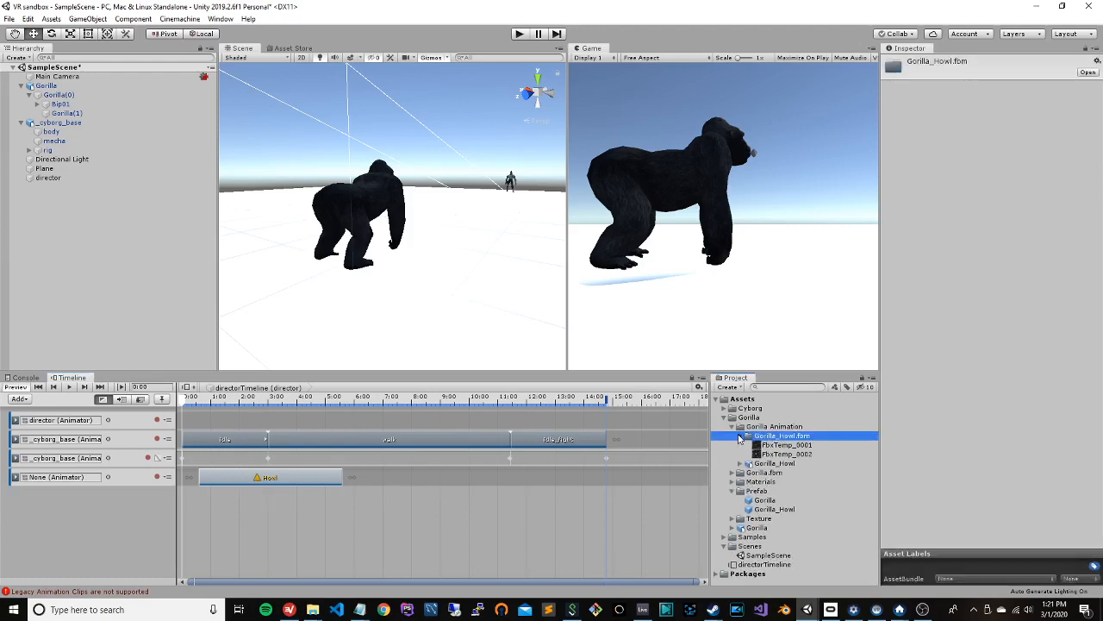
click(738, 436)
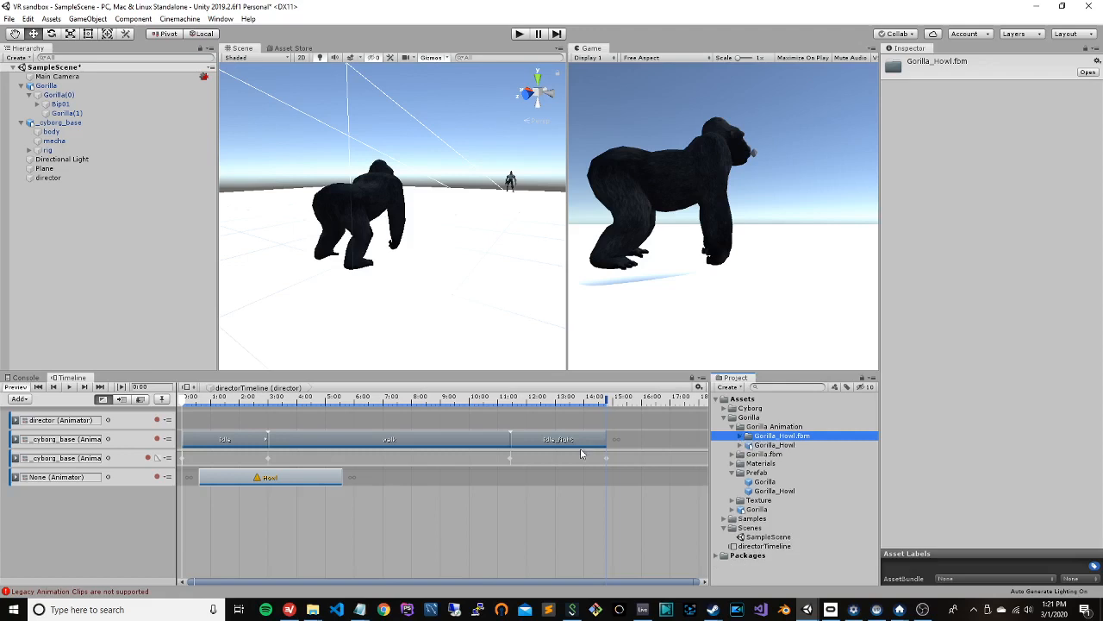
click(205, 400)
Step: Assign Howl as the source animation of the clip on the unbound track
click(259, 479)
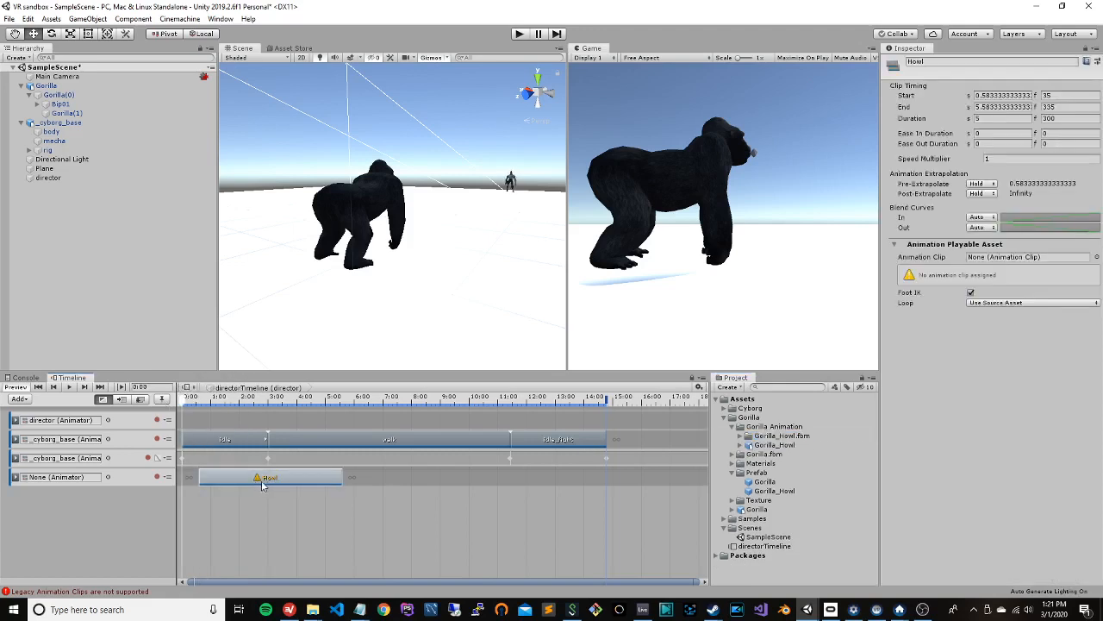
right_click(263, 485)
click(246, 476)
click(1098, 256)
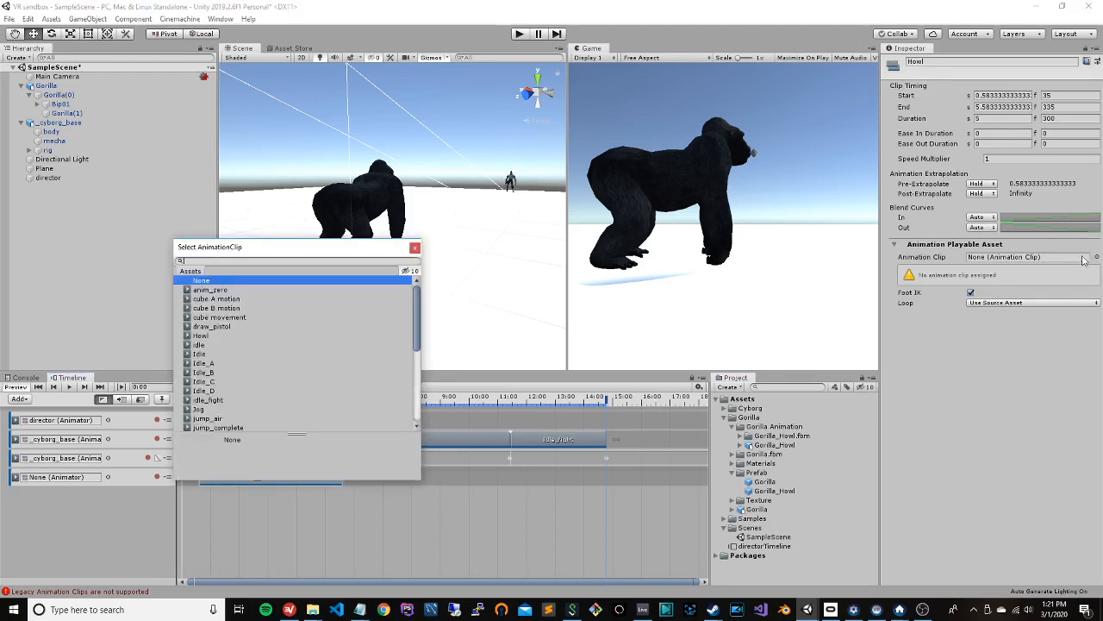
click(200, 335)
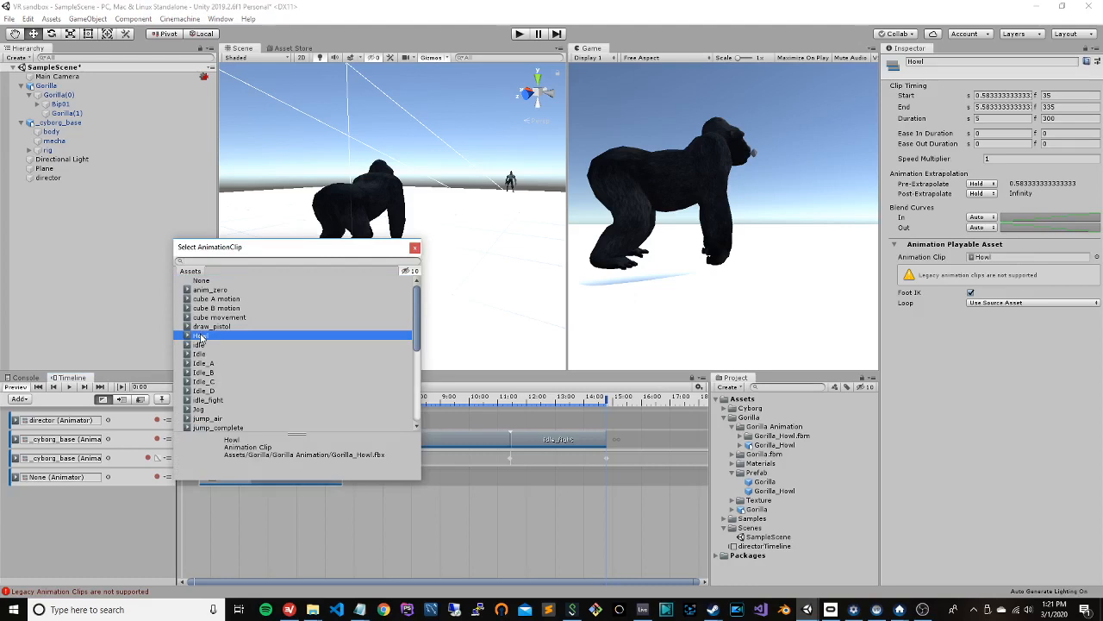
double_click(200, 336)
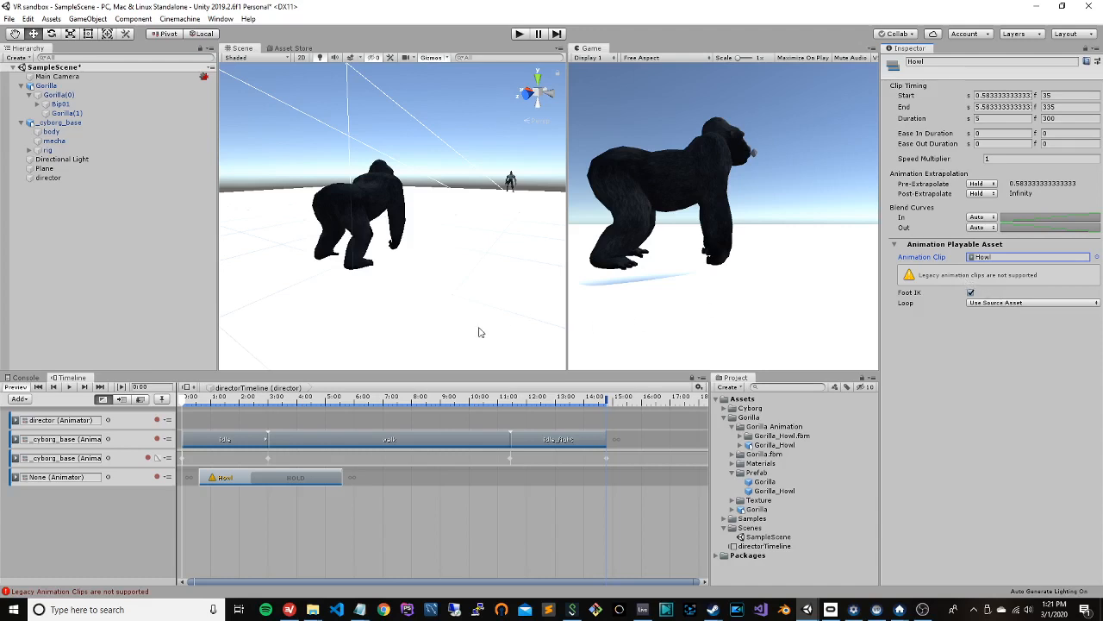
drag(183, 400, 135, 399)
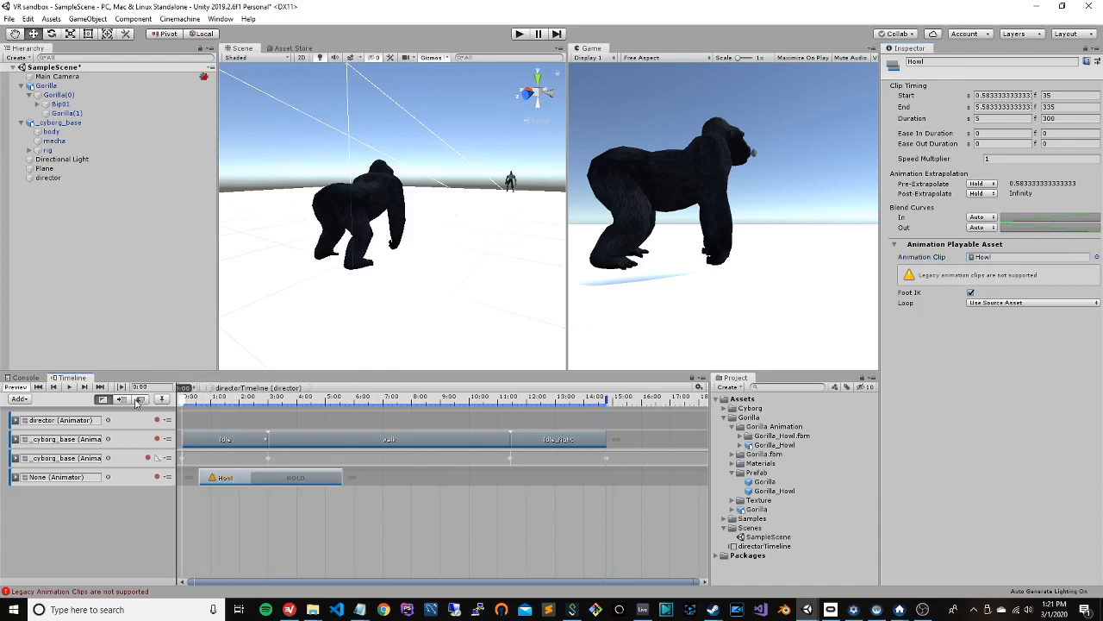
Step: Replace the source animation of the clip on the unbound track with idle_fight
click(1096, 257)
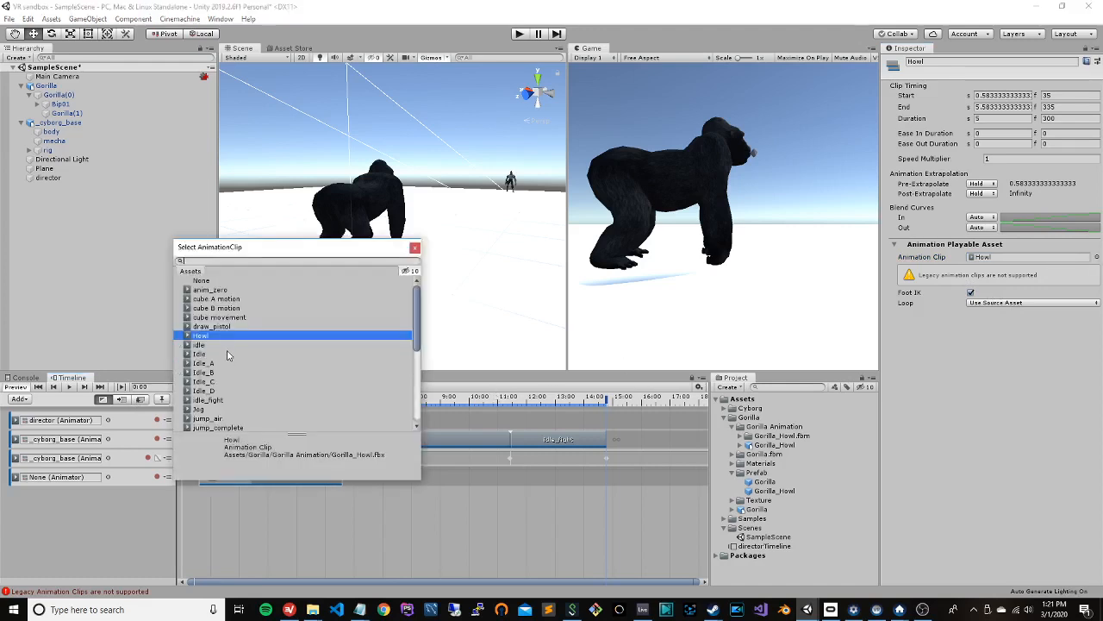
click(230, 346)
click(241, 371)
click(245, 399)
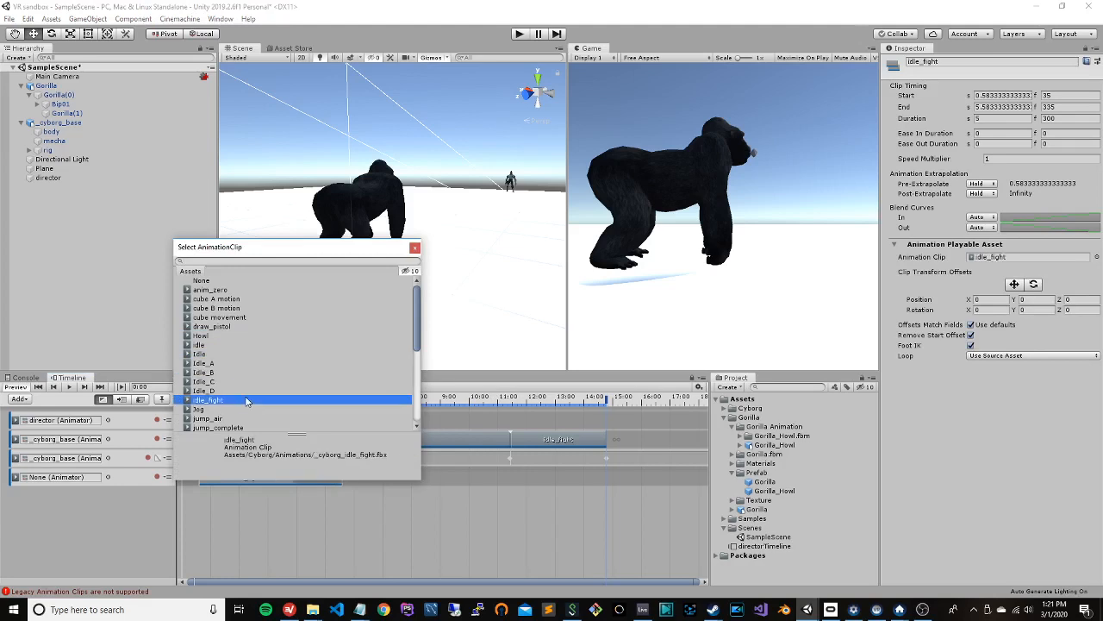
scroll(246, 401, down, 5)
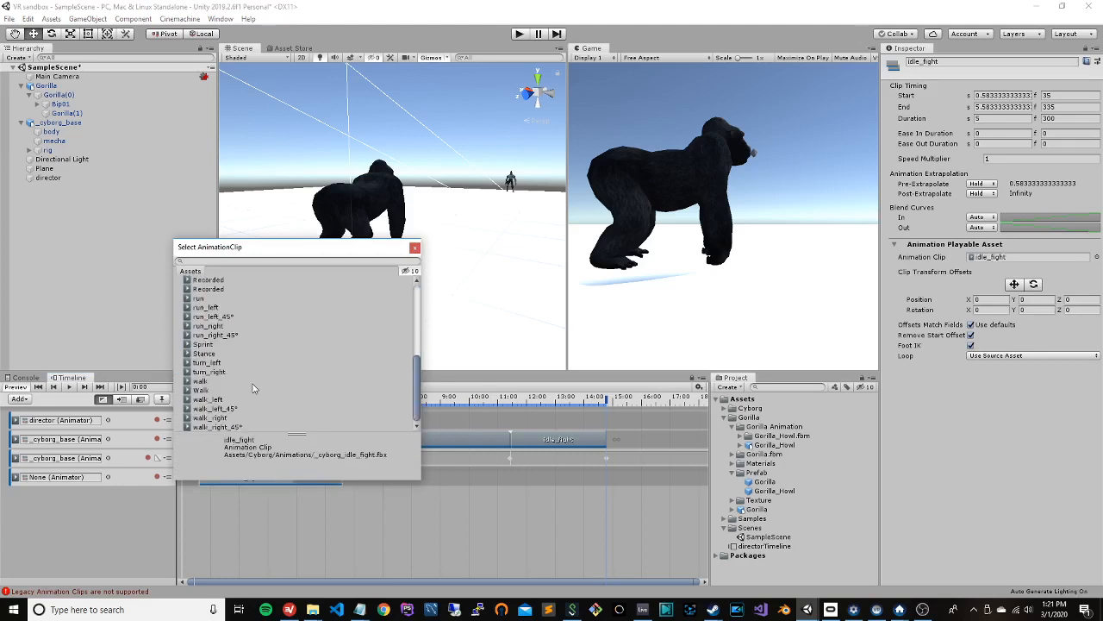
scroll(254, 388, up, 5)
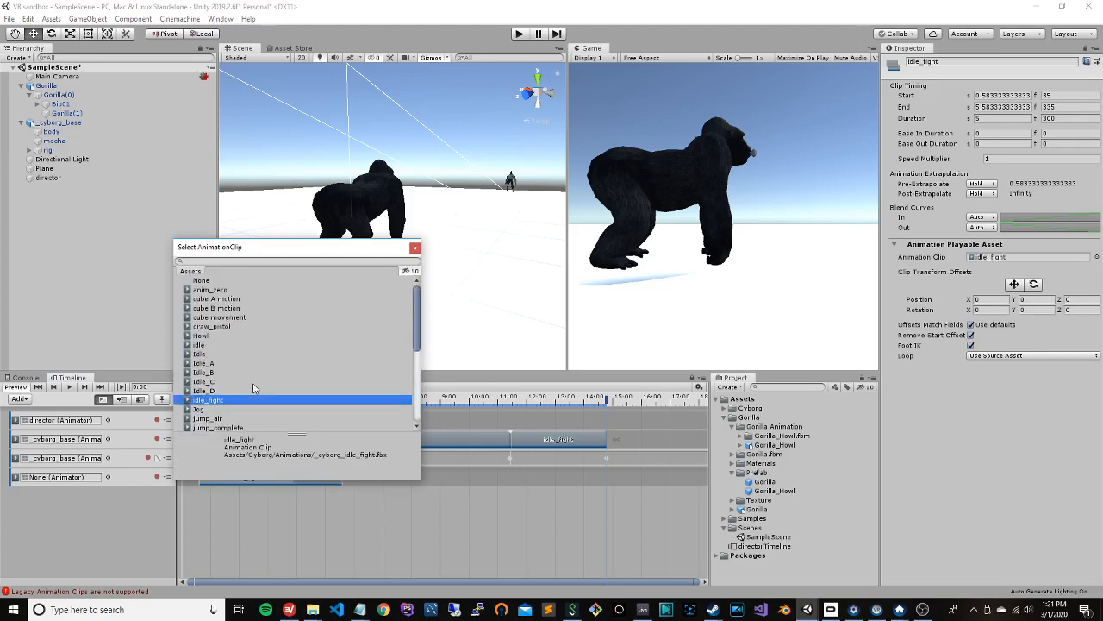
click(415, 248)
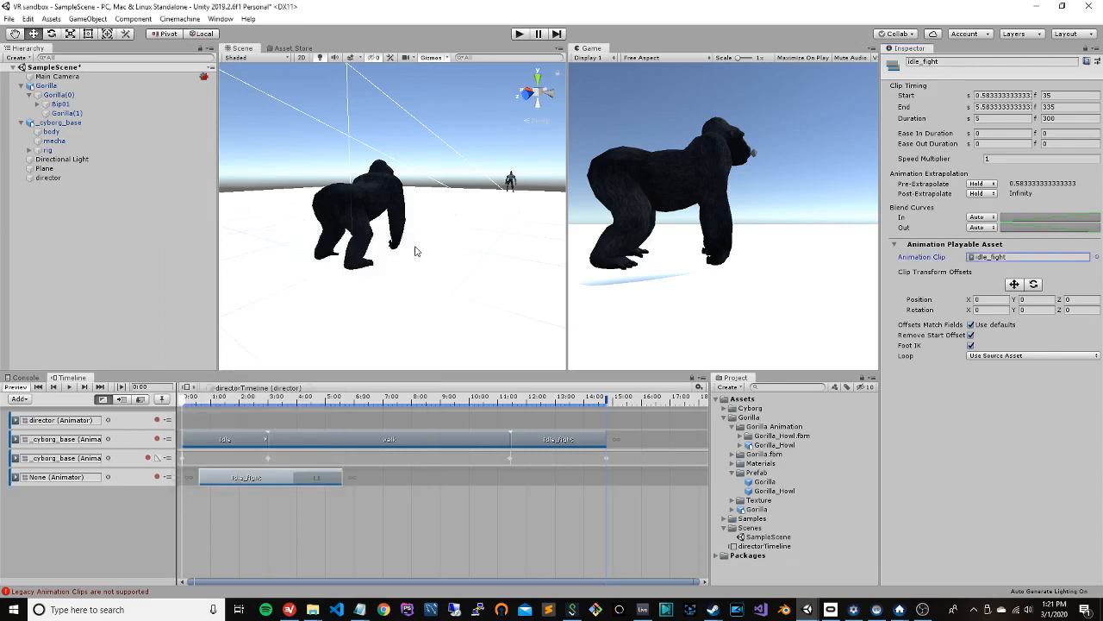
Step: Delete the unbound animation track from the timeline and the Gorilla object from the scene
click(136, 481)
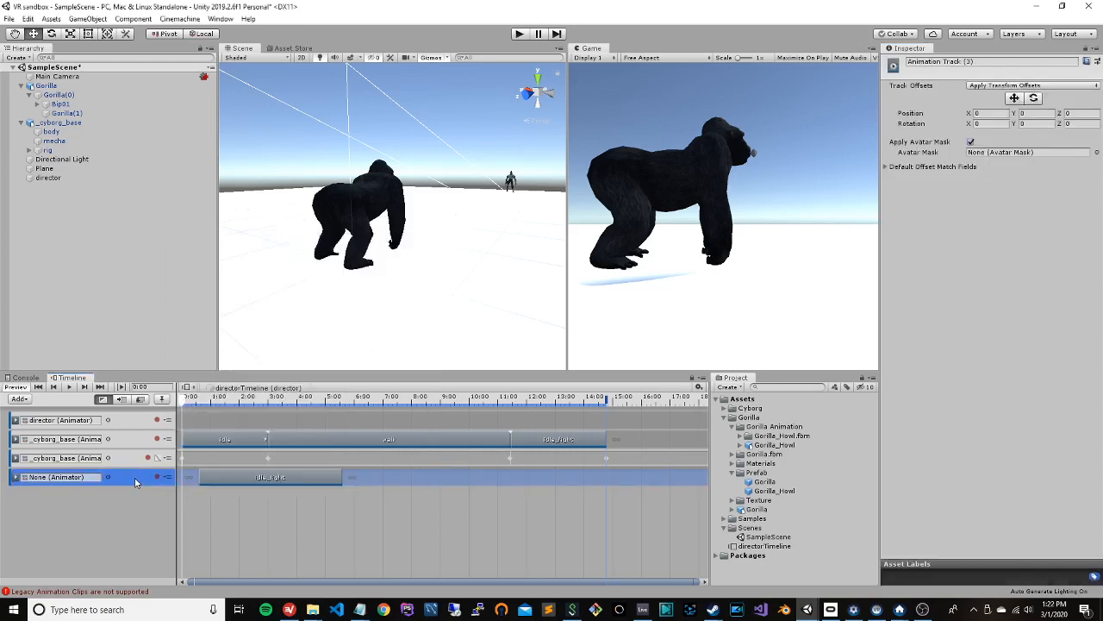
key(Delete)
click(49, 87)
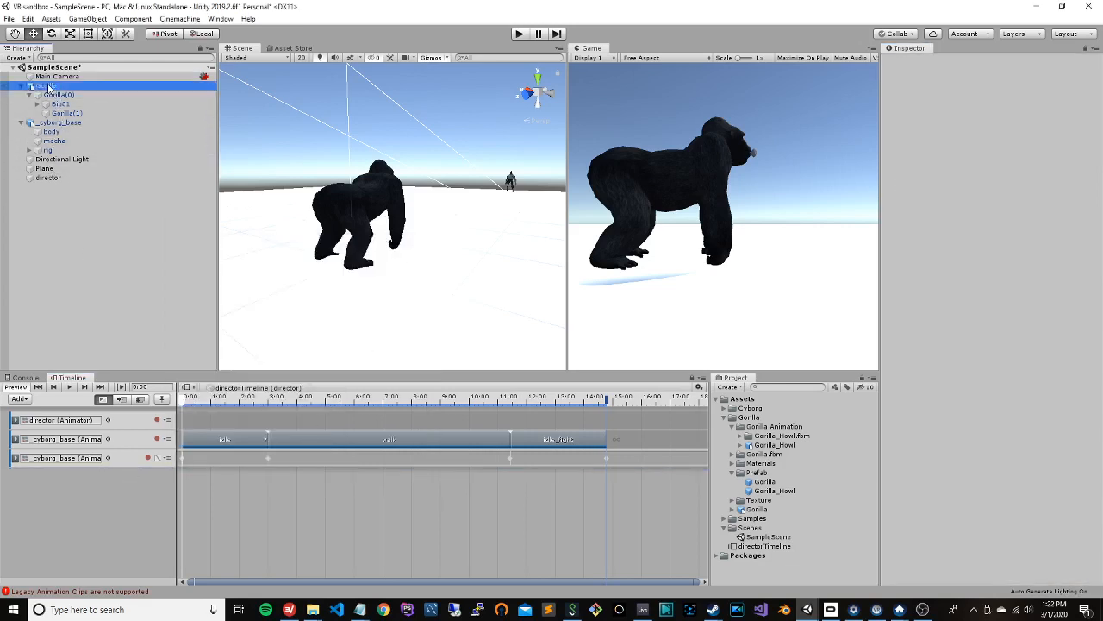
key(Delete)
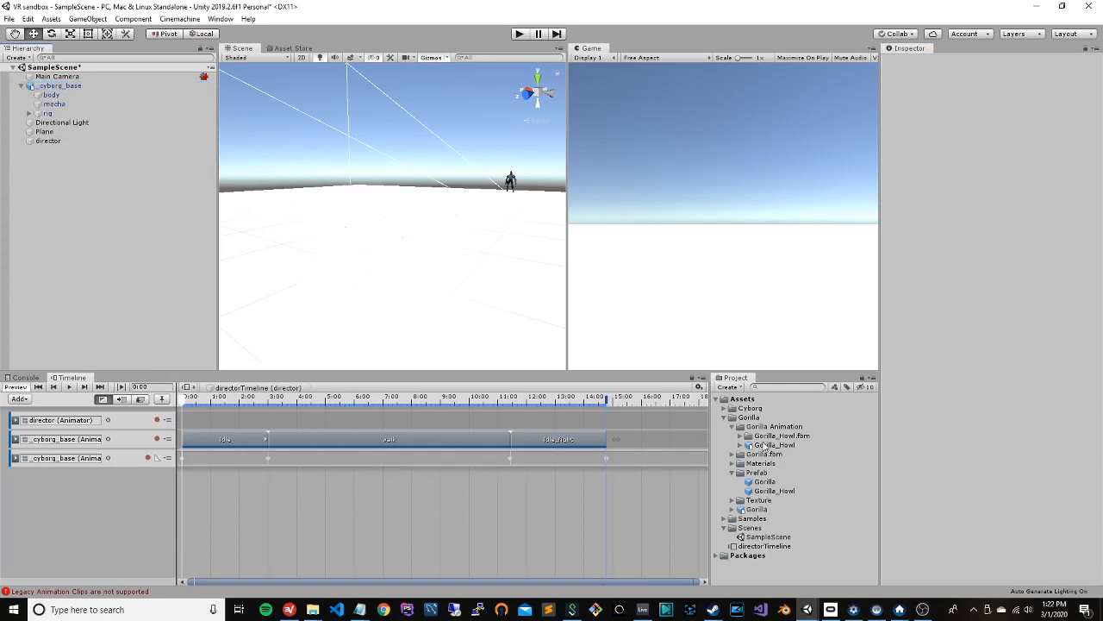
Step: Place the Gorilla_Howl model from the Gorilla Animation folder on the plane and test-run the scene
drag(773, 445, 423, 258)
scroll(436, 274, up, 6)
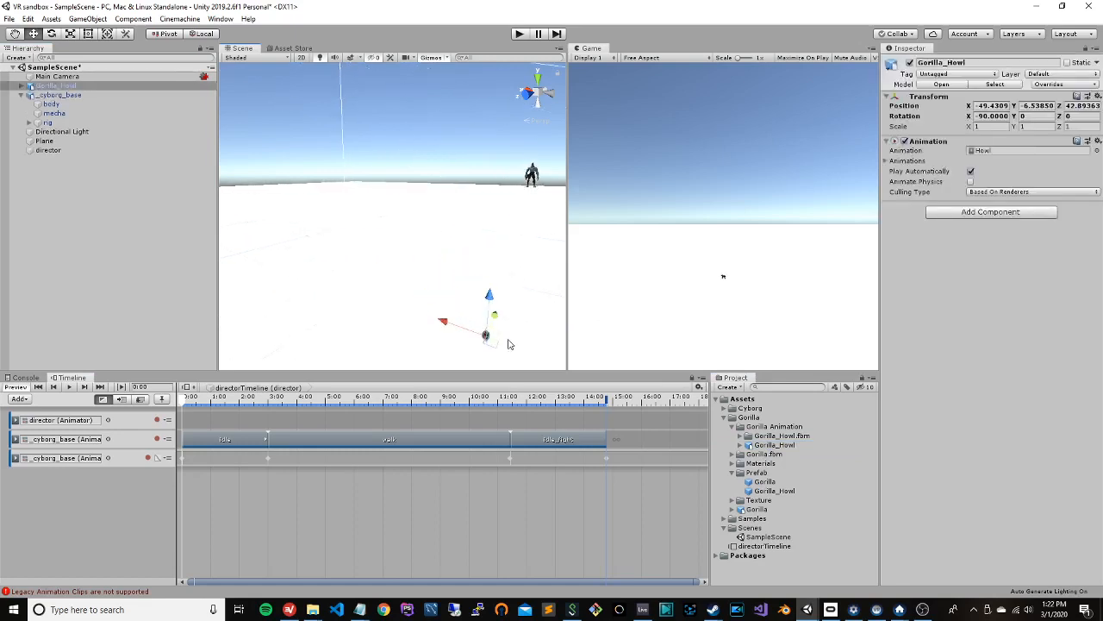
right_drag(509, 343, 547, 386)
right_drag(483, 313, 618, 314)
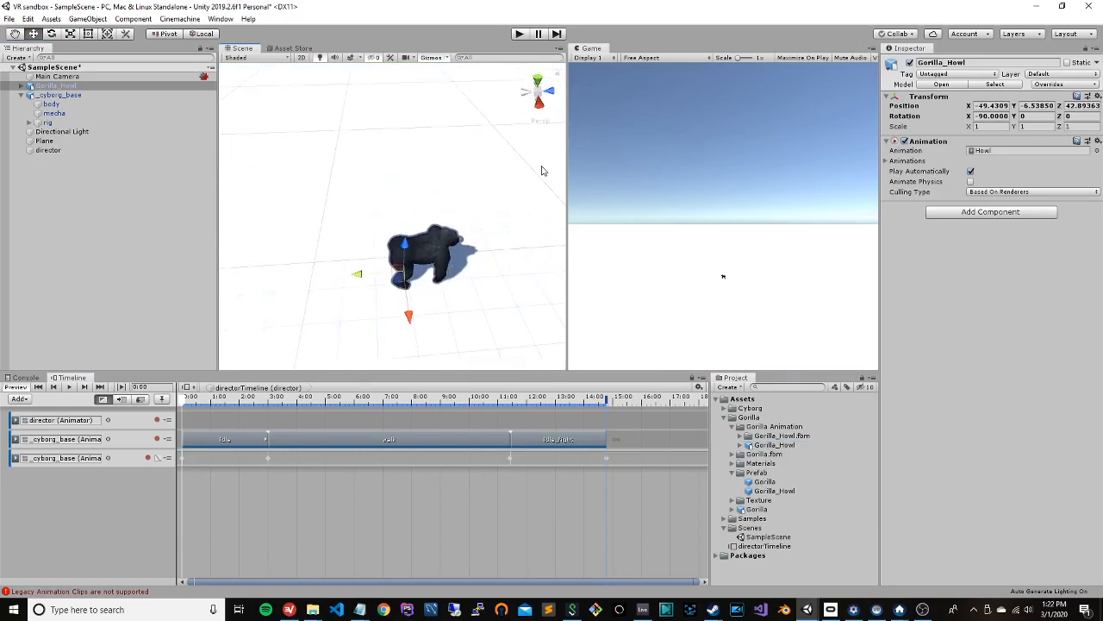
click(519, 36)
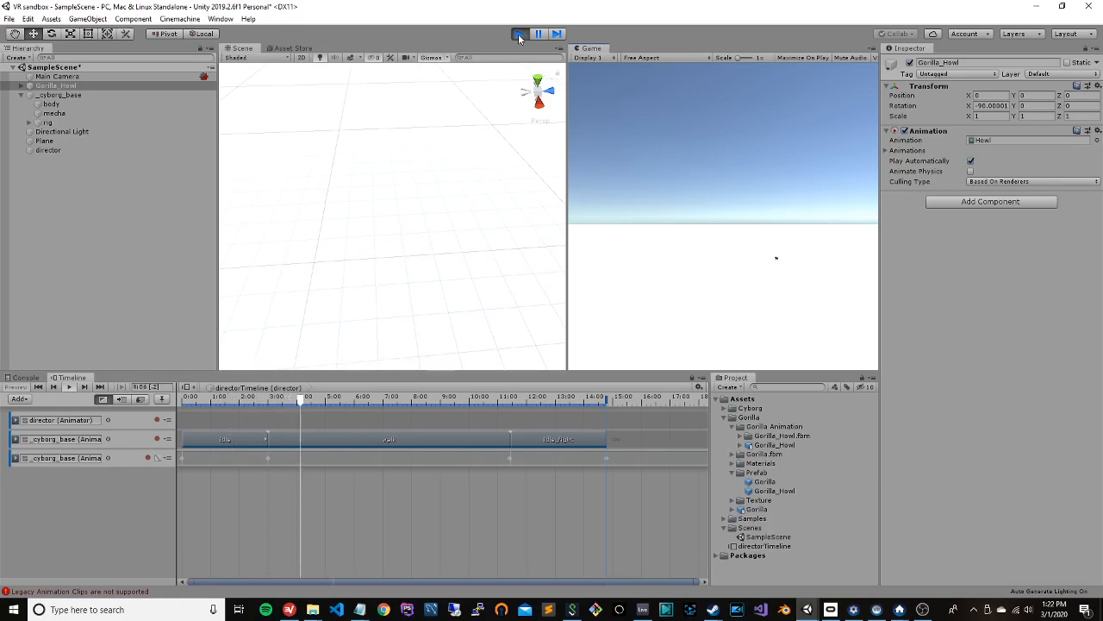
click(519, 34)
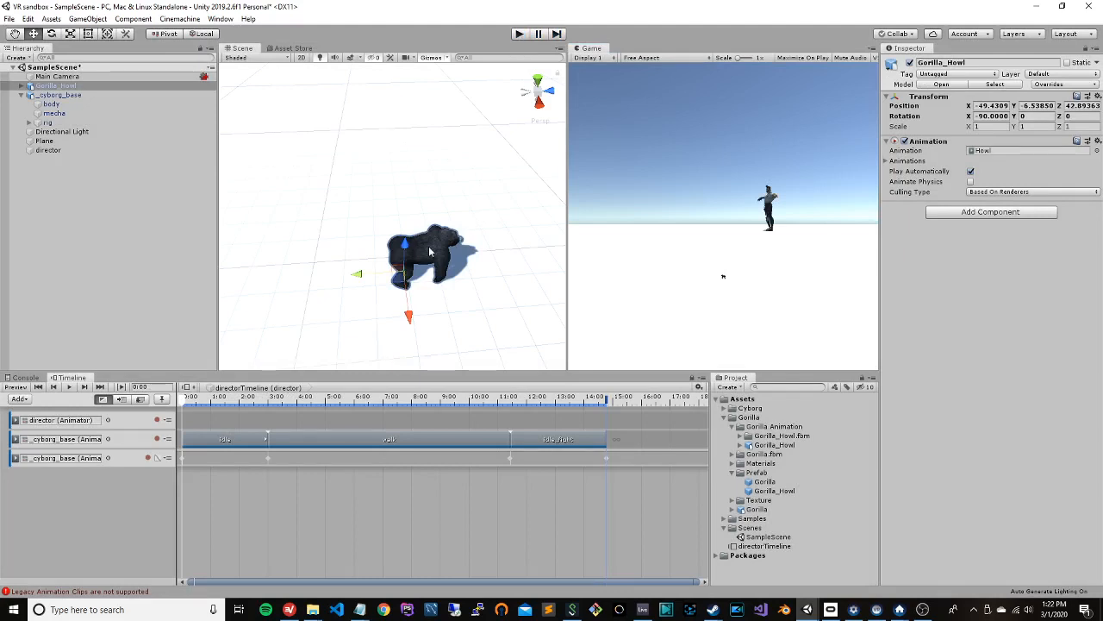
Step: Examine the import settings and sub-assets of the Gorilla_Howl model in the Gorilla Animation folder
click(770, 445)
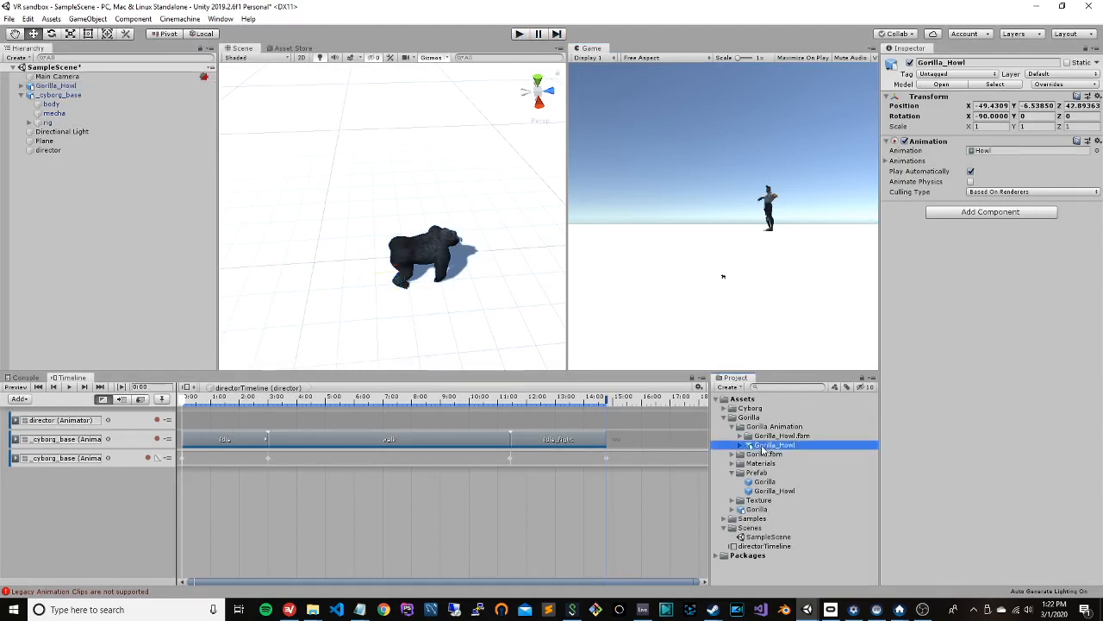
click(739, 436)
click(739, 436)
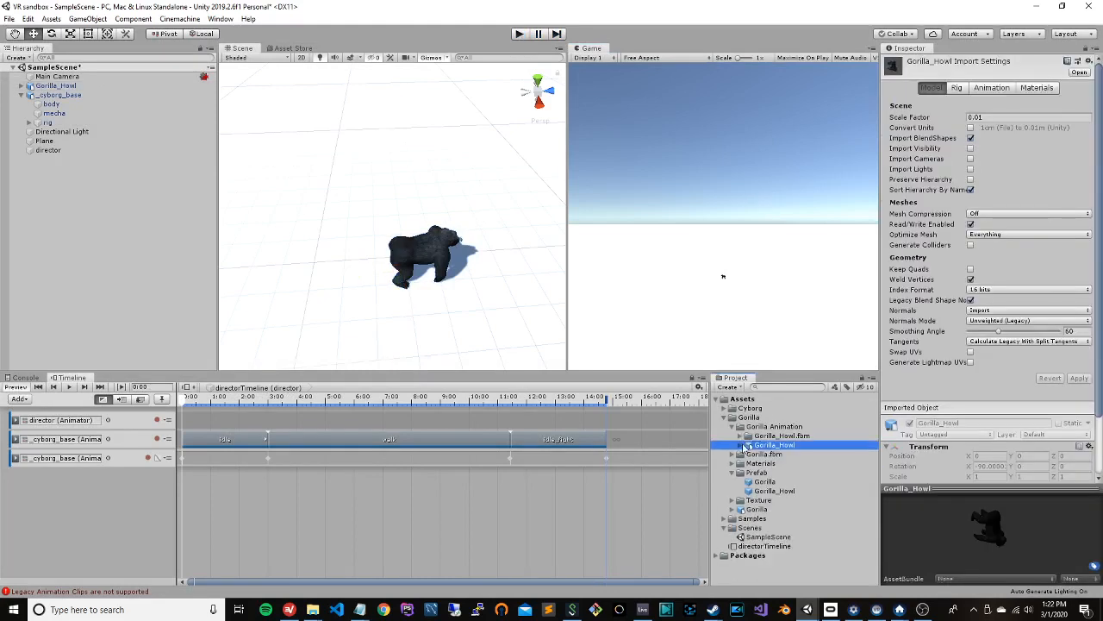
click(742, 445)
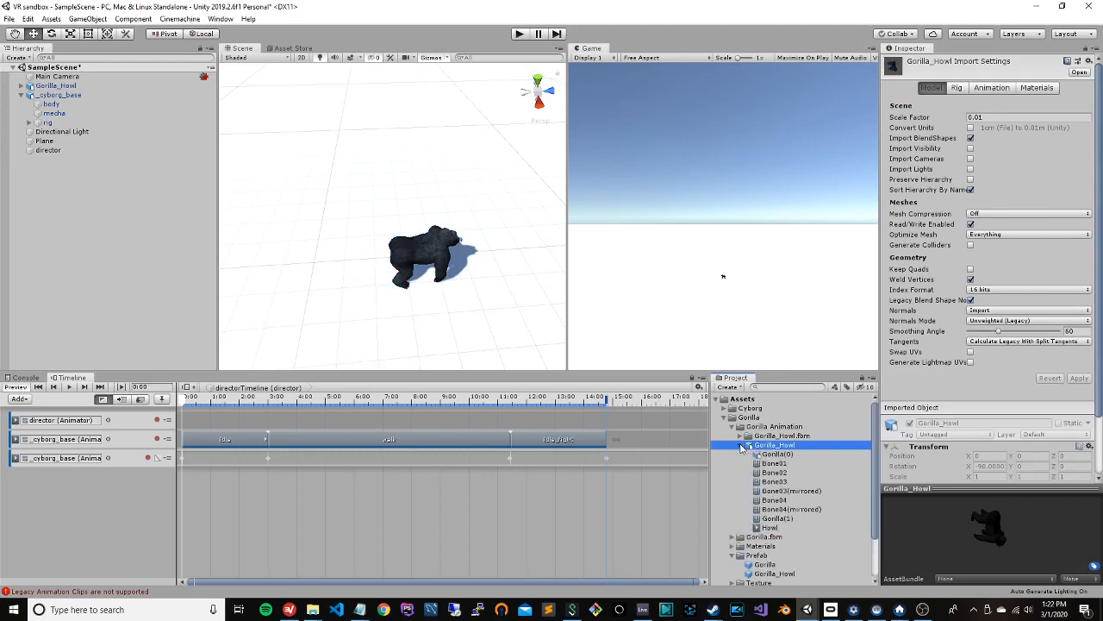
click(741, 445)
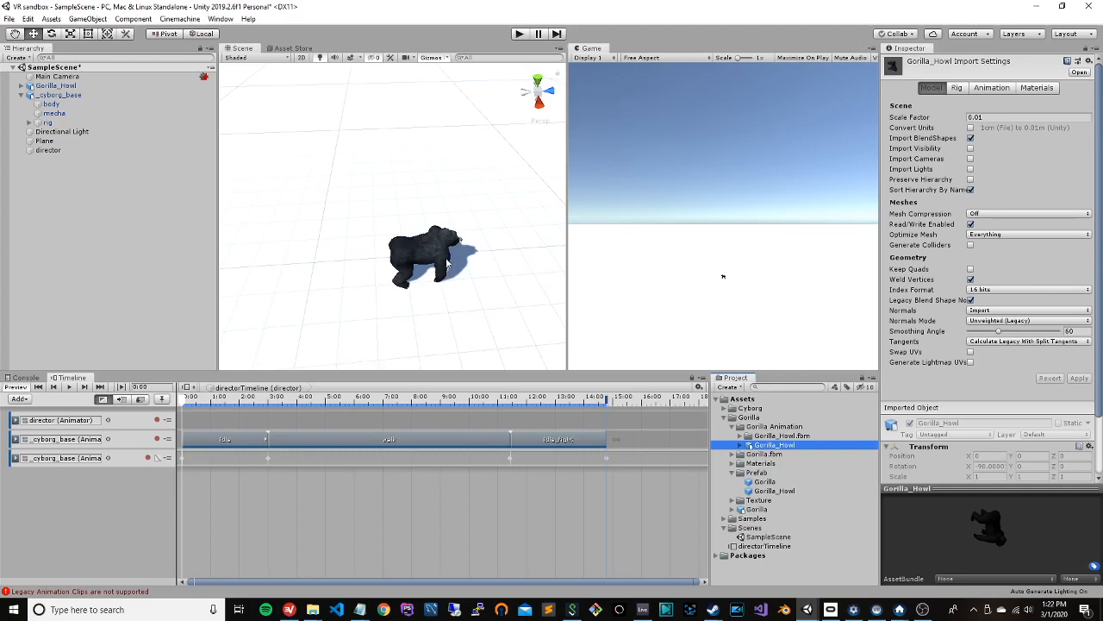
Step: Set the scale of the Gorilla_Howl object in the scene to 50 on X, Y and Z
click(442, 264)
click(969, 128)
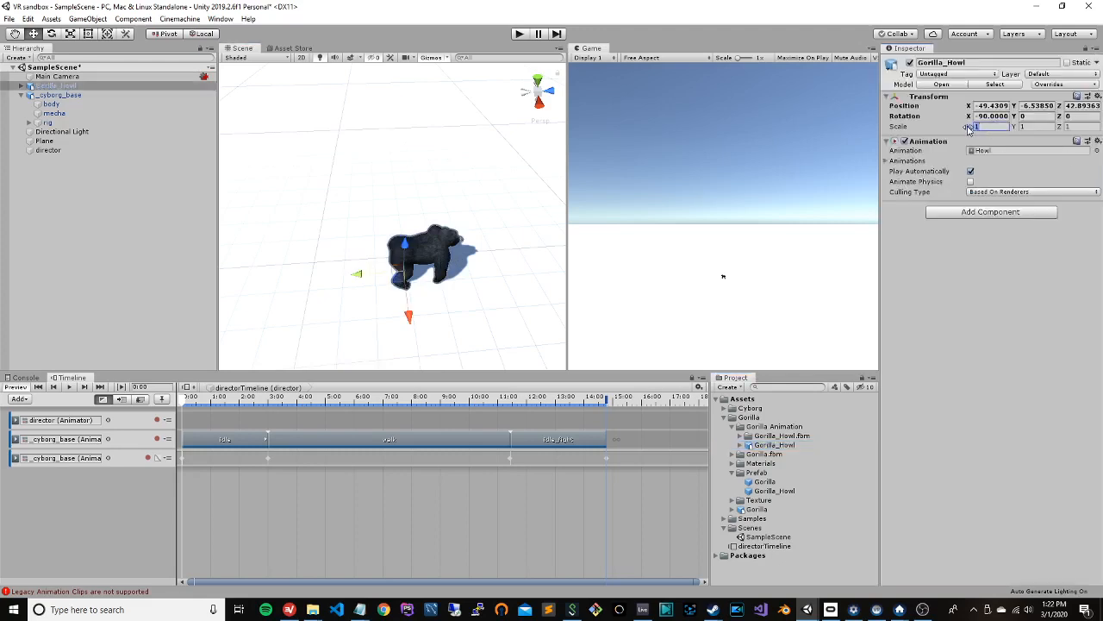
text(50)
key(Tab)
text(50)
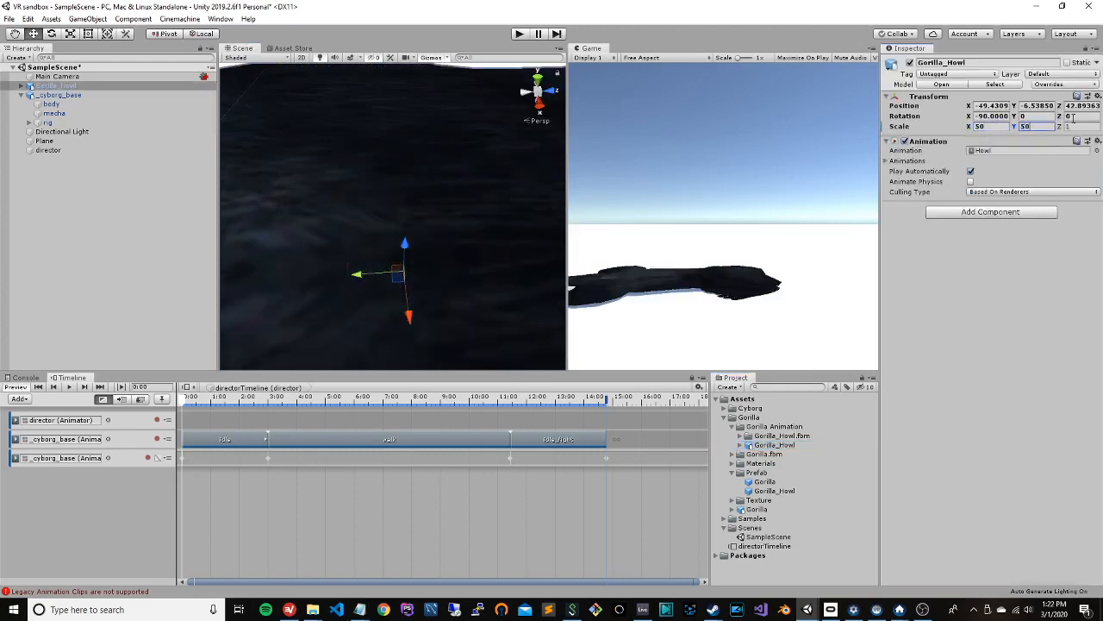
key(Tab)
text(50)
click(753, 199)
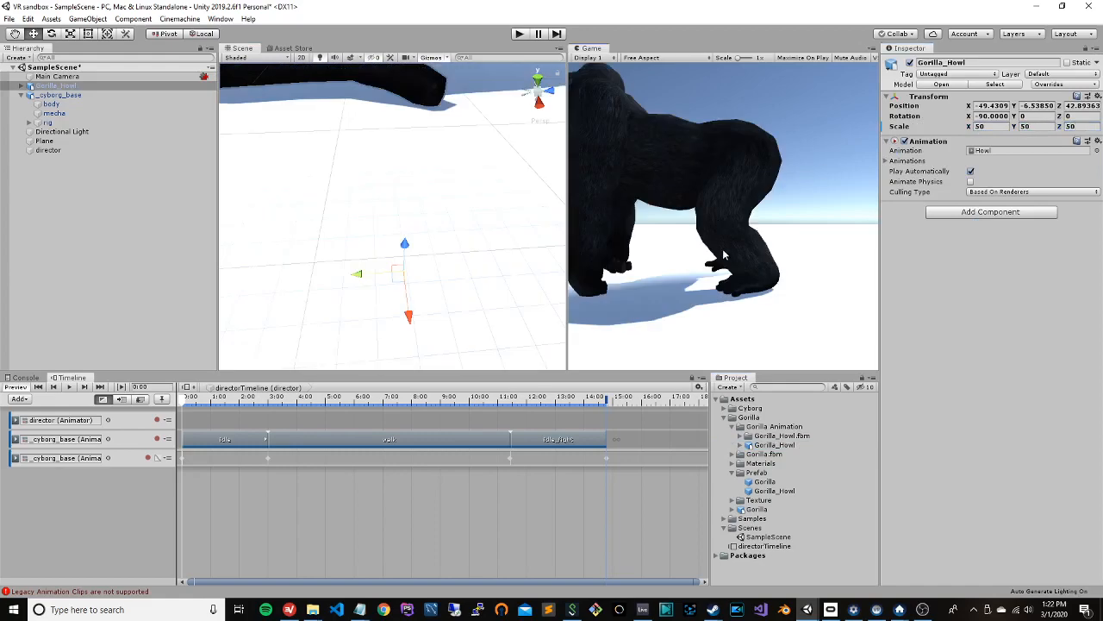
Step: Move the Main Camera back to about X -228, Y 56, Z 107 to frame the gorilla, and test-run the scene
click(52, 77)
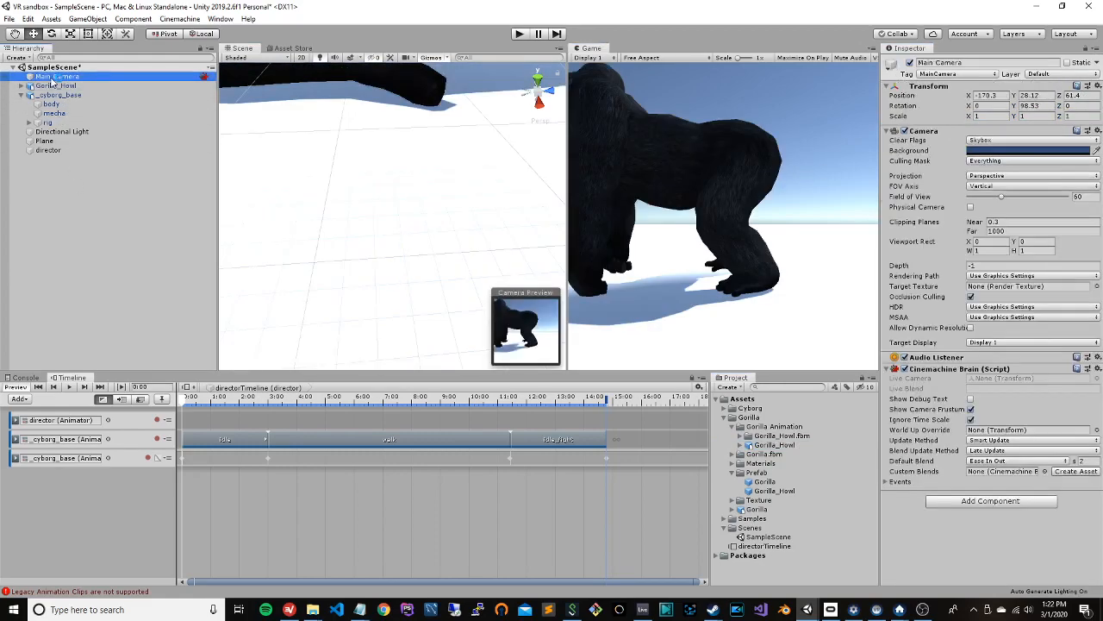
scroll(349, 197, down, 5)
scroll(348, 202, down, 5)
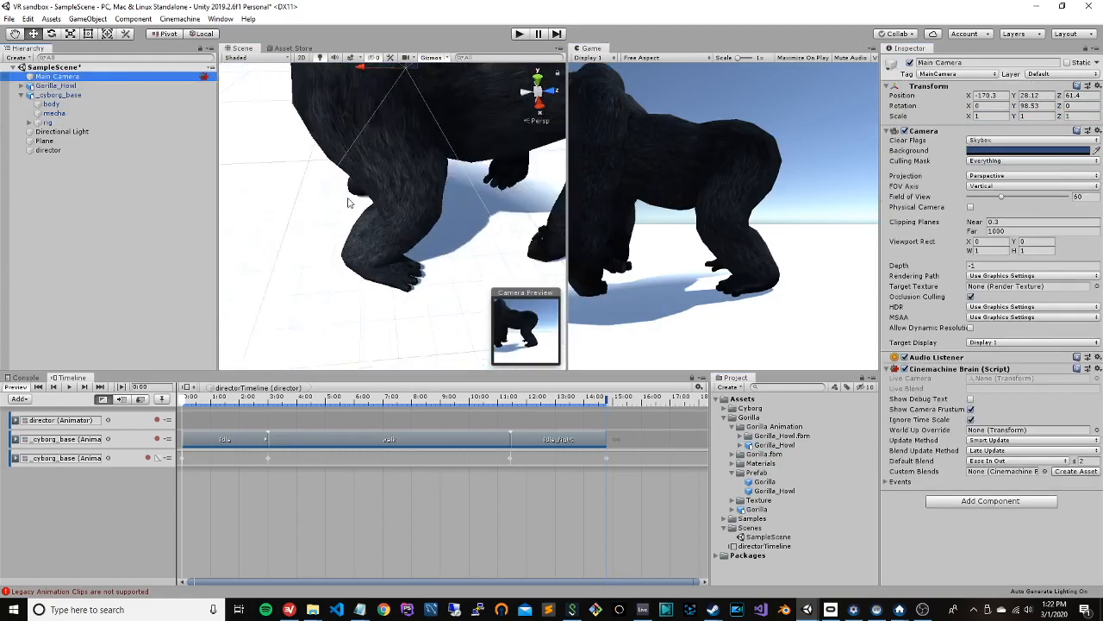
drag(340, 118, 440, 88)
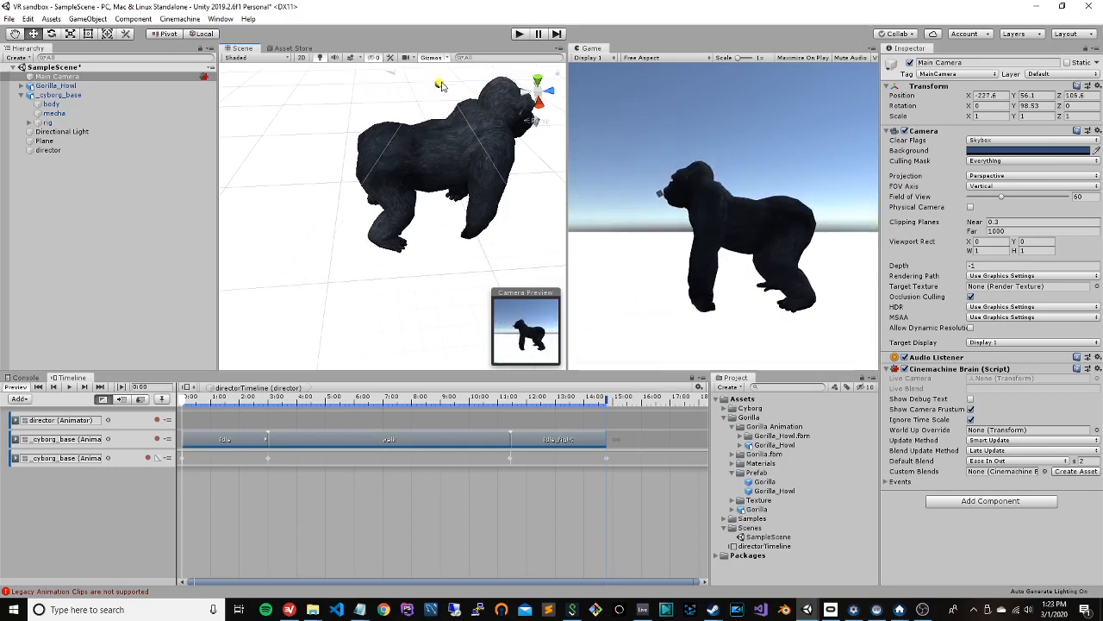
click(519, 34)
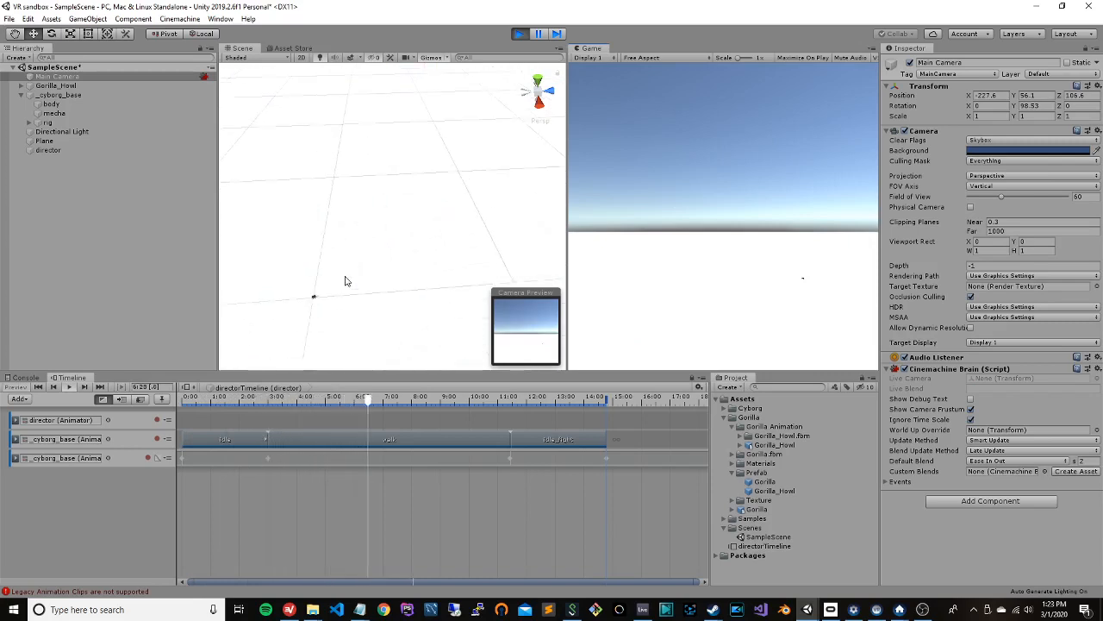
click(519, 34)
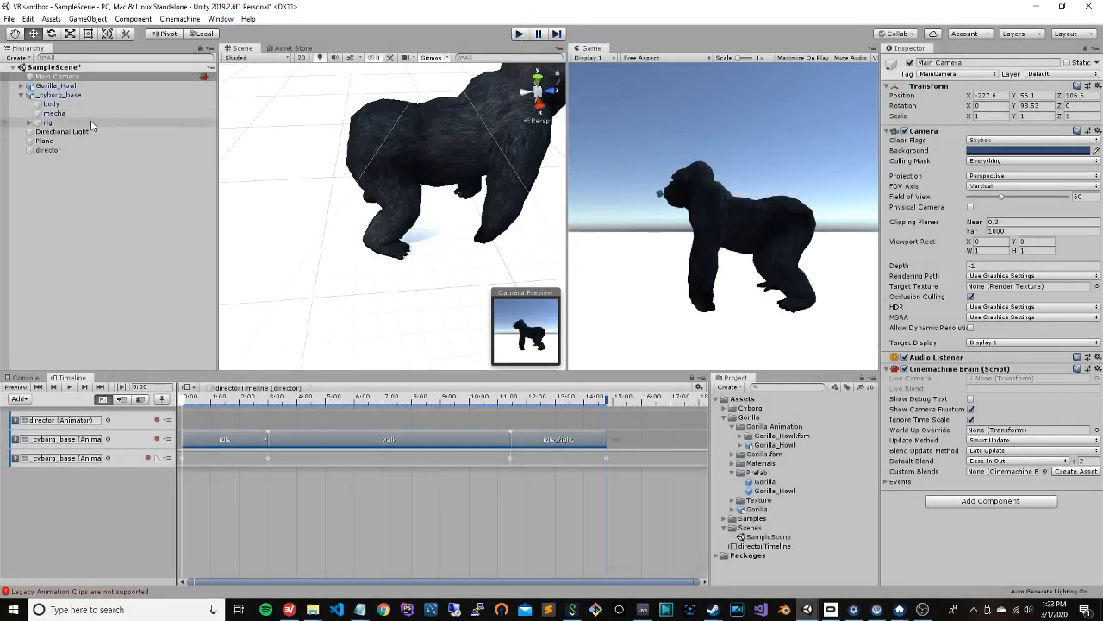
Step: Delete the Gorilla_Howl object from the scene
click(54, 86)
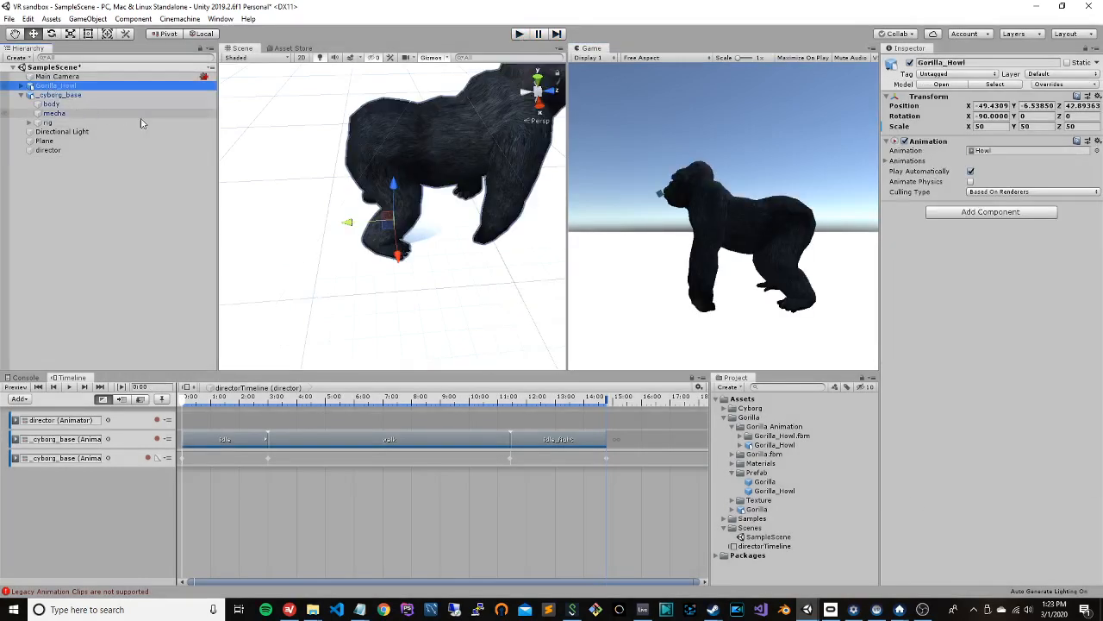
key(Delete)
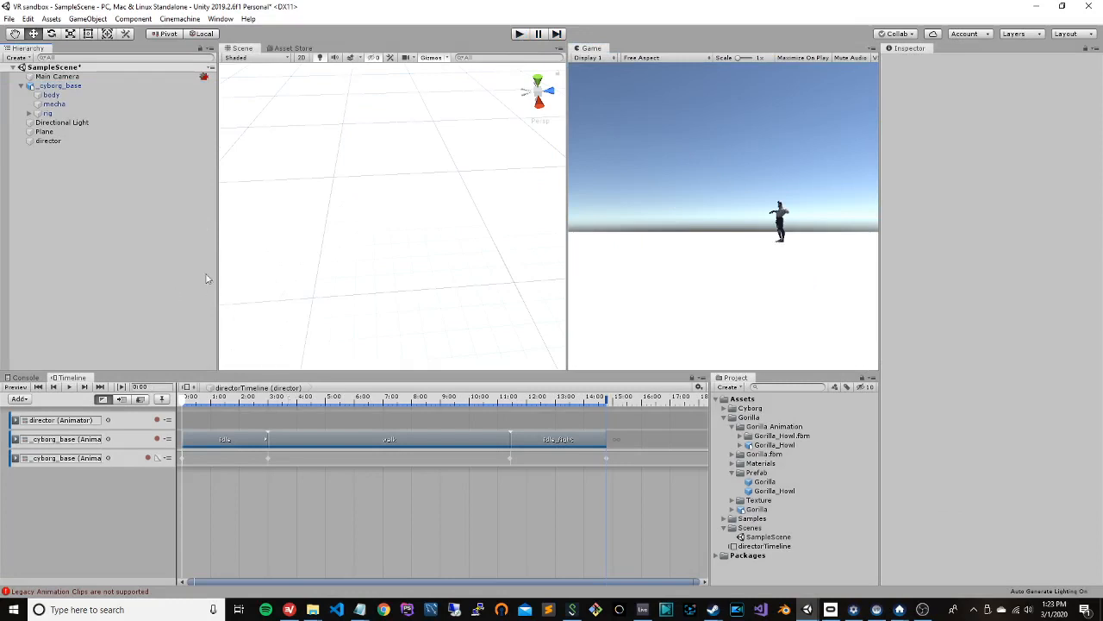
scroll(384, 171, down, 10)
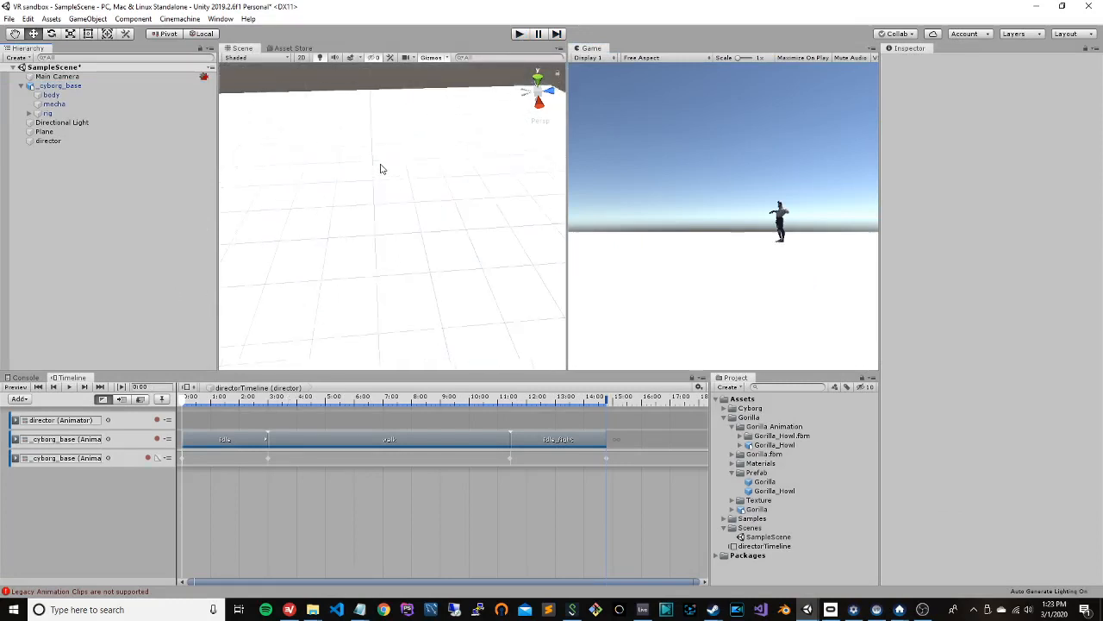
scroll(372, 190, up, 3)
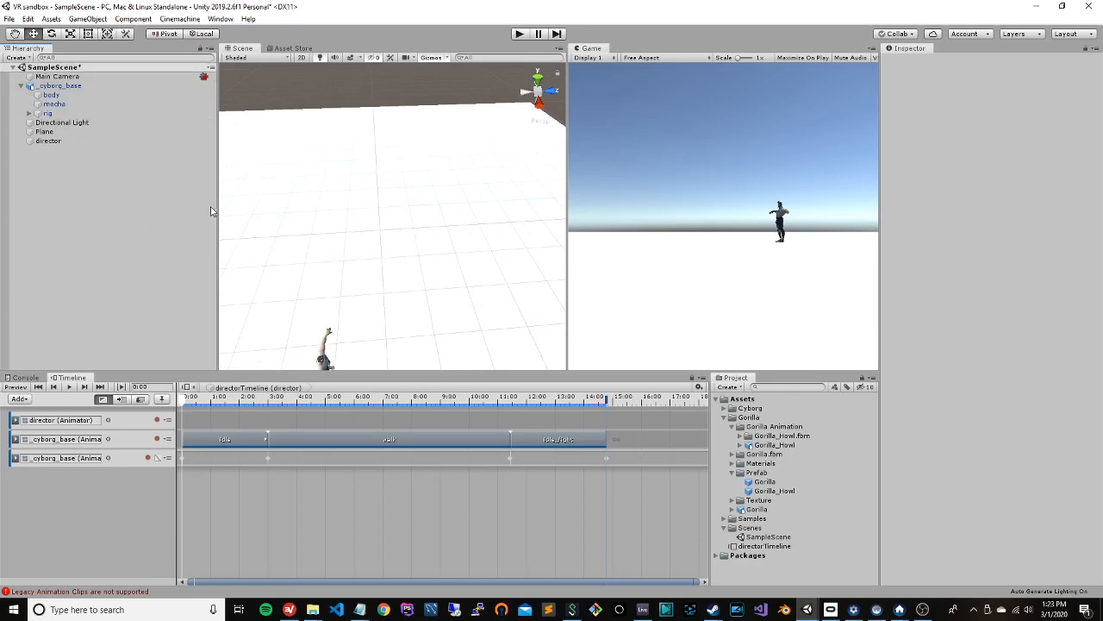
Step: Search the Asset Store for "gorilla" in a widened view and limit the results to assets priced $0 to $0
click(285, 48)
drag(568, 108, 753, 108)
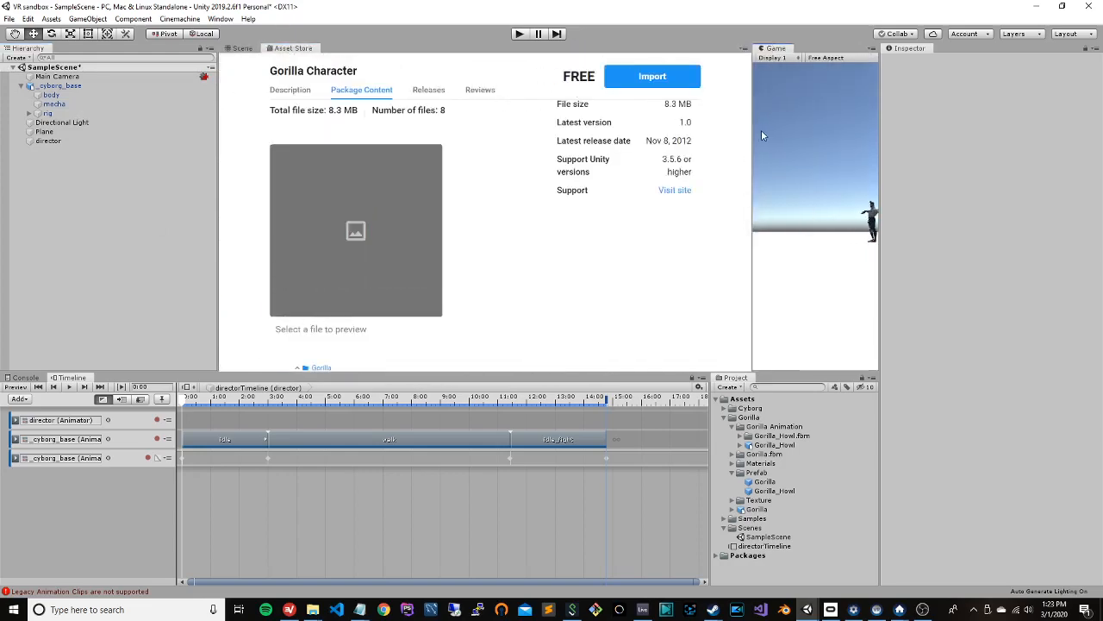
click(493, 85)
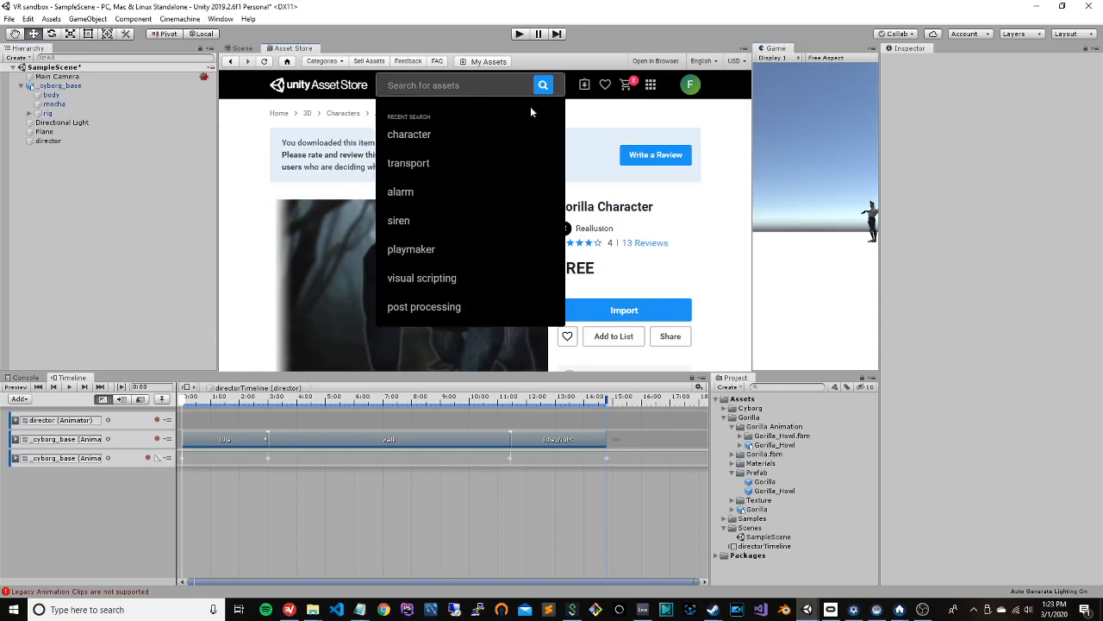
text(gorilla)
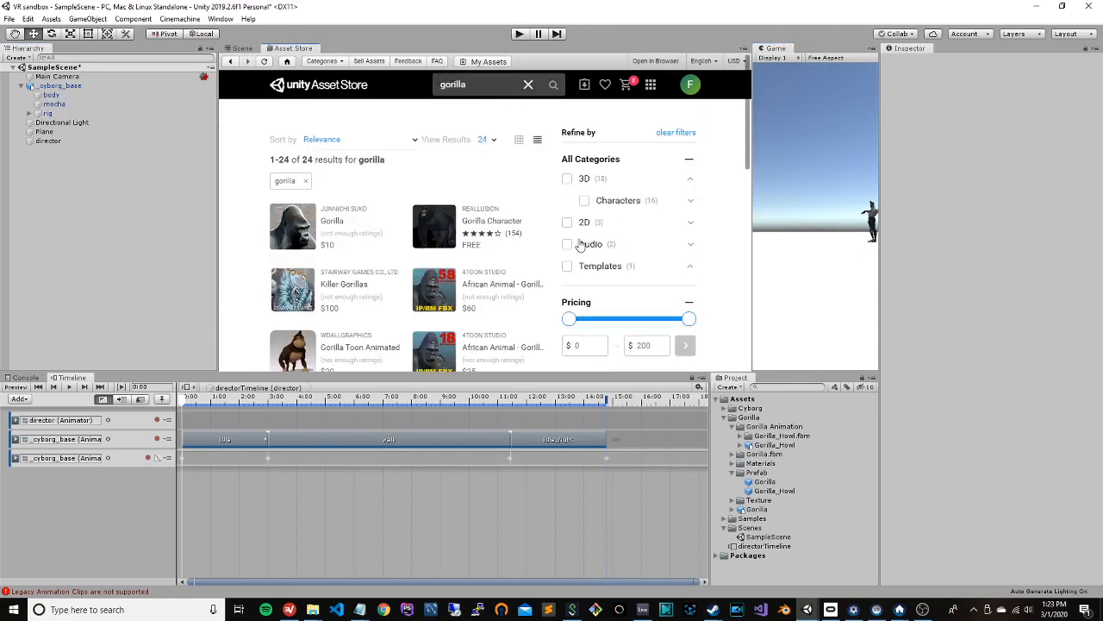
scroll(579, 246, down, 2)
drag(689, 204, 564, 205)
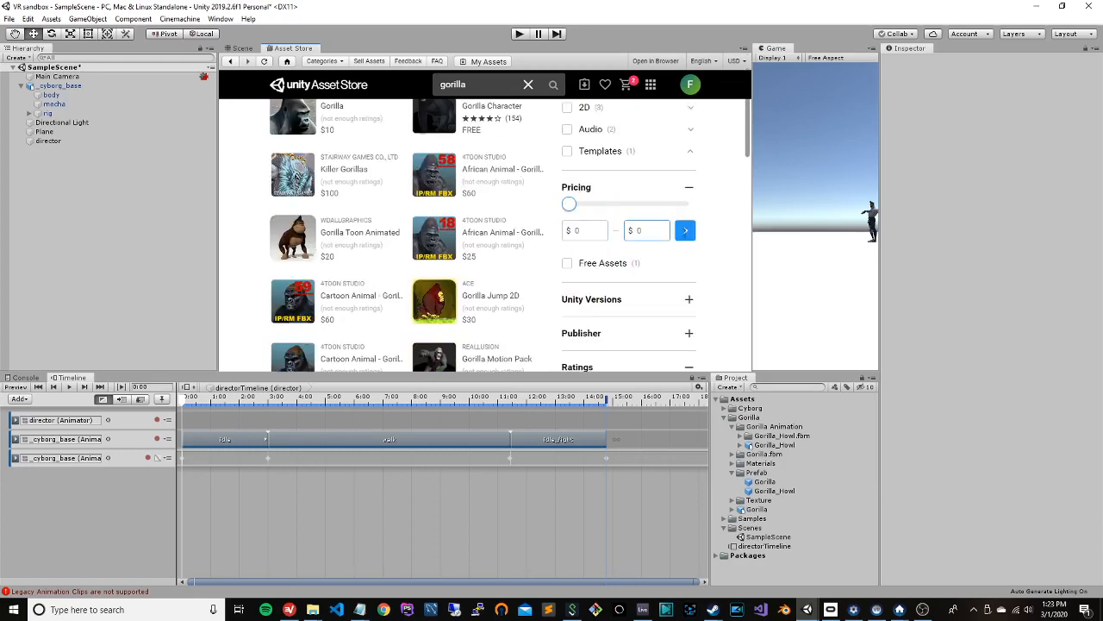
click(686, 230)
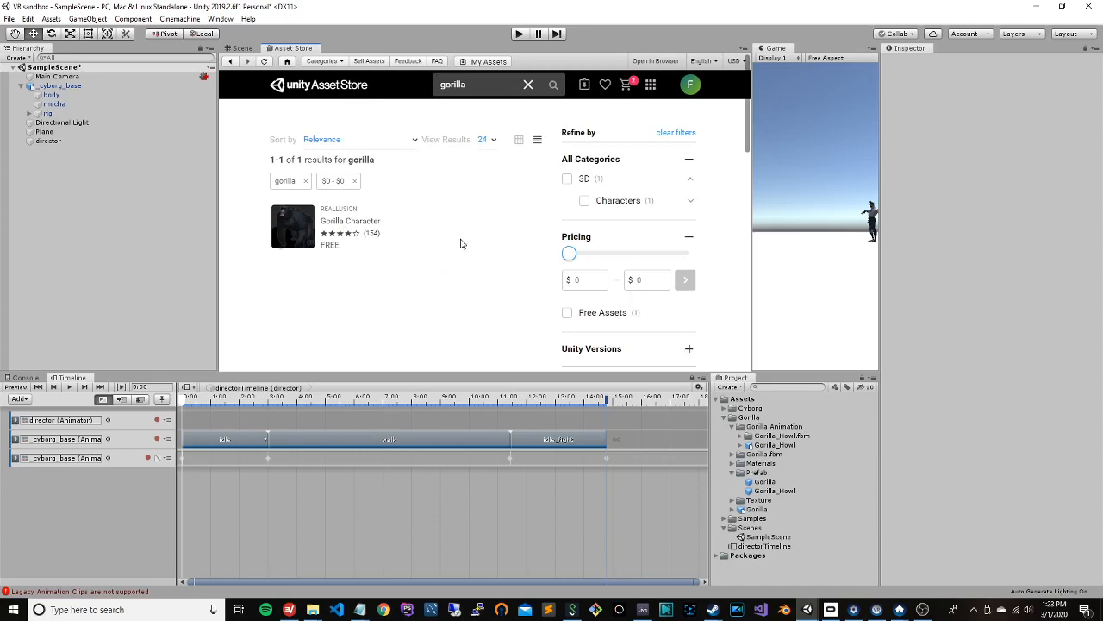
Step: Search the Asset Store for "tiger" and open the free Golden Tiger asset's page
drag(479, 85, 356, 97)
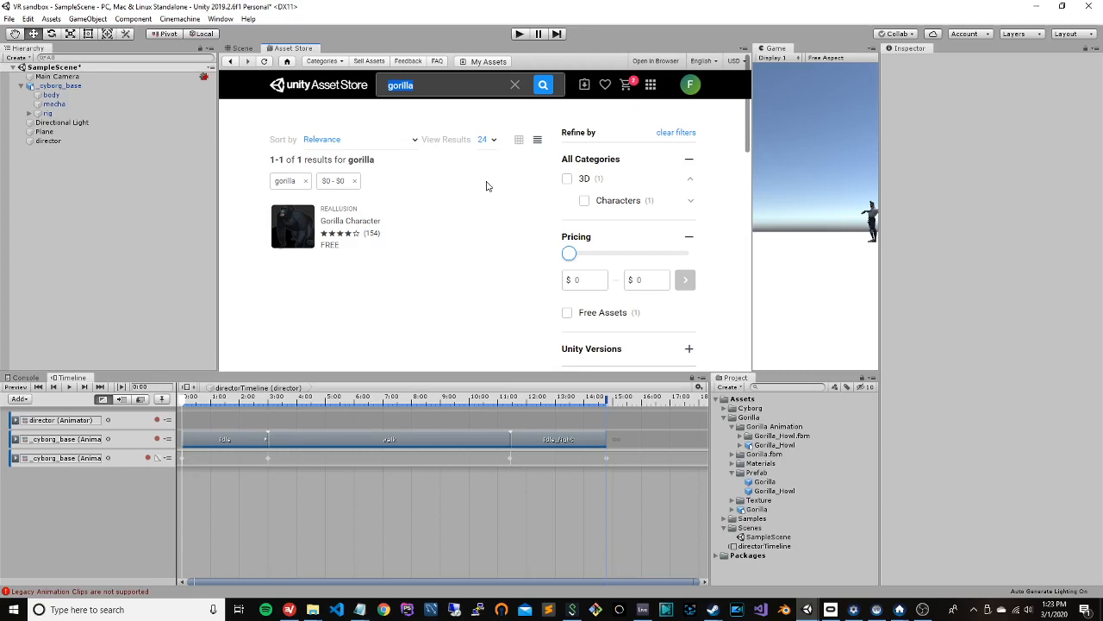
text(tiger)
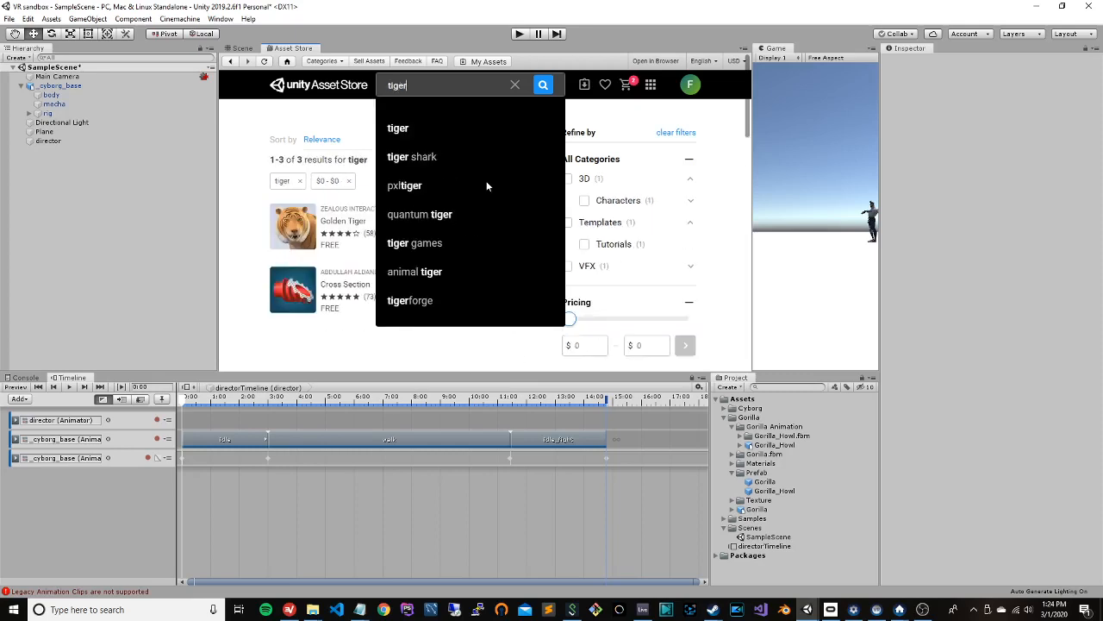
key(Return)
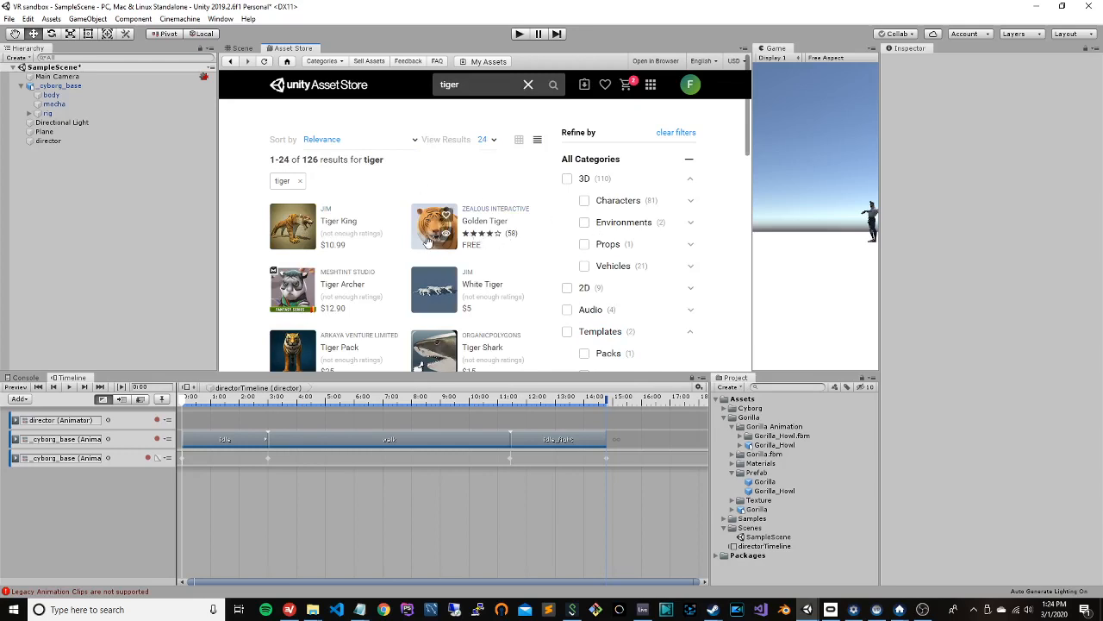
click(428, 231)
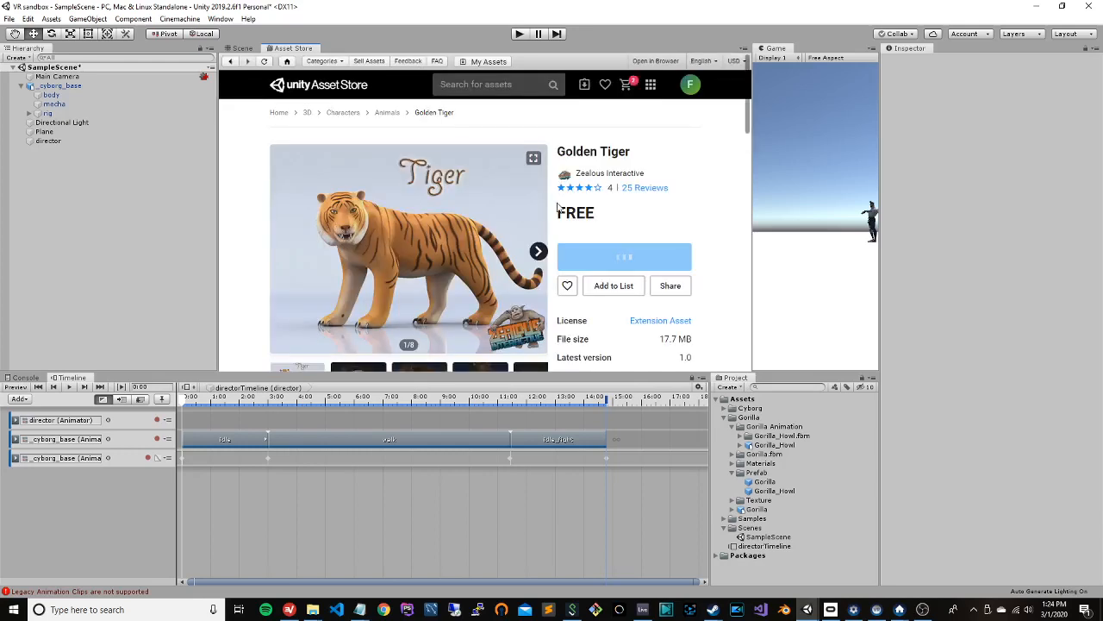
Step: Check the Golden Tiger's description for included animations, then download and import the complete package into the project
scroll(558, 206, down, 2)
scroll(558, 207, down, 2)
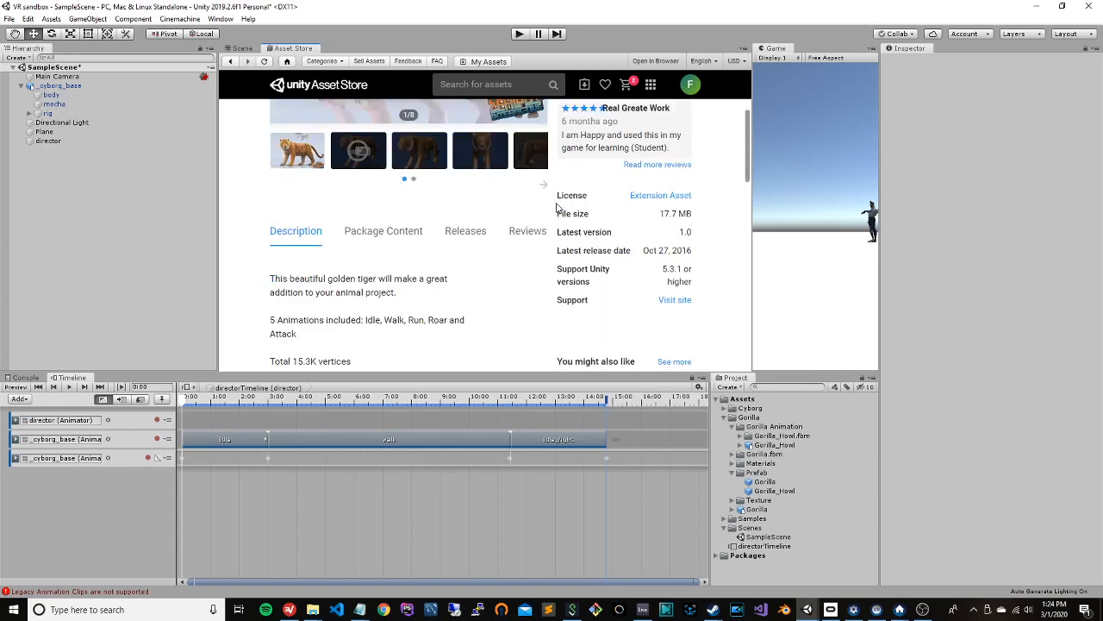
drag(381, 320, 436, 318)
click(478, 304)
scroll(483, 285, down, 2)
scroll(524, 239, up, 6)
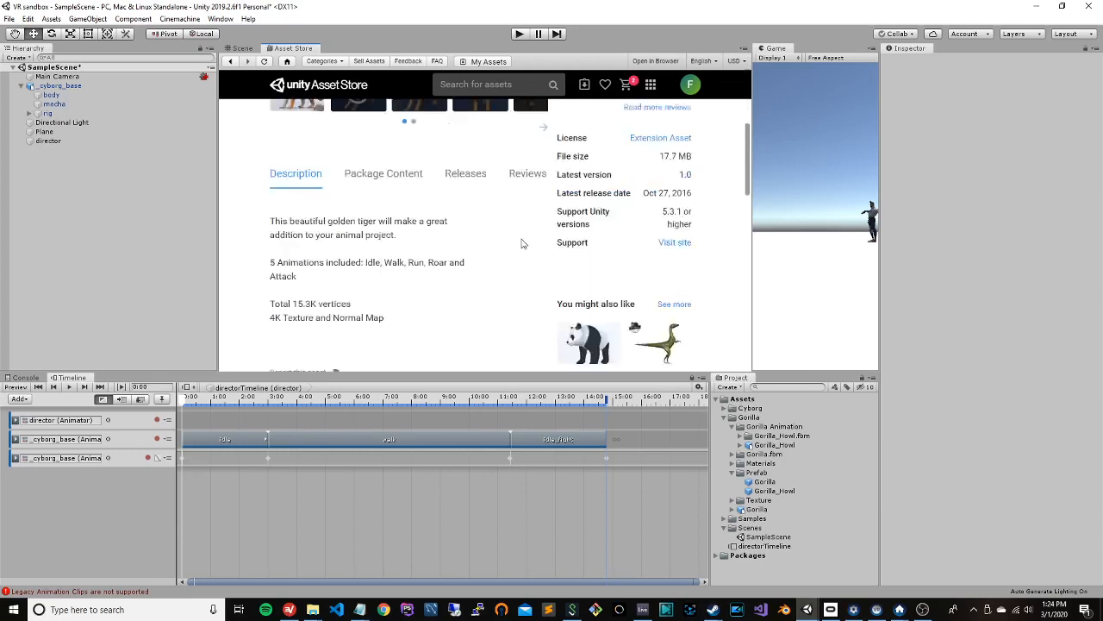
click(669, 254)
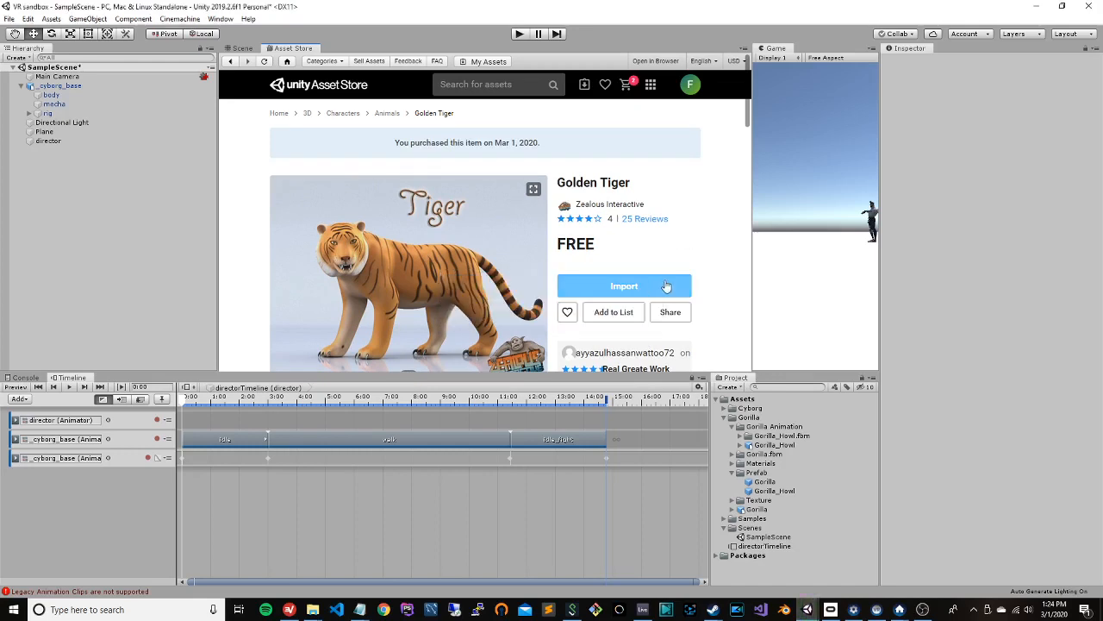
click(664, 286)
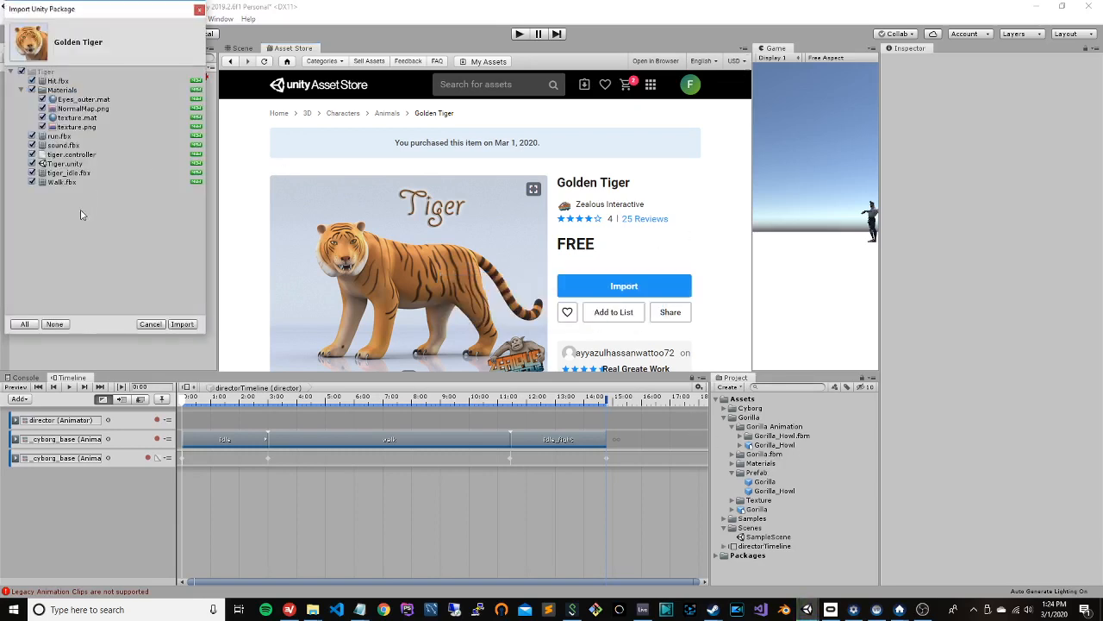
click(184, 324)
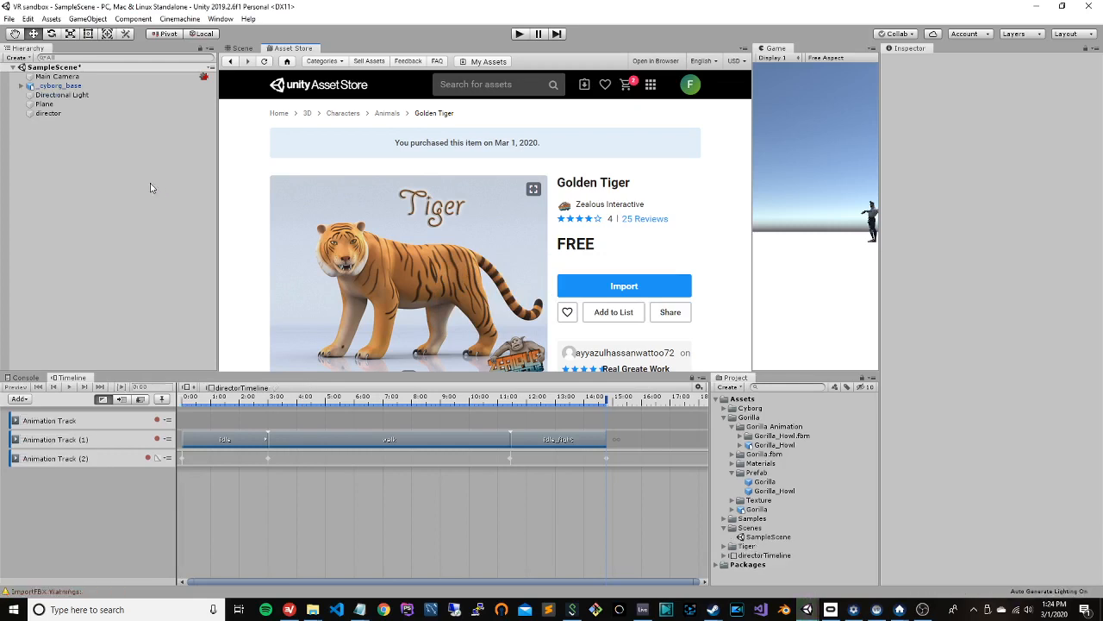
Step: Return to the Scene view and select the cyborg on the plane
click(241, 48)
scroll(461, 288, down, 5)
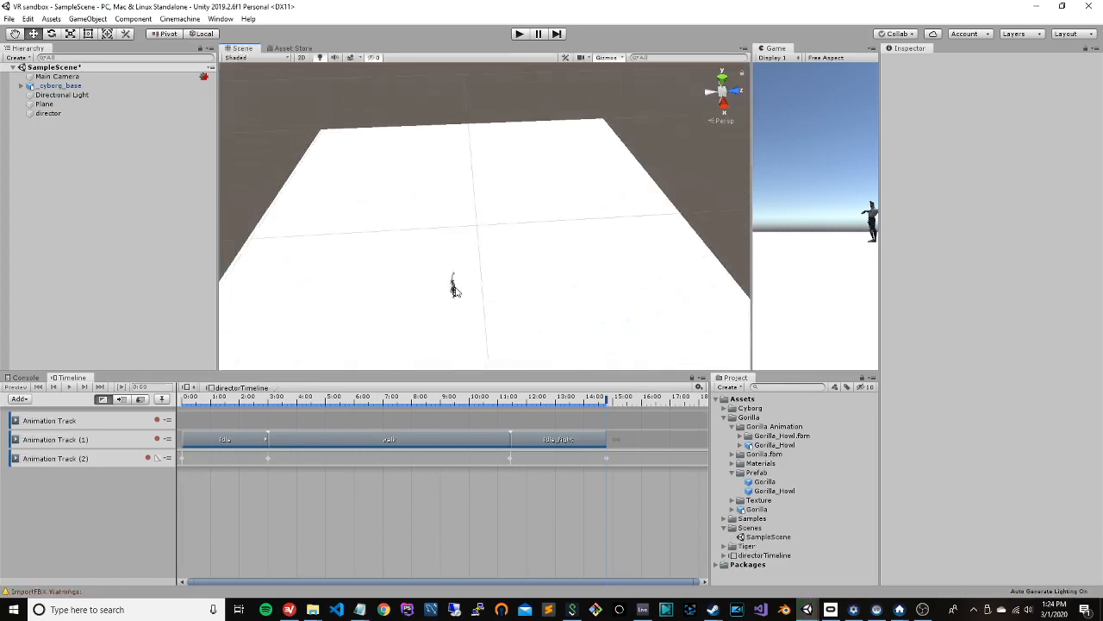
right_drag(492, 336, 558, 316)
scroll(480, 283, up, 6)
click(504, 237)
scroll(604, 283, down, 5)
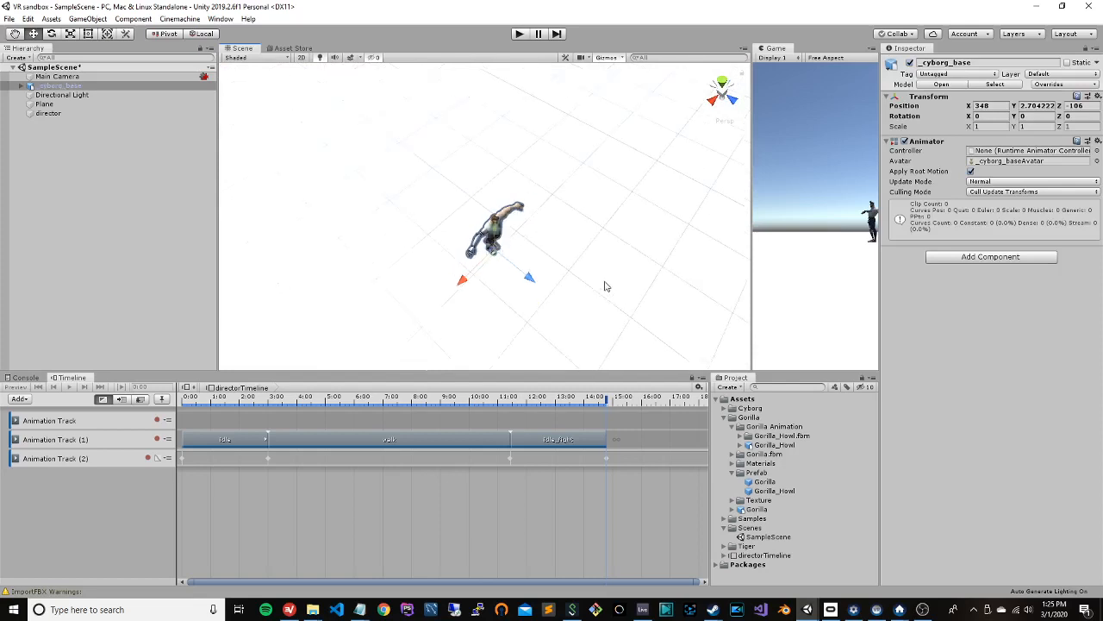
Step: Collapse the Gorilla folder in the project assets and expand the Tiger folder to list its contents
click(716, 399)
click(715, 399)
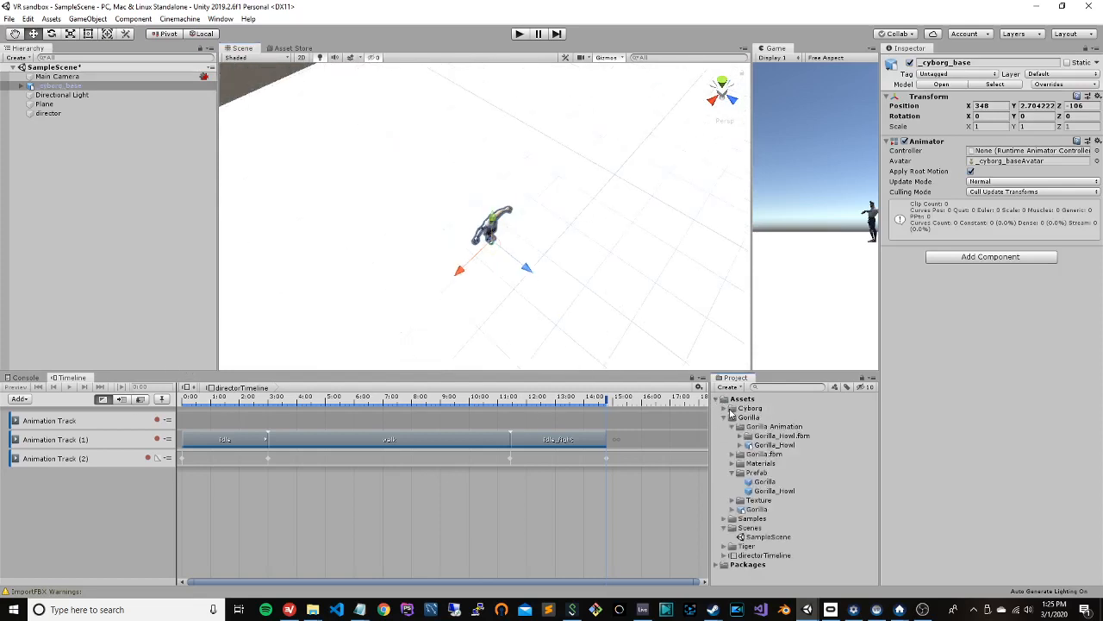
click(723, 418)
click(724, 437)
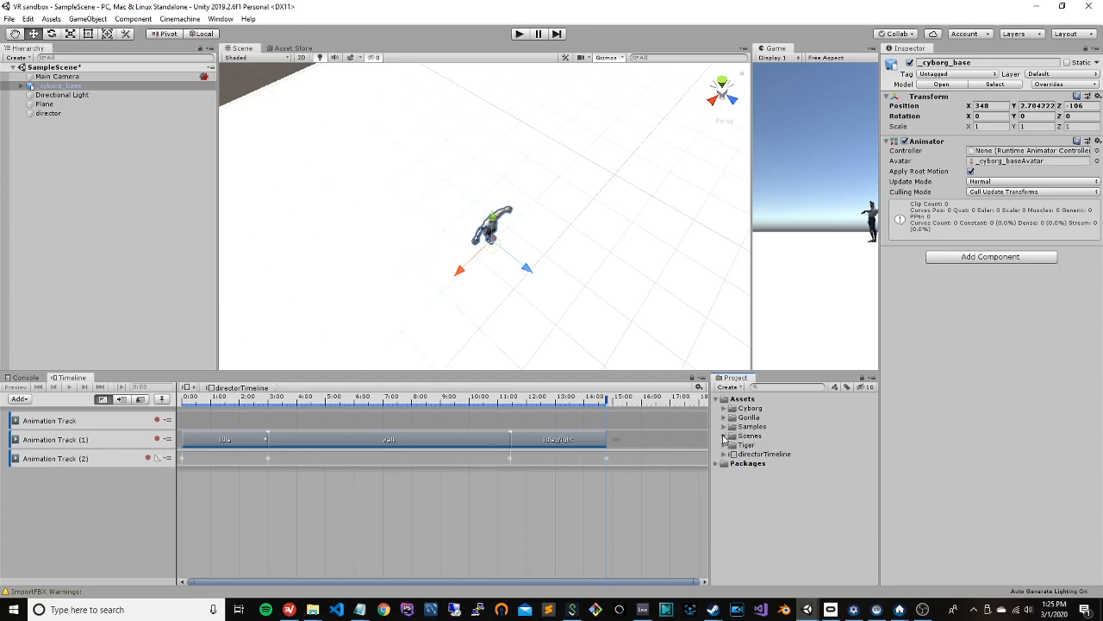
click(724, 445)
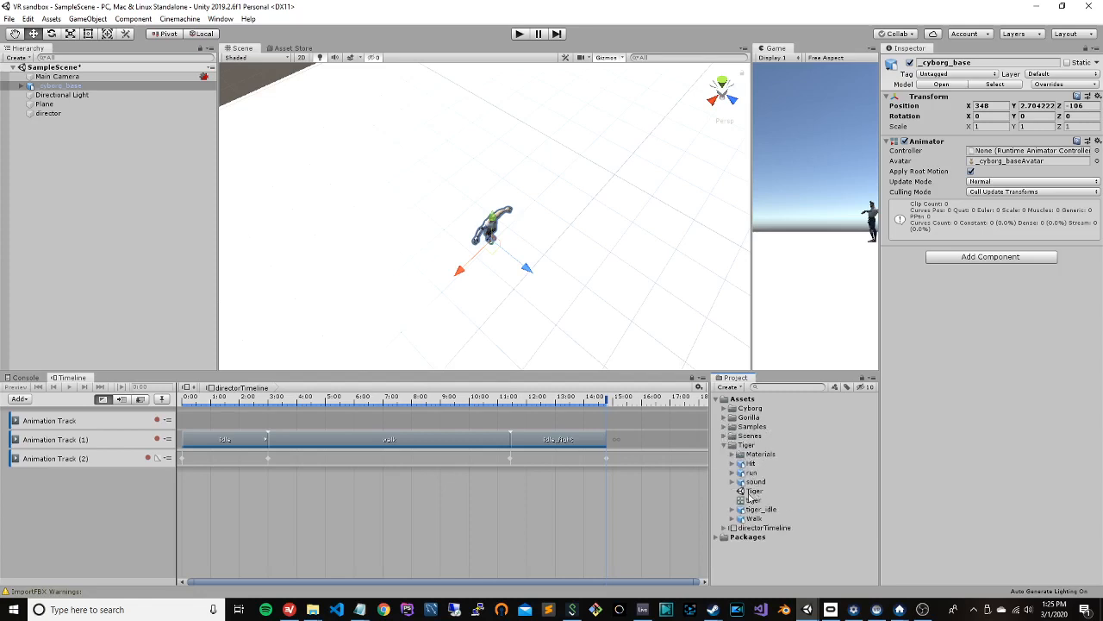
click(732, 455)
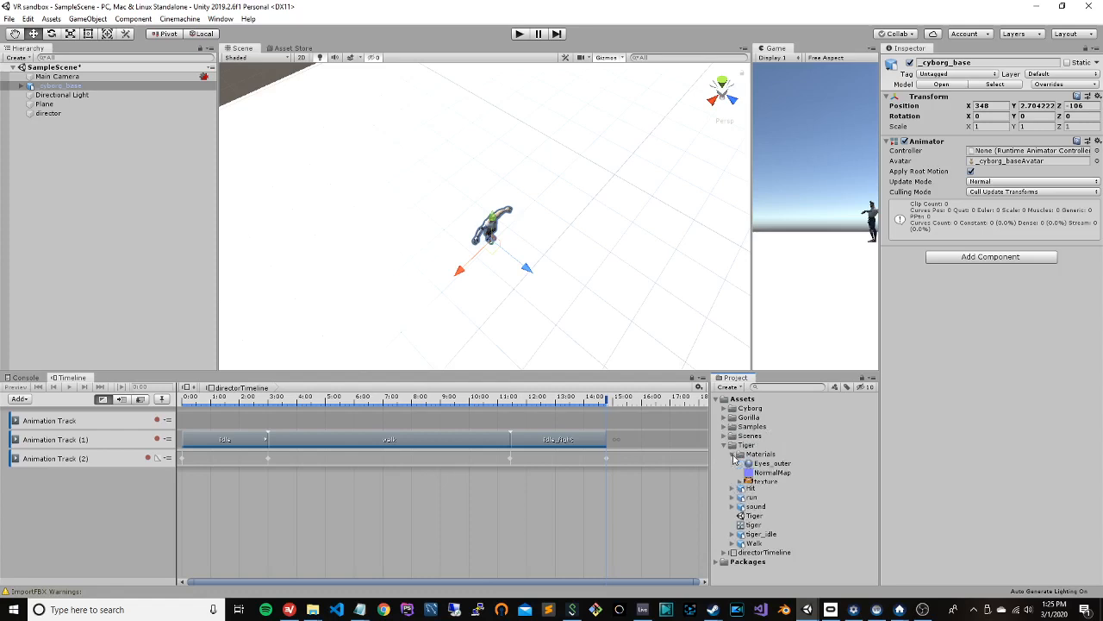
click(733, 455)
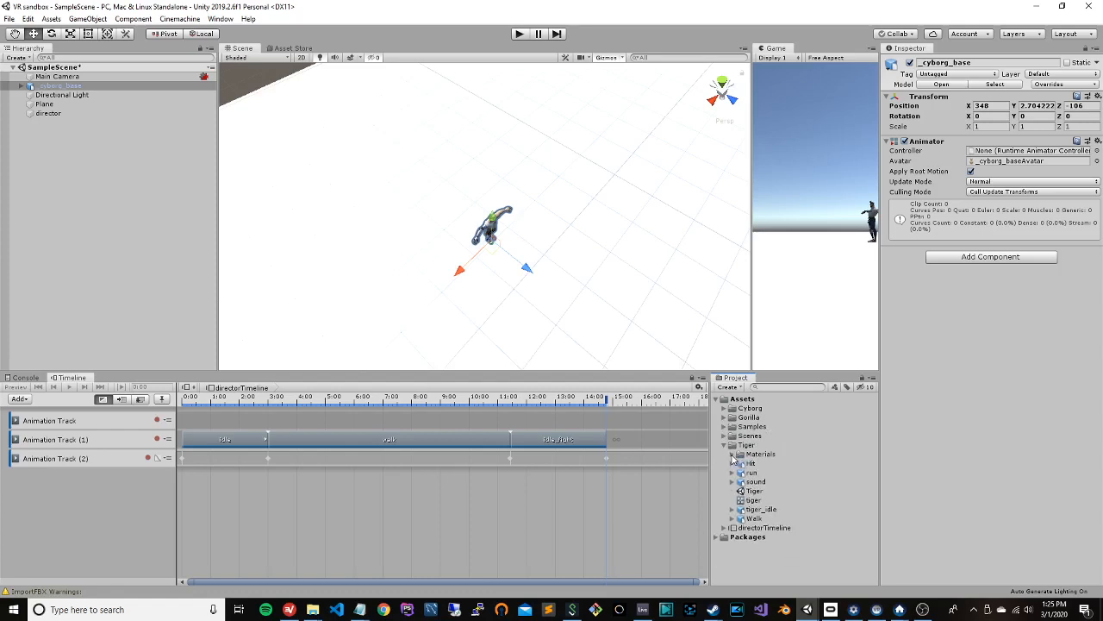
Step: Examine the Walk, sound, run and Hit models in the Tiger folder, including the Hit model's mesh and rig
click(750, 520)
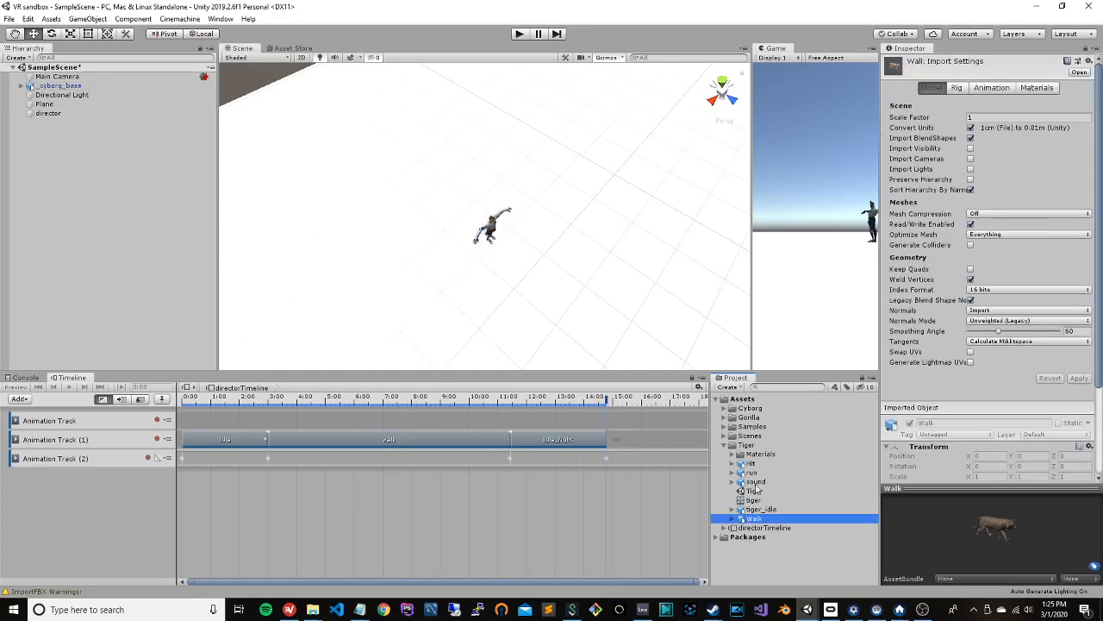
click(756, 482)
click(756, 473)
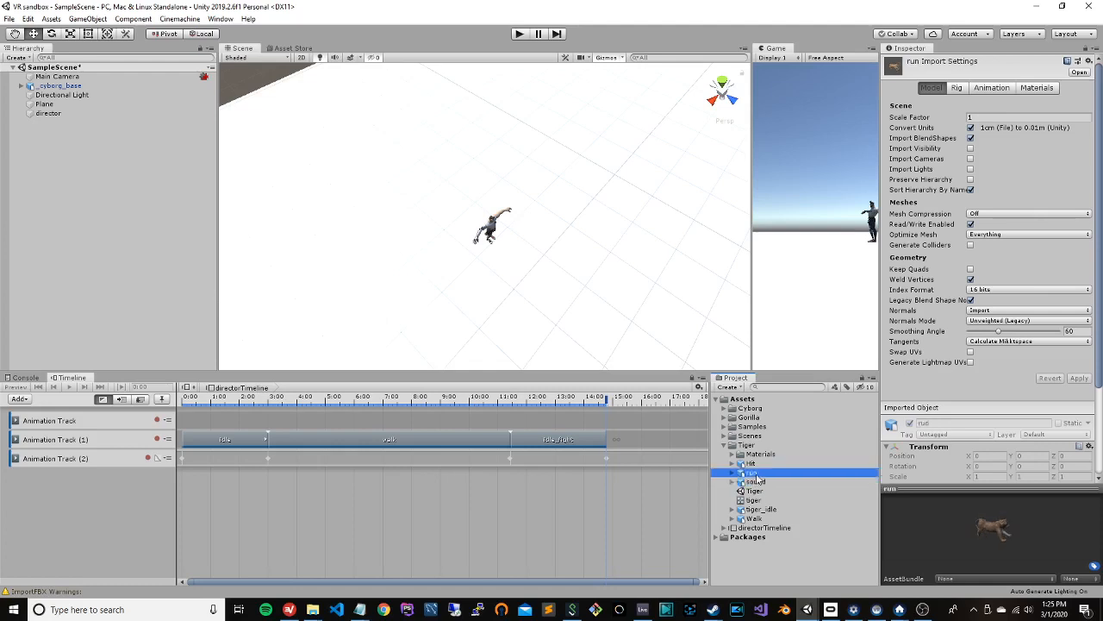
click(753, 465)
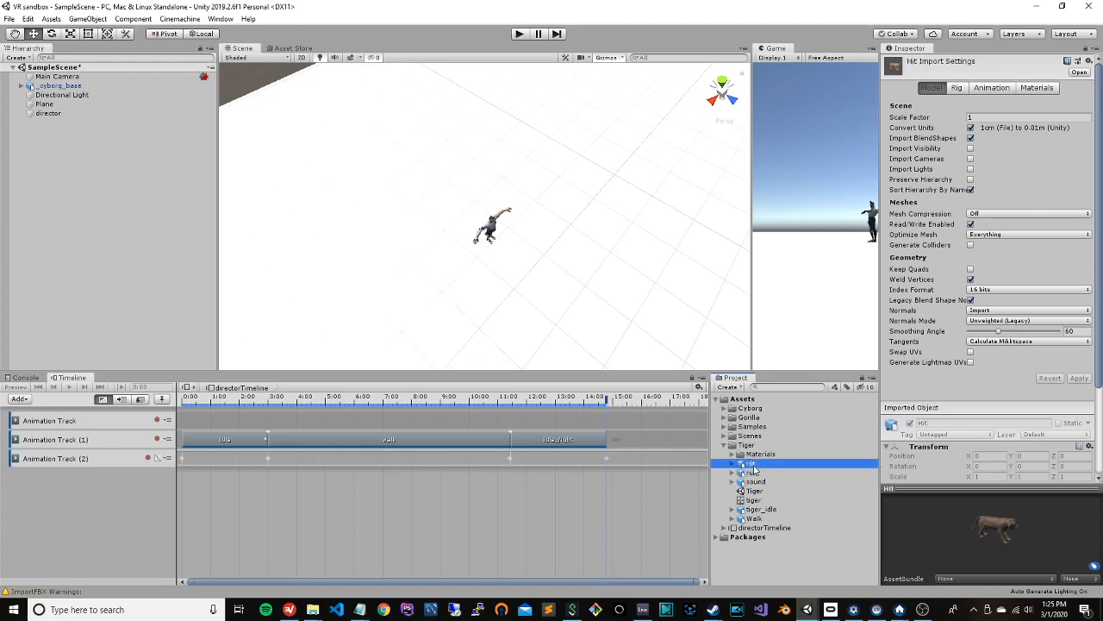
click(732, 465)
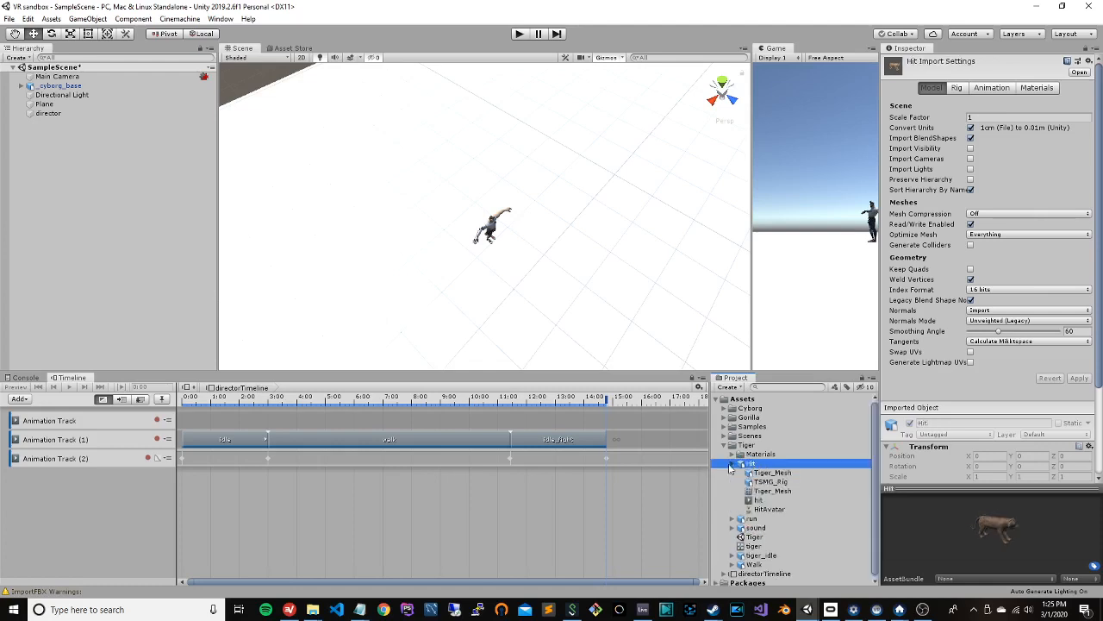
click(763, 473)
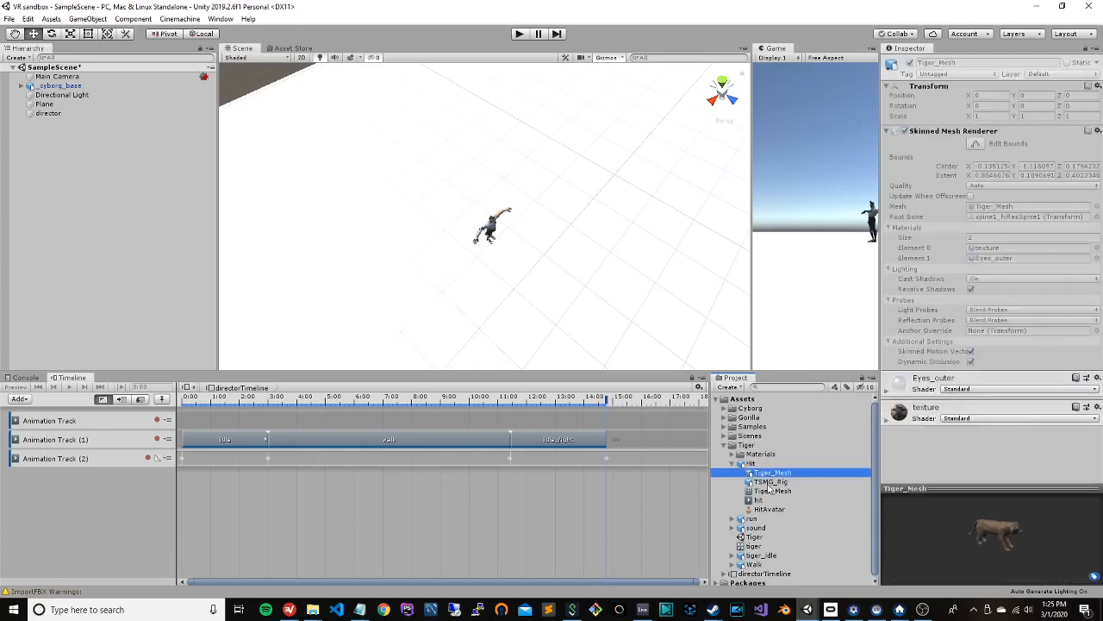
click(768, 483)
Step: Place the Hit model's Tiger_Mesh in the scene near the cyborg and raise it to about Y 413
click(765, 474)
drag(765, 476, 561, 291)
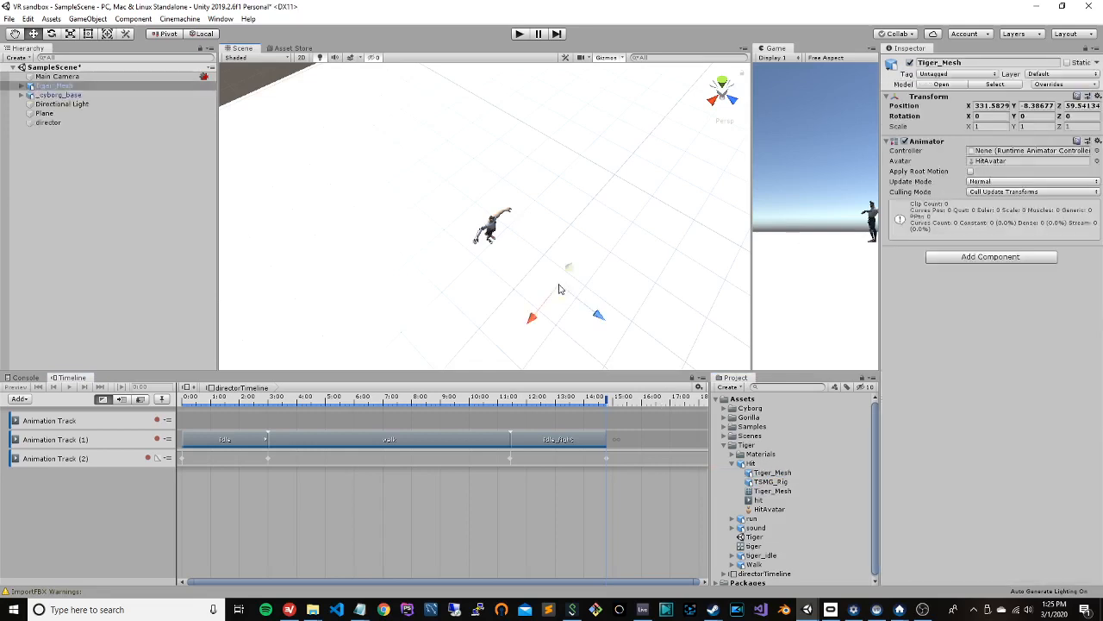
drag(601, 189, 603, 194)
scroll(716, 164, up, 5)
scroll(717, 171, down, 4)
scroll(718, 171, down, 4)
right_drag(641, 207, 692, 168)
scroll(645, 241, up, 4)
right_drag(646, 241, 698, 217)
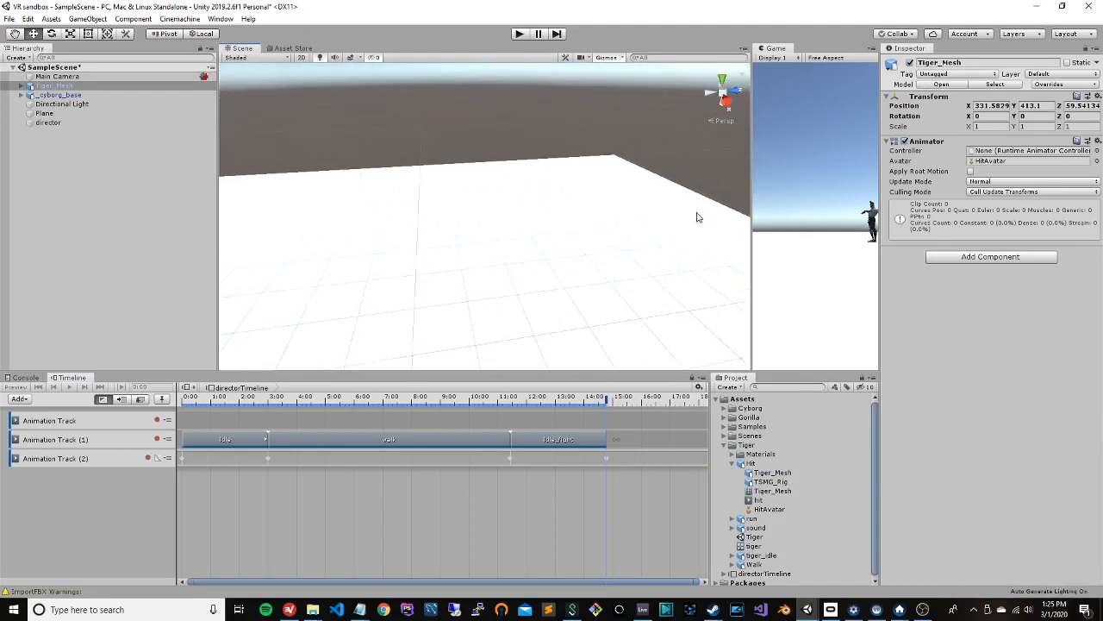
scroll(697, 221, down, 4)
right_drag(616, 226, 658, 191)
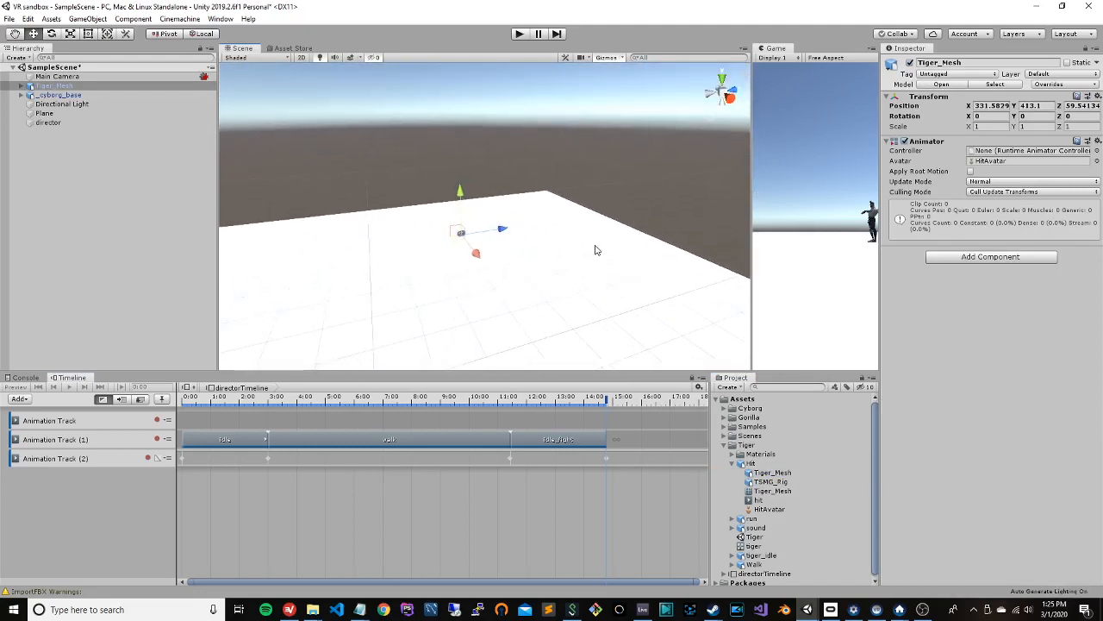
Step: Lower the Tiger_Mesh object toward the plane to about Y 391
scroll(560, 267, up, 4)
right_drag(448, 291, 335, 326)
scroll(335, 326, down, 4)
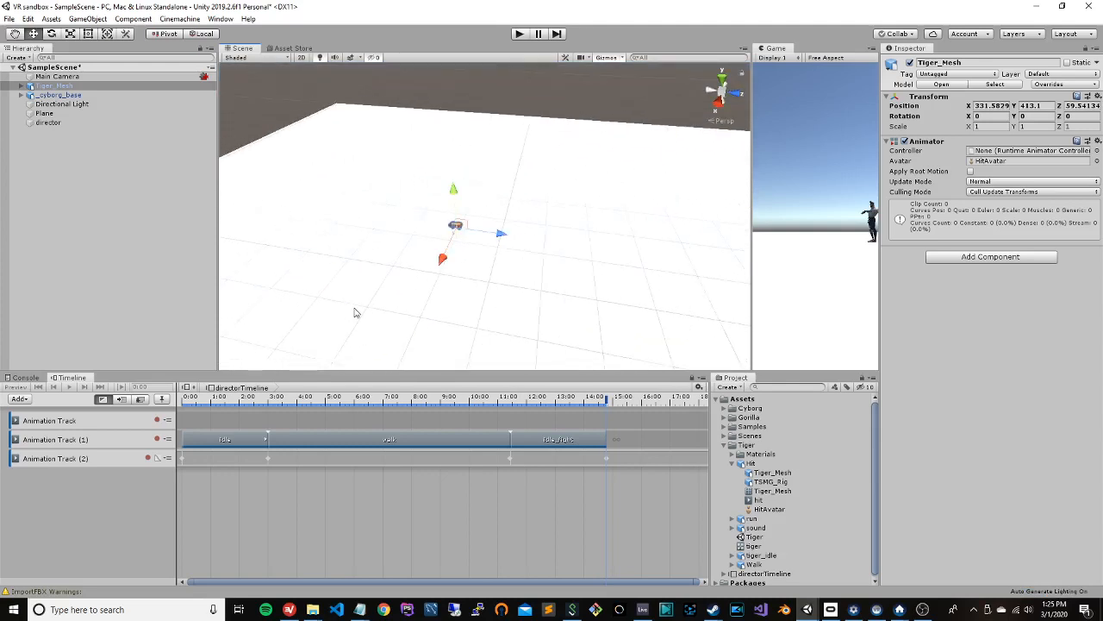
drag(454, 191, 479, 328)
scroll(515, 207, down, 5)
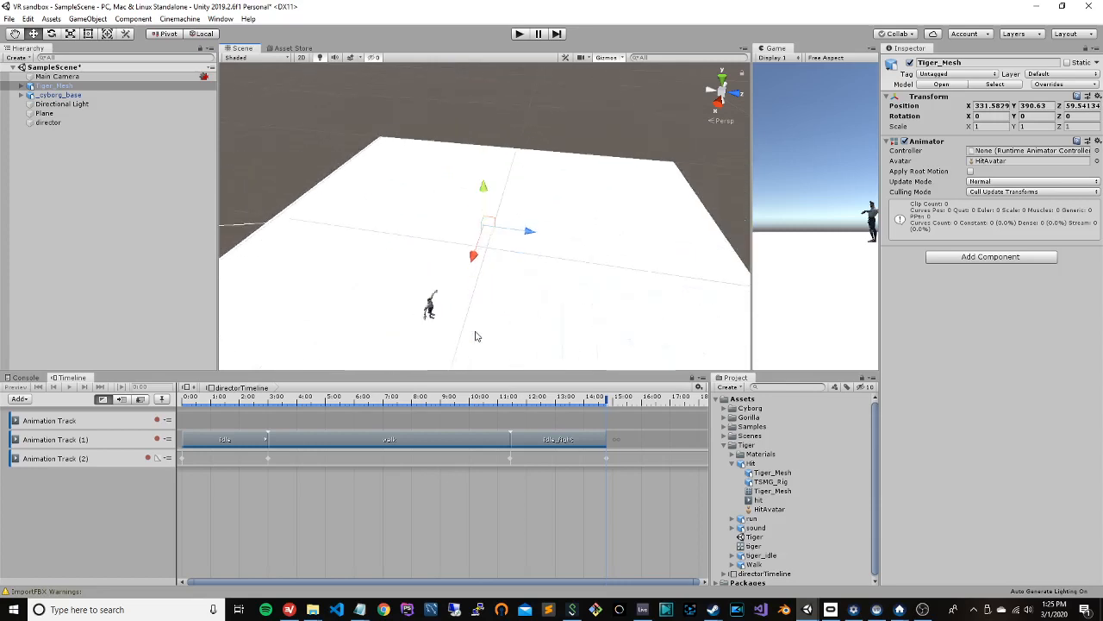
Step: Set the Tiger_Mesh scale to 50 on the X, Y and Z axes
click(993, 127)
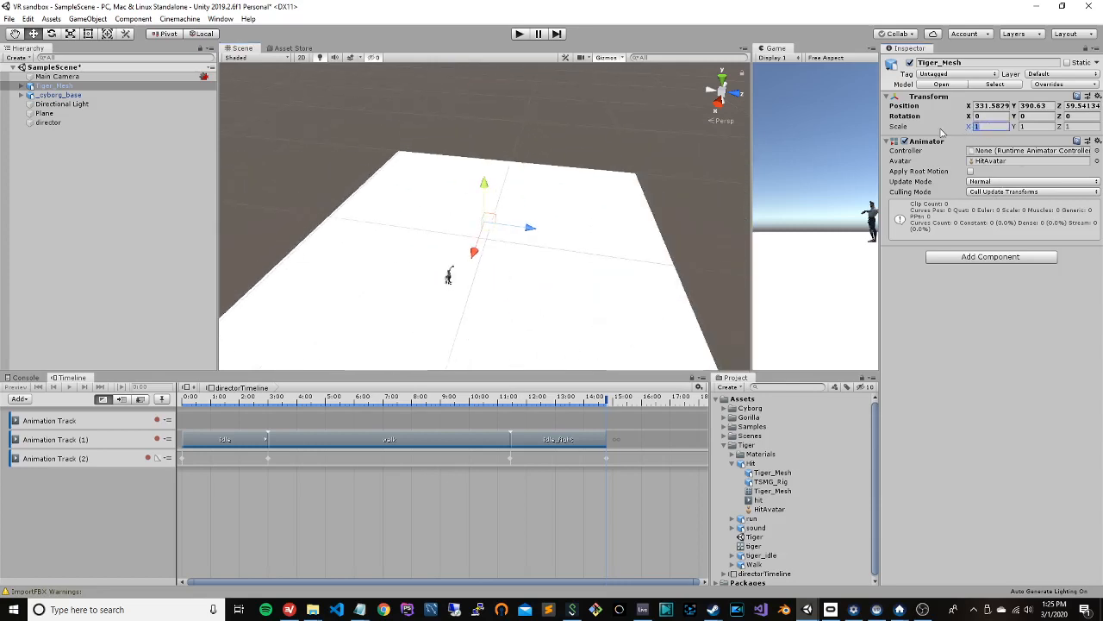
text(50)
key(Tab)
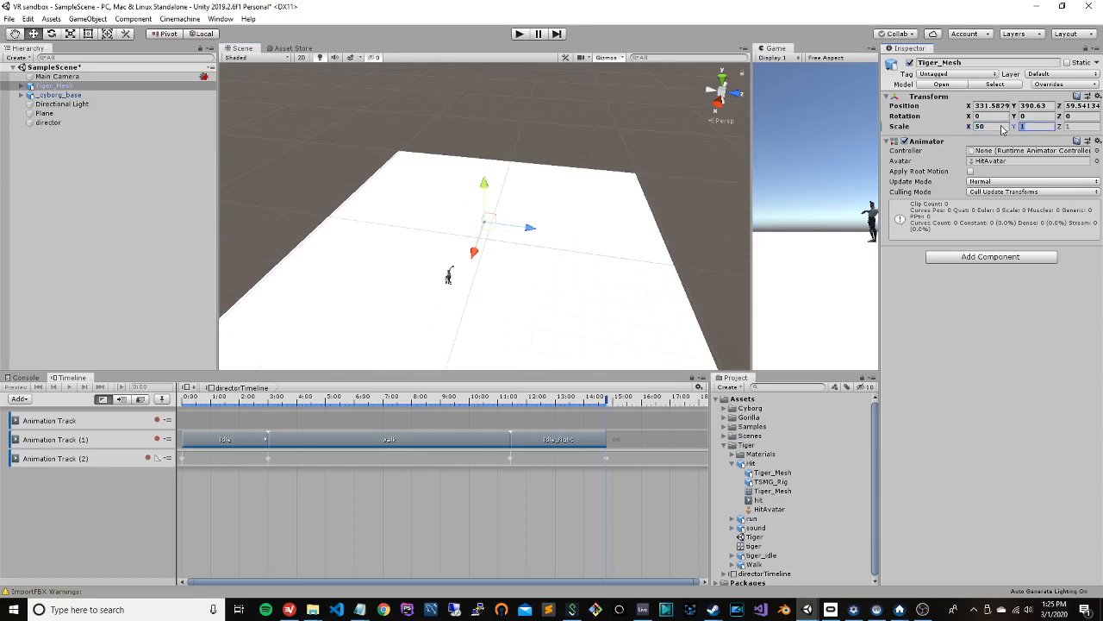
text(50)
key(Tab)
text(50)
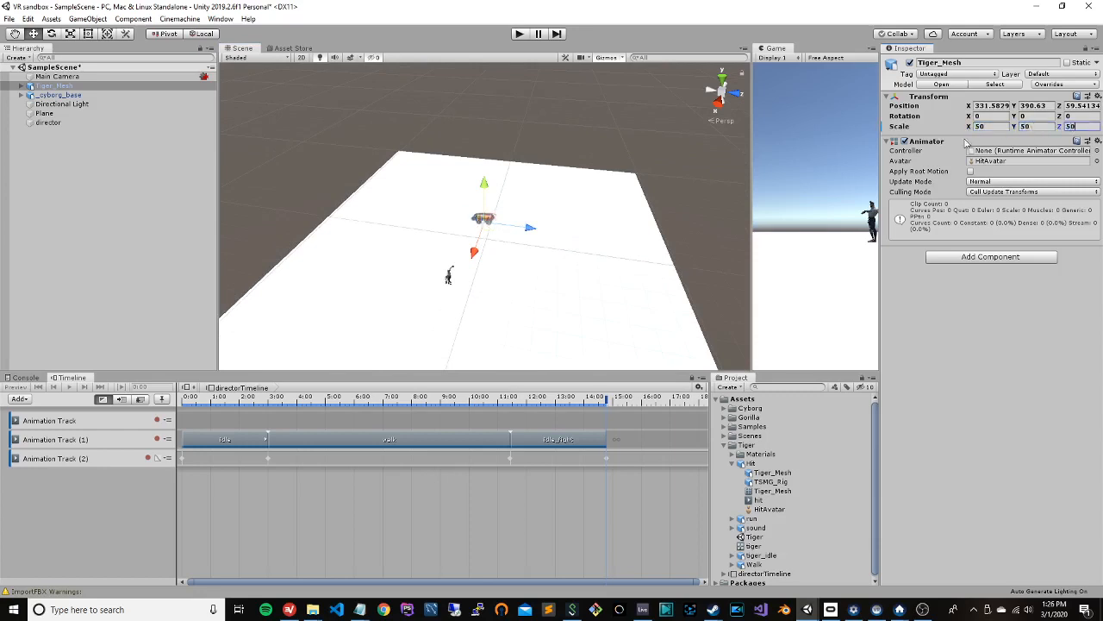
Step: Lower Tiger_Mesh to Y 5 and set its scale to 100 on the X, Y and Z axes
drag(484, 183, 480, 265)
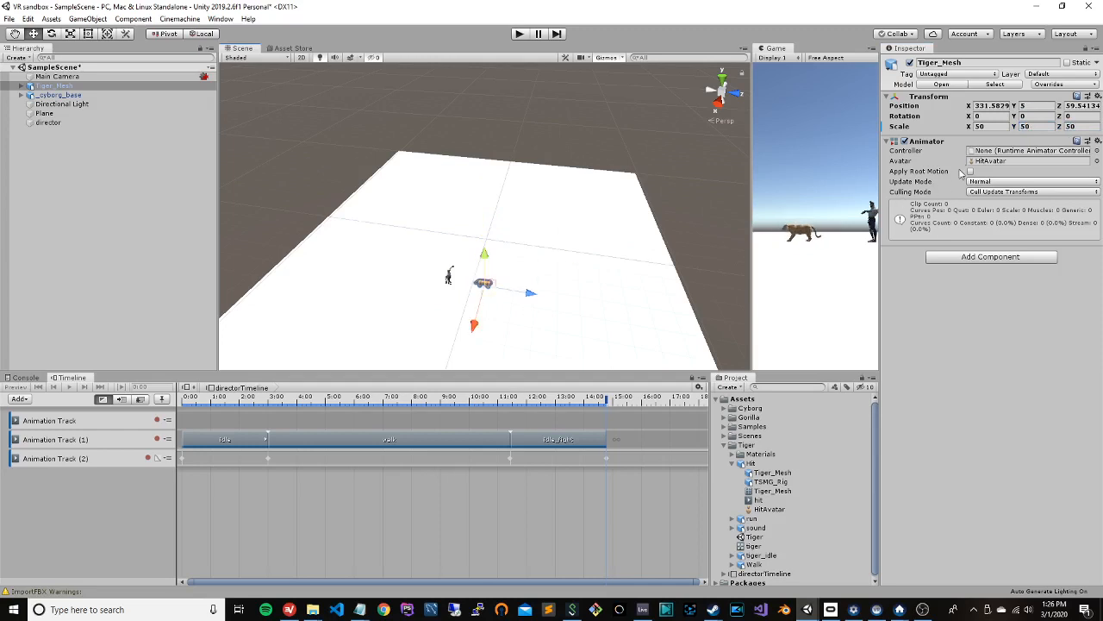
click(974, 127)
text(100)
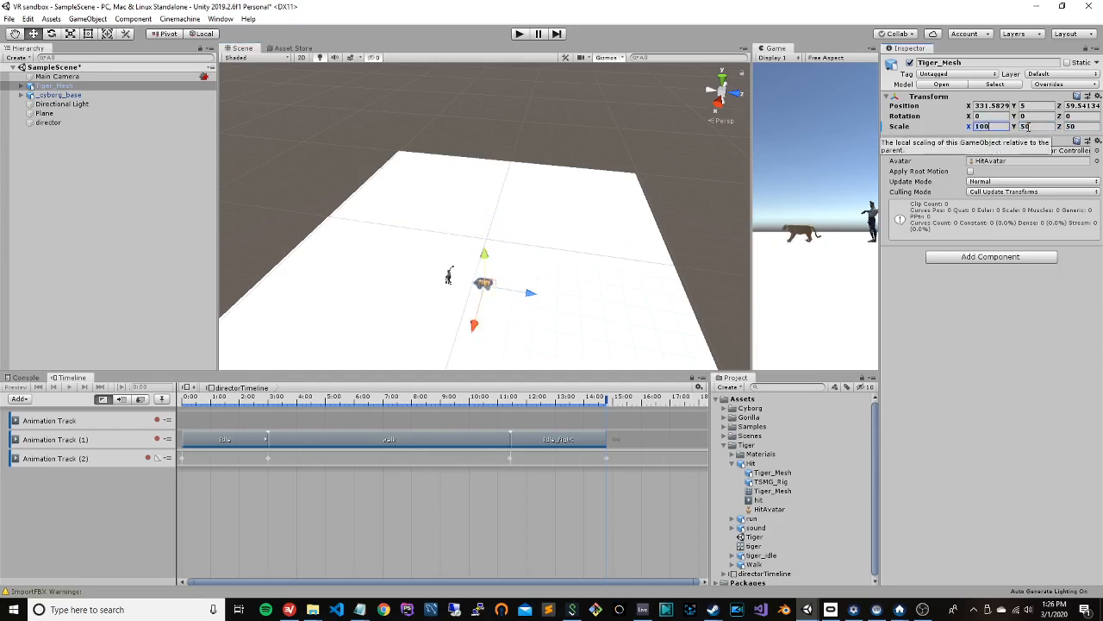
click(1037, 127)
text(100)
key(Tab)
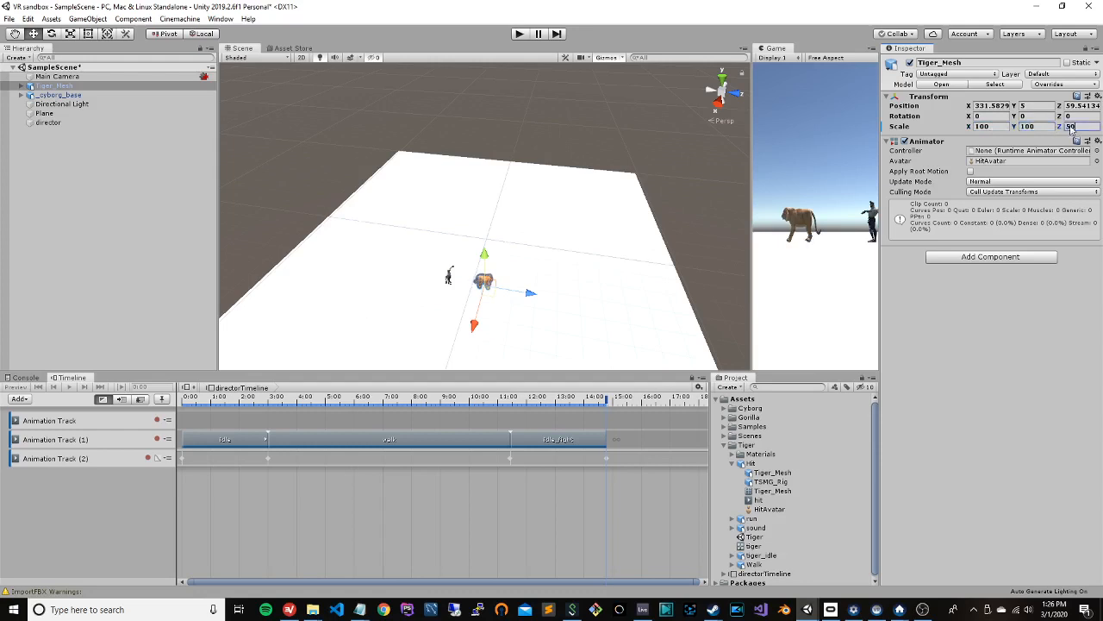
text(100)
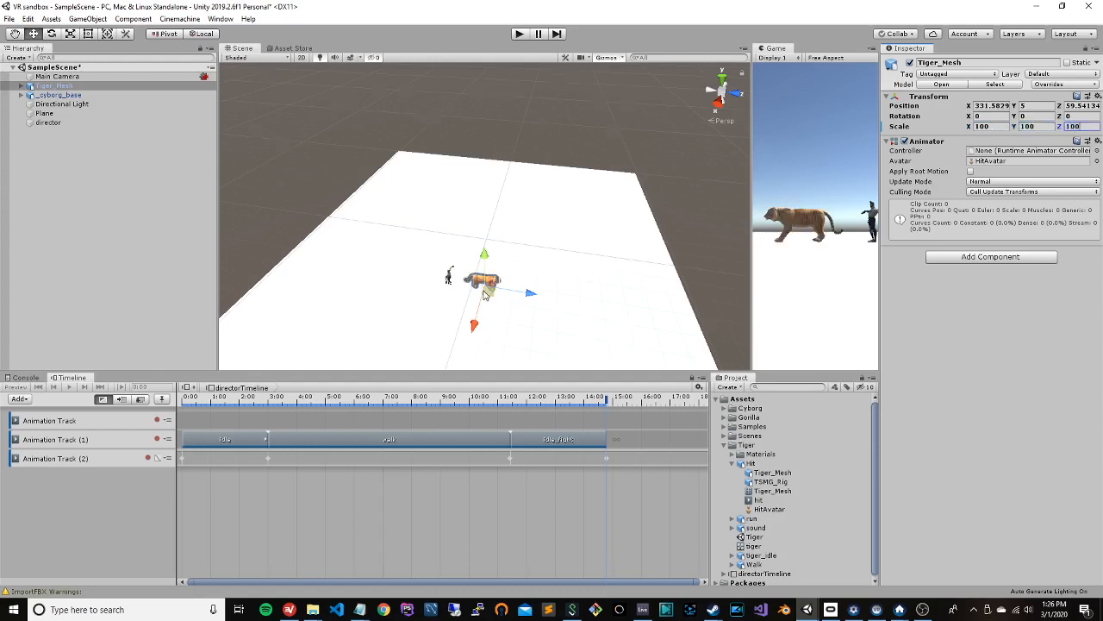
Step: Turn Tiger_Mesh around to face the cyborg by setting its Y rotation to 180
scroll(484, 298, up, 2)
right_drag(488, 327, 459, 325)
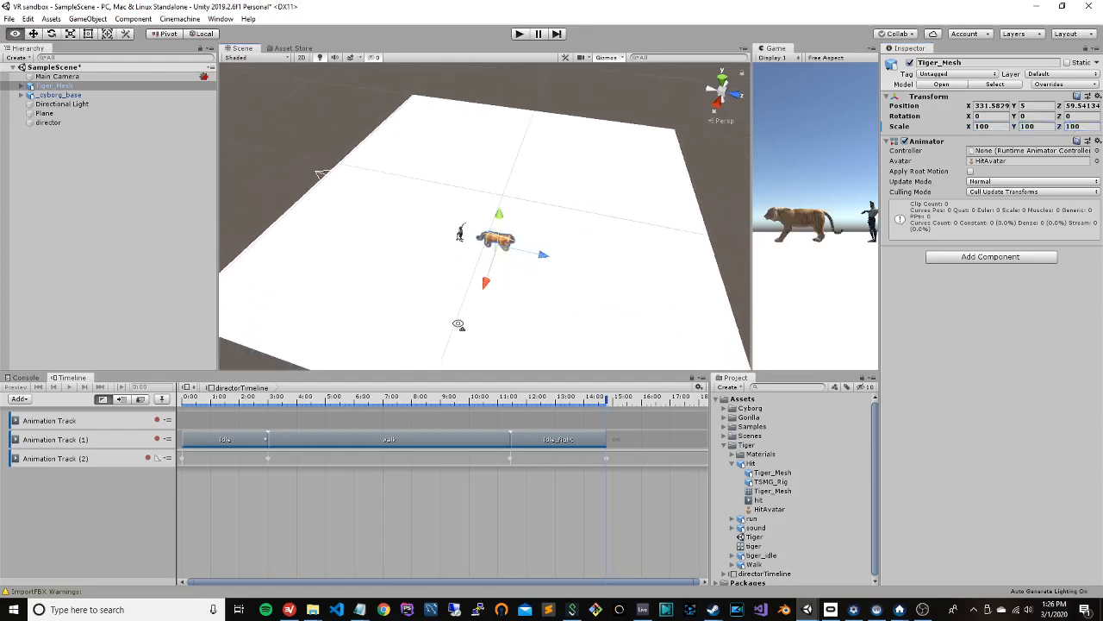
scroll(498, 261, up, 2)
scroll(494, 289, up, 4)
scroll(471, 308, down, 3)
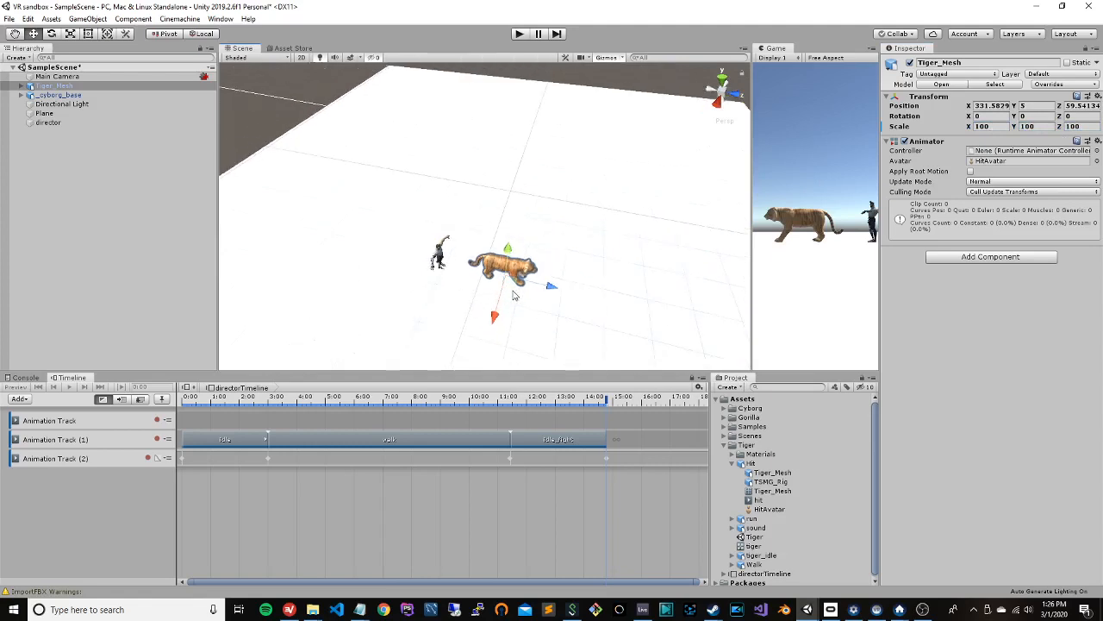
click(1040, 117)
text(180)
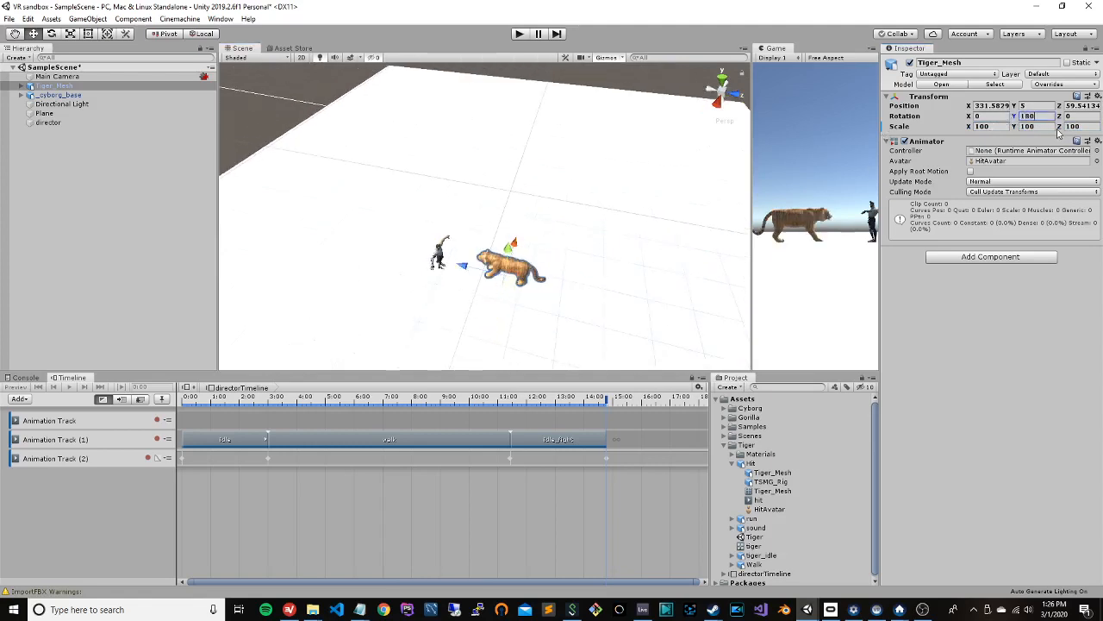
Step: Widen the Game view and move the Main Camera closer to the tiger and the cyborg
drag(749, 214, 549, 211)
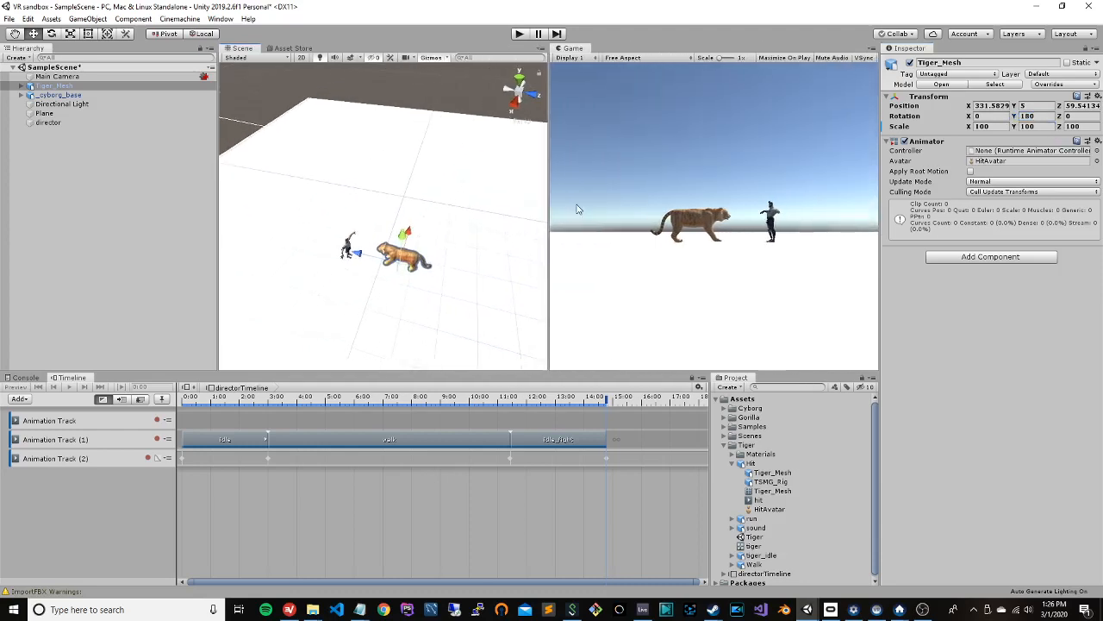
click(82, 76)
drag(423, 187, 353, 251)
Step: Move Tiger_Mesh directly in front of the cyborg, to about X 349.6 and Z 14
click(405, 264)
scroll(386, 260, down, 2)
scroll(380, 272, up, 4)
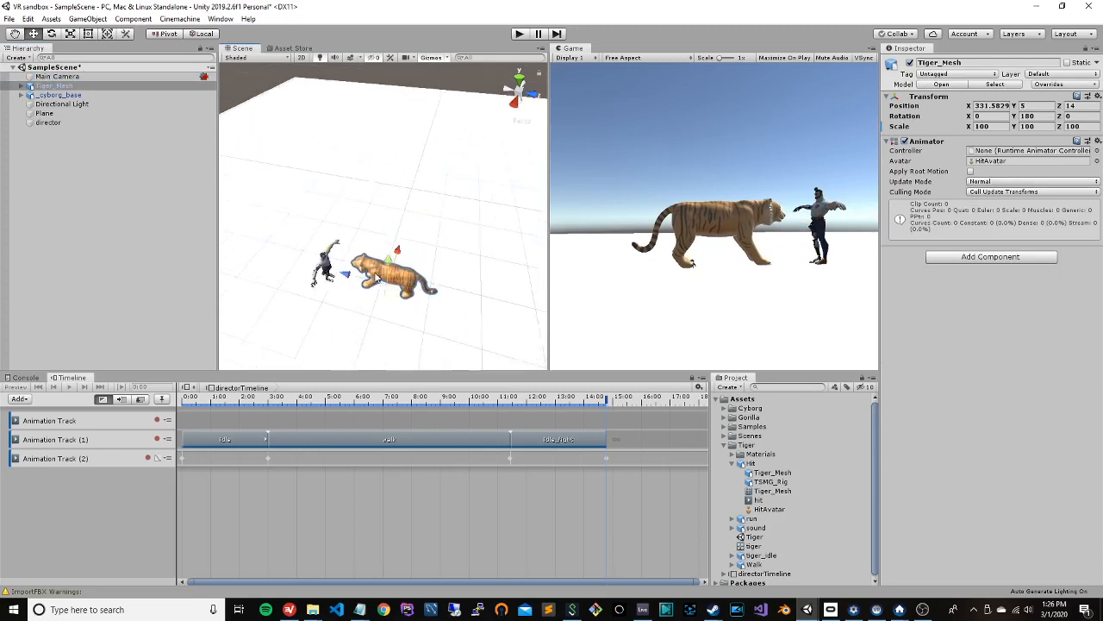
scroll(377, 278, up, 2)
scroll(398, 344, down, 1)
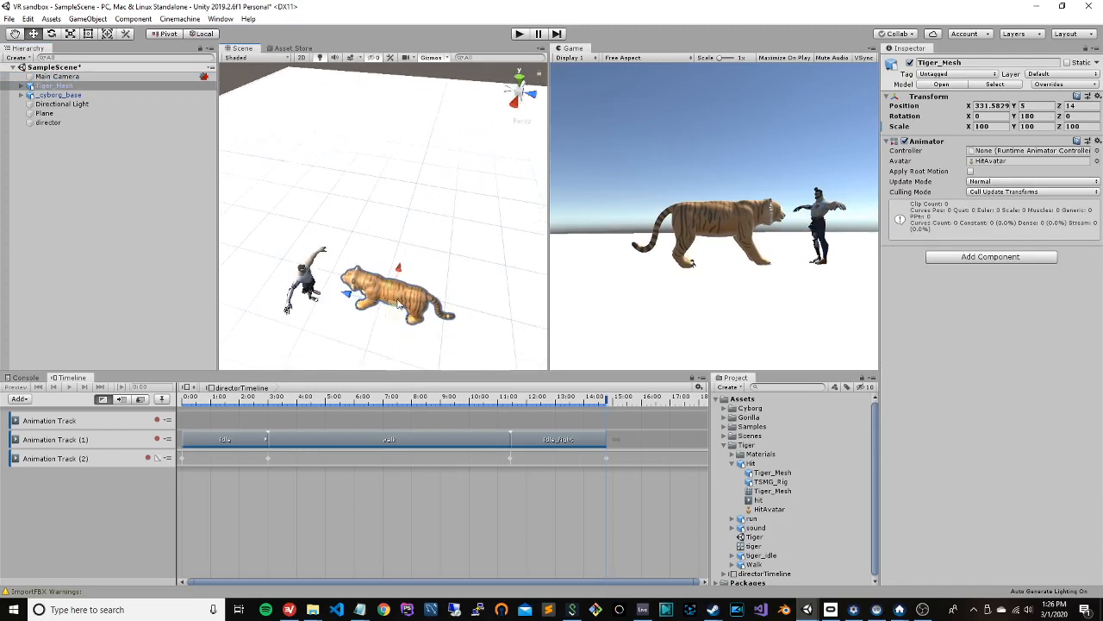
drag(398, 269, 395, 288)
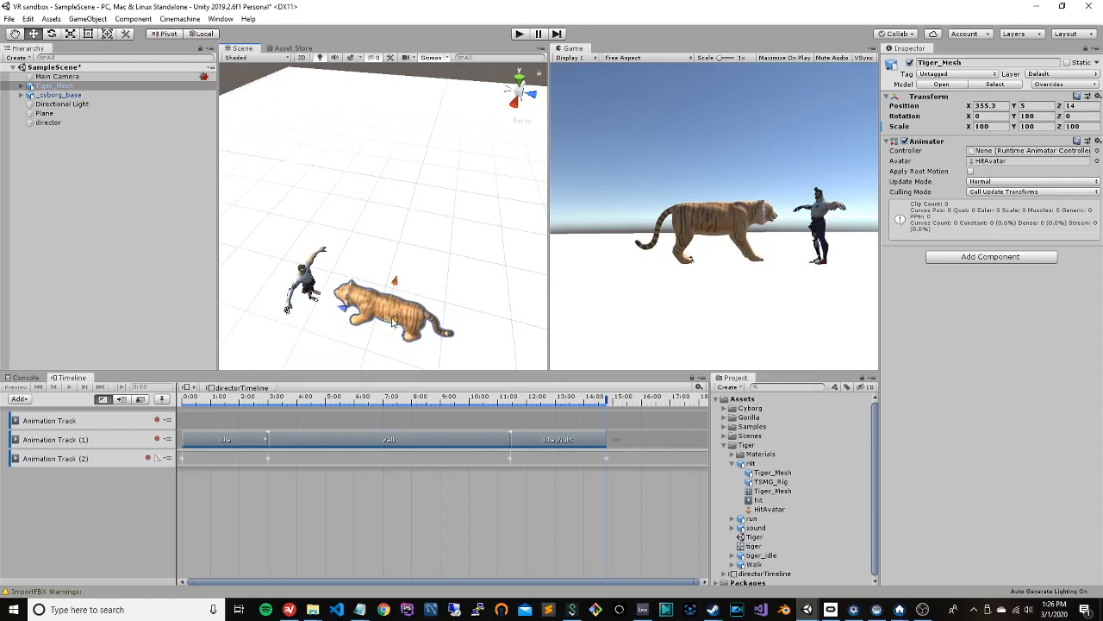
alt+drag(366, 357, 341, 379)
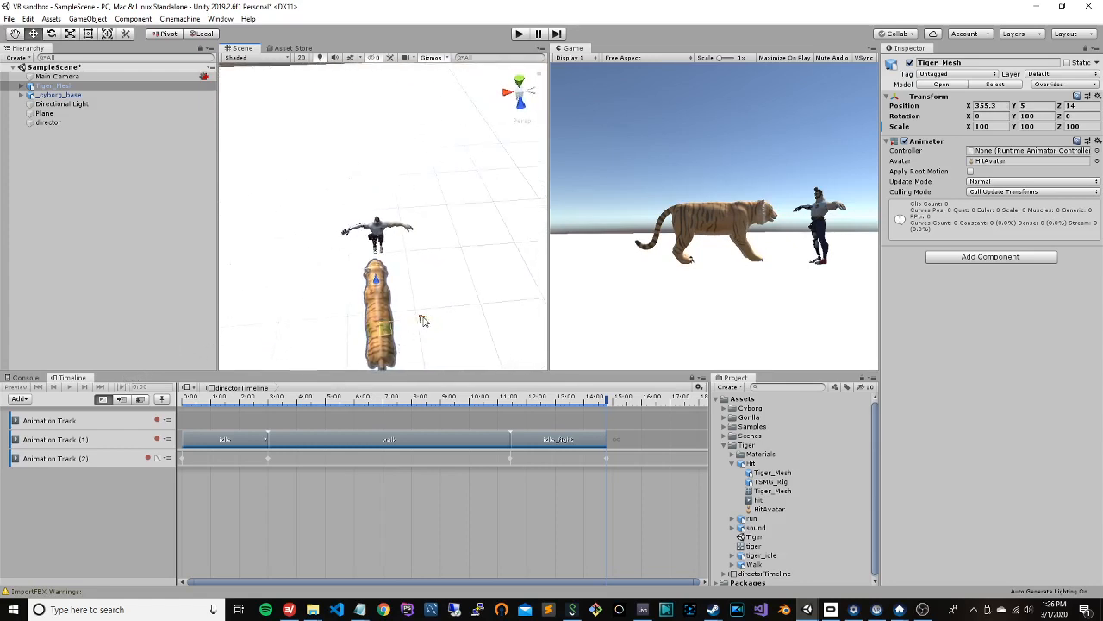
drag(423, 319, 429, 321)
alt+drag(505, 241, 449, 297)
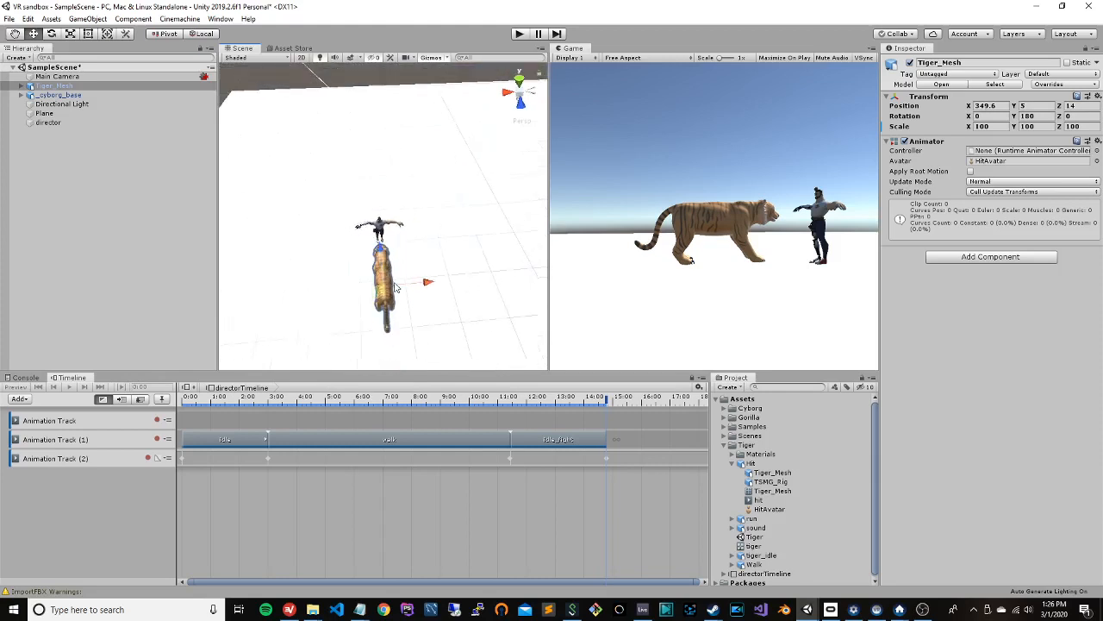
right_click(73, 494)
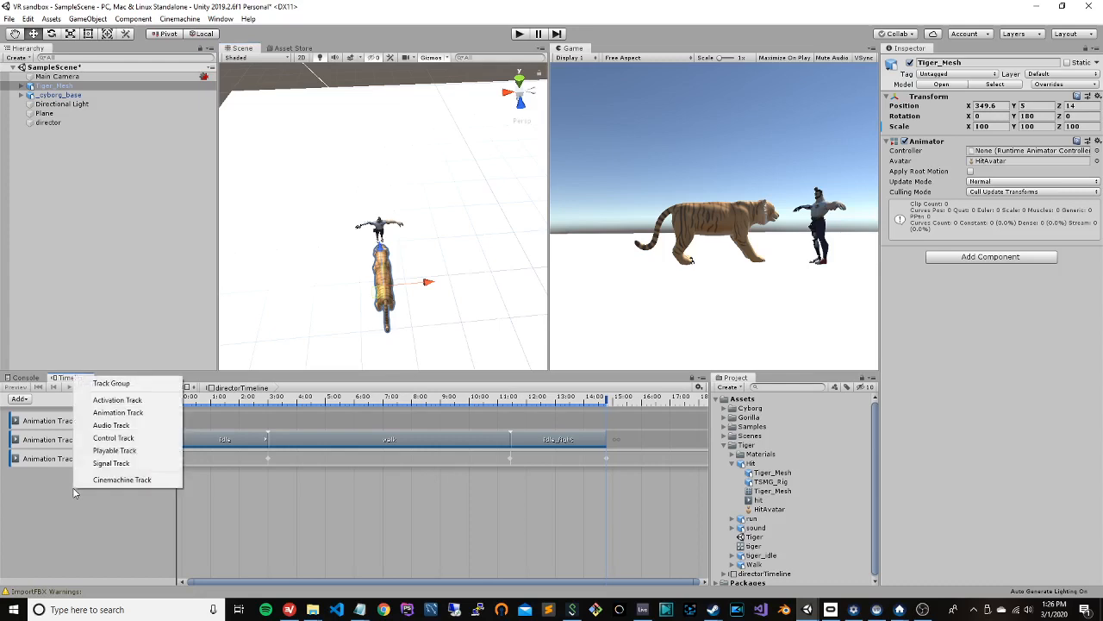
click(99, 412)
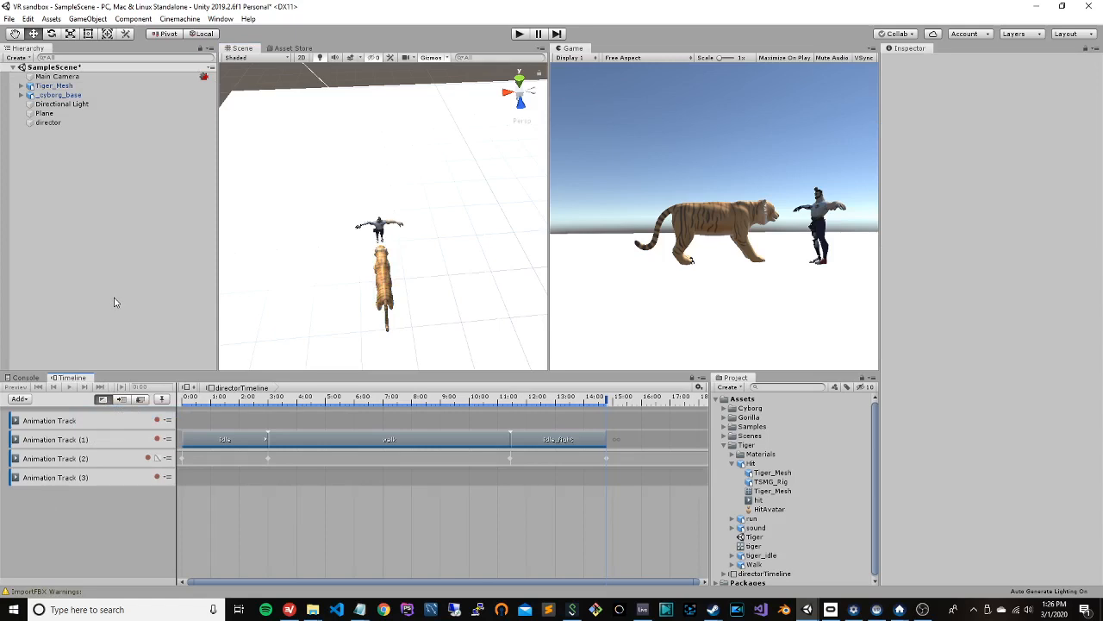
double_click(21, 460)
click(94, 480)
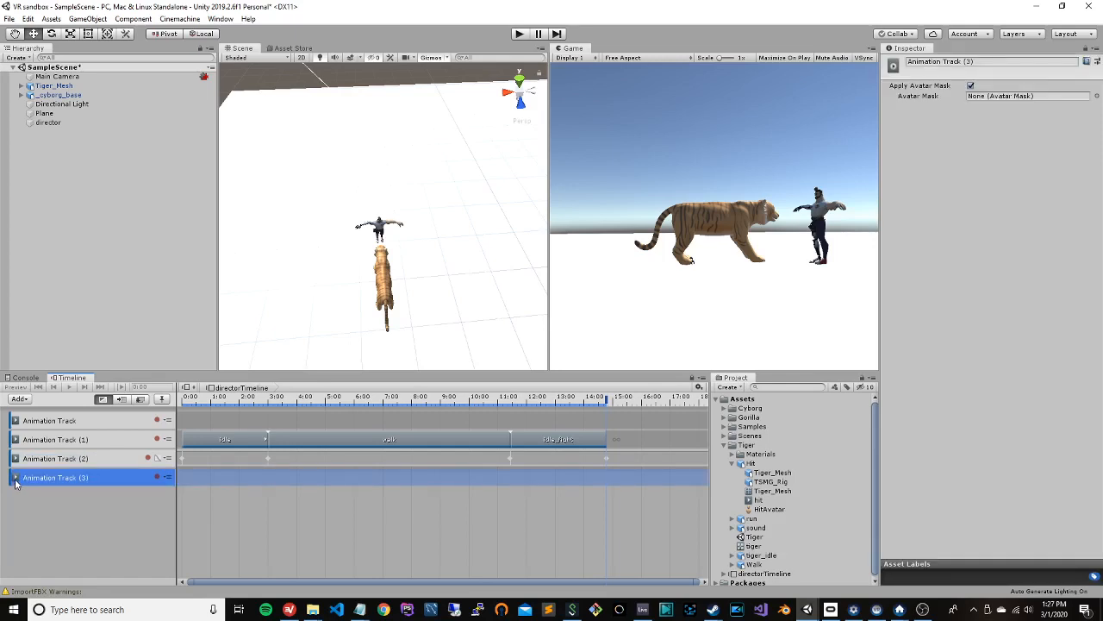
key(Delete)
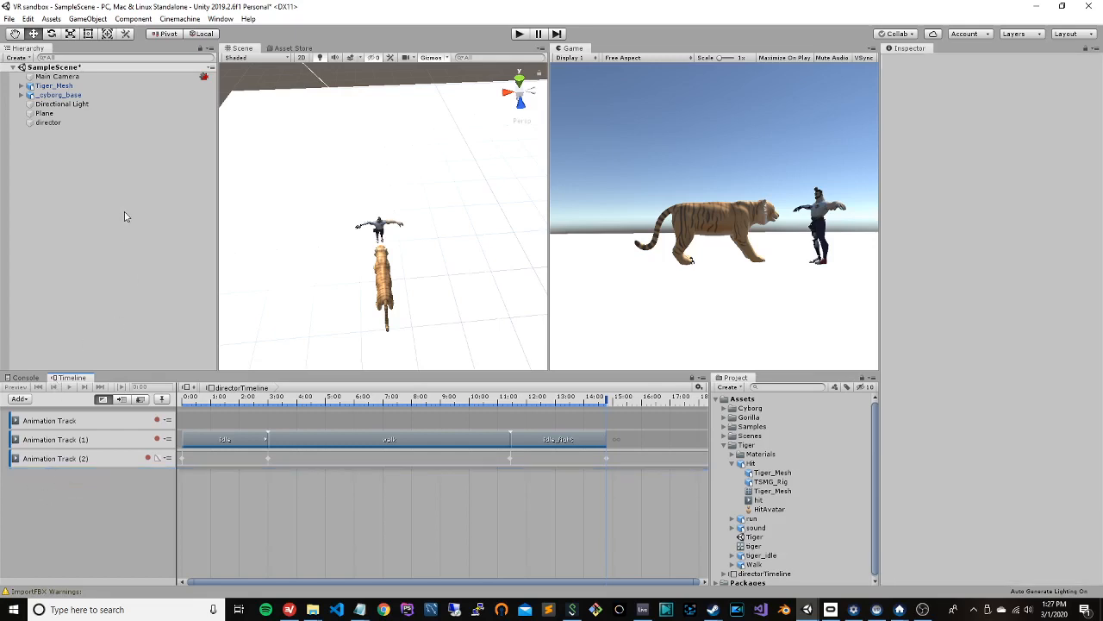
Step: With Tiger_Mesh selected, add a new animation track to directorTimeline and select that track
click(45, 87)
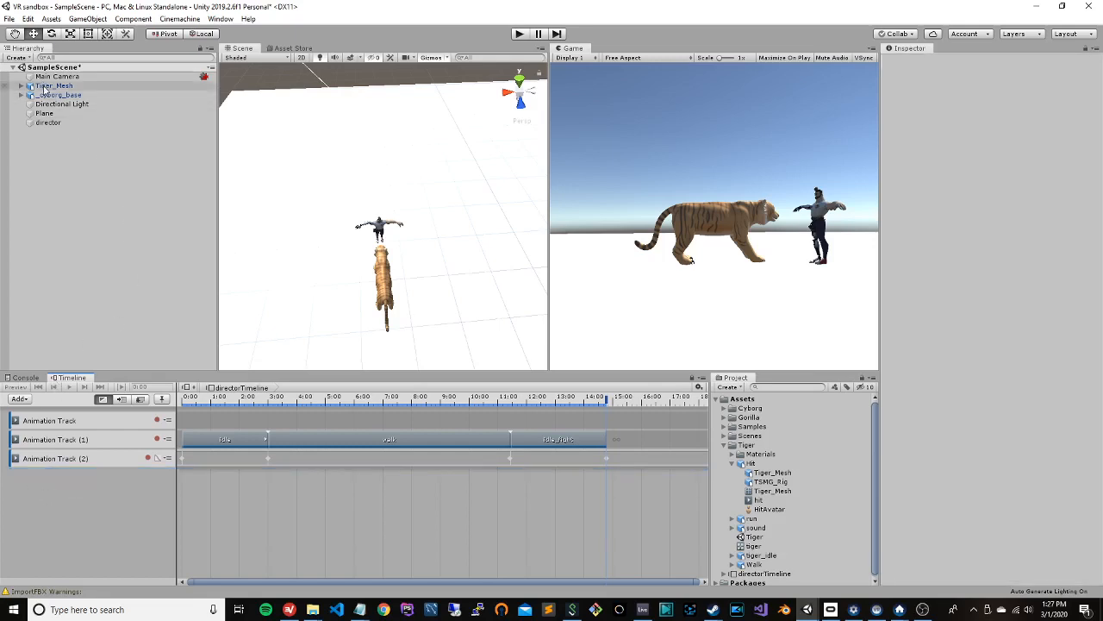
right_click(41, 488)
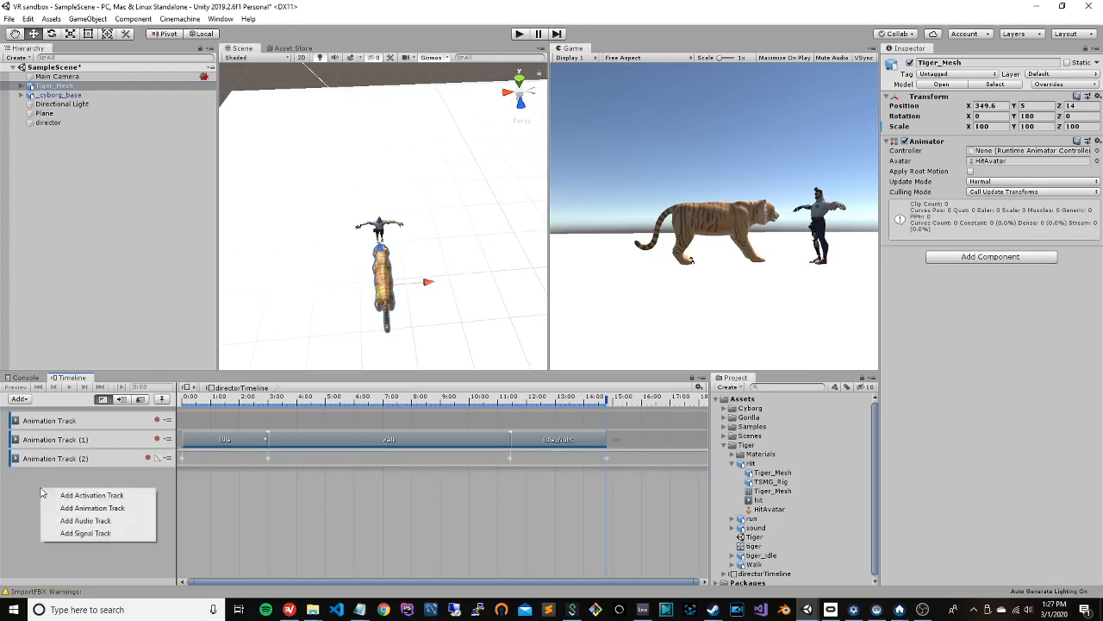
click(89, 509)
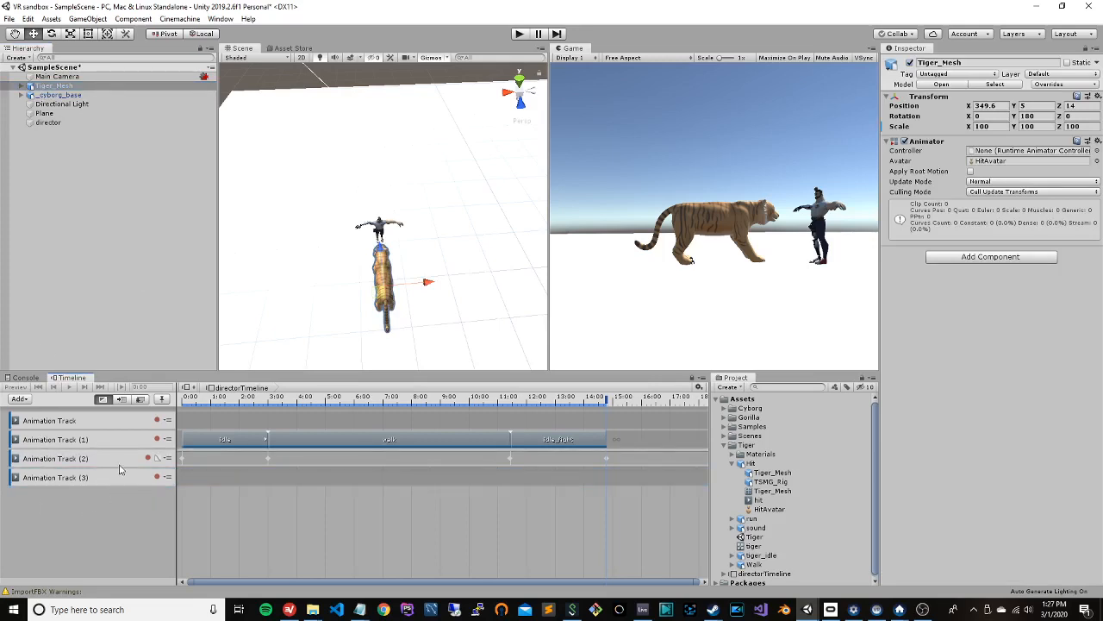
click(168, 478)
key(Escape)
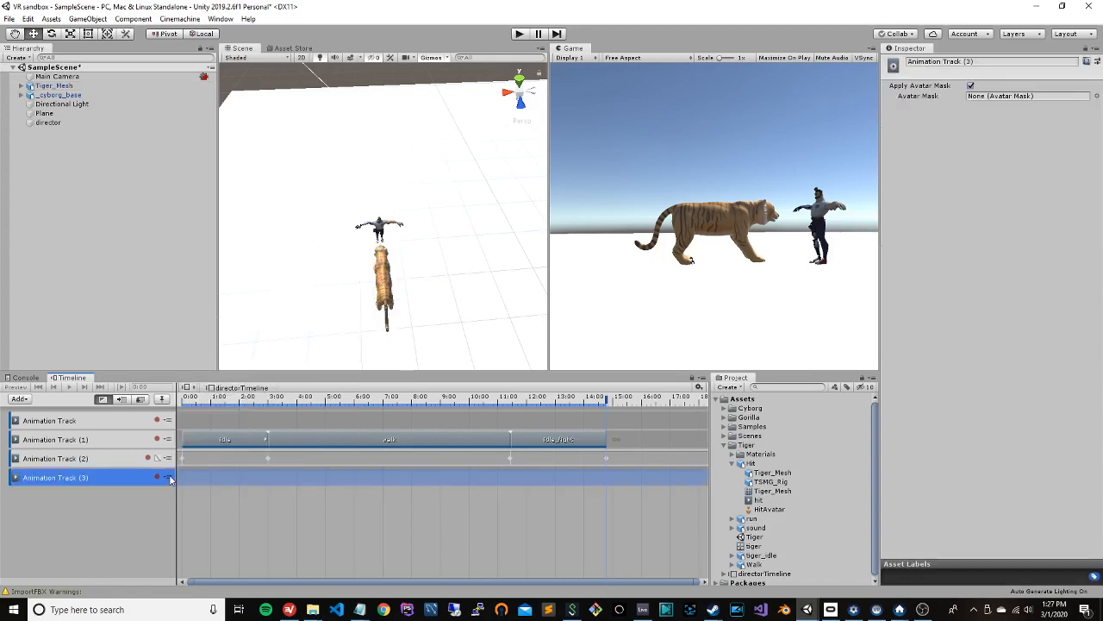
Step: Review the legacy animation clip error and import warnings in the console, clear the log and return to the timeline
click(25, 378)
click(69, 377)
click(26, 378)
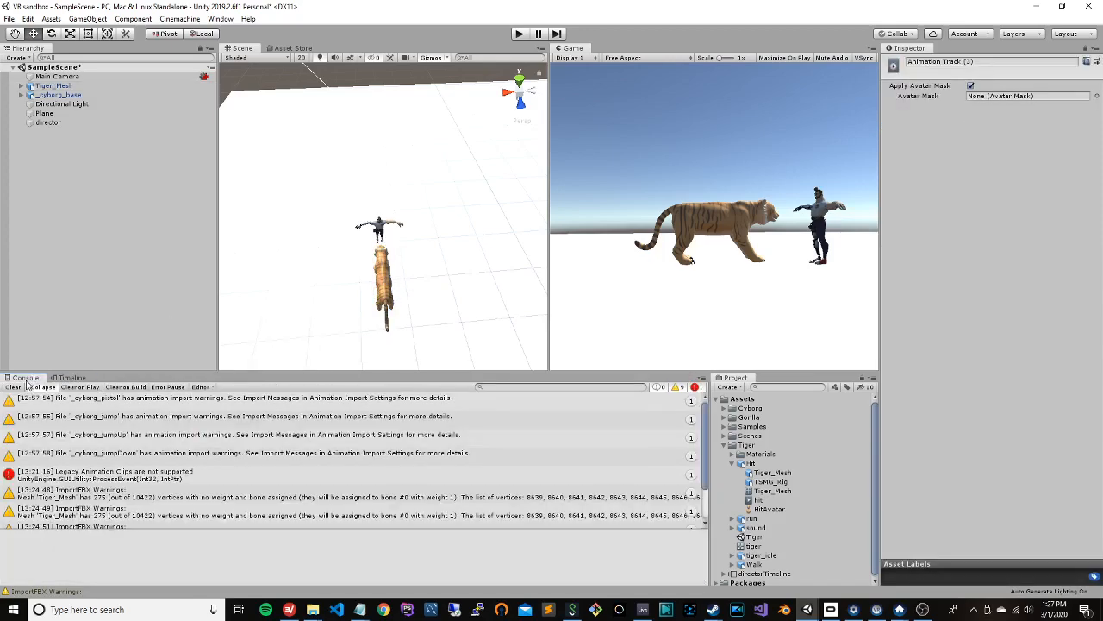
click(134, 475)
scroll(201, 480, down, 3)
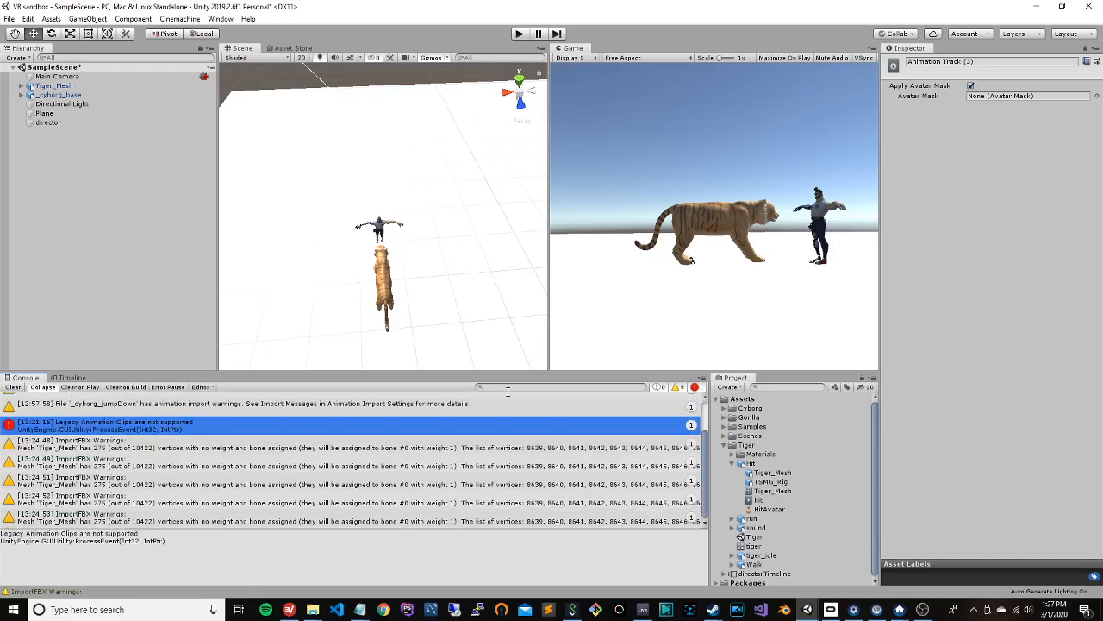
scroll(512, 411, up, 3)
click(13, 386)
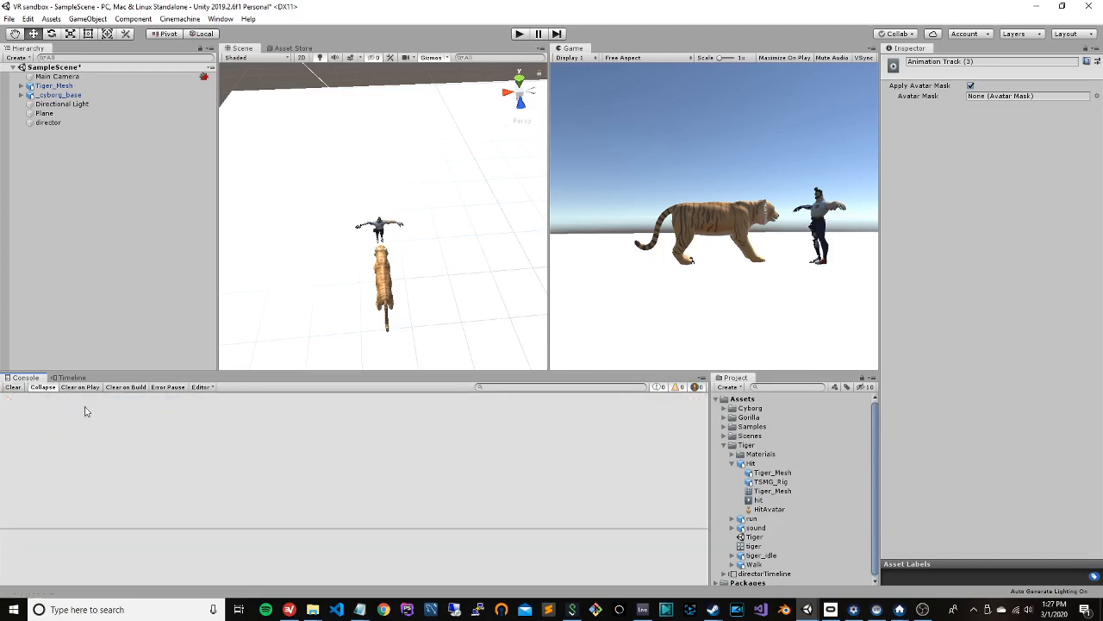
click(67, 378)
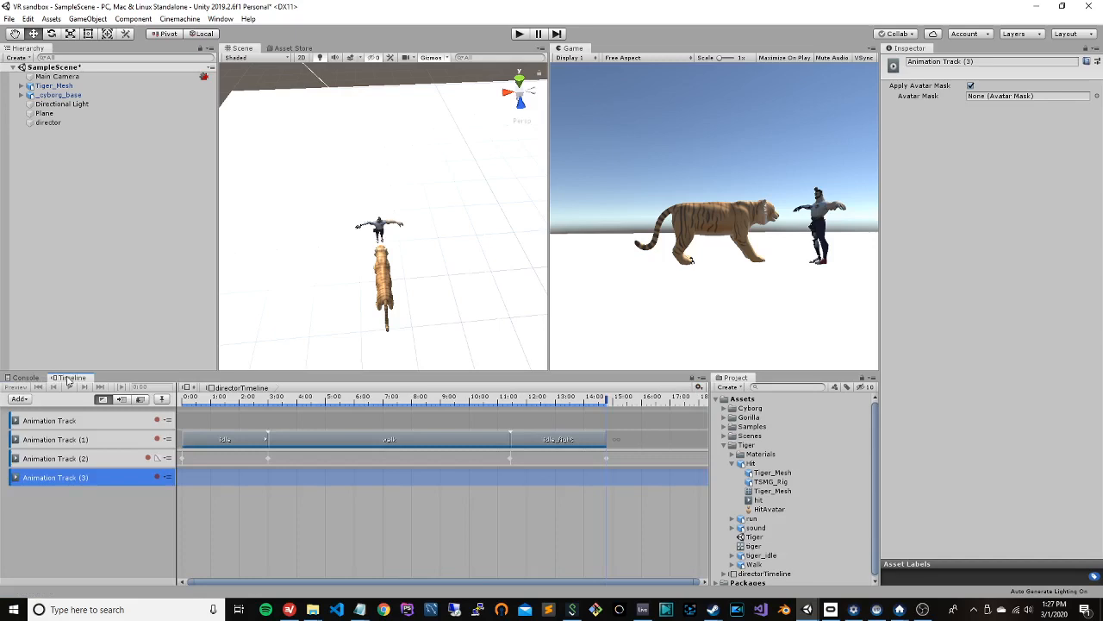
Step: Open the list of animation clips that can be added to Animation Track (3)
right_click(116, 481)
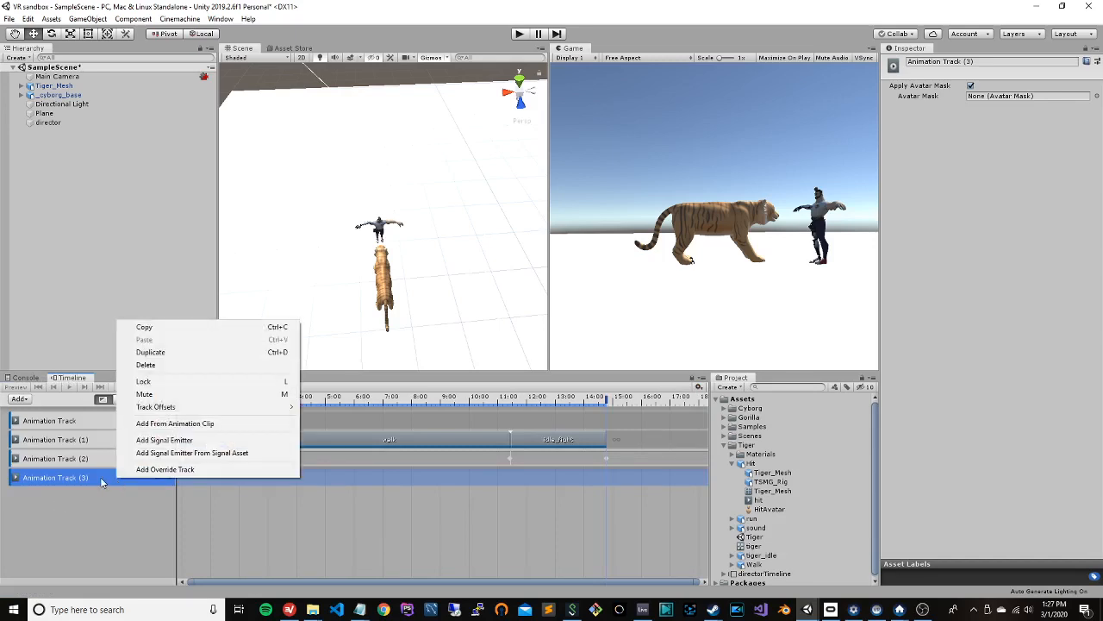
key(Escape)
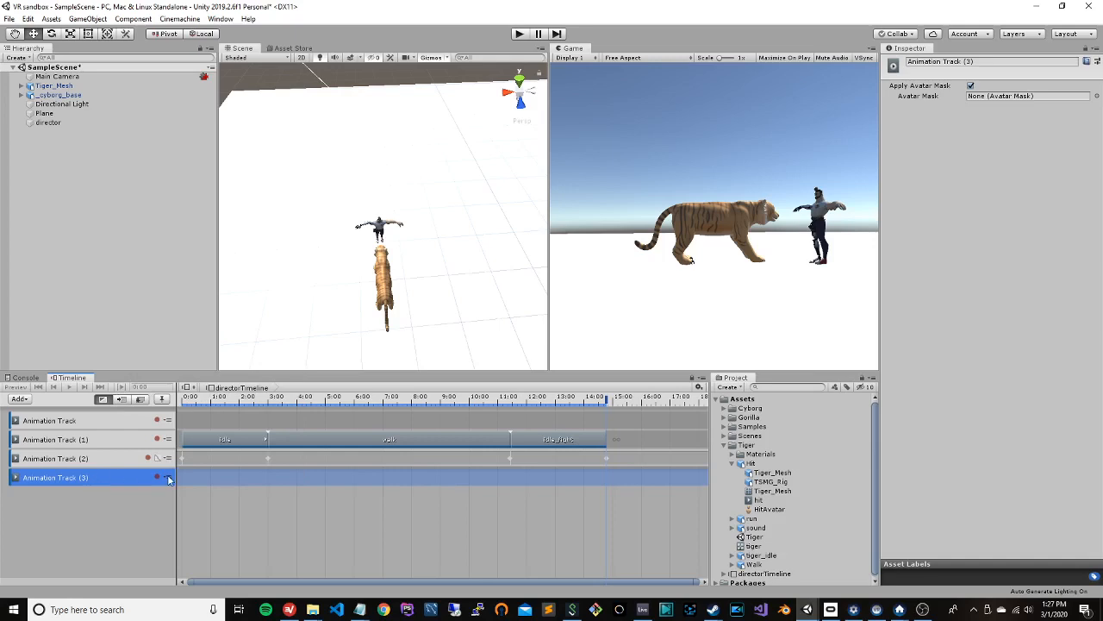
click(387, 287)
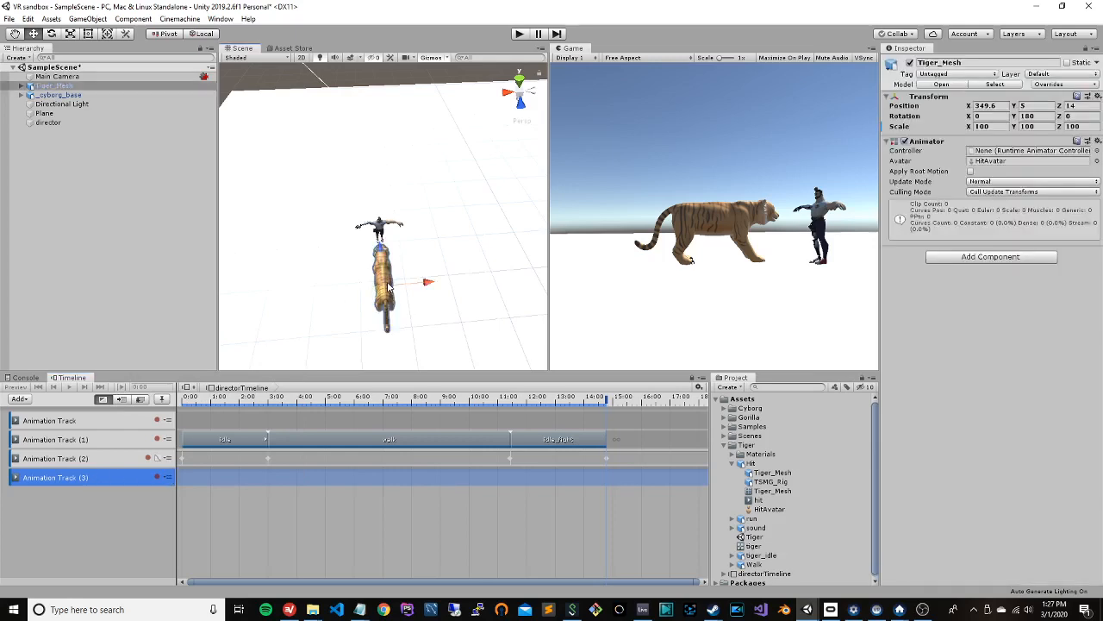
right_click(187, 482)
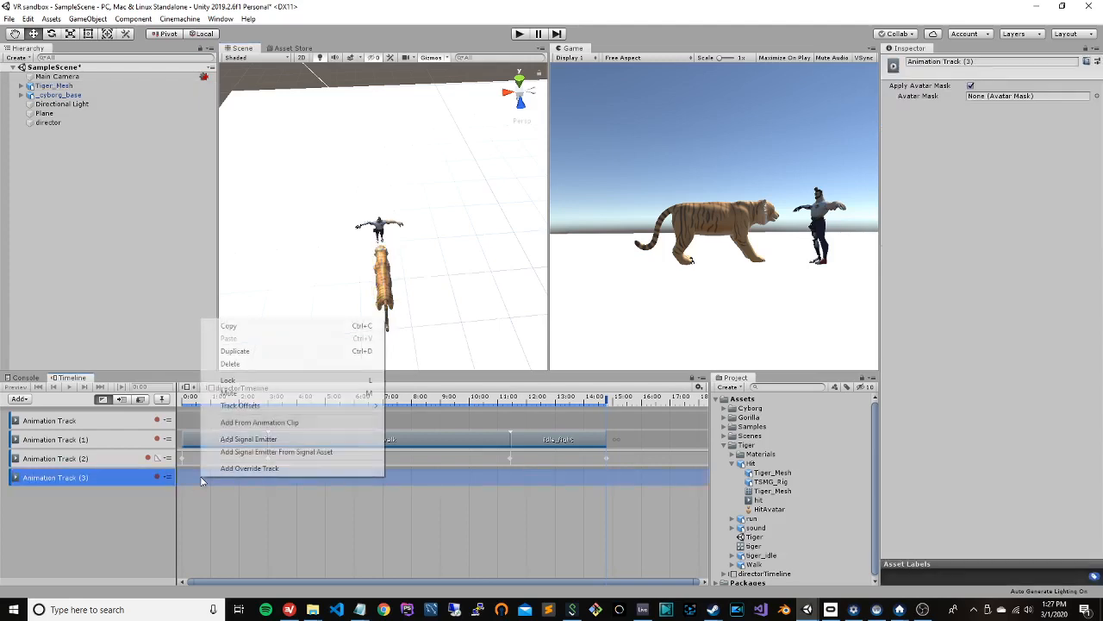
click(334, 422)
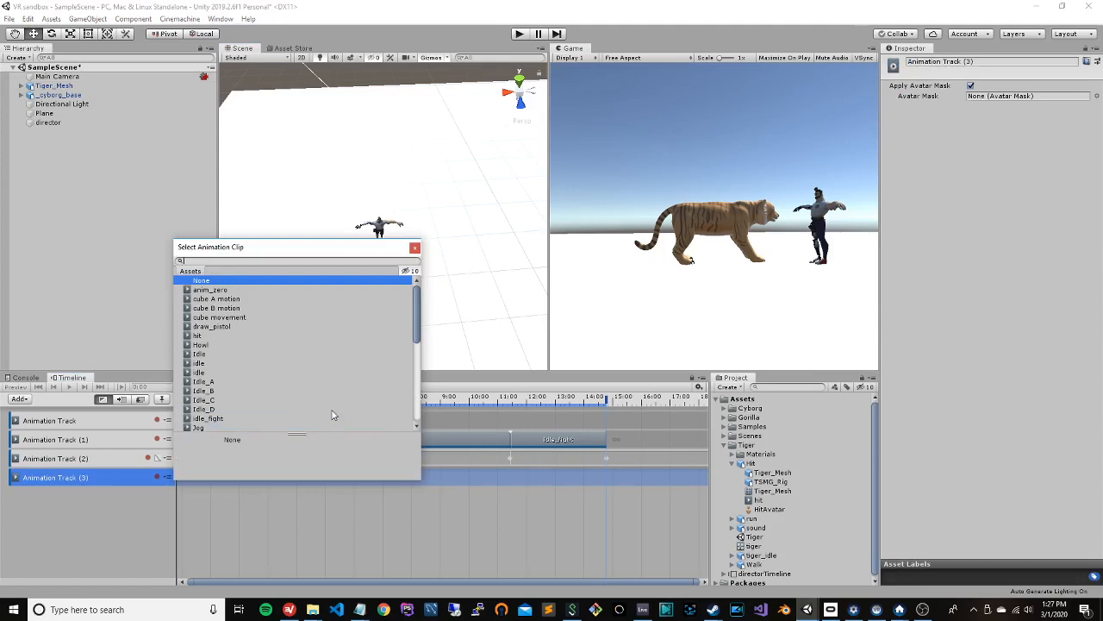
Step: Close the animation clip list and collapse the Hit model in the Tiger folder
click(734, 466)
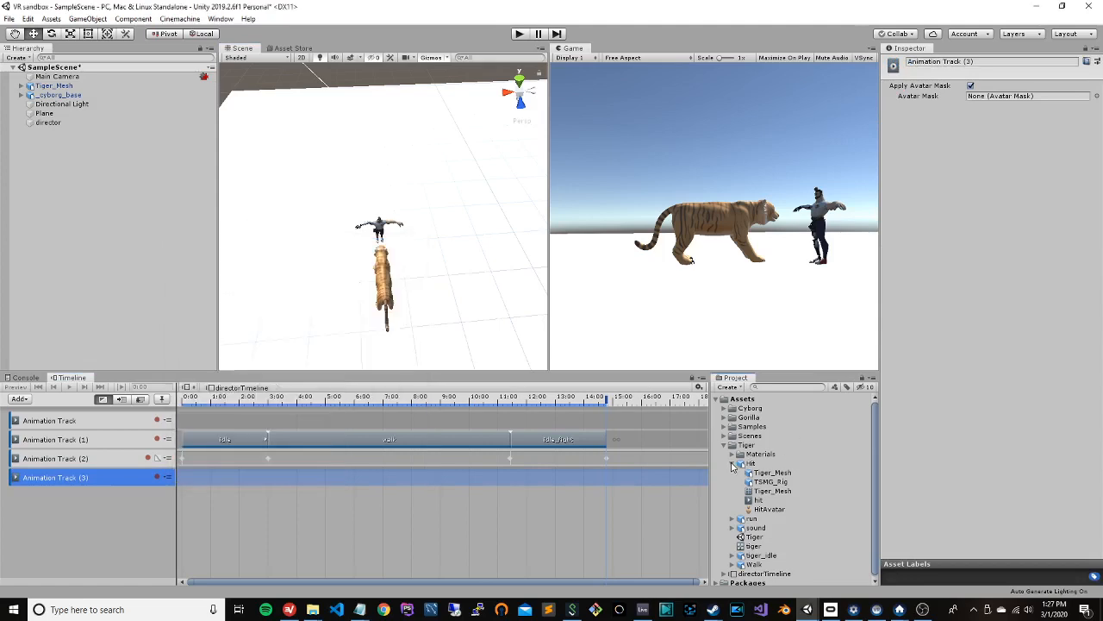
click(732, 464)
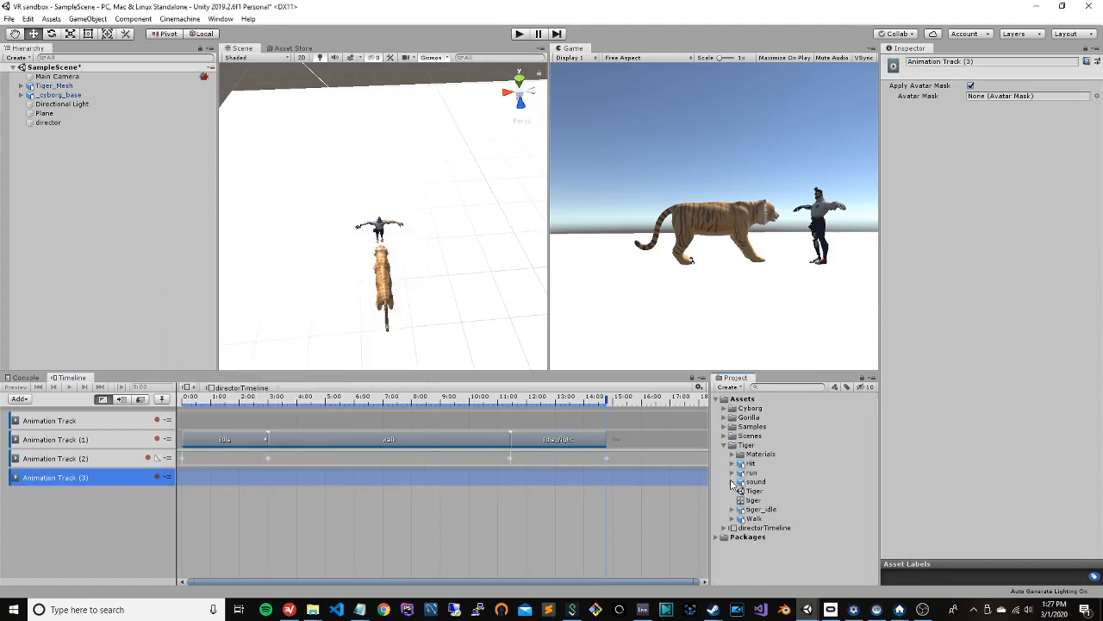
Step: Add the run clip from Assets/Tiger/run.fbx to Animation Track (3)
right_click(193, 483)
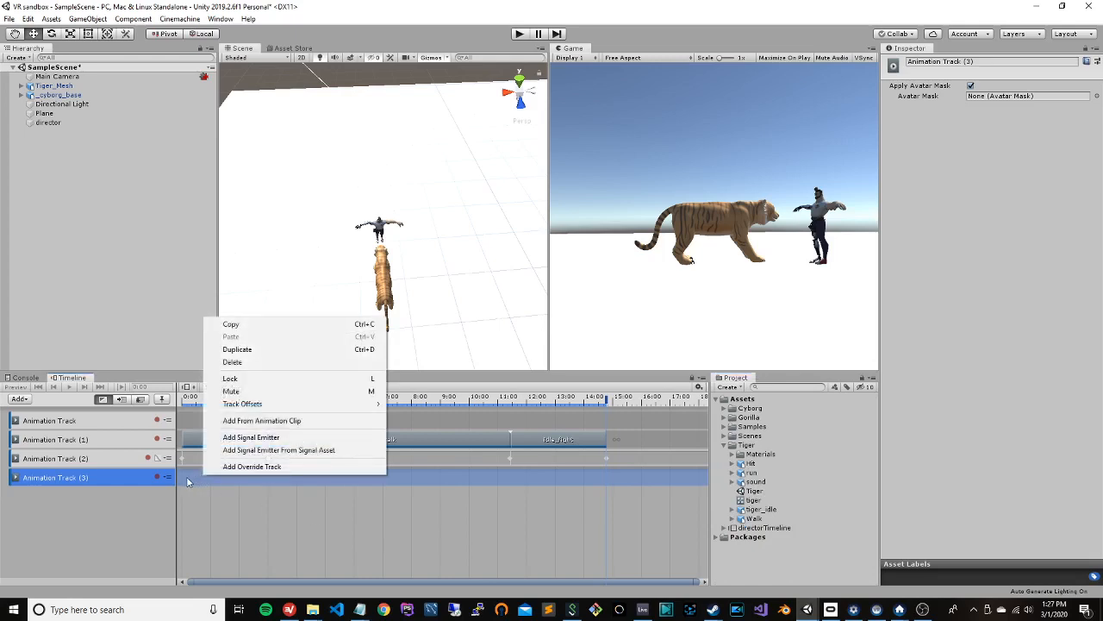
click(330, 423)
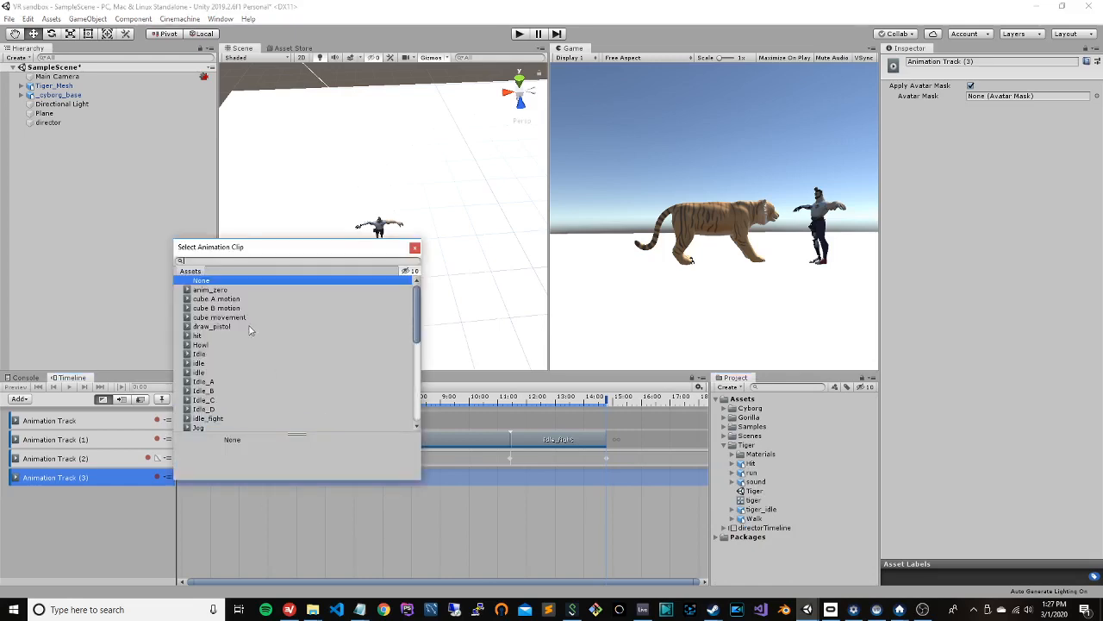
scroll(250, 337, down, 10)
scroll(251, 348, up, 1)
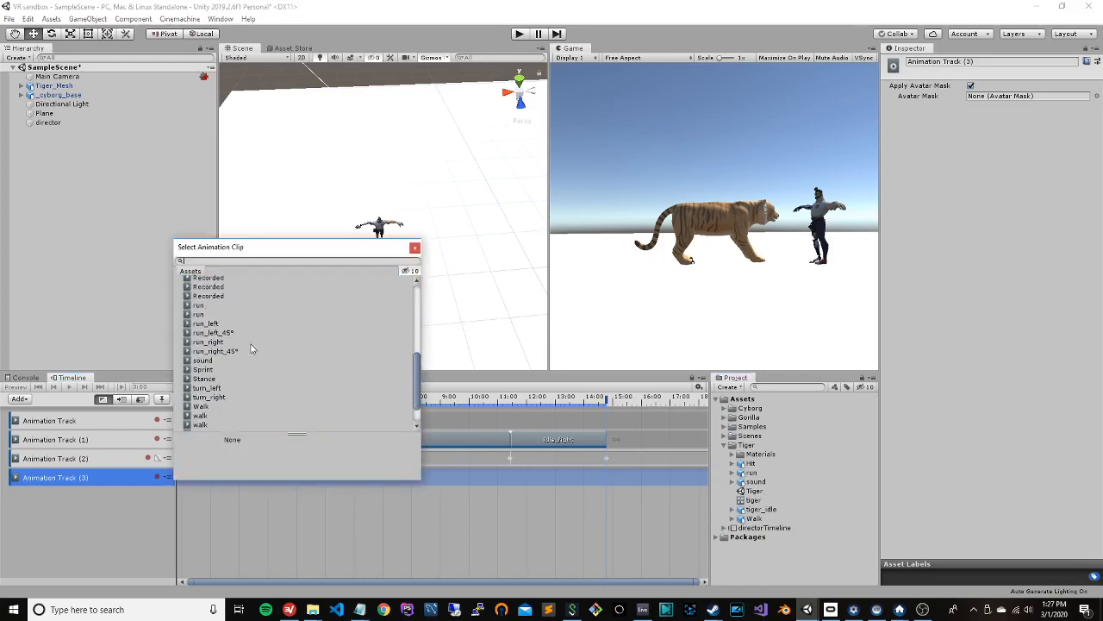
scroll(251, 348, down, 1)
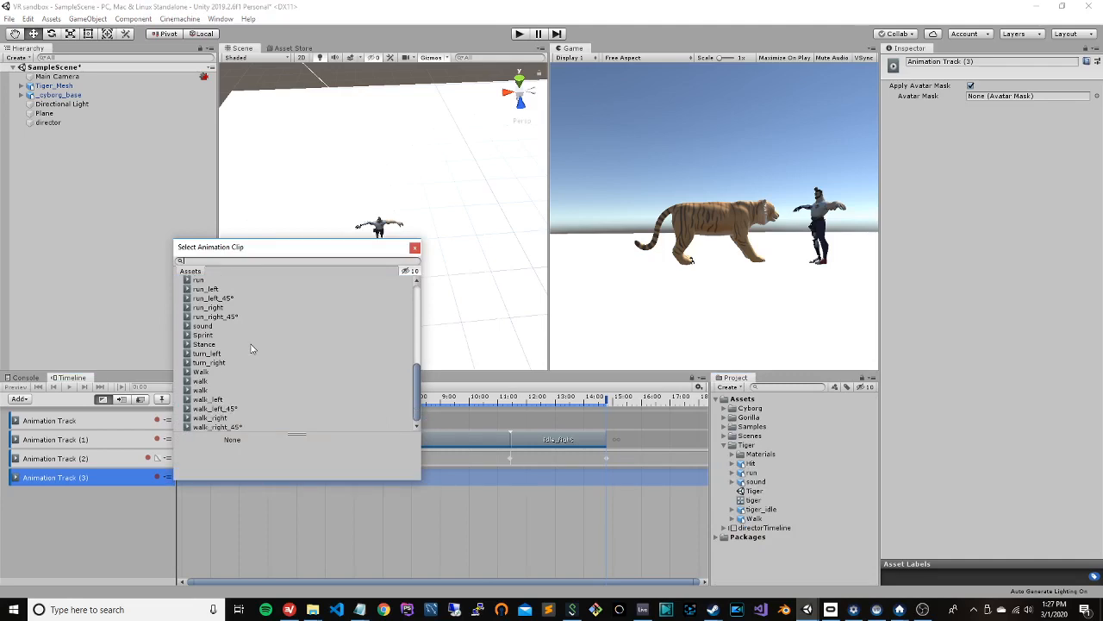
scroll(252, 349, up, 5)
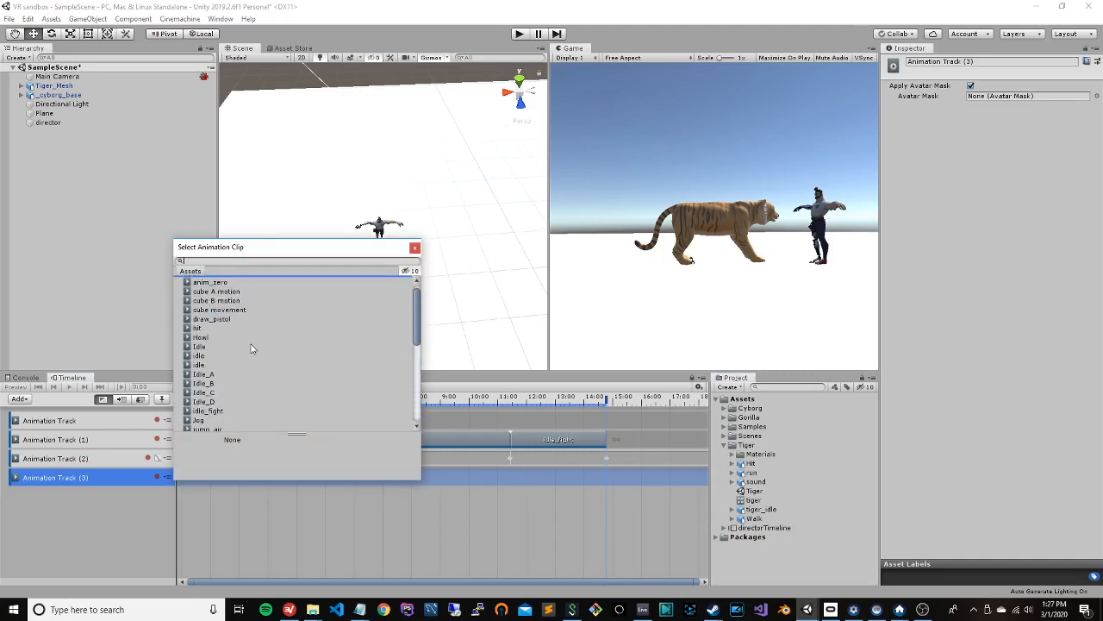
scroll(251, 349, up, 1)
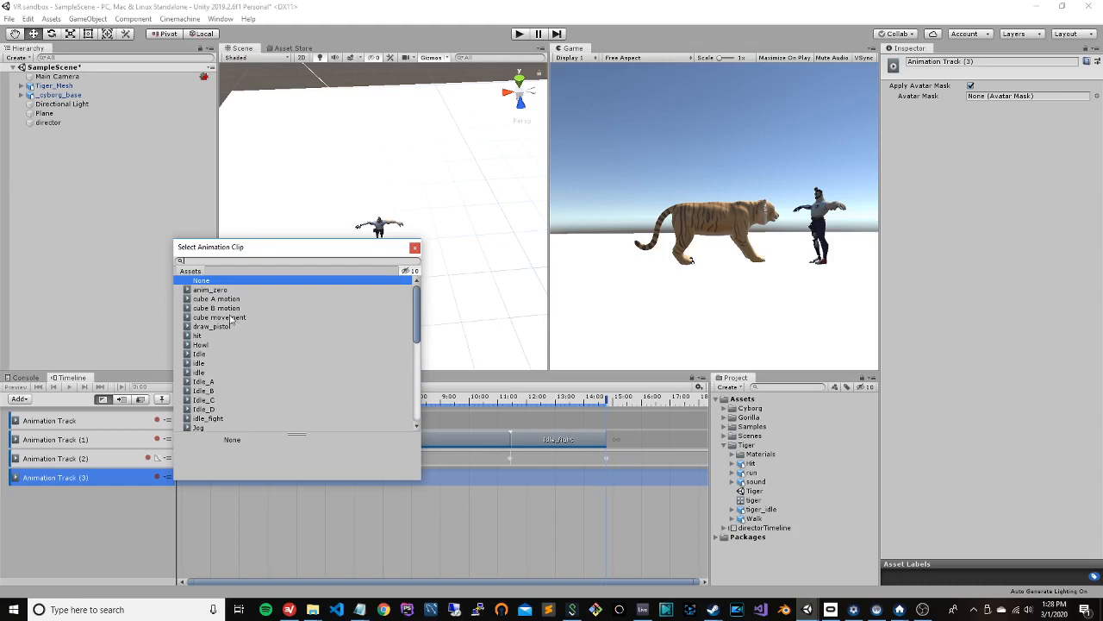
click(229, 354)
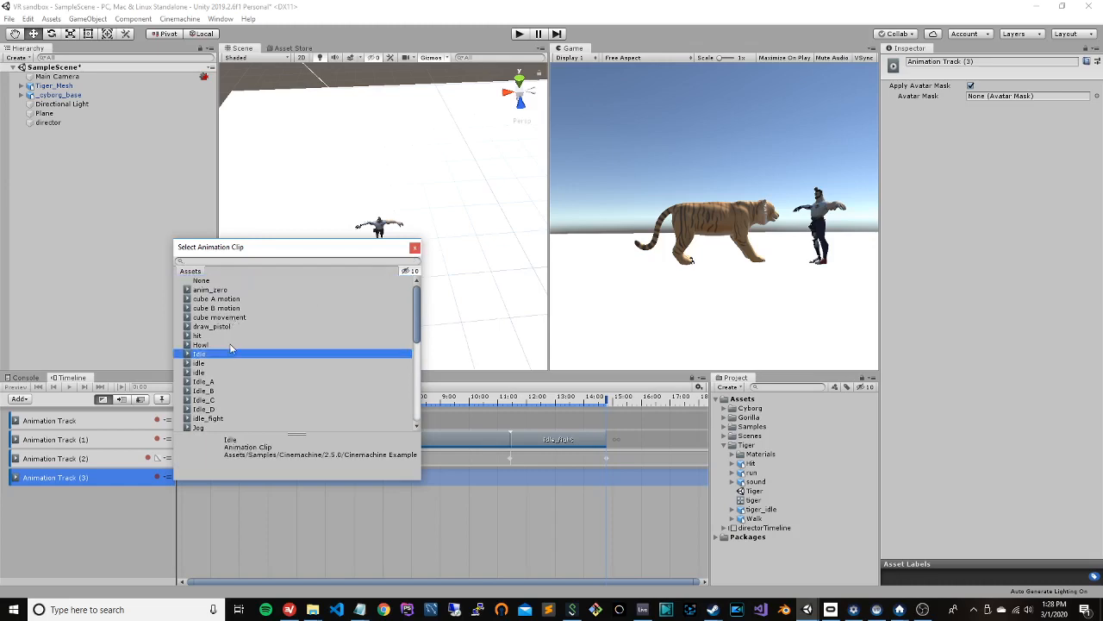
scroll(231, 349, down, 3)
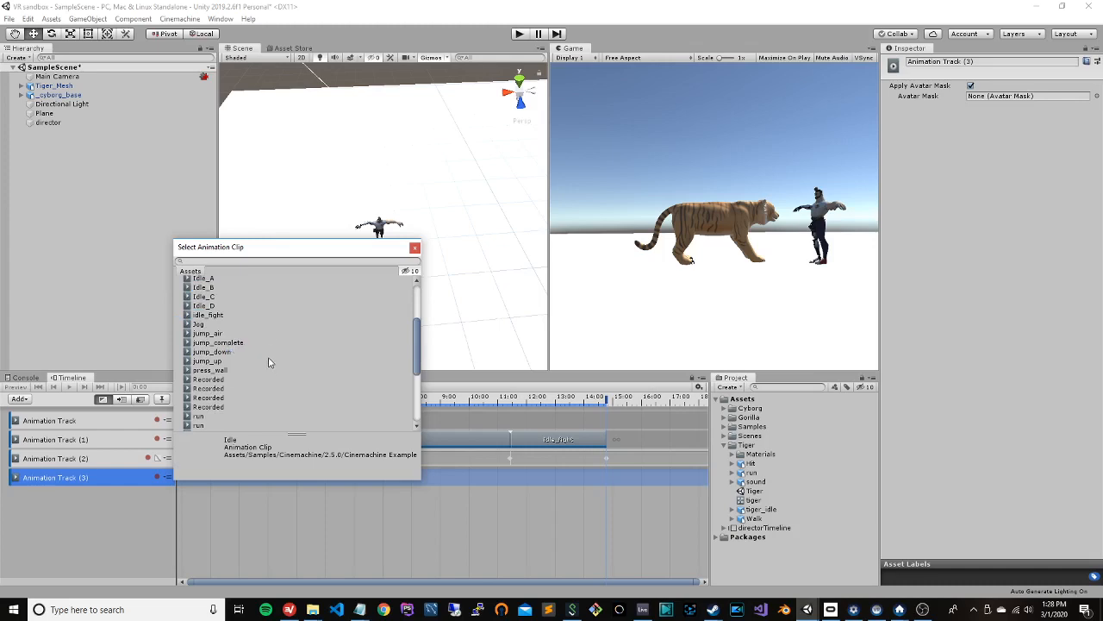
scroll(269, 363, down, 1)
click(252, 381)
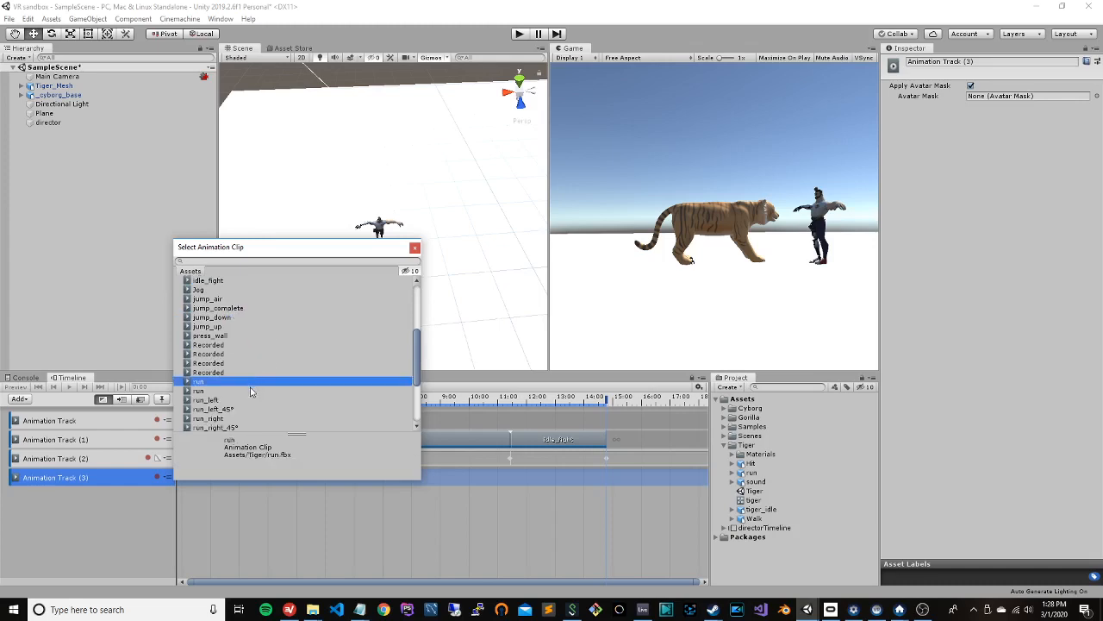
click(251, 390)
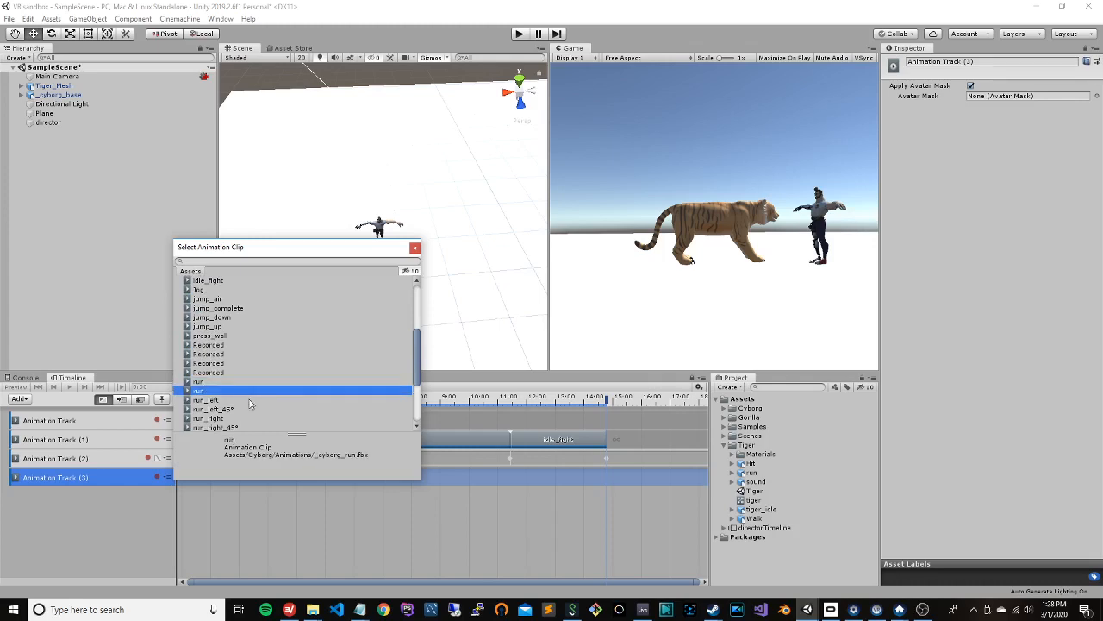
click(250, 401)
click(253, 382)
scroll(253, 386, down, 2)
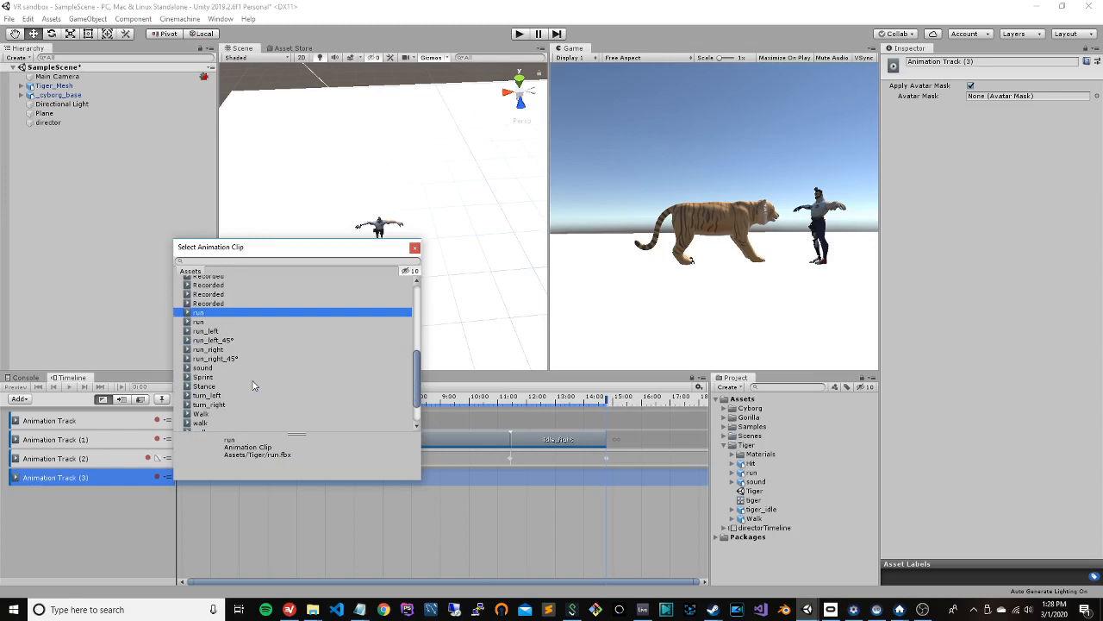
click(733, 512)
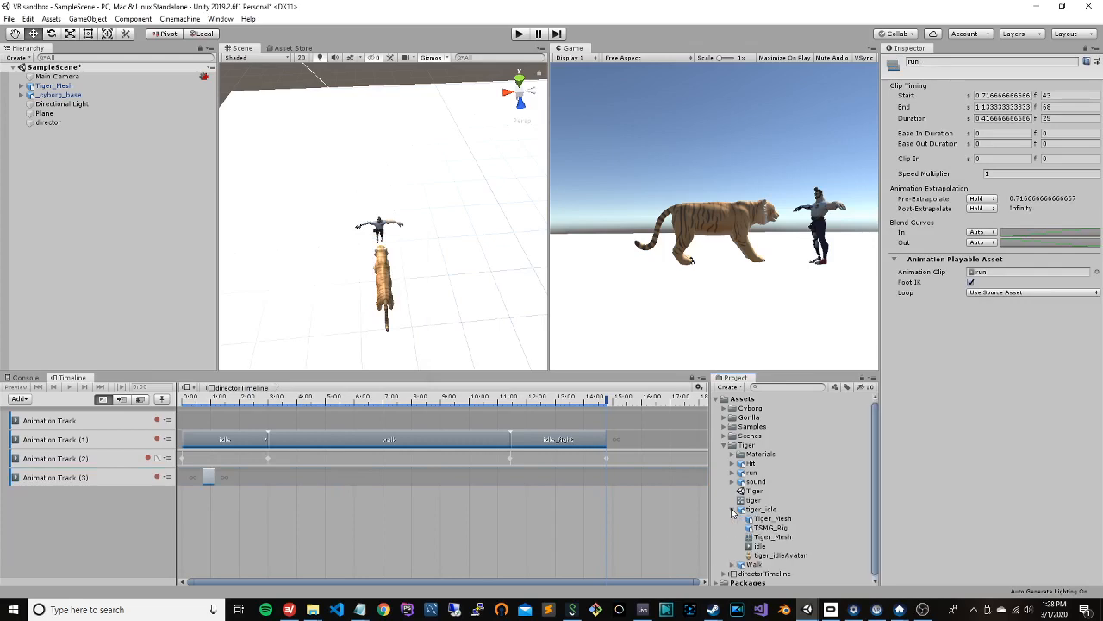
click(733, 512)
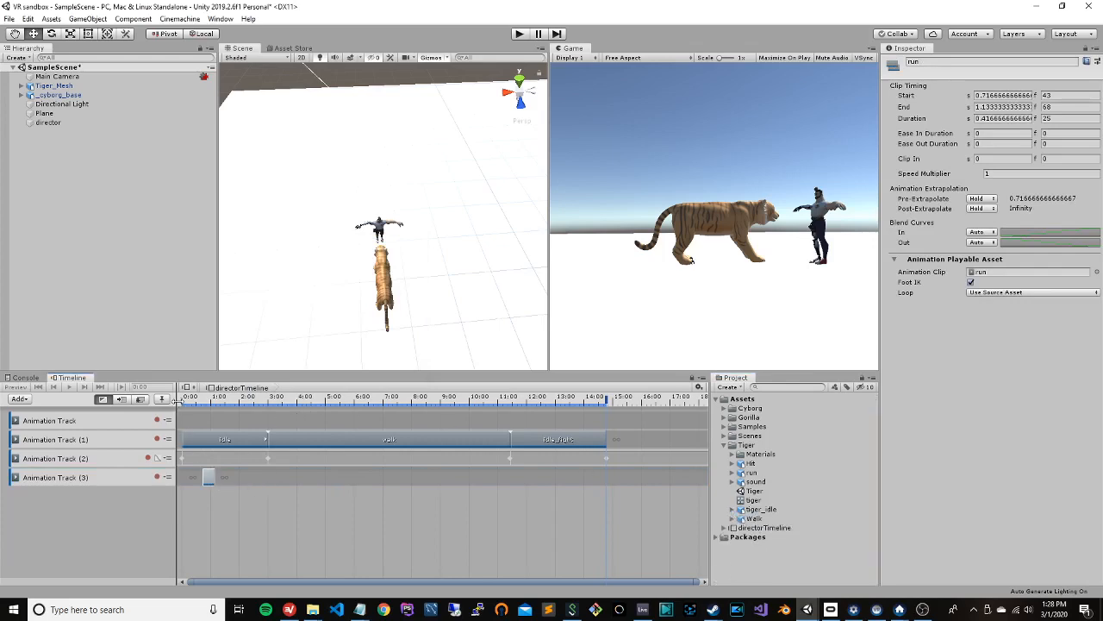
Step: Select Animation Track (3), check the console for errors and return to the timeline
click(195, 482)
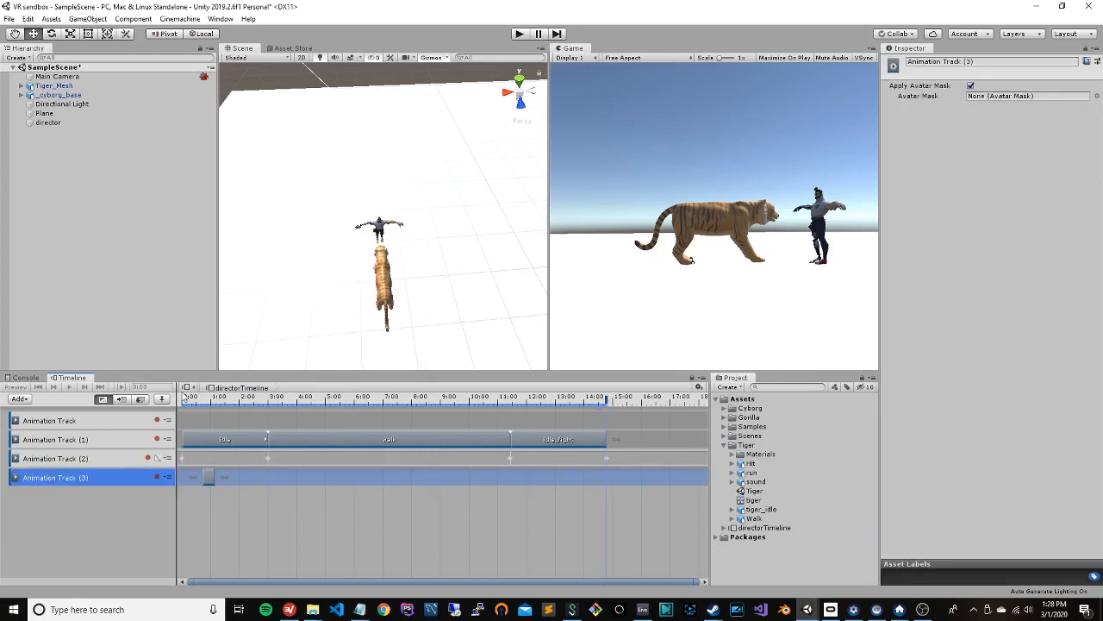
click(24, 378)
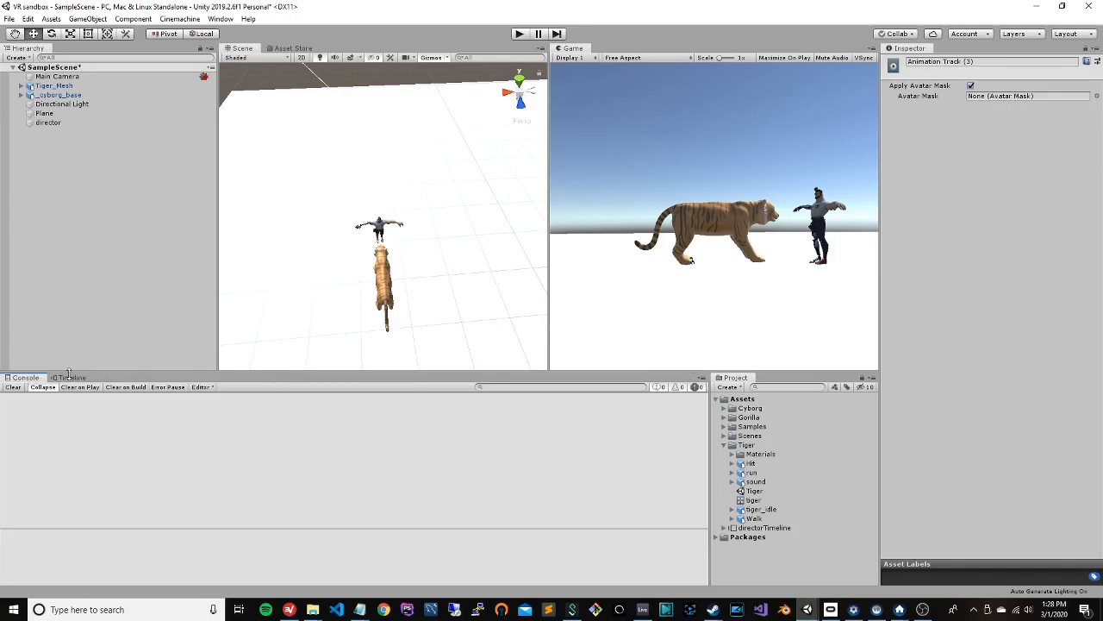
click(69, 378)
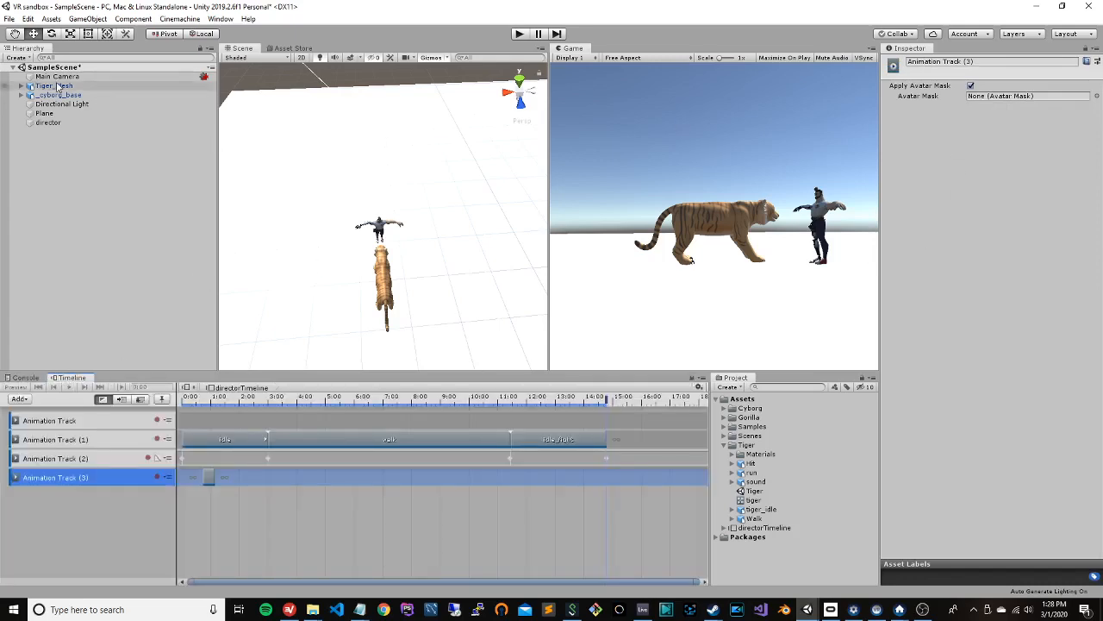
Step: Select the director object, run the scene in play mode to preview the timeline and stop it
click(49, 122)
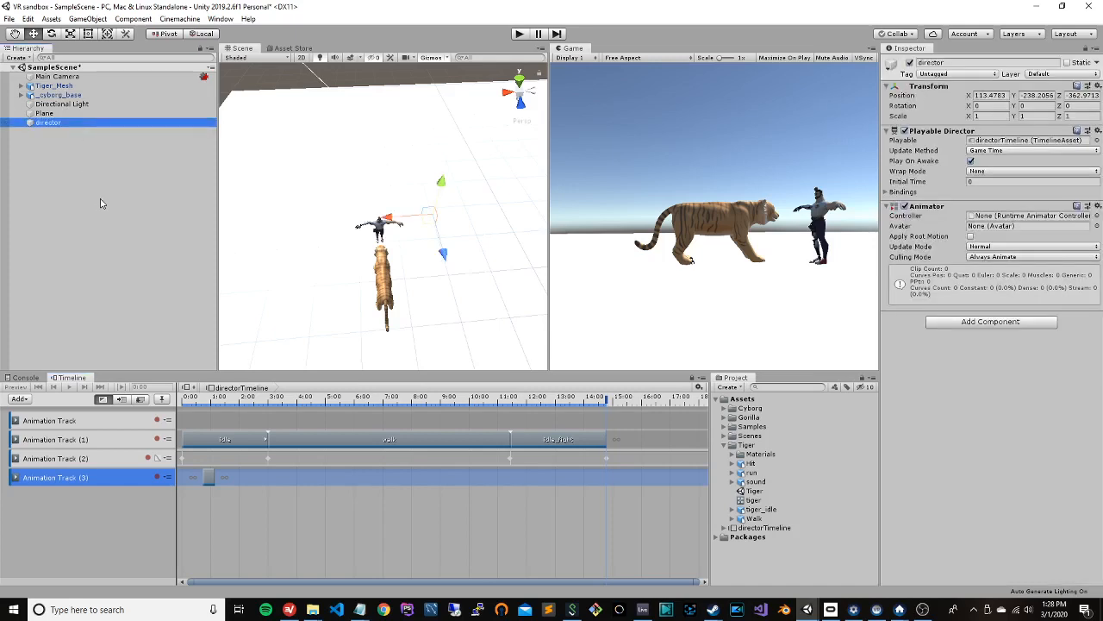
click(69, 388)
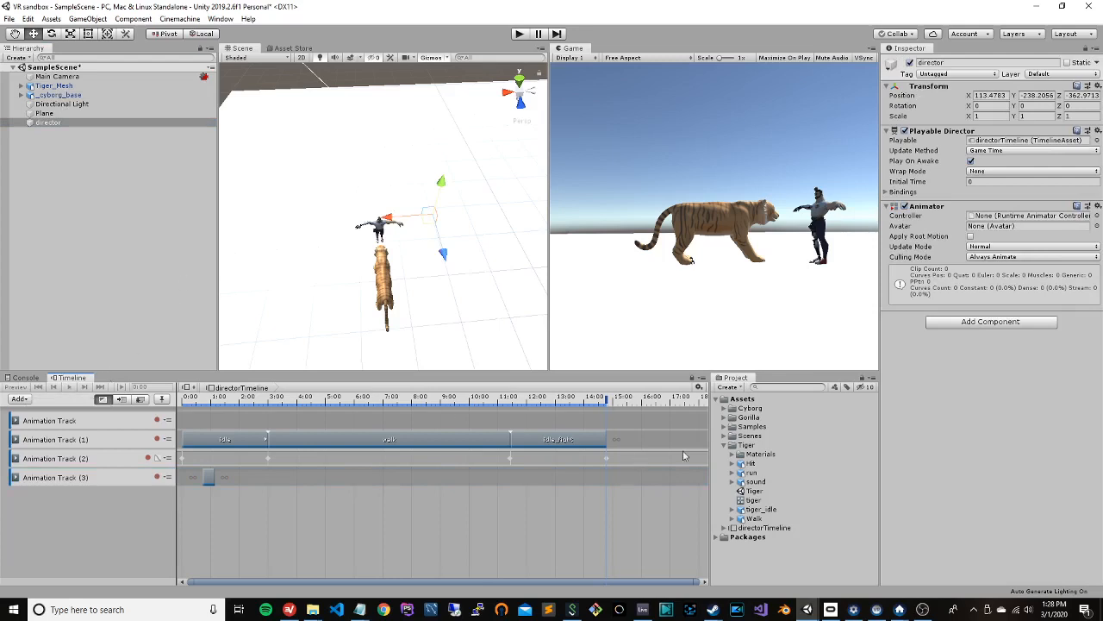
click(699, 387)
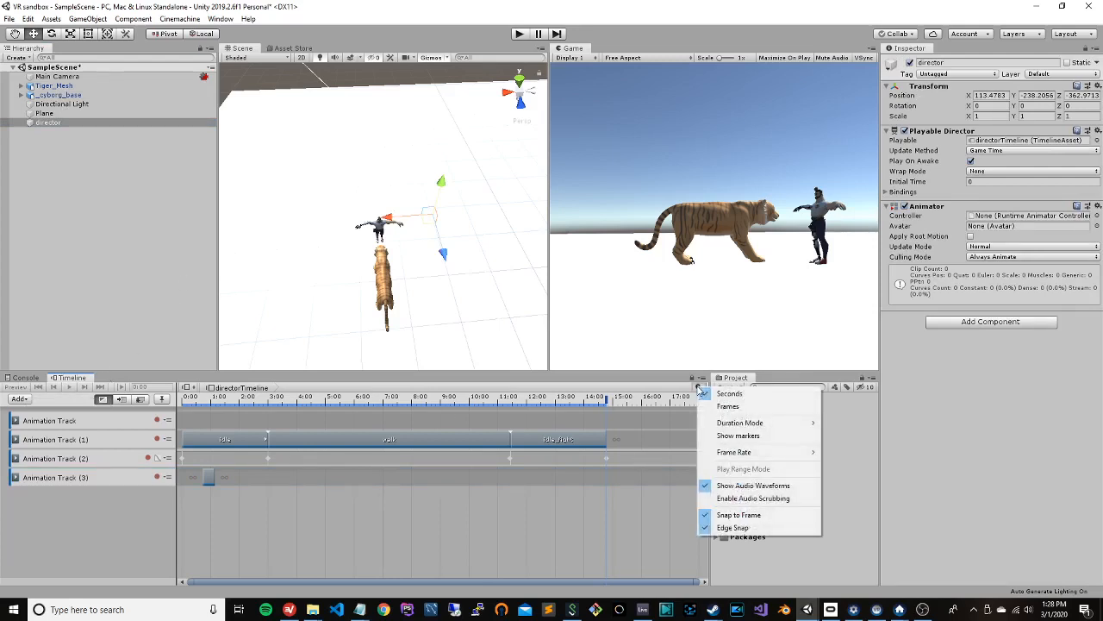
click(520, 35)
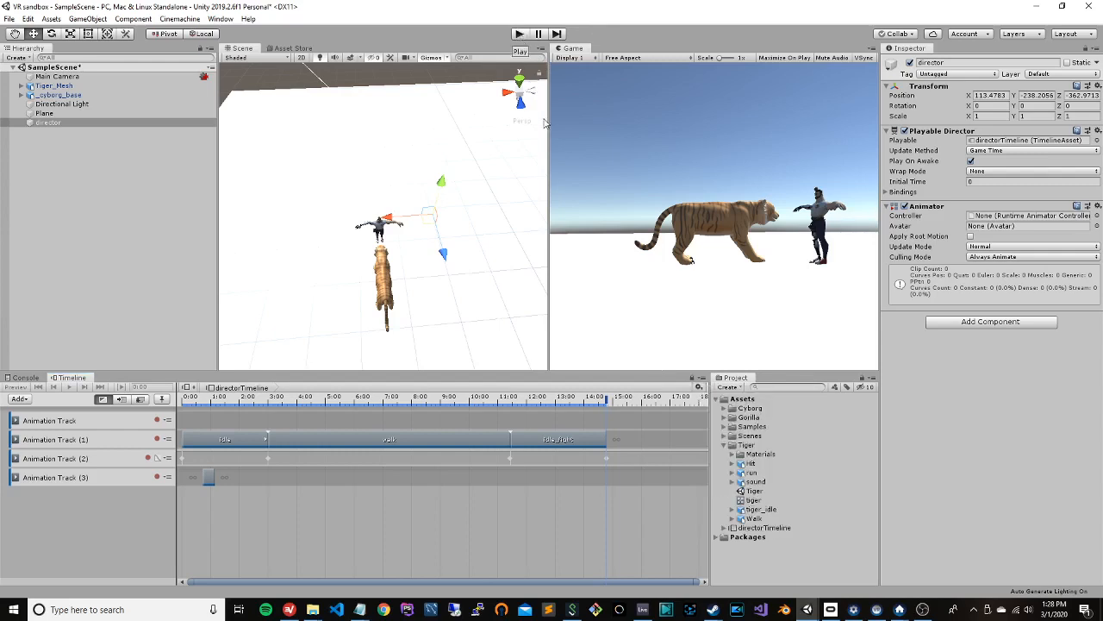
click(520, 34)
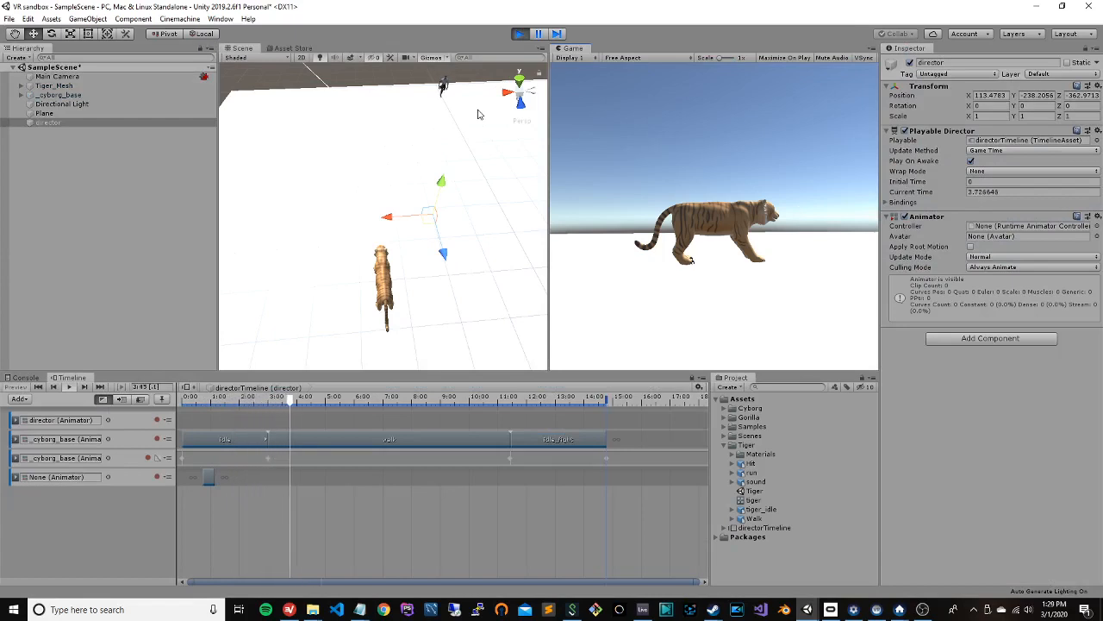
click(518, 35)
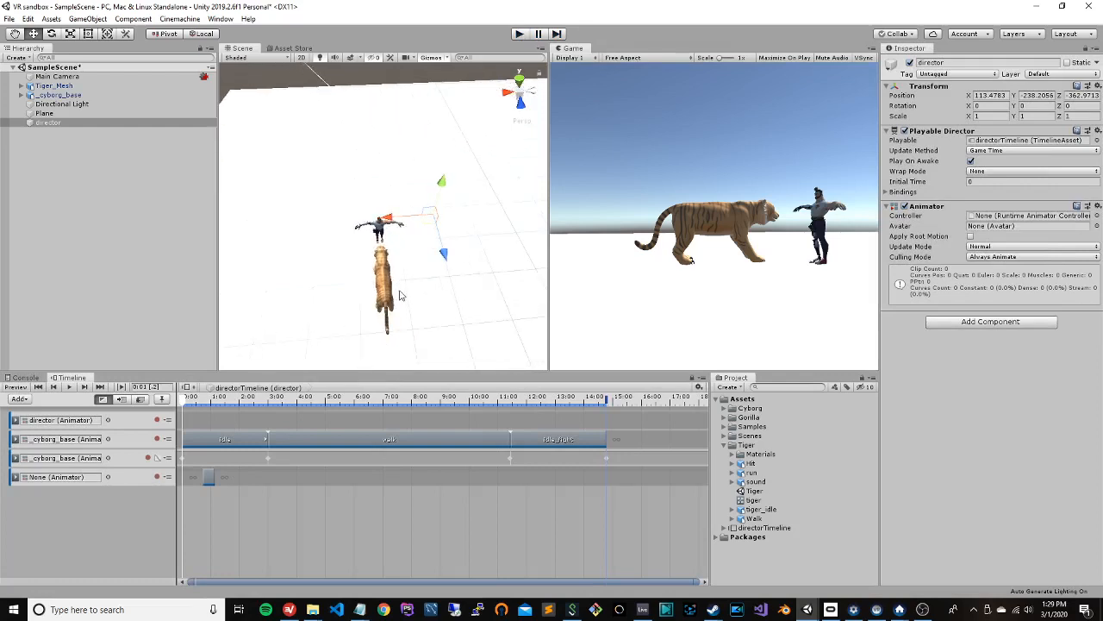
Step: Bind Tiger_Mesh to the unassigned animation track that holds the run clip
scroll(399, 298, up, 3)
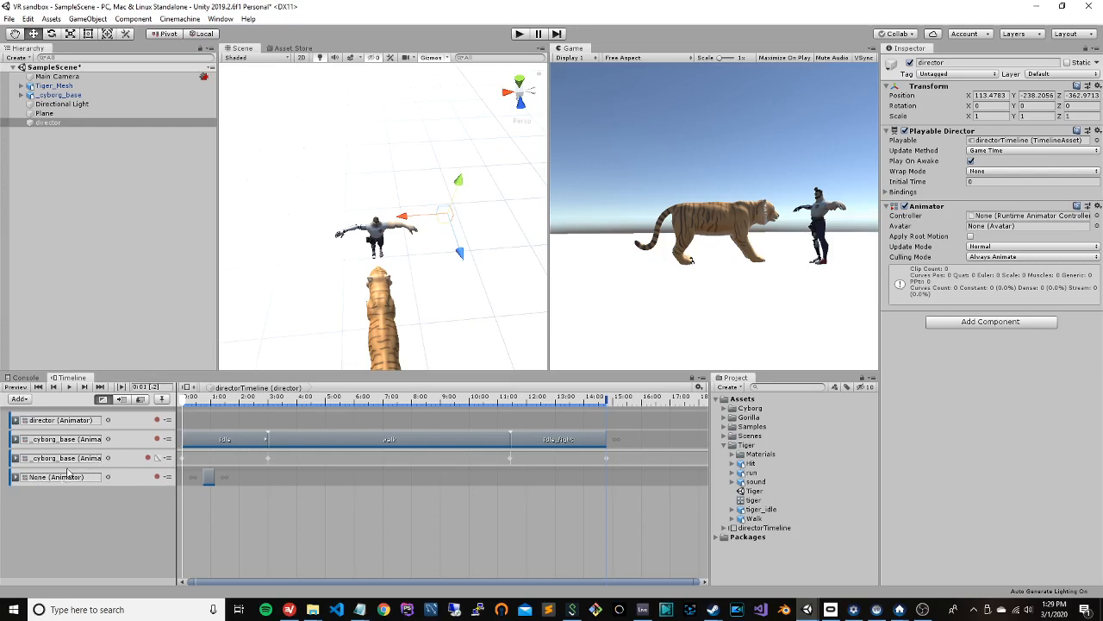
click(48, 87)
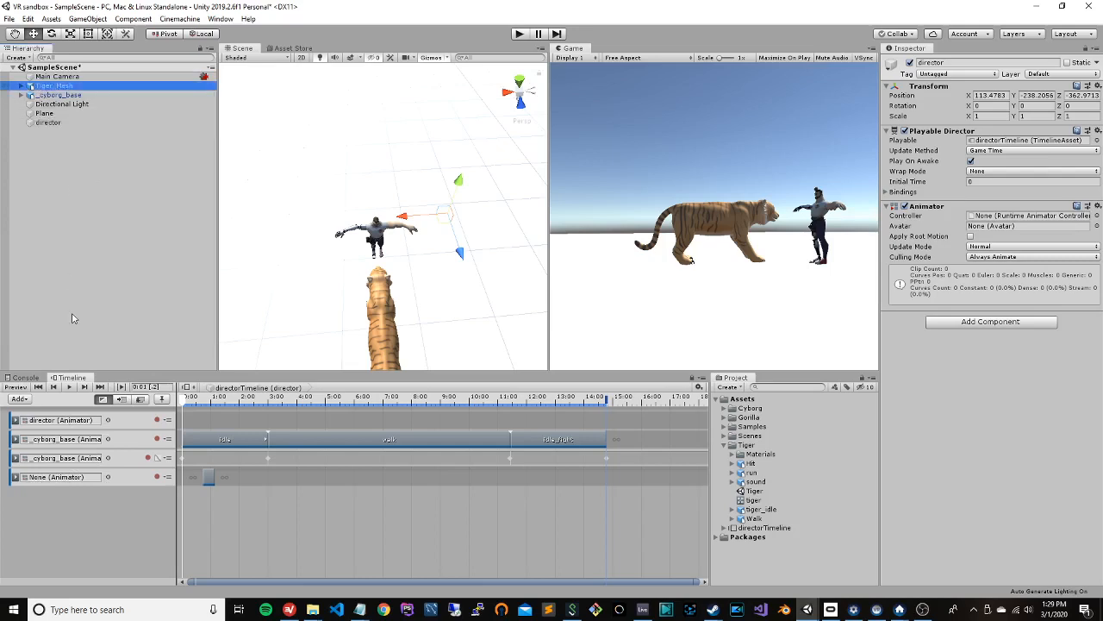
drag(74, 319, 38, 483)
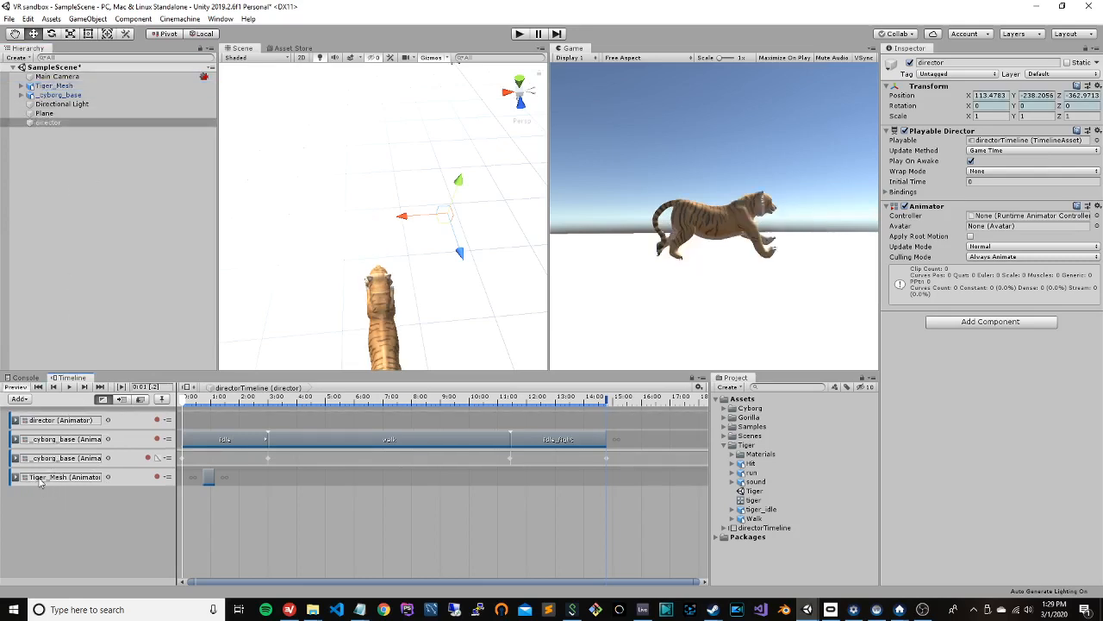
right_click(43, 500)
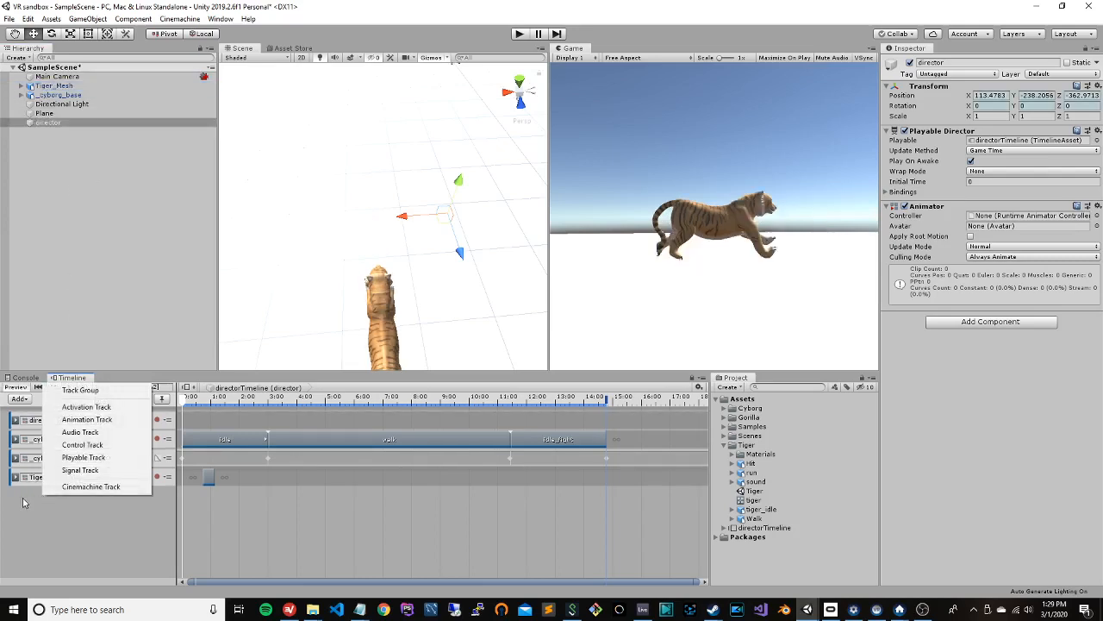
click(33, 502)
right_click(38, 500)
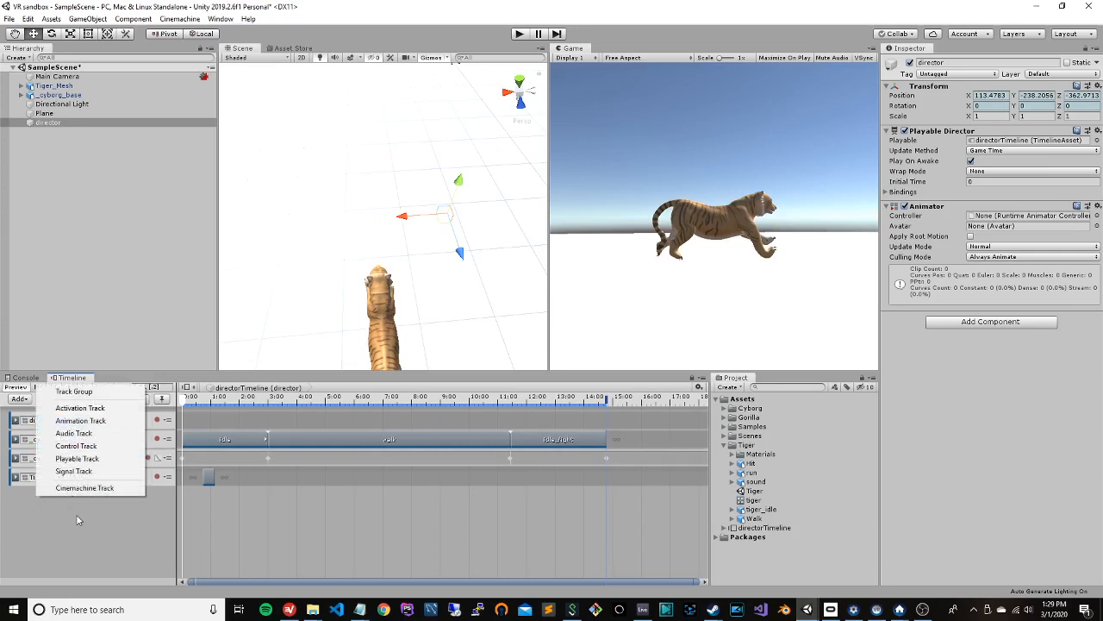
click(76, 519)
click(19, 399)
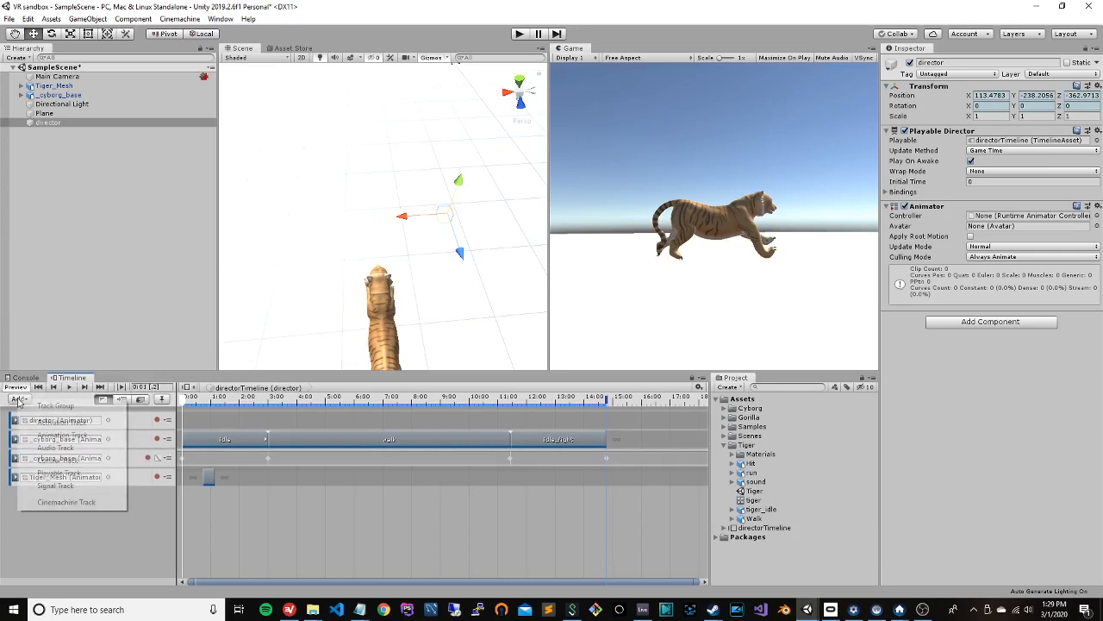
click(56, 548)
click(107, 476)
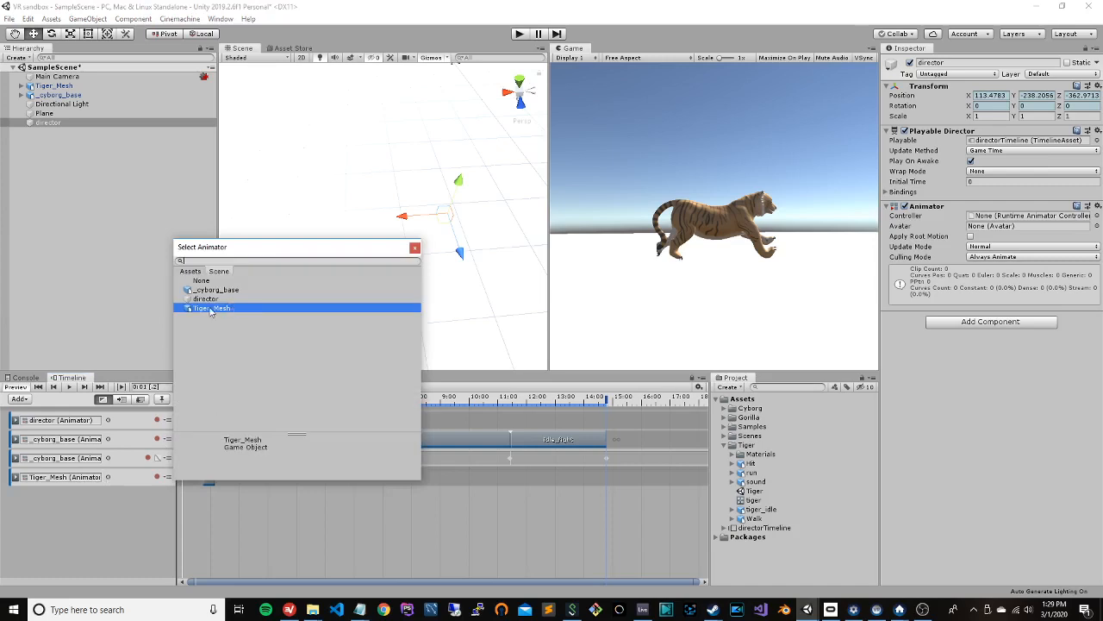
click(415, 248)
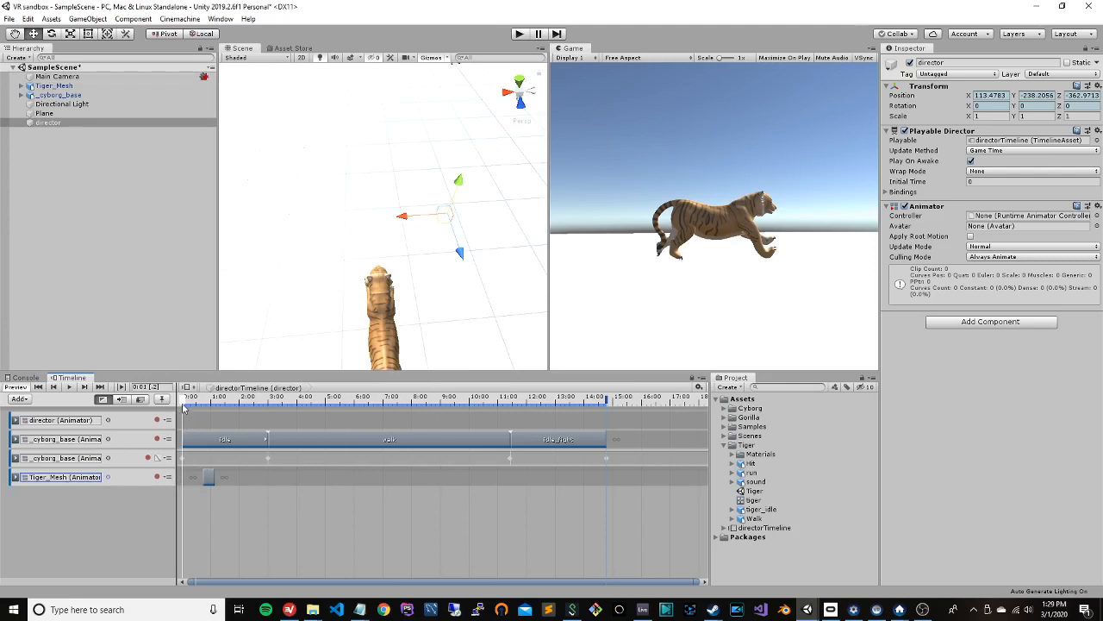
Step: Return the playhead to 0:00 and move the run clip on the Tiger_Mesh track to start at 3 seconds
drag(183, 408, 163, 422)
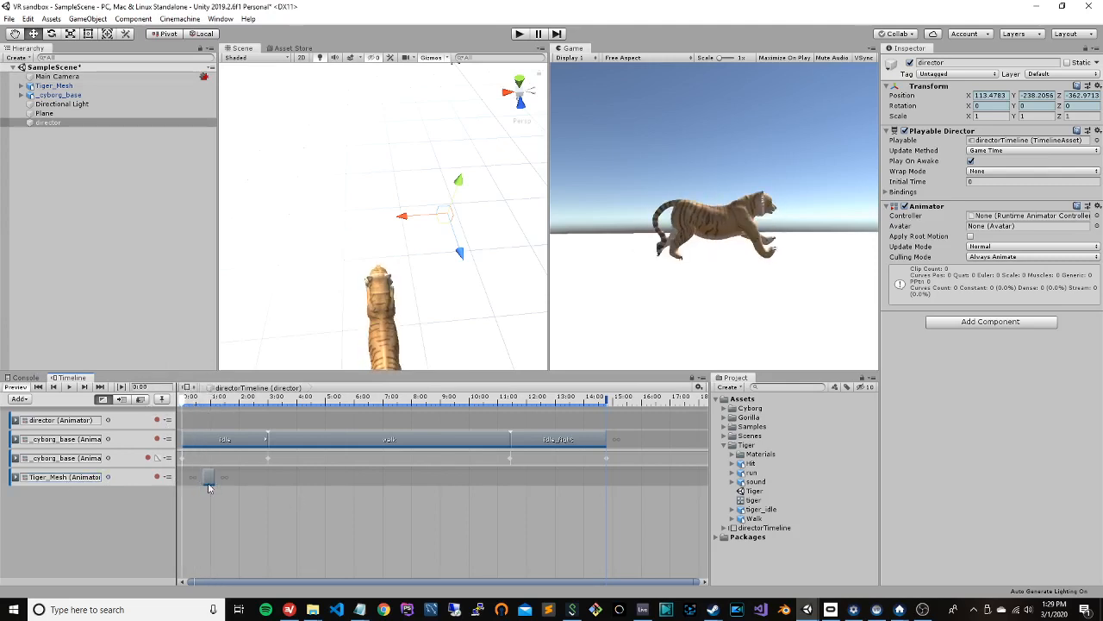
drag(209, 484, 276, 484)
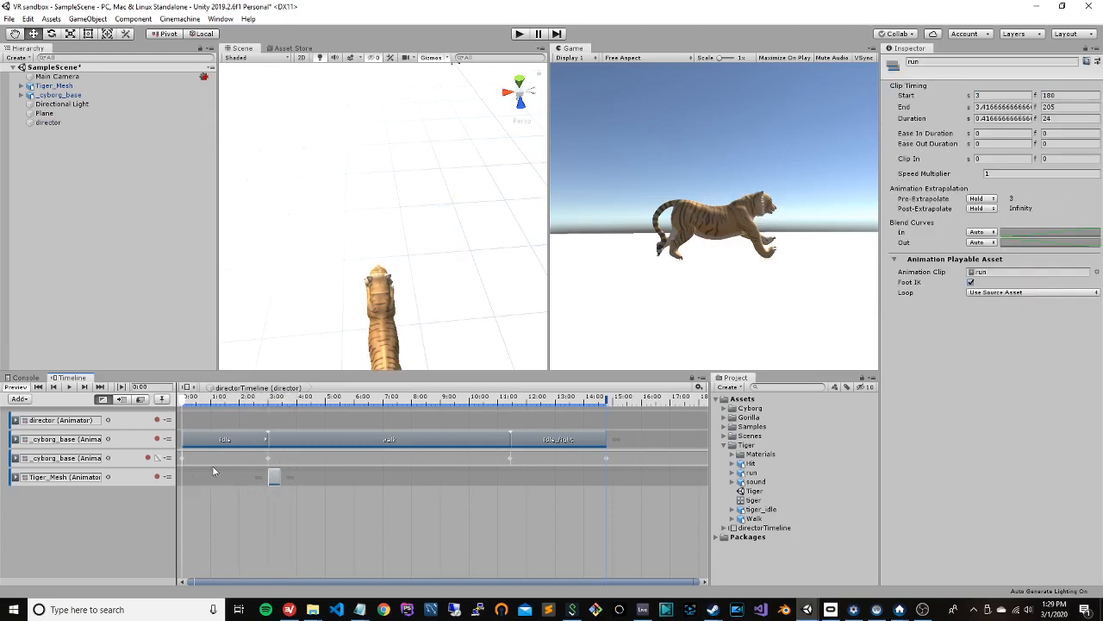
Step: Move Tiger_Mesh to about X 25 and Z 885, near the end of the plane opposite the cyborg
scroll(389, 319, down, 5)
click(386, 276)
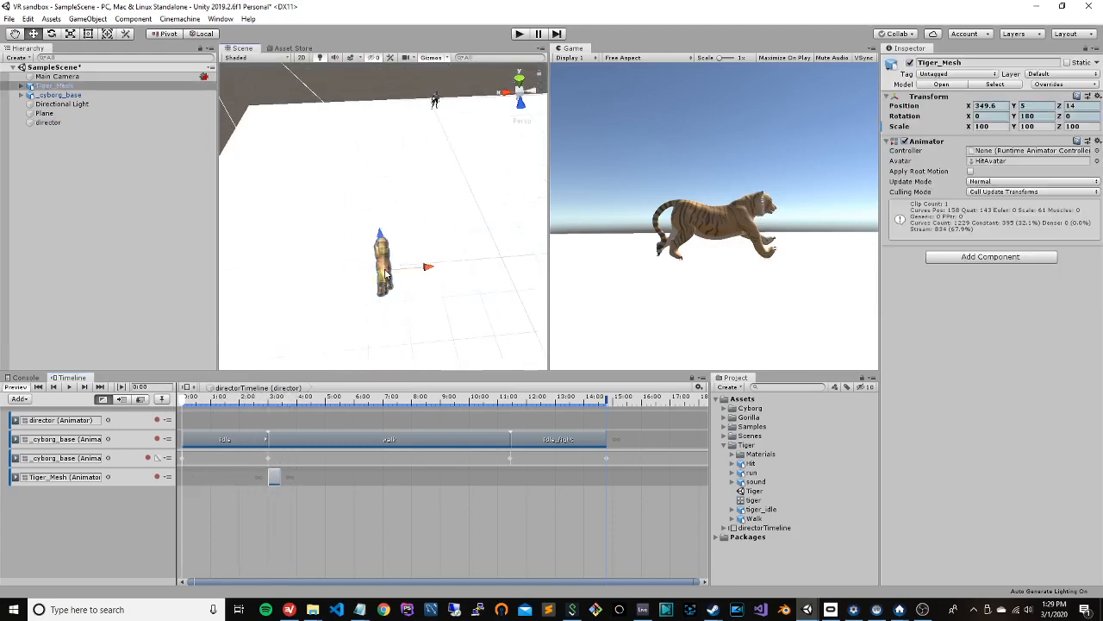
drag(434, 268, 546, 271)
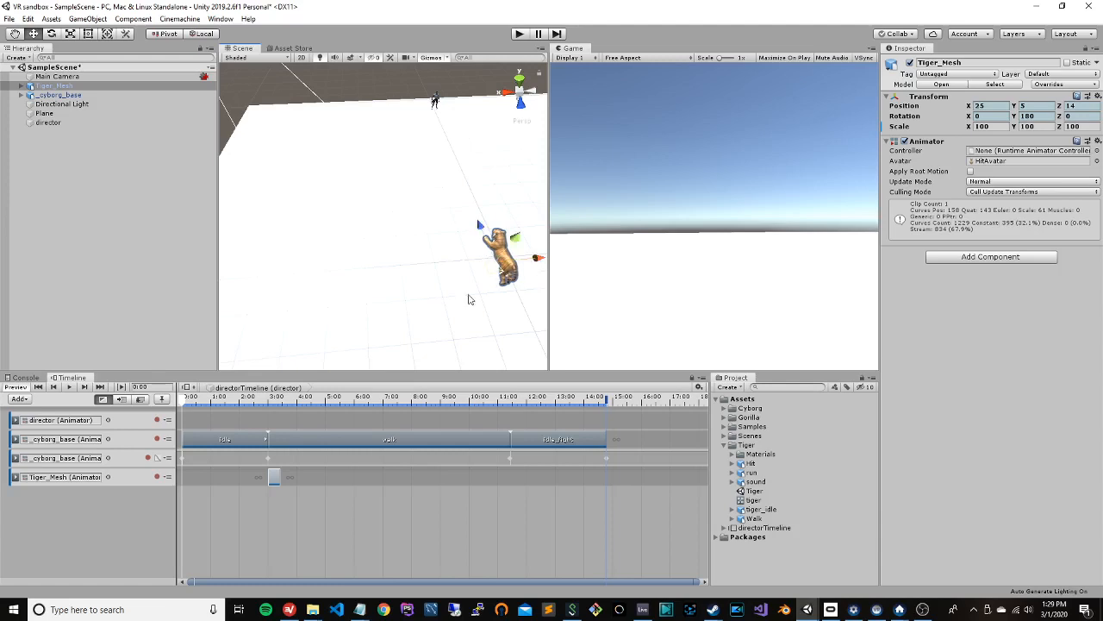
scroll(461, 311, down, 8)
drag(415, 204, 446, 288)
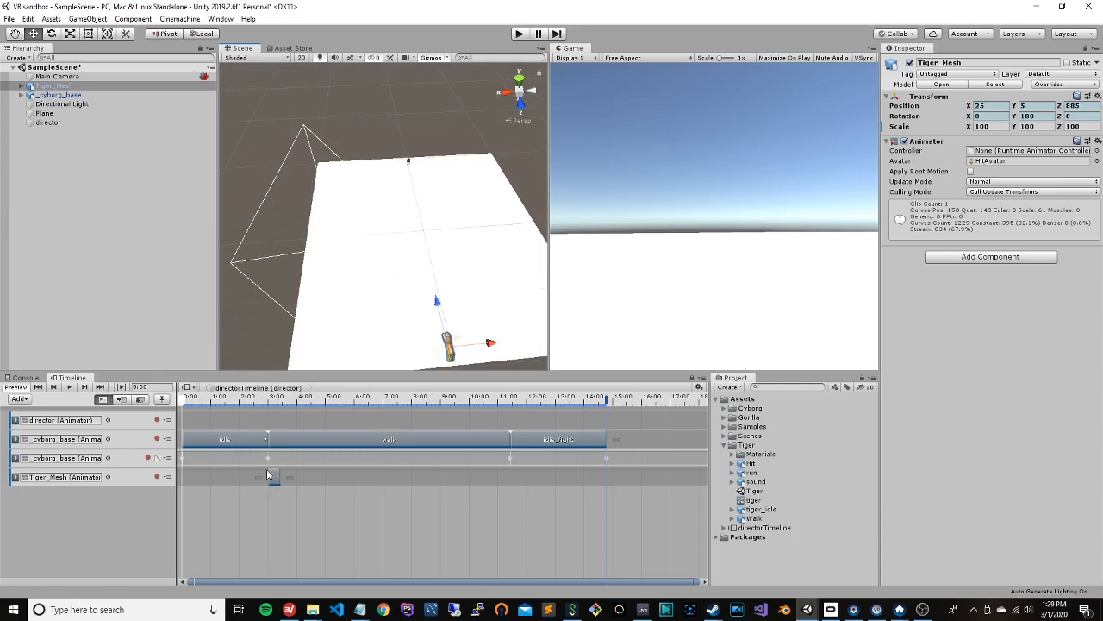
Step: Add the tiger's idle clip at the start of the Tiger_Mesh track and shorten it to about 0.98 seconds
right_click(217, 478)
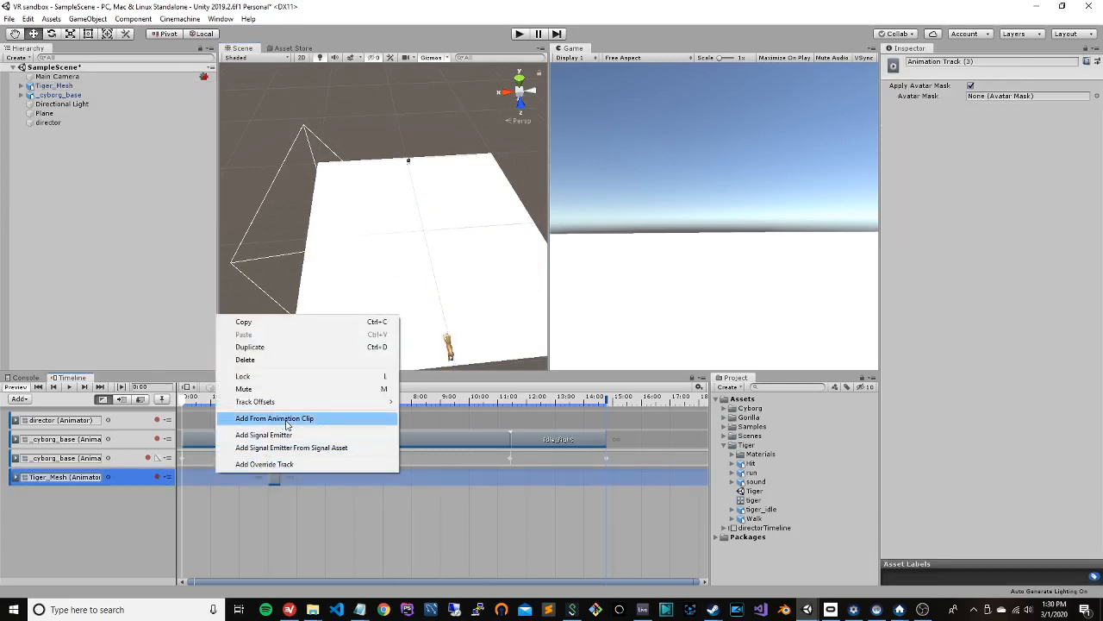
click(334, 420)
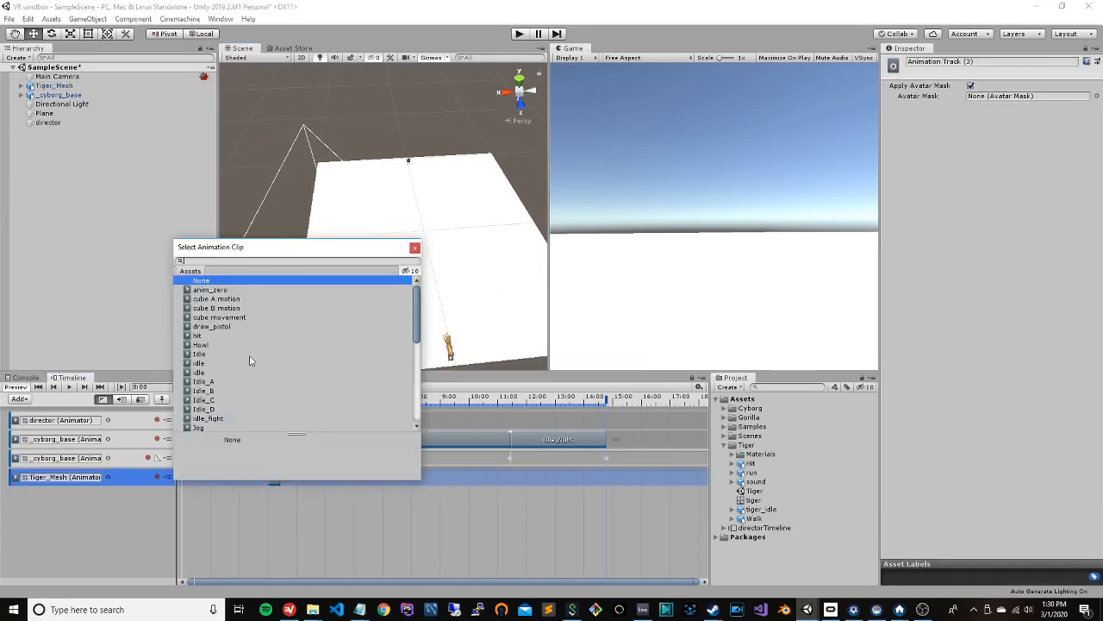
click(249, 363)
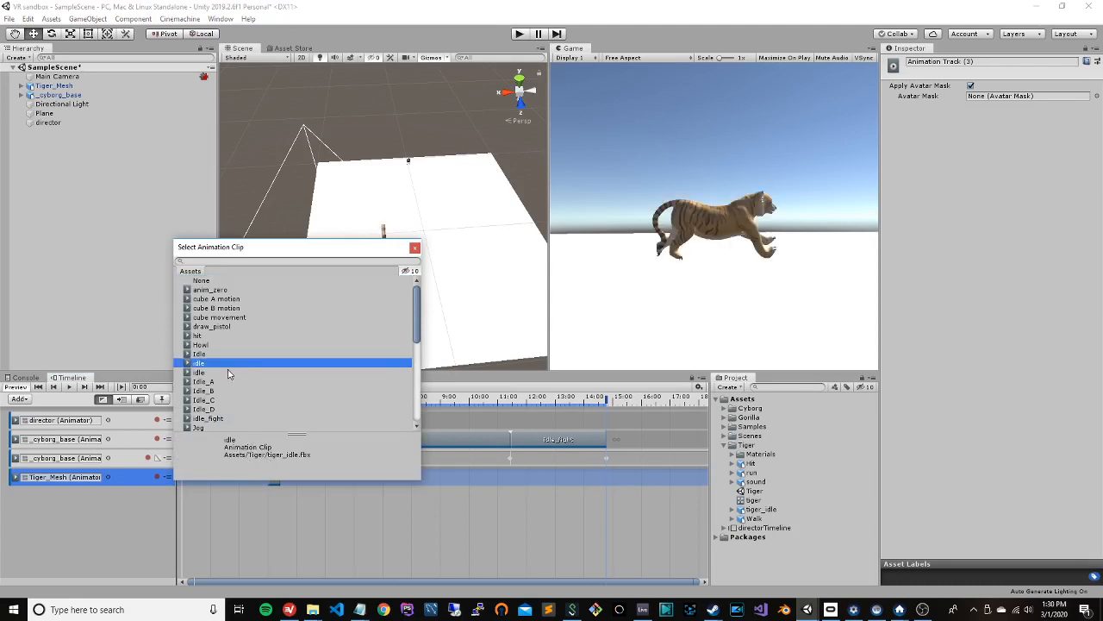
double_click(228, 364)
drag(247, 481, 215, 480)
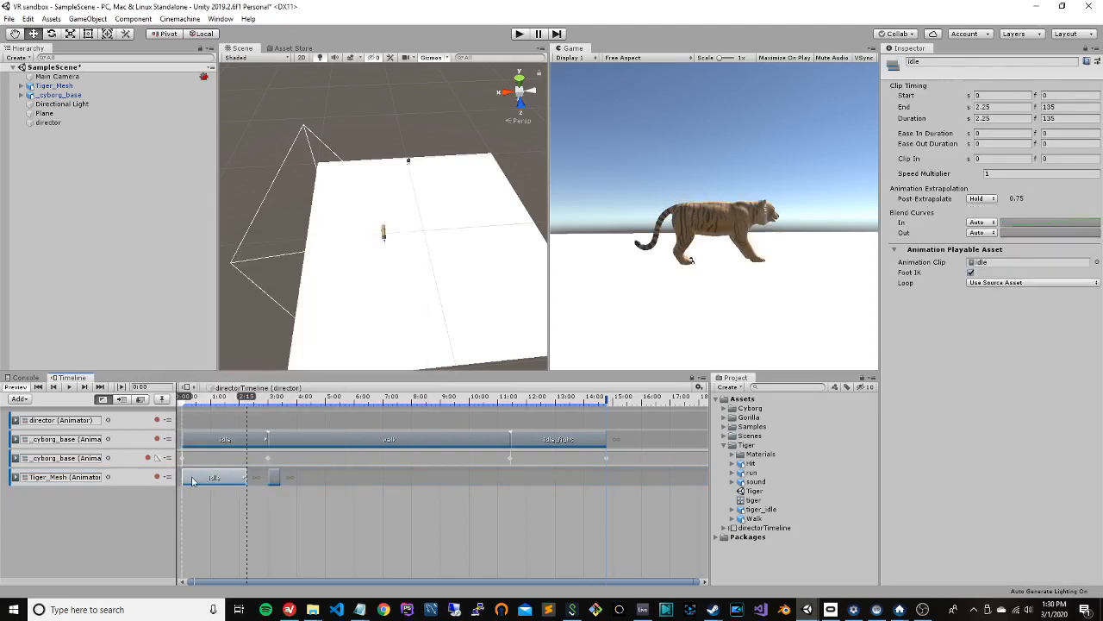
click(200, 402)
mouse_move(200, 402)
mouse_down()
mouse_move(255, 405)
mouse_move(183, 406)
mouse_up()
mouse_move(203, 480)
mouse_down()
mouse_move(219, 482)
mouse_move(186, 480)
mouse_move(217, 481)
mouse_up()
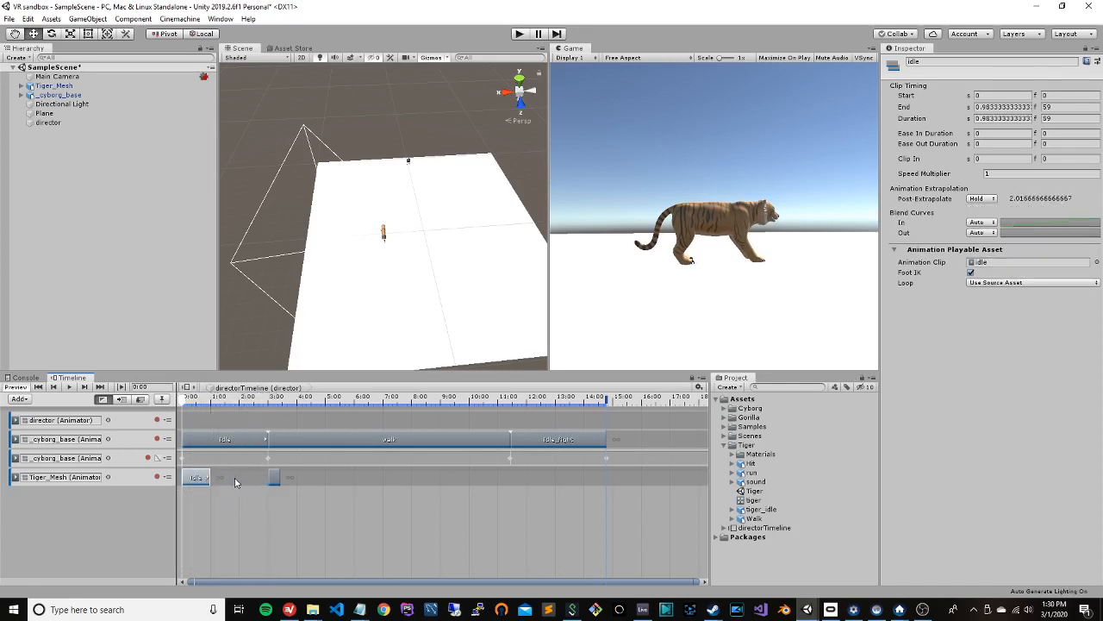
Step: Add the sound animation clip to the Tiger_Mesh track and place it directly after the idle clip
right_click(236, 479)
click(294, 423)
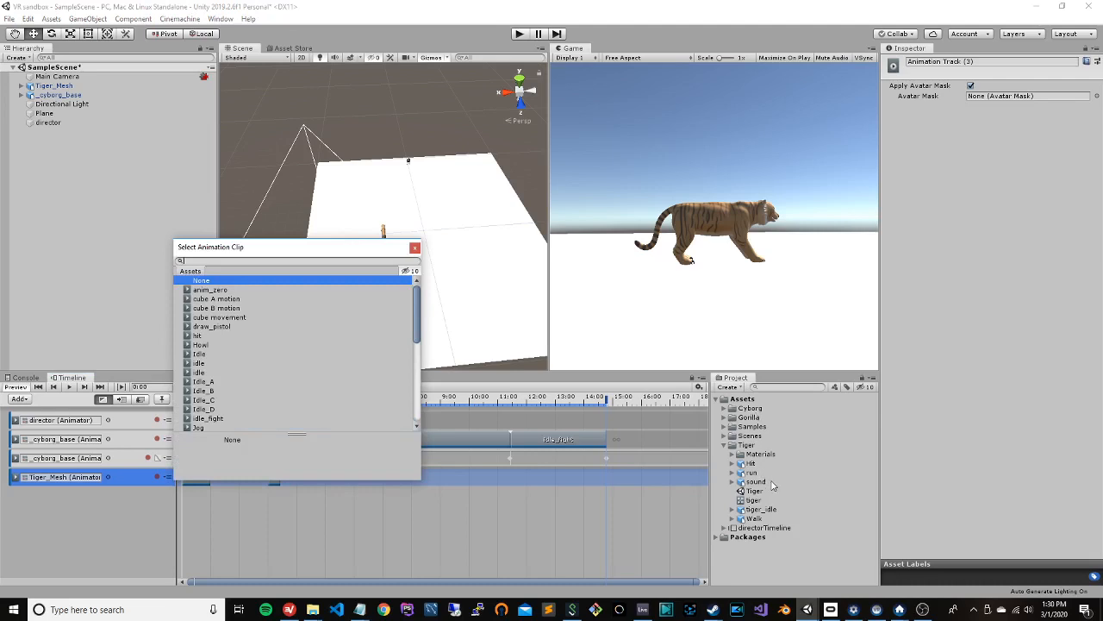
scroll(277, 376, down, 8)
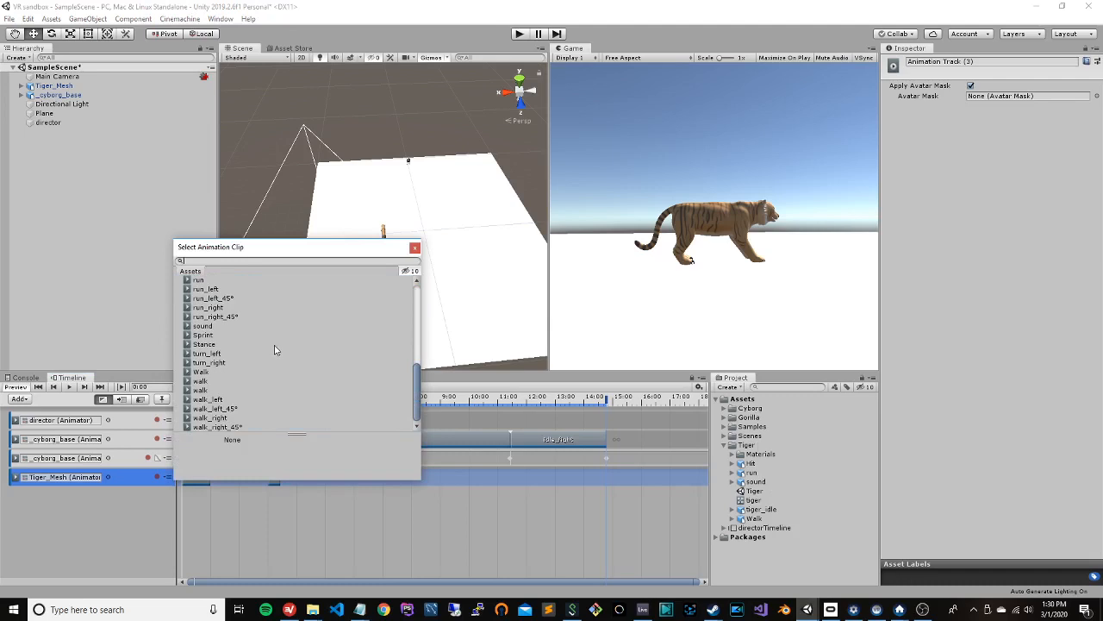
click(272, 325)
double_click(240, 328)
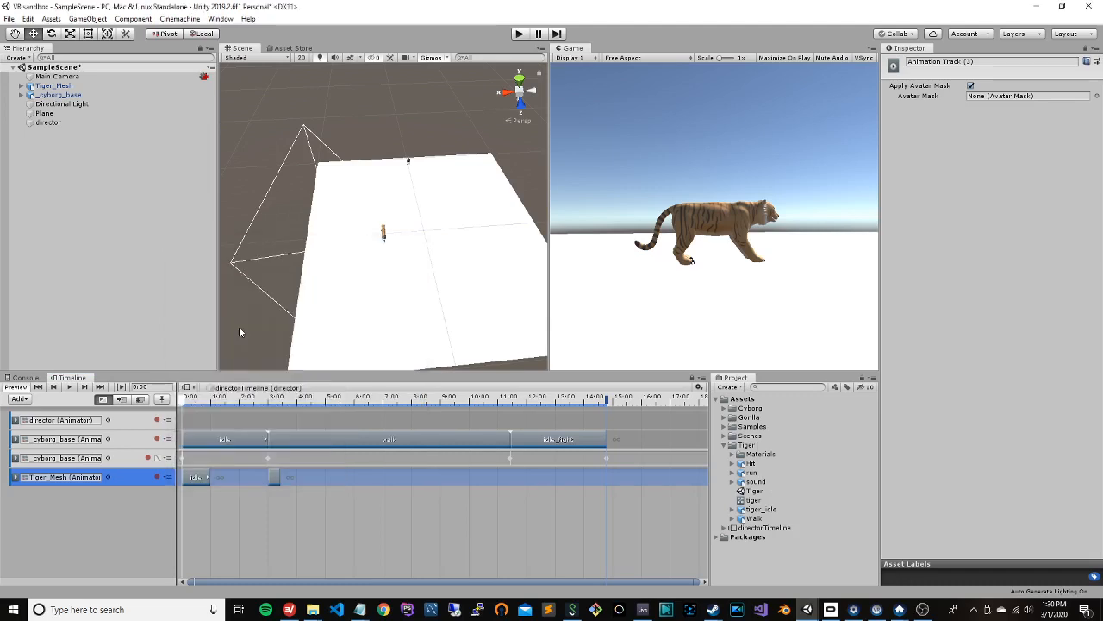
drag(249, 479, 223, 479)
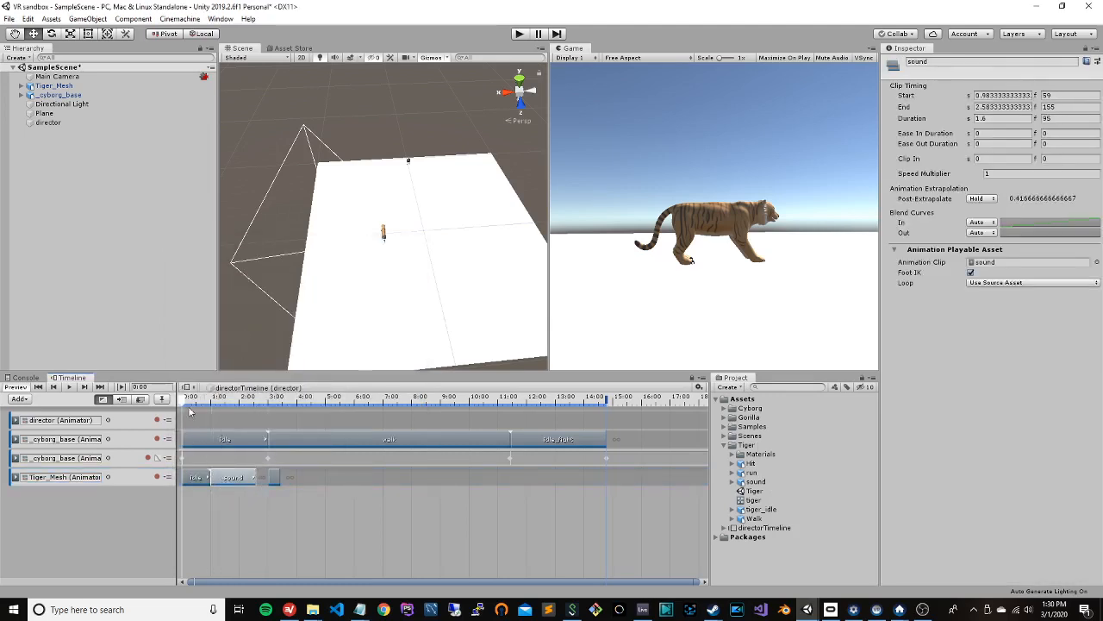
Step: Preview the first three seconds of the timeline by scrubbing and playing it from the start
drag(188, 404, 264, 414)
drag(266, 417, 177, 412)
click(69, 387)
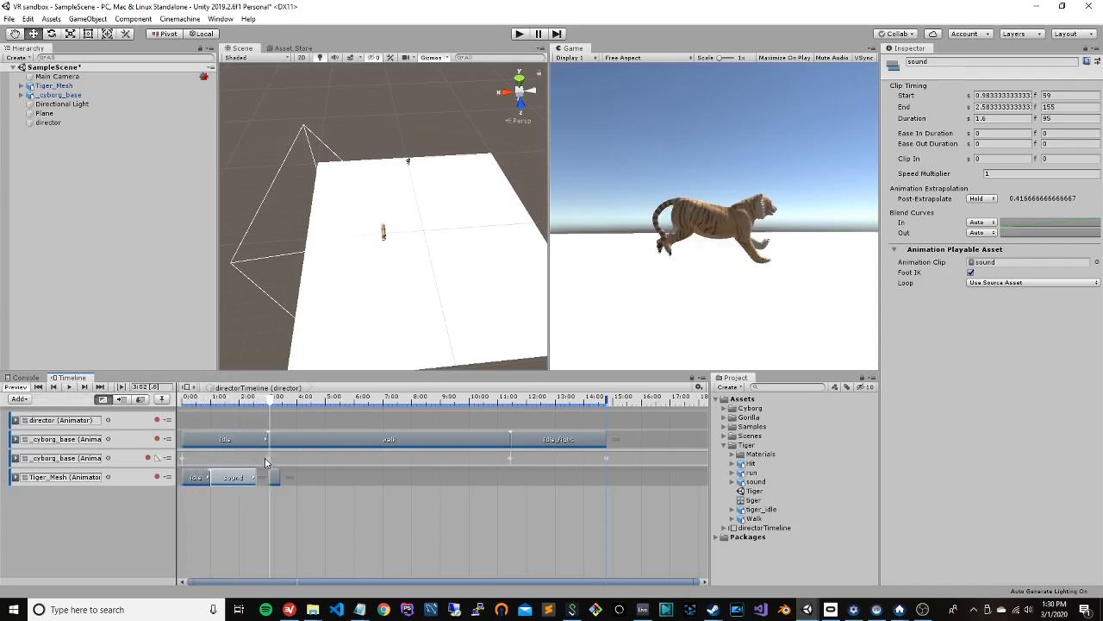
Step: Extend the tiger's first sound clip to end at 3 seconds and make the run clip span 3 to 11.45 seconds
drag(276, 478, 322, 478)
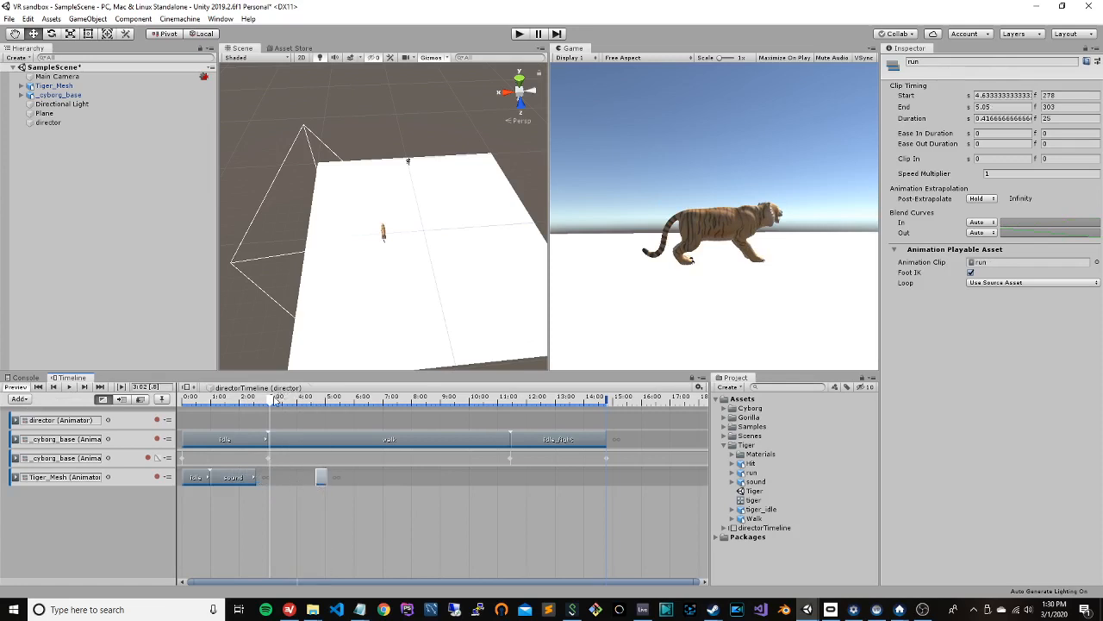
drag(274, 399, 311, 399)
click(231, 479)
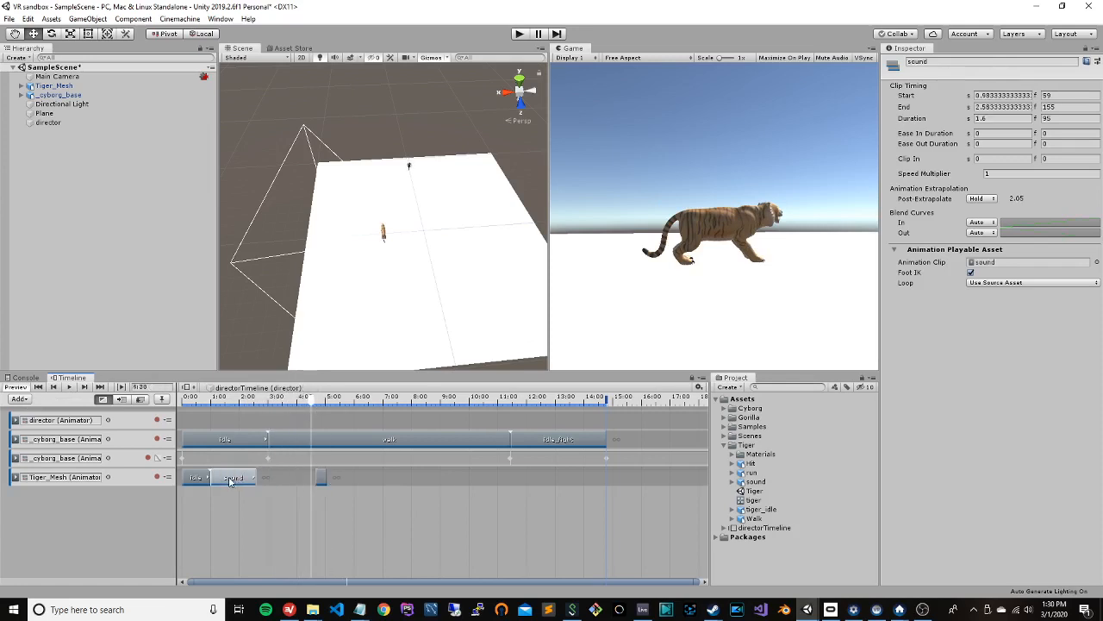
drag(250, 483, 268, 483)
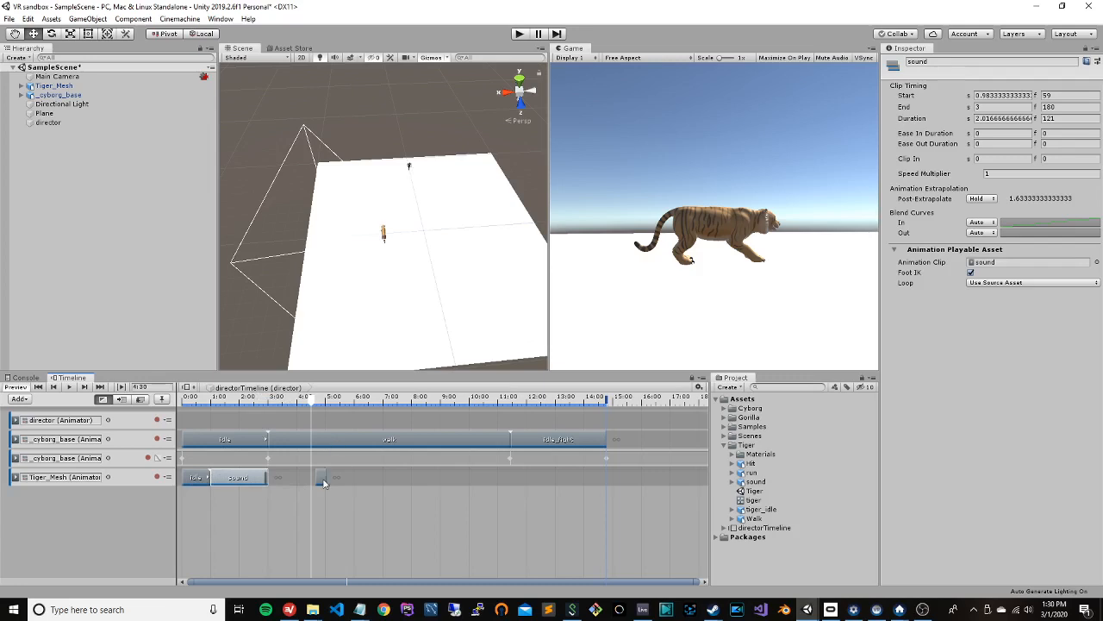
drag(324, 483, 513, 484)
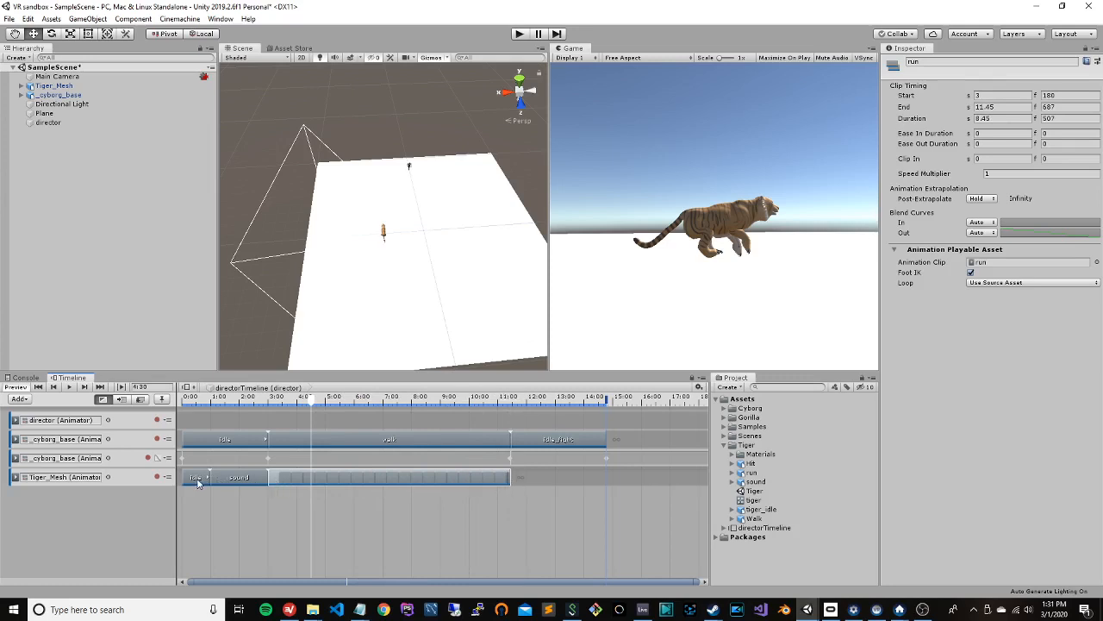
Step: Copy the sound clip and place the copy directly after the run clip on the Tiger_Mesh track
click(234, 481)
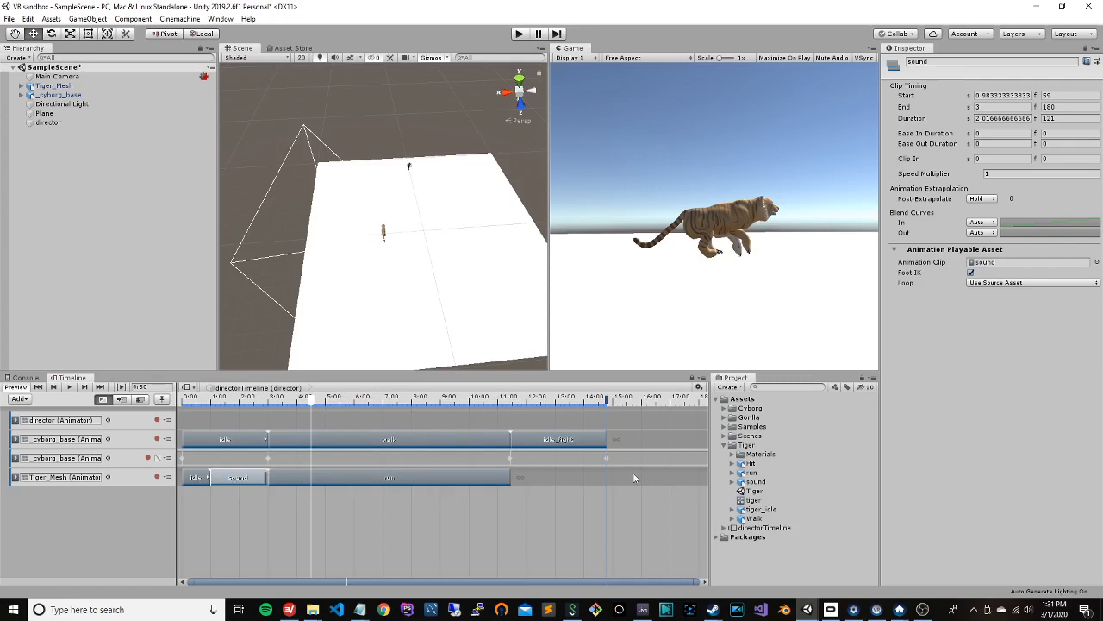
click(572, 478)
key(ctrl+v)
mouse_move(541, 484)
mouse_down()
mouse_move(571, 485)
mouse_move(542, 483)
mouse_up()
Step: Copy the idle clip to the end of the Tiger_Mesh track and extend it to 14.78 seconds, matching the cyborg's last clip
click(198, 479)
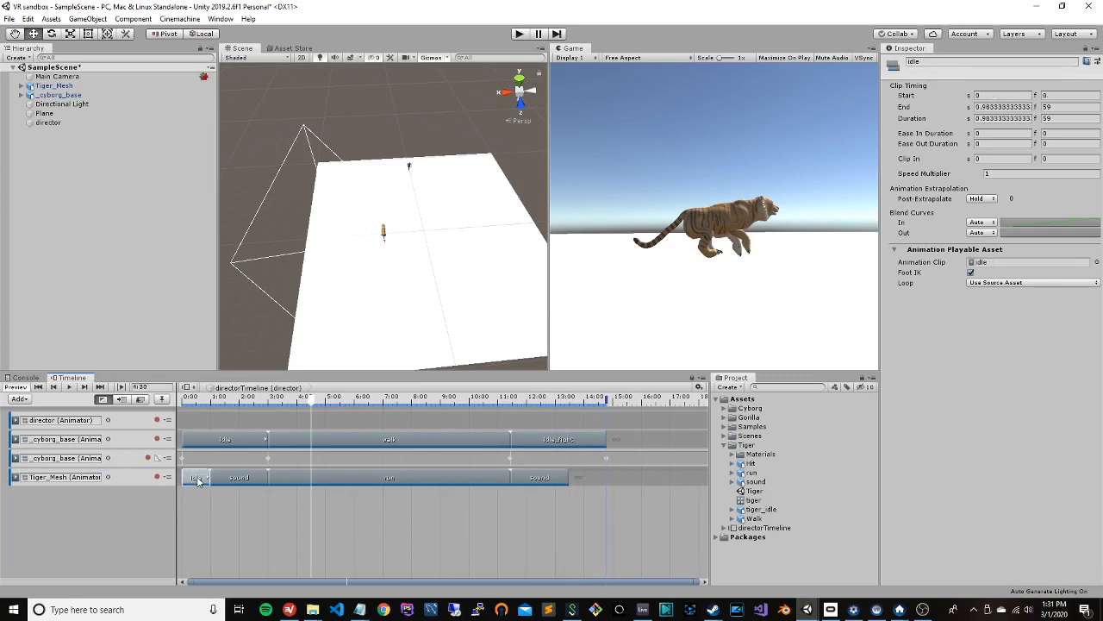
click(571, 479)
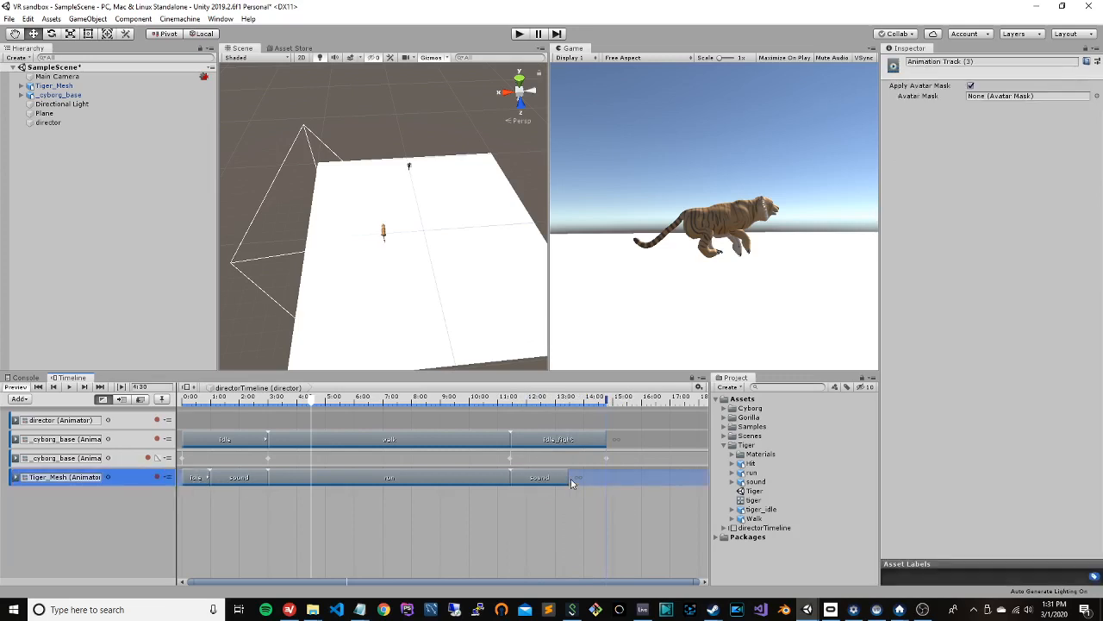
key(ctrl+v)
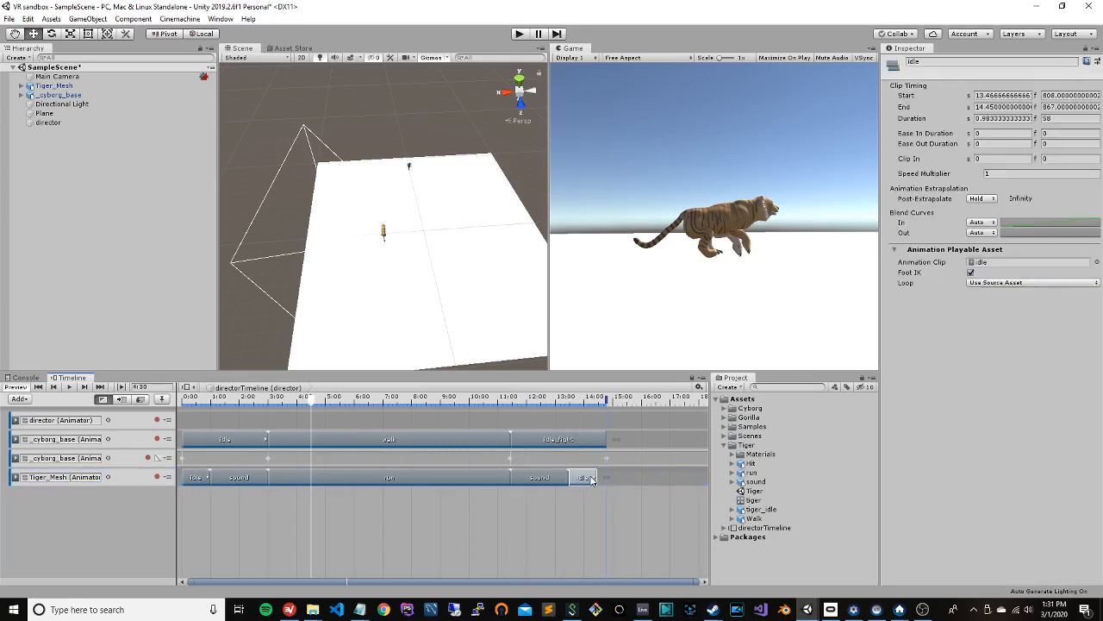
drag(594, 479, 606, 477)
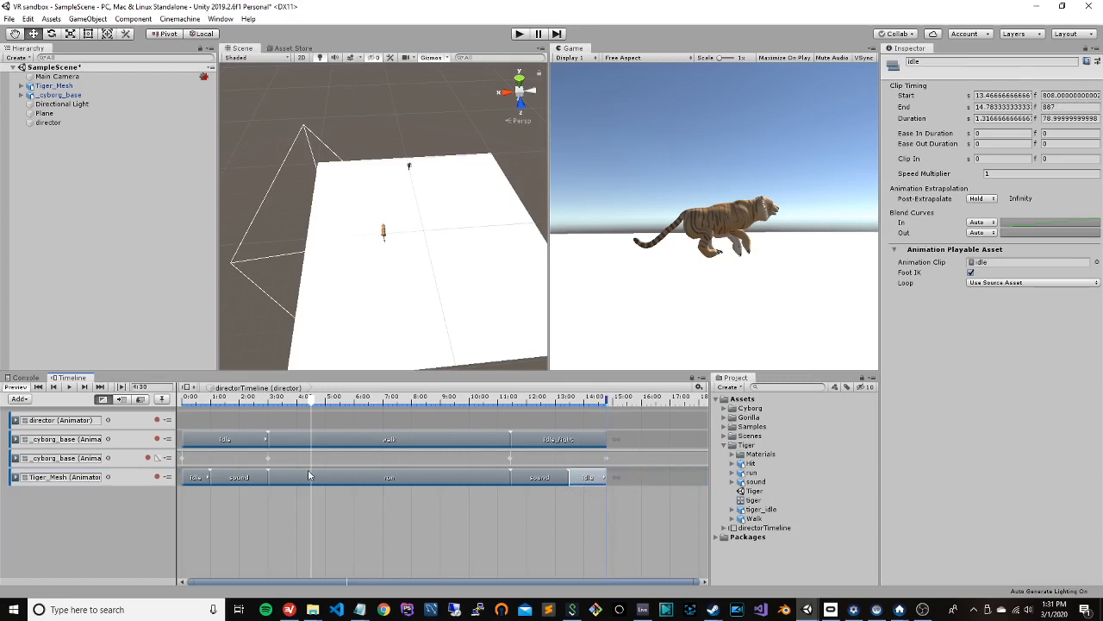
Step: Scrub through the tiger's idle and sound clips and return the playhead to 0:00
drag(312, 403, 160, 395)
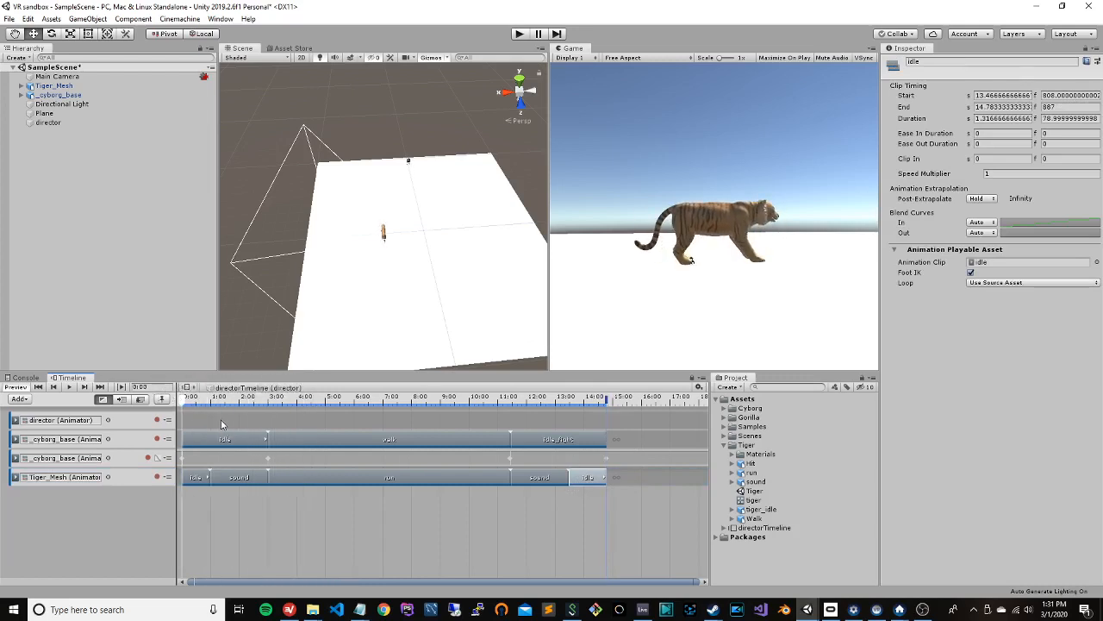
drag(199, 401, 176, 409)
drag(182, 399, 265, 413)
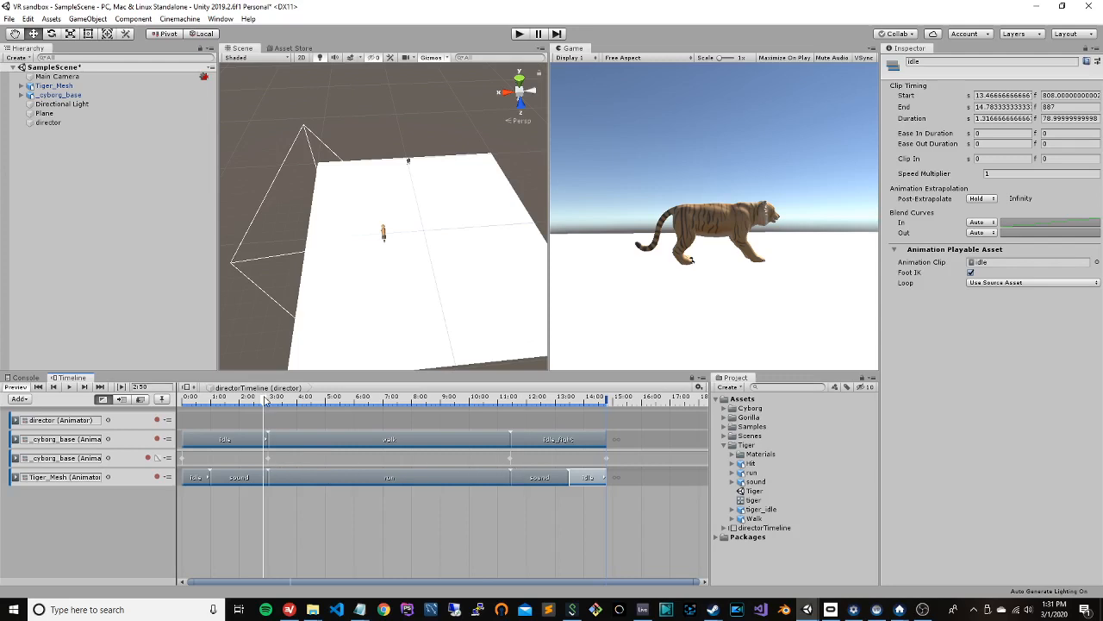
drag(264, 401, 148, 401)
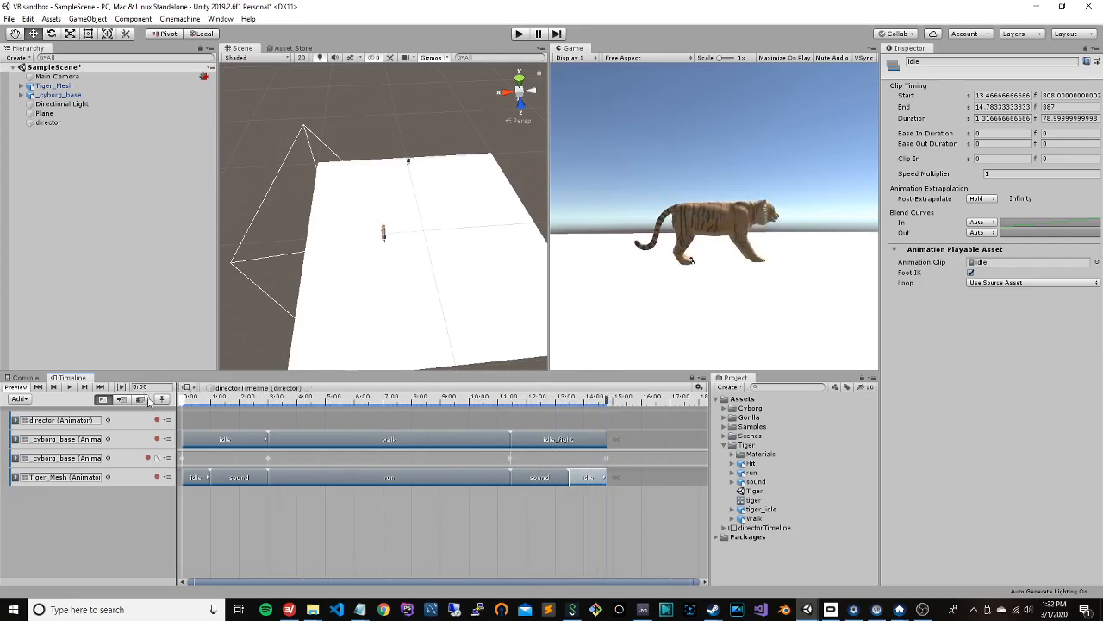
Step: Add another animation track, bind it to Tiger_Mesh and start recording on it
right_click(86, 514)
click(102, 438)
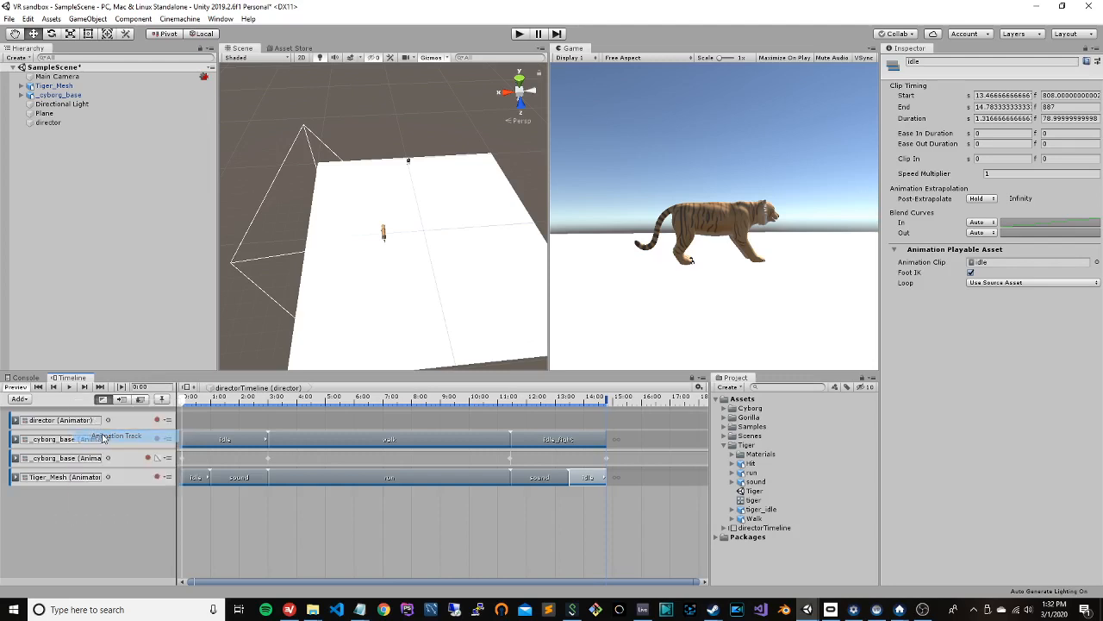
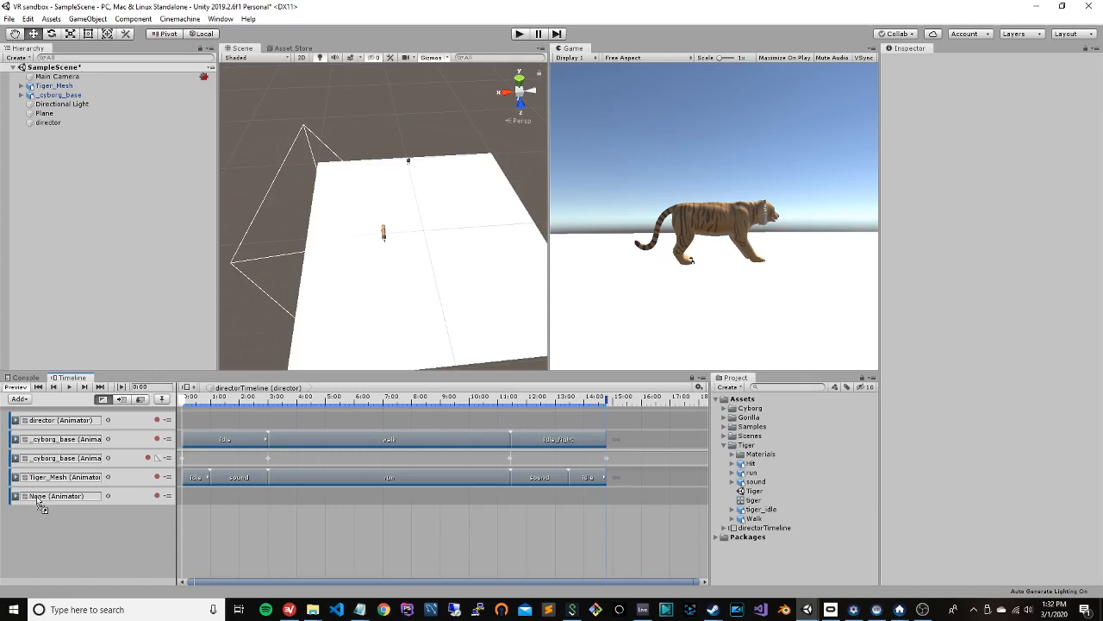
drag(39, 504, 37, 500)
click(156, 496)
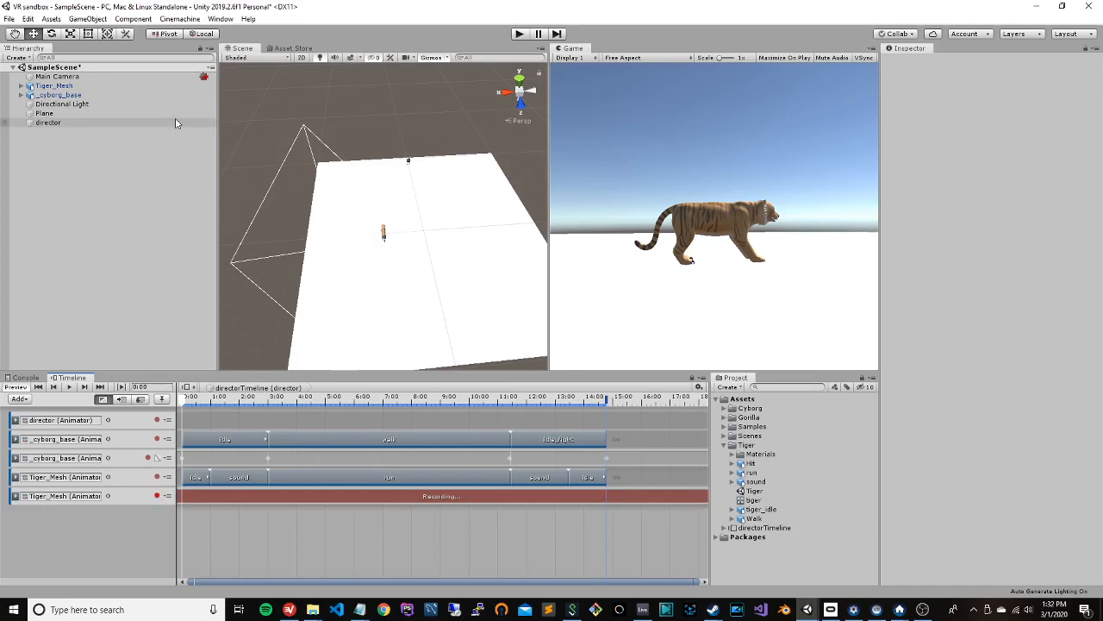
Step: Move Tiger_Mesh to about X 12 and Z 885 and key its position at 0:00
click(47, 86)
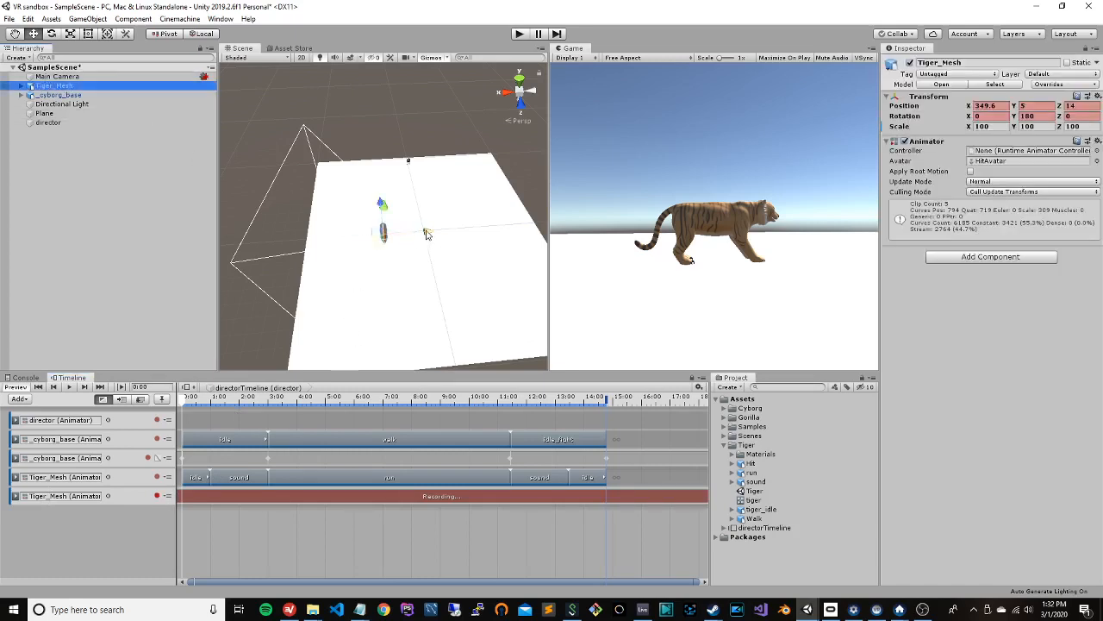
drag(424, 231, 466, 233)
drag(420, 203, 436, 288)
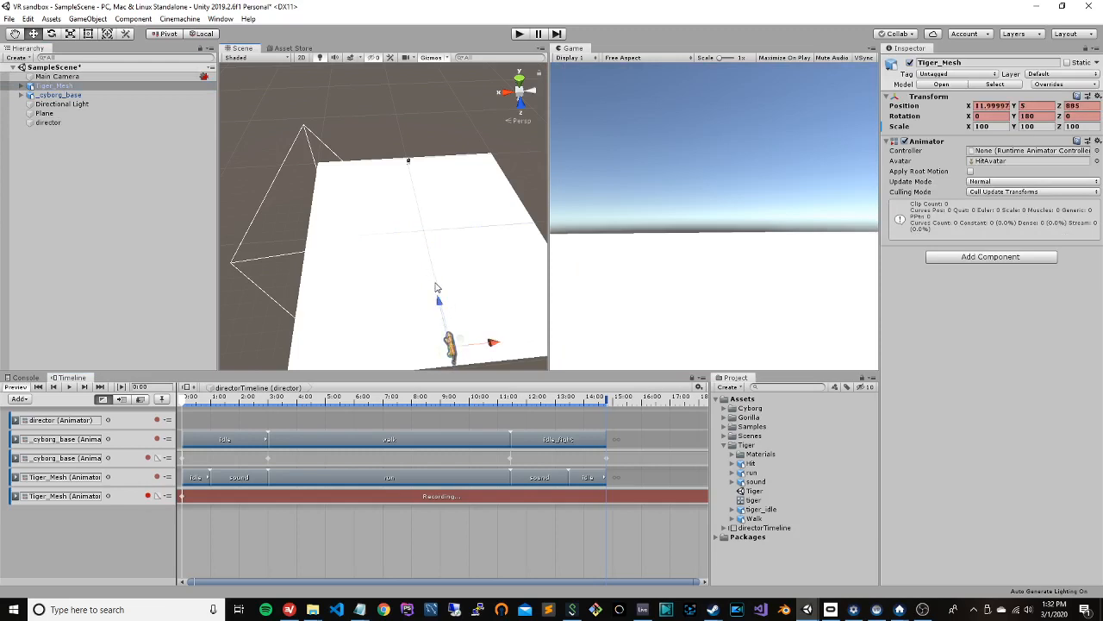
right_click(901, 107)
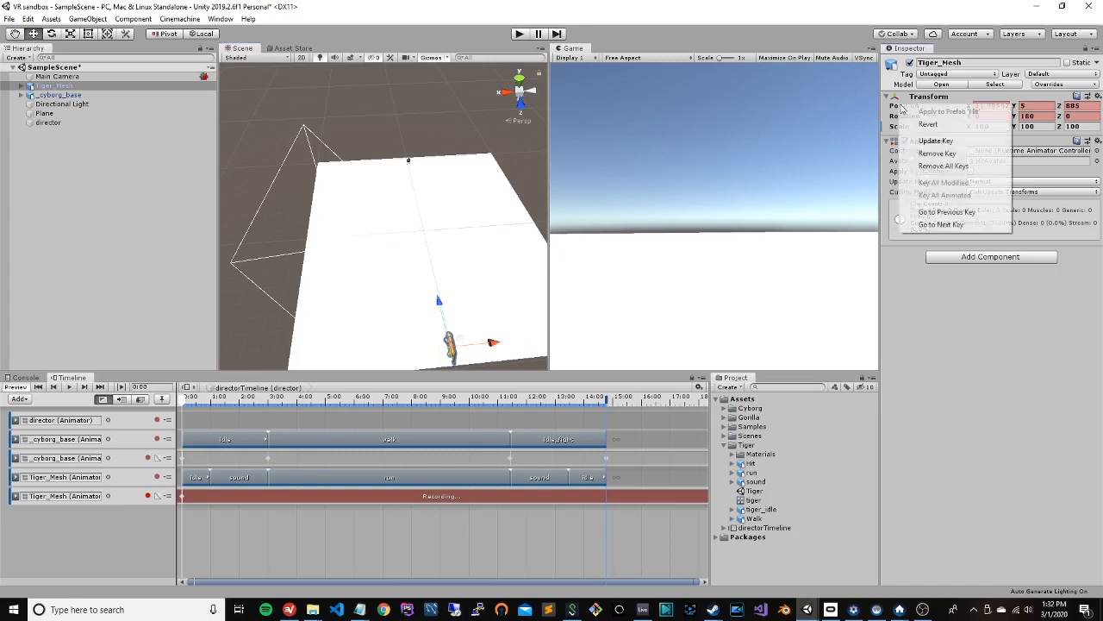
click(935, 140)
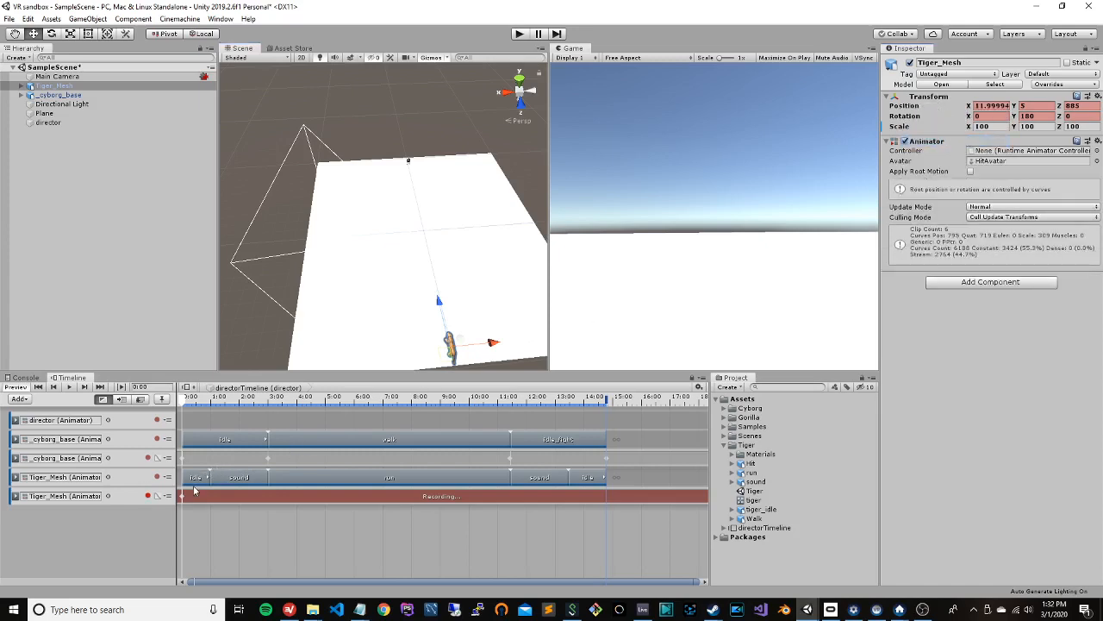
Step: Examine the tiger up close in the scene while scrubbing through its opening clips
drag(184, 404, 249, 402)
scroll(473, 334, down, 2)
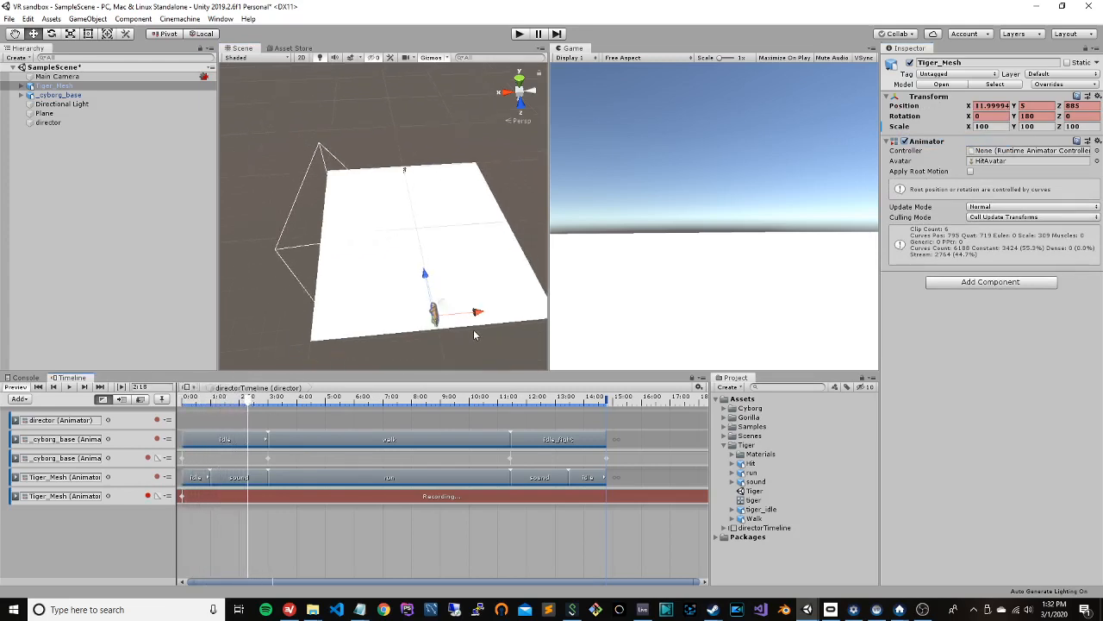
alt+drag(471, 326, 503, 377)
key(w)
right_drag(502, 377, 665, 284)
key(w)
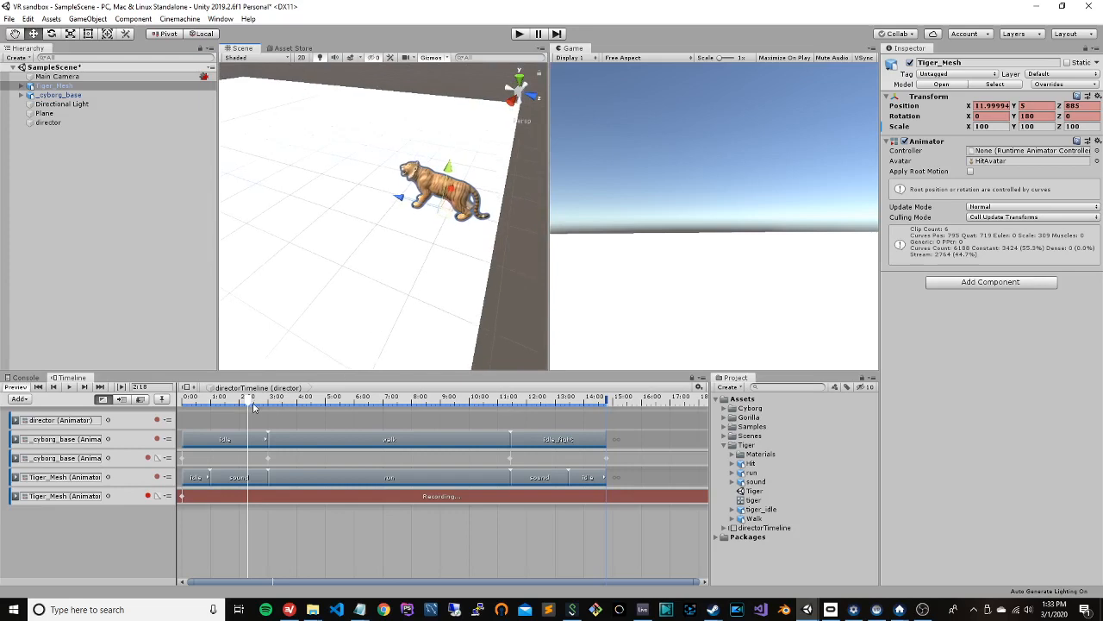
drag(252, 402, 165, 400)
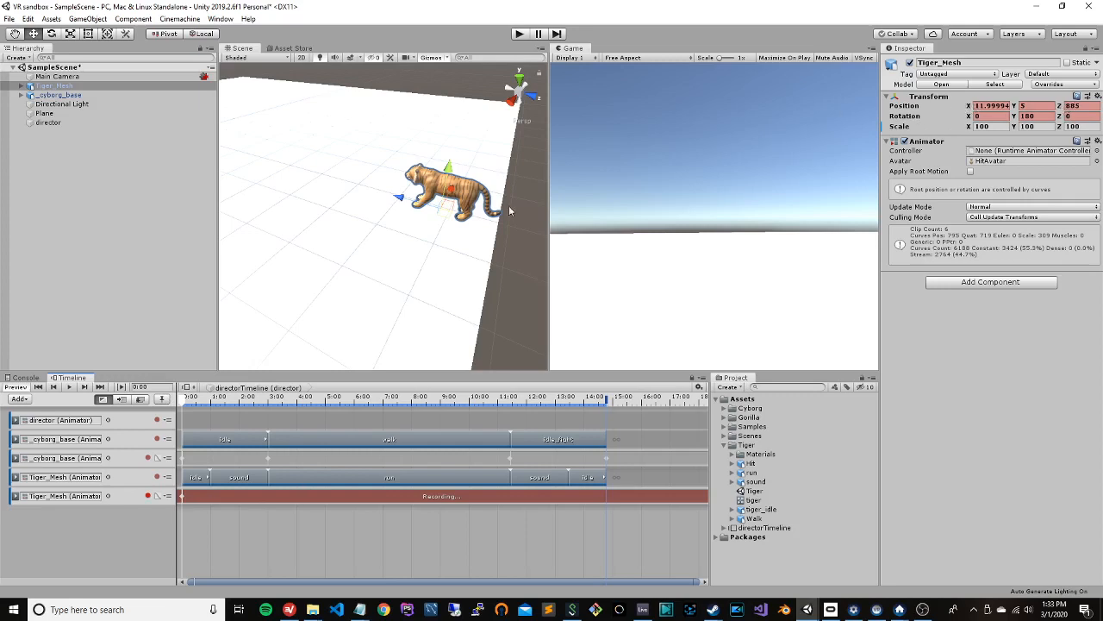
Step: Add a position key for Tiger_Mesh at 2:59, where the run clip begins
drag(184, 404, 269, 407)
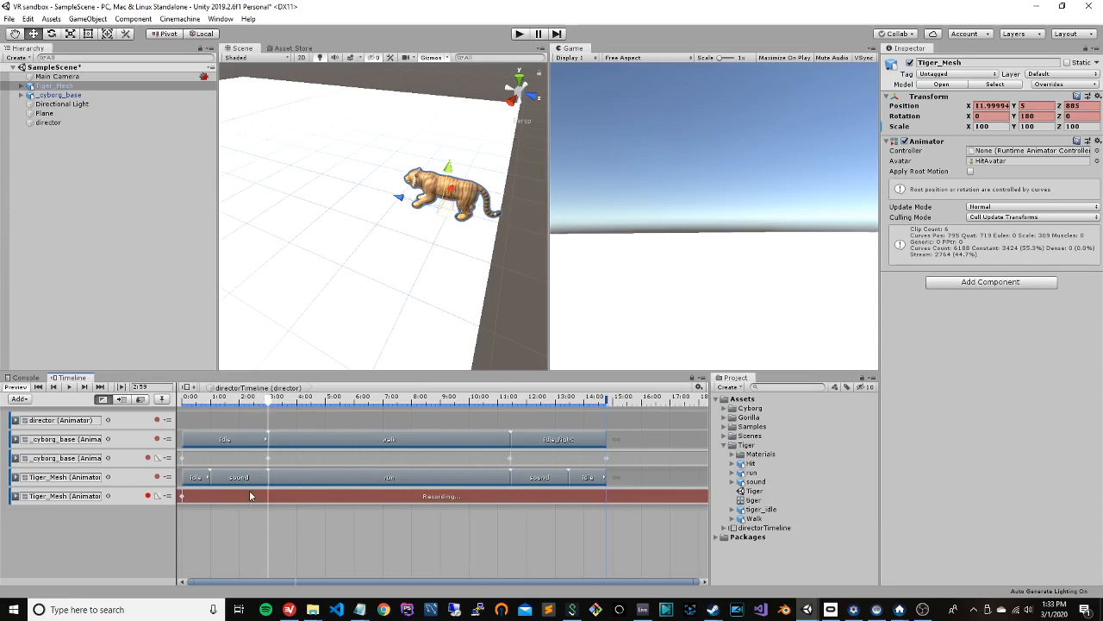
right_click(900, 105)
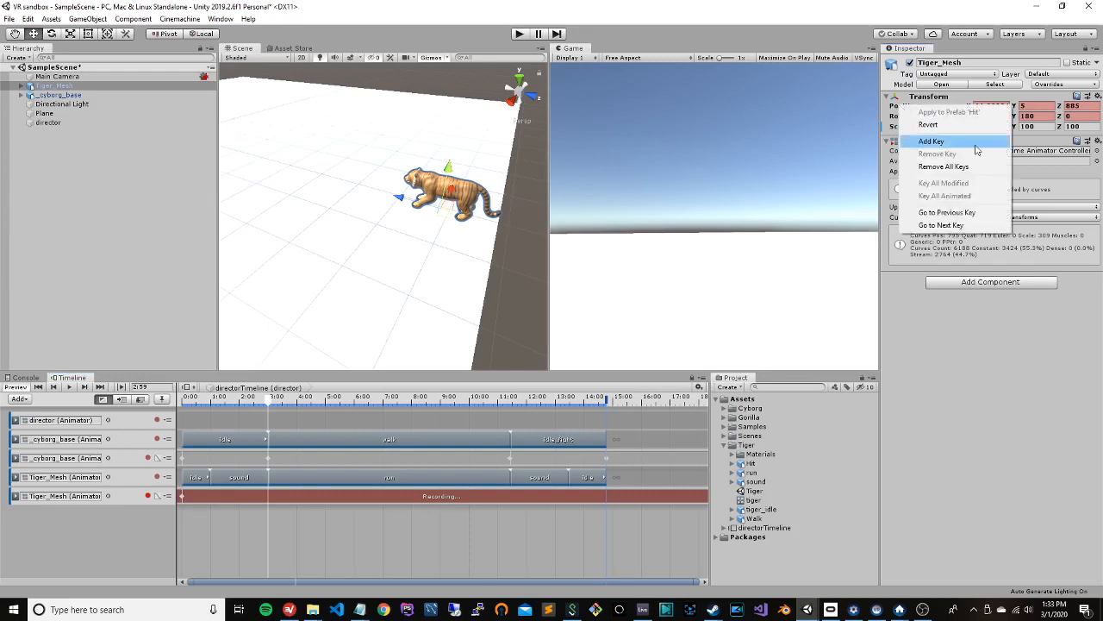
click(931, 141)
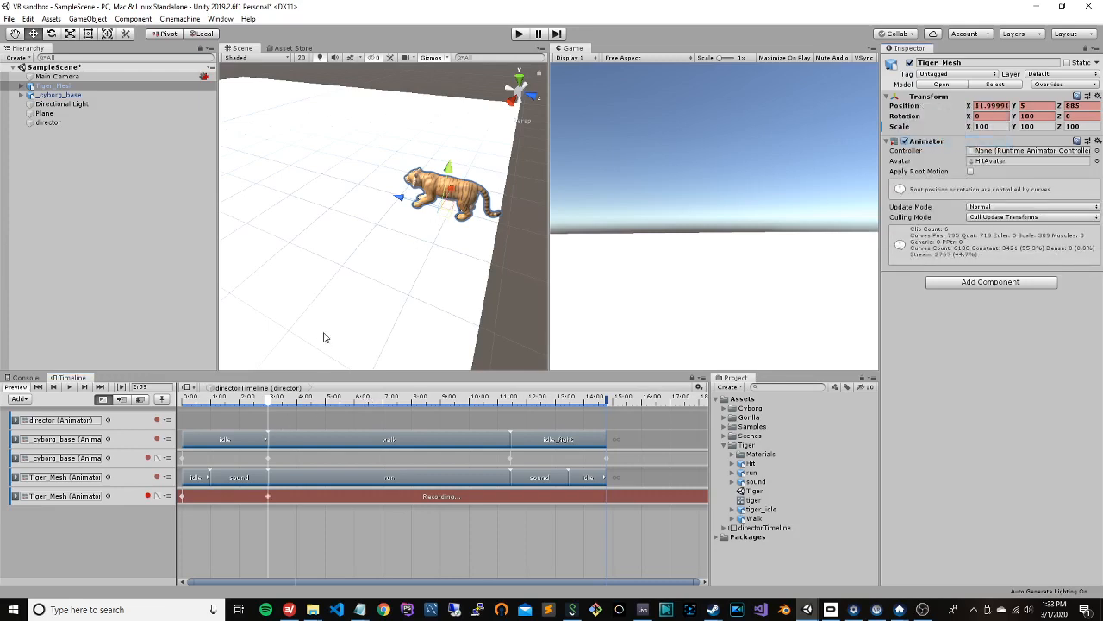
Step: At 11:27, where the tiger's run clip ends, move Tiger_Mesh along Z to about 116 to key its position
scroll(310, 276, down, 5)
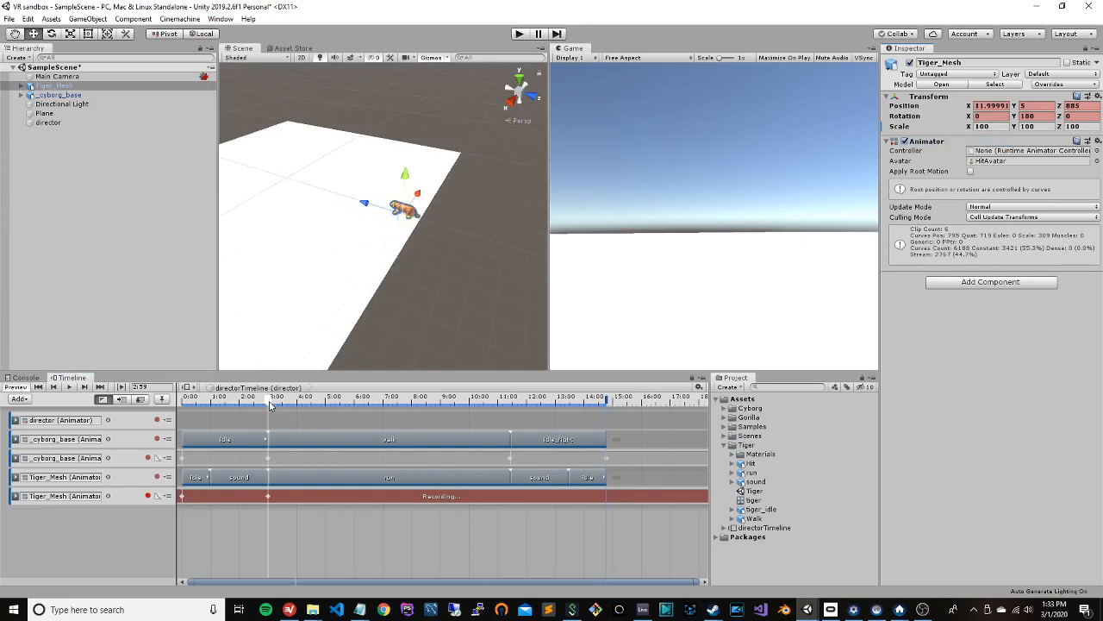
drag(269, 405, 511, 409)
drag(511, 408, 511, 409)
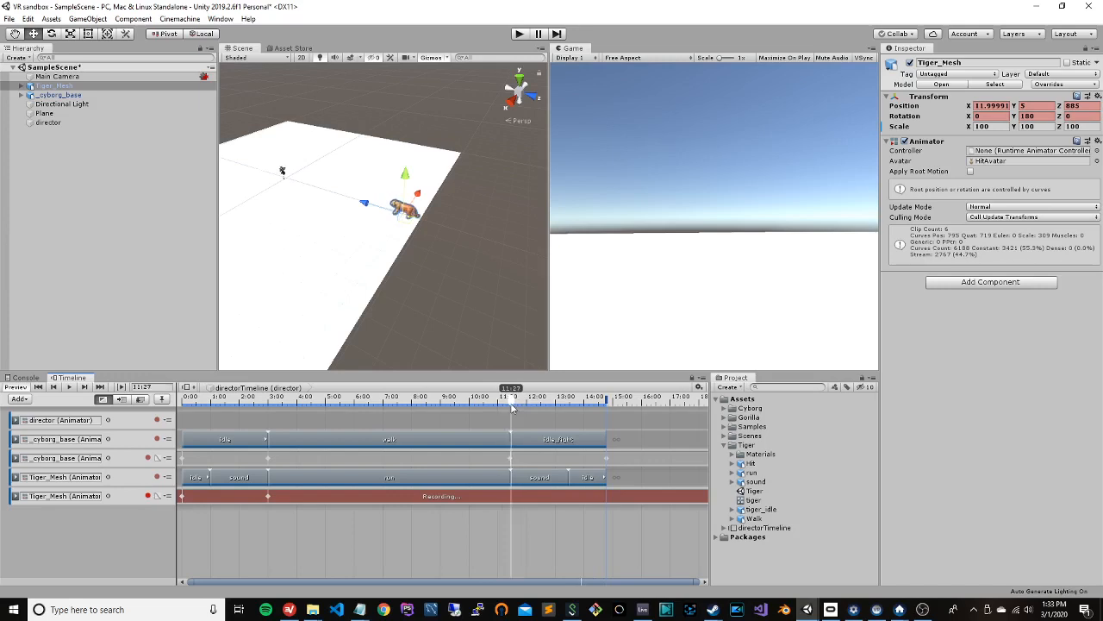
drag(363, 203, 233, 178)
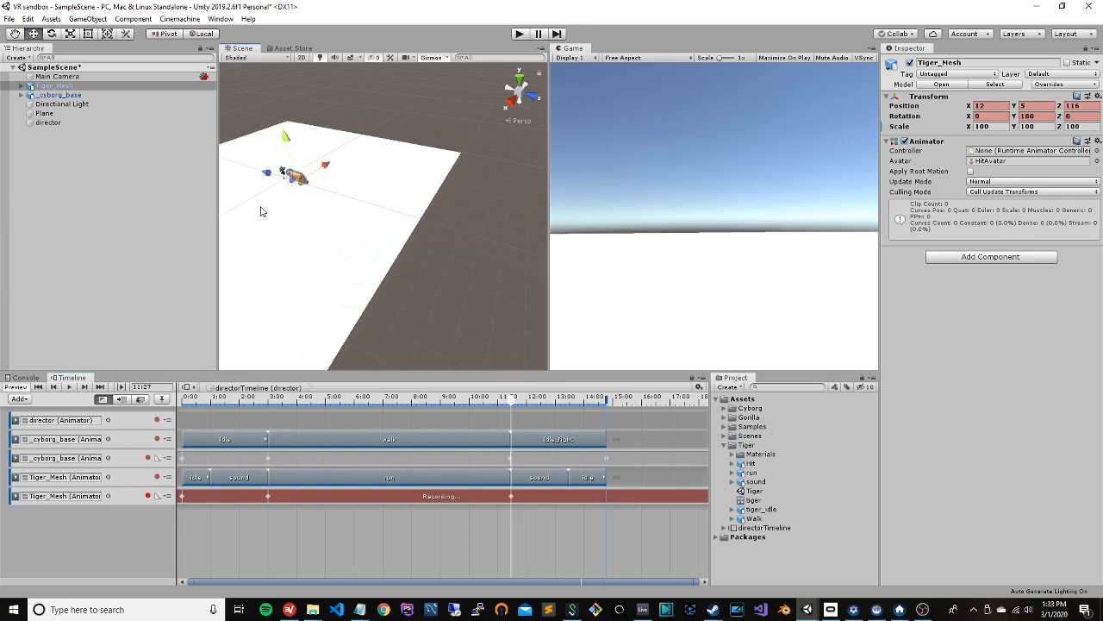
Step: Nudge Tiger_Mesh closer in front of the cyborg at 11:27, to about Z 110.3
scroll(261, 208, up, 2)
key(f)
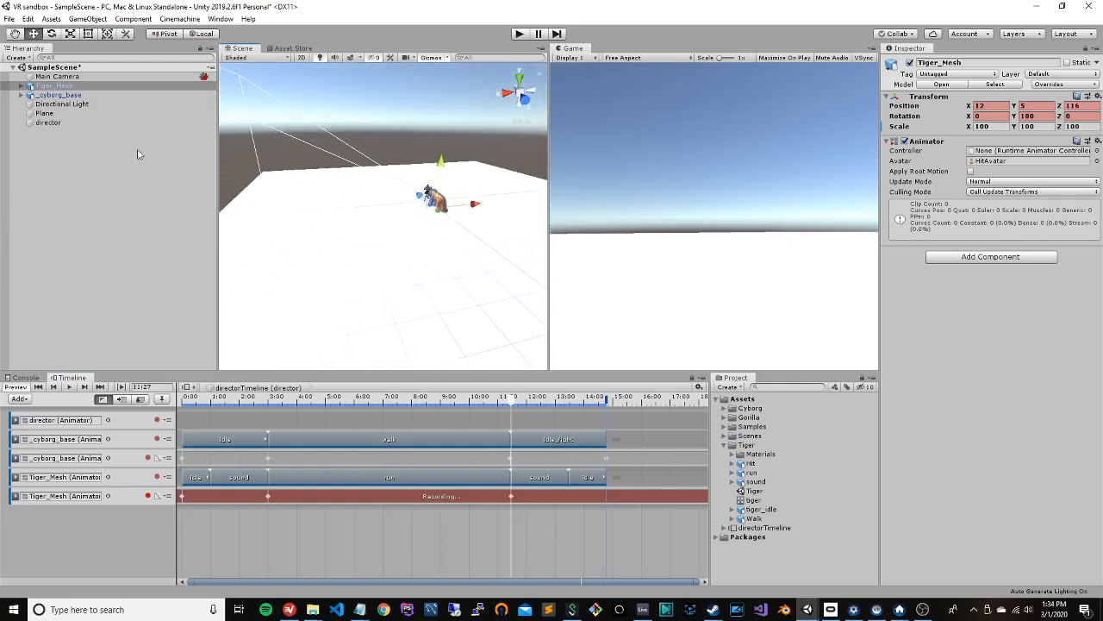
right_drag(375, 230, 448, 248)
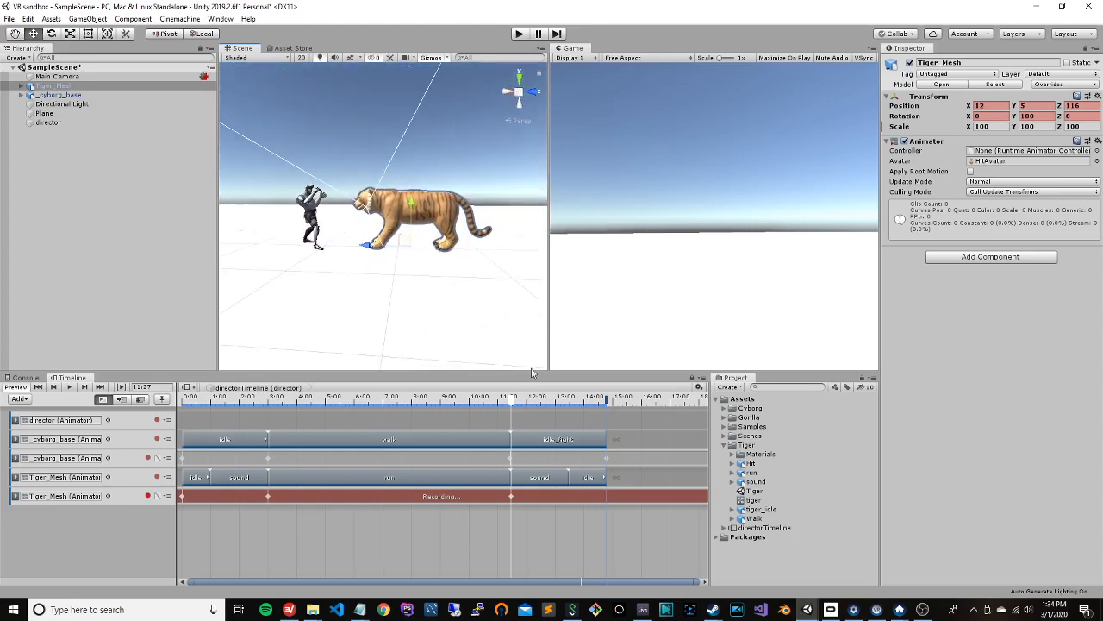
drag(367, 247, 363, 248)
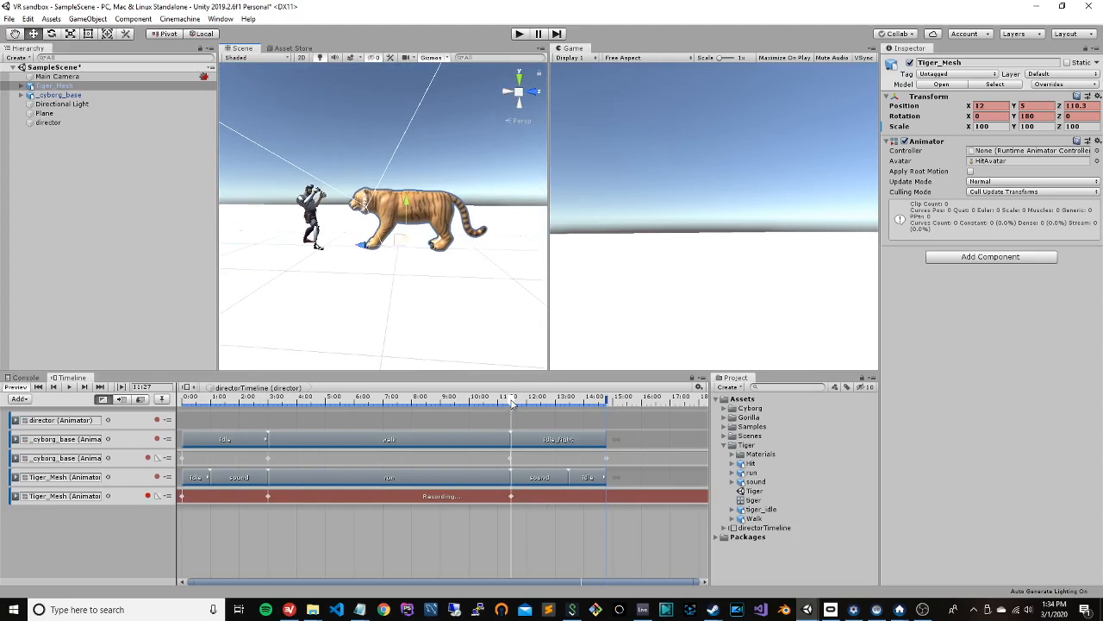
Step: Add a position key for Tiger_Mesh at 14:47, where its last idle clip ends
drag(512, 403, 609, 406)
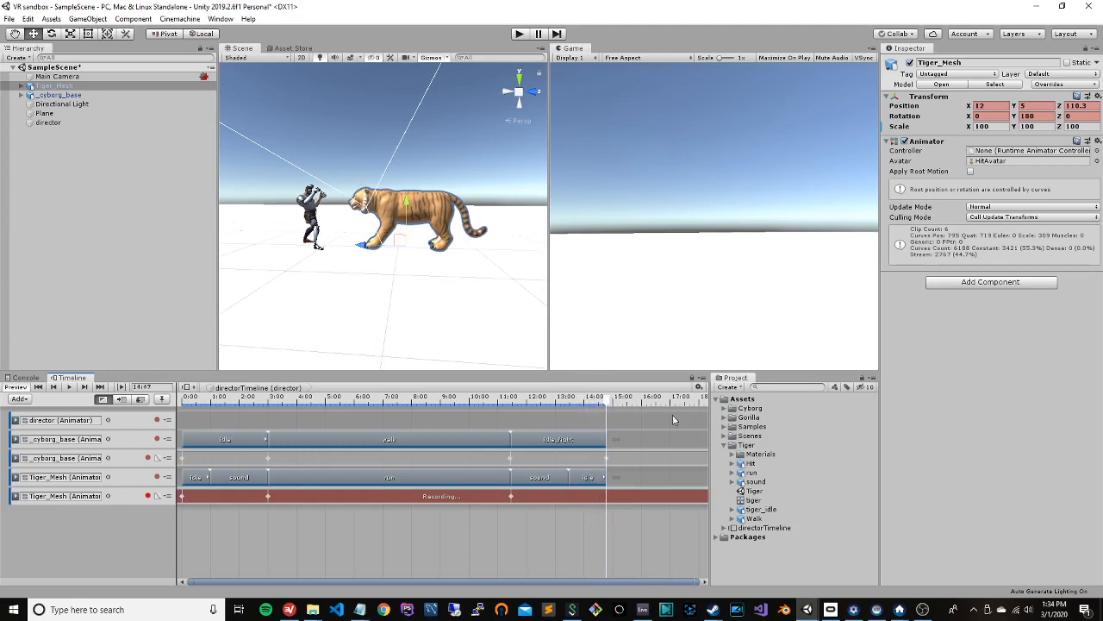
right_click(903, 110)
click(983, 146)
Step: Add the hit animation clip to the Tiger_Mesh clip track and place it directly after the last idle clip
right_click(627, 475)
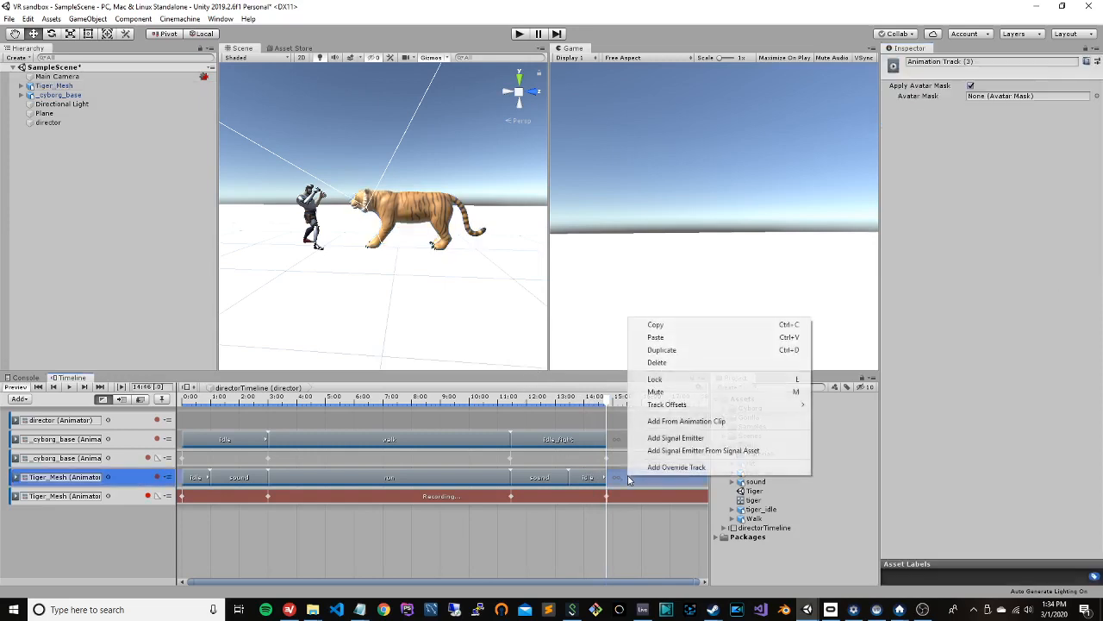
click(695, 423)
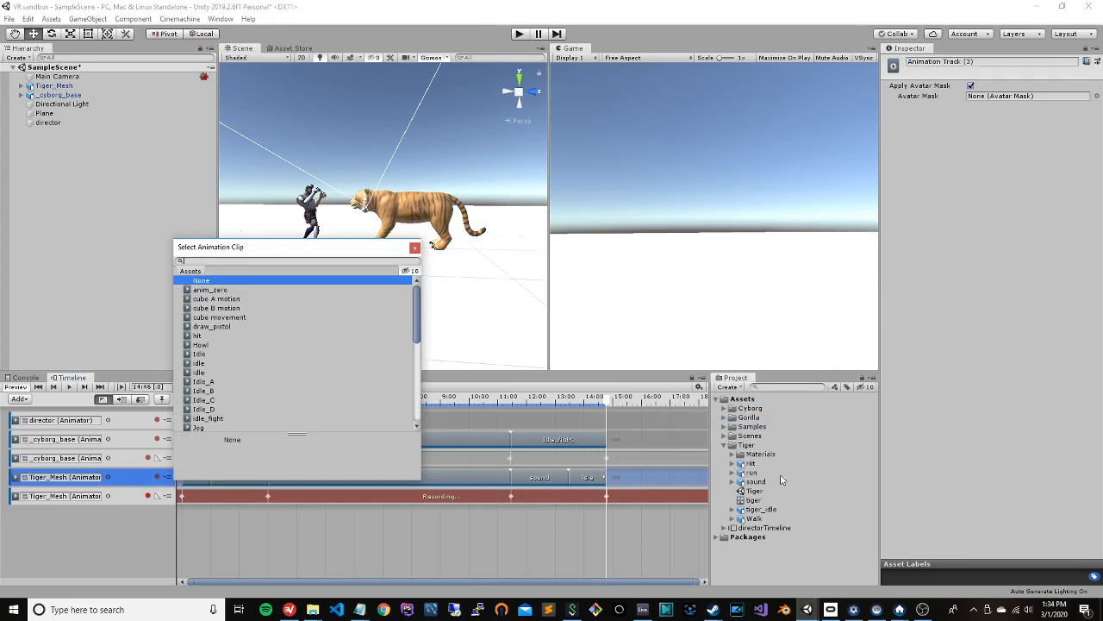
click(247, 335)
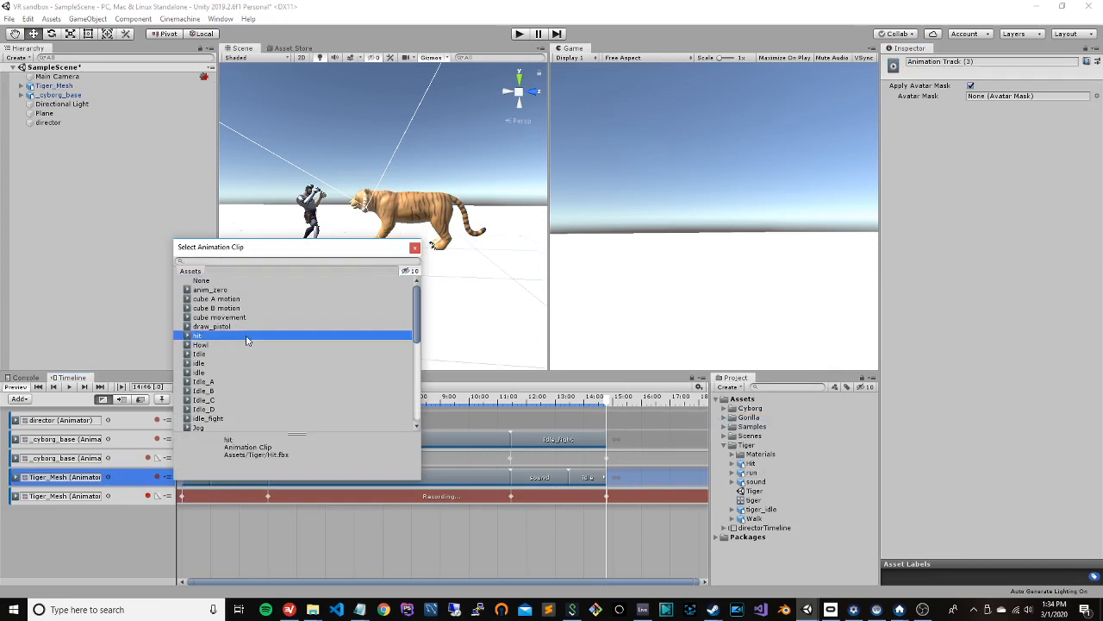
double_click(244, 338)
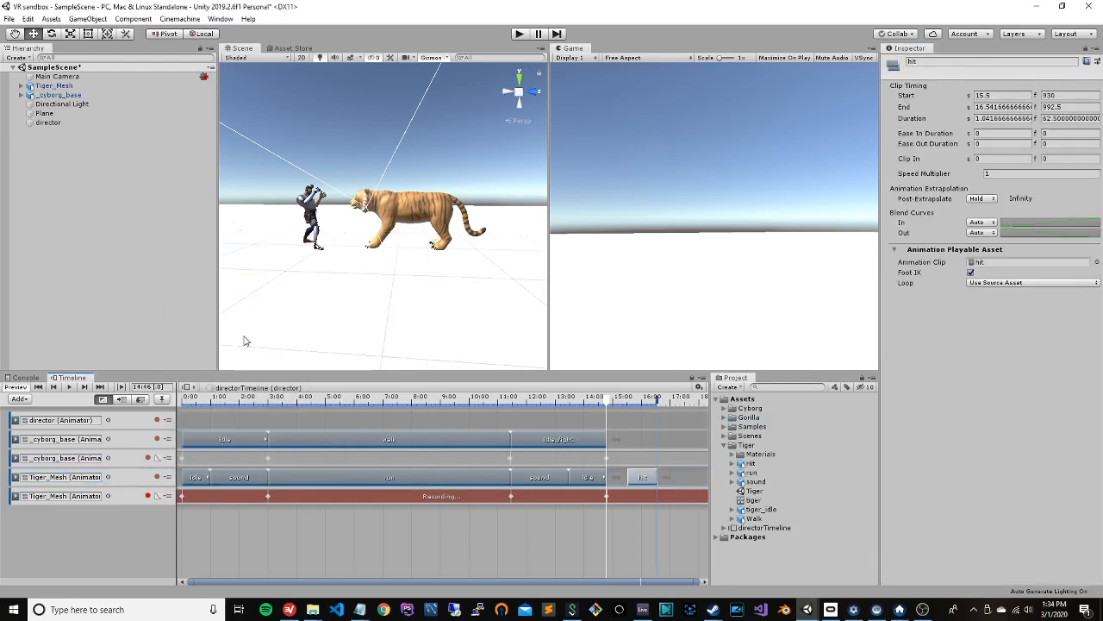
drag(645, 479, 625, 479)
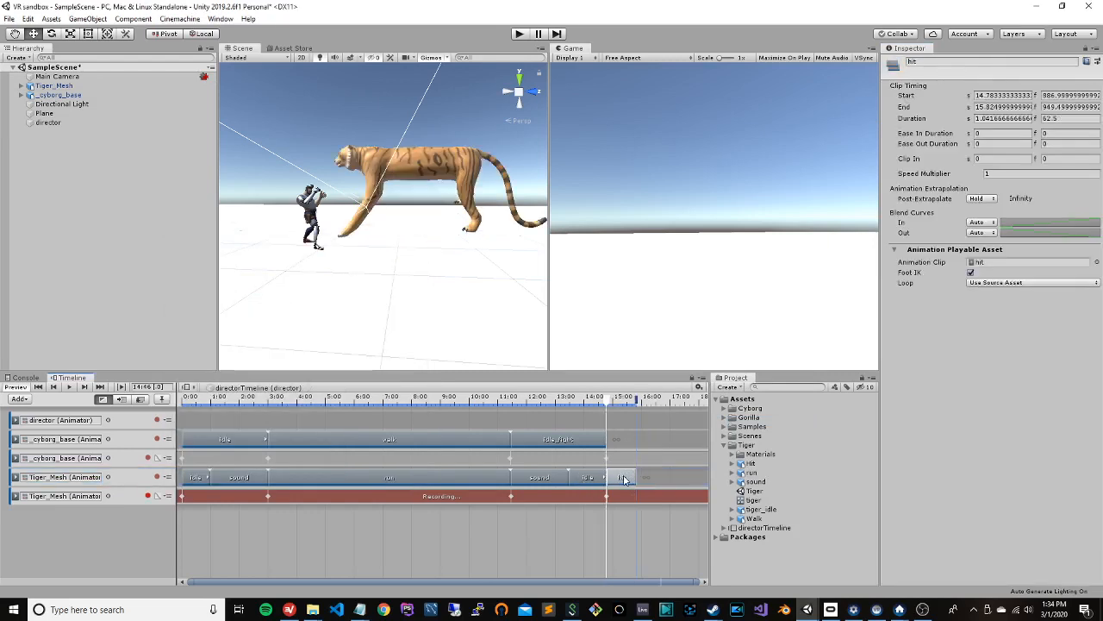
drag(609, 405, 583, 409)
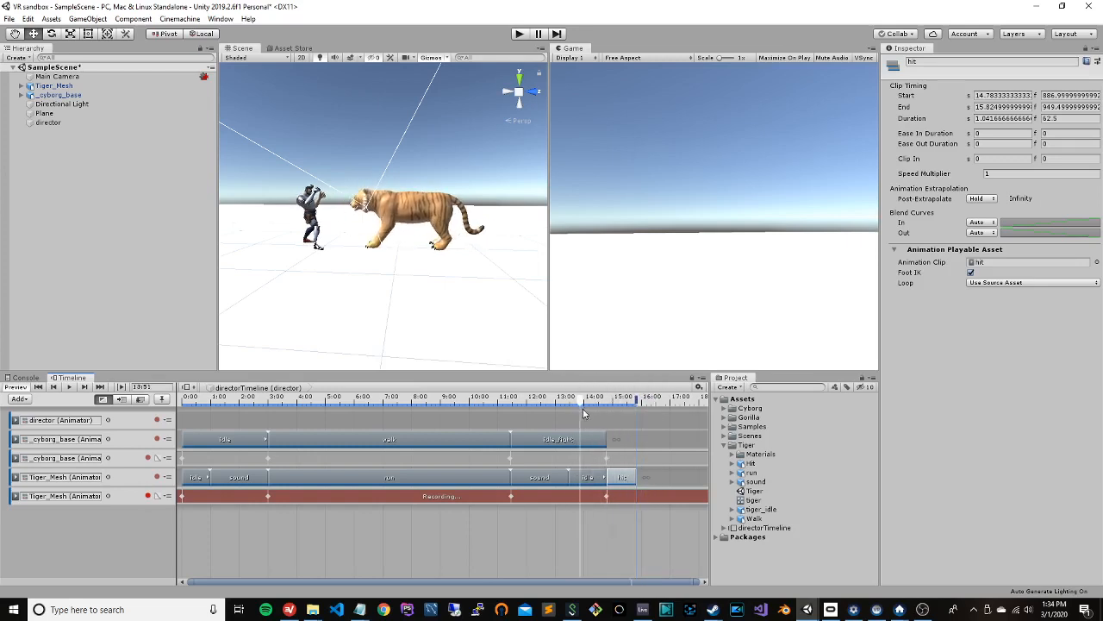
Step: Examine the cyborg's available animations in the project's Cyborg folder for a clip to follow idle_fight
right_click(625, 442)
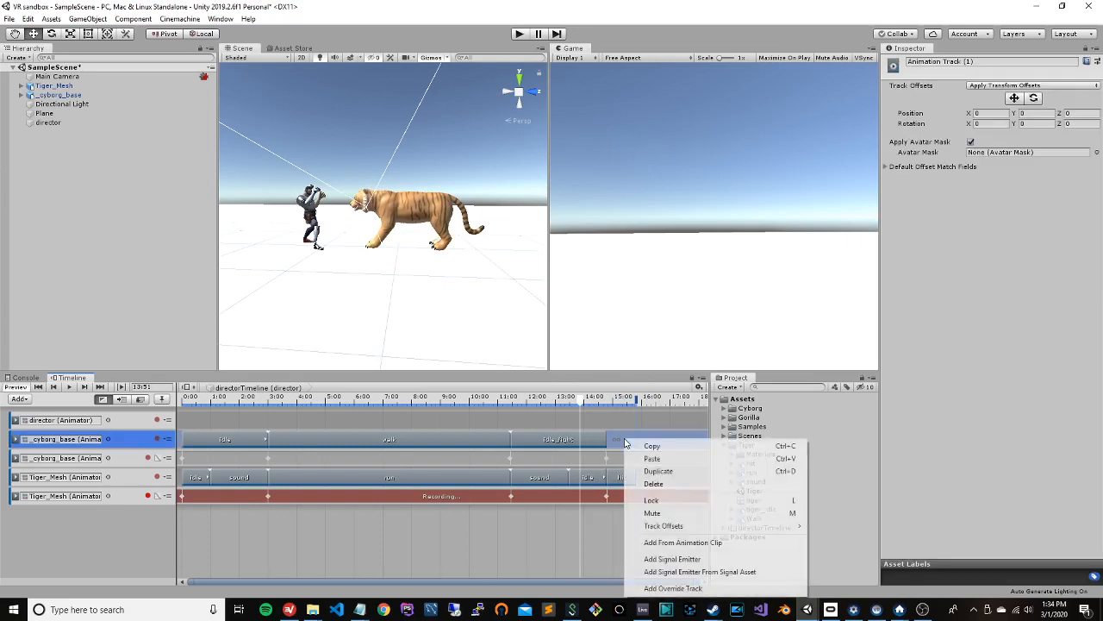
click(690, 544)
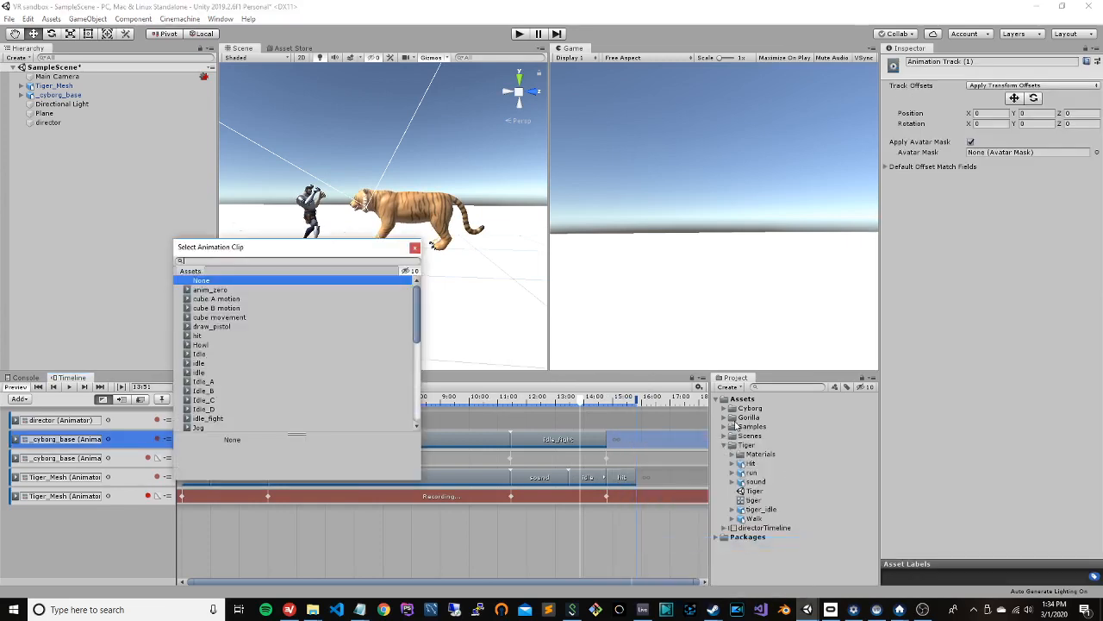
click(732, 423)
click(725, 408)
click(724, 408)
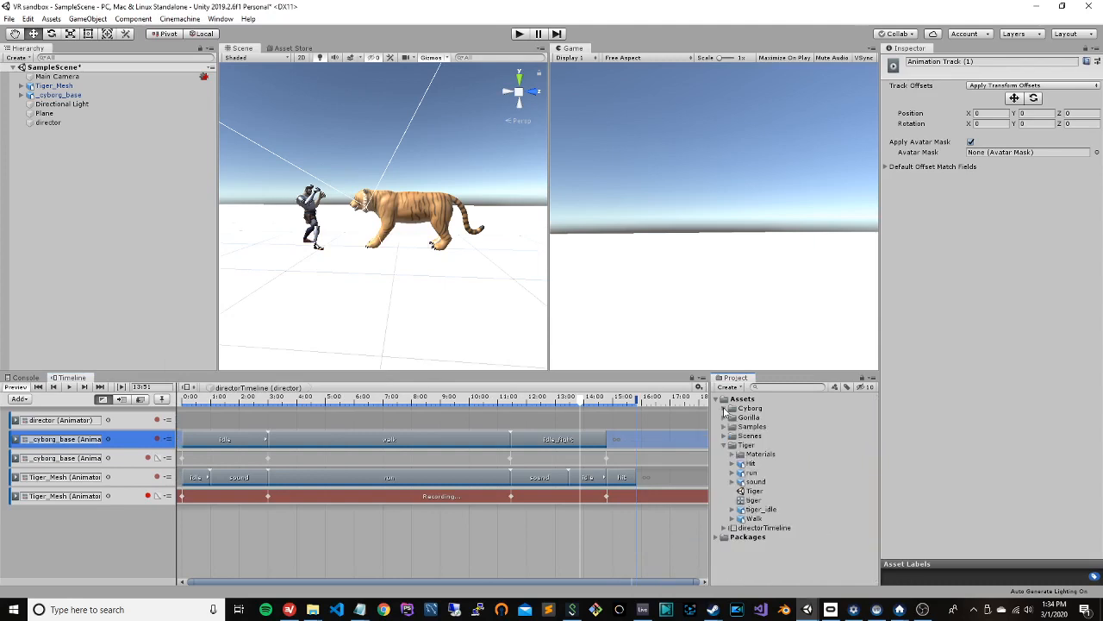
click(724, 408)
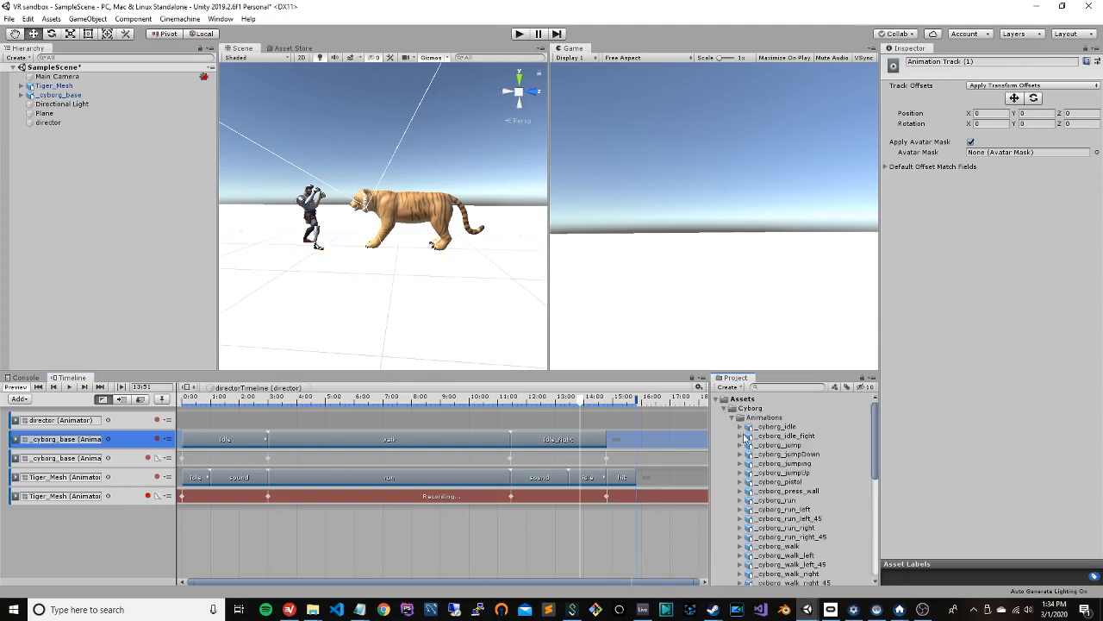
scroll(783, 470, down, 2)
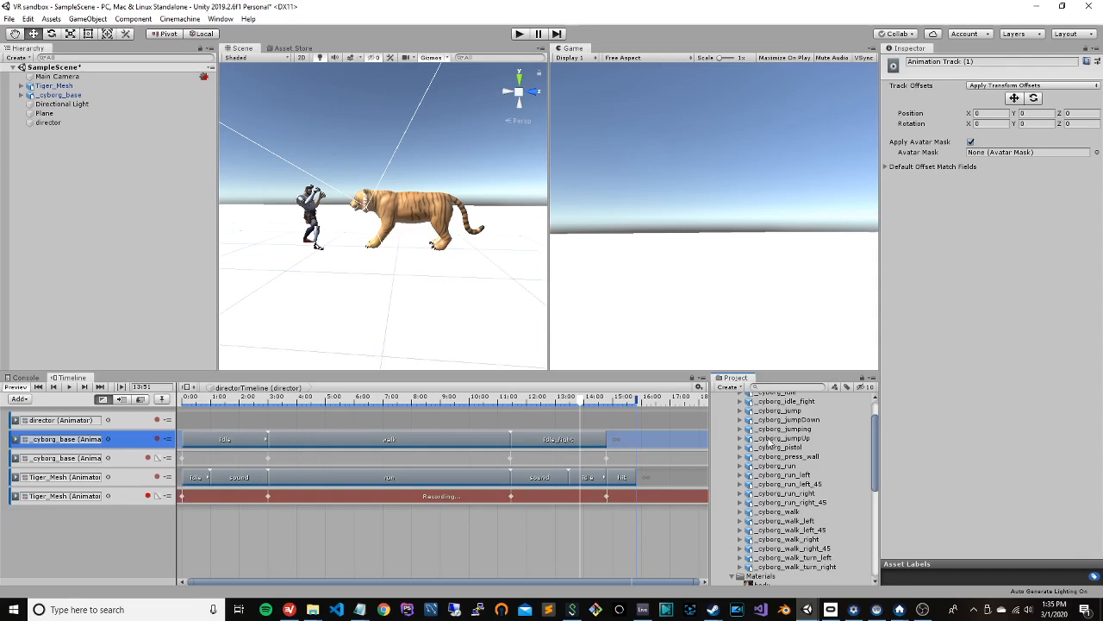
Step: Compare the cyborg's jump clips and add jump_air to the _cyborg_base track after idle_fight
right_click(623, 439)
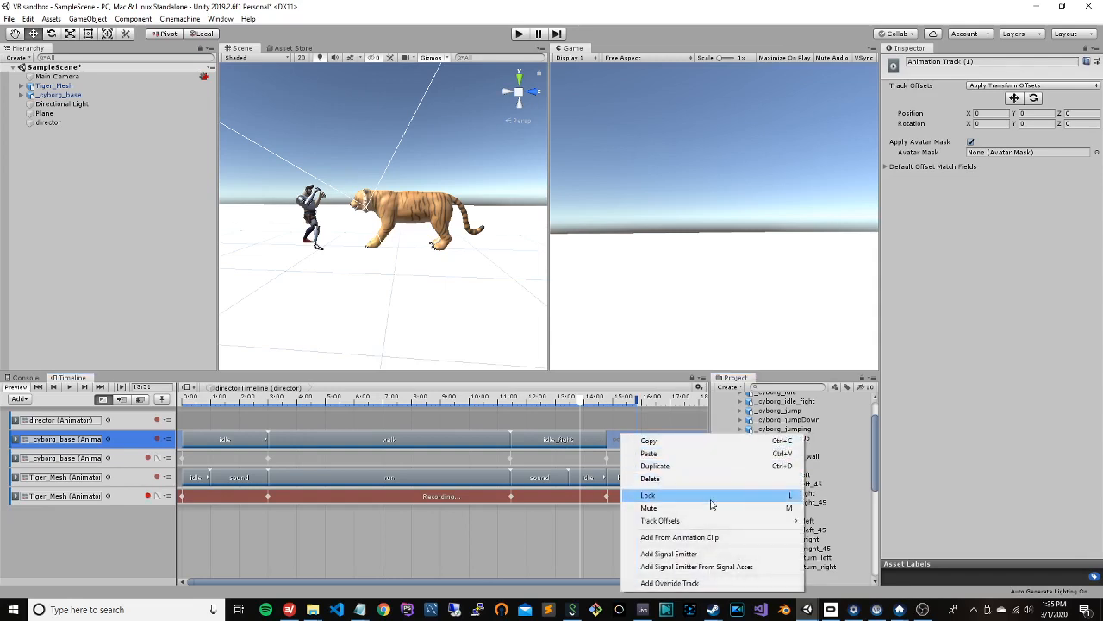
click(588, 443)
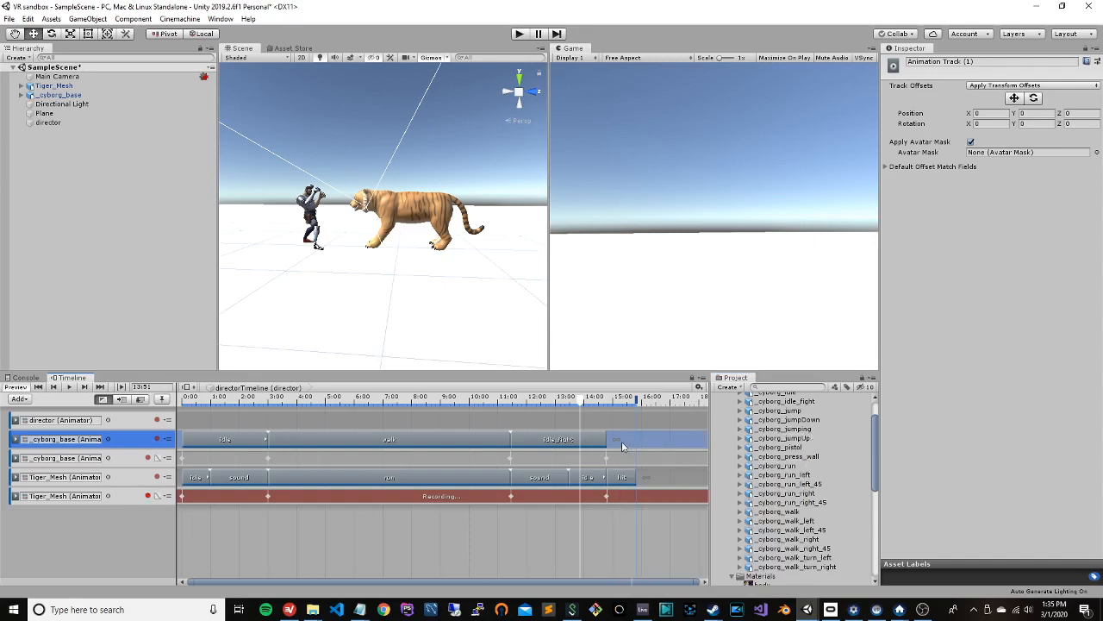
right_click(630, 441)
click(746, 543)
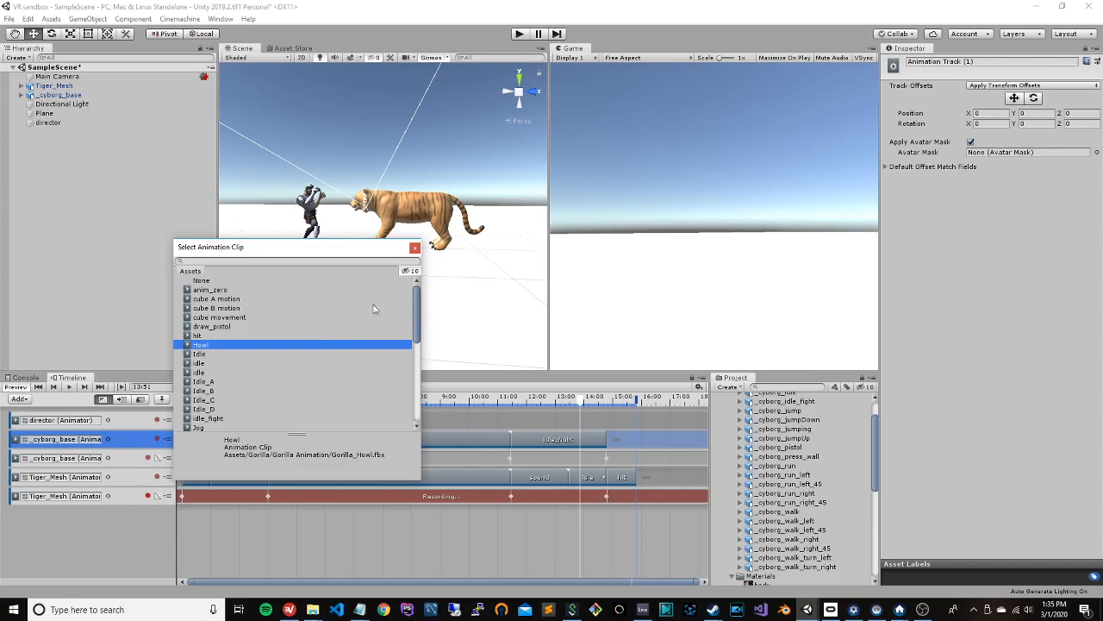
drag(415, 312, 417, 345)
click(277, 349)
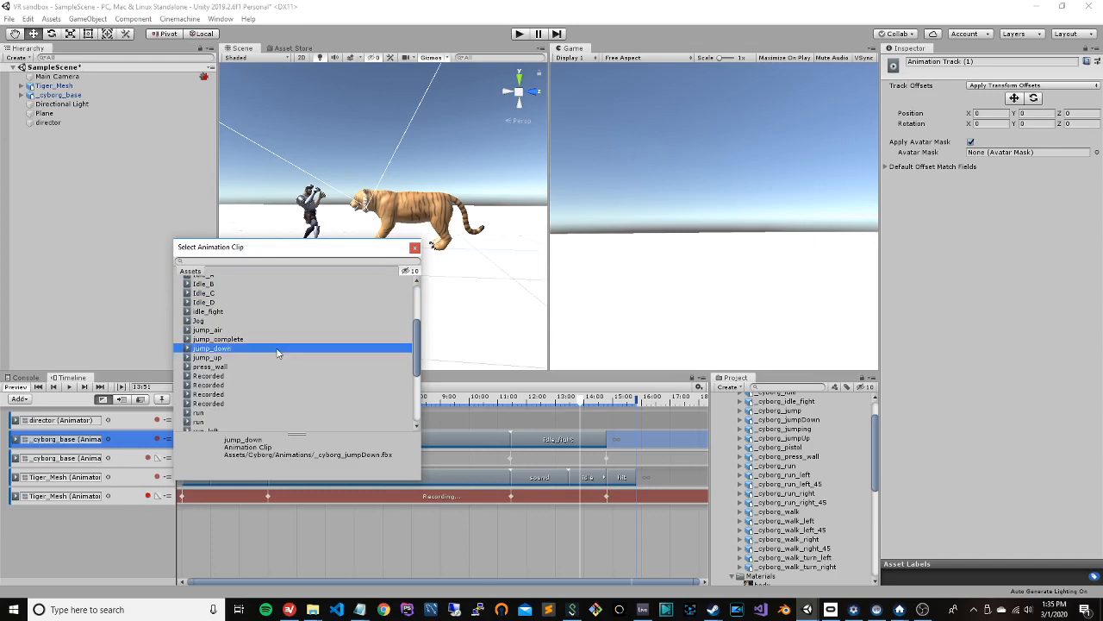
click(277, 358)
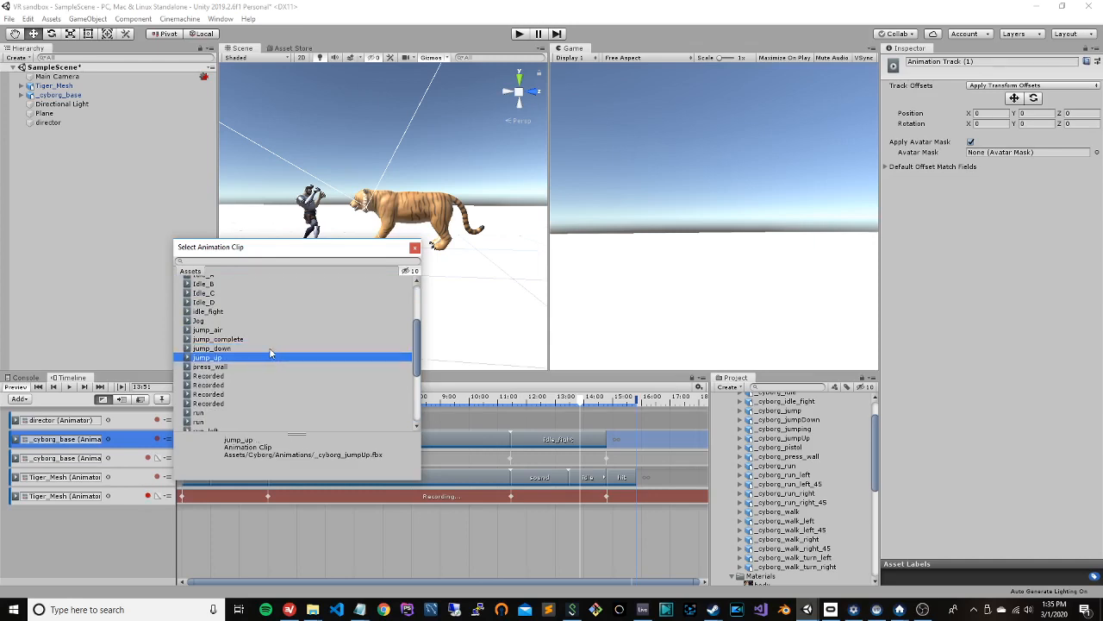
click(266, 341)
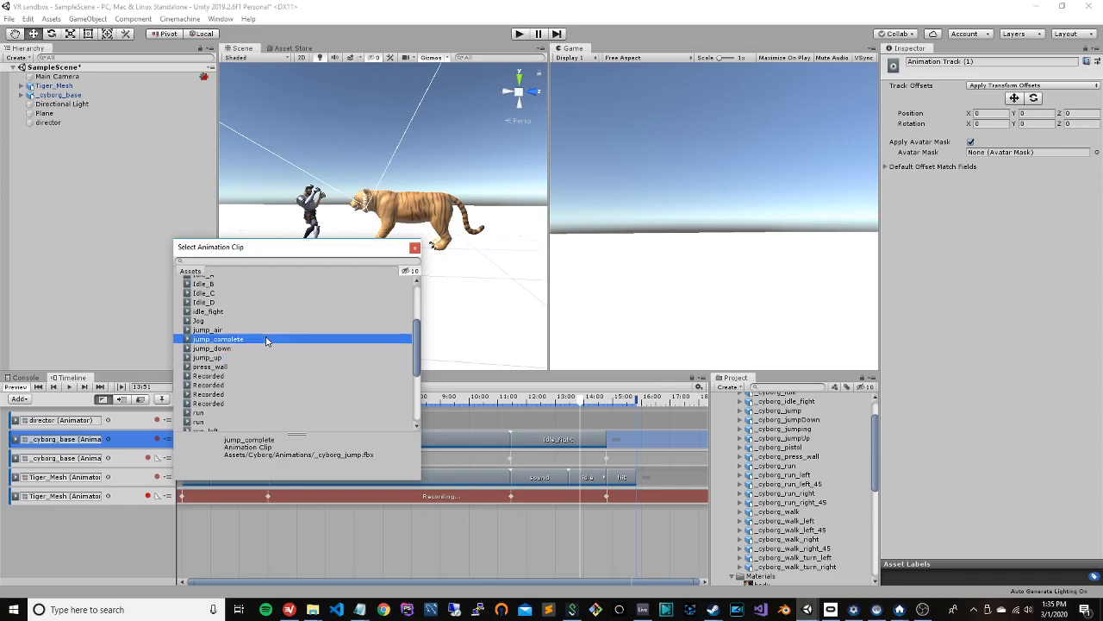
click(267, 349)
click(264, 361)
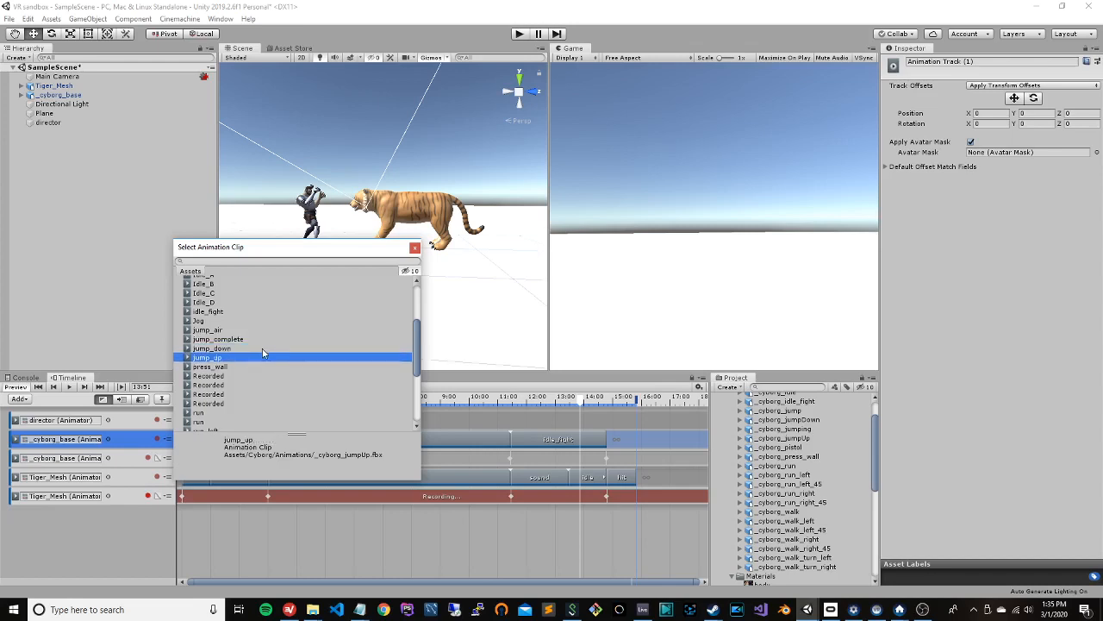
click(267, 331)
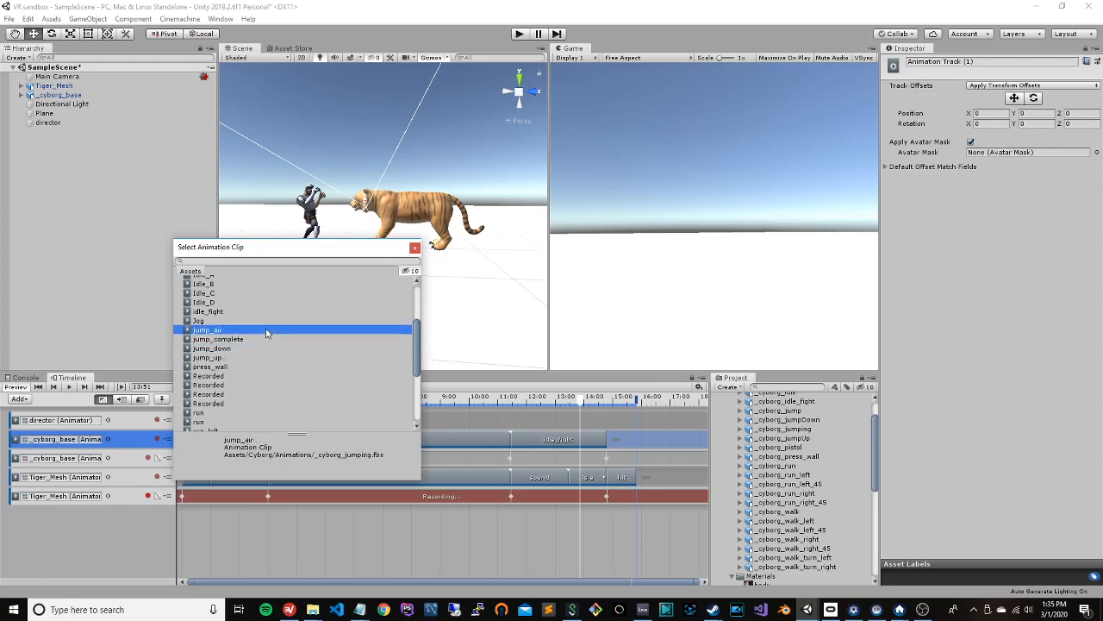
double_click(266, 331)
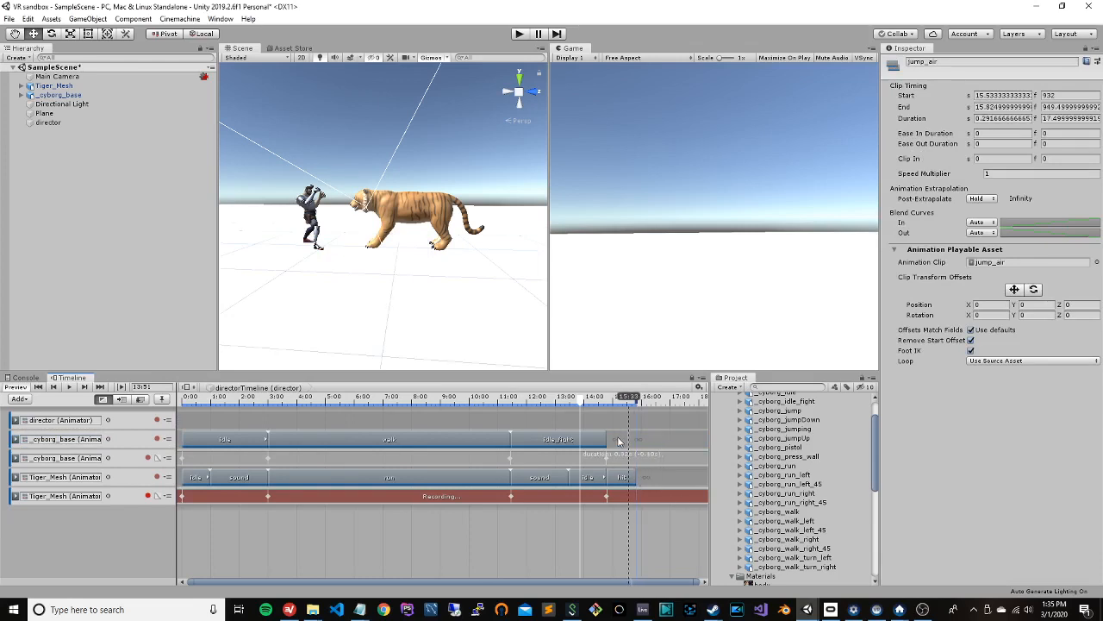
Step: Place the jump_air clip against the end of idle_fight with a duration of 1 frame
mouse_move(619, 442)
mouse_down()
mouse_move(638, 442)
mouse_move(609, 441)
mouse_move(622, 442)
mouse_up()
drag(582, 404, 651, 404)
drag(616, 439, 607, 439)
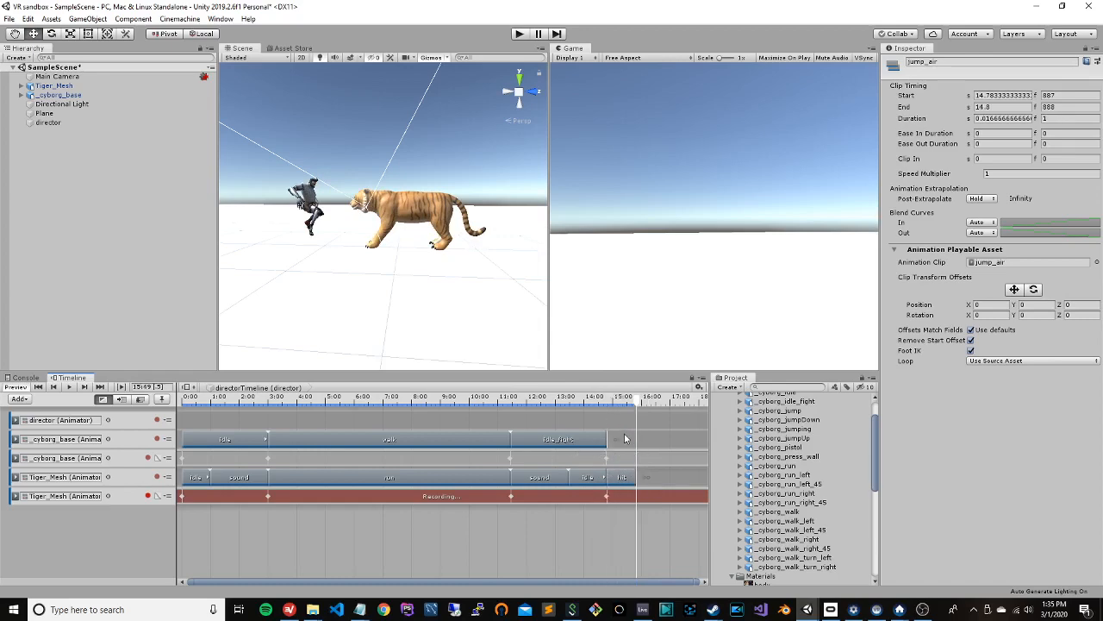
Step: Add the draw_pistol animation clip to the _cyborg_base track after idle_fight
right_click(615, 442)
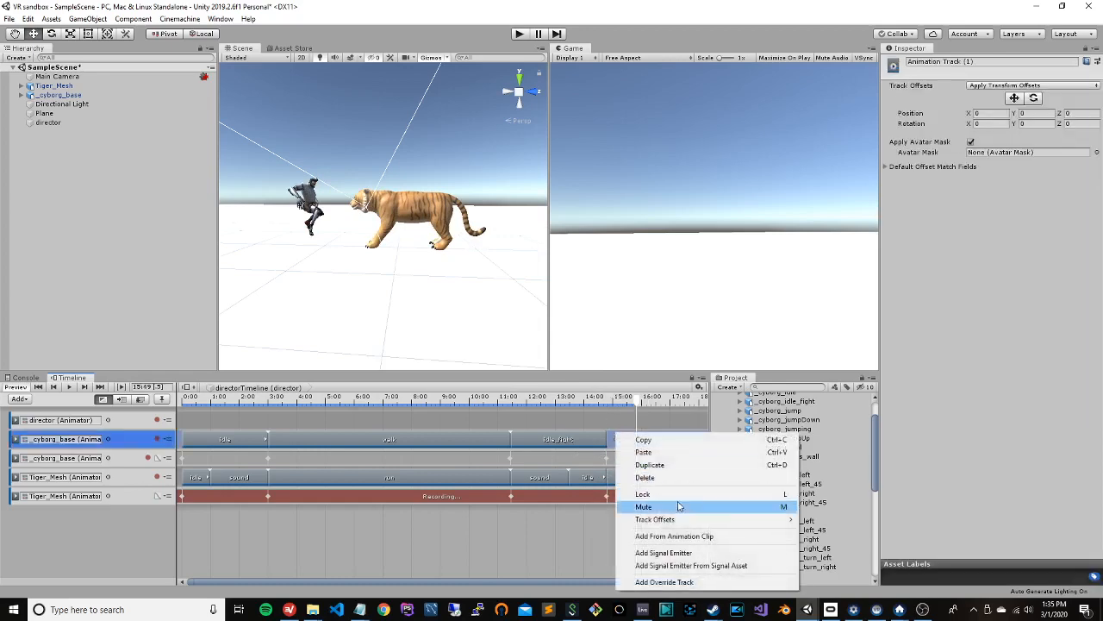
click(730, 538)
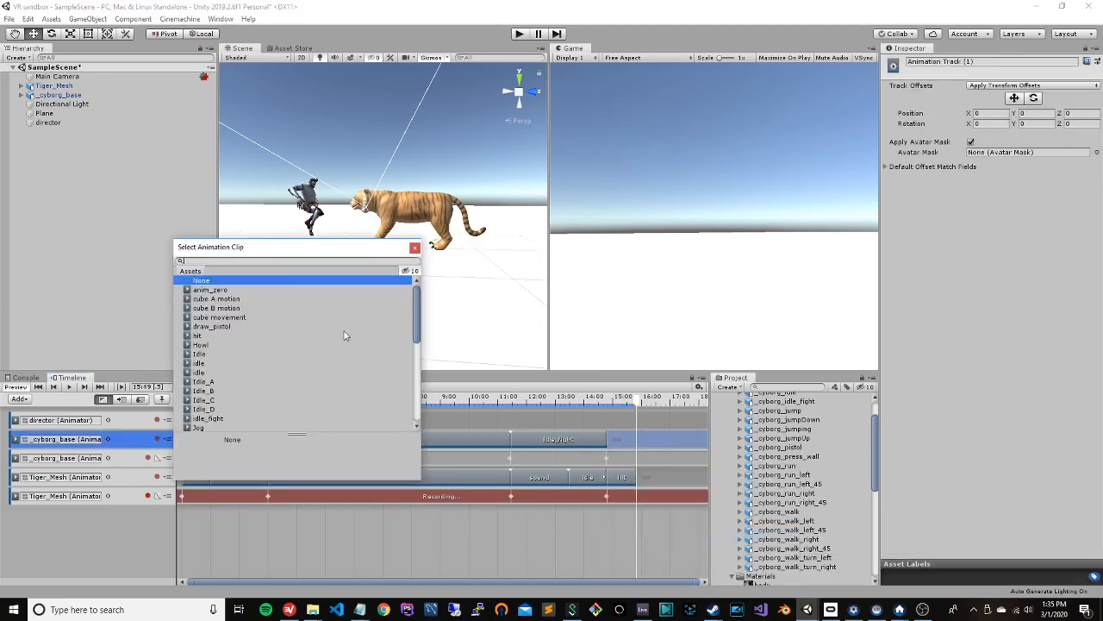
click(275, 320)
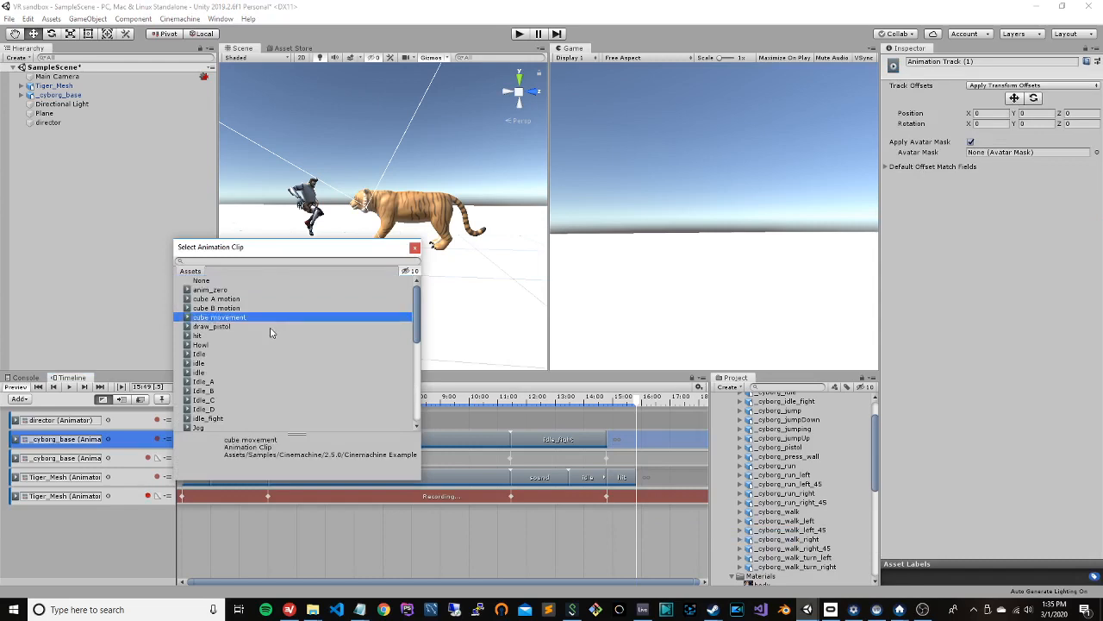
click(271, 327)
double_click(266, 327)
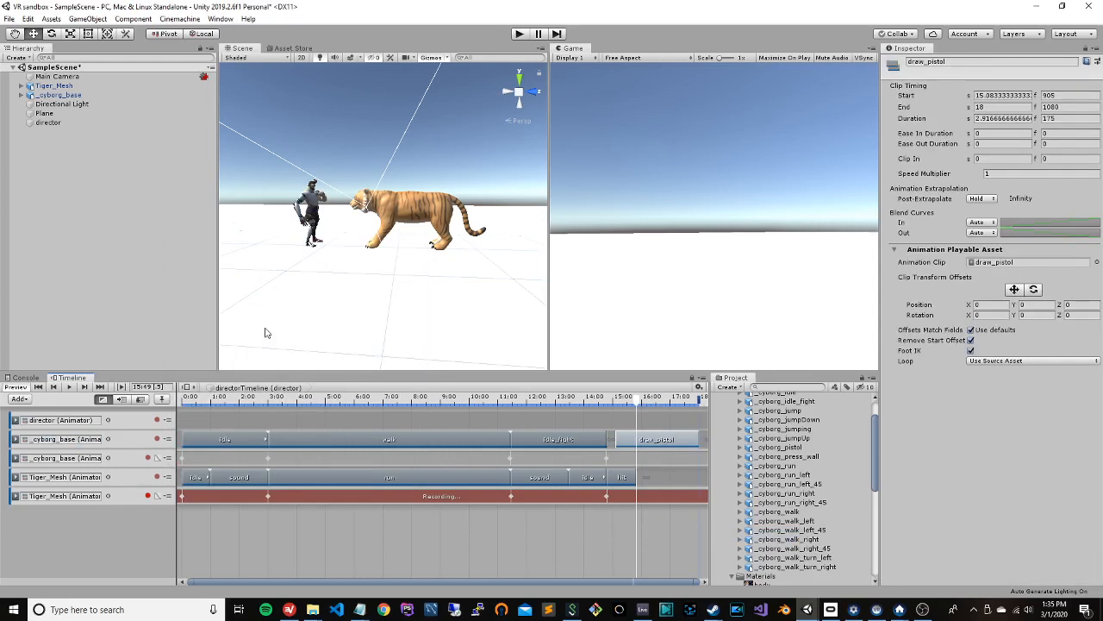
Step: Shift the draw_pistol clip so that it starts where the tiger's hit clip ends
drag(646, 437, 599, 407)
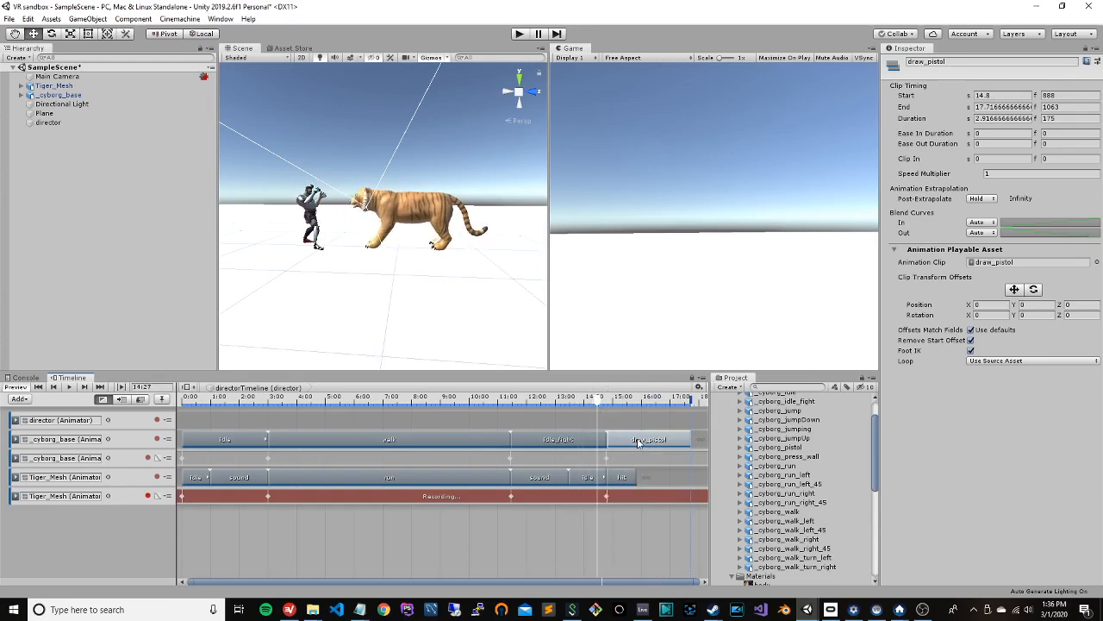
mouse_move(639, 441)
mouse_down()
mouse_move(667, 444)
mouse_move(607, 434)
mouse_move(632, 440)
mouse_up()
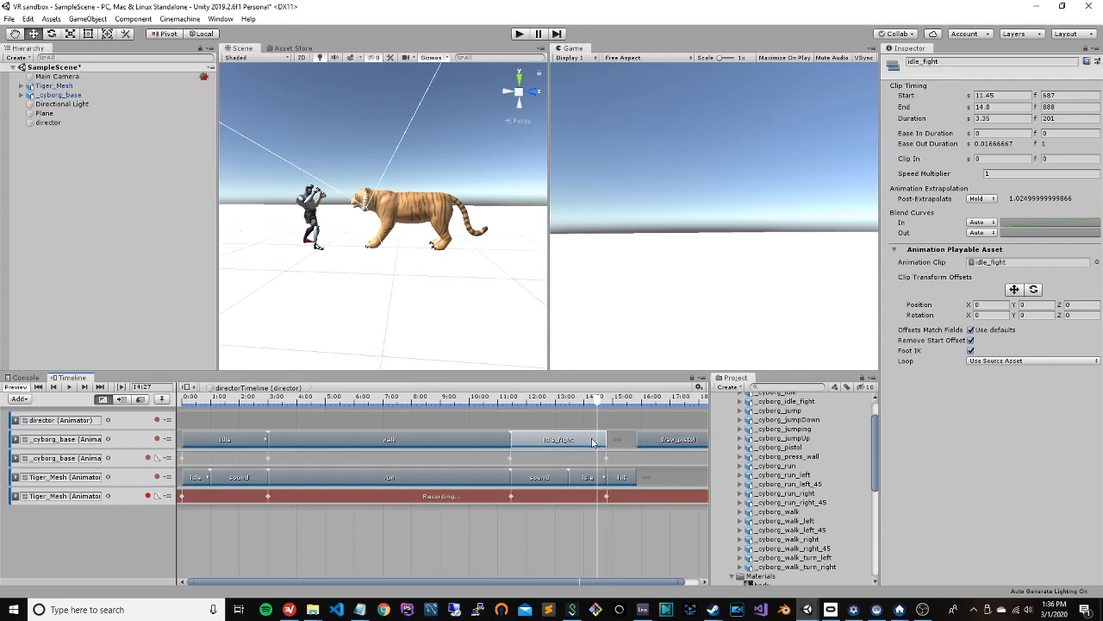
drag(593, 443, 570, 441)
scroll(541, 416, down, 2)
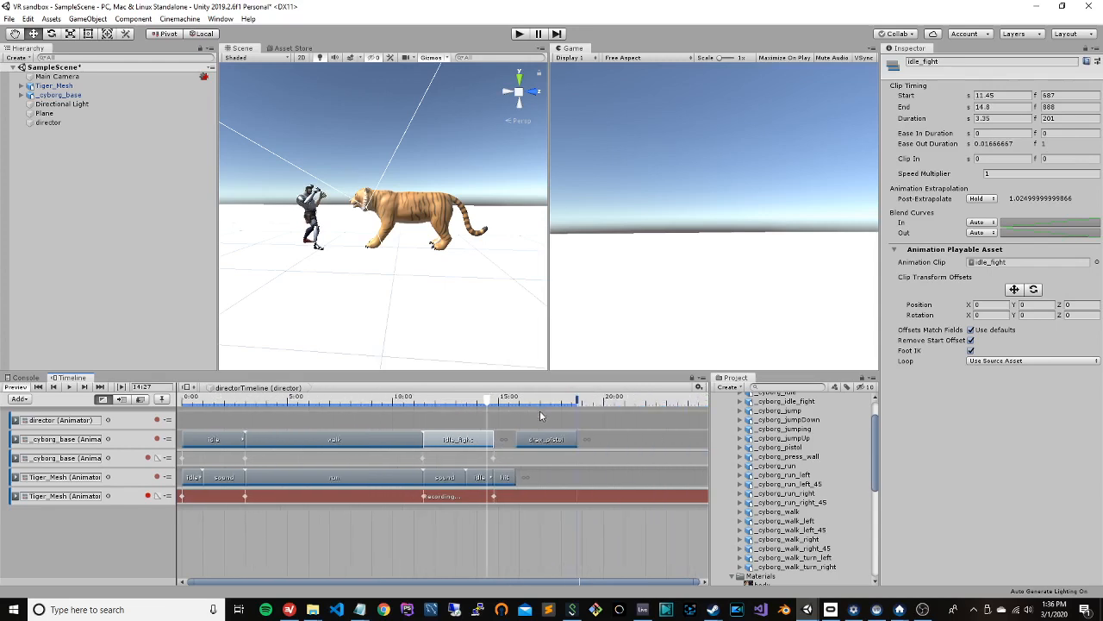
Step: Shift the cyborg's draw_pistol clip to start directly after idle_fight at 14.8 s and preview the run-up from about 10:31
mouse_move(474, 441)
mouse_down()
mouse_move(493, 440)
mouse_move(458, 439)
mouse_move(470, 440)
mouse_up()
drag(542, 440, 509, 444)
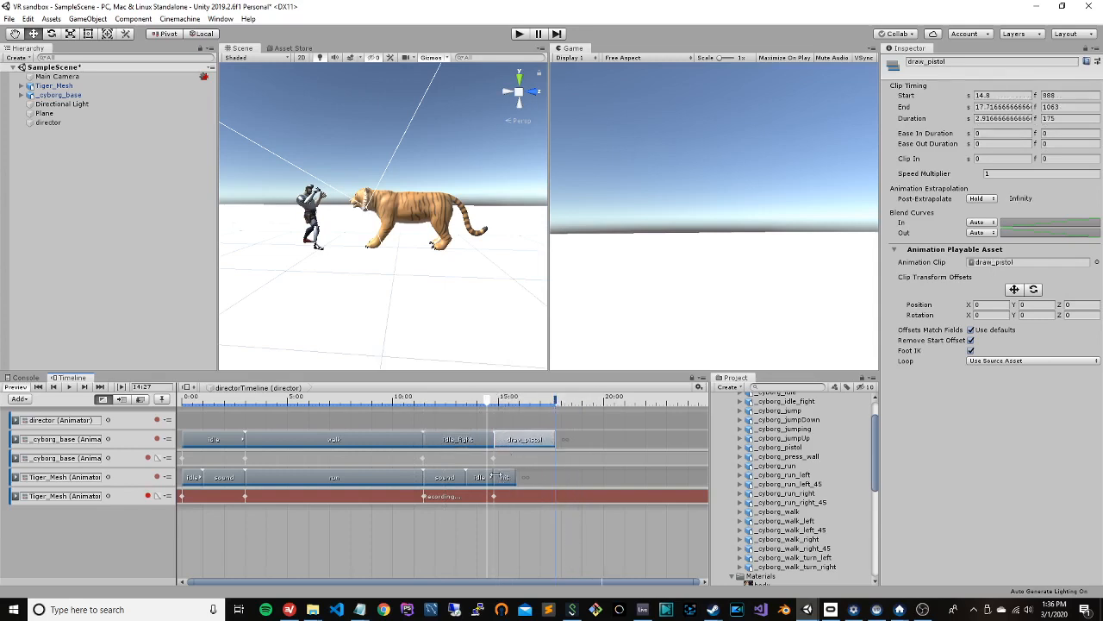
drag(483, 411, 402, 404)
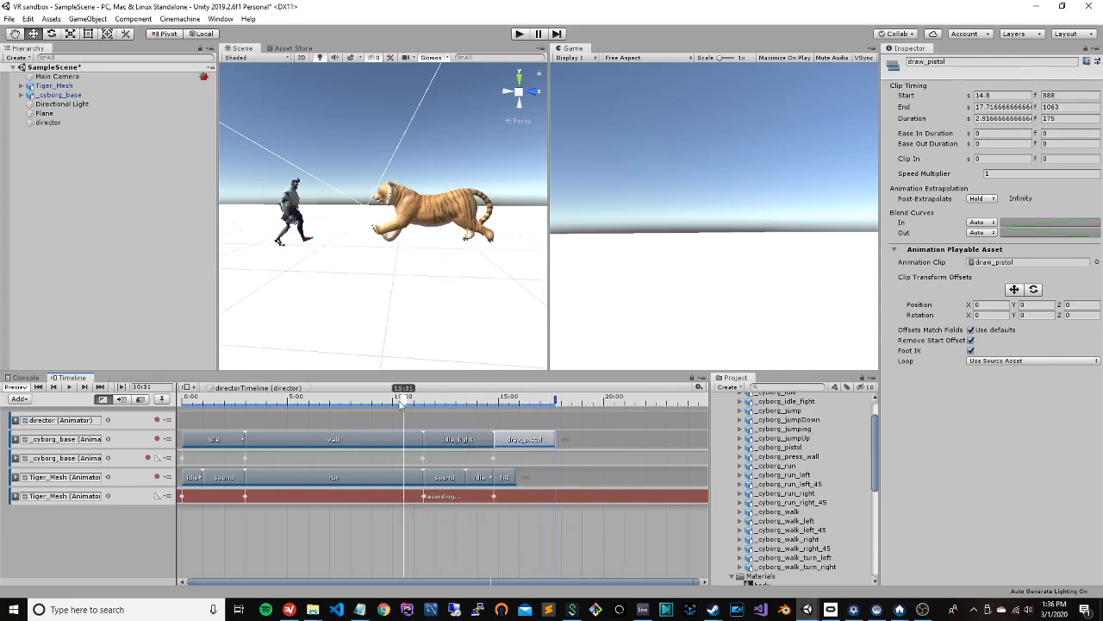
Step: Try to shorten the cyborg's idle_fight clip to a duration of 2.5 seconds ahead of draw_pistol
drag(447, 440, 488, 442)
click(468, 444)
click(459, 442)
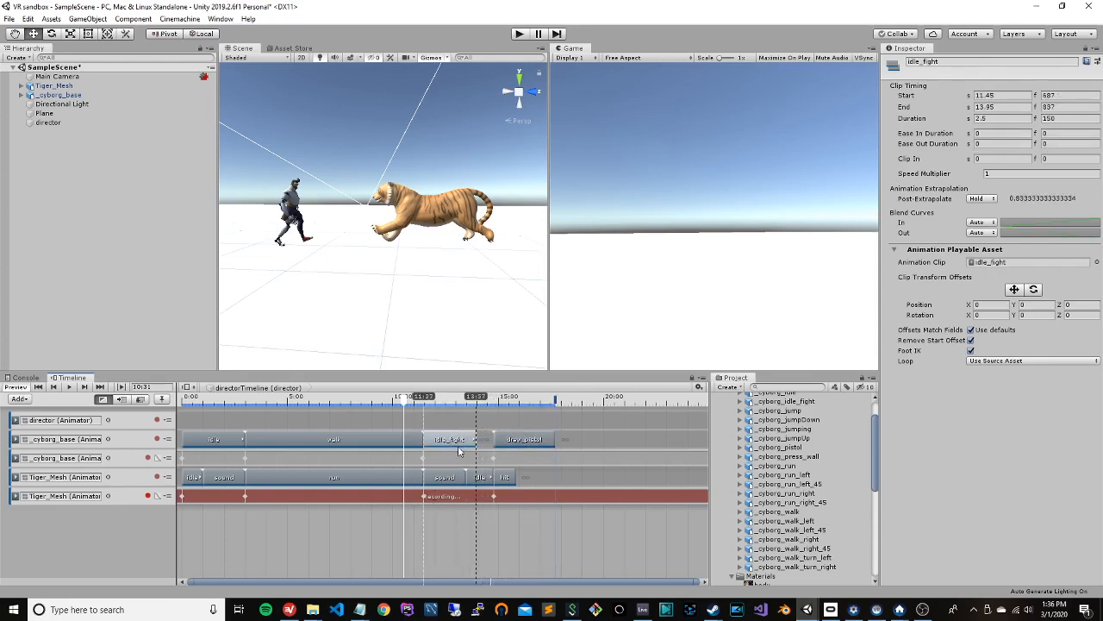
click(485, 444)
drag(518, 442, 503, 442)
right_click(503, 442)
click(463, 444)
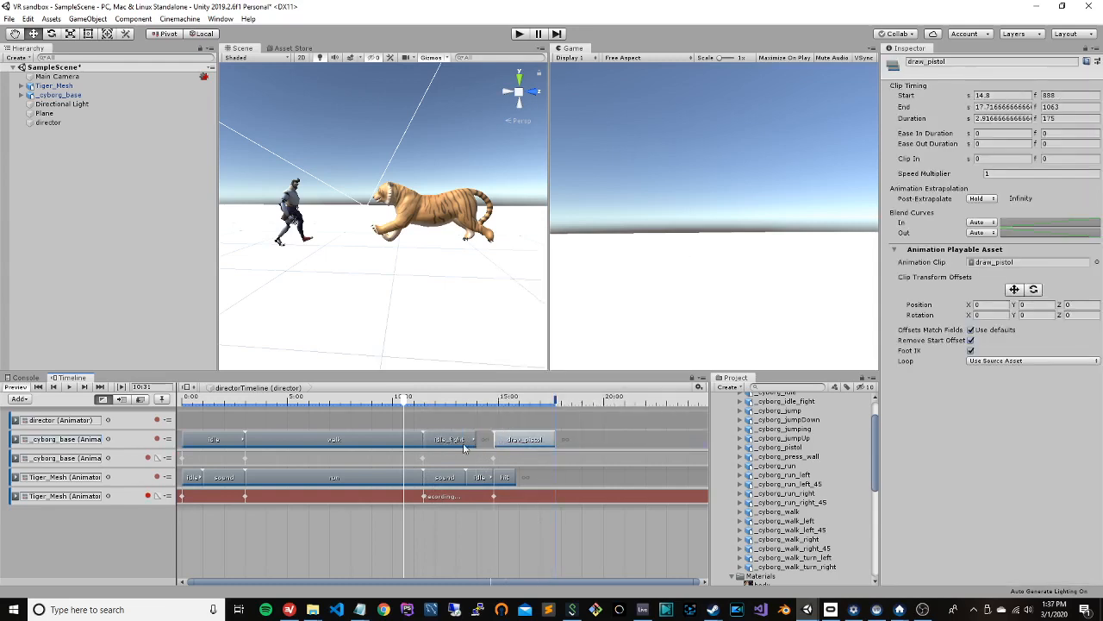
Step: Stop recording on the Tiger_Mesh track and extend the cyborg's idle_fight clip to end at 14.8 s, against draw_pistol
click(148, 497)
mouse_move(512, 444)
mouse_down()
mouse_move(480, 444)
mouse_move(494, 442)
mouse_up()
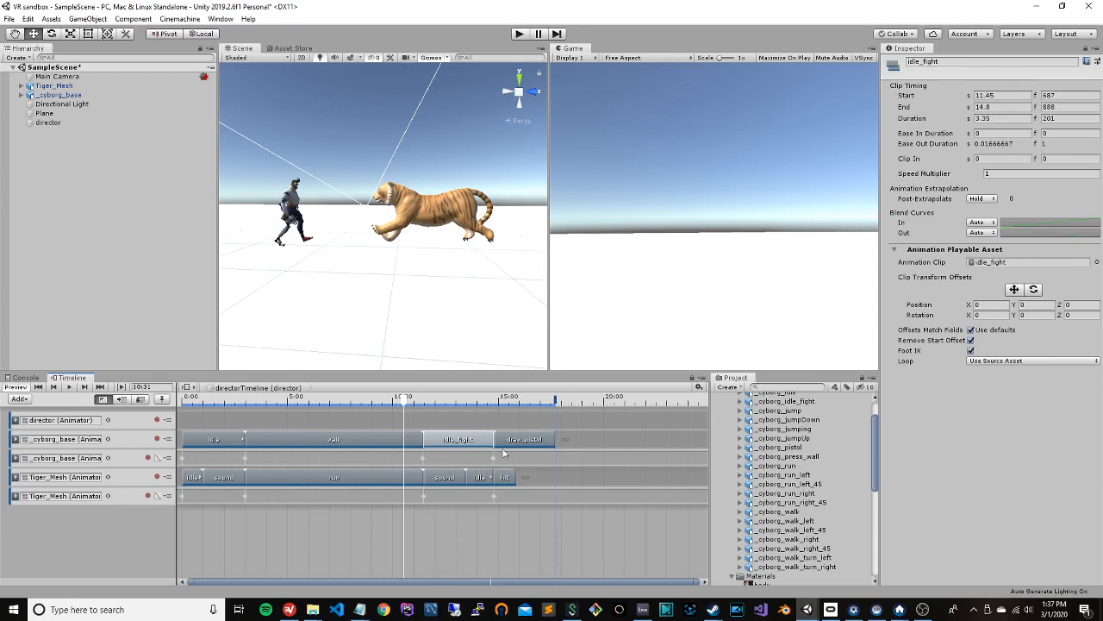
drag(404, 404, 432, 413)
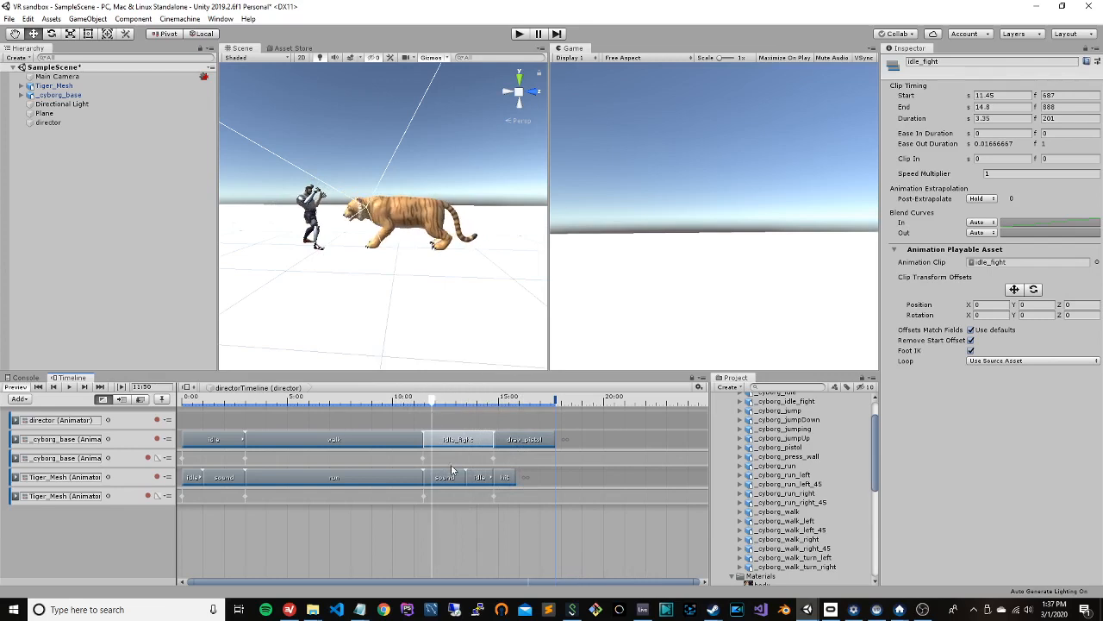
Step: Duplicate the tiger's idle clip after hit, extend it to the end of draw_pistol, and preview the timeline up to that point
click(480, 477)
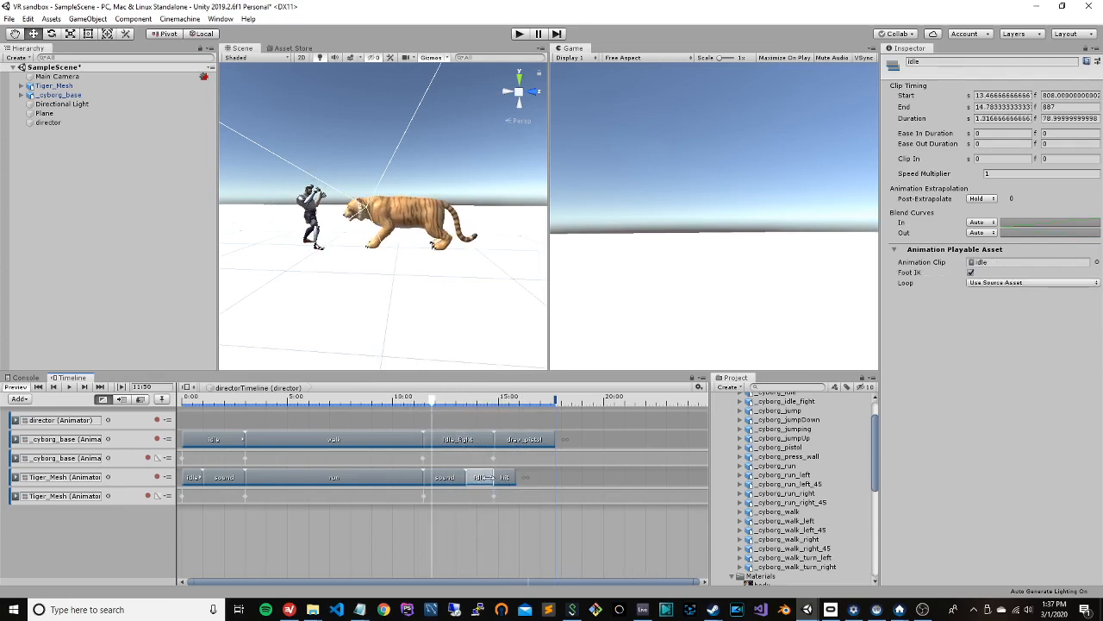
key(ctrl+d)
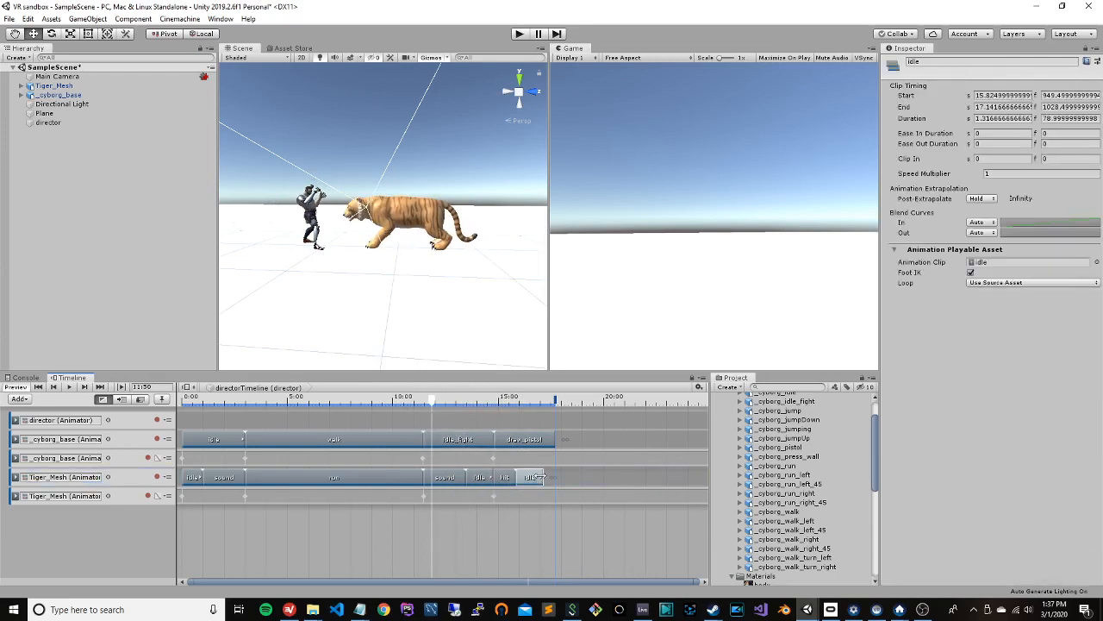
drag(539, 476, 556, 477)
drag(434, 406, 554, 406)
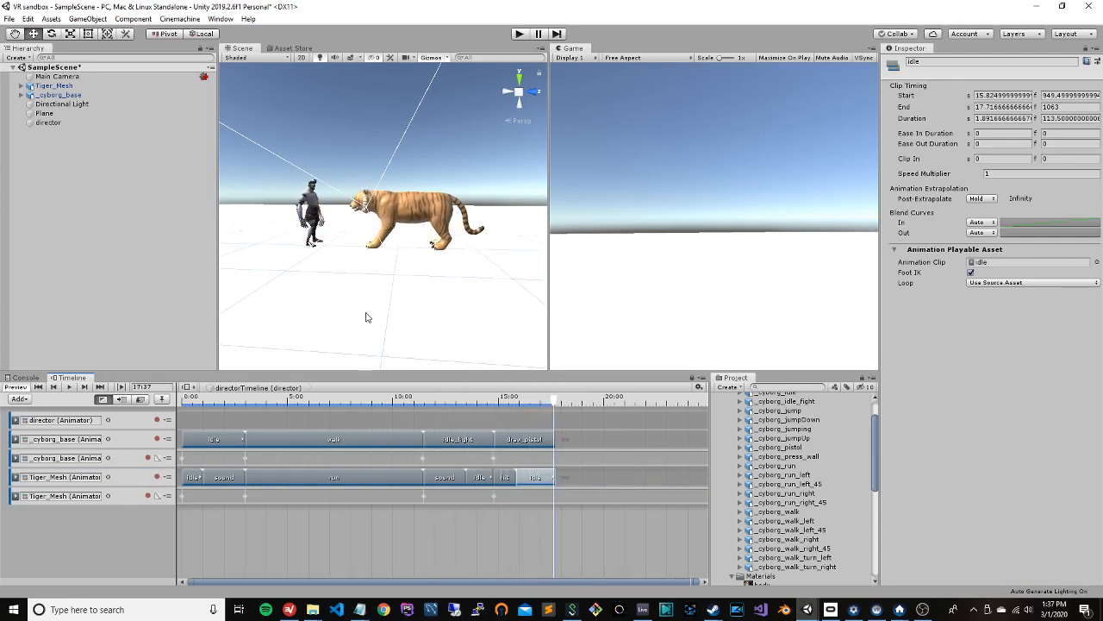
Step: Collapse the Cyborg assets and examine the animation, prefab and materials subfolders of the Gorilla folder
drag(874, 460, 872, 440)
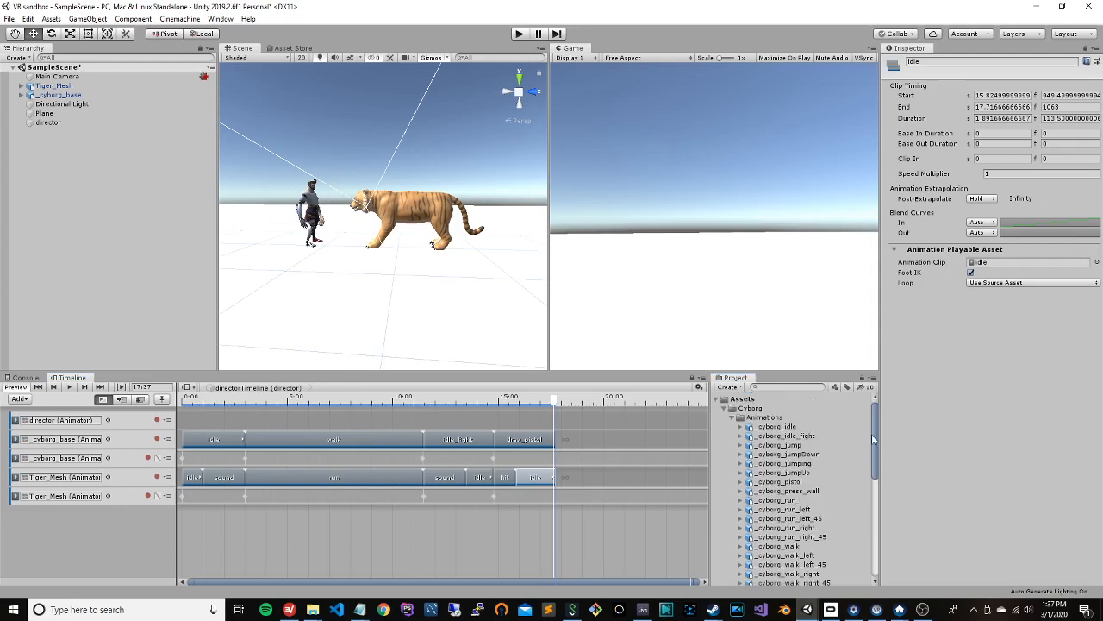
click(724, 408)
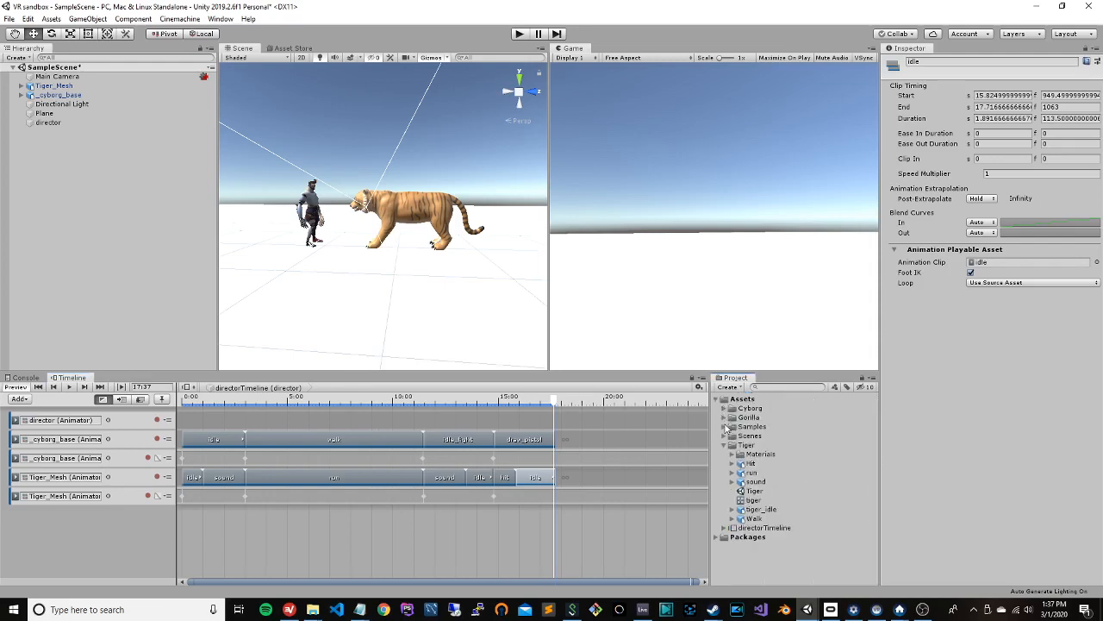
click(749, 418)
click(731, 418)
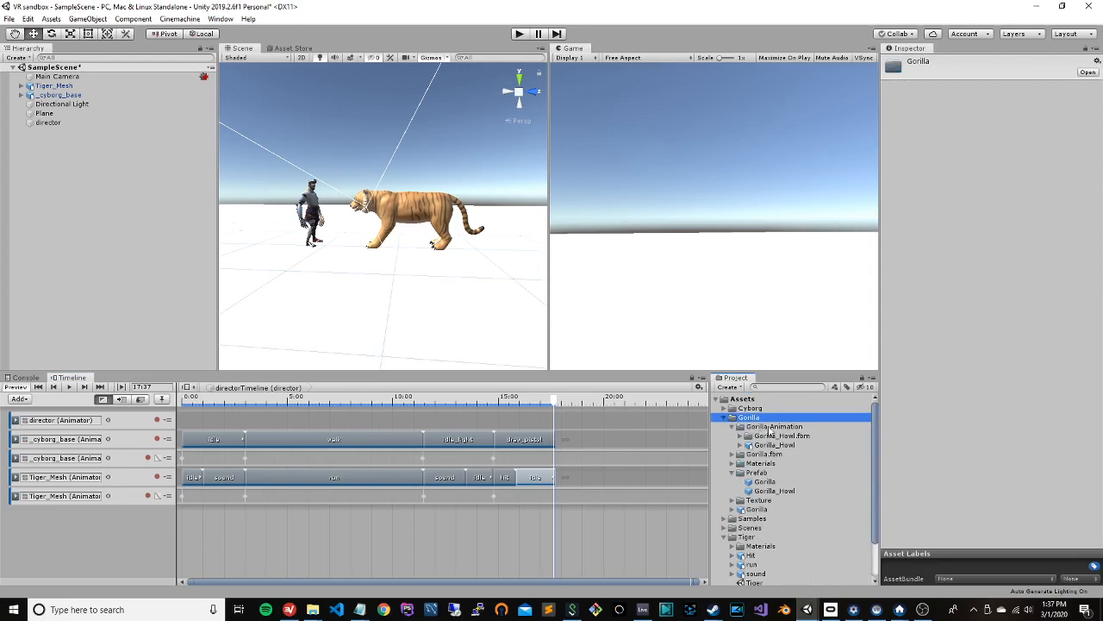
click(732, 428)
click(732, 429)
click(733, 428)
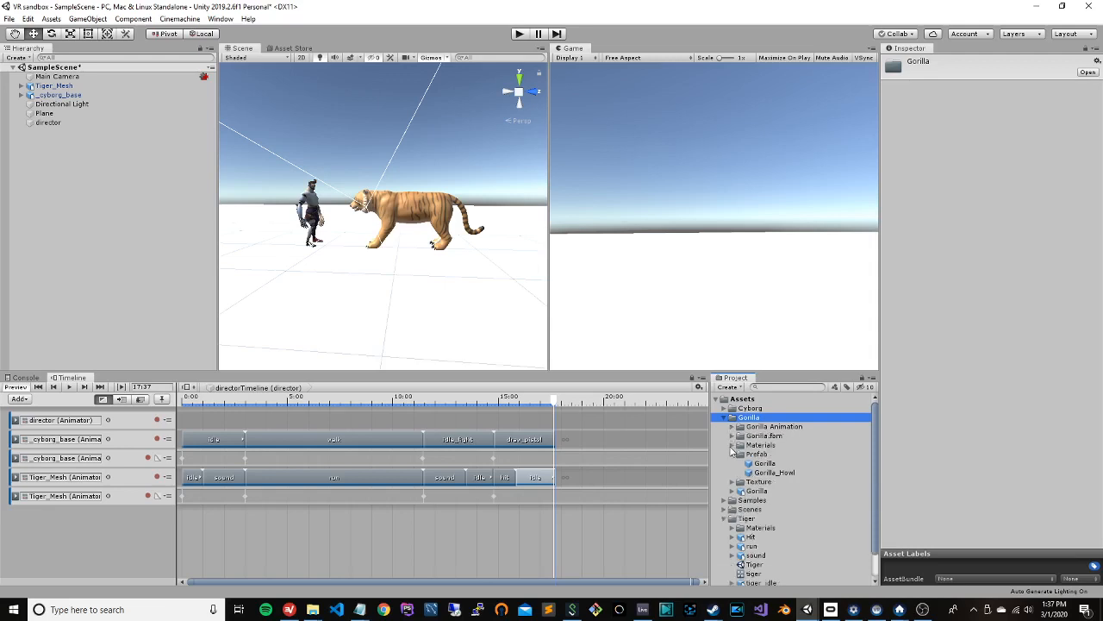
click(732, 455)
click(732, 445)
click(732, 446)
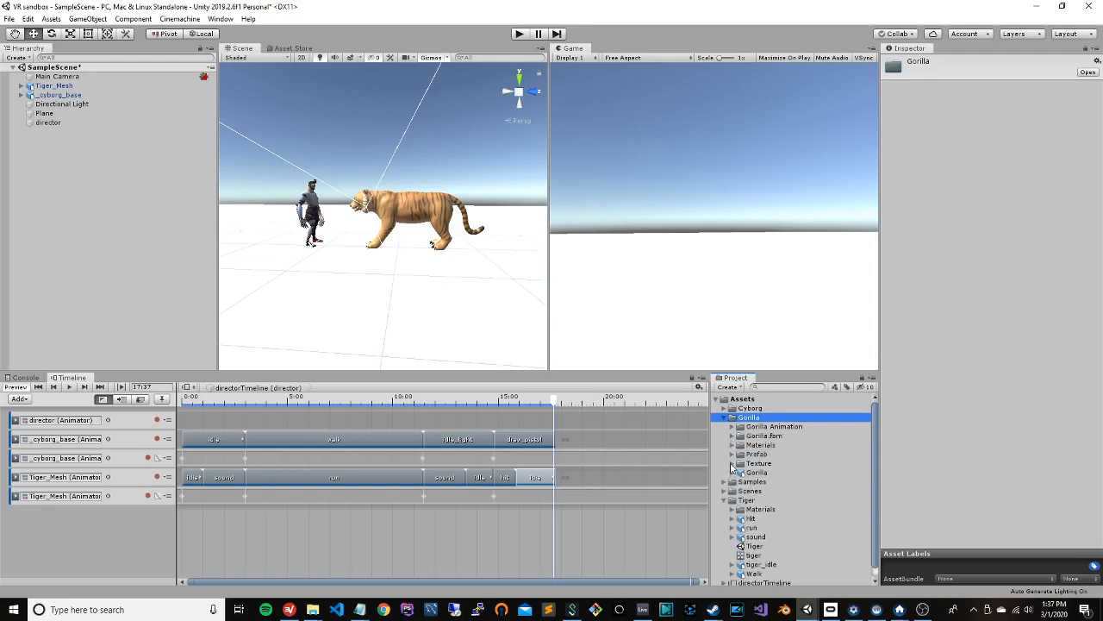
Step: Examine the FbxTemp_0001 texture in the Gorilla Texture folder
click(731, 464)
click(772, 473)
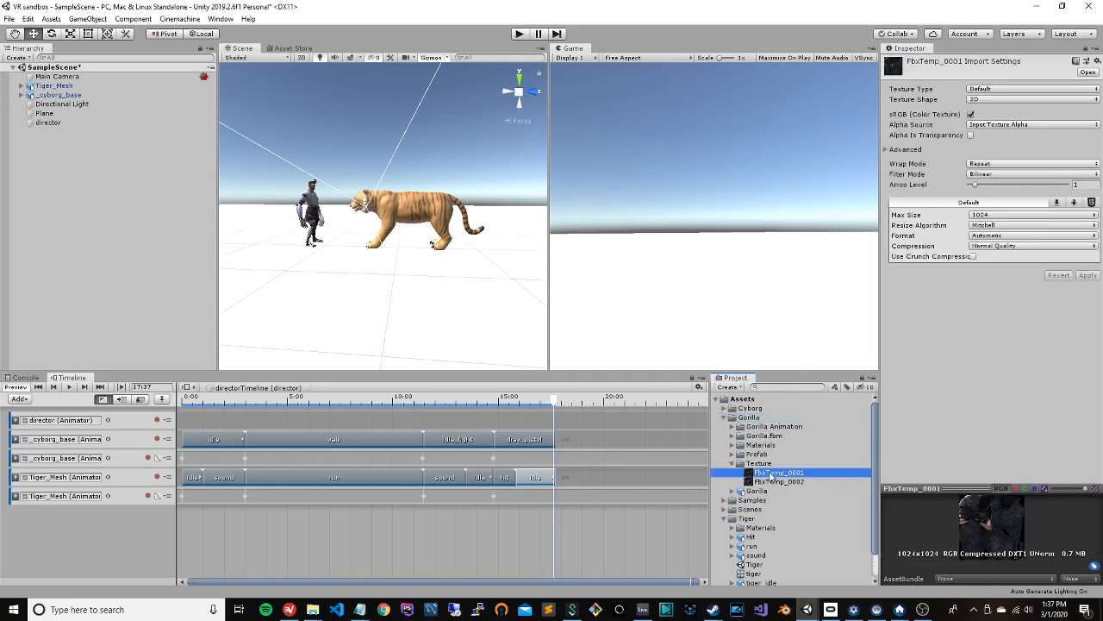
click(767, 473)
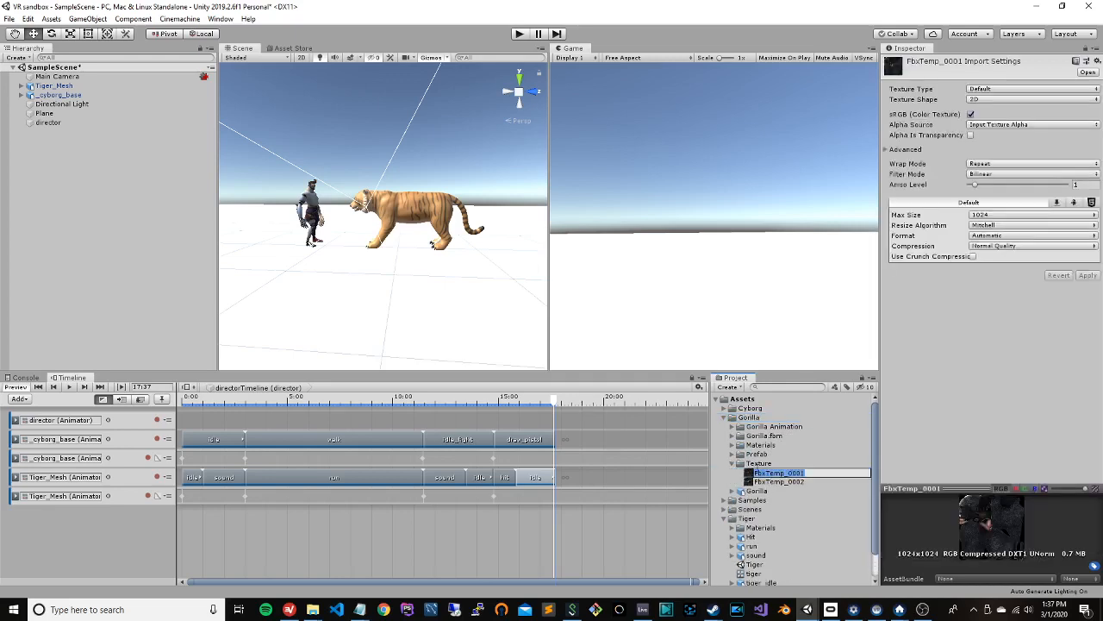
click(732, 463)
click(732, 464)
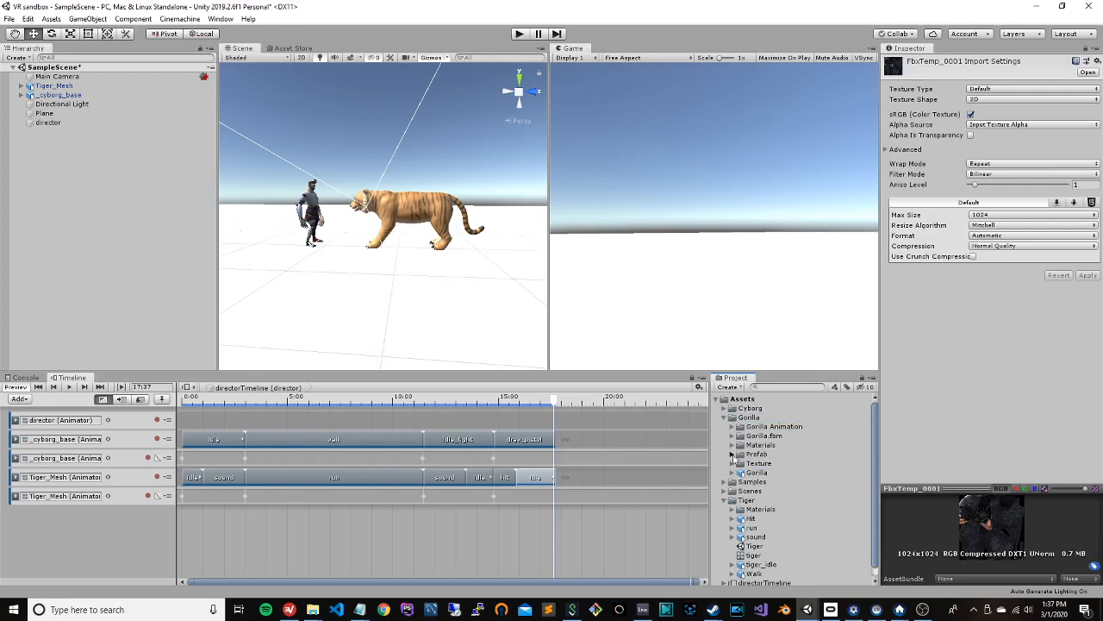
Step: Place the Gorilla prefab in the scene near the tiger and move it along the Z axis to 72
click(732, 454)
drag(767, 468, 410, 205)
scroll(429, 250, up, 5)
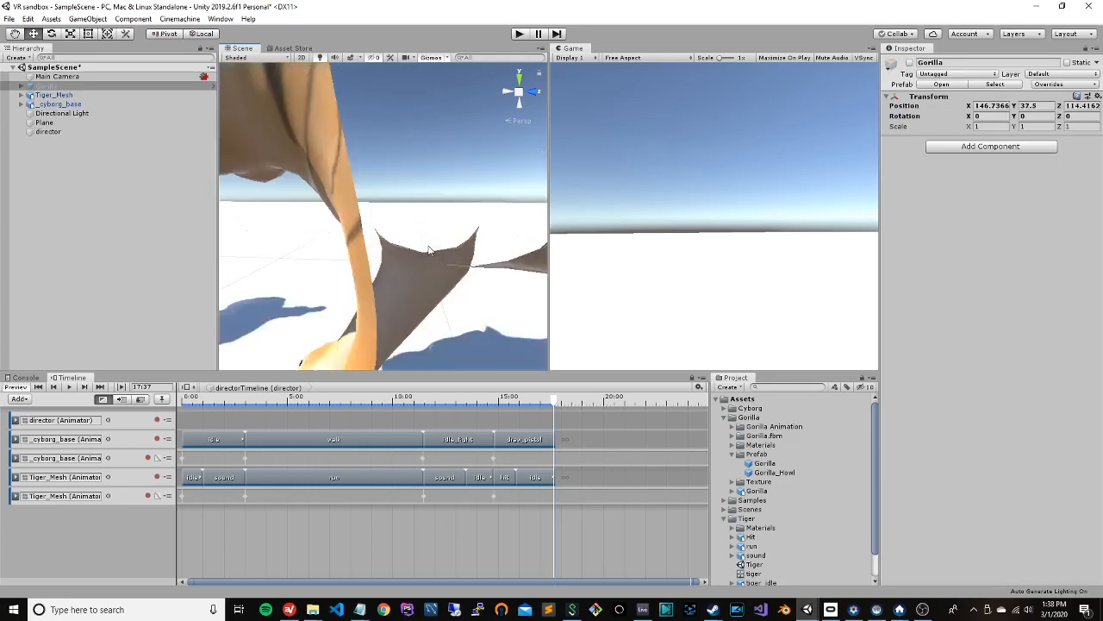
scroll(430, 250, down, 5)
drag(461, 261, 385, 272)
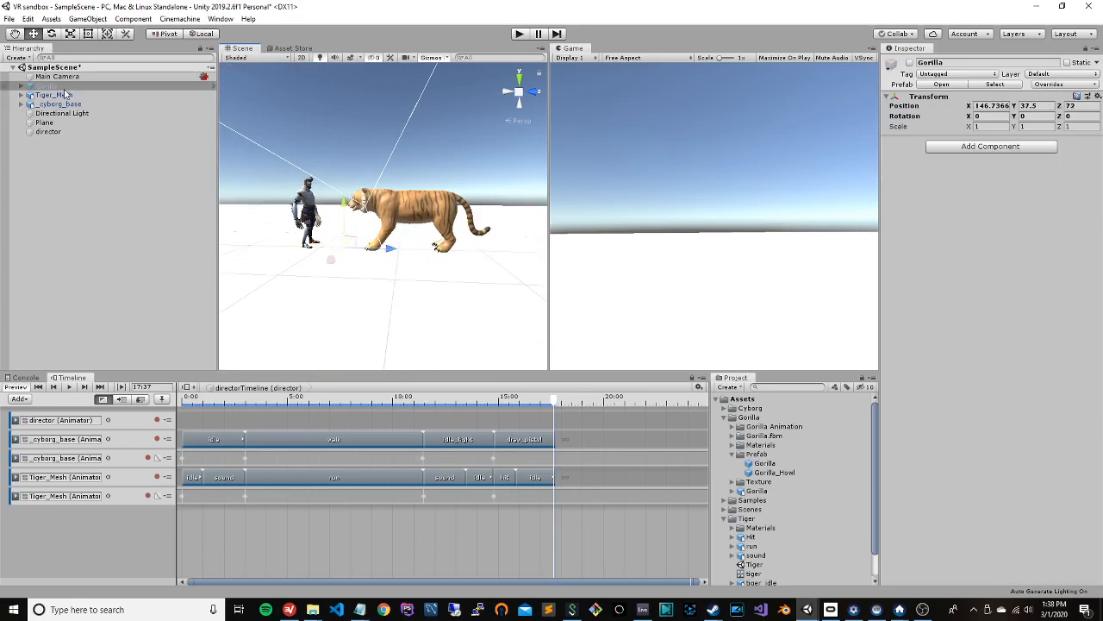
Step: Activate the Gorilla object and move it above the tiger to about Y 78.7 and Z 121.5
click(910, 64)
scroll(332, 251, down, 2)
scroll(381, 270, up, 6)
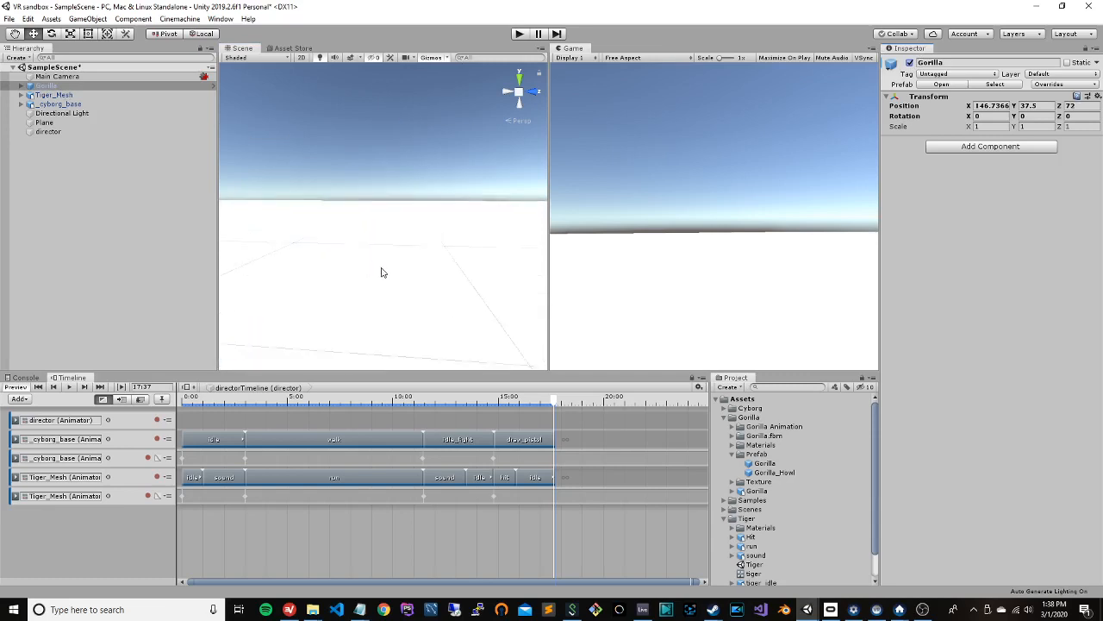
scroll(381, 270, down, 4)
drag(388, 256, 488, 259)
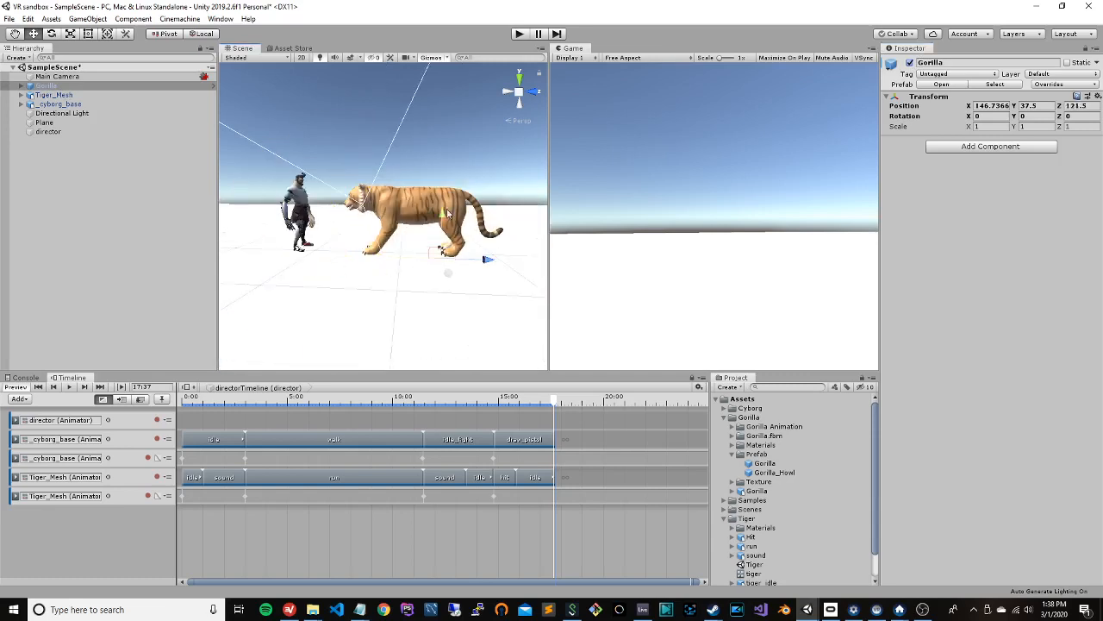
drag(445, 215, 446, 121)
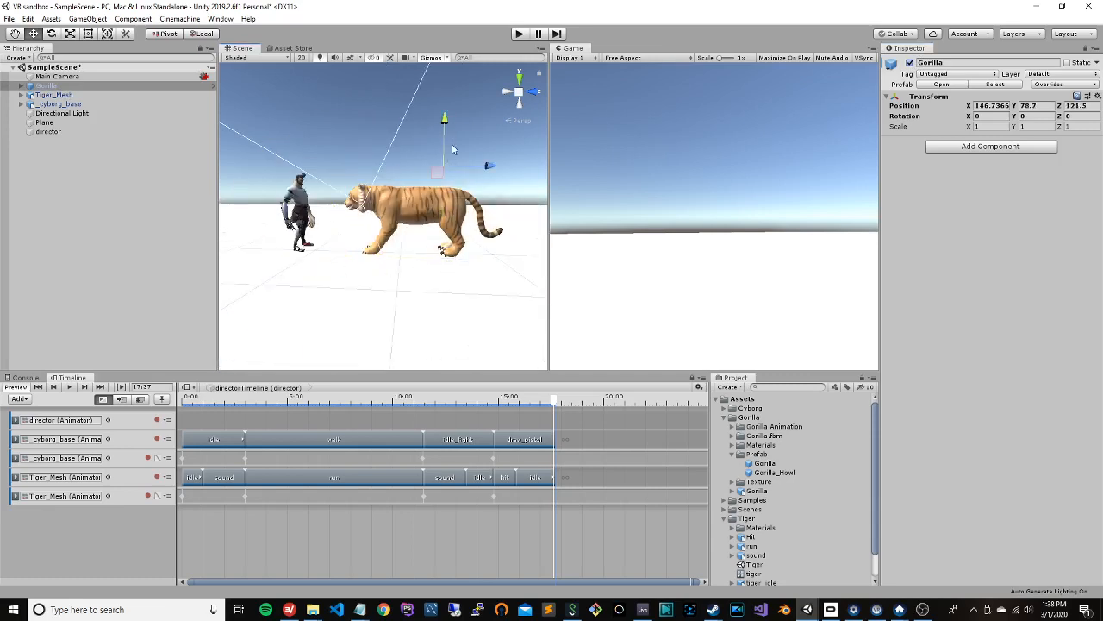
Step: Try to apply the FbxTemp_0001 texture to the Gorilla object in the scene
click(733, 482)
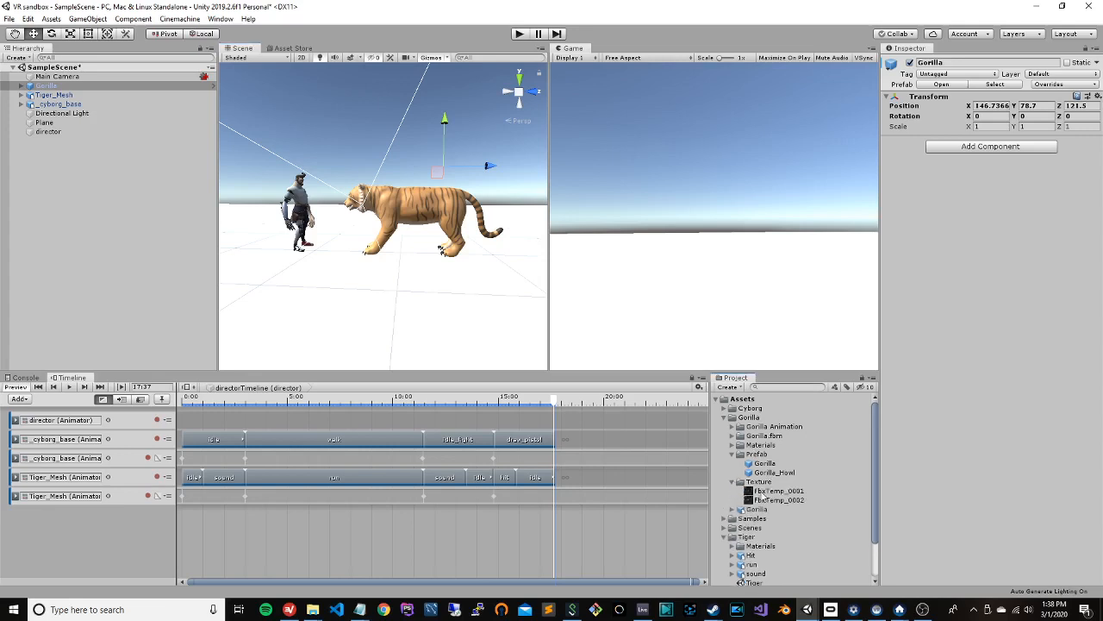
drag(779, 491, 437, 172)
scroll(451, 172, up, 3)
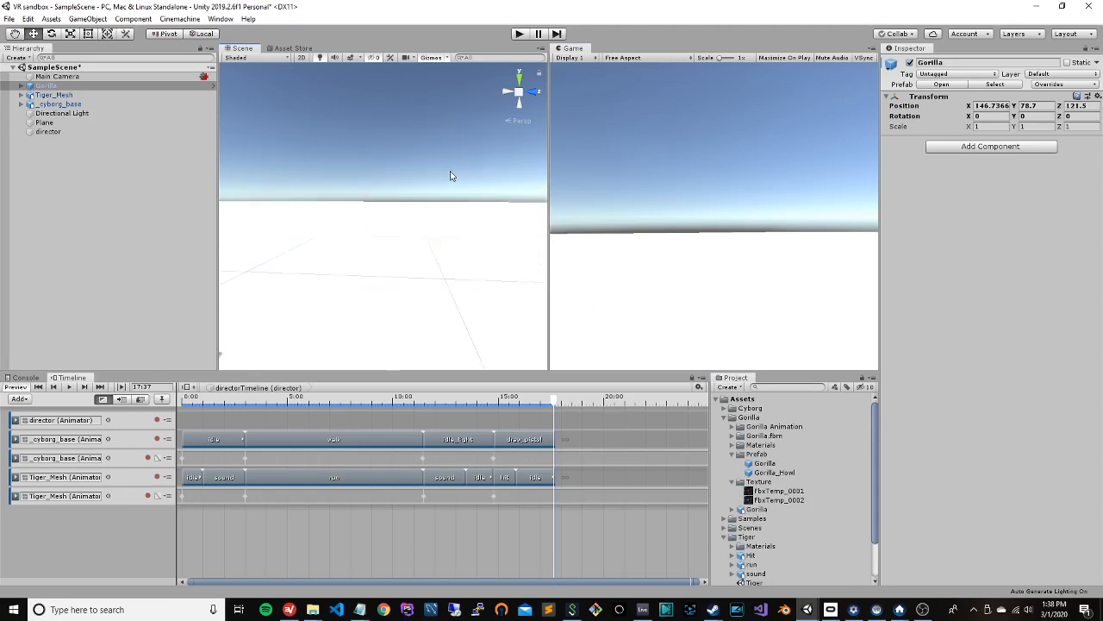
scroll(450, 171, down, 3)
Step: Set the Gorilla object's scale to 50 on the X, Y and Z axes
click(46, 88)
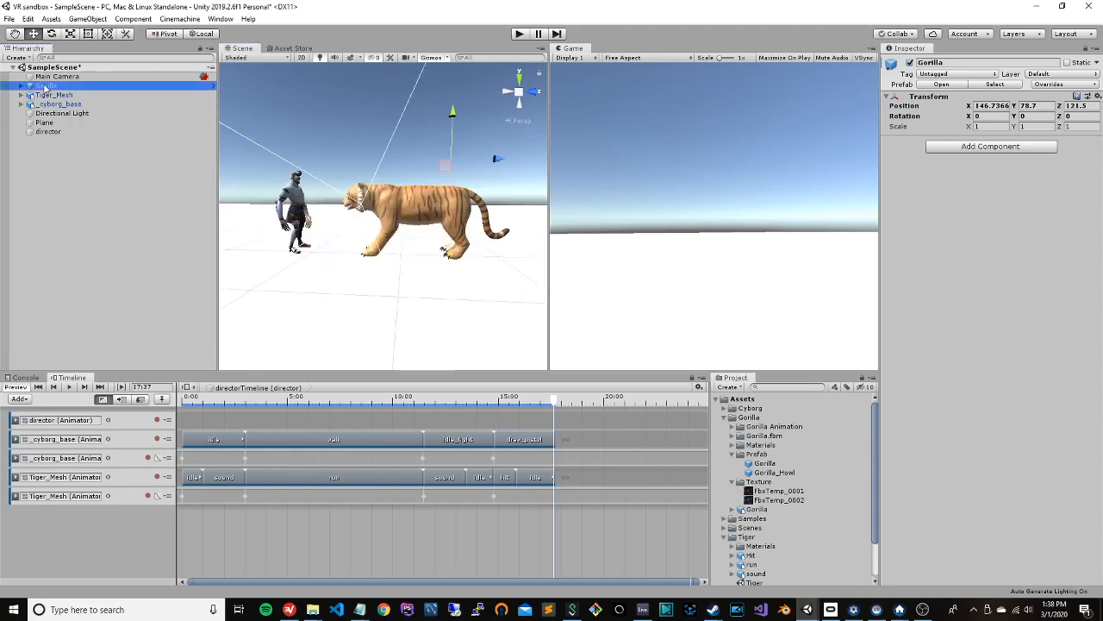
click(992, 127)
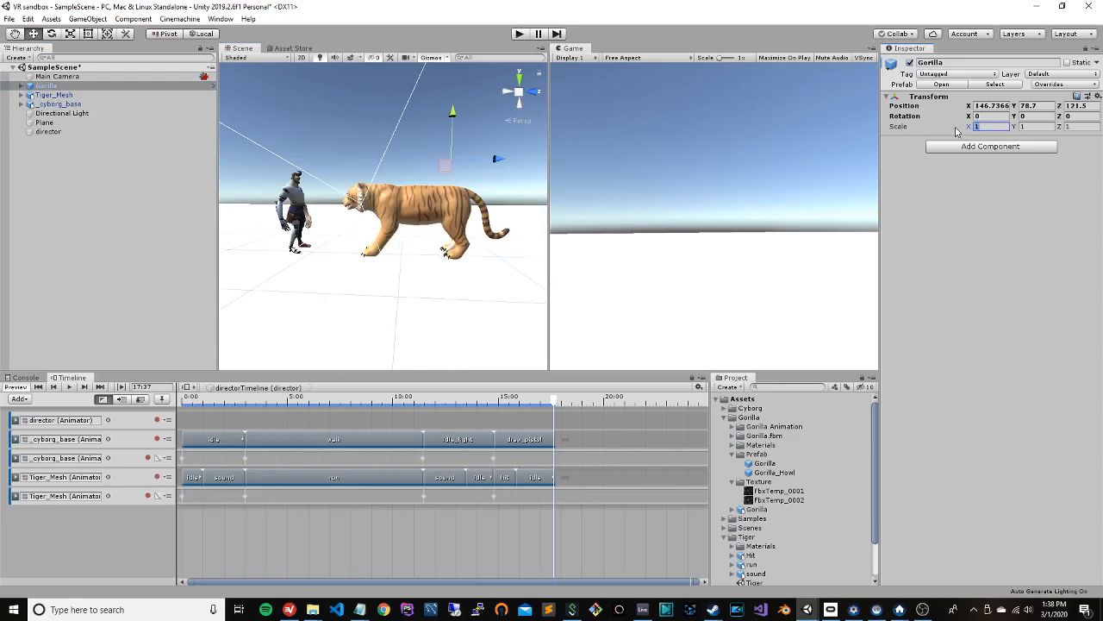
text(50)
key(Tab)
text(50)
key(Tab)
text(50)
click(43, 85)
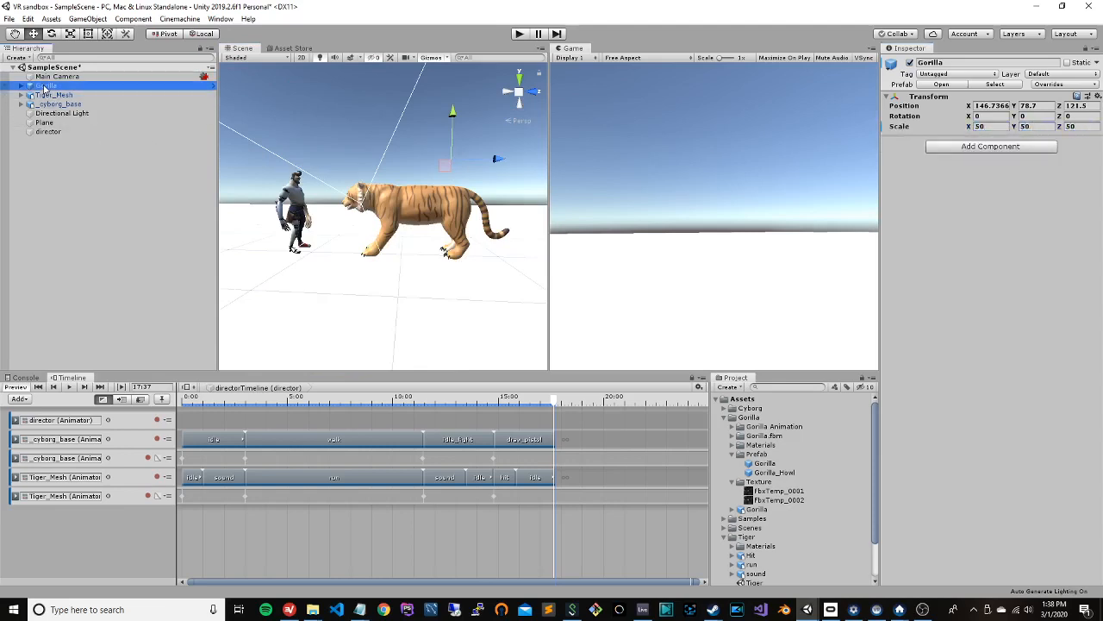
Step: Open the Gorilla object's prefab asset for editing
right_click(40, 87)
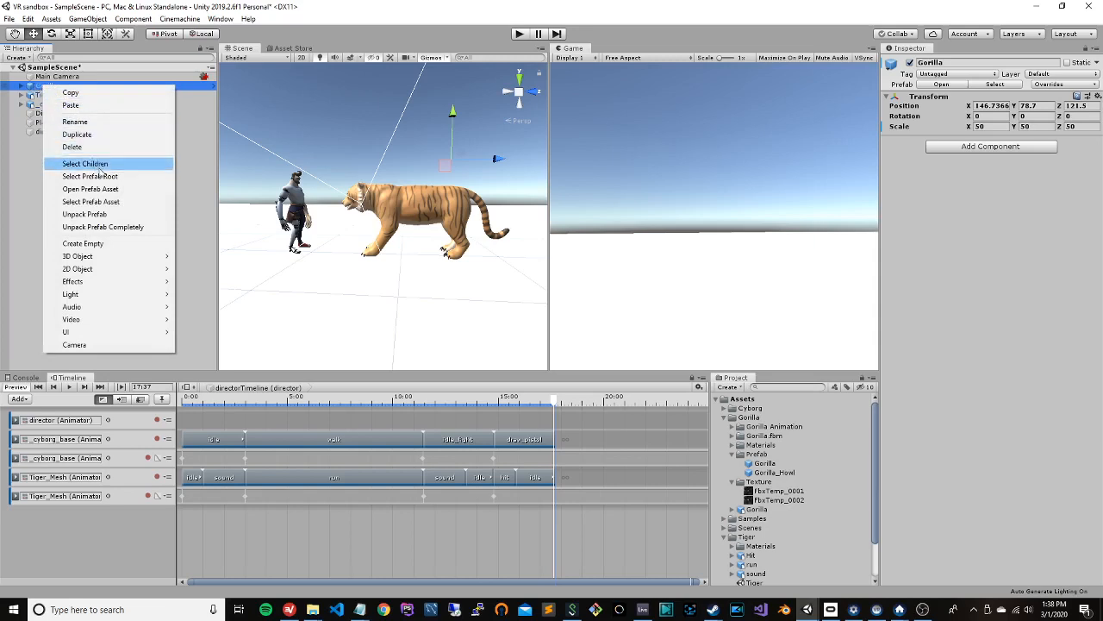
click(129, 188)
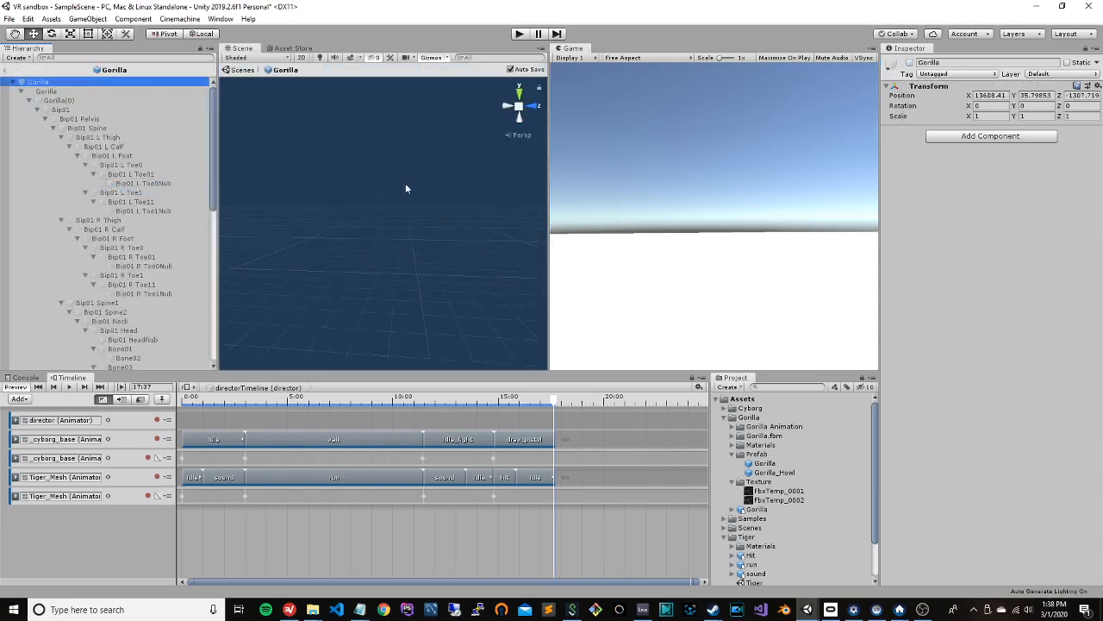
key(f)
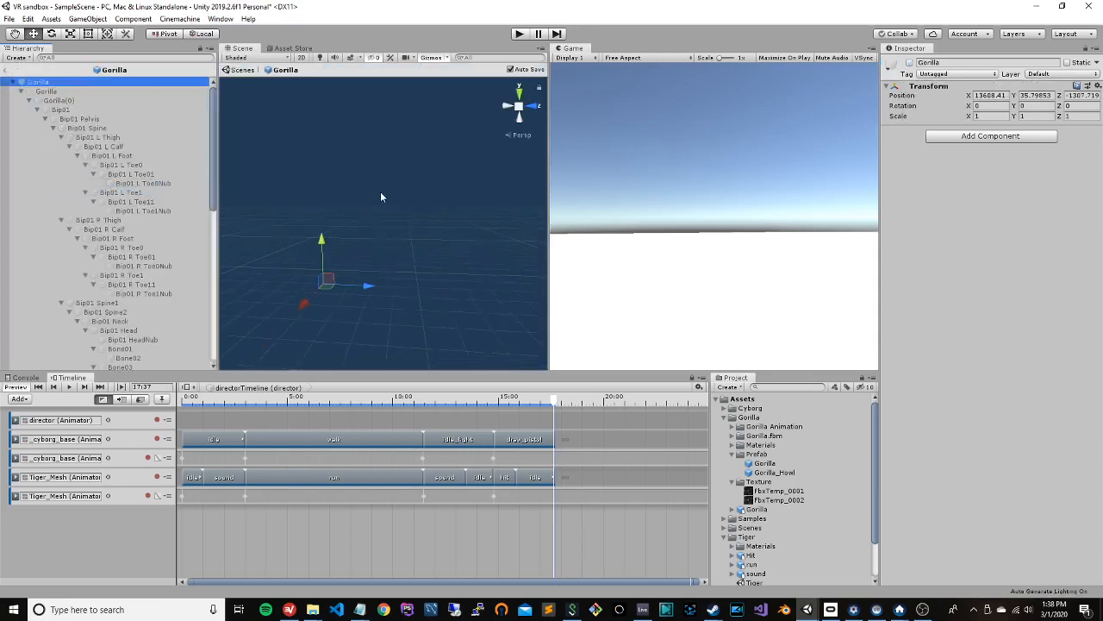
right_drag(338, 281, 293, 332)
scroll(312, 308, up, 5)
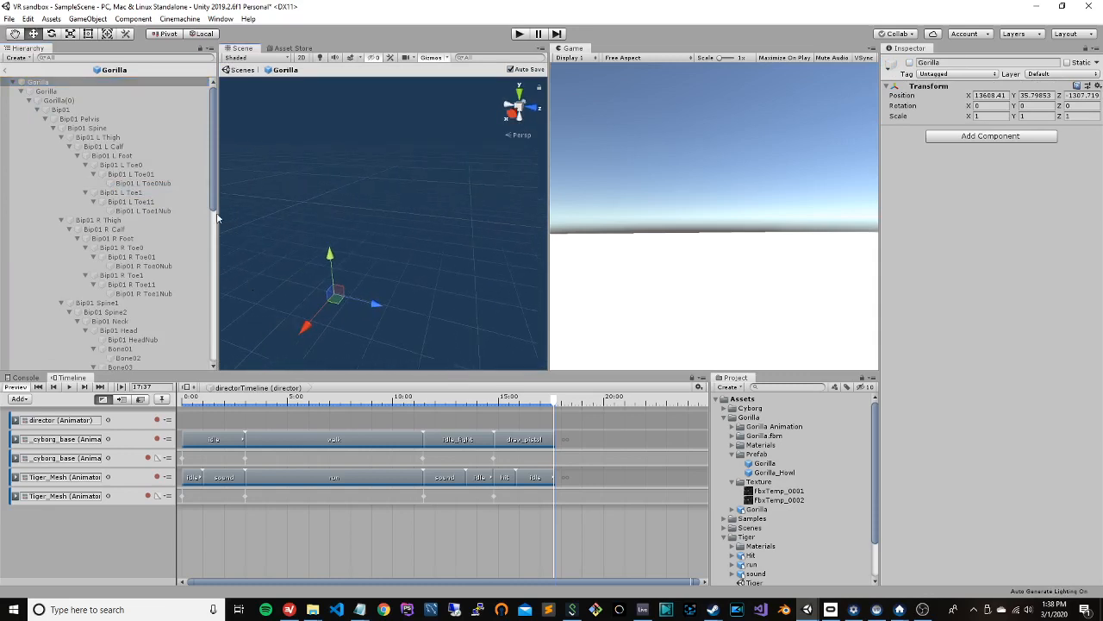
Step: Activate the Gorilla prefab's root object, its child Gorilla object and the Gorilla(0) object, and check the Bip01 skeleton
click(910, 62)
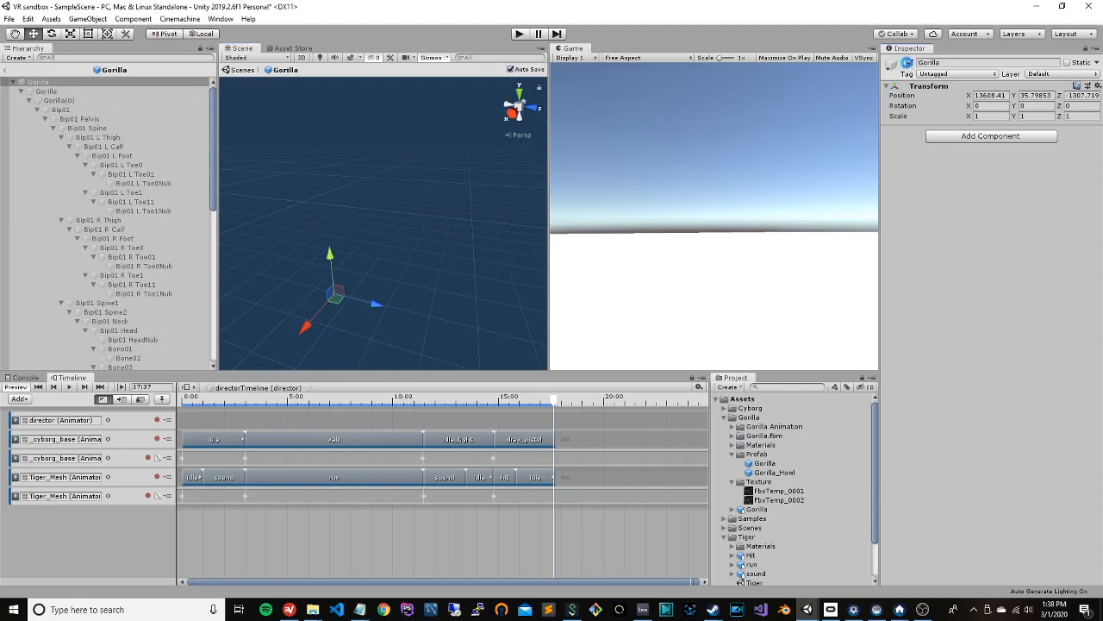
click(48, 91)
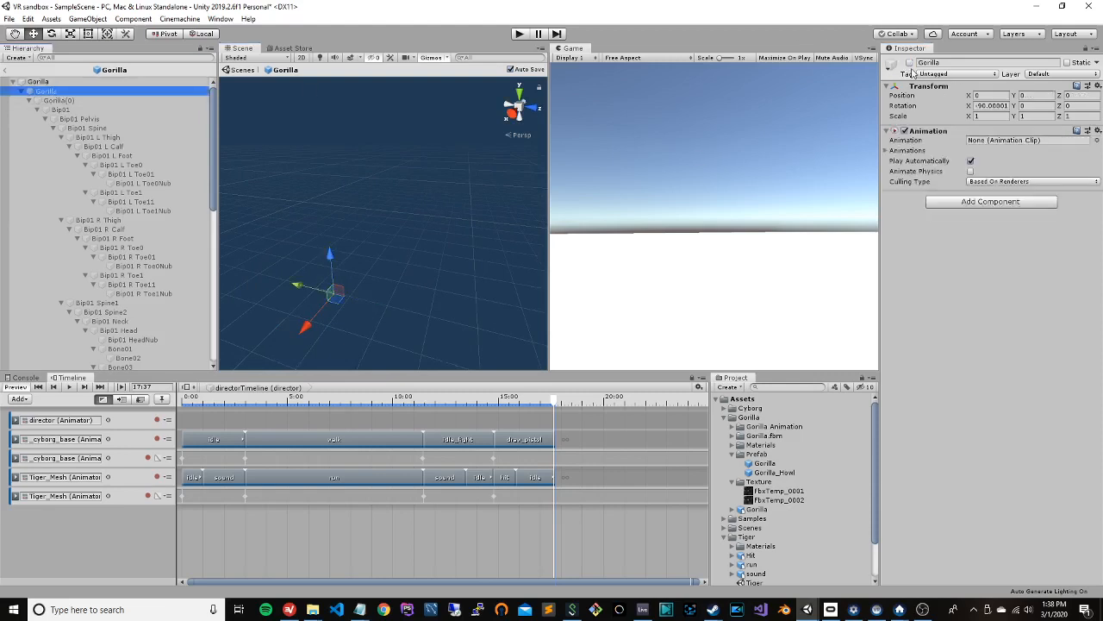
click(126, 110)
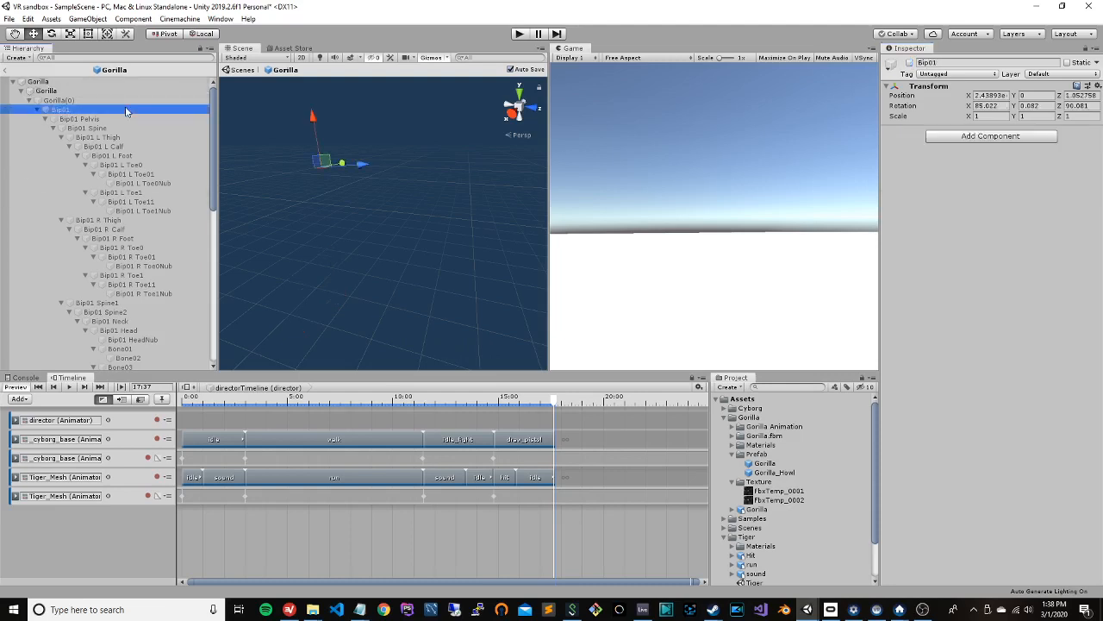
click(126, 101)
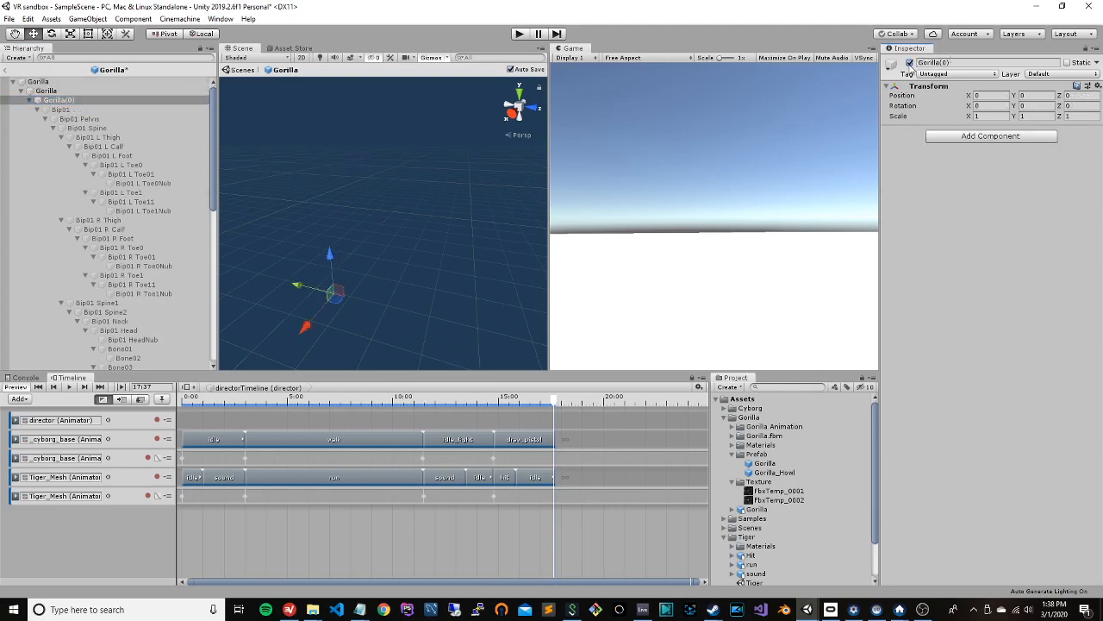
click(39, 111)
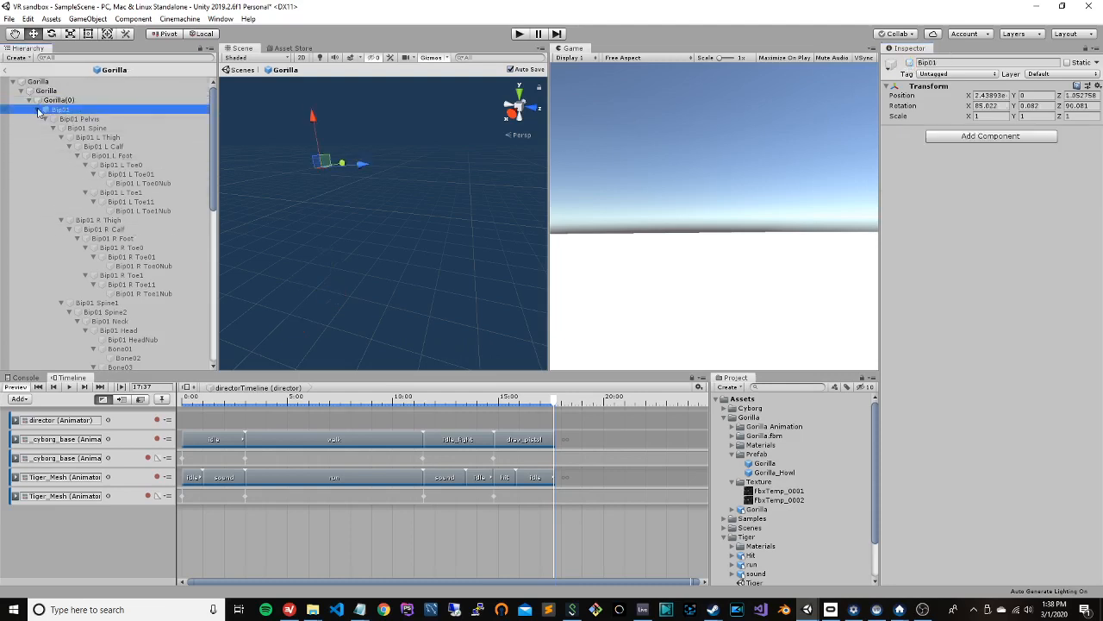
click(37, 110)
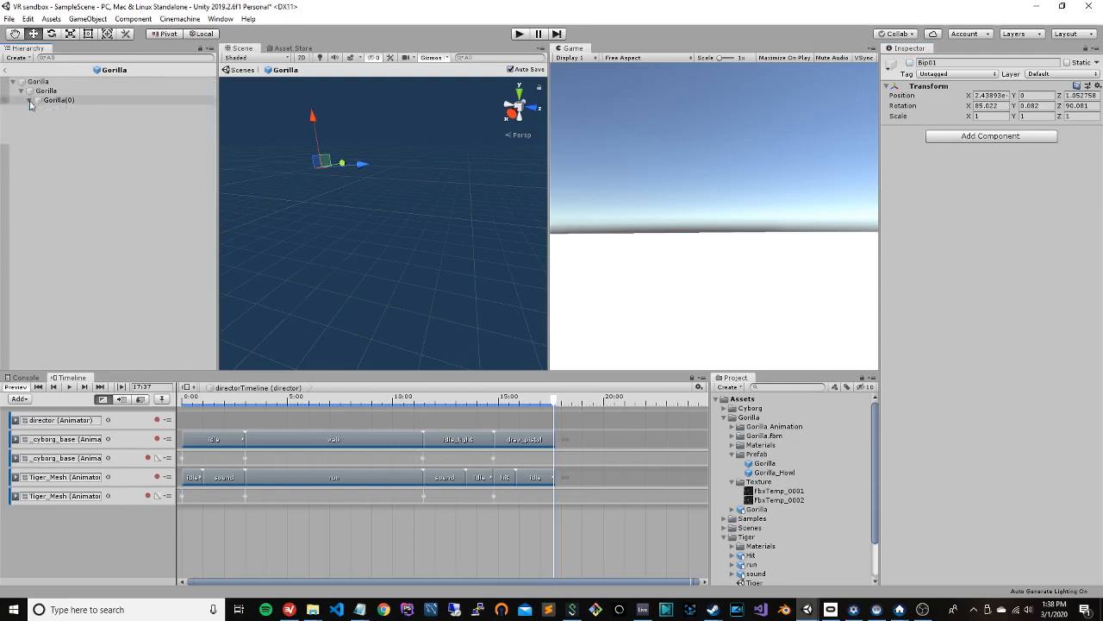
click(37, 109)
scroll(301, 228, down, 5)
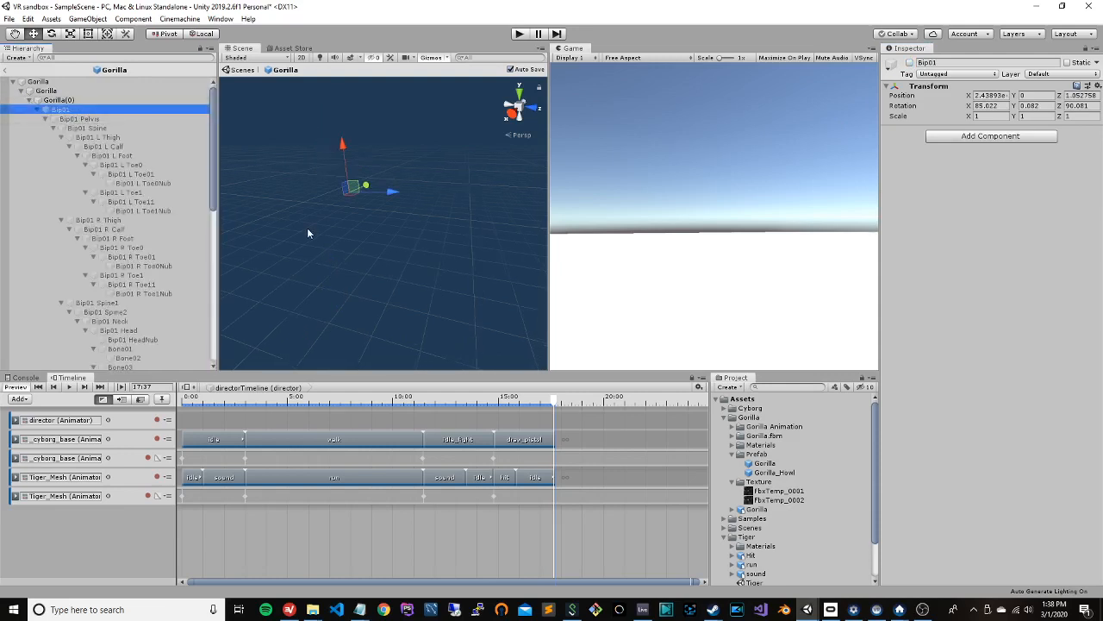
Step: Leave prefab editing and delete the Gorilla object from SampleScene
click(13, 82)
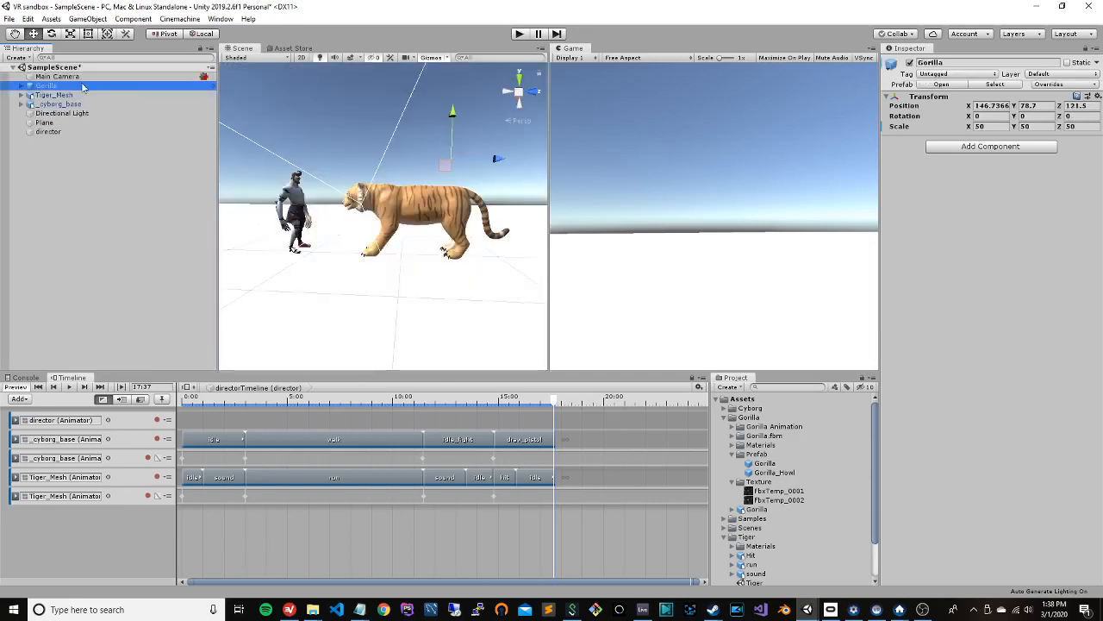
right_click(74, 87)
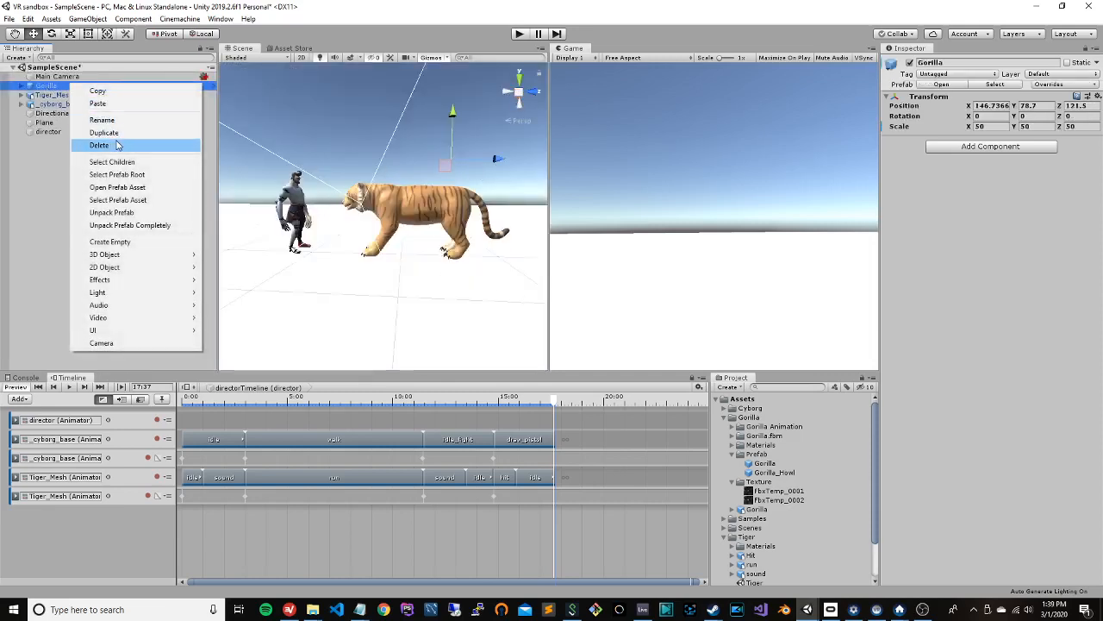
click(146, 148)
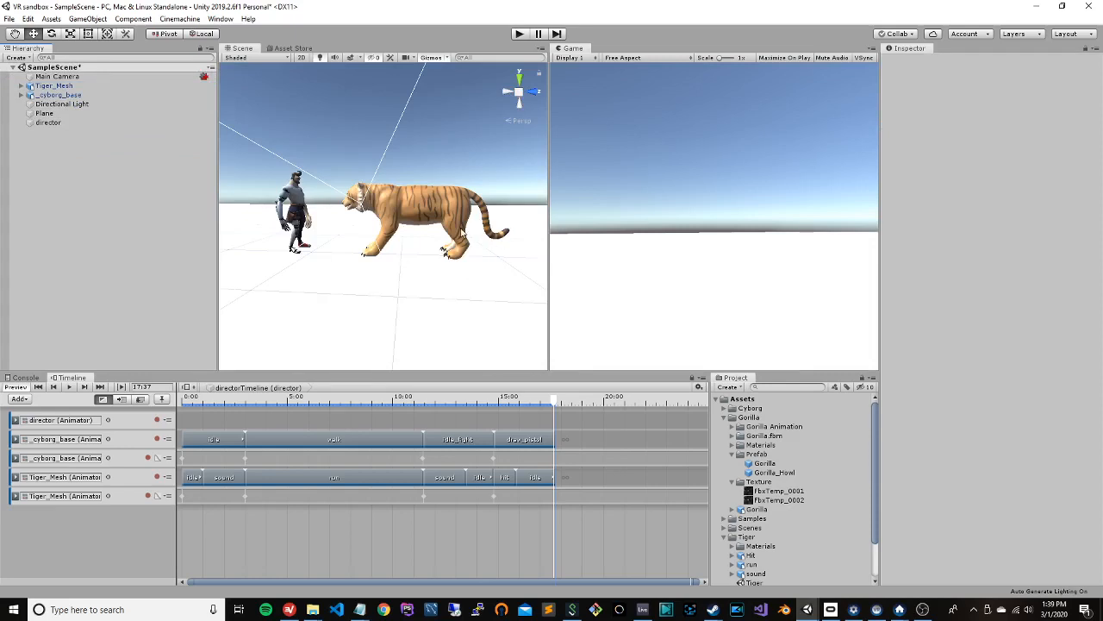
Step: Examine the cyborg and the tiger facing each other in the scene from several distances and angles
scroll(356, 239, down, 5)
scroll(333, 246, up, 10)
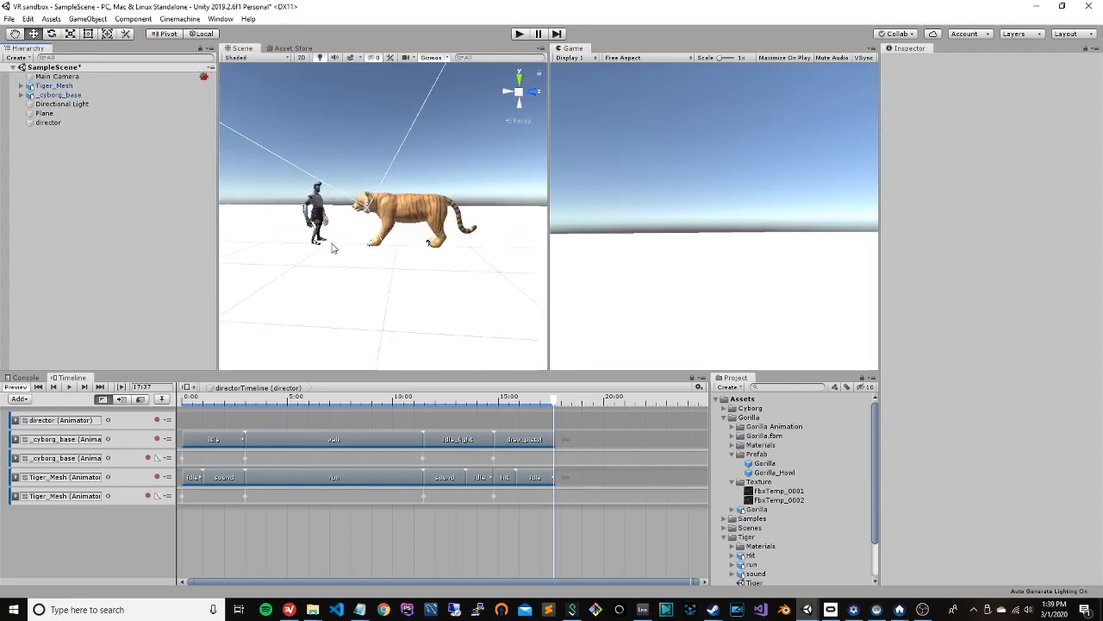
right_drag(301, 261, 427, 254)
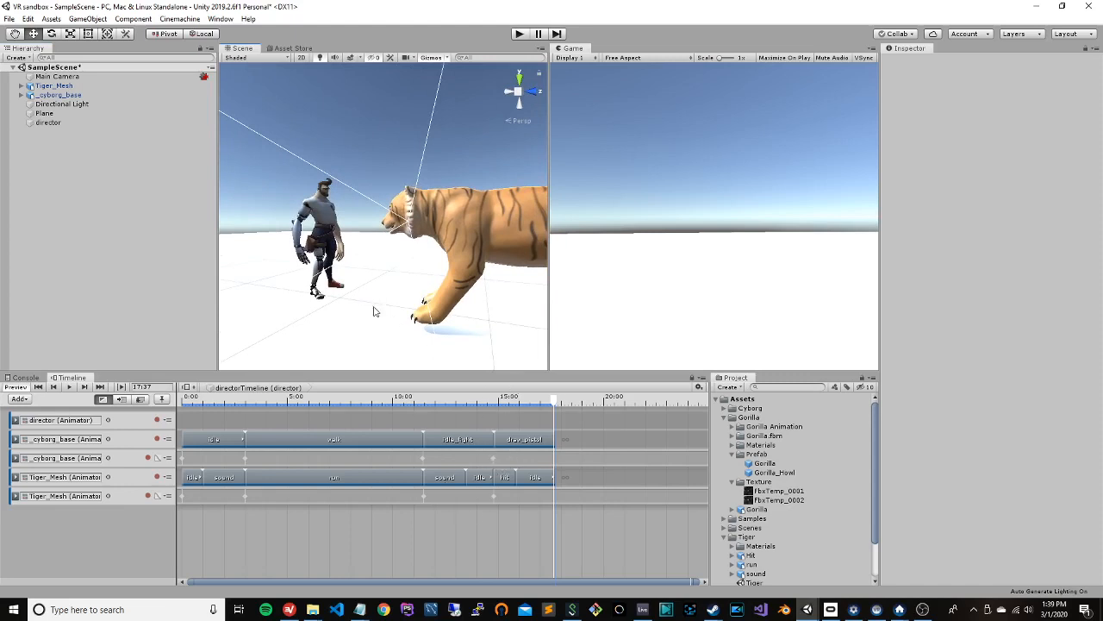
mouse_move(374, 308)
right_down()
mouse_move(424, 311)
mouse_move(379, 296)
right_up()
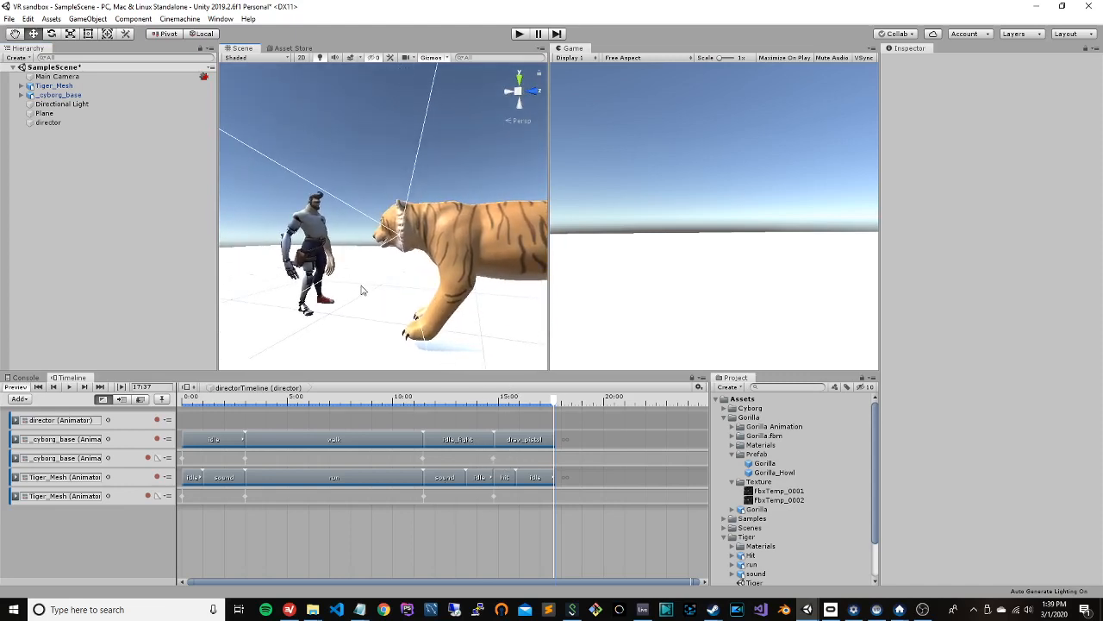
scroll(362, 291, down, 5)
scroll(362, 291, up, 8)
scroll(363, 293, down, 2)
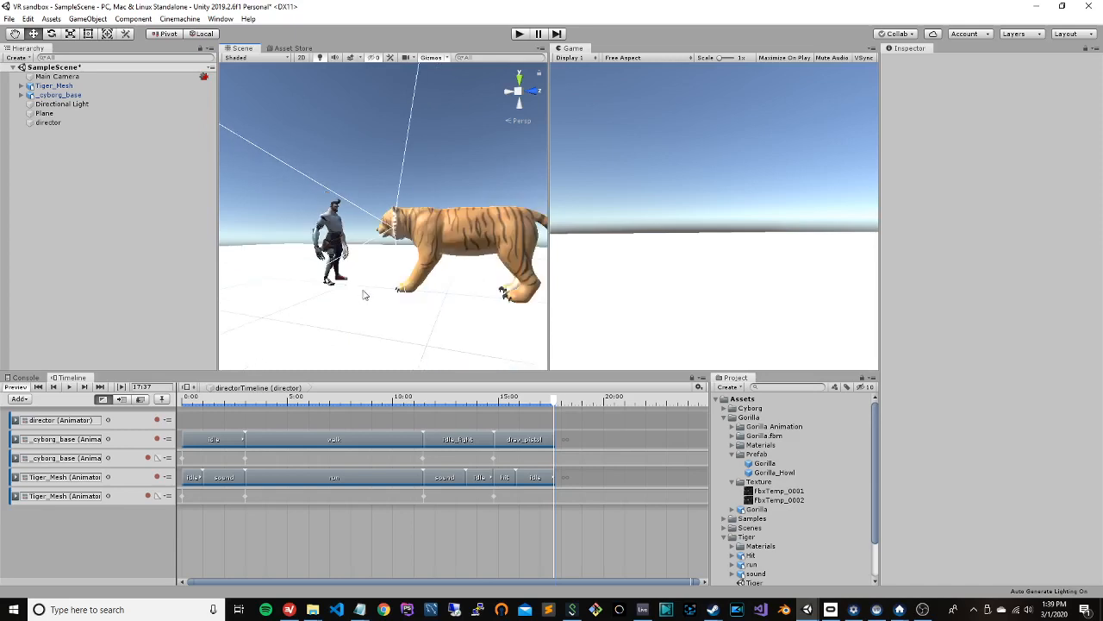
right_drag(363, 295, 401, 302)
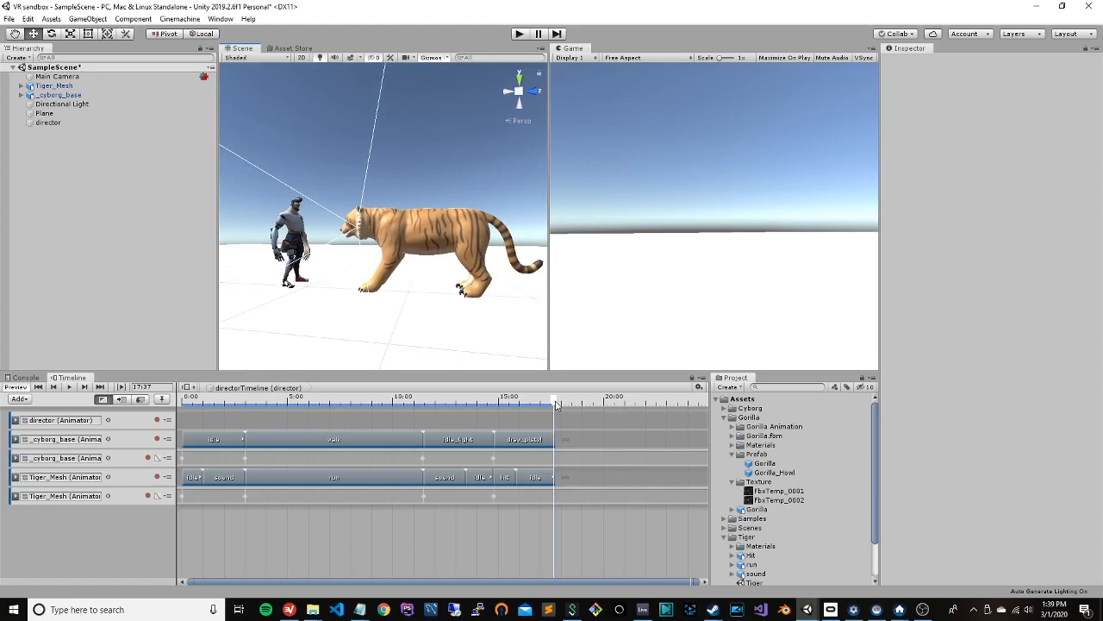
Step: Start recording on the second _cyborg_base track and add a position key for the cyborg at 17:40
click(120, 463)
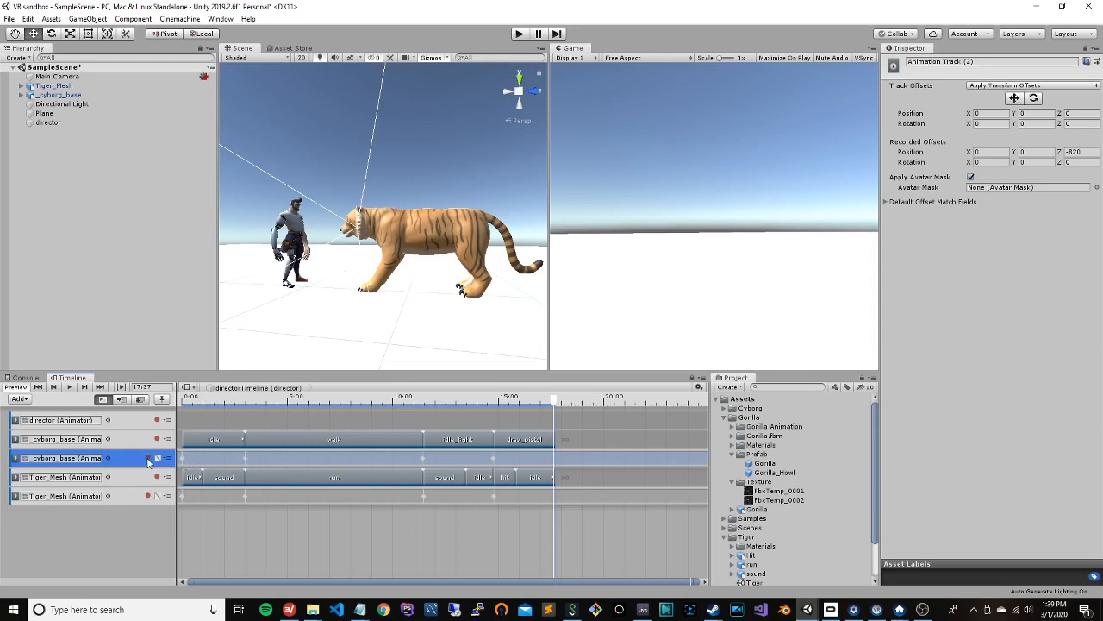
drag(554, 402, 554, 403)
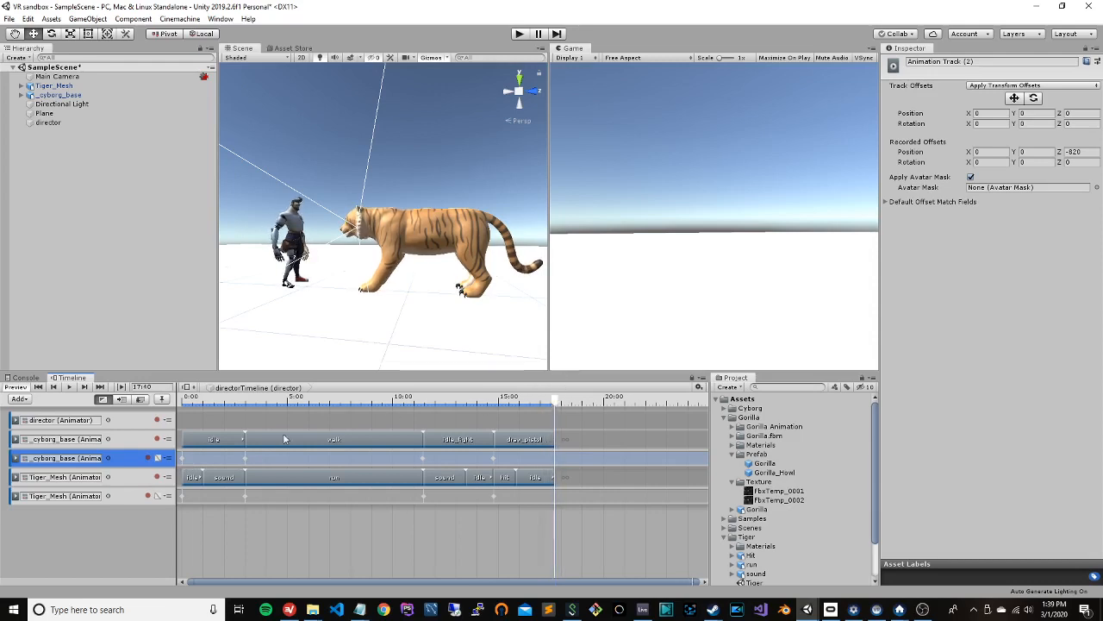
click(149, 458)
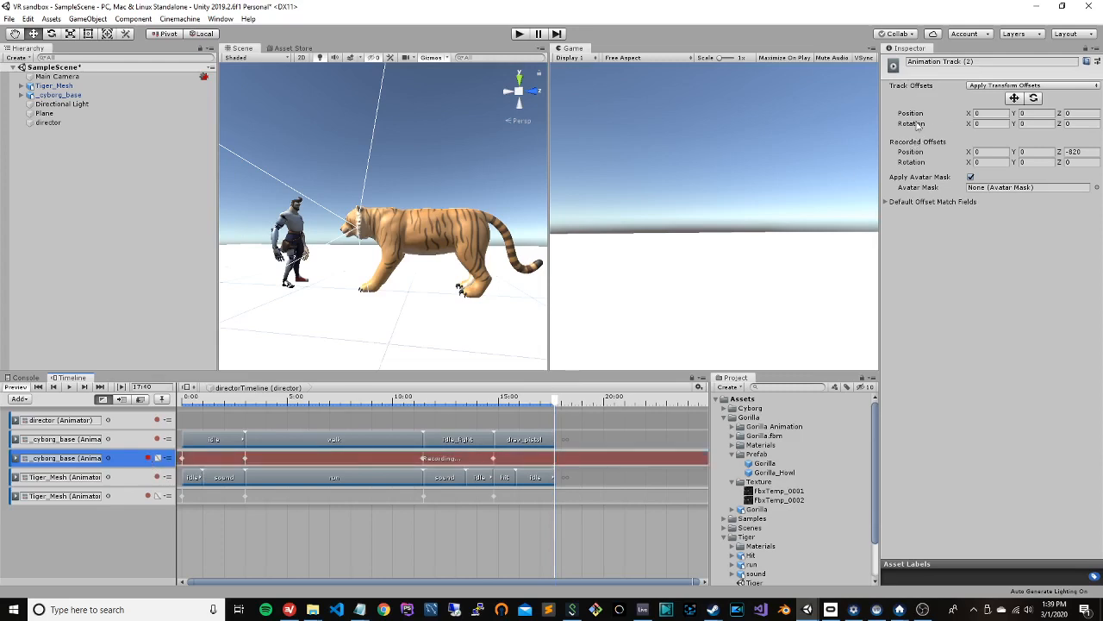
click(59, 95)
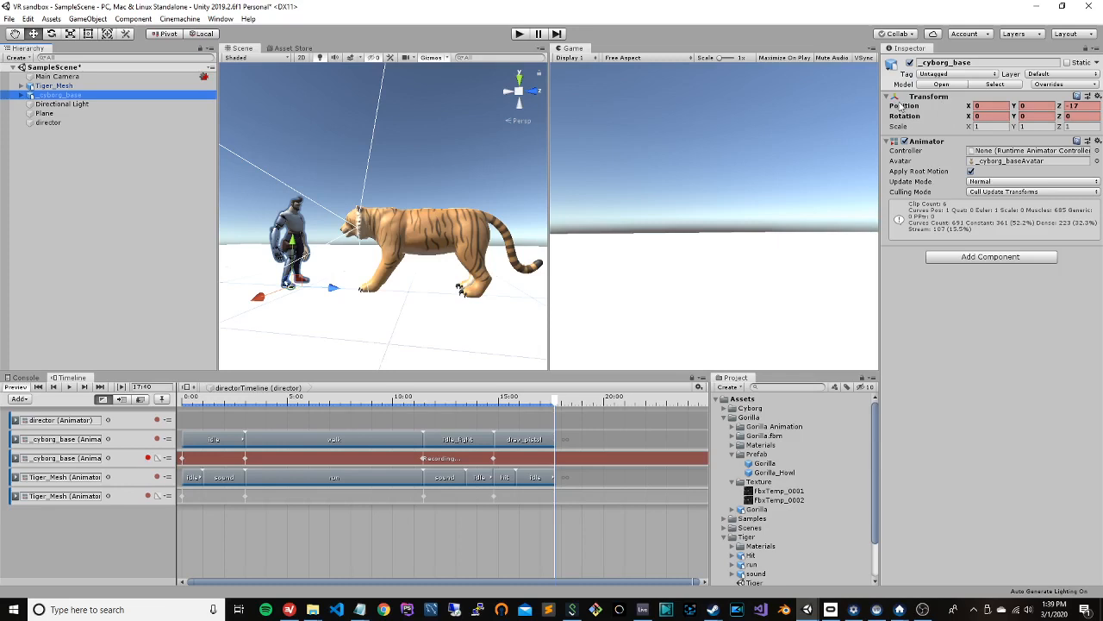
right_click(902, 106)
click(976, 143)
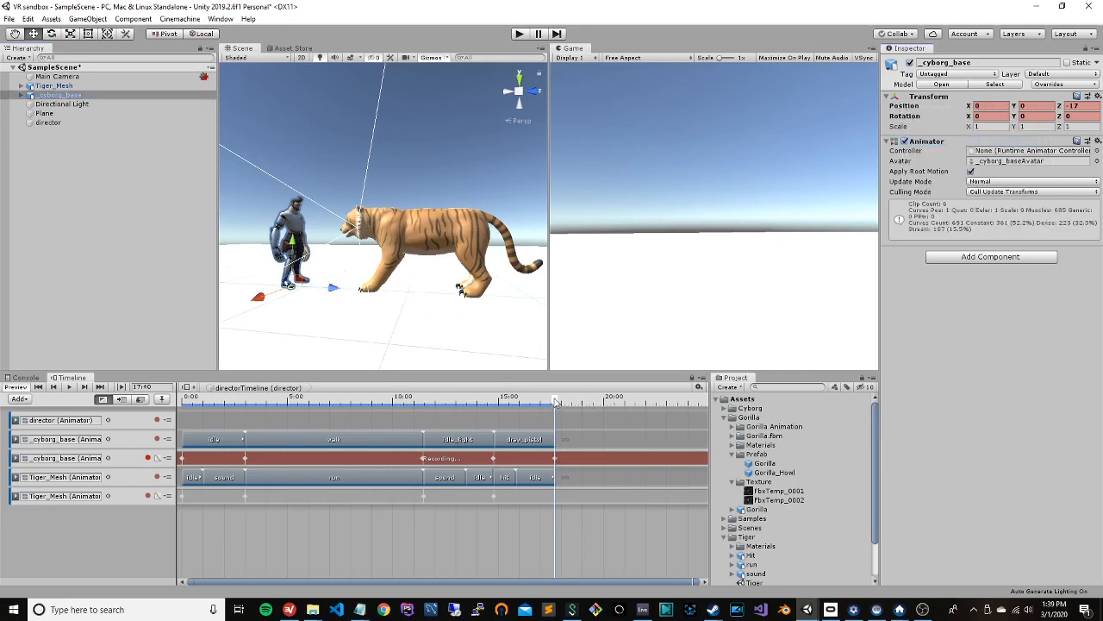
Step: At 20:01 on the timeline, move the cyborg above the tiger's back to about X 19.1, Y 81.5 and Z 122.6
drag(556, 401, 606, 404)
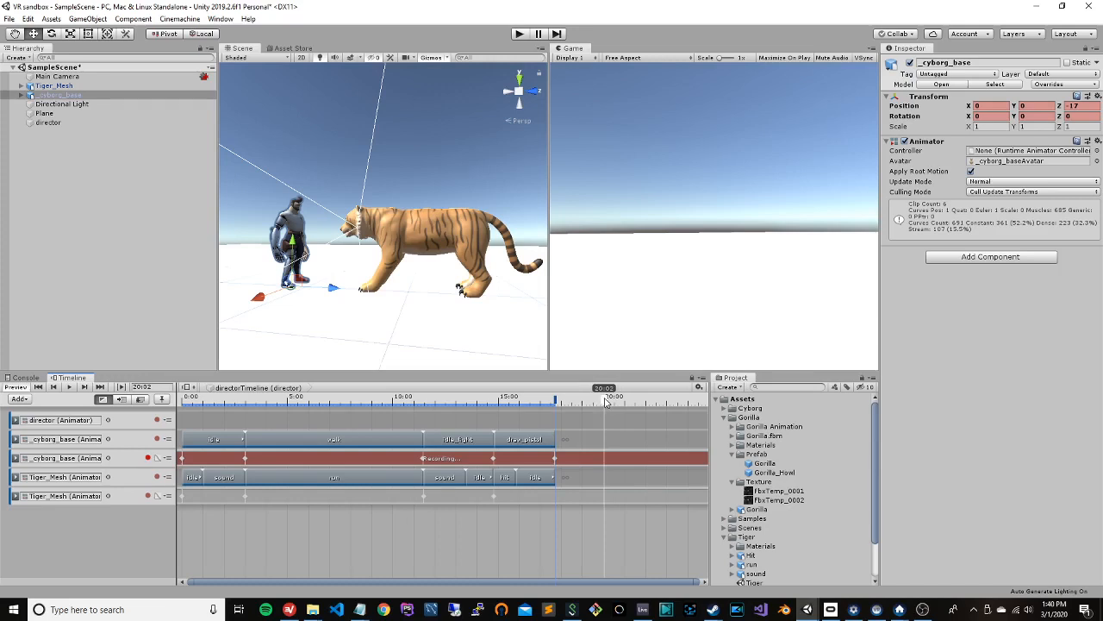
drag(606, 403, 606, 403)
drag(293, 242, 426, 226)
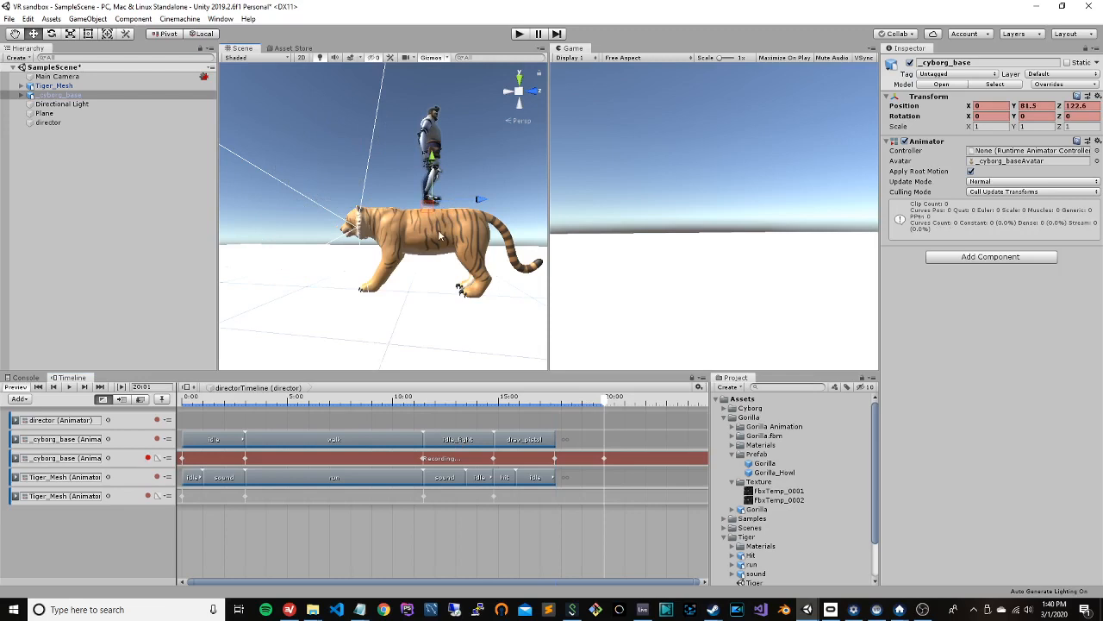
right_drag(440, 235, 224, 211)
key(a)
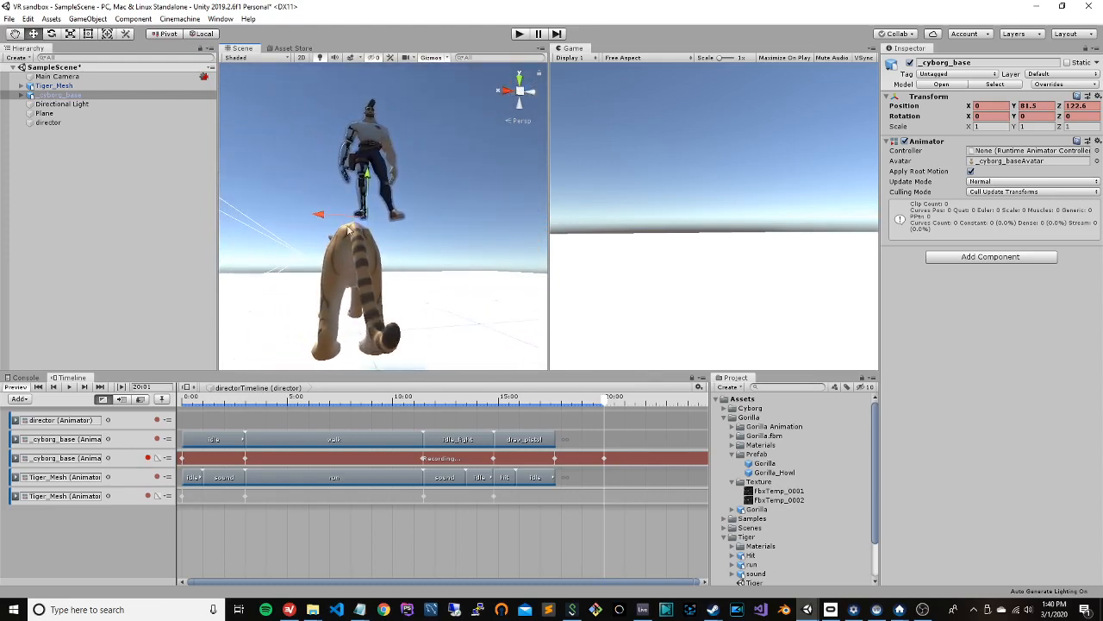
drag(319, 214, 293, 217)
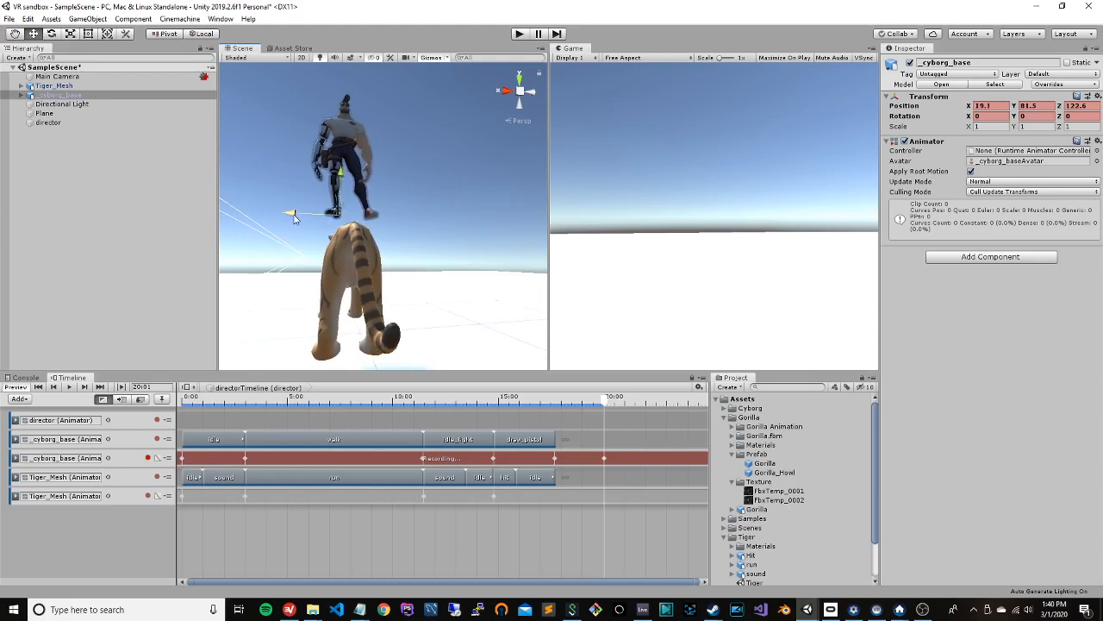
Step: Set the cyborg's Y rotation to 180 at 20:01
right_drag(343, 237, 425, 243)
key(a)
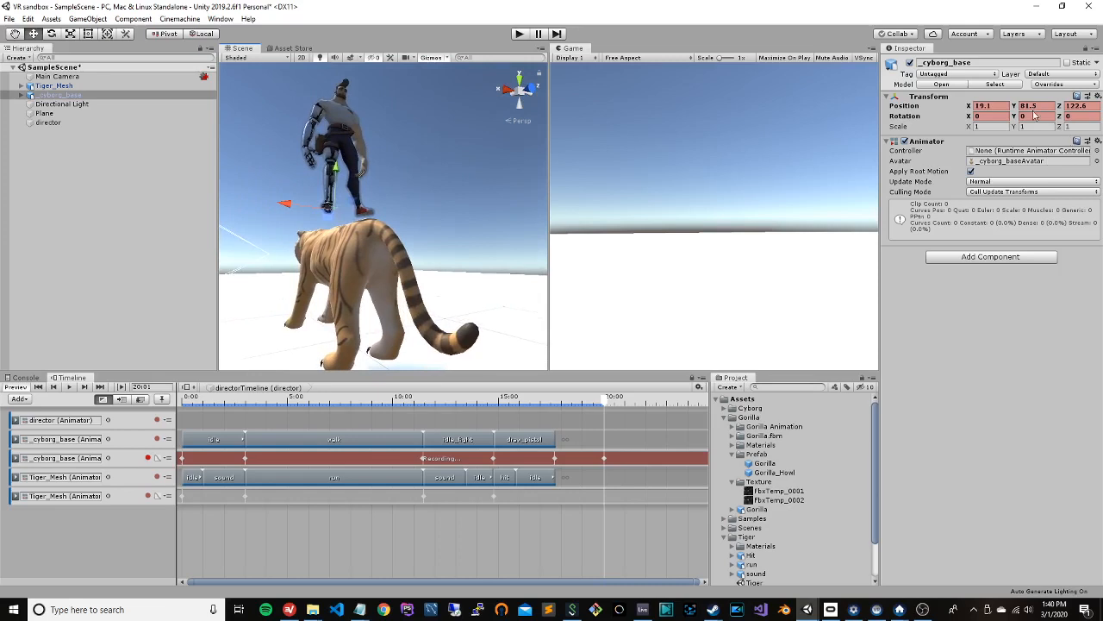
click(1039, 116)
text(180)
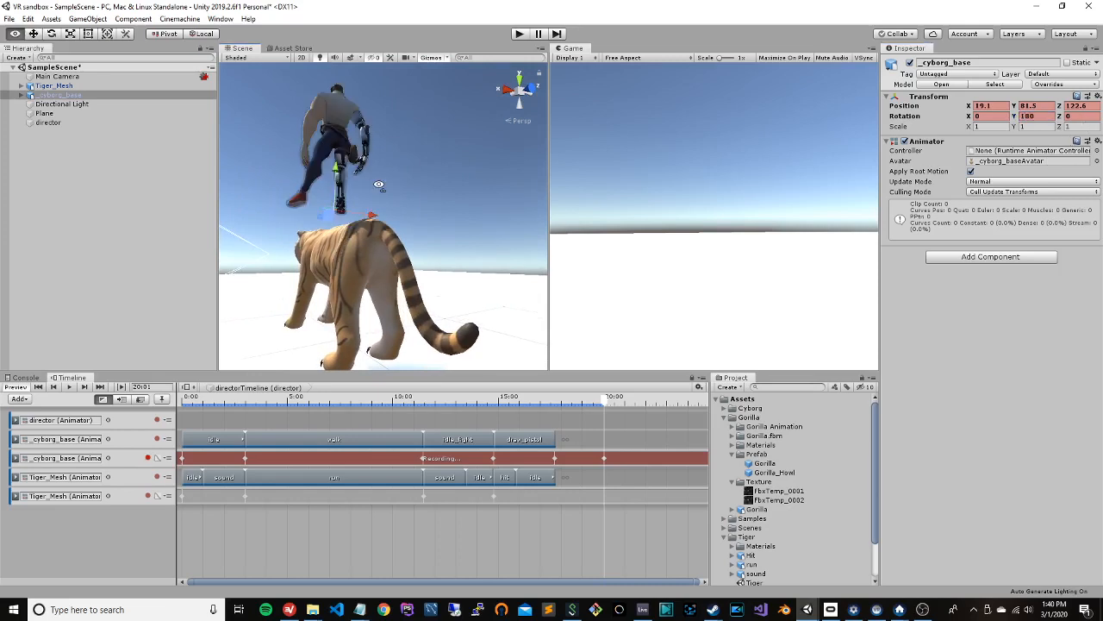
Step: Lower the cyborg astride the tiger's back to about X 10.6 and Y 36
alt+drag(384, 170, 257, 194)
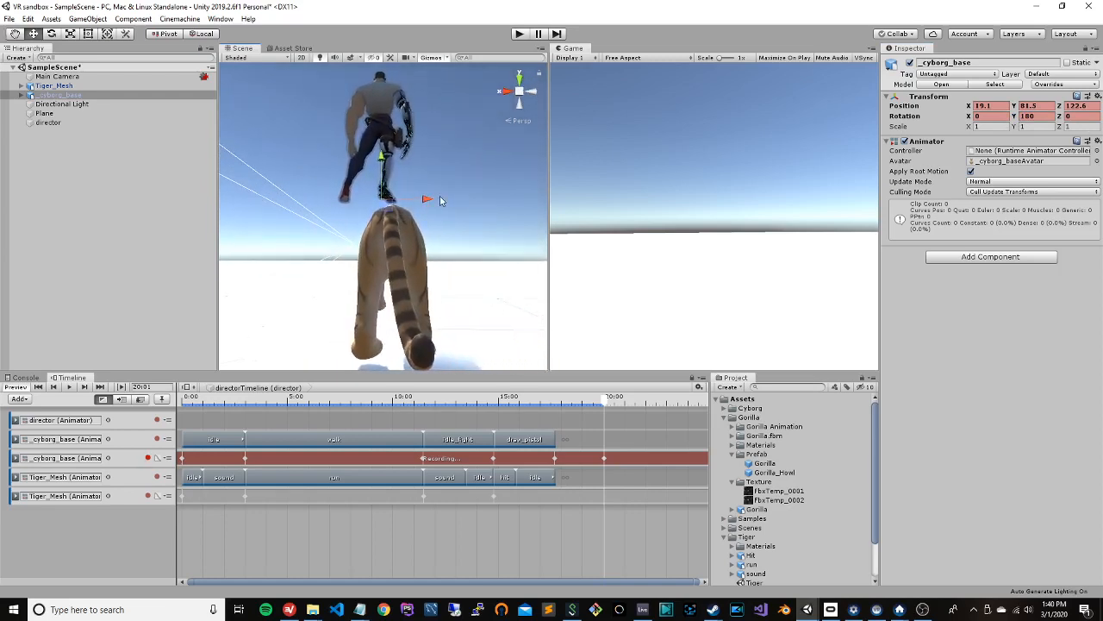
drag(426, 200, 452, 201)
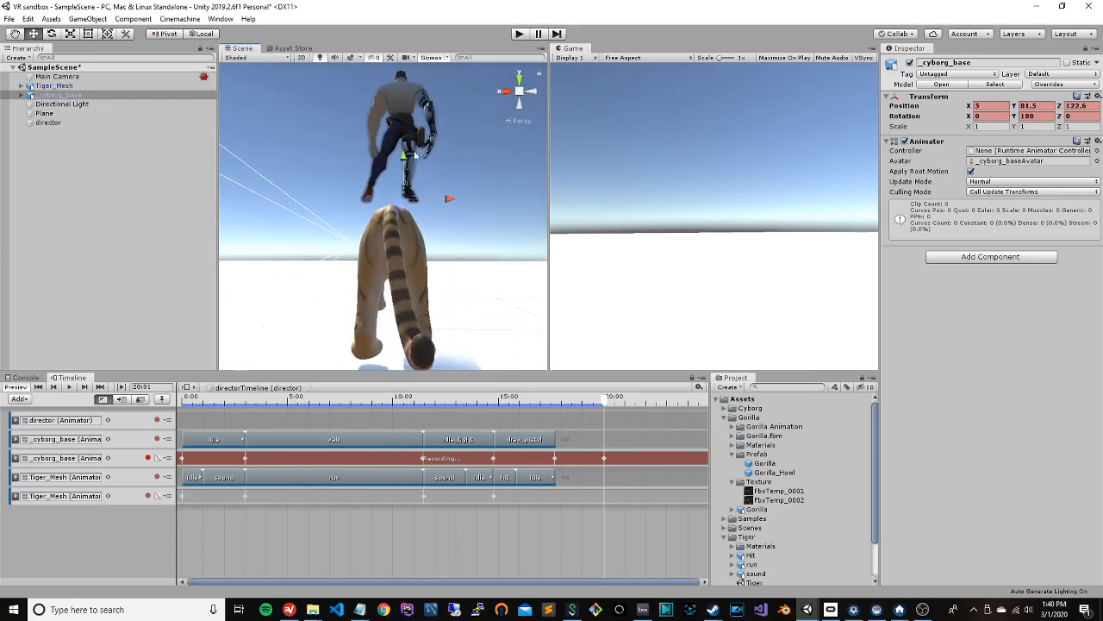
drag(410, 170, 408, 227)
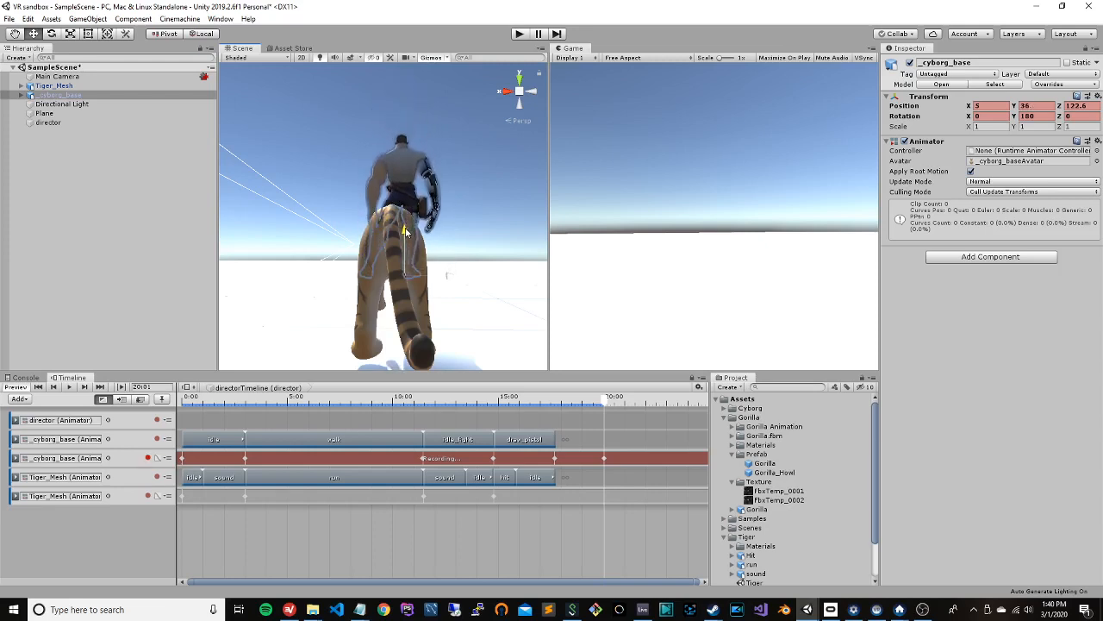
alt+drag(448, 276, 527, 226)
drag(491, 261, 508, 264)
right_drag(471, 249, 485, 182)
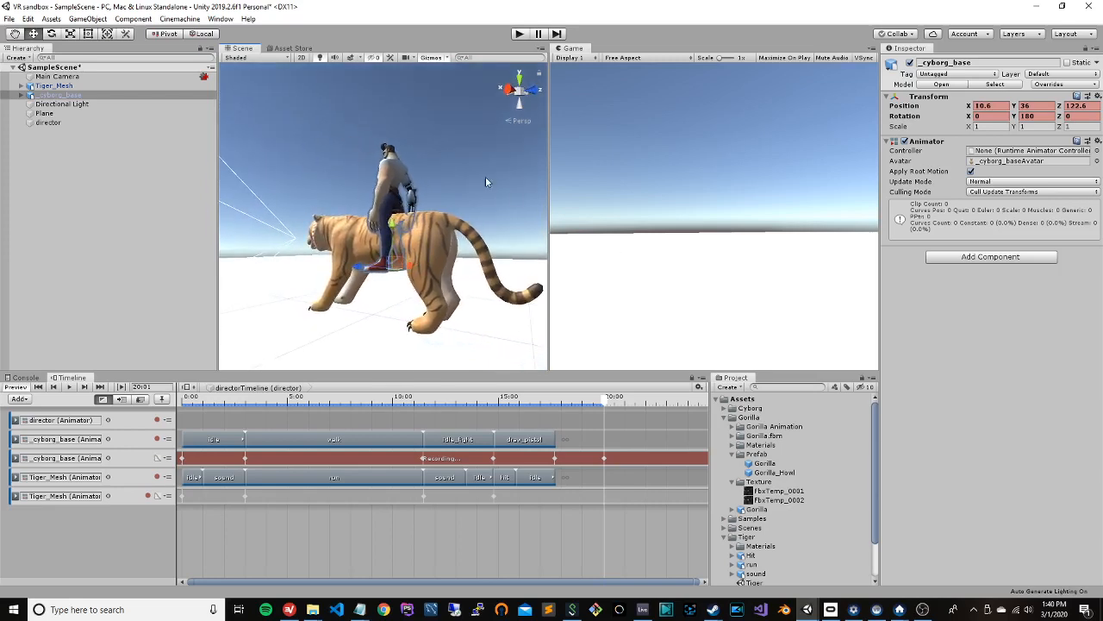
Step: Update the cyborg's transform key near 20 seconds and stop recording on its track
right_click(905, 112)
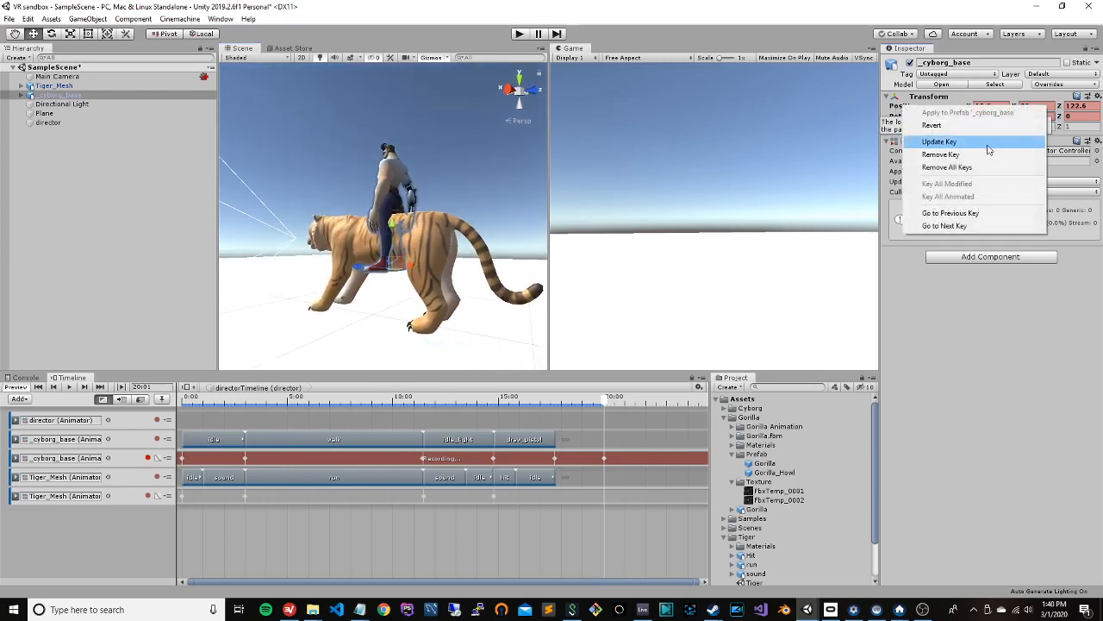
click(932, 143)
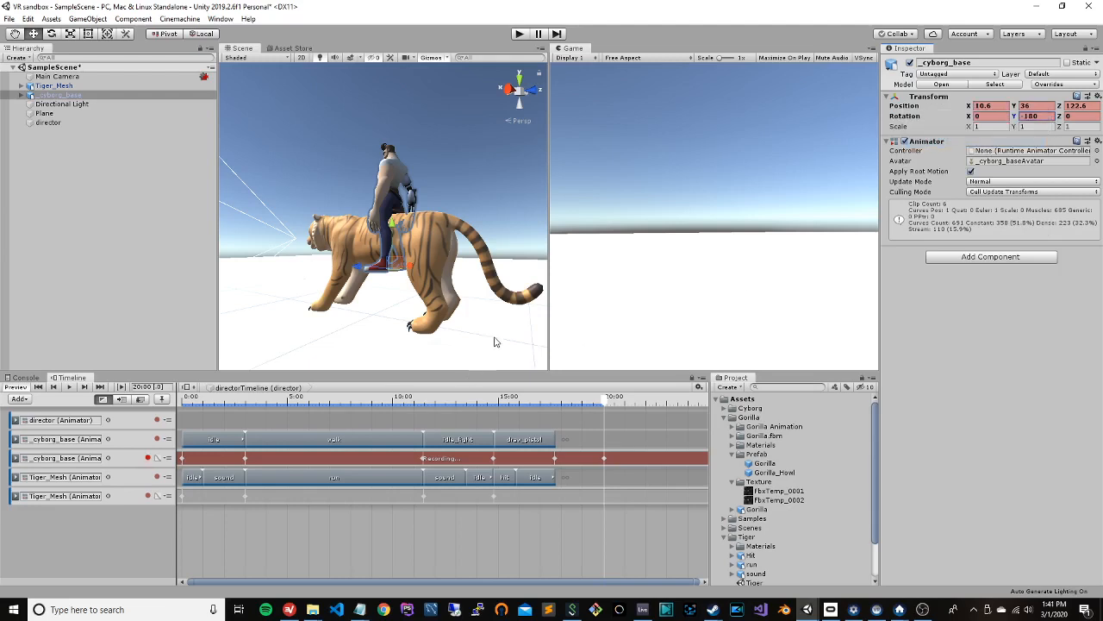
click(147, 458)
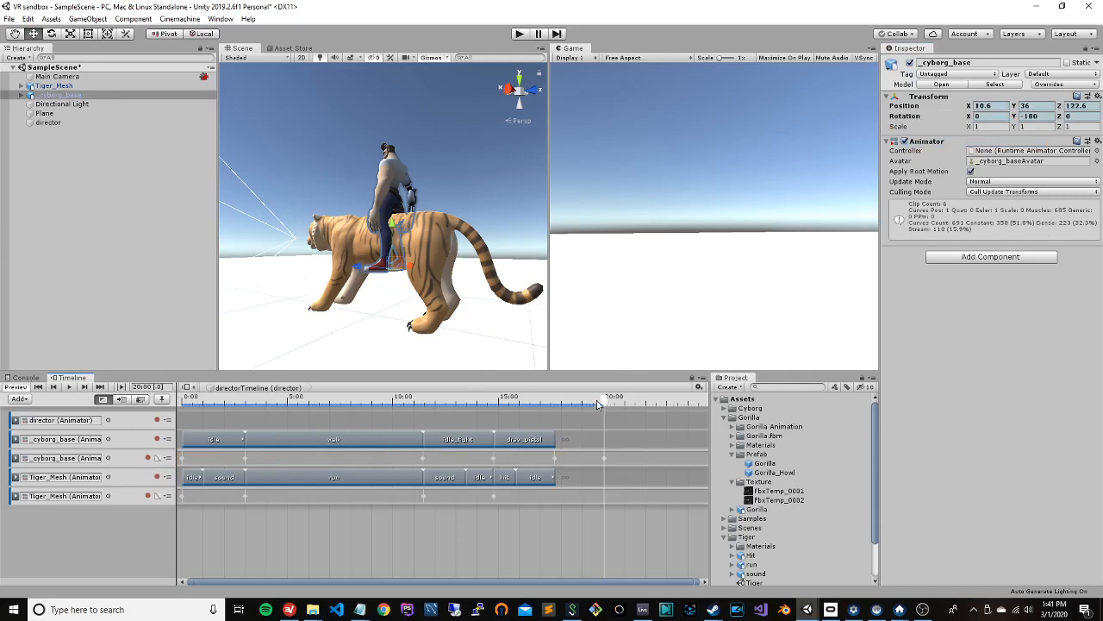
Step: Move the playhead back to 17:43 and show the animation curves of the second _cyborg_base track
drag(597, 406, 556, 401)
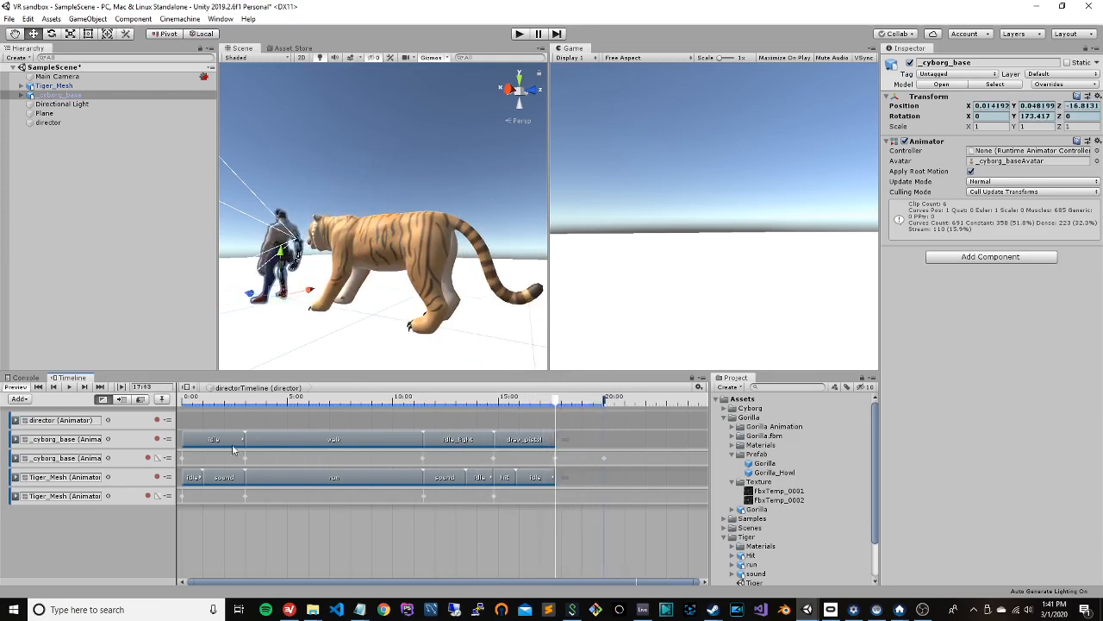
click(158, 458)
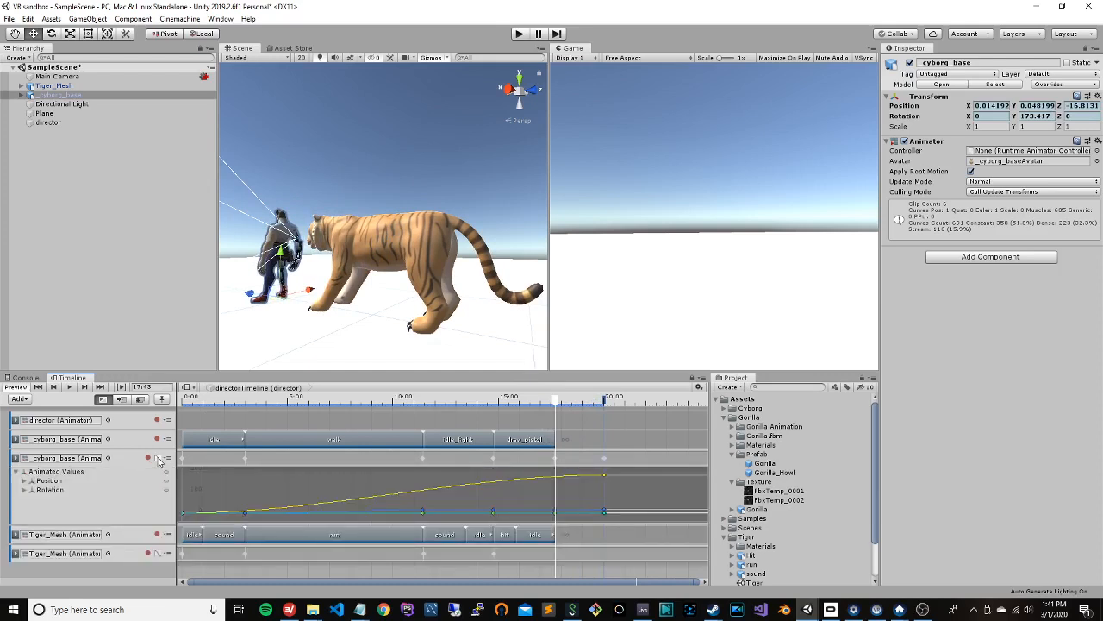
Step: Add a key at about 19:30 on the cyborg's Y-rotation curve and keep the rotation at 0 until that key
click(24, 481)
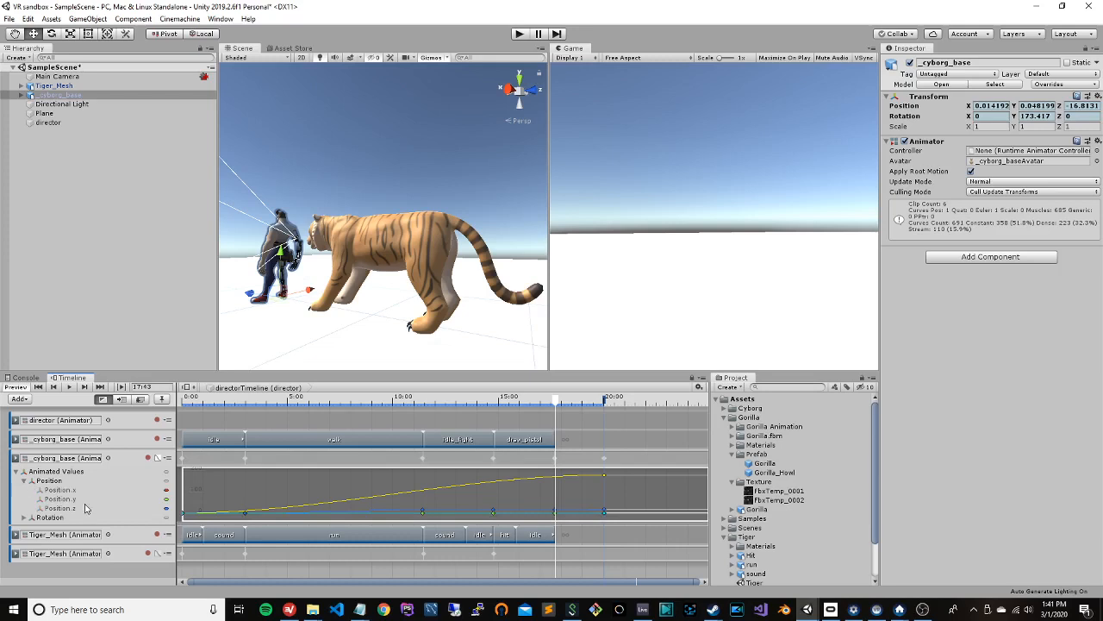
mouse_move(601, 480)
drag(601, 480, 599, 480)
click(581, 495)
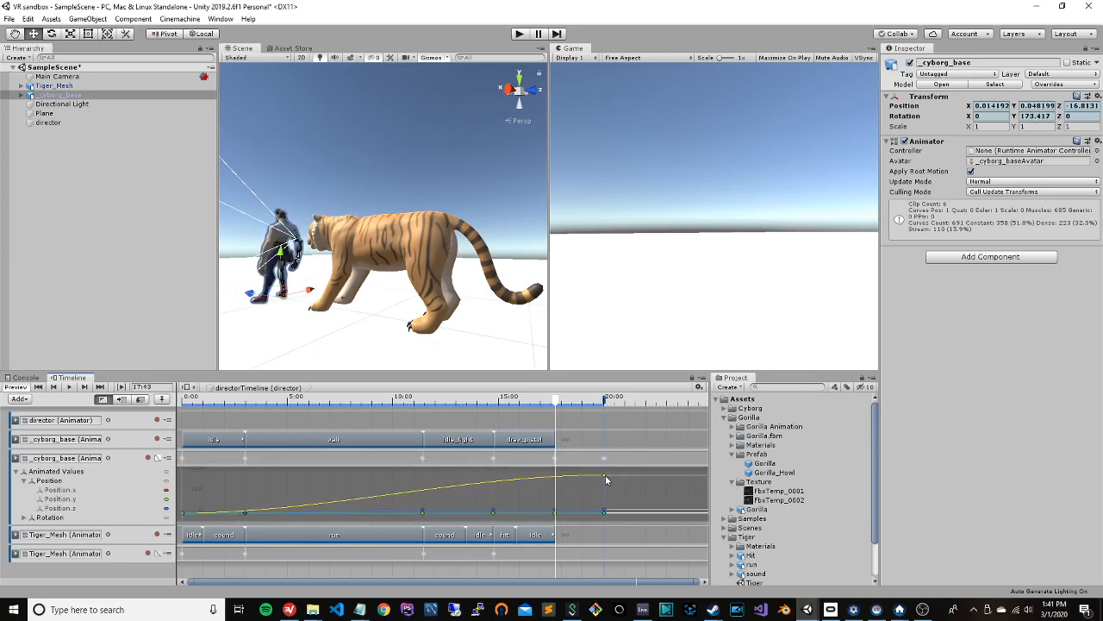
click(520, 483)
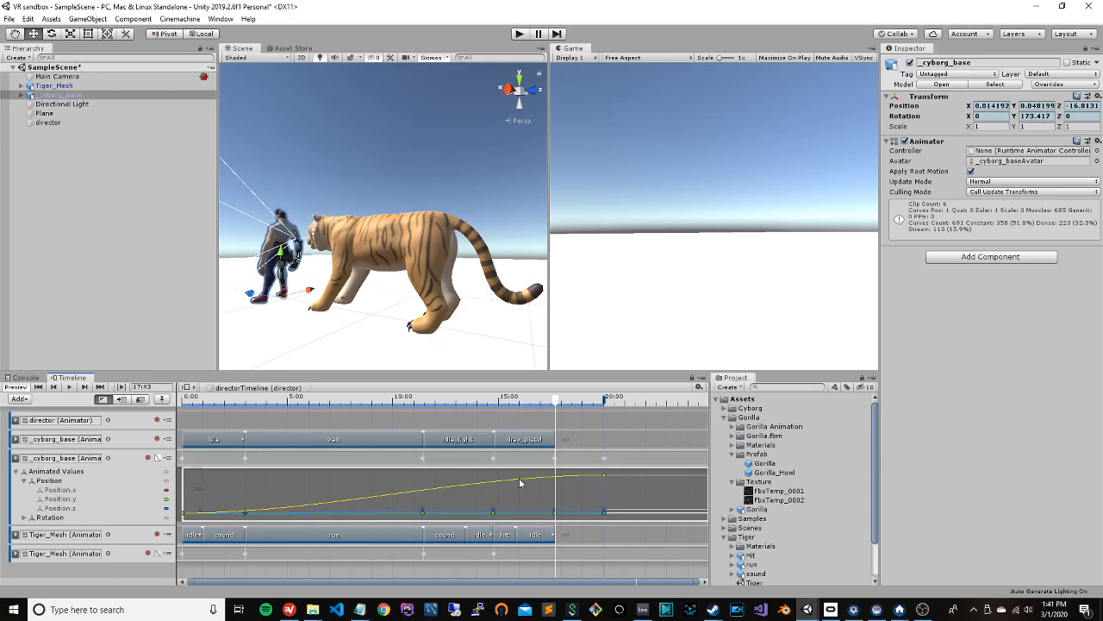
right_click(598, 479)
click(617, 481)
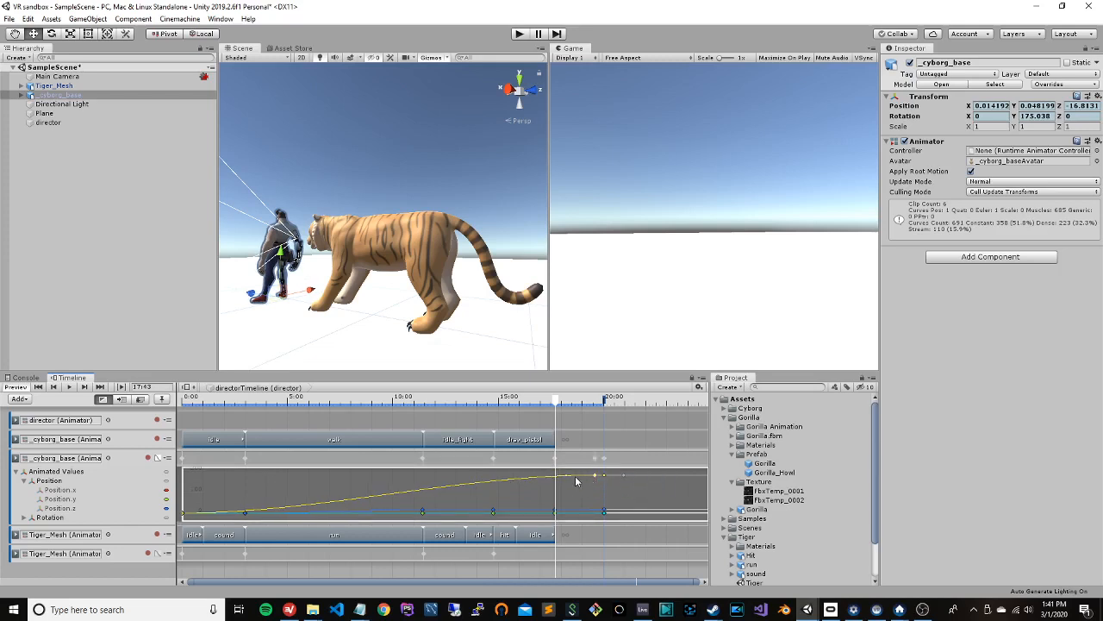
drag(566, 480, 610, 524)
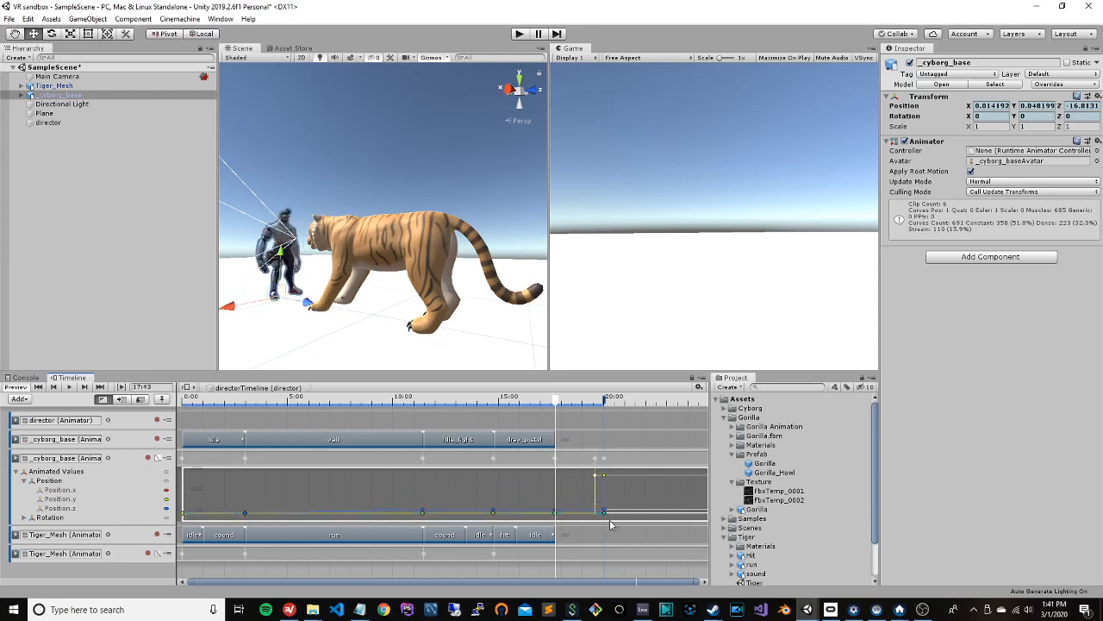
Step: Check the cyborg's pose around 16:49 and its rotation curves, and hide the second _cyborg_base track's curve view
mouse_move(556, 405)
mouse_down()
mouse_move(517, 406)
mouse_move(606, 415)
mouse_move(545, 420)
mouse_move(556, 420)
mouse_move(541, 397)
mouse_up()
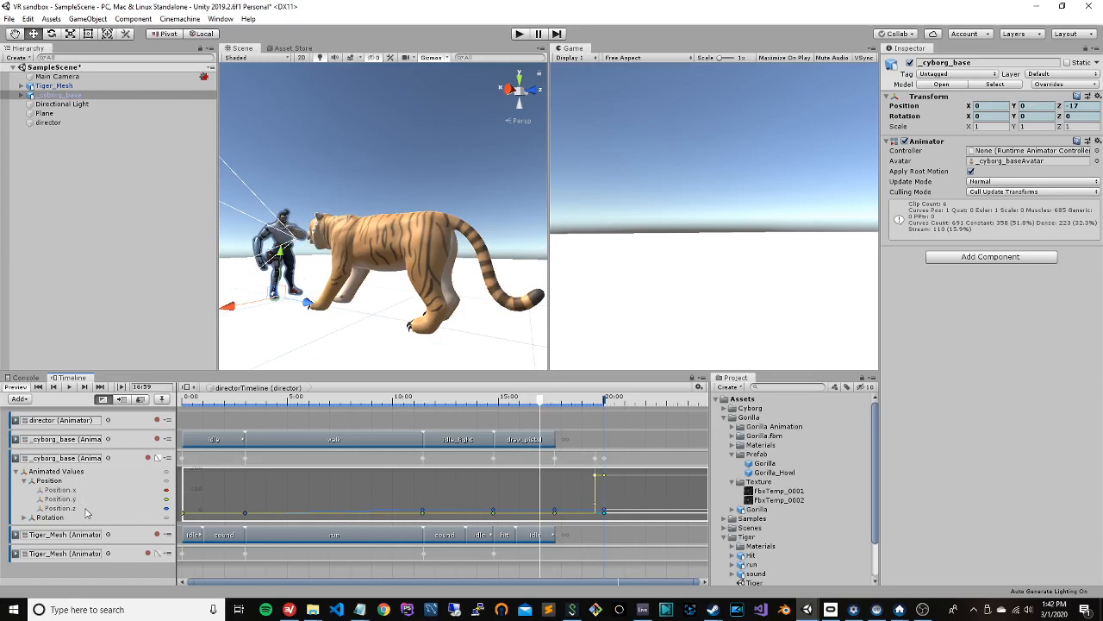
click(24, 517)
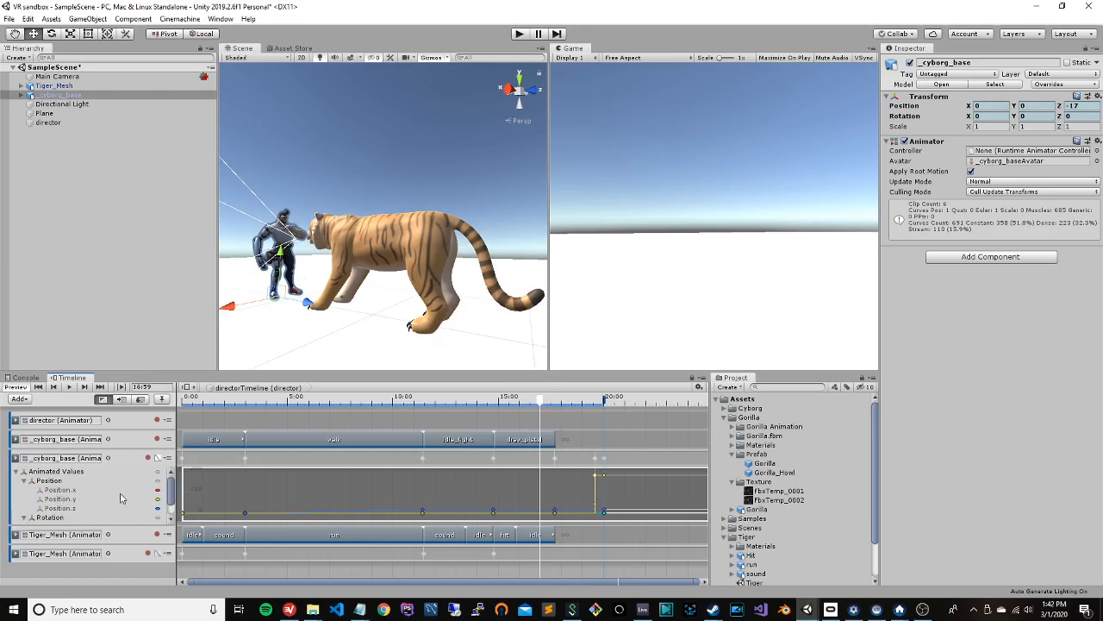
drag(170, 490, 170, 510)
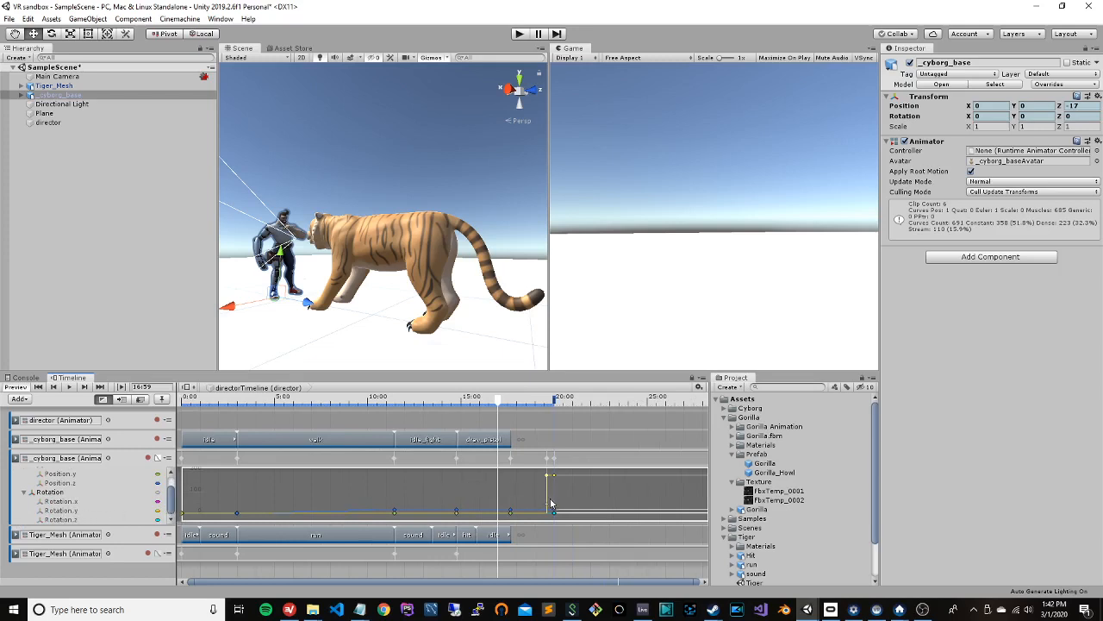
mouse_move(497, 404)
mouse_down()
mouse_move(553, 406)
mouse_move(496, 406)
mouse_up()
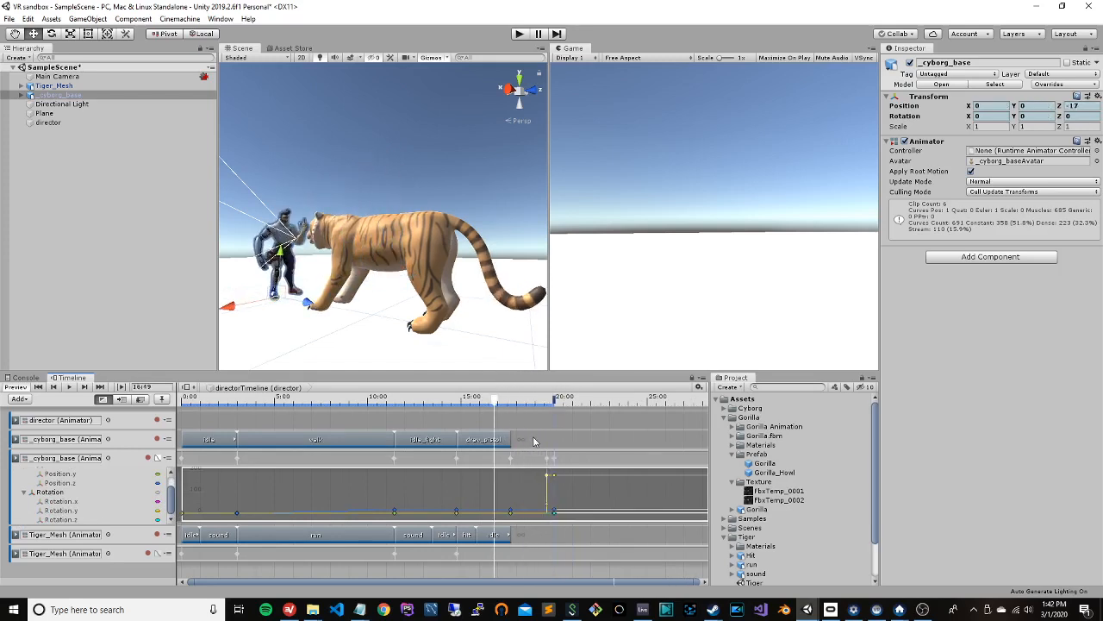
click(159, 463)
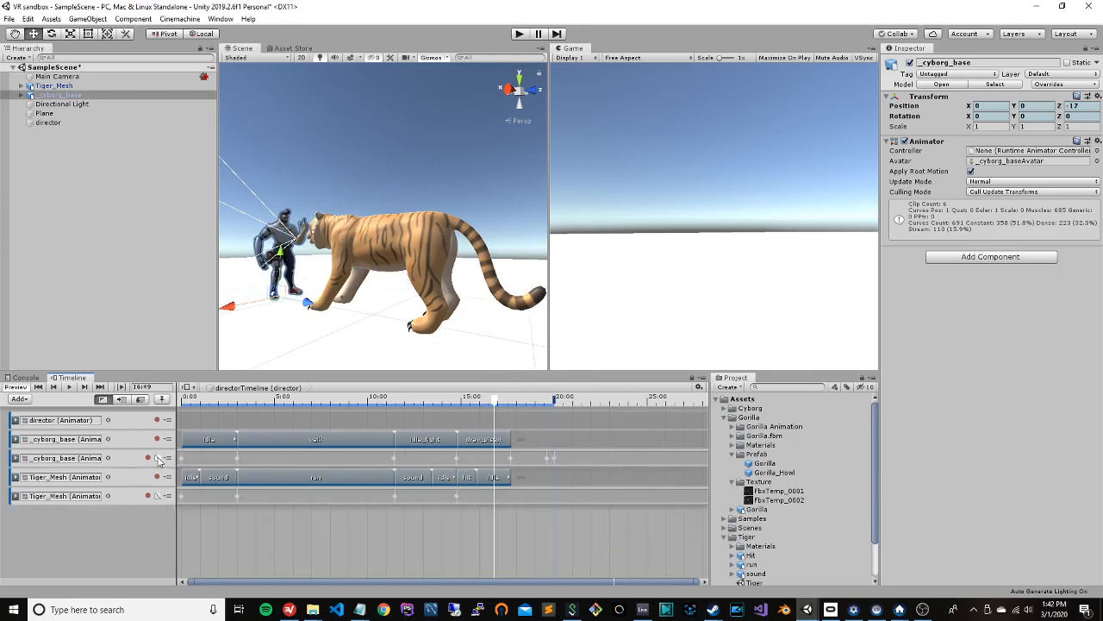
click(158, 463)
click(158, 462)
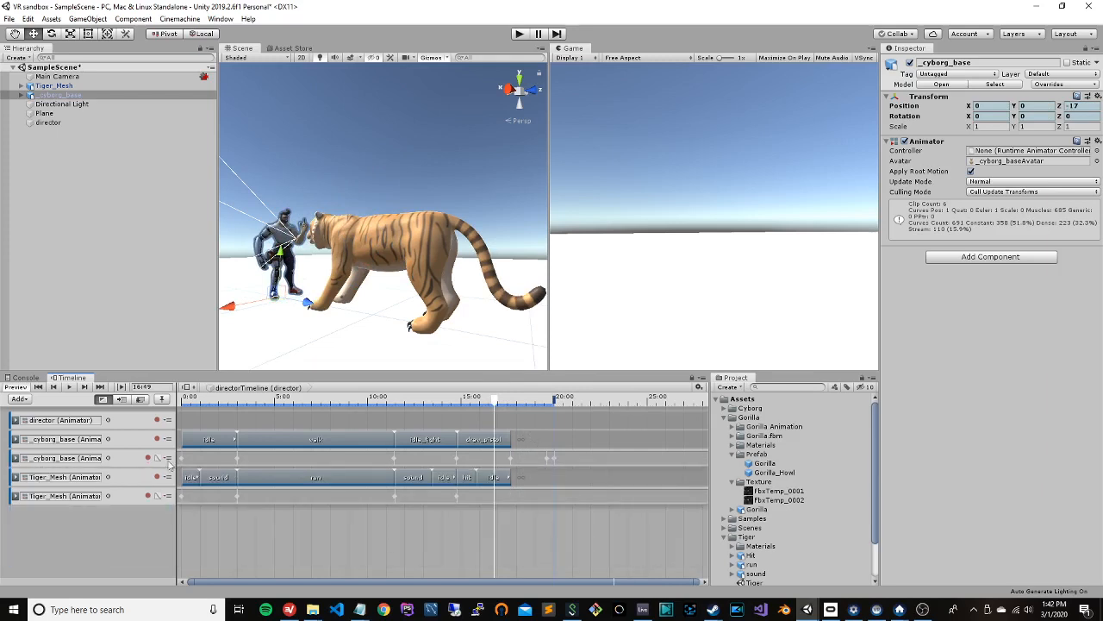
Step: Add the jump_complete animation clip after draw_pistol on the first _cyborg_base track
right_click(533, 441)
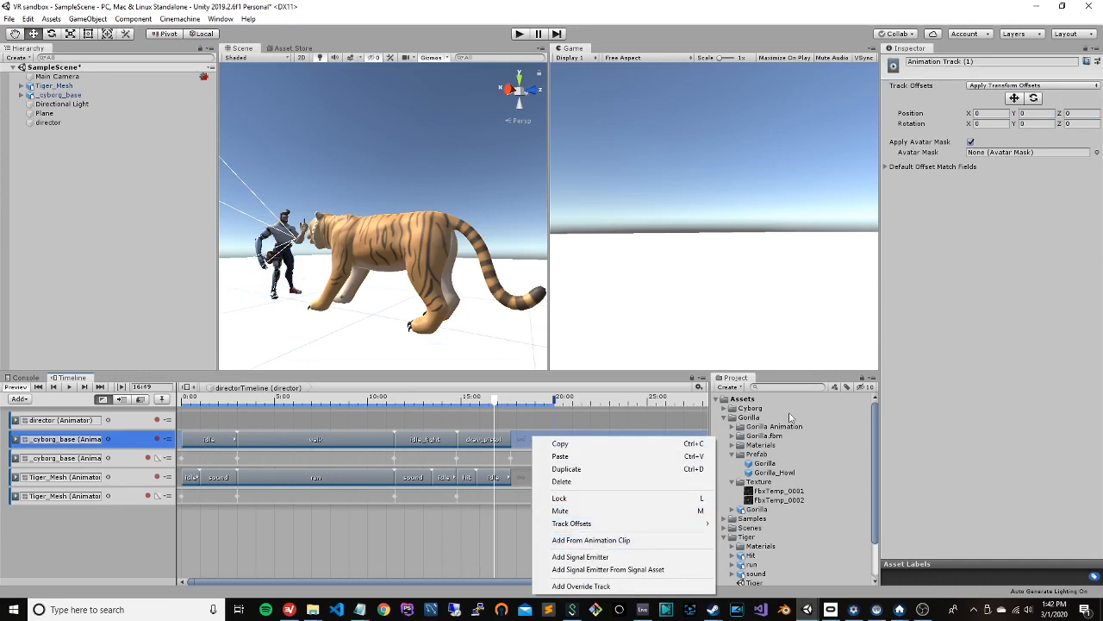
click(732, 417)
click(731, 407)
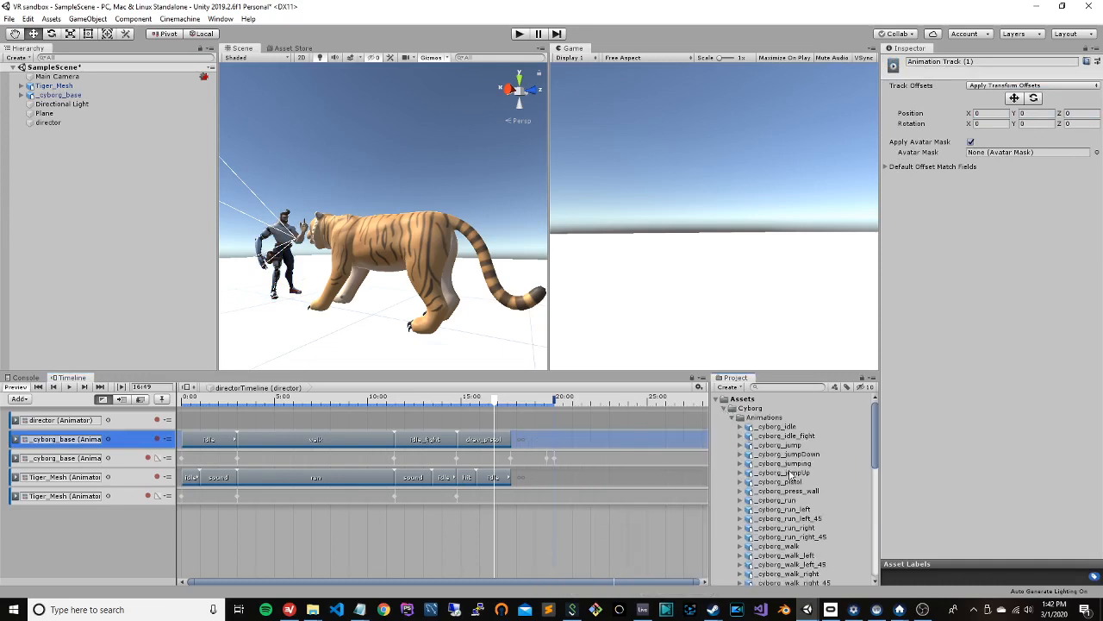
right_click(545, 438)
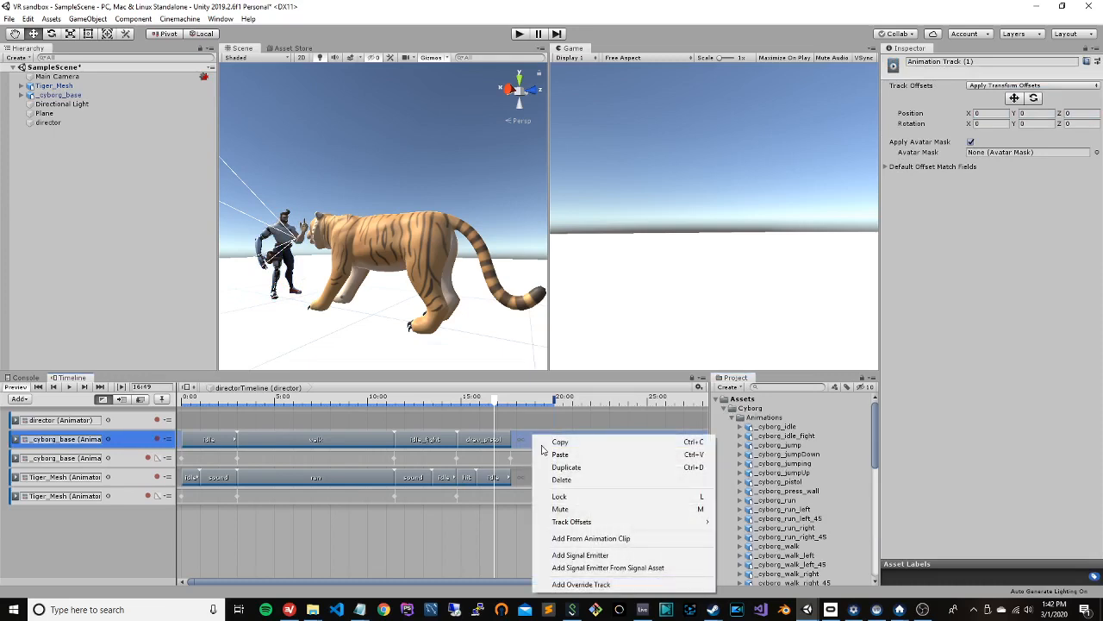
click(651, 538)
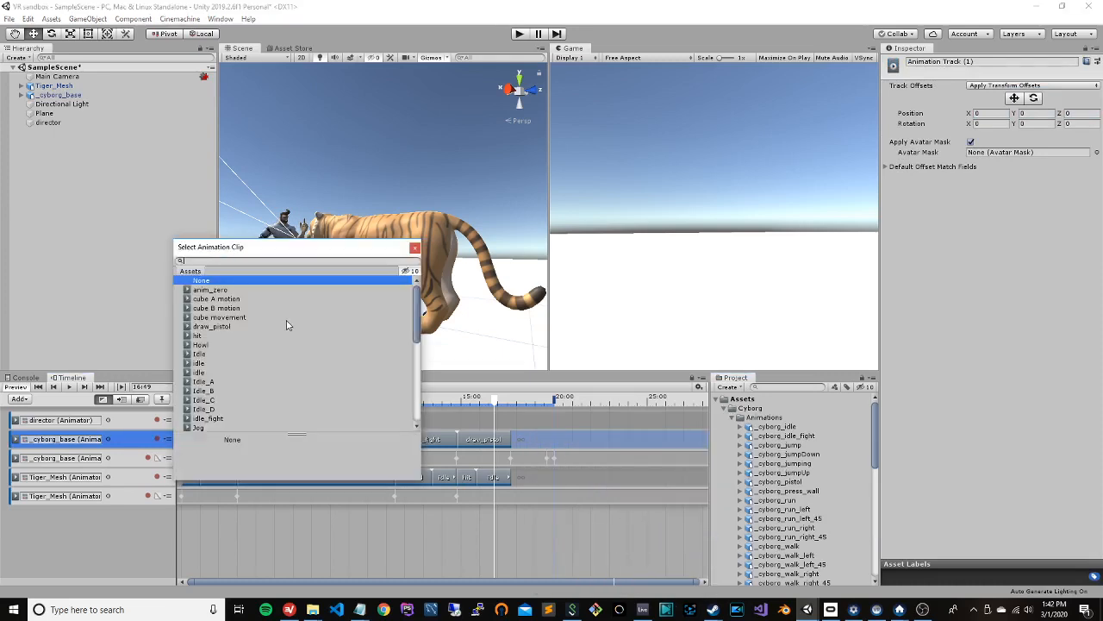
scroll(288, 325, down, 8)
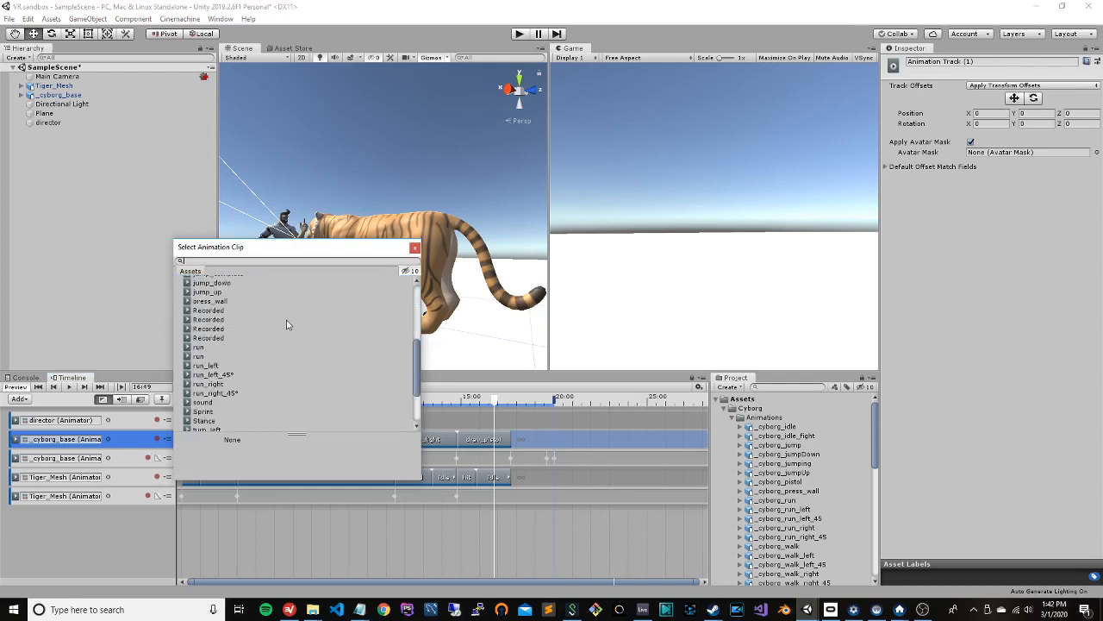
scroll(288, 325, up, 8)
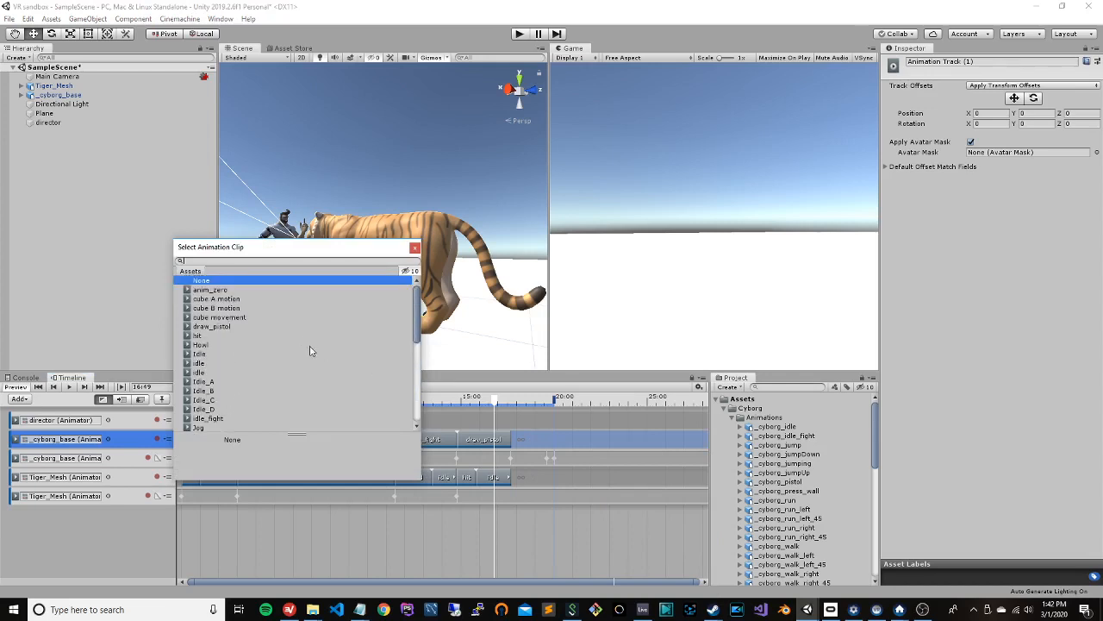
scroll(312, 351, down, 3)
click(259, 369)
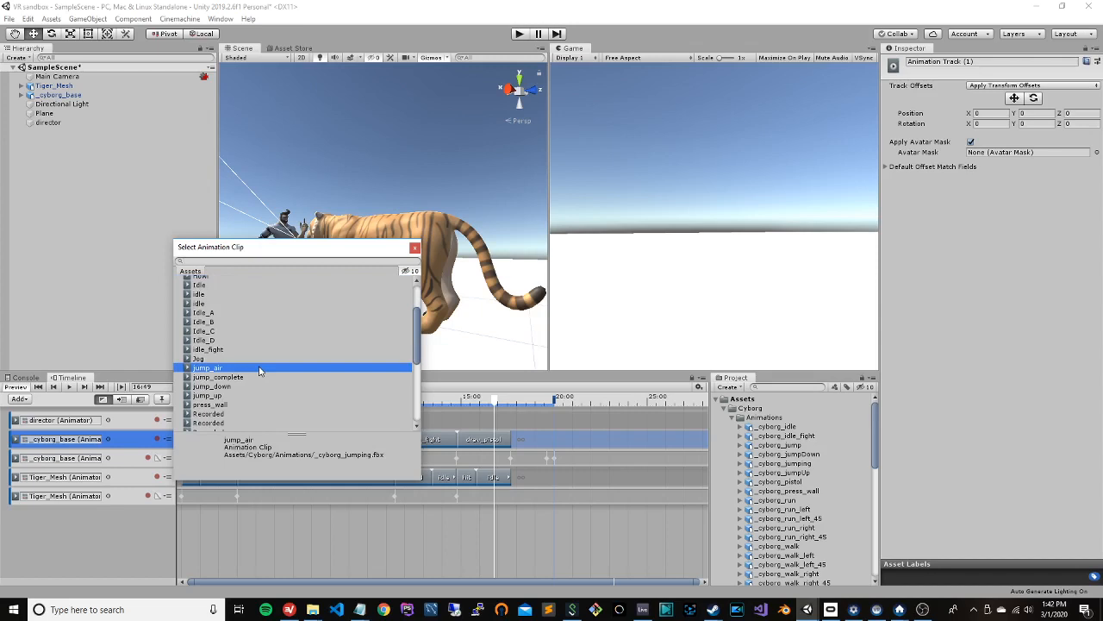
click(264, 378)
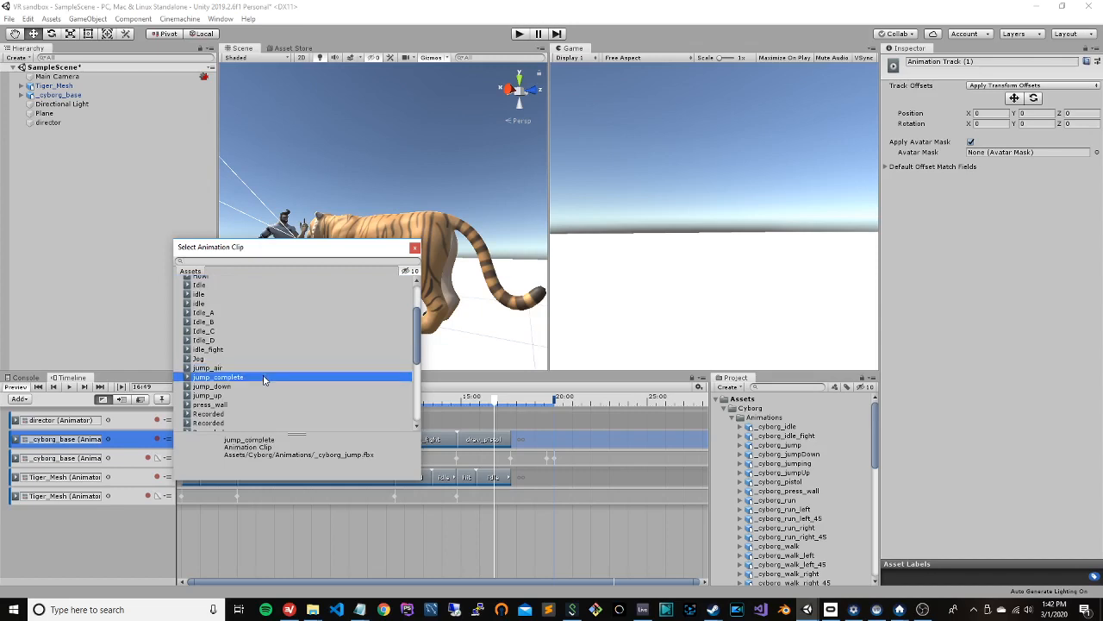
double_click(263, 377)
Step: Trim the jump_complete clip to end at frame 1163, with a duration of 100 frames
drag(511, 409, 485, 409)
mouse_move(554, 440)
mouse_down()
mouse_move(532, 443)
mouse_move(553, 440)
mouse_up()
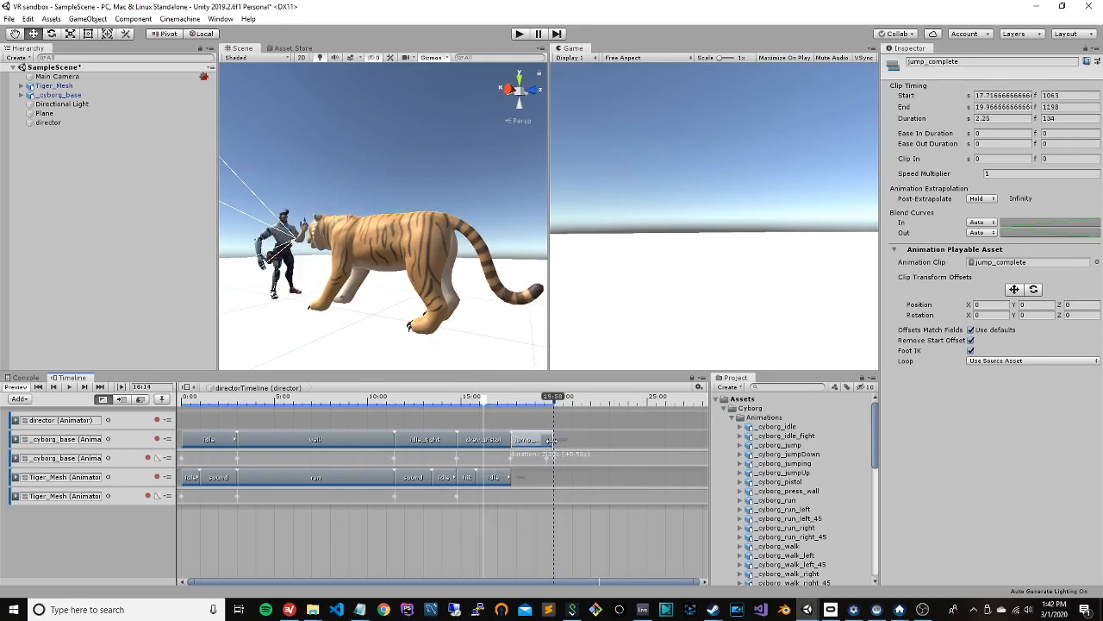
mouse_move(485, 403)
mouse_down()
mouse_move(541, 407)
mouse_move(501, 406)
mouse_up()
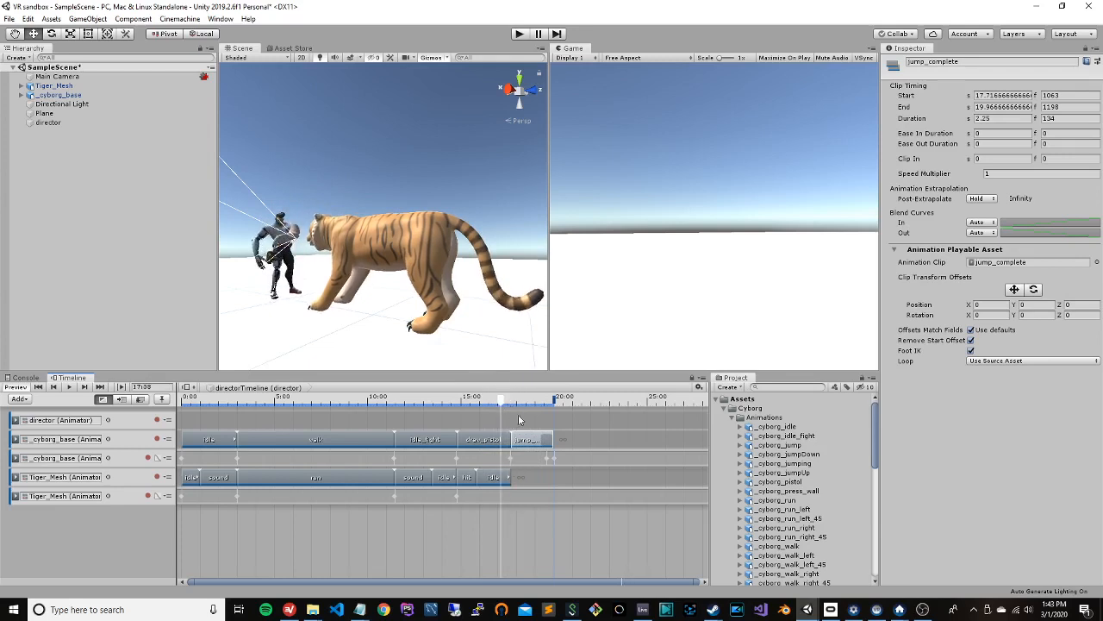
drag(552, 439, 543, 439)
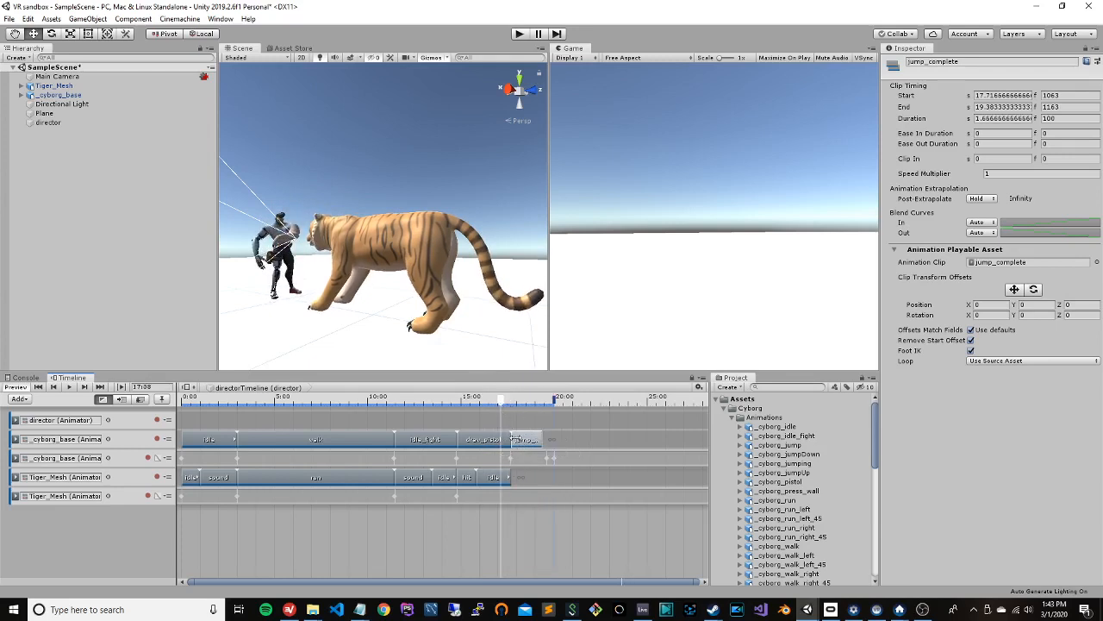
scroll(534, 430, up, 5)
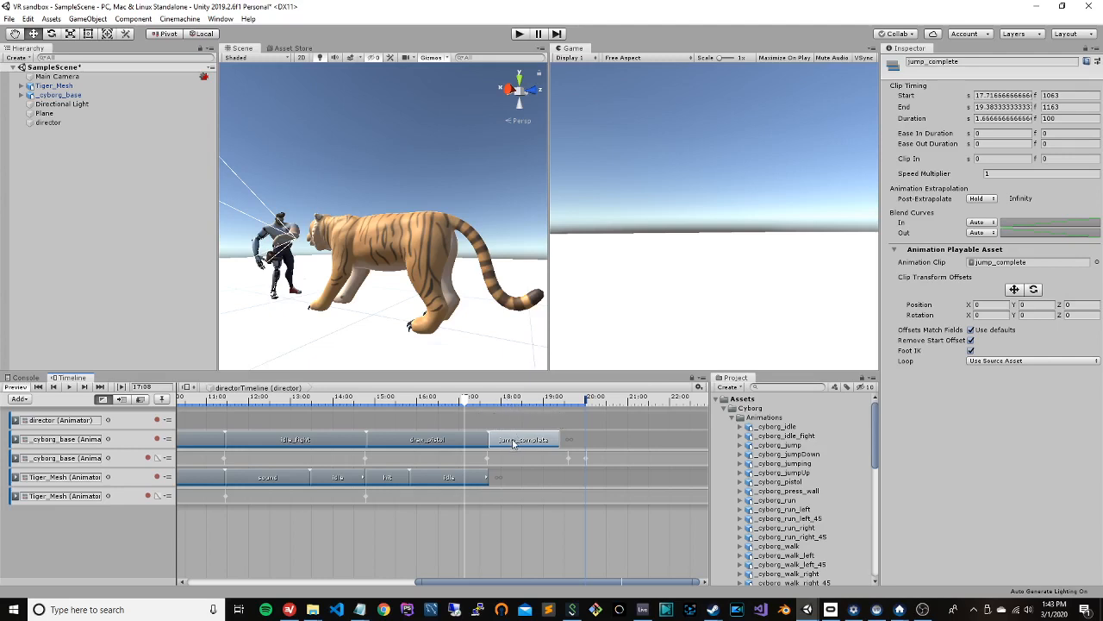
mouse_move(466, 407)
mouse_down()
mouse_move(578, 401)
mouse_move(461, 402)
mouse_move(474, 402)
mouse_up()
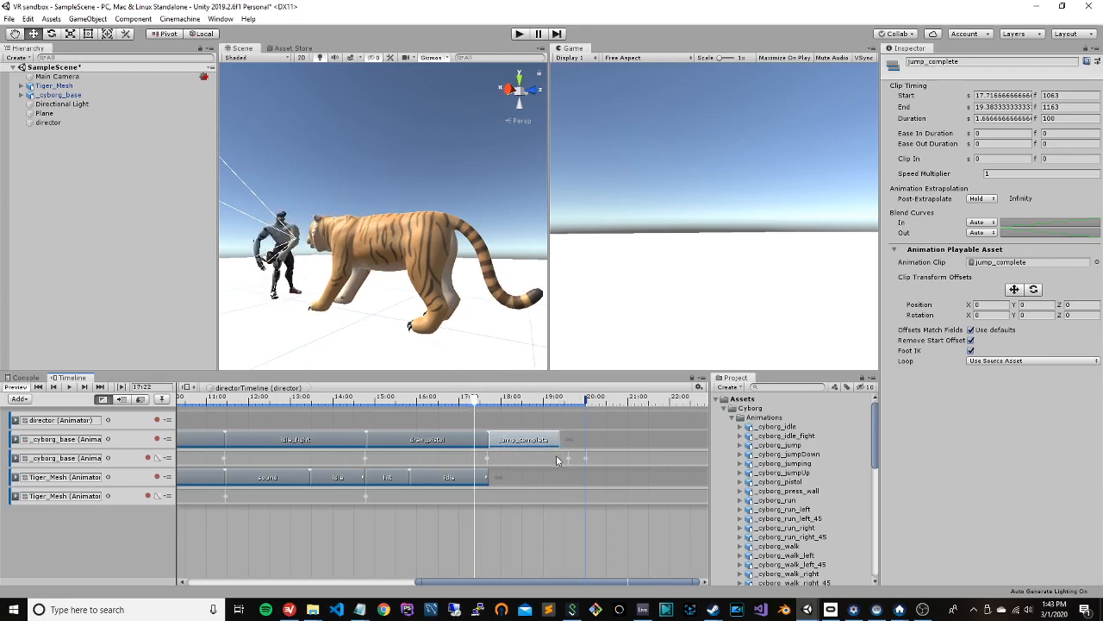
Step: Show the second _cyborg_base track's curves and shift the Y-rotation key at the turn's start to about 19:00
click(583, 462)
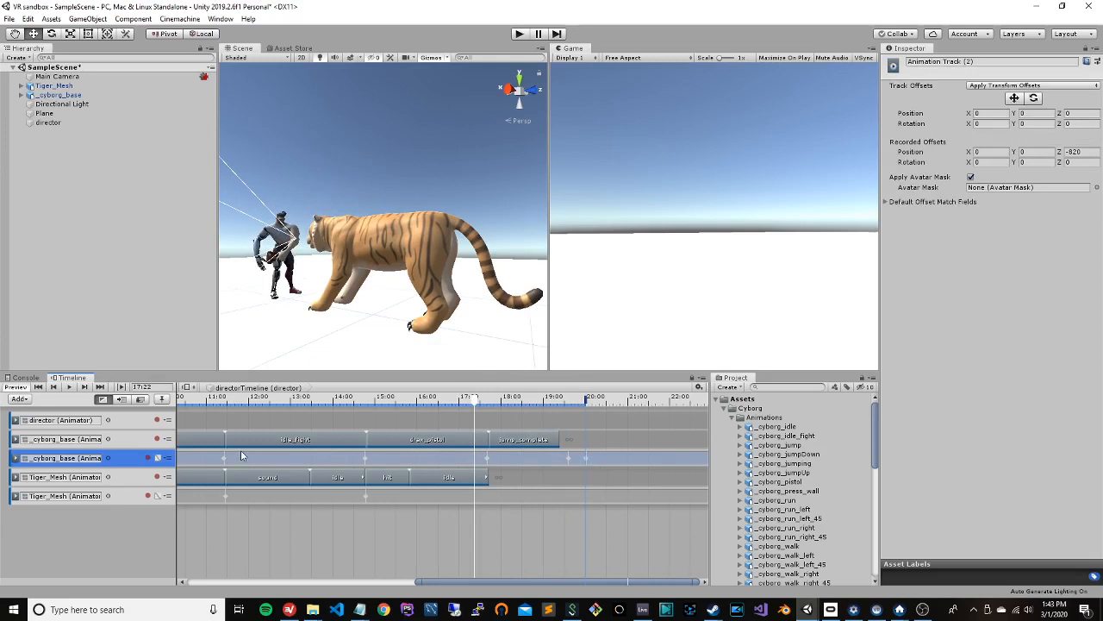
click(158, 460)
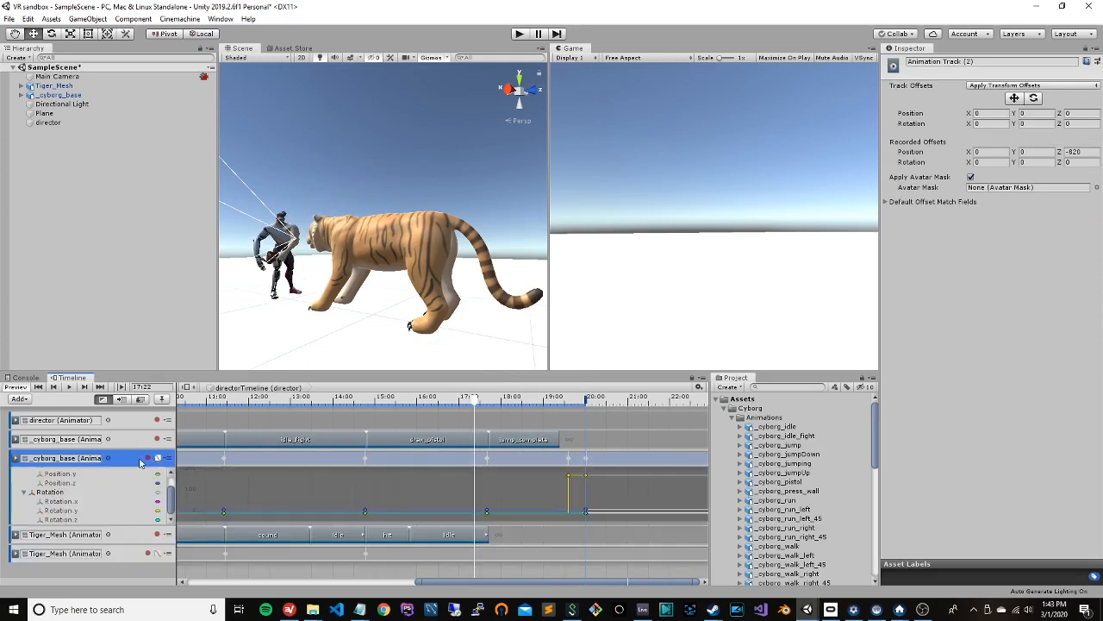
right_click(134, 459)
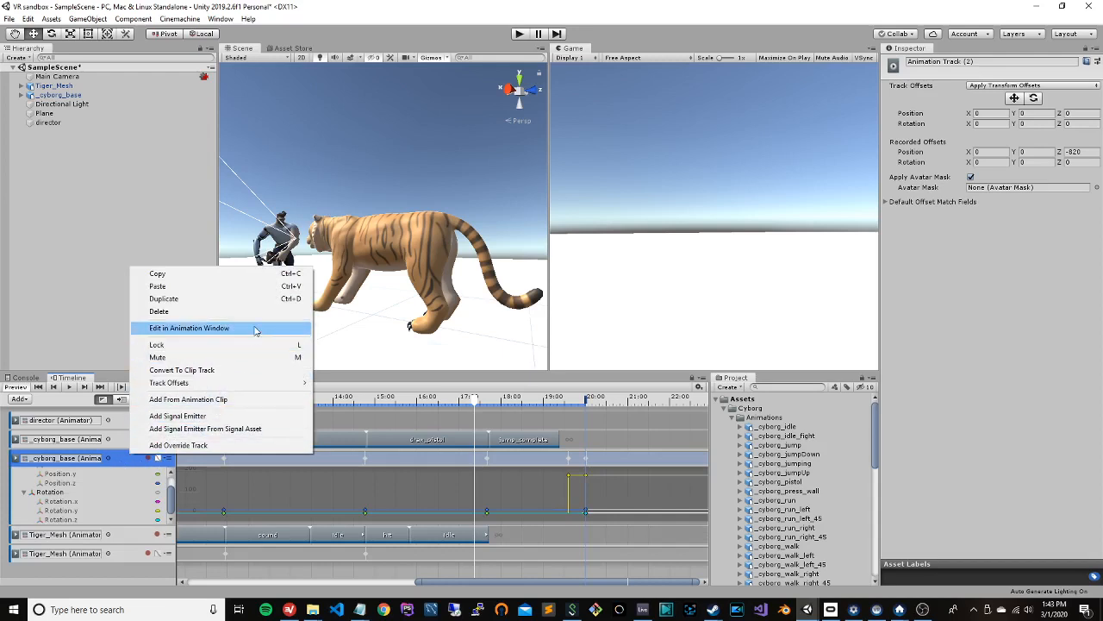
click(569, 481)
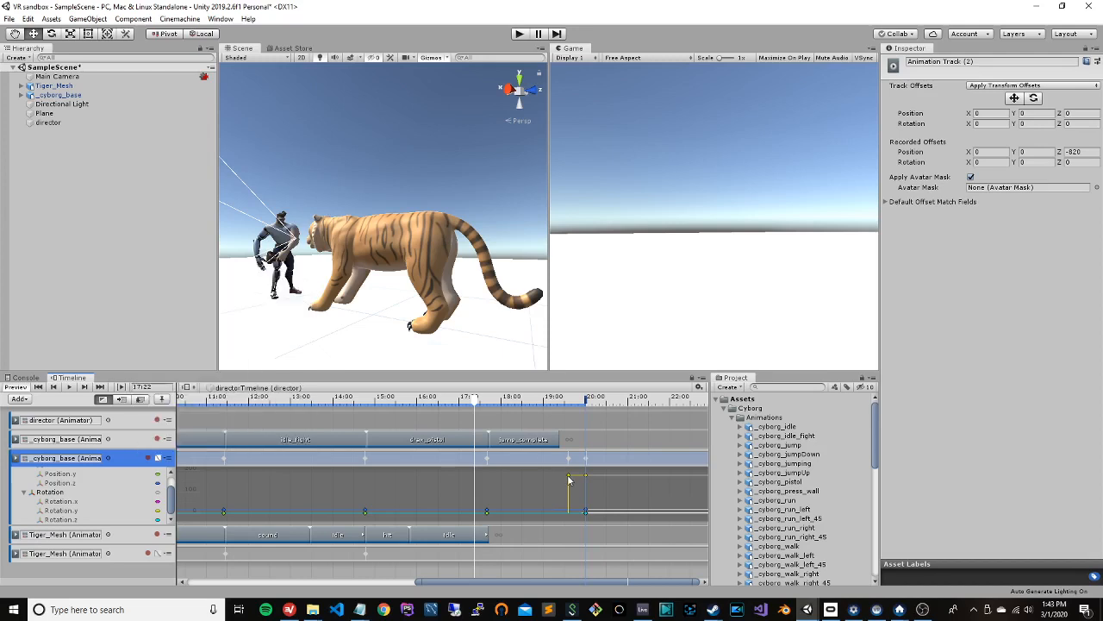
drag(569, 480, 558, 515)
Step: Try to shift the cyborg's final transform keys to about 19.35 seconds, where the jump_complete clip ends
drag(585, 514, 558, 512)
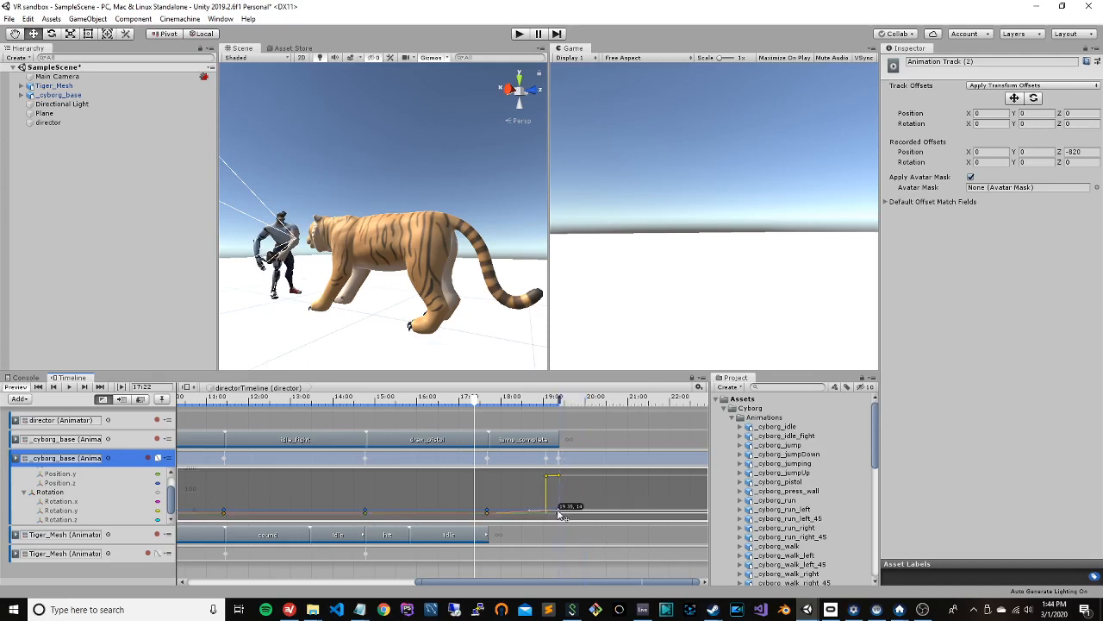
mouse_move(473, 402)
mouse_down()
mouse_move(538, 408)
mouse_move(485, 407)
mouse_up()
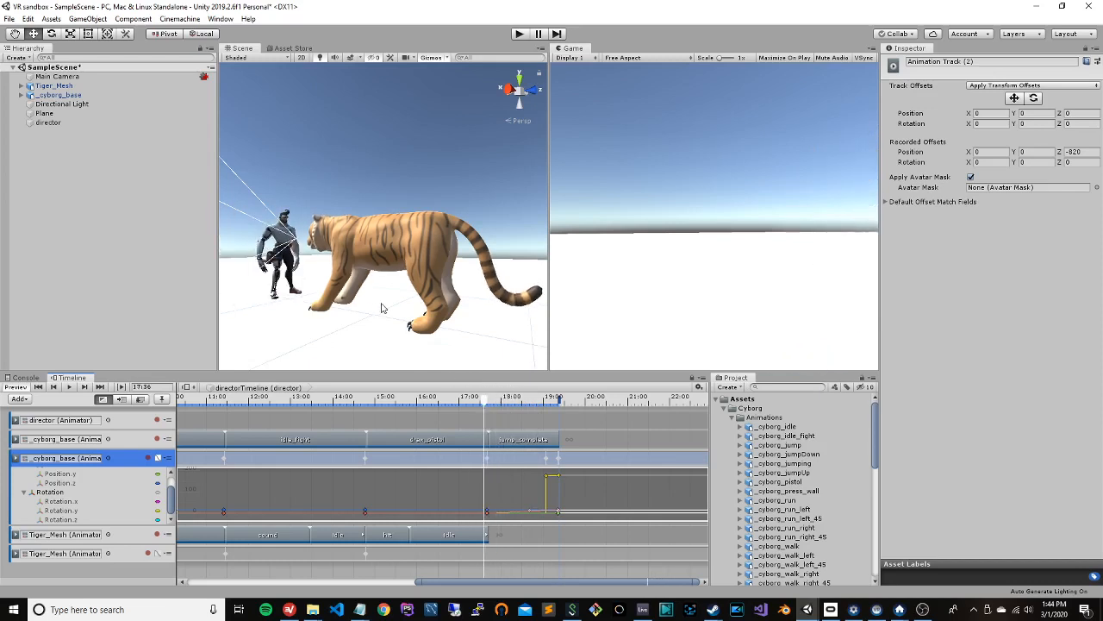
alt+drag(383, 308, 259, 293)
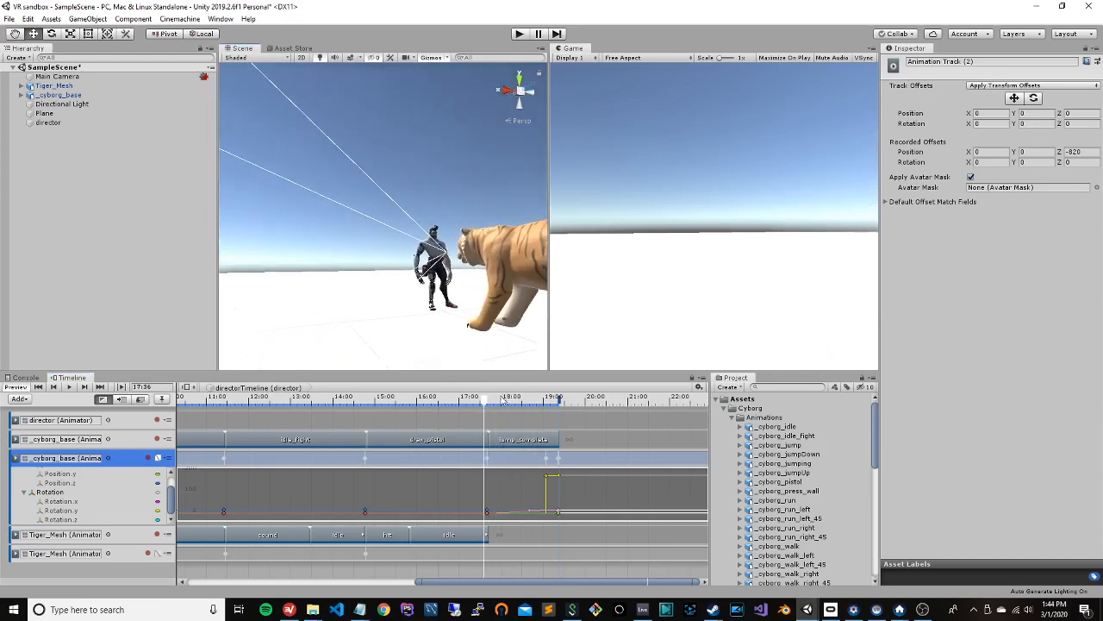
Step: Scrub the playhead from 17:21 to 18:24 and examine the cyborg's jump beside the tiger's head
mouse_move(484, 404)
mouse_down()
mouse_move(582, 410)
mouse_move(473, 405)
mouse_up()
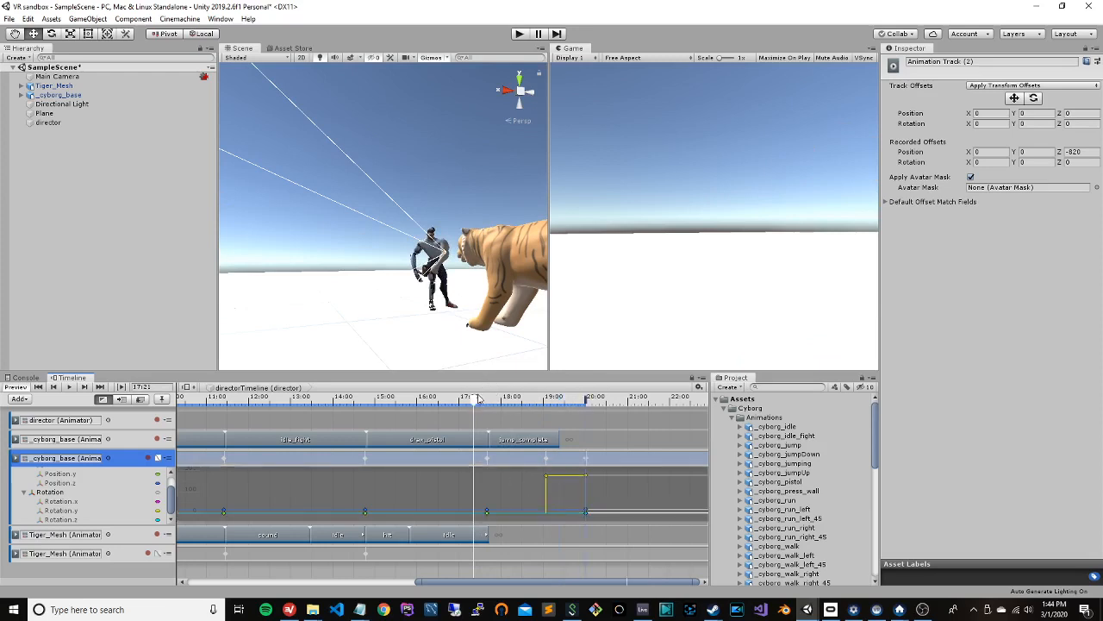
drag(476, 401, 520, 407)
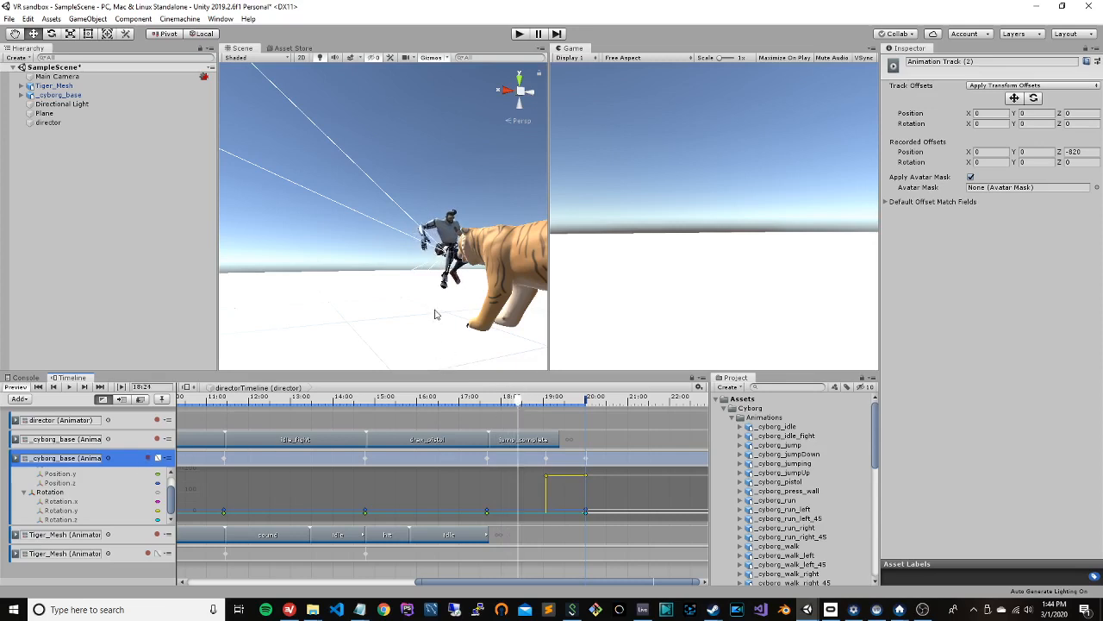
alt+drag(436, 314, 569, 315)
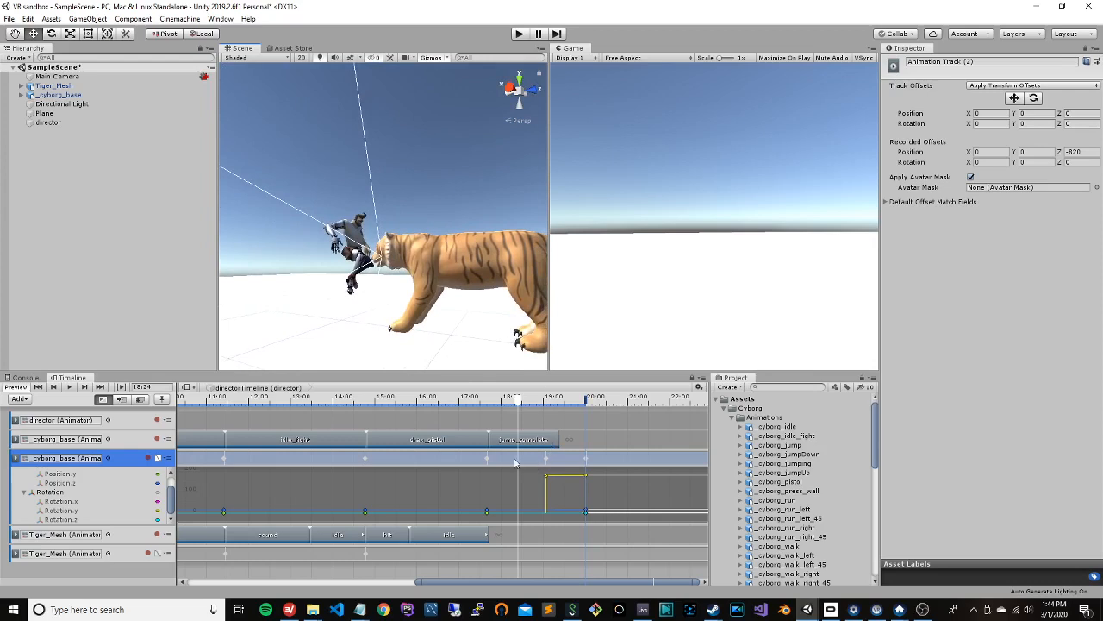
drag(520, 401, 519, 402)
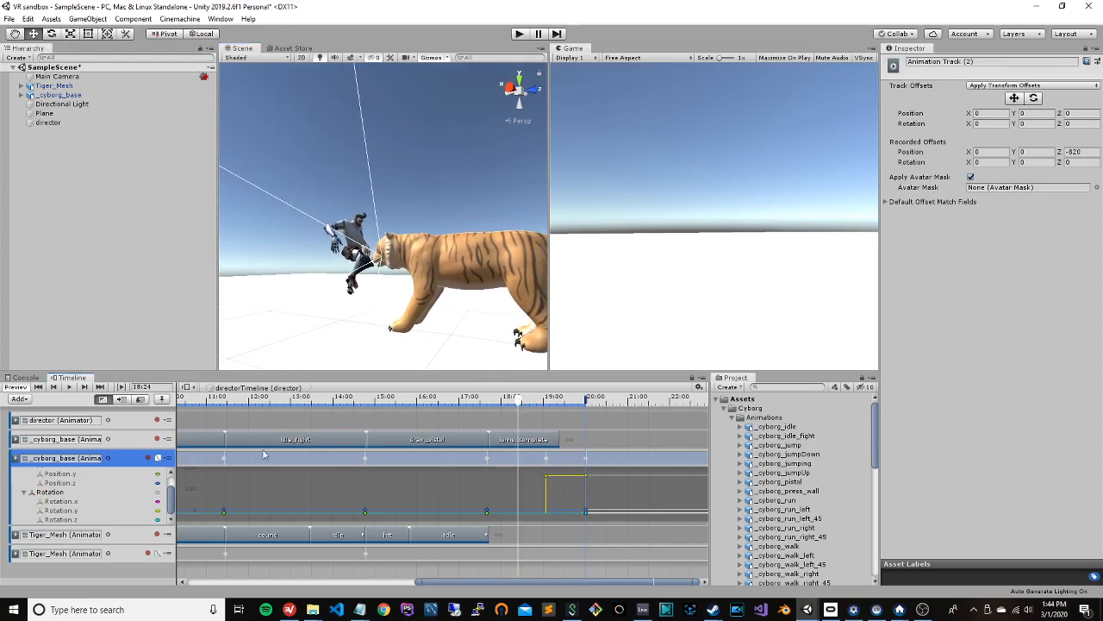
Step: Record a position key for _cyborg_base at 18:24, raising the cyborg to Y 57.9 above the tiger's head
click(157, 458)
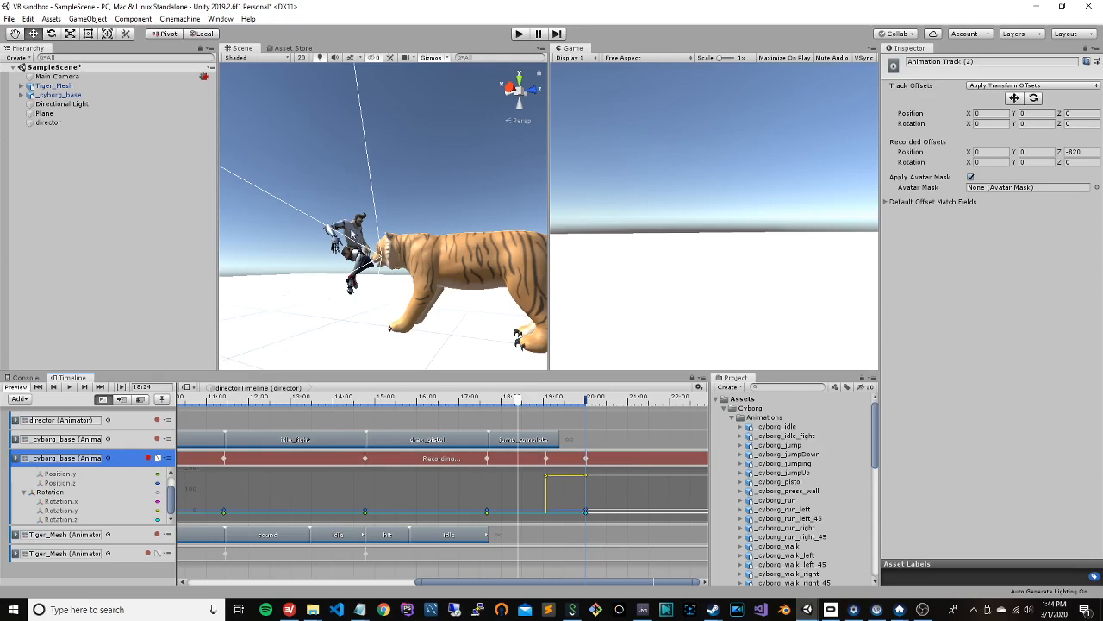
click(60, 95)
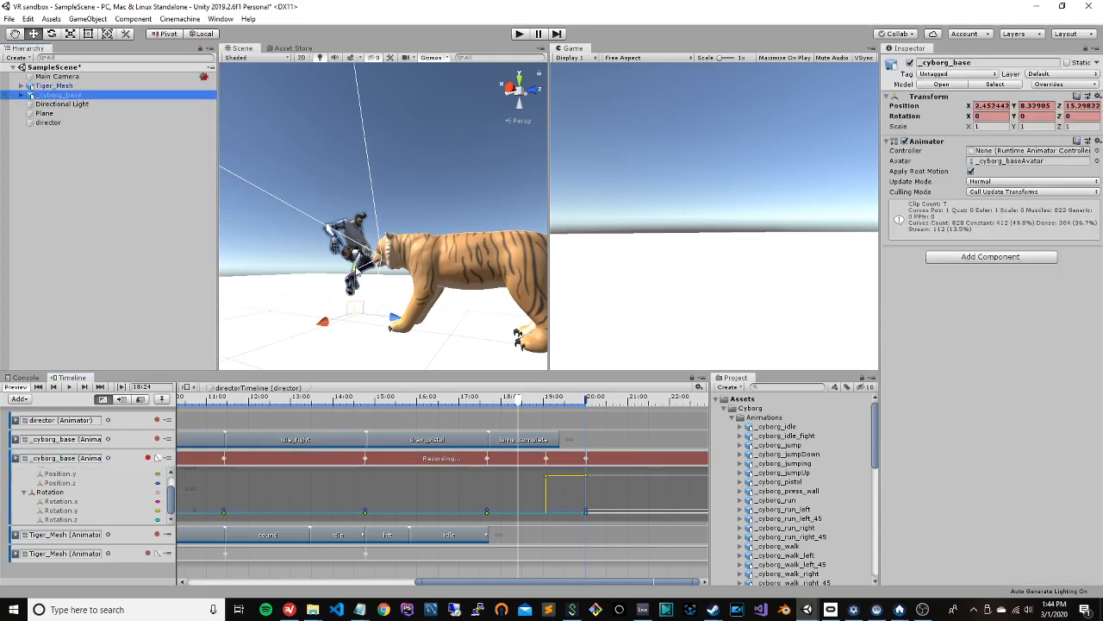
drag(358, 270, 355, 214)
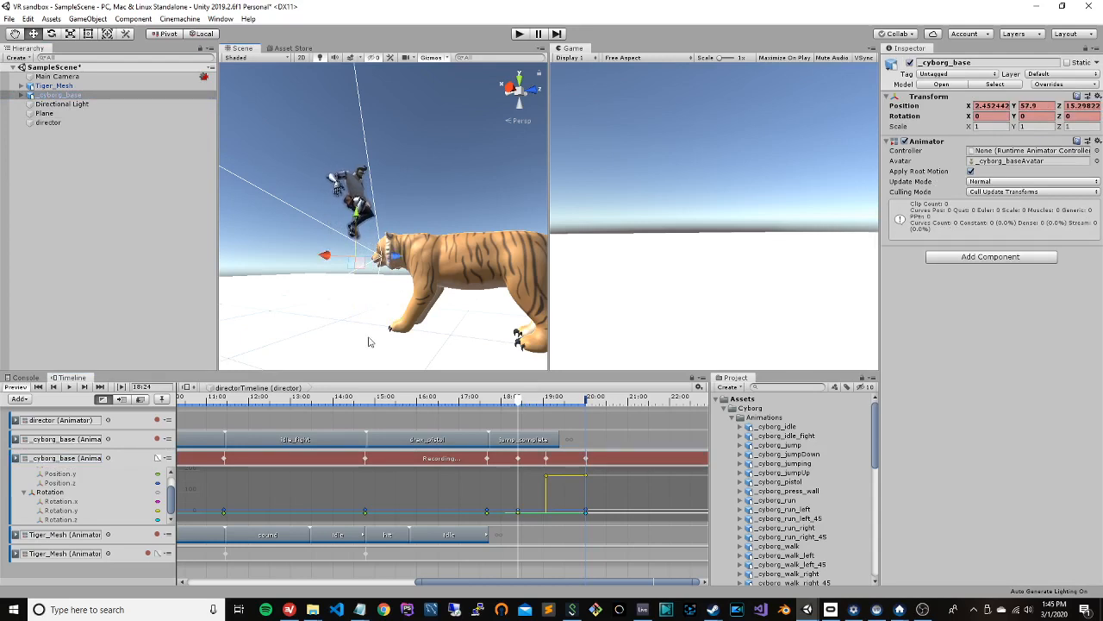
click(148, 459)
Step: Record a _cyborg_base position key at 18:39 with Y 71.3 and Z about 76.4, above the tiger's shoulders, and scrub back to 18:24
mouse_move(521, 406)
mouse_down()
mouse_move(487, 406)
mouse_move(594, 406)
mouse_move(507, 406)
mouse_move(529, 404)
mouse_up()
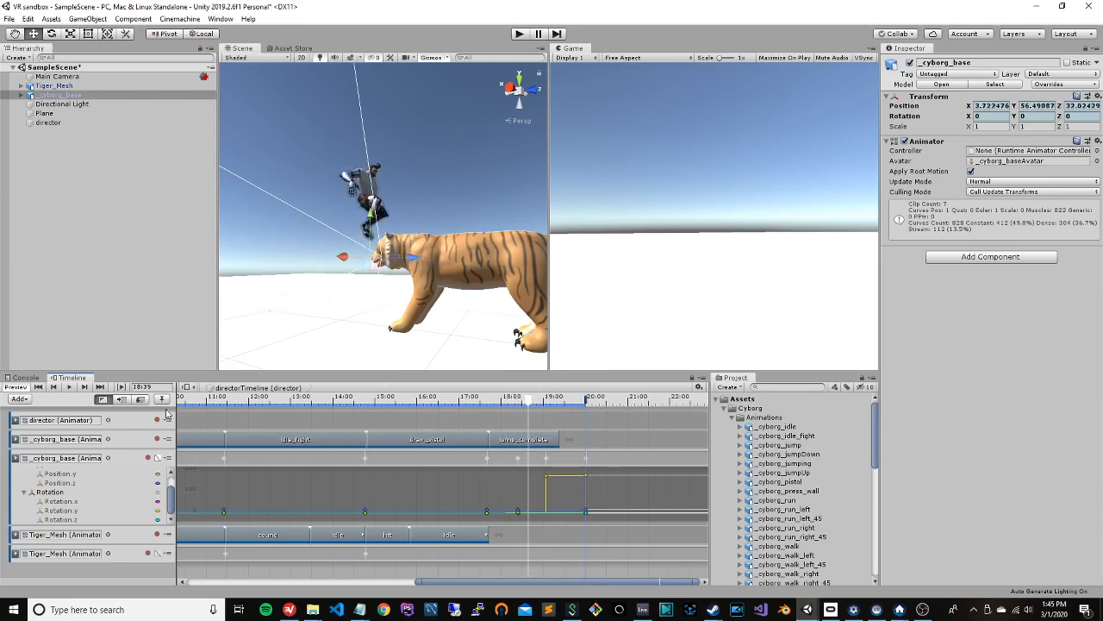
click(149, 459)
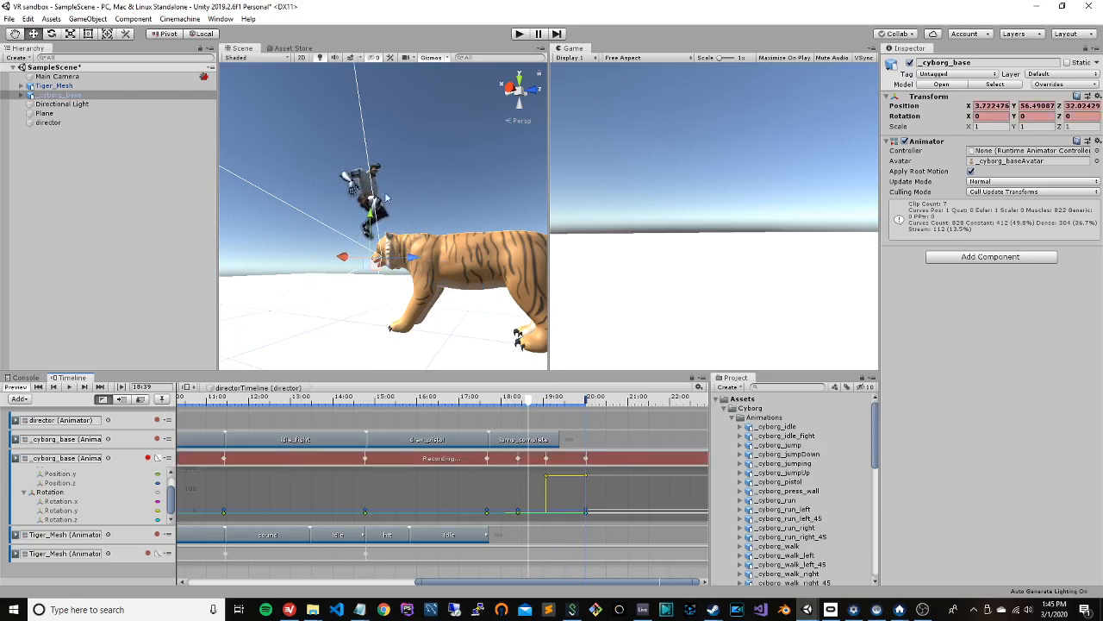
drag(345, 260, 418, 223)
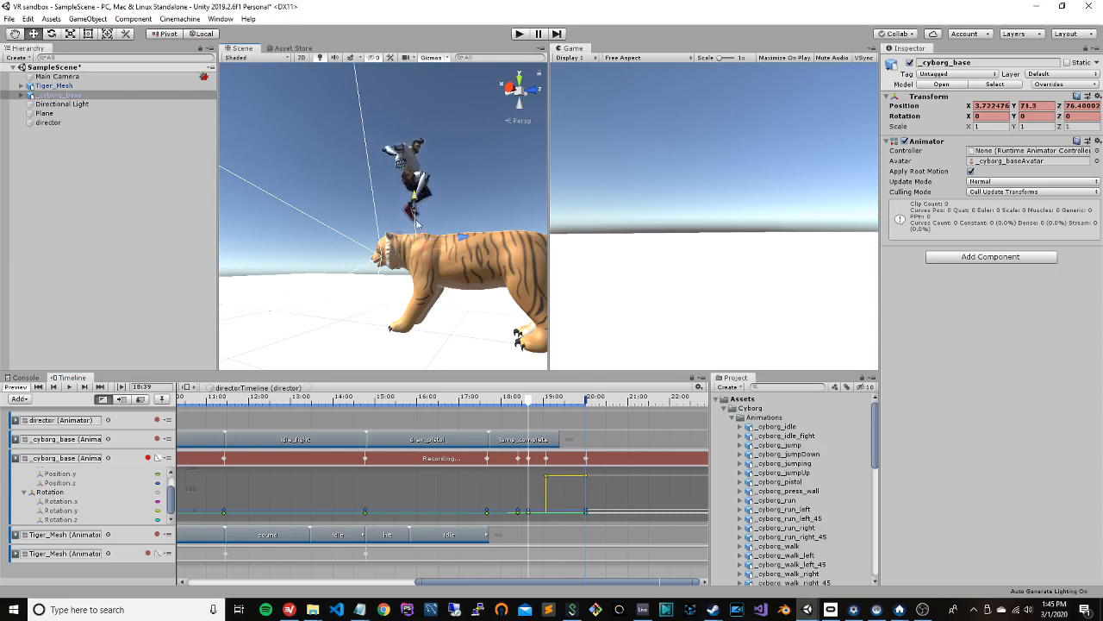
click(156, 457)
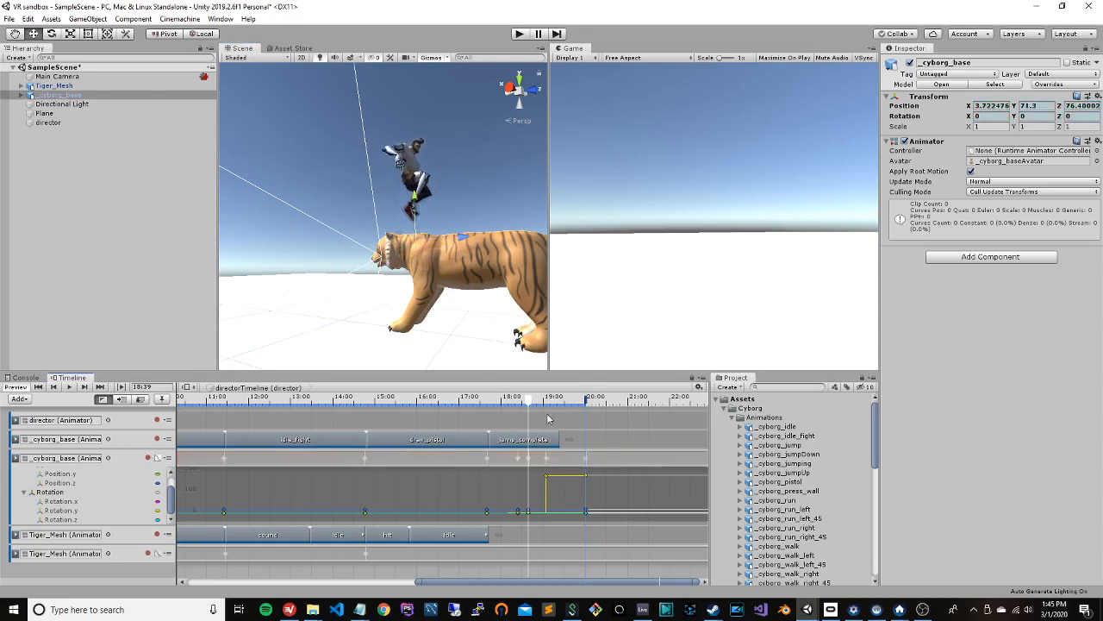
mouse_move(531, 402)
mouse_down()
mouse_move(496, 401)
mouse_move(600, 409)
mouse_move(517, 409)
mouse_up()
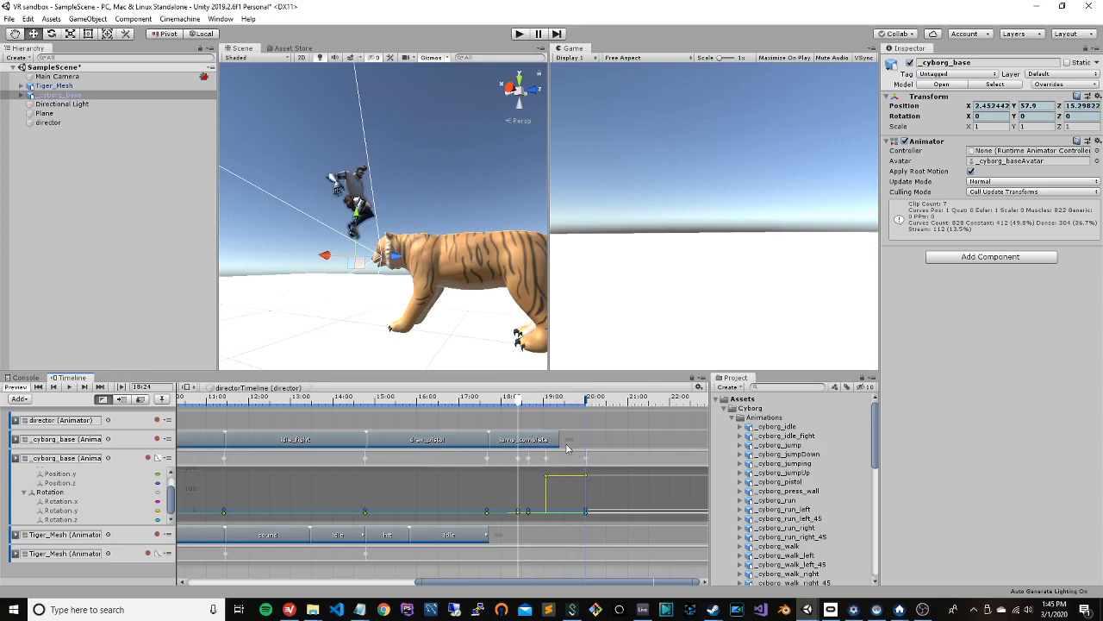
Step: Open the second _cyborg_base track in the Animation window, widened and zoomed out to show the full range of keys
right_click(126, 458)
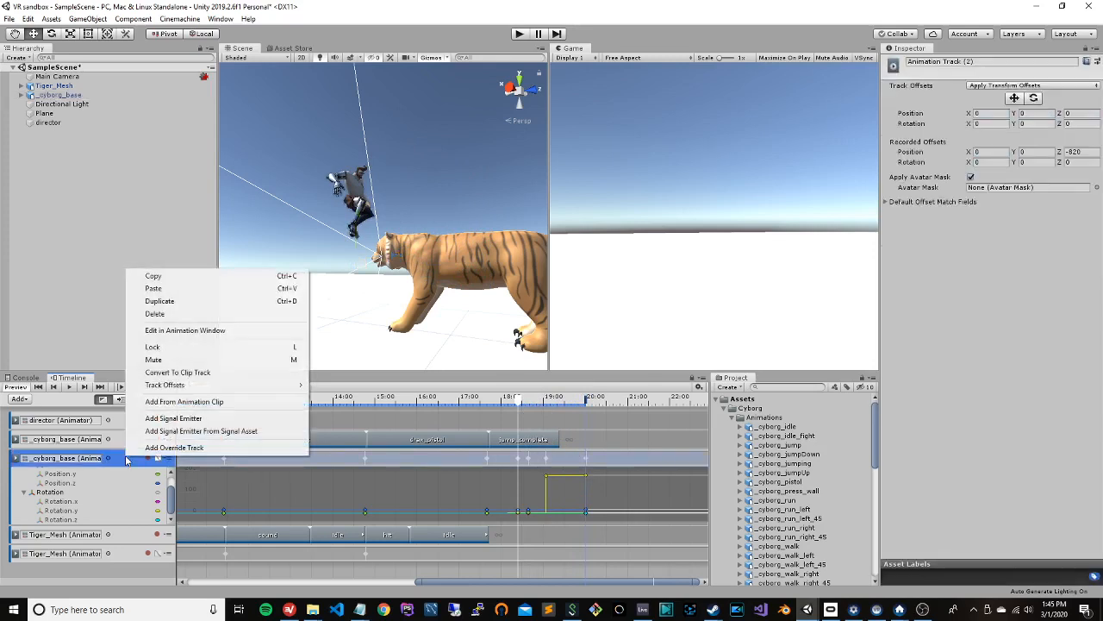
click(258, 332)
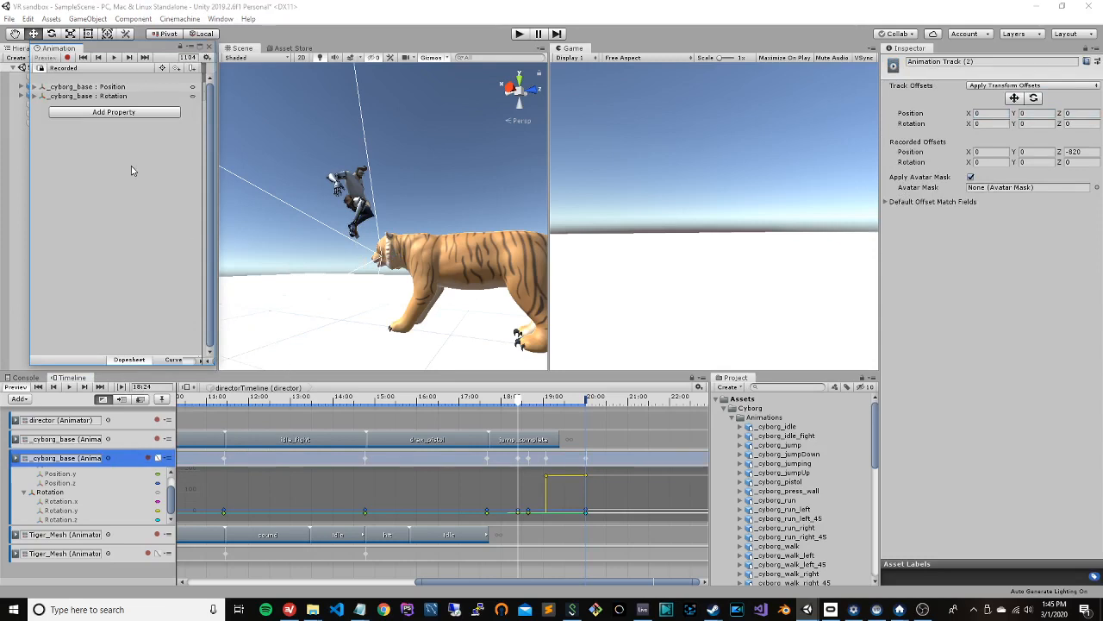
drag(139, 48, 189, 107)
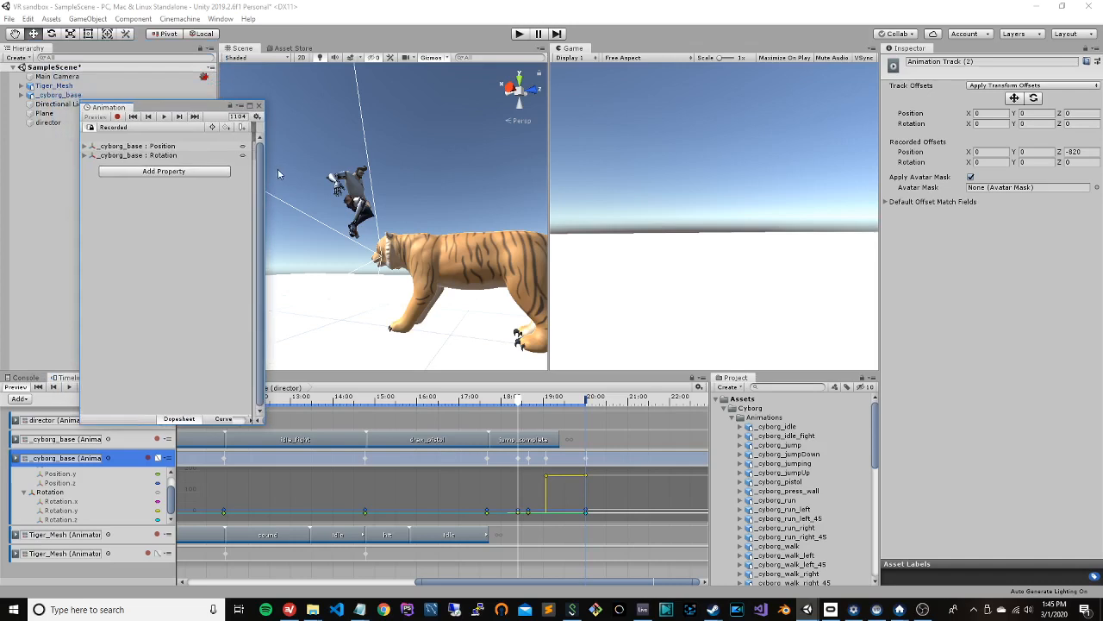
drag(260, 169, 679, 166)
drag(267, 420, 441, 409)
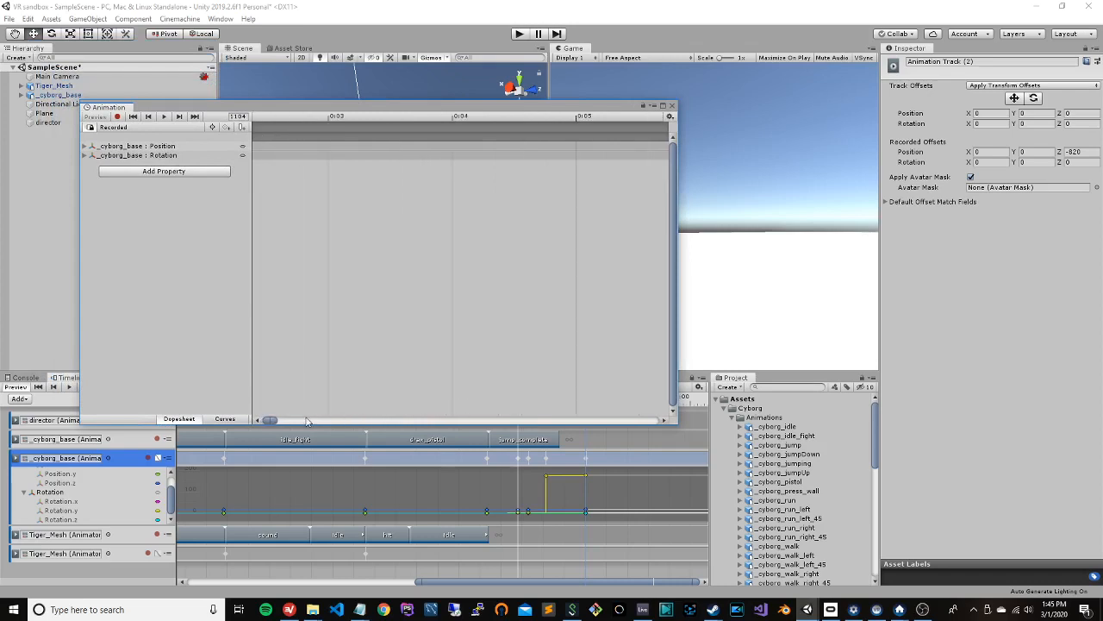
drag(274, 420, 660, 420)
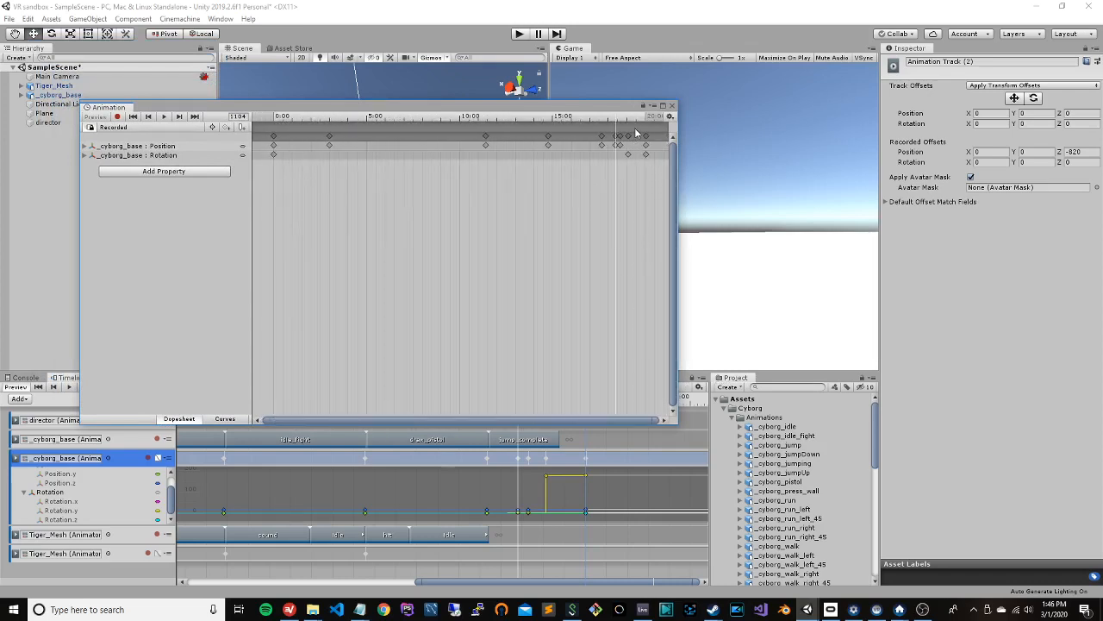
Step: Shift the cyborg's final position and rotation keys back to the end of the jump_complete clip and close the Animation window
drag(649, 195, 640, 155)
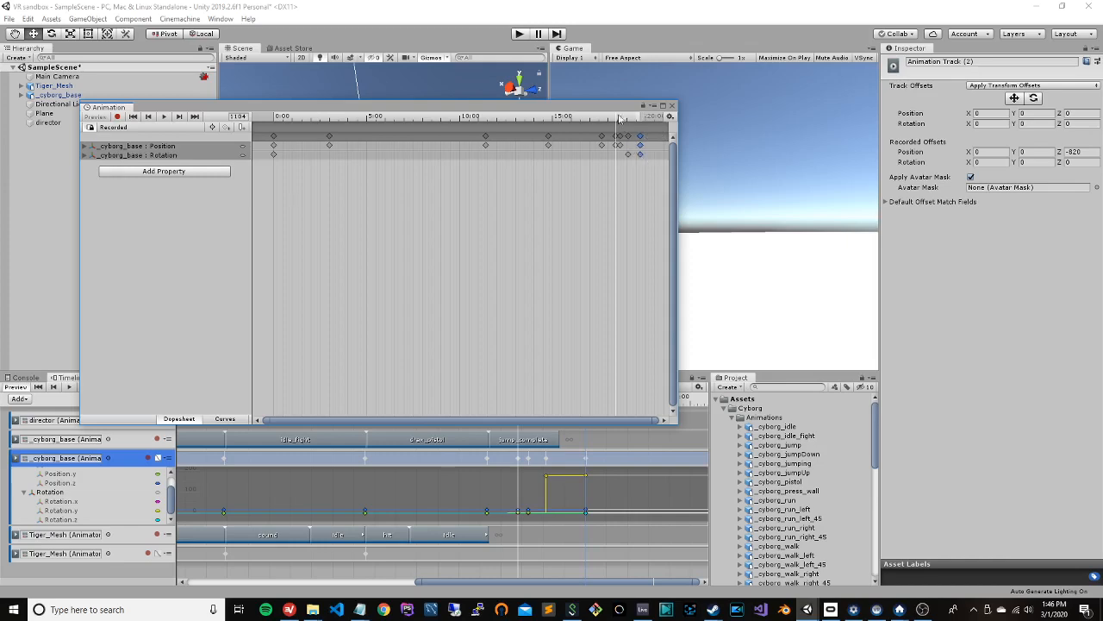
drag(620, 107, 498, 75)
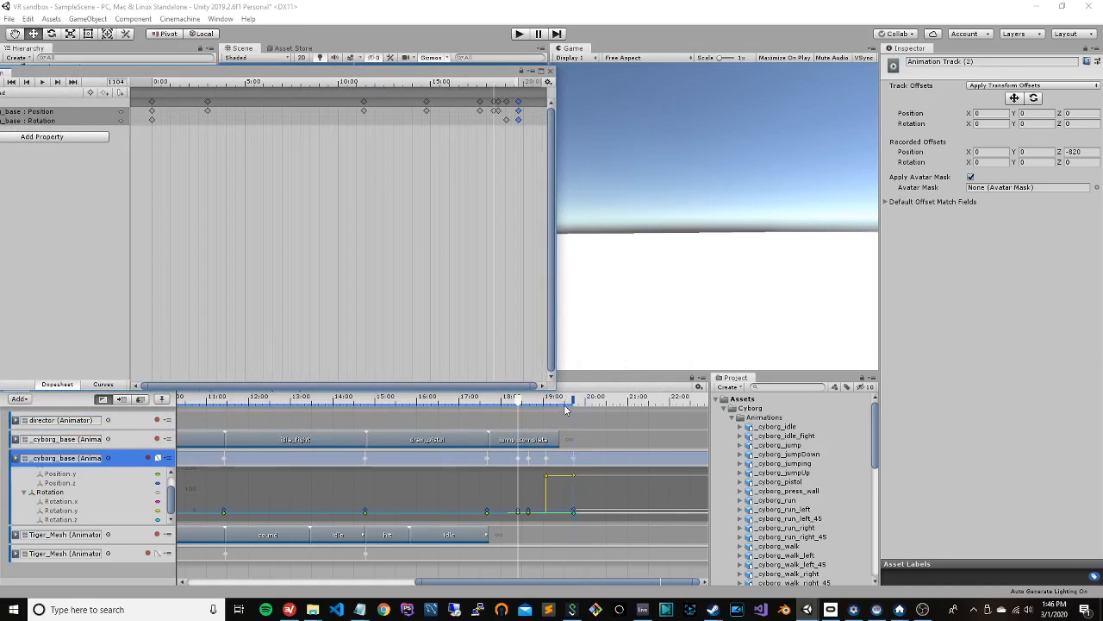
drag(517, 123, 516, 125)
drag(518, 125, 516, 126)
drag(515, 124, 513, 123)
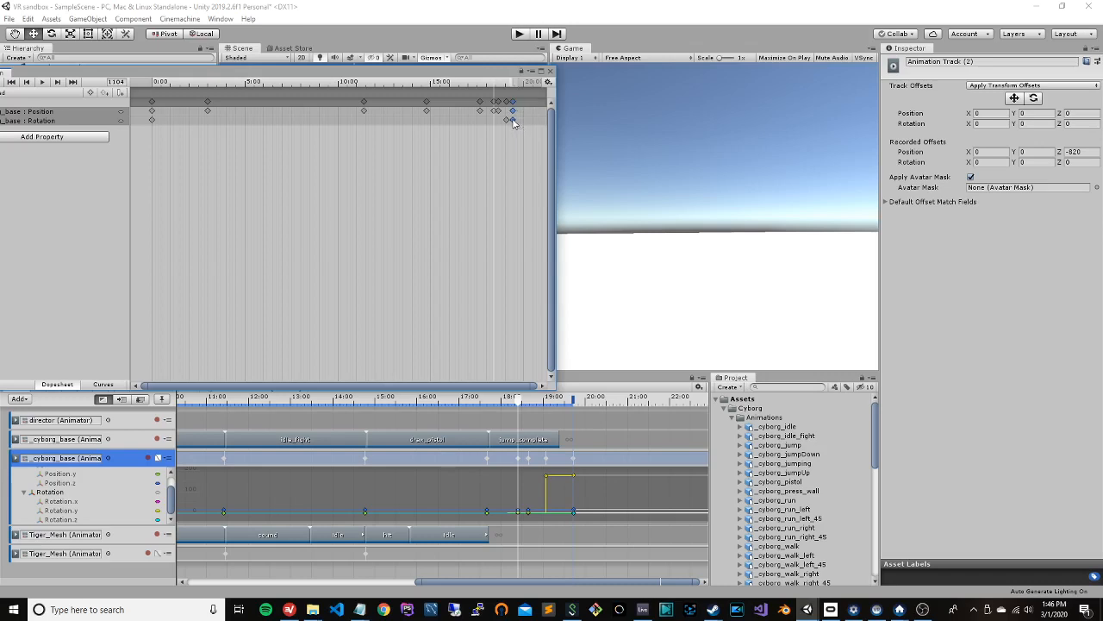
click(549, 73)
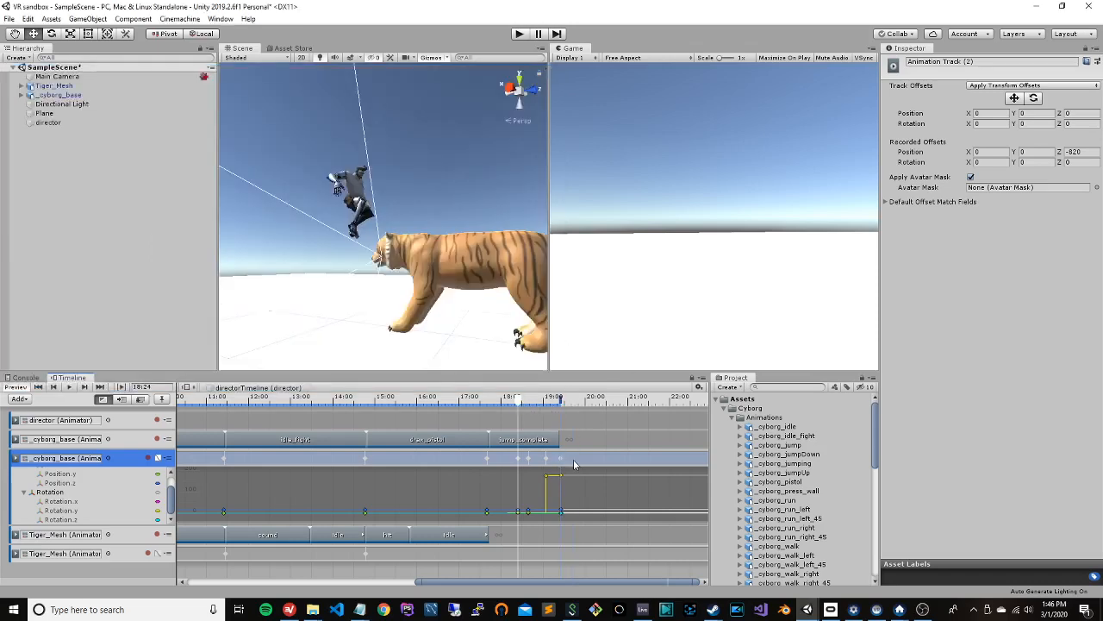
Step: Record the cyborg's position at 19:24 as X 13.1 and Z 122.7, seating him astride the tiger's back
right_click(126, 460)
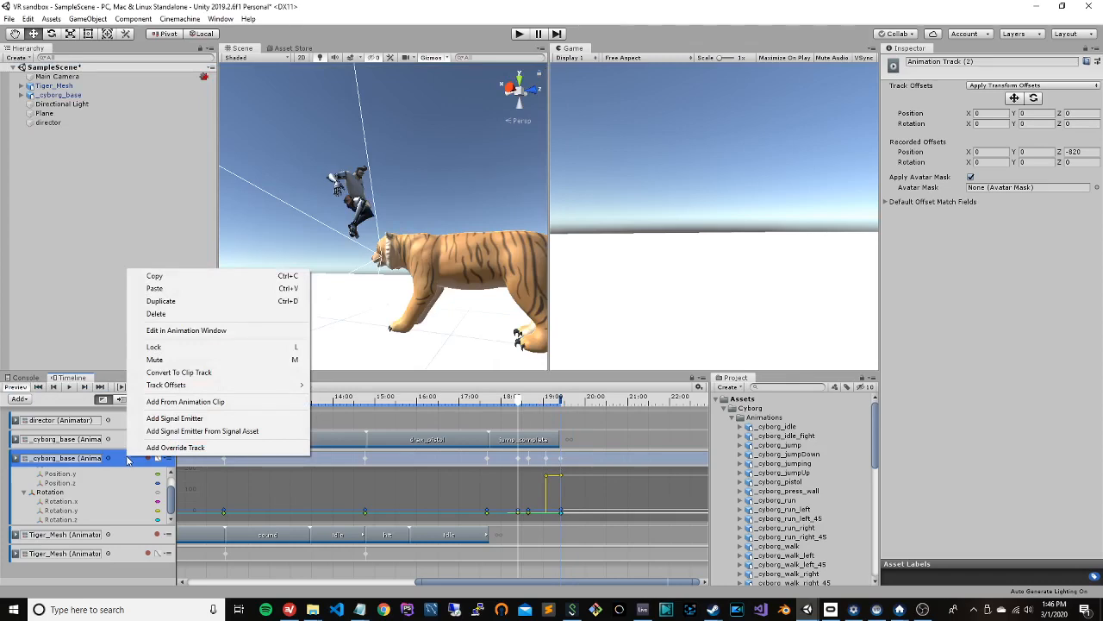
click(522, 400)
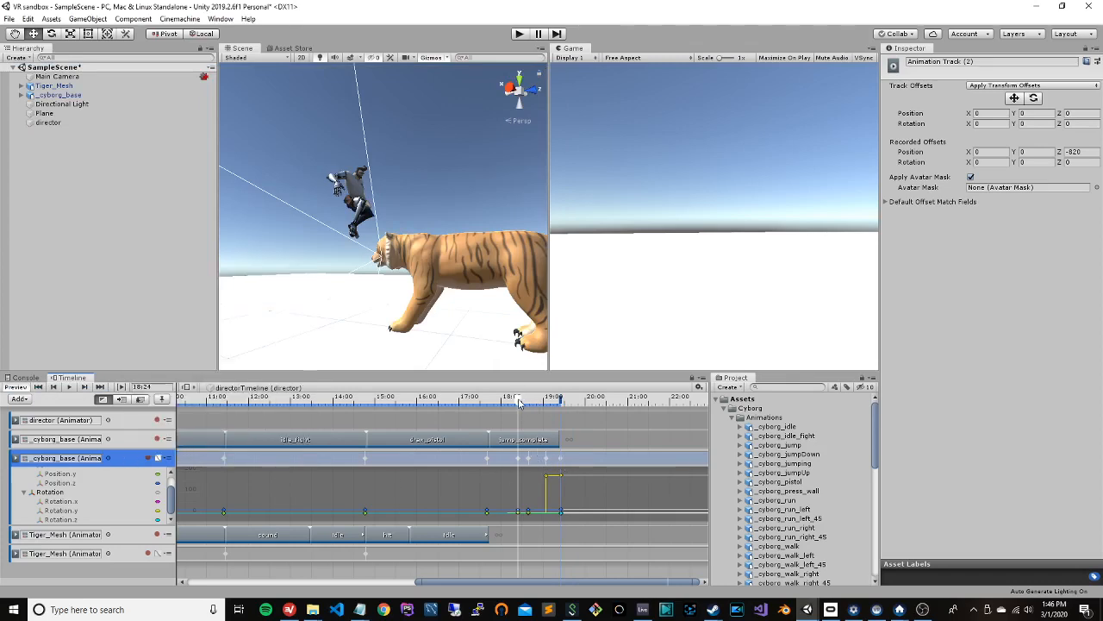
drag(519, 402, 562, 401)
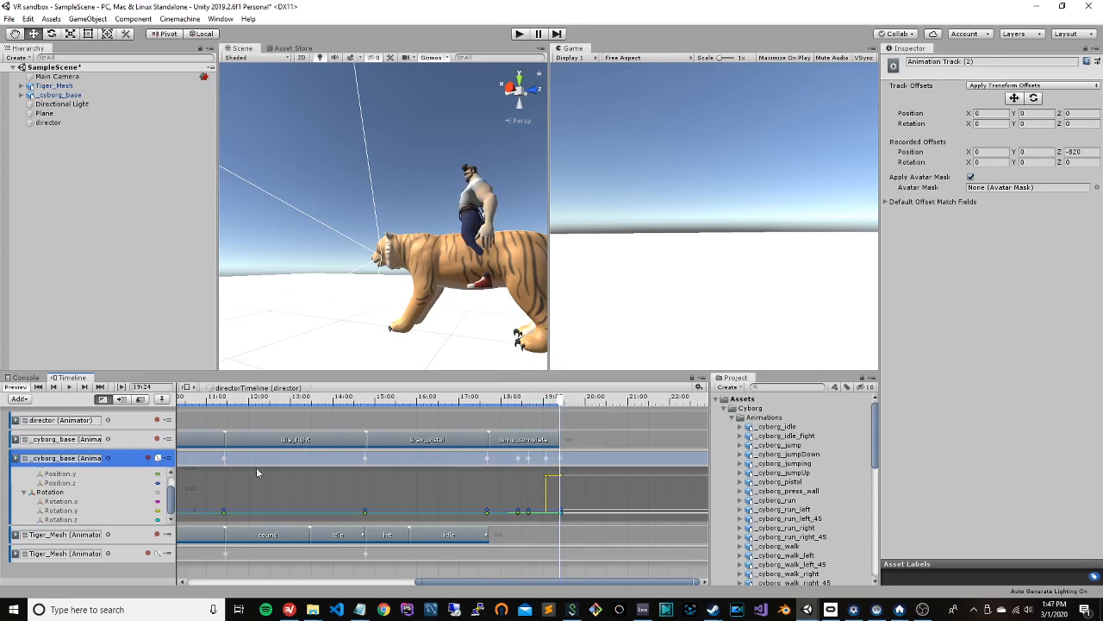
click(148, 459)
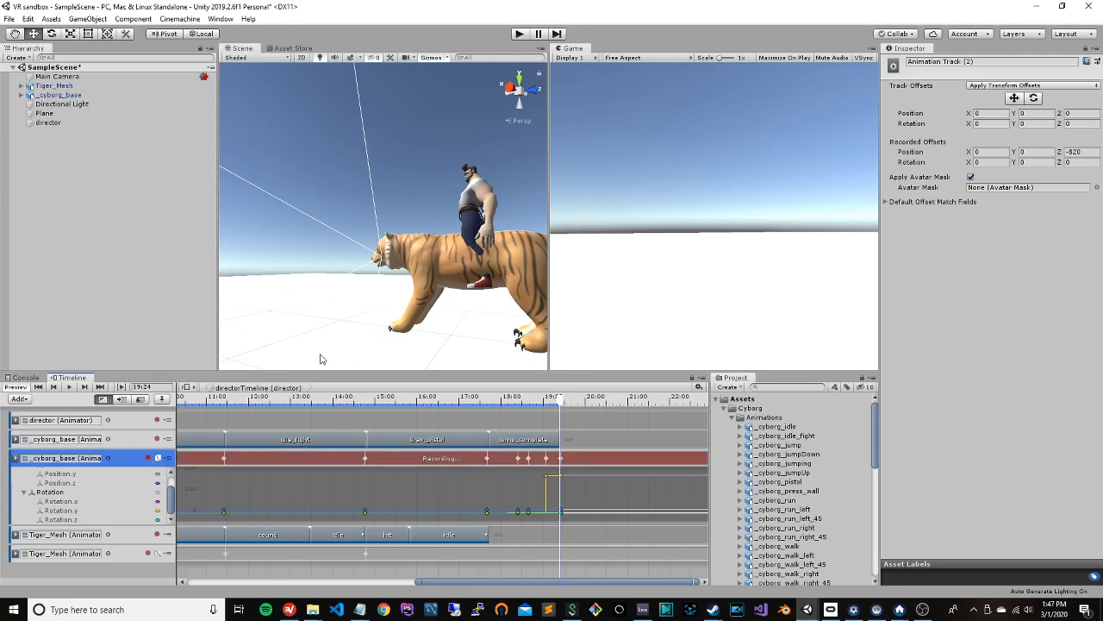
click(59, 95)
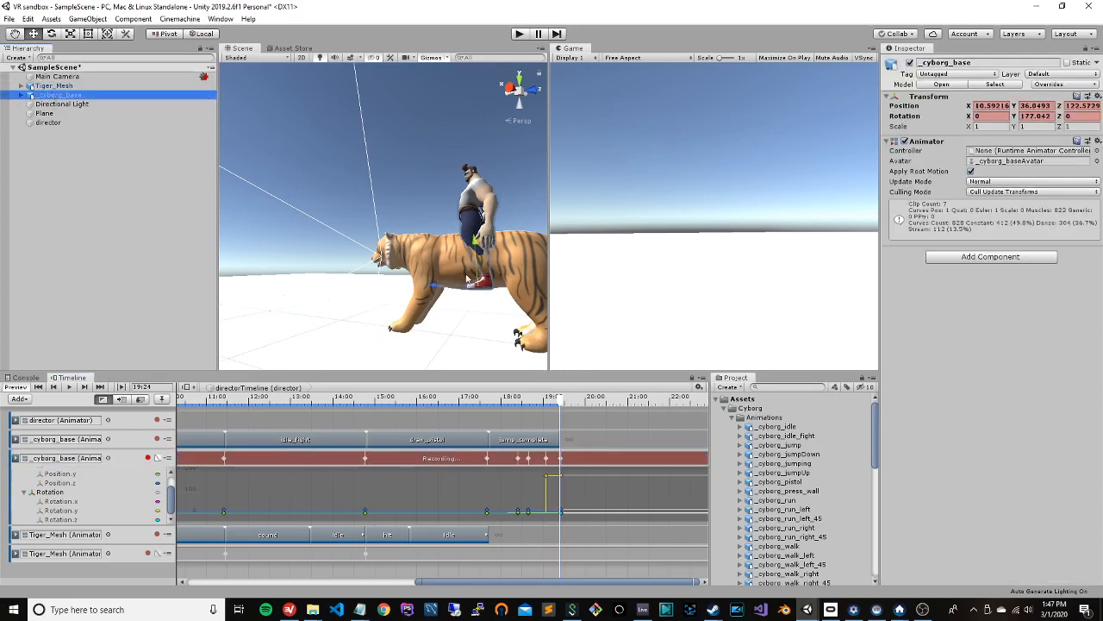
right_drag(452, 256, 411, 286)
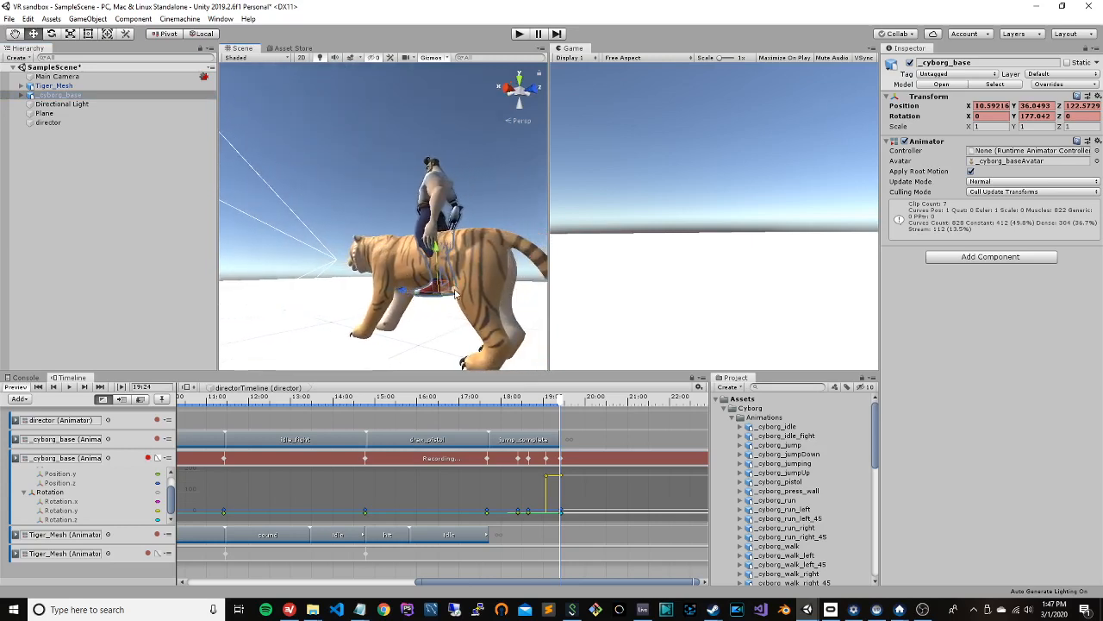
drag(454, 293, 455, 294)
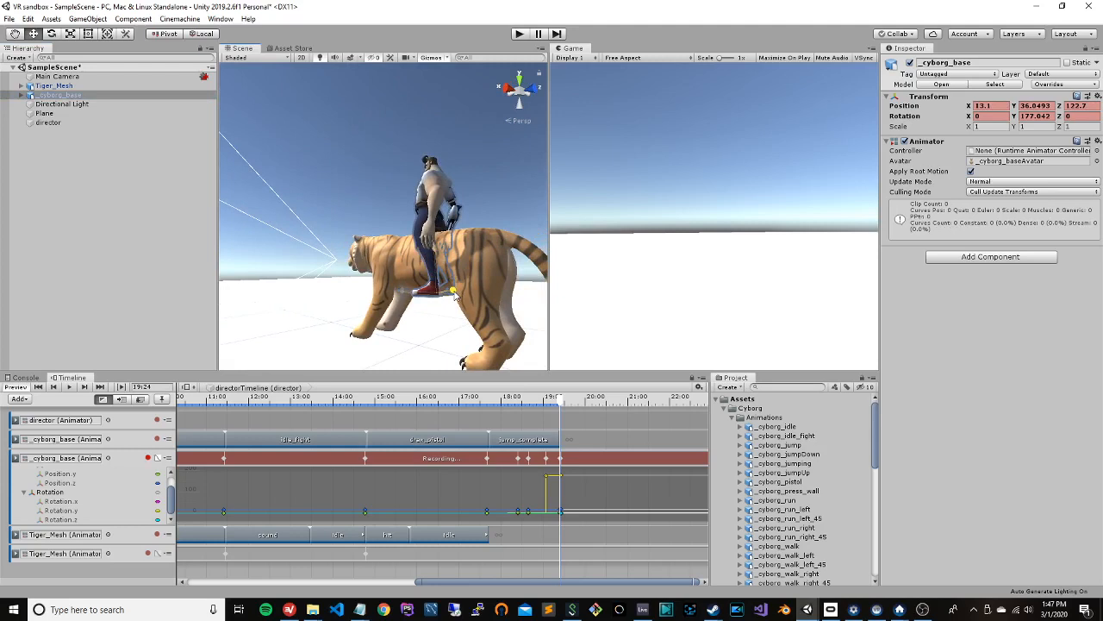
alt+drag(396, 261, 423, 253)
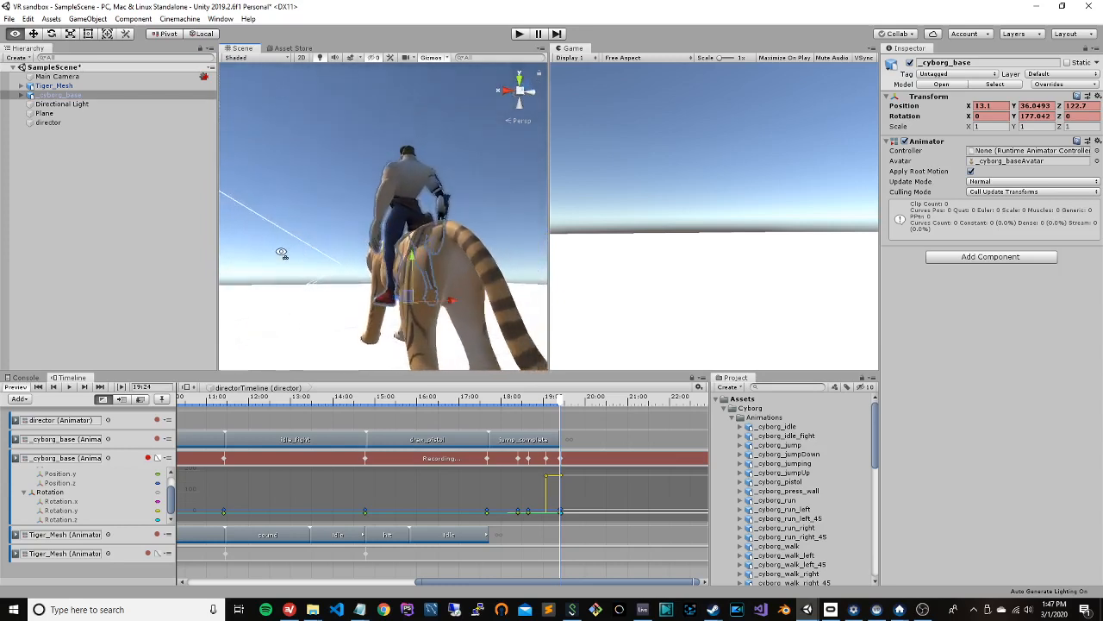
alt+drag(233, 254, 186, 256)
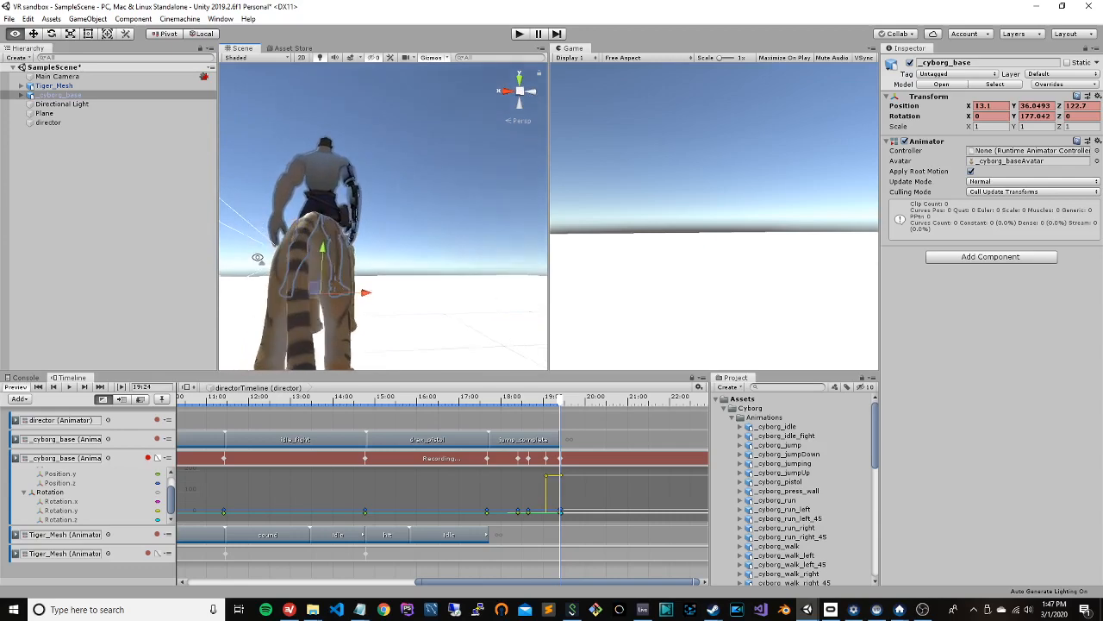
alt+drag(257, 257, 460, 261)
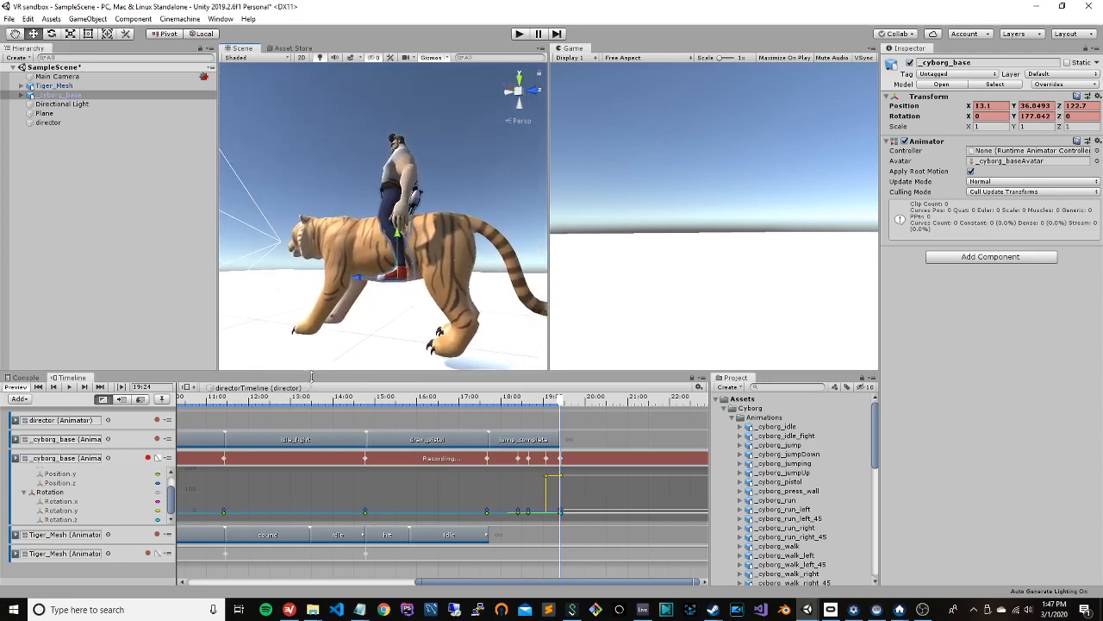
click(149, 458)
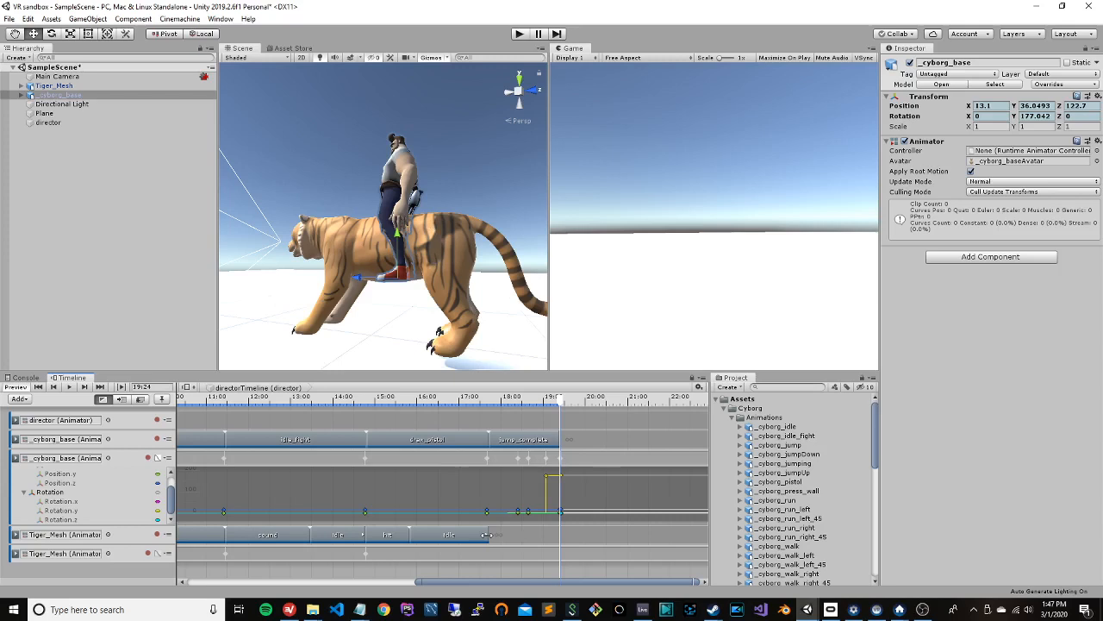
Step: Extend the last idle clip on the Tiger_Mesh track to end with the jump_complete clip at 19:24
drag(485, 535, 556, 541)
right_click(587, 539)
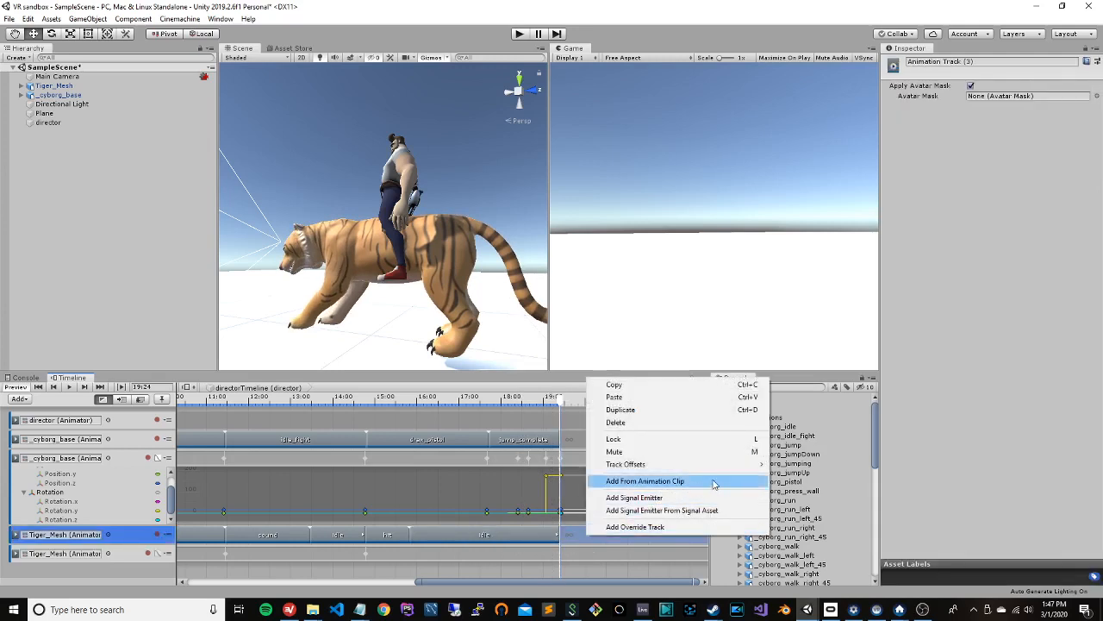
double_click(282, 535)
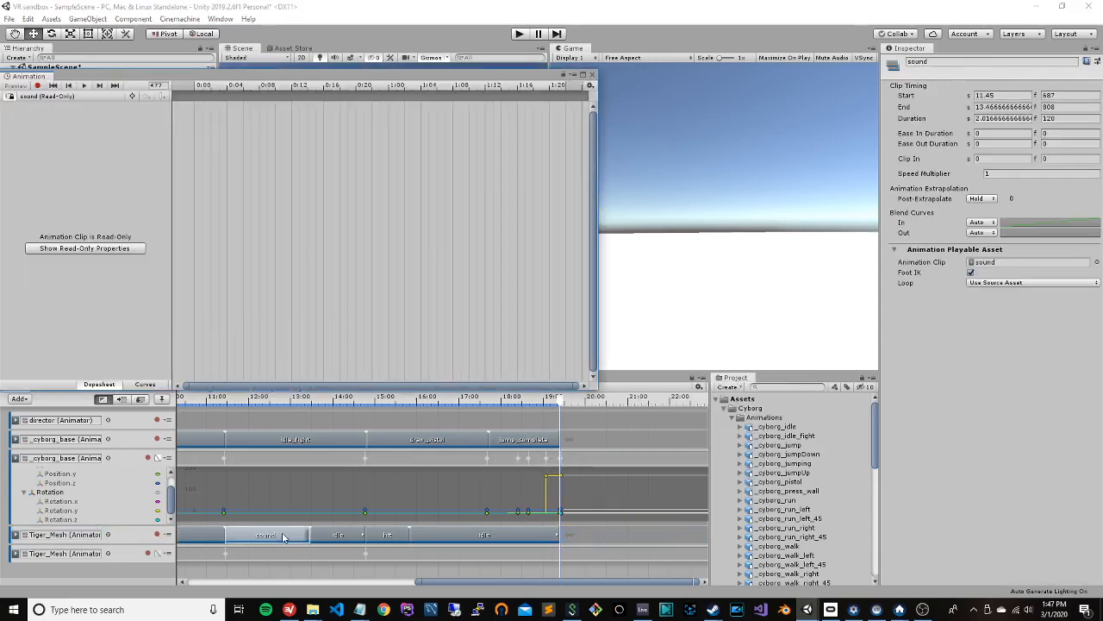
click(593, 535)
key(ctrl+v)
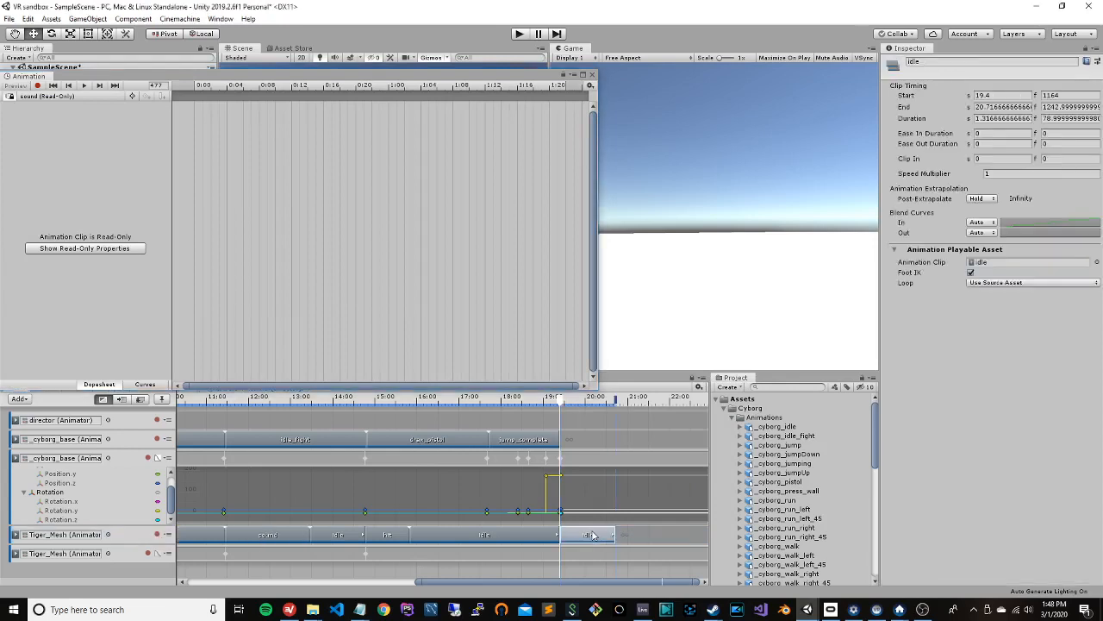
click(593, 79)
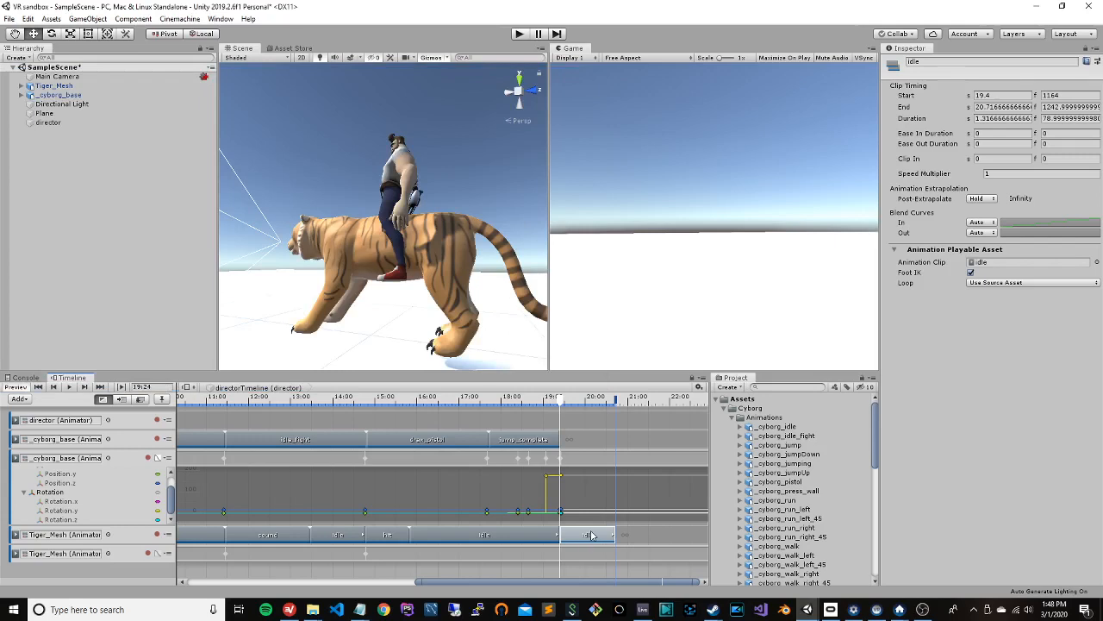
key(Delete)
Step: Duplicate the Tiger_Mesh track's sound clip directly after the last idle clip and preview the tiger's roar up to 20:03
click(269, 537)
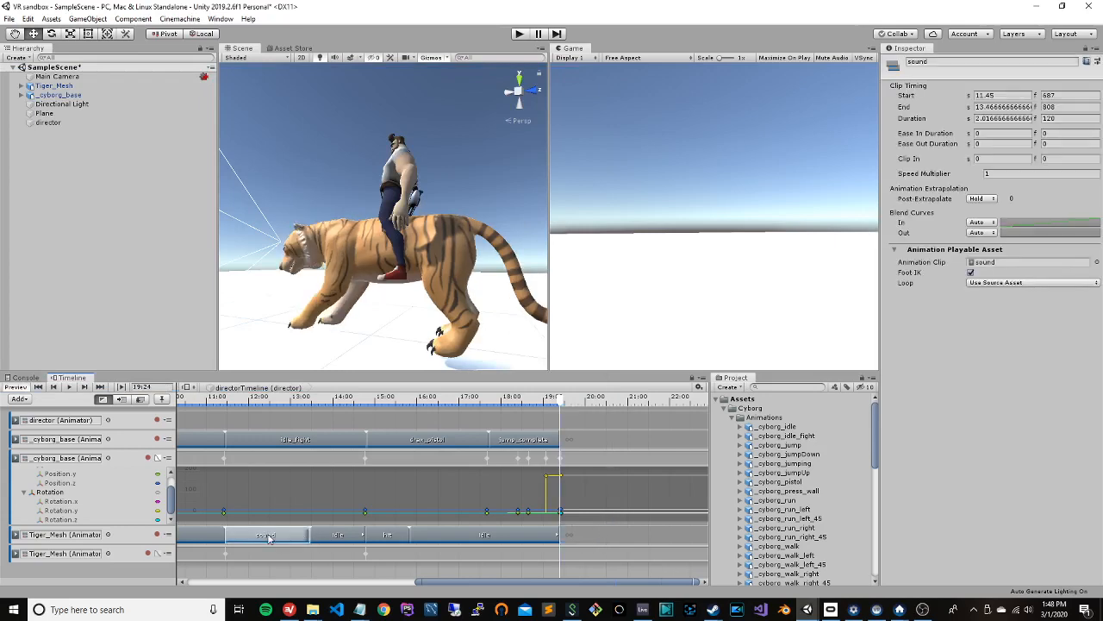
key(ctrl+d)
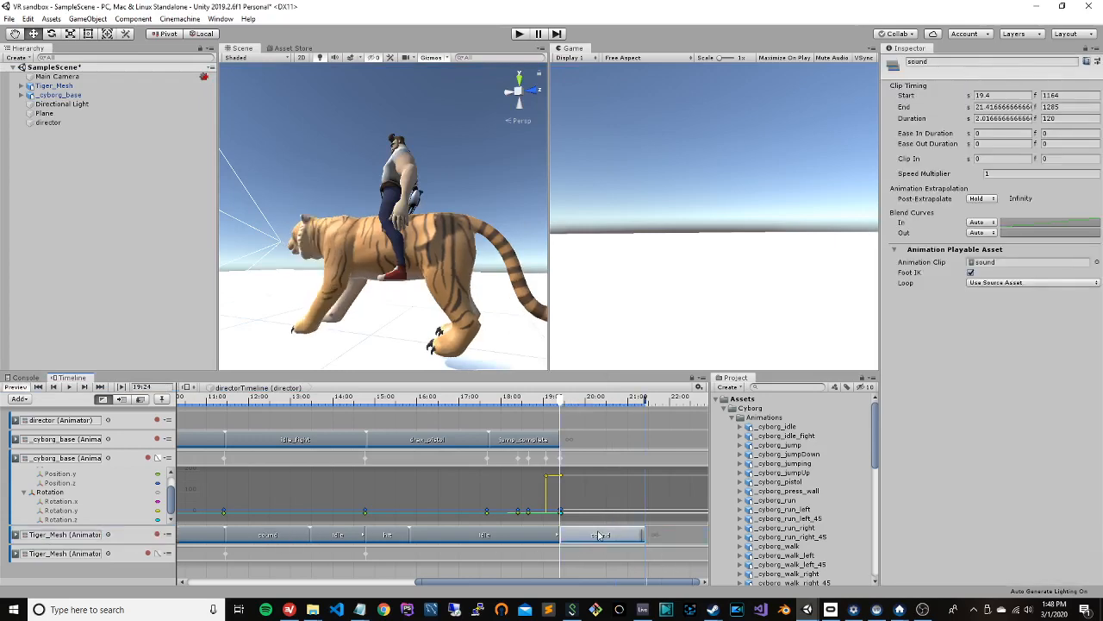
drag(559, 404, 590, 417)
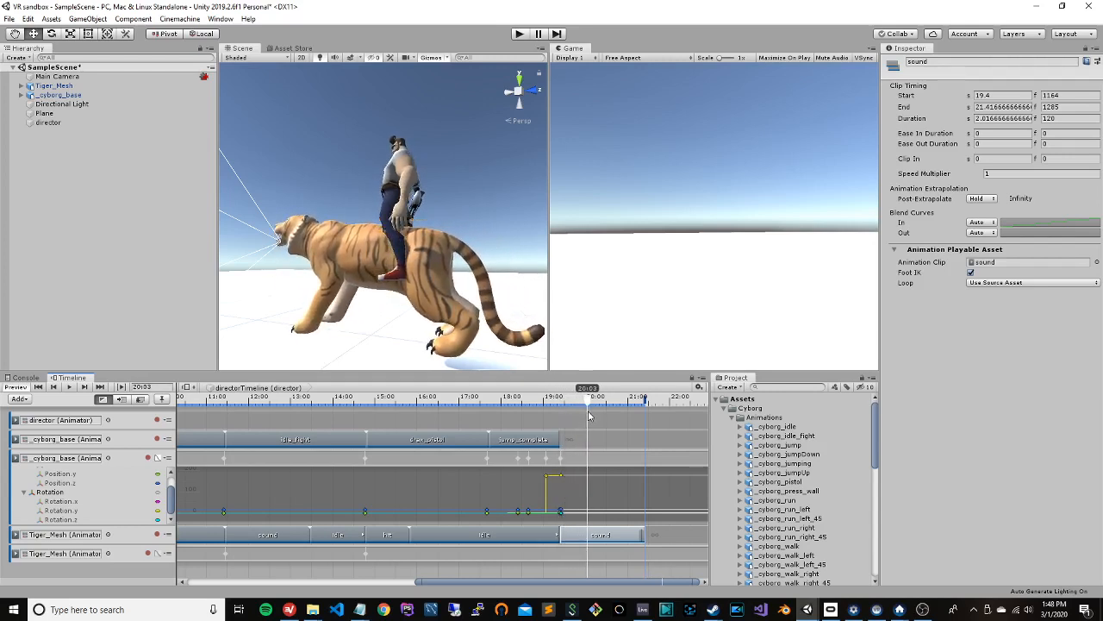
Step: Record the cyborg's position at 20:03 as X 10.6, Y 27.8 and Z 138.3, lower and farther back on the tiger
click(149, 458)
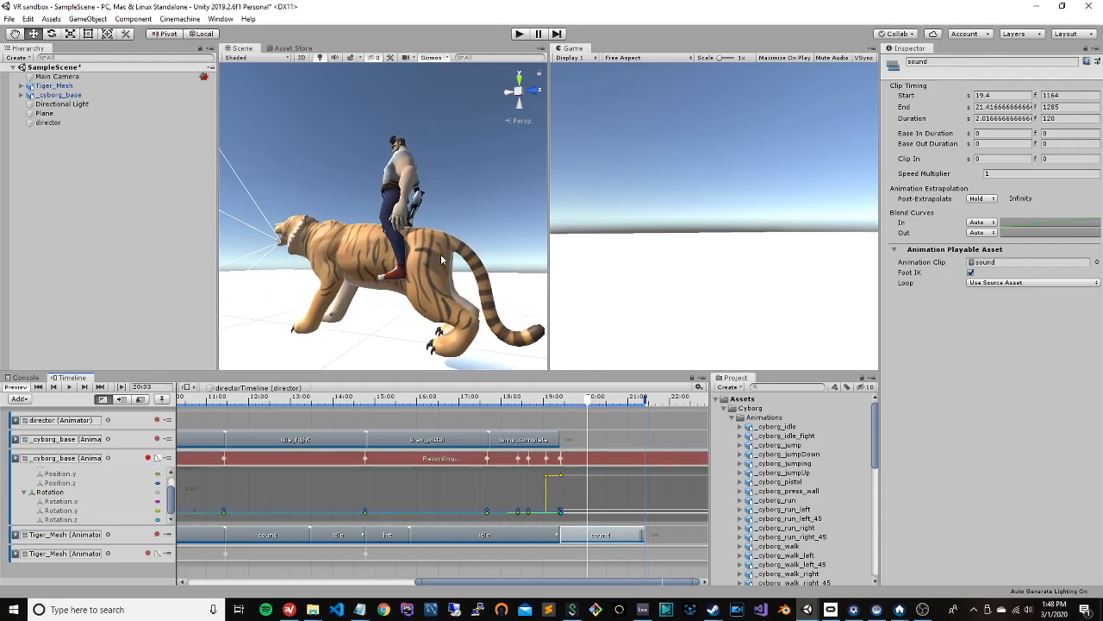
click(58, 95)
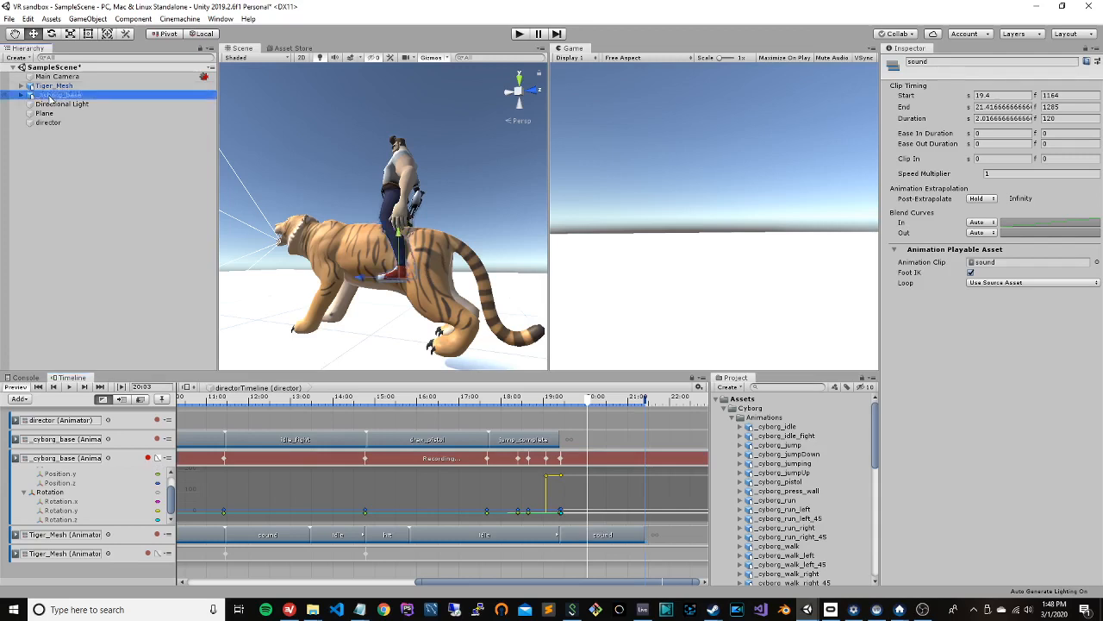
drag(360, 280, 404, 277)
drag(420, 240, 419, 252)
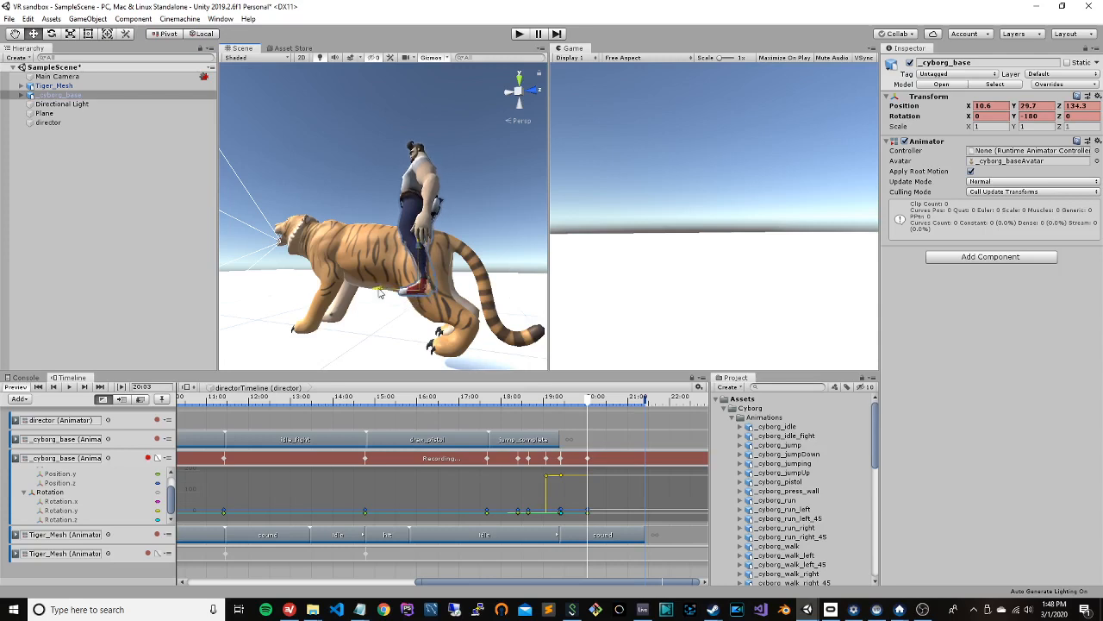
drag(379, 293, 391, 291)
drag(426, 248, 428, 252)
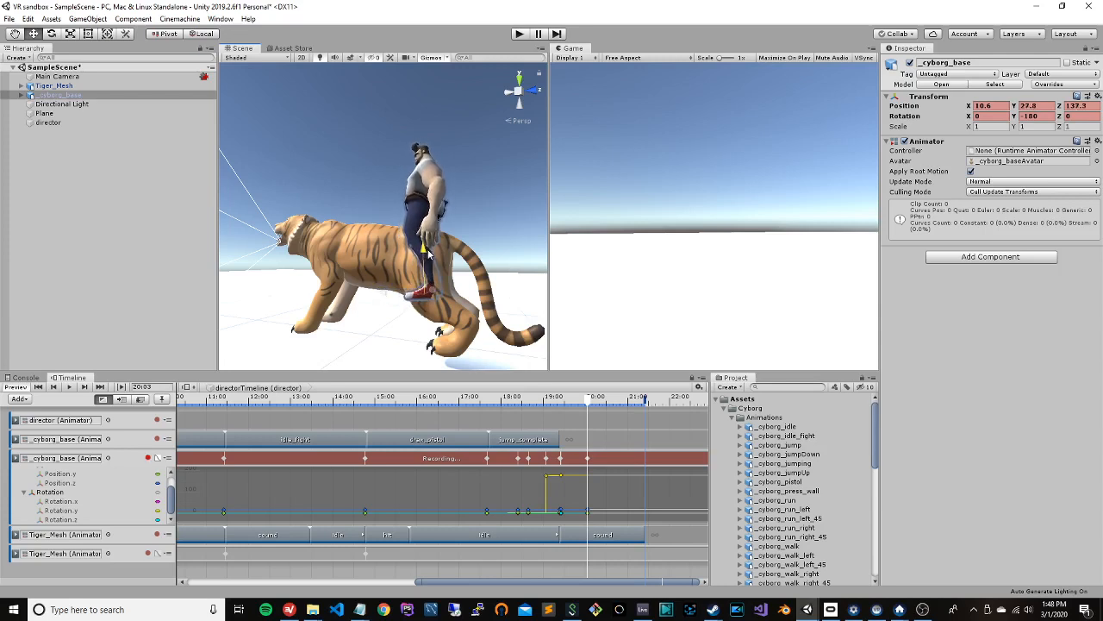
drag(385, 294, 385, 292)
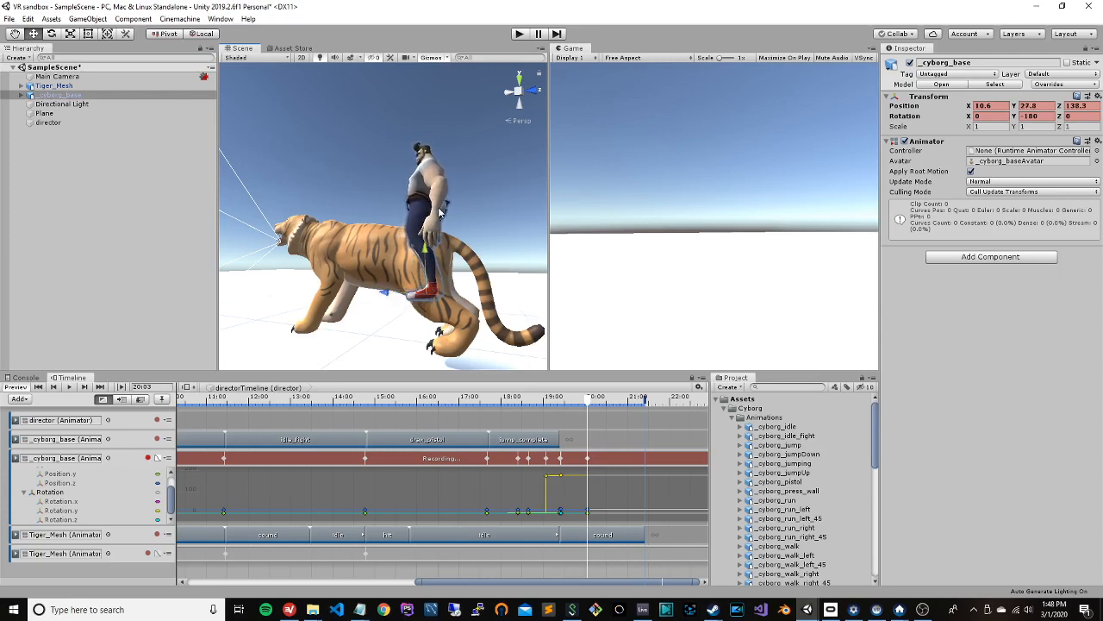
Step: Examine the cyborg's rig bones and IK controls in the pelvis, main and IK_visao groups
click(438, 212)
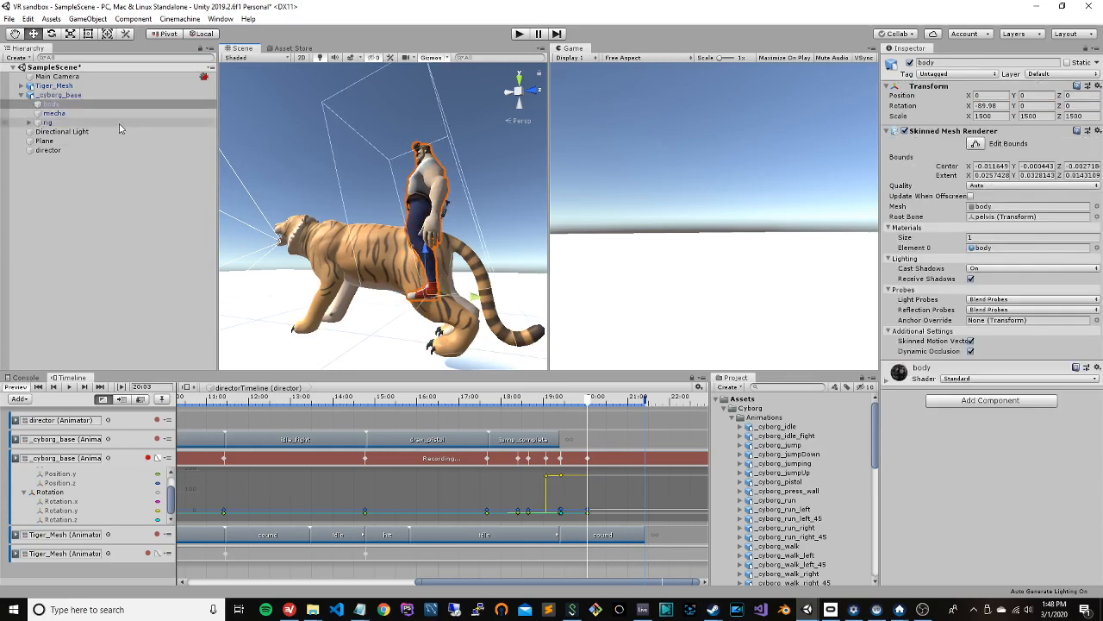
click(29, 122)
click(59, 141)
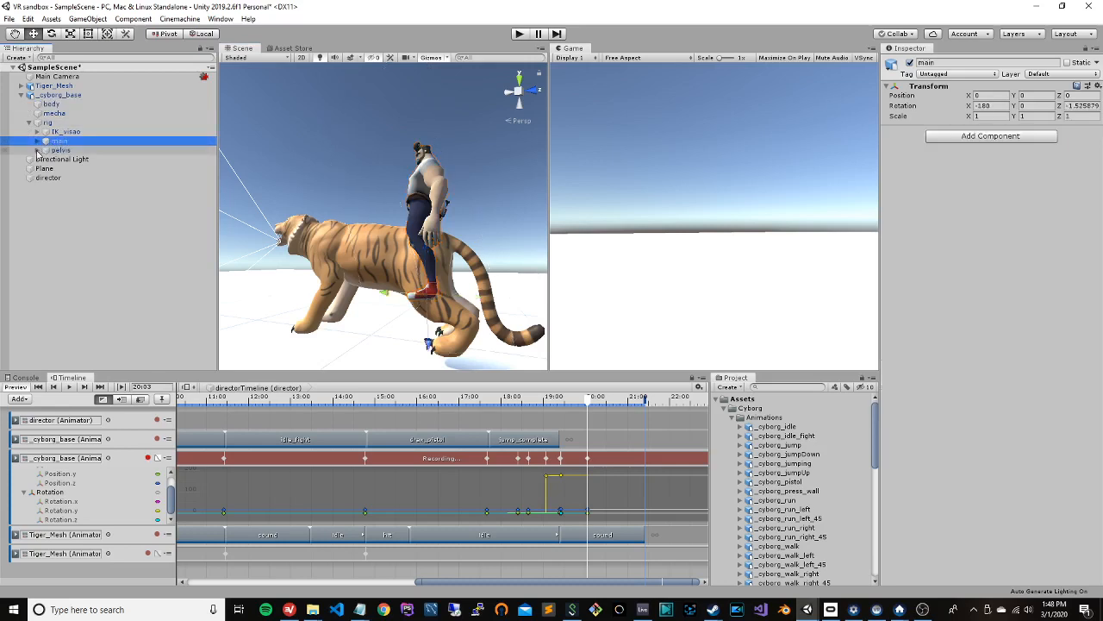
click(37, 150)
click(71, 159)
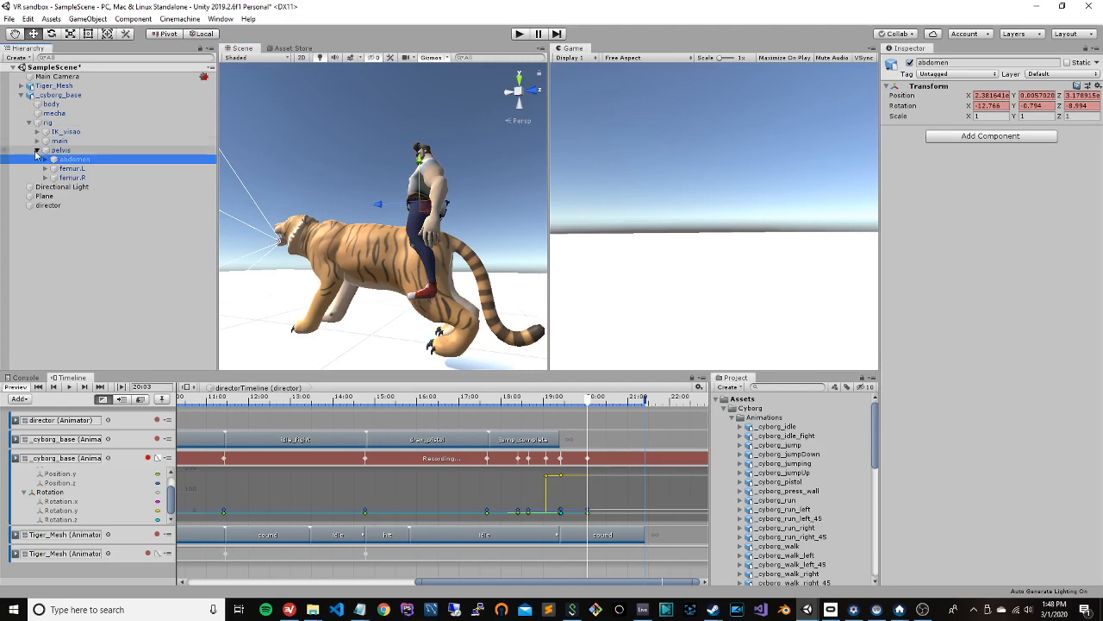
click(36, 150)
click(37, 140)
click(78, 150)
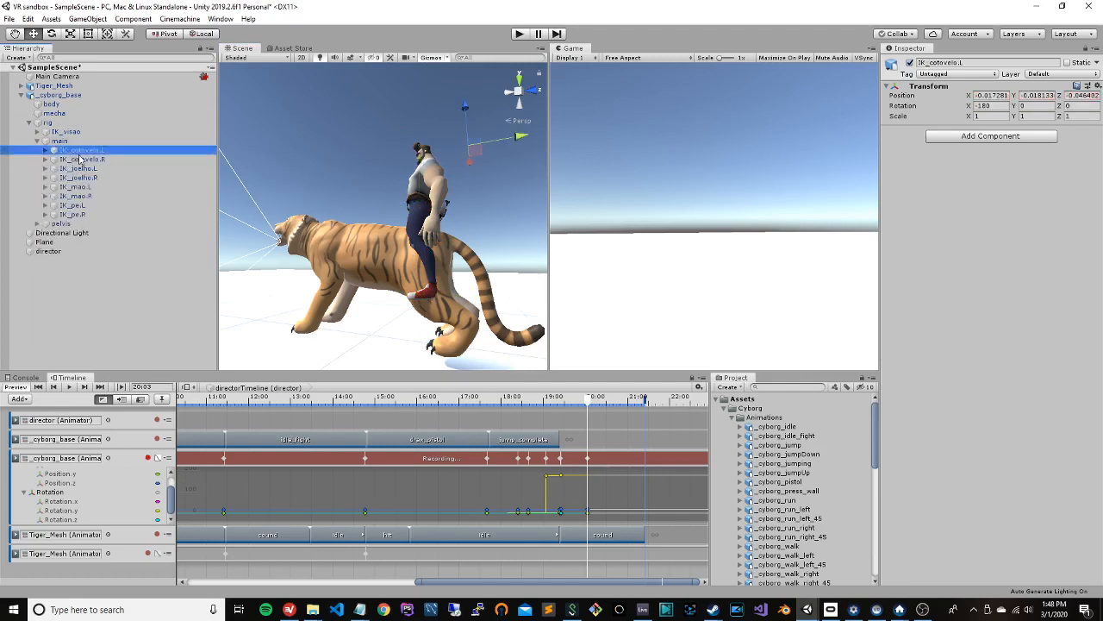
click(80, 159)
click(76, 186)
click(78, 205)
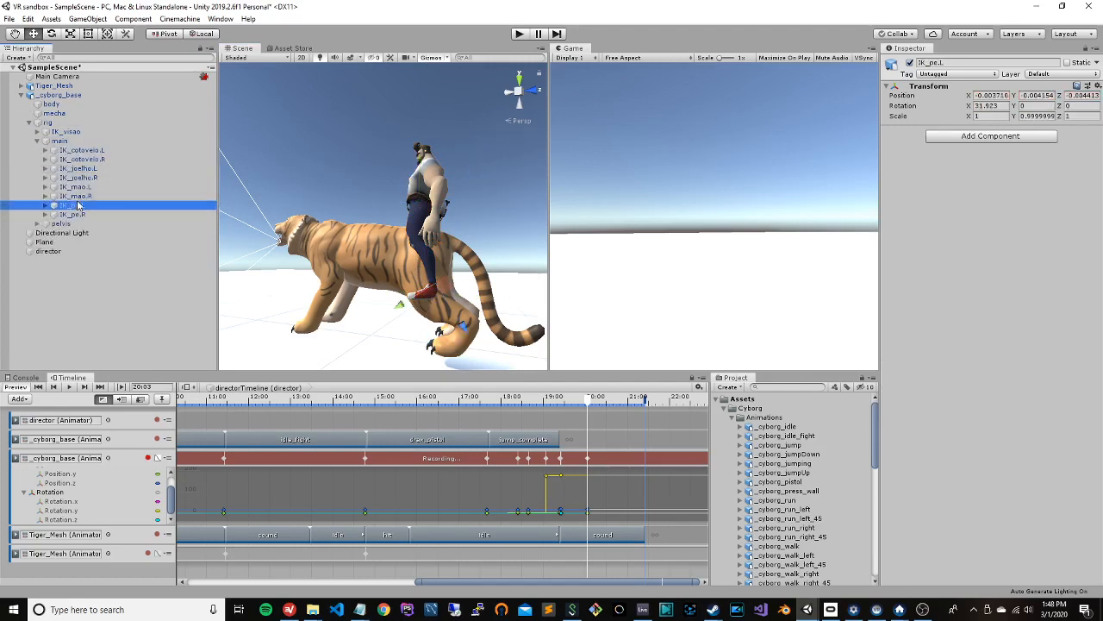
click(37, 140)
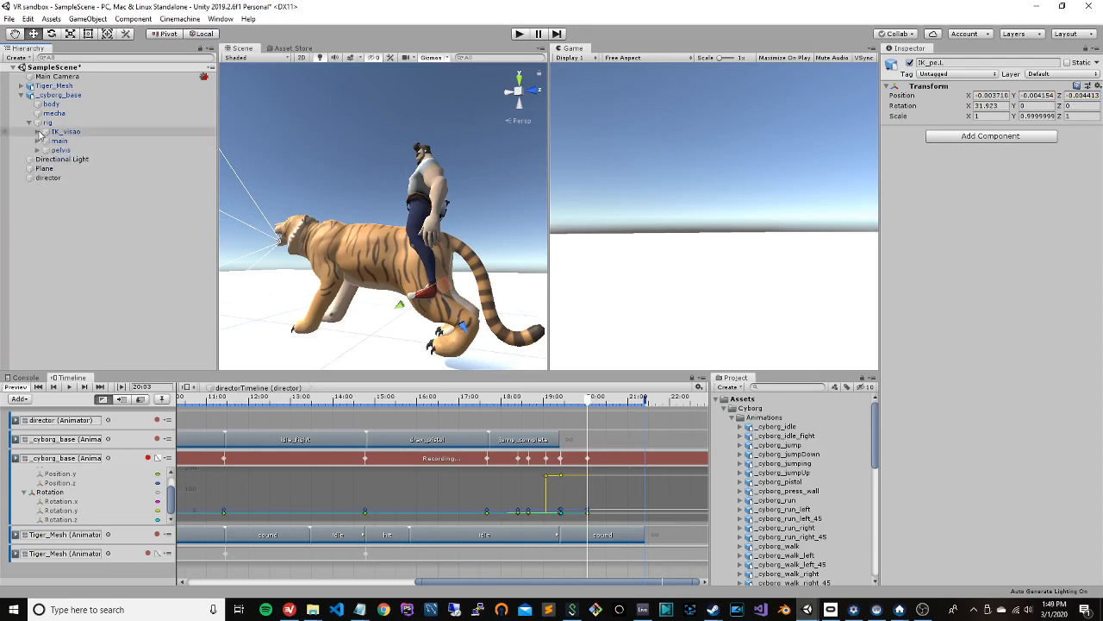
click(37, 132)
click(75, 143)
click(78, 151)
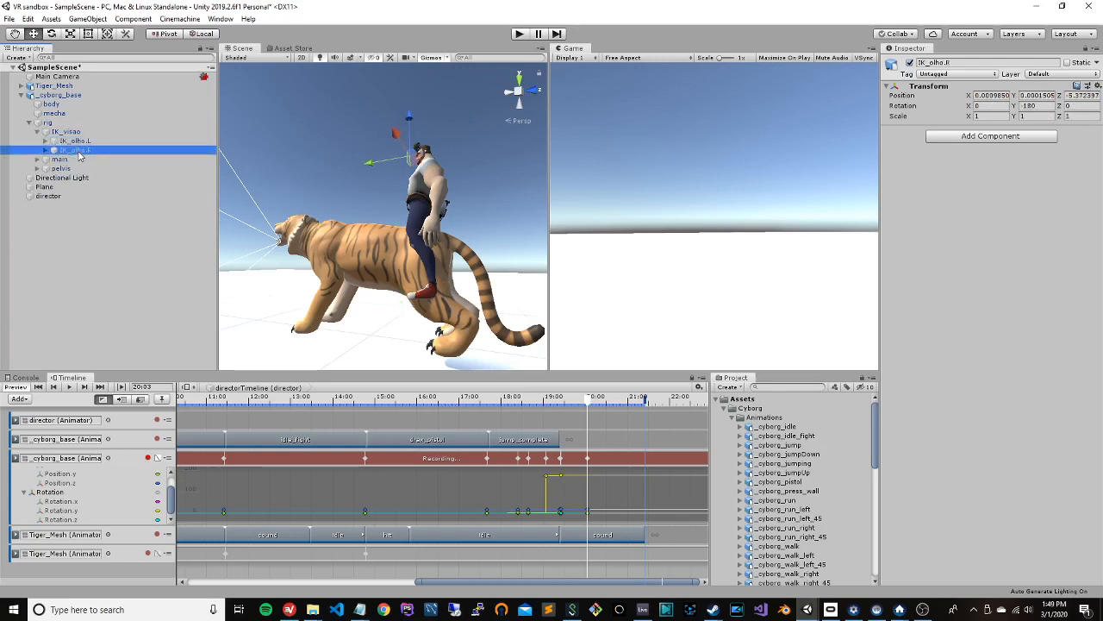
Step: Collapse the cyborg's rig hierarchy and stop recording on the _cyborg_base override track
click(37, 132)
click(29, 122)
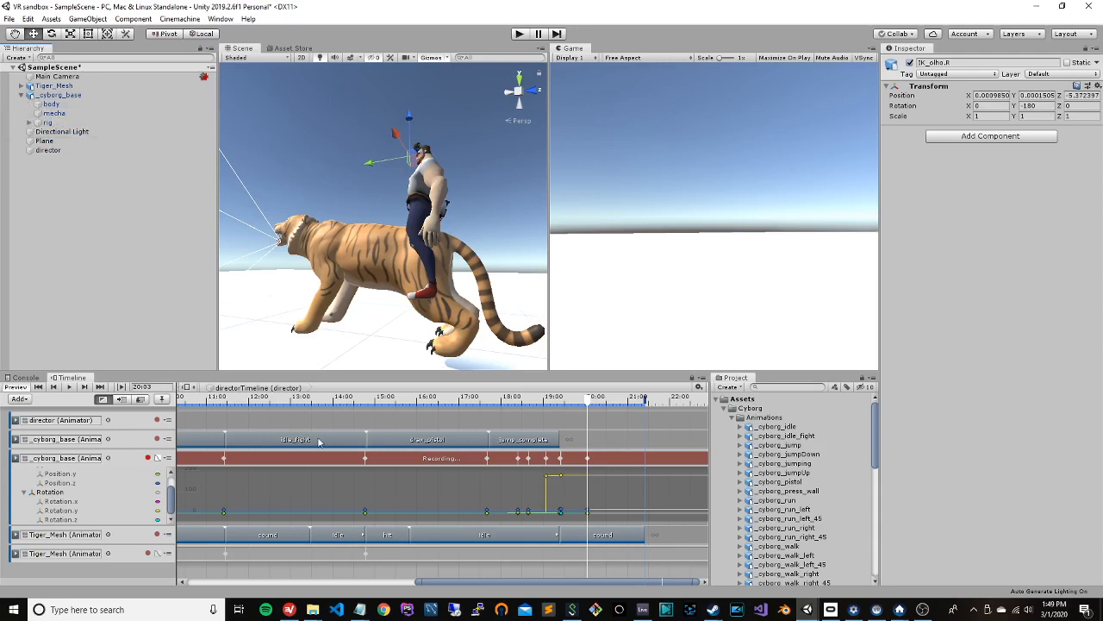
click(149, 459)
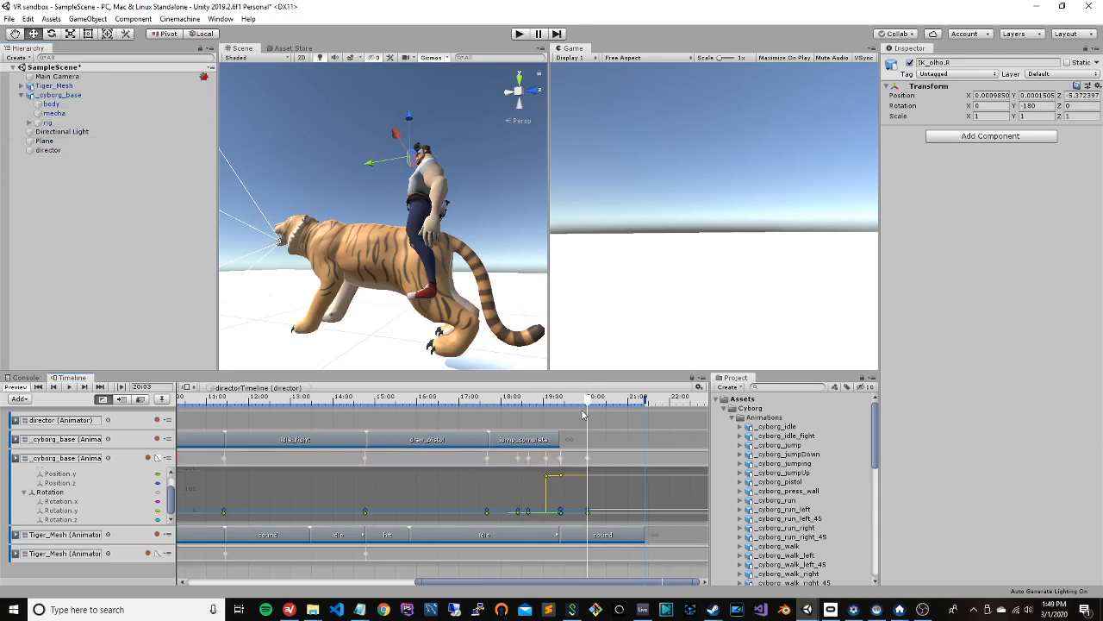
Step: Duplicate the jump_complete clip on the _cyborg_base animation track so the copy starts at 20:44
drag(588, 405, 617, 427)
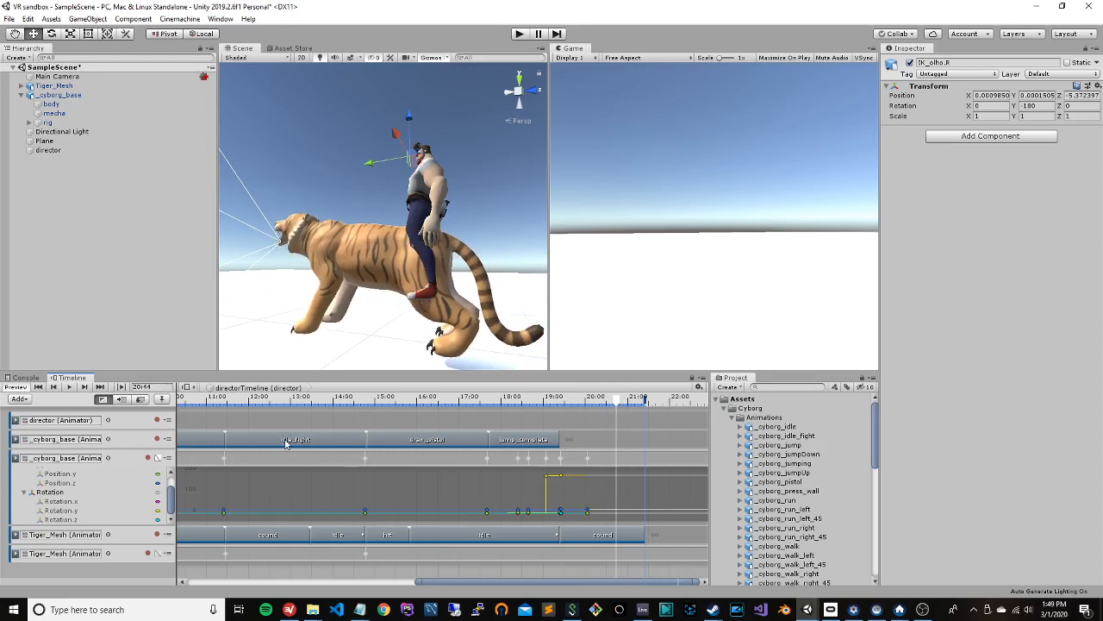
right_click(631, 441)
click(515, 442)
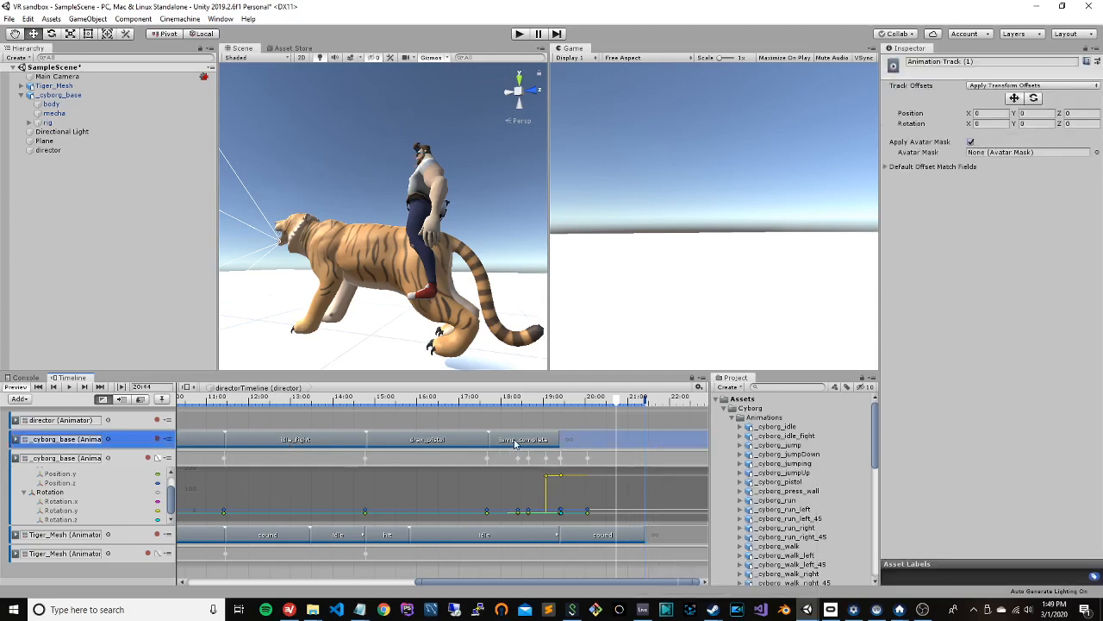
click(515, 442)
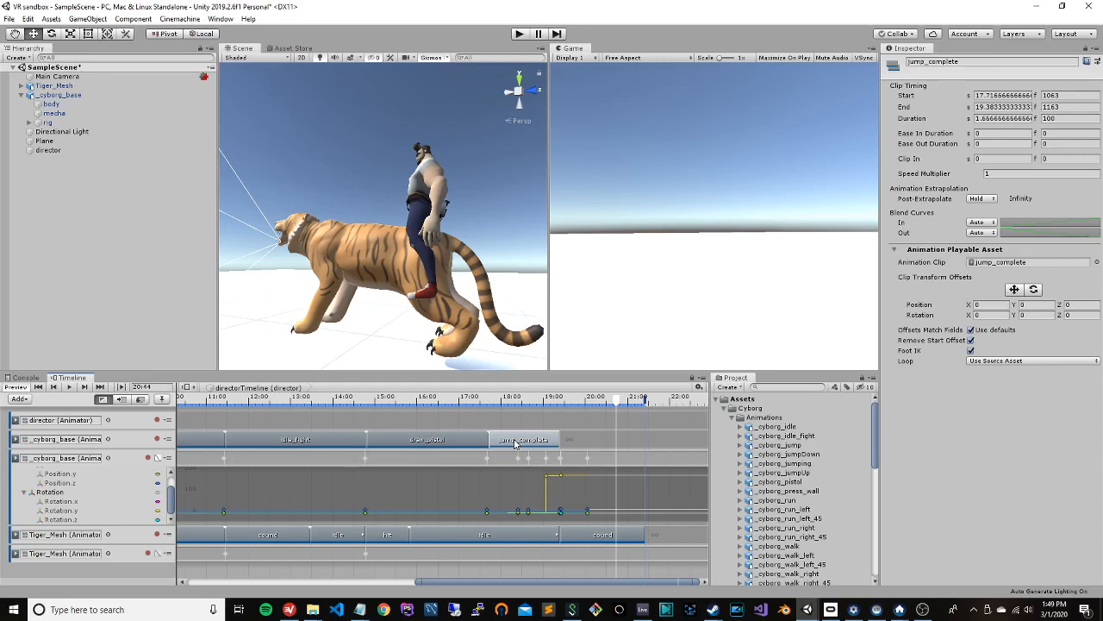
click(641, 445)
key(ctrl+v)
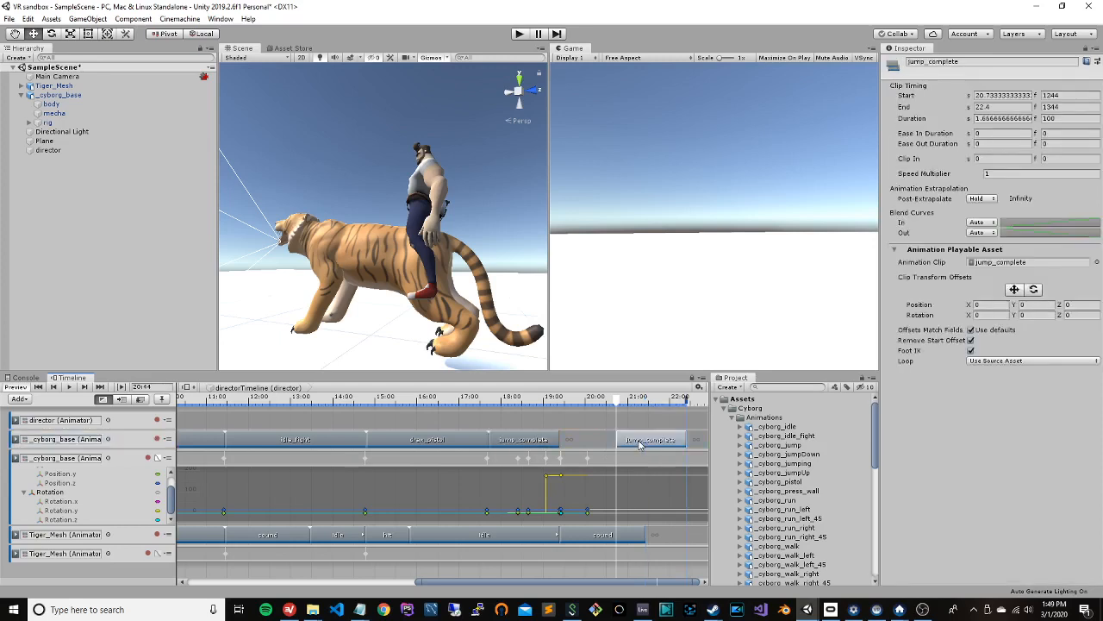
Step: Record a _cyborg_base position key at 21:36 with the character moved forward over the tiger to Z 114.6
drag(618, 405, 653, 407)
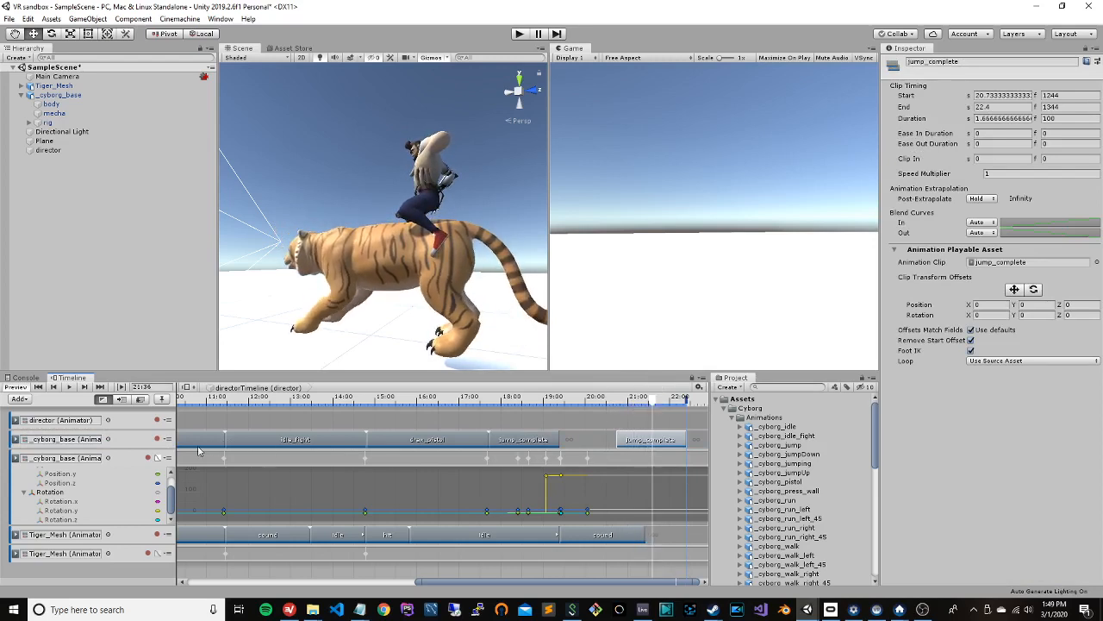
click(148, 459)
click(416, 204)
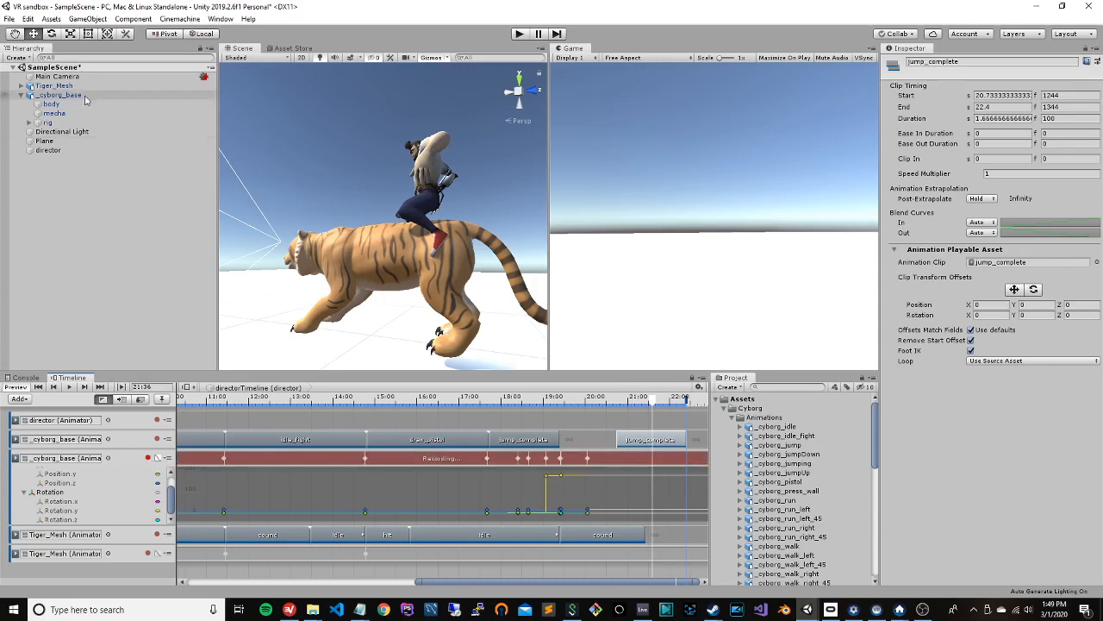
drag(386, 292, 342, 294)
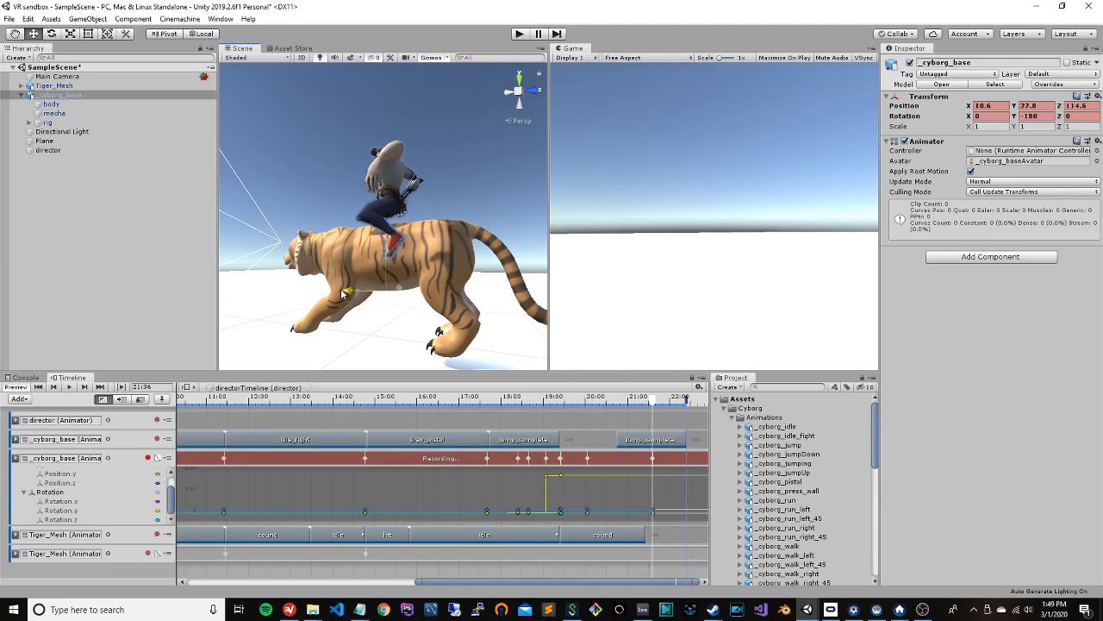
click(156, 458)
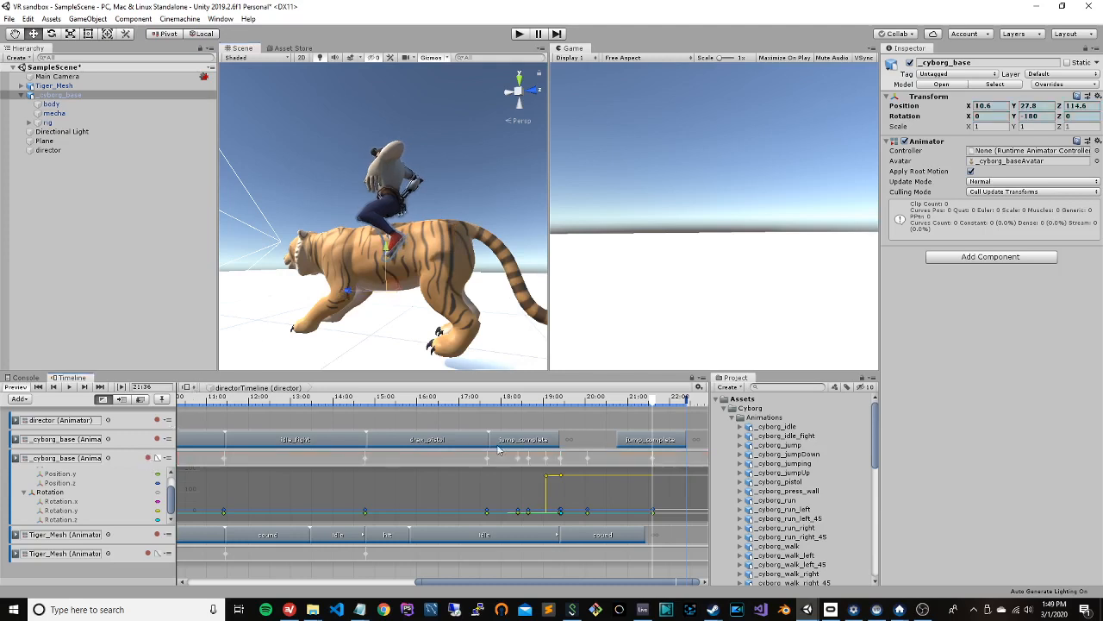
Step: Record a _cyborg_base position key at 22:10 with the character raised to Y 34.6
drag(653, 403, 678, 415)
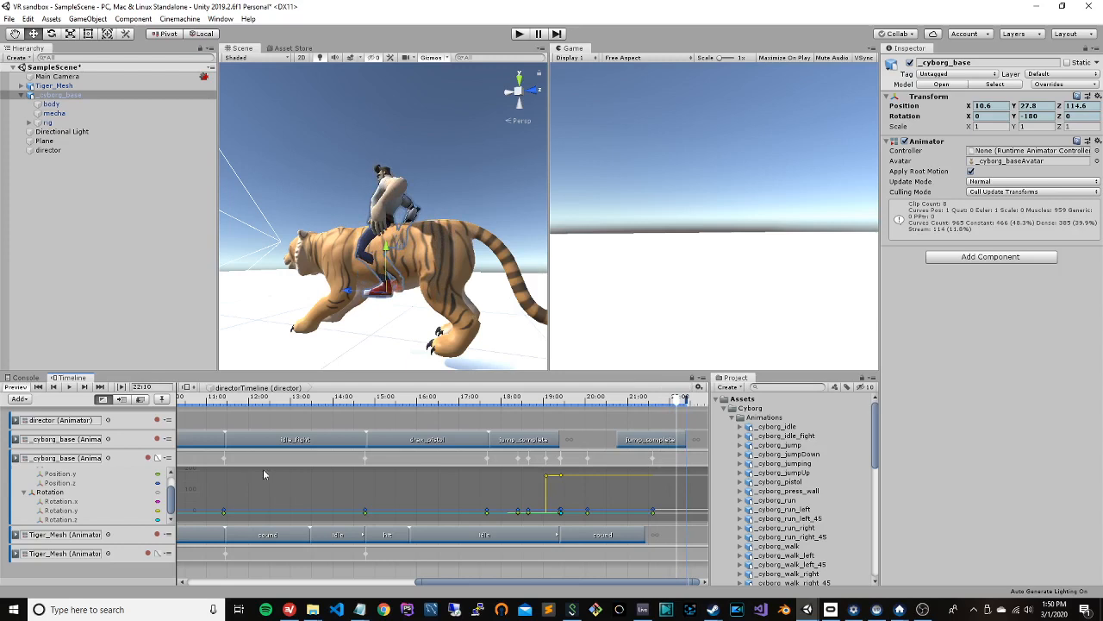
click(148, 458)
drag(385, 247, 387, 246)
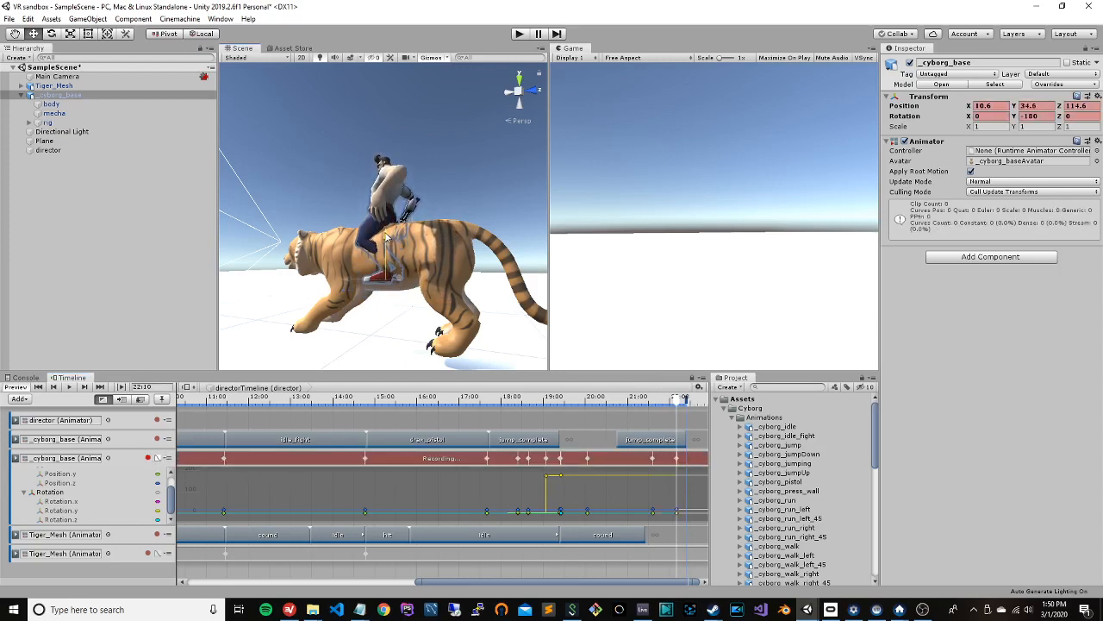
click(148, 457)
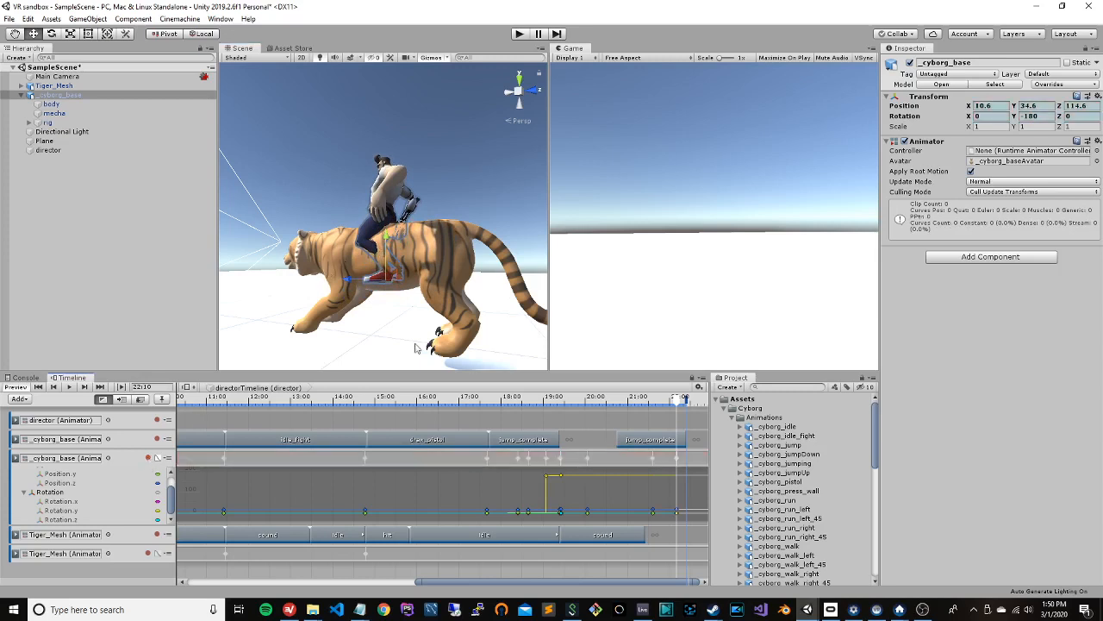
Step: Copy the tiger's run clip and paste it on the same Tiger_Mesh track at 22:35
drag(676, 405, 696, 417)
scroll(337, 272, down, 3)
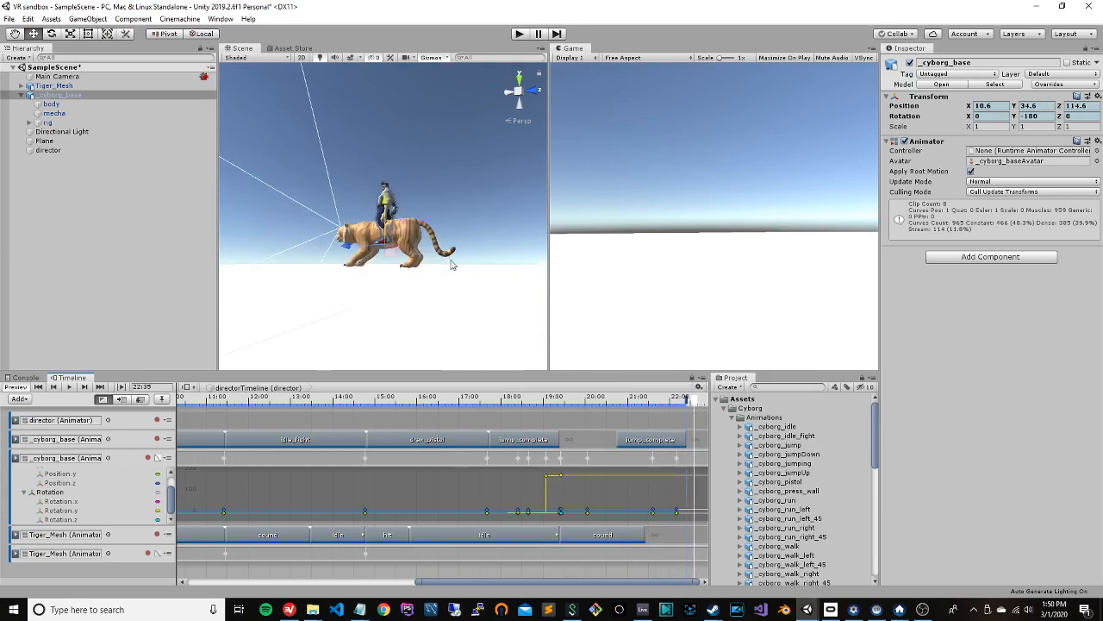
scroll(465, 340, up, 2)
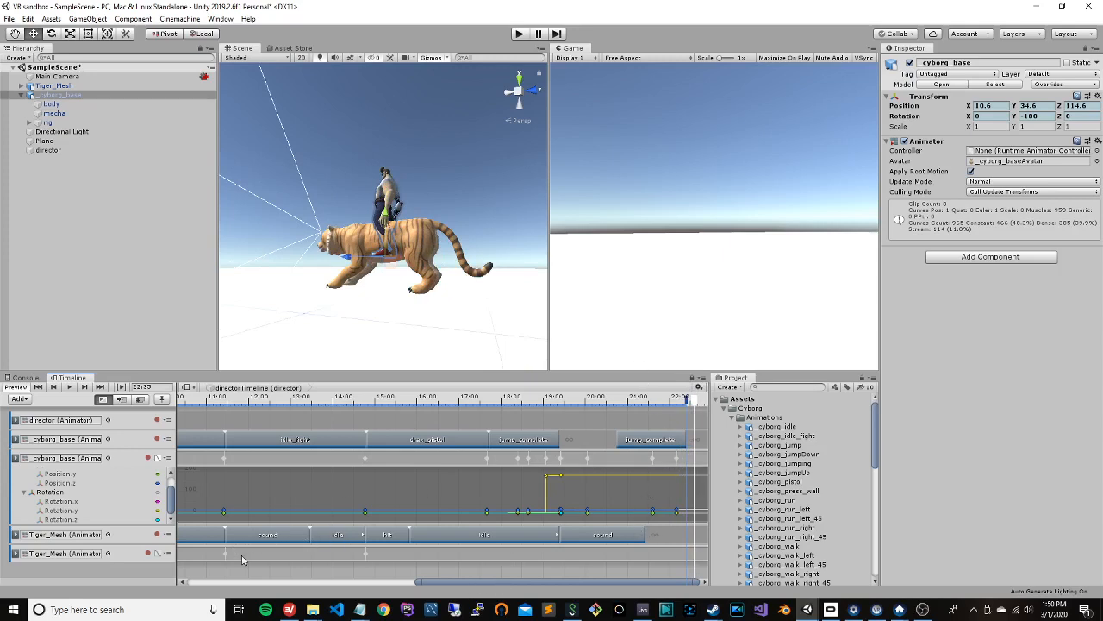
drag(441, 583, 327, 583)
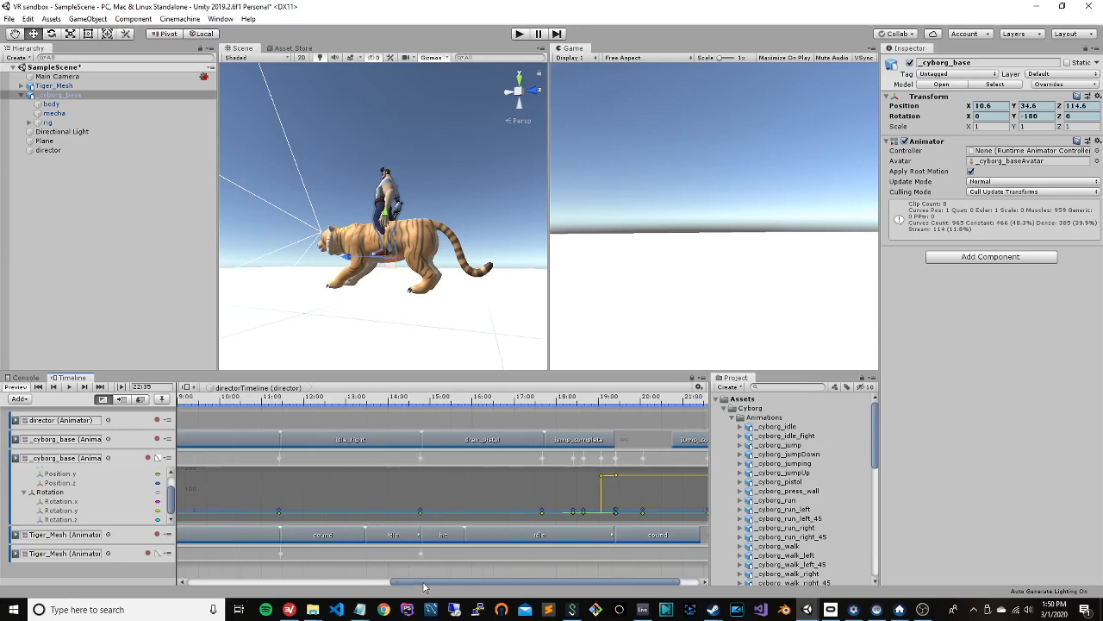
drag(423, 584, 322, 583)
click(347, 536)
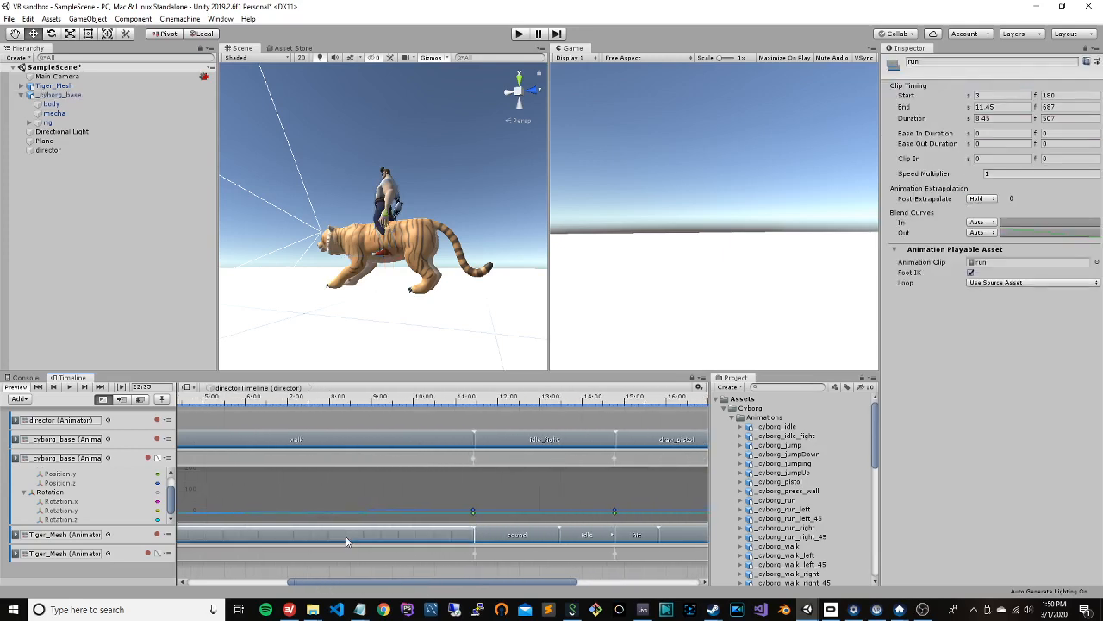
drag(422, 584, 544, 584)
click(694, 538)
key(ctrl+v)
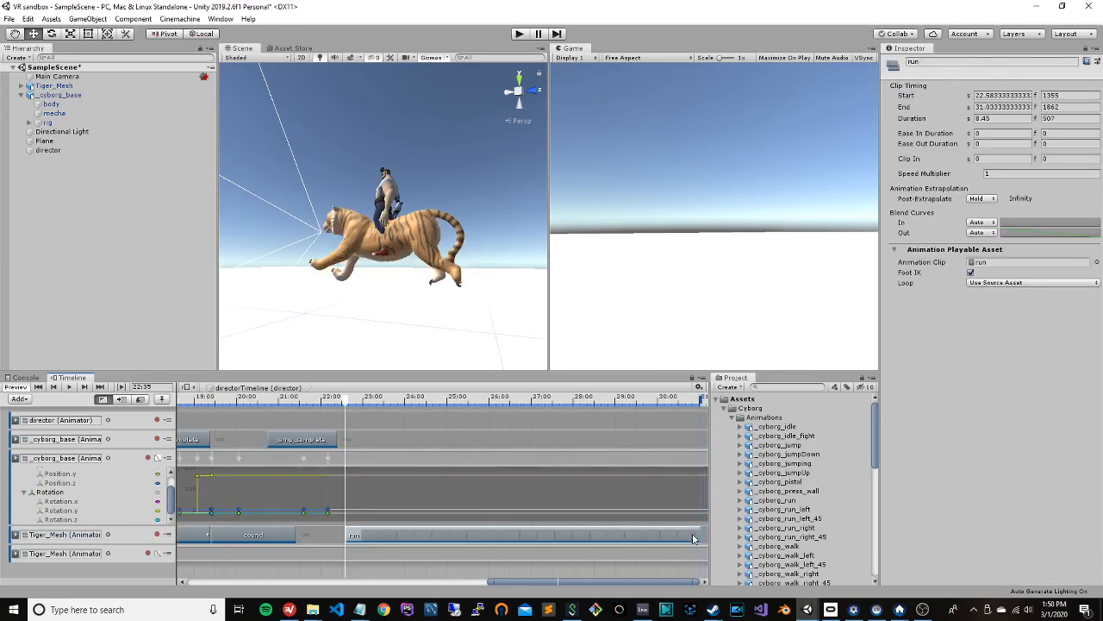
Step: Move the pasted run clip so it starts at 22:24, where the cyborg's second jump_complete clip ends
drag(470, 538, 420, 539)
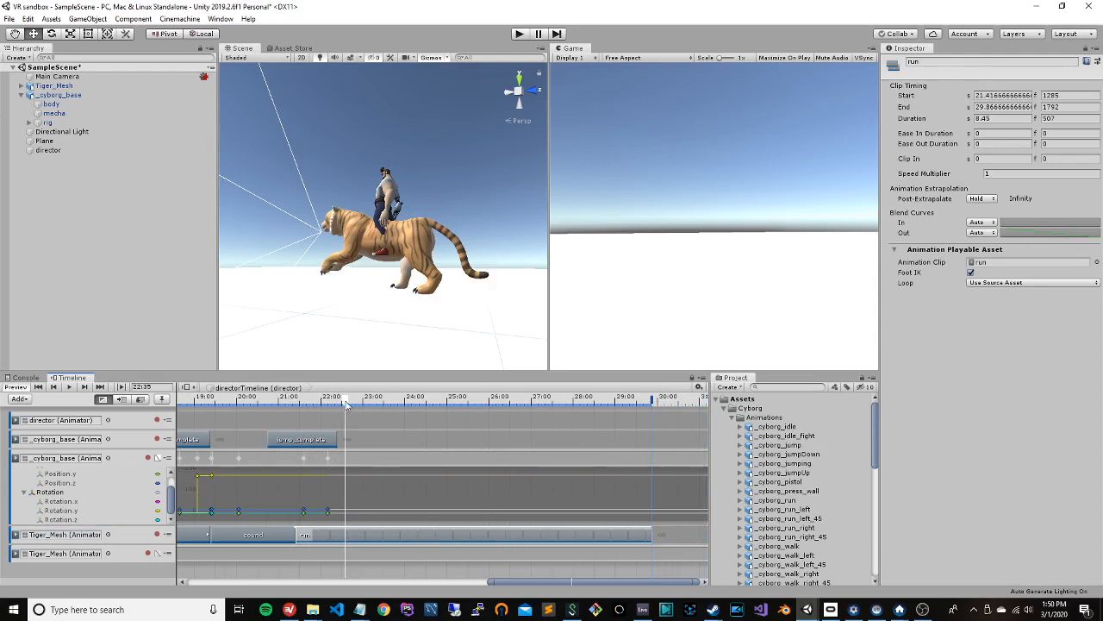
mouse_move(347, 404)
mouse_down()
mouse_move(306, 402)
mouse_move(338, 403)
mouse_up()
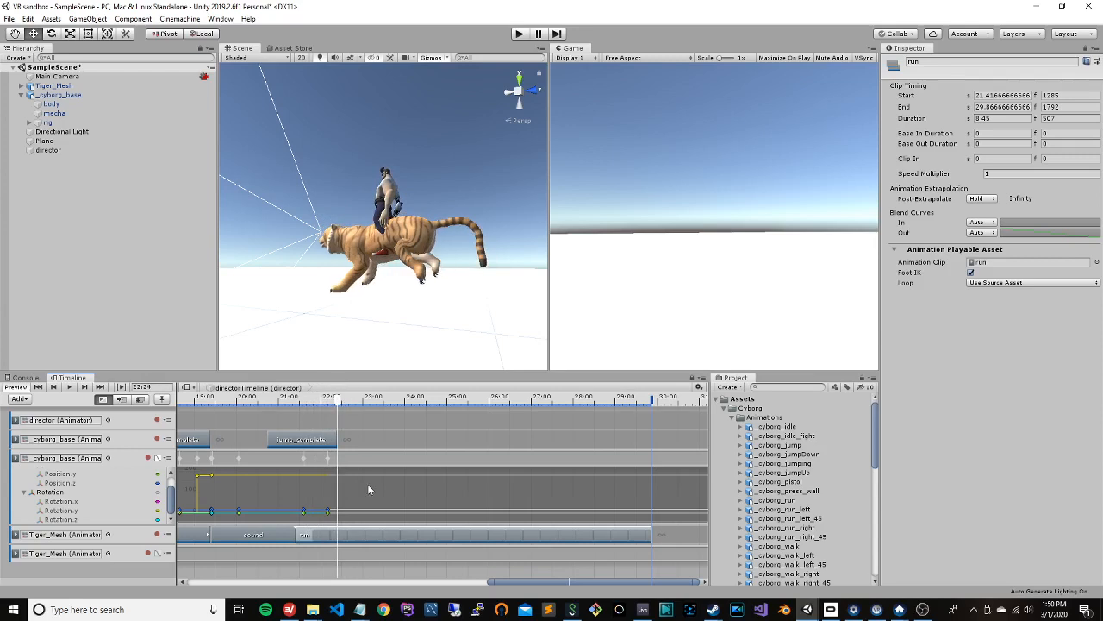
drag(373, 536, 412, 533)
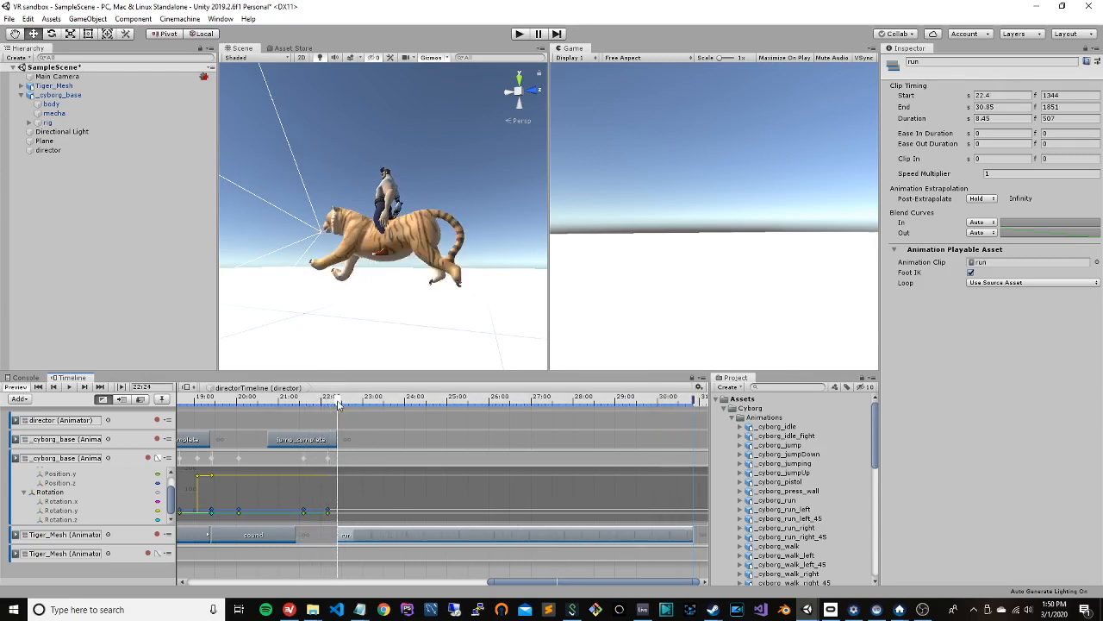
mouse_move(338, 405)
mouse_down()
mouse_move(317, 403)
mouse_move(349, 406)
mouse_move(337, 403)
mouse_up()
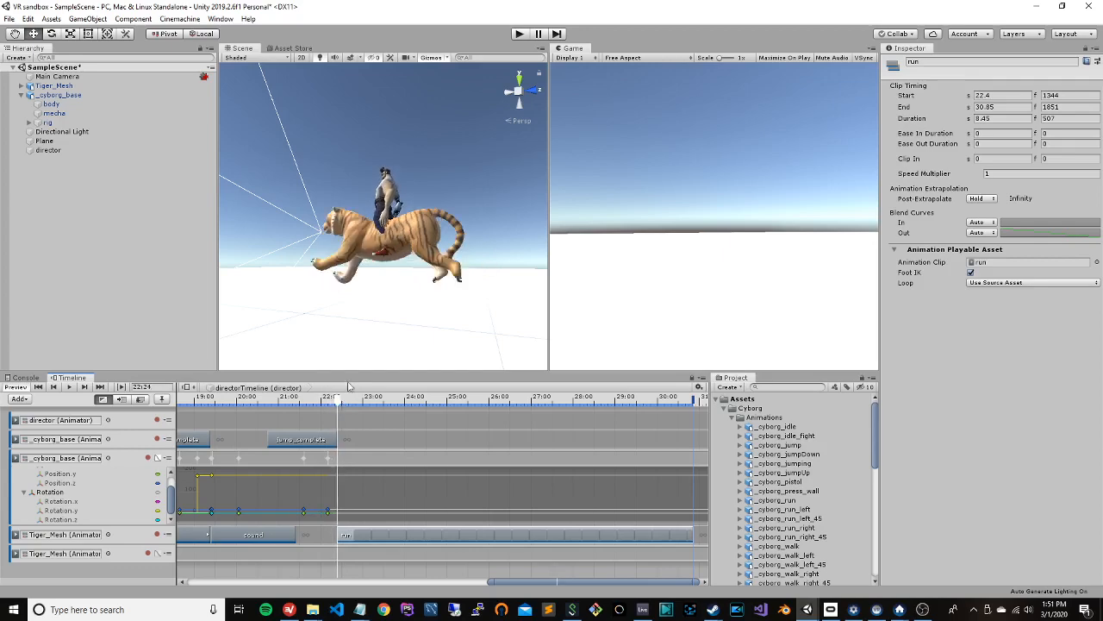
Step: Start recording on the Tiger_Mesh override track and add a position key for the tiger at 22:24
scroll(394, 246, down, 10)
scroll(380, 274, up, 15)
scroll(380, 280, down, 8)
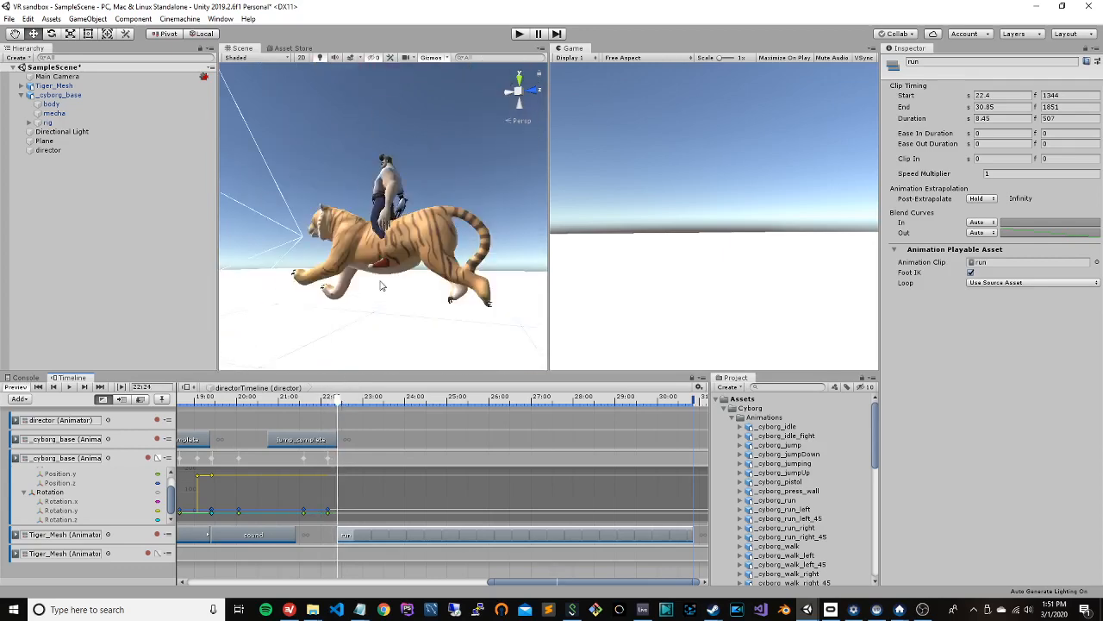
right_drag(382, 286, 374, 420)
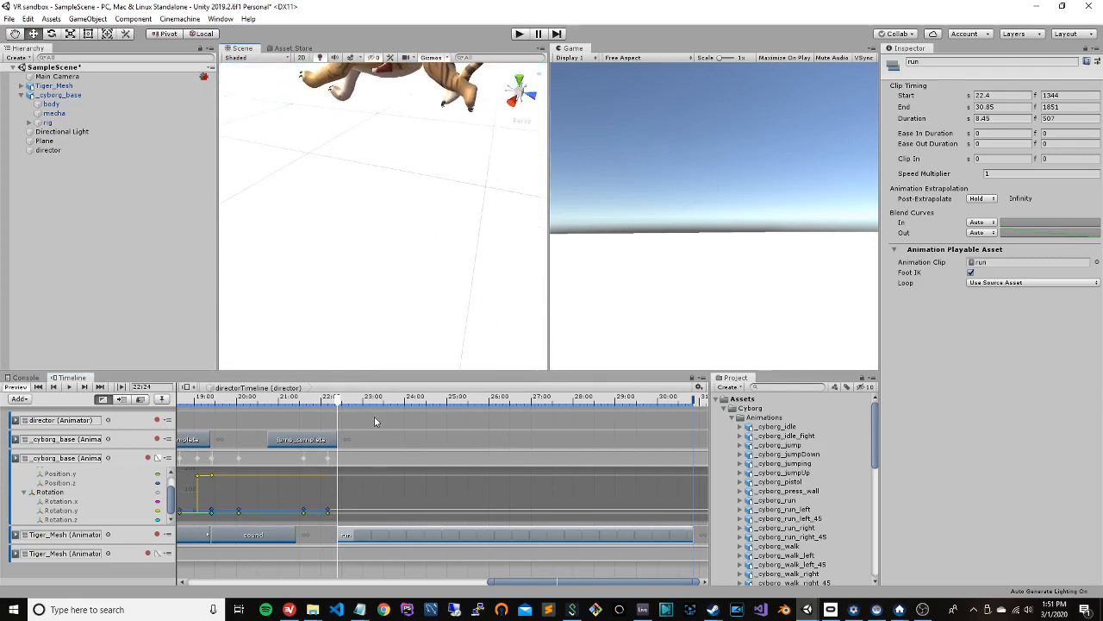
scroll(395, 273, down, 10)
right_drag(377, 271, 289, 227)
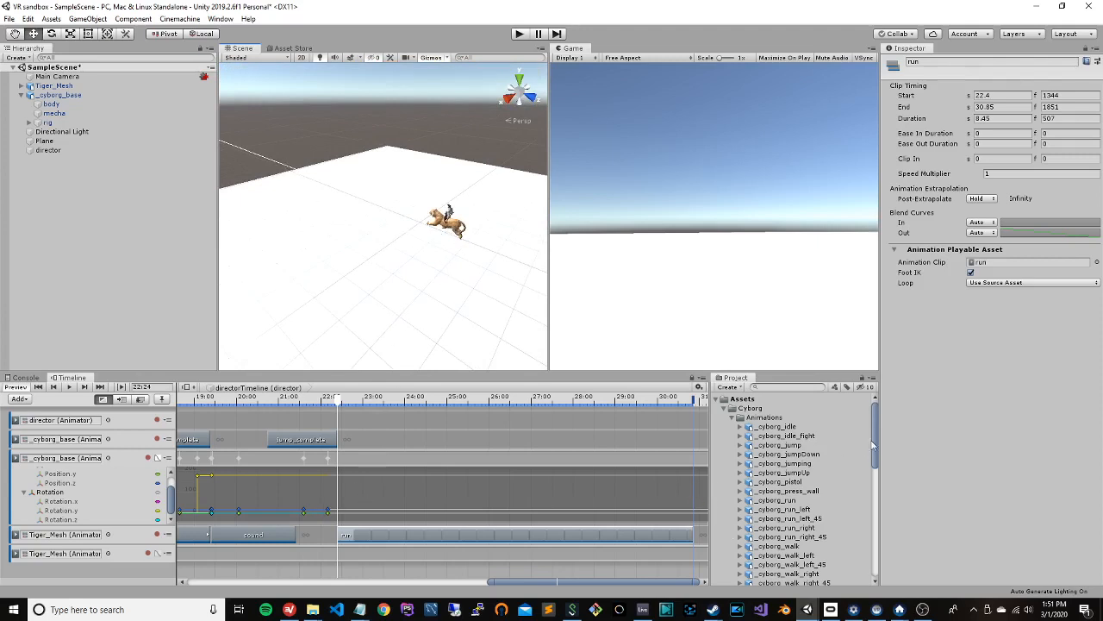
click(126, 561)
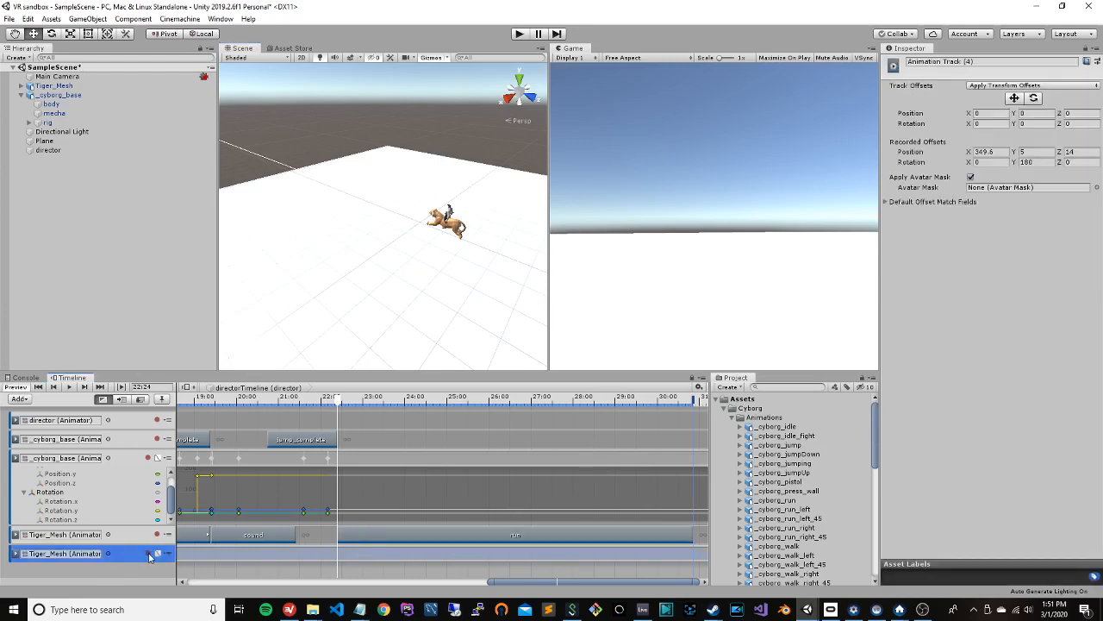
click(148, 553)
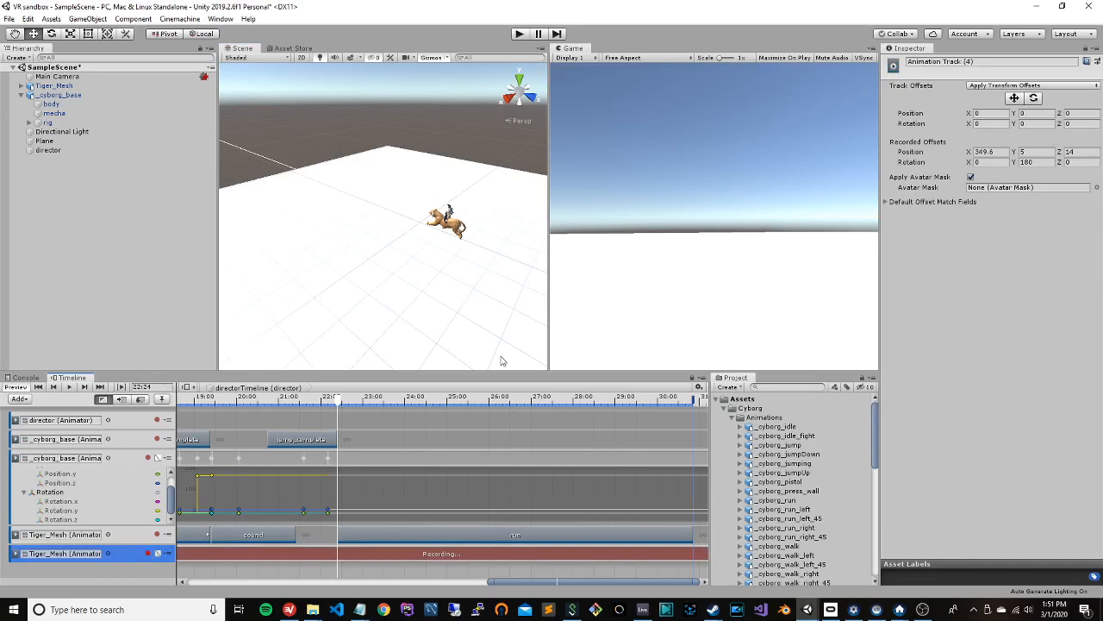
click(52, 86)
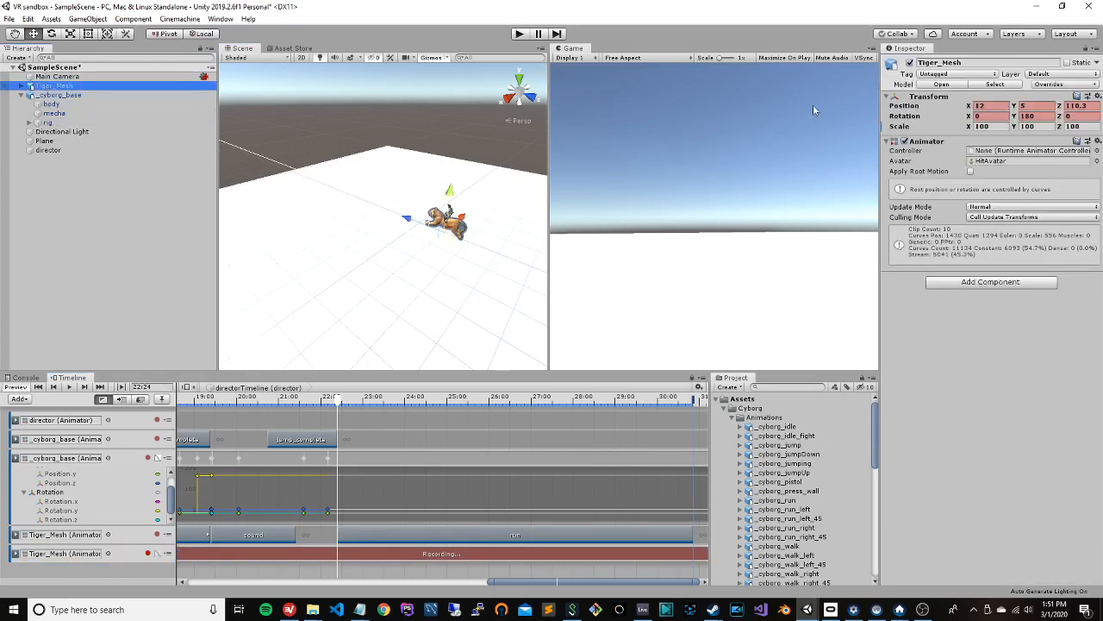
right_click(906, 110)
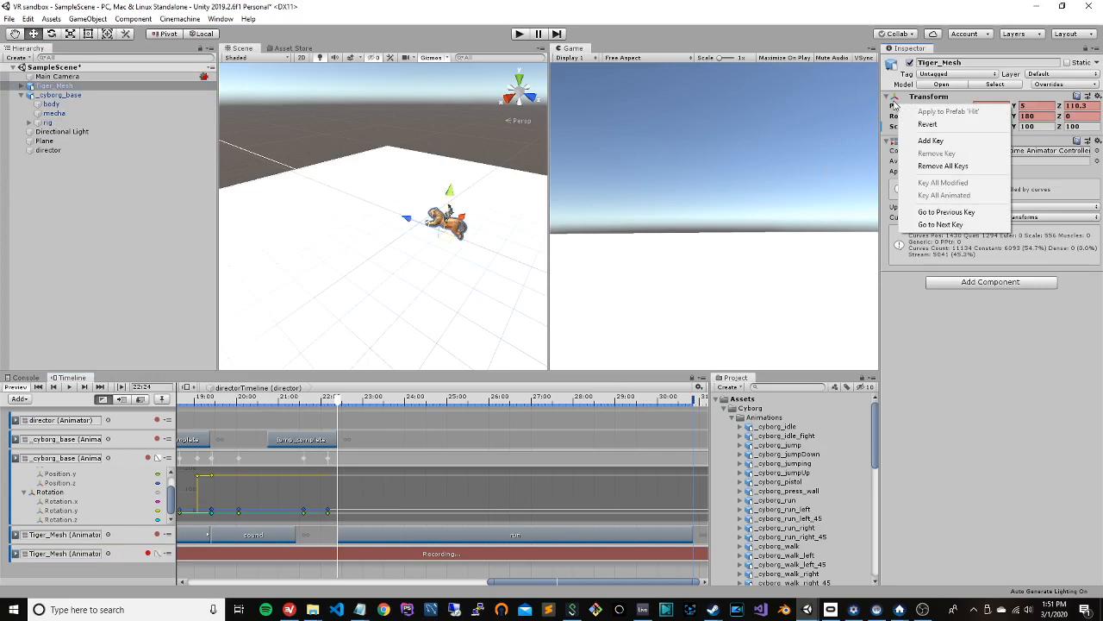
click(968, 145)
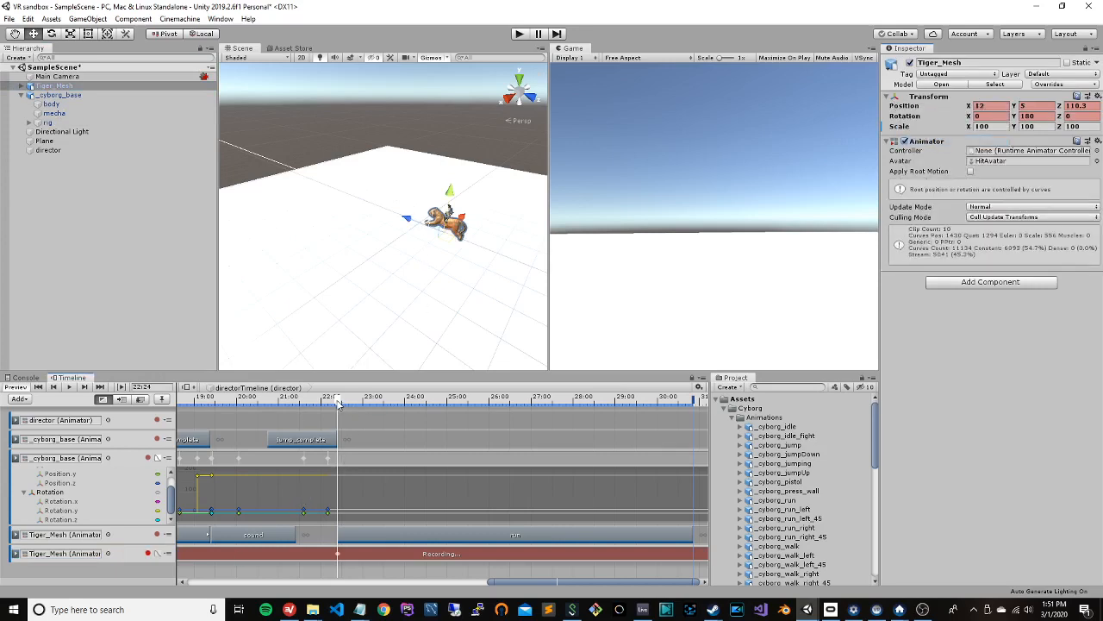
Step: Record a Tiger_Mesh position key at 25:35 with the tiger moved far forward to Z -869, and stop recording
drag(338, 403, 472, 402)
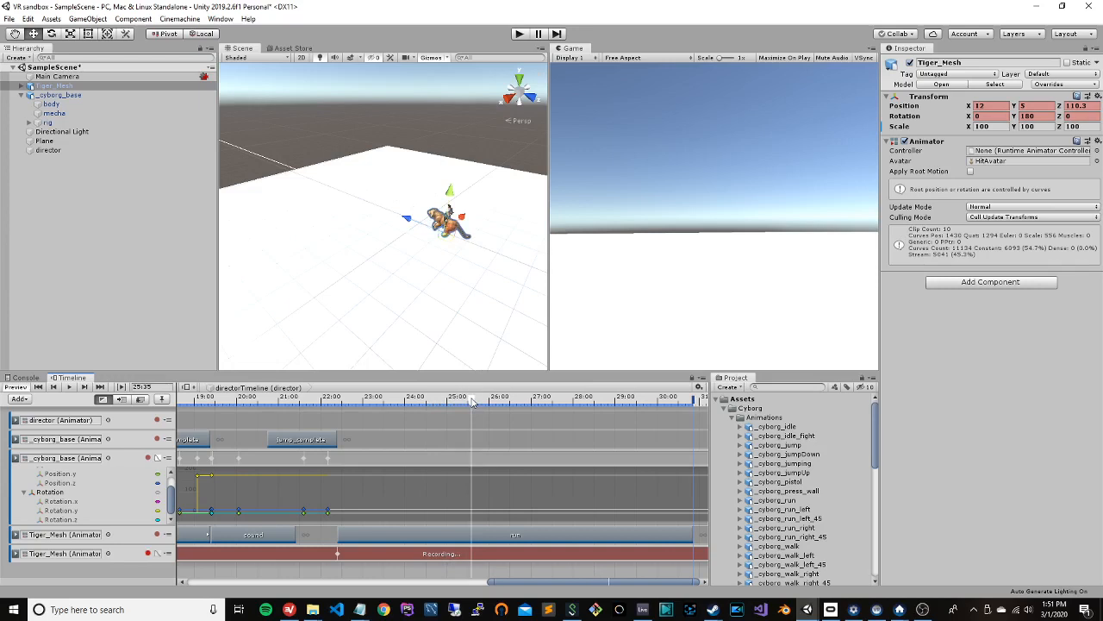
drag(406, 218, 156, 162)
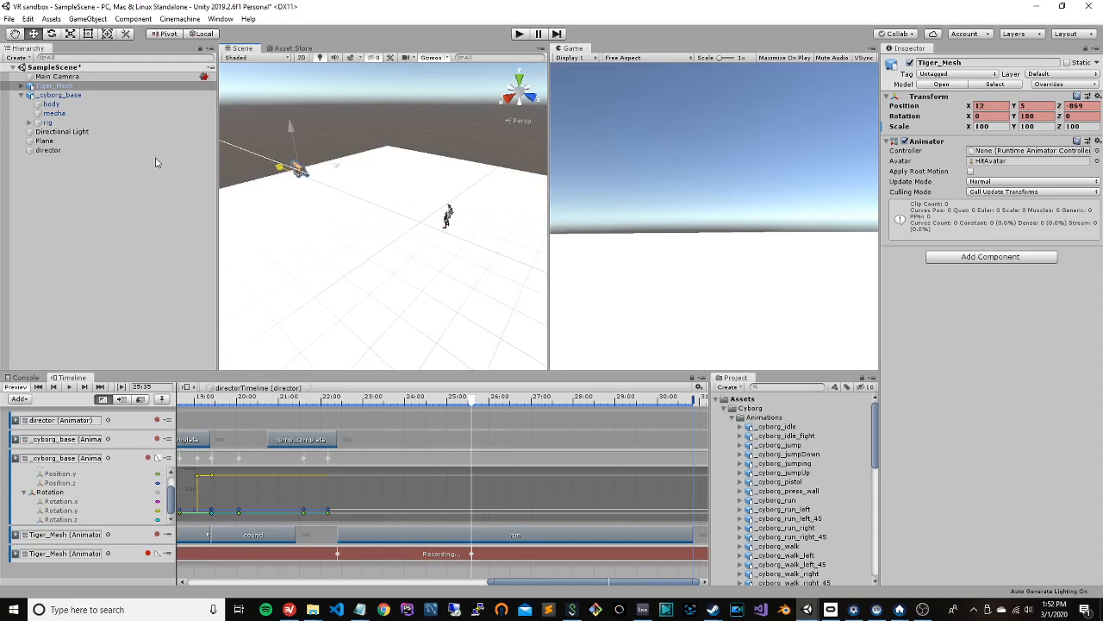
drag(156, 162, 156, 162)
right_click(900, 106)
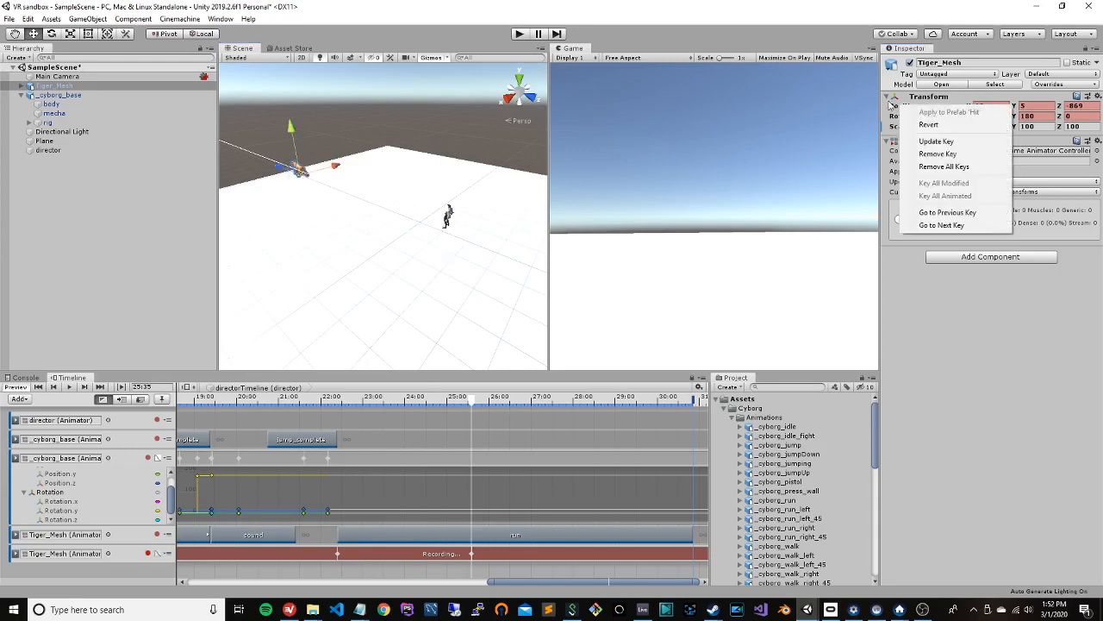
click(972, 147)
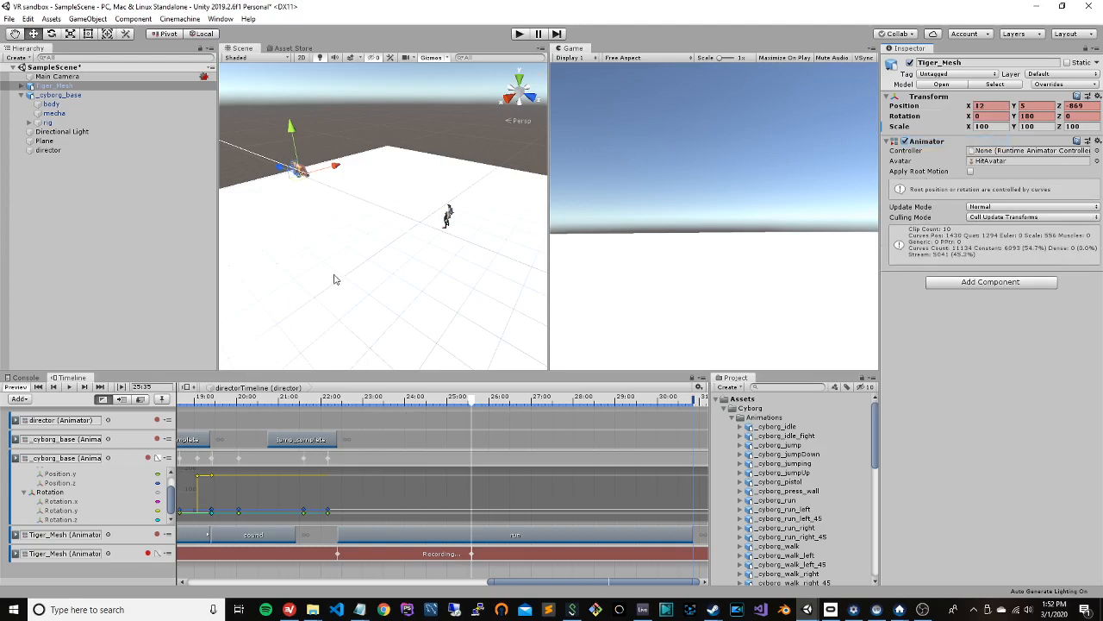
click(149, 553)
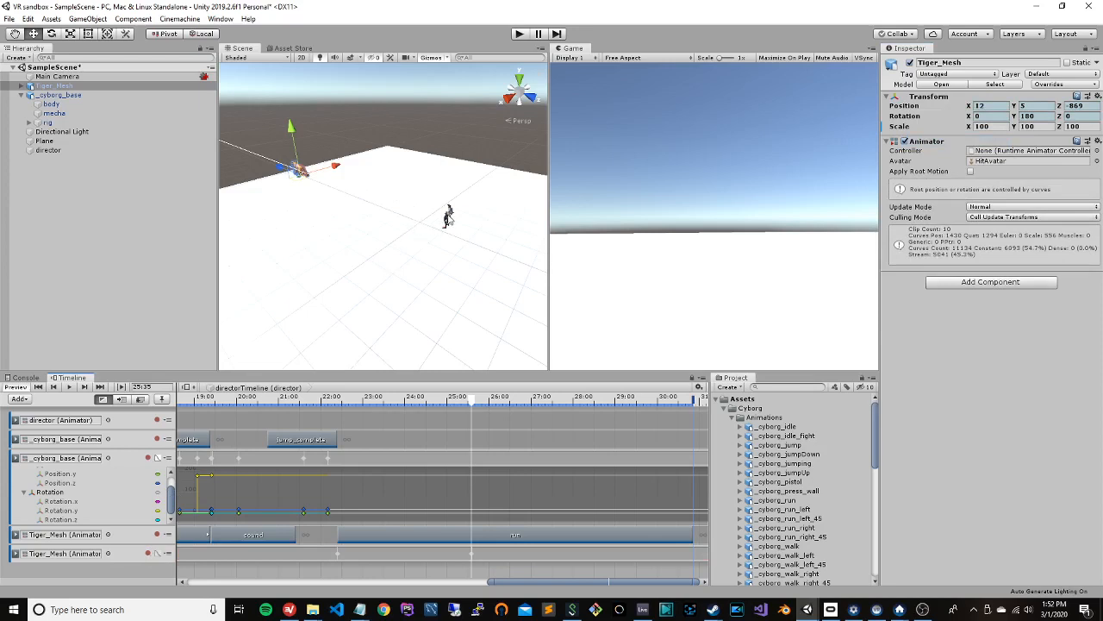
Step: Start recording on the _cyborg_base override track and add a Transform key for the cyborg at 22:24
click(448, 215)
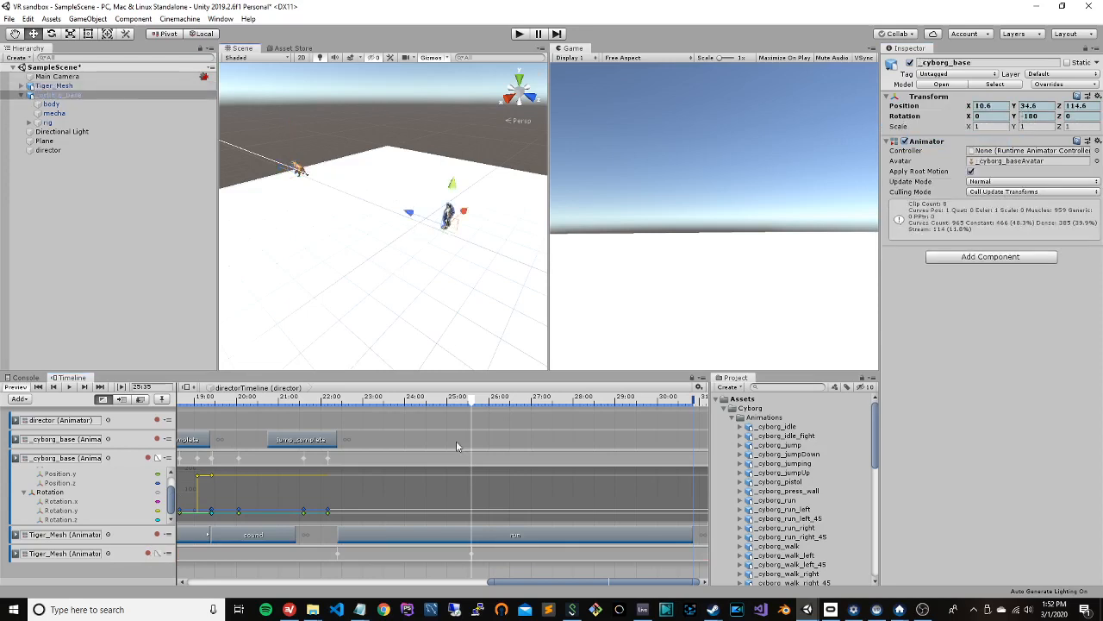
drag(471, 402, 339, 401)
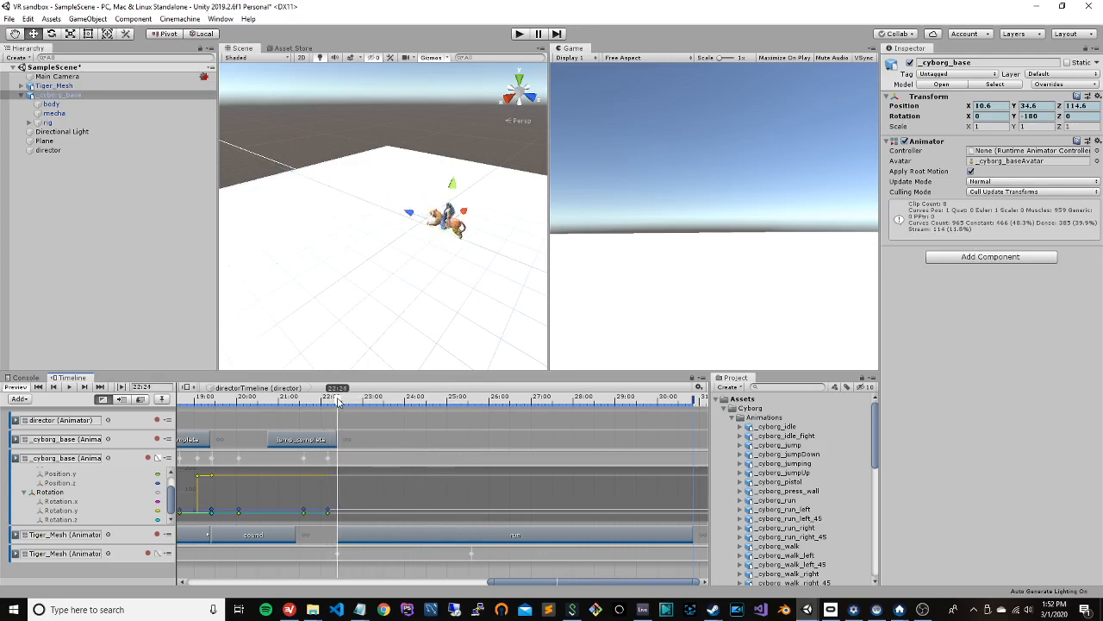
click(148, 458)
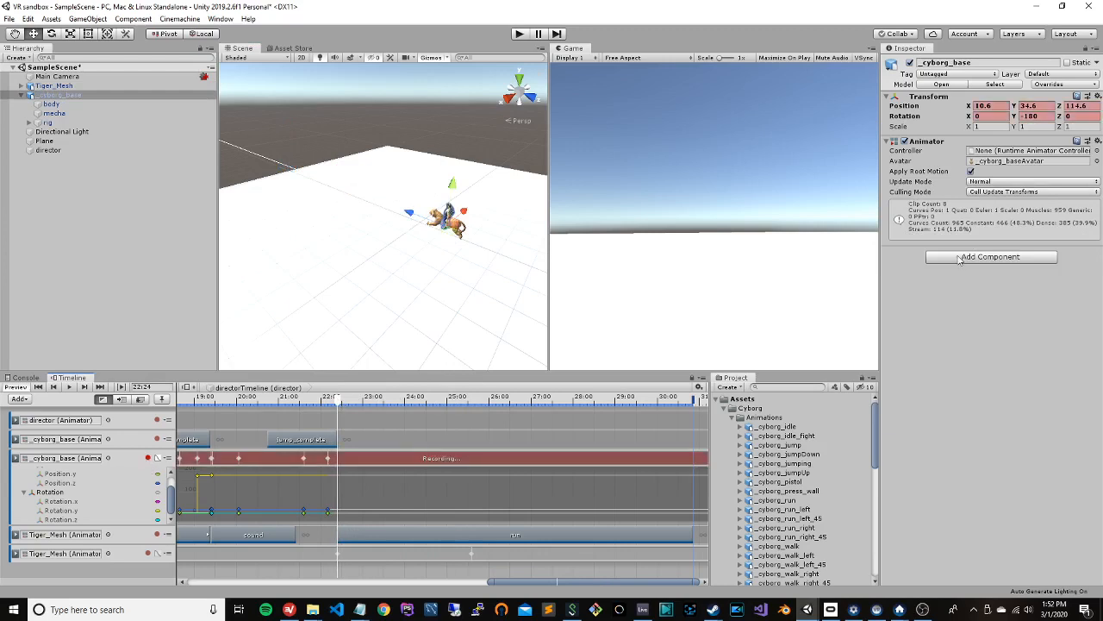
right_click(893, 101)
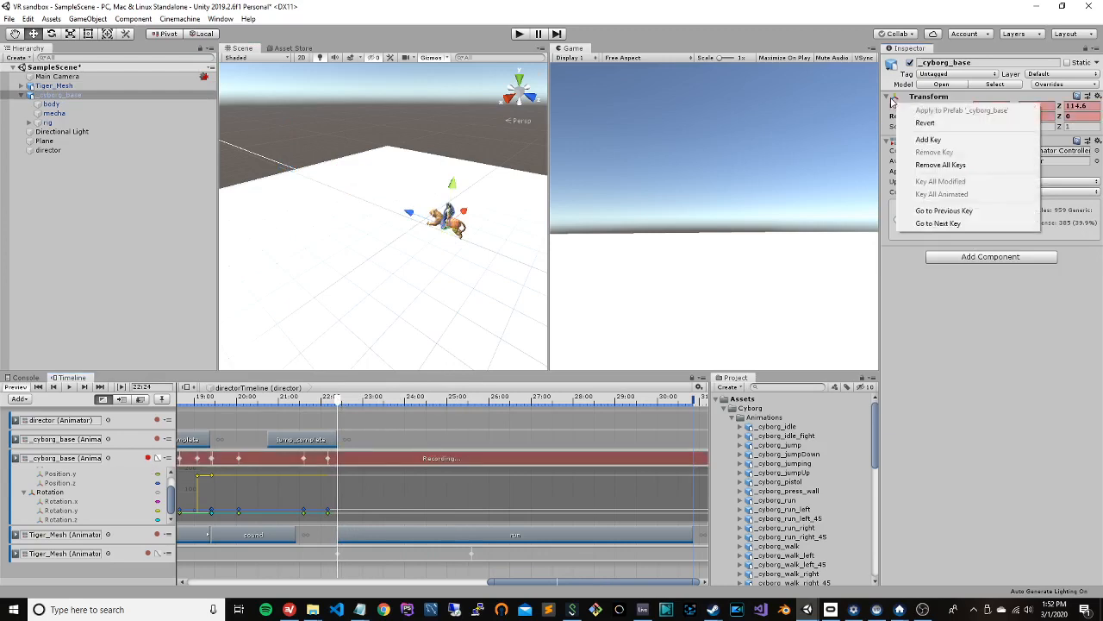
click(987, 140)
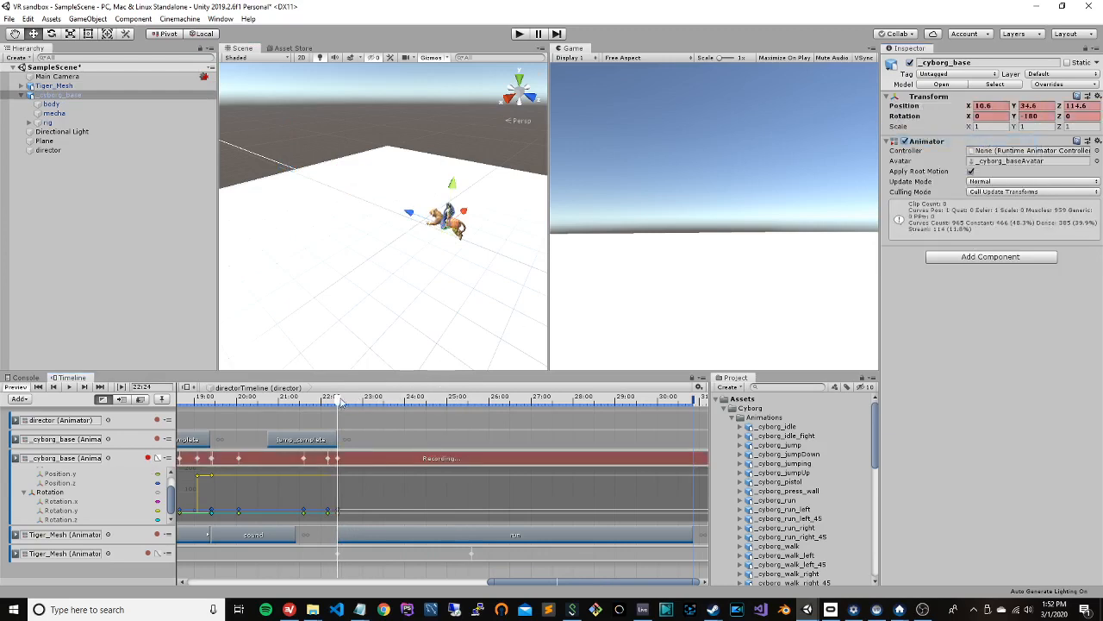
Step: Record a Transform key at 25:35 with the cyborg moved forward onto the tiger's back at about Z -872
drag(341, 403, 472, 407)
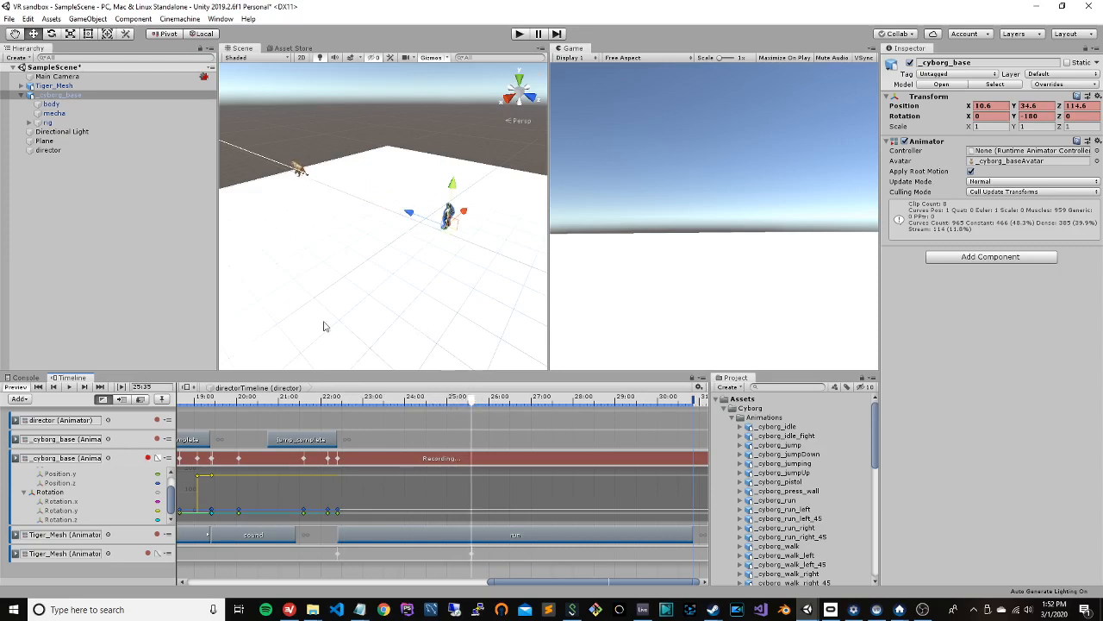
drag(409, 213, 157, 140)
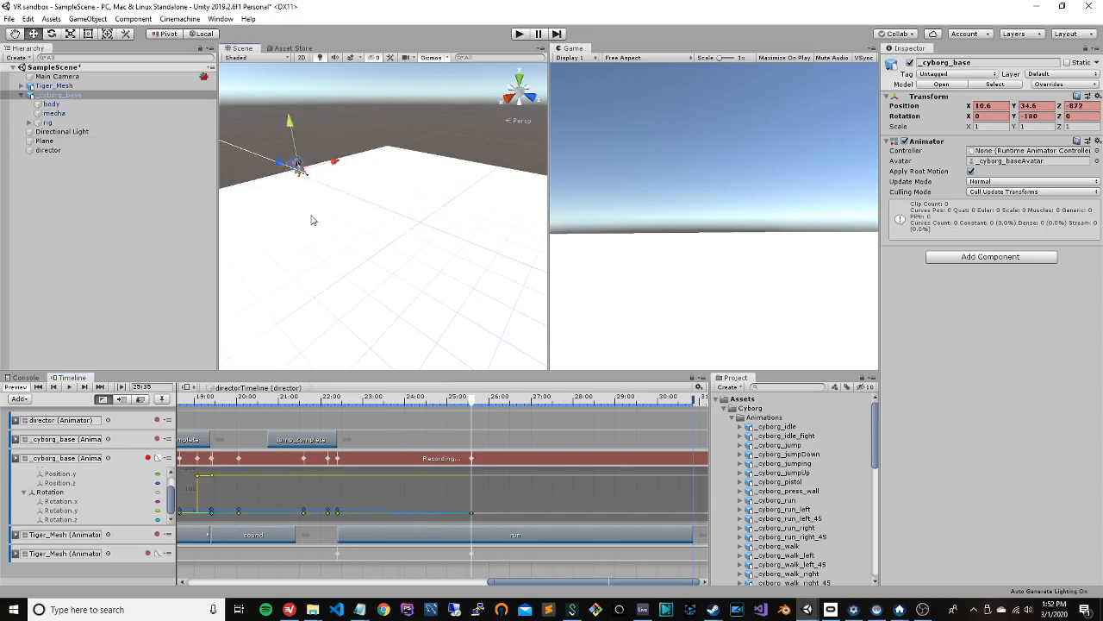
right_drag(329, 212, 173, 153)
scroll(280, 193, up, 5)
scroll(343, 187, up, 5)
right_drag(347, 195, 566, 251)
scroll(288, 241, up, 5)
right_drag(268, 237, 213, 198)
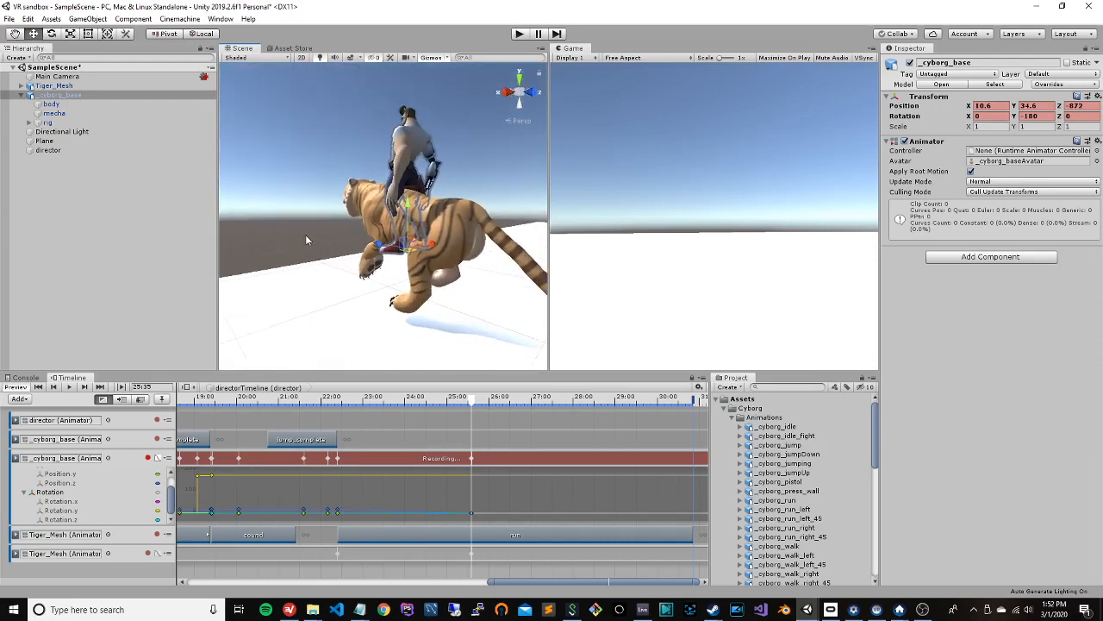
scroll(306, 235, down, 3)
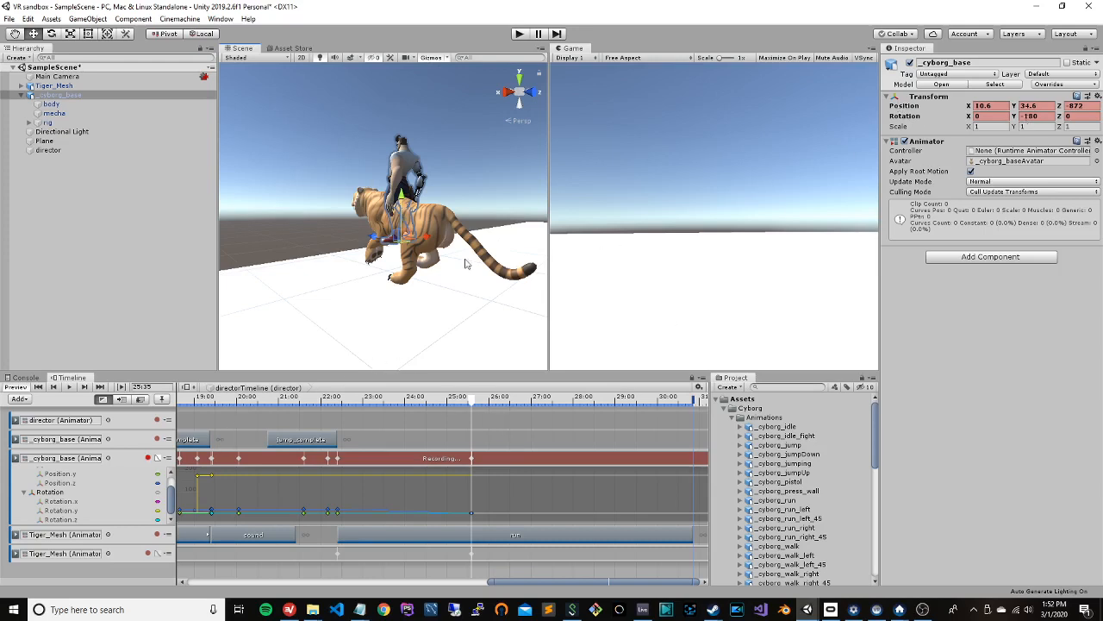
scroll(465, 262, up, 3)
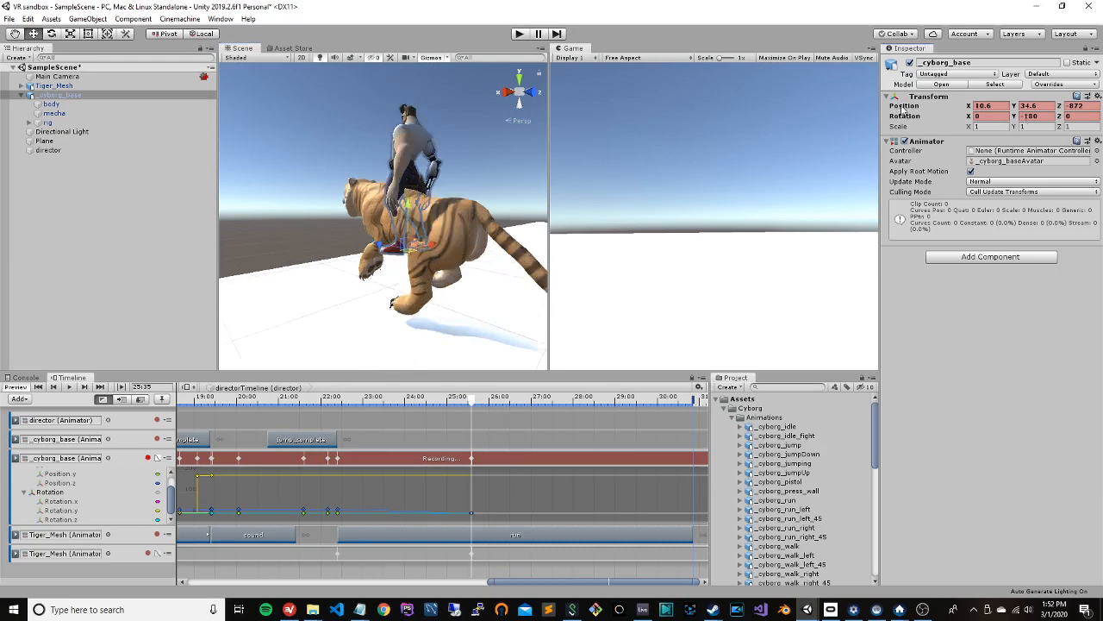
right_click(903, 110)
click(991, 143)
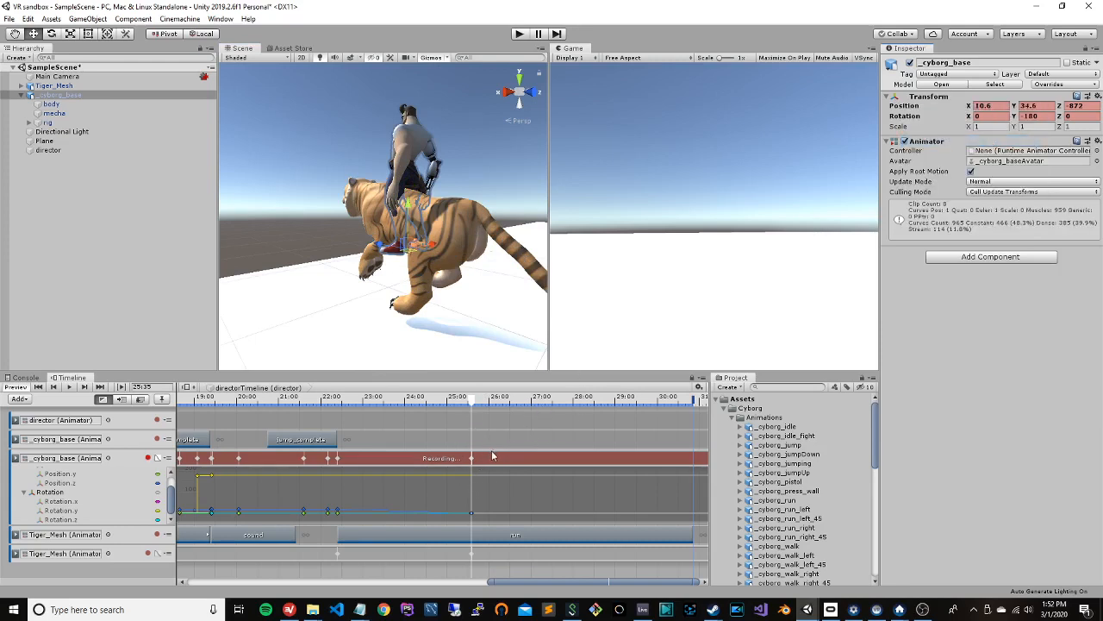
Step: Trim the second Tiger_Mesh run clip to end at 25:35 and paste a copy of the sound clip directly after it
drag(692, 532, 472, 535)
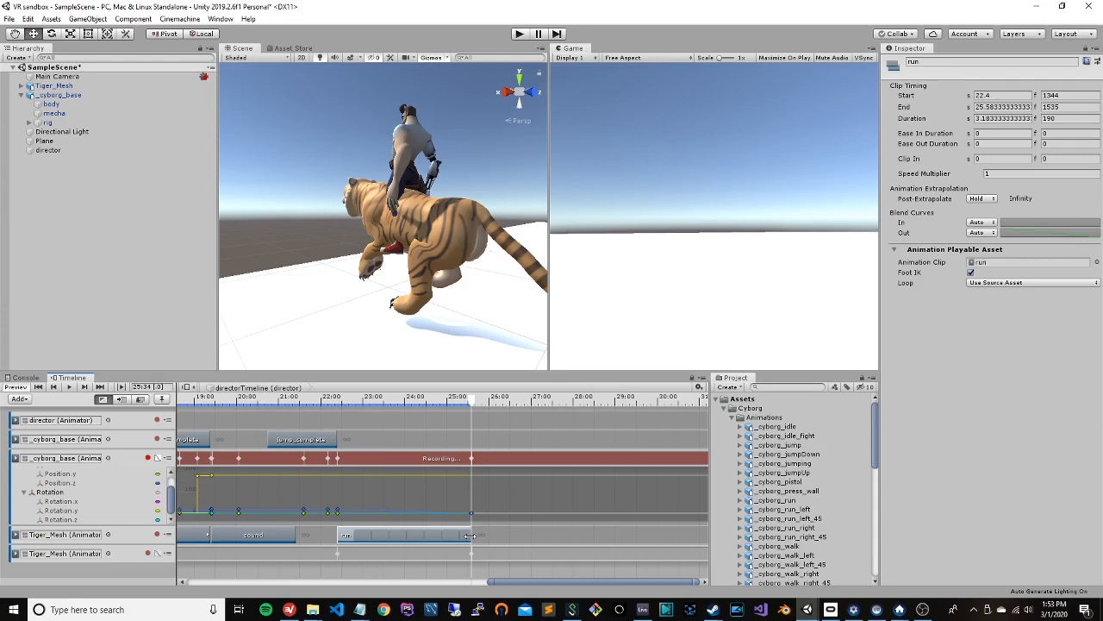
click(241, 538)
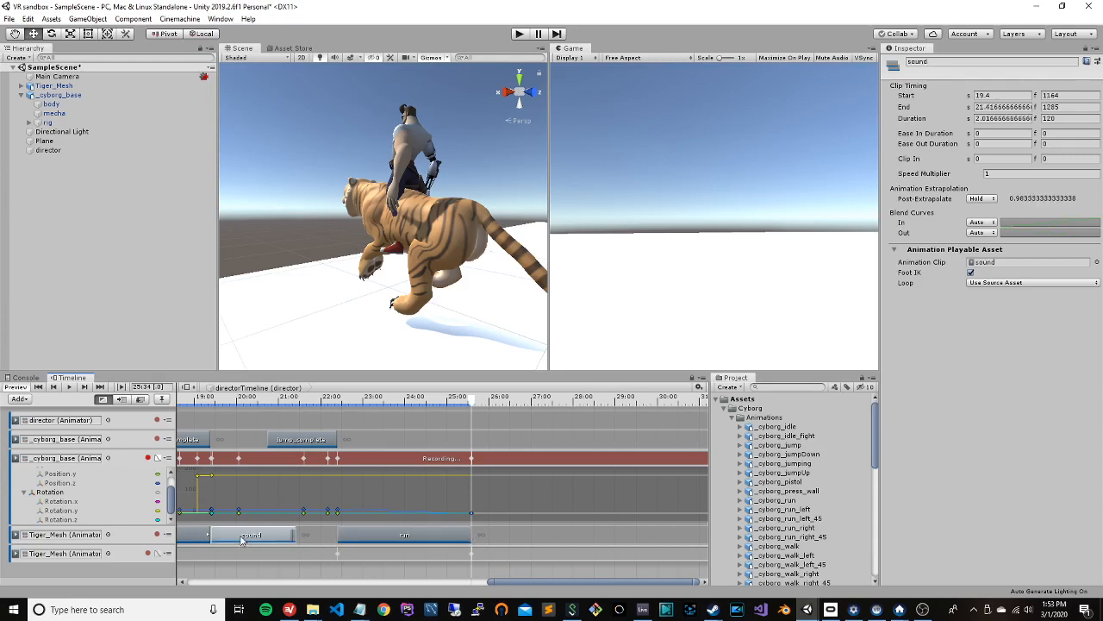
click(505, 534)
key(ctrl+v)
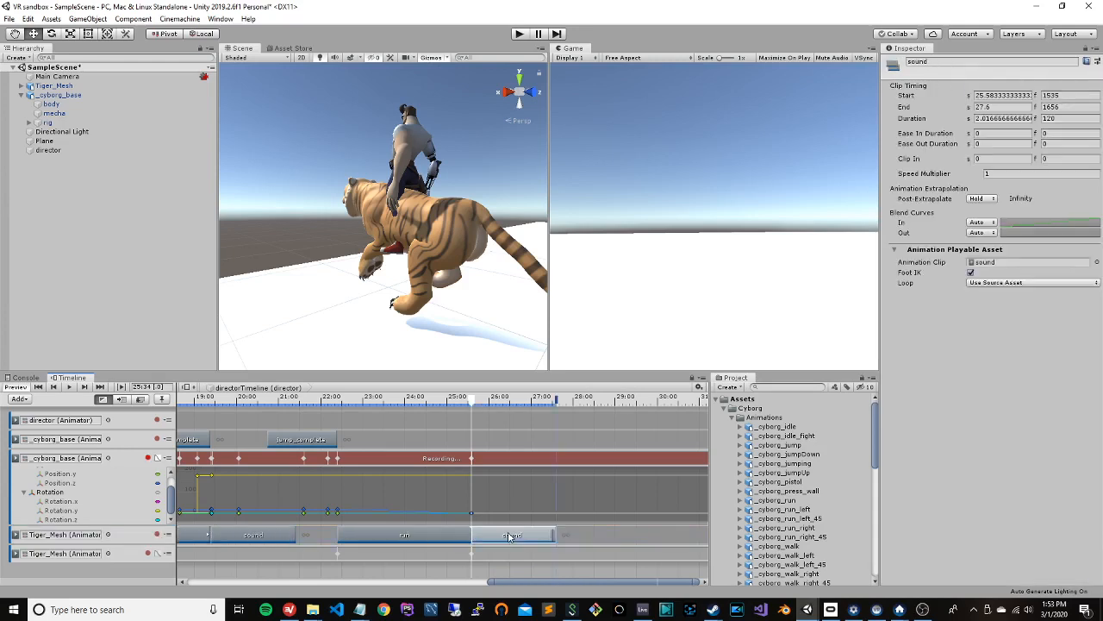
Step: Record a cyborg key at 25:49, tilting it to X rotation 33.33 and moving it to about Y 60.5, Z -880.9
mouse_move(466, 411)
mouse_down()
mouse_move(506, 404)
mouse_move(434, 404)
mouse_move(504, 403)
mouse_move(462, 402)
mouse_move(484, 401)
mouse_up()
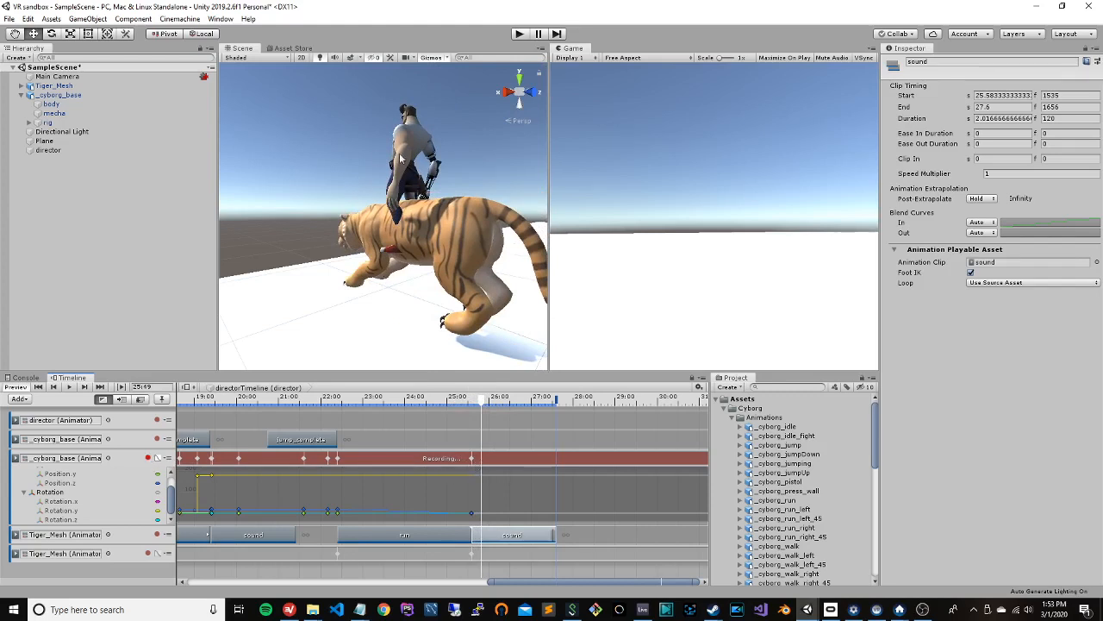
click(43, 95)
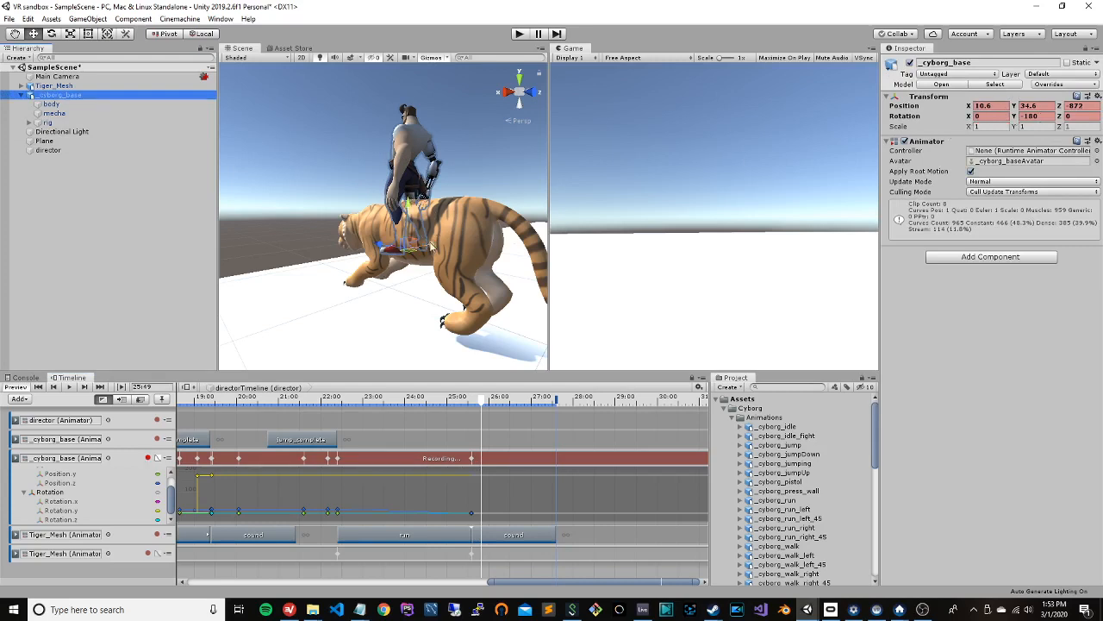
drag(390, 246, 353, 242)
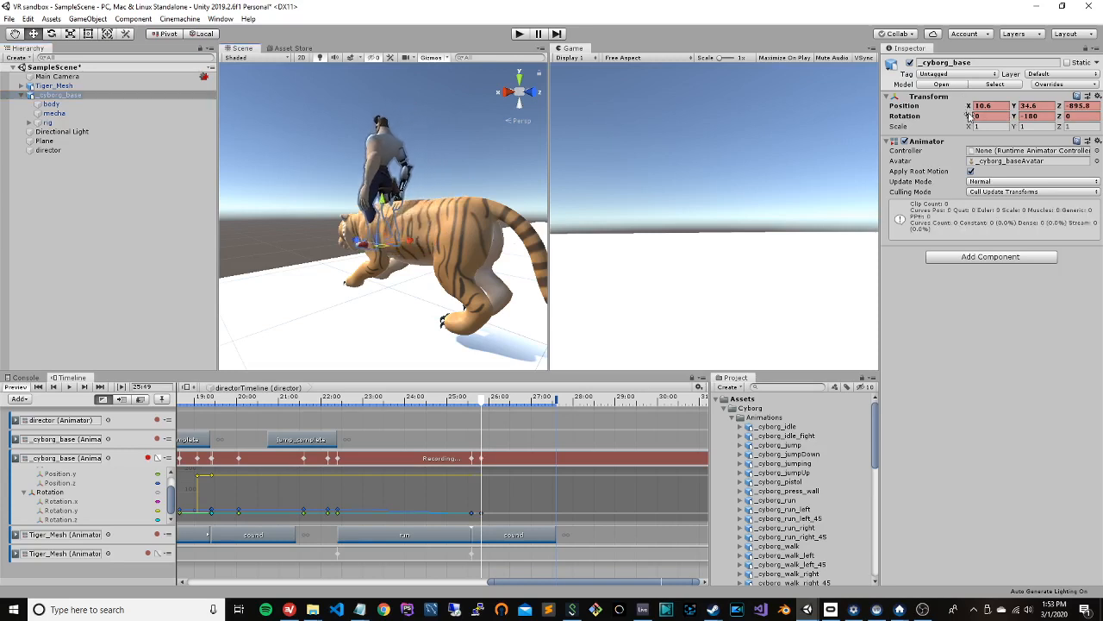
drag(969, 116, 509, 83)
drag(367, 208, 361, 192)
drag(357, 248, 381, 233)
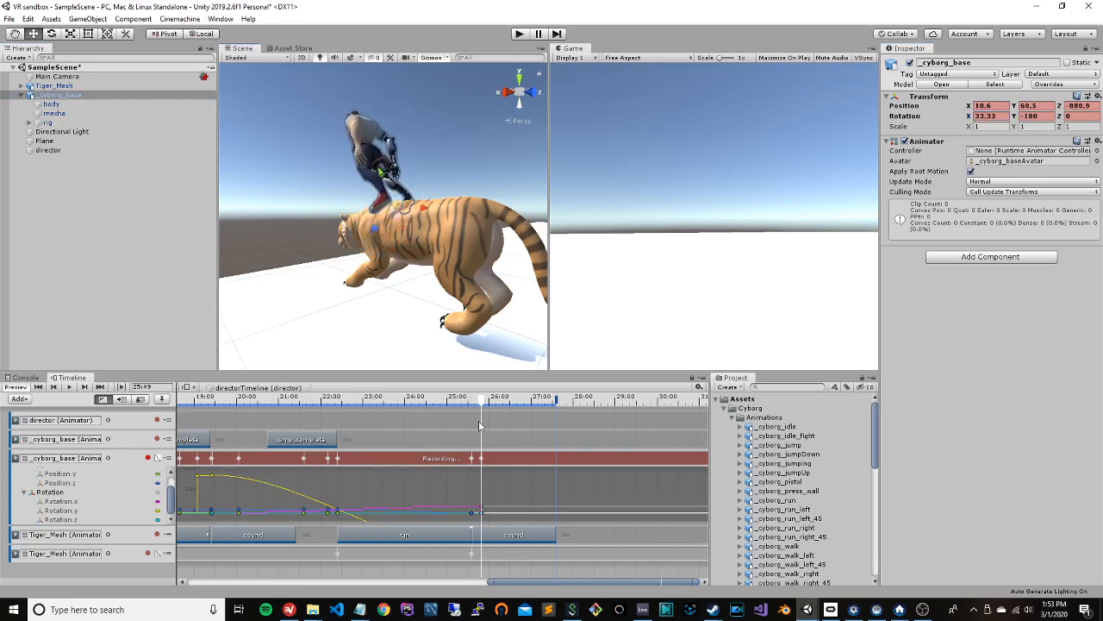
Step: Record a cyborg key at 26:11 with it leaping up and ahead of the tiger to about Y 120, Z -983
drag(483, 403, 497, 403)
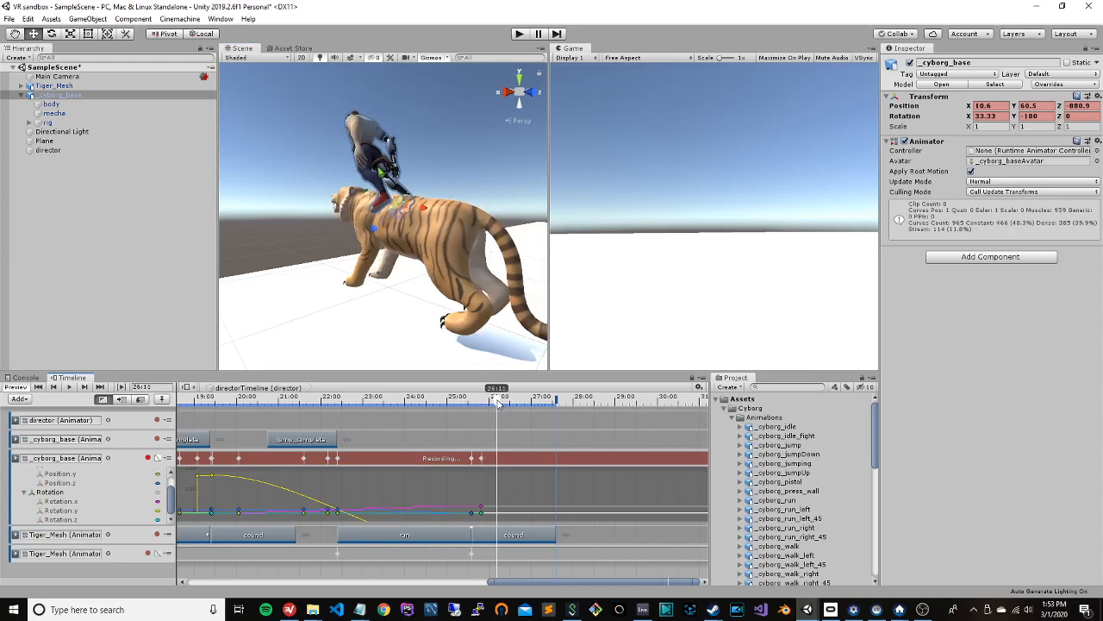
drag(424, 210, 377, 204)
key(ctrl+z)
drag(375, 231, 368, 230)
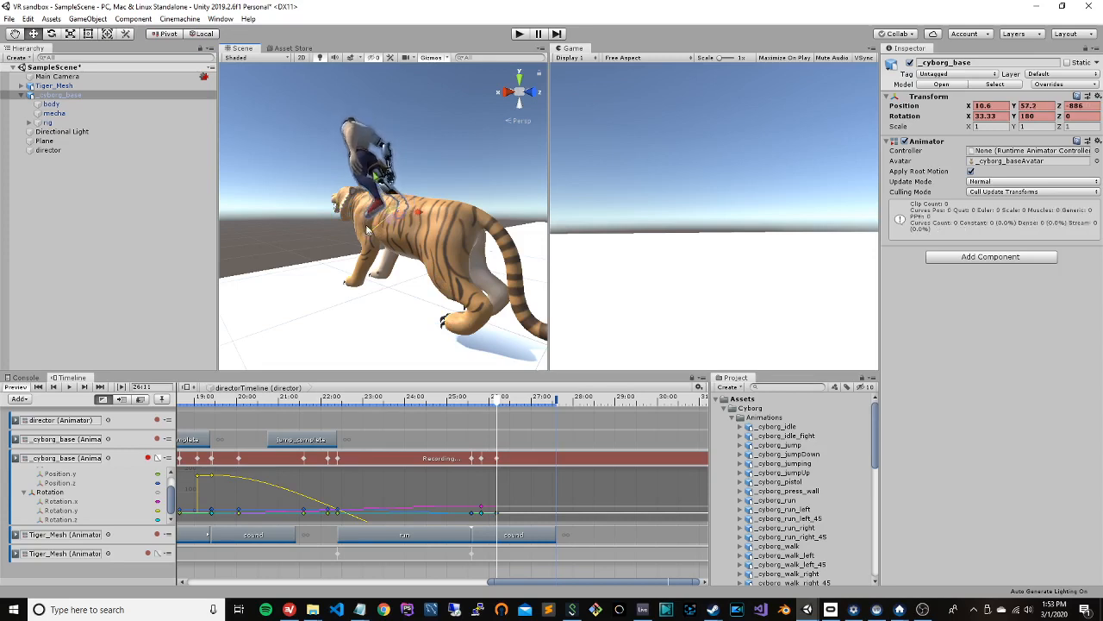
drag(376, 177, 326, 138)
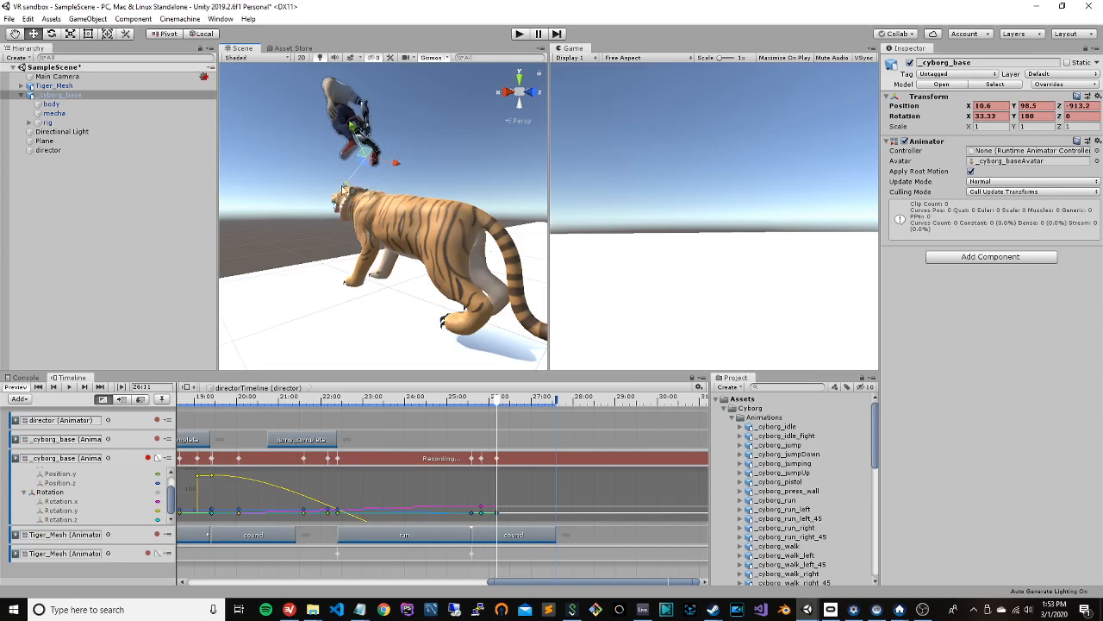
drag(344, 188, 273, 121)
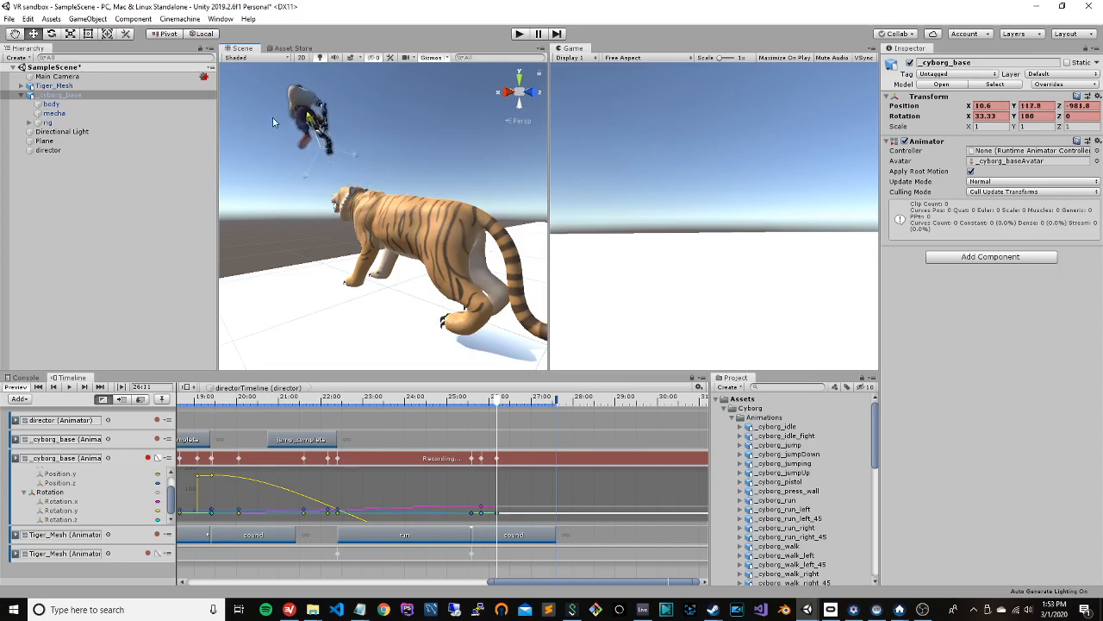
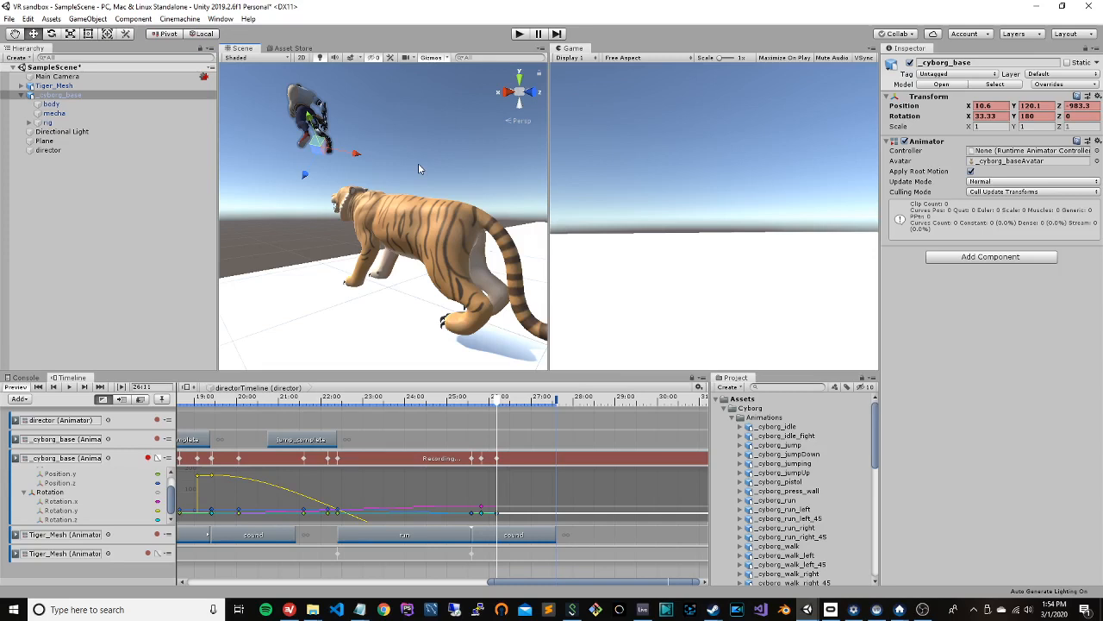
Step: Try a cyborg key at 26:40 with it moved farther ahead of the tiger to about Y 100, Z -1186
drag(497, 401, 518, 405)
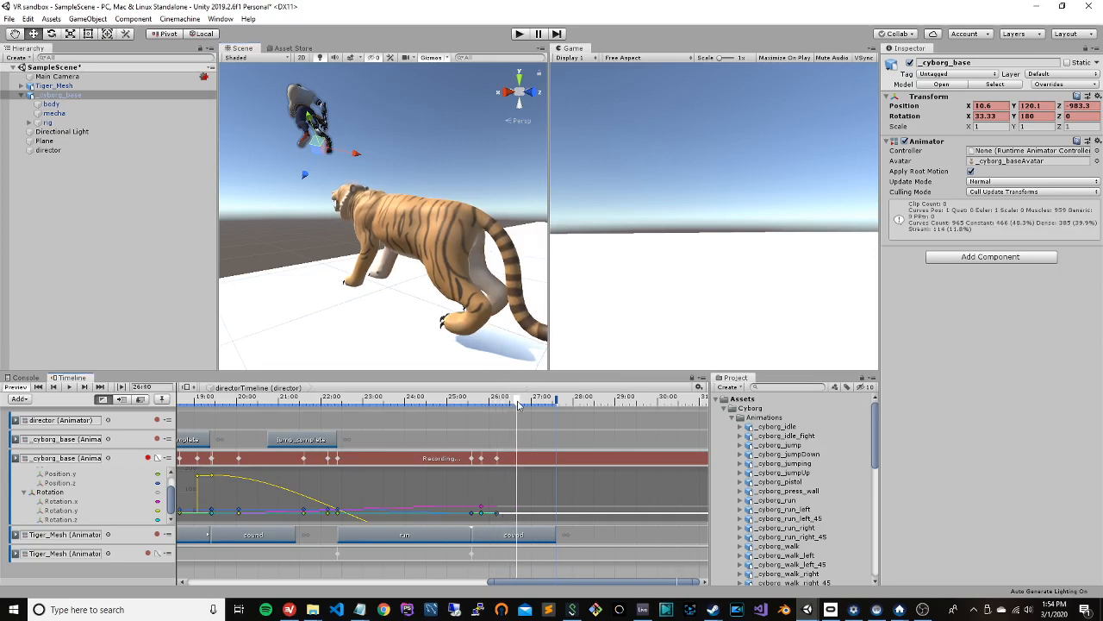
drag(312, 122, 206, 196)
mouse_move(274, 155)
mouse_down()
mouse_move(264, 122)
mouse_move(256, 157)
mouse_up()
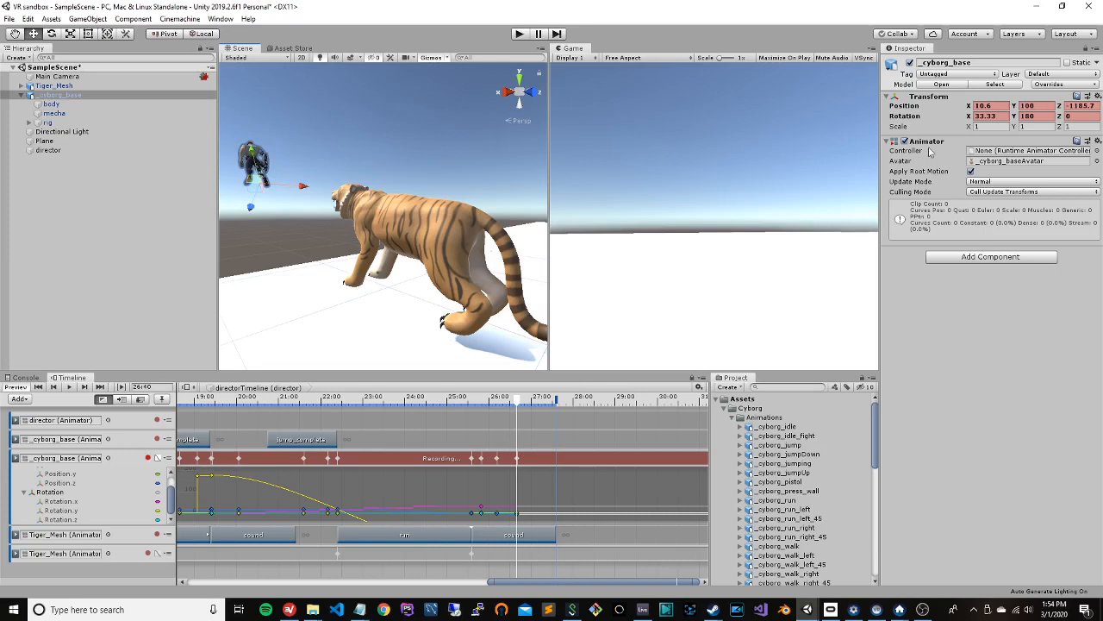
right_click(899, 104)
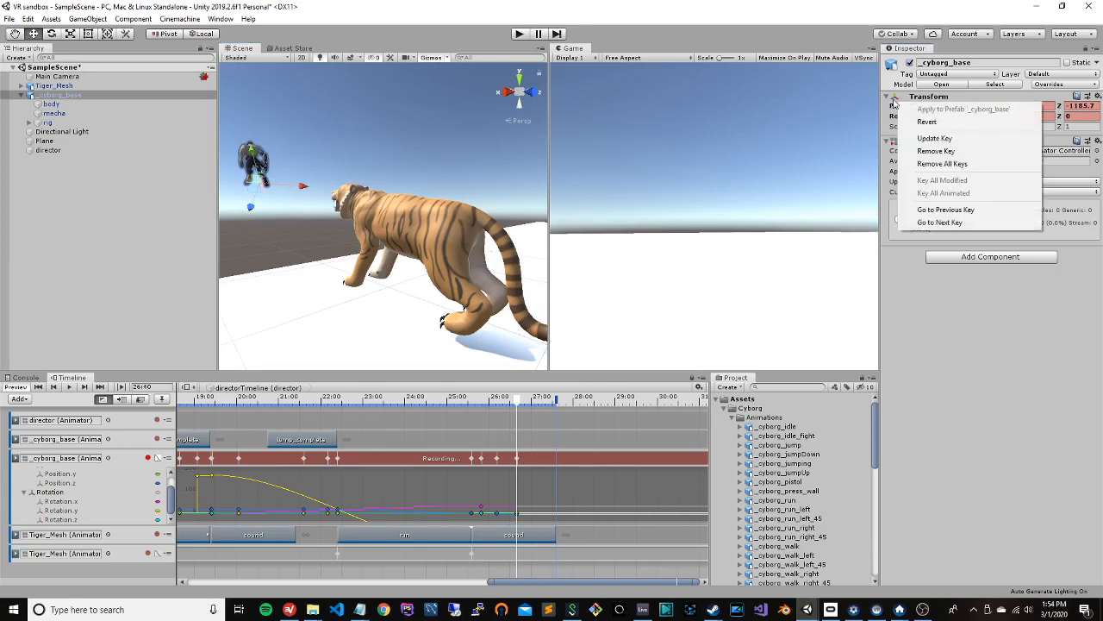
click(1003, 143)
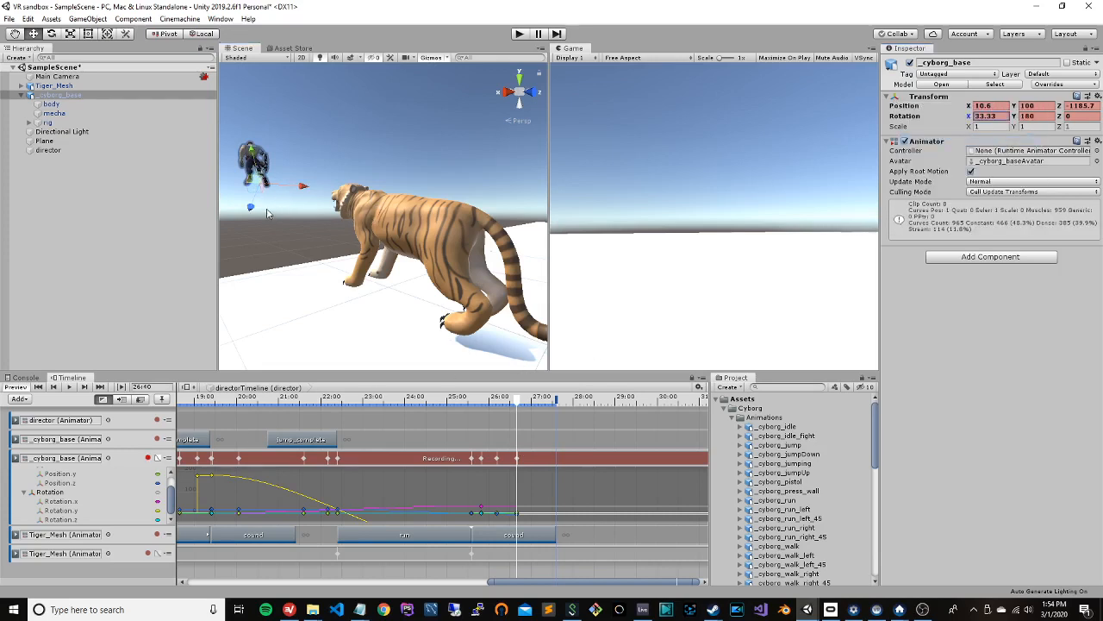
Step: Try lowering the cyborg to Y -23, Z -1529 at 26:40 and update its Transform key
drag(259, 212, 241, 283)
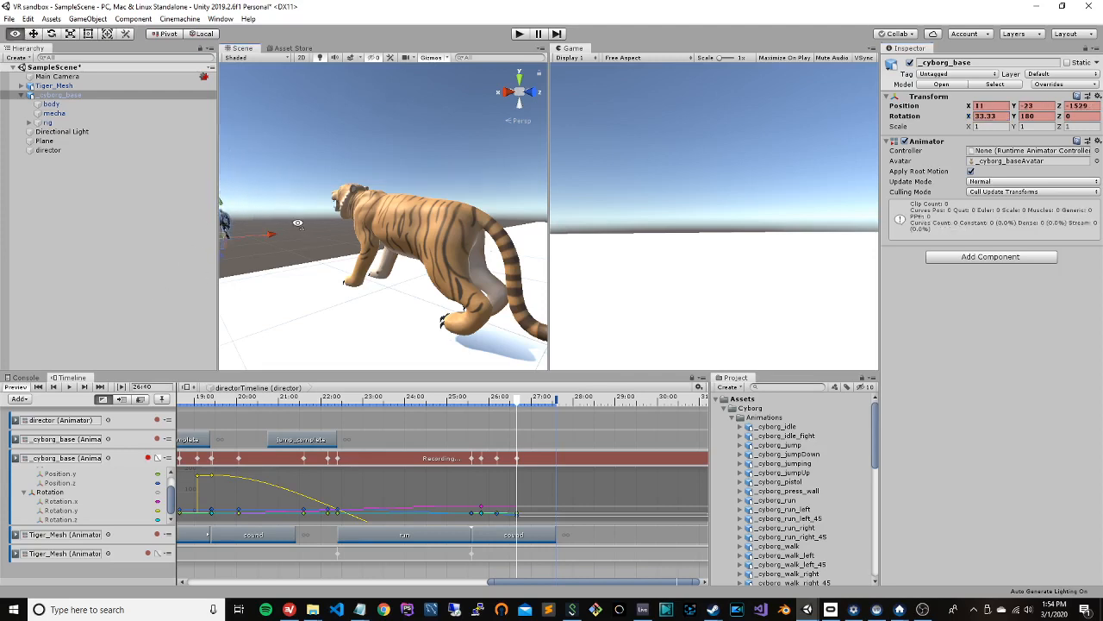
alt+drag(298, 223, 248, 226)
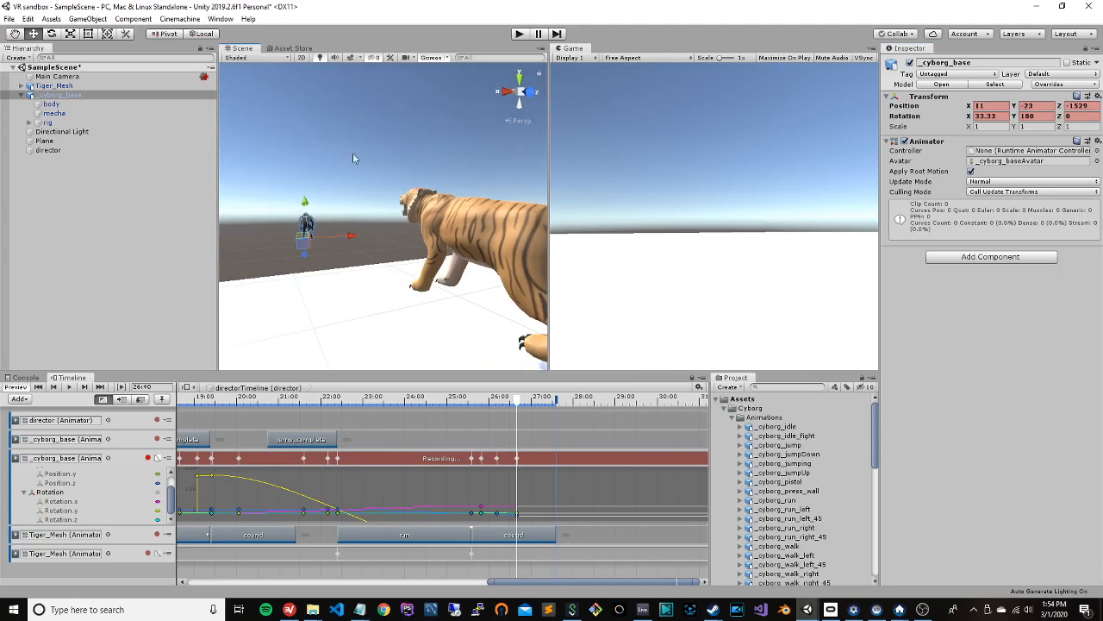
right_click(901, 108)
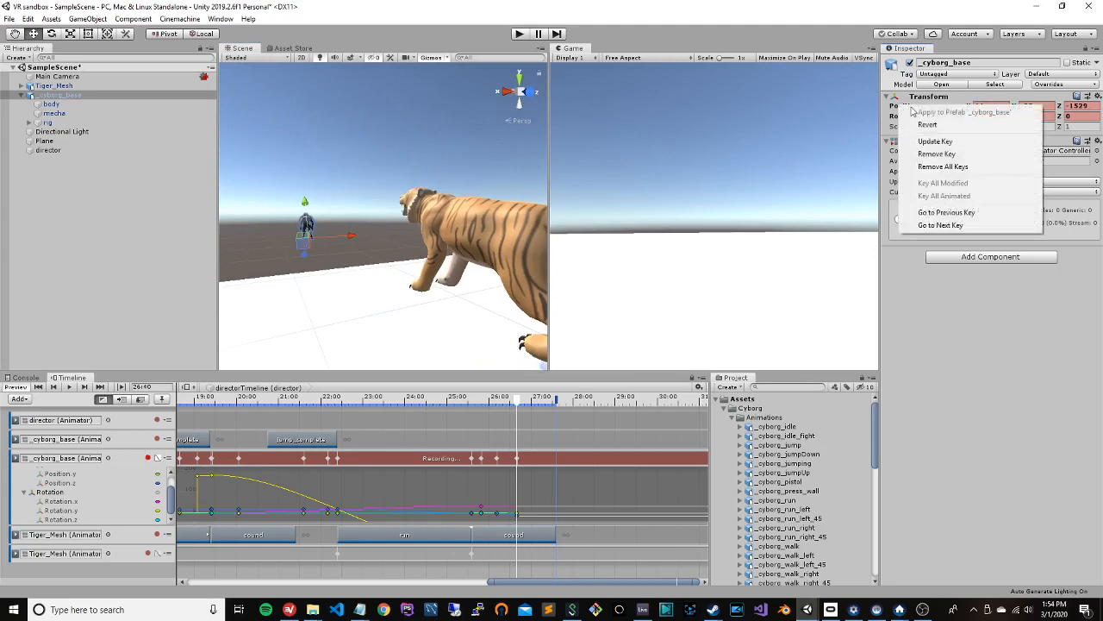
click(980, 143)
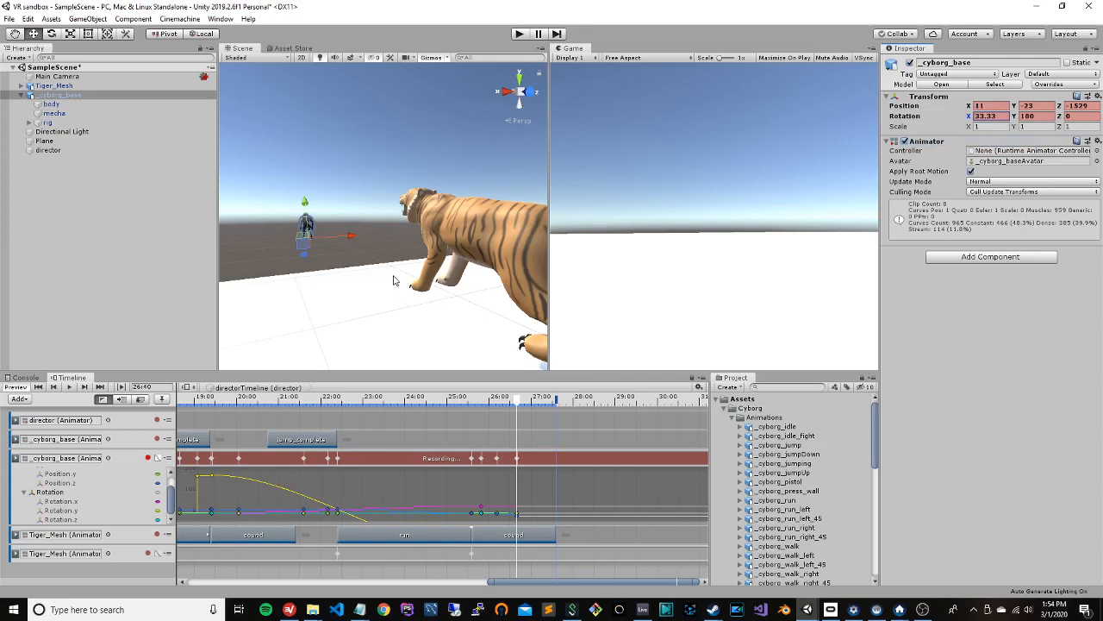
Step: Undo the cyborg's position changes at 26:40, including the key recorded there
key(ctrl+z)
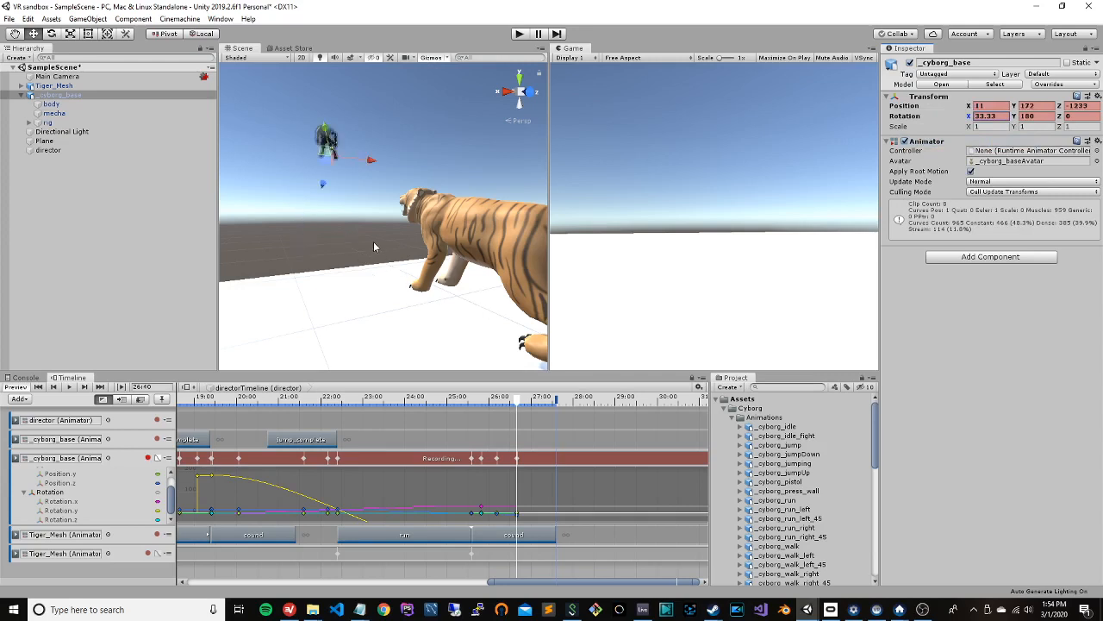
key(ctrl+z)
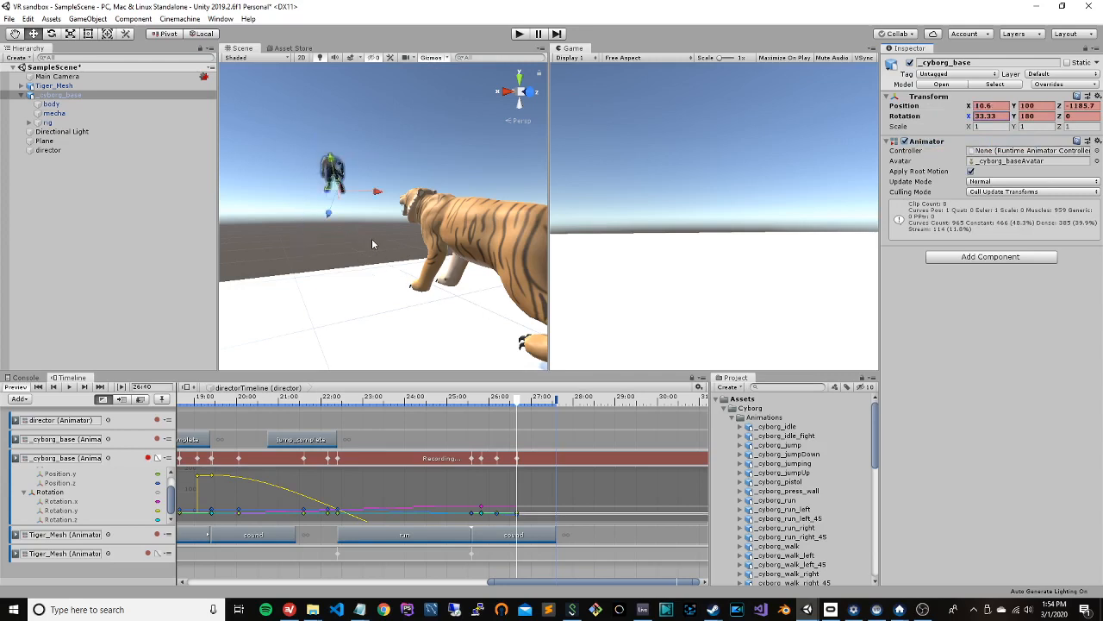
key(ctrl+z)
key(ctrl+z)
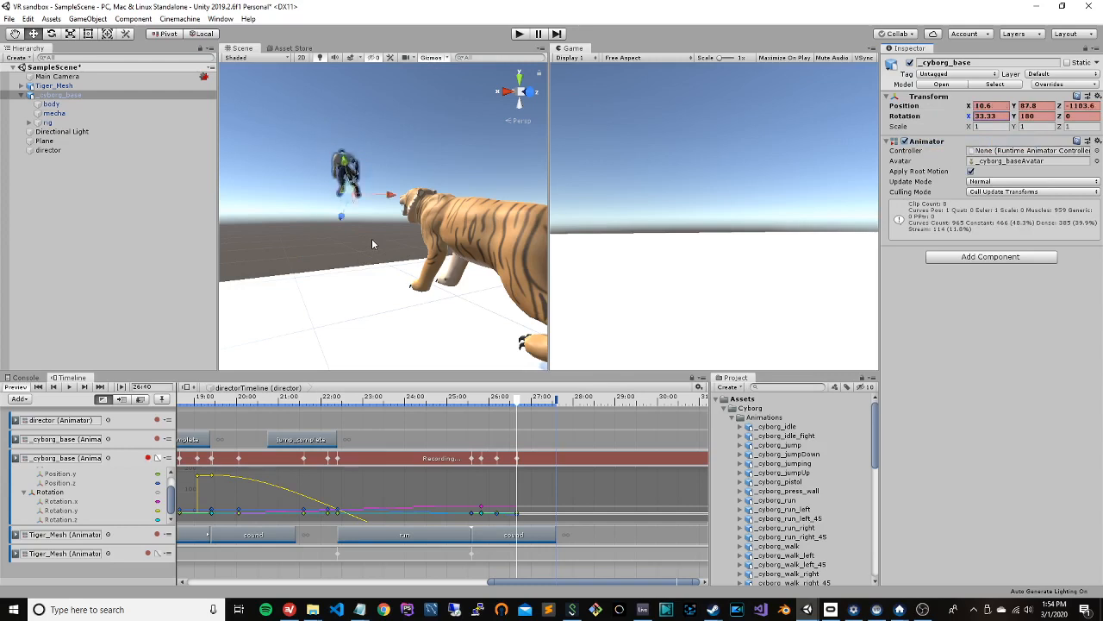
key(ctrl+z)
key(ctrl+z)
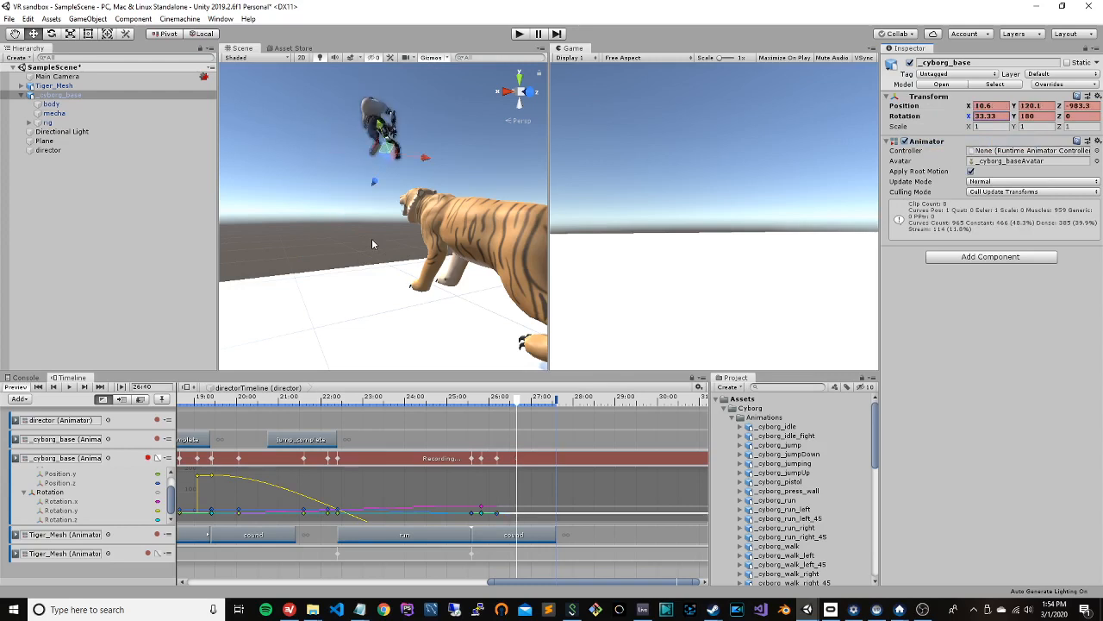
Step: Key the cyborg's current Transform at 26:40 and record it farther ahead at 27:05, about Y 85, Z -1193
right_click(902, 112)
click(981, 143)
drag(518, 404, 535, 403)
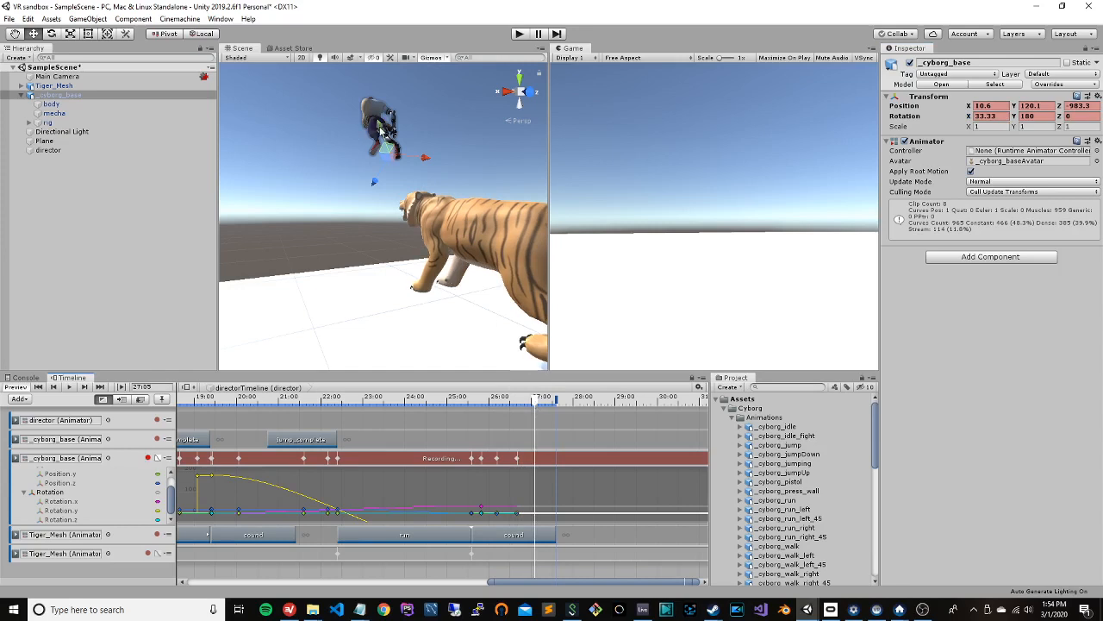
drag(374, 181, 250, 269)
drag(334, 181, 333, 171)
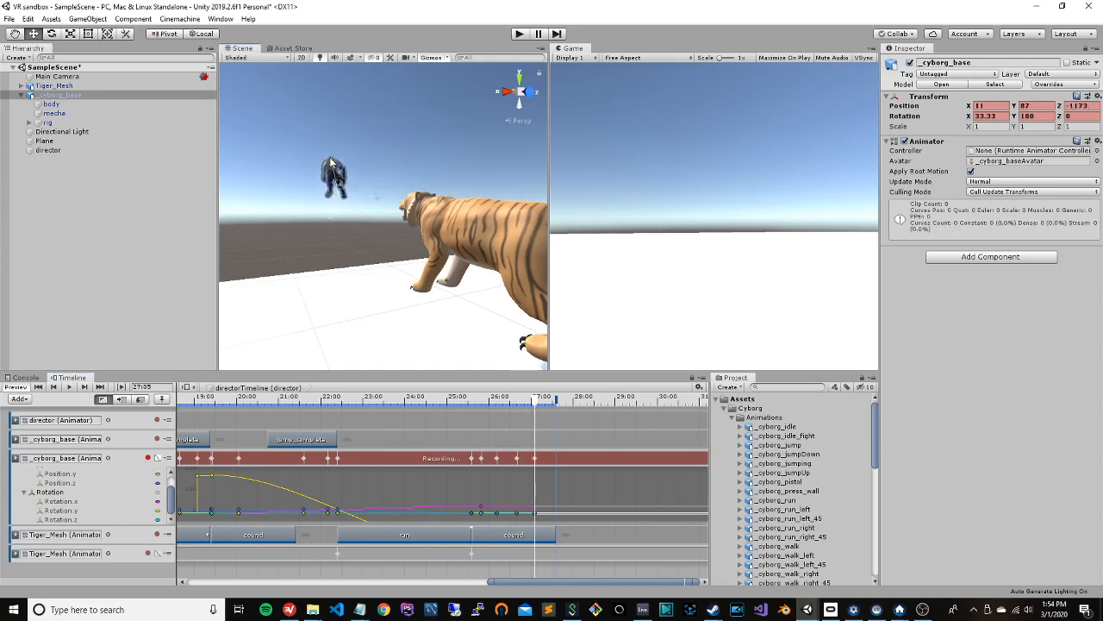
drag(330, 219, 326, 222)
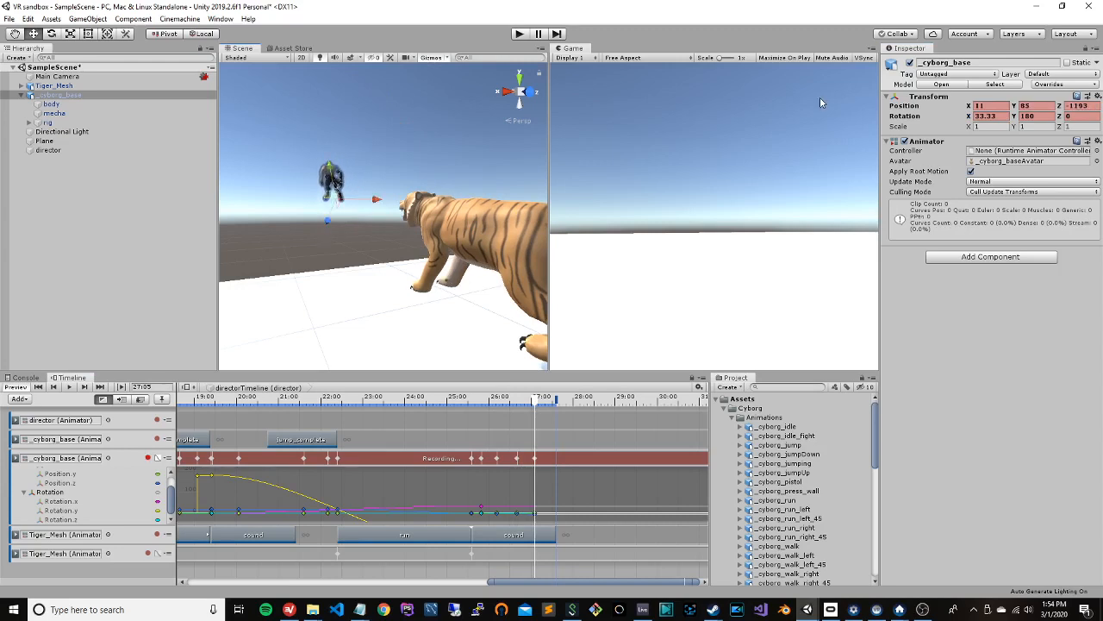
right_click(902, 109)
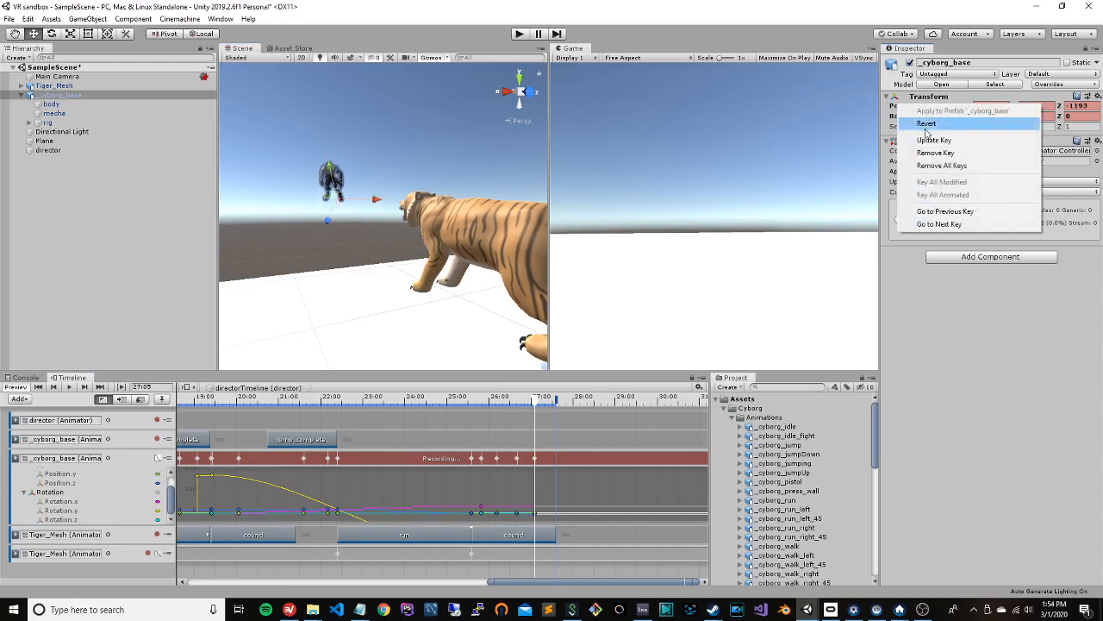
click(940, 141)
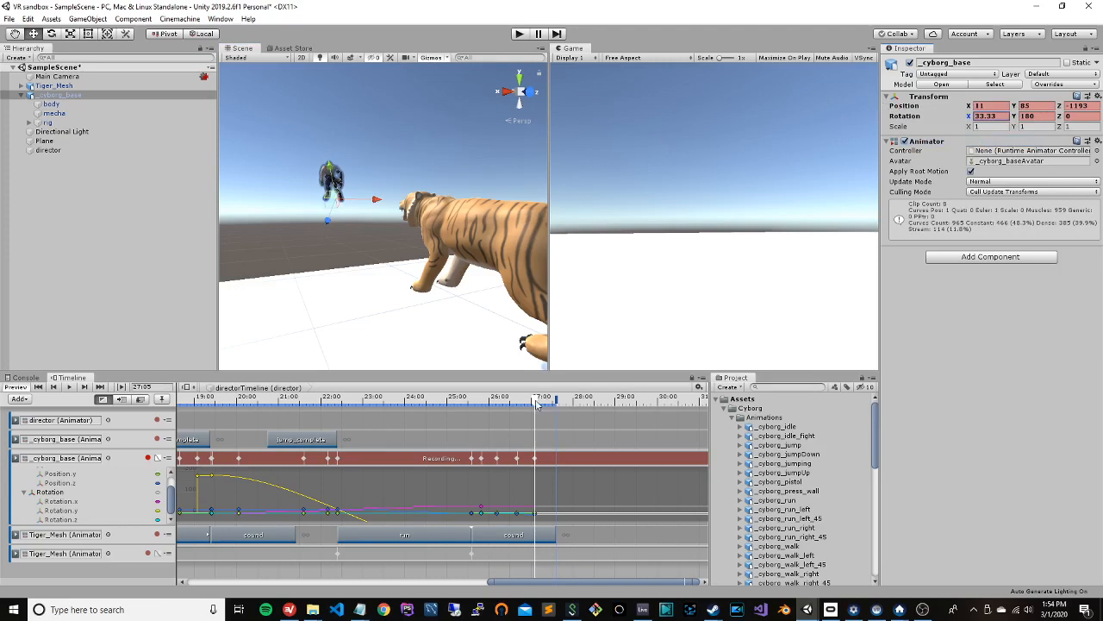
Step: Record a cyborg Transform key at 27:34 with it lowered and moved ahead to Y -130, Z -1520, and stop recording
drag(537, 404, 556, 405)
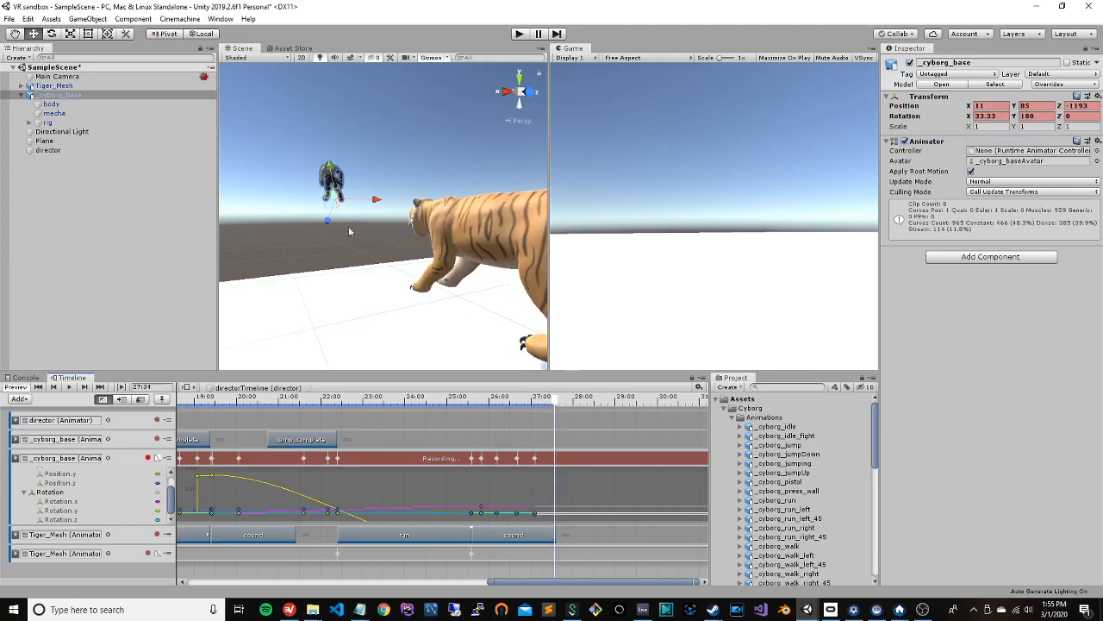
drag(328, 222, 230, 324)
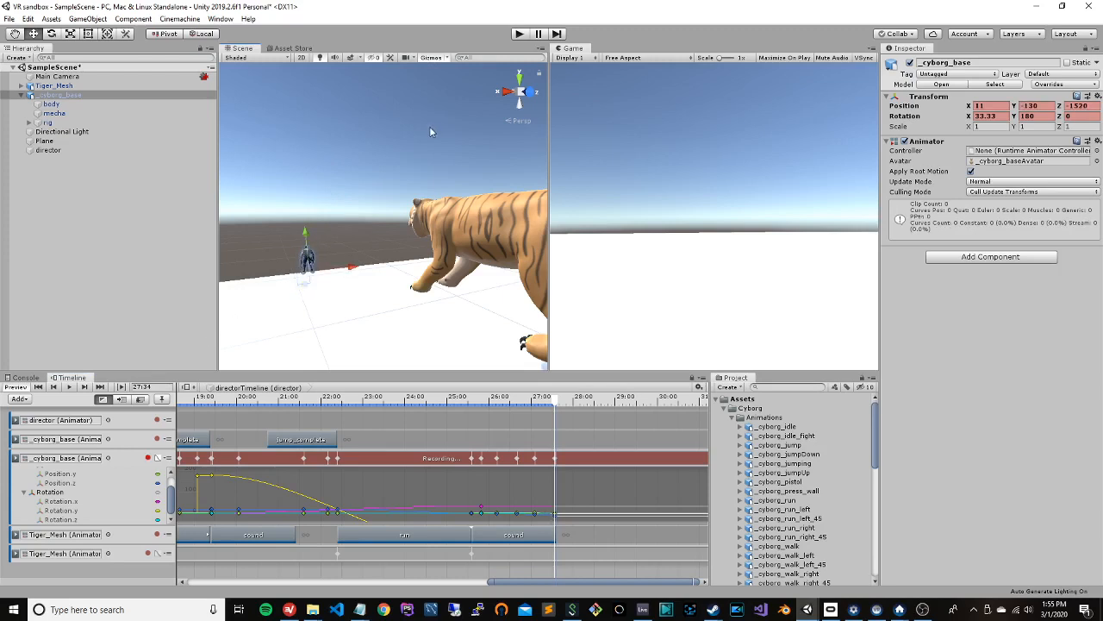
right_click(904, 107)
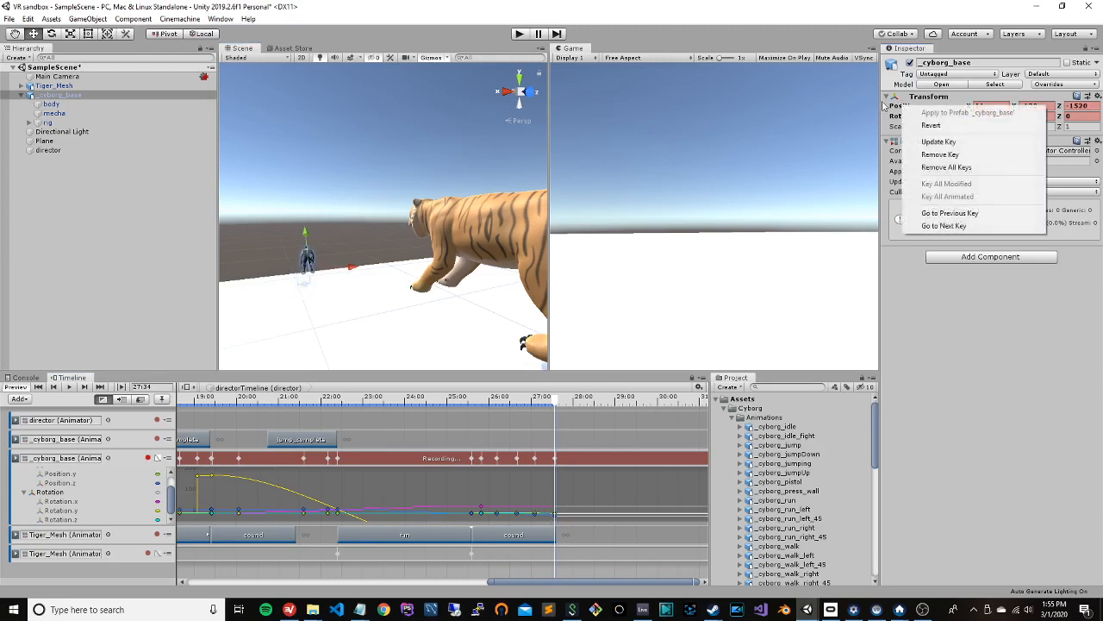
click(988, 141)
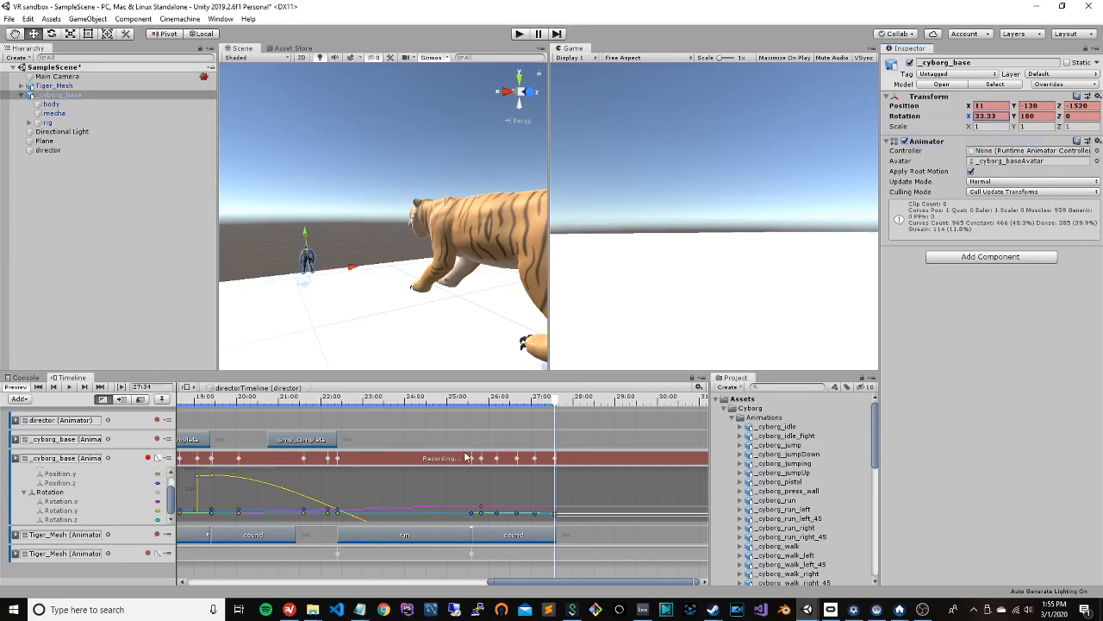
click(148, 458)
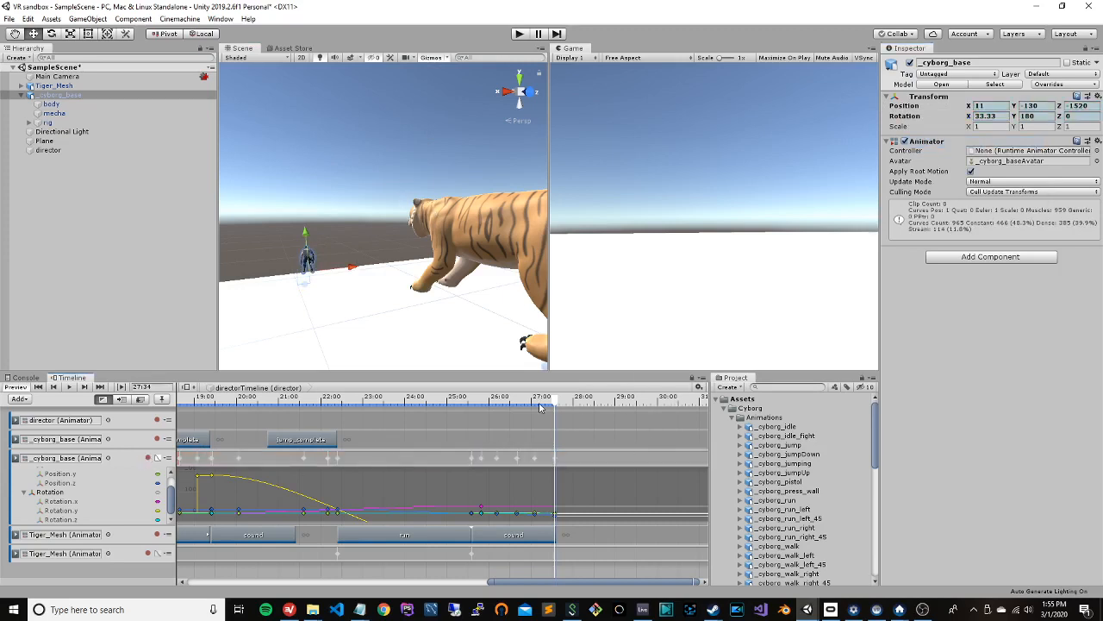
Step: Open the cyborg's recorded track in the Animation window and delete its position key near 26:40
drag(556, 403, 516, 411)
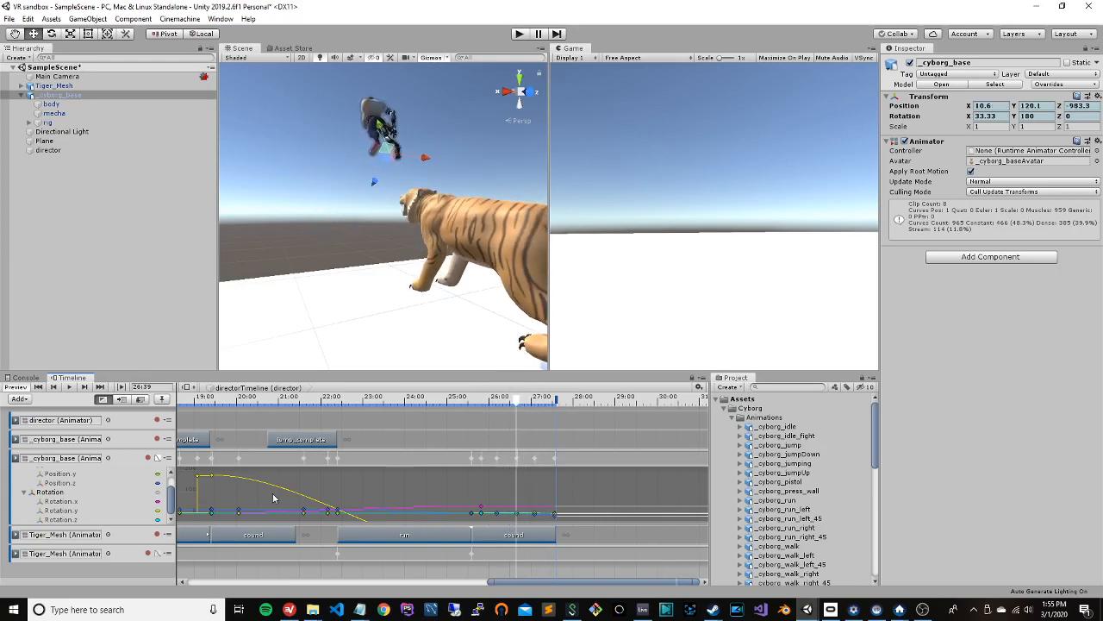
right_click(125, 463)
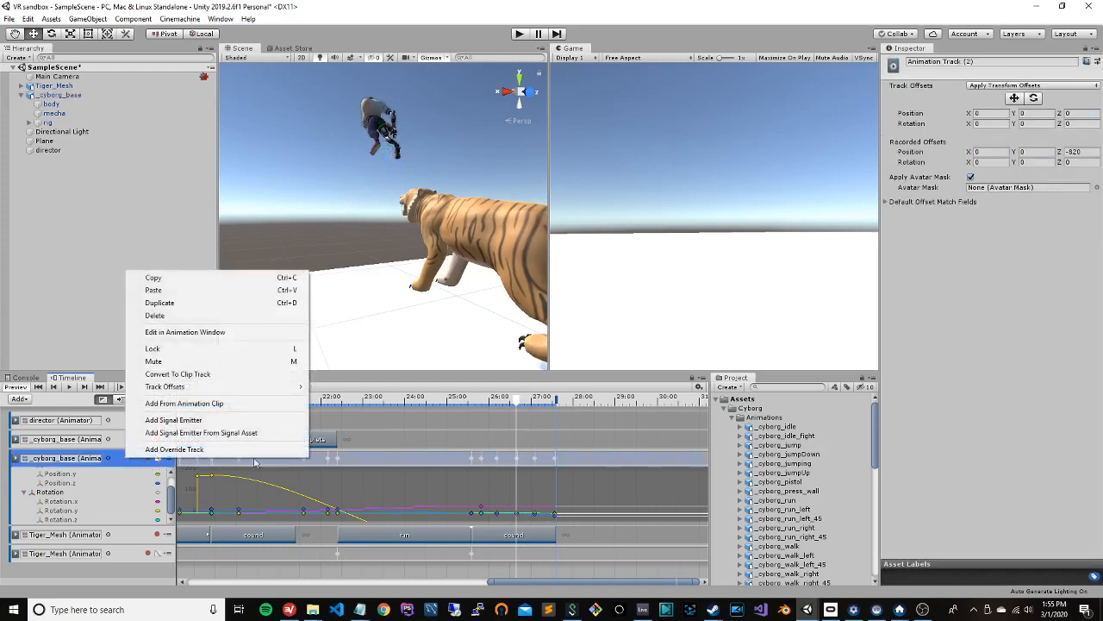
click(254, 336)
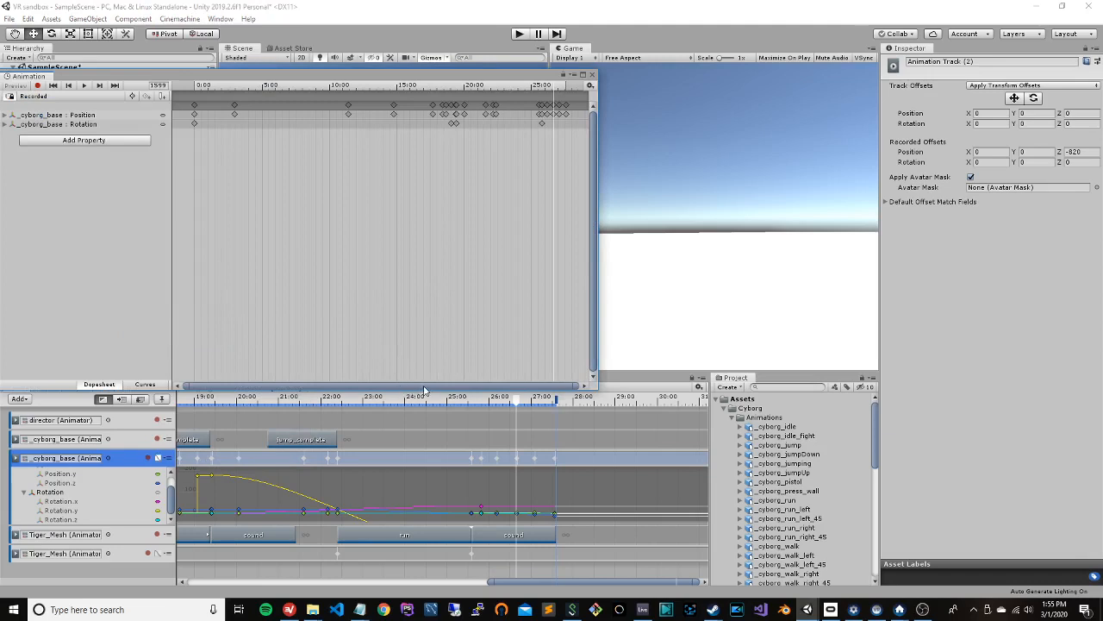
scroll(545, 147, up, 6)
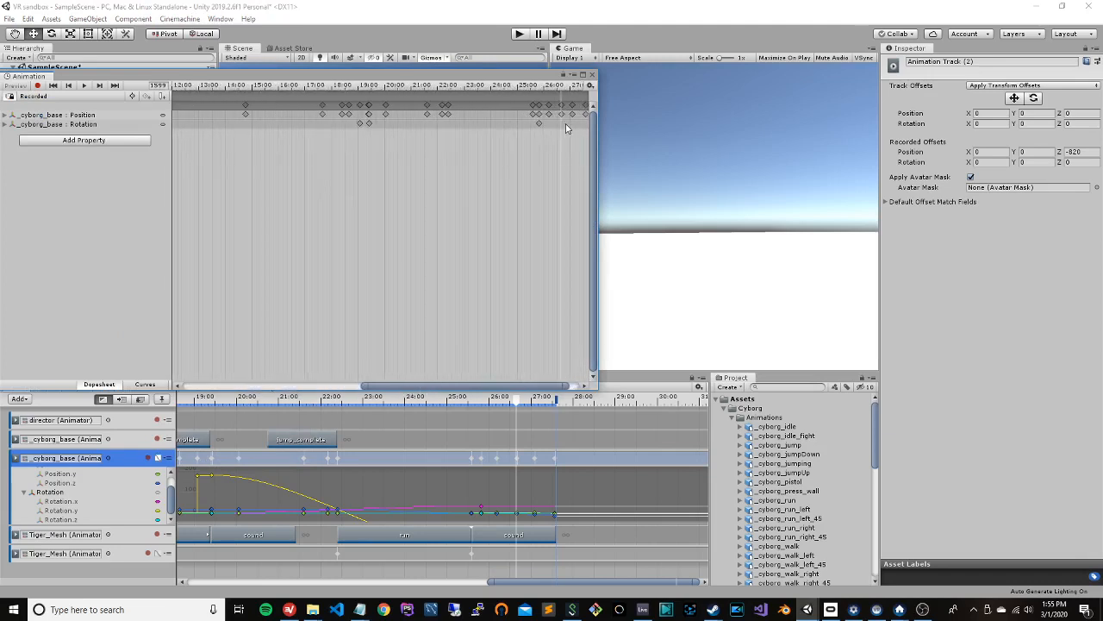
click(561, 114)
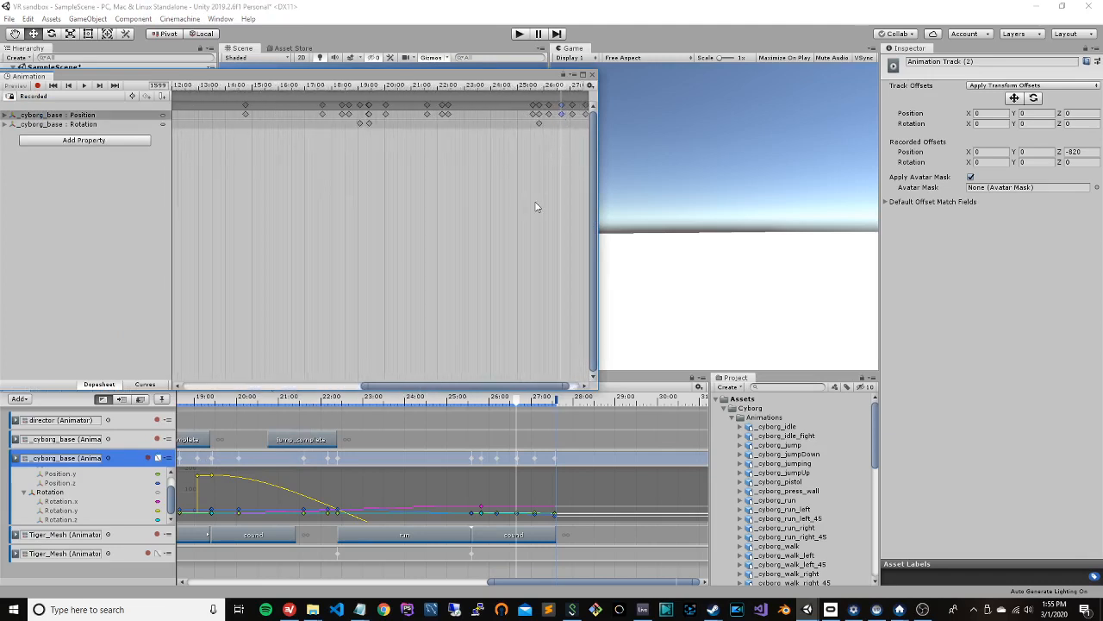
click(592, 75)
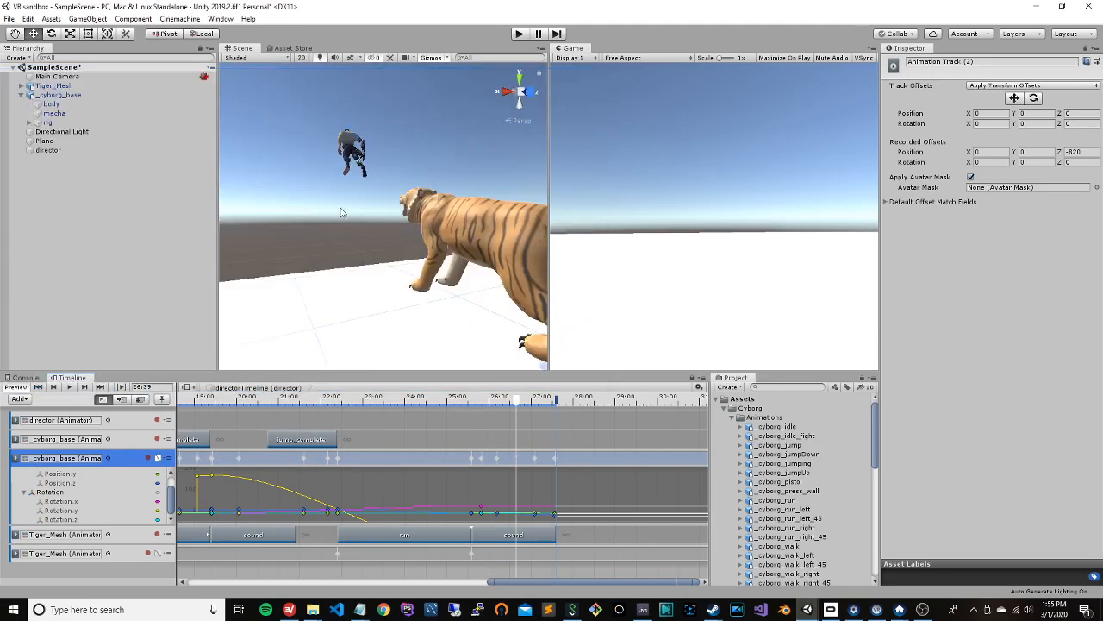
Step: Copy the cyborg's last jump_complete clip and place the copy at frame 1535, where the tiger's run clip ends
drag(496, 407, 458, 408)
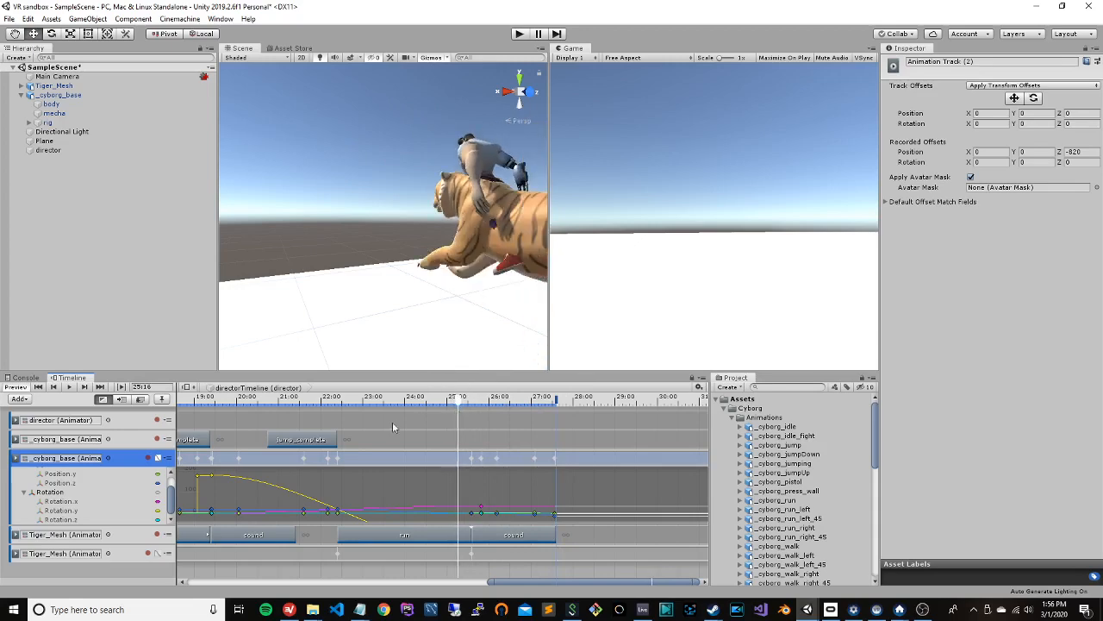
click(296, 441)
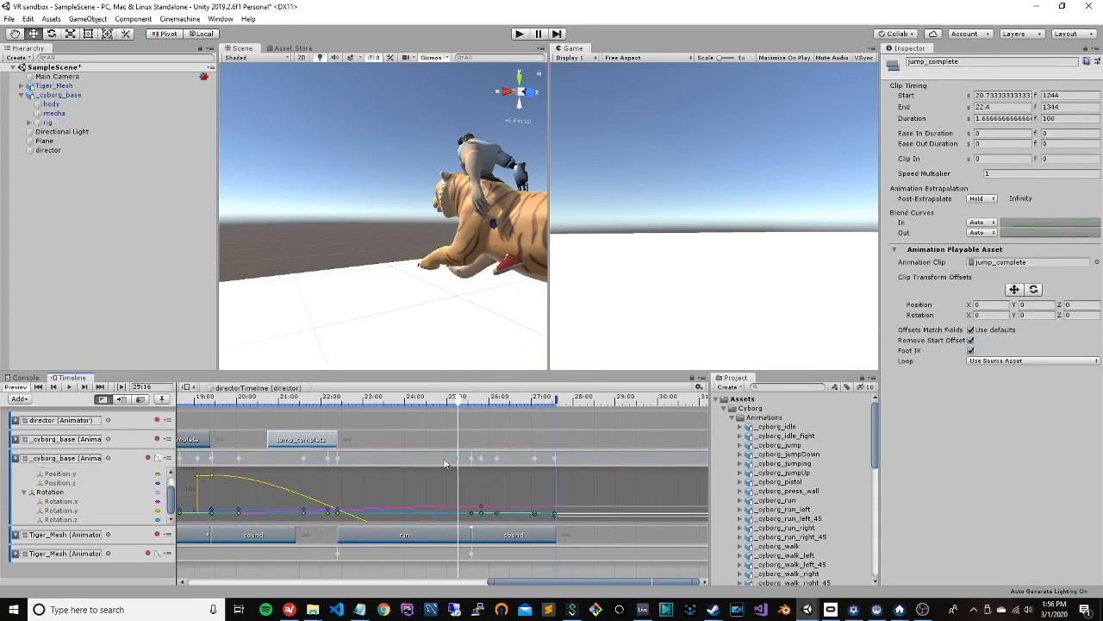
key(ctrl+v)
drag(481, 442, 494, 443)
Step: Record a cyborg Transform key at 28:13 with it moved farther forward and down to Y -437, Z -1986
drag(463, 405, 581, 410)
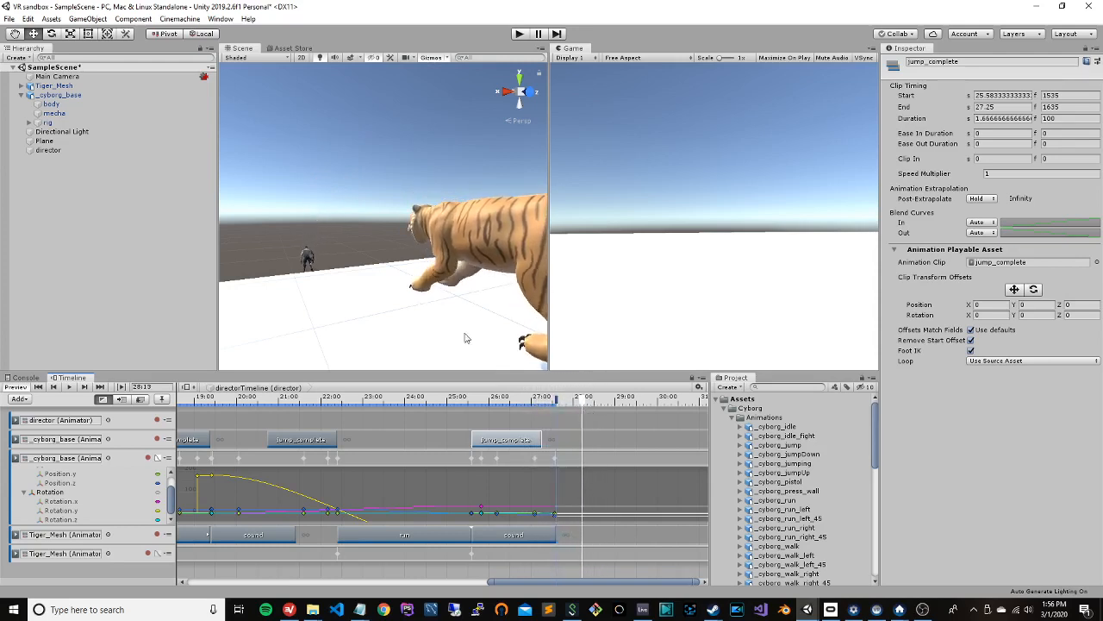
click(149, 459)
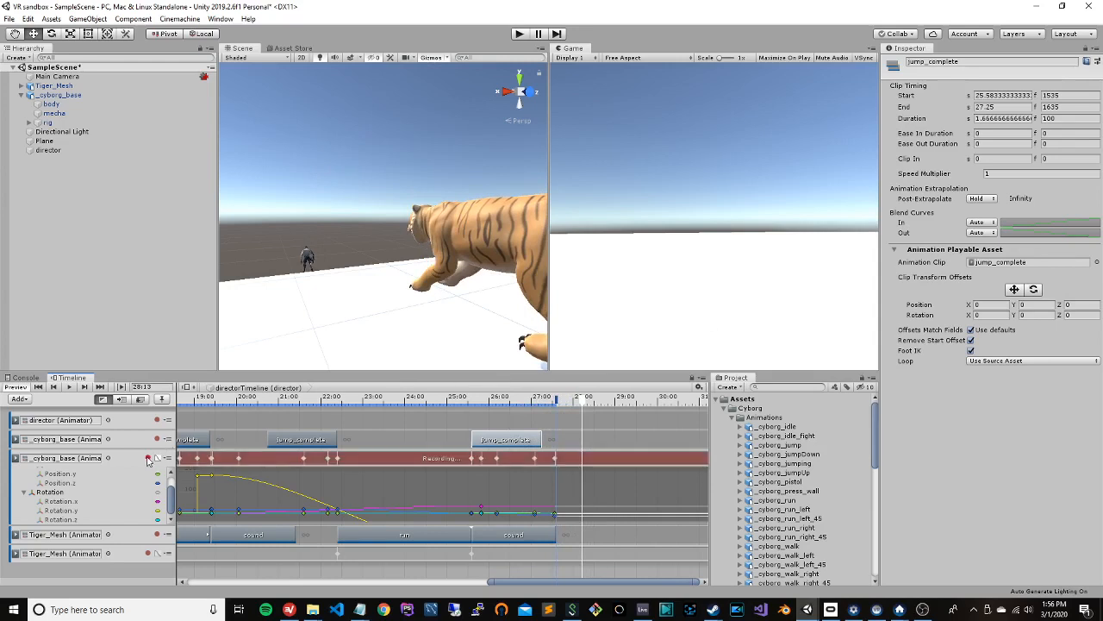
click(310, 259)
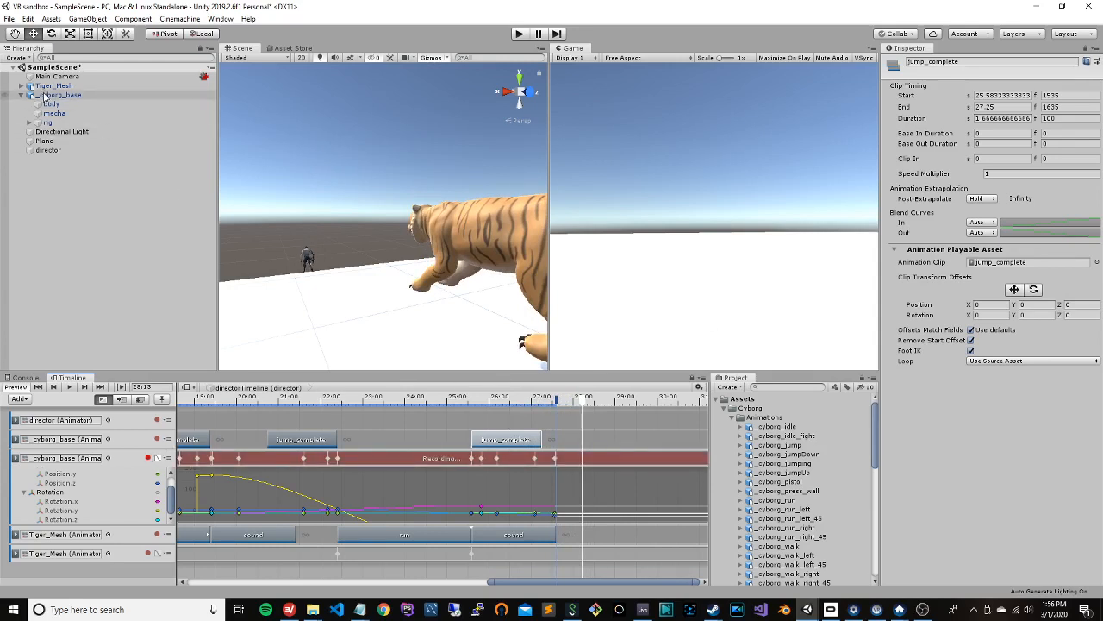
drag(300, 290, 276, 348)
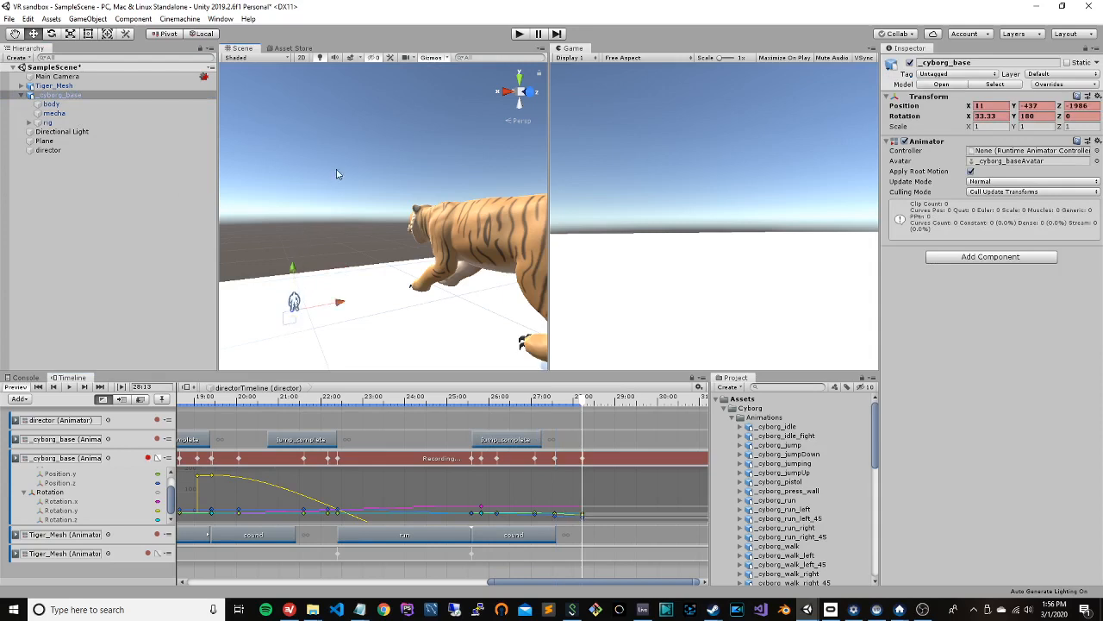
right_click(903, 110)
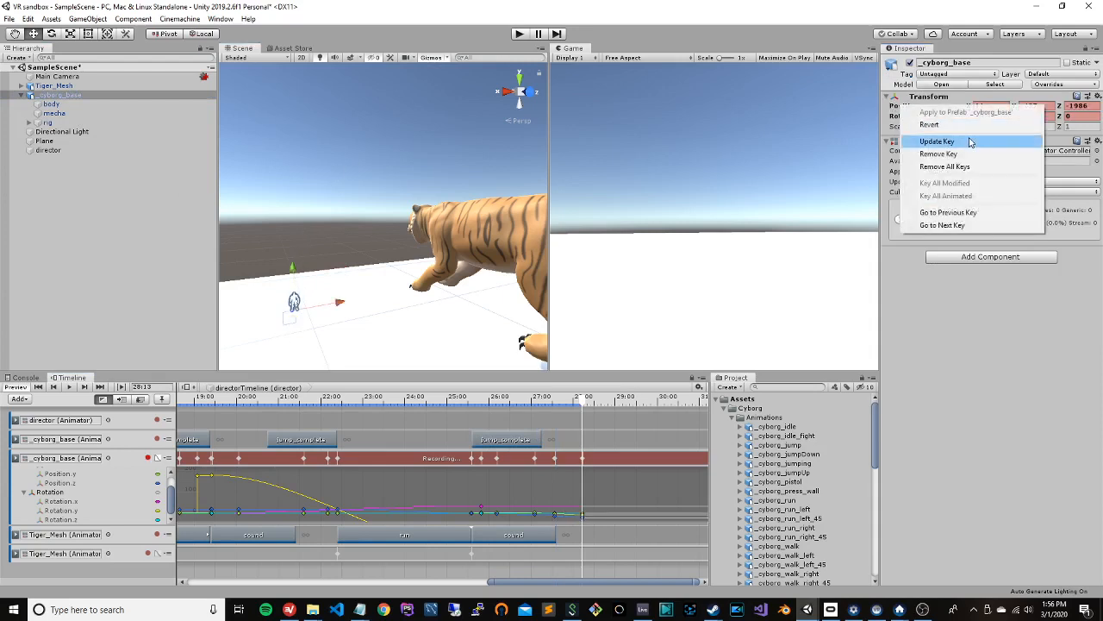
click(937, 142)
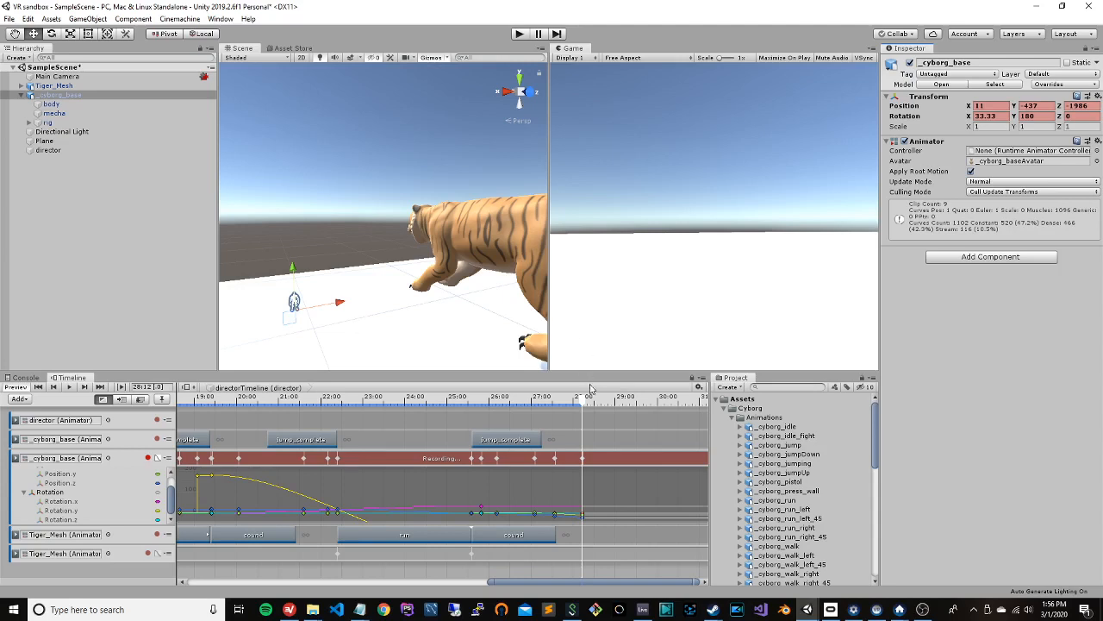
Step: Duplicate the tiger's last sound clip so the copy starts at frame 1656, and stop recording the cyborg track
mouse_move(584, 405)
mouse_down()
mouse_move(530, 405)
mouse_move(579, 407)
mouse_up()
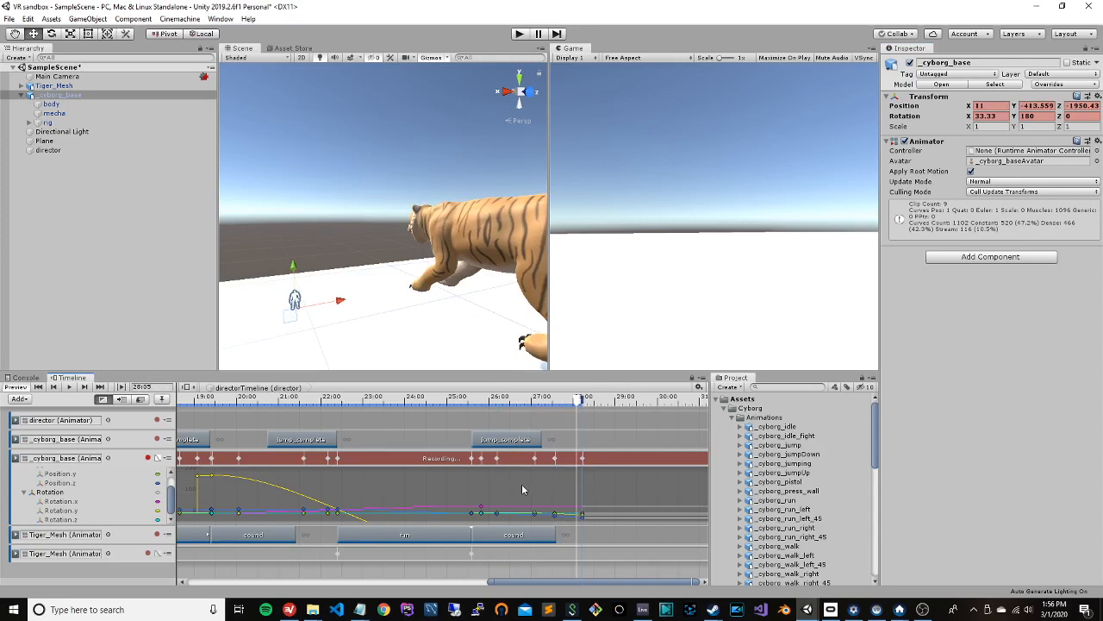
click(528, 537)
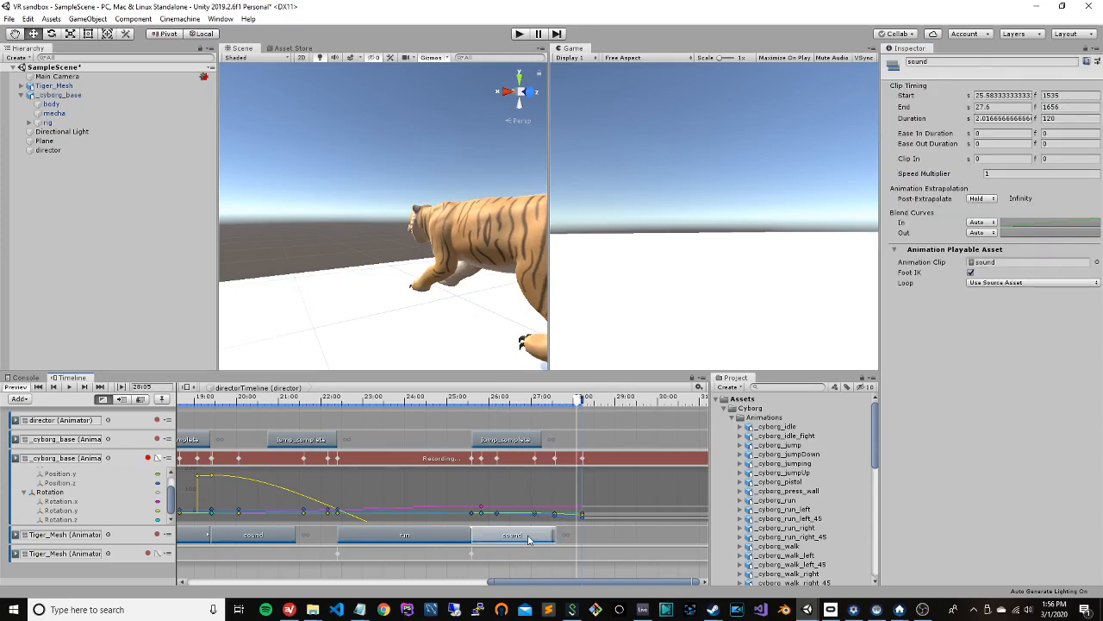
key(ctrl+d)
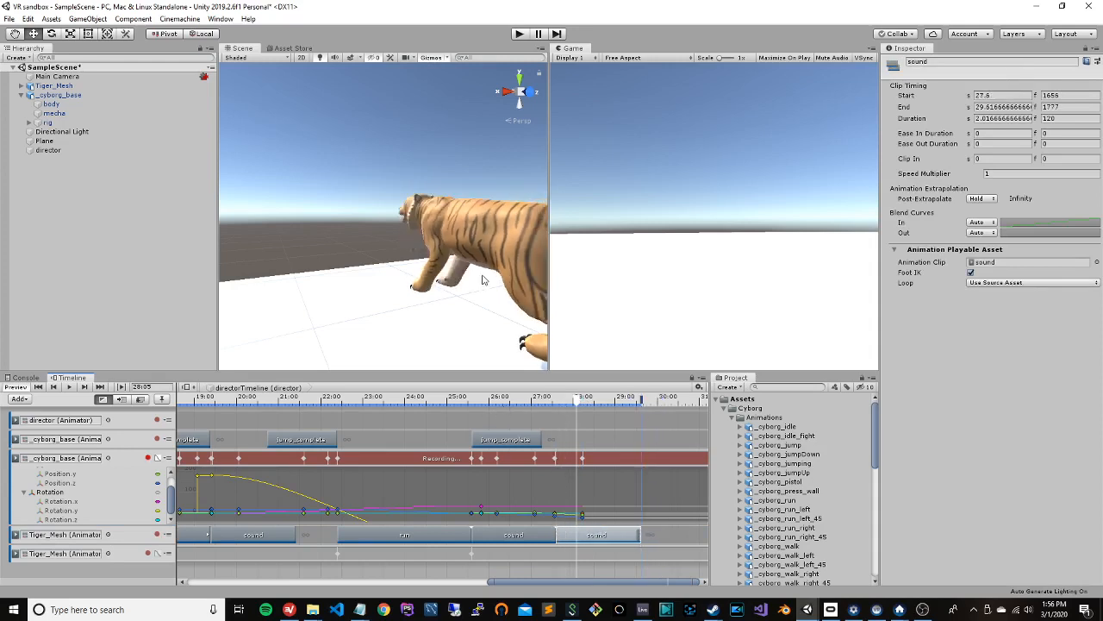
scroll(468, 242, down, 5)
scroll(412, 226, up, 3)
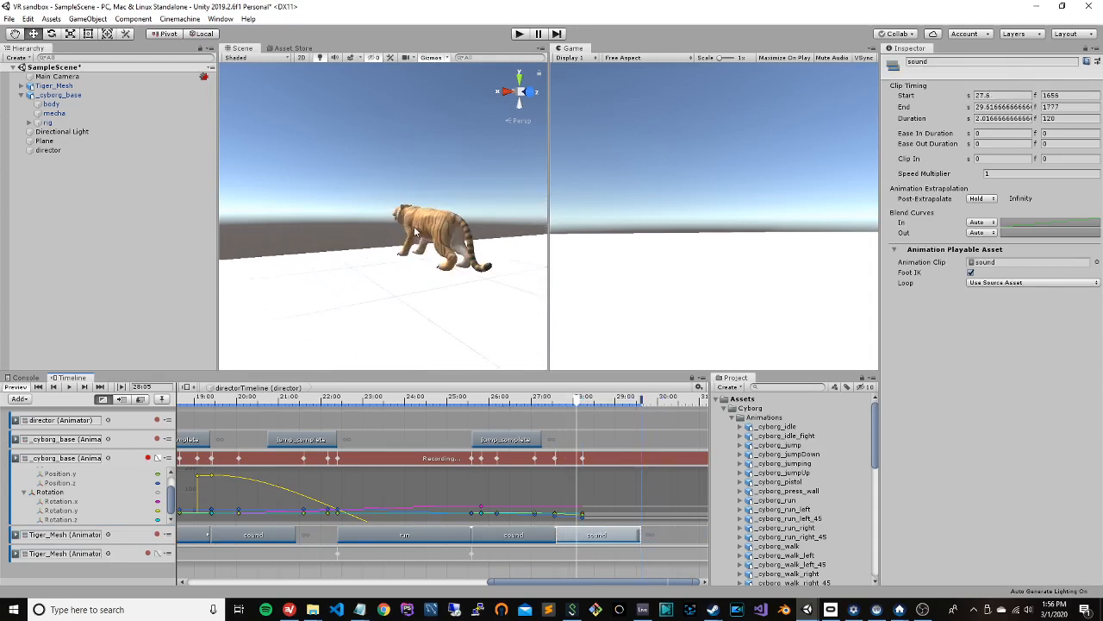
scroll(442, 247, up, 2)
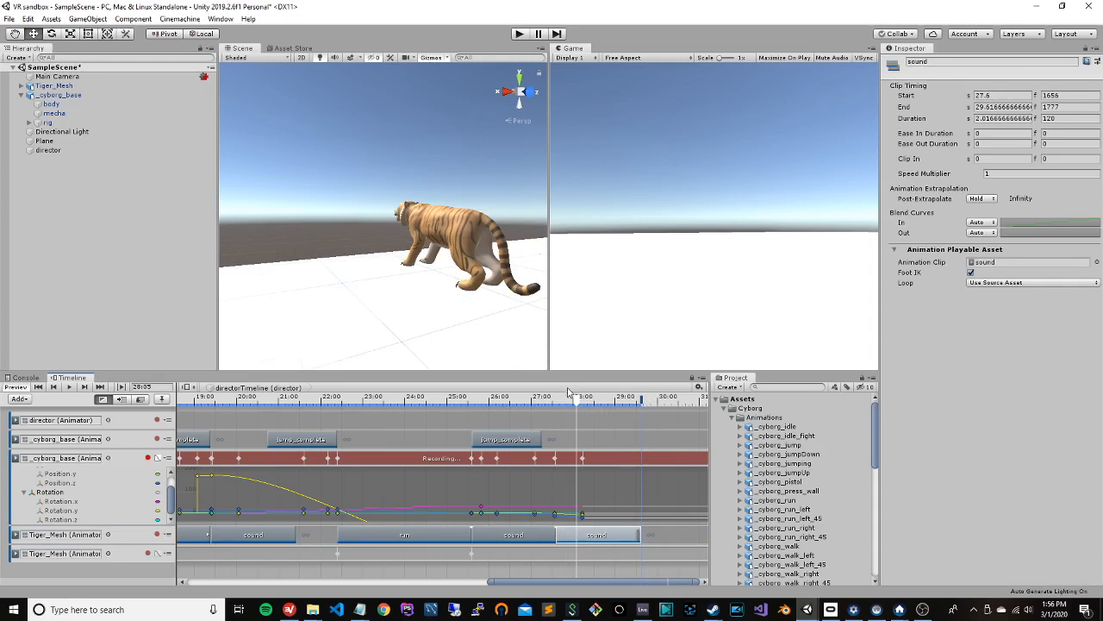
drag(576, 407, 647, 405)
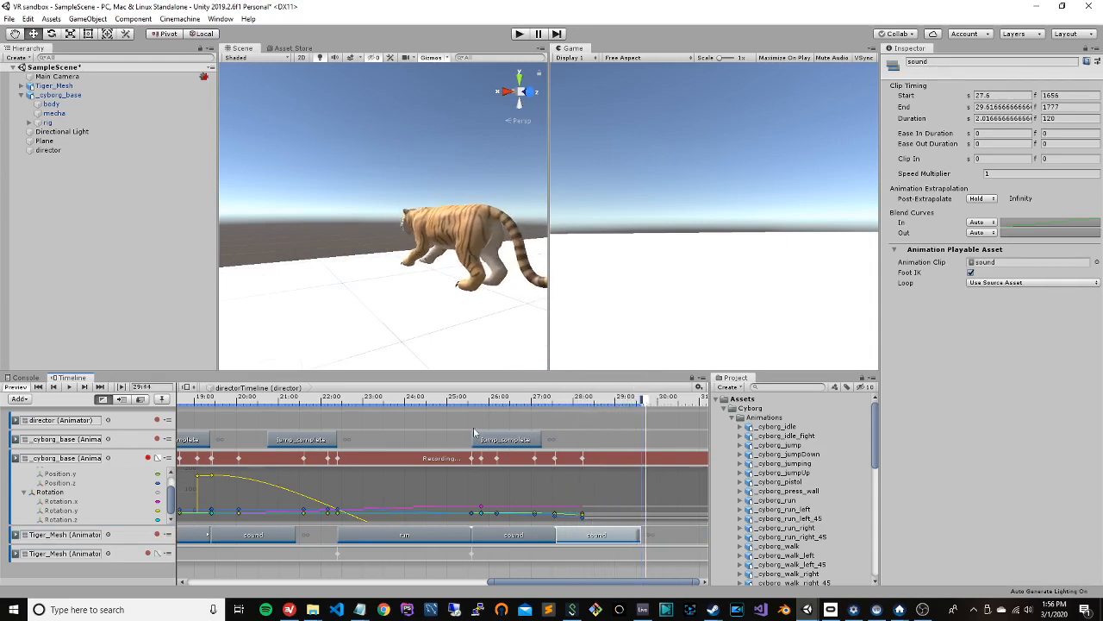
click(148, 459)
Step: Examine the whole timeline and the position of the cyborg and tiger on the plane at 11:50 from afar
scroll(417, 423, down, 5)
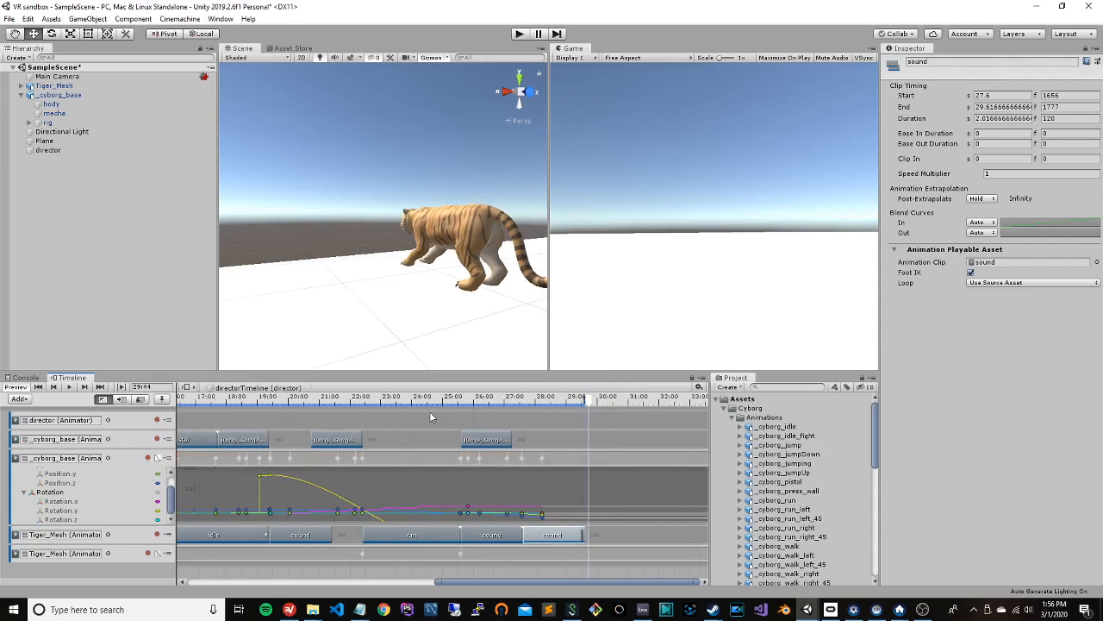
scroll(415, 424, down, 3)
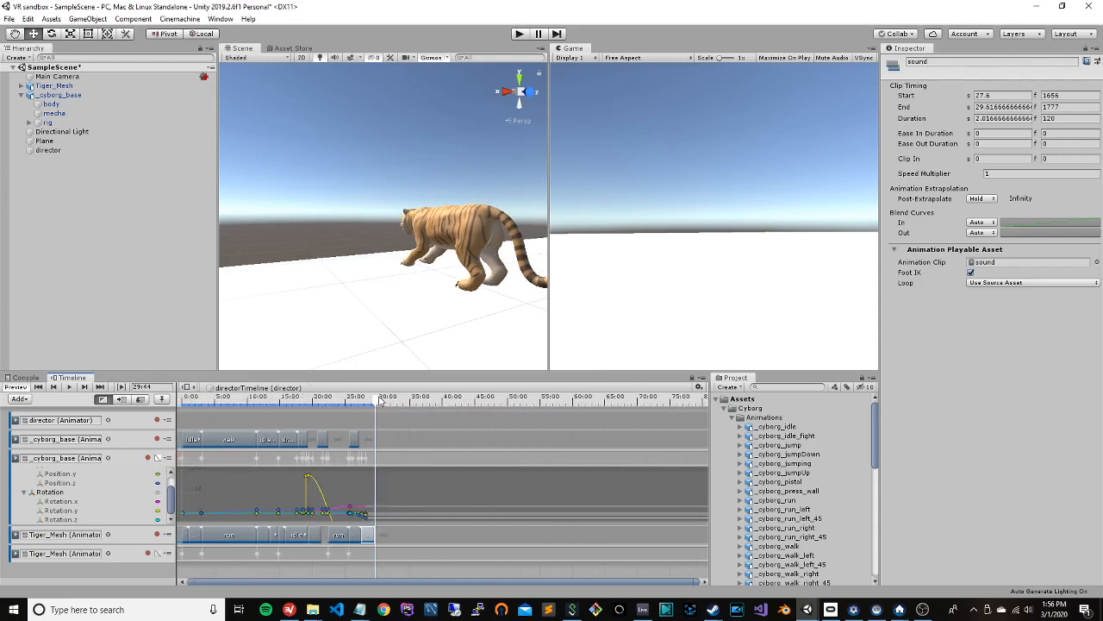
drag(380, 401, 259, 402)
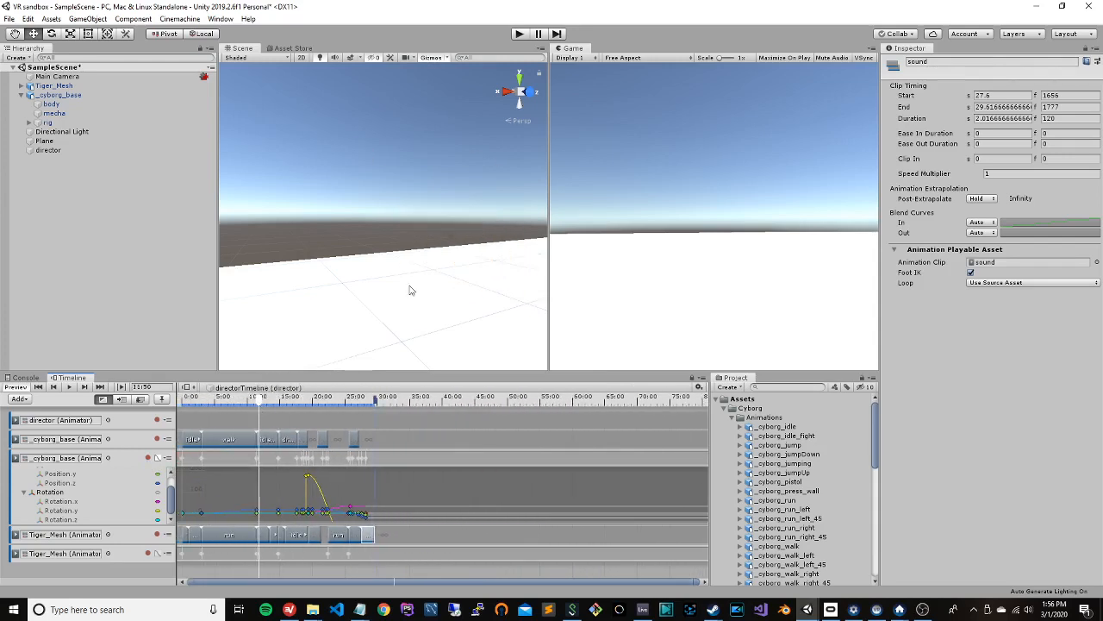
scroll(441, 280, down, 8)
scroll(444, 285, down, 3)
scroll(444, 285, up, 2)
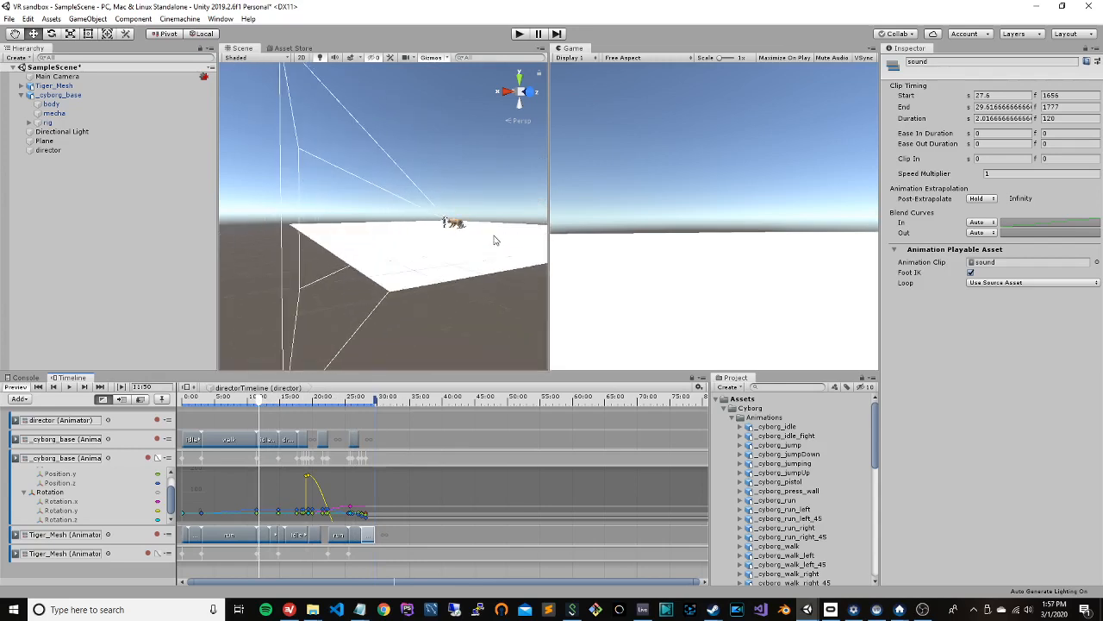
right_drag(496, 239, 497, 263)
scroll(496, 288, down, 5)
scroll(457, 257, up, 2)
scroll(457, 259, up, 3)
scroll(446, 276, up, 2)
scroll(451, 282, down, 4)
scroll(497, 264, up, 1)
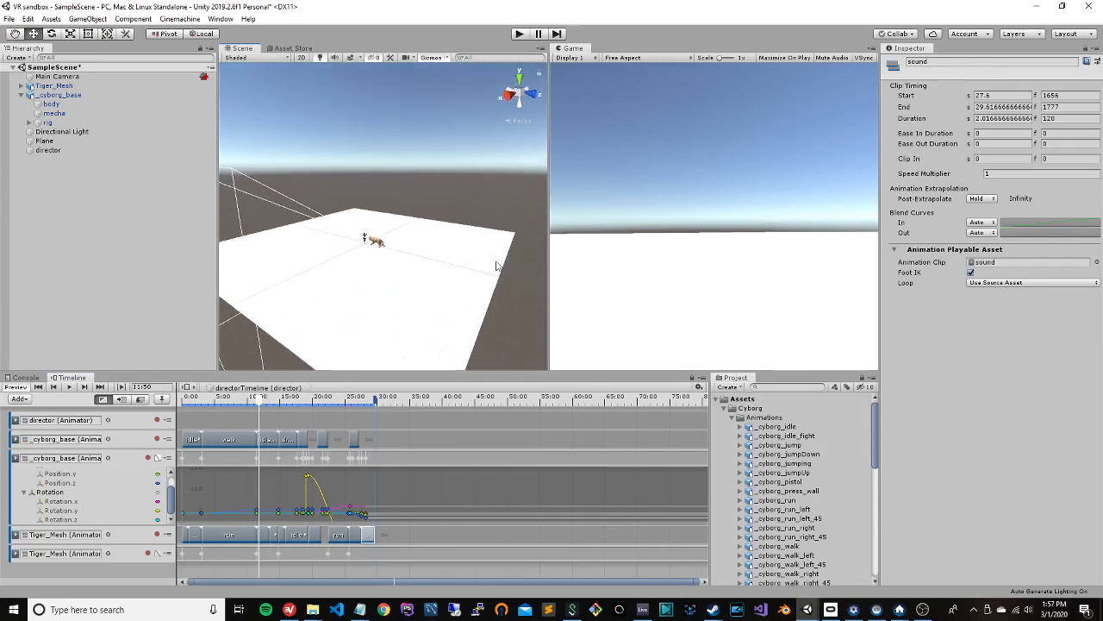
Step: Play the cutscene from 0:00 and scrub to 23:19 to review the cyborg's and tiger's movement across the plane
scroll(367, 286, up, 3)
mouse_move(360, 286)
right_down()
mouse_move(397, 301)
mouse_move(339, 290)
mouse_move(375, 300)
right_up()
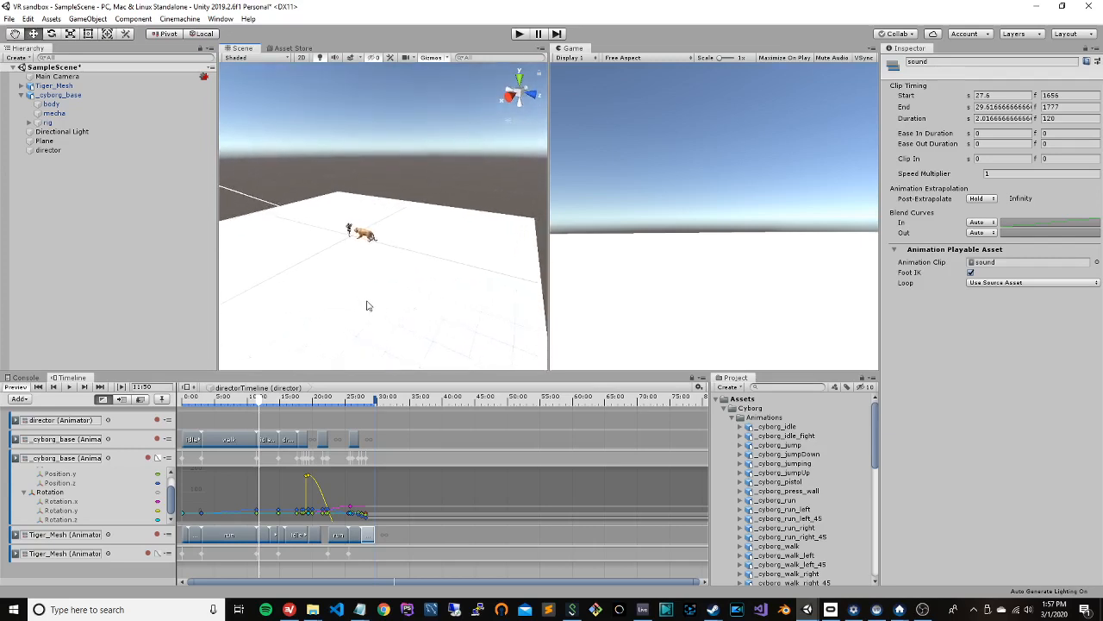
drag(261, 400, 177, 399)
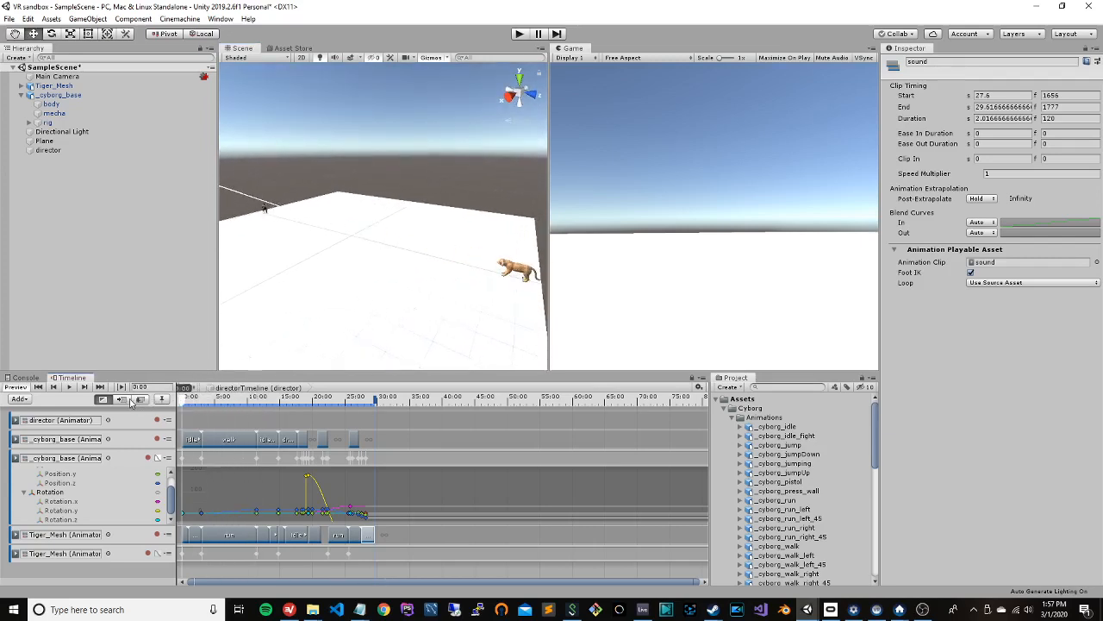
click(69, 387)
drag(185, 403, 335, 402)
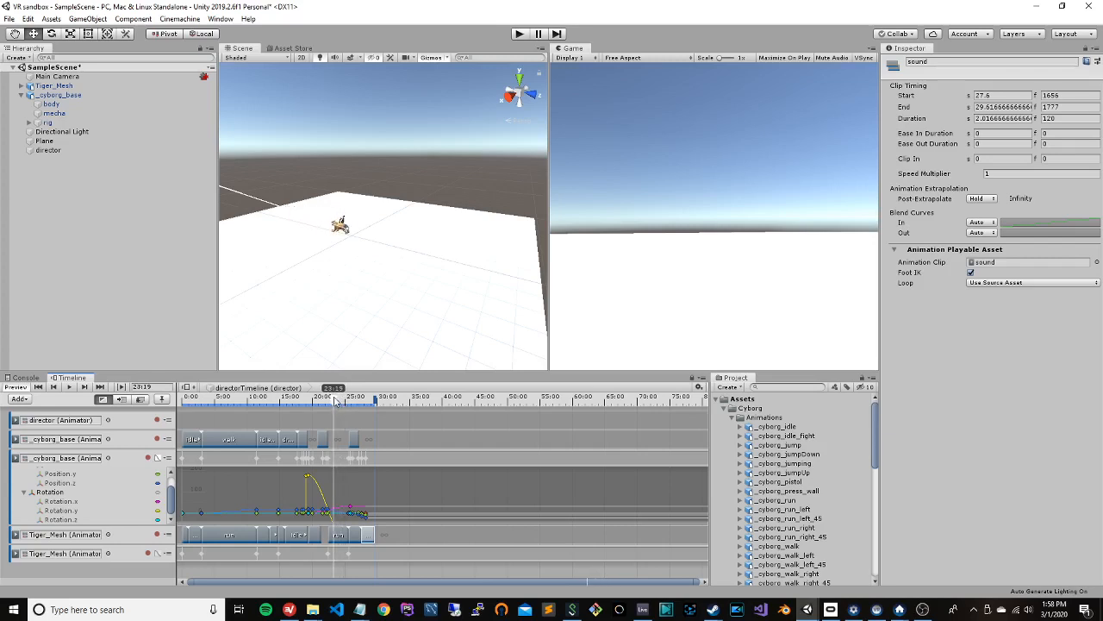
Step: Examine the cyborg's ride and leap off the tiger from behind, scrubbing between 23:09 and 28:37
scroll(305, 245, up, 10)
right_drag(238, 283, 90, 257)
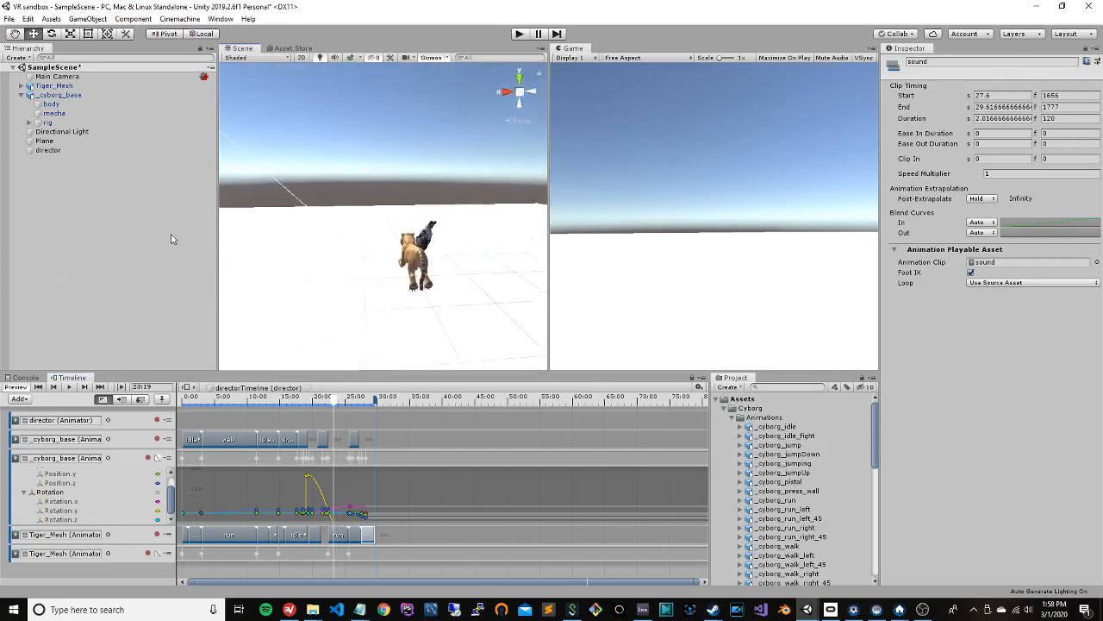
right_drag(302, 242, 303, 279)
click(337, 402)
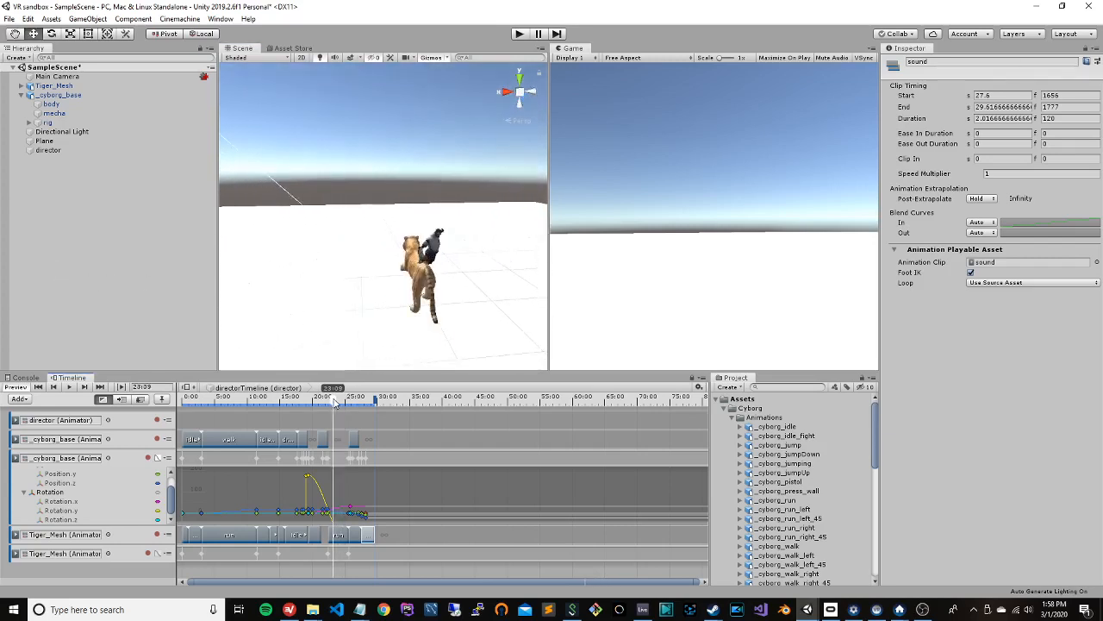
drag(334, 400, 342, 400)
right_drag(343, 313, 348, 258)
scroll(351, 263, up, 6)
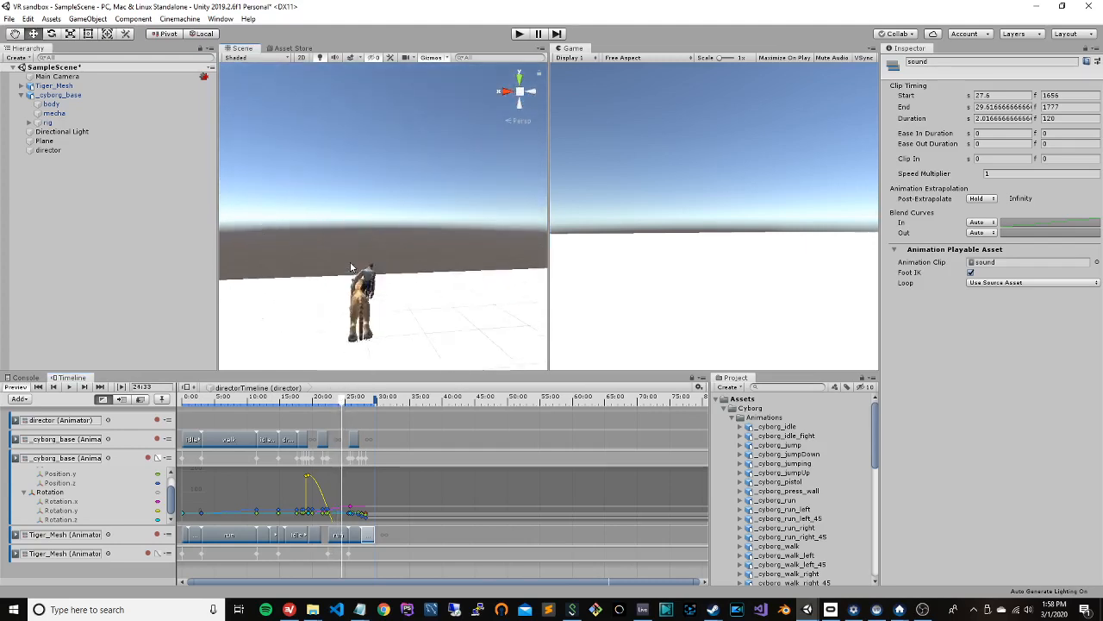
drag(347, 402, 373, 405)
scroll(383, 308, down, 2)
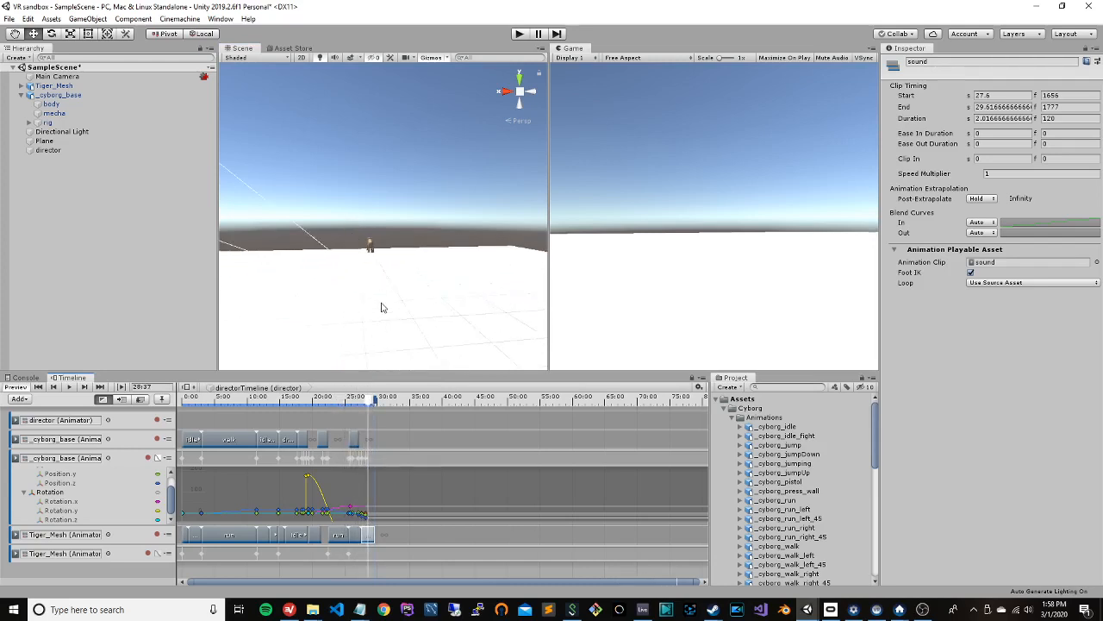
scroll(383, 307, up, 1)
right_drag(383, 307, 414, 346)
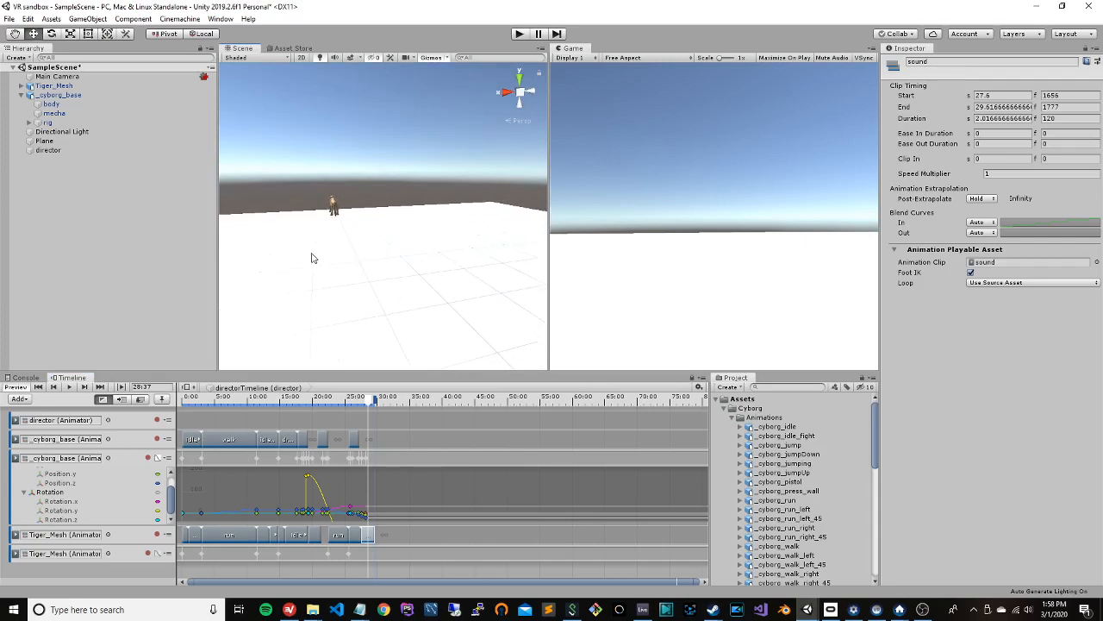
Step: Save the scene, return the playhead to 0:00 and collapse the curves of the cyborg's recorded track
click(9, 18)
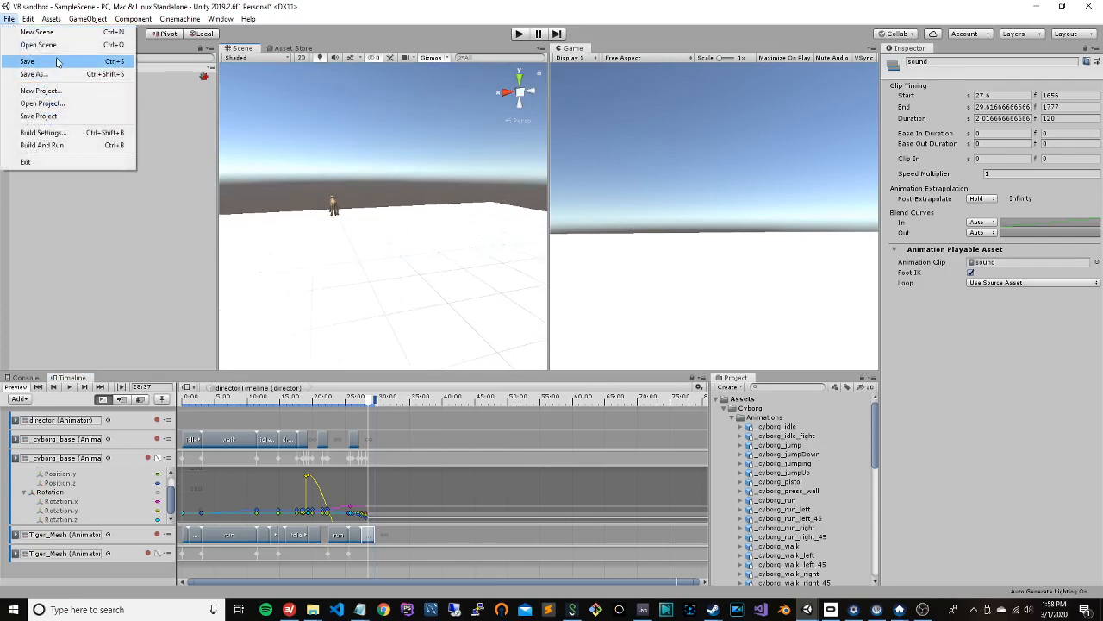
click(57, 62)
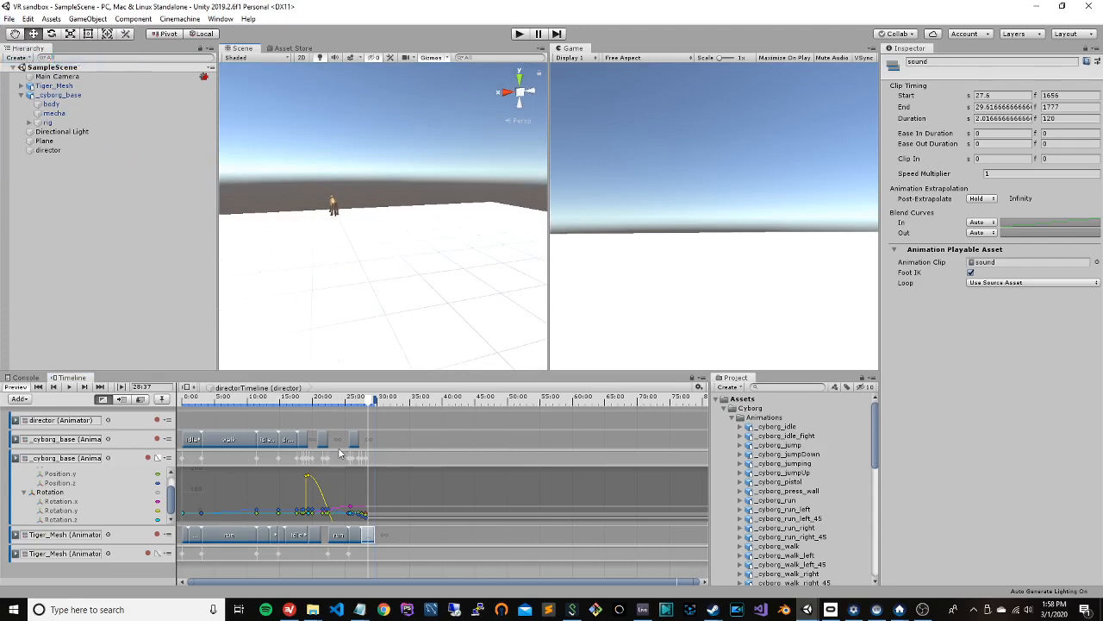
drag(368, 402, 145, 388)
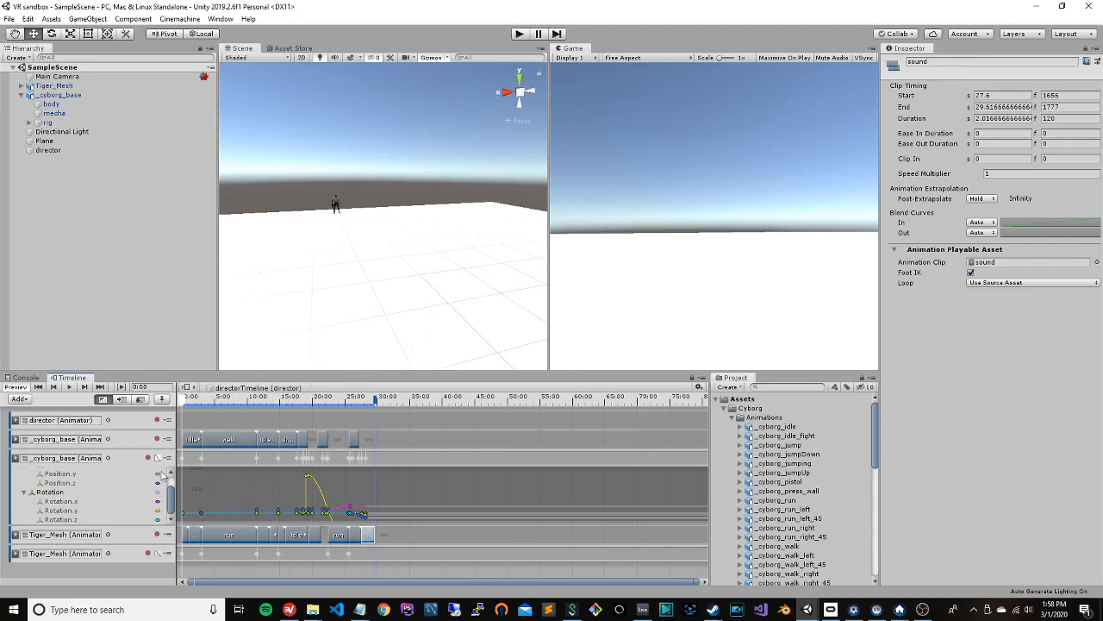
click(157, 459)
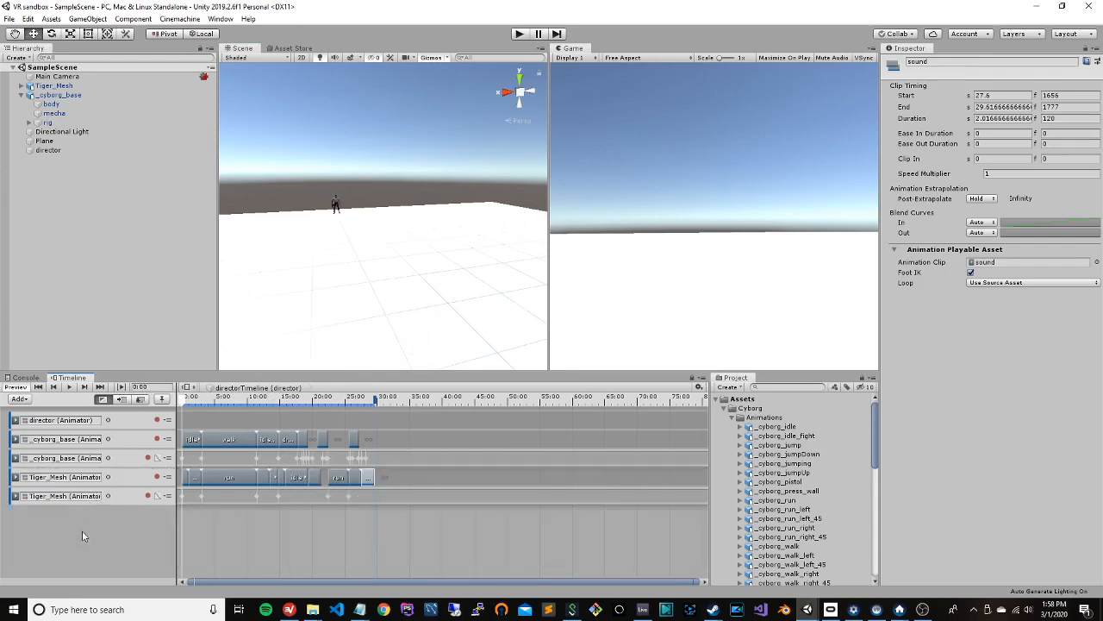
scroll(356, 286, down, 10)
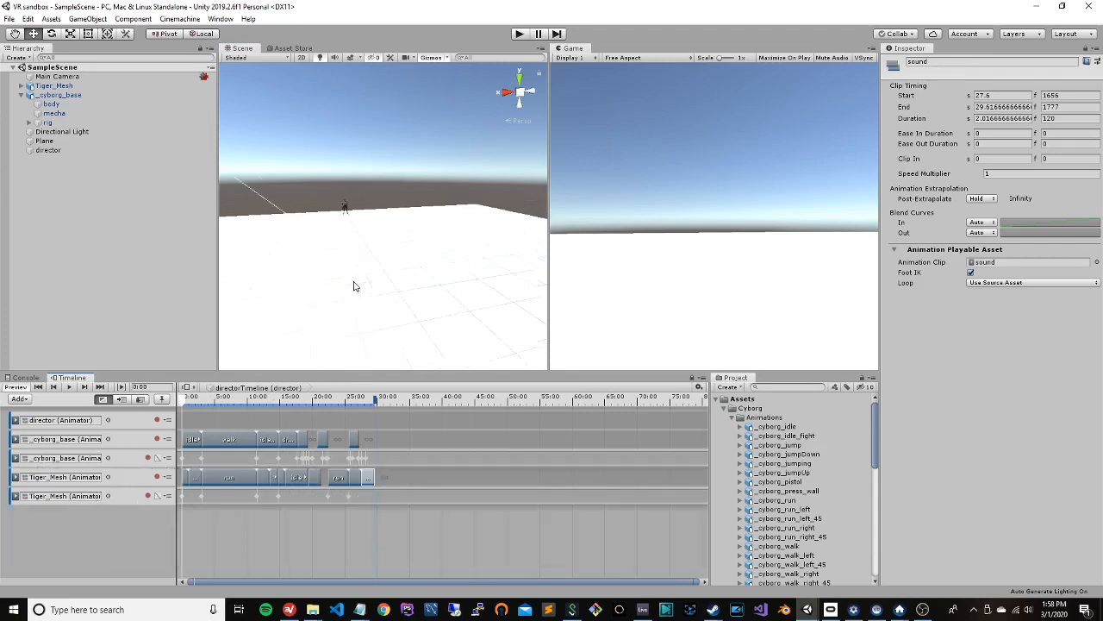
scroll(356, 286, up, 3)
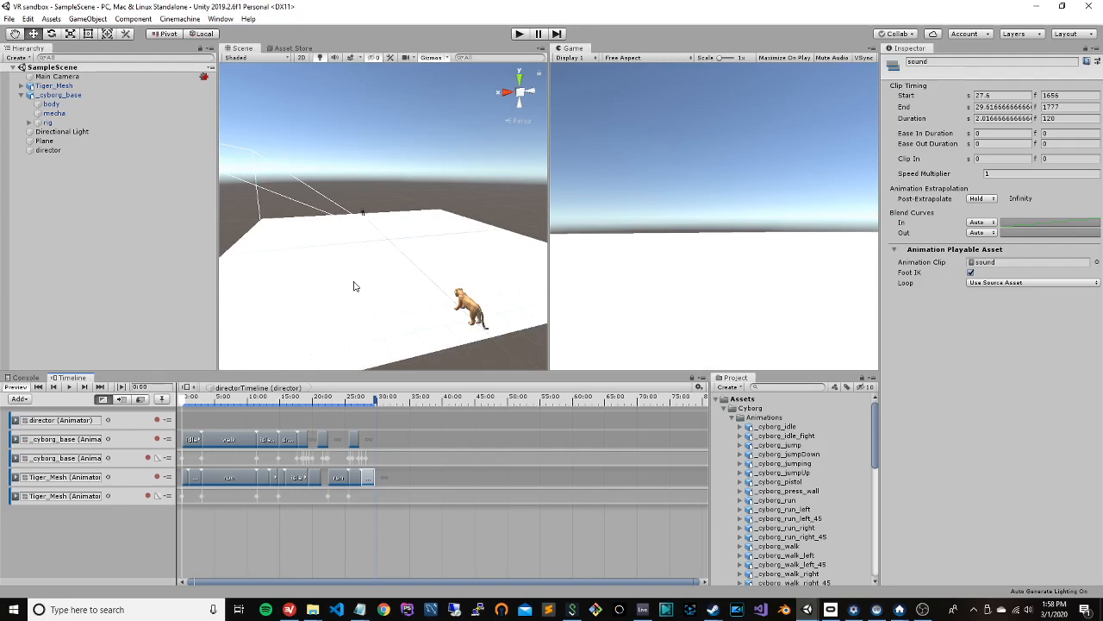
Step: Add a Cinemachine track to the timeline and bind the Main Camera to it
click(98, 78)
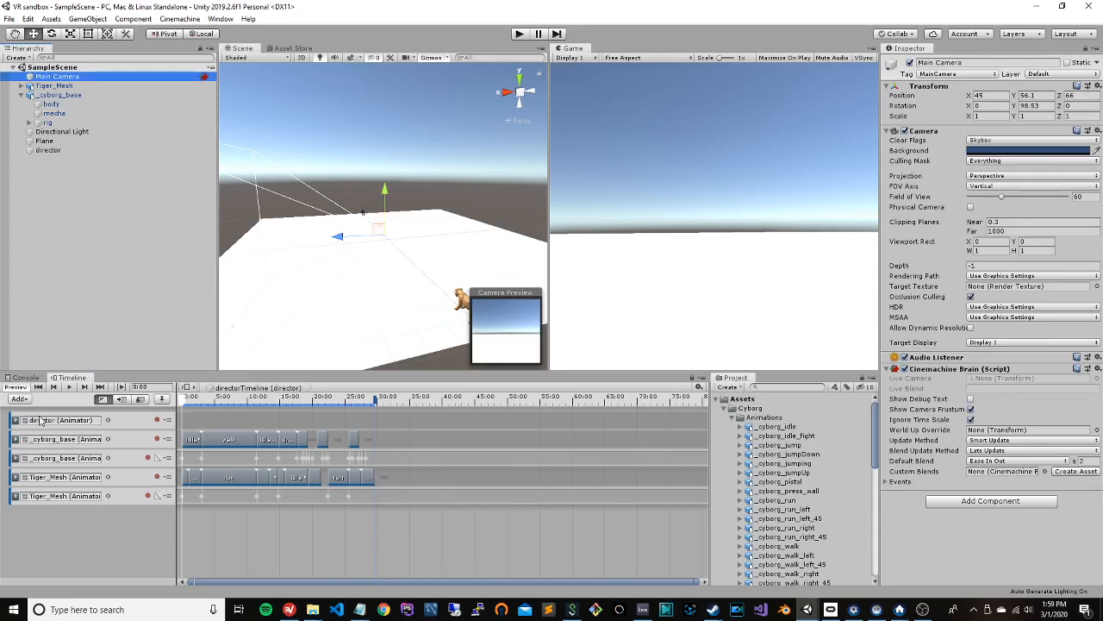
right_click(43, 520)
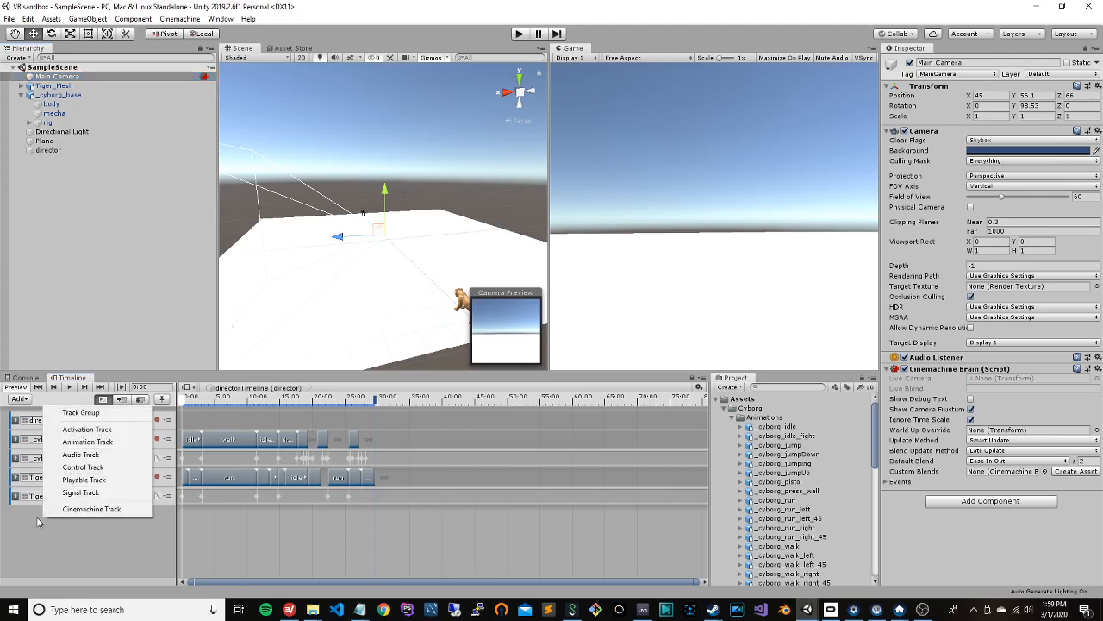
click(76, 509)
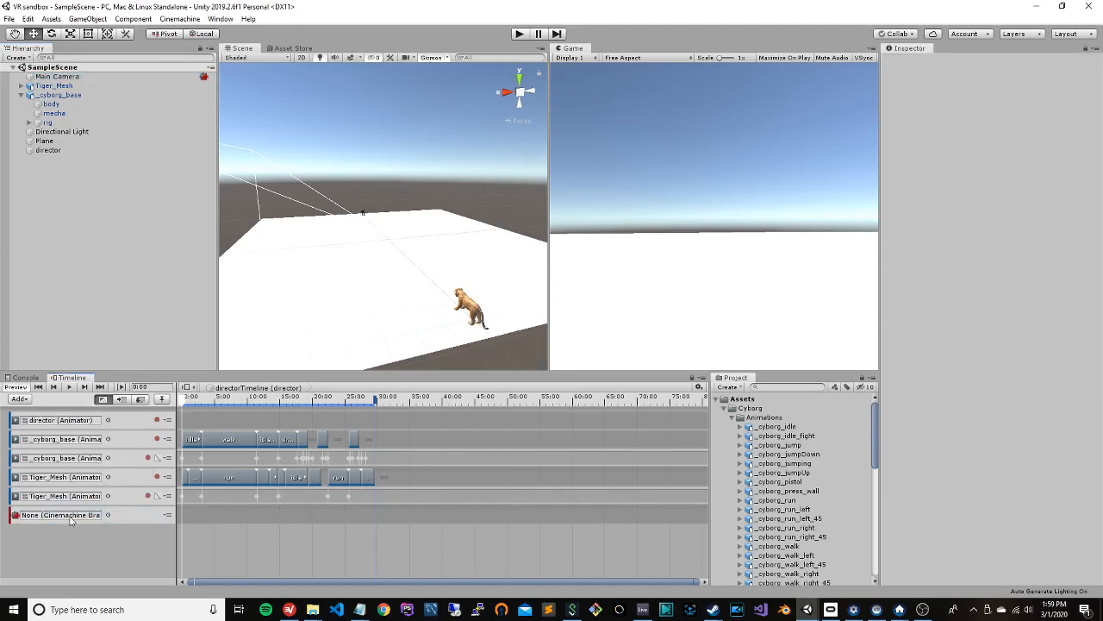
drag(53, 76, 41, 515)
Step: Add a Cinemachine shot at frame 164 of the Main Camera track and create a new virtual camera for it
right_click(201, 517)
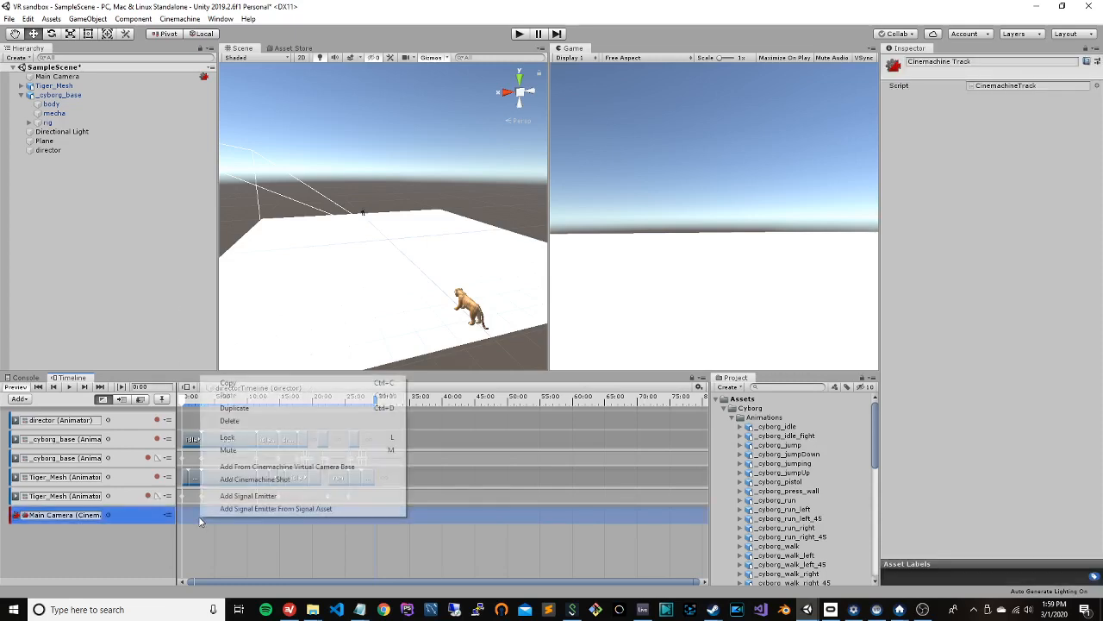
click(317, 480)
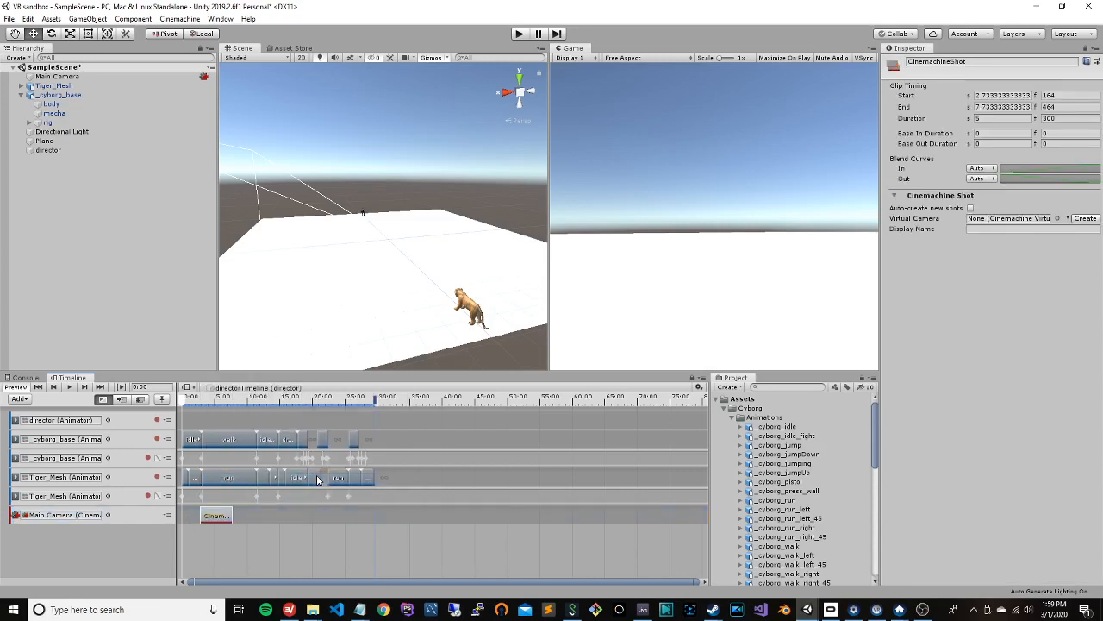
click(1088, 219)
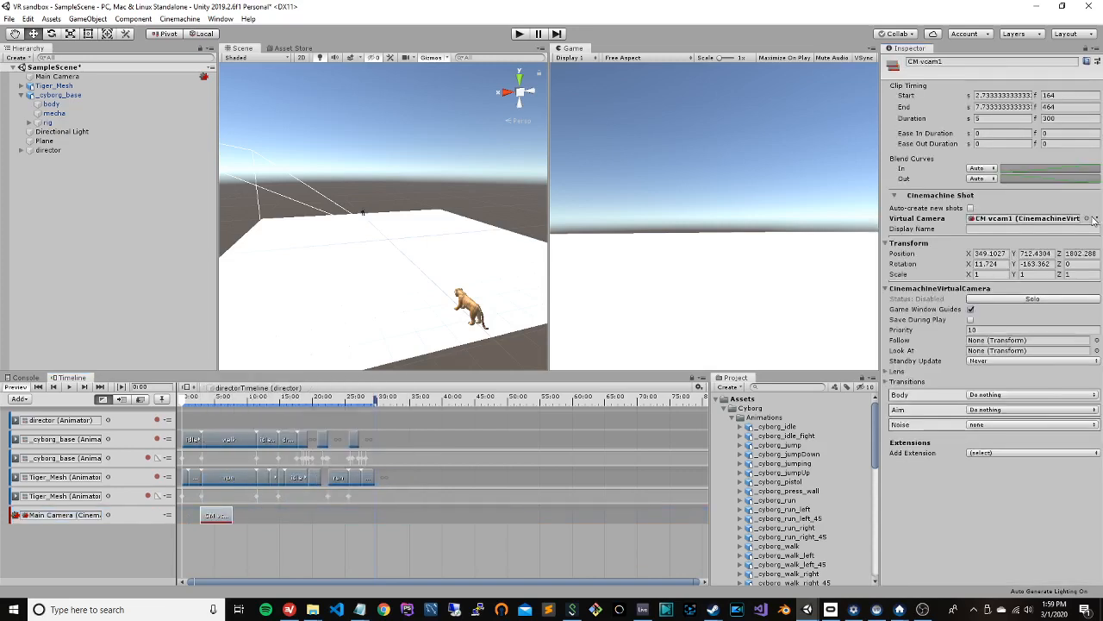
Step: Activate CM vcam1 under the director object and move it to X 347.18, Y 710.4, Z 1803.3
click(22, 151)
mouse_move(59, 162)
mouse_down()
mouse_move(54, 151)
mouse_move(53, 170)
mouse_move(53, 151)
mouse_up()
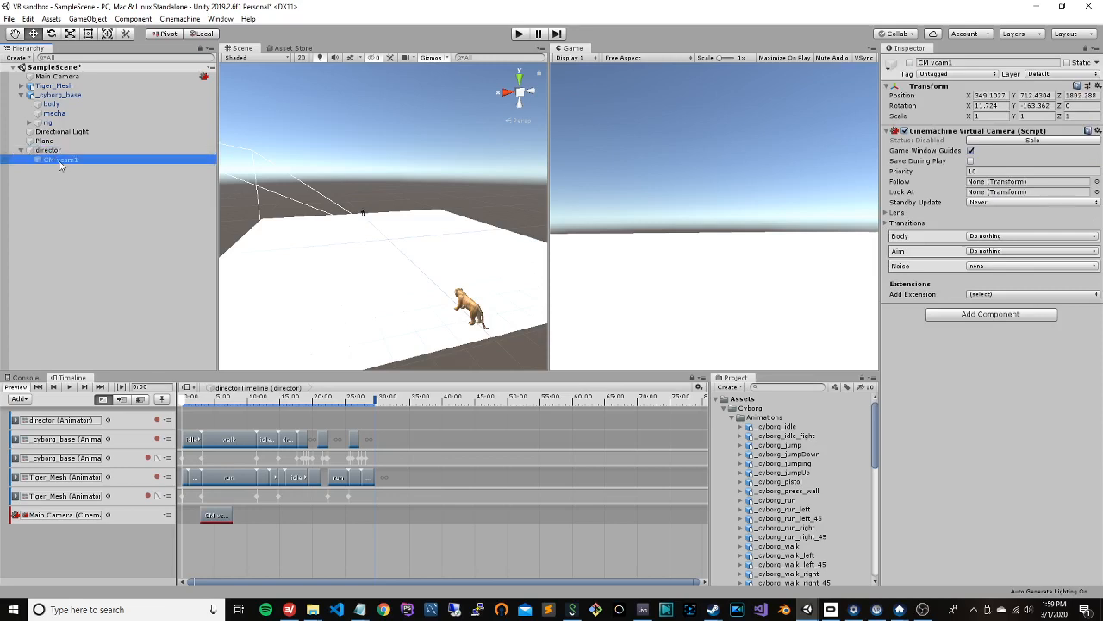
click(910, 63)
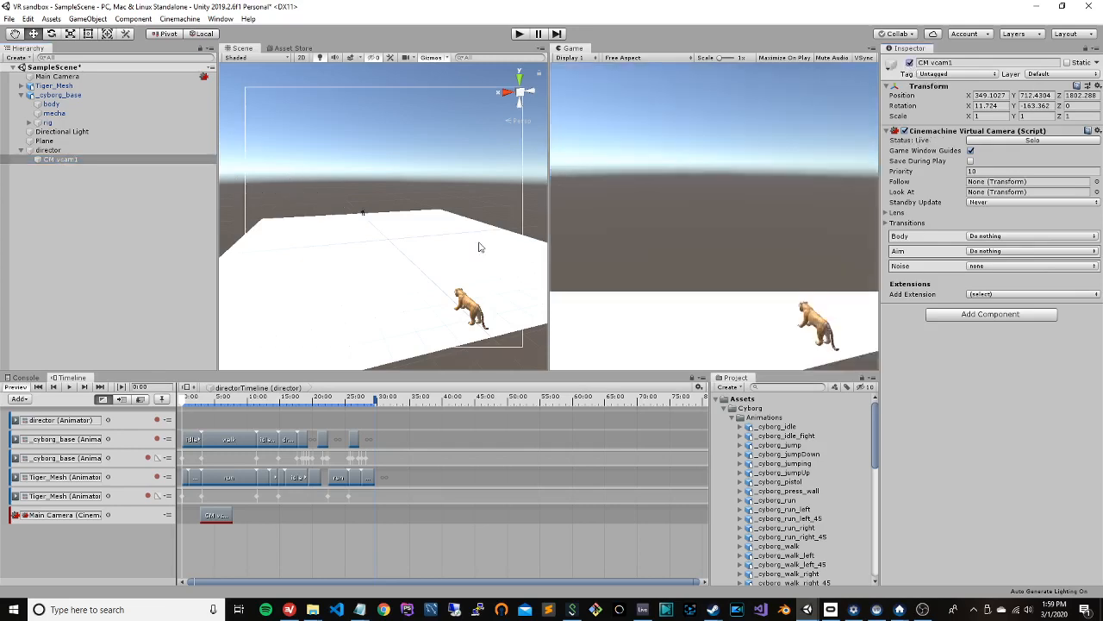
click(91, 162)
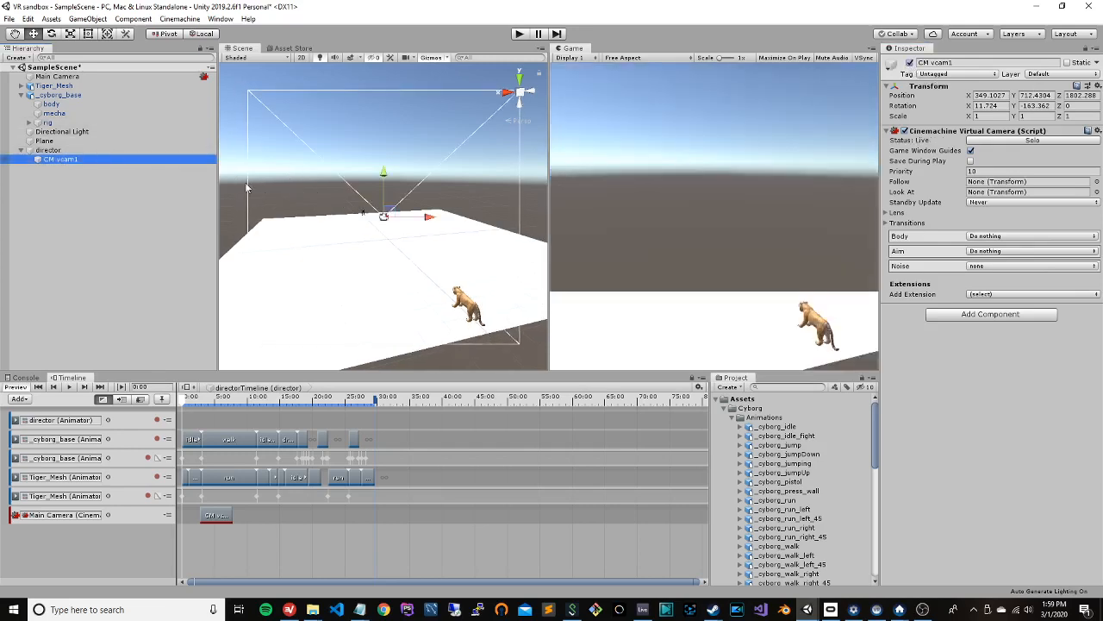
drag(384, 176, 452, 238)
scroll(475, 258, down, 6)
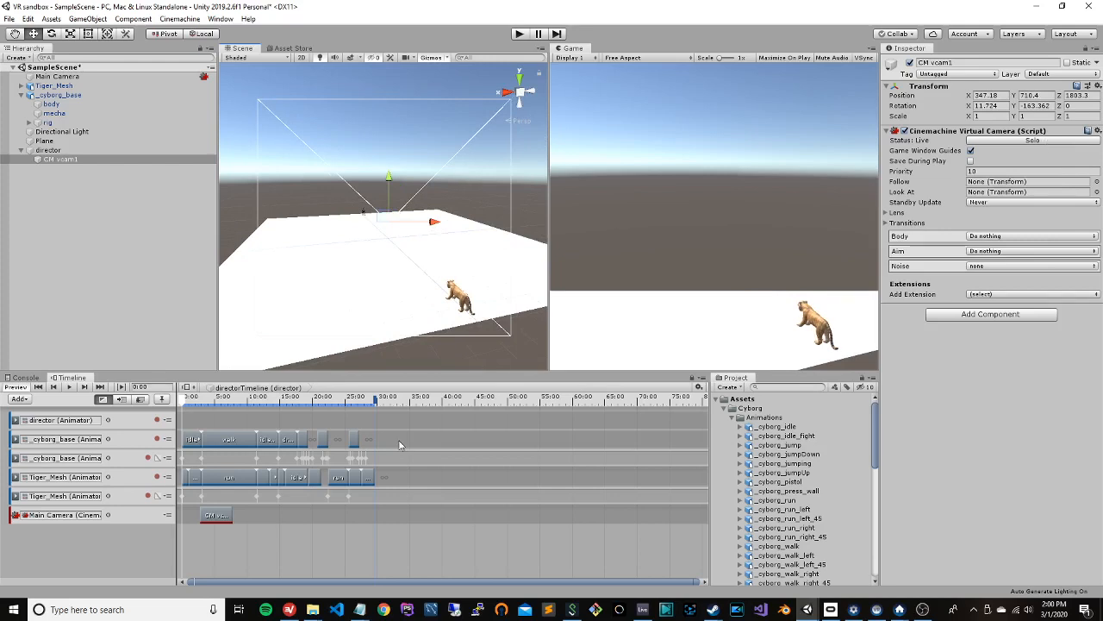
Step: Move the CM vcam1 shot to start at frame 0 and take CM vcam1 out of the director object
drag(215, 518, 207, 530)
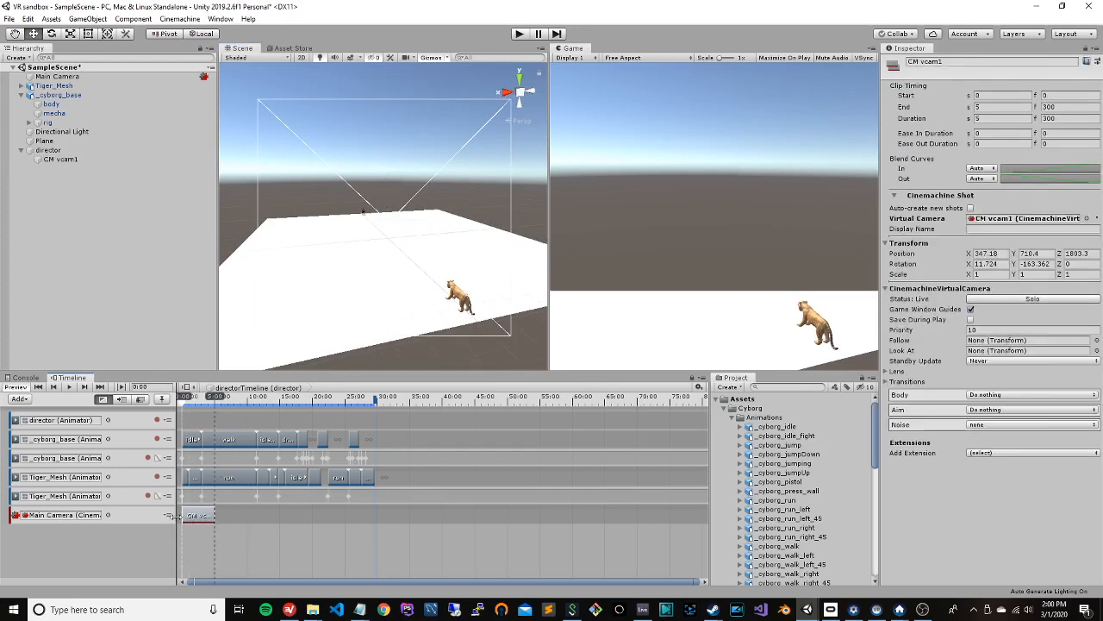
mouse_move(185, 405)
mouse_down()
mouse_move(236, 405)
mouse_move(175, 407)
mouse_move(188, 406)
mouse_move(177, 397)
mouse_up()
mouse_move(52, 162)
mouse_down()
mouse_move(50, 150)
mouse_move(50, 172)
mouse_up()
Step: Position CM vcam1 at X 417.7, Y 428.9, Z 1349.3 and set its rotation to X 21.74, Z 0
drag(389, 180, 388, 184)
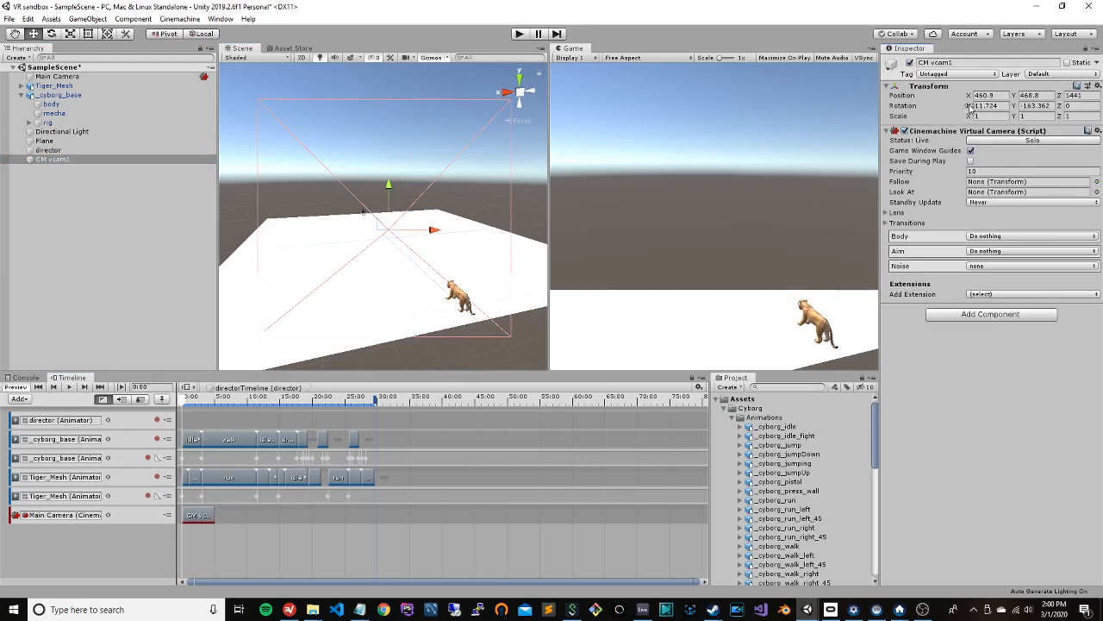
drag(969, 107, 69, 105)
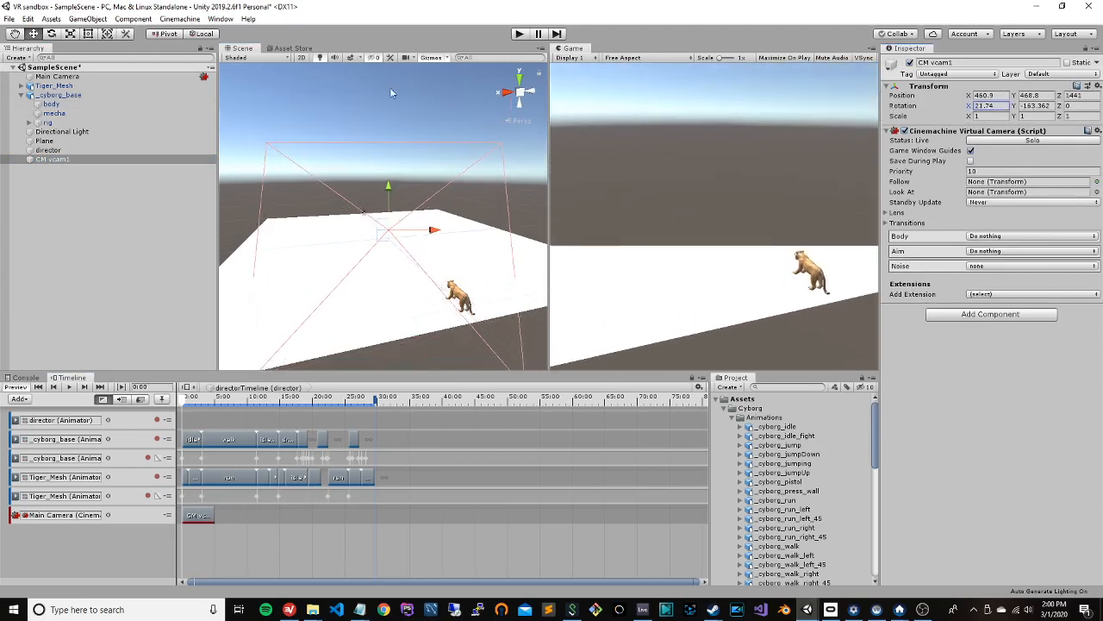
drag(1062, 107, 39, 98)
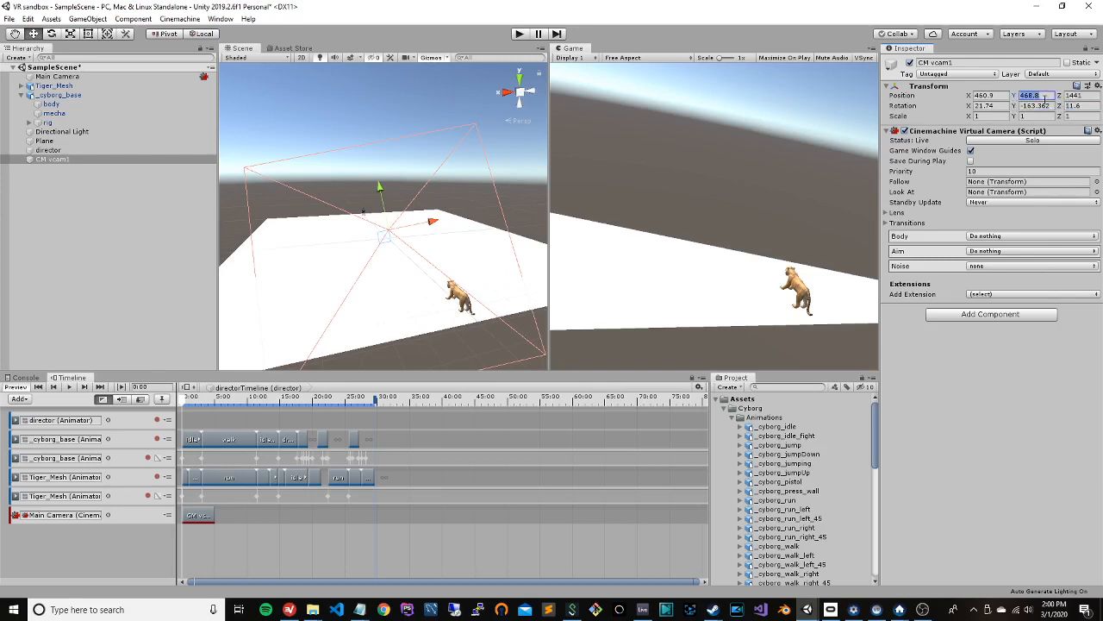
drag(1088, 108, 1061, 105)
text(0)
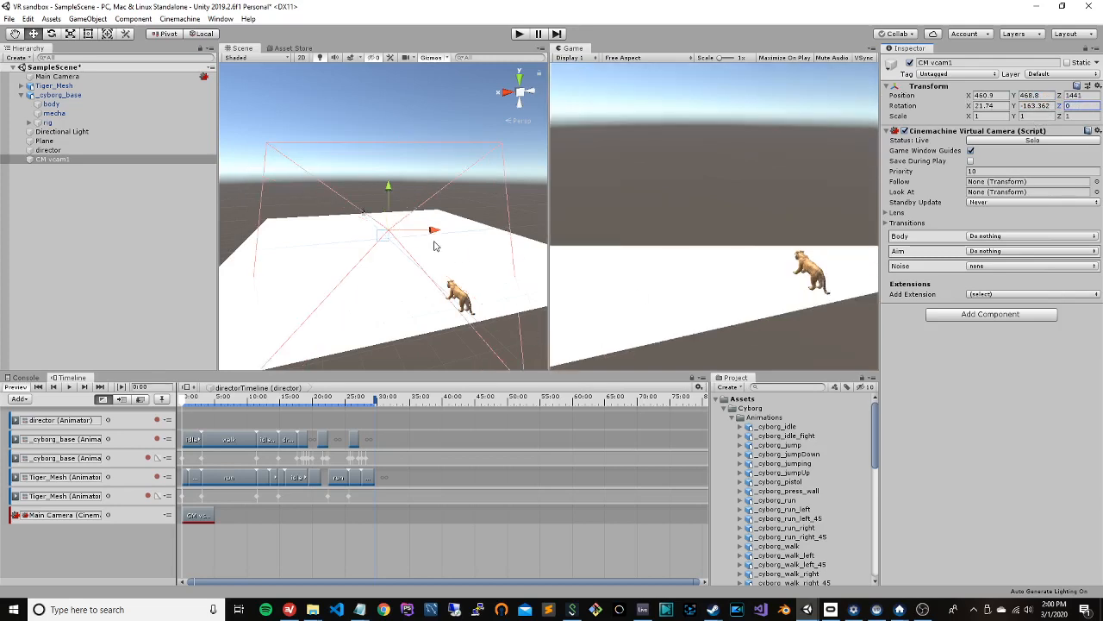
drag(433, 231, 328, 154)
drag(468, 245, 448, 215)
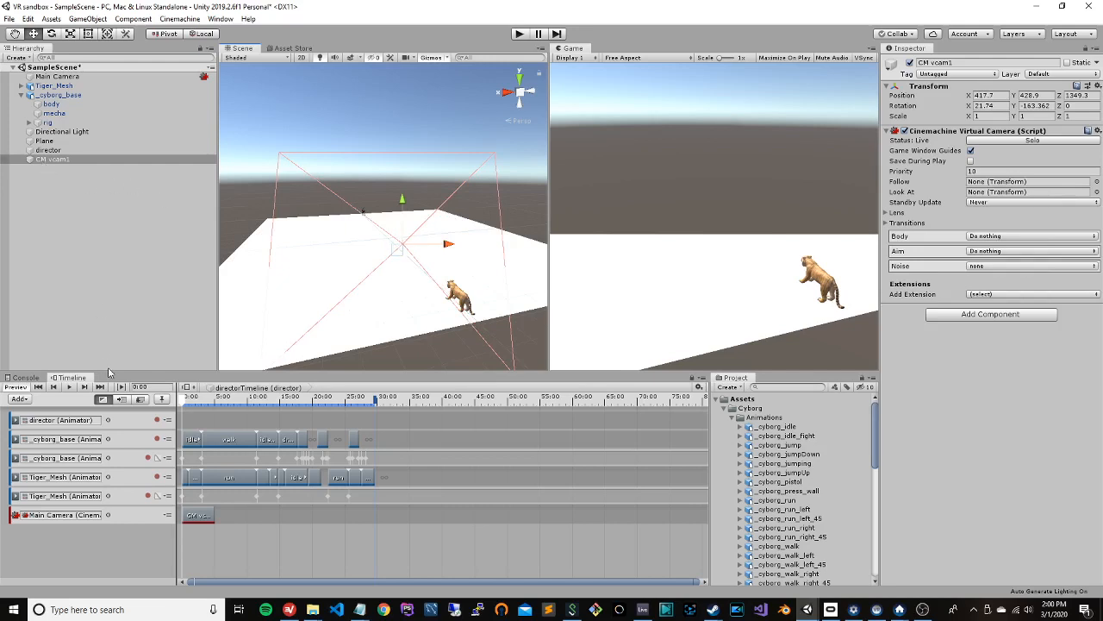
Step: Make the shot's virtual camera follow _cyborg_base and turn on Solo for it
click(195, 516)
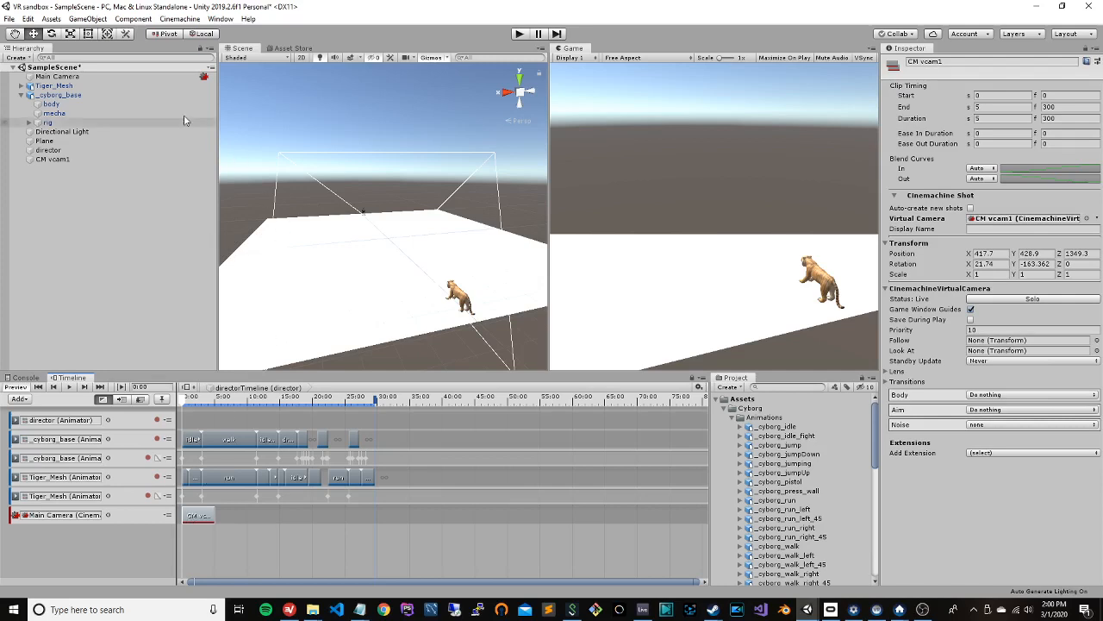
drag(45, 99, 980, 343)
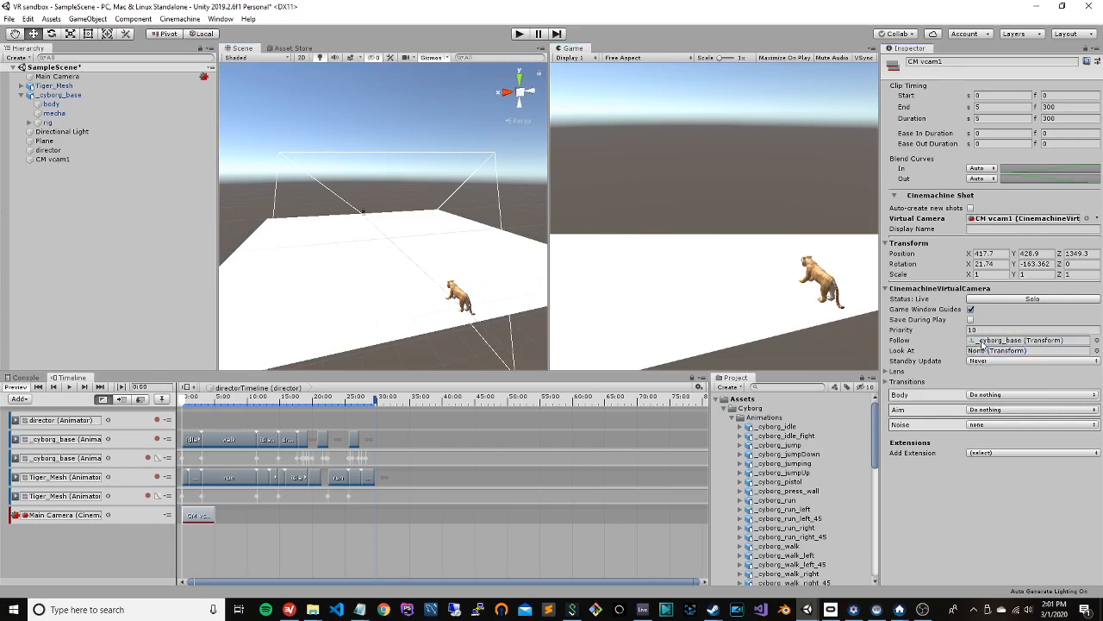
click(1000, 300)
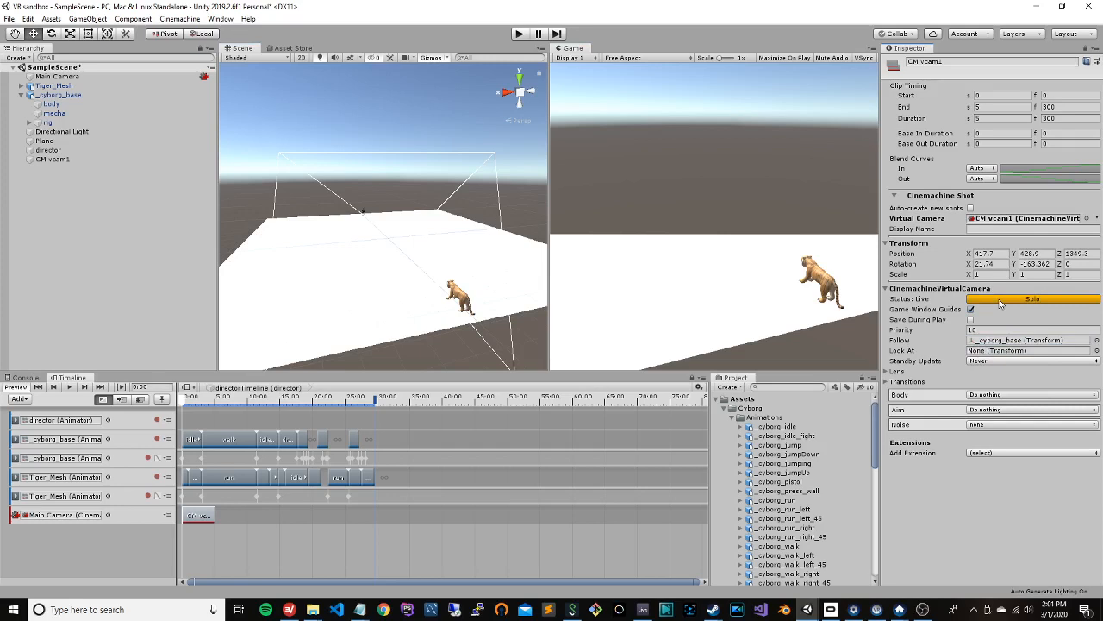
Step: Set the virtual camera's Body to Framing Transposer and frame the target at about Screen X 0.49, Screen Y 0.53
click(1000, 397)
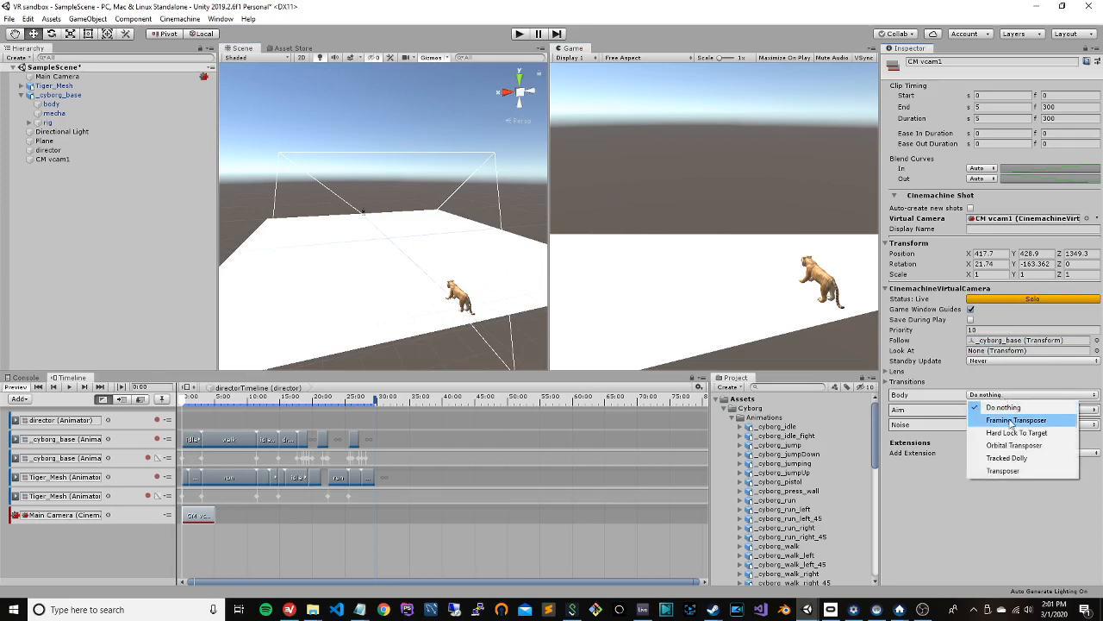
click(1010, 421)
mouse_move(716, 219)
mouse_down()
mouse_move(718, 160)
mouse_move(717, 190)
mouse_move(769, 289)
mouse_move(774, 239)
mouse_move(712, 225)
mouse_up()
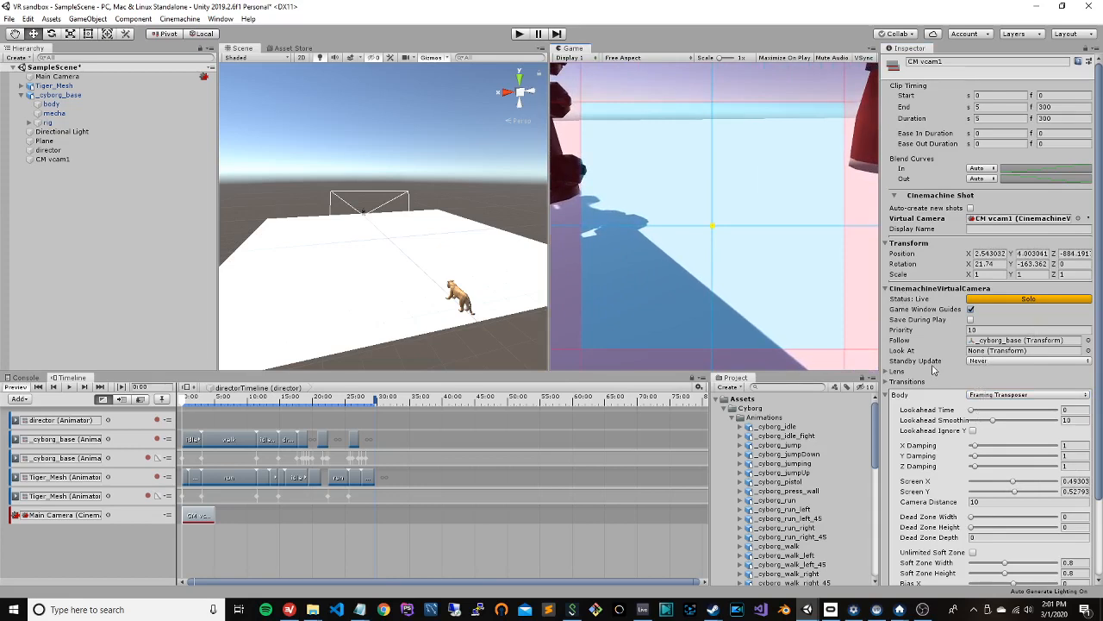
Step: Set the virtual camera's Field of View to 129 and reframe the target at about Screen X 0.46, Screen Y 0.63
mouse_move(933, 370)
click(887, 372)
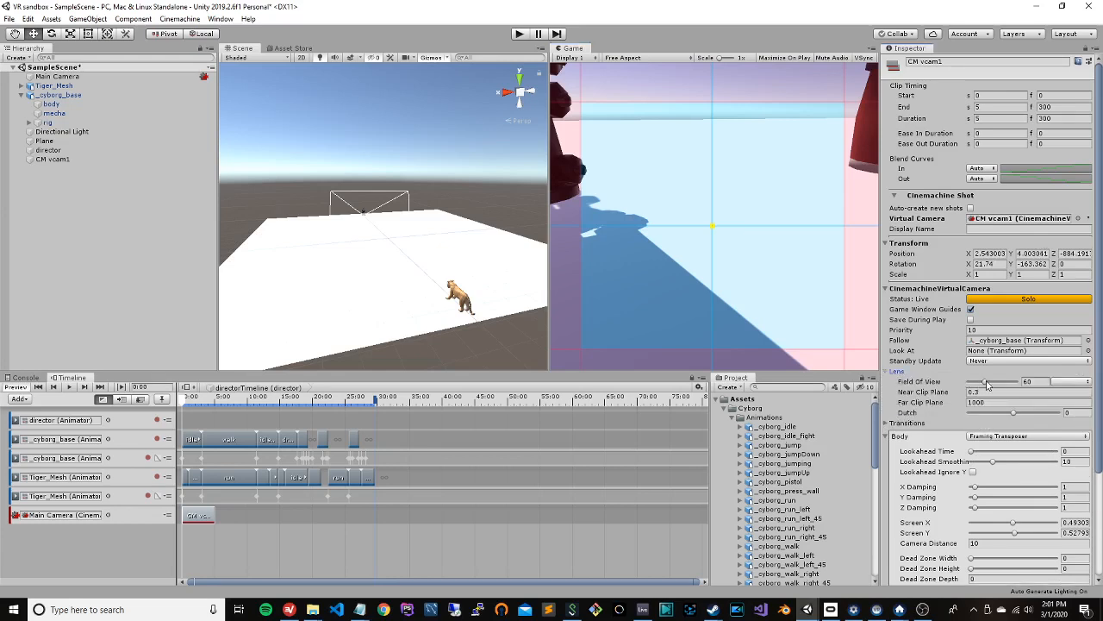
drag(988, 385, 1010, 384)
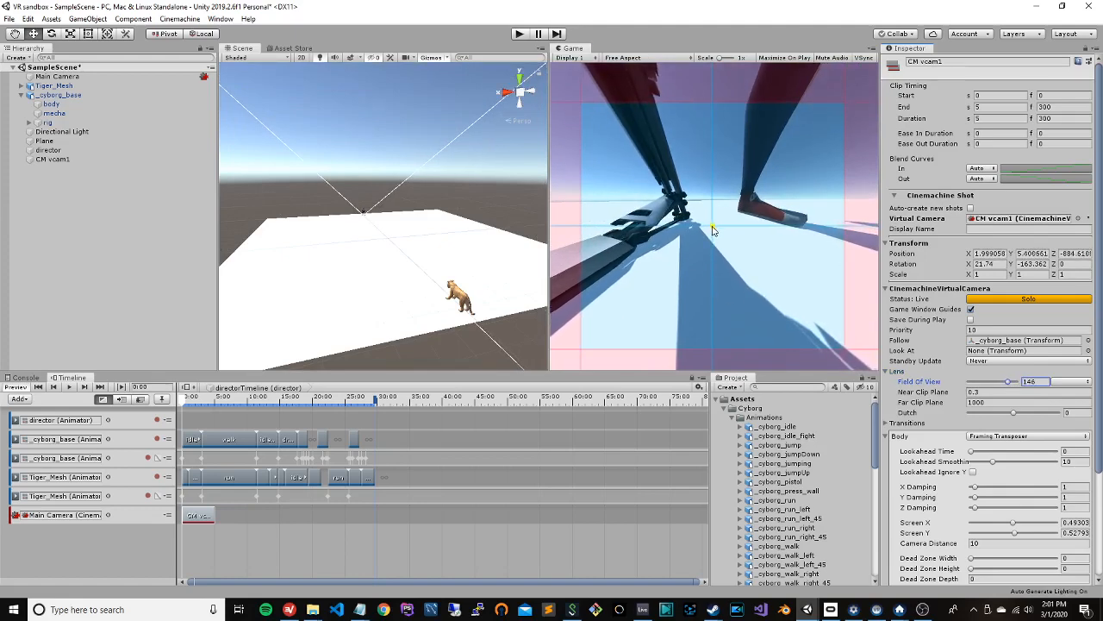
drag(712, 230, 700, 255)
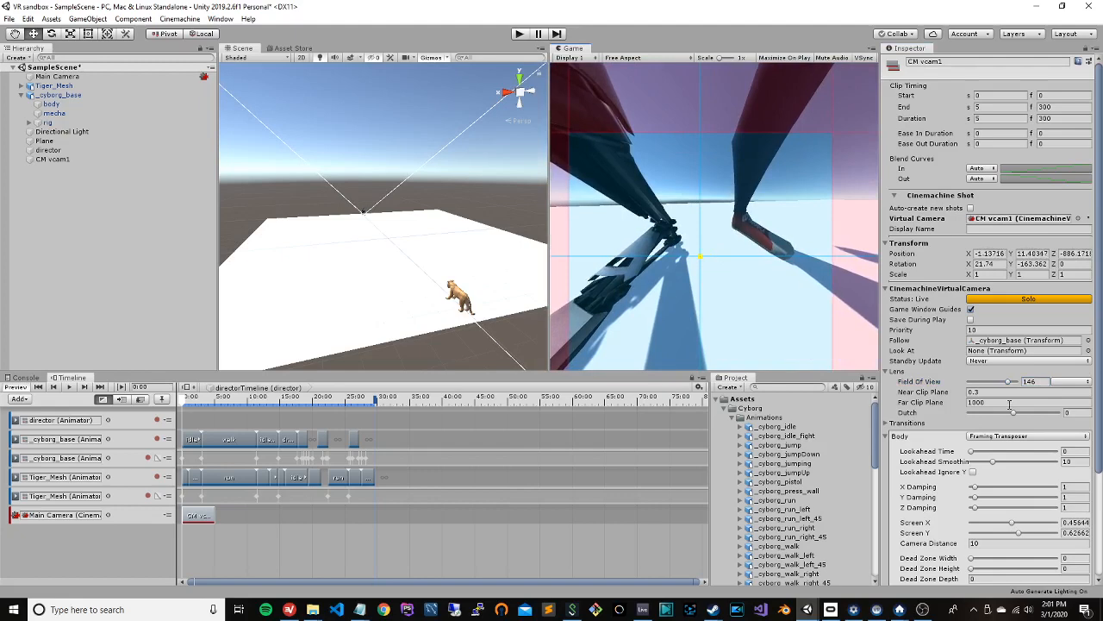
drag(1010, 383, 1004, 387)
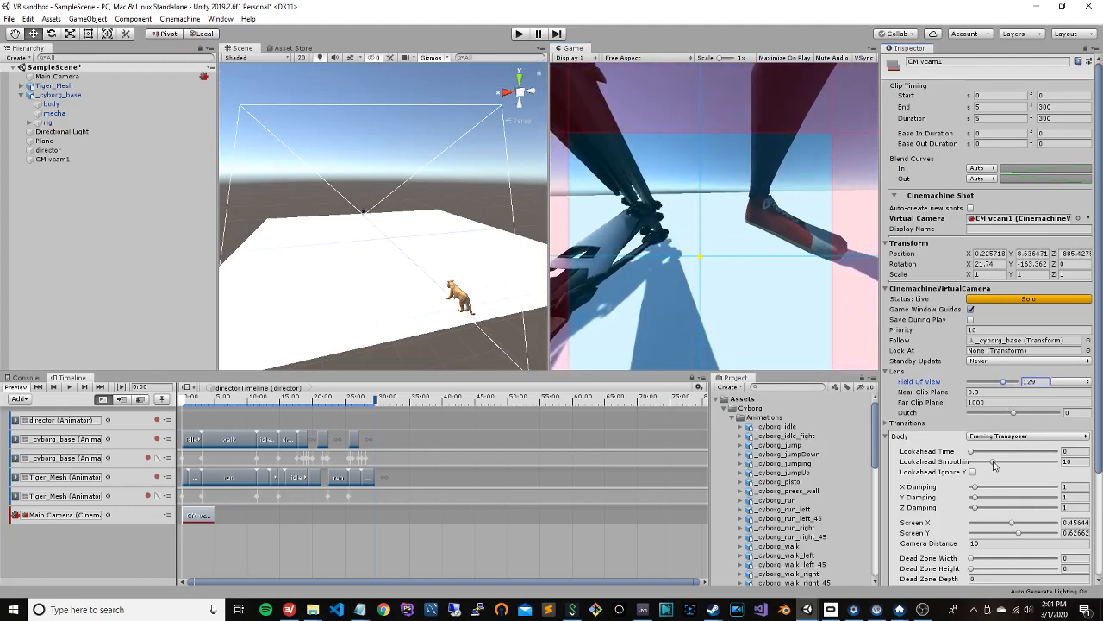
Step: Set the Framing Transposer's Lookahead Smoothing to 3 and Screen X to 0.51
drag(994, 465, 936, 466)
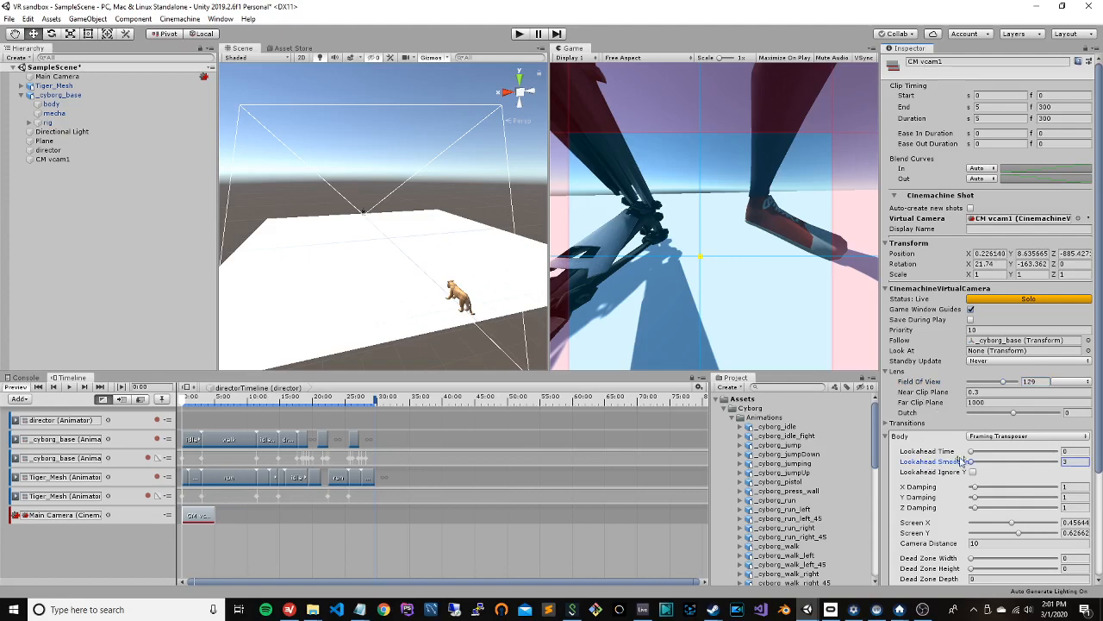
drag(1009, 527, 1014, 526)
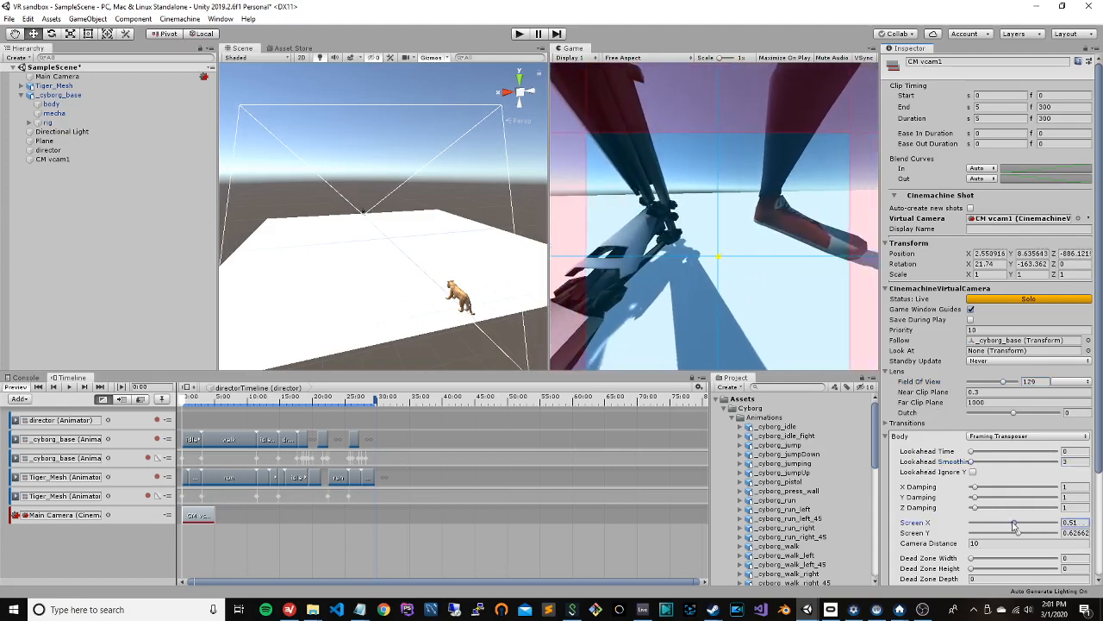
Step: Turn off Solo for the virtual camera and set its Field of View to 106, keeping Game Window Guides on
click(991, 301)
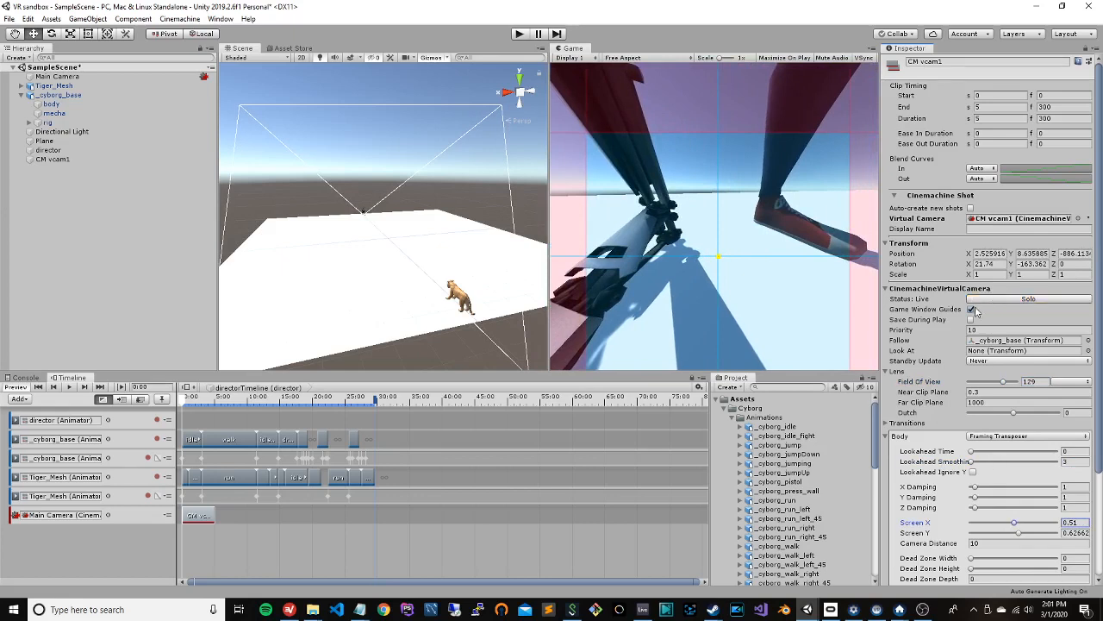
click(971, 310)
click(972, 309)
drag(1006, 386, 1043, 394)
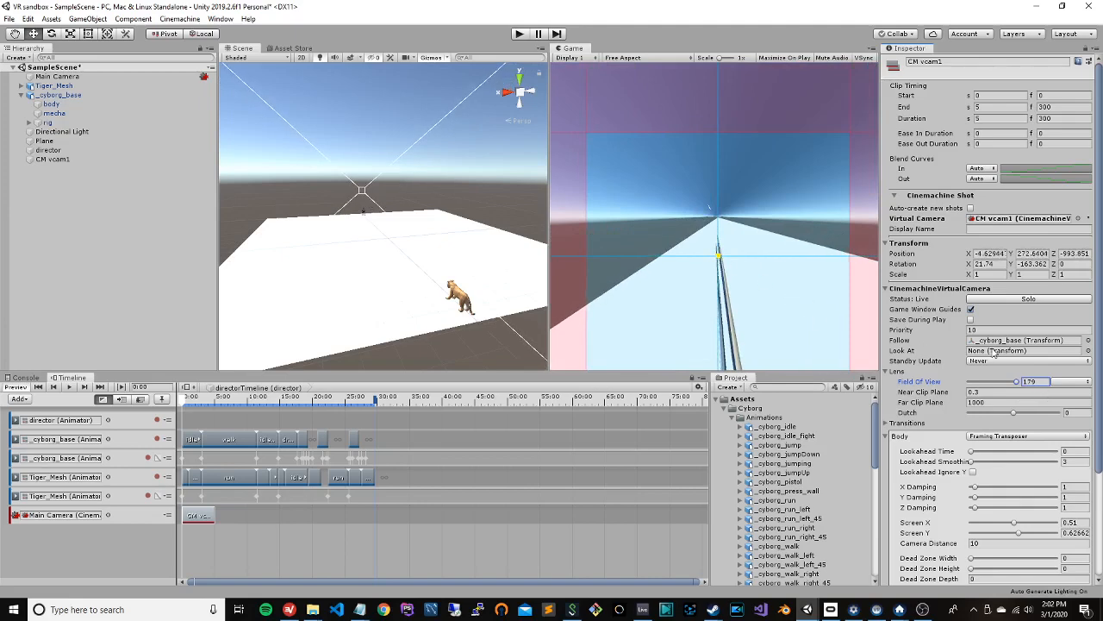
drag(1018, 388, 997, 385)
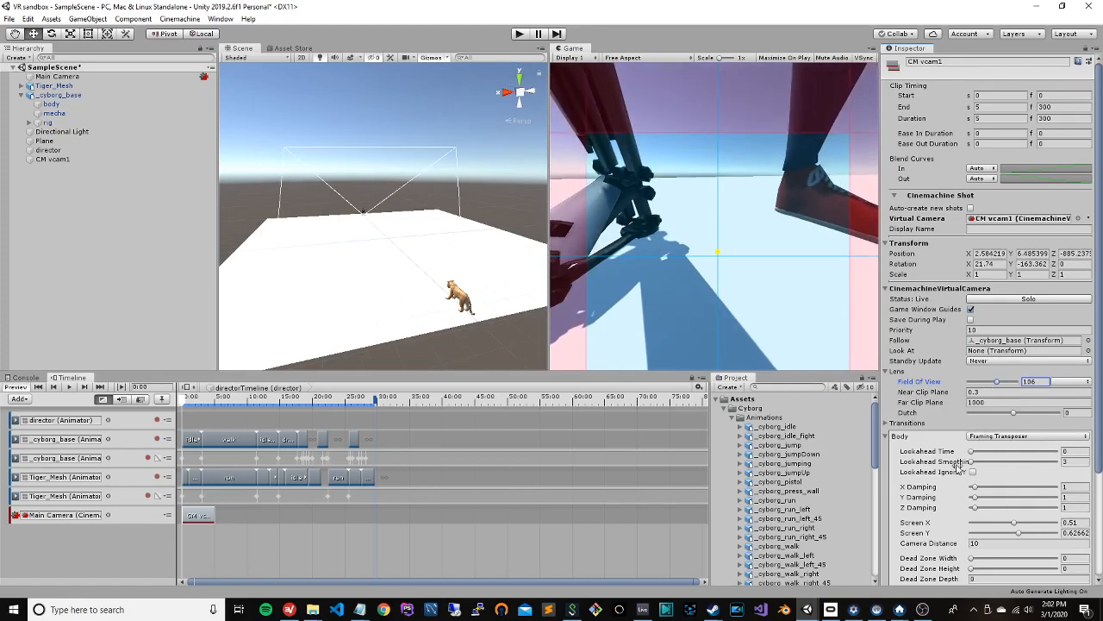
Step: Reduce the Framing Transposer's Soft Zone Height to 0.65, keeping Center On Activate on
scroll(956, 466, down, 3)
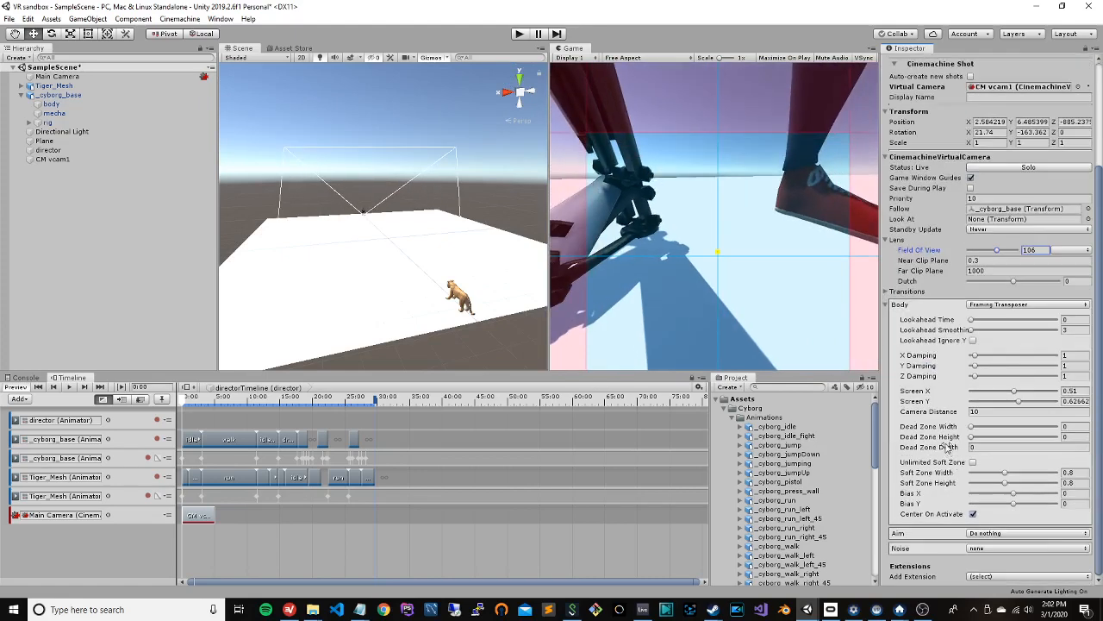
click(973, 514)
drag(1006, 482, 996, 484)
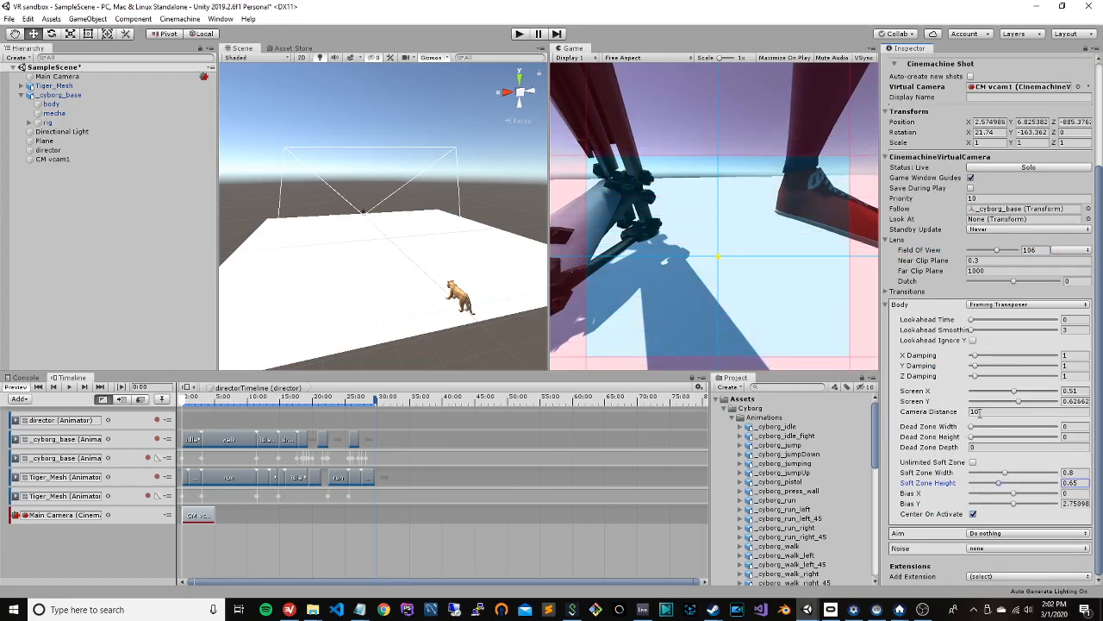
Step: Increase Camera Distance to about 87.8 and frame the cyborg at Screen X 0.53 and about Screen Y 0.66
drag(945, 413, 1017, 416)
mouse_move(720, 263)
mouse_down()
mouse_move(712, 276)
mouse_move(710, 263)
mouse_up()
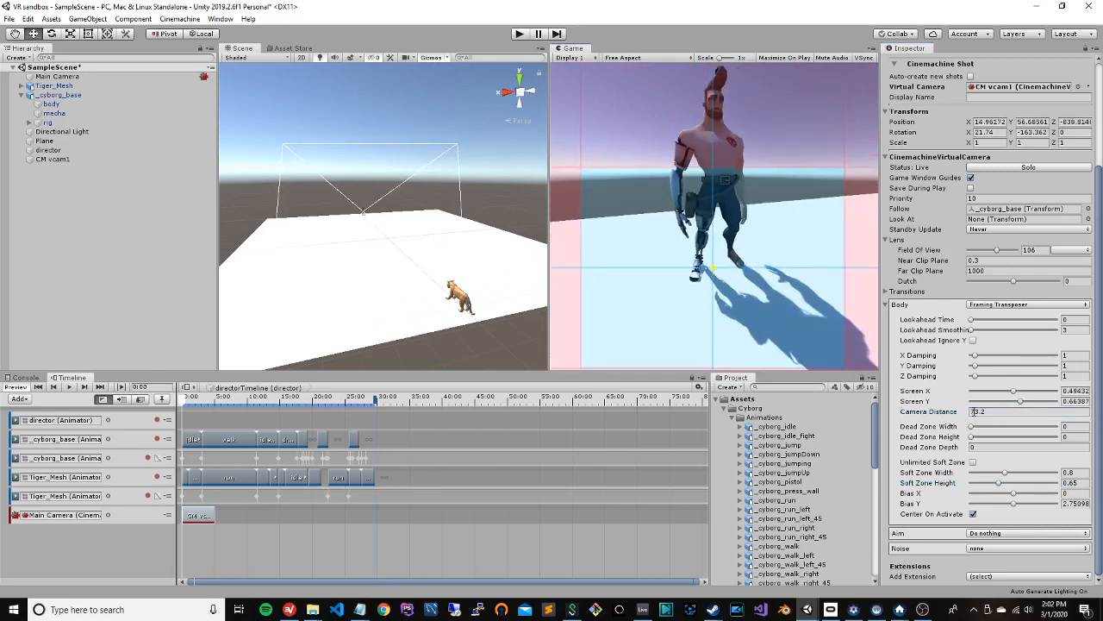
drag(952, 414, 1044, 420)
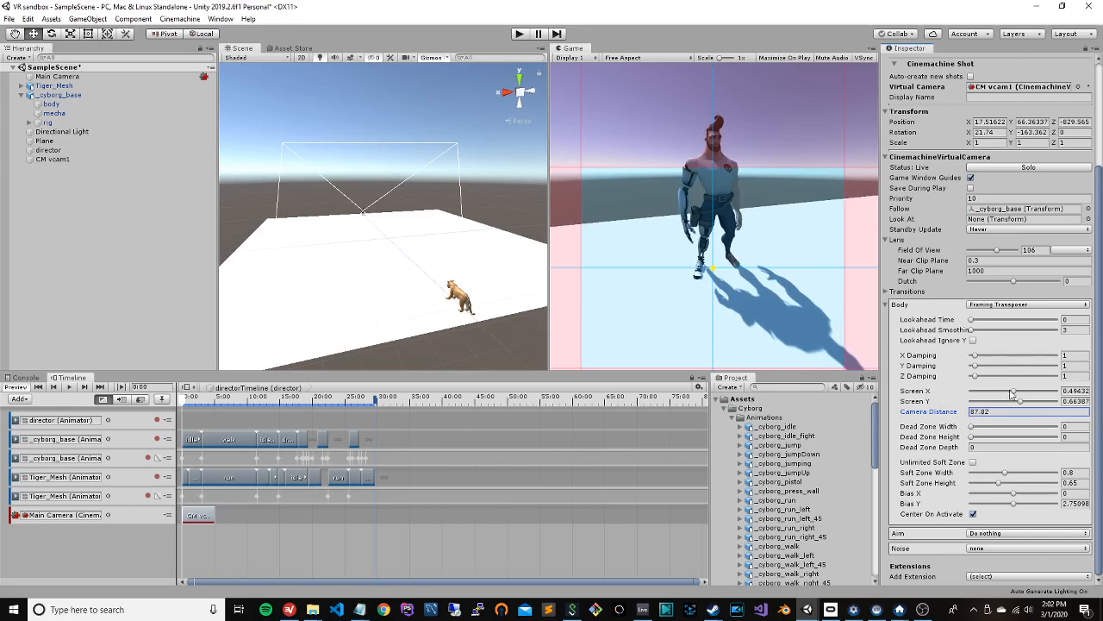
drag(1013, 394, 1017, 395)
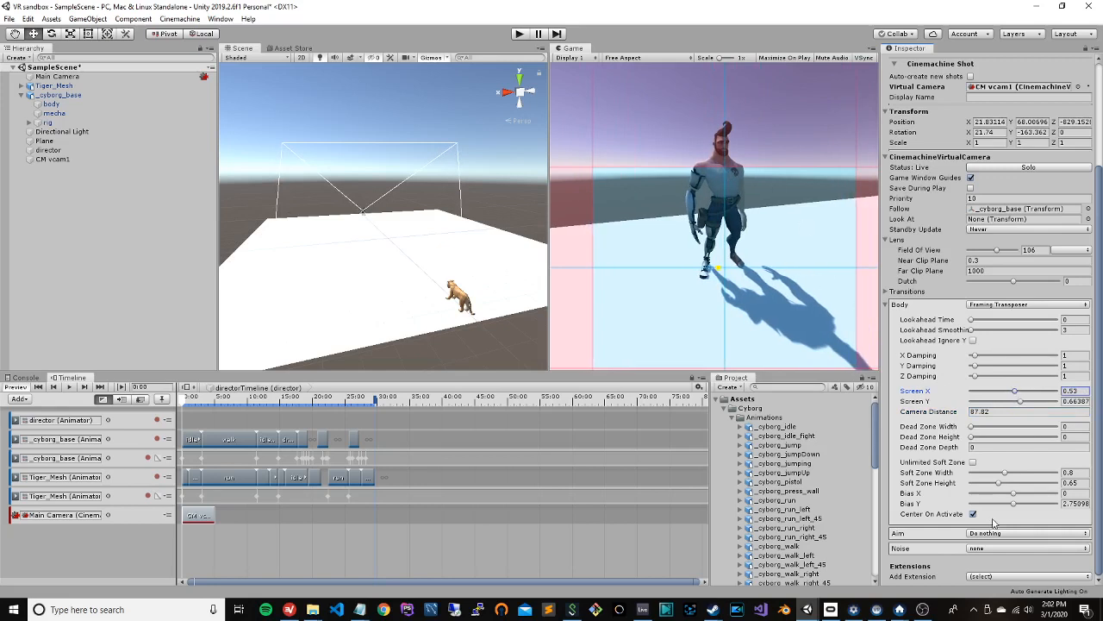
Step: Set the soft zone's Bias X to about 0.026 and Bias Y to -0.243, and Camera Distance to 95.2
mouse_move(1015, 494)
mouse_down()
mouse_move(1015, 509)
mouse_move(989, 511)
mouse_move(1018, 500)
mouse_up()
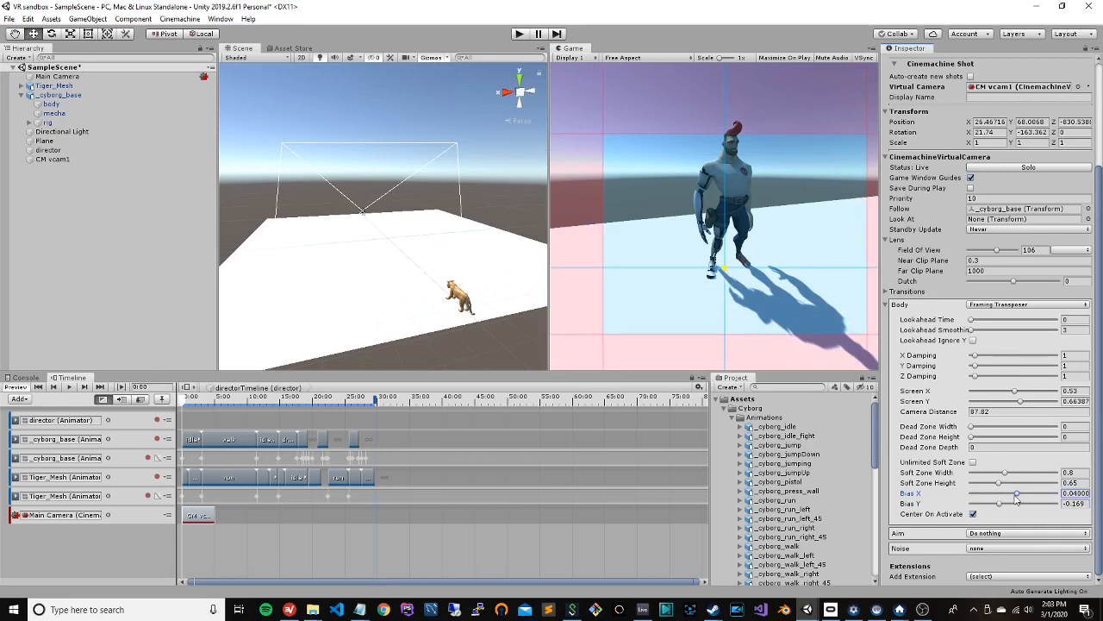
drag(1000, 508, 1015, 499)
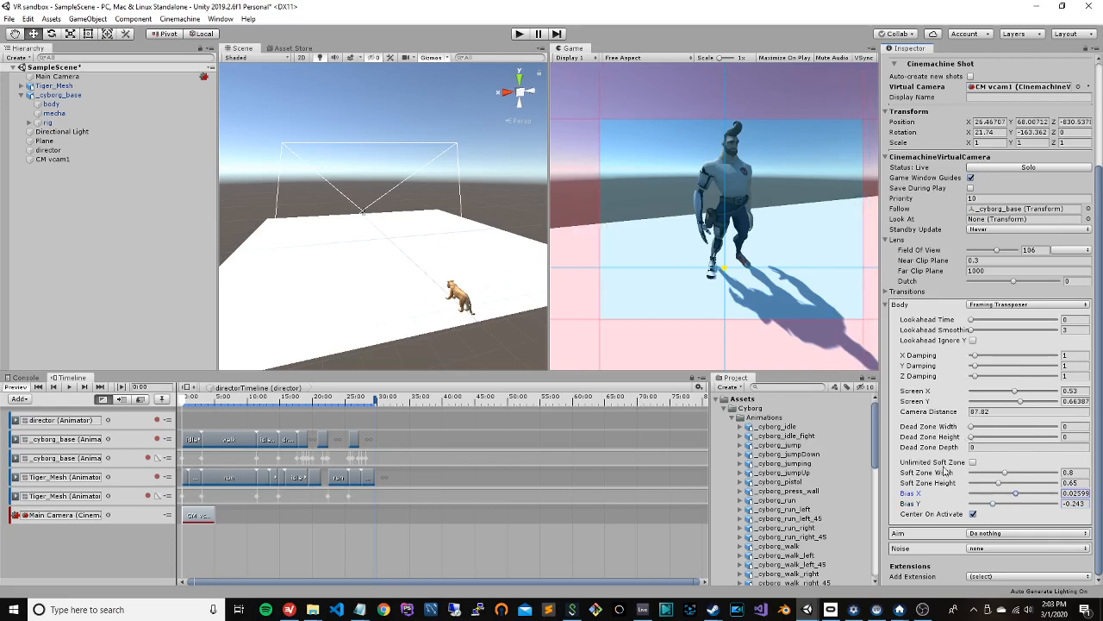
mouse_move(916, 417)
mouse_down()
mouse_move(976, 416)
mouse_move(930, 422)
mouse_up()
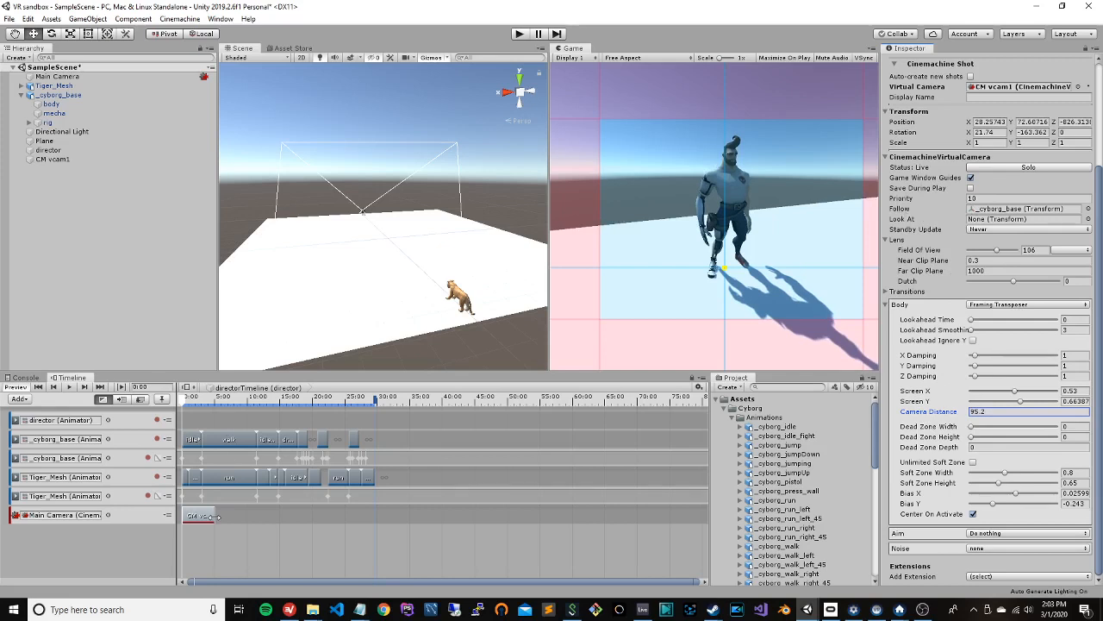
Step: Extend the CM vcam1 shot to end at 11:27 on the timeline and play back the cutscene
drag(216, 516, 256, 516)
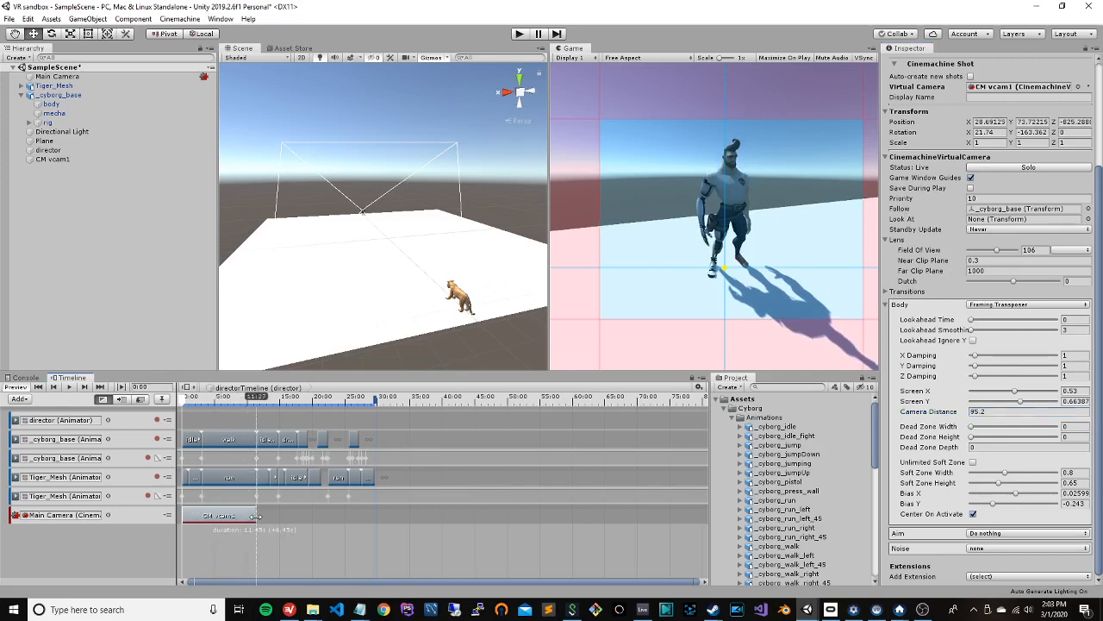
click(69, 387)
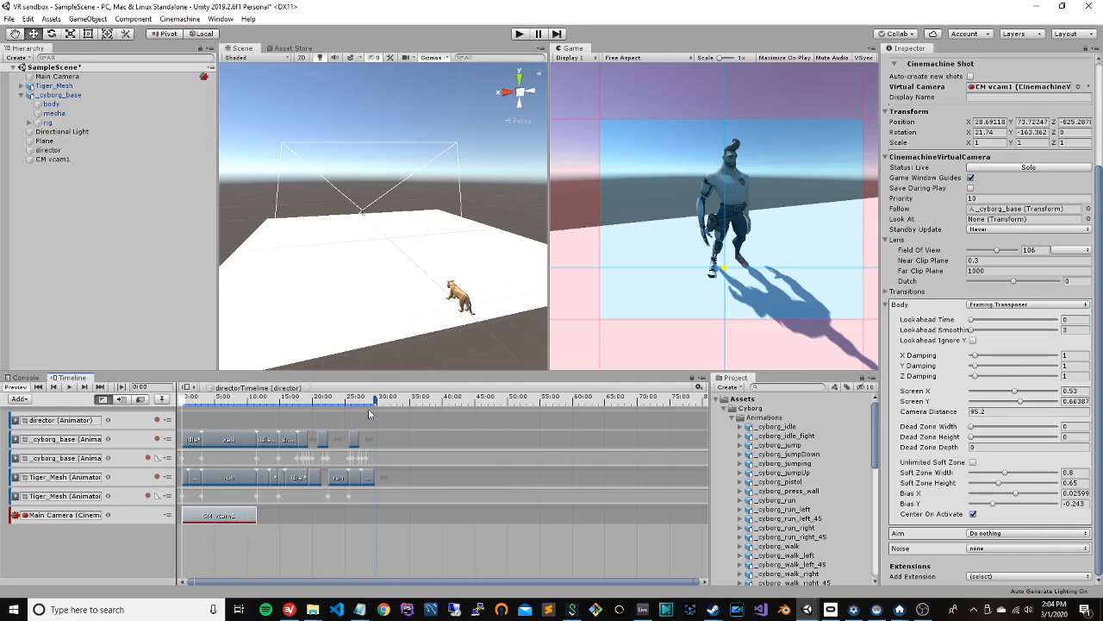
Step: Try a negative Dutch tilt on the CM vcam1 lens and set Dutch back to 0
click(53, 159)
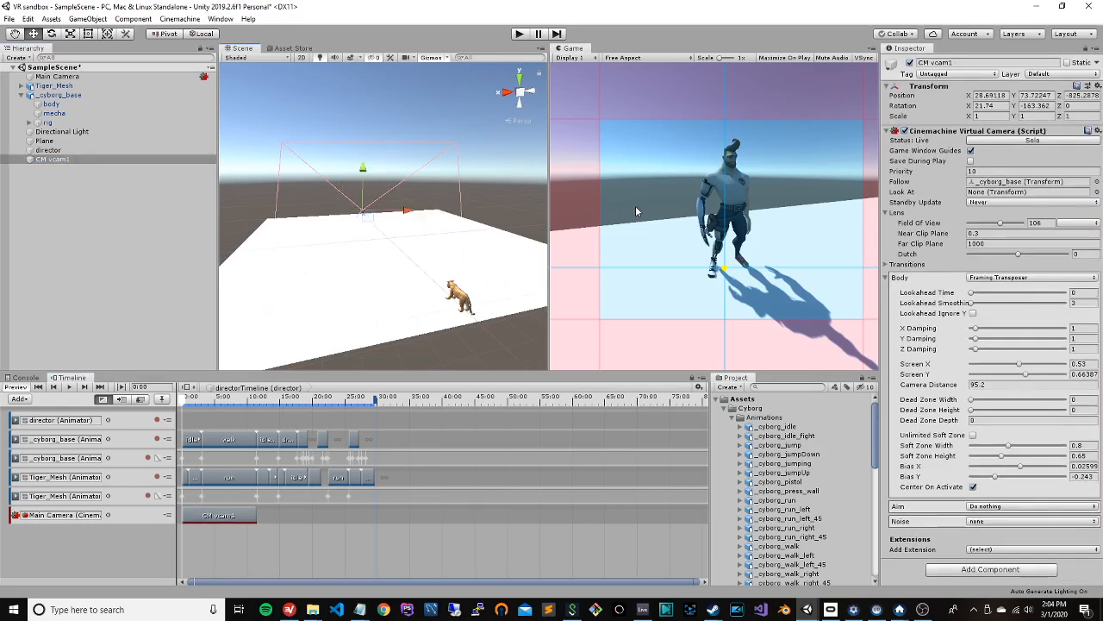
mouse_move(936, 197)
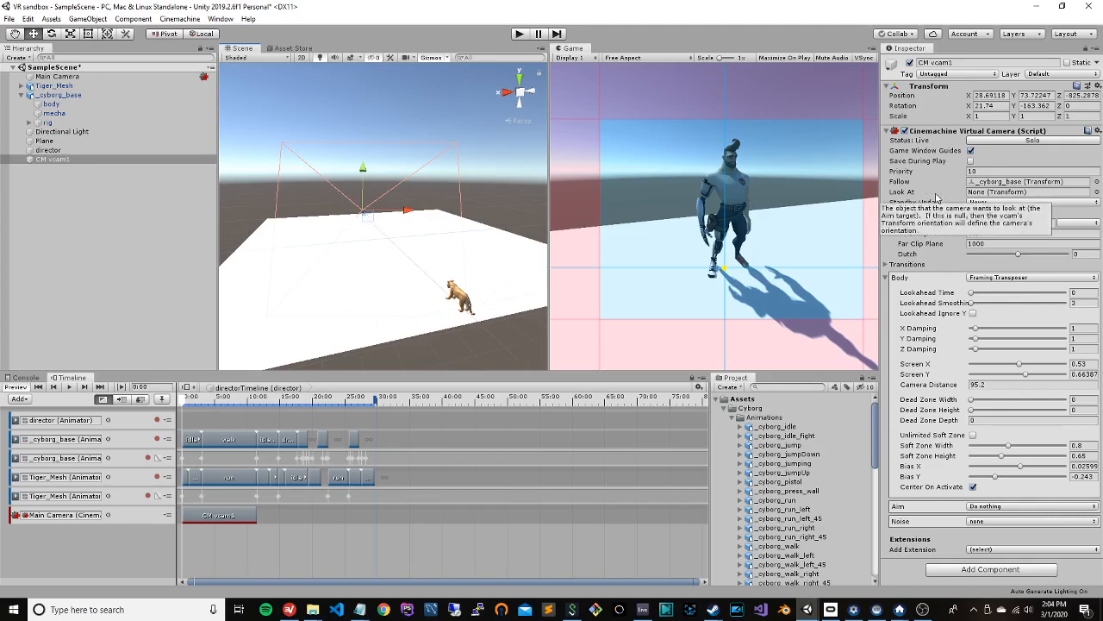
drag(1017, 254, 1009, 260)
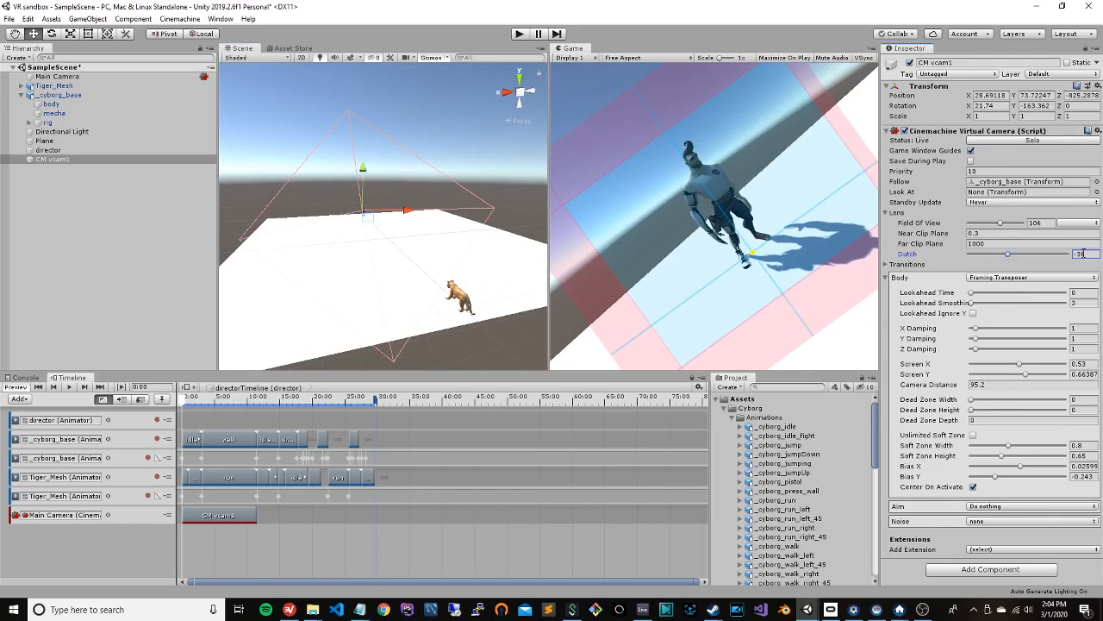
text(0)
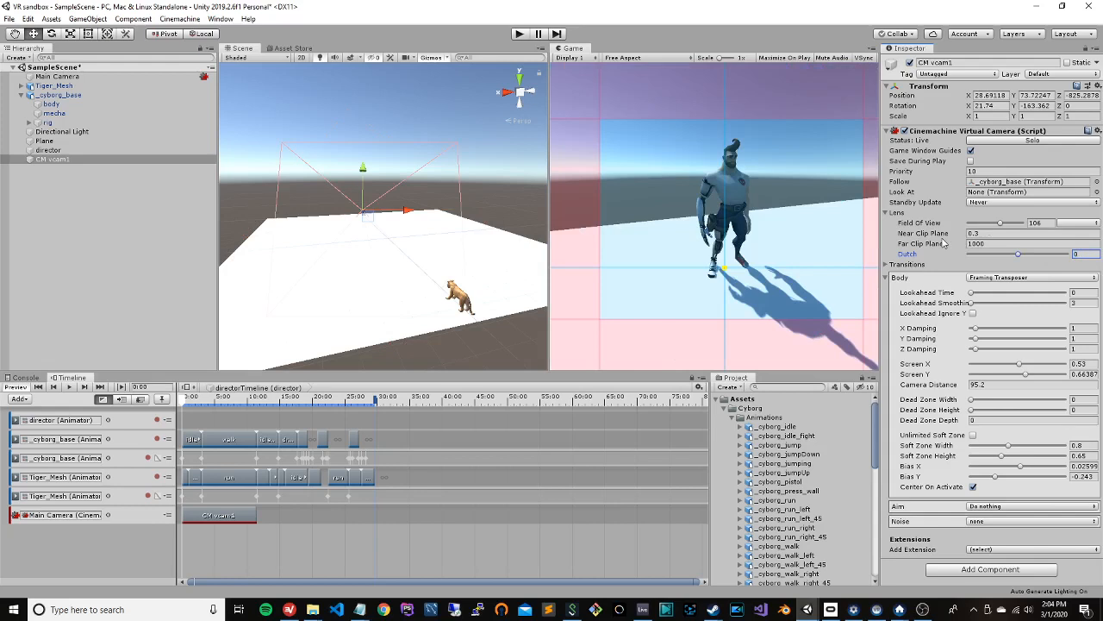
Step: Try the POV mode for CM vcam1's Aim and play back the timeline
click(974, 95)
click(1002, 141)
click(1002, 143)
click(1002, 142)
click(1025, 507)
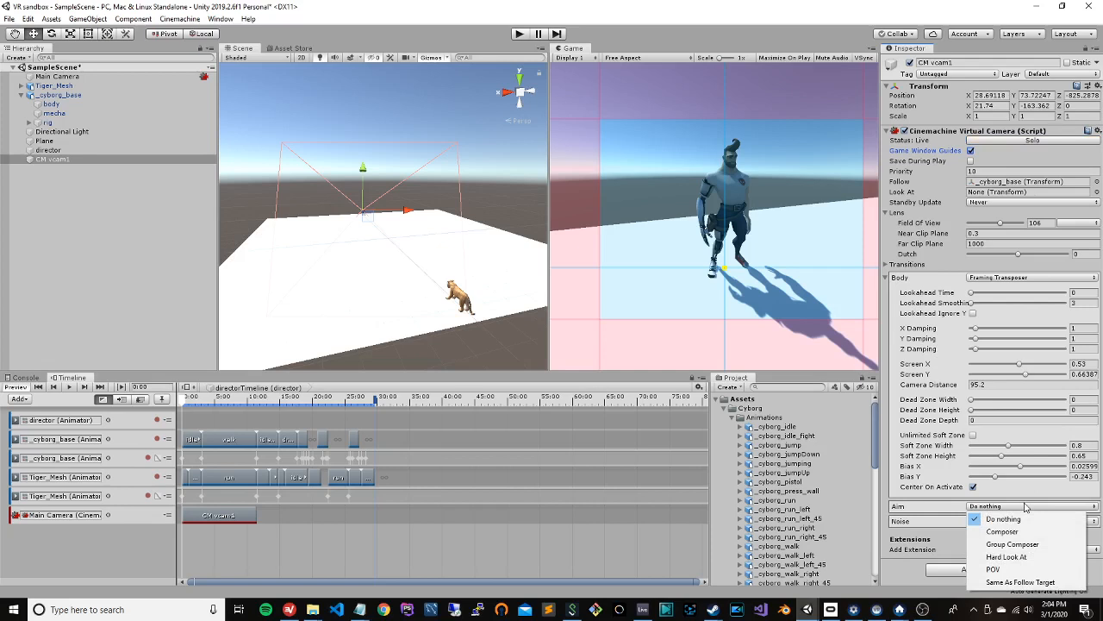
click(1019, 569)
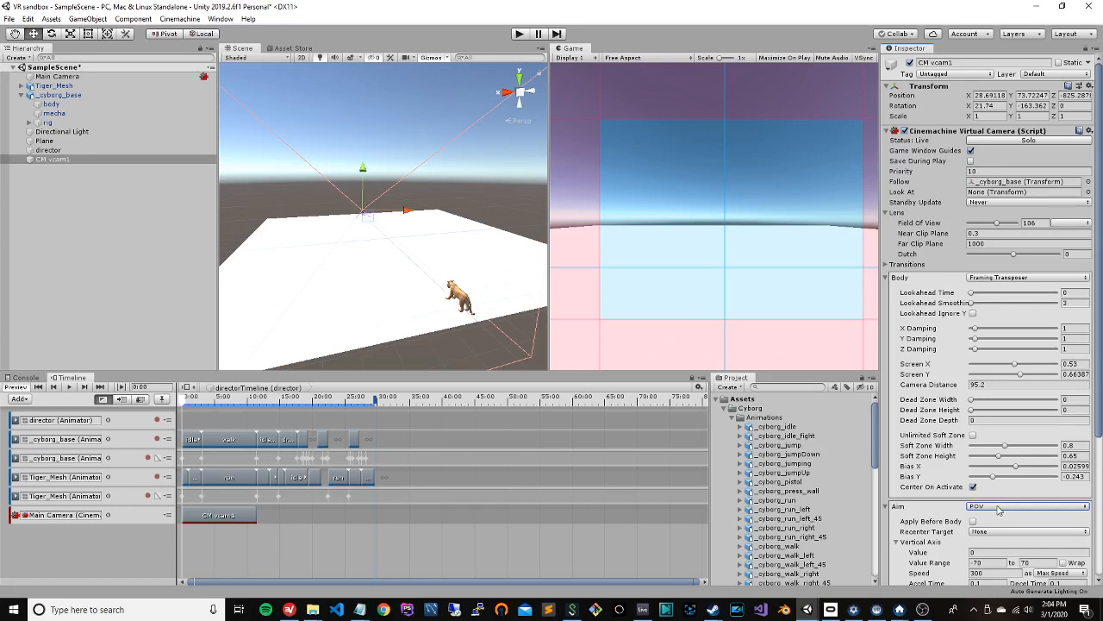
click(69, 387)
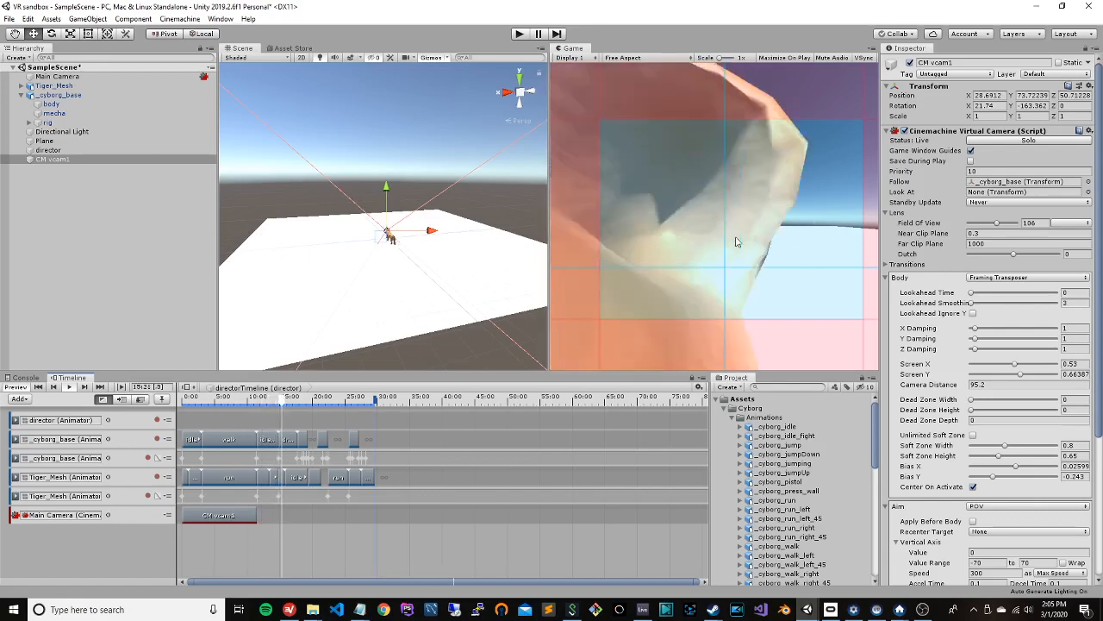
Step: Try a Camera Distance of 92.2, undo it, and set CM vcam1's Aim back to Do nothing
drag(938, 386, 921, 389)
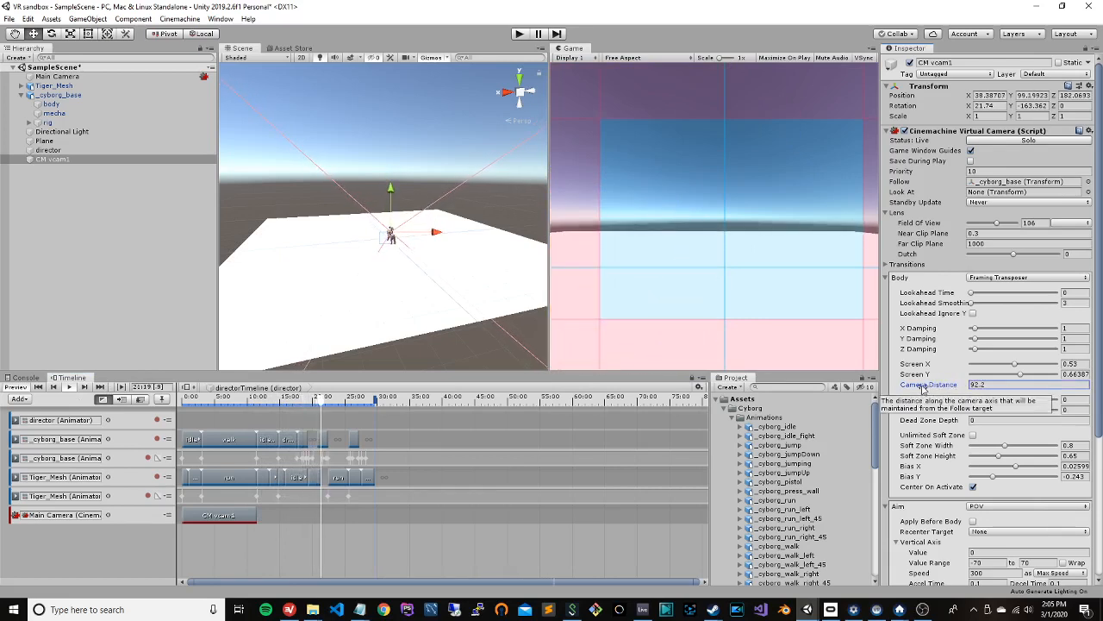
key(ctrl+z)
key(ctrl+z)
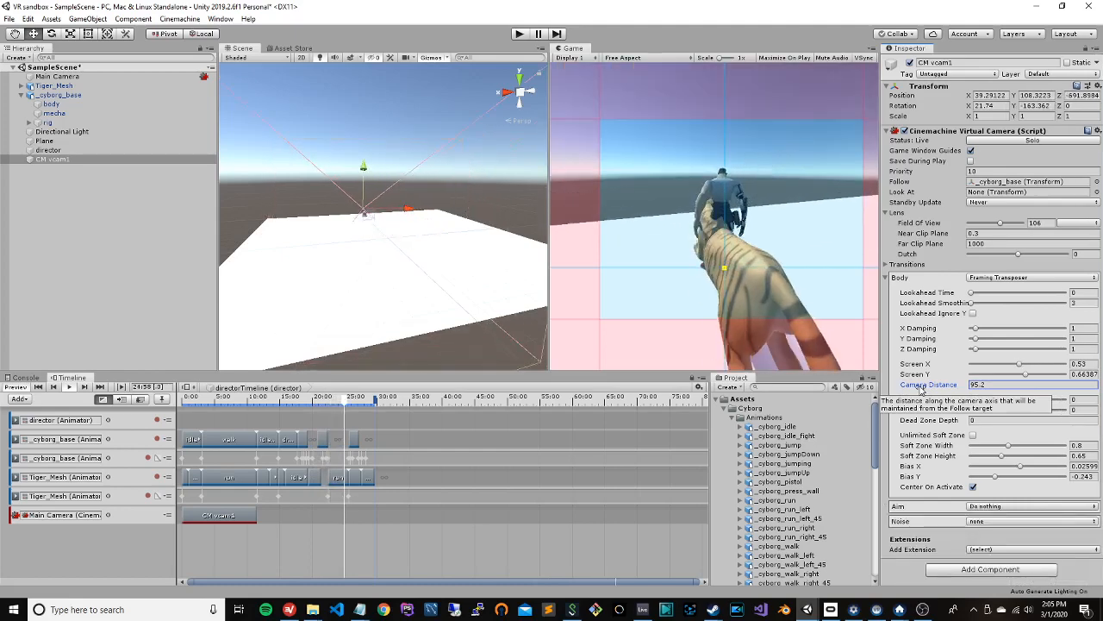
key(ctrl+y)
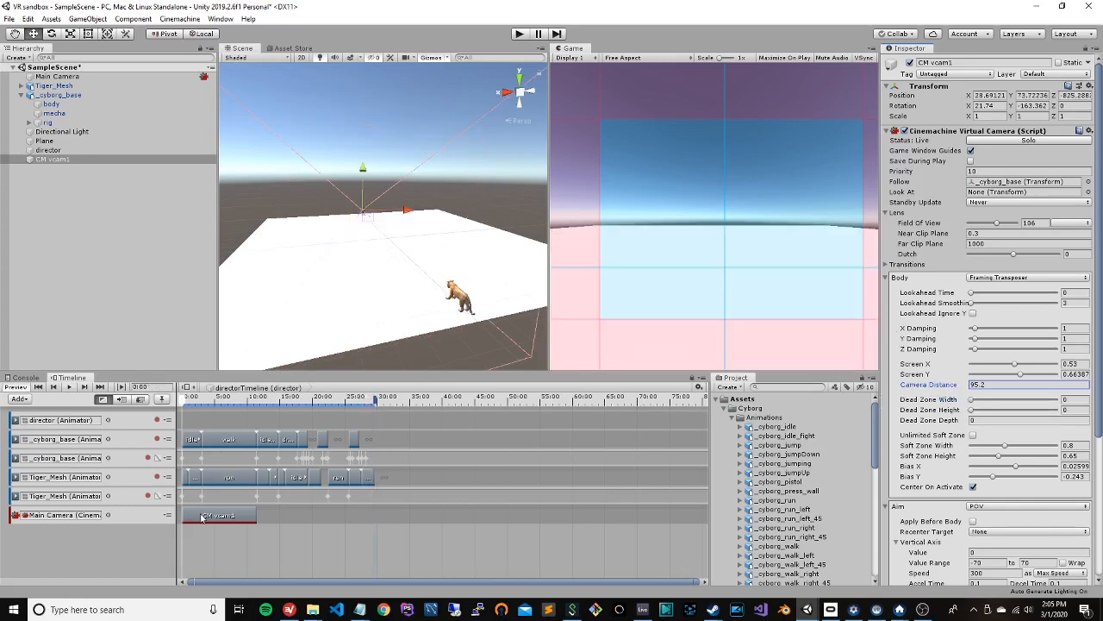
click(1036, 509)
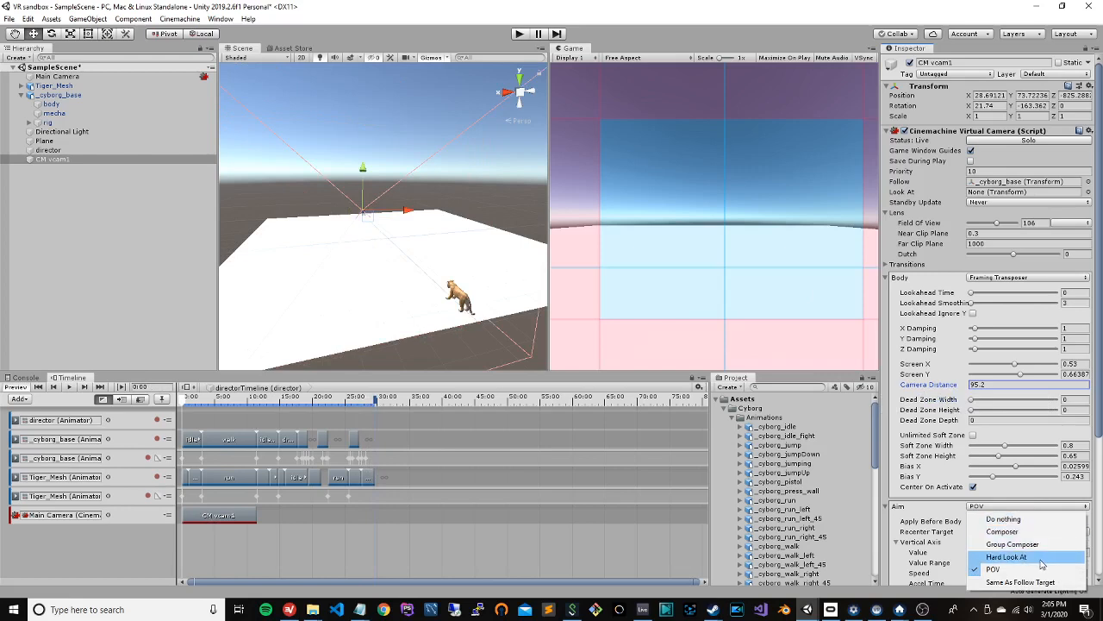
click(1038, 519)
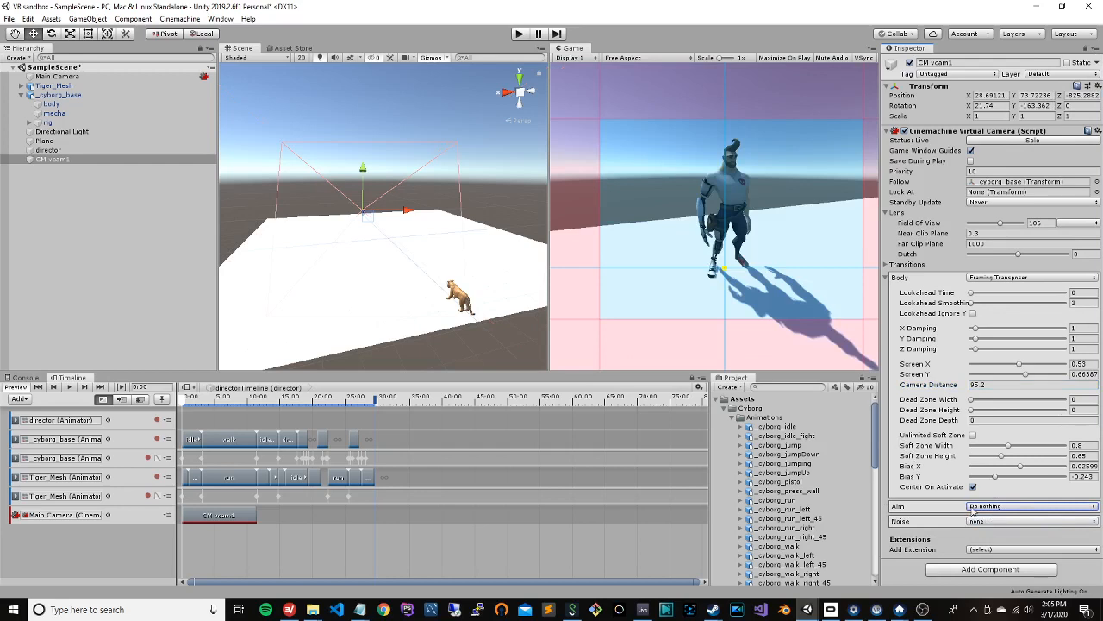
click(1000, 278)
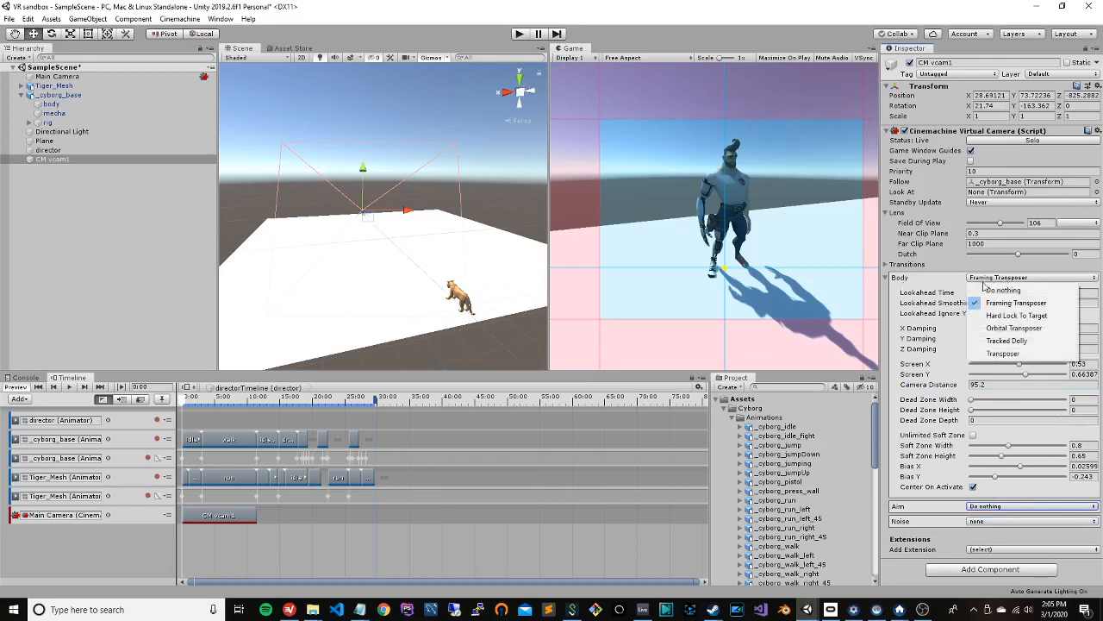
click(929, 280)
click(1012, 279)
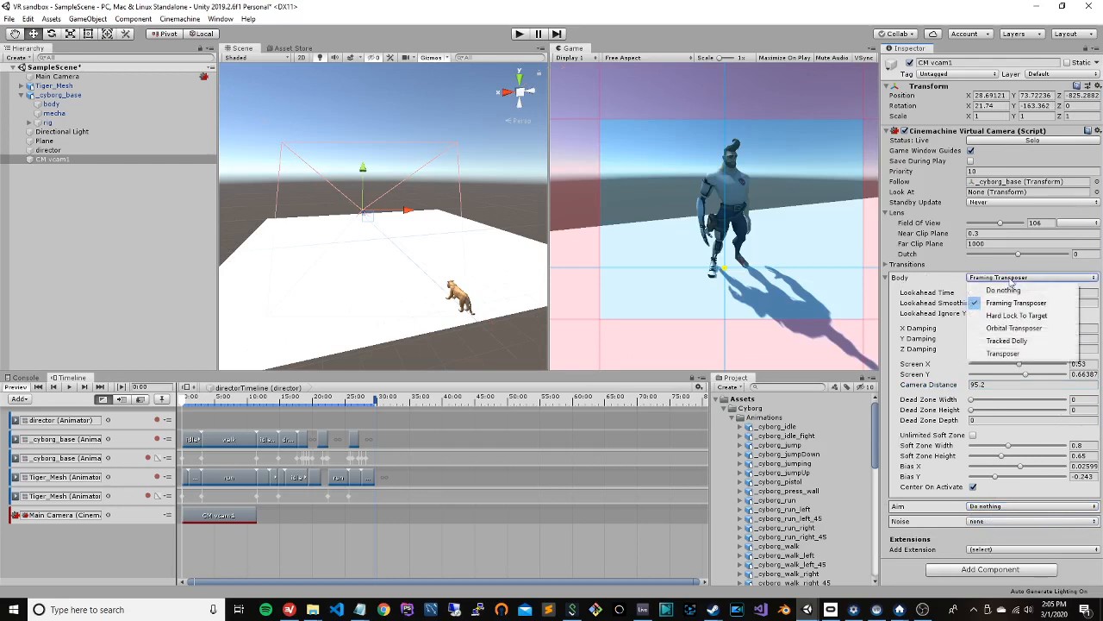
click(952, 284)
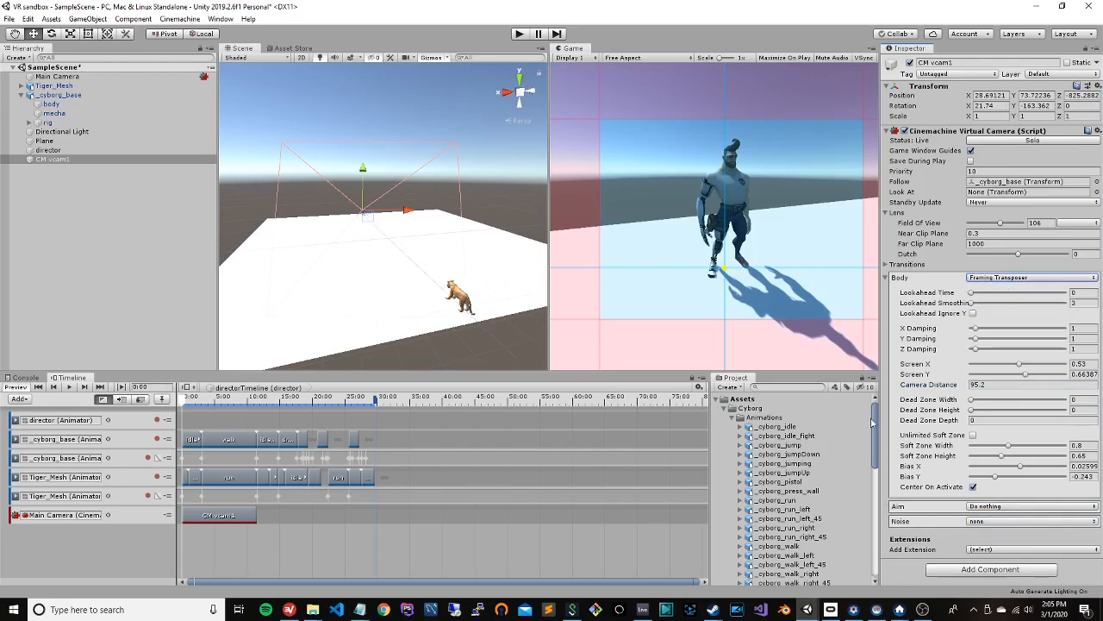
click(1010, 508)
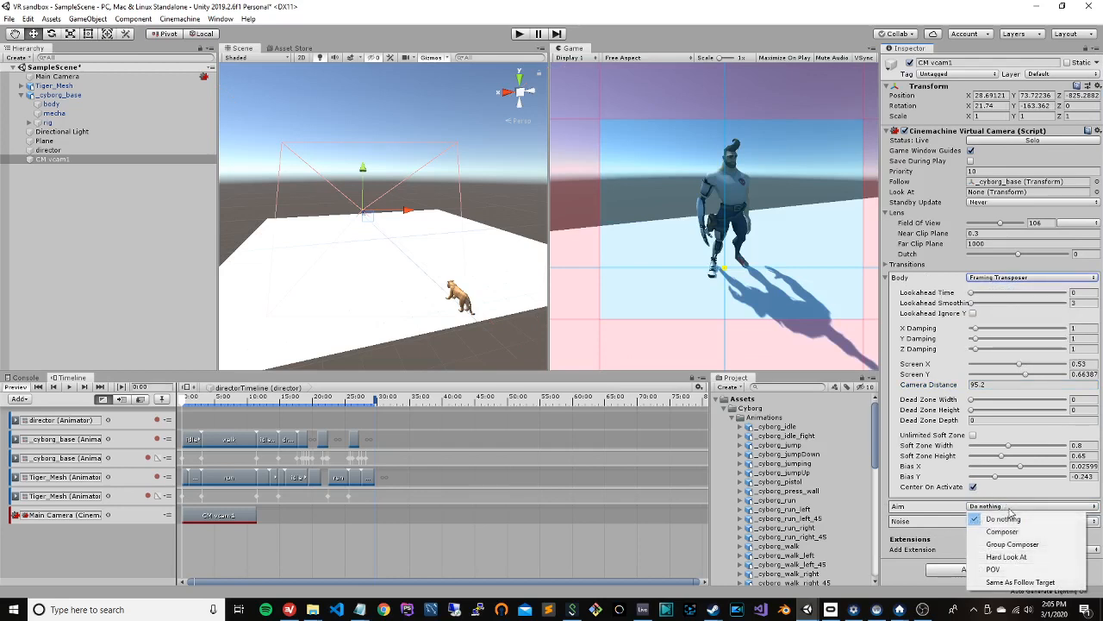
click(1012, 513)
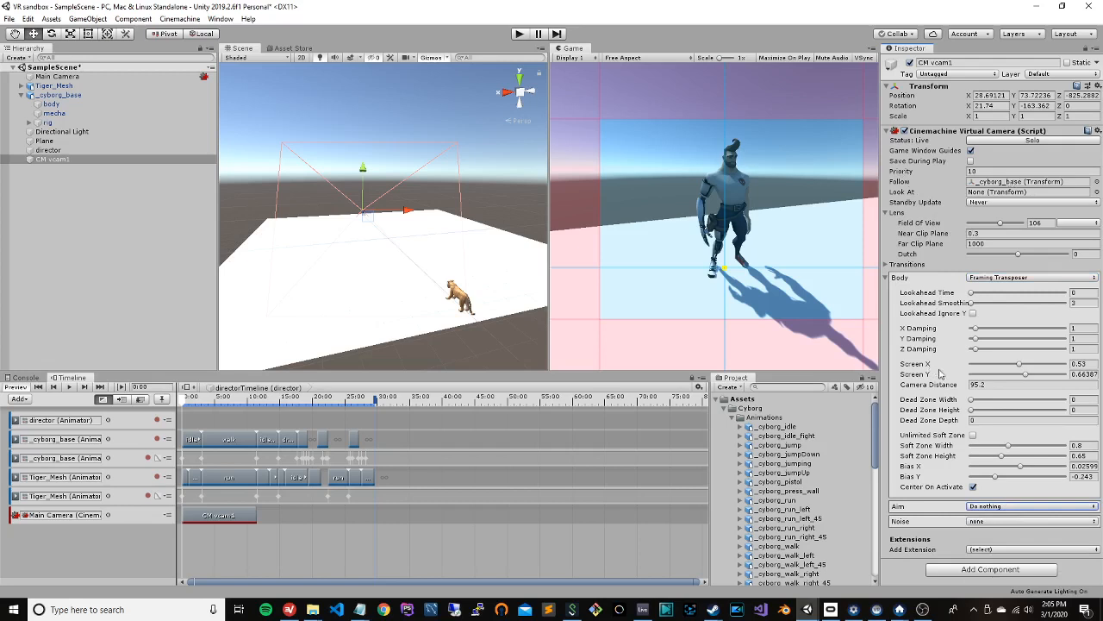
Step: Try Hard Lock To Target as CM vcam1's Body and switch Body back to Framing Transposer
click(1018, 279)
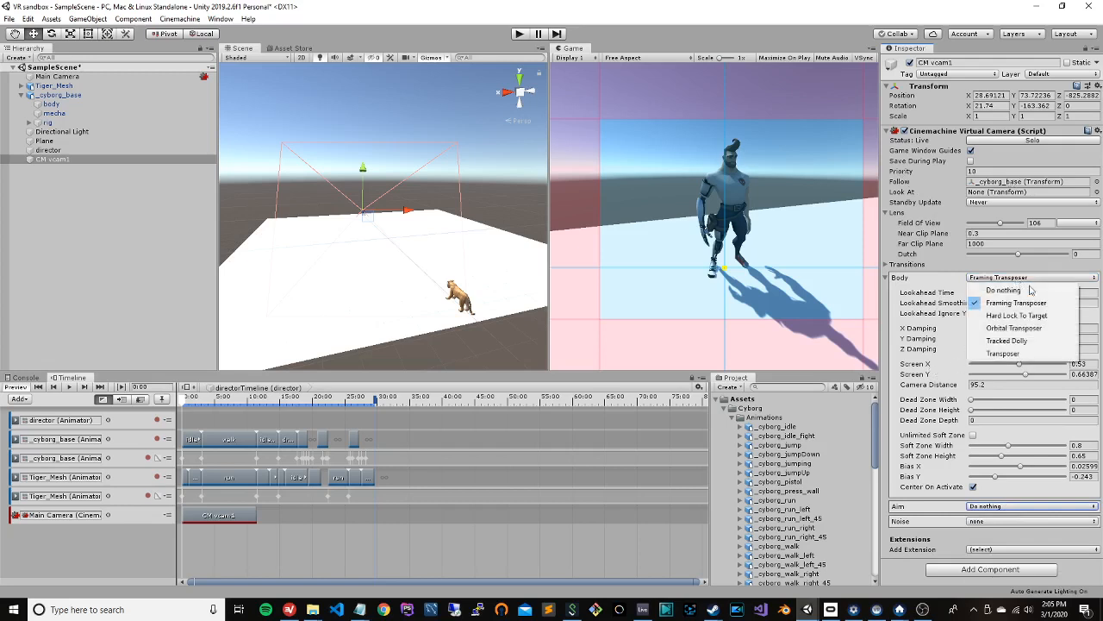
click(1063, 315)
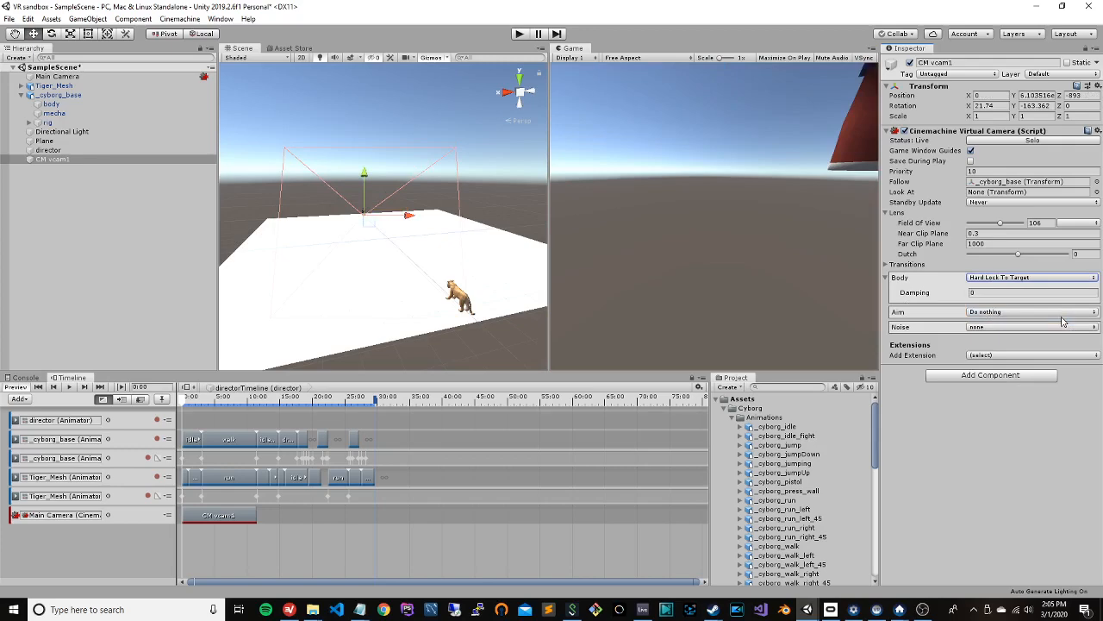
click(1040, 279)
click(1048, 302)
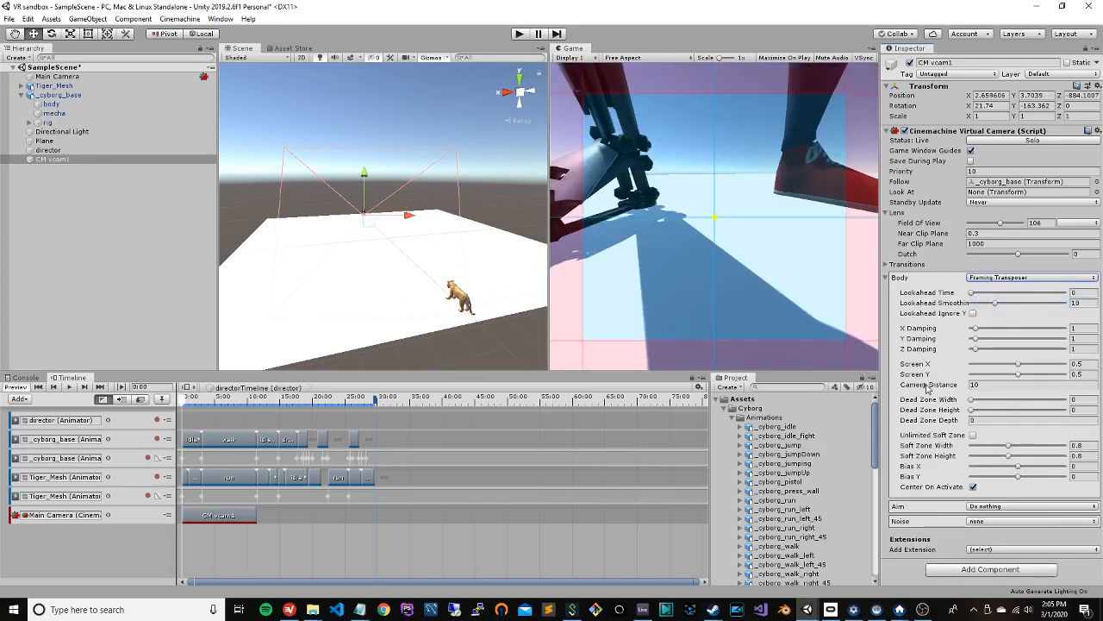
Step: Reframe the cyborg with Camera Distance 83.2, Screen X about 0.45, Screen Y about 0.68, Bias X about 0.06 and Bias Y -0.16
drag(928, 387, 1014, 376)
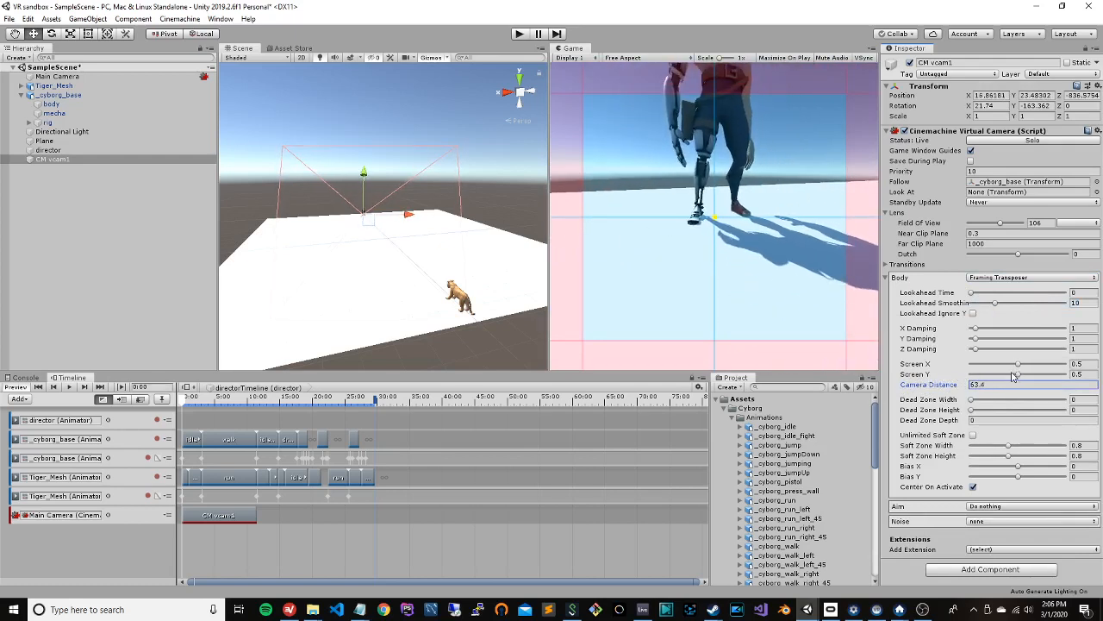
mouse_move(1018, 470)
mouse_down()
mouse_move(990, 480)
mouse_move(1003, 480)
mouse_up()
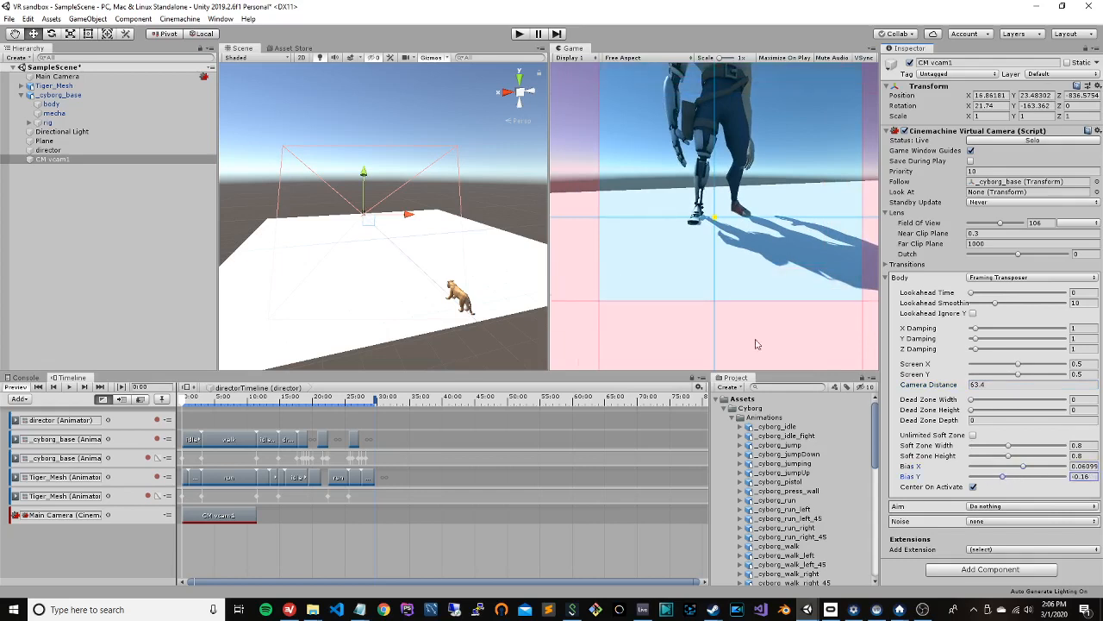
drag(931, 389, 991, 389)
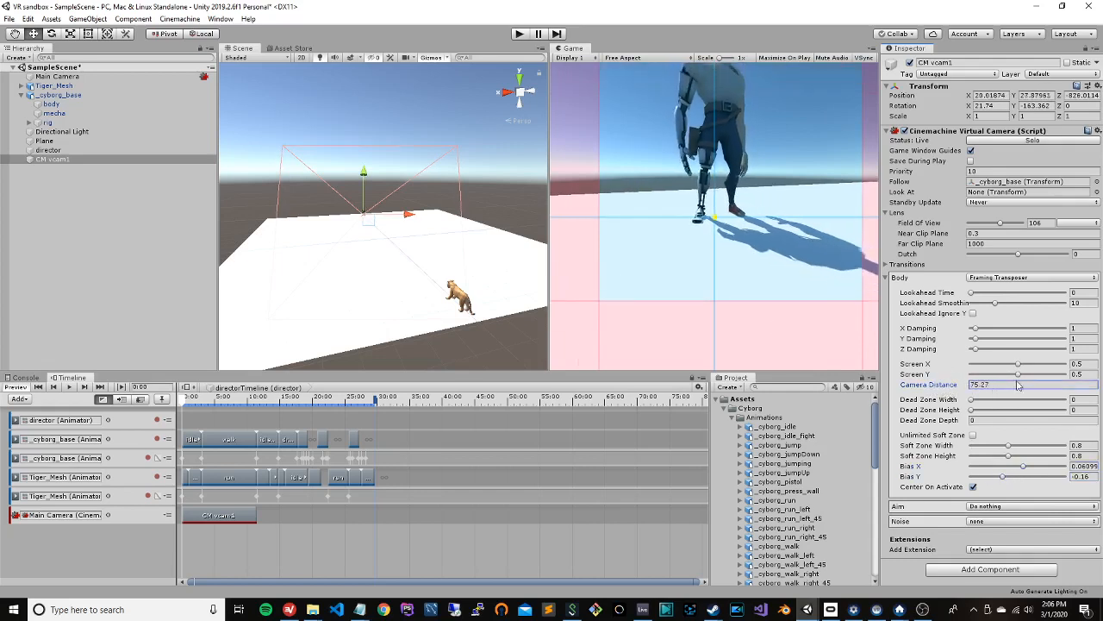
drag(72, 362, 61, 363)
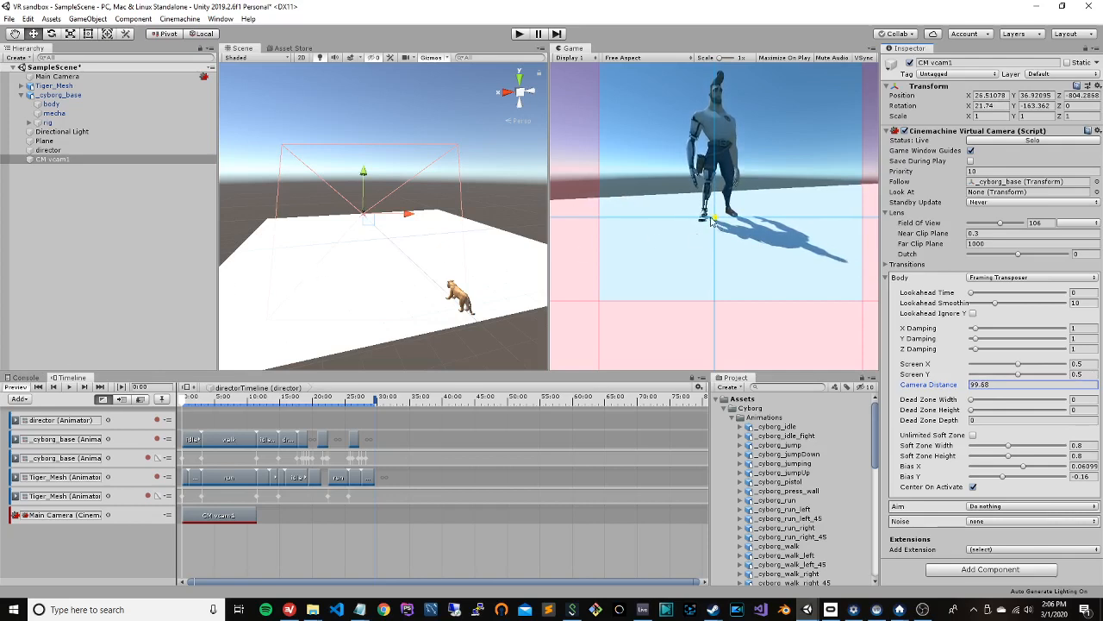
drag(712, 222, 708, 254)
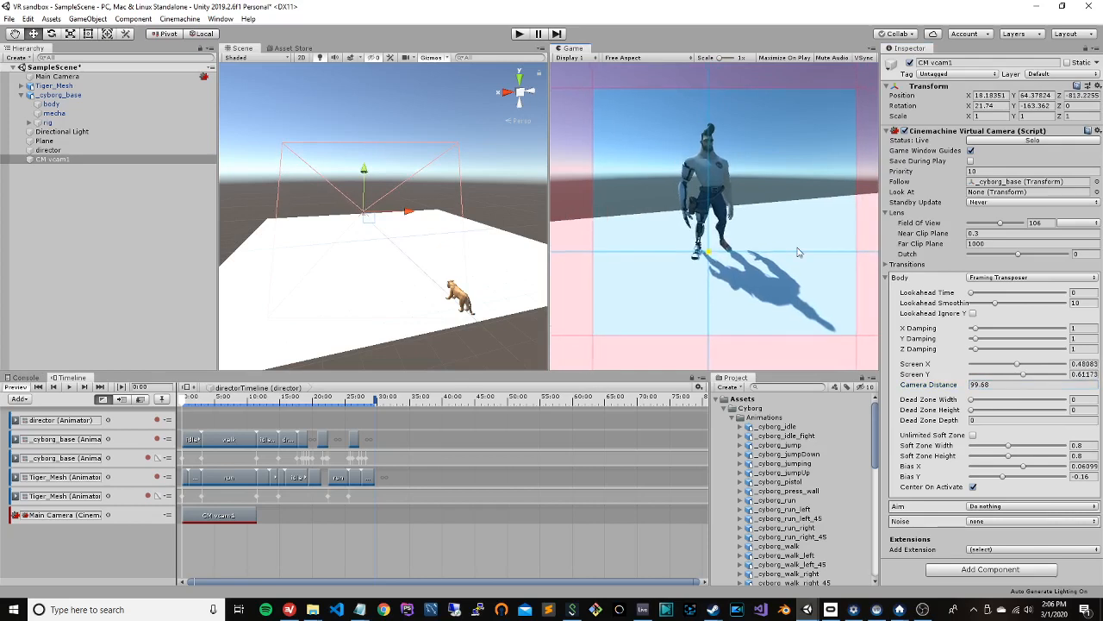
drag(918, 388, 884, 392)
drag(708, 254, 703, 281)
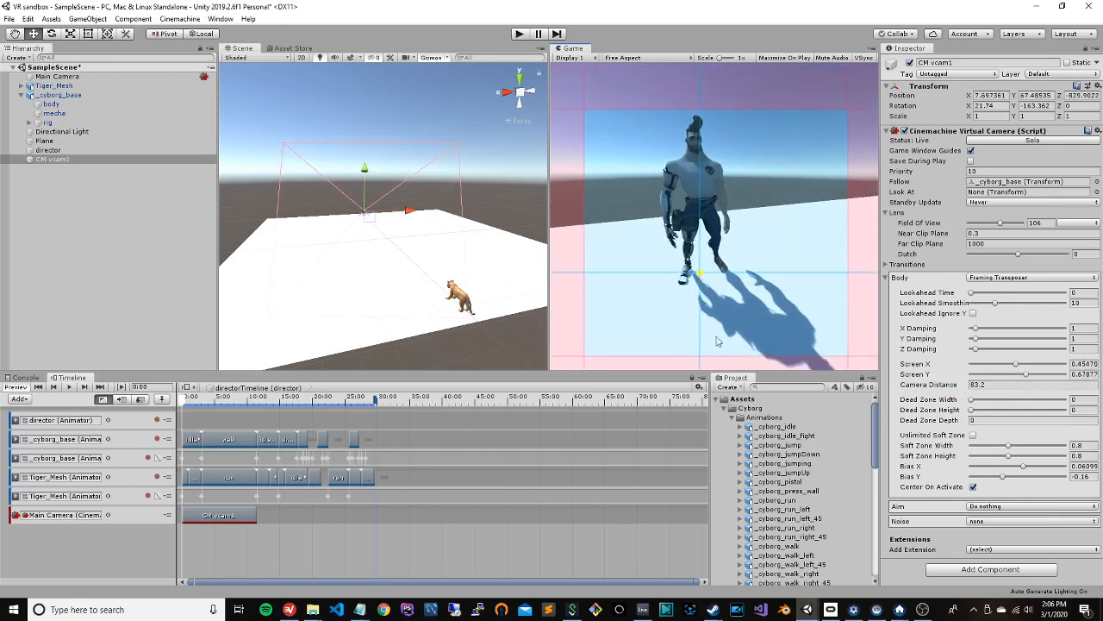
Step: Tighten the soft zone around the cyborg to about 0.34 wide and 0.78 high and play back the timeline
drag(712, 360, 712, 335)
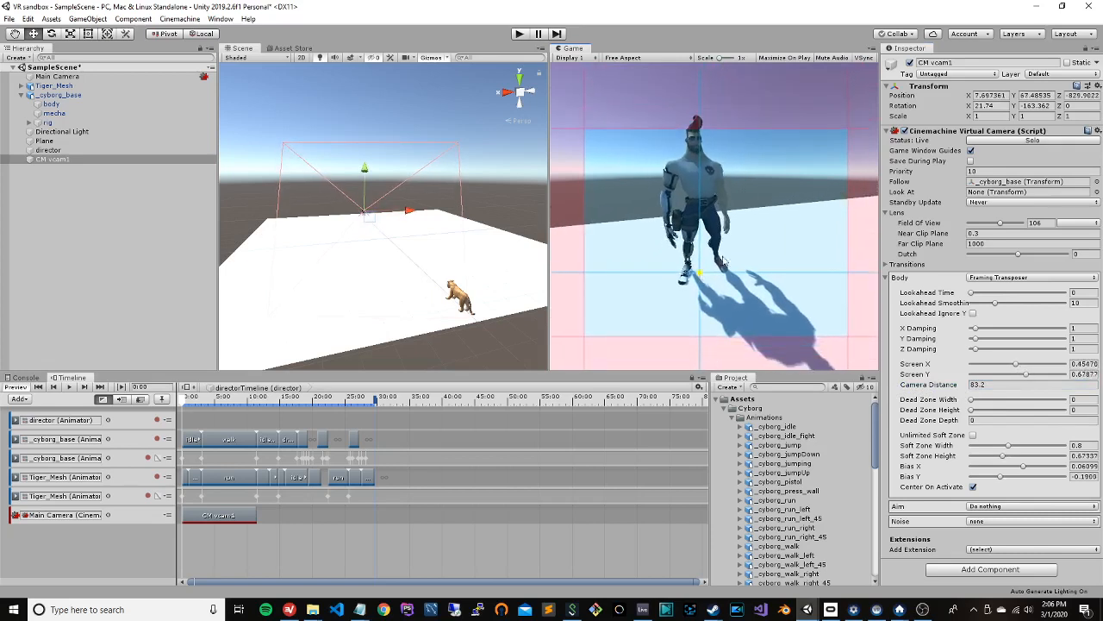
mouse_move(724, 127)
mouse_down()
mouse_move(723, 95)
mouse_move(722, 110)
mouse_up()
drag(849, 252, 772, 250)
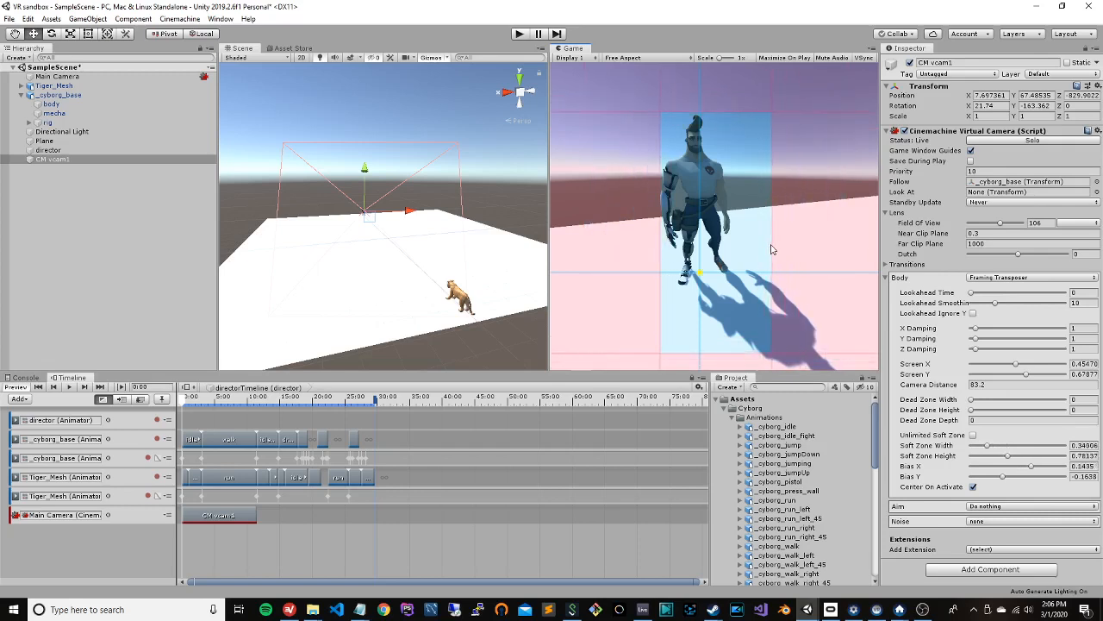
click(69, 387)
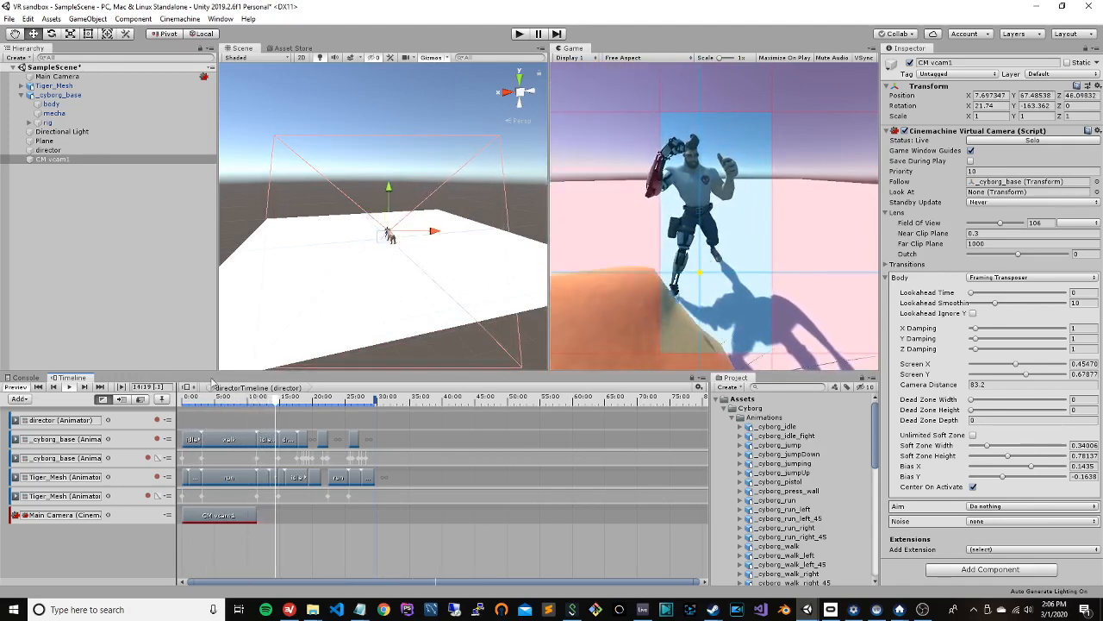
click(67, 388)
click(39, 388)
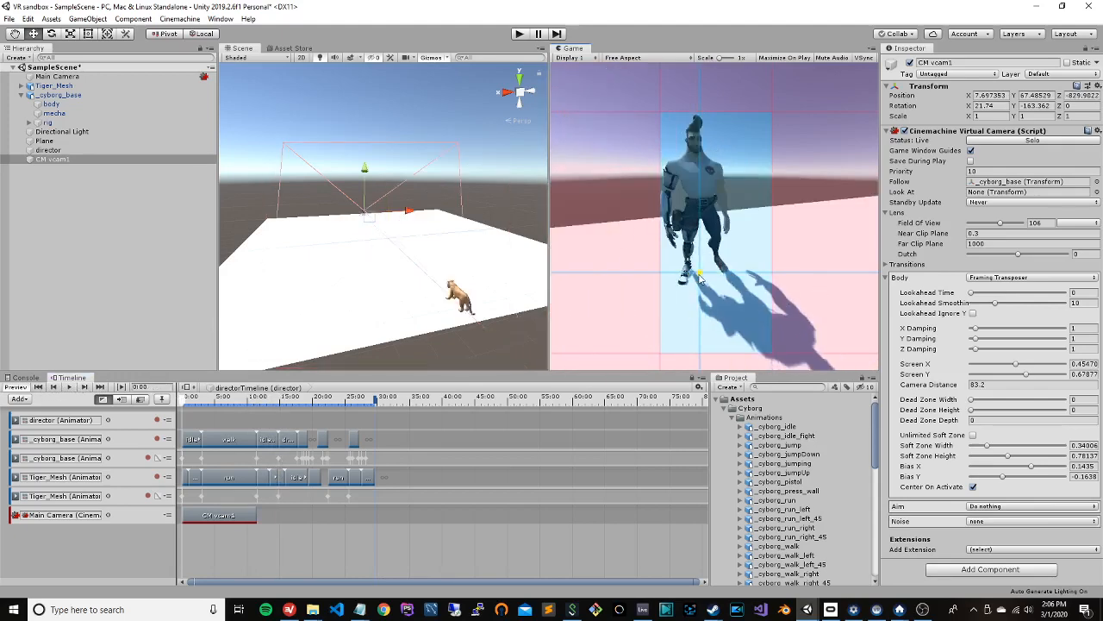
Step: Center the cyborg at Screen X about 0.5 and Screen Y about 0.68 with a Camera Distance of 92.8
mouse_move(700, 276)
mouse_down()
mouse_move(700, 266)
mouse_move(710, 275)
mouse_up()
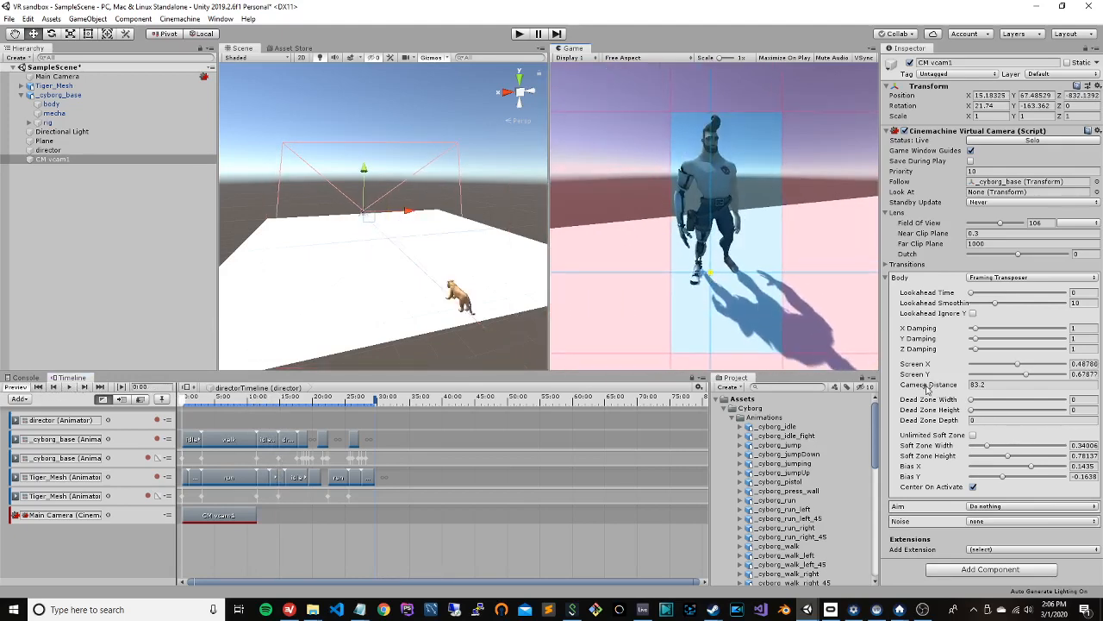
drag(927, 390, 949, 390)
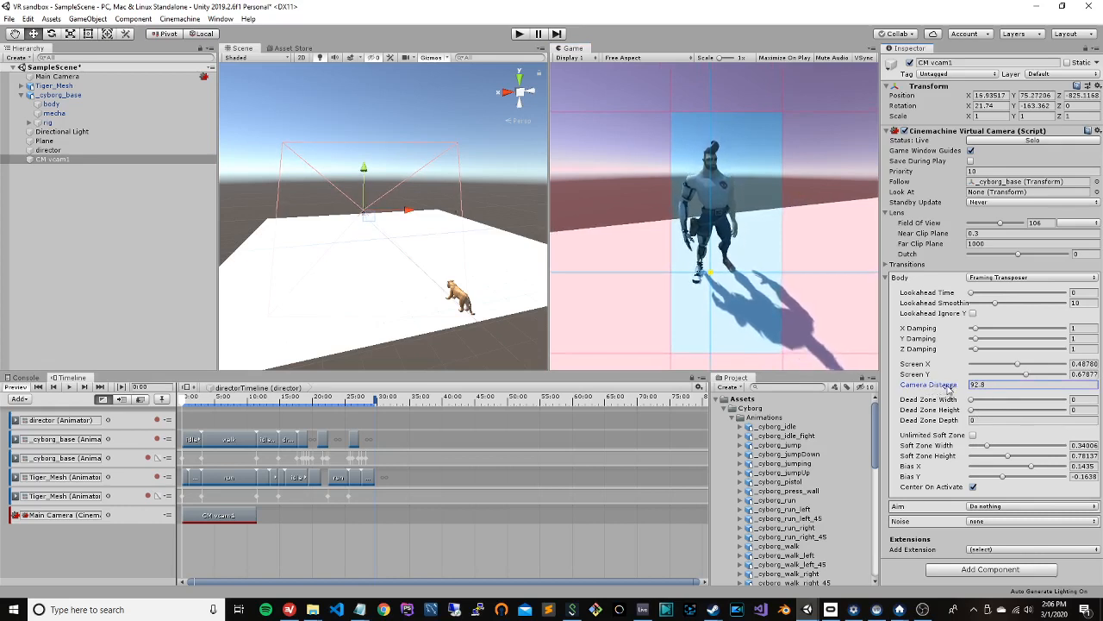
drag(712, 275, 716, 274)
Step: Widen the soft zone to about 0.65, set the dead zone to 0.22 wide and 0.26 high, and play back the timeline
drag(677, 233, 624, 232)
mouse_move(973, 404)
mouse_down()
mouse_move(988, 405)
mouse_move(977, 412)
mouse_move(985, 417)
mouse_move(982, 406)
mouse_up()
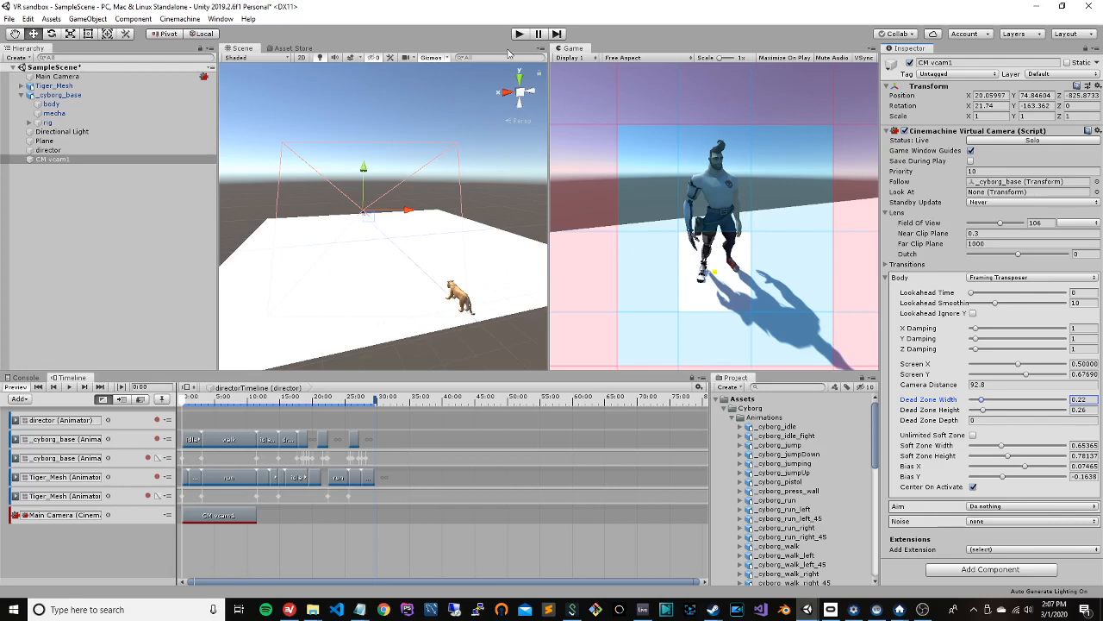
click(69, 387)
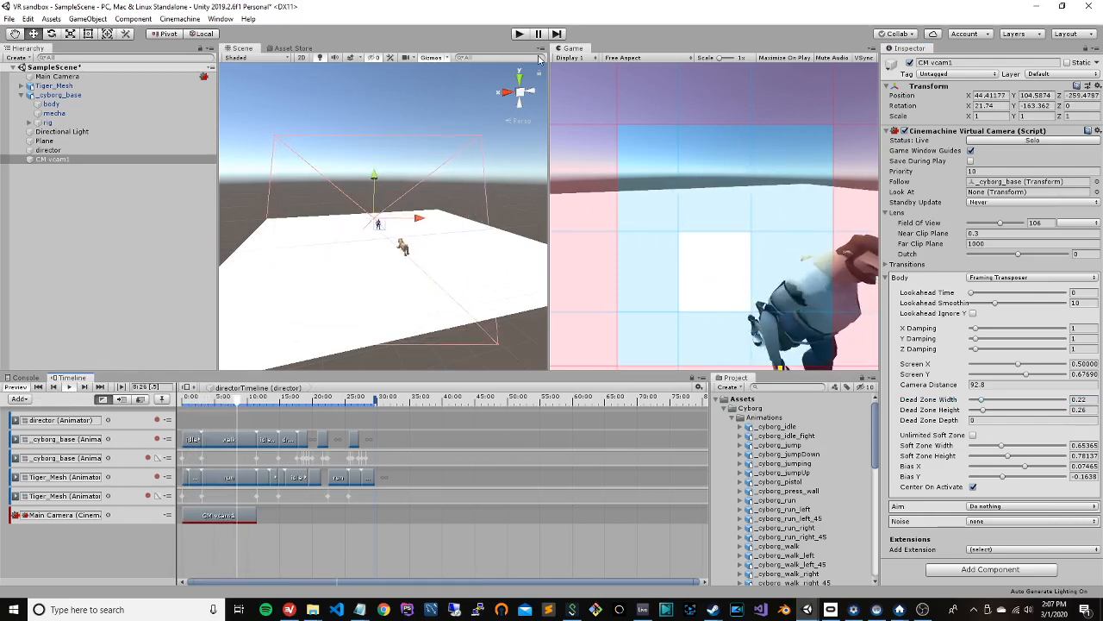
click(38, 387)
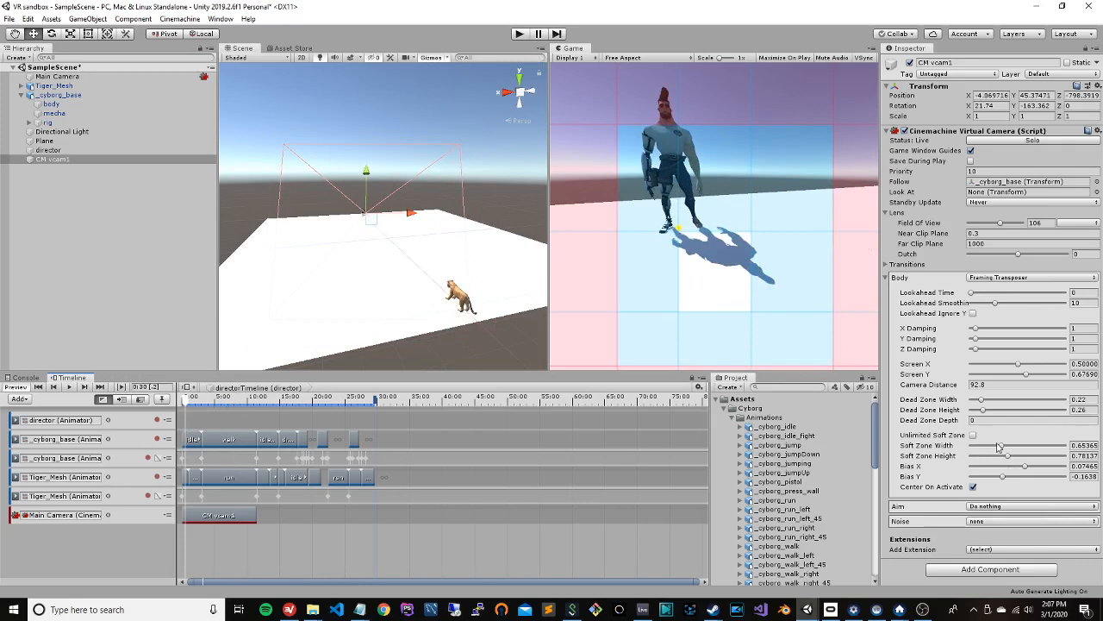
Step: Reduce the dead zone to 0 and the soft zone to 0.05 wide and 0.04 high, and rewind the timeline
mouse_move(984, 411)
mouse_down()
mouse_move(978, 403)
mouse_move(977, 414)
mouse_up()
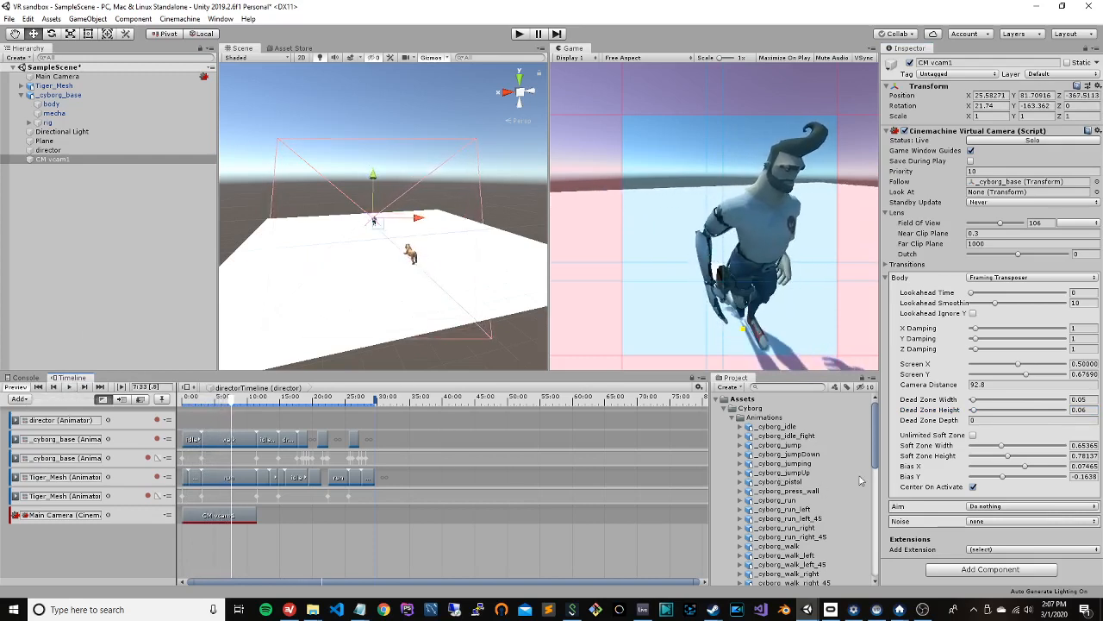
drag(1003, 450, 974, 461)
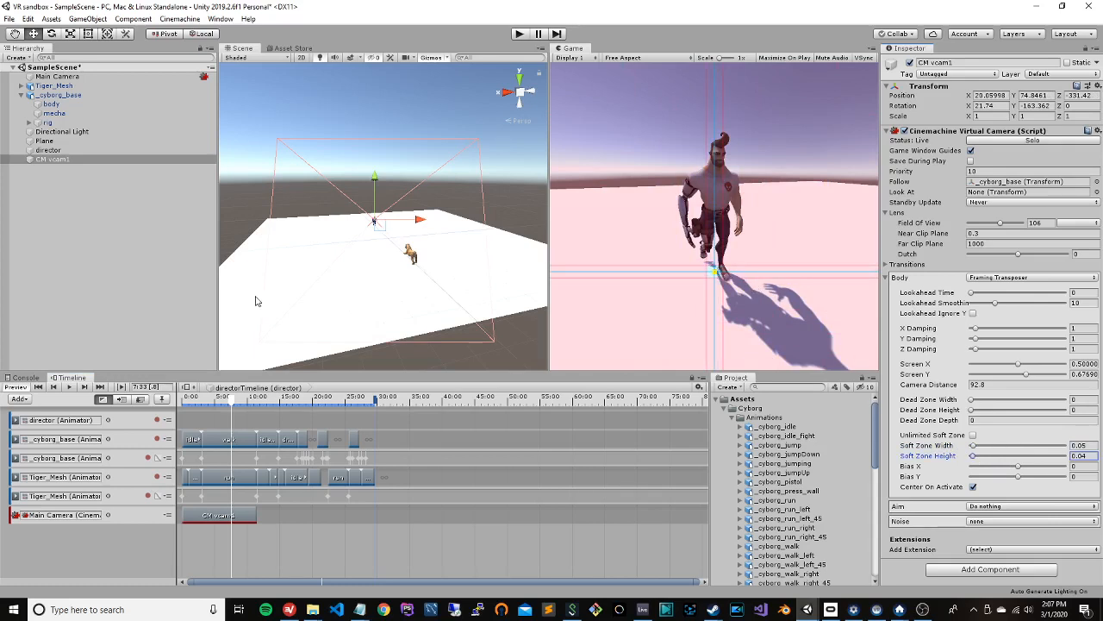
drag(230, 402, 140, 400)
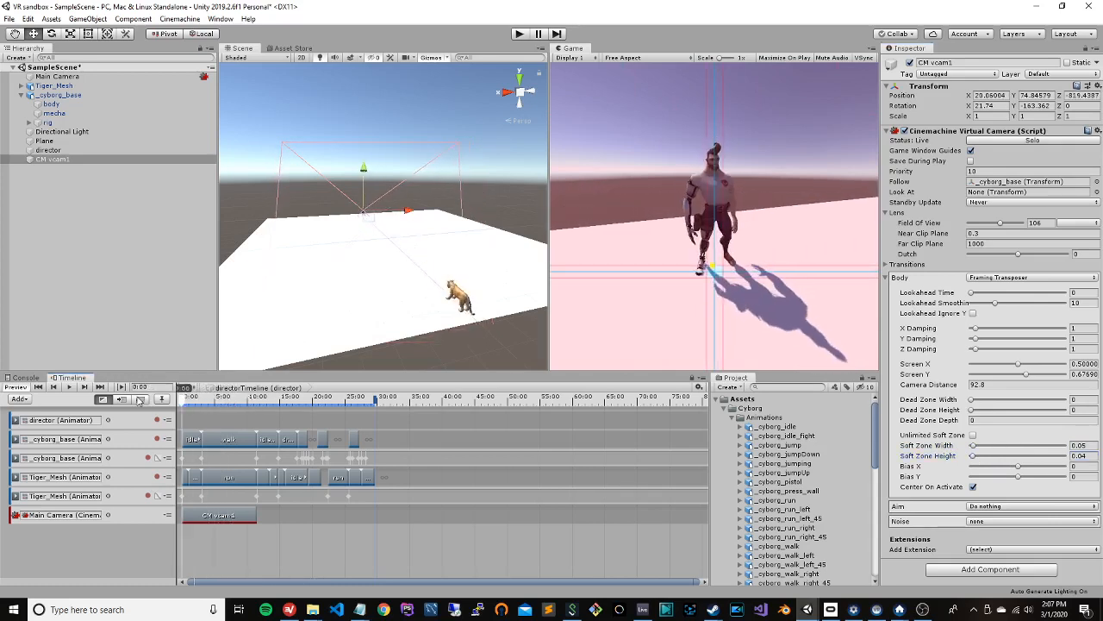
Step: Set the X, Y and Z Damping of CM vcam1 to 0 and replay the timeline from the start
click(68, 388)
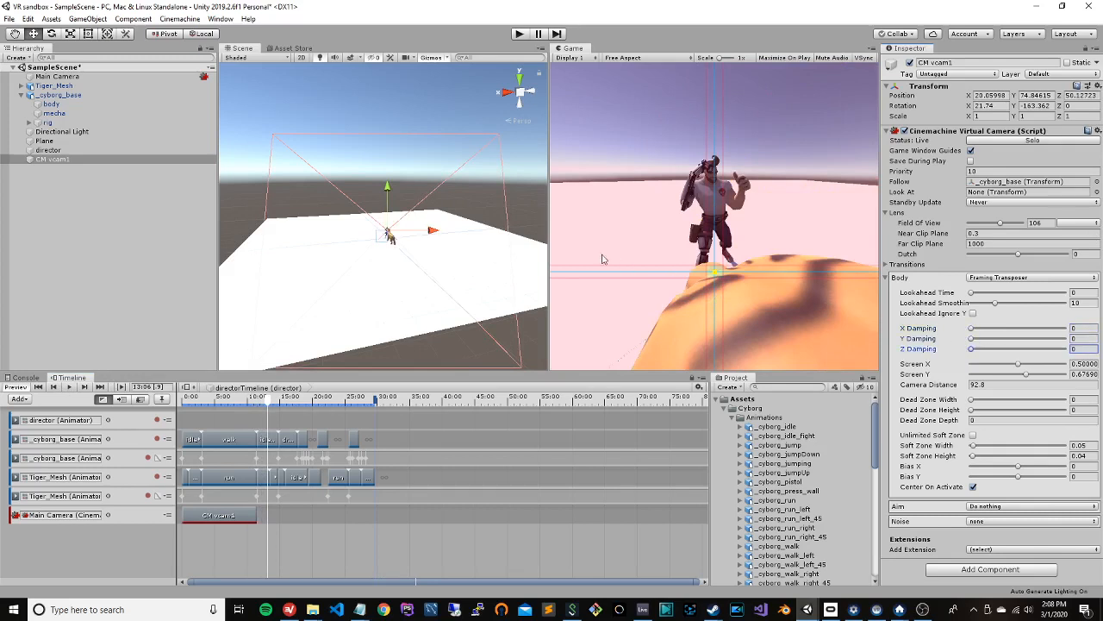
drag(267, 403, 170, 404)
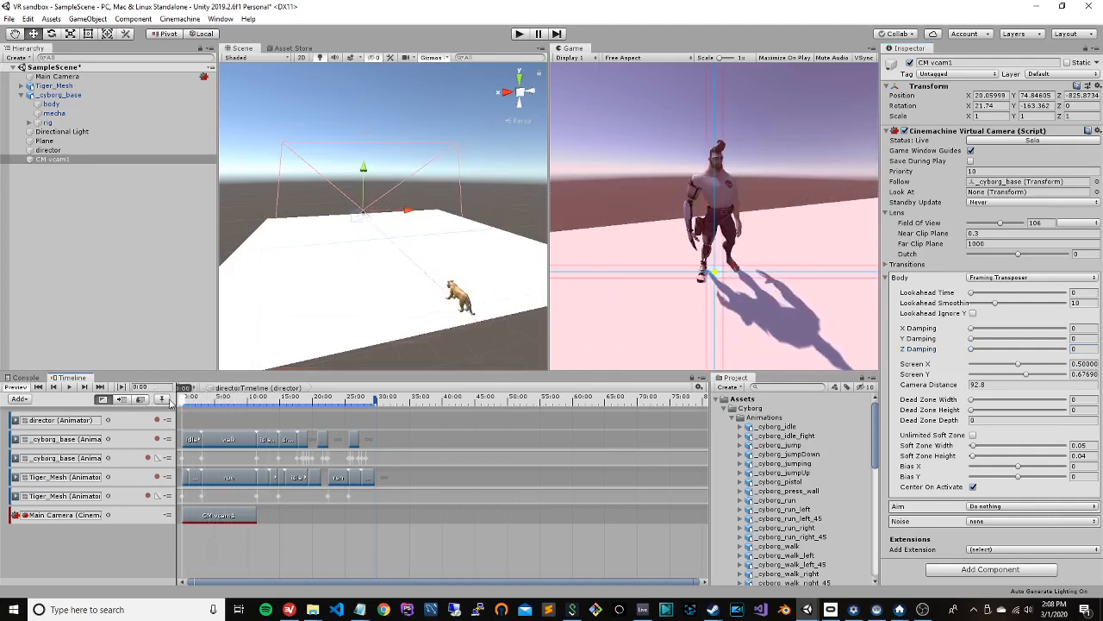
click(68, 387)
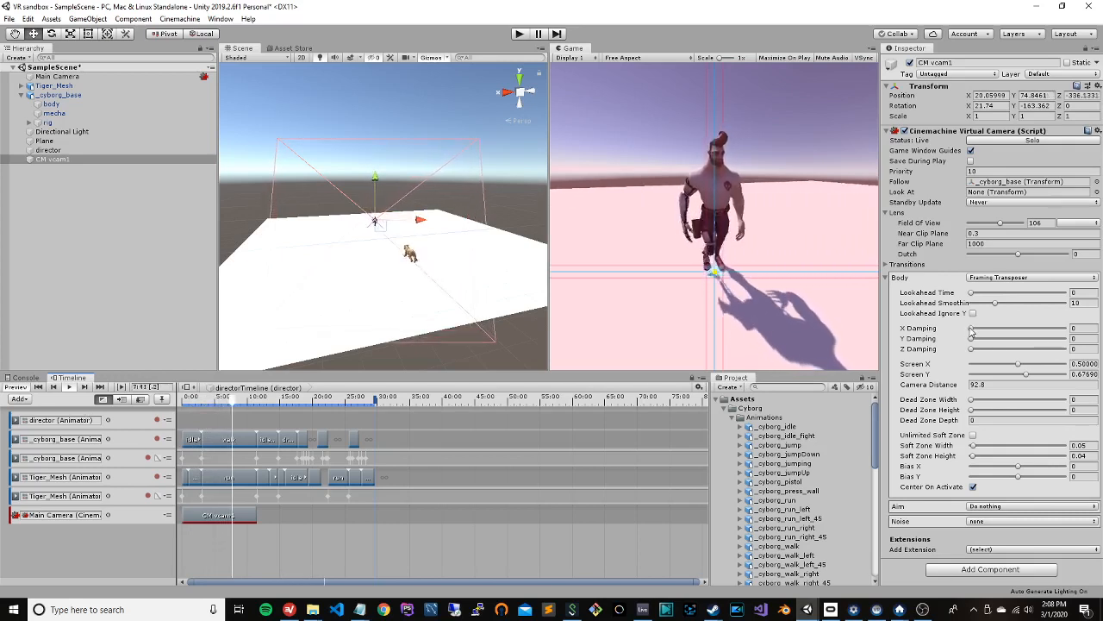
Step: Try a Y Damping of 20 while playing back the timeline and set Y Damping back to 0
mouse_move(971, 328)
mouse_down()
mouse_move(988, 334)
mouse_move(958, 334)
mouse_up()
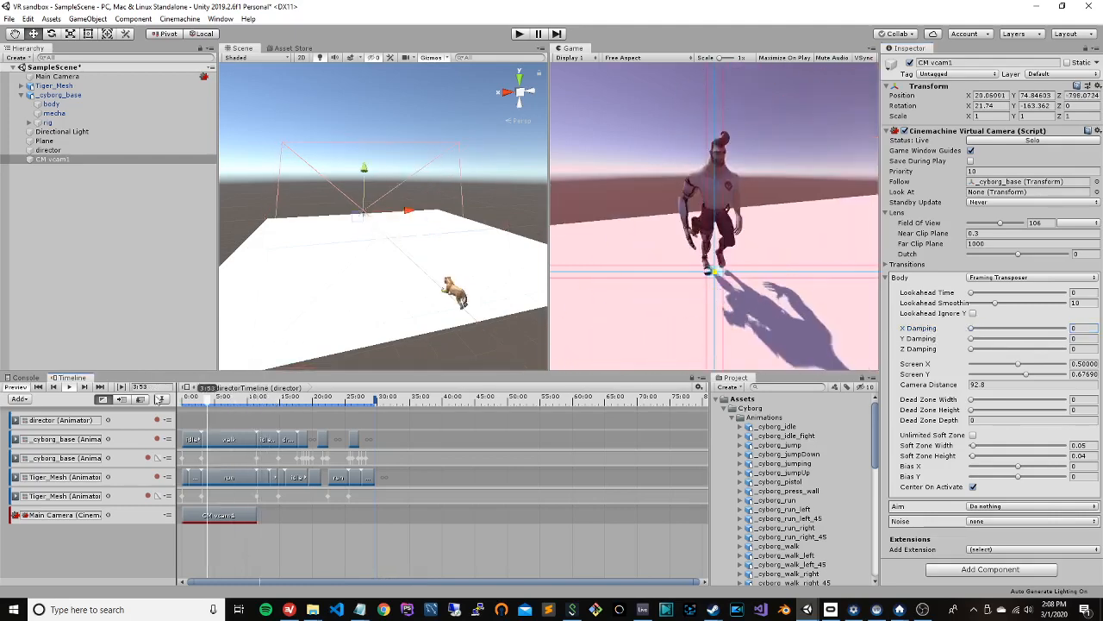
drag(972, 331, 930, 343)
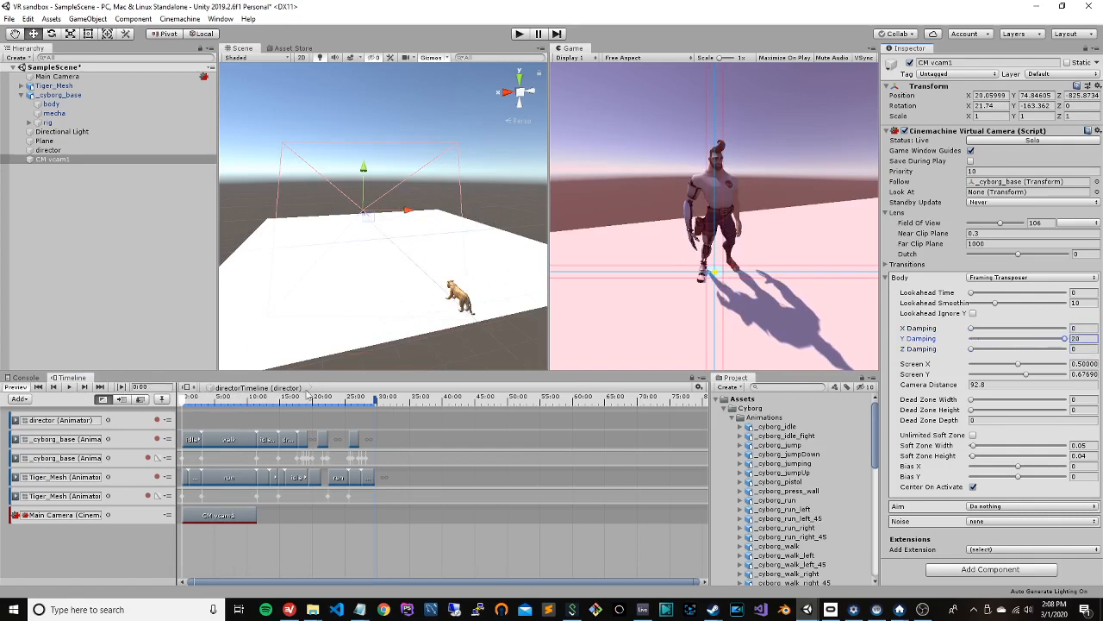
click(69, 387)
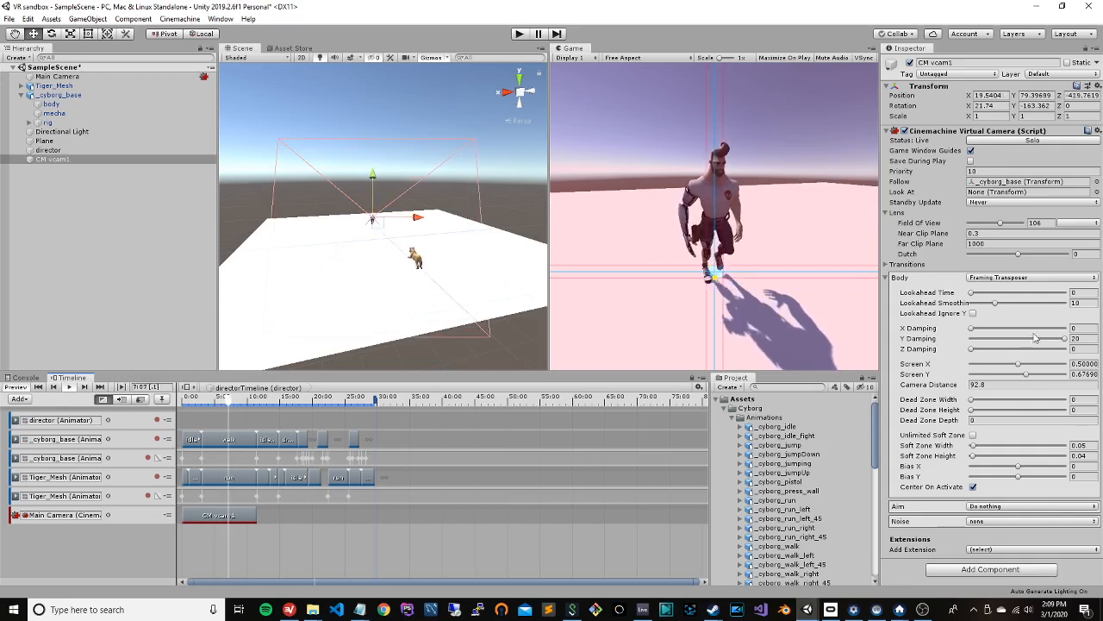
drag(1066, 342, 931, 344)
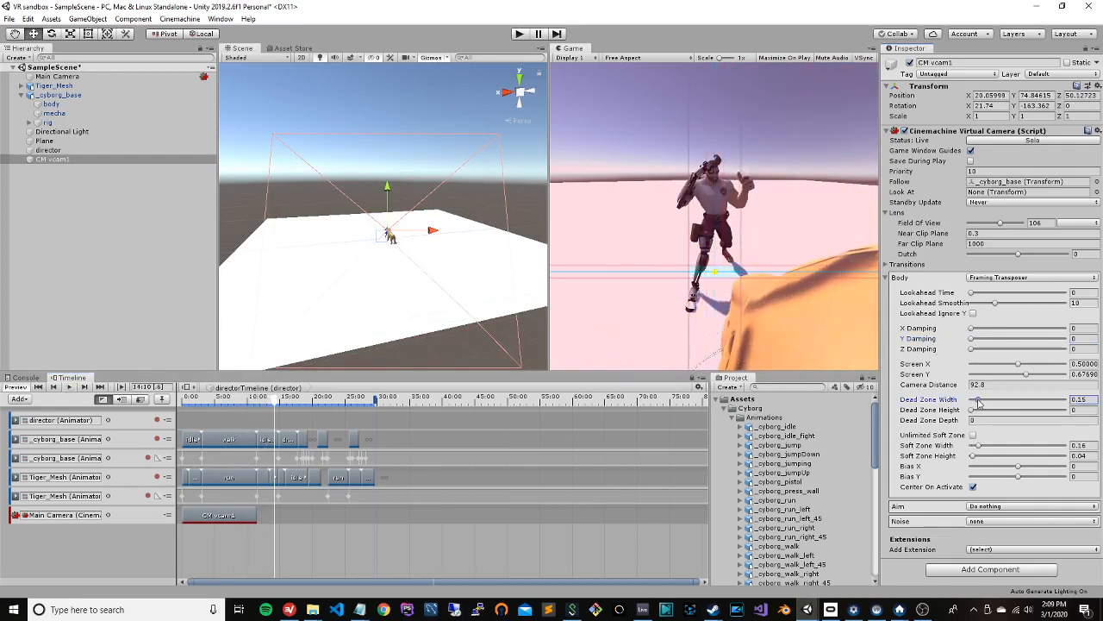
Step: Set the dead zone to 0.09 wide and 0.11 high and rewind the timeline to the start
drag(973, 410, 979, 415)
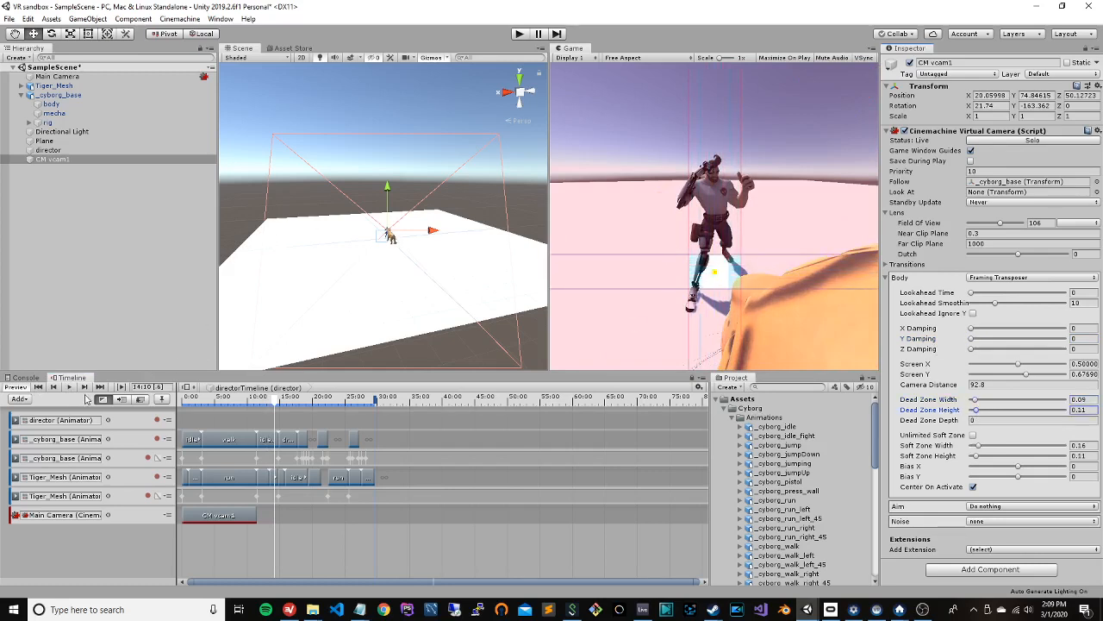
drag(278, 403, 83, 404)
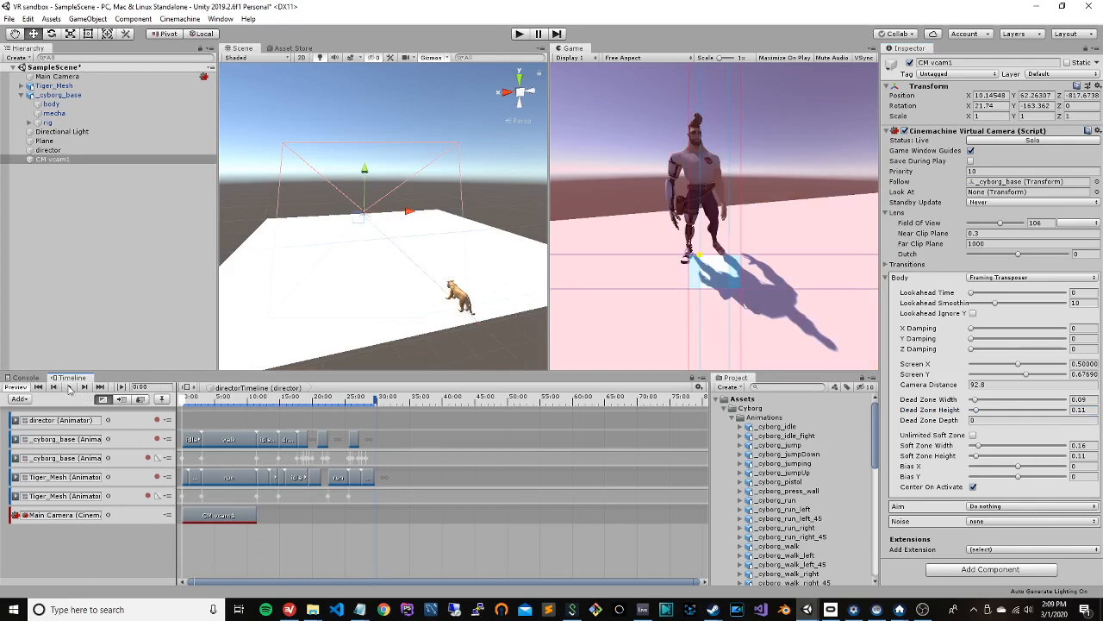
Step: Play back the shot, return to about 4 s, and set the dead zone to 0.17 by 0.18, X Damping 2.7 and Y Damping 2.6
click(69, 387)
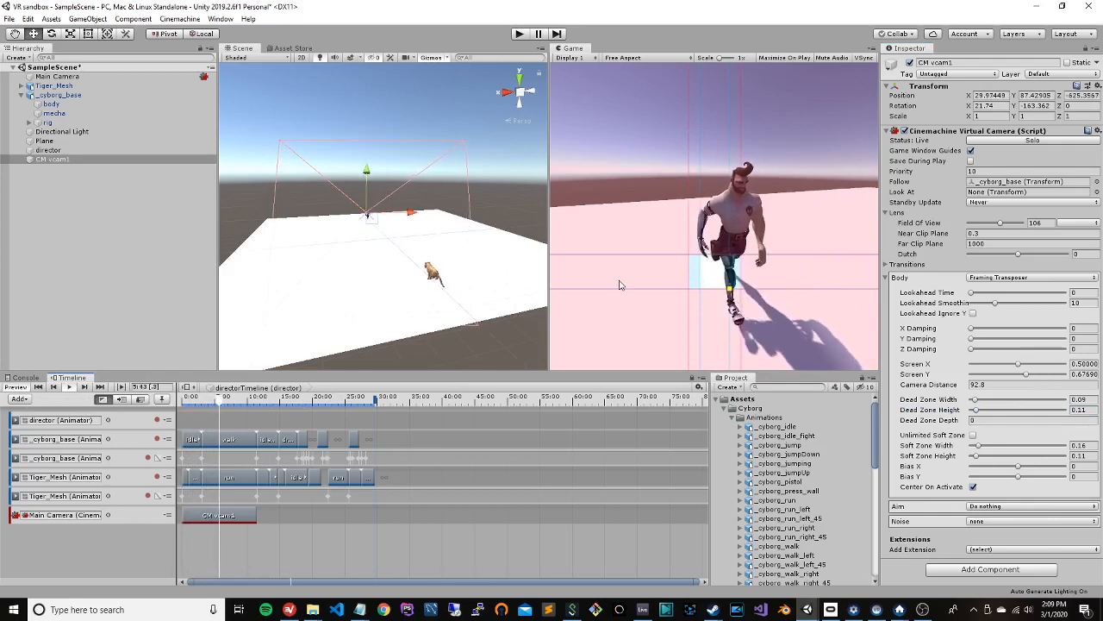
drag(224, 402, 211, 402)
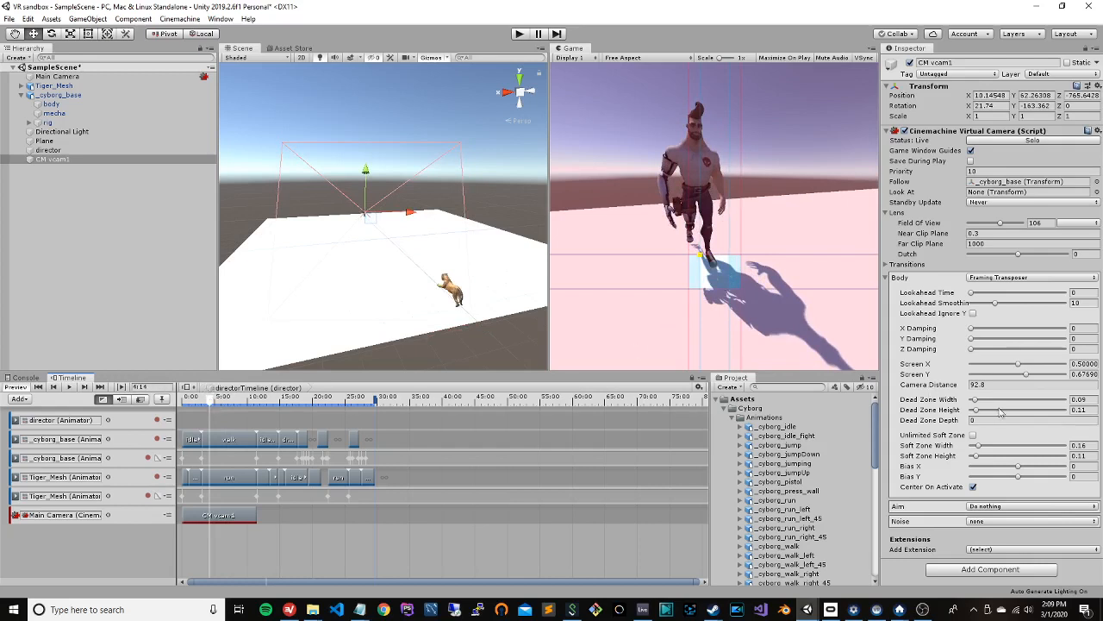
mouse_move(976, 400)
mouse_down()
mouse_move(981, 414)
mouse_move(980, 402)
mouse_up()
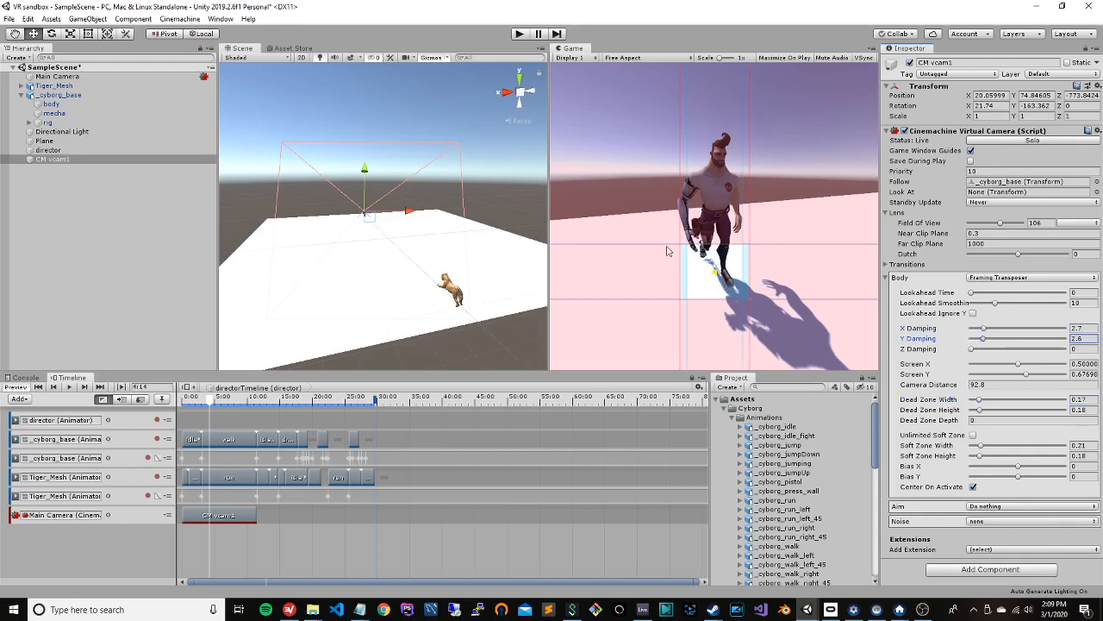
Step: Try a Z Damping of 2.5 on CM vcam1 while playing back the timeline, and rewind to the start
click(71, 390)
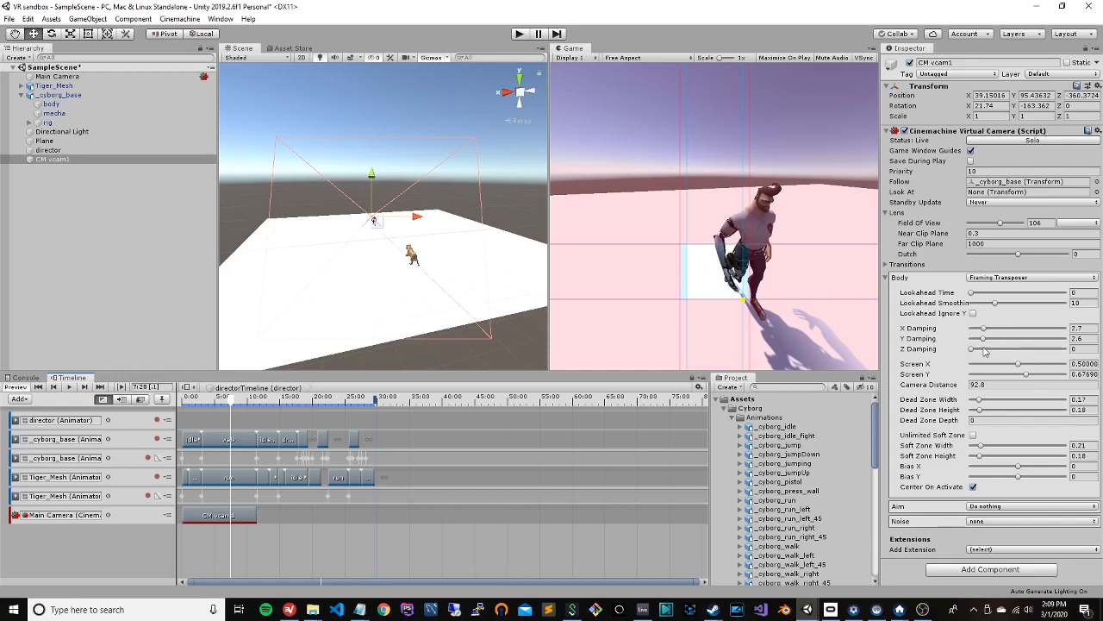
drag(984, 349, 978, 351)
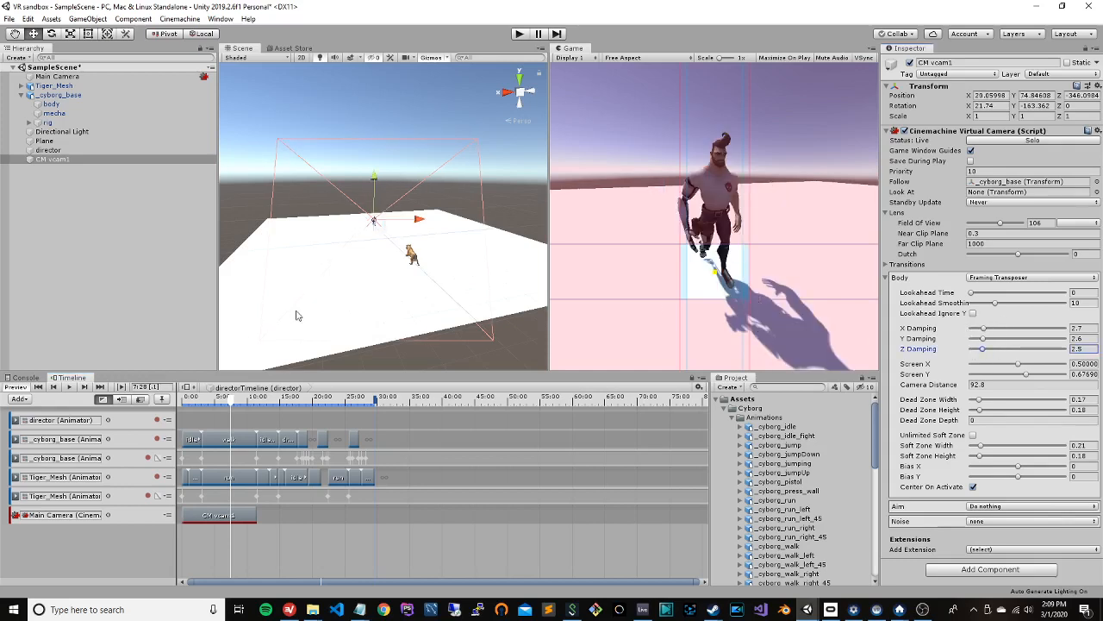
click(67, 388)
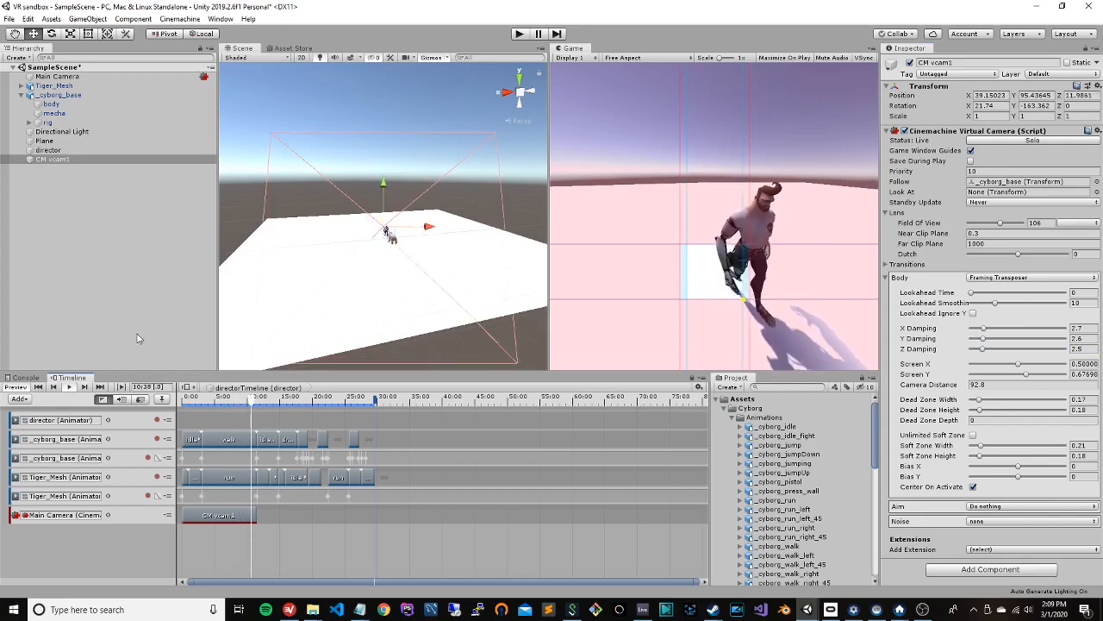
drag(256, 405, 128, 404)
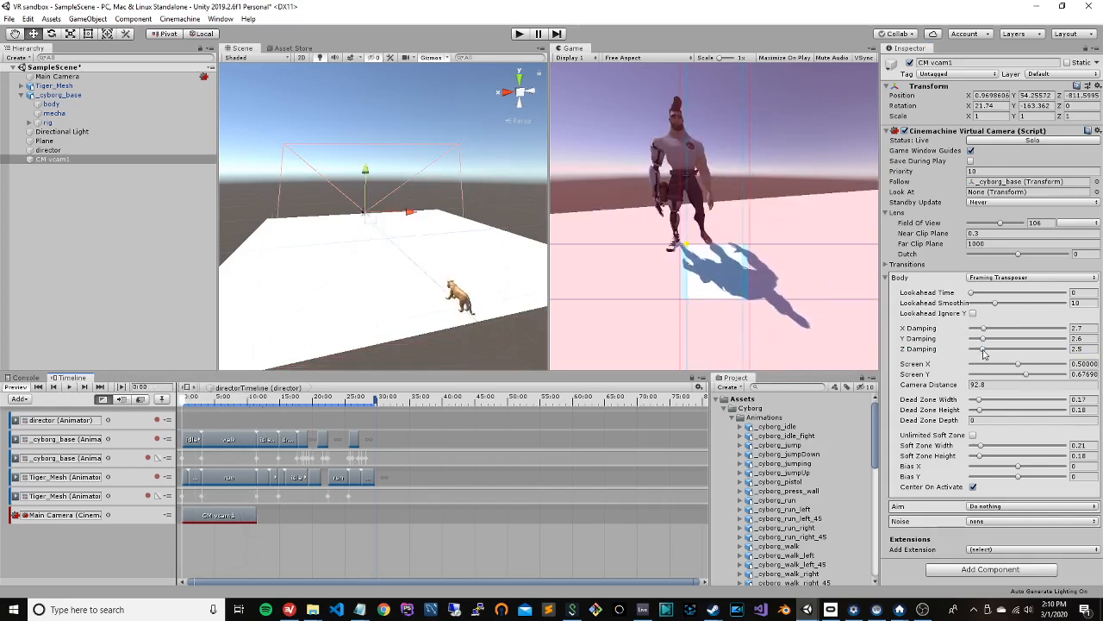
Step: Set the X, Y and Z Damping of CM vcam1 to 0.4, 0.9 and 0.5 and both dead zone dimensions to 0.08
drag(985, 353, 953, 349)
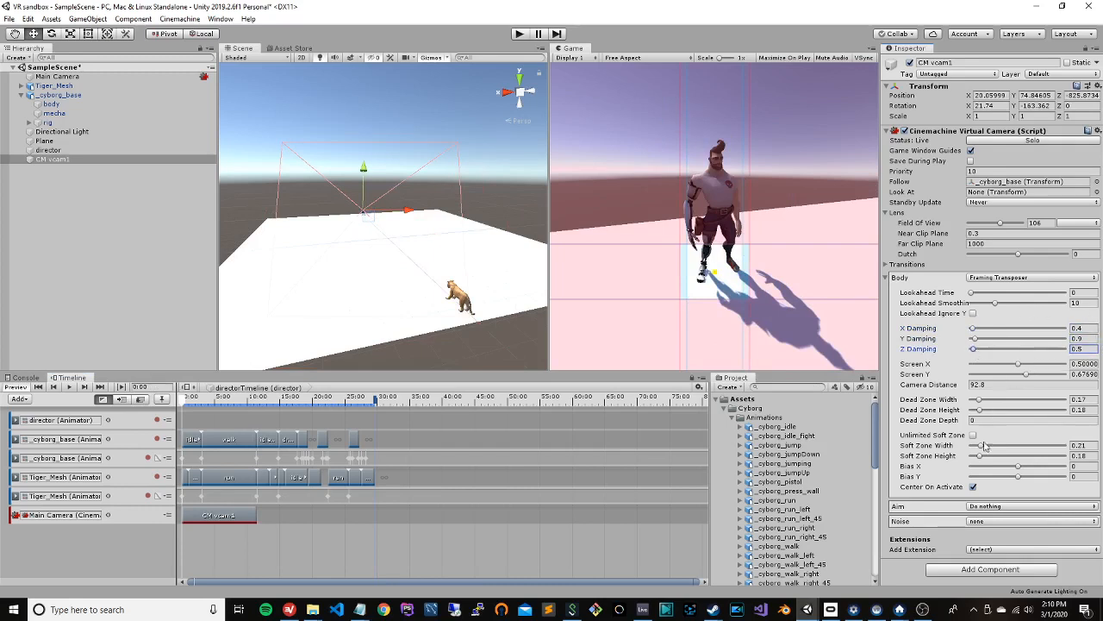
drag(979, 404, 976, 412)
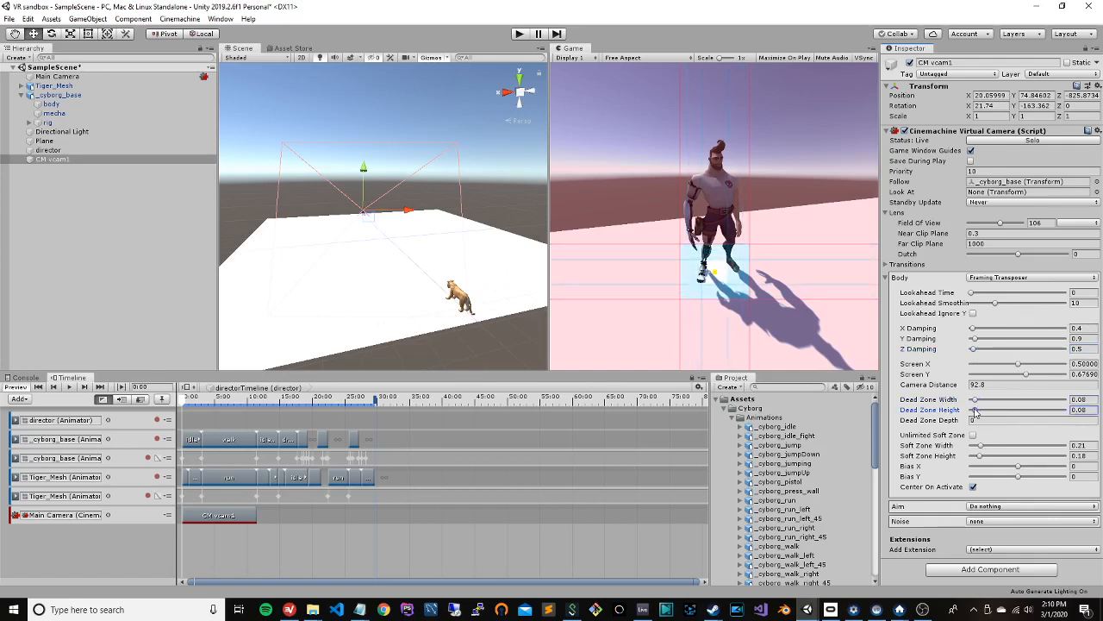
Step: Reduce the dead zone to 0.06 wide and 0.07 high during playback, and rewind the timeline to the start
click(71, 387)
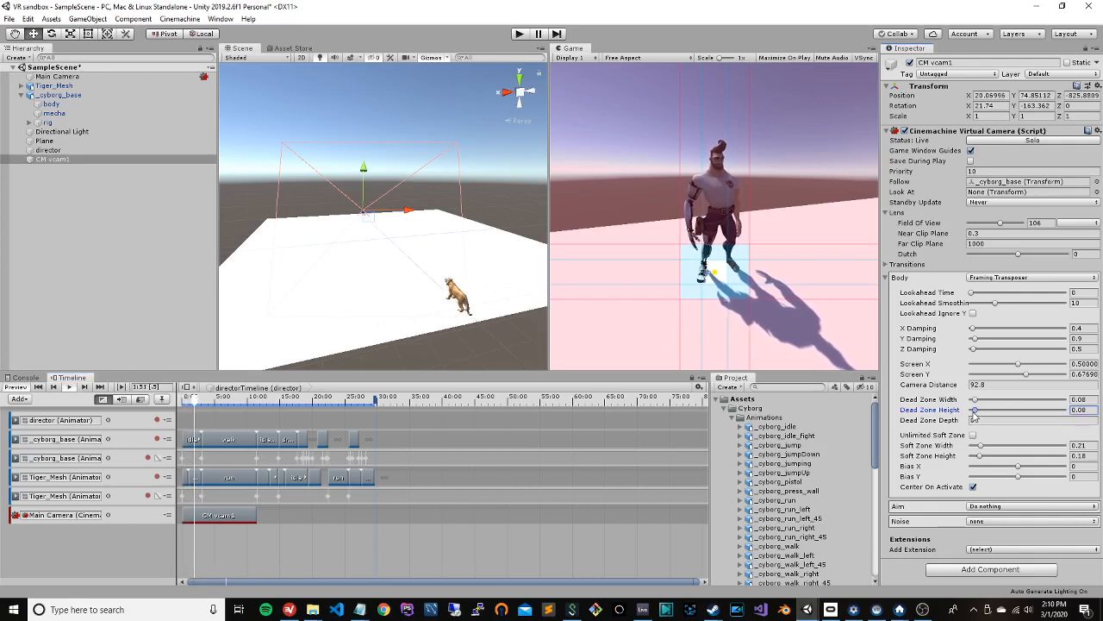
drag(976, 411, 975, 402)
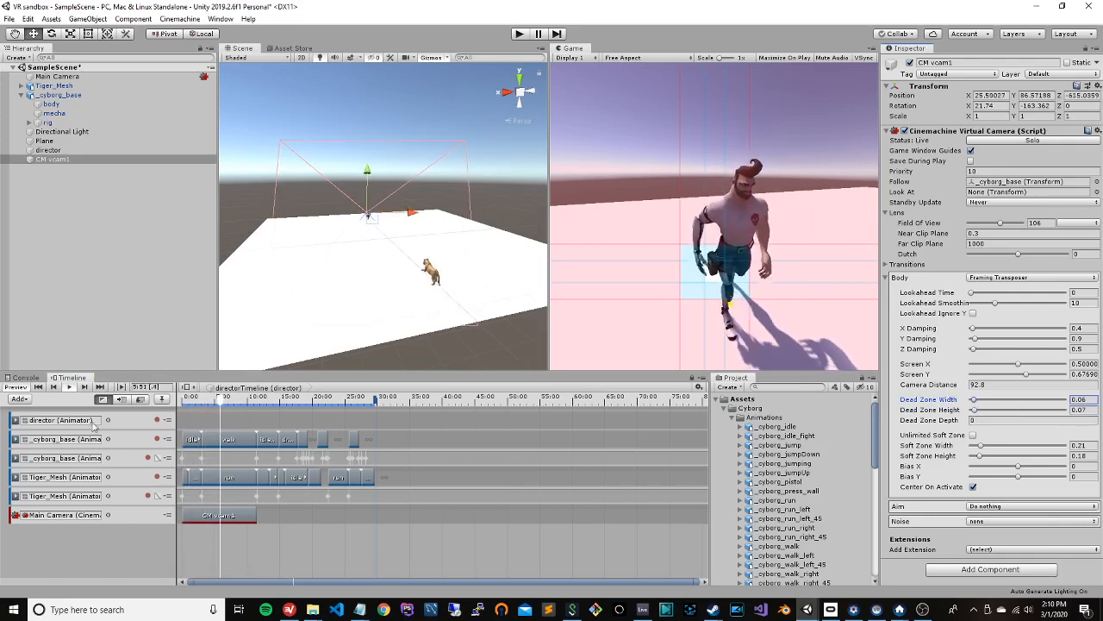
click(71, 387)
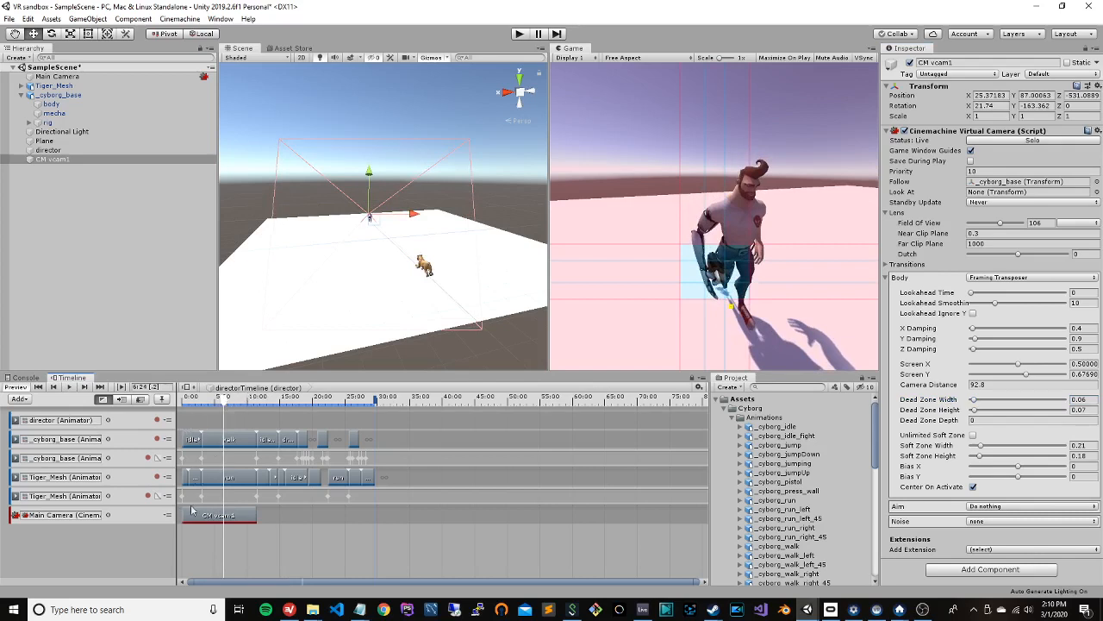
drag(225, 405, 139, 409)
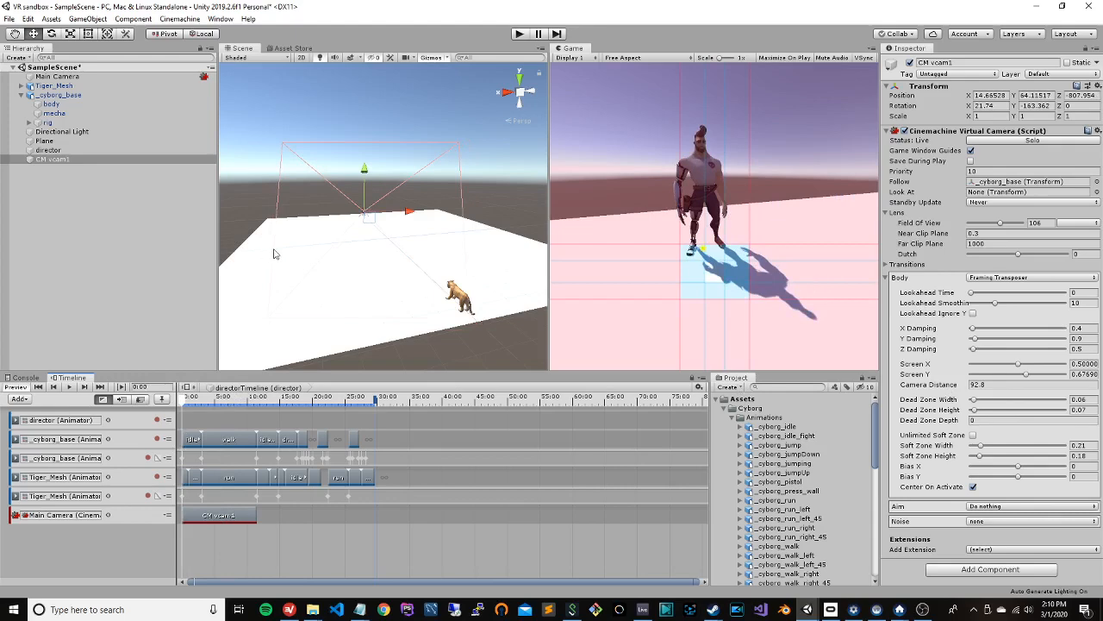
Step: Add a Cinemachine shot at about 16 s on the Main Camera track with a new virtual camera CM vcam2, moved out of director
right_click(284, 520)
click(427, 479)
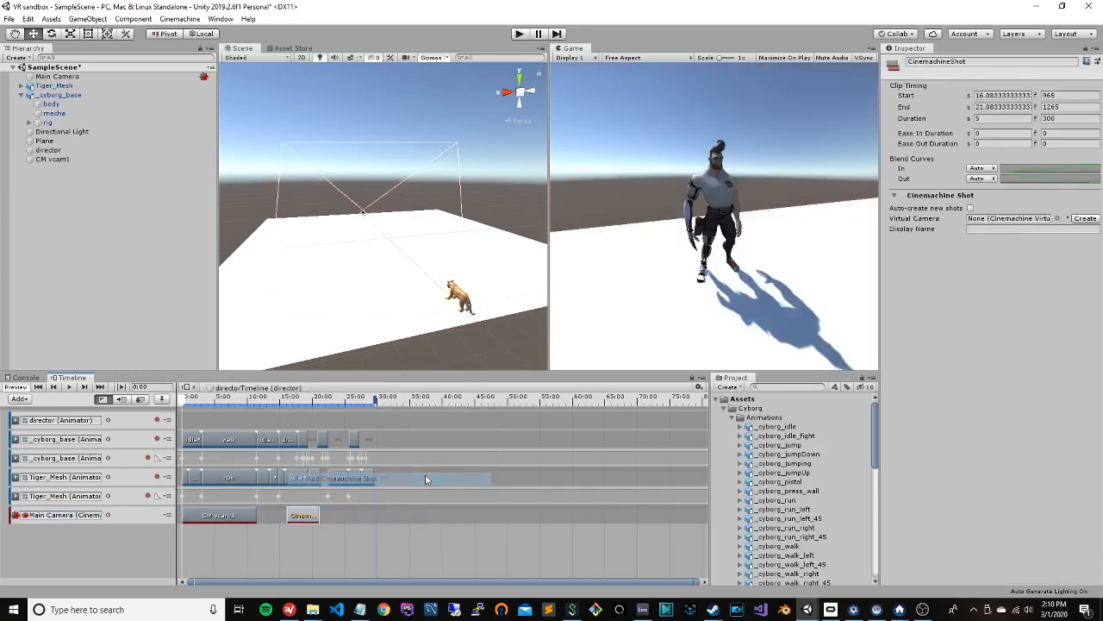
click(1085, 219)
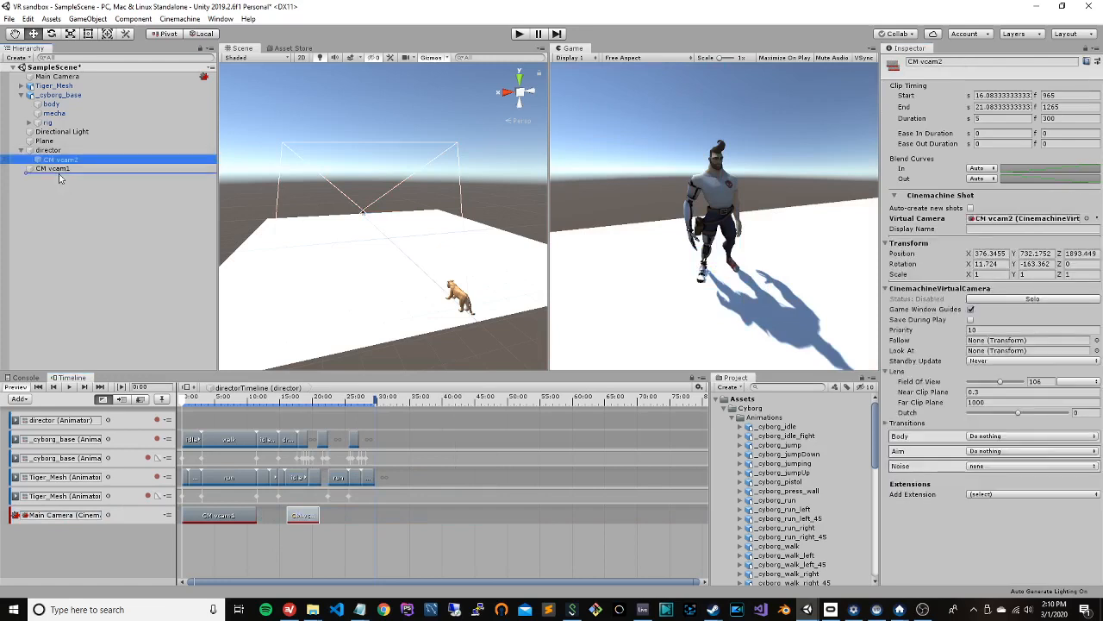
click(51, 170)
click(910, 63)
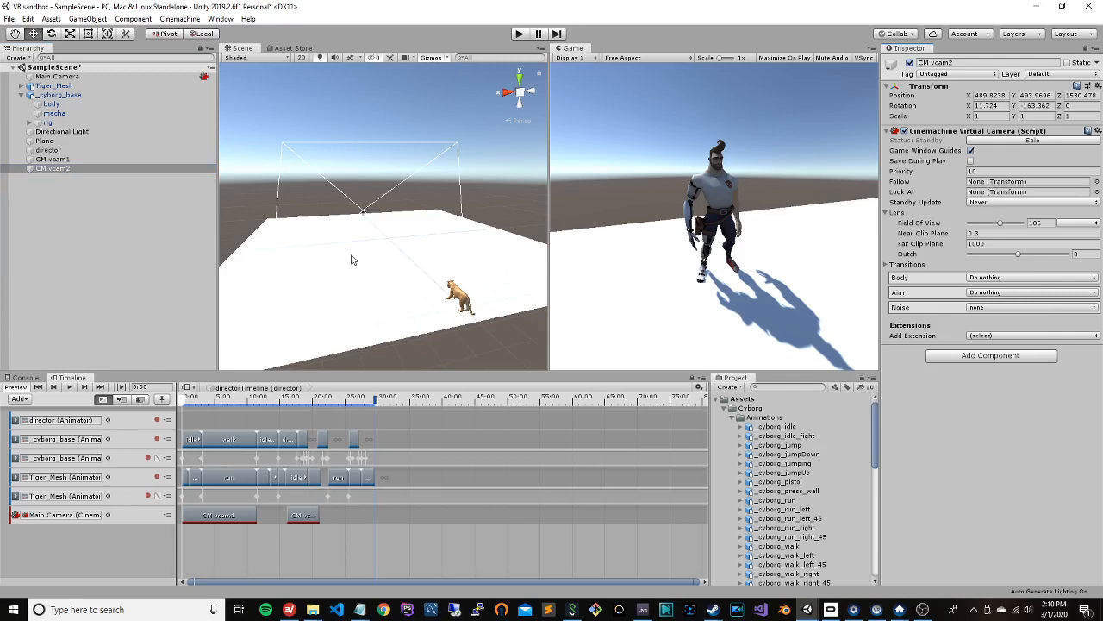
Step: Make CM vcam2 follow Tiger_Mesh and briefly preview its view in solo mode
click(77, 160)
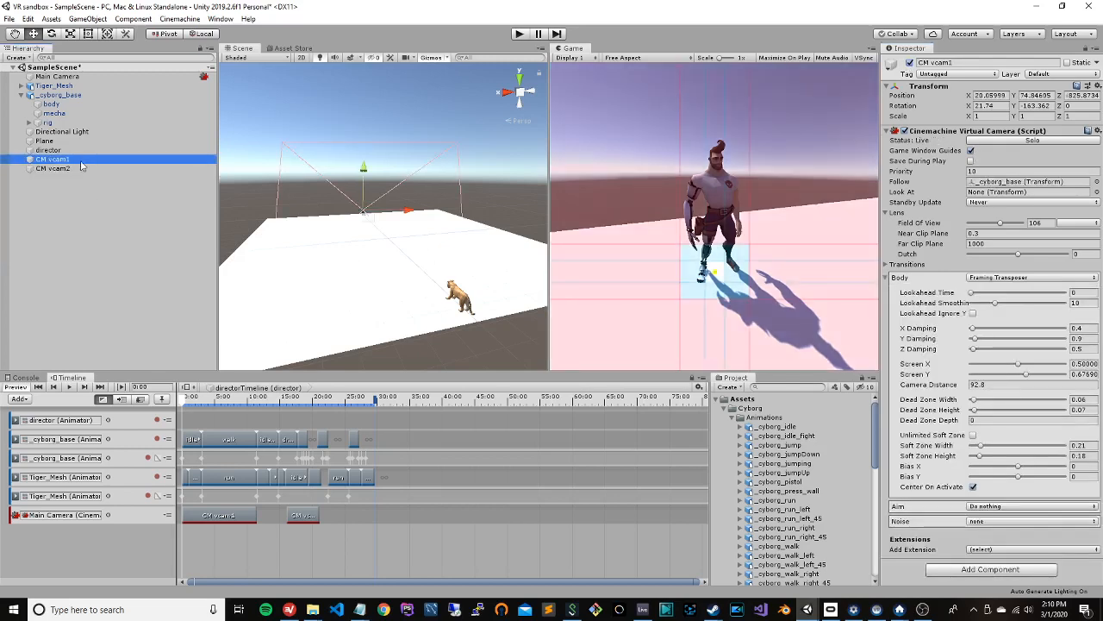
click(82, 168)
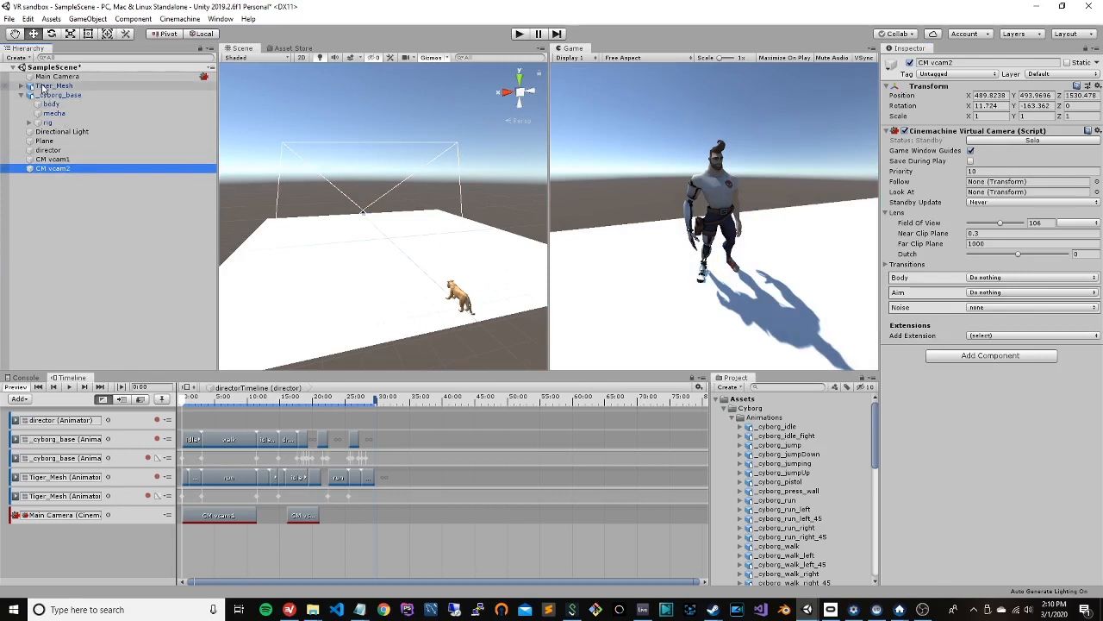
drag(43, 89, 981, 185)
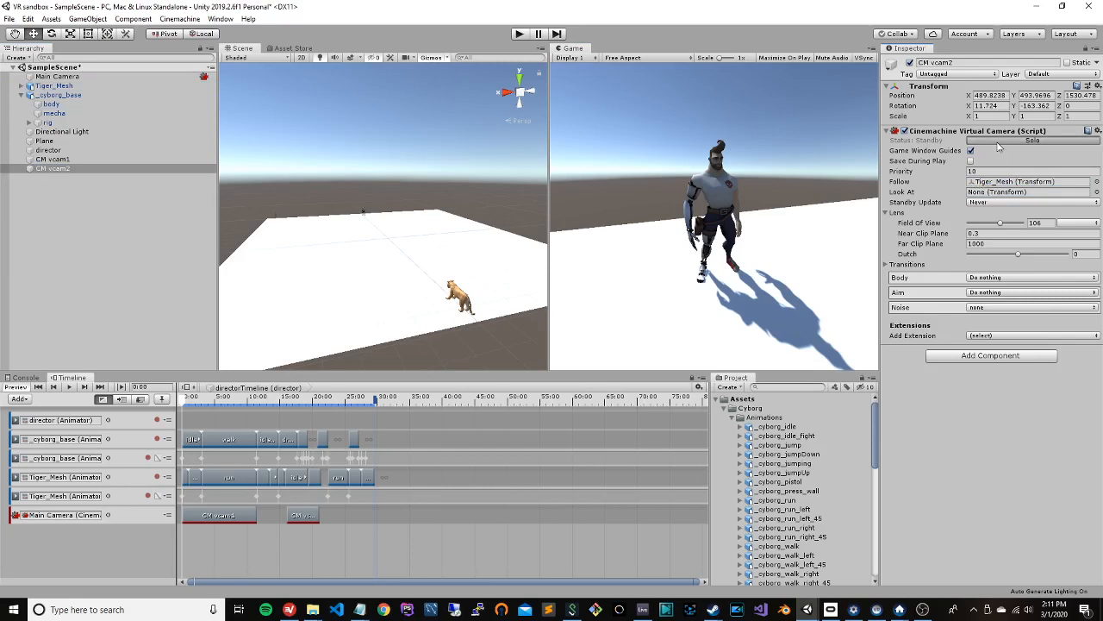
click(997, 141)
click(997, 141)
click(997, 141)
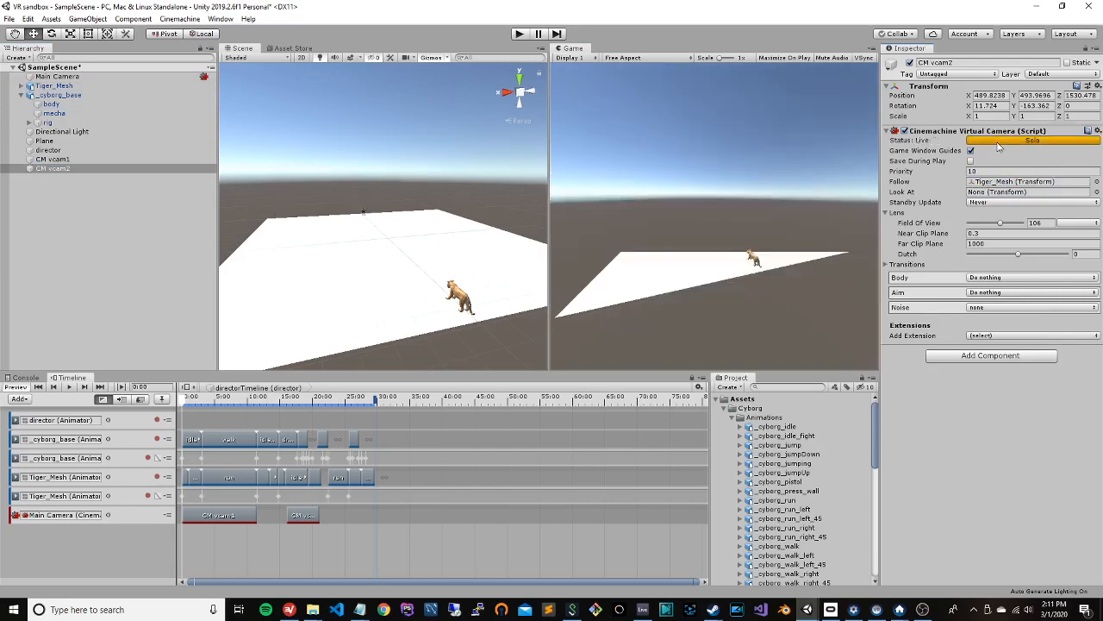
click(998, 143)
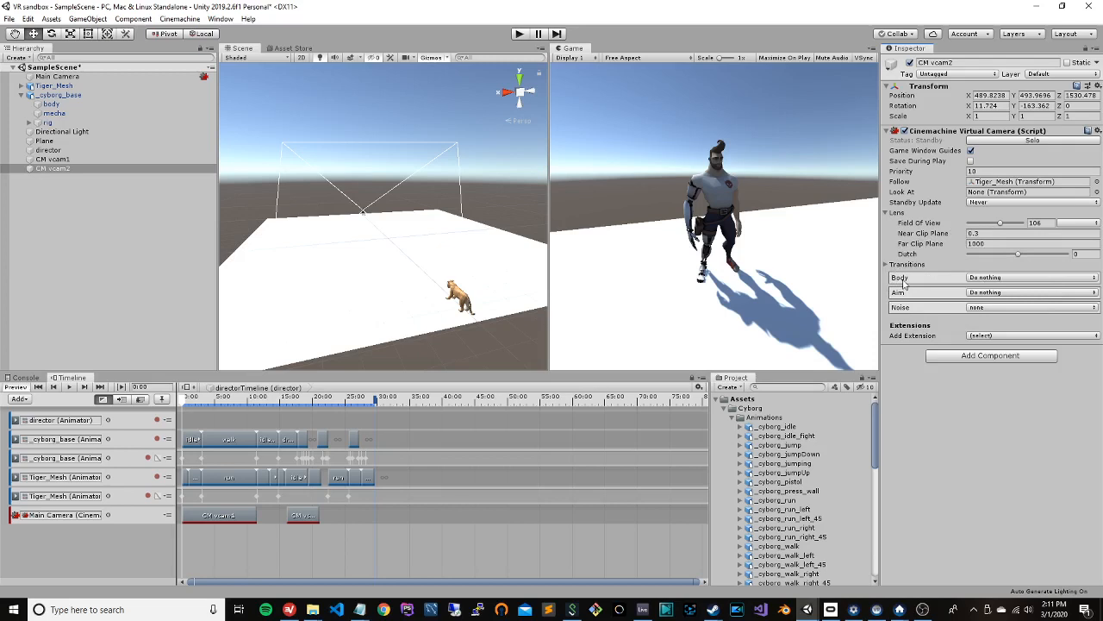
Step: Set the Body of CM vcam2 to Framing Transposer and move the playhead to 17:14 within its shot
click(992, 277)
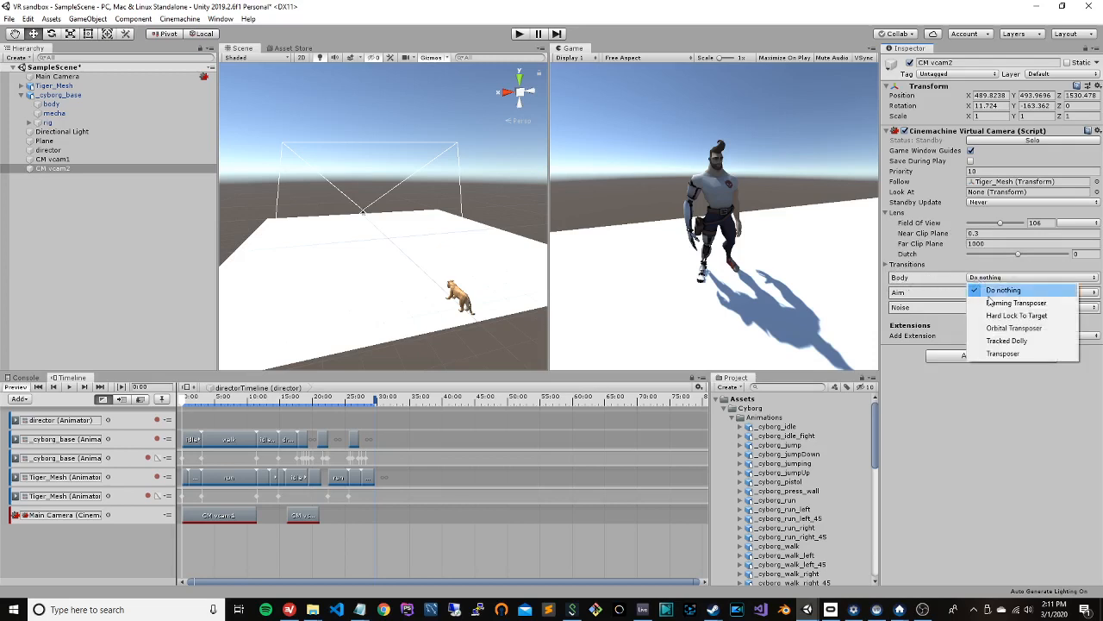
click(997, 304)
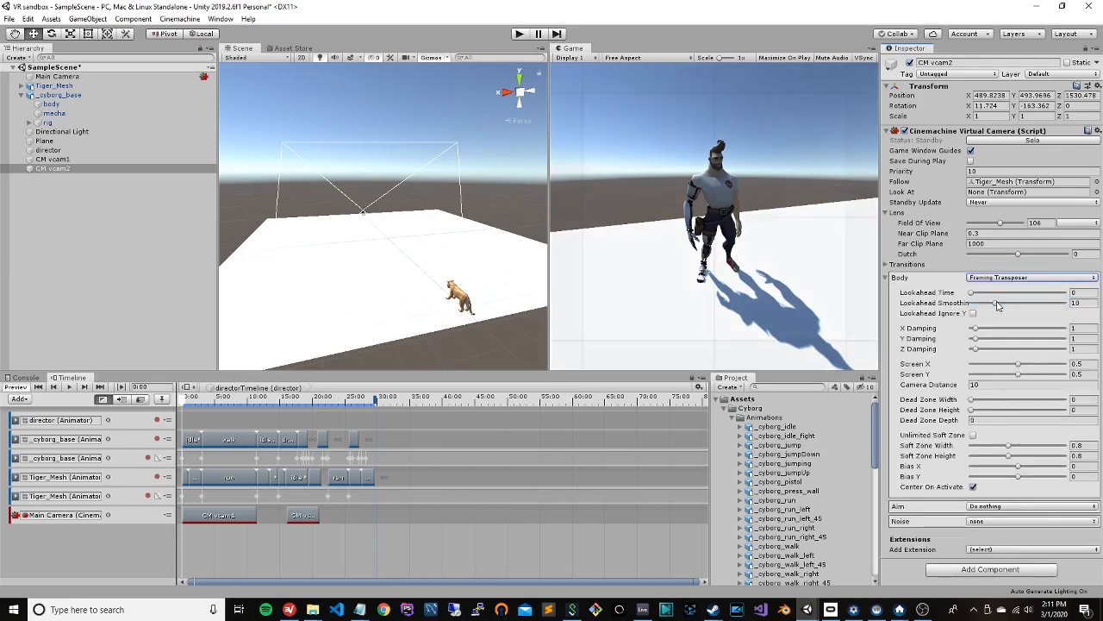
click(299, 516)
drag(206, 407, 296, 416)
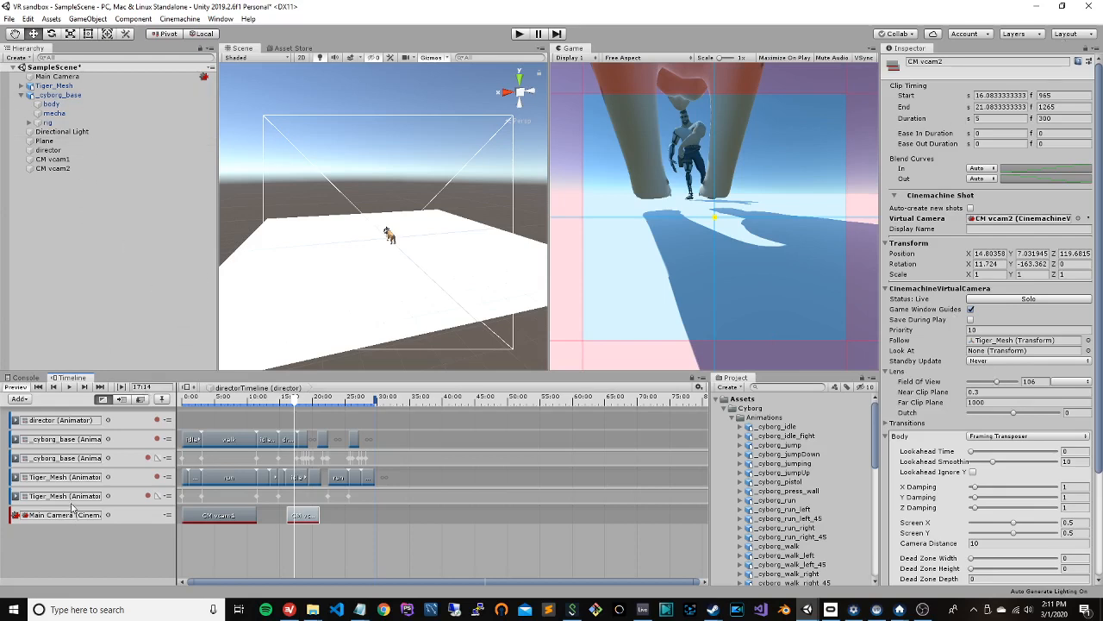
Step: Rotate CM vcam2 to X 8.7, Y -0.6 and Z 0.8 to turn the view around the tiger
click(93, 169)
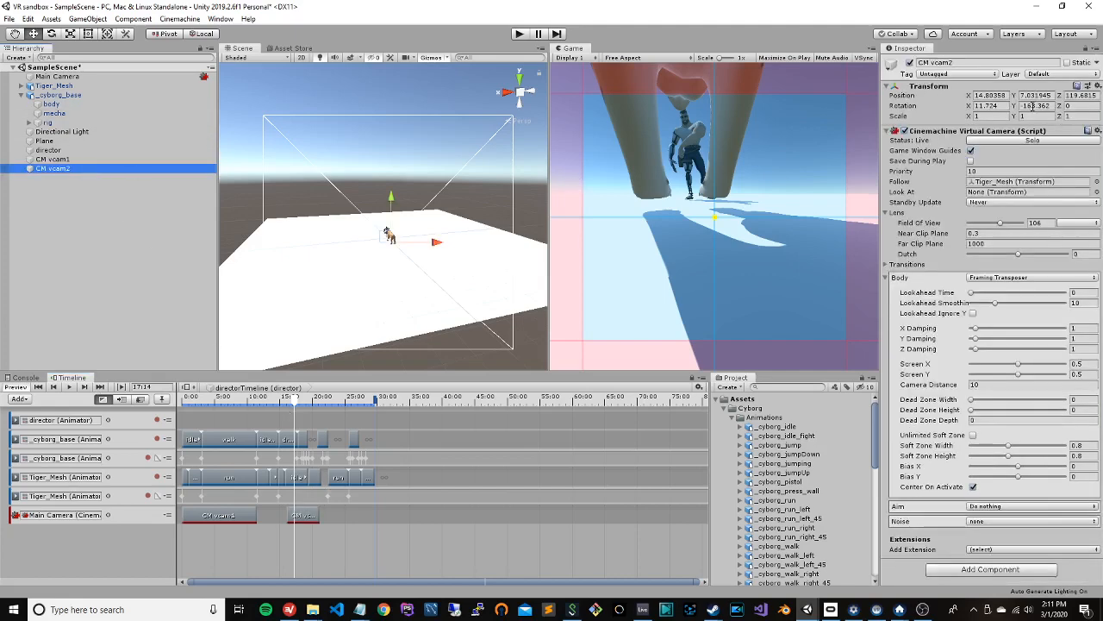
drag(1015, 106, 236, 91)
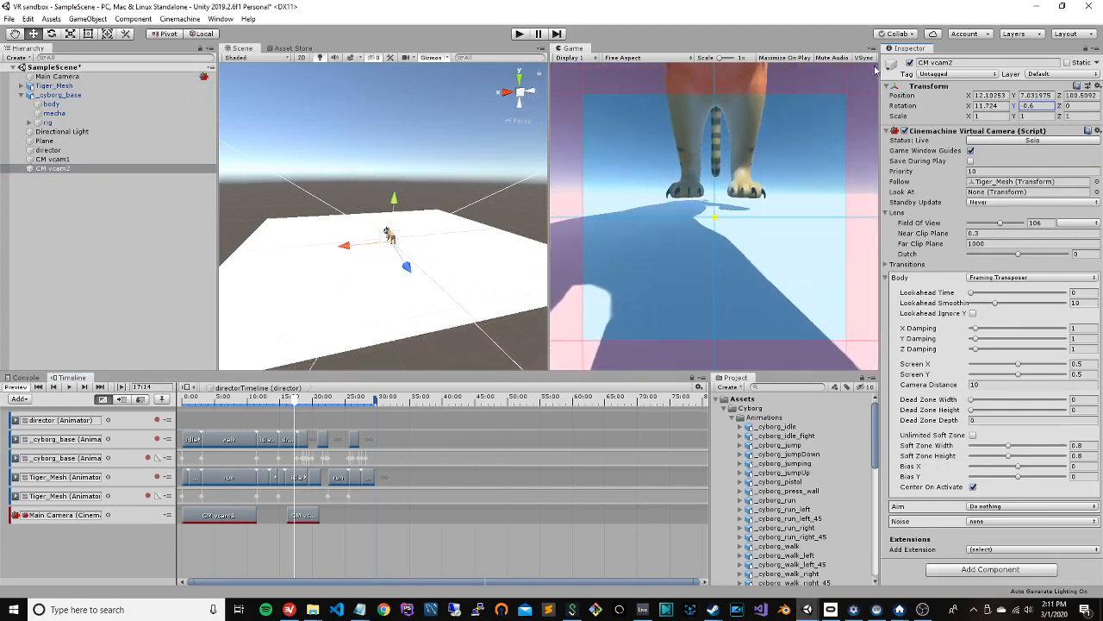
mouse_move(969, 106)
mouse_down()
mouse_move(995, 107)
mouse_move(953, 106)
mouse_up()
mouse_move(1062, 106)
mouse_down()
mouse_move(1078, 105)
mouse_move(1056, 105)
mouse_up()
click(1070, 96)
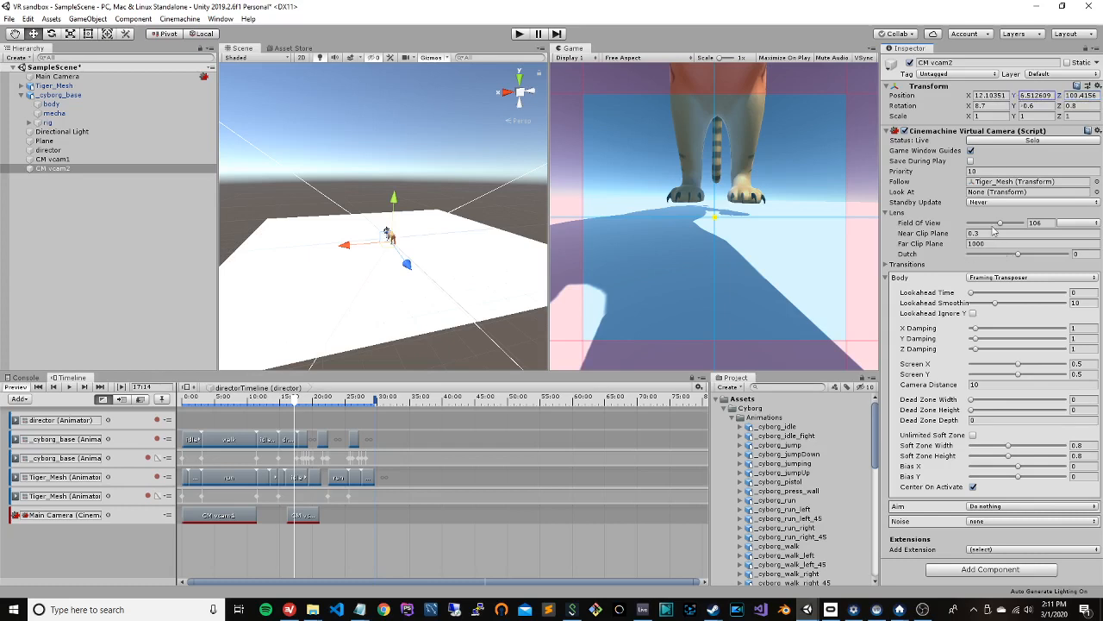
Step: Set the Camera Distance of CM vcam2 to 93.83 and its Field Of View to 146
drag(1002, 227, 1013, 261)
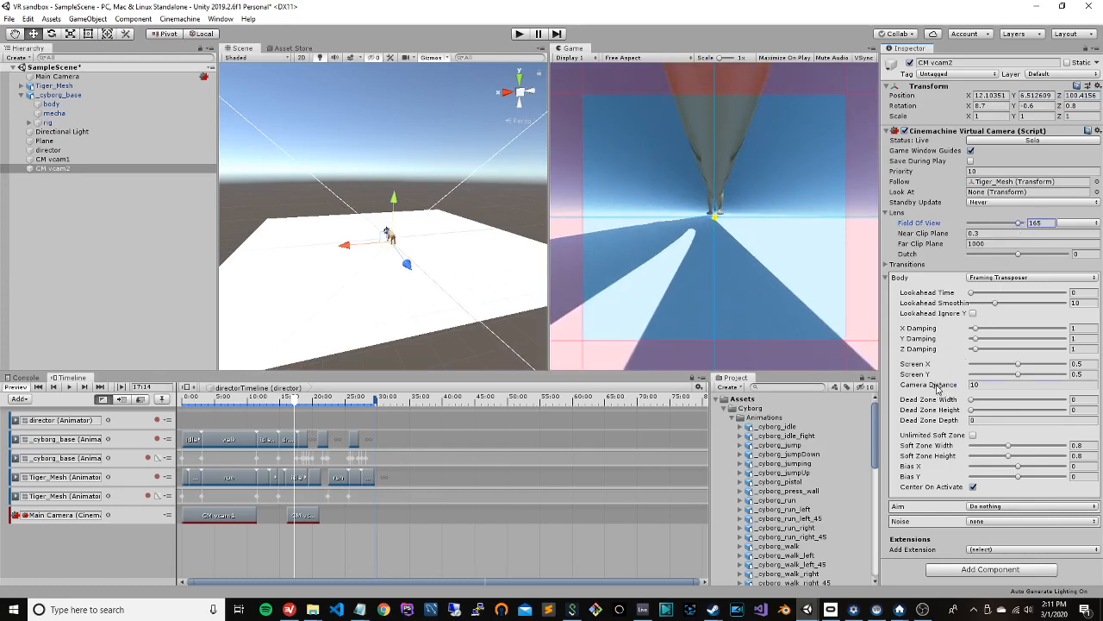
drag(940, 388, 461, 297)
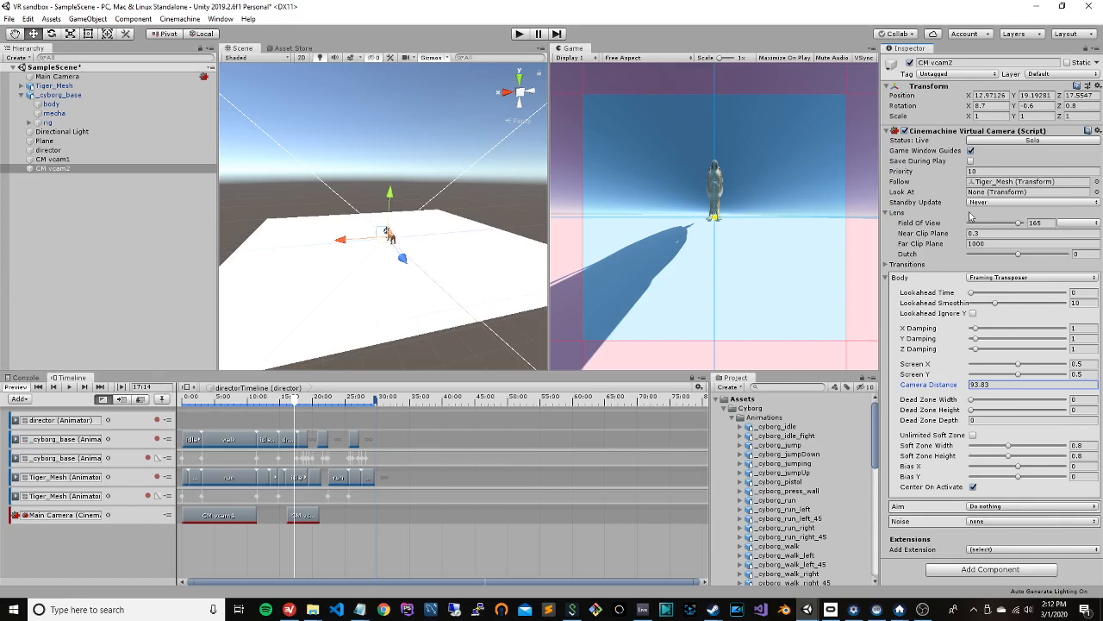
mouse_move(1016, 222)
mouse_down()
mouse_move(999, 223)
mouse_move(1013, 224)
mouse_up()
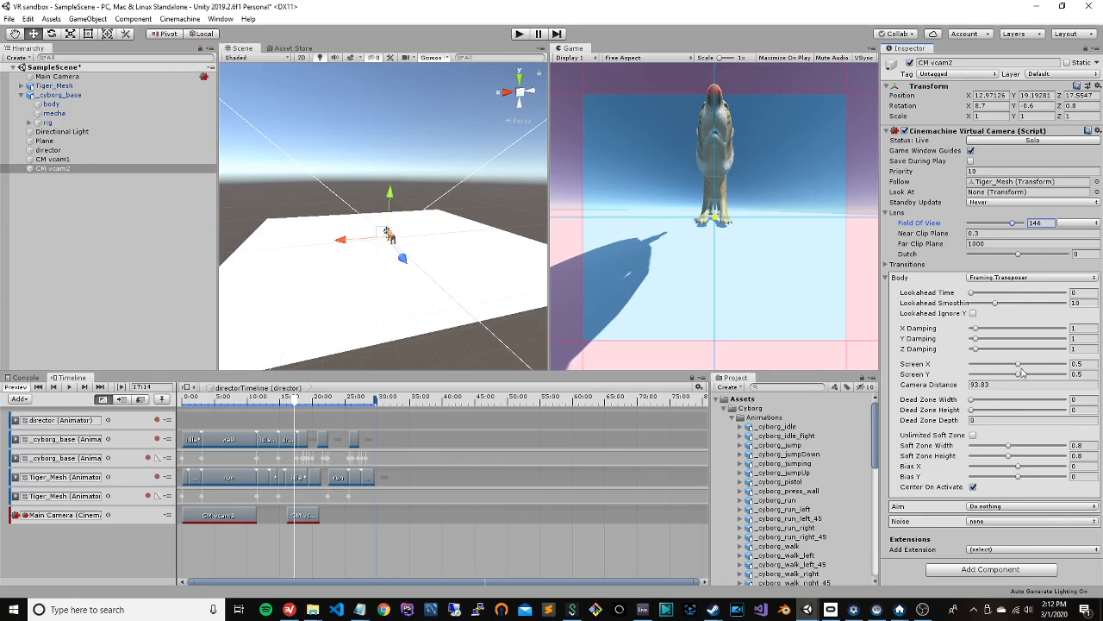
Step: Reframe the tiger at Screen X 0.46296 and Screen Y 0.56517, and set Bias X to 0.03699
drag(1018, 366, 1017, 363)
drag(719, 218, 703, 241)
drag(1019, 466, 1022, 467)
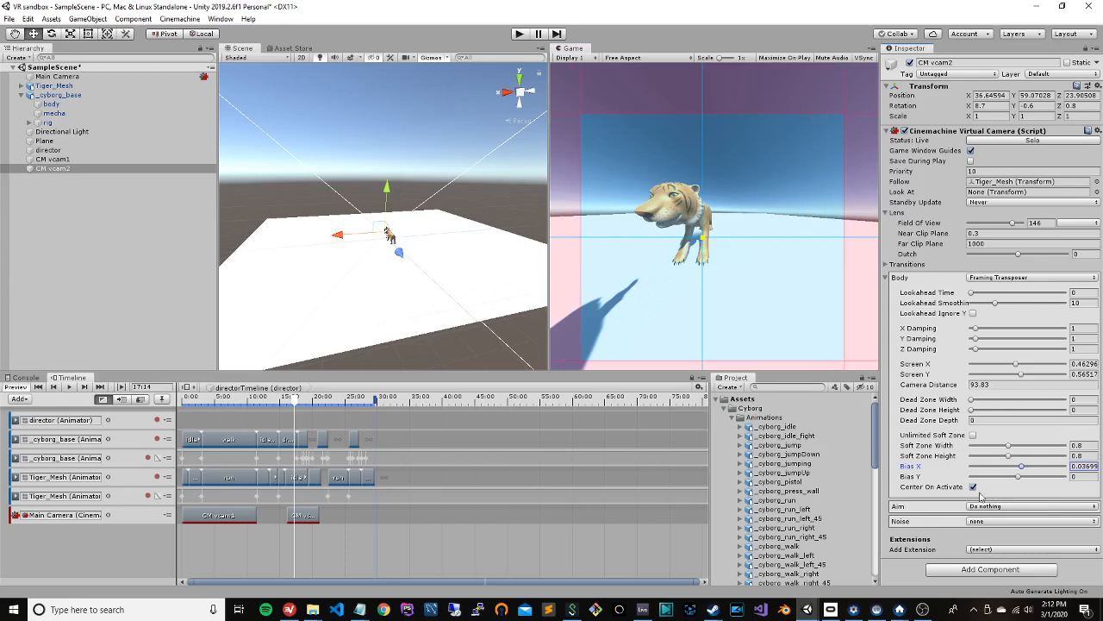
Step: Try the POV aim mode on CM vcam2 and set Aim back to Do nothing
click(1007, 507)
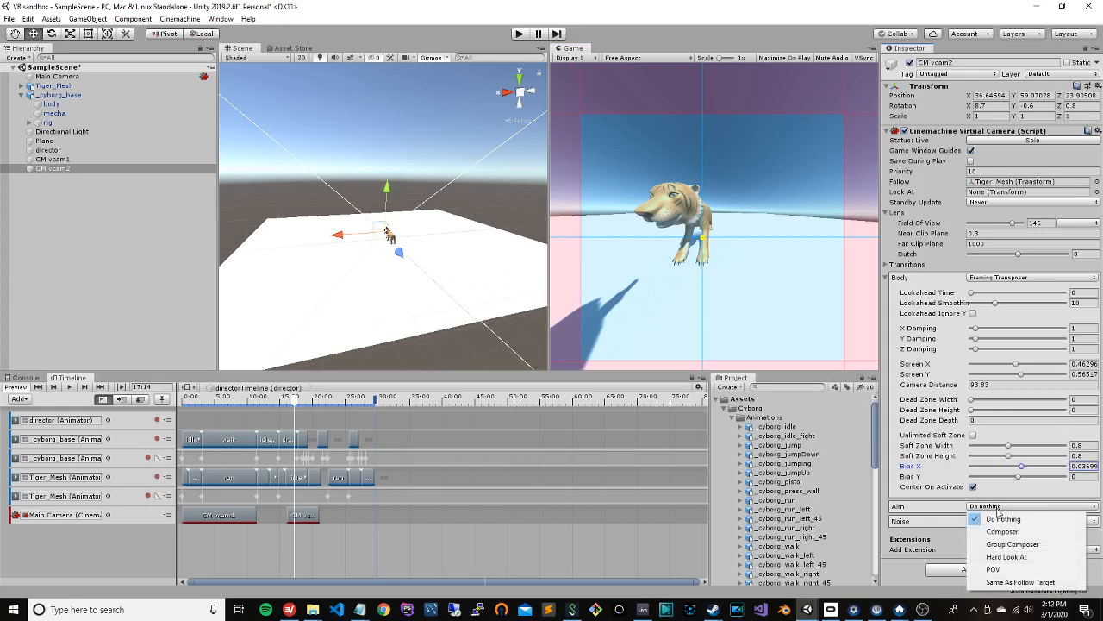
click(1041, 570)
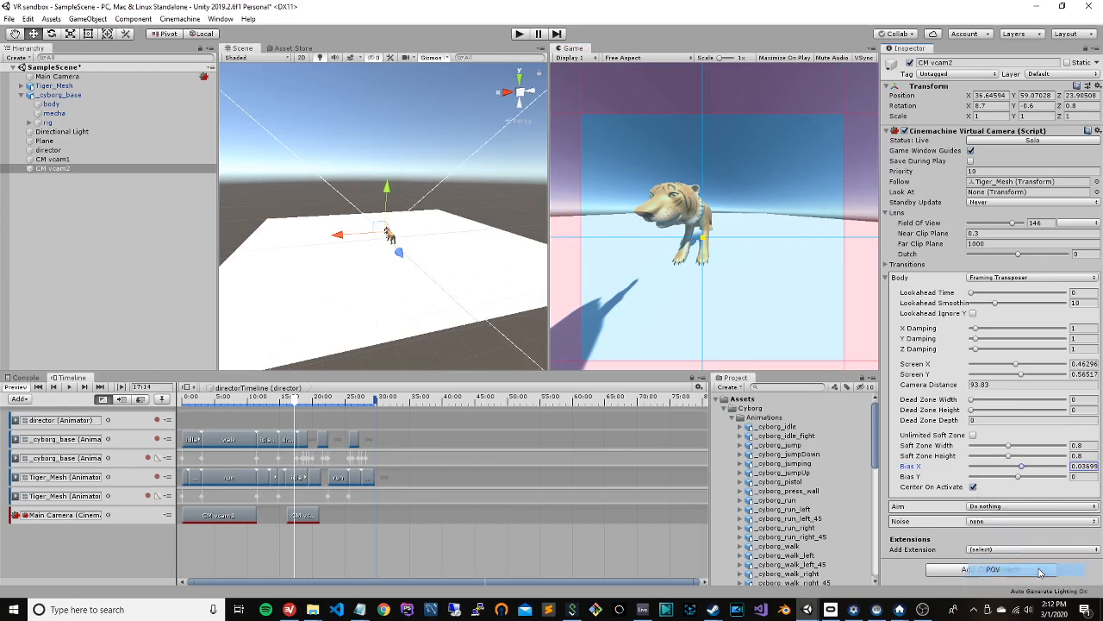
click(1030, 507)
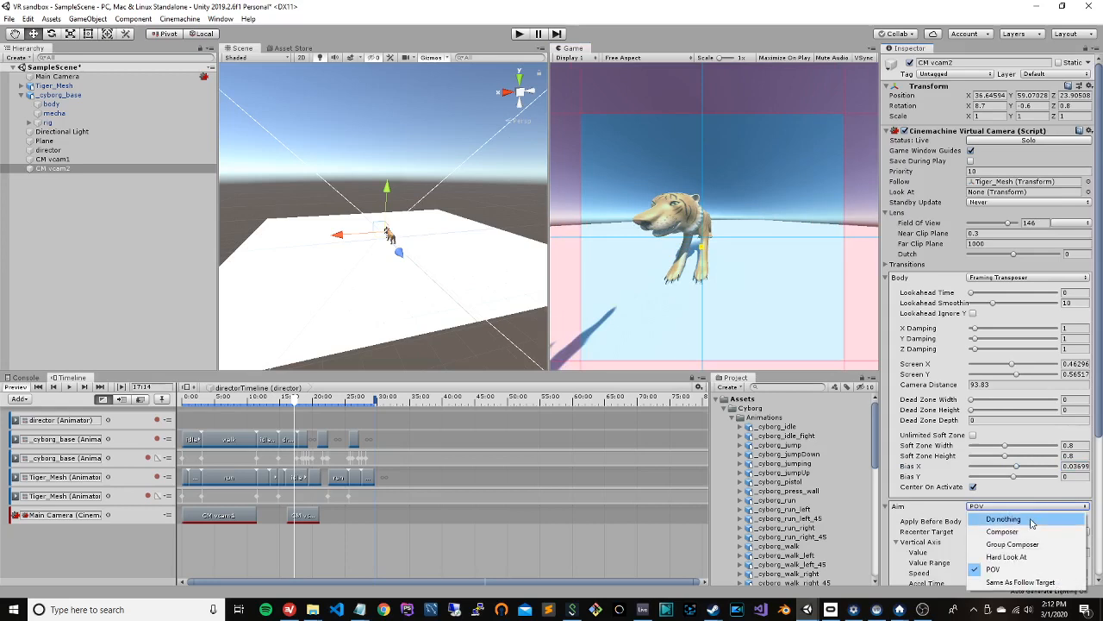
click(1030, 520)
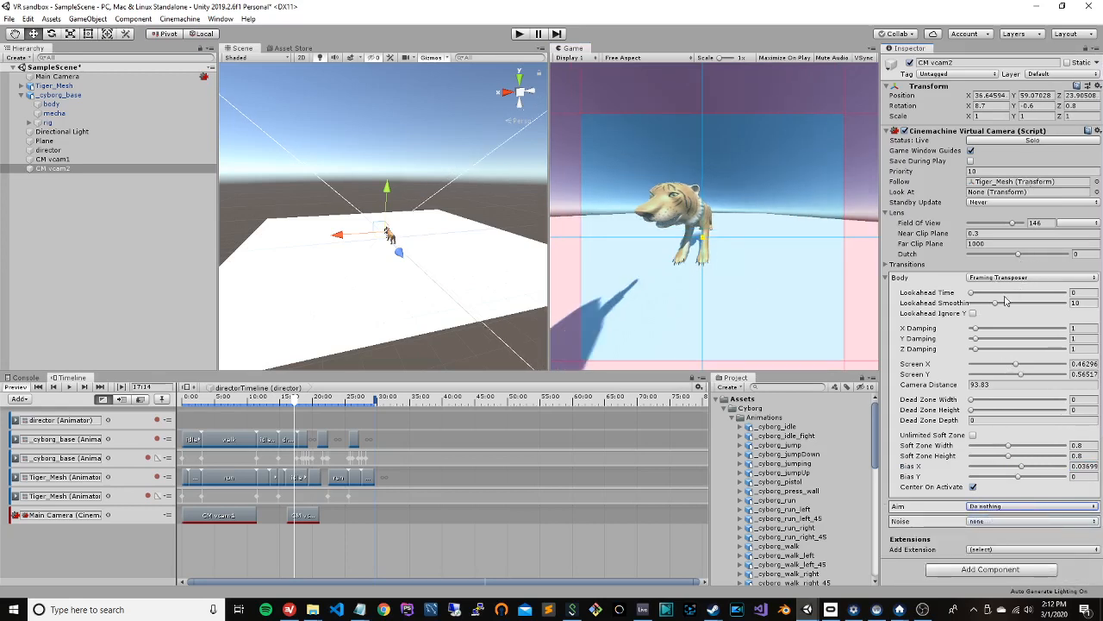
Step: Set Screen X to 0.45, Bias X to 0.055 and Camera Distance to 95.69 on CM vcam2
drag(1015, 366, 1016, 366)
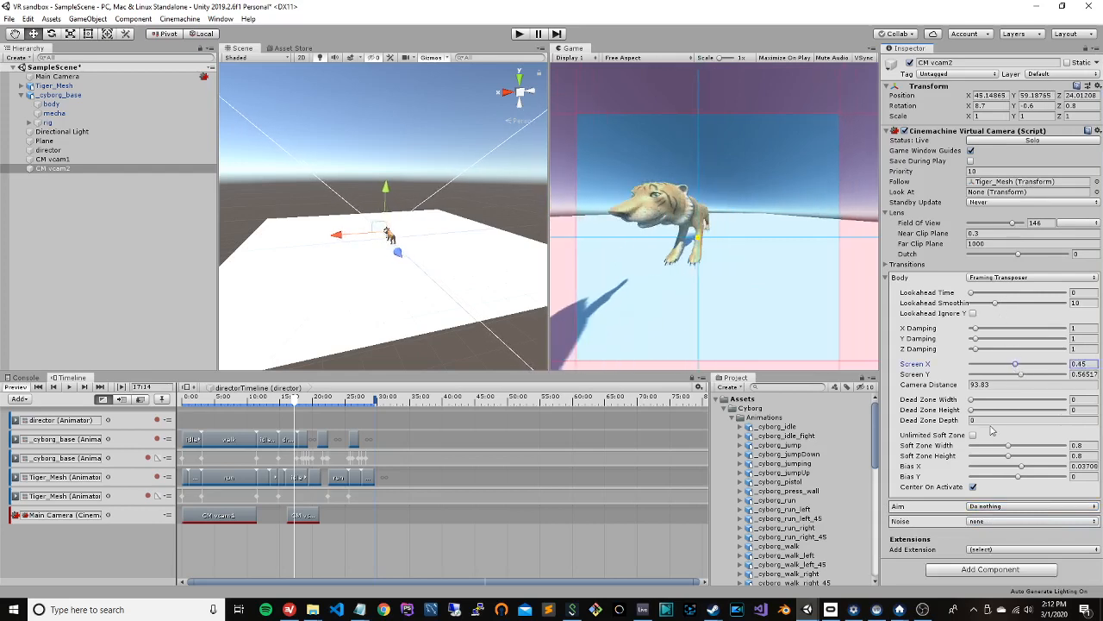
drag(1011, 448, 1023, 468)
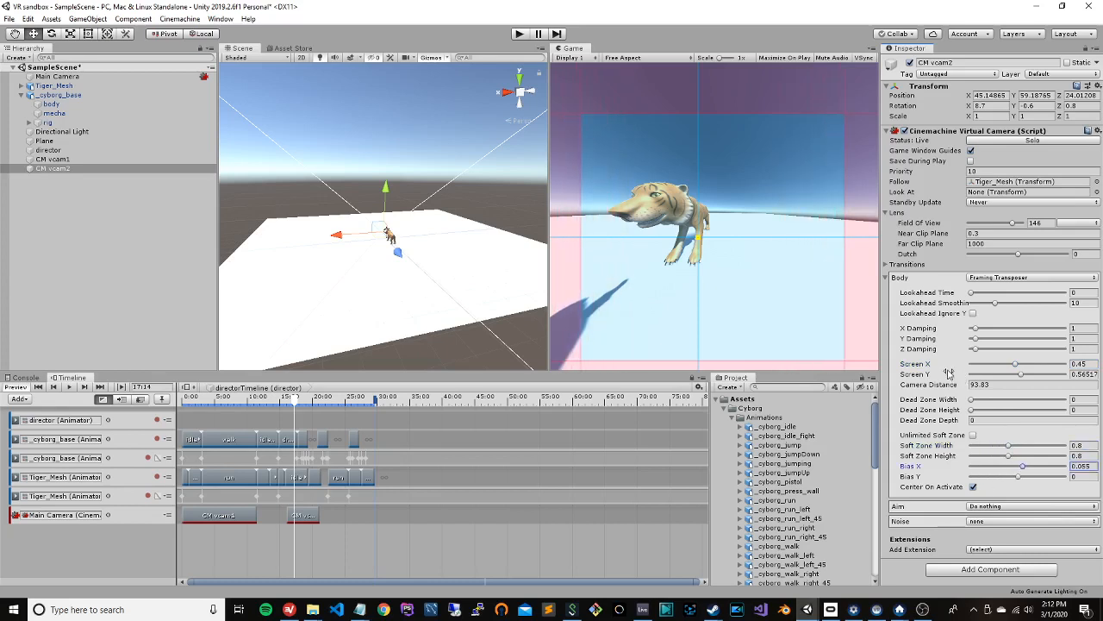
mouse_move(922, 388)
mouse_down()
mouse_move(953, 397)
mouse_move(936, 397)
mouse_up()
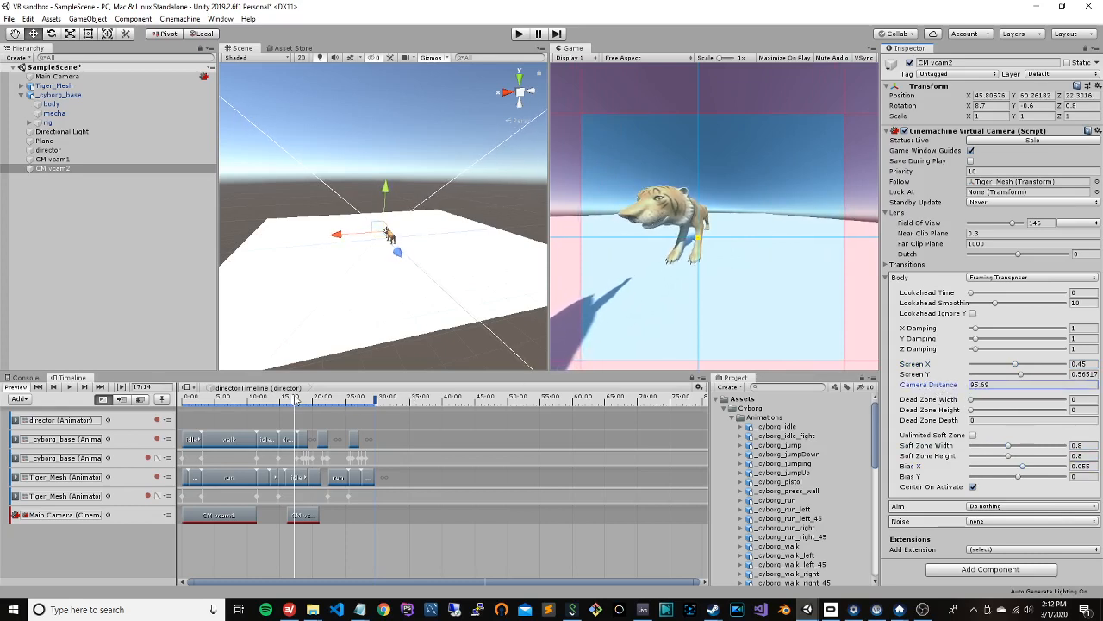
Step: Return the timeline to 0:00, frame CM vcam2 in the scene and set its Y rotation to -36.5
drag(295, 398, 177, 401)
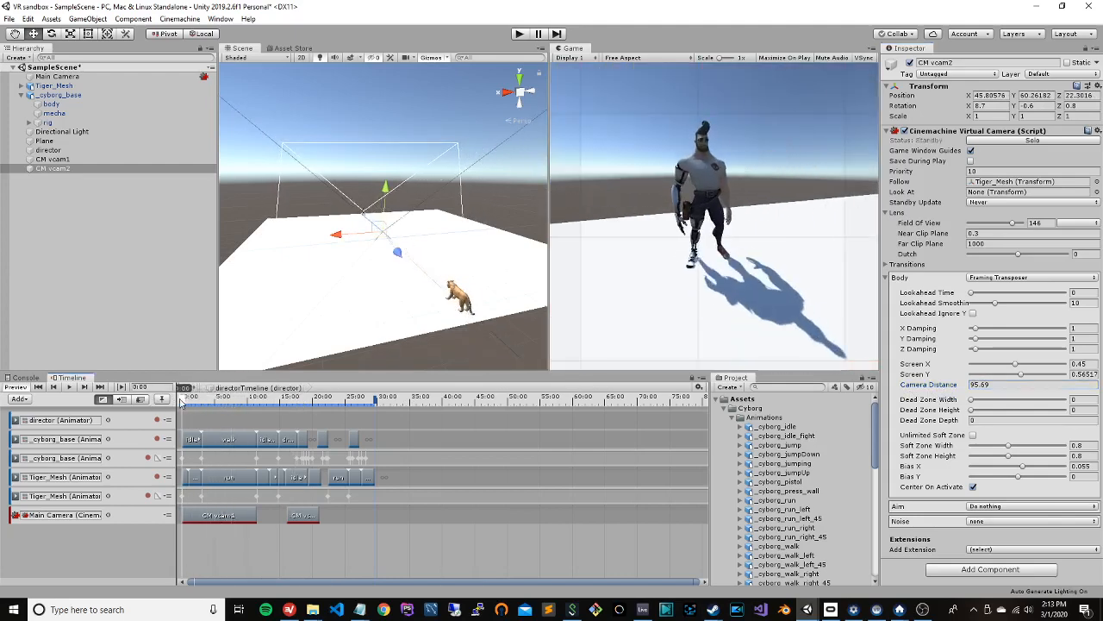
click(54, 169)
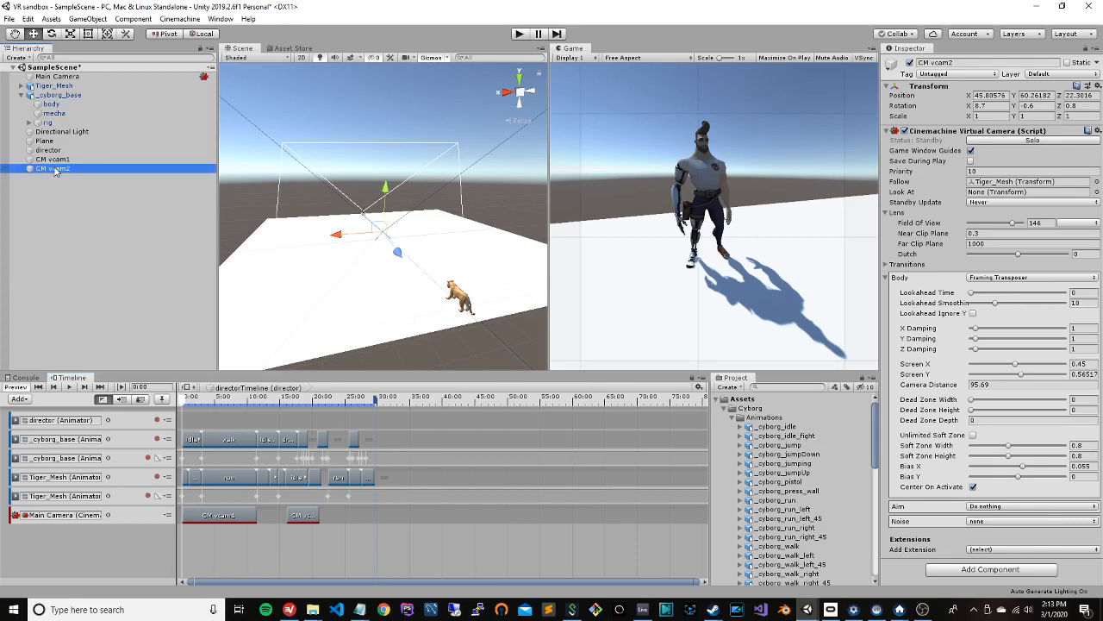
key(f)
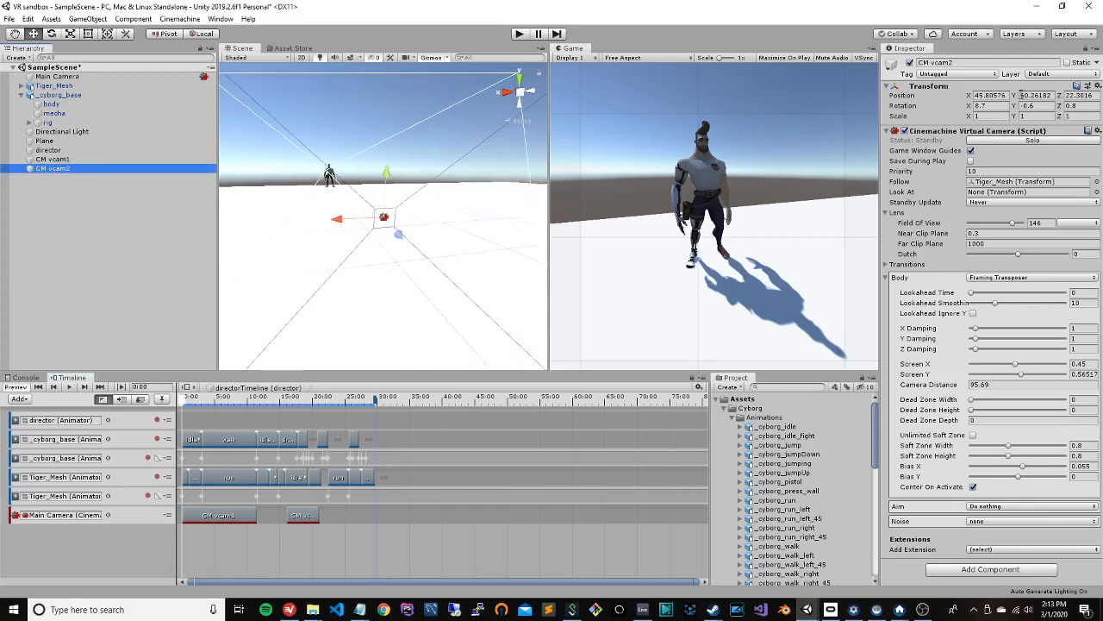
drag(1017, 108, 949, 157)
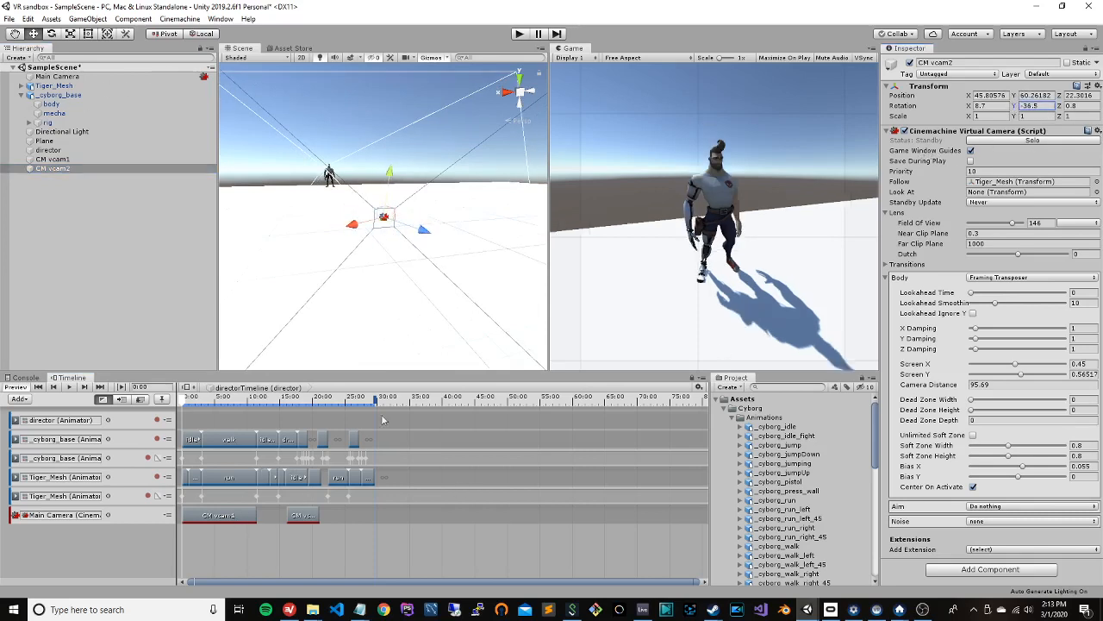
Step: Turn on Solo for CM vcam2 and scrub the timeline between 18:01 and the start to check the tiger shot
drag(183, 404, 299, 403)
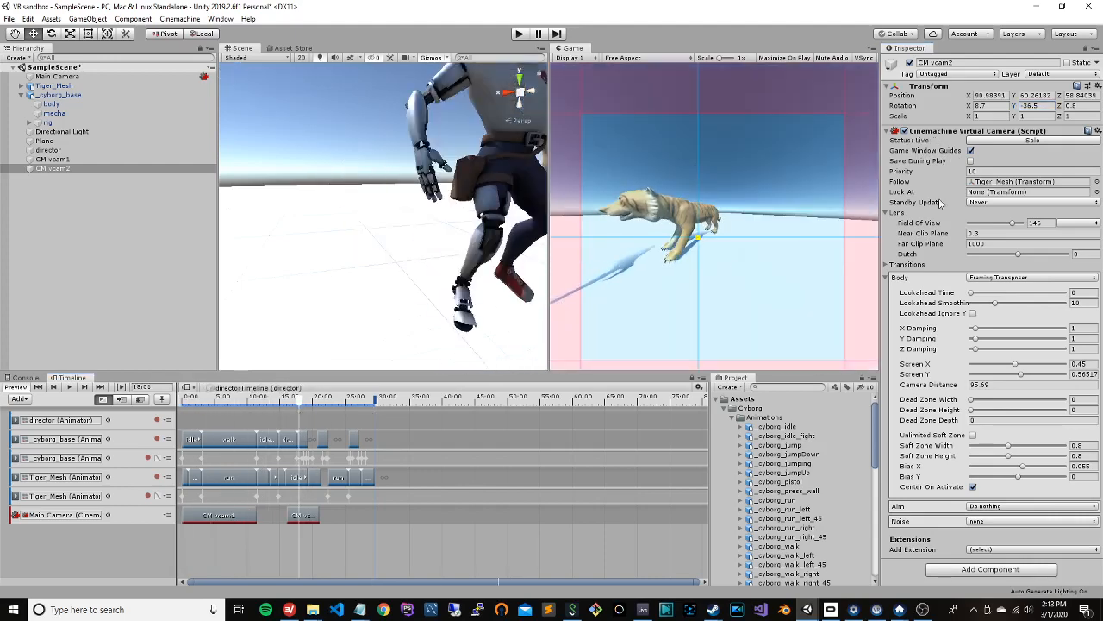
click(980, 142)
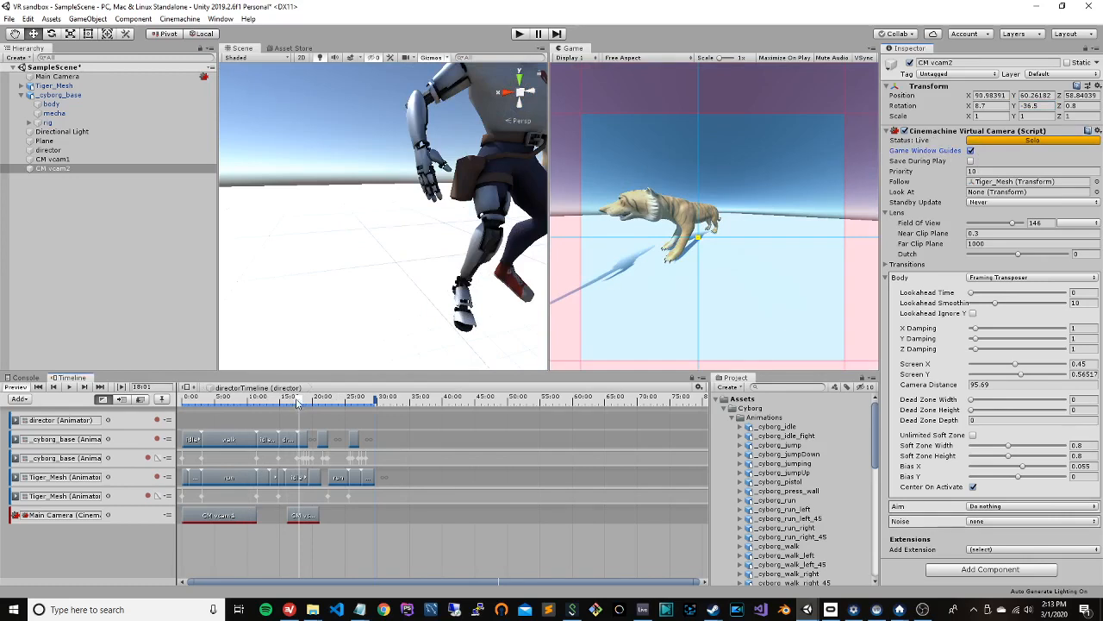
drag(298, 401, 121, 419)
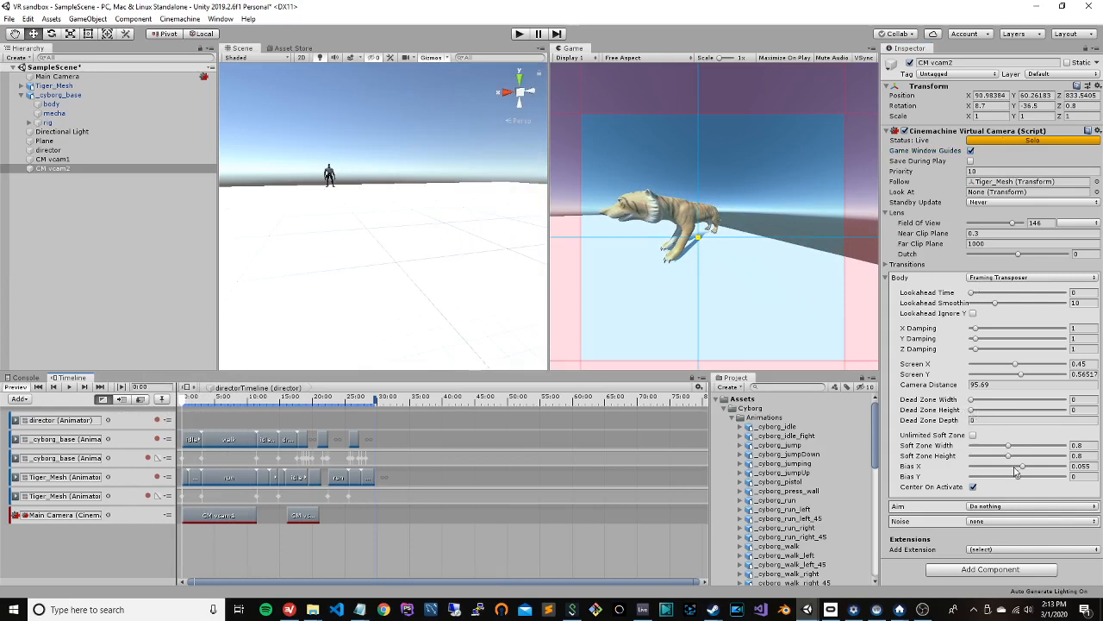
Step: Set Bias X to 0.02999 and Y rotation to -36.55, and reframe the tiger at Screen X 0.49355 and Screen Y 0.55772
drag(1022, 468, 1020, 468)
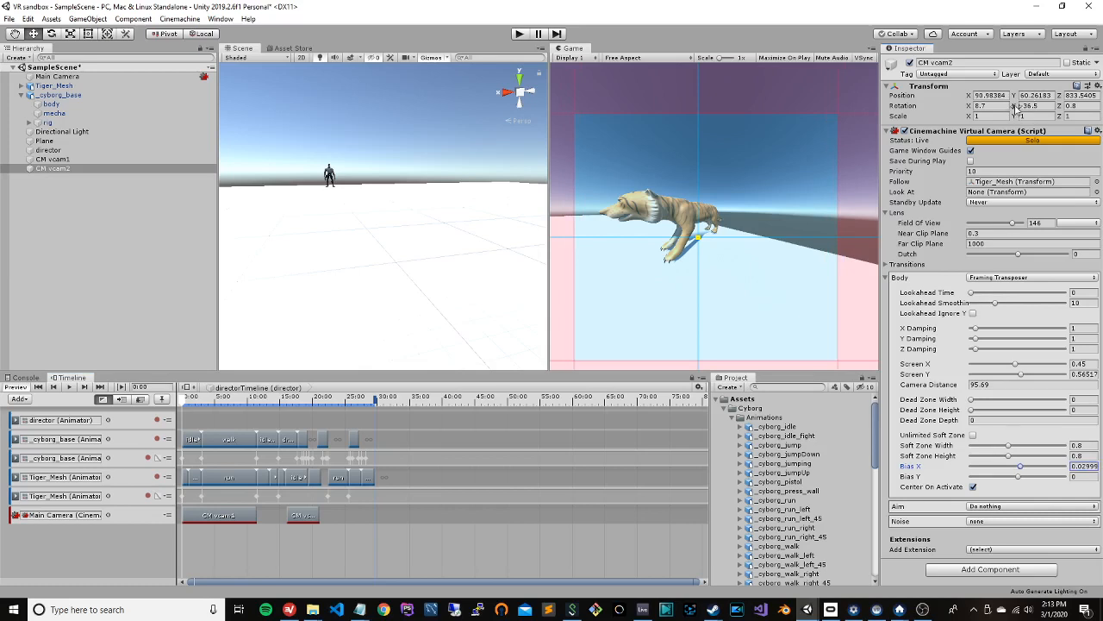
drag(1016, 107, 1002, 97)
click(970, 96)
mouse_move(710, 248)
mouse_down()
mouse_move(771, 251)
mouse_move(712, 253)
mouse_move(708, 241)
mouse_up()
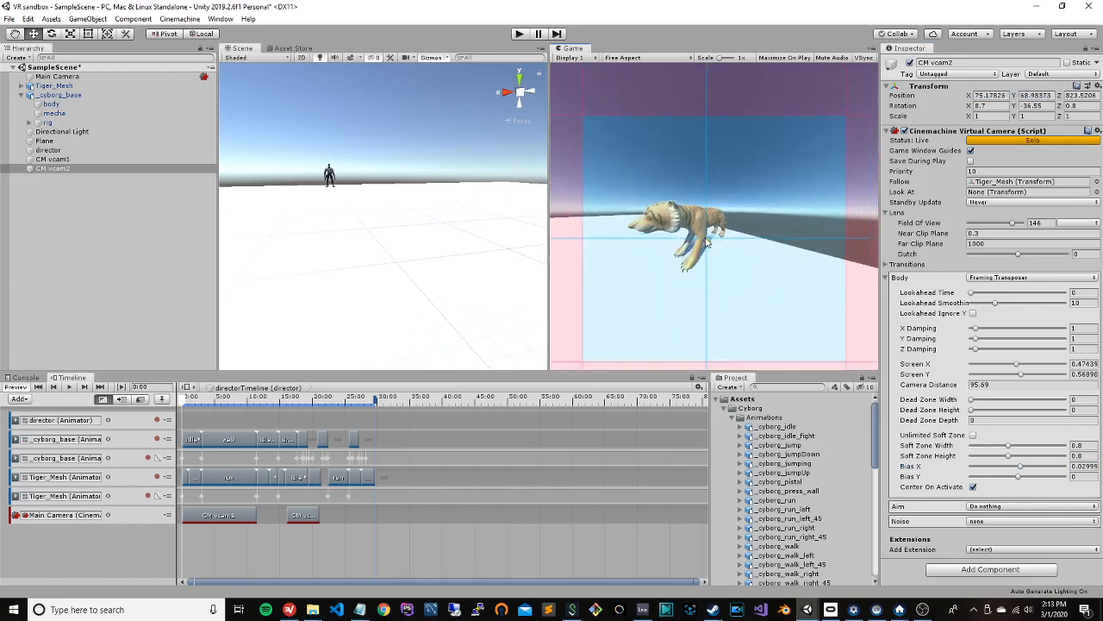
Step: Set the lens of CM vcam2 to a Near Clip Plane of 5.1 and a Far Clip Plane of 1000.26, keeping Dutch at 0
mouse_move(948, 235)
mouse_down()
mouse_move(900, 236)
mouse_move(987, 234)
mouse_move(893, 237)
mouse_move(904, 238)
mouse_up()
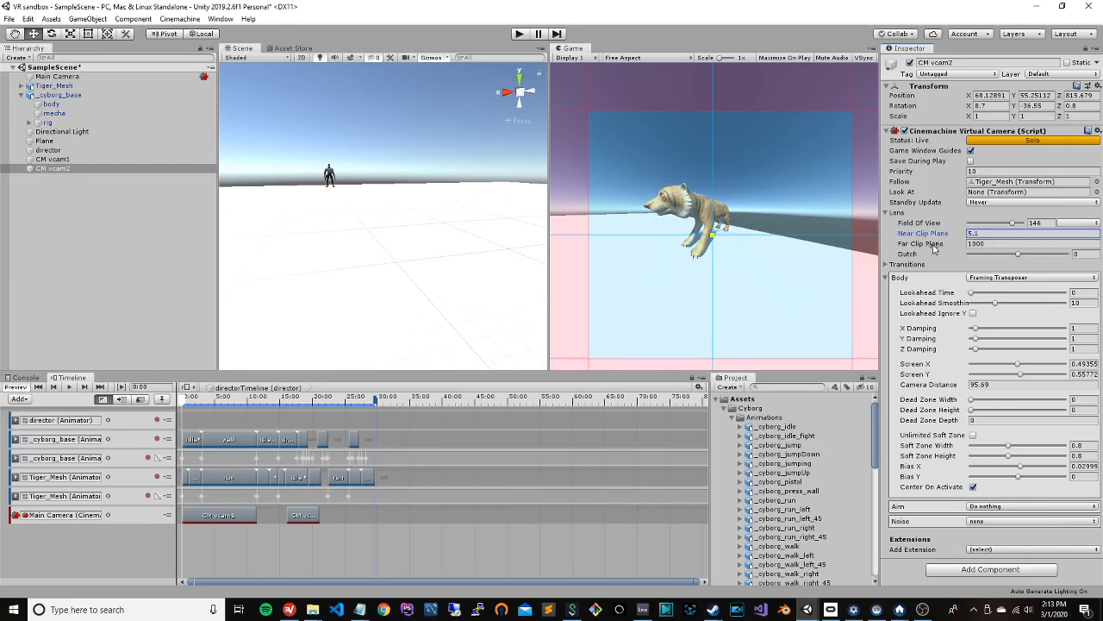
mouse_move(934, 248)
mouse_down()
mouse_move(906, 249)
mouse_move(954, 248)
mouse_up()
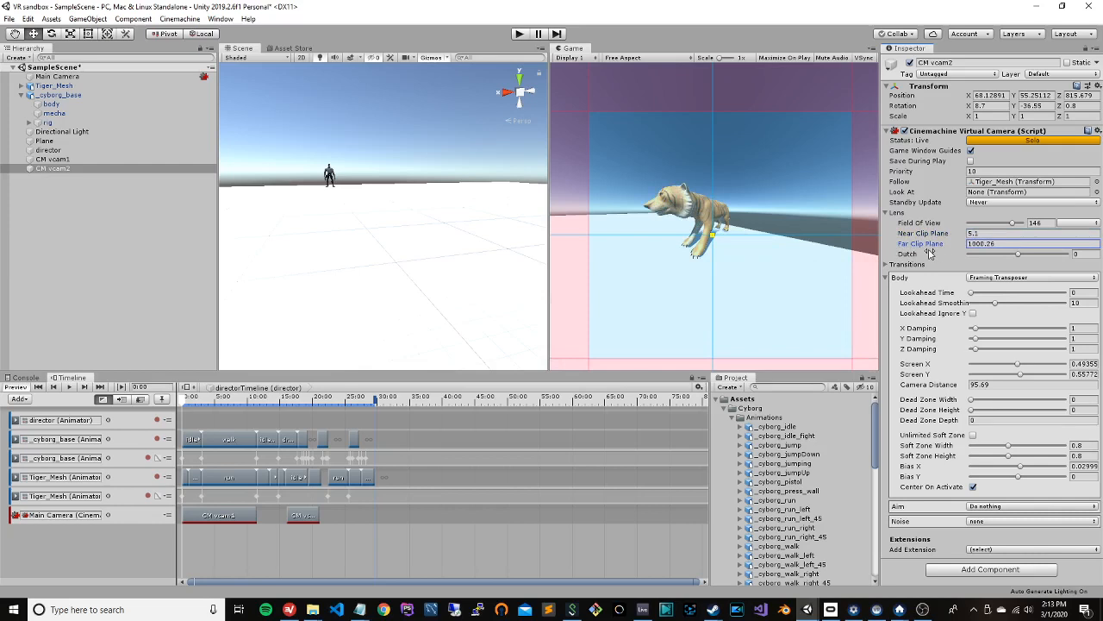
drag(1021, 256, 1021, 256)
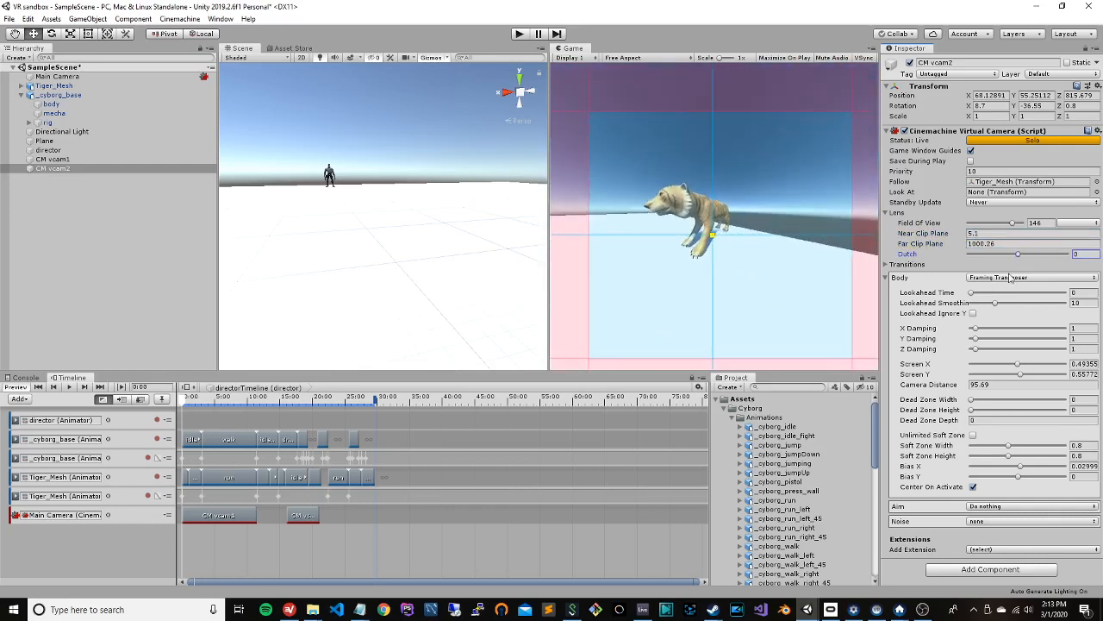
Step: Try the Hard Lock To Target and Orbital Transposer body modes on CM vcam2 and set Body back to Framing Transposer
click(1011, 277)
click(1025, 317)
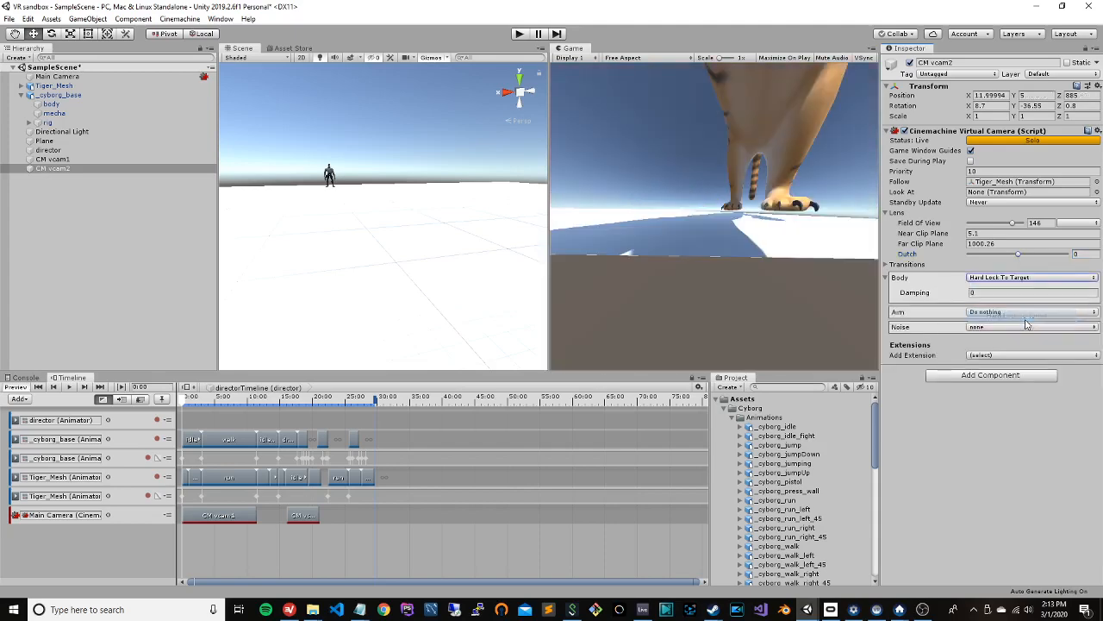
click(1006, 279)
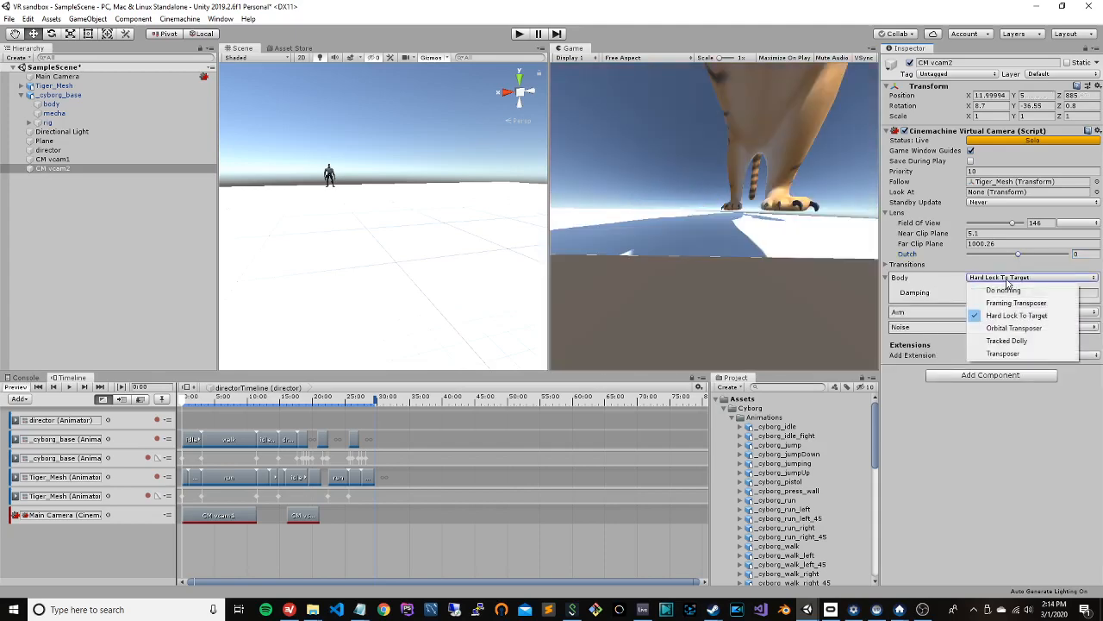
click(1017, 329)
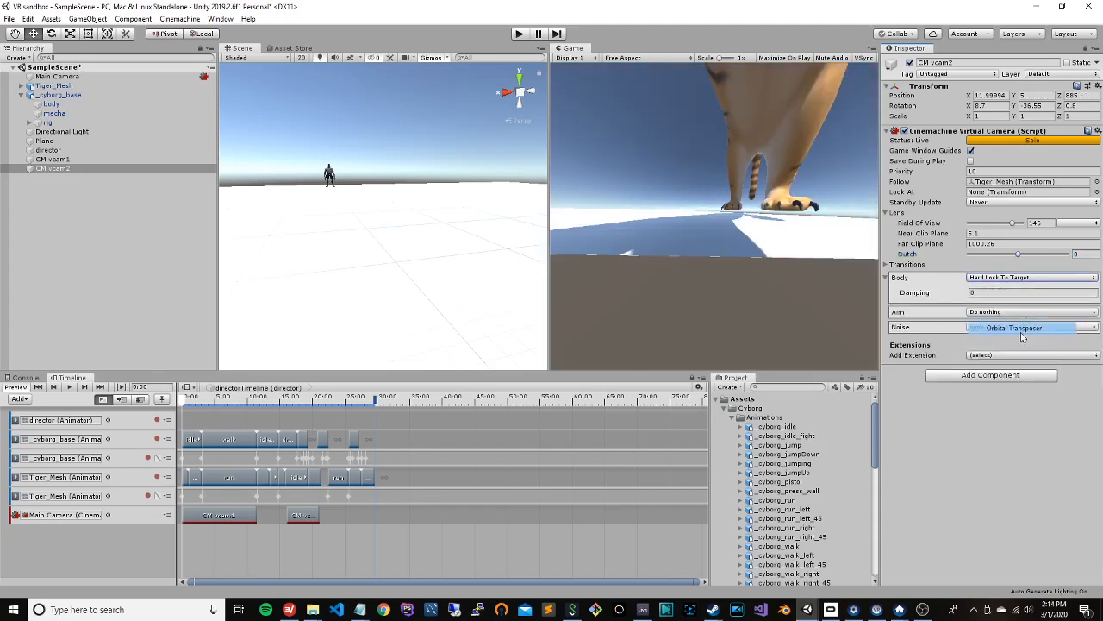
click(1006, 279)
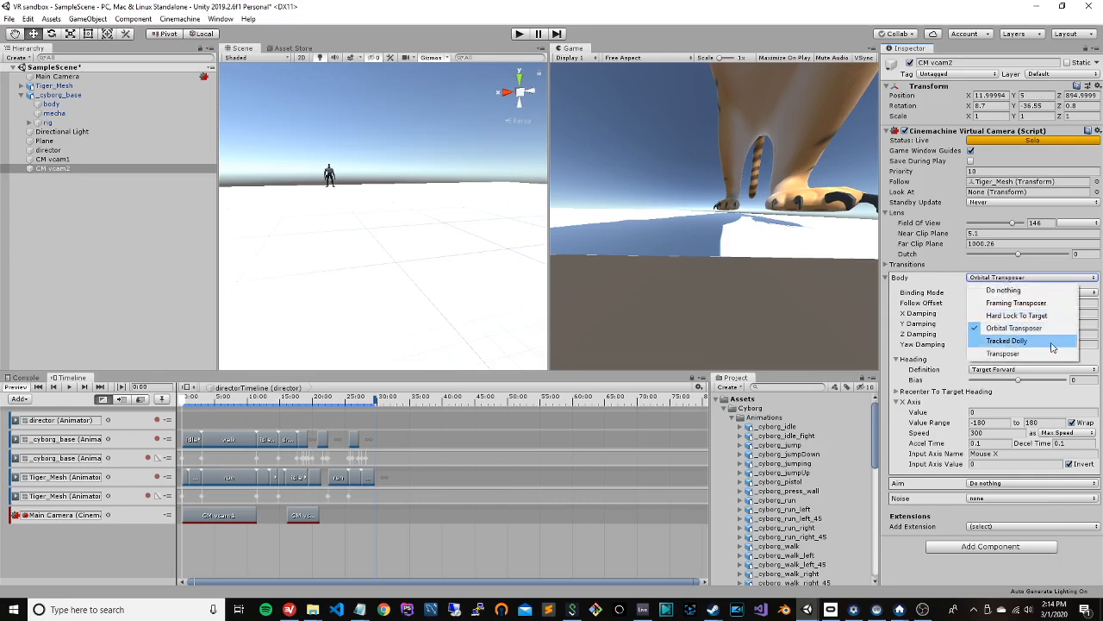
click(1039, 302)
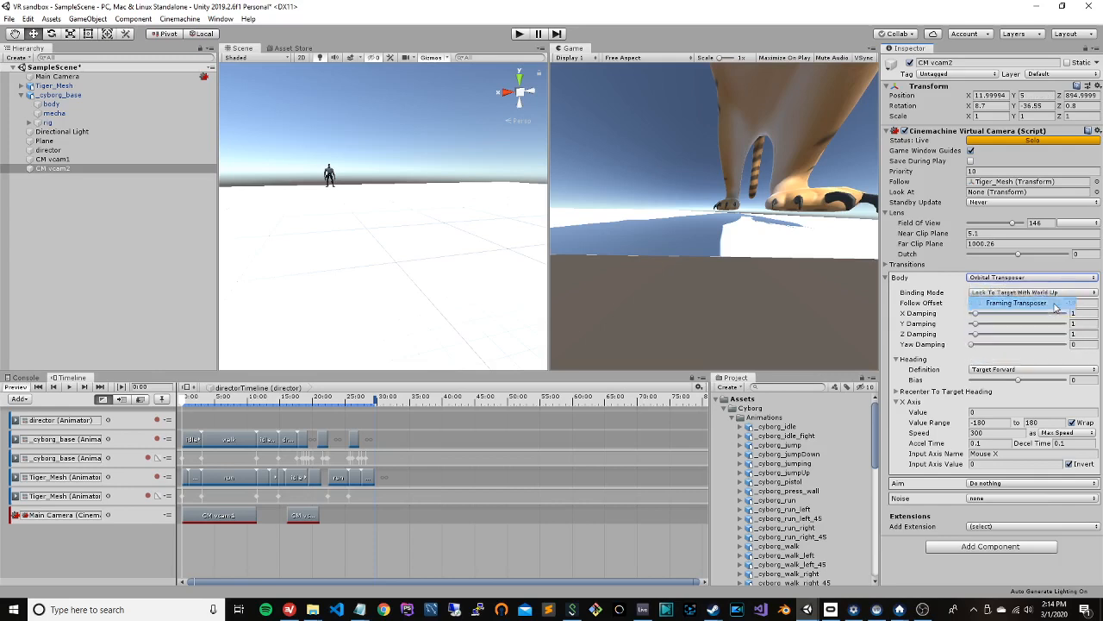
Step: Reframe the tiger at Screen X 0.57665 and Screen Y 0.63966, and set the Field Of View to 135
drag(718, 221, 738, 263)
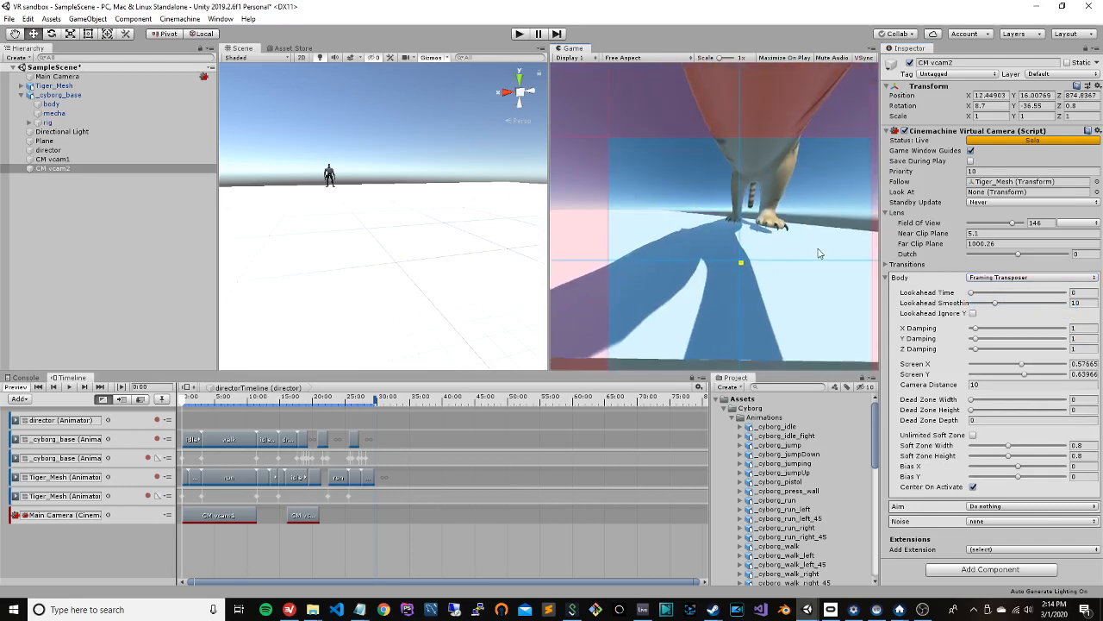
drag(1014, 225, 1012, 227)
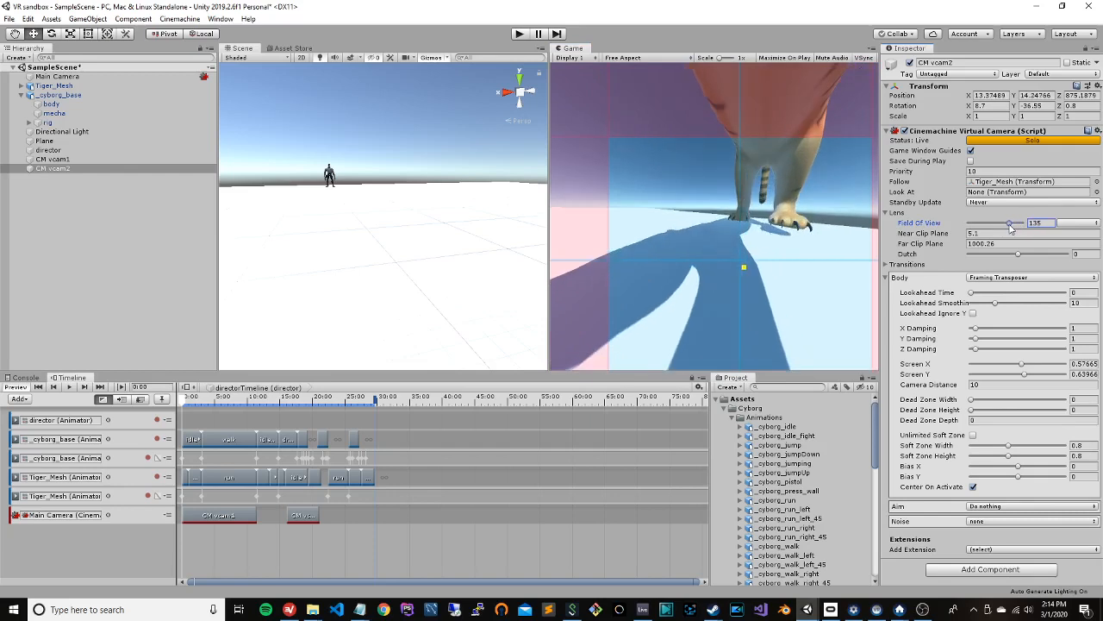
click(1091, 224)
click(1079, 226)
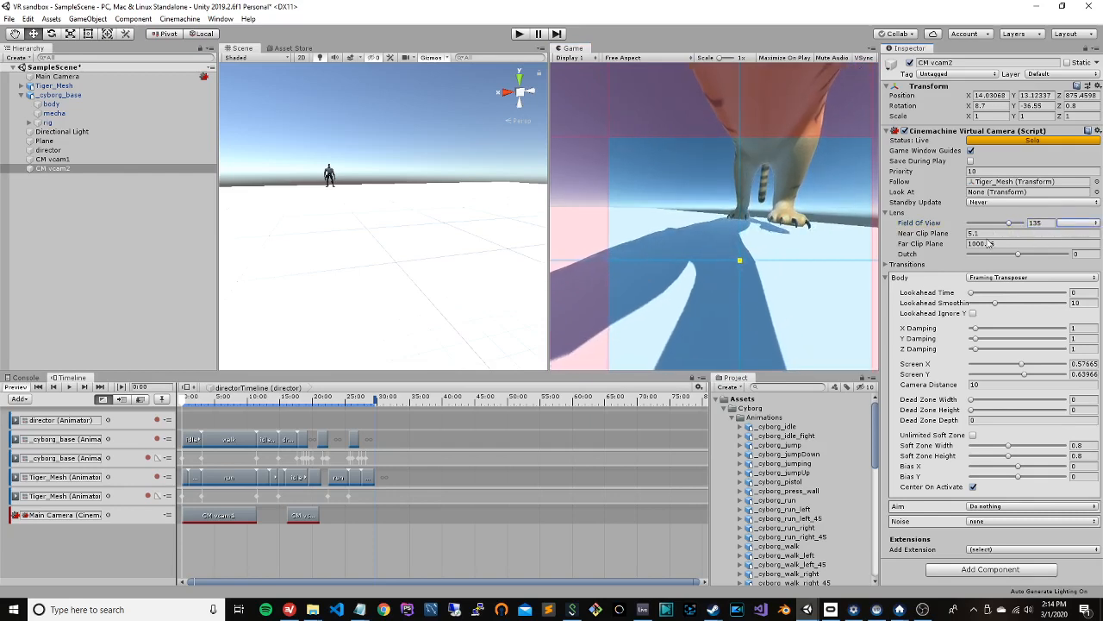
Step: Set the Camera Distance to 90.7 and reframe the tiger at Screen X 0.53832 and Screen Y 0.60986
click(886, 265)
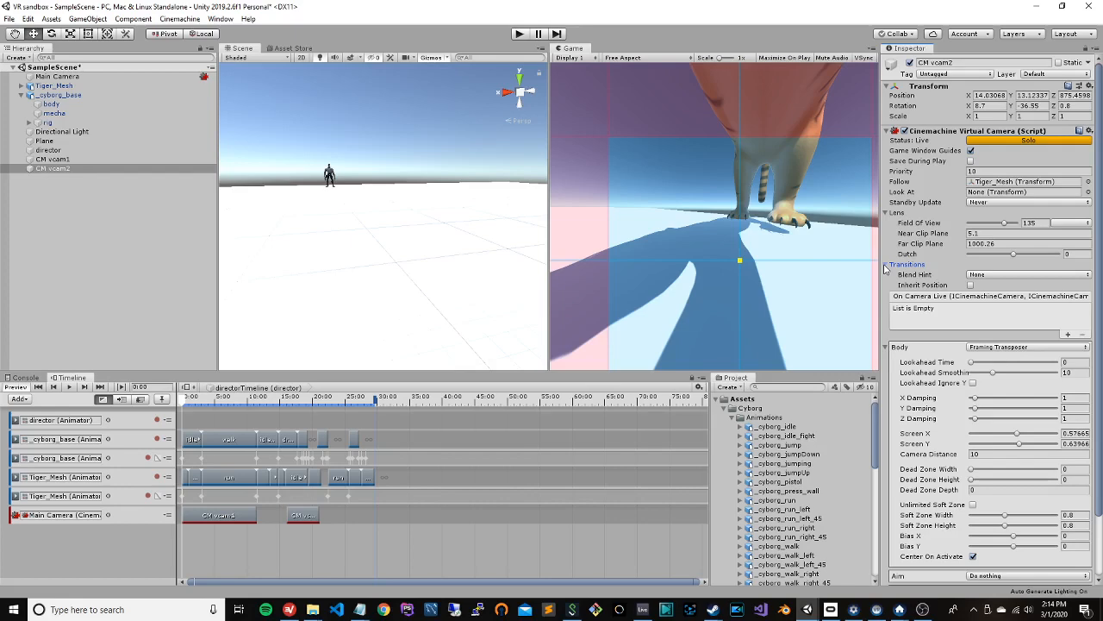
click(886, 265)
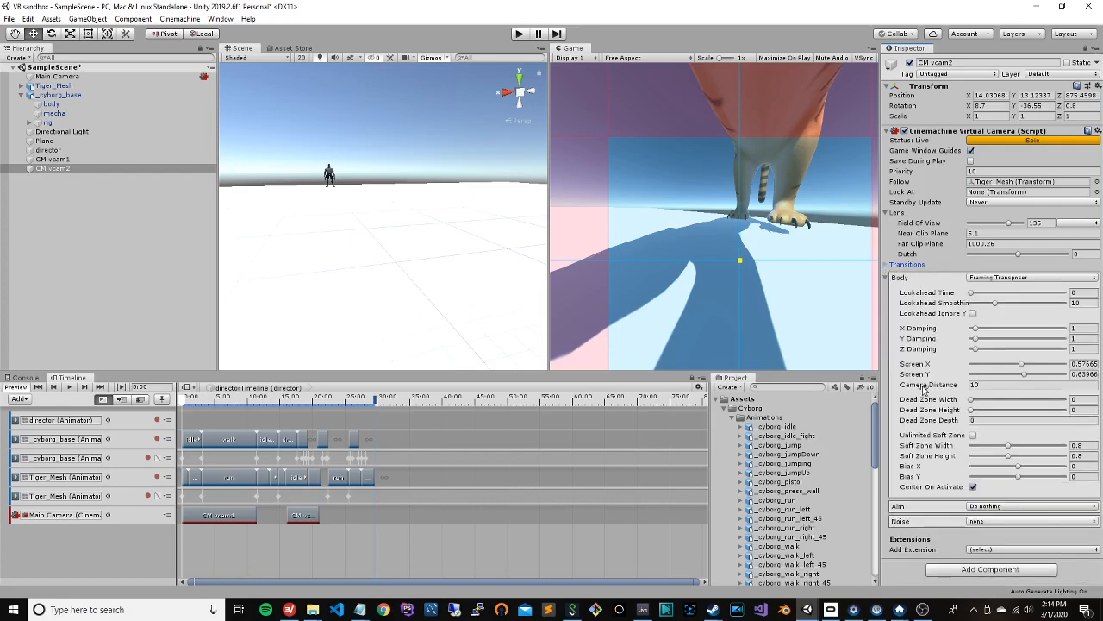
drag(924, 389, 977, 391)
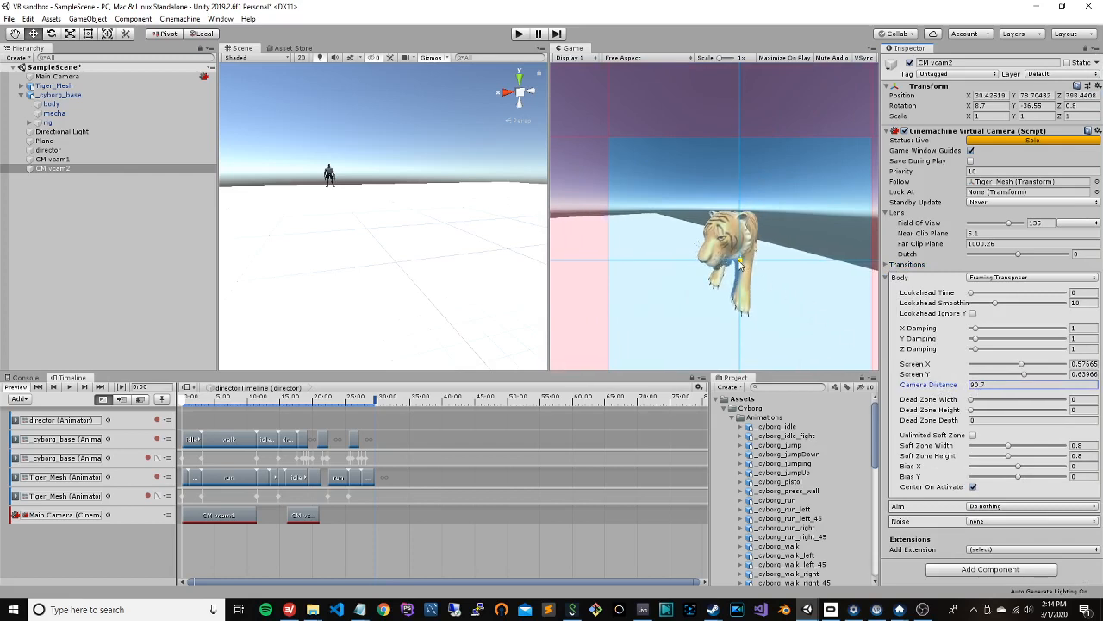
mouse_move(738, 266)
mouse_down()
mouse_move(735, 250)
mouse_move(727, 255)
mouse_move(741, 254)
mouse_move(726, 255)
mouse_up()
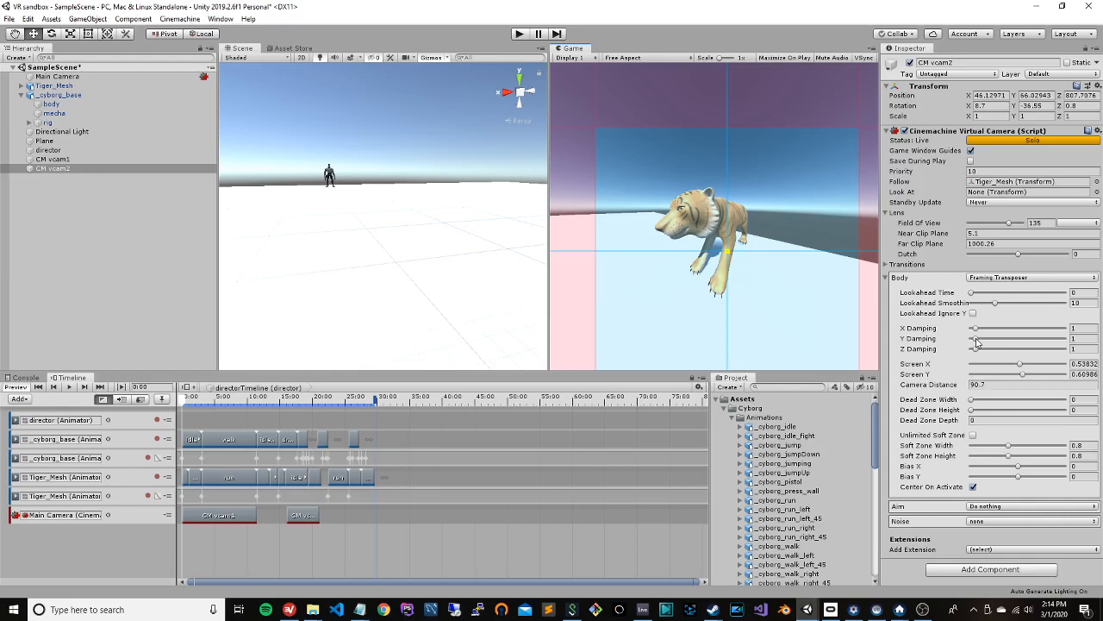
Step: Set Dead Zone Width and Height to 0.07, Soft Zone Width to 0.21, Soft Zone Height to 0.19 and Bias X to 0
mouse_move(971, 401)
mouse_down()
mouse_move(983, 405)
mouse_move(978, 415)
mouse_move(974, 401)
mouse_up()
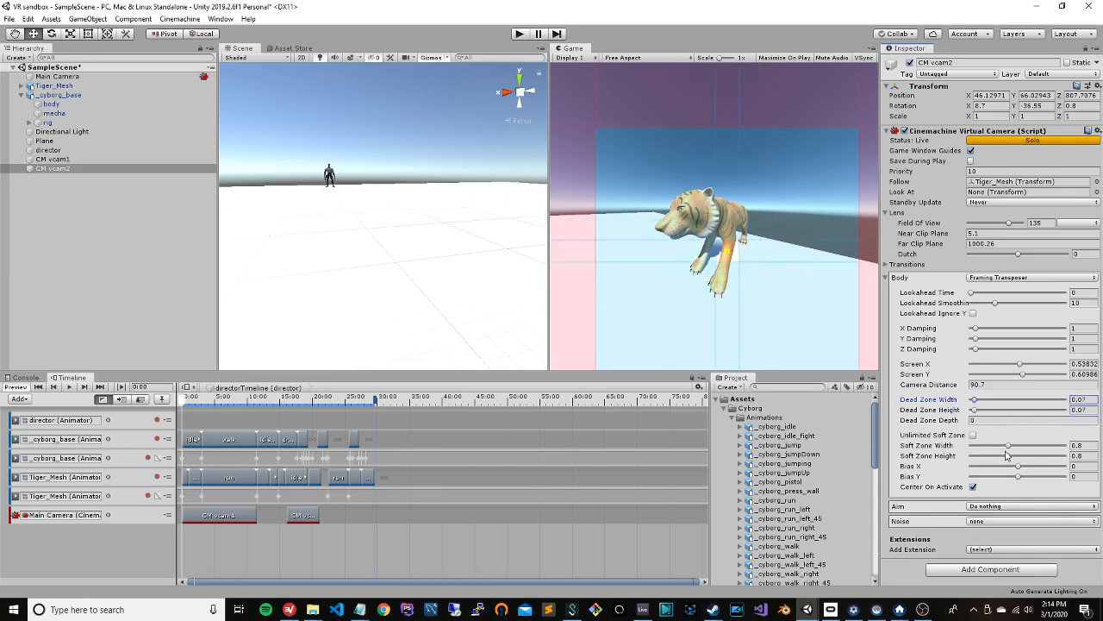
mouse_move(1011, 451)
mouse_down()
mouse_move(977, 445)
mouse_move(1017, 467)
mouse_up()
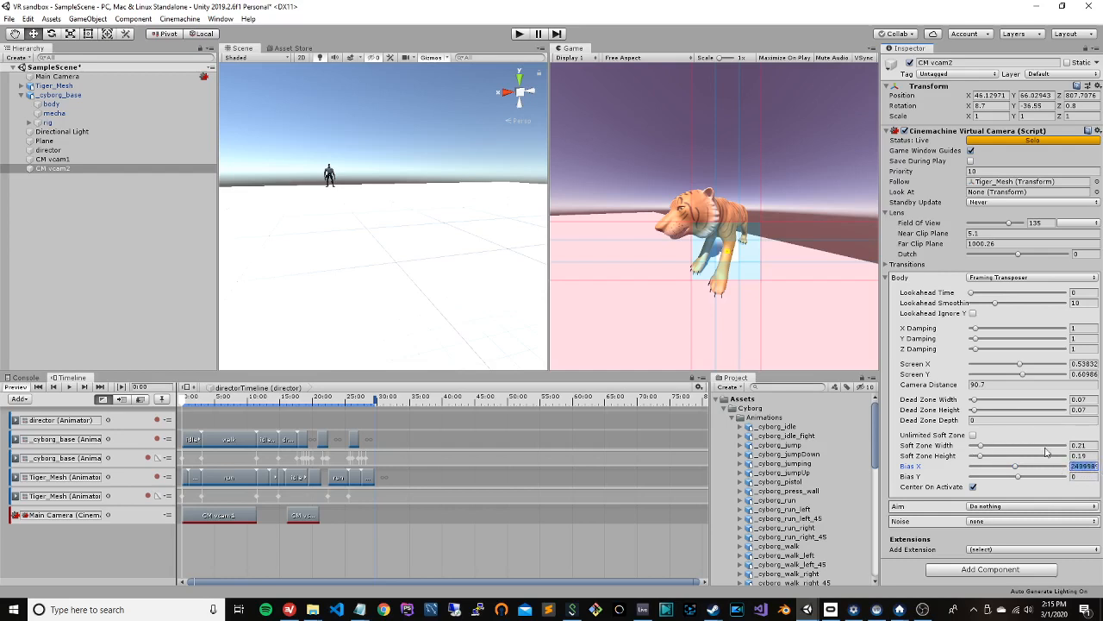
text(9)
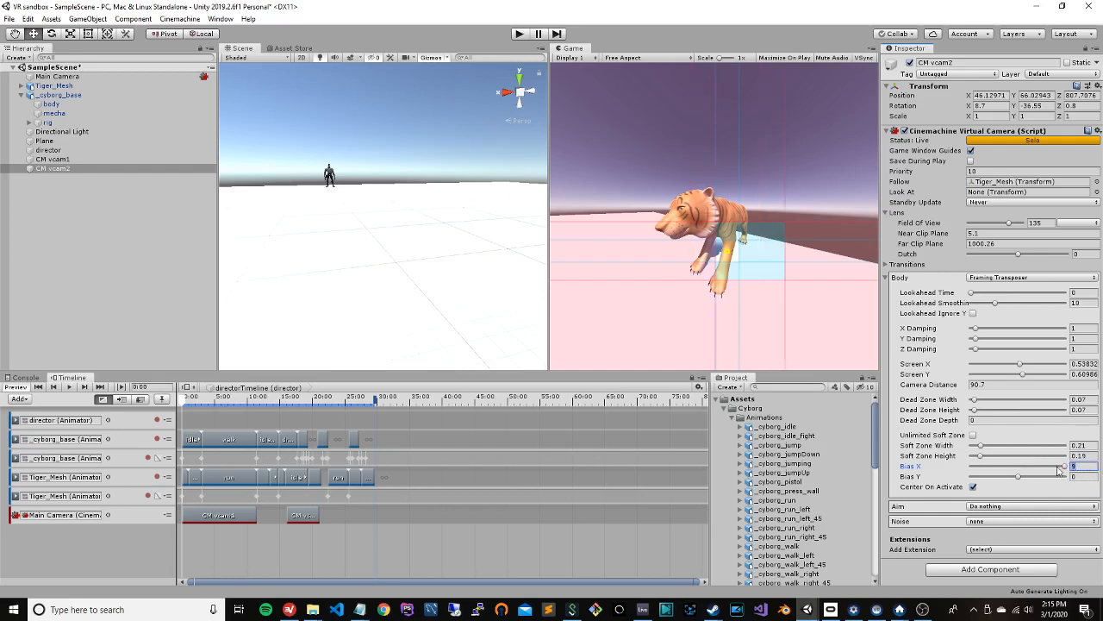
key(BackSpace)
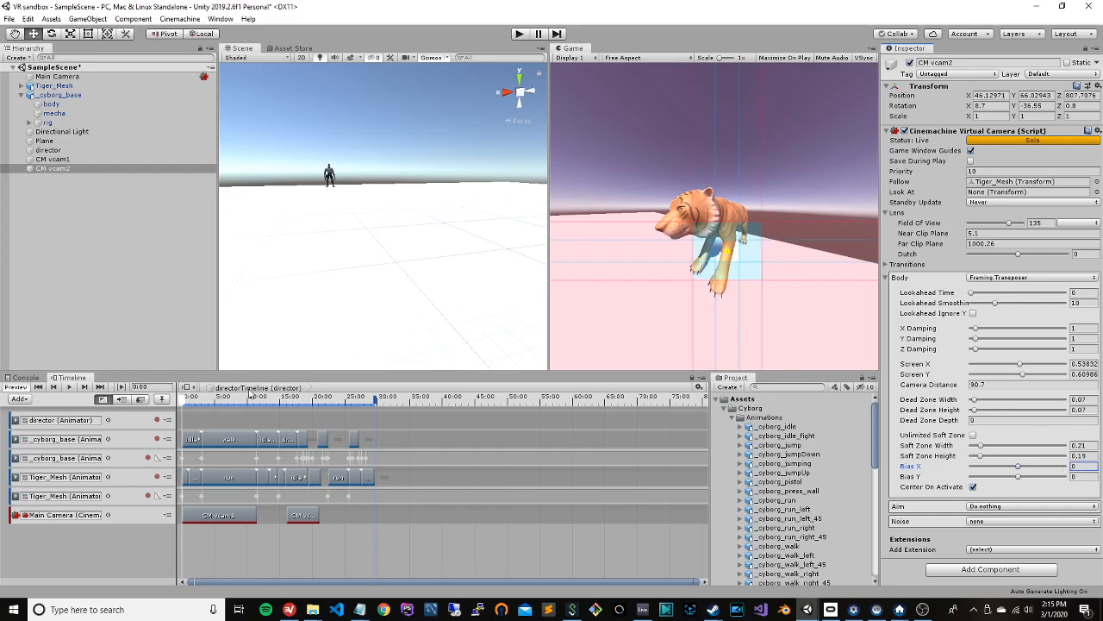
Step: Play the timeline, set Dead Zone Width to 0.05 and X, Y and Z Damping to 0, and scrub back to check the tiger tracking
click(70, 388)
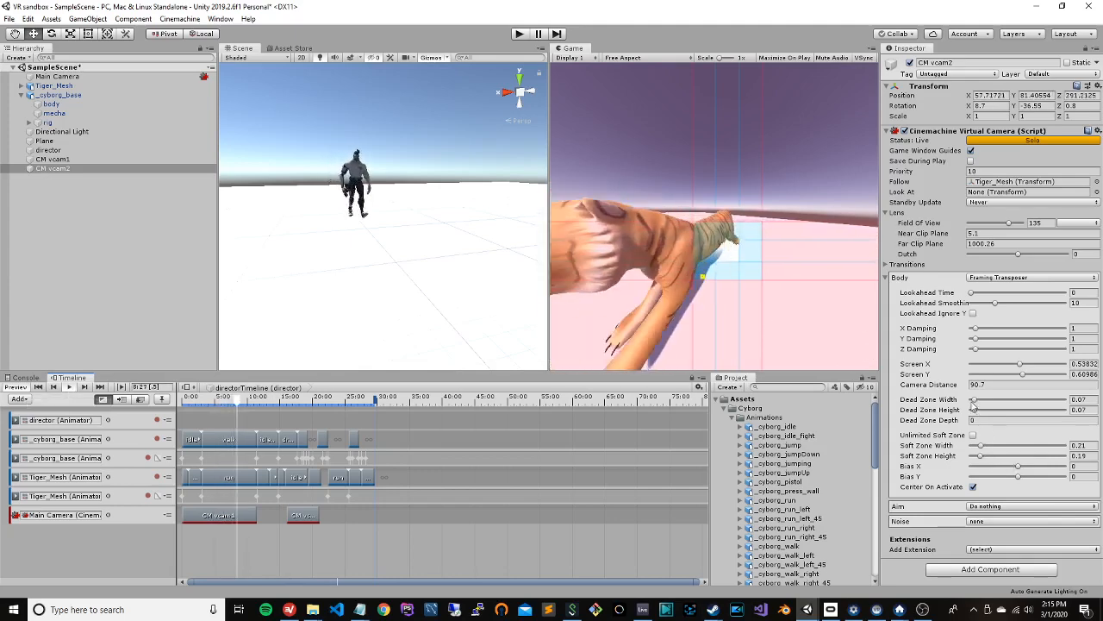
drag(975, 401, 975, 402)
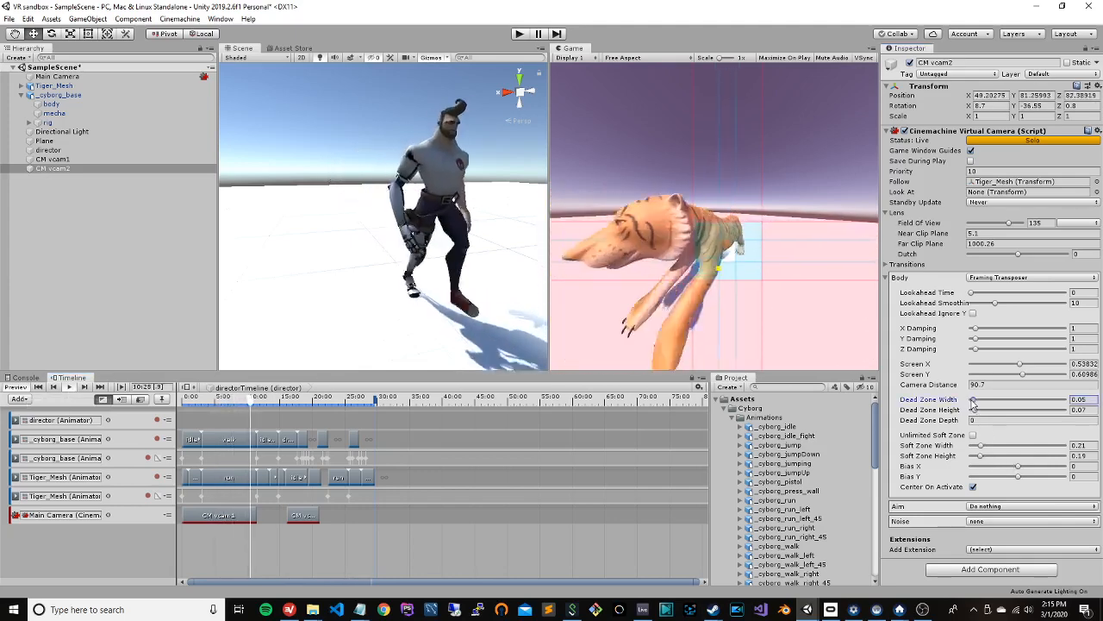
drag(976, 329, 950, 352)
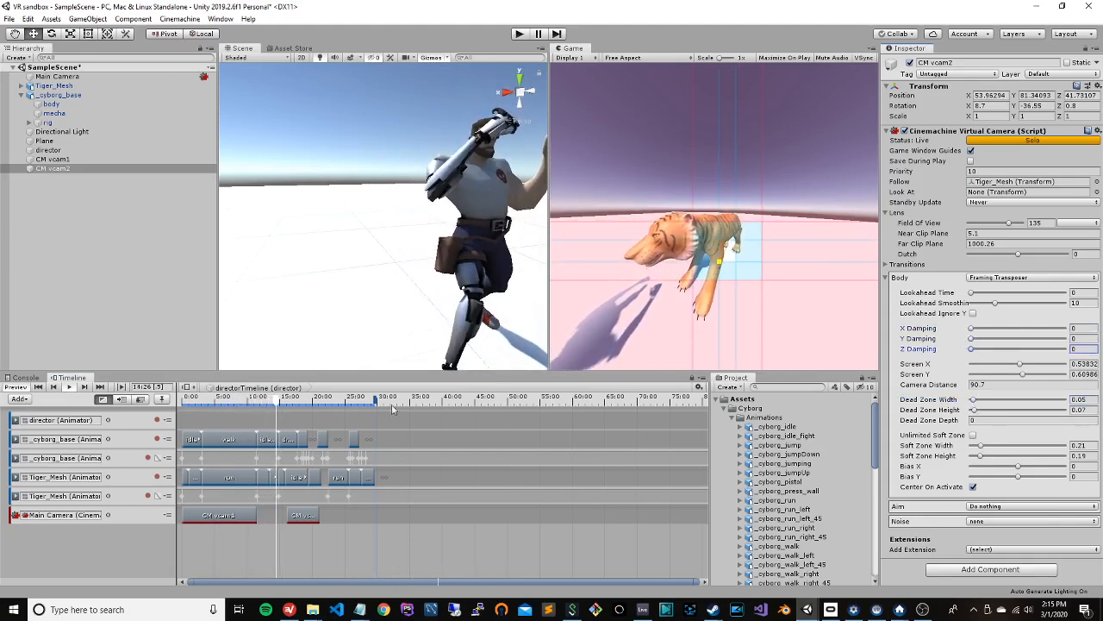
drag(277, 402, 222, 399)
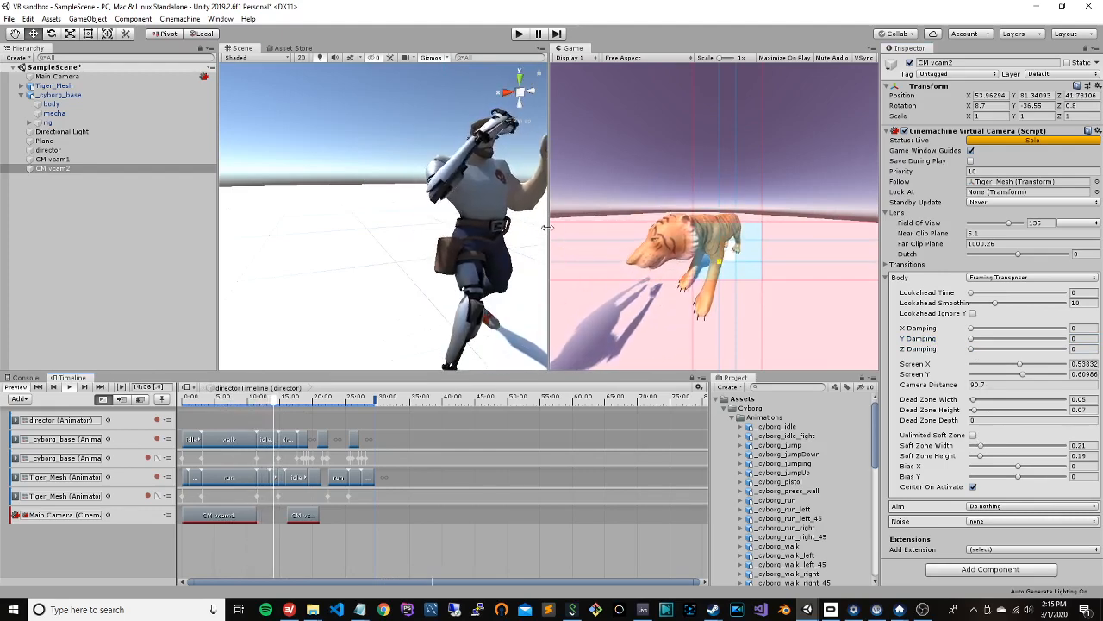
Step: Set CM vcam2's Camera Distance to 92.43 and move its timeline clip to start at 11.45 s, directly after the CM vcam1 clip
drag(549, 241, 406, 247)
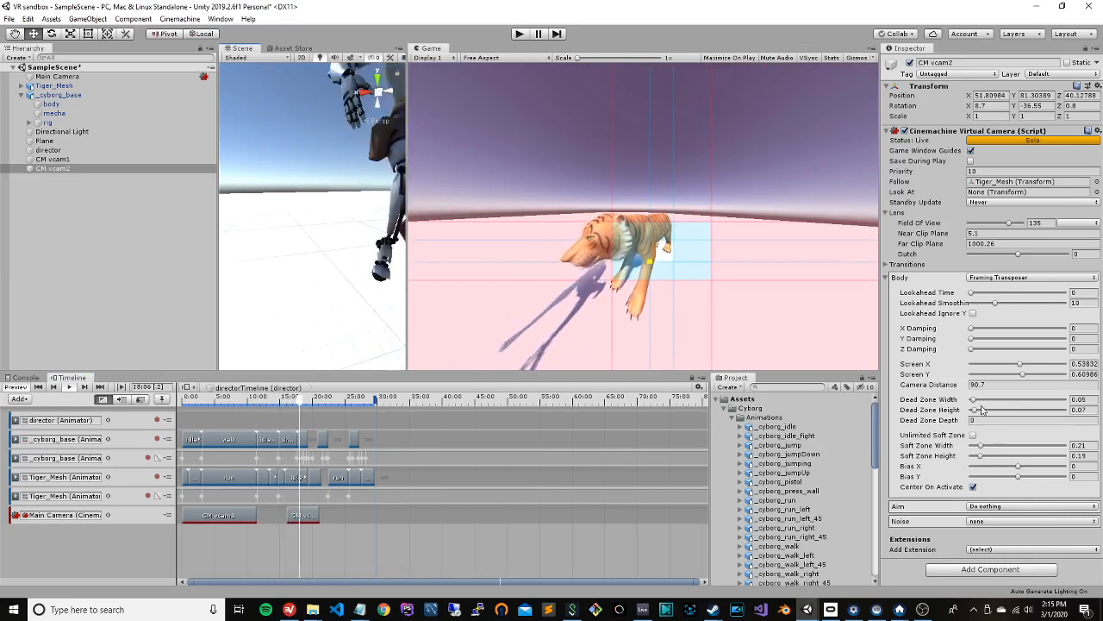
mouse_move(940, 390)
mouse_down()
mouse_move(969, 388)
mouse_move(952, 391)
mouse_up()
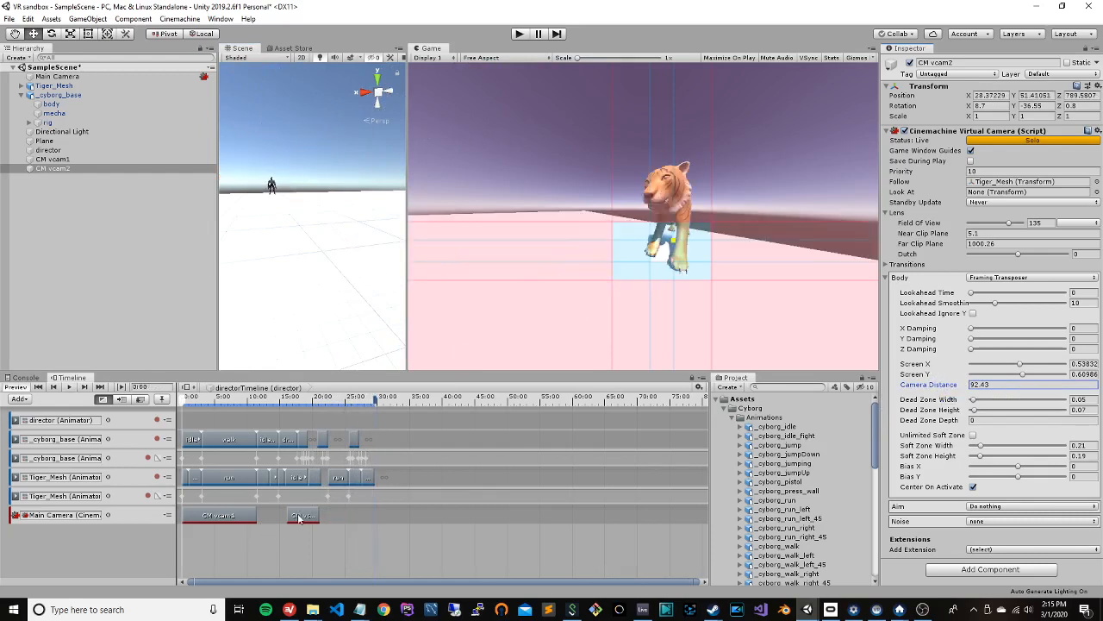
drag(299, 518, 276, 520)
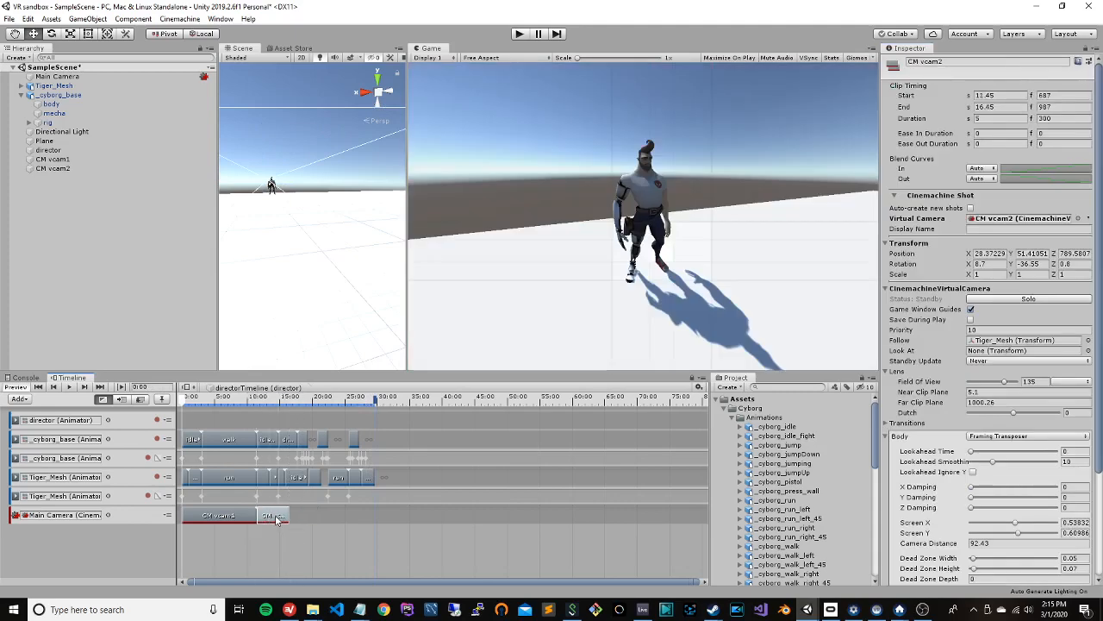
Step: Compare the CM vcam1 and CM vcam2 shots by inspecting both timeline clips and briefly soloing each virtual camera
click(229, 517)
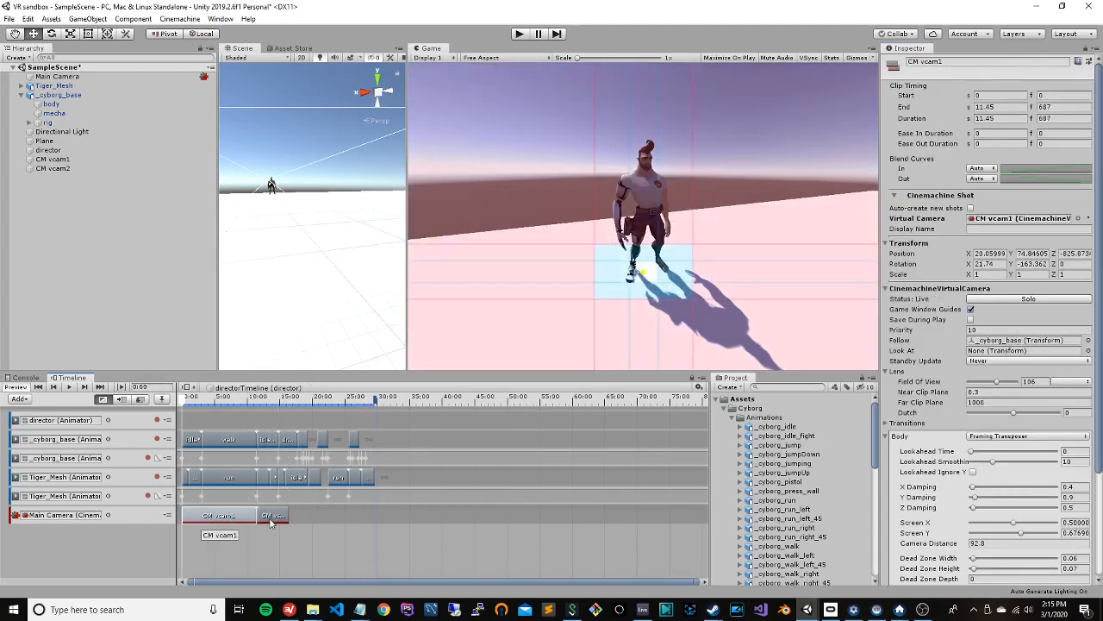
click(270, 520)
click(227, 517)
click(275, 518)
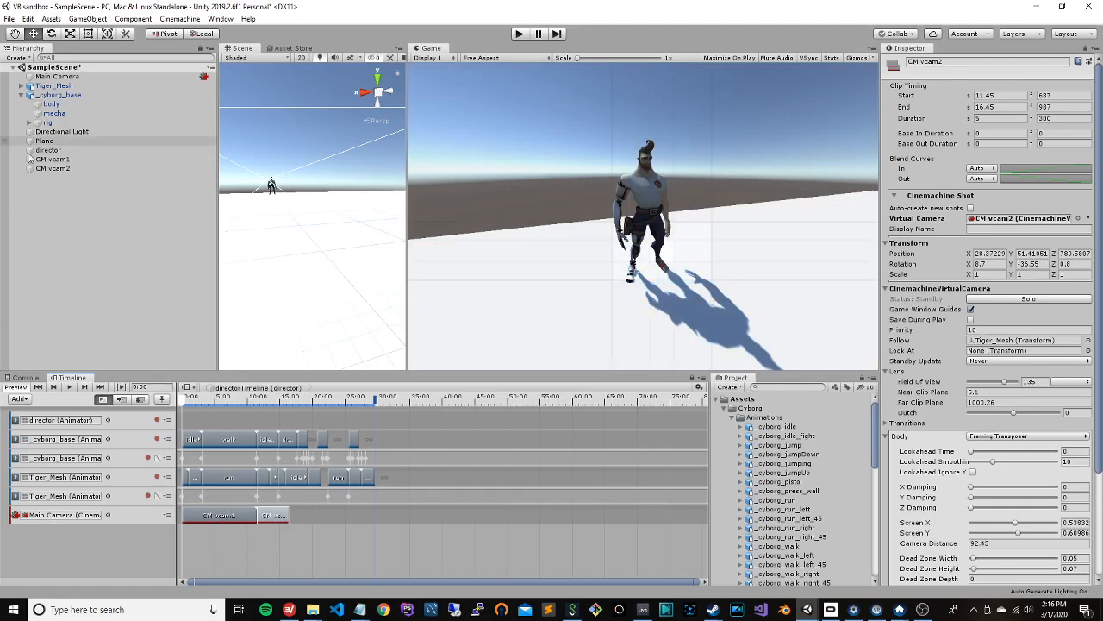
click(52, 168)
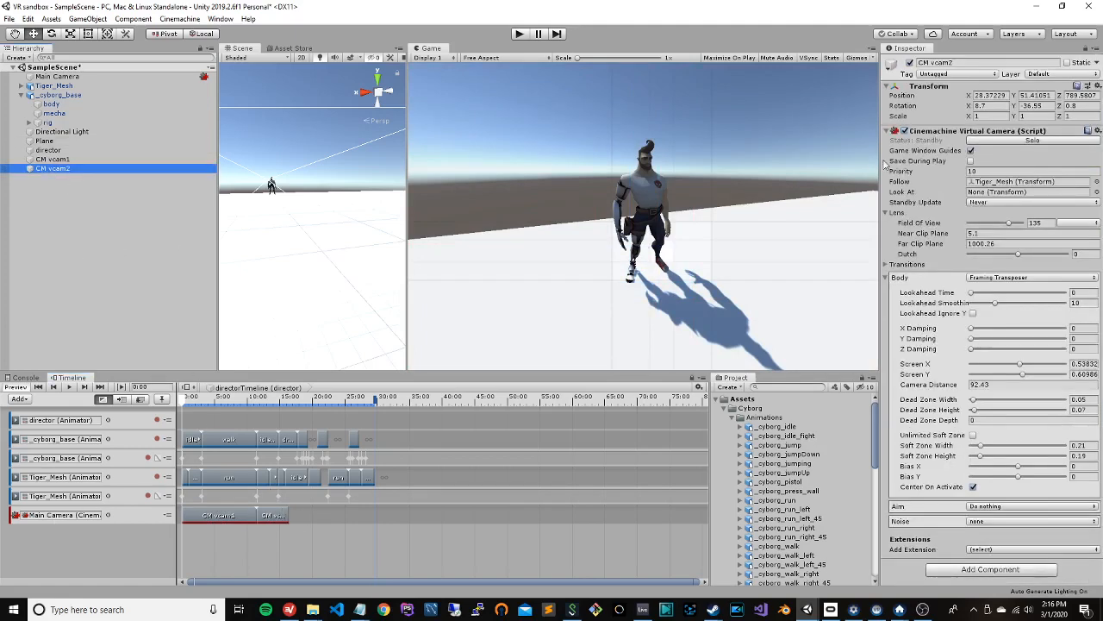
click(1026, 141)
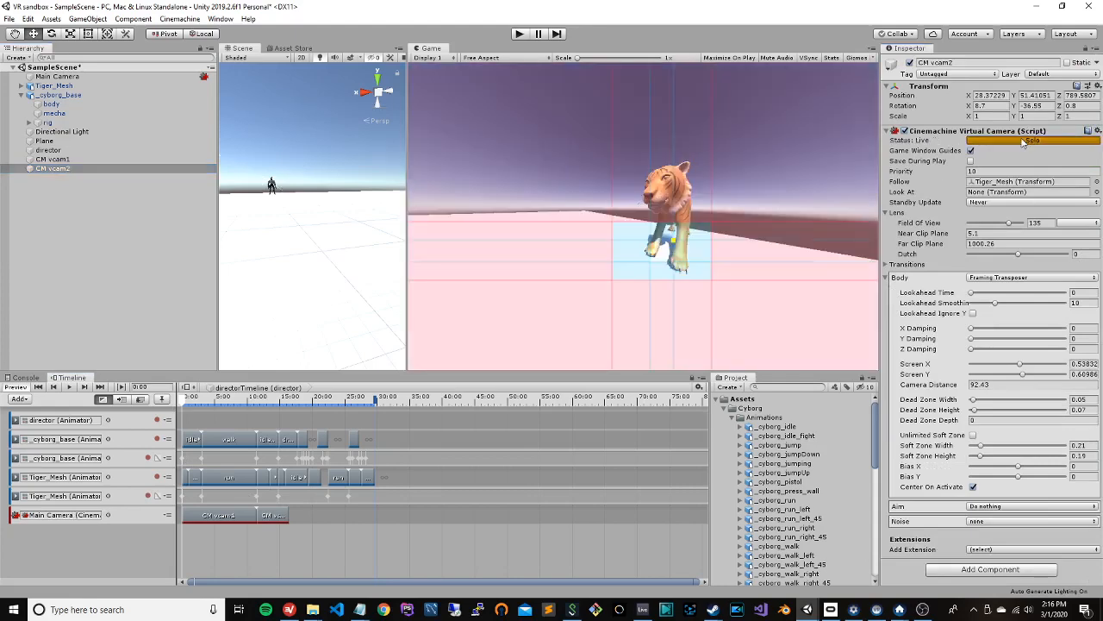
click(1025, 140)
click(227, 517)
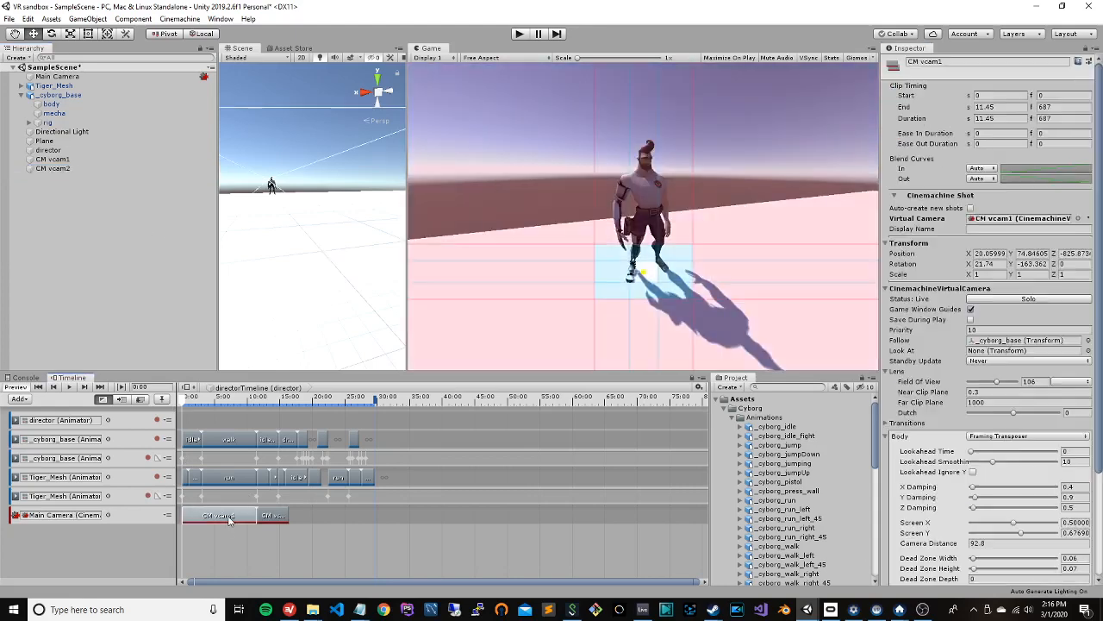
click(58, 160)
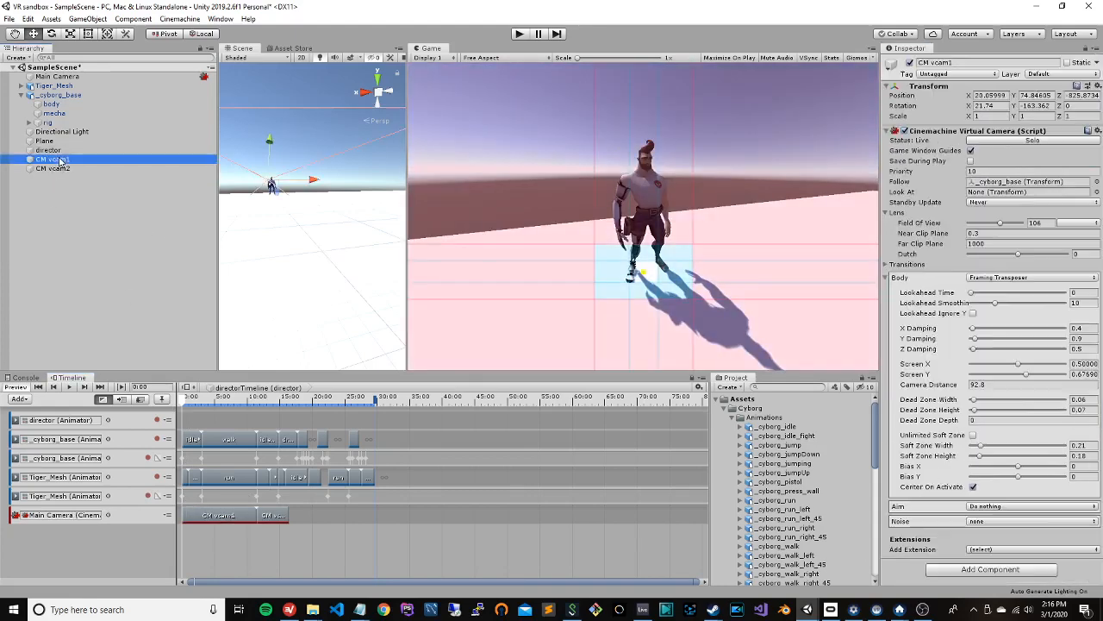
click(1017, 141)
click(1018, 141)
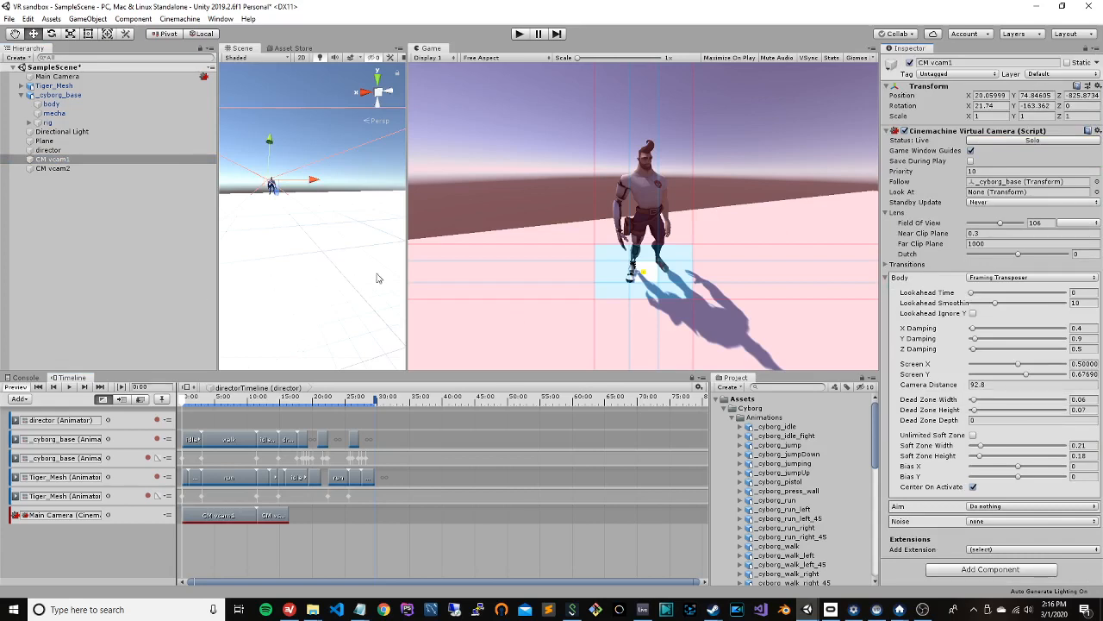
Step: Enlarge the Scene view to show the whole plane and create a Cinemachine dolly camera with track
drag(403, 227, 675, 227)
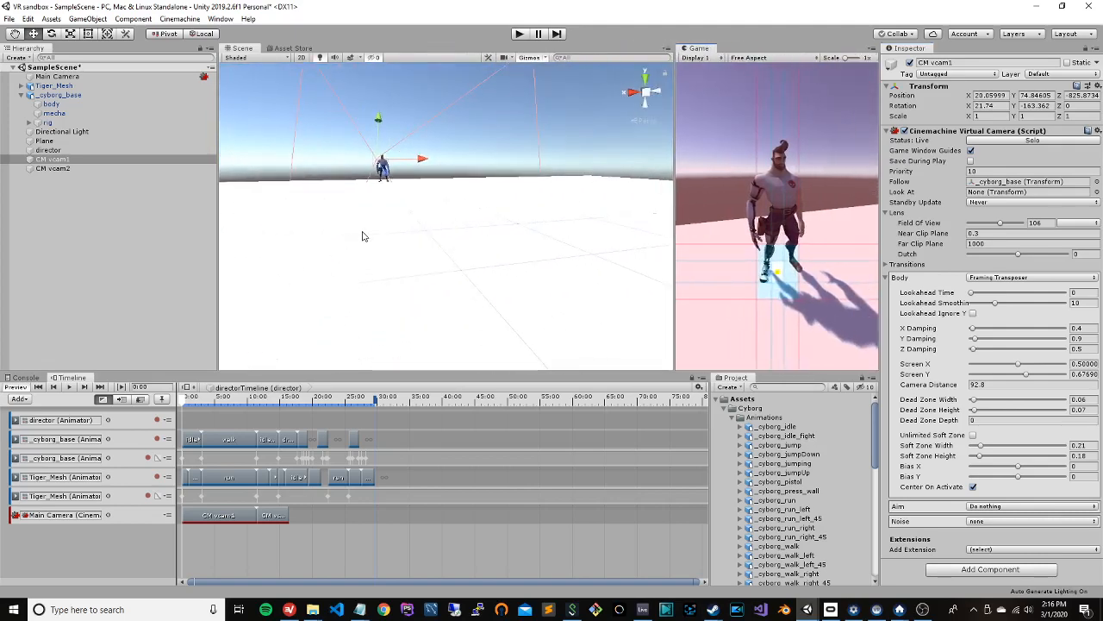
right_drag(400, 255, 389, 226)
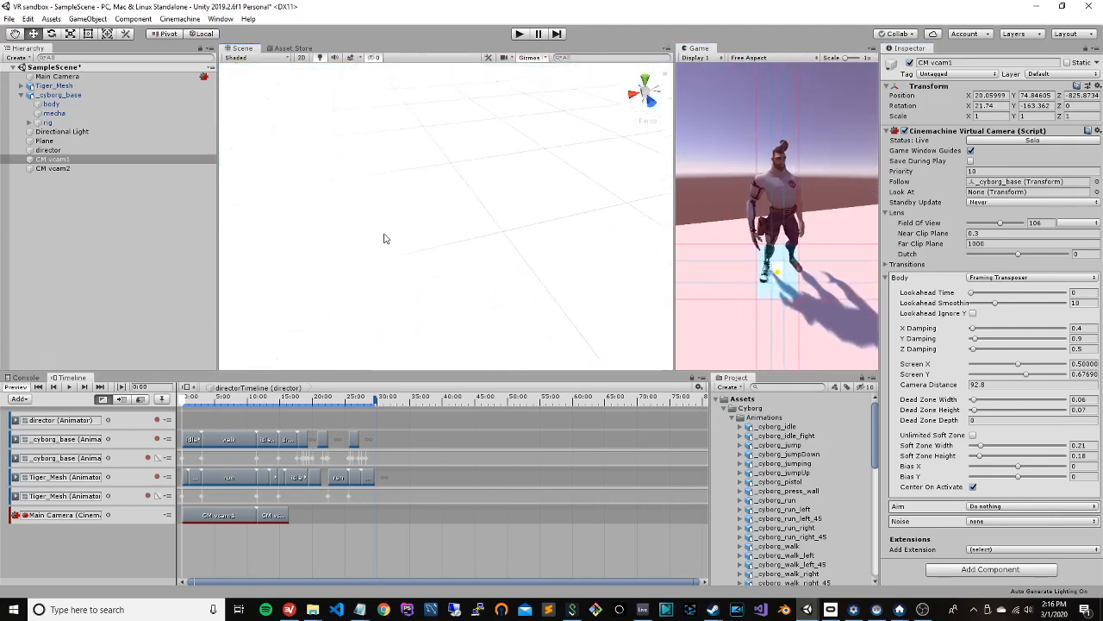
scroll(383, 241, down, 10)
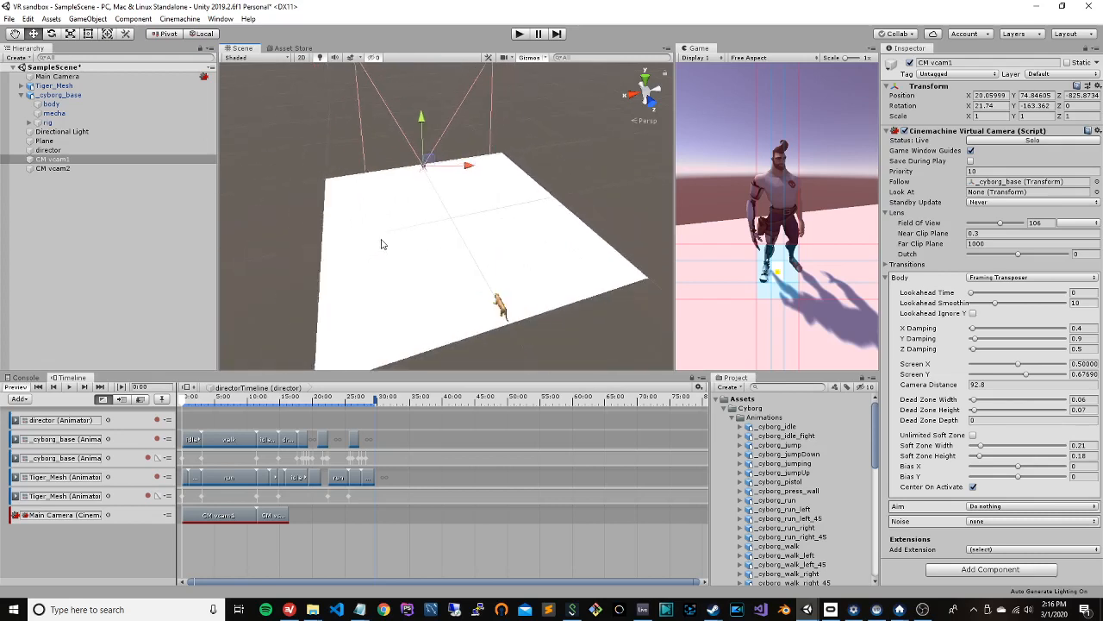
right_drag(415, 214, 425, 218)
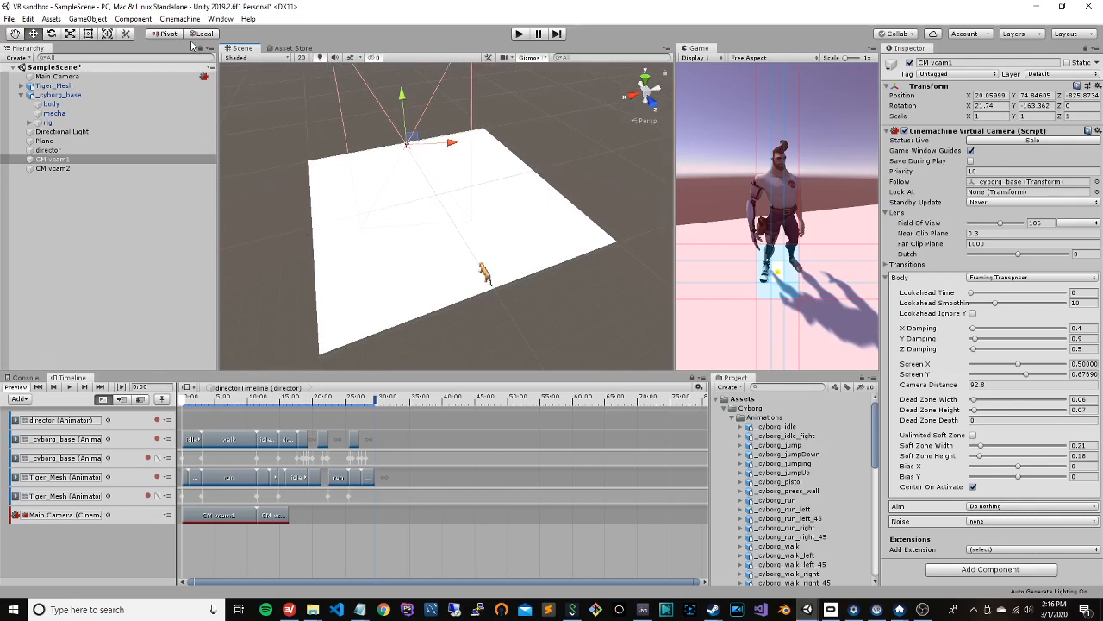
click(177, 19)
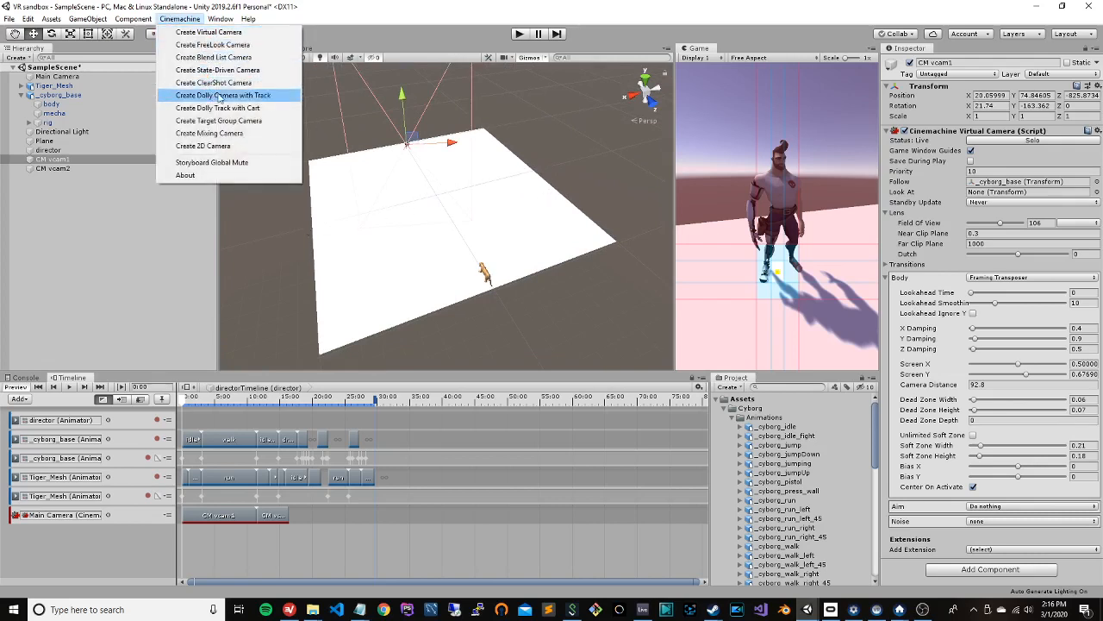
click(283, 95)
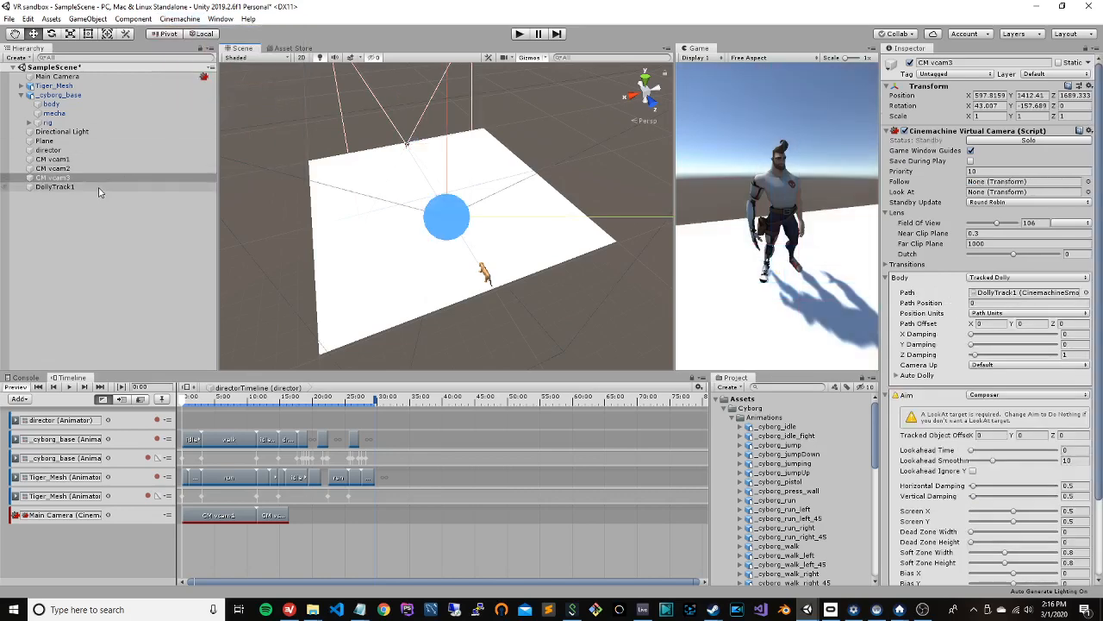
Step: Raise DollyTrack1 from beneath the plane by setting its Position Y to 0
click(55, 187)
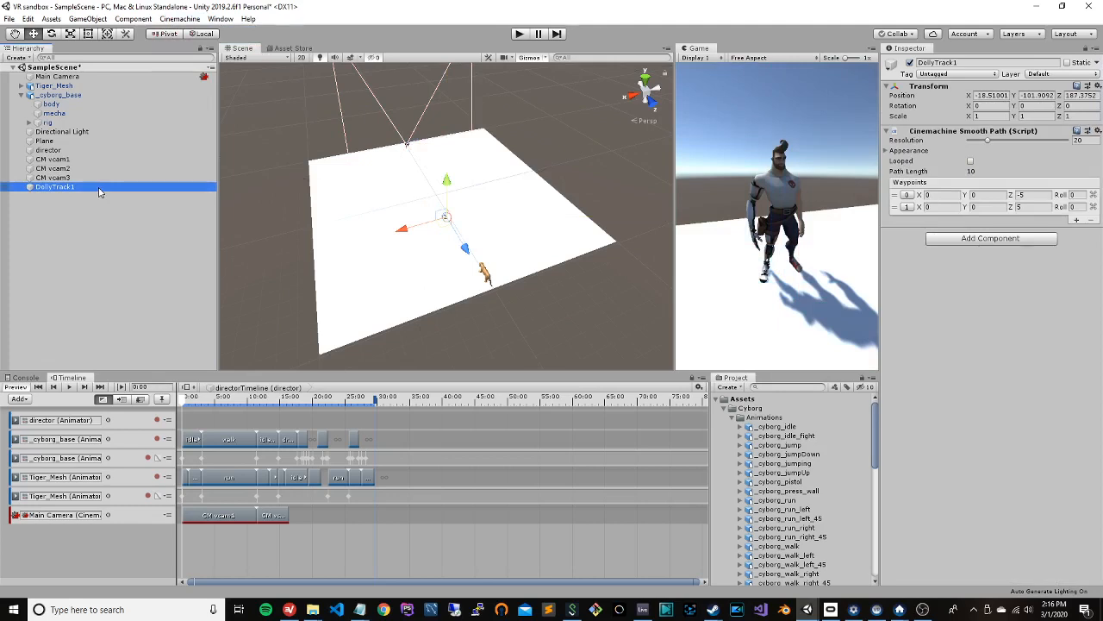
click(909, 196)
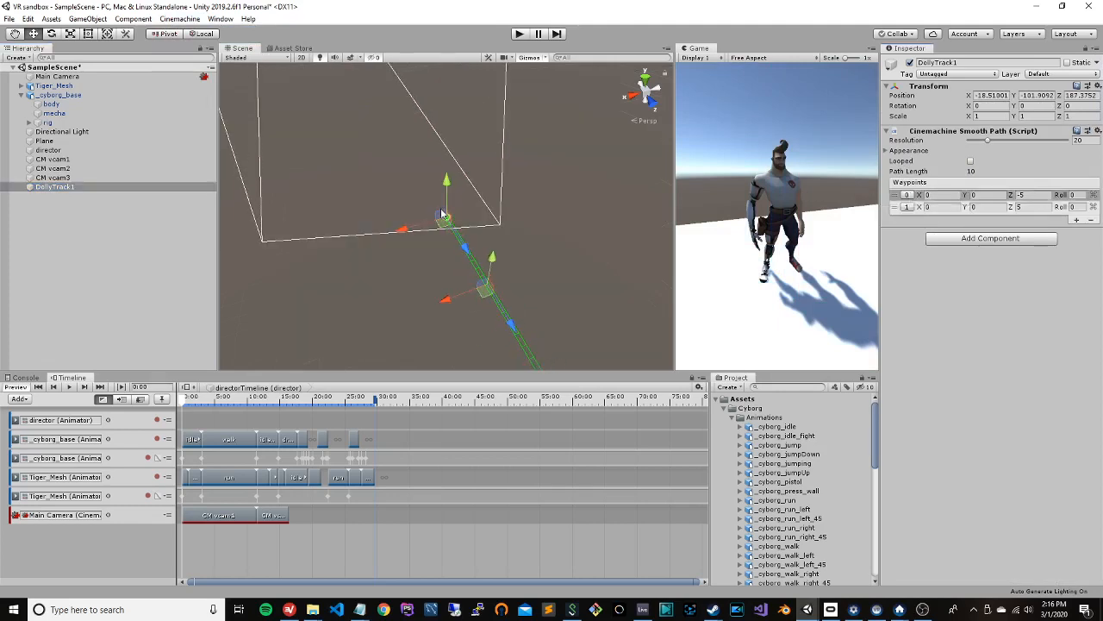
scroll(443, 215, up, 3)
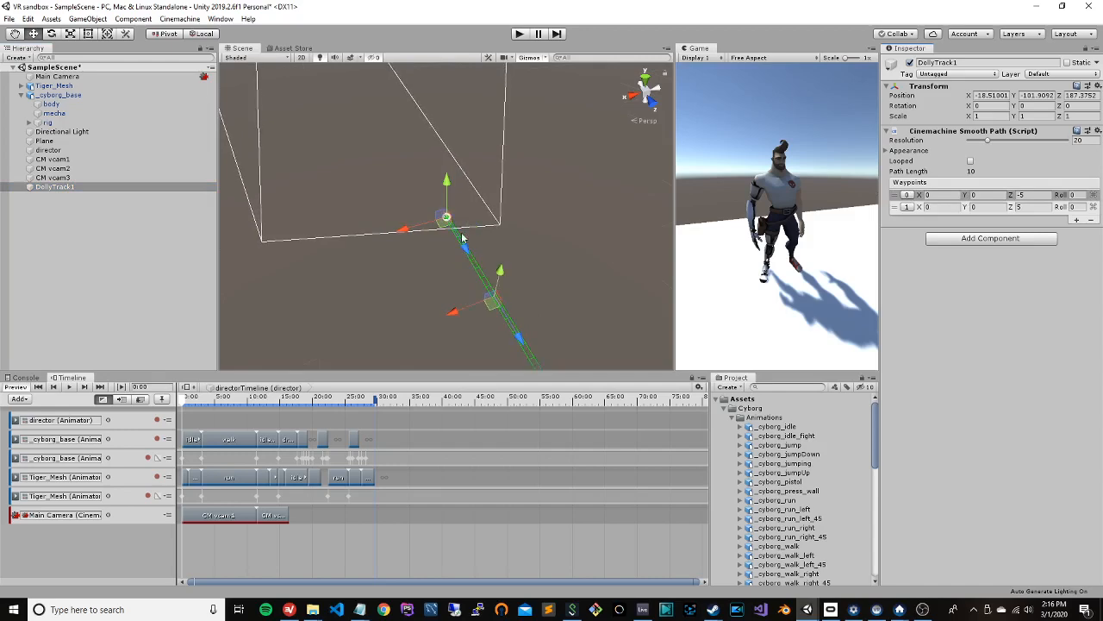
scroll(446, 219, down, 1)
mouse_move(479, 233)
right_down()
mouse_move(470, 264)
mouse_move(476, 157)
mouse_move(467, 171)
mouse_move(482, 224)
right_up()
drag(489, 294, 485, 168)
scroll(484, 168, down, 4)
right_drag(483, 173, 479, 155)
drag(449, 291, 462, 63)
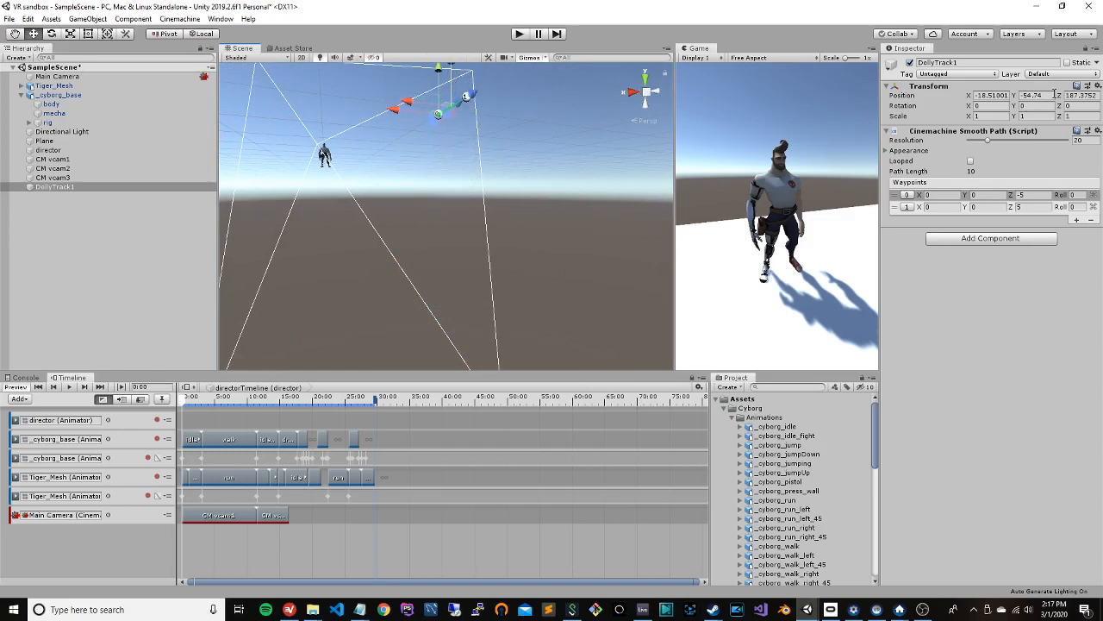
click(1022, 95)
text(0)
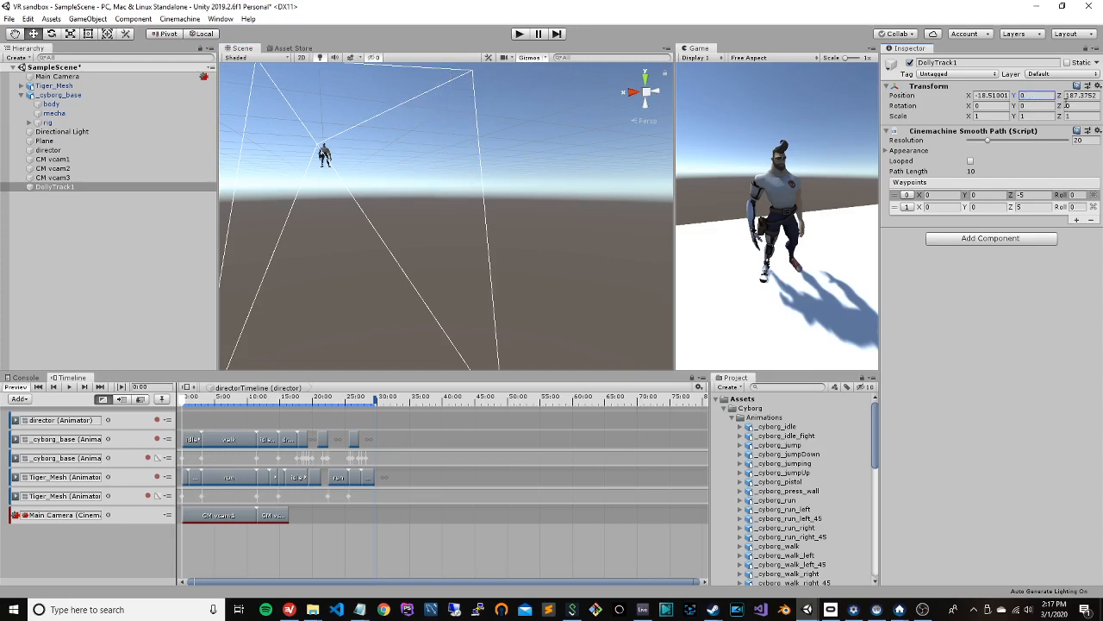
key(w)
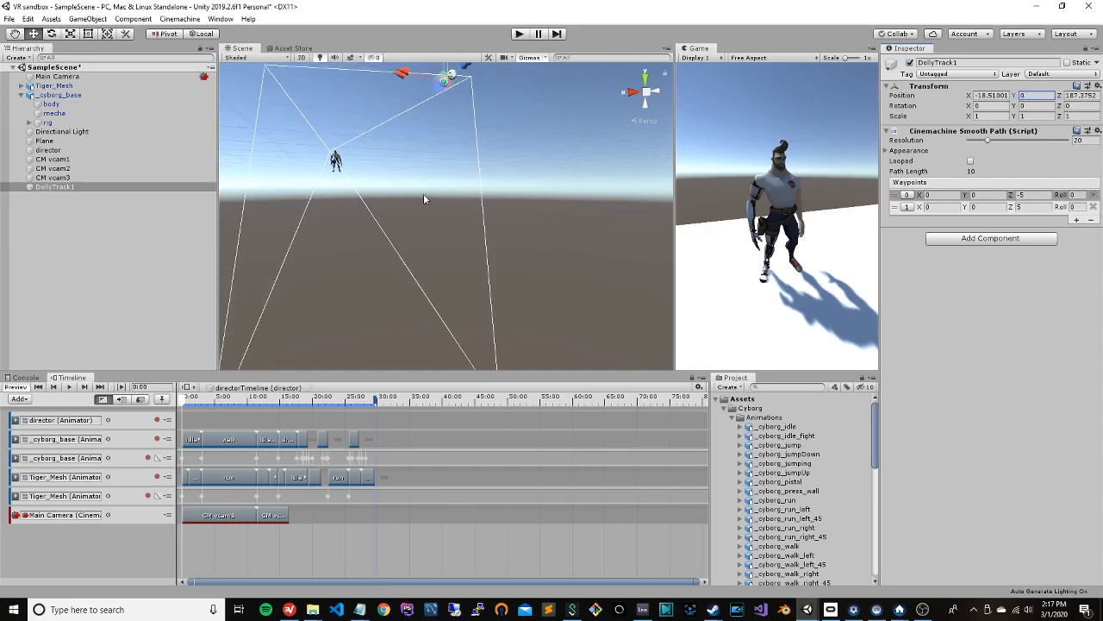
Step: Move DollyTrack1 along the plane to a Position Z of about 229.9
alt+drag(421, 205, 588, 191)
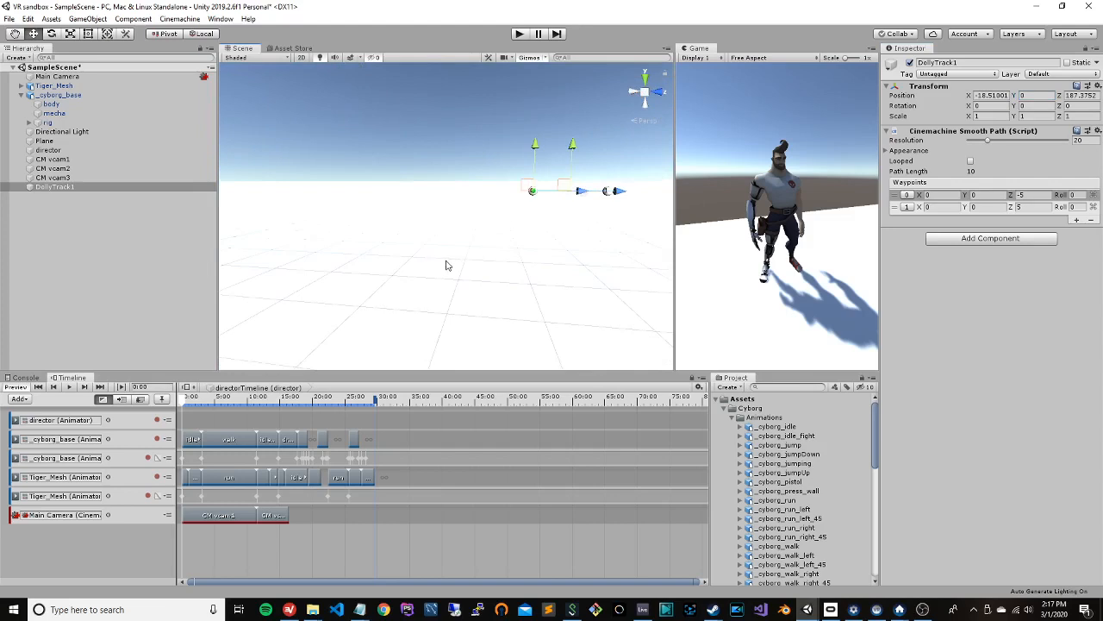
alt+drag(446, 266, 493, 249)
scroll(495, 257, down, 15)
scroll(492, 259, up, 2)
drag(505, 206, 540, 202)
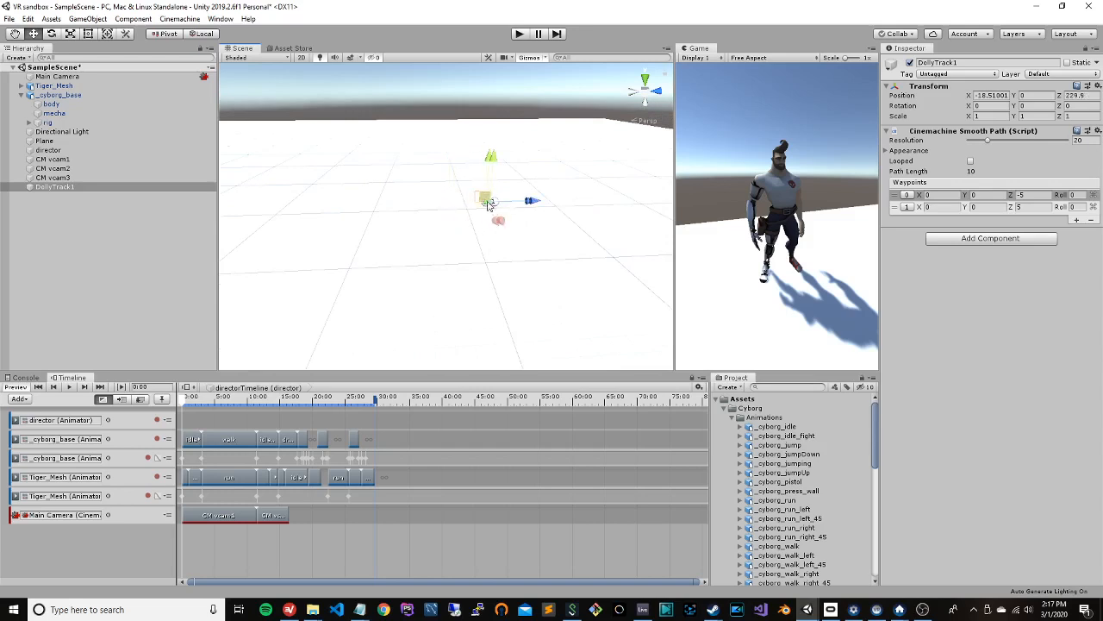
Step: Stretch the dolly track toward the cyborg by moving waypoint 0 along Z to about -843.36
key(f)
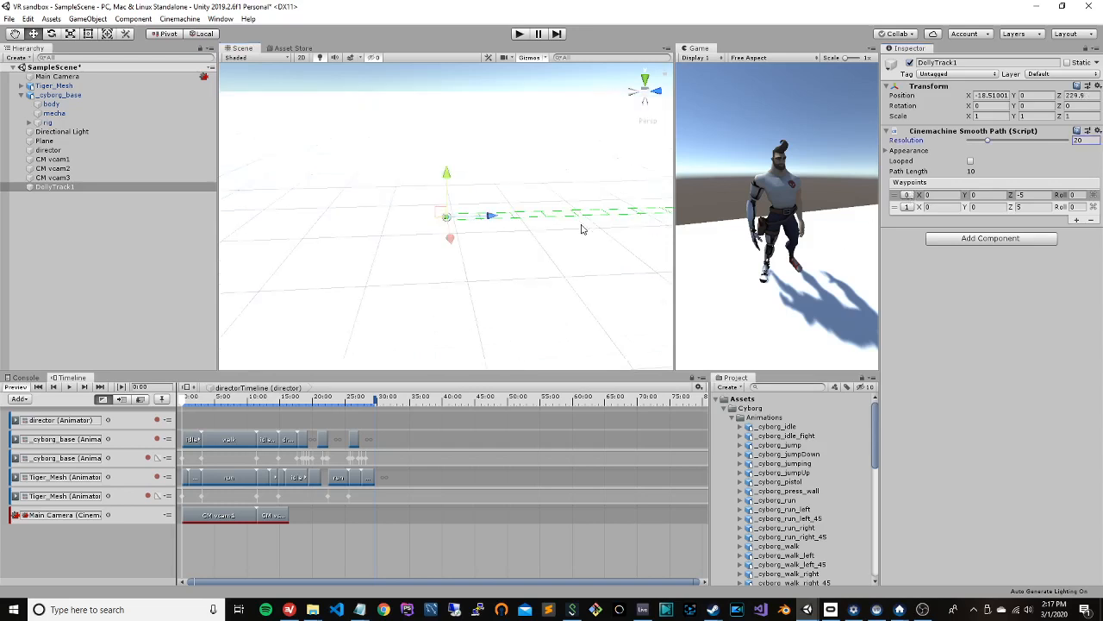
drag(479, 220, 350, 234)
scroll(369, 271, down, 3)
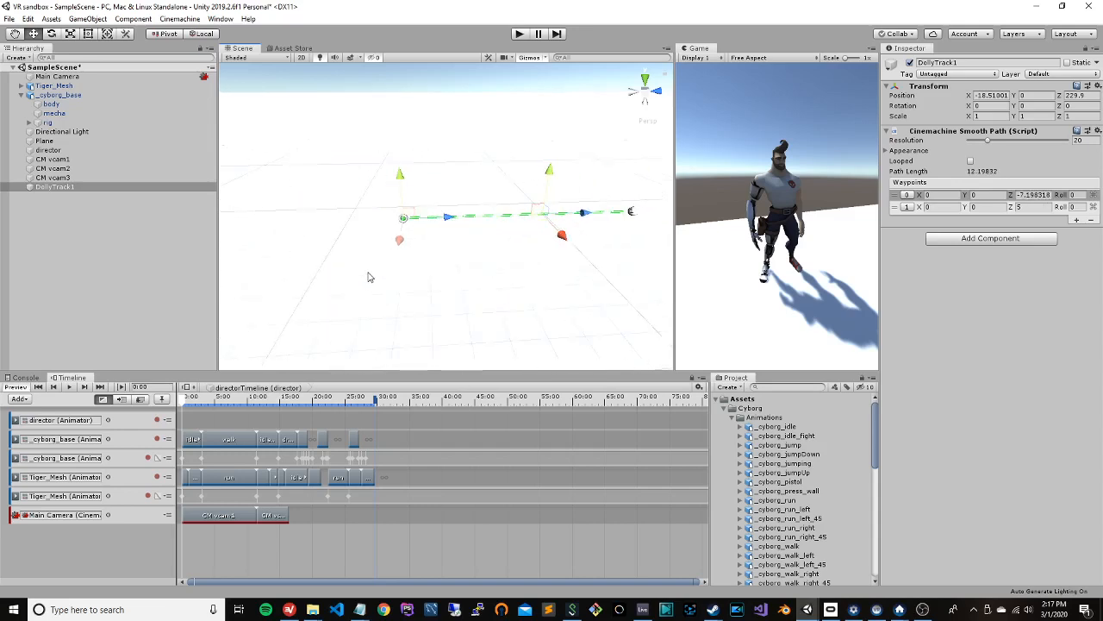
scroll(437, 240, up, 4)
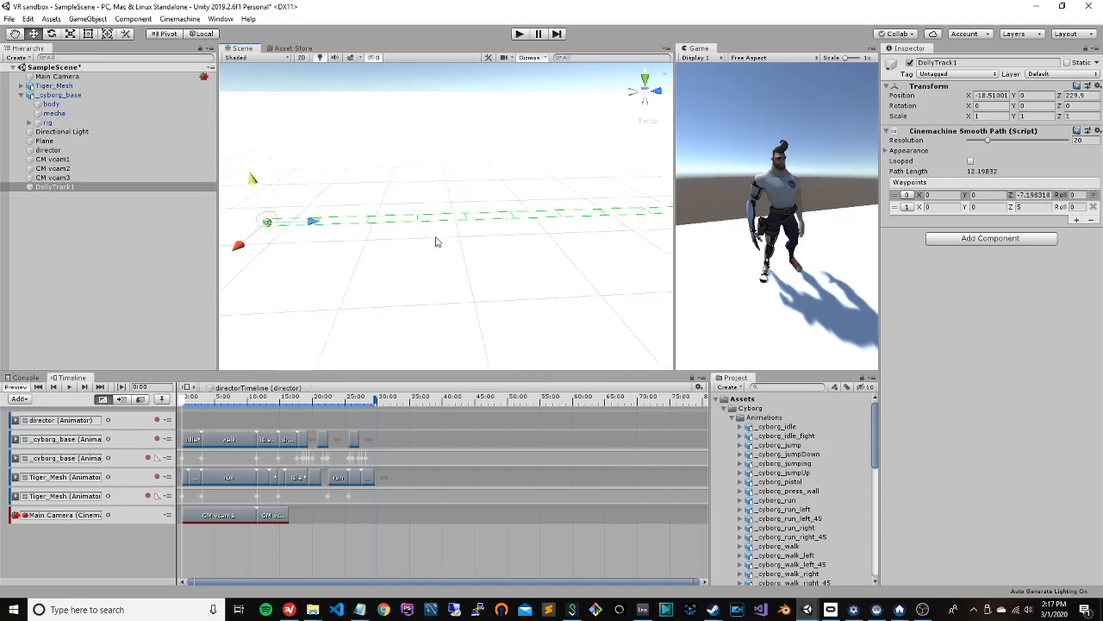
scroll(436, 223, up, 2)
scroll(436, 223, down, 6)
drag(437, 222, 331, 228)
scroll(376, 270, down, 4)
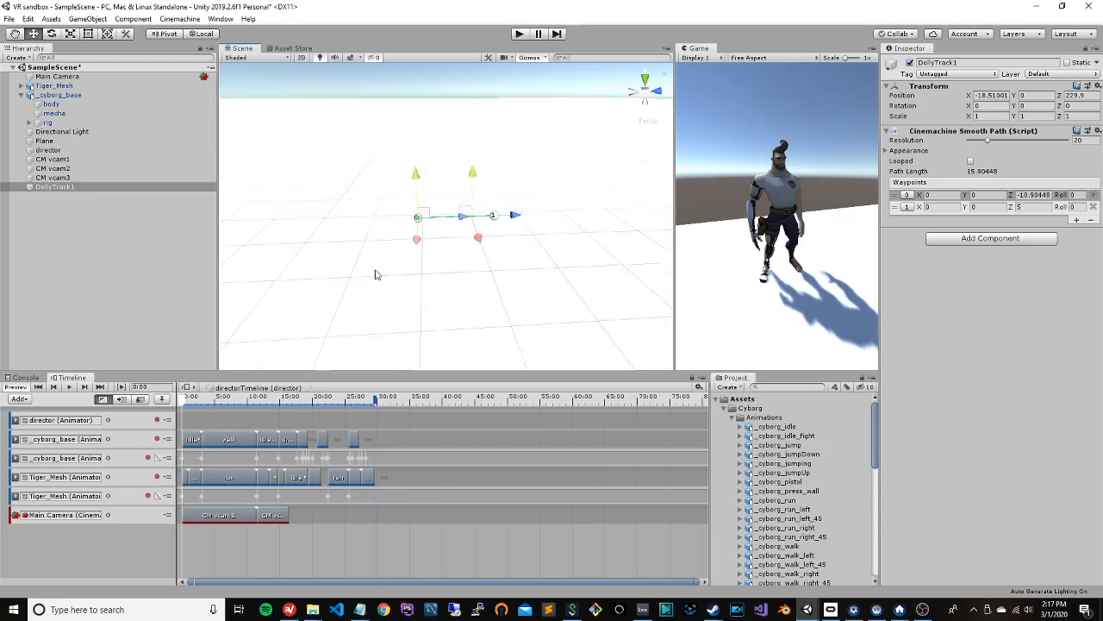
scroll(376, 274, down, 5)
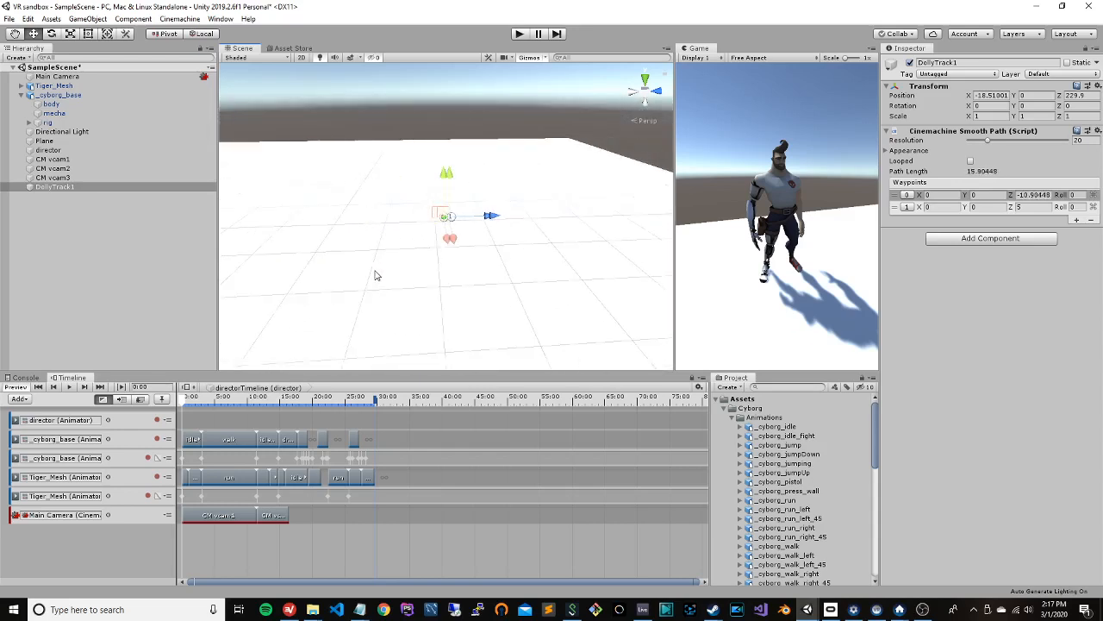
scroll(375, 275, down, 3)
scroll(375, 275, up, 3)
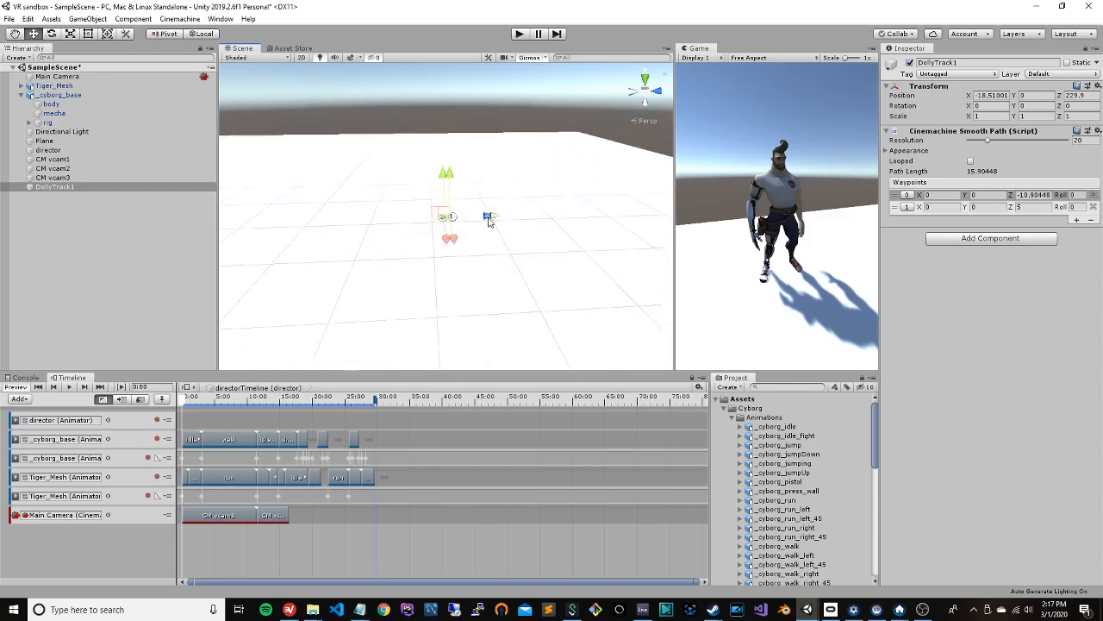
drag(486, 221, 337, 222)
scroll(434, 271, down, 5)
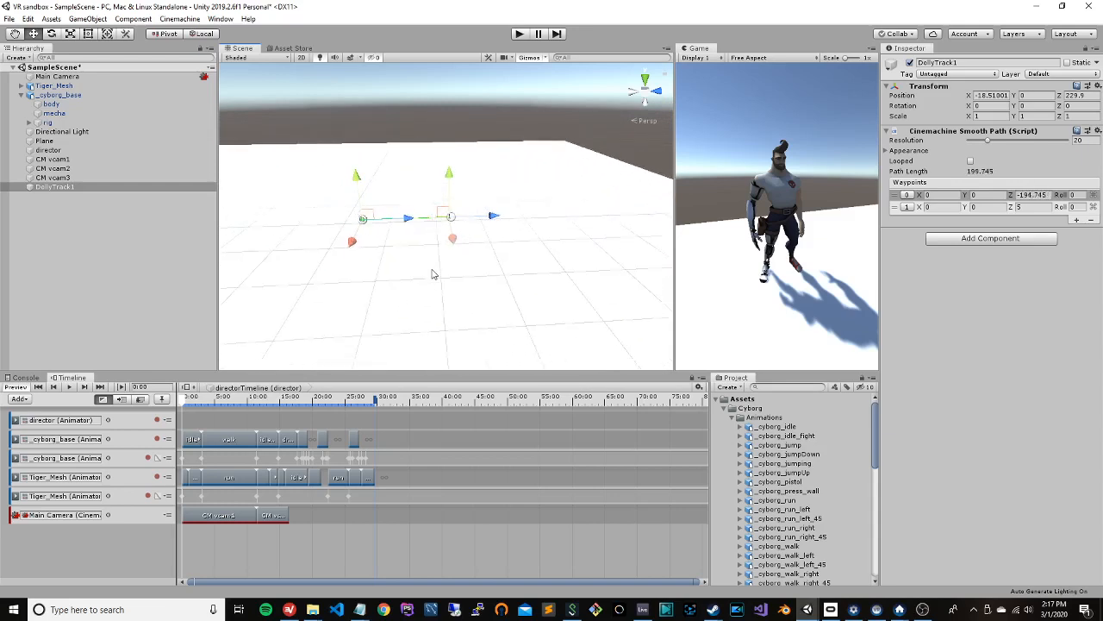
scroll(432, 278, down, 1)
drag(462, 217, 393, 218)
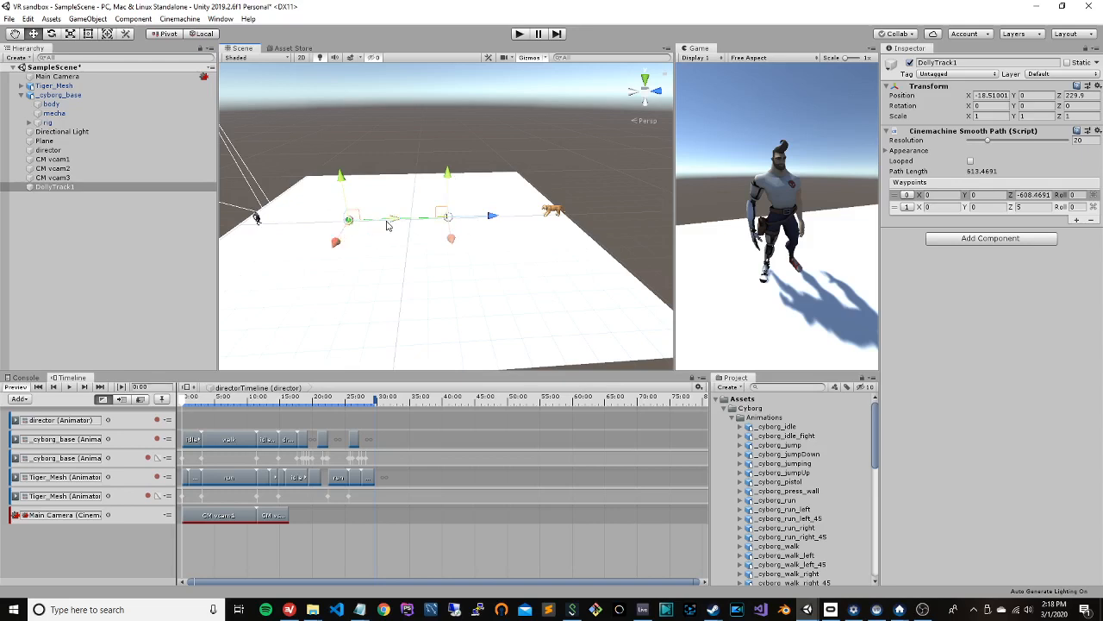
drag(387, 225, 350, 225)
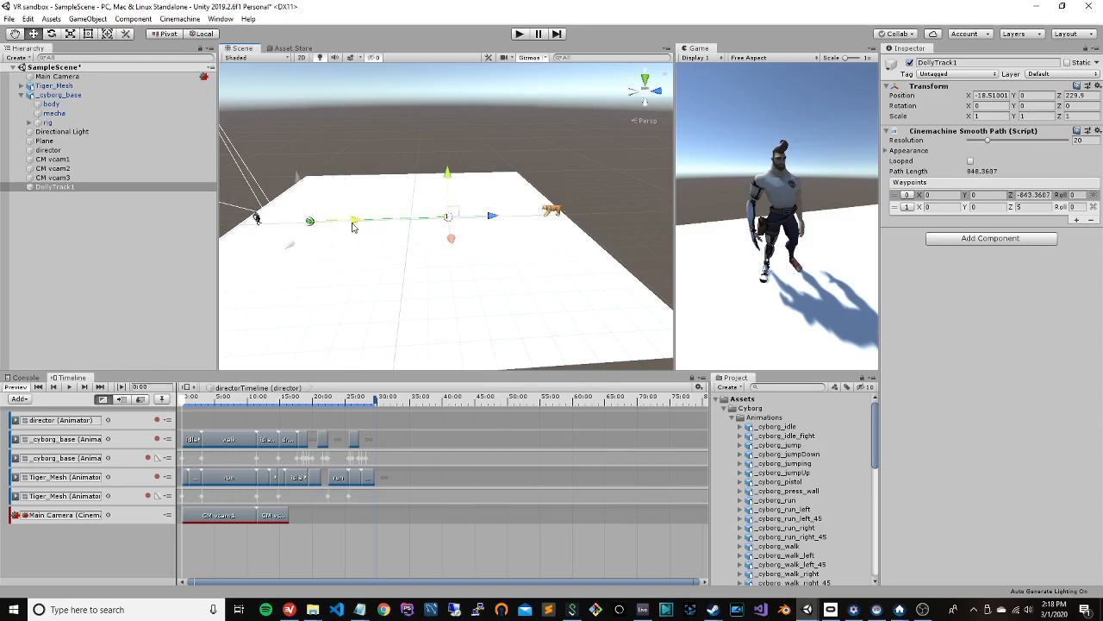
Step: Add waypoint 2 to the dolly track and place it in front of the tiger at about X 503.23, Z 346.93
click(916, 196)
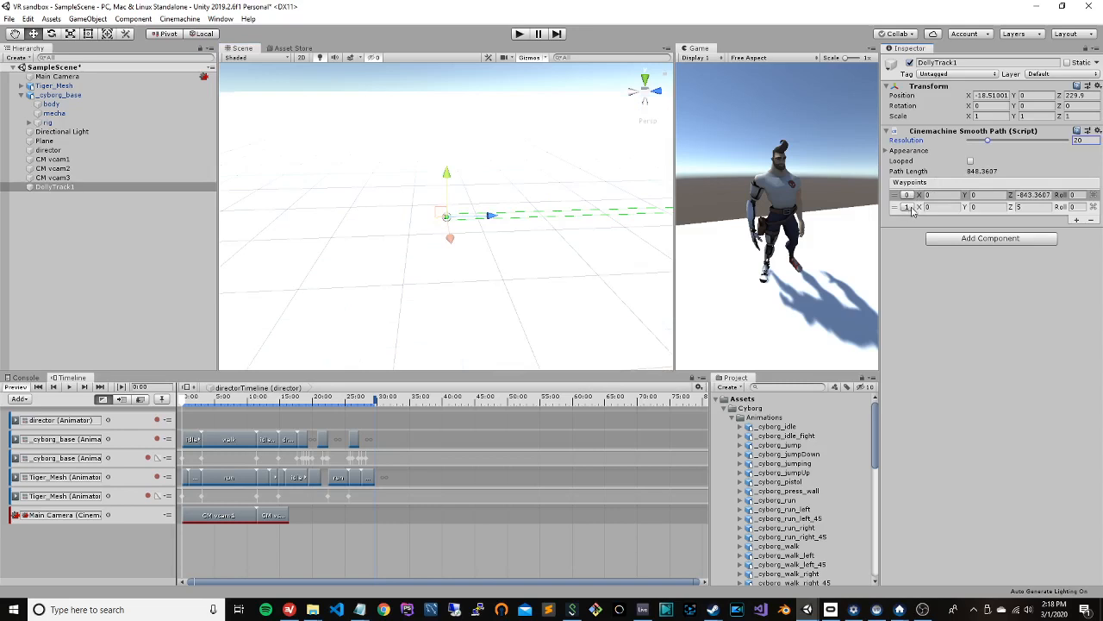
click(910, 208)
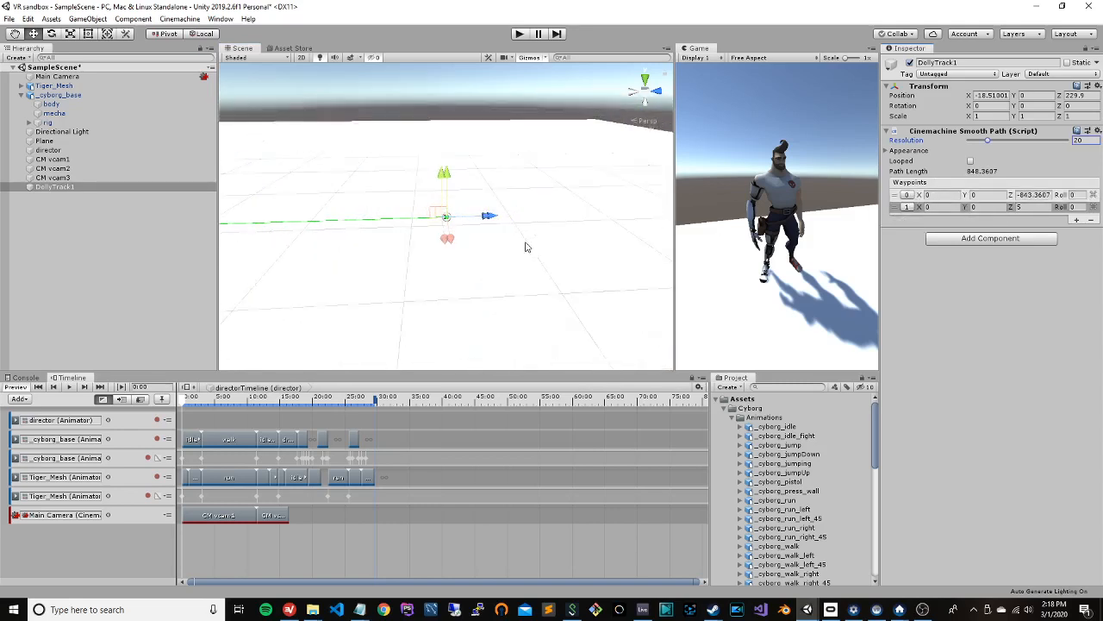
scroll(526, 248, down, 6)
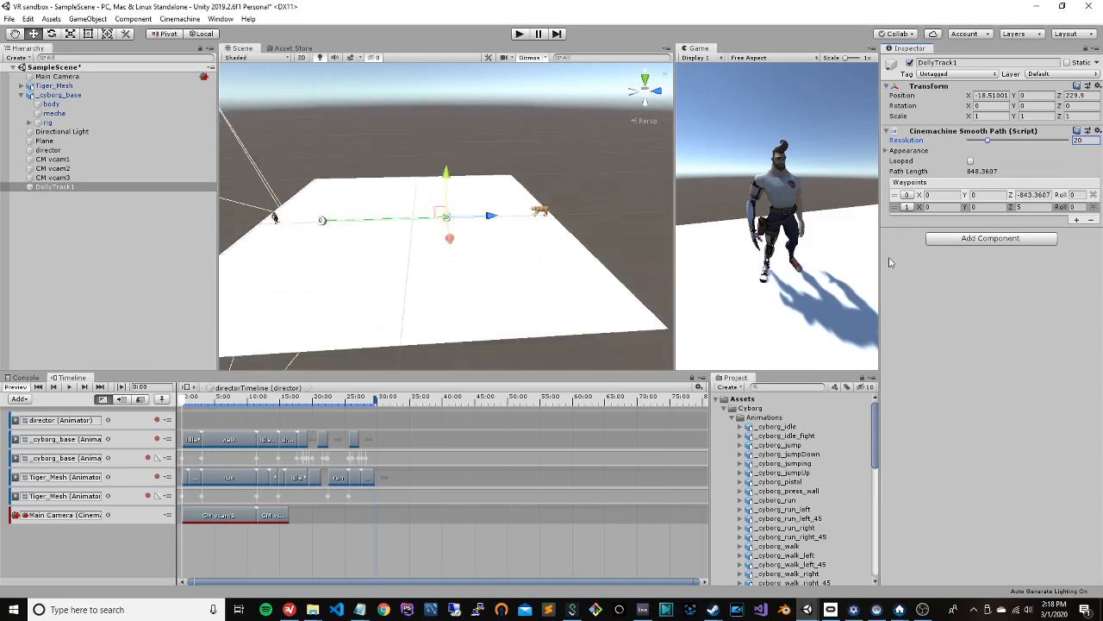
click(1078, 220)
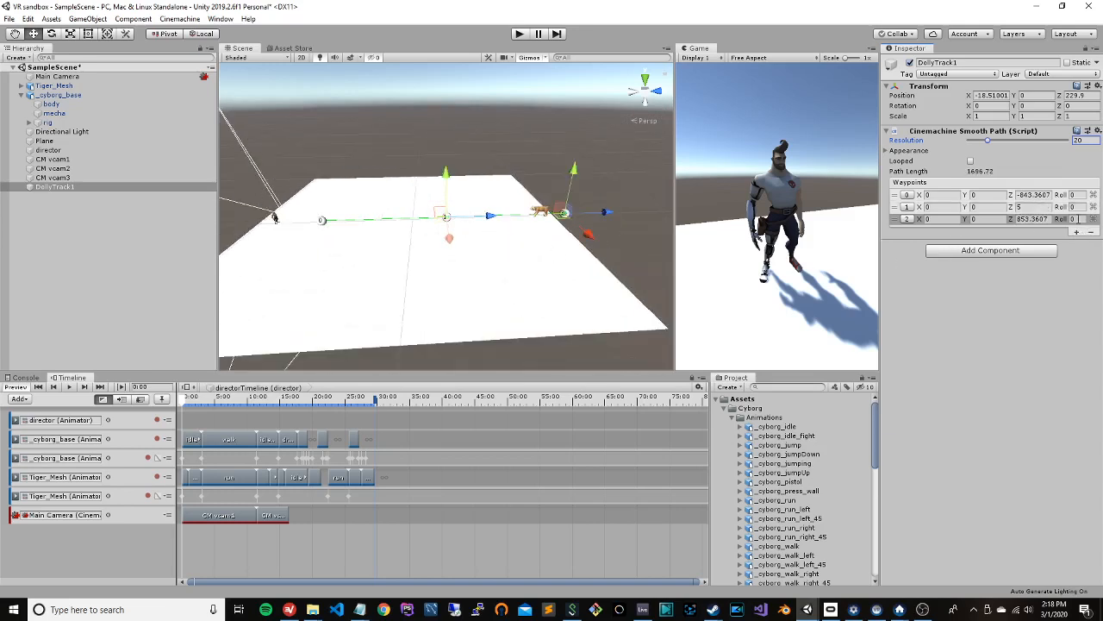
drag(593, 239, 558, 259)
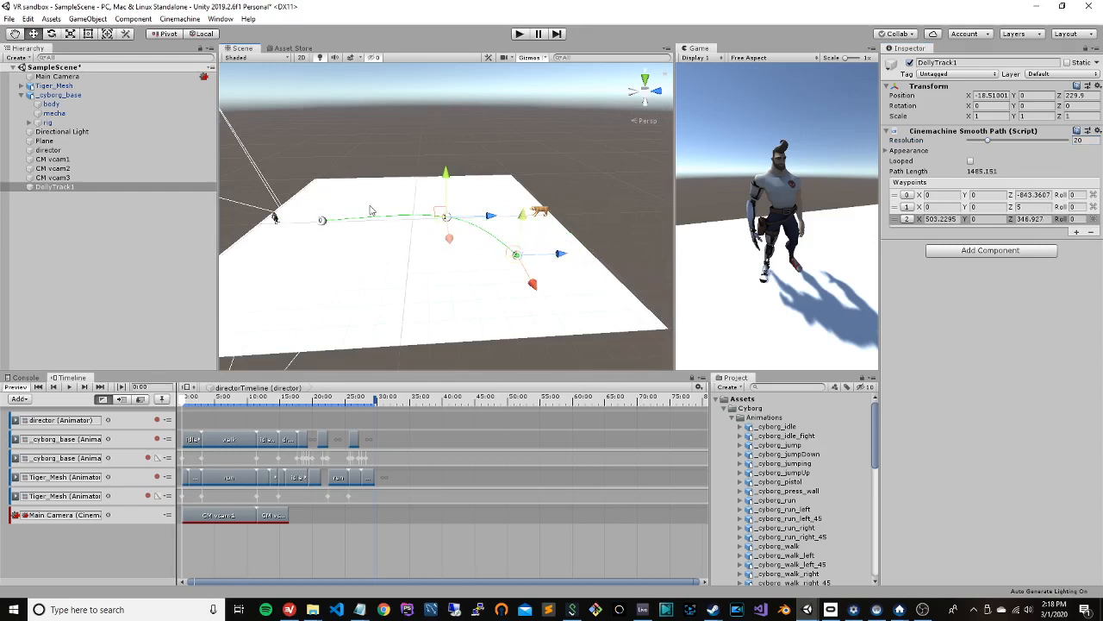
drag(441, 186, 448, 162)
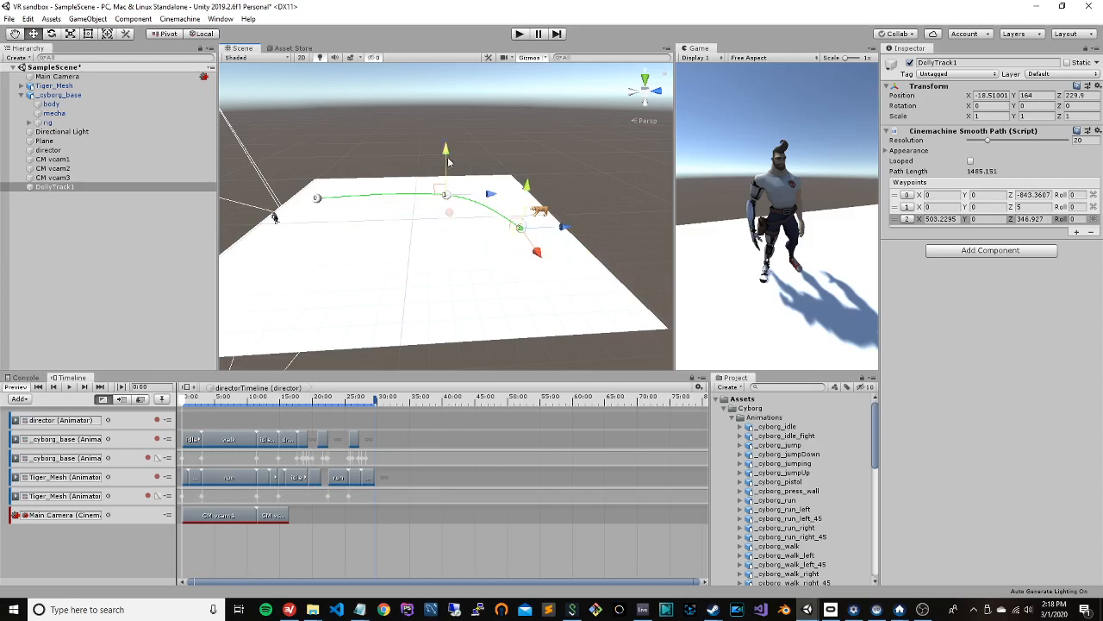
drag(491, 198, 483, 209)
click(1026, 96)
text(0)
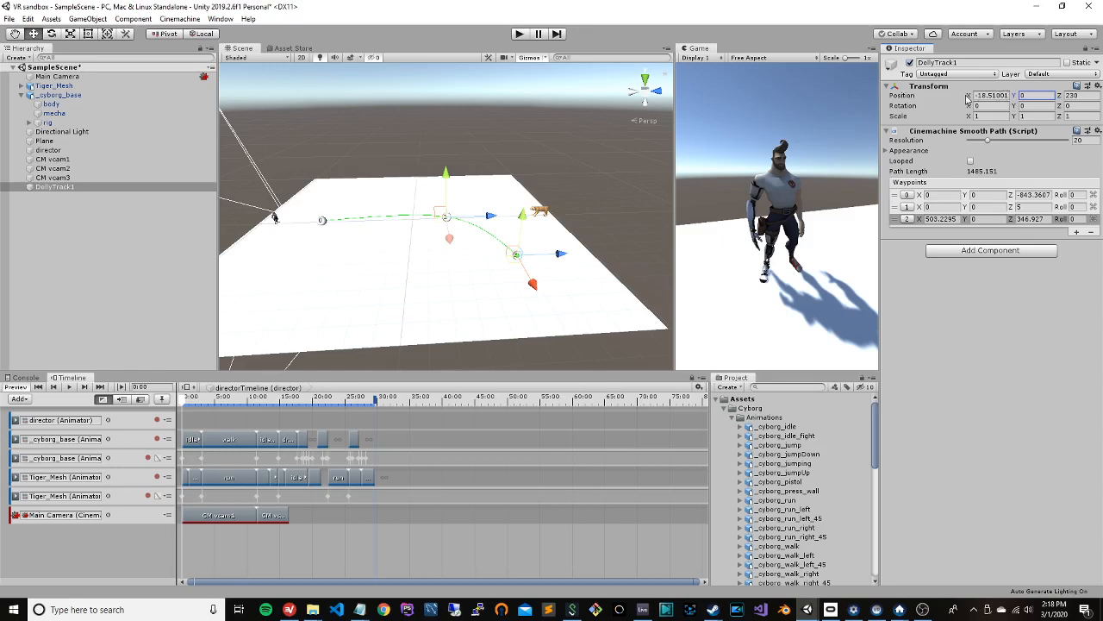
Step: Move DollyTrack1 to the plane's far edge with Position X -763.2 and Position Z 457.6
drag(970, 96, 732, 58)
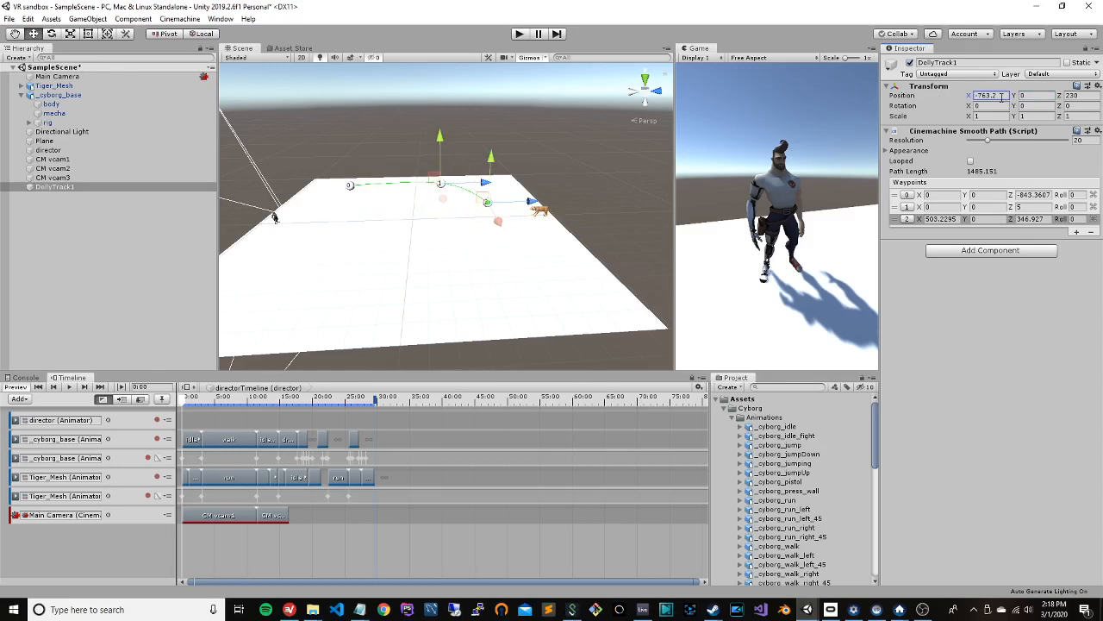
drag(1066, 100, 672, 5)
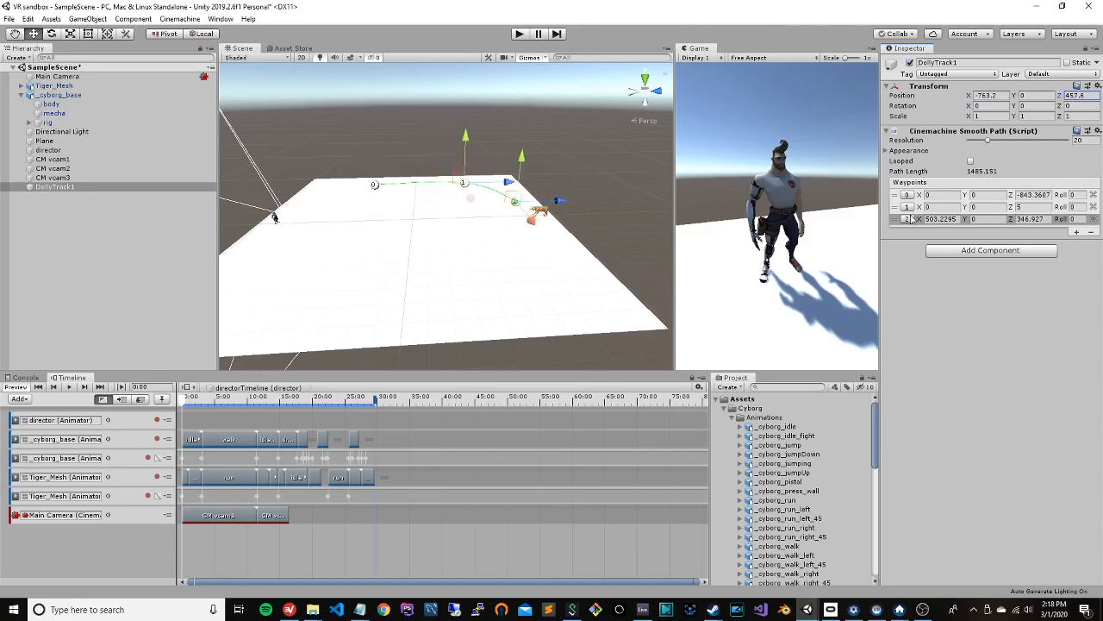
Step: Move waypoint 2 behind the tiger, near the plane's edge, at about X 500.48, Z 498.92
click(908, 221)
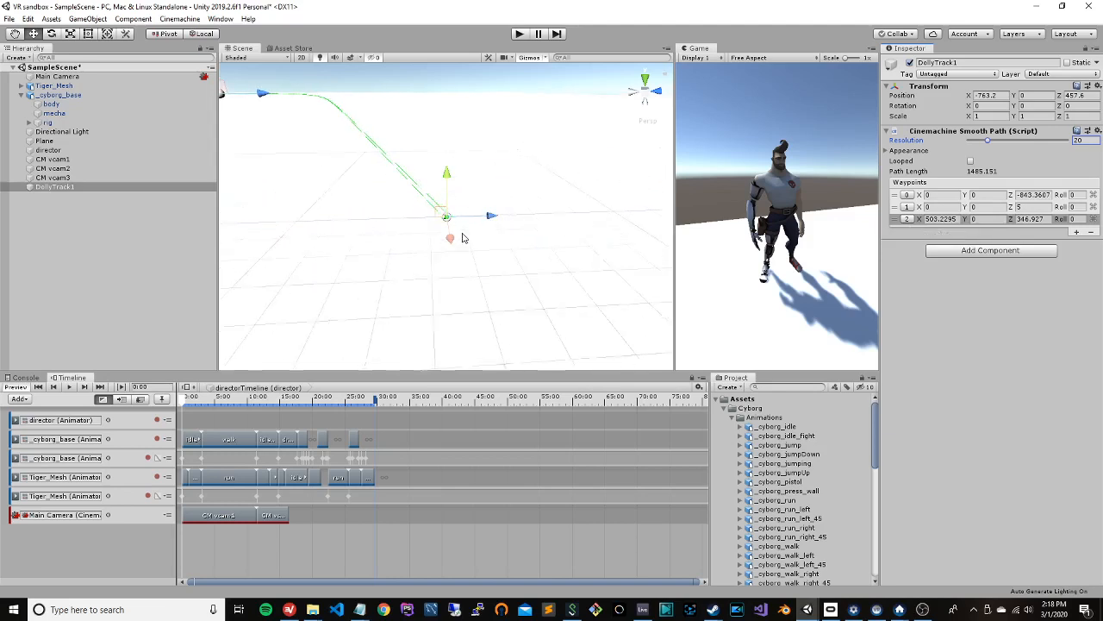
scroll(466, 250, down, 6)
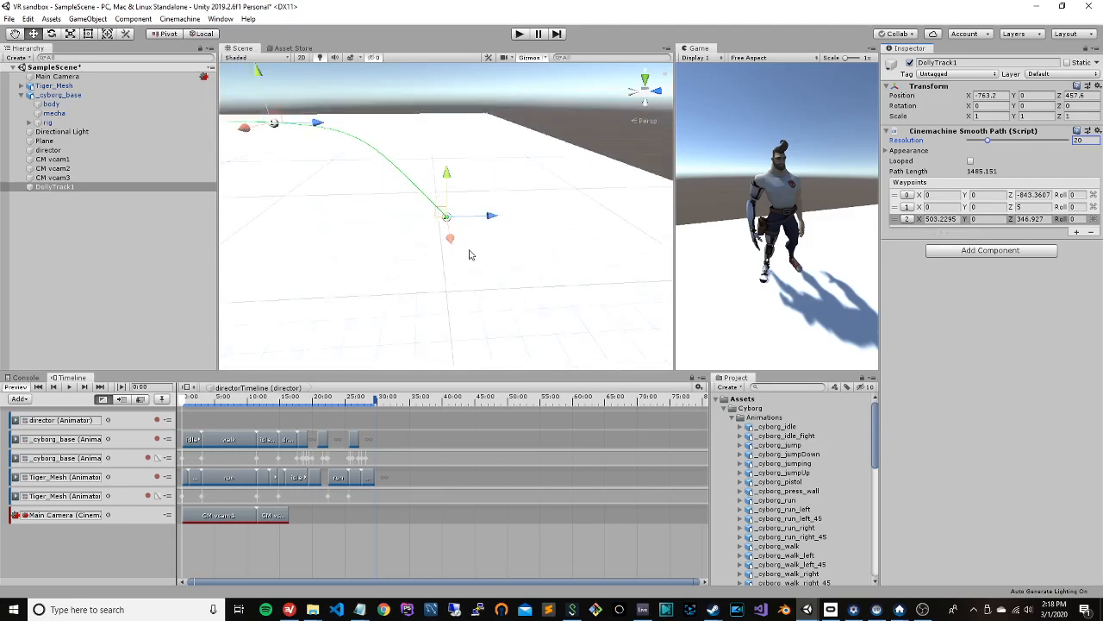
scroll(469, 258, down, 3)
drag(486, 218, 531, 223)
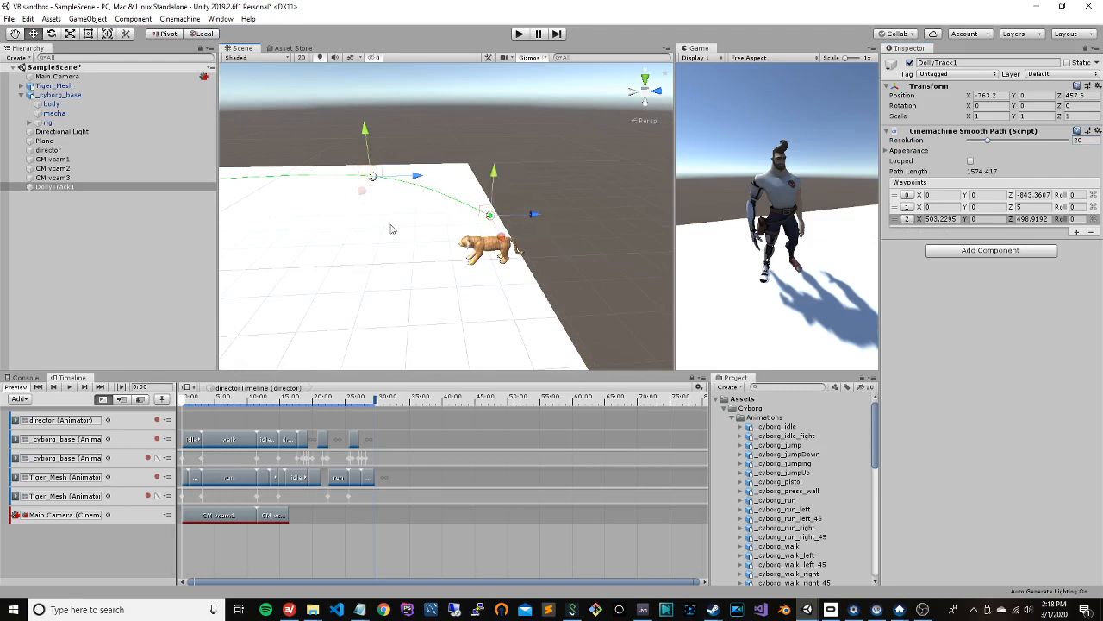
scroll(405, 229, down, 5)
mouse_move(474, 235)
mouse_down()
mouse_move(474, 280)
mouse_move(471, 239)
mouse_up()
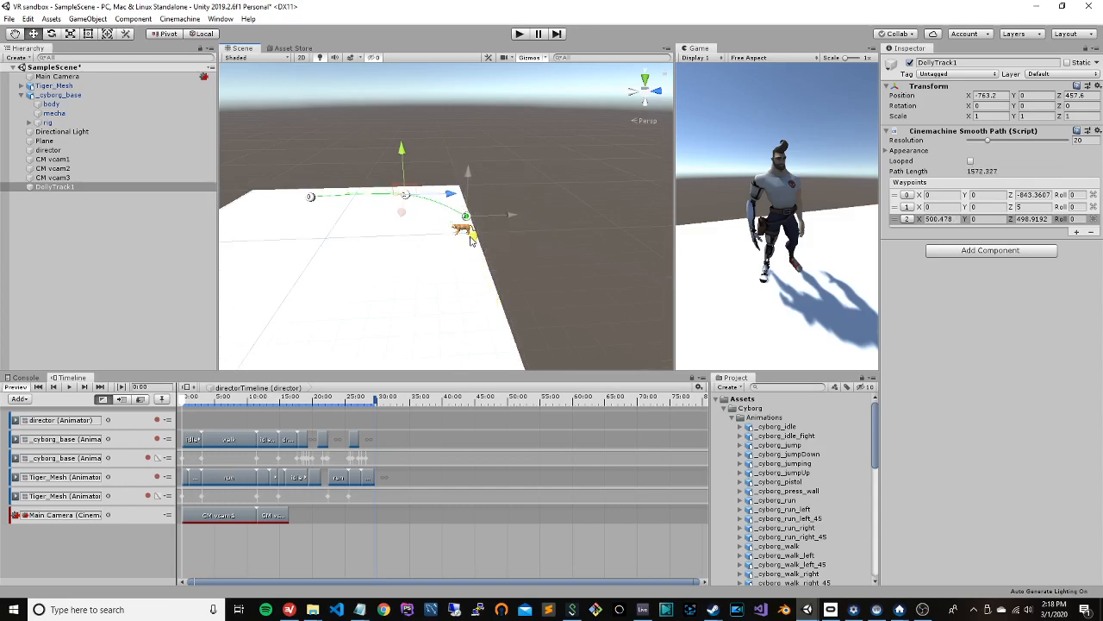
Step: Continue the track past the tiger with waypoint 3 at about X 1246.12, Z 410.96 and waypoint 4 at about X 1646.19, Z -230.97
click(1077, 233)
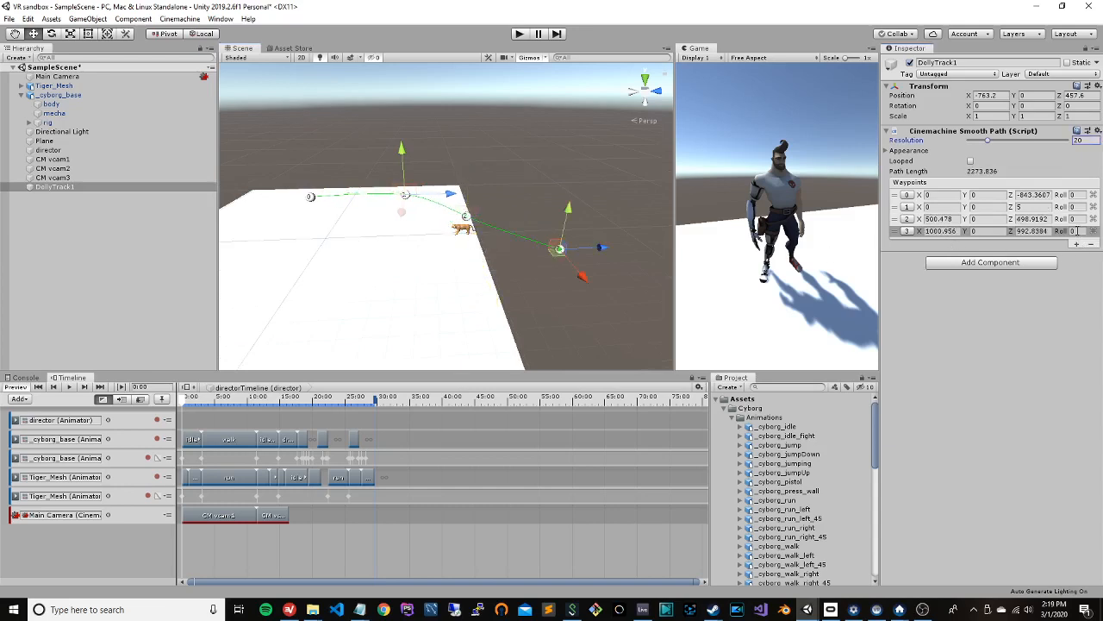
drag(601, 253, 457, 294)
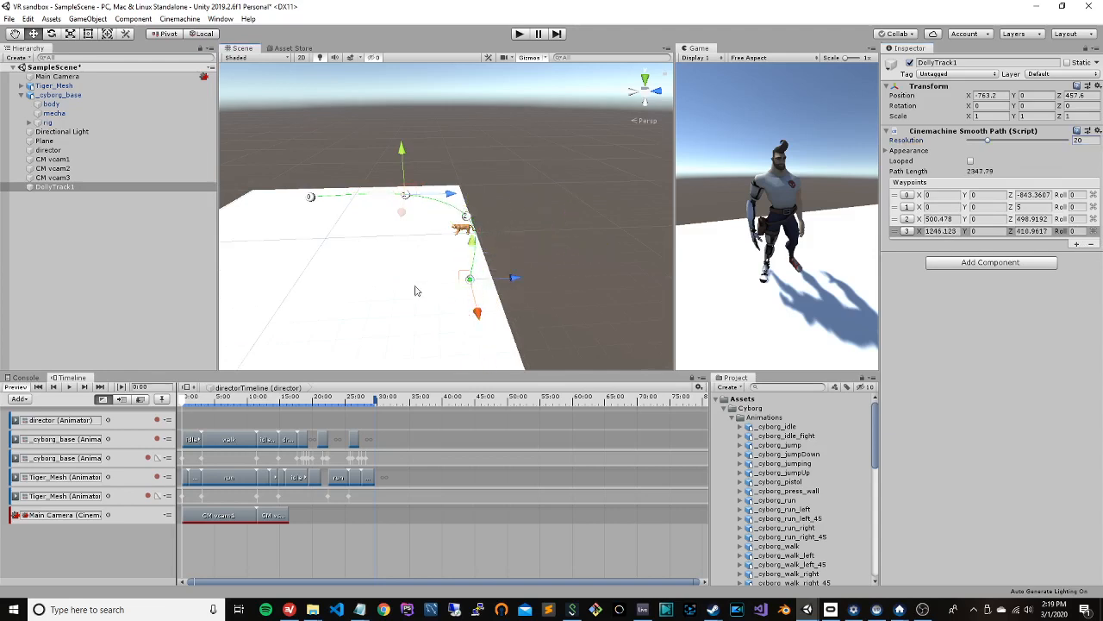
scroll(391, 293, down, 3)
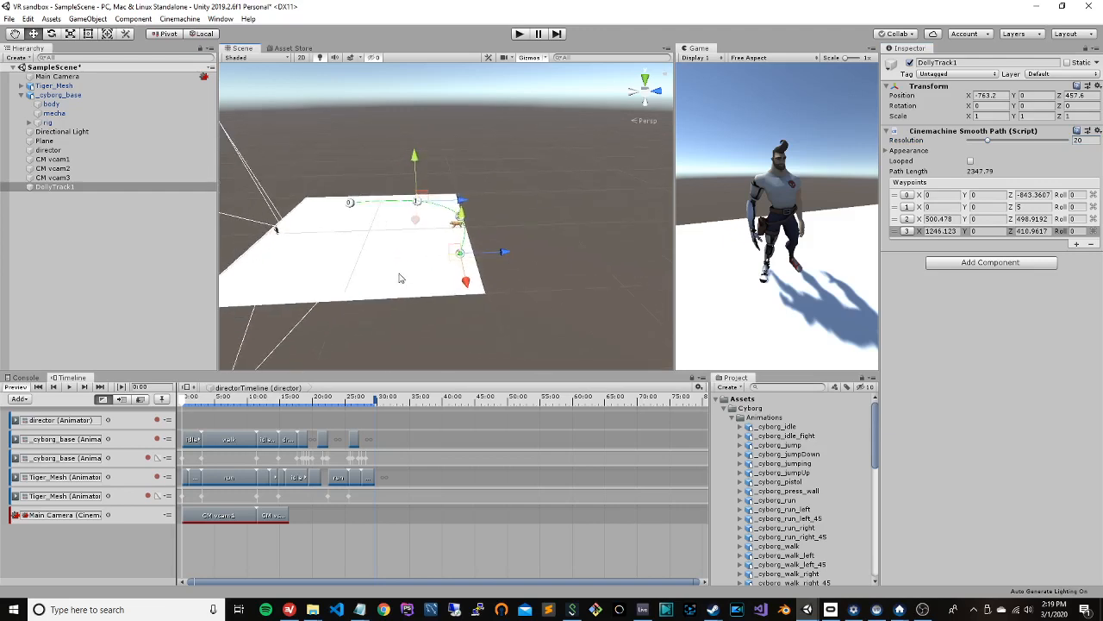
click(1077, 245)
click(905, 247)
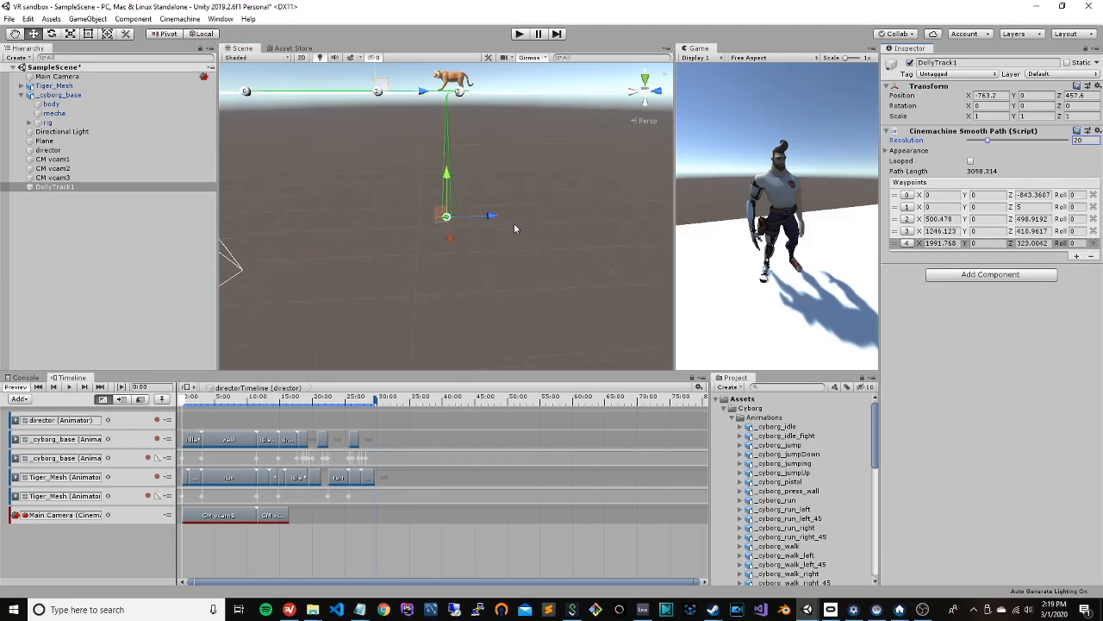
right_drag(515, 233, 502, 244)
scroll(503, 243, down, 5)
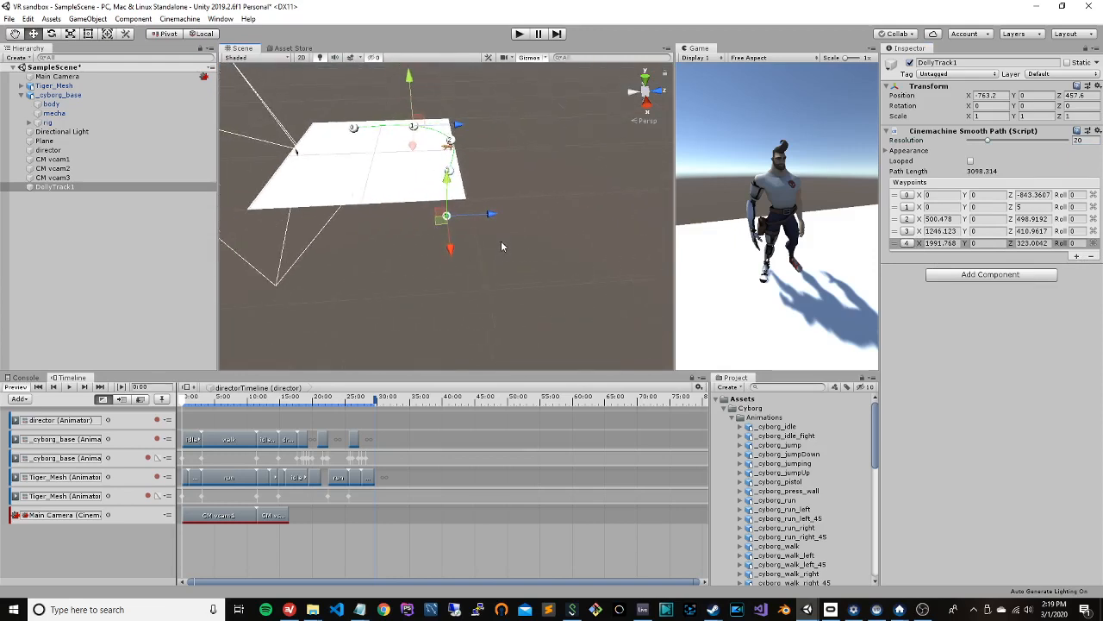
drag(494, 215, 384, 224)
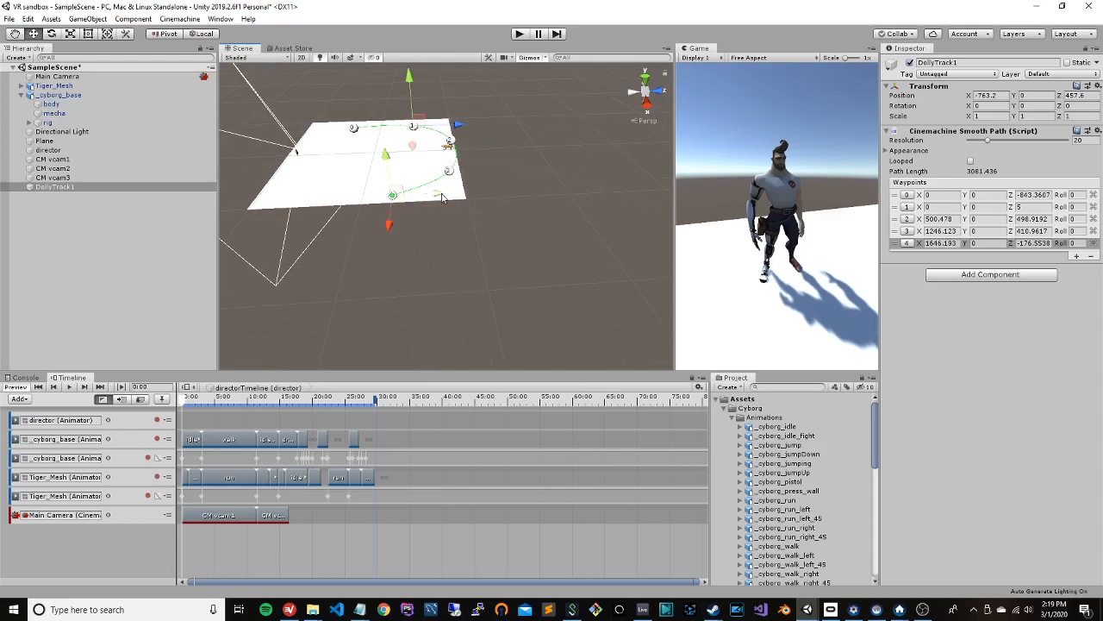
drag(440, 196, 434, 197)
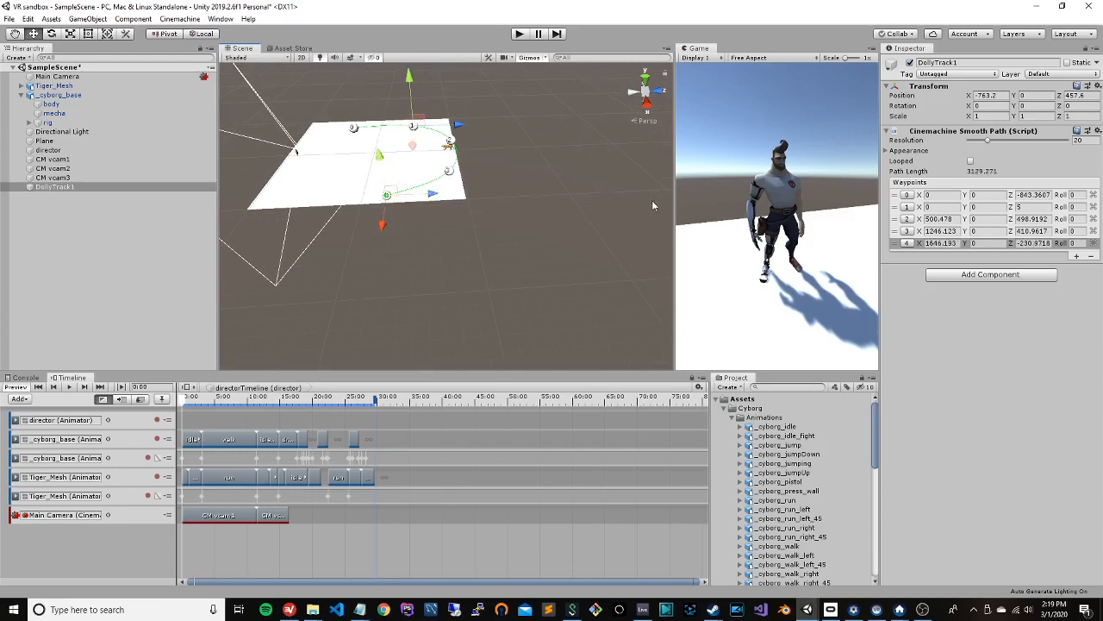
Step: Curve the track back toward the cyborg with waypoint 5 at about X 1445.65, Z -986.70 and waypoint 6 at about X 850.58, Z -1407.62
click(1076, 257)
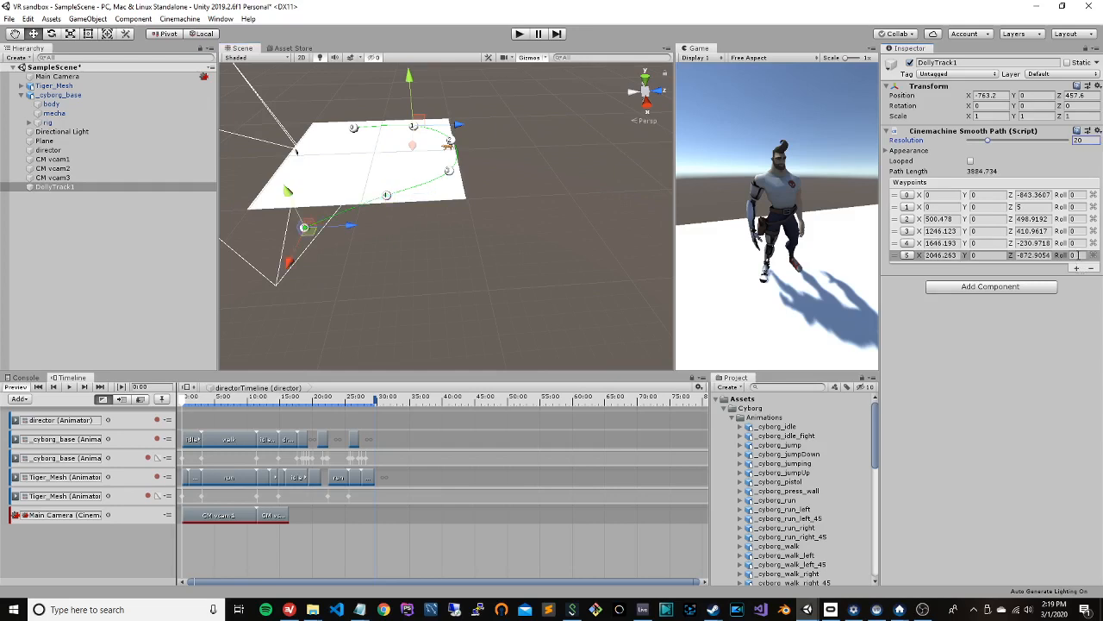
drag(289, 261, 306, 222)
drag(364, 195, 319, 219)
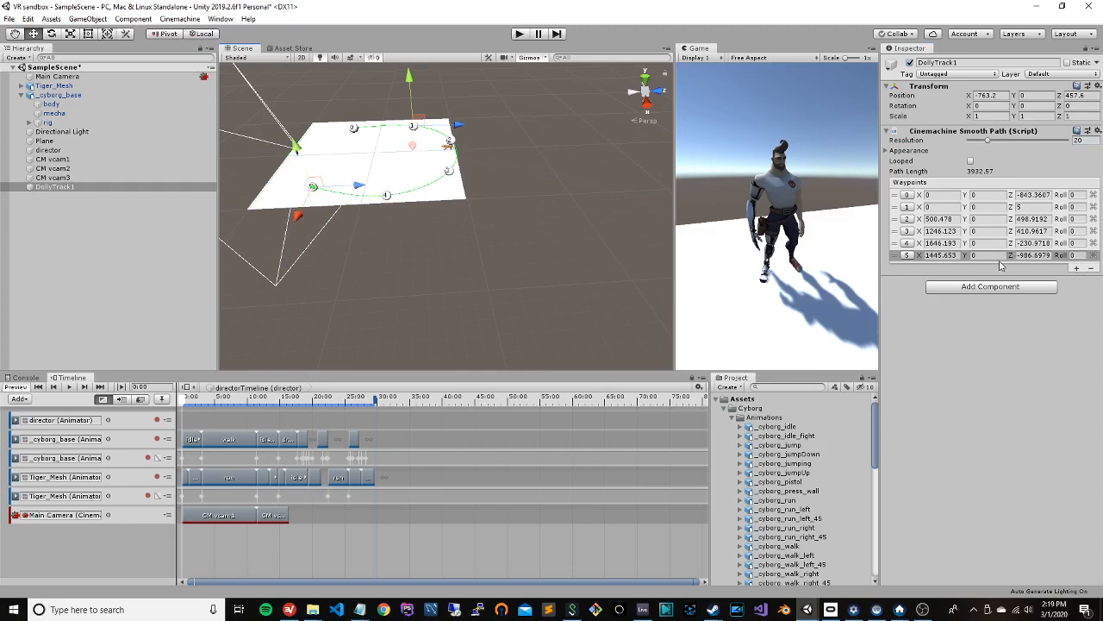
click(1076, 268)
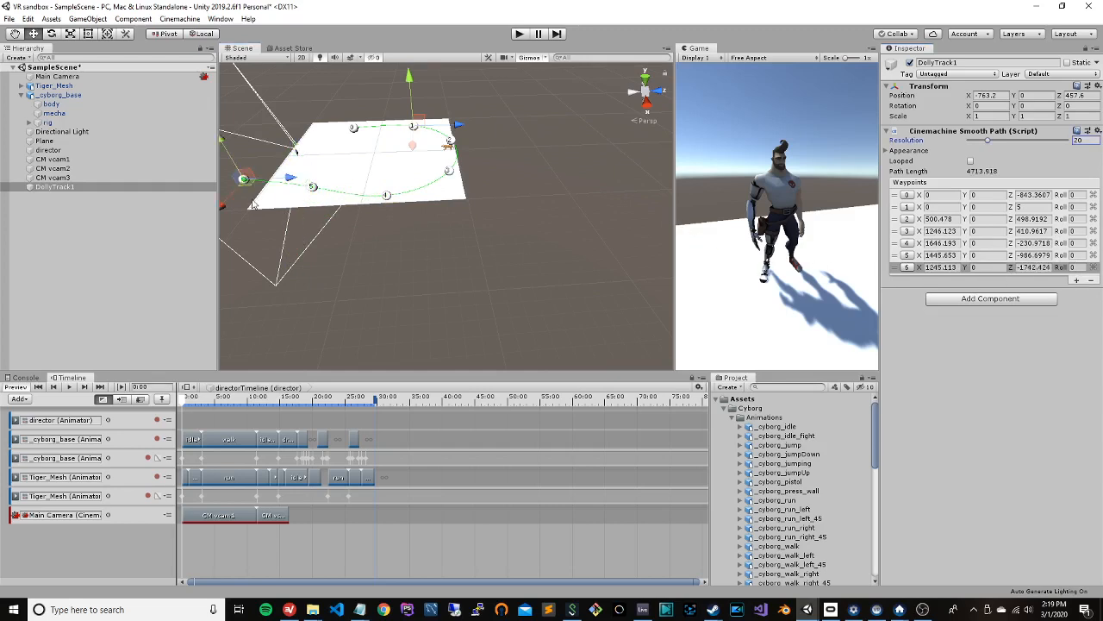
drag(294, 185, 365, 154)
Step: Add waypoints 7 and 8 to the dolly track, placing waypoint 8 inside the loop at about X 500.26, Z -773.38
click(1075, 281)
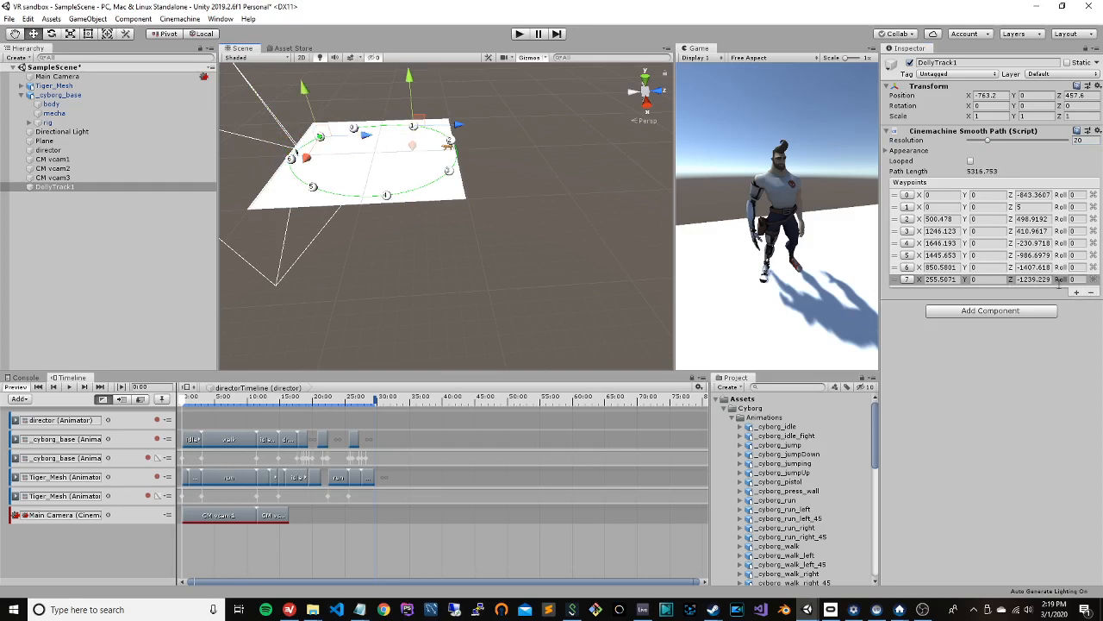
click(1076, 292)
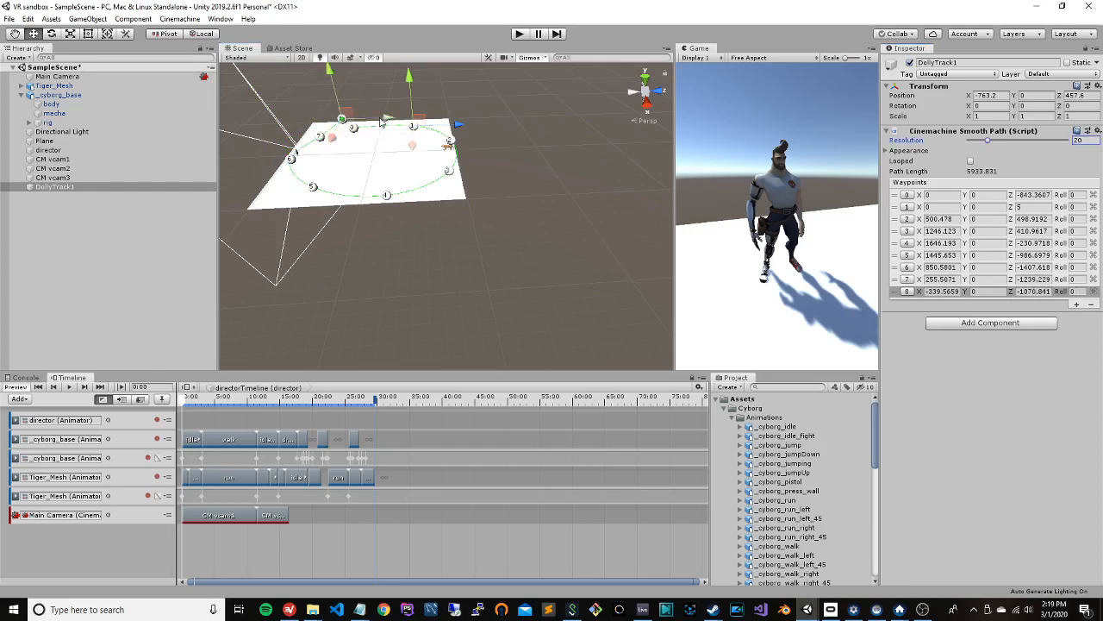
drag(380, 124, 405, 144)
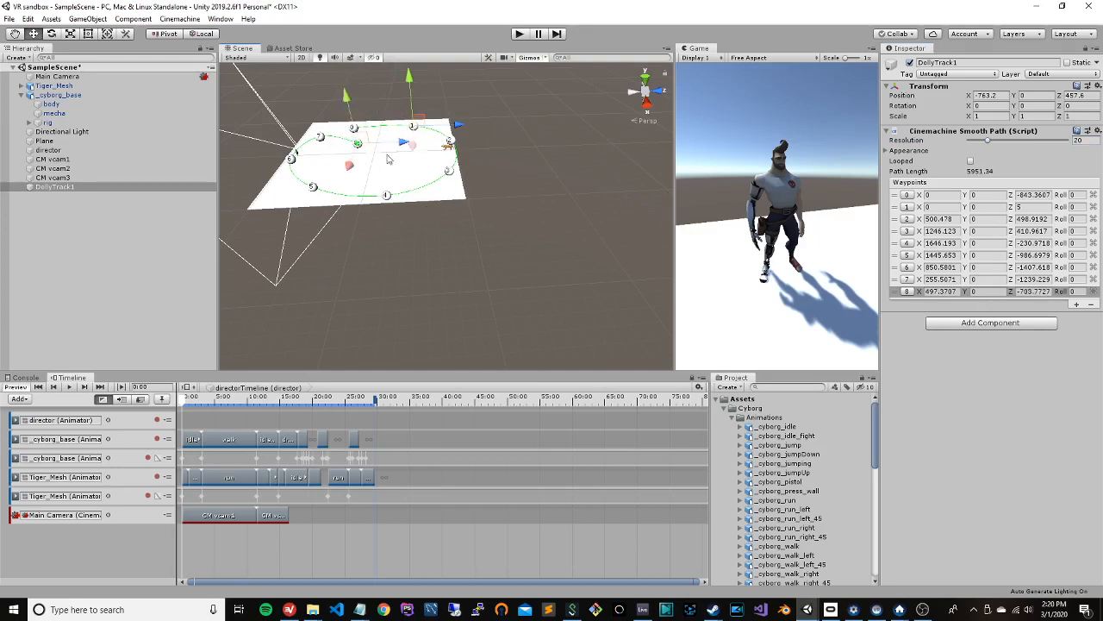
mouse_move(350, 166)
mouse_down()
mouse_move(395, 134)
mouse_move(362, 130)
mouse_move(345, 167)
mouse_up()
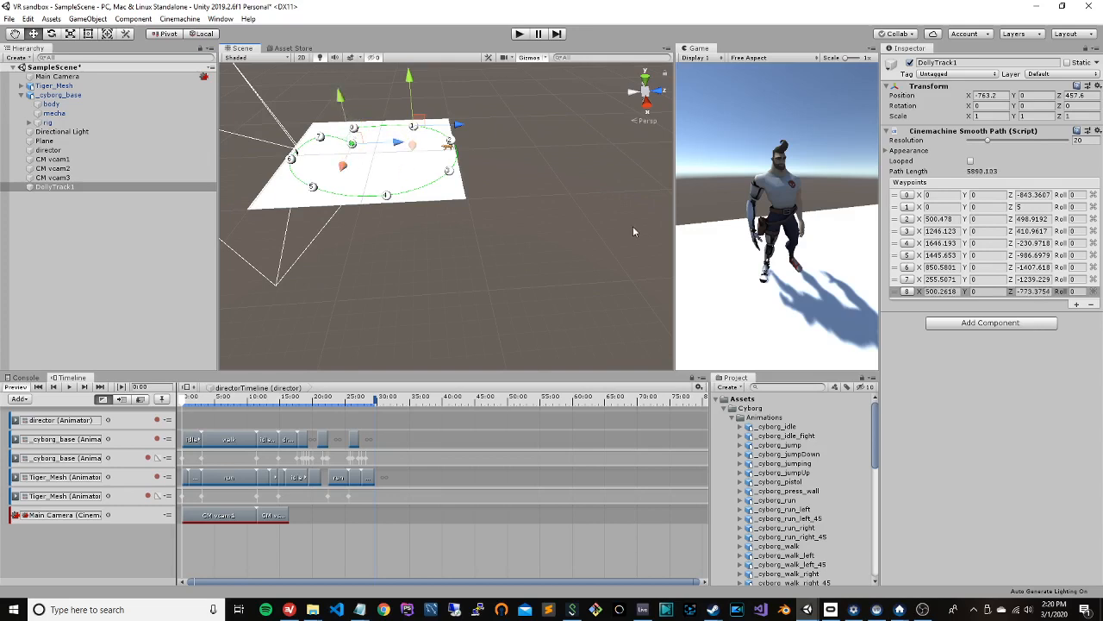
Step: Add waypoint 9 and position it at about X 1015.52, Z -1032.95 to round off the inner loop
click(1075, 305)
drag(446, 168, 367, 165)
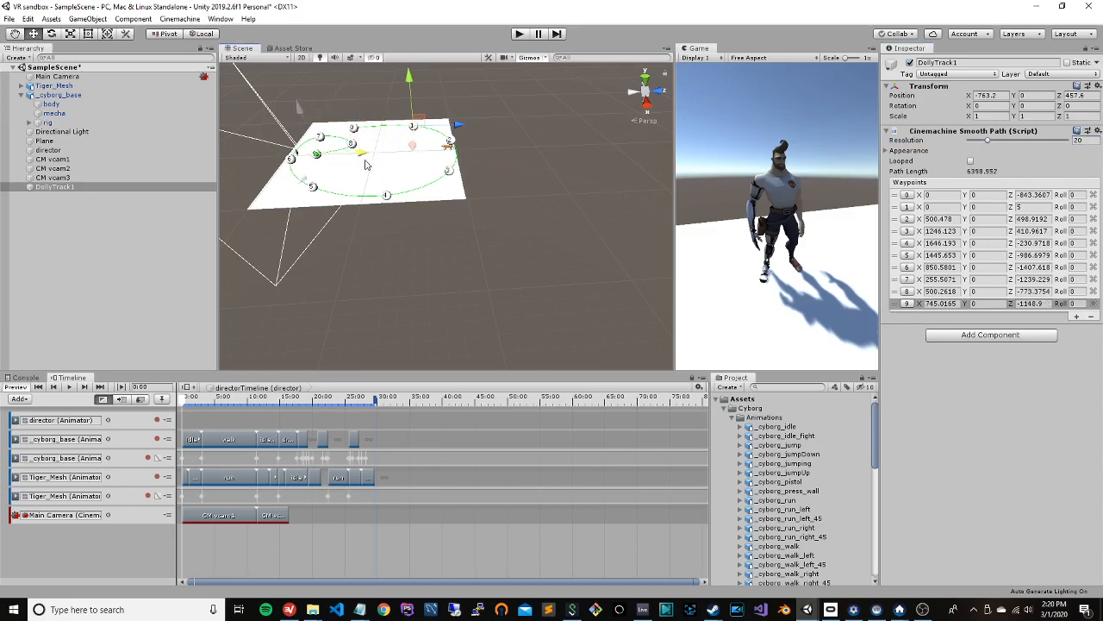
drag(305, 179, 297, 195)
drag(355, 167, 313, 195)
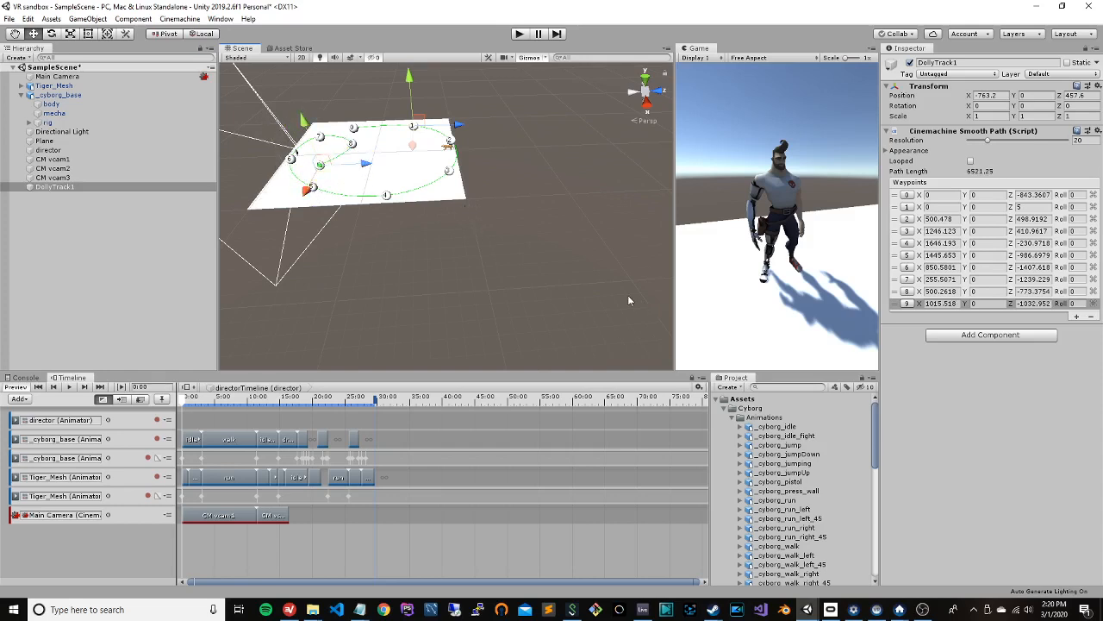
Step: Add waypoint 10 and position it just beyond the plane's edge, past the cyborg, at about X 842.30, Z -1745.94
click(1079, 316)
drag(323, 191, 278, 198)
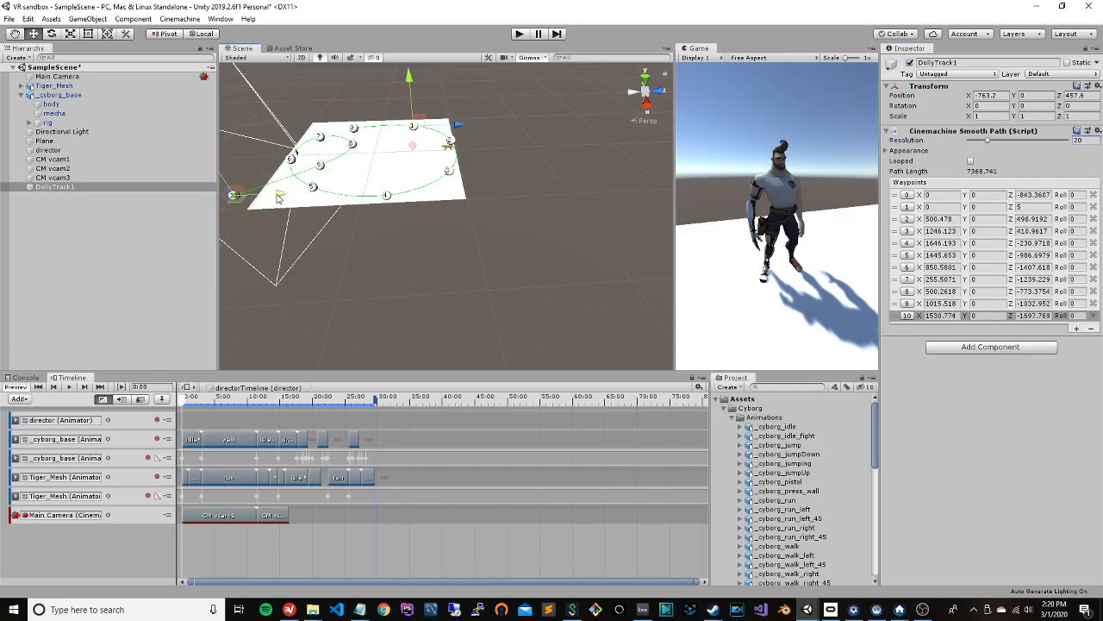
drag(226, 228, 250, 182)
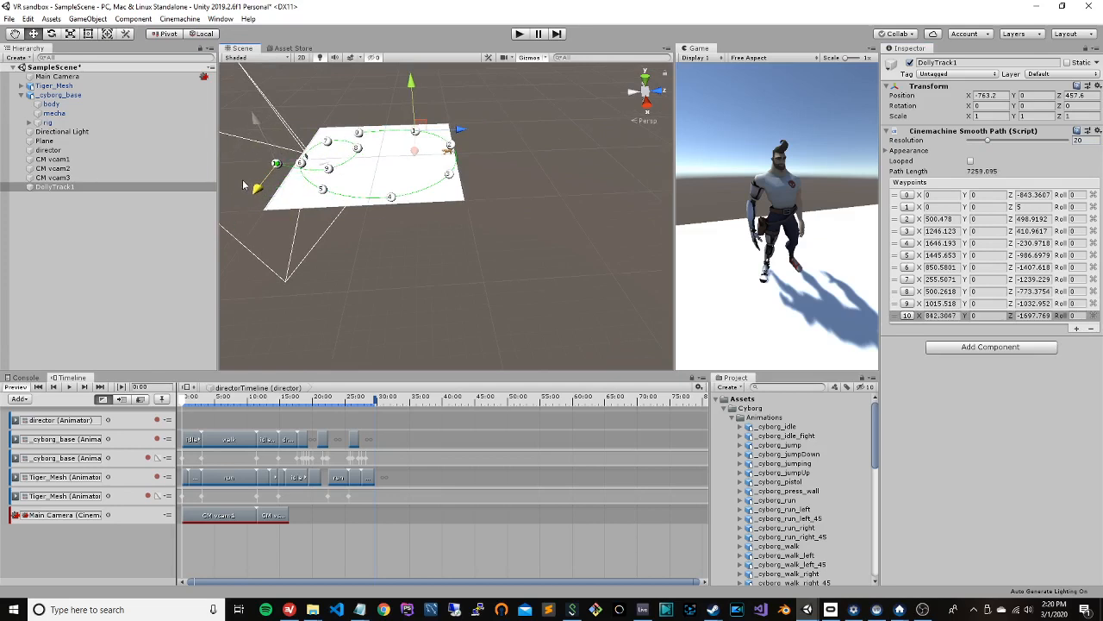
drag(324, 165, 318, 166)
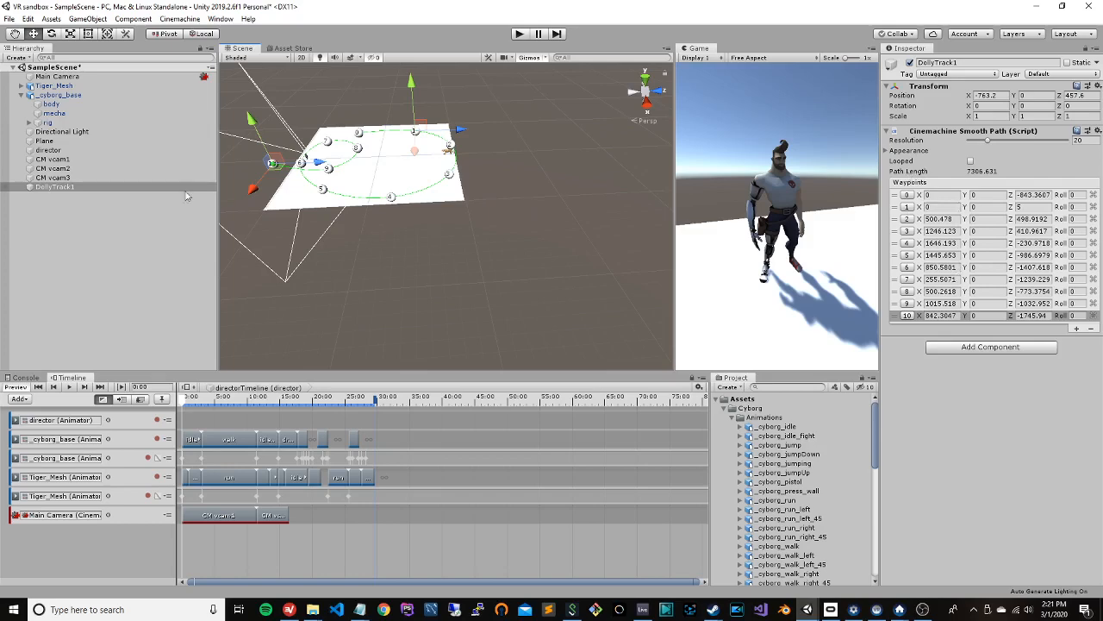
Step: Try changing CM vcam3's Path Position, return it to 0, and solo the camera
click(88, 178)
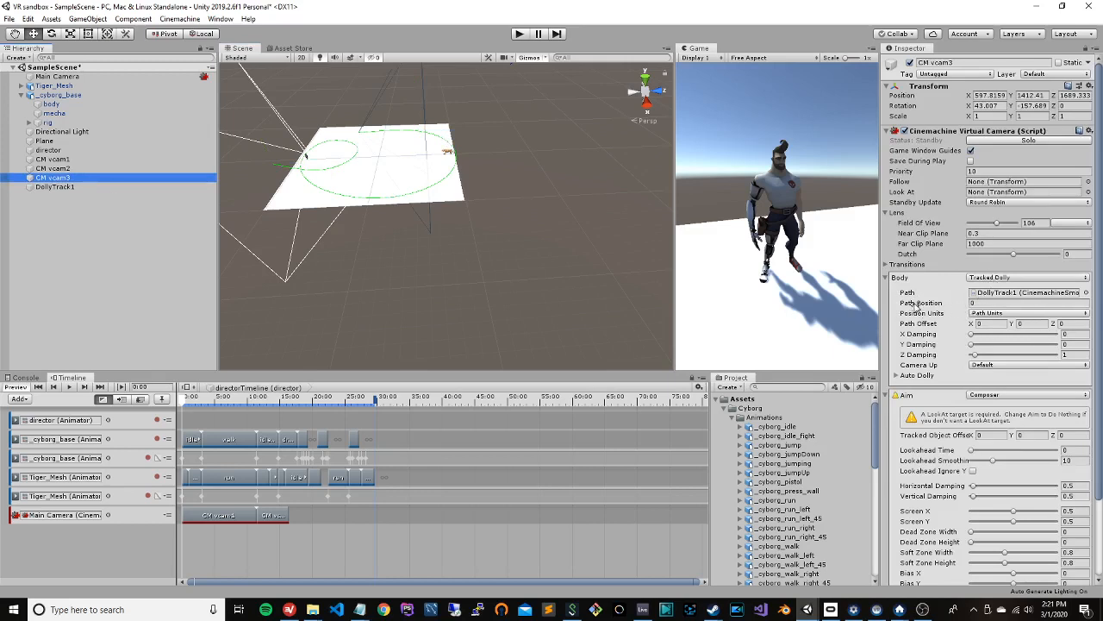
mouse_move(915, 304)
mouse_down()
mouse_move(926, 307)
mouse_move(913, 307)
mouse_up()
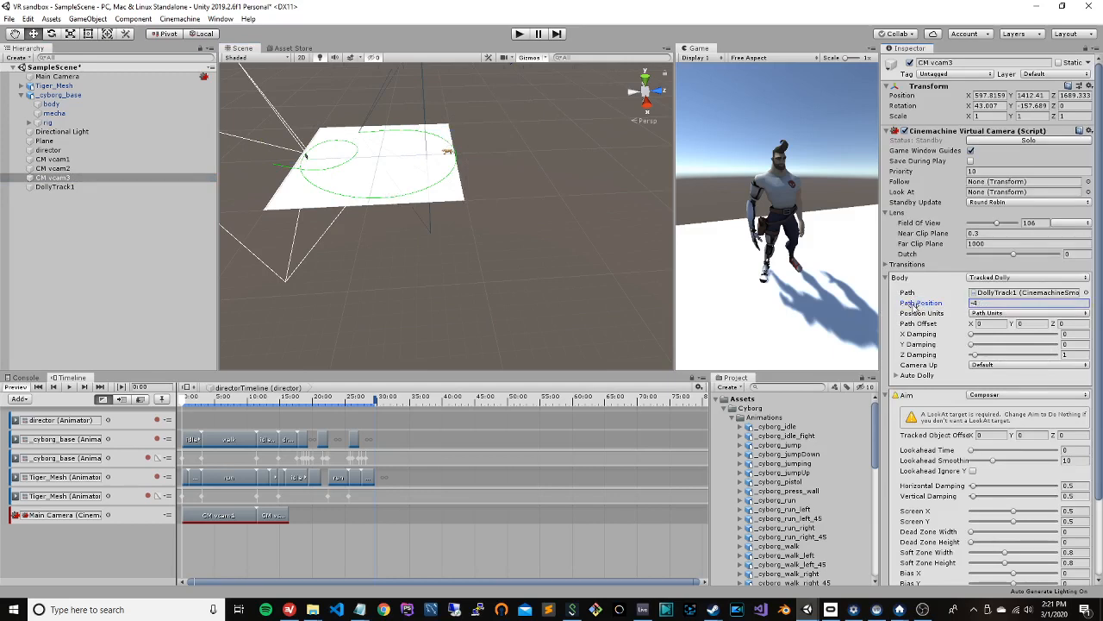
drag(999, 304, 971, 308)
click(1048, 142)
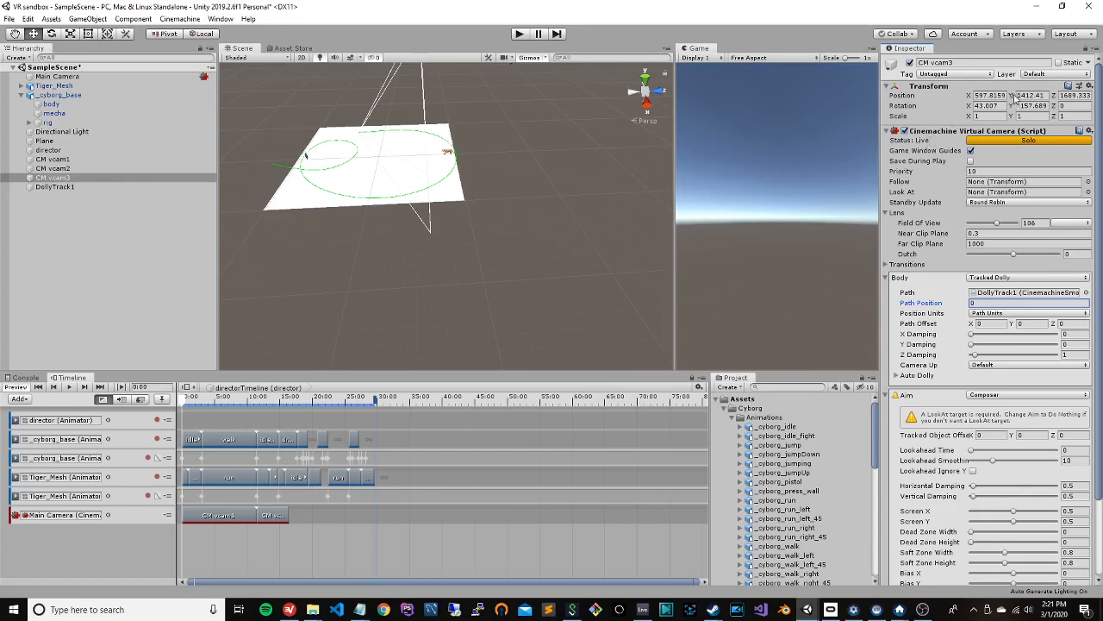
Step: Turn CM vcam3 toward the cyborg with rotation X 20.7, Y -32.09, and set its Y position to 928.5
click(1048, 96)
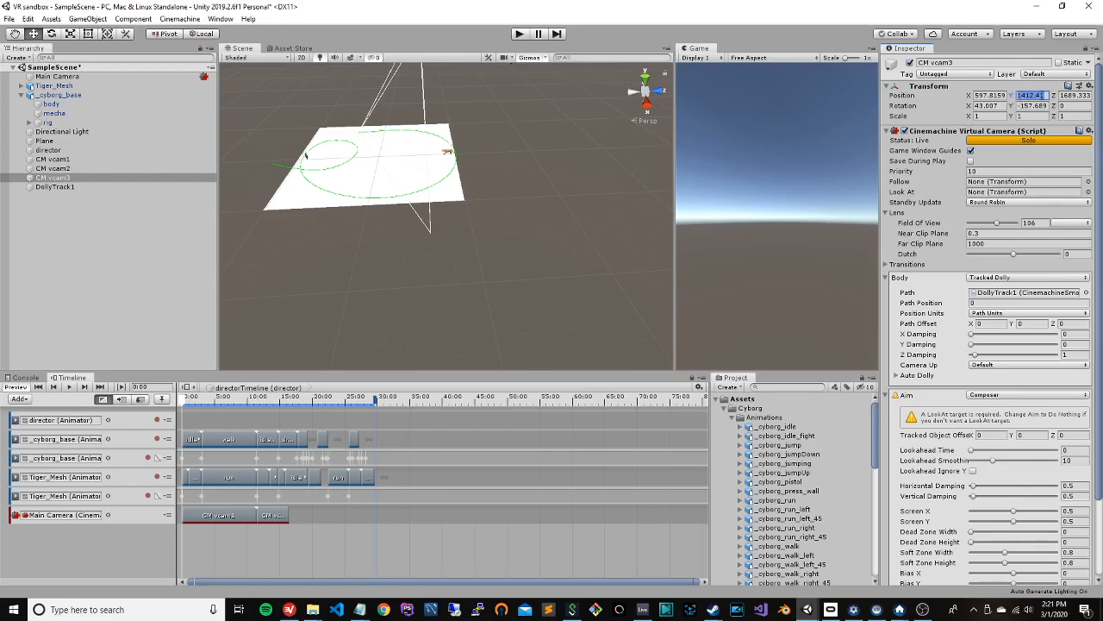
text(0)
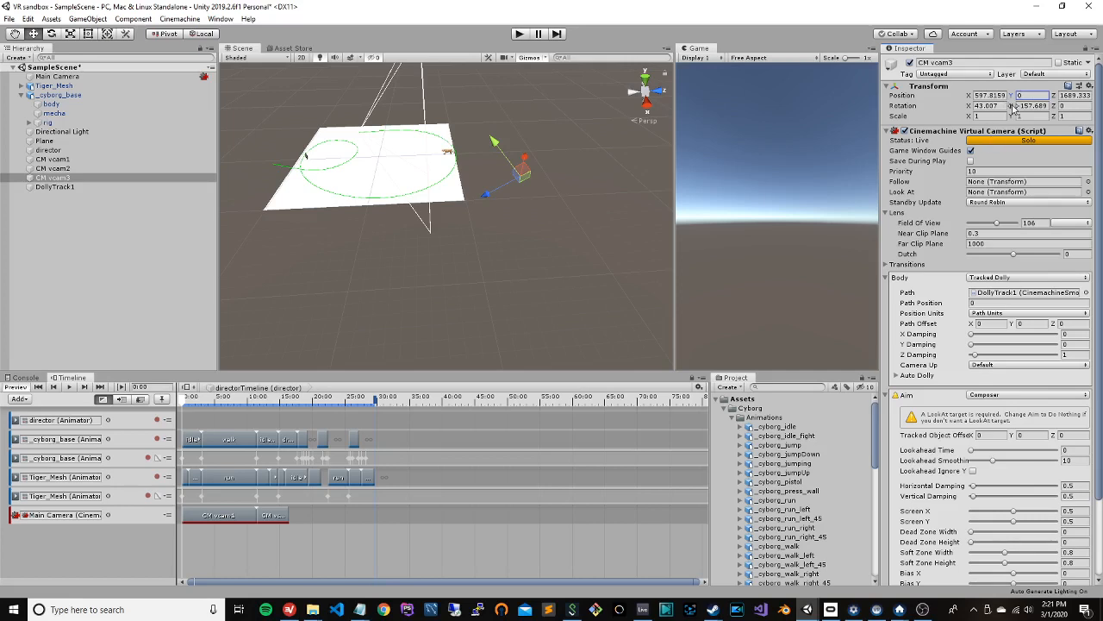
drag(1015, 105, 207, 90)
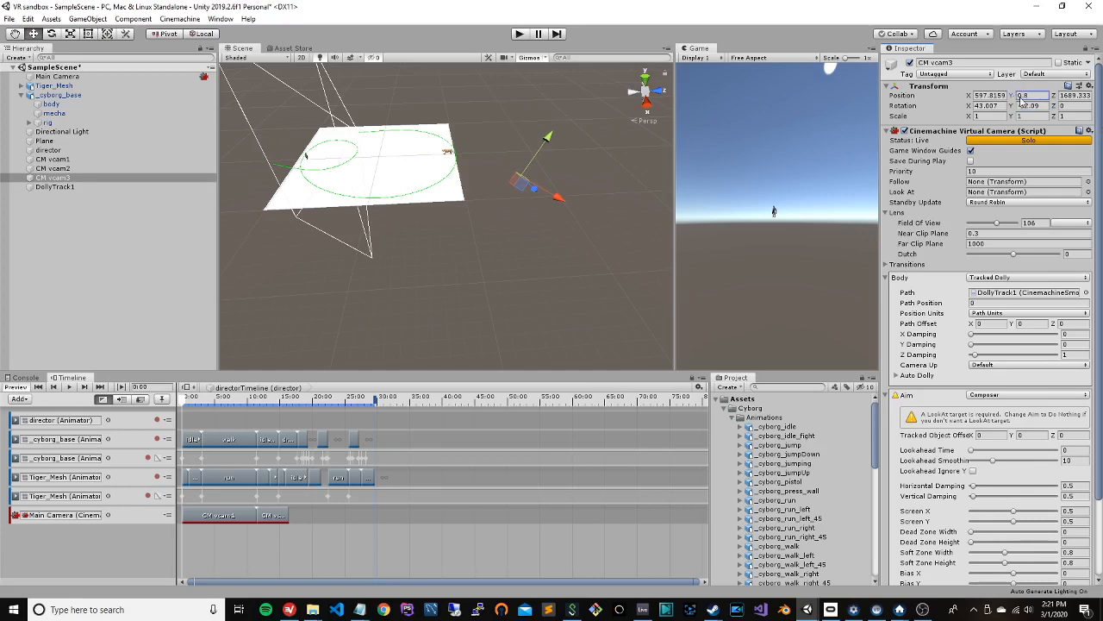
drag(1021, 97, 443, 154)
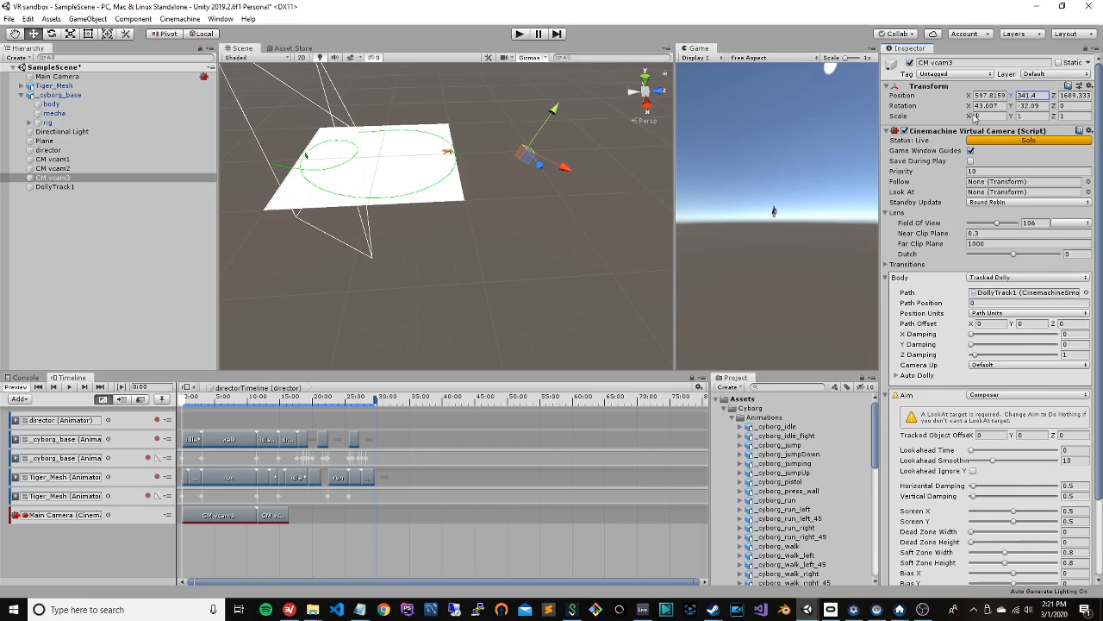
drag(969, 105, 845, 118)
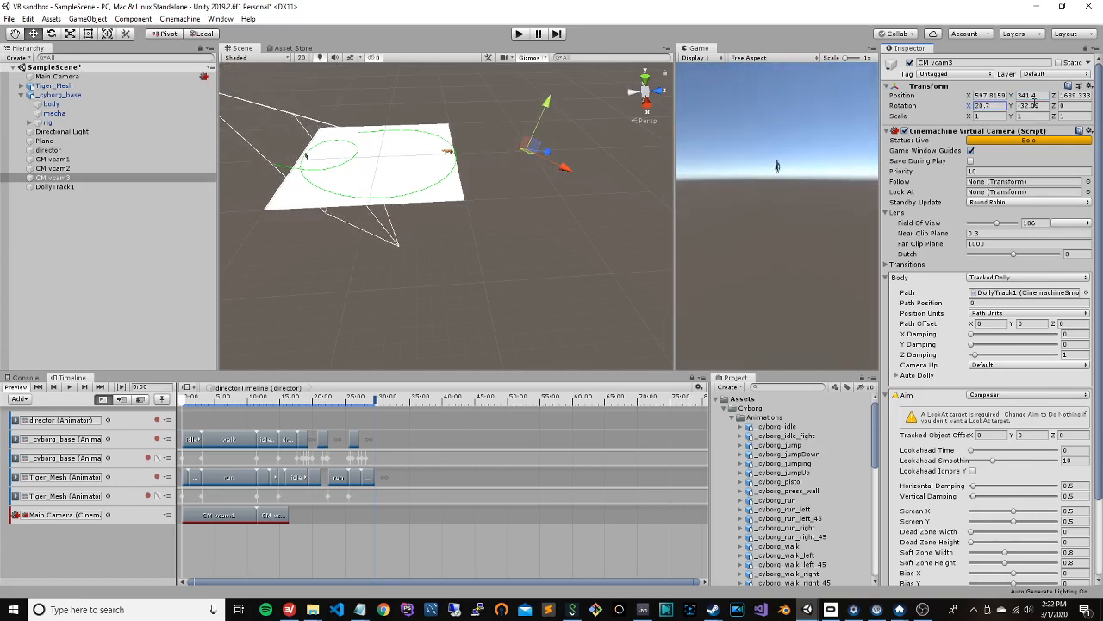
drag(1012, 96, 143, 517)
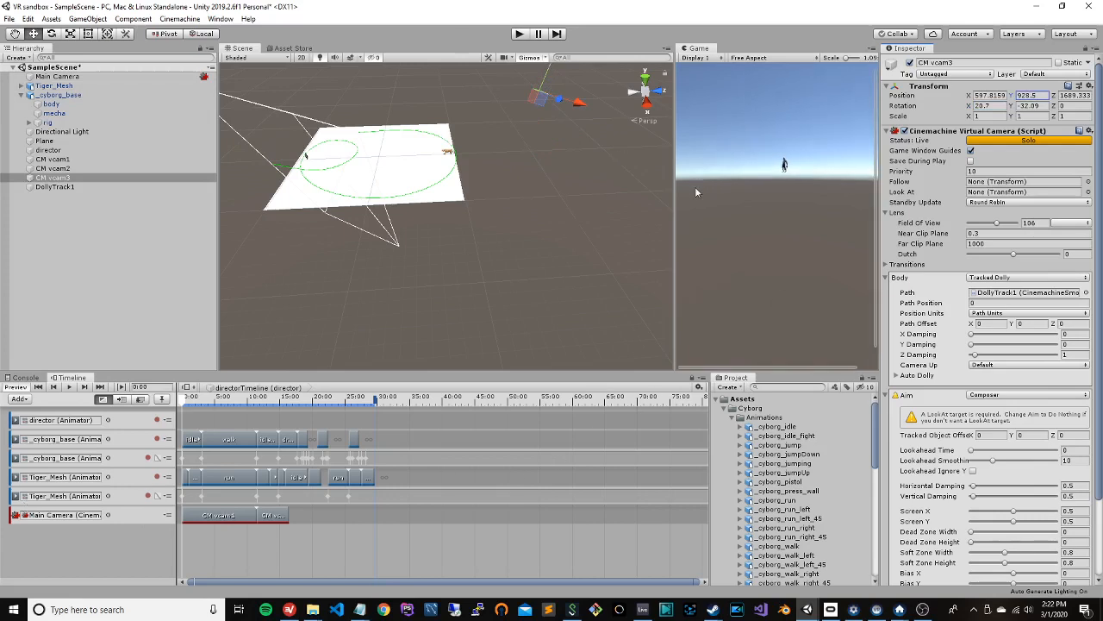
Step: Narrow CM vcam3's field of view to 74 and refine its rotation to X 19.3, Y -33.6
scroll(346, 169, down, 3)
scroll(347, 169, up, 5)
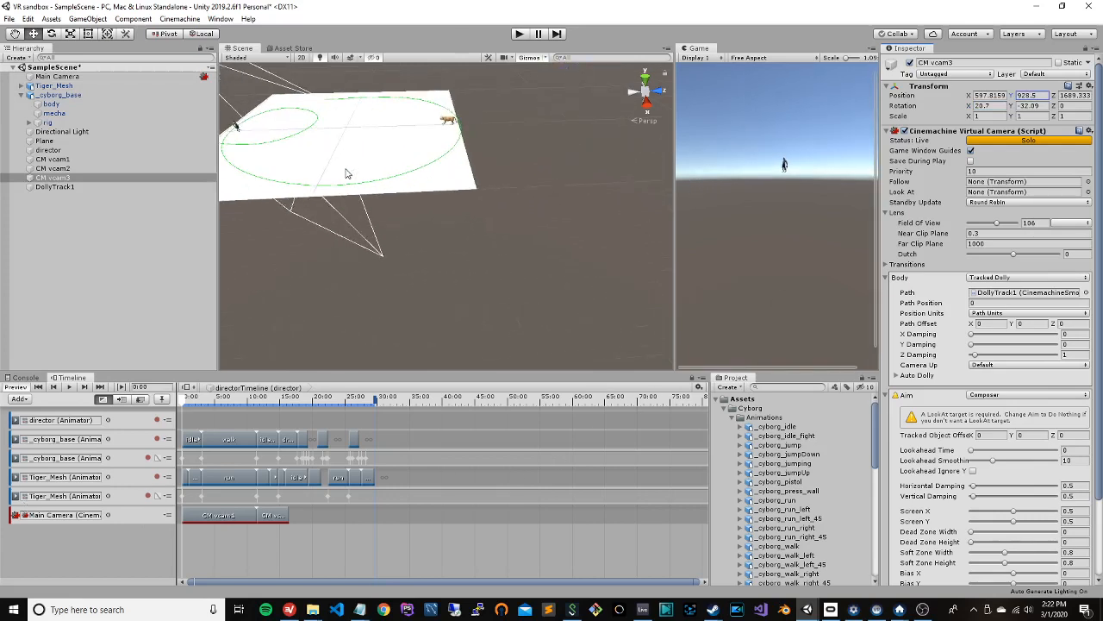
right_drag(317, 150, 245, 97)
click(120, 181)
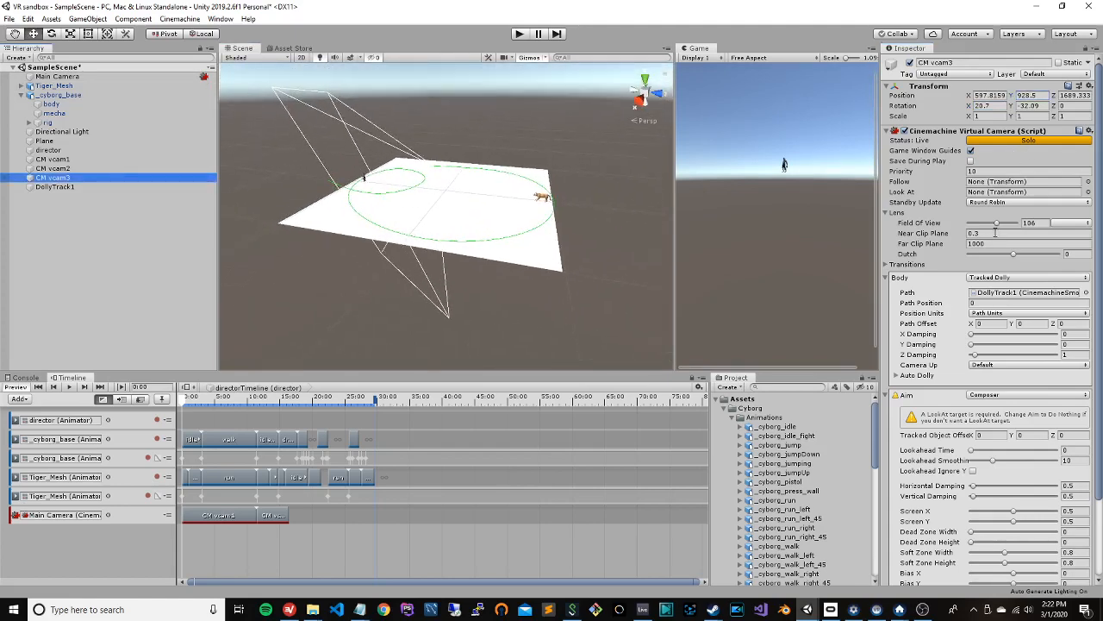
mouse_move(1000, 226)
mouse_down()
mouse_move(984, 227)
mouse_move(1015, 227)
mouse_move(989, 226)
mouse_up()
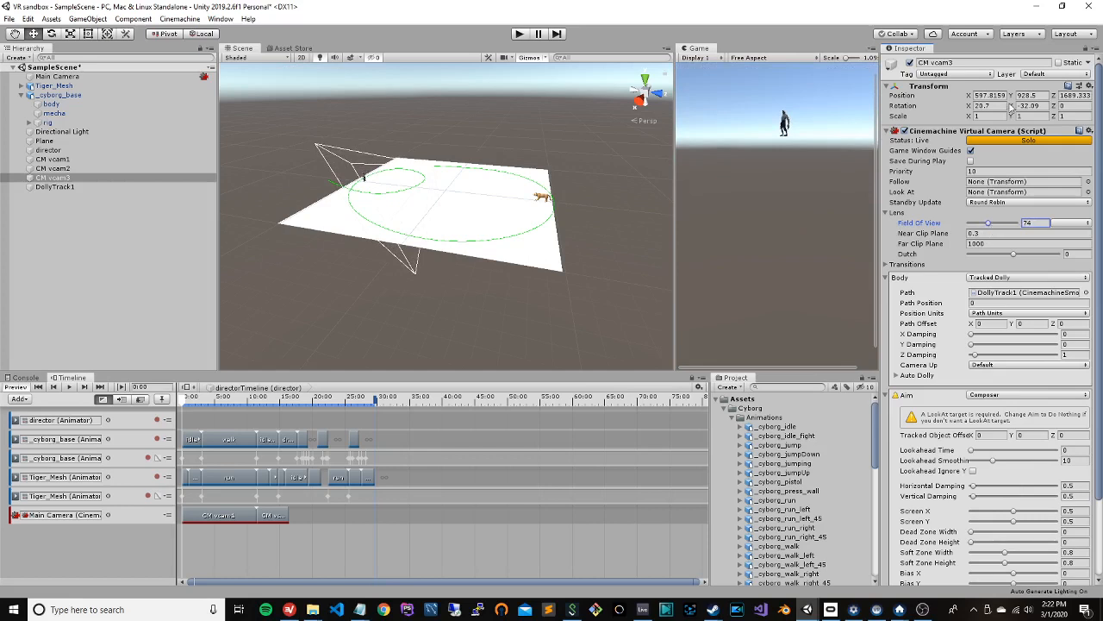
drag(1018, 106, 602, 98)
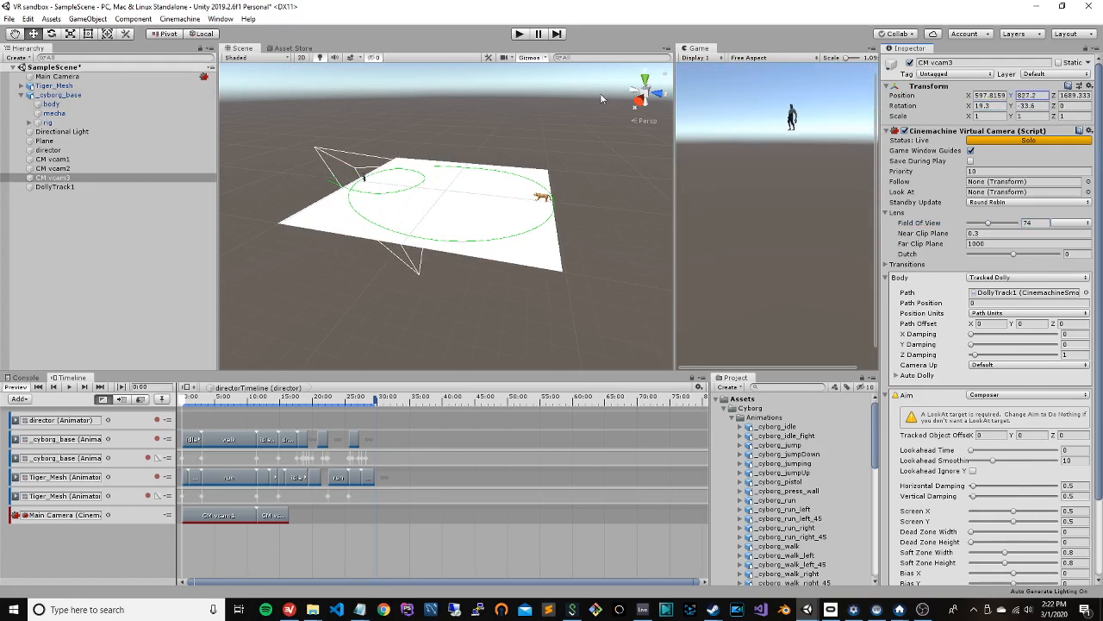
Step: Try repositioning CM vcam3 at X -1317.3, Y 1 through its transform
drag(1038, 96, 1010, 99)
text(1)
click(969, 97)
drag(969, 96, 864, 139)
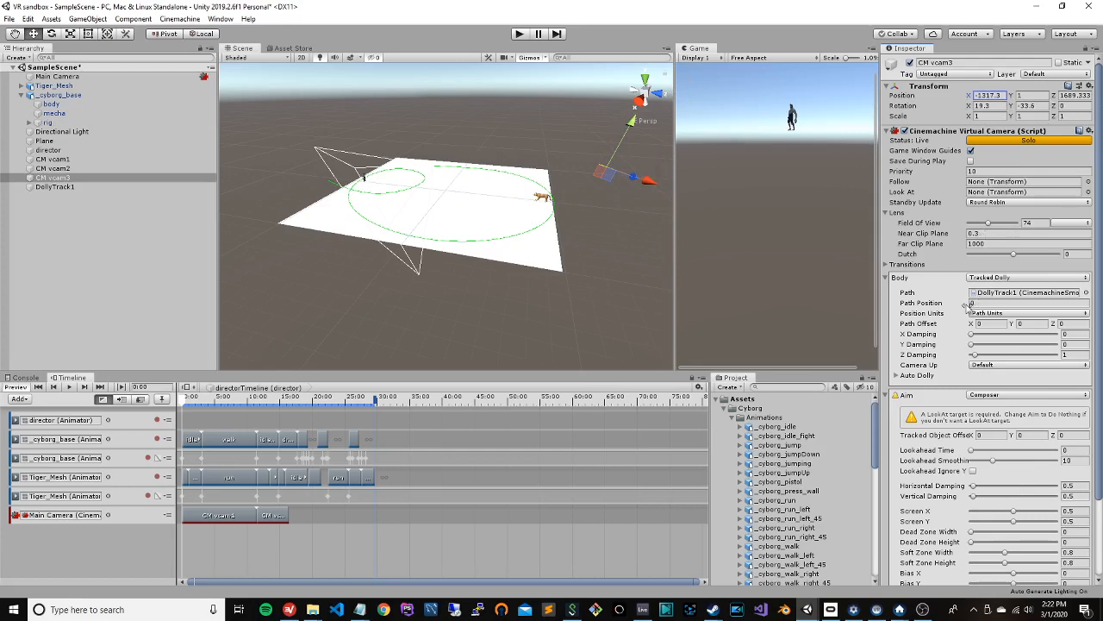
Step: Set CM vcam3's Path Position to 0.8 and assign _cyborg_base as its Follow target
drag(922, 304, 928, 307)
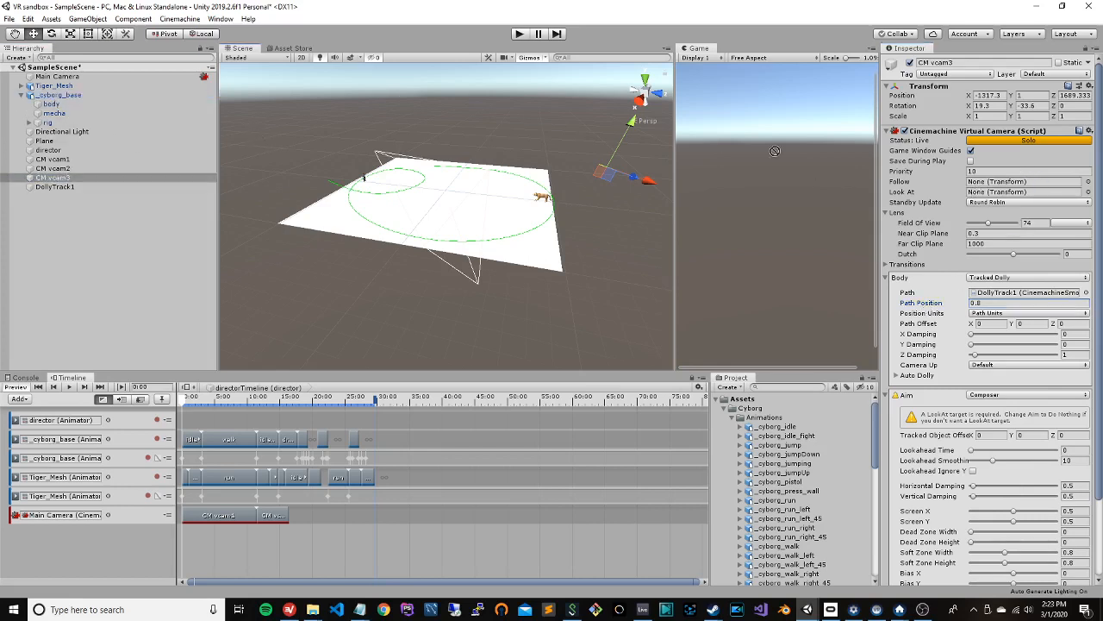
drag(775, 151, 980, 182)
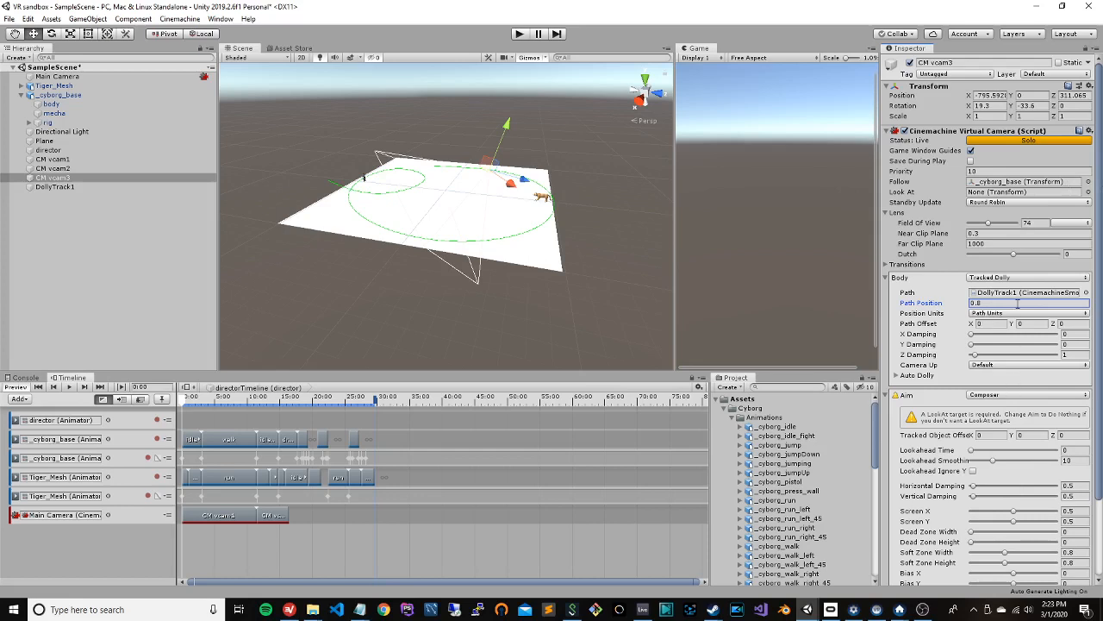
Step: Try Hard Look At and Same As Follow Target as CM vcam3's Aim mode, moving its path position to 6.68
click(1029, 395)
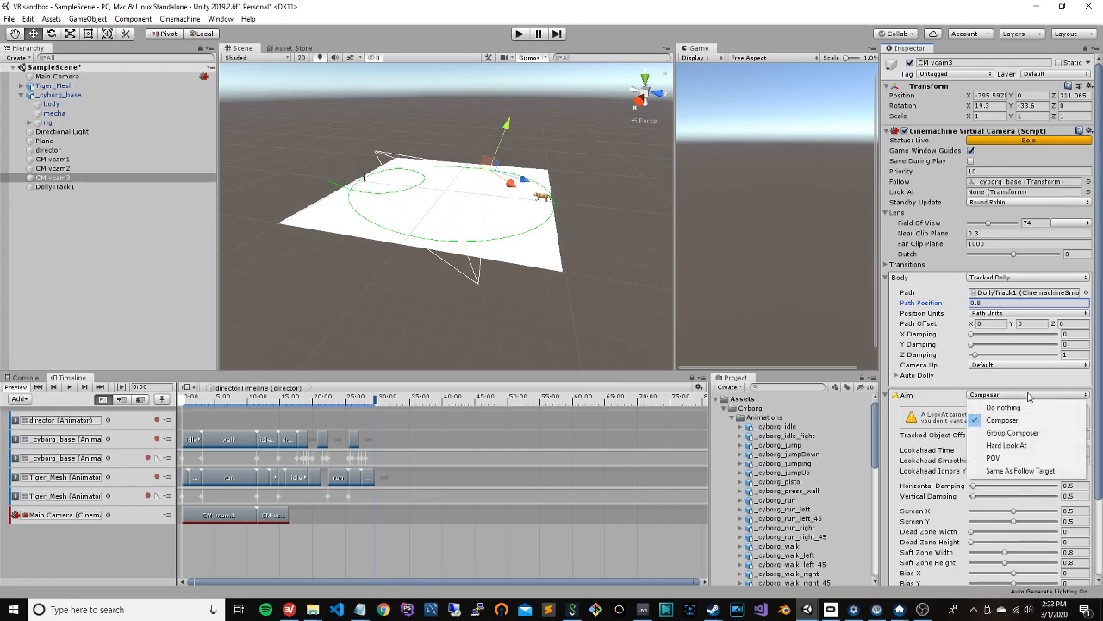
click(1048, 445)
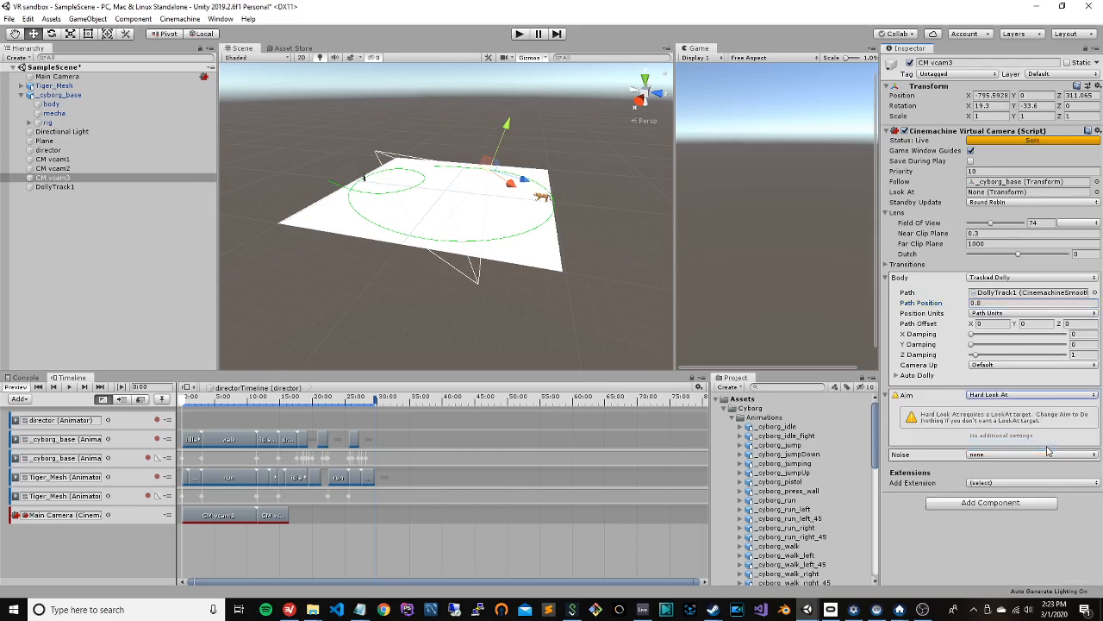
click(1039, 399)
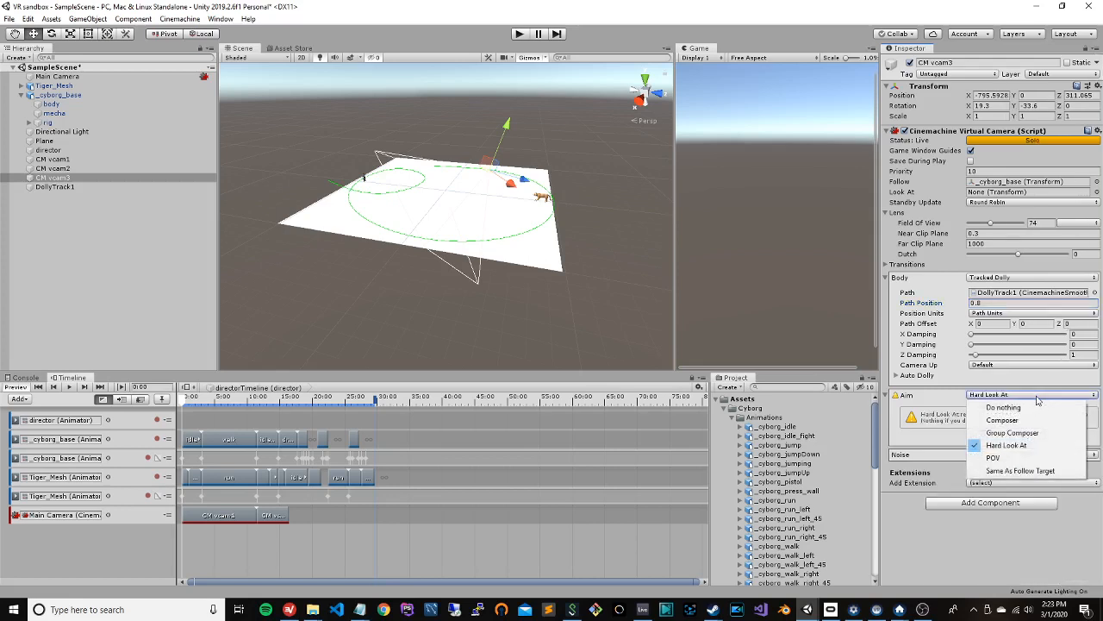
click(1026, 471)
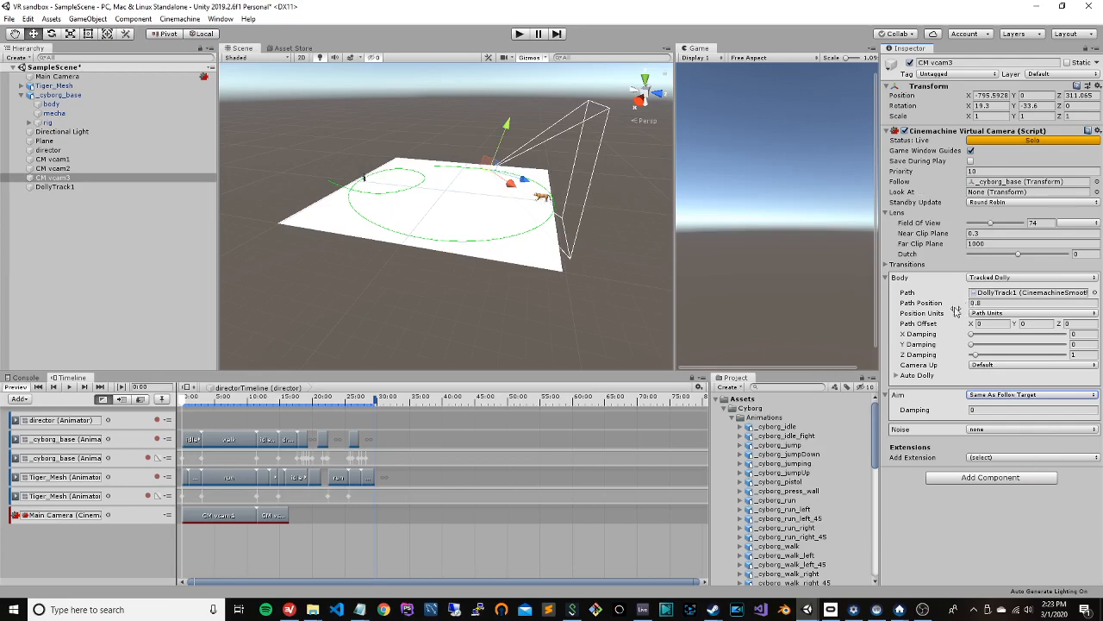
drag(922, 304, 1039, 304)
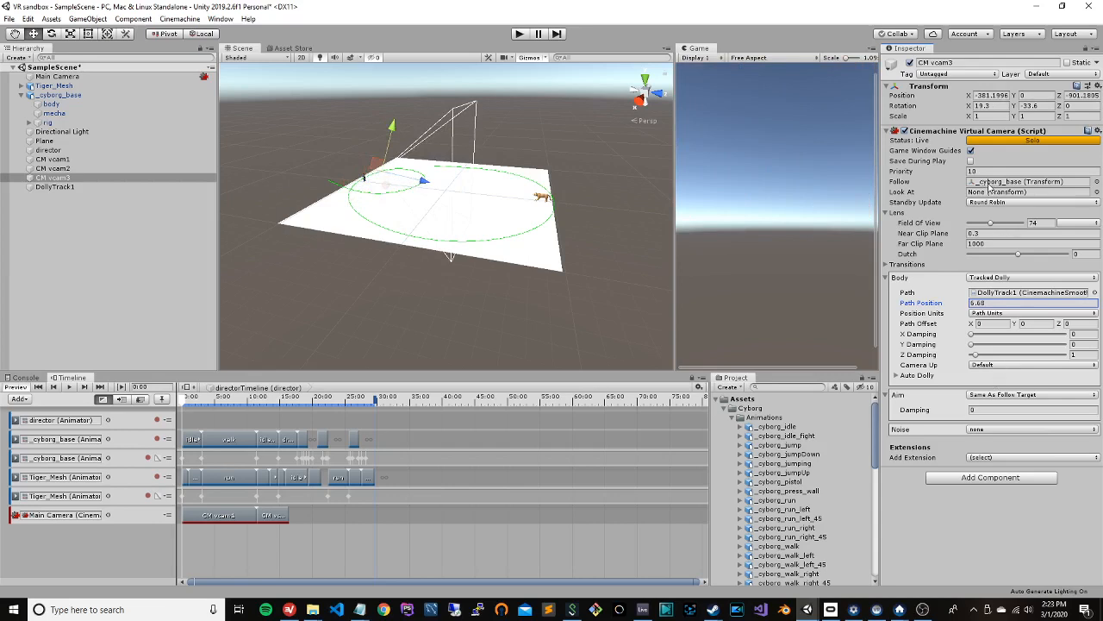
Step: Clear CM vcam3's Follow target and aim the camera at _cyborg_base, using it as Look At with Hard Look At aiming
click(1097, 182)
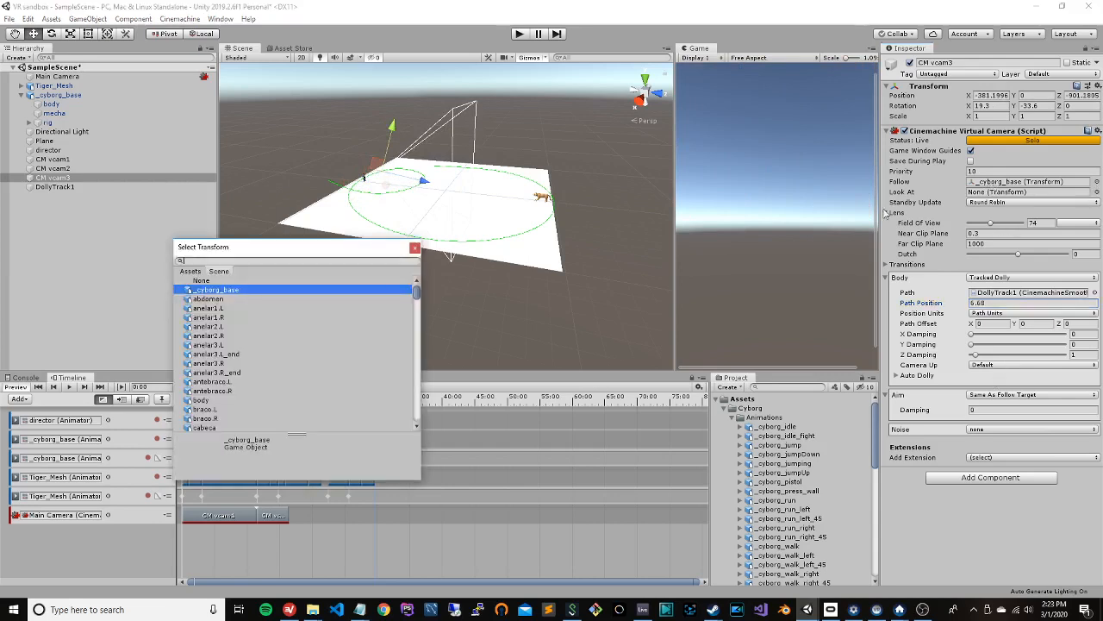
double_click(250, 280)
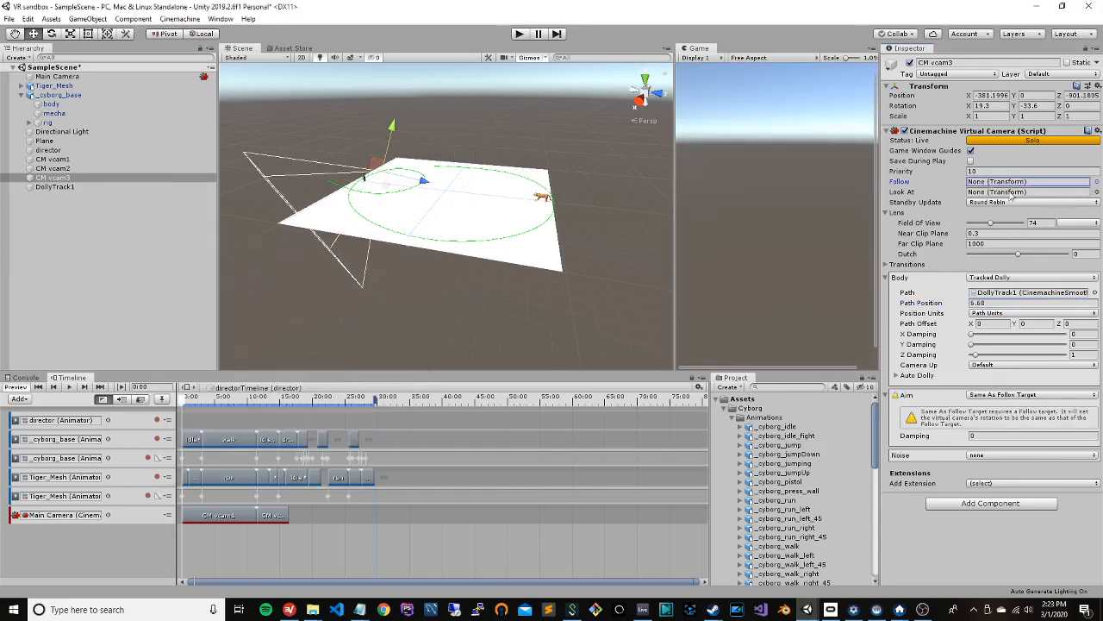
click(48, 87)
click(48, 95)
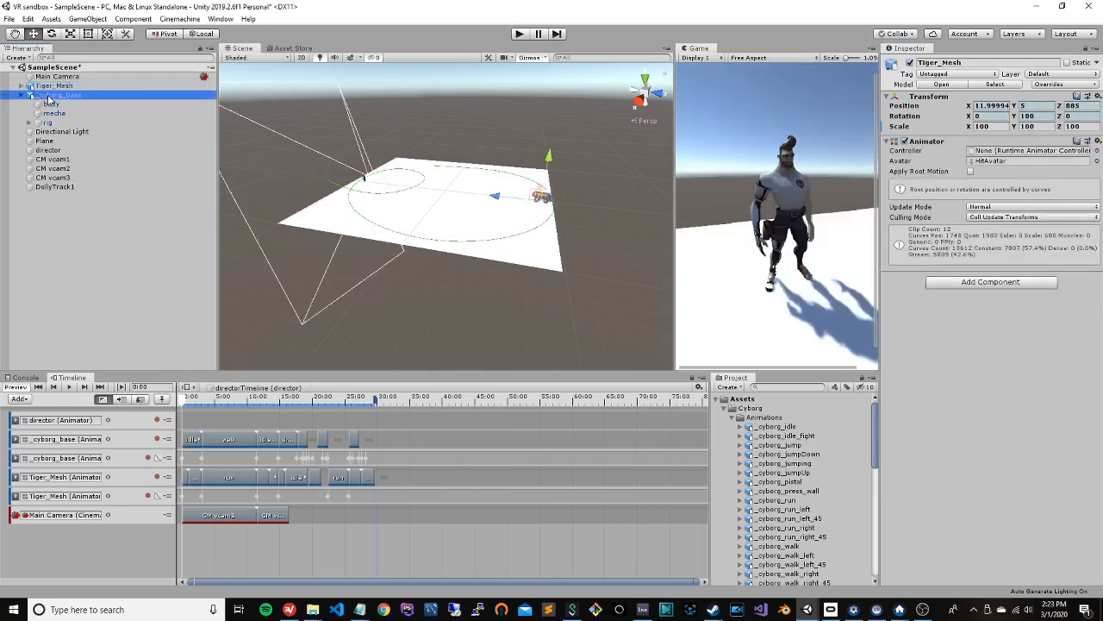
click(55, 178)
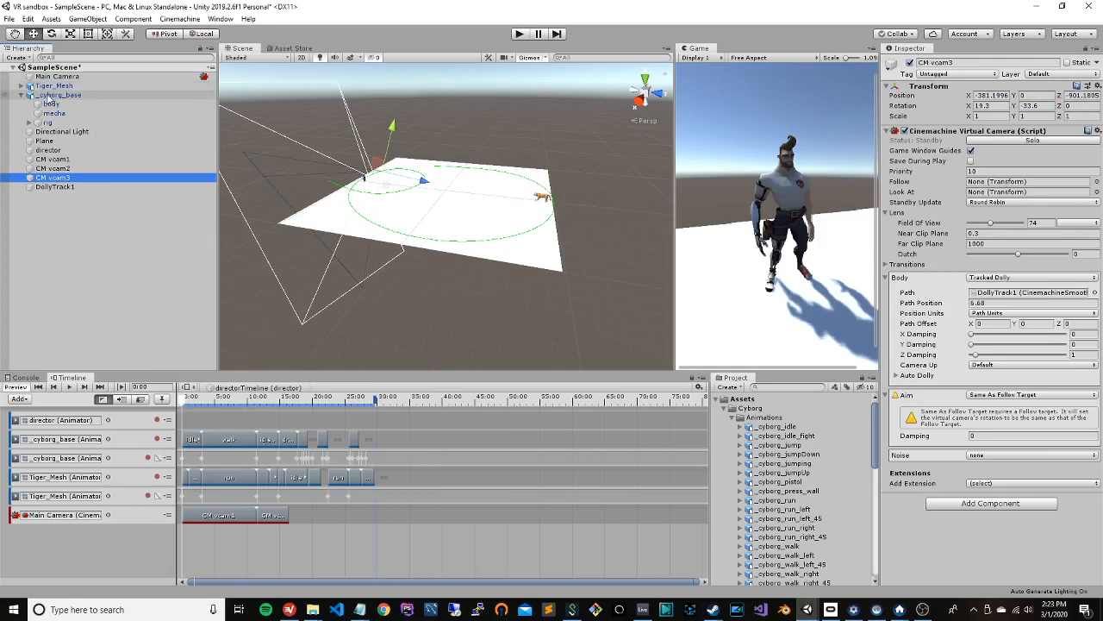
drag(51, 96, 981, 196)
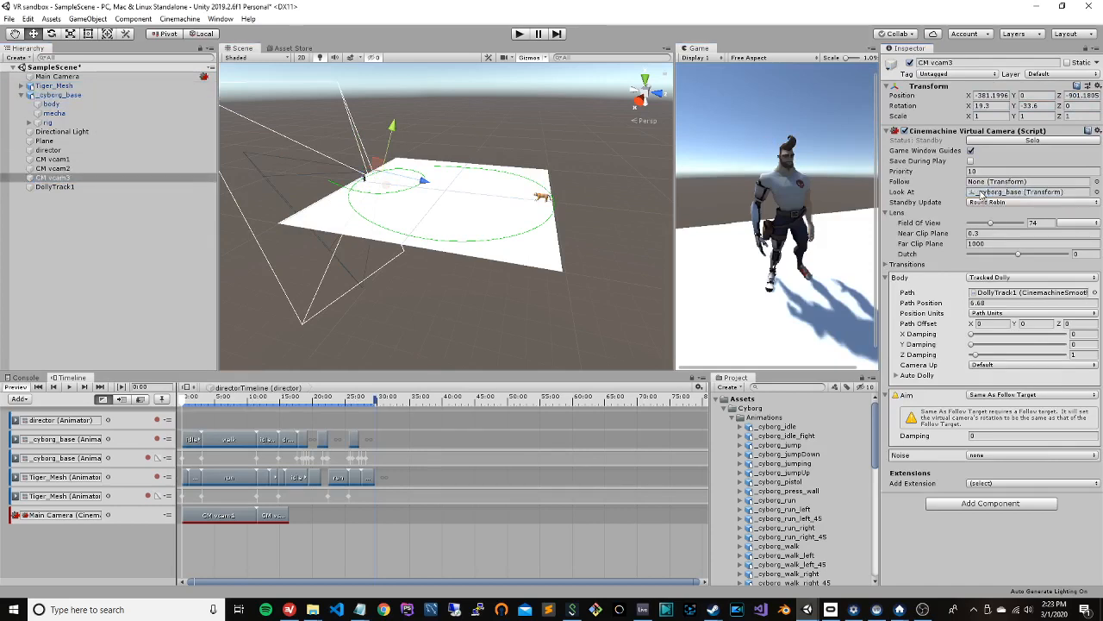
click(1031, 396)
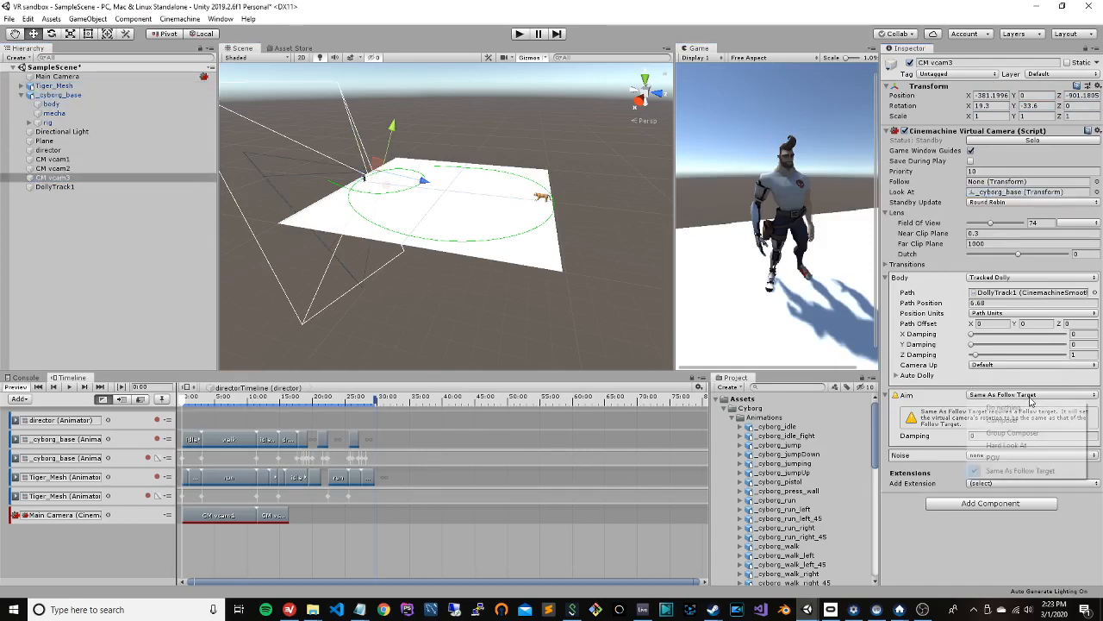
click(1047, 447)
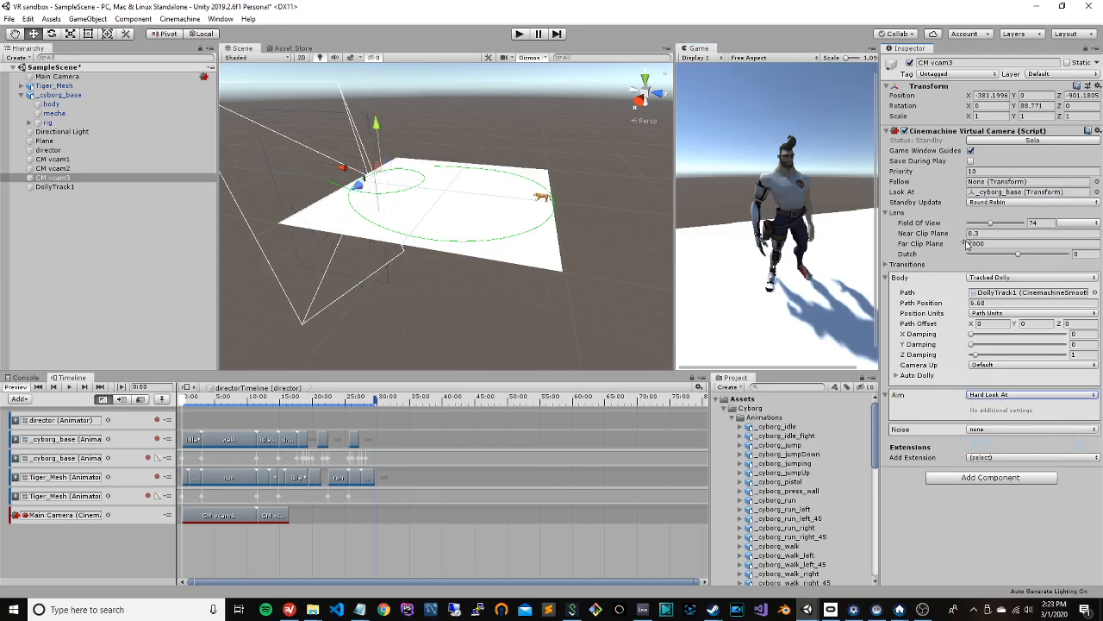
Step: Solo CM vcam3 and move its path position along the dolly track to 2.33
drag(919, 309, 799, 338)
click(988, 142)
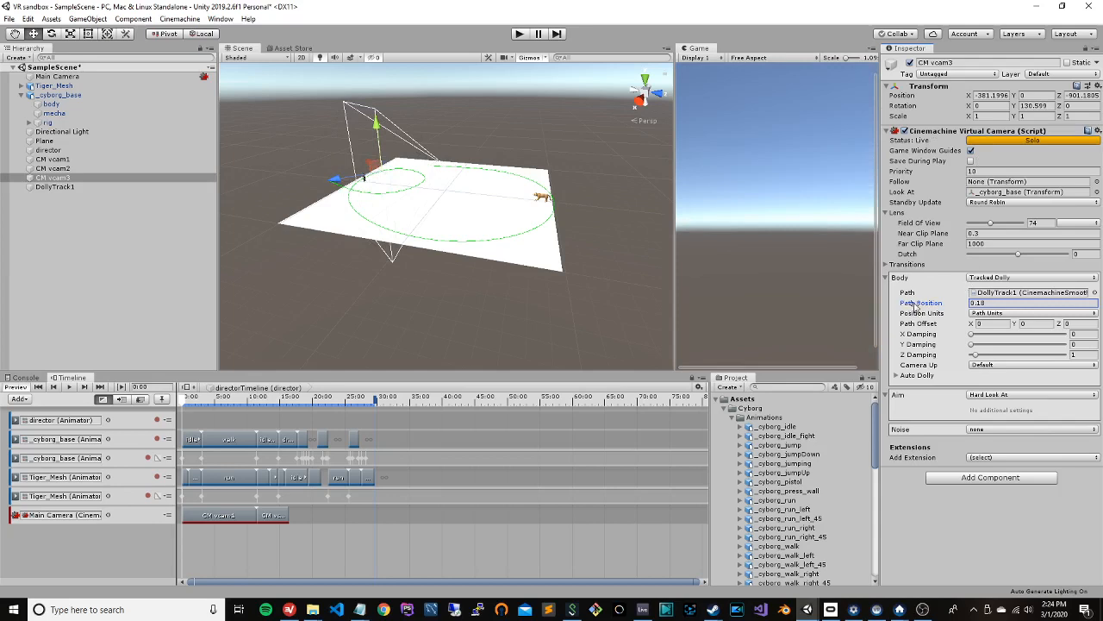
drag(915, 304, 930, 306)
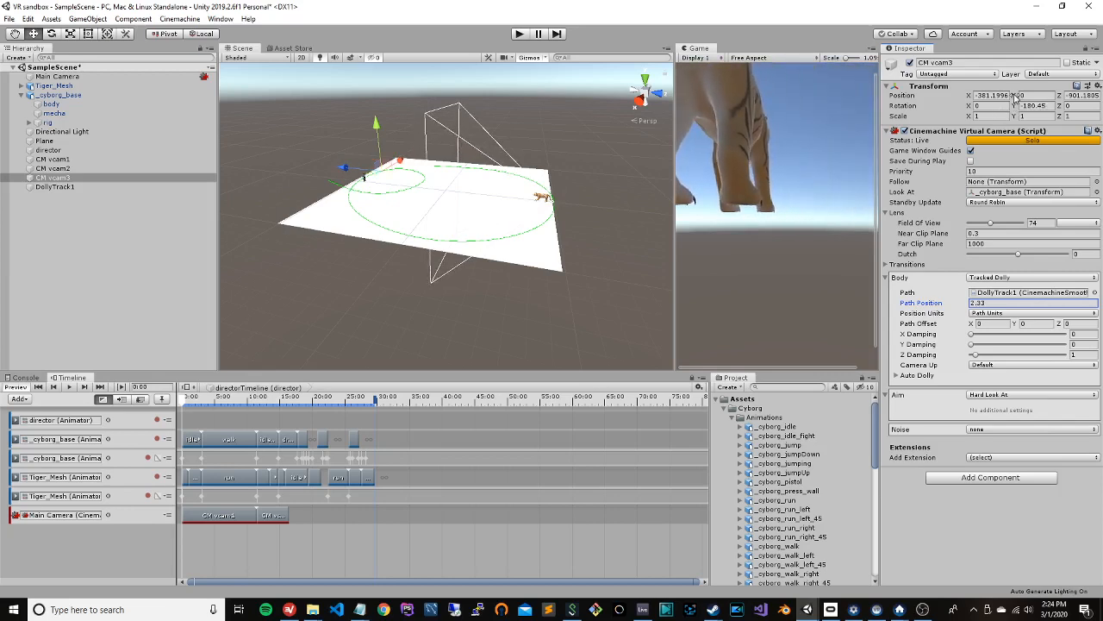
Step: Set the lens to field of view 97 with clip planes 0.001 and 996.25, and raise the camera to a Y position of 132
click(1021, 96)
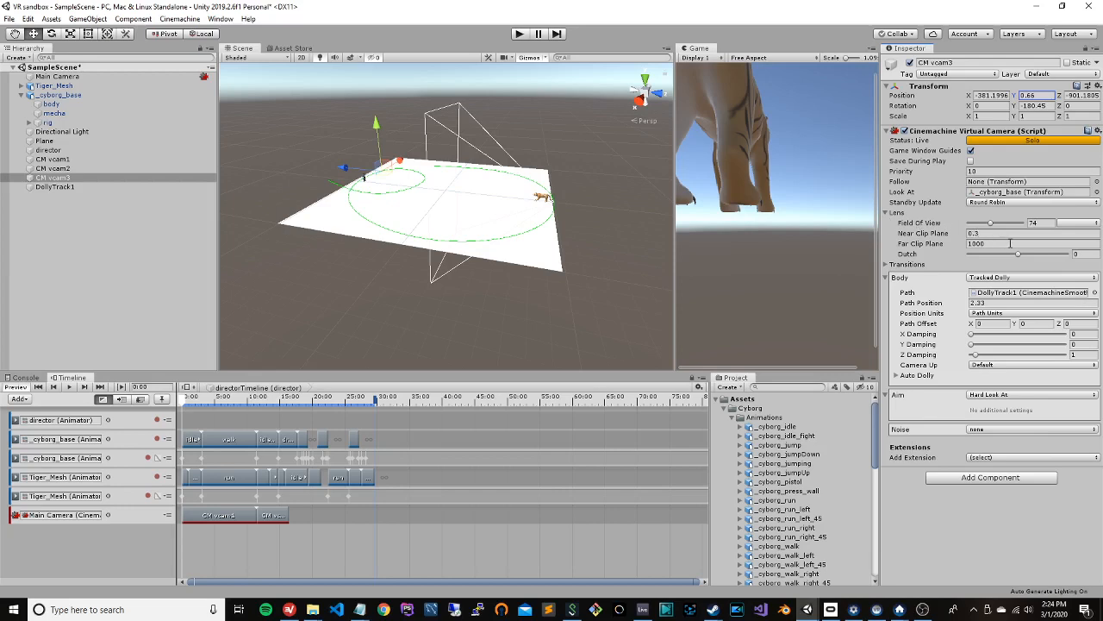
drag(927, 247, 885, 235)
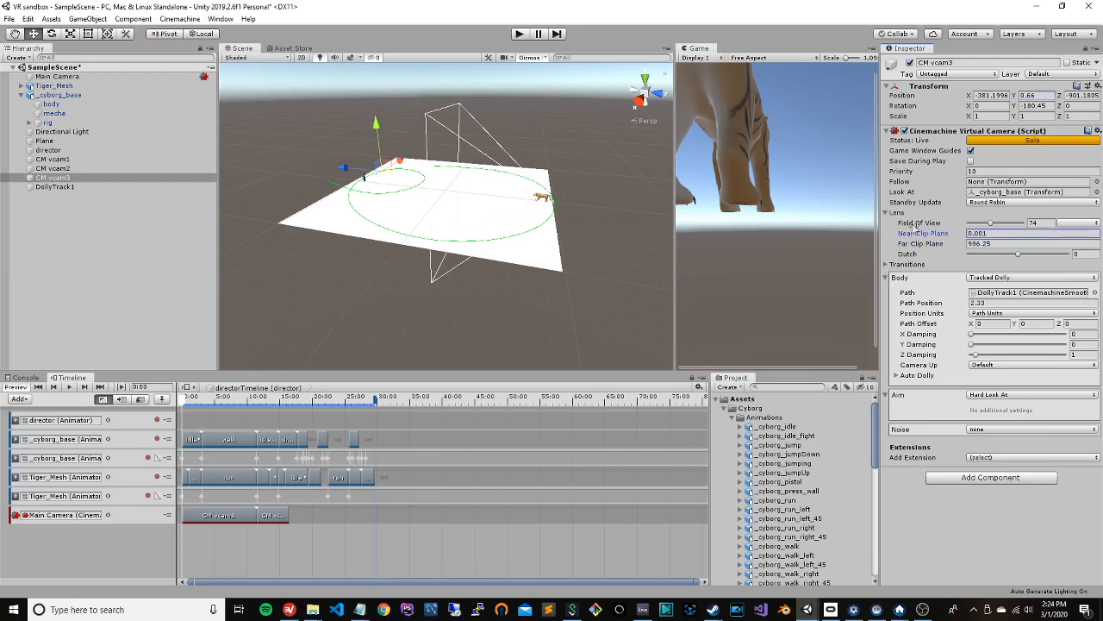
mouse_move(983, 223)
mouse_down()
mouse_move(1019, 225)
mouse_move(998, 228)
mouse_up()
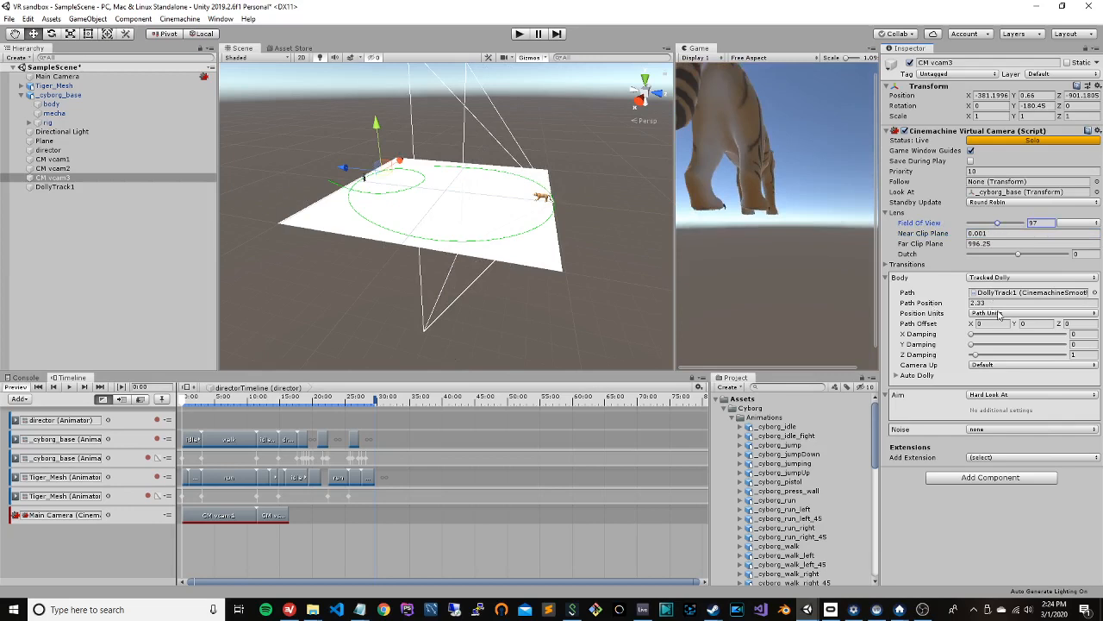
drag(377, 129, 377, 117)
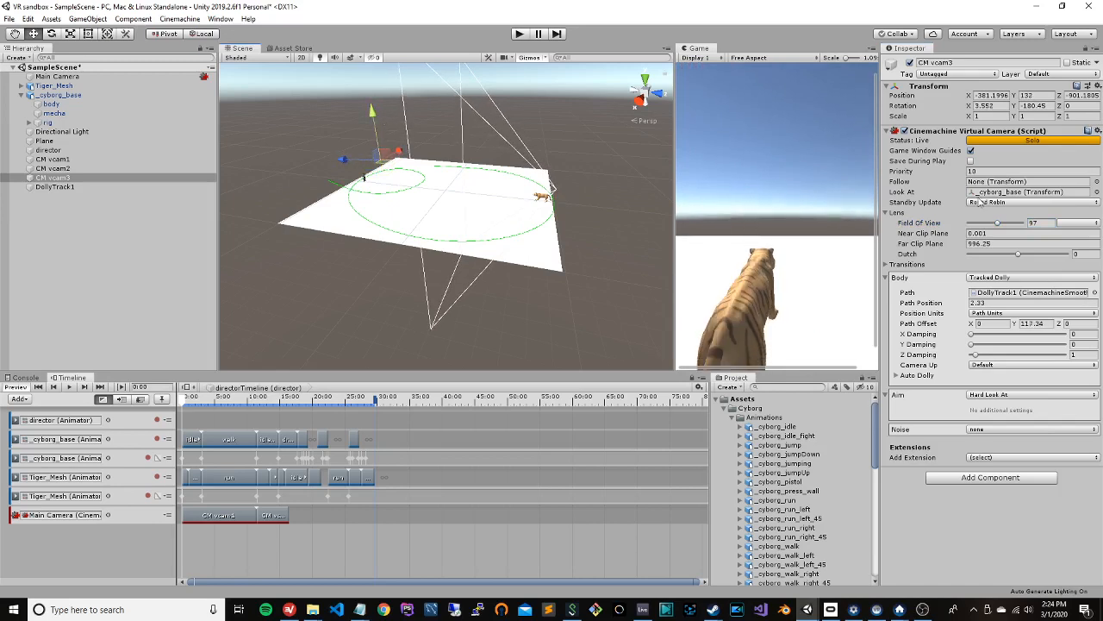
Step: Move the camera's path position to 0.13 and place the timeline playhead at 0:05
drag(917, 306, 878, 299)
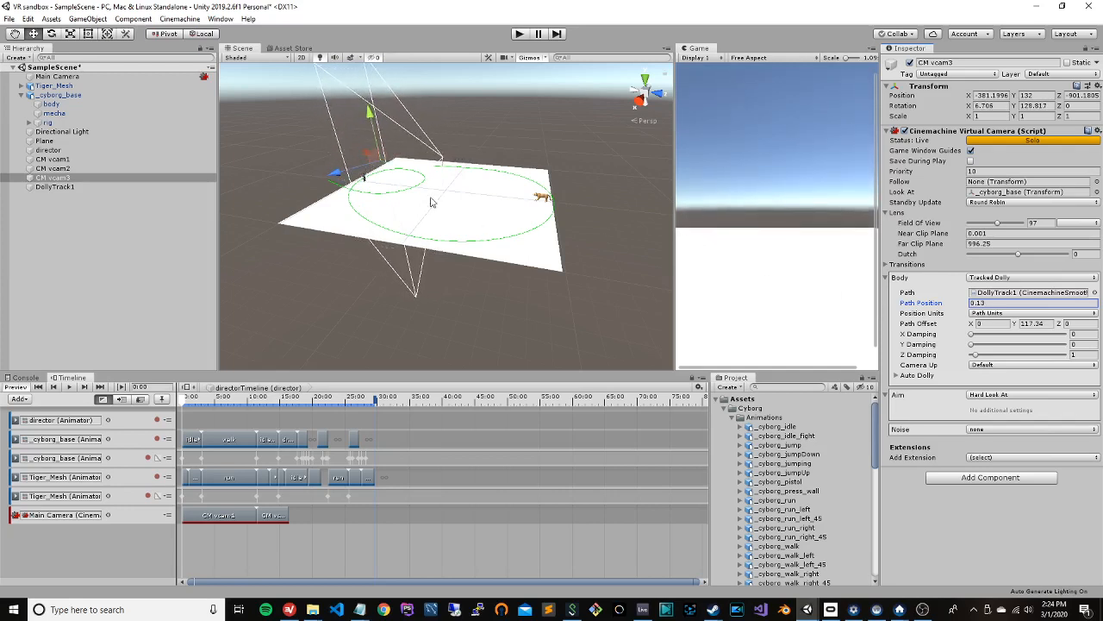
scroll(432, 202, down, 4)
scroll(433, 202, up, 5)
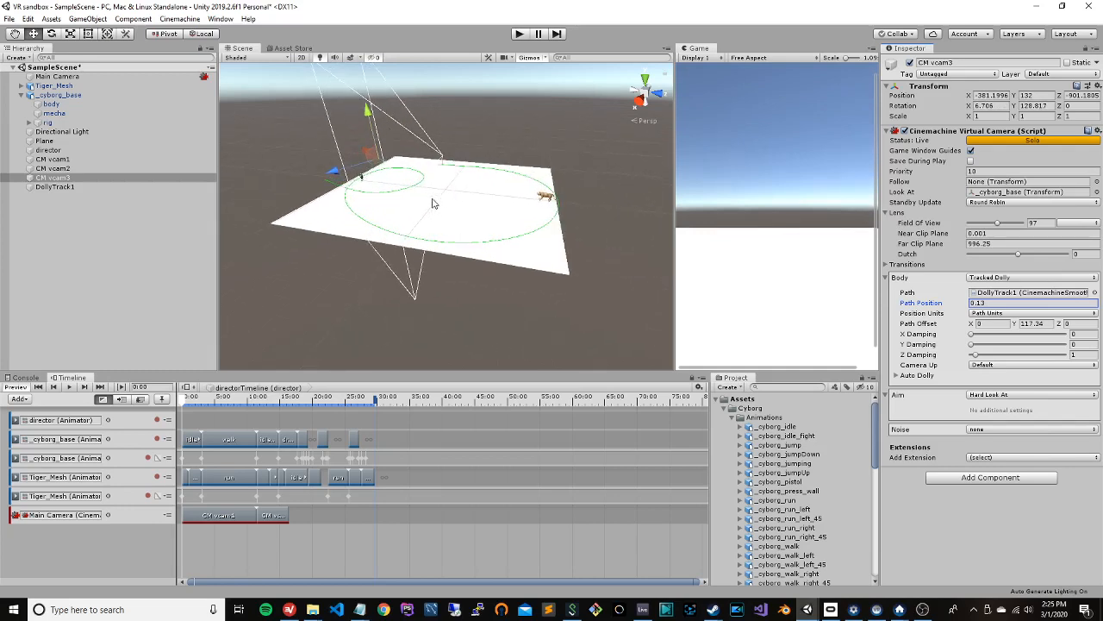
scroll(432, 204, up, 5)
scroll(434, 205, down, 6)
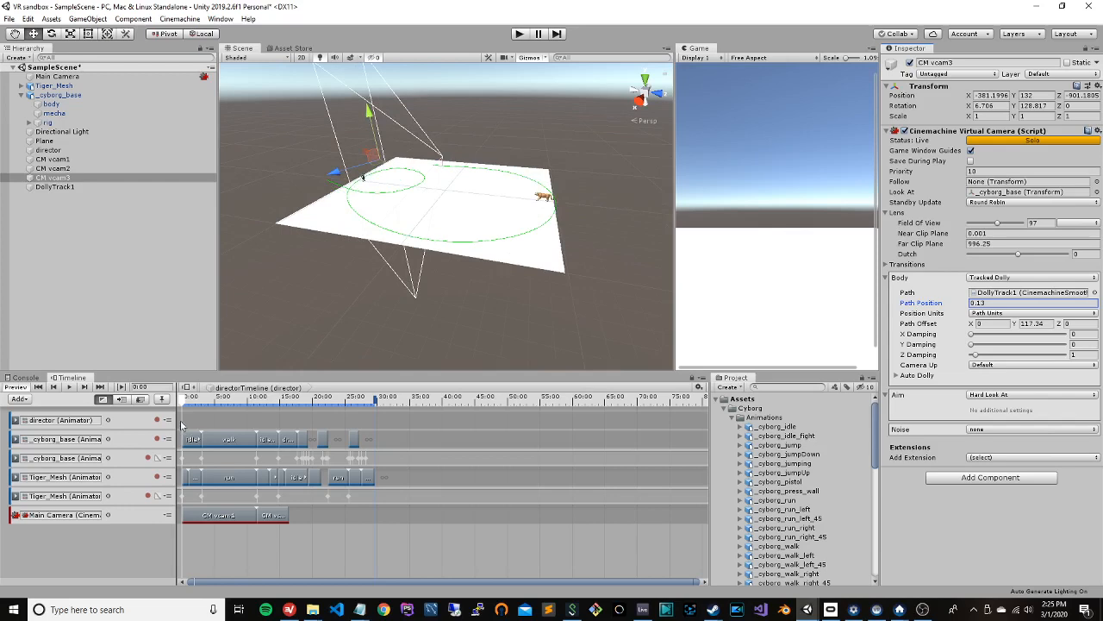
mouse_move(186, 401)
mouse_down()
mouse_move(369, 396)
mouse_move(181, 403)
mouse_up()
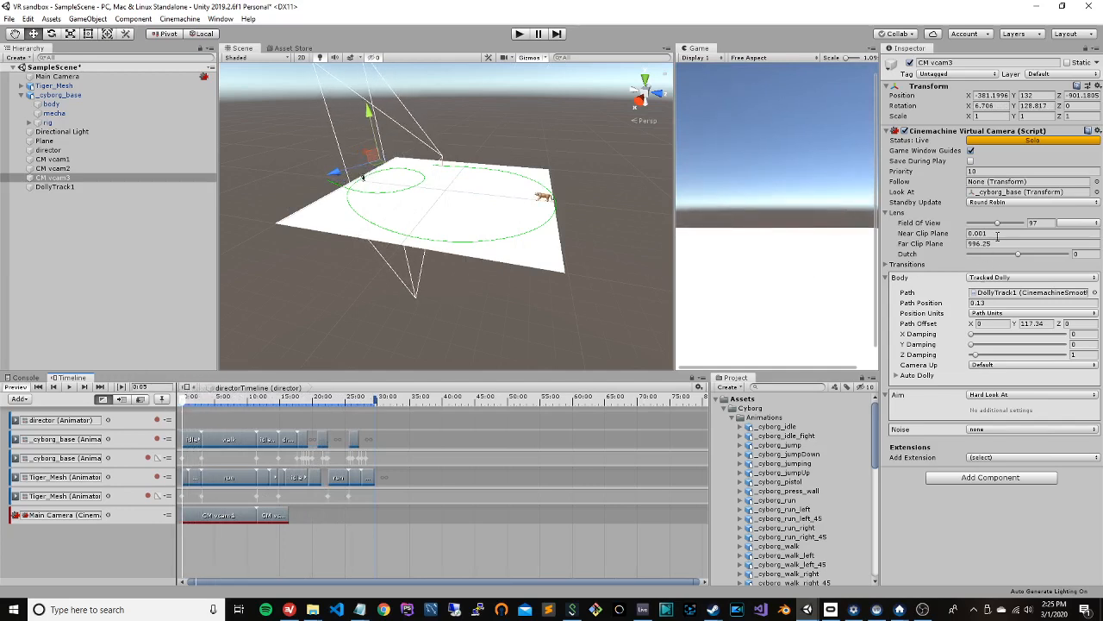
Step: Raise the camera to position -360, 360, -918 and set its field of view to 113.4 with a far clip plane of 978.8
drag(999, 226, 915, 252)
drag(602, 303, 791, 289)
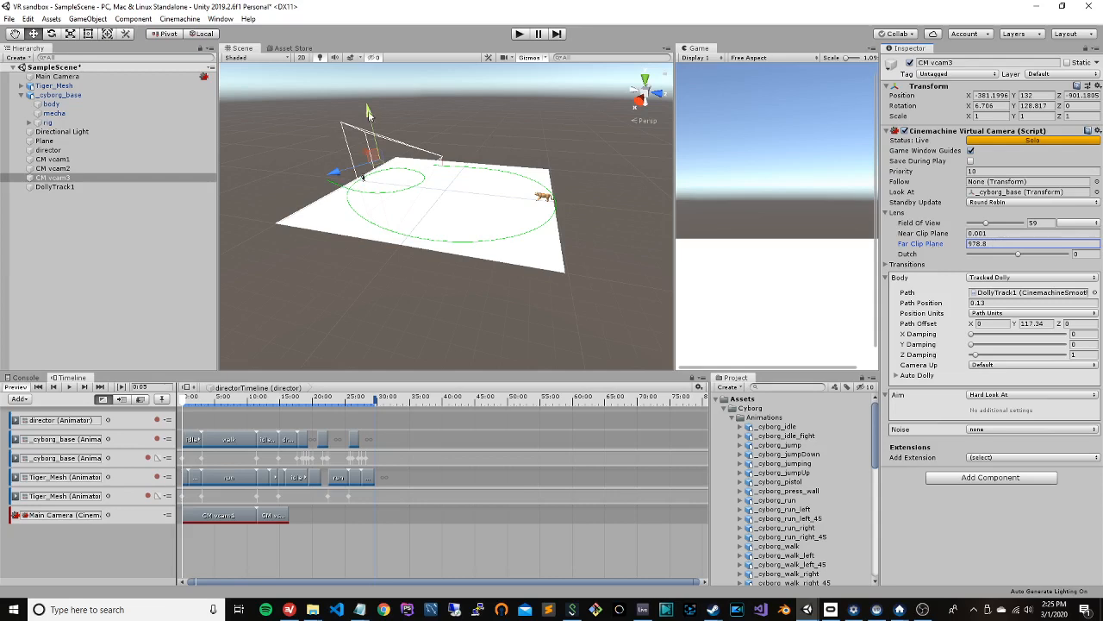
drag(369, 112, 374, 90)
mouse_move(925, 224)
mouse_down()
mouse_move(961, 224)
mouse_move(927, 223)
mouse_move(930, 244)
mouse_up()
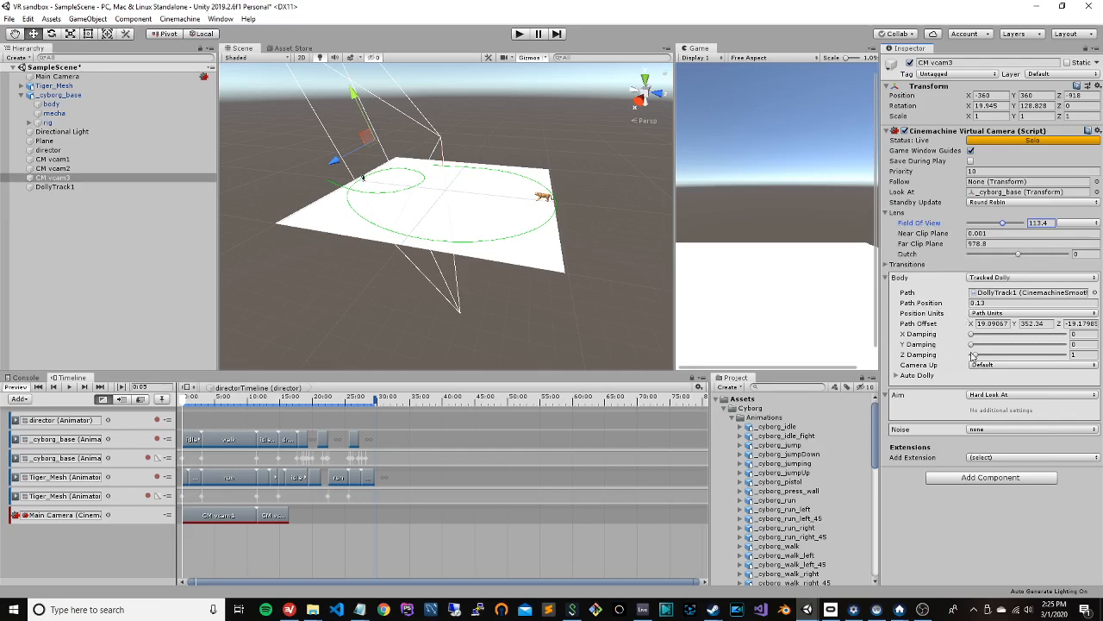
Step: Set the dolly's Z Damping to 0 and change Camera Up to Follow Target after trying Path
drag(976, 357, 963, 358)
click(994, 366)
click(1024, 389)
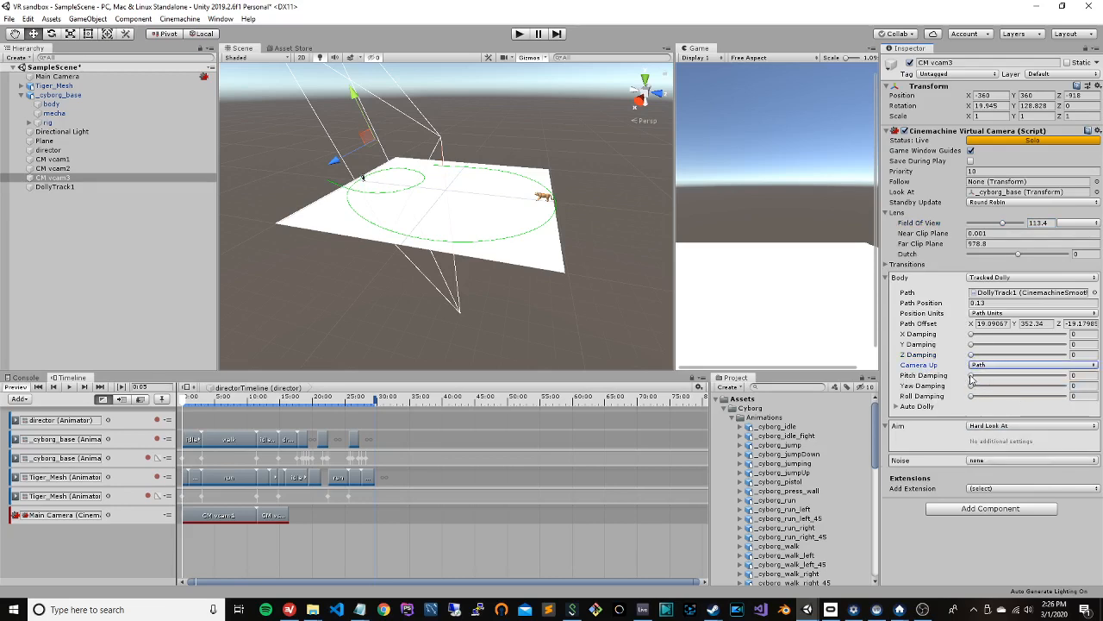
click(987, 367)
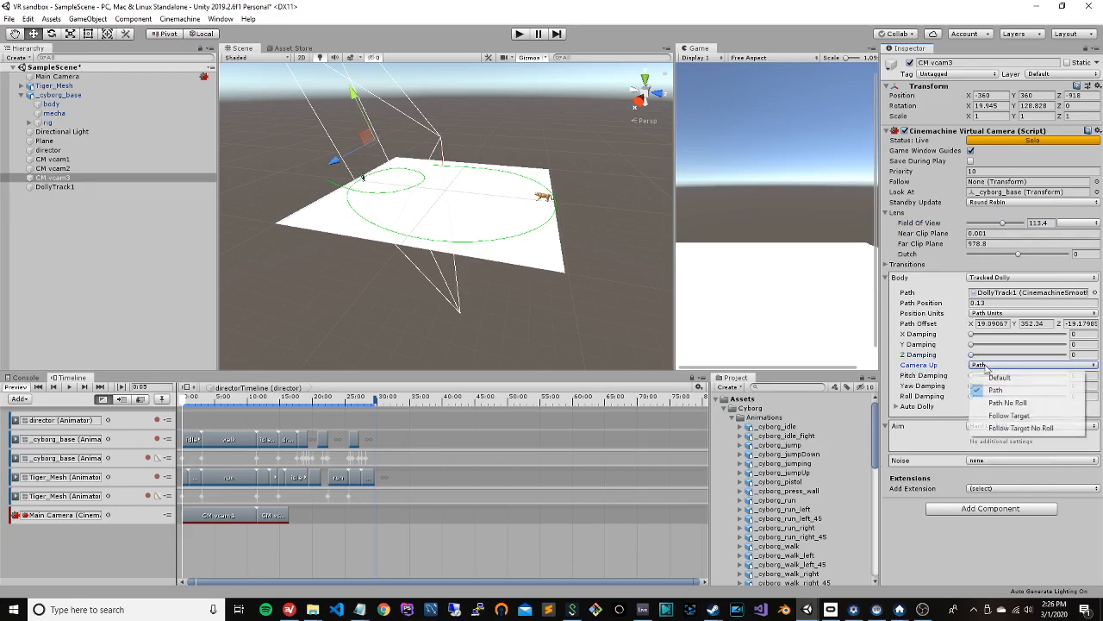
click(1046, 417)
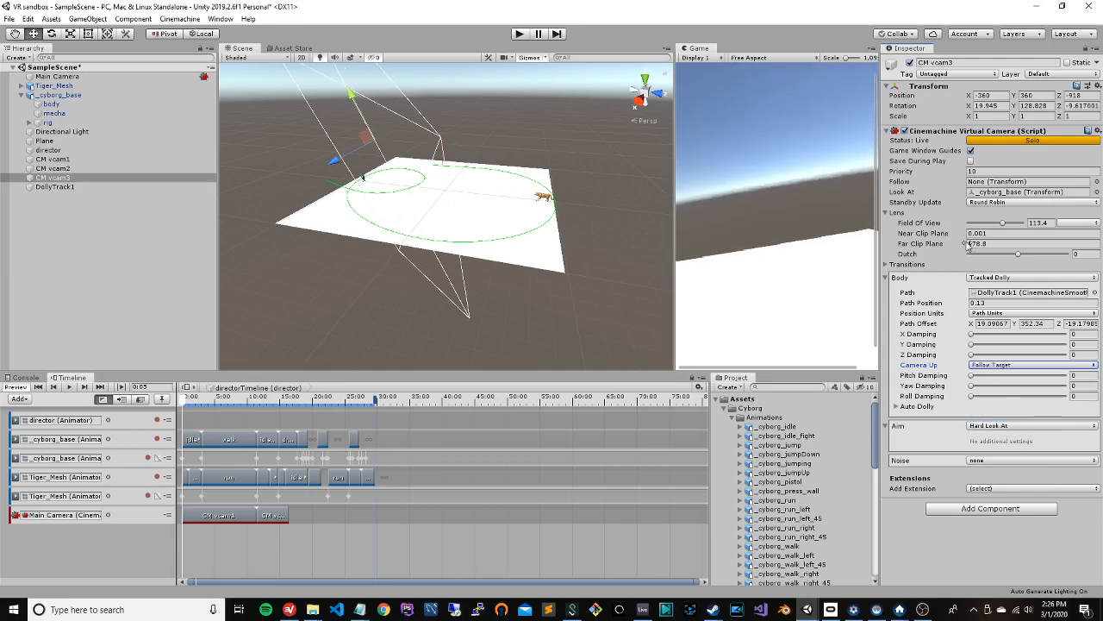
Step: Set CM vcam3's path position to -2.5 and its field of view to 100
mouse_move(915, 303)
mouse_down()
mouse_move(943, 303)
mouse_move(911, 304)
mouse_up()
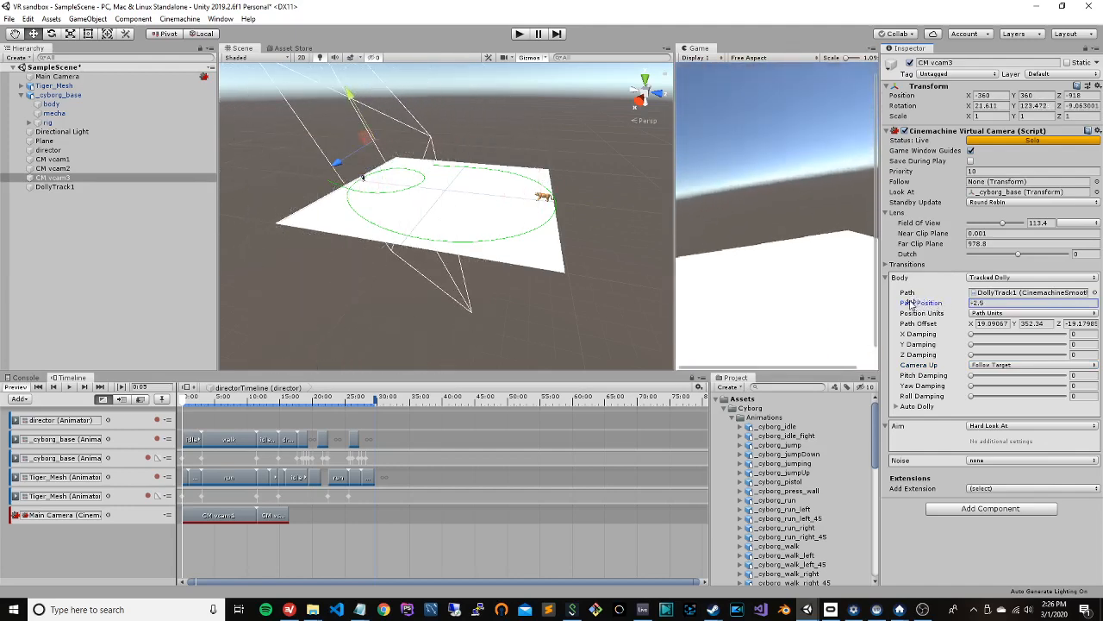
drag(925, 227, 1026, 231)
click(1055, 223)
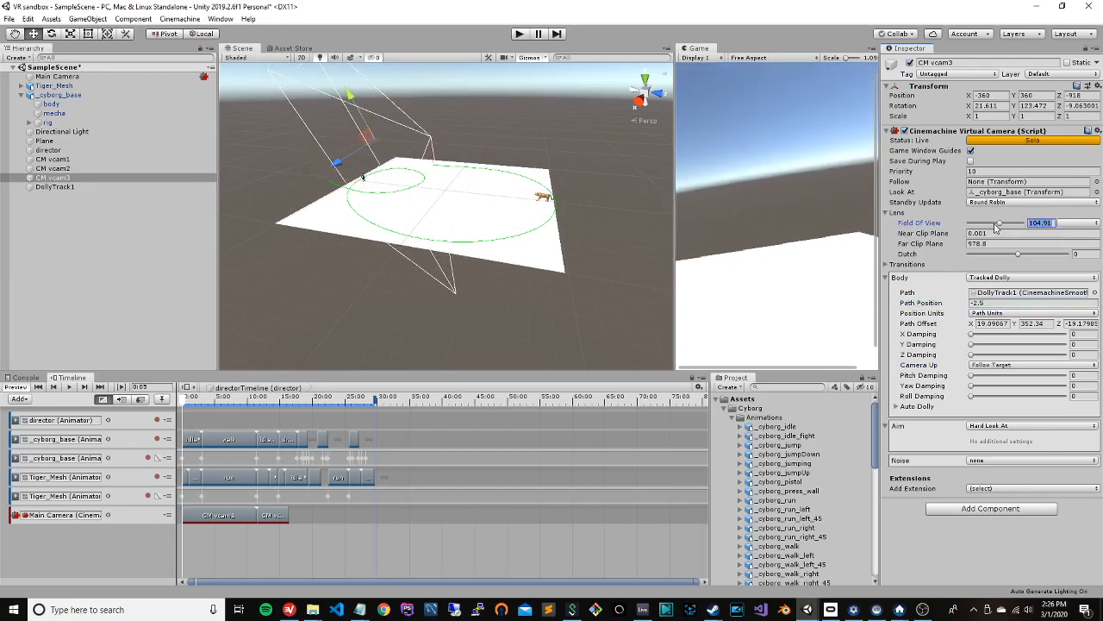
text(100)
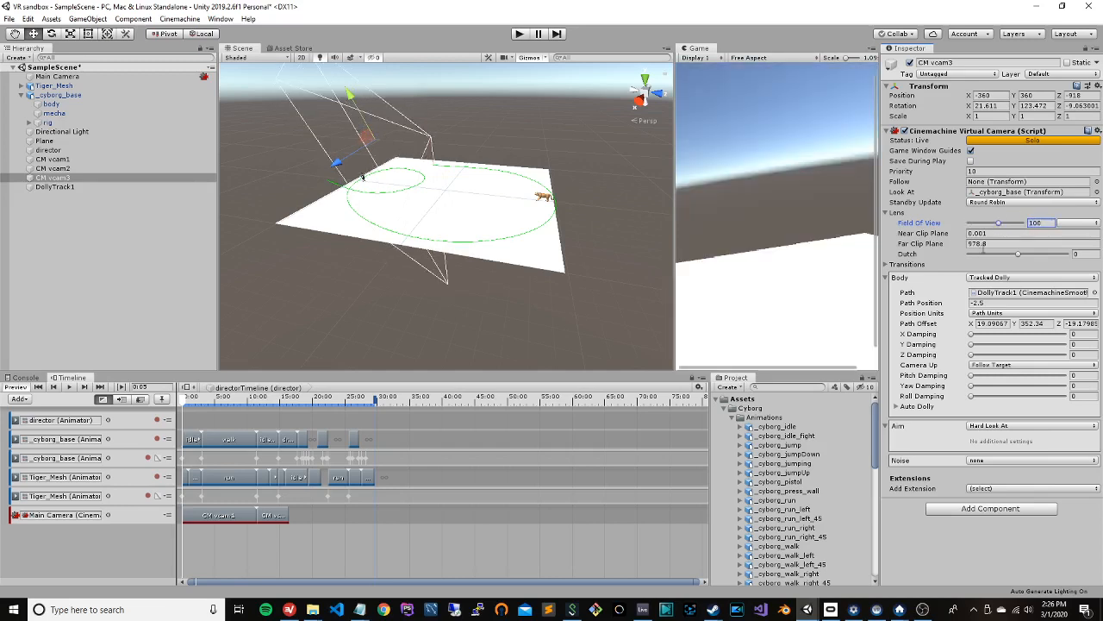
Step: Adjust the camera's near clip plane to 9.2
drag(923, 233, 1032, 233)
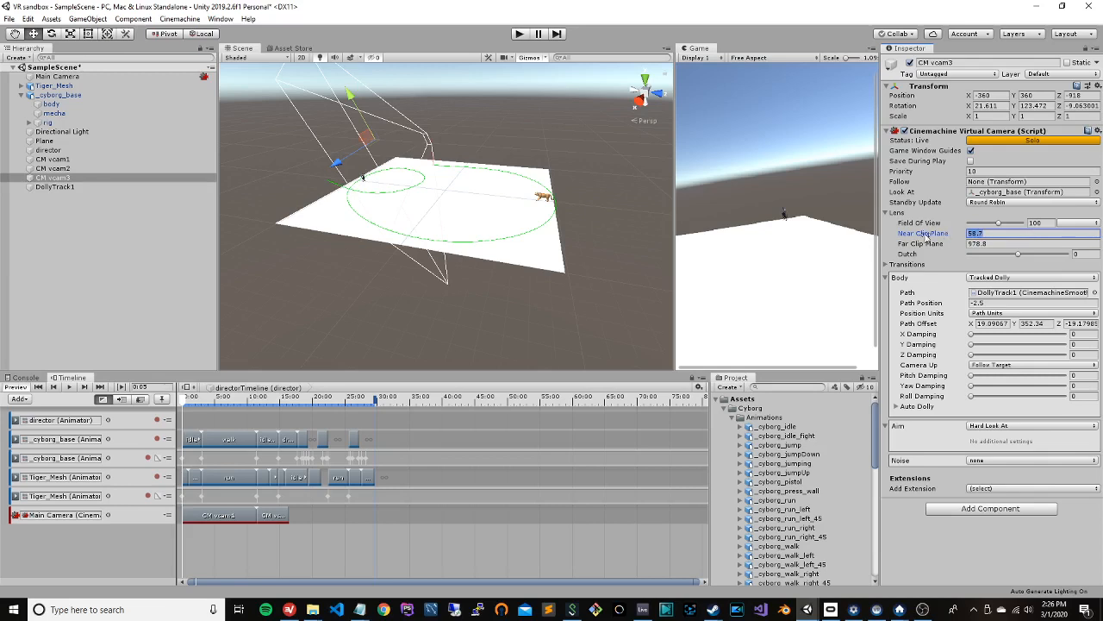
drag(924, 235, 905, 238)
drag(927, 235, 876, 236)
mouse_move(808, 236)
mouse_down()
mouse_move(788, 228)
mouse_move(810, 235)
mouse_up()
Step: Move the path position to 6.5 and narrow the field of view to 45.4 to frame the cyborg closer
mouse_move(957, 306)
mouse_down()
mouse_move(974, 305)
mouse_move(960, 308)
mouse_up()
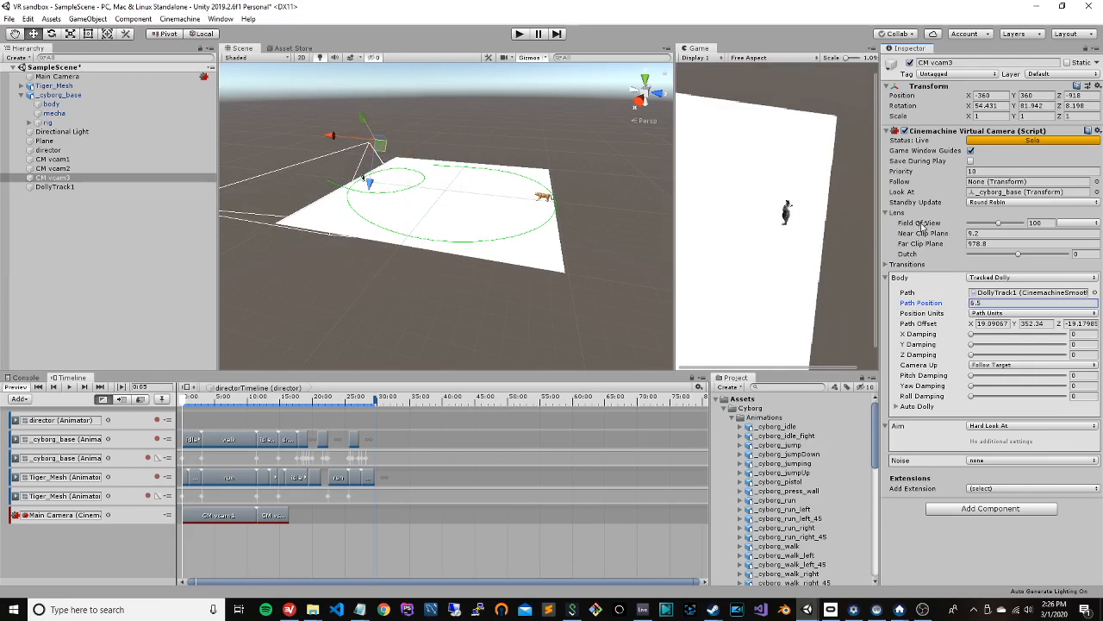
drag(922, 226, 818, 272)
drag(918, 226, 841, 230)
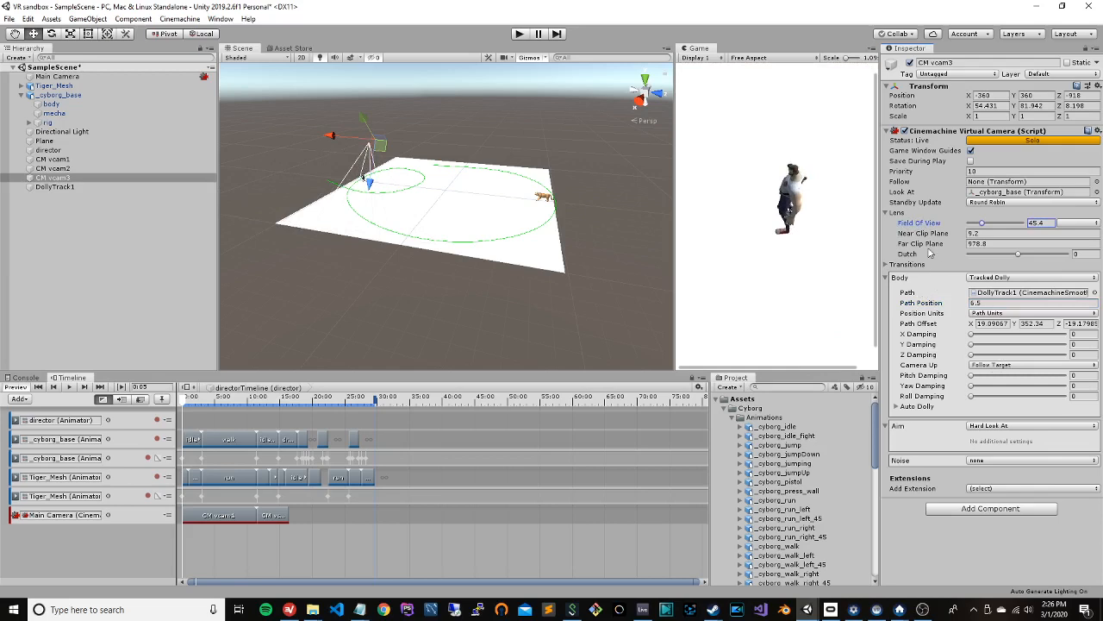
Step: Move the path position to 1.5 and set Camera Up back to Default
mouse_move(908, 303)
mouse_down()
mouse_move(925, 306)
mouse_move(901, 306)
mouse_up()
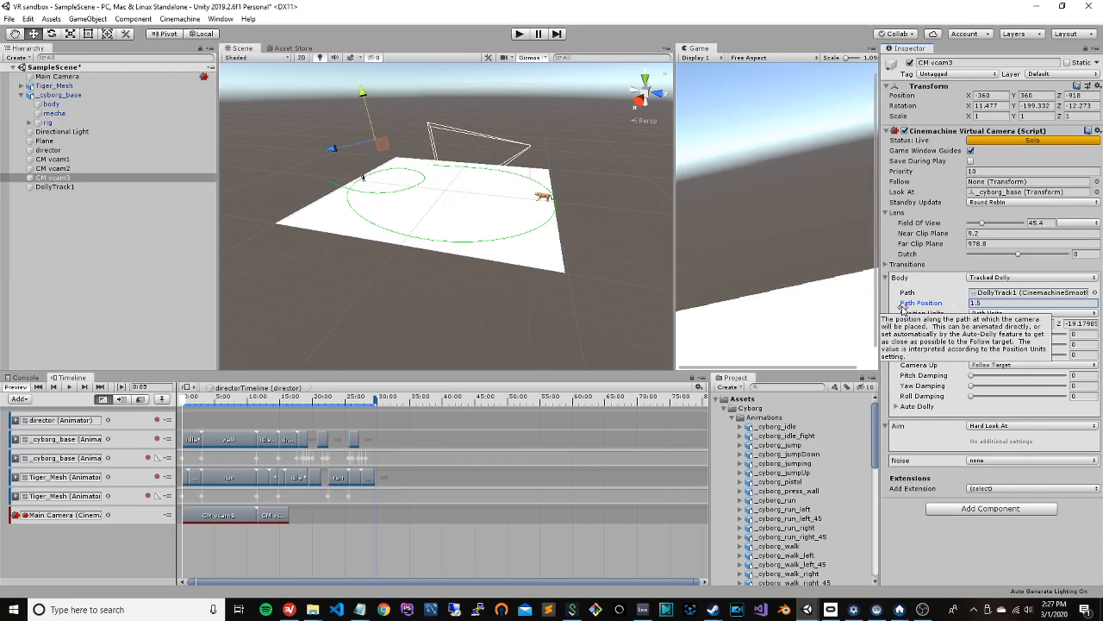
click(1015, 365)
click(1026, 379)
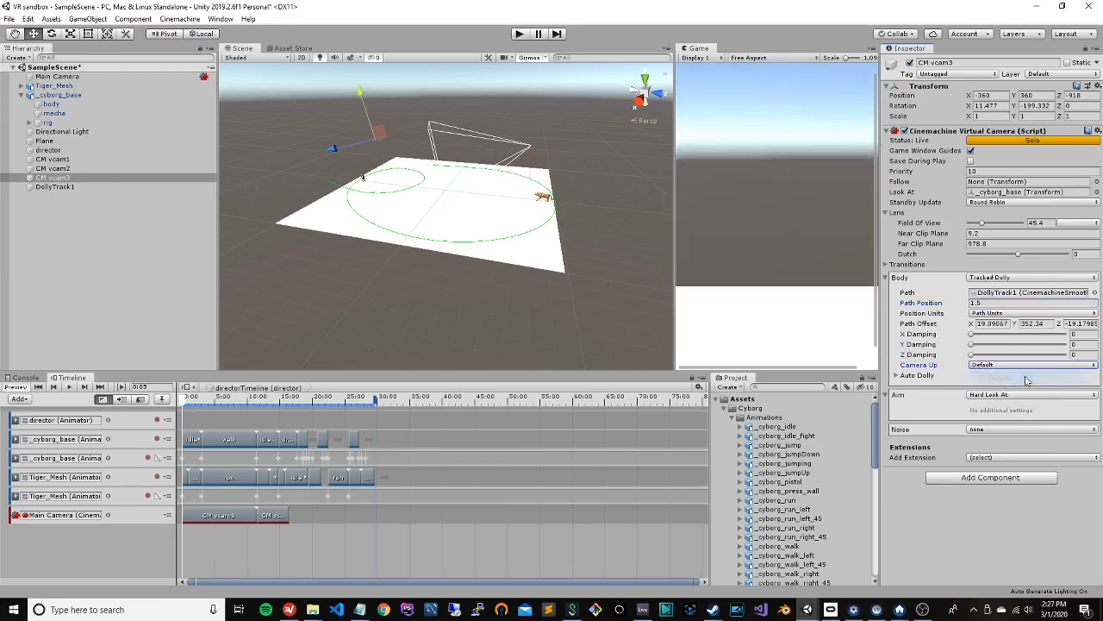
Step: Set CM vcam3's Camera Up mode to Follow Target
click(1025, 365)
click(1043, 416)
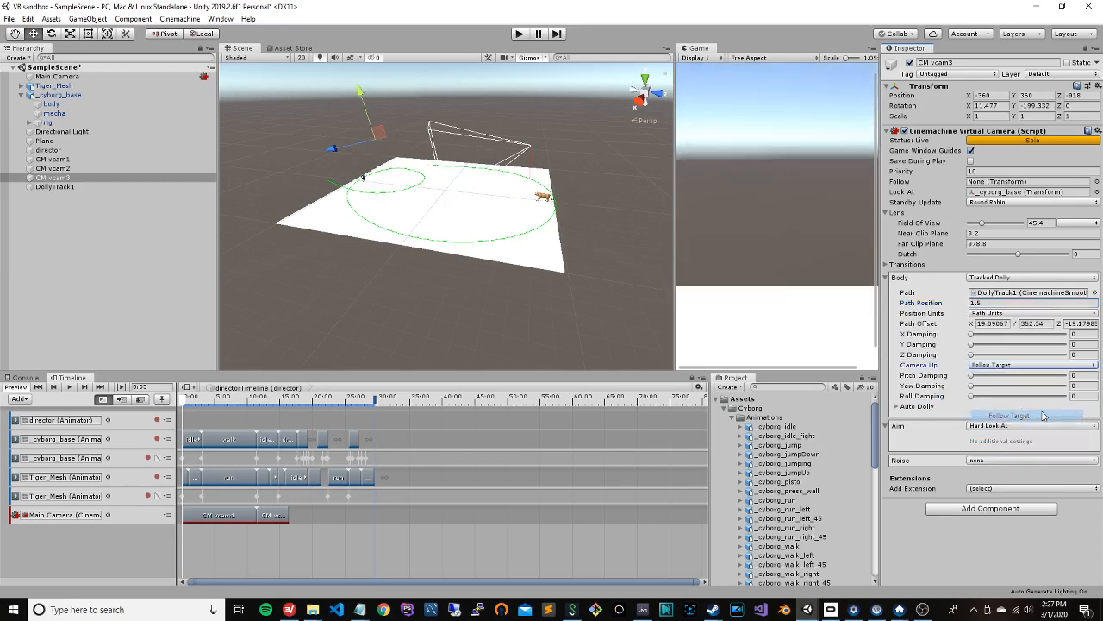
click(974, 377)
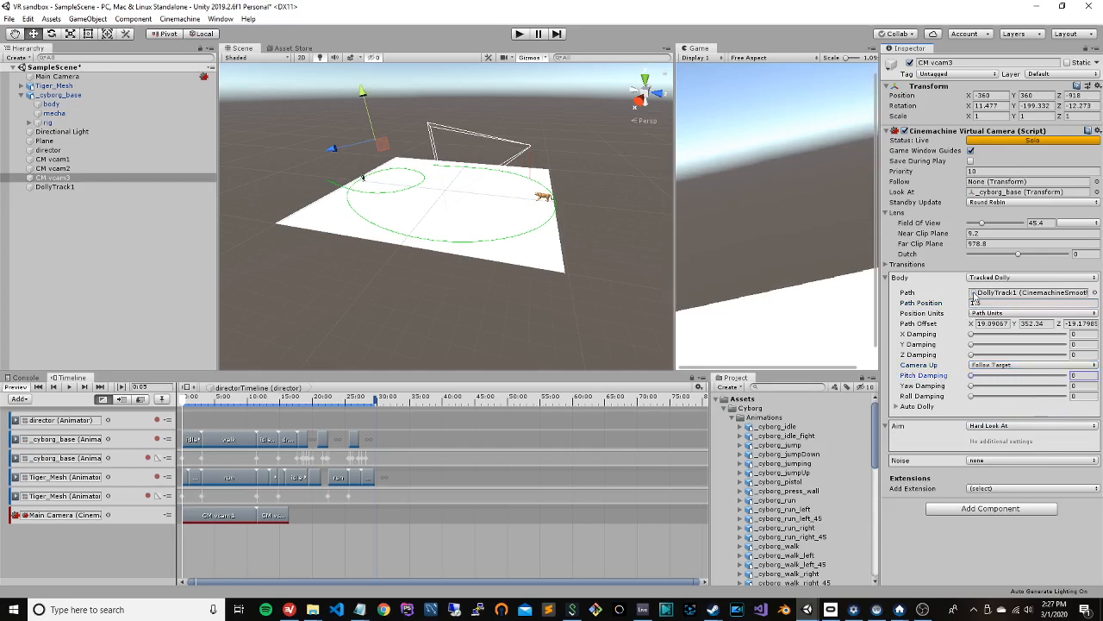
Step: Adjust CM vcam3's lens to a field of view of 50.52, near clip plane 218 and far clip plane 1209.101
drag(915, 222, 258, 195)
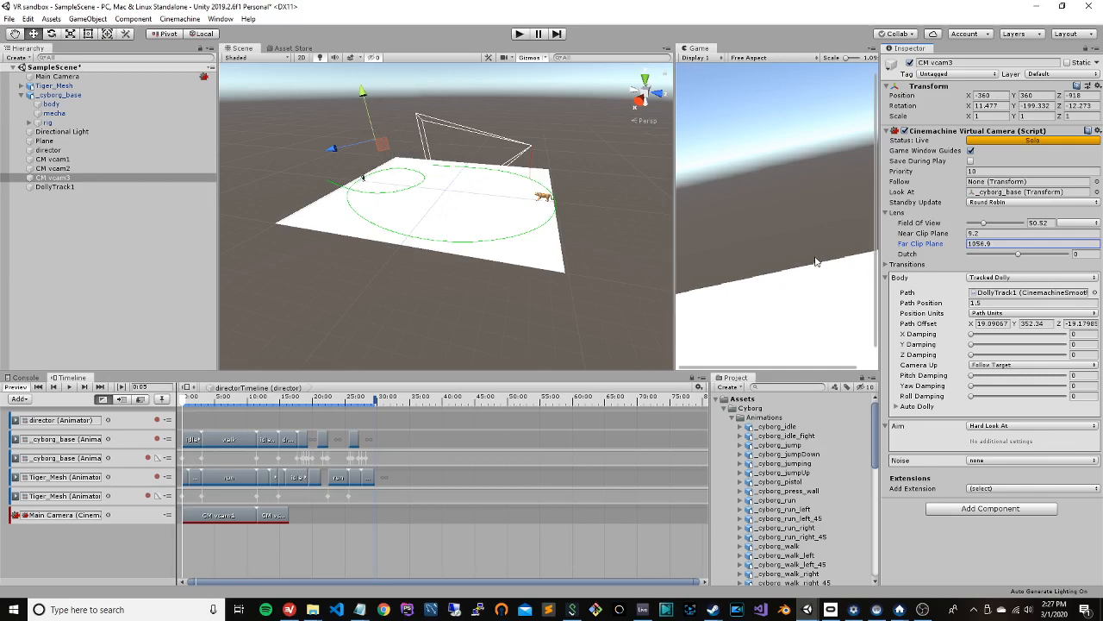
drag(921, 232, 767, 235)
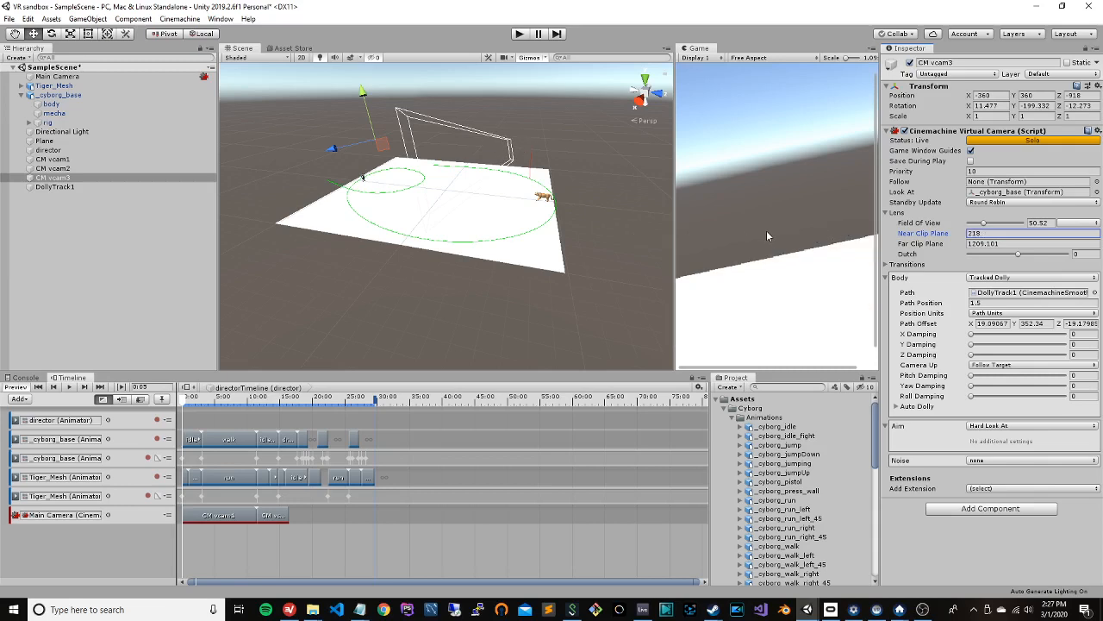
scroll(776, 288, down, 2)
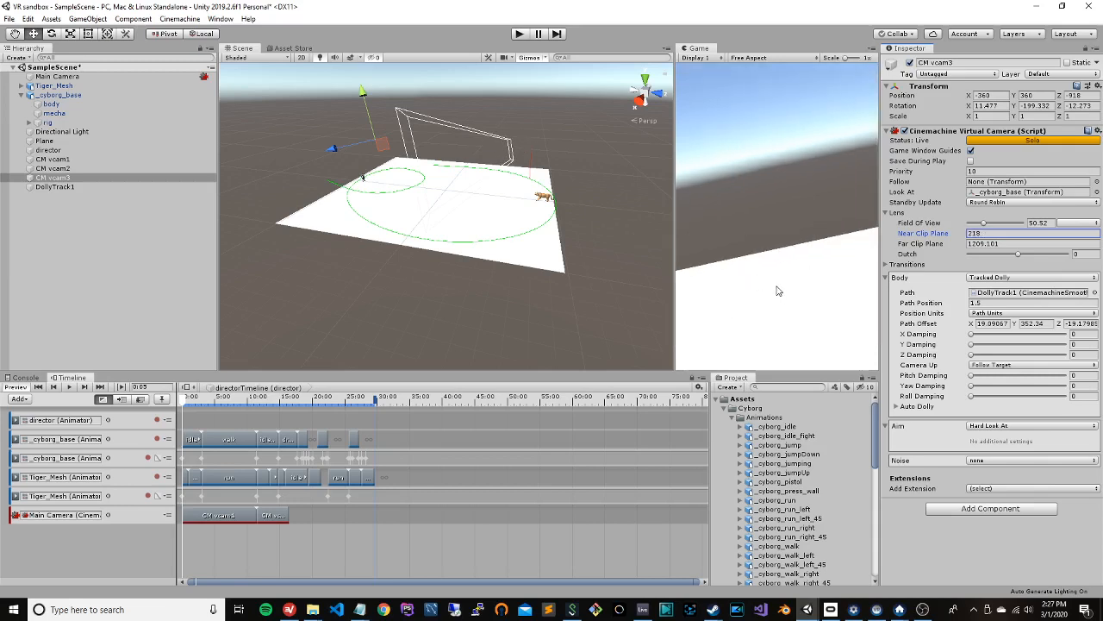
scroll(403, 224, down, 4)
scroll(413, 212, up, 6)
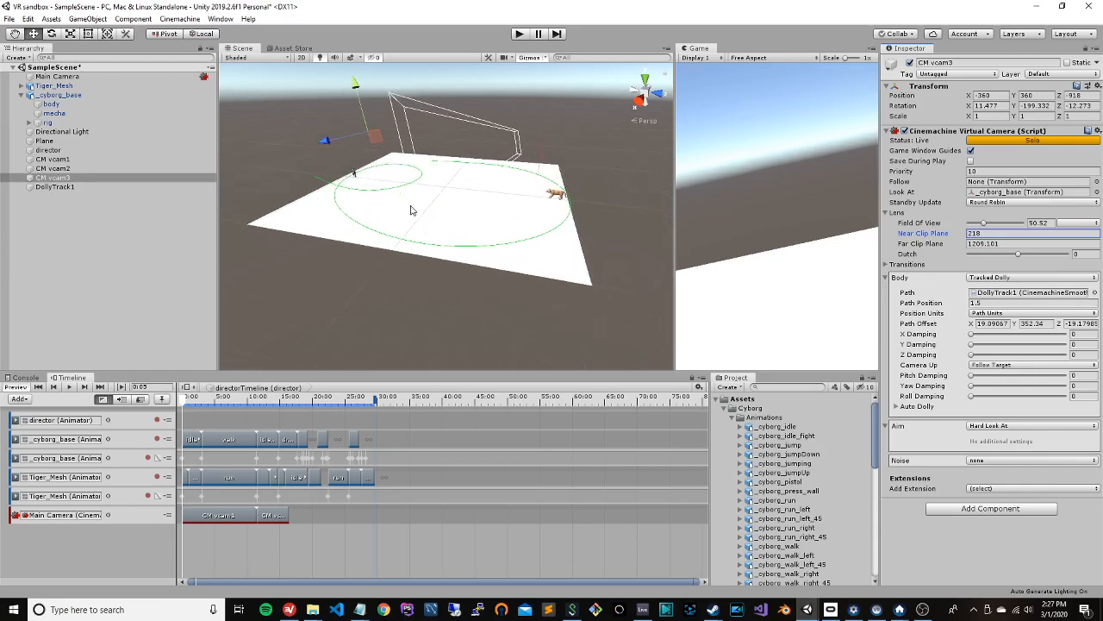
Step: Move the path position to 0.41 and assign _cyborg_base as CM vcam3's Follow target
mouse_move(912, 306)
mouse_down()
mouse_move(922, 305)
mouse_move(909, 303)
mouse_up()
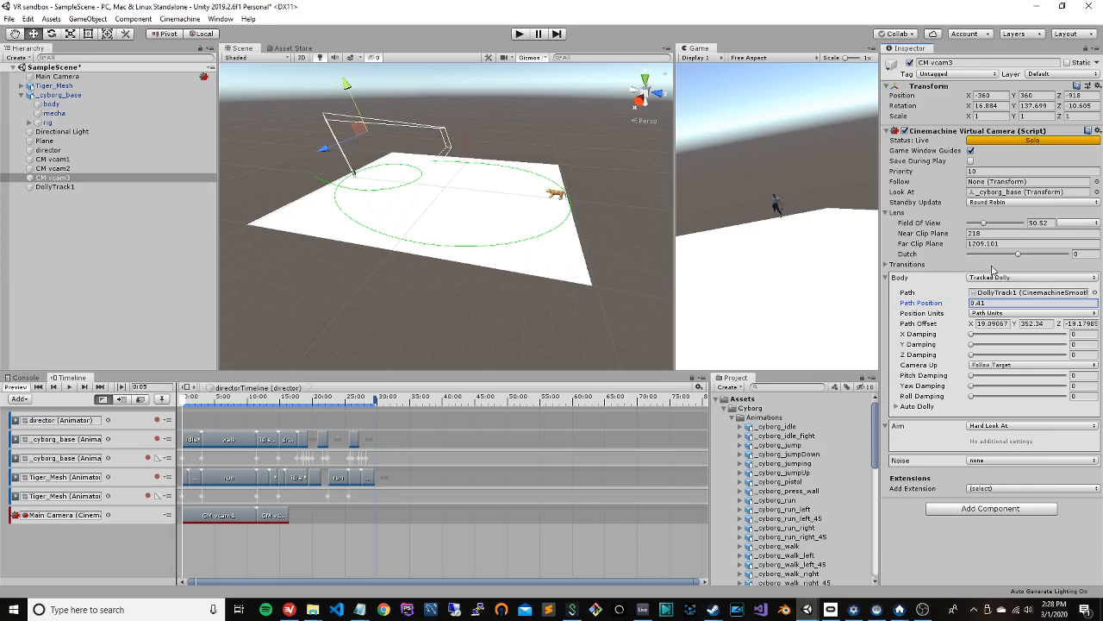
click(993, 202)
click(993, 203)
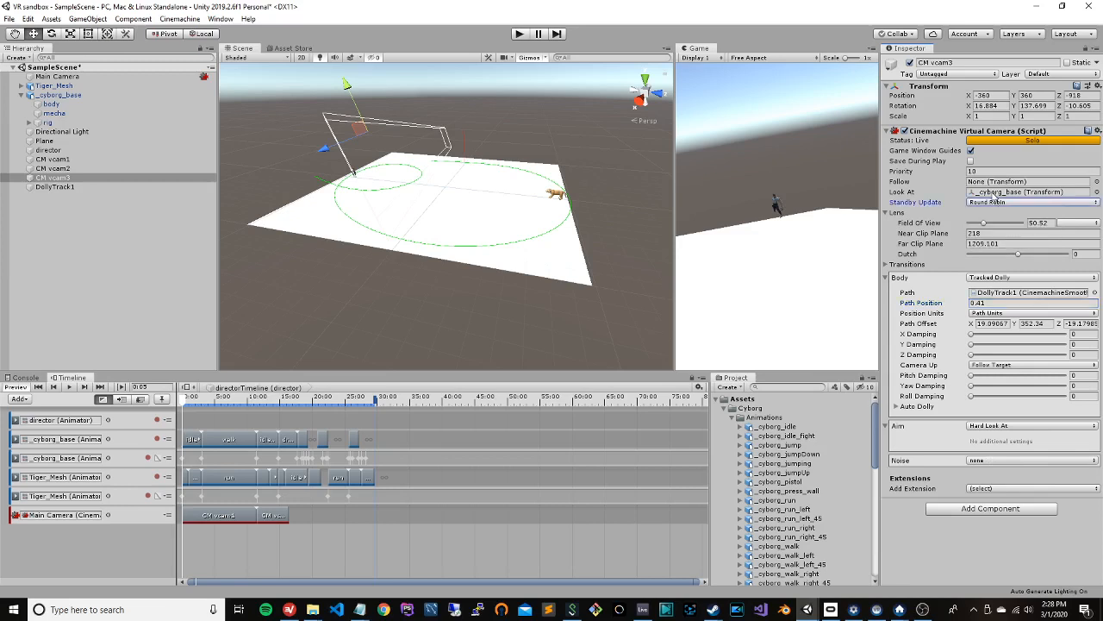
click(1096, 182)
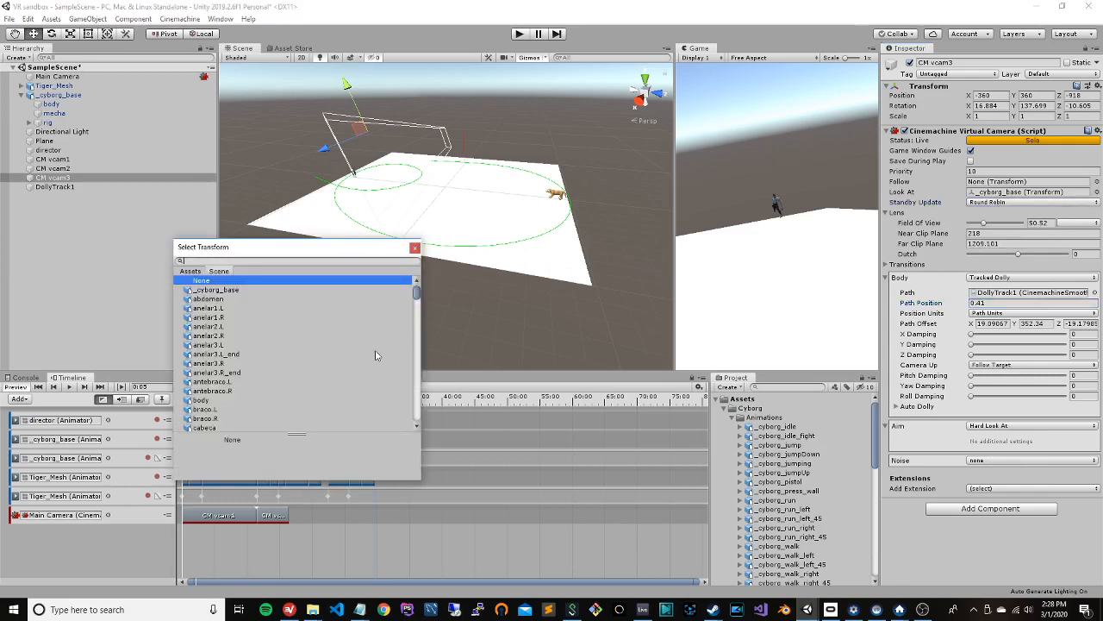
click(287, 291)
double_click(273, 291)
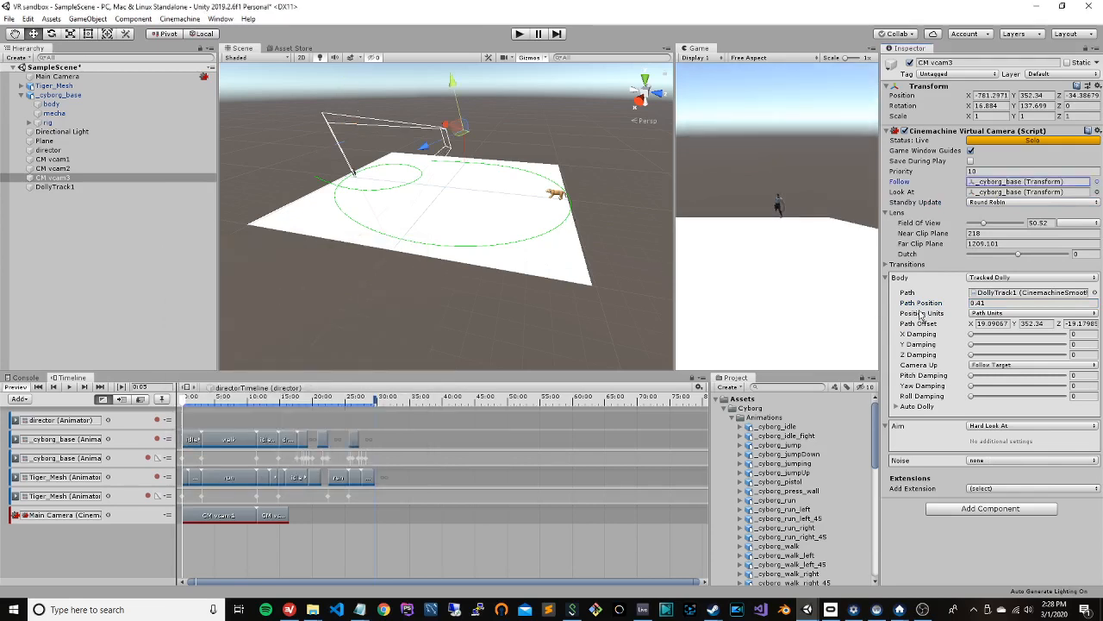
Step: Move the path position to 4.36 and adjust the near clip plane to 236.79 and the far clip plane to 2380.2
drag(919, 306, 980, 305)
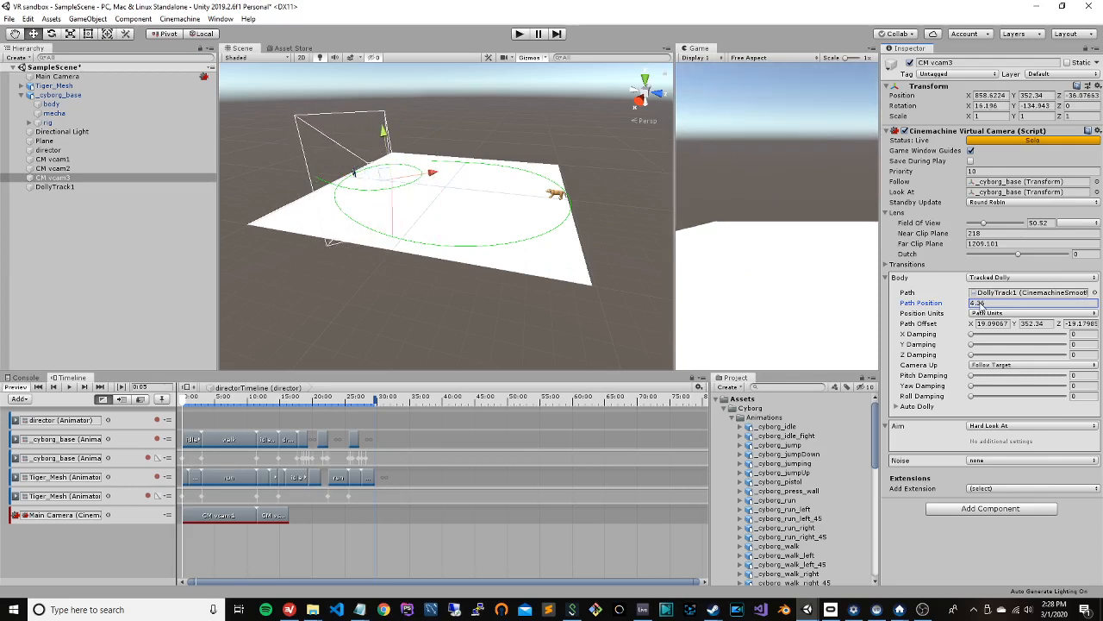
drag(928, 234, 12, 230)
drag(104, 234, 372, 239)
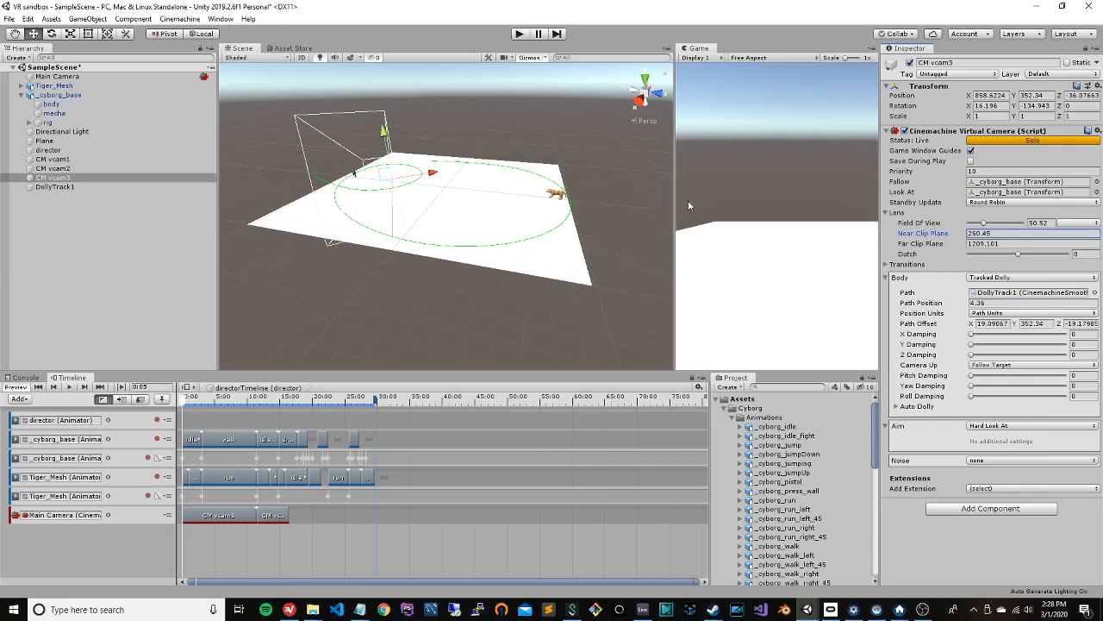
drag(643, 215, 181, 223)
drag(918, 246, 241, 179)
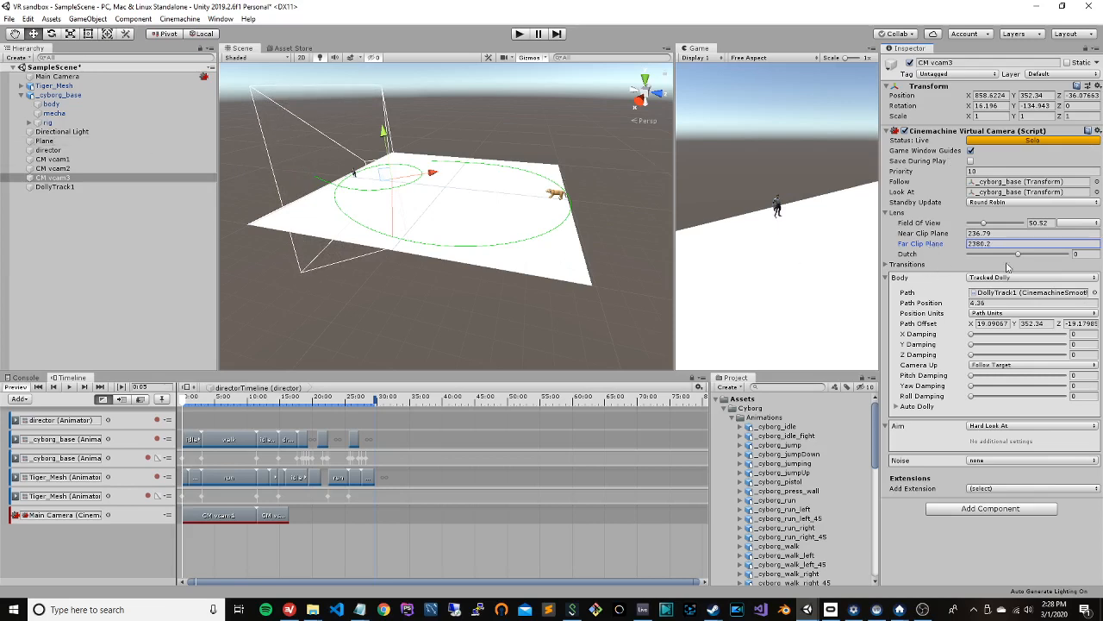
Step: Step the path position through whole numbers from 0 to 10 to preview the camera's framing along the dolly track
mouse_move(932, 307)
mouse_down()
mouse_move(896, 306)
mouse_move(936, 306)
mouse_move(927, 308)
mouse_up()
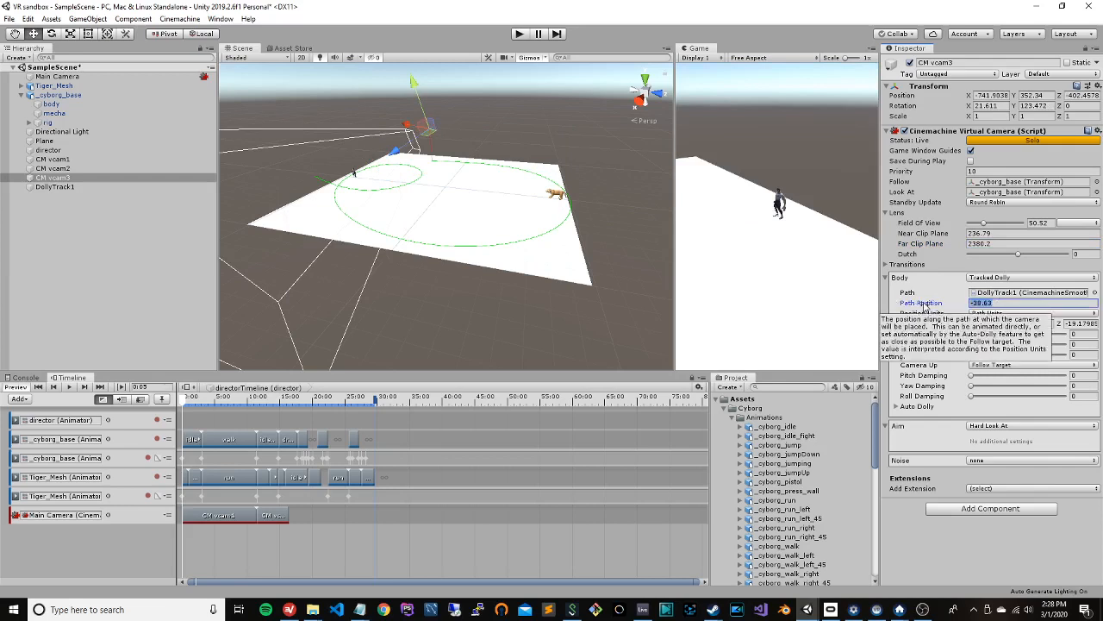
text(0)
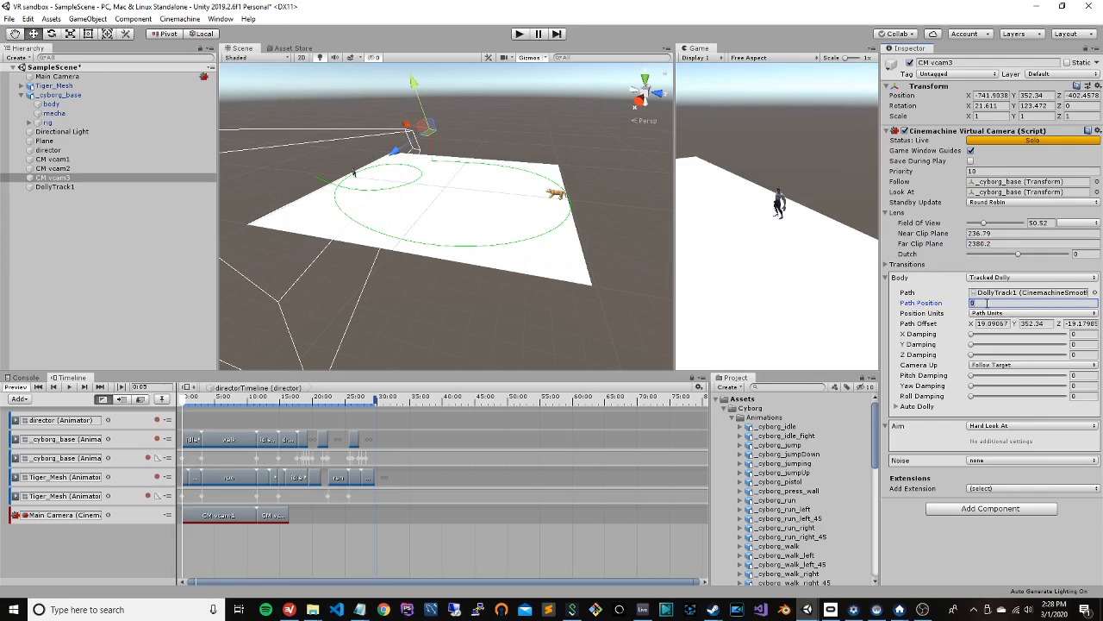
key(BackSpace)
text(1)
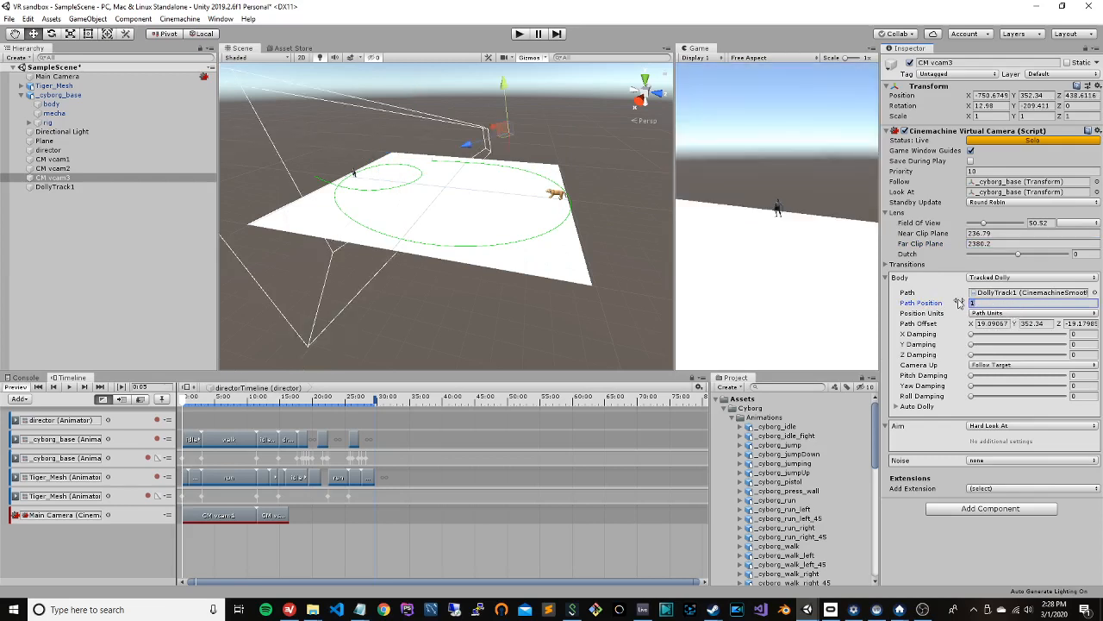
key(BackSpace)
text(2)
key(BackSpace)
text(3)
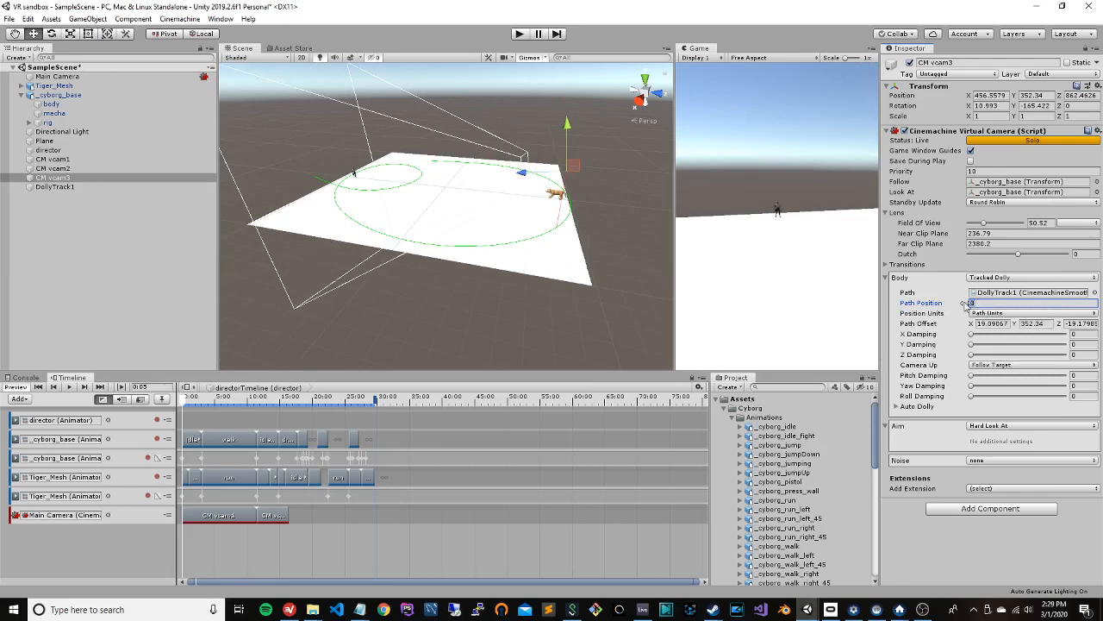
key(BackSpace)
text(4)
key(BackSpace)
text(5)
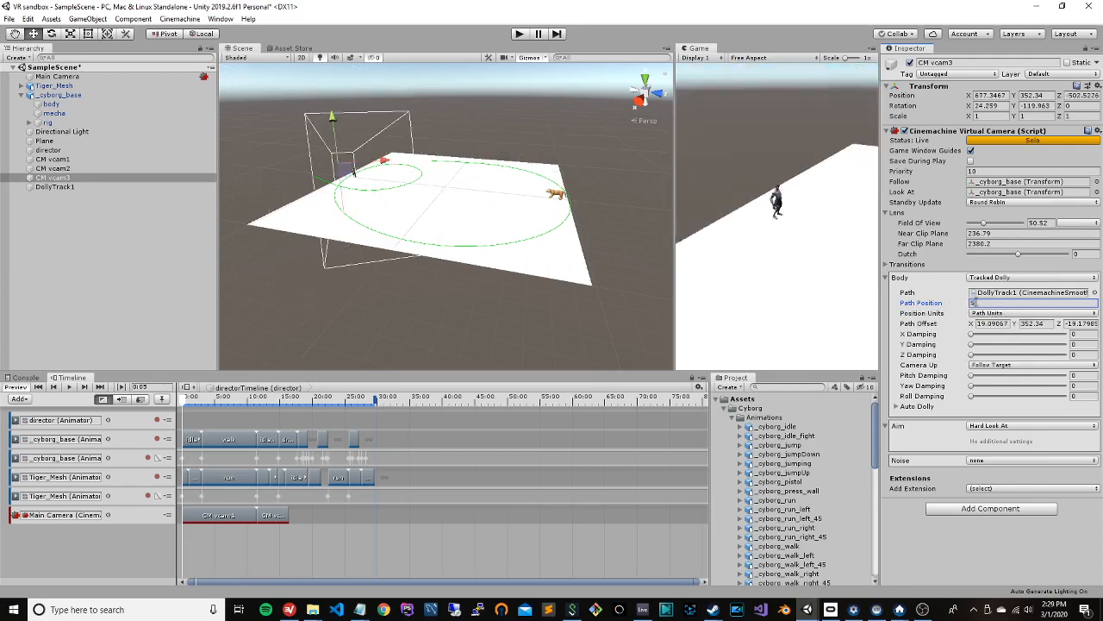
key(BackSpace)
text(6)
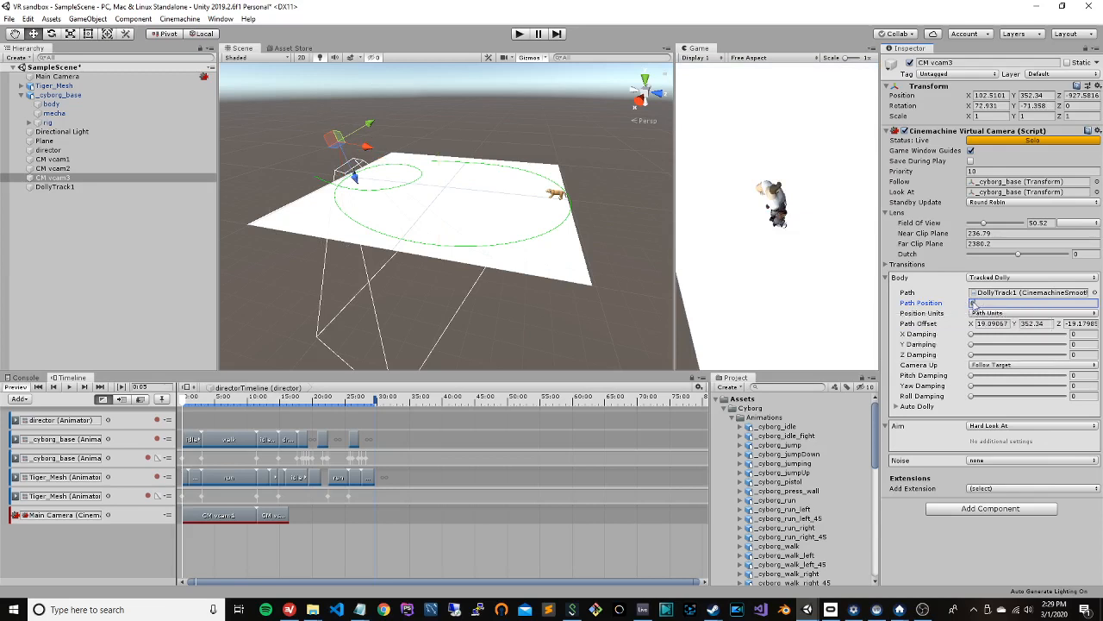
key(BackSpace)
text(7)
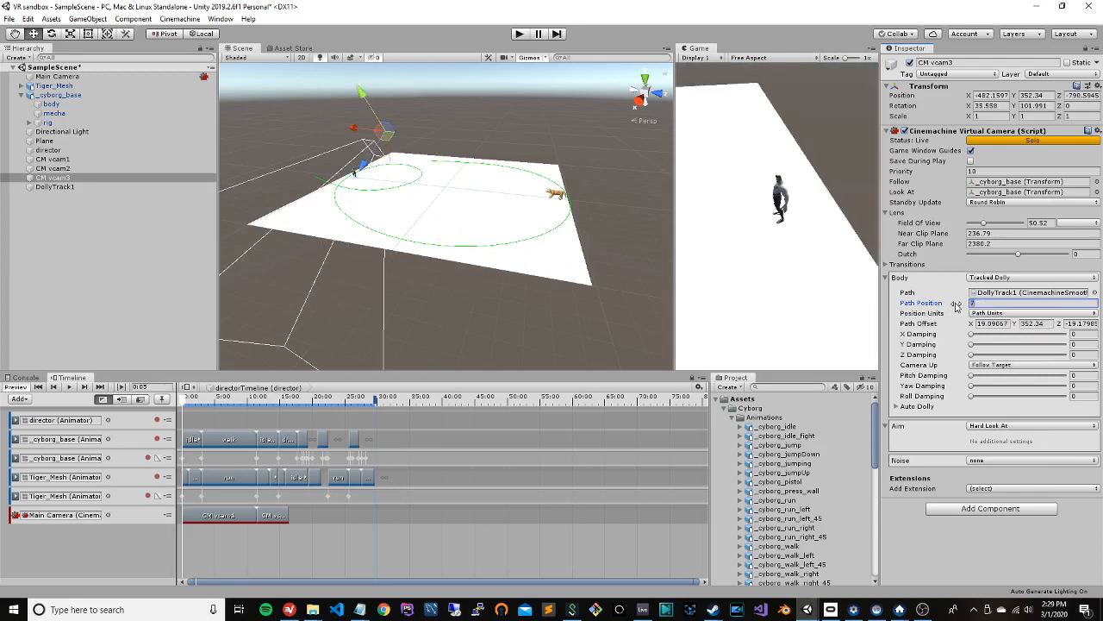
key(BackSpace)
text(8)
key(BackSpace)
text(9)
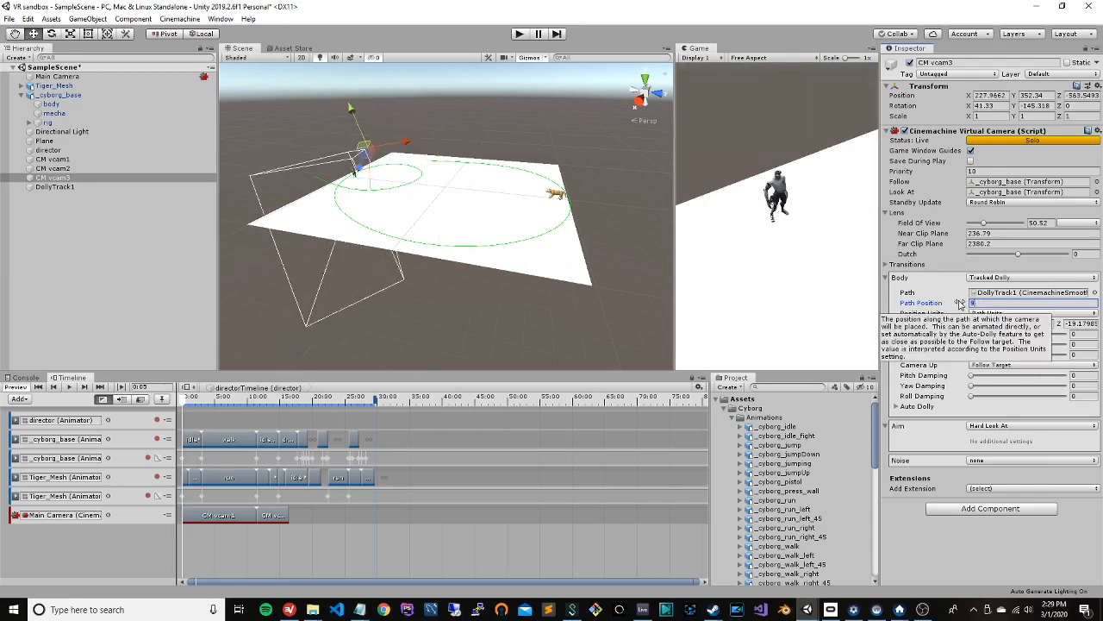
key(BackSpace)
text(10)
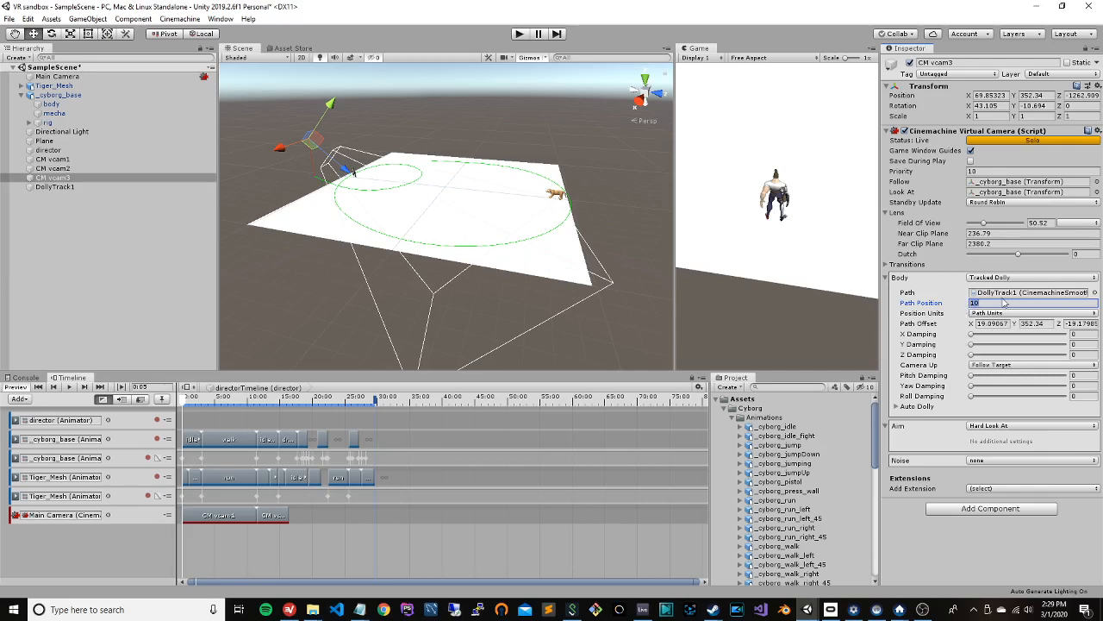
Step: Try path positions .58 and .5, and return CM vcam3's path position to 0
text(2)
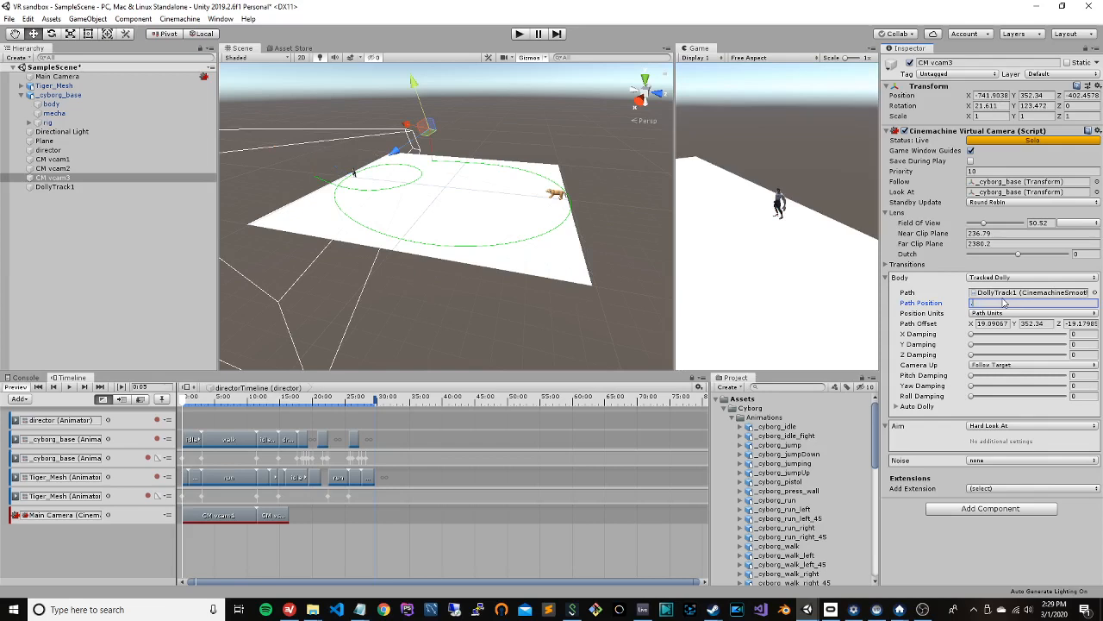
text(.58)
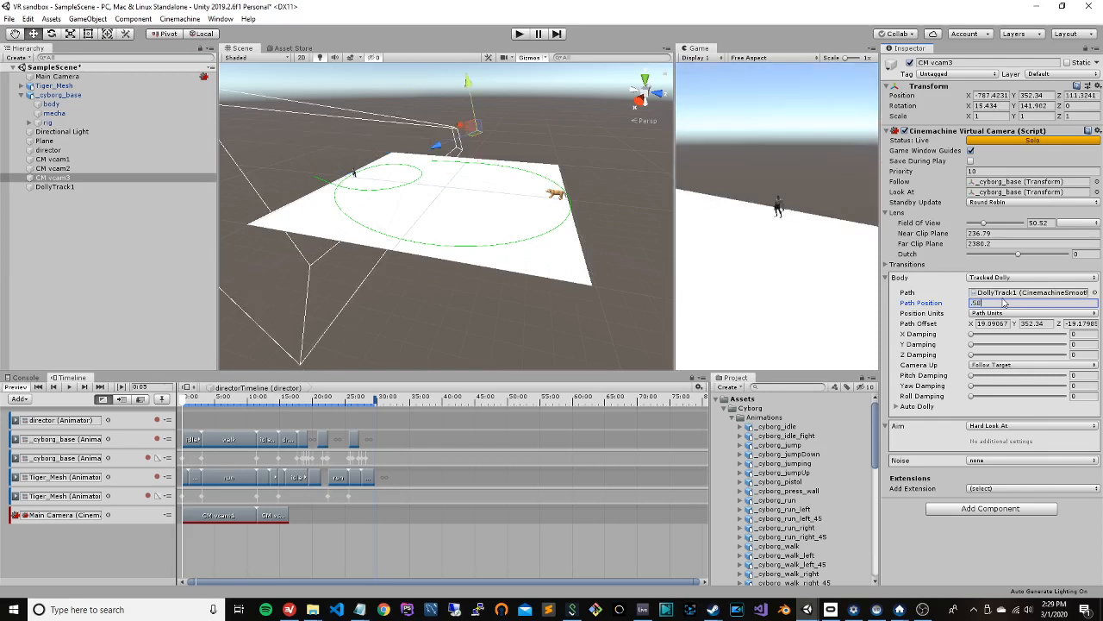
key(BackSpace)
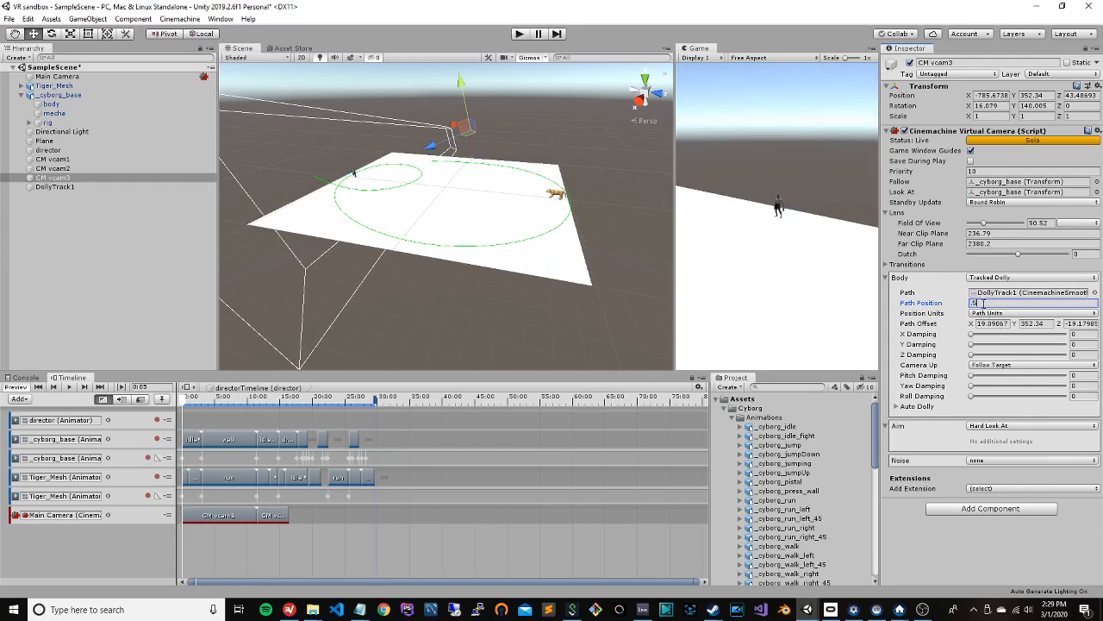
drag(970, 307, 1031, 308)
text(0)
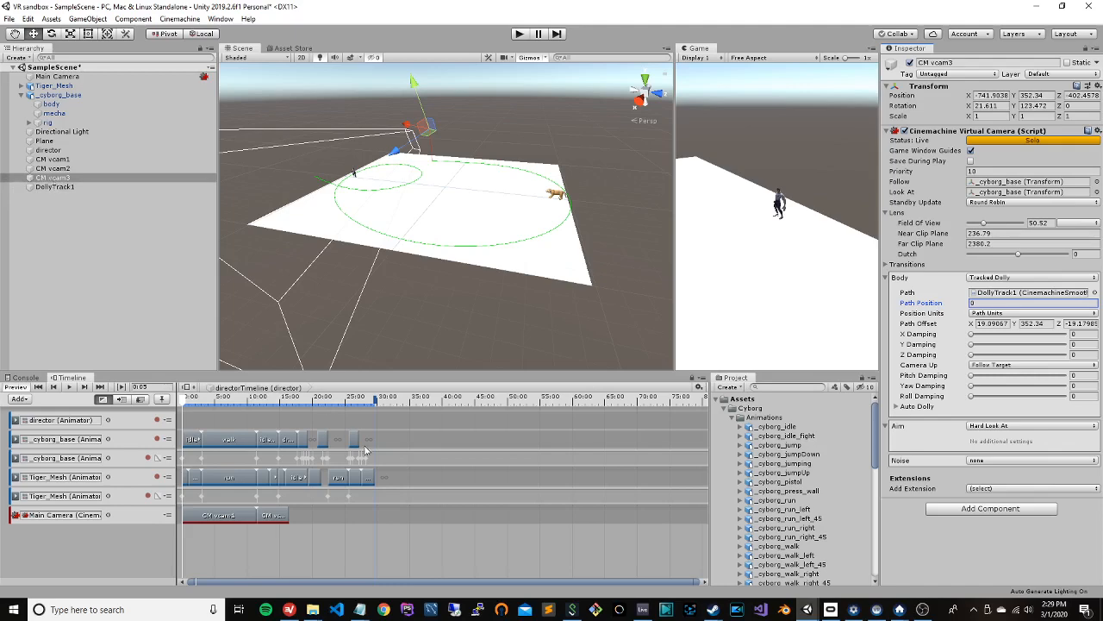
Step: Add a Cinemachine shot to the Main Camera track after the existing clips and assign CM vcam3 as its virtual camera
right_click(328, 512)
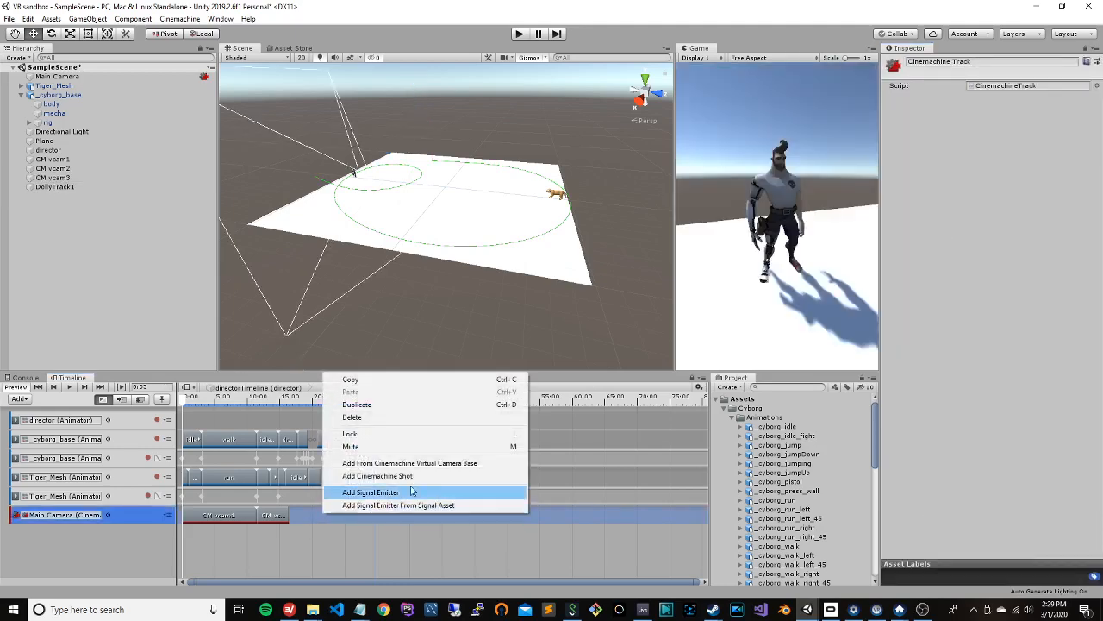
click(431, 477)
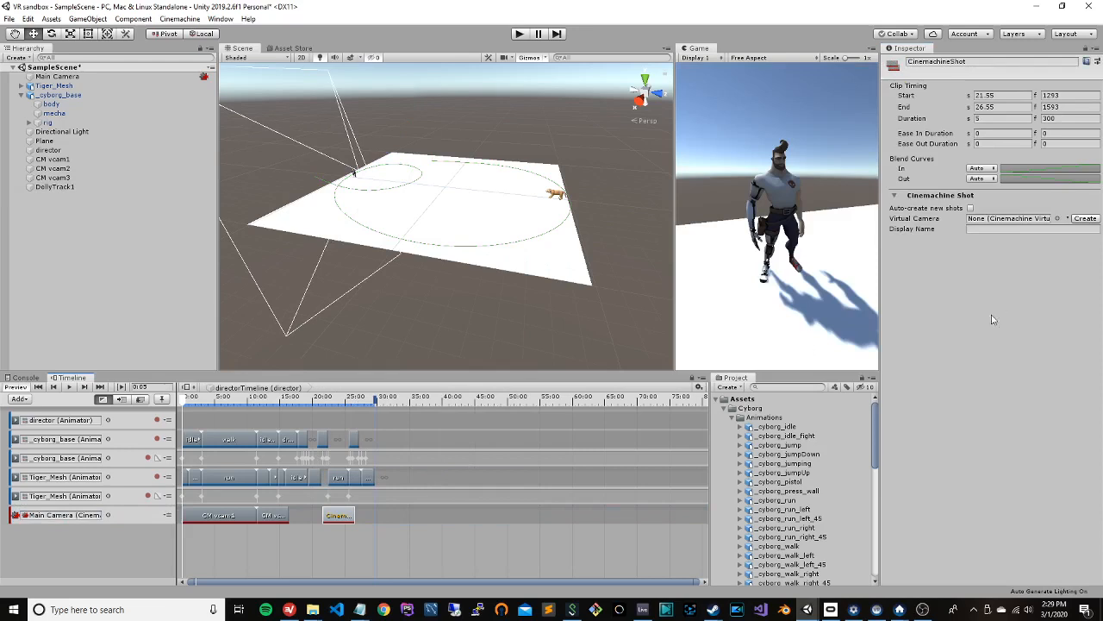
click(1059, 219)
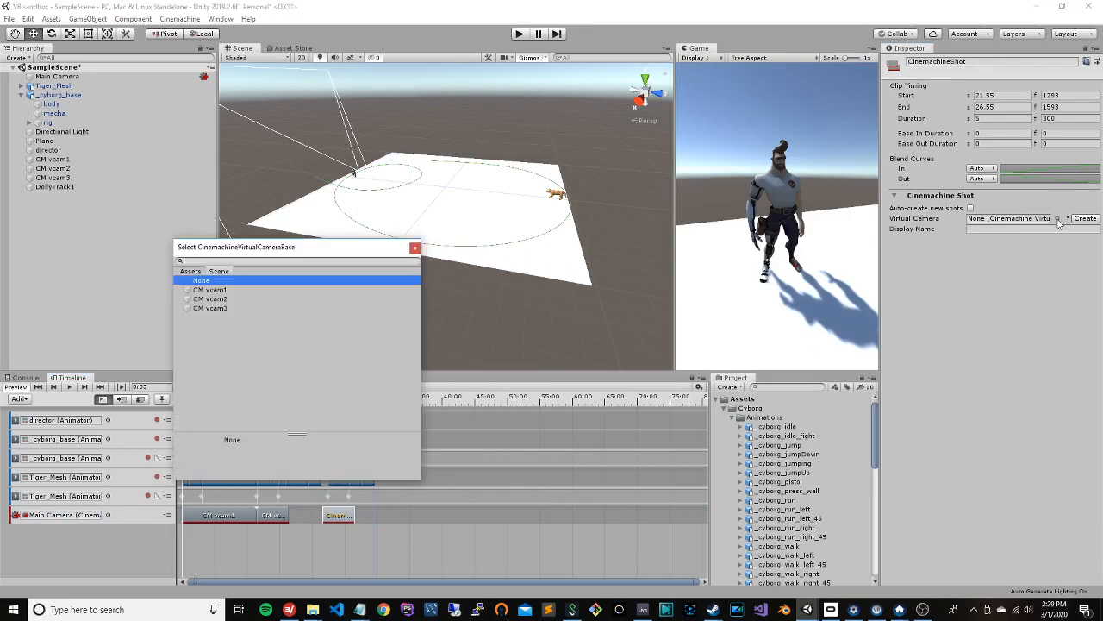
click(211, 310)
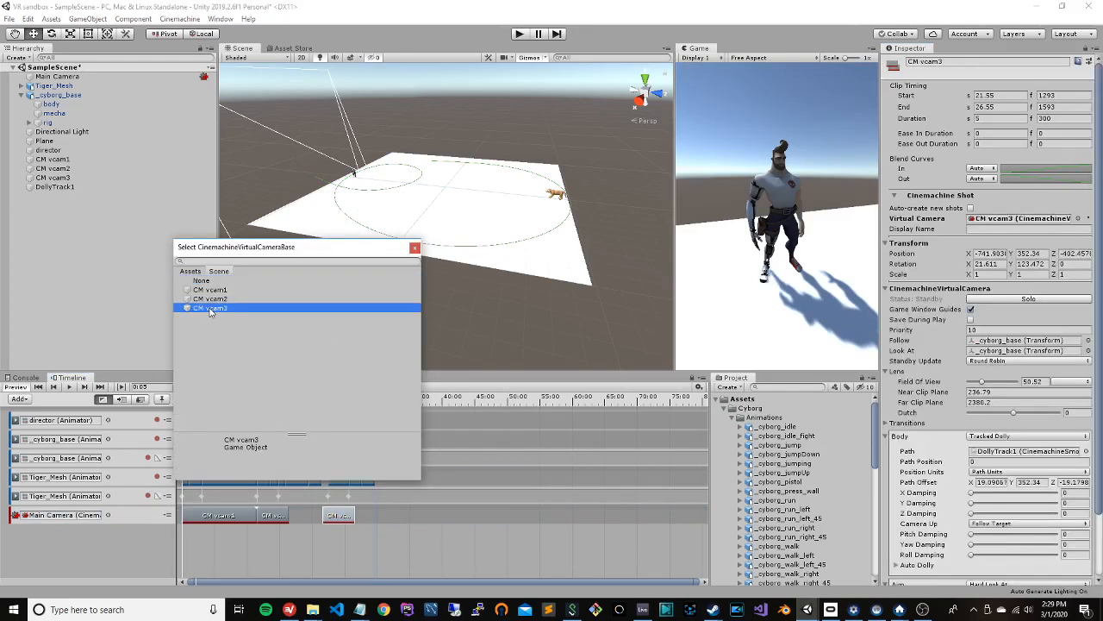
double_click(211, 310)
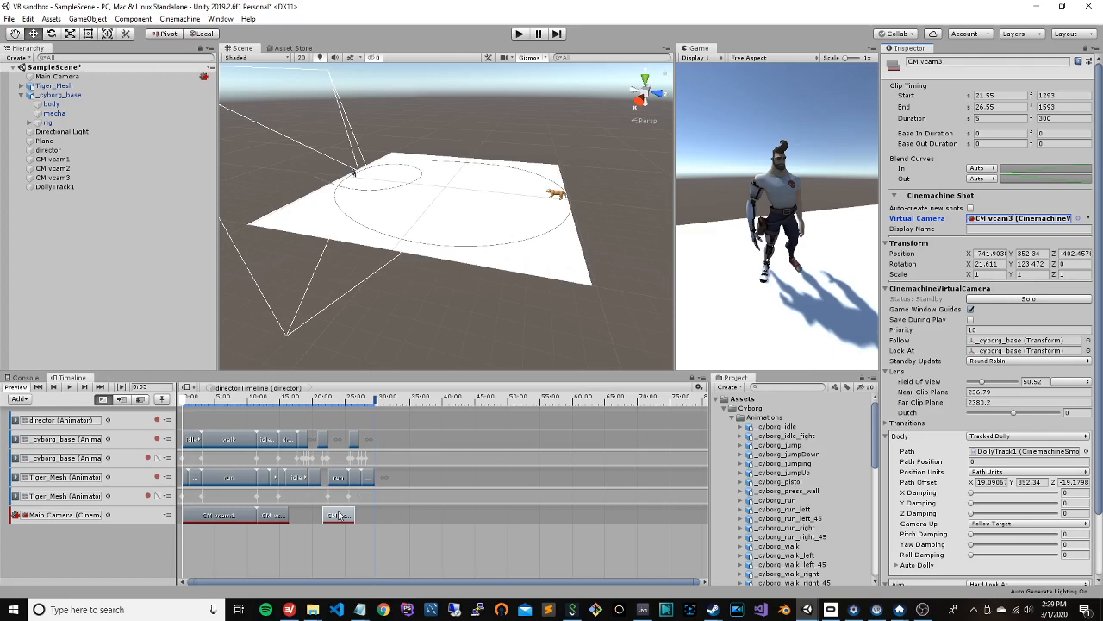
Step: Shorten the CM vcam1 clip to end at frame 59 and move the CM vcam2 clip directly behind it on the Main Camera track
drag(337, 521, 194, 518)
click(239, 517)
drag(270, 518, 215, 516)
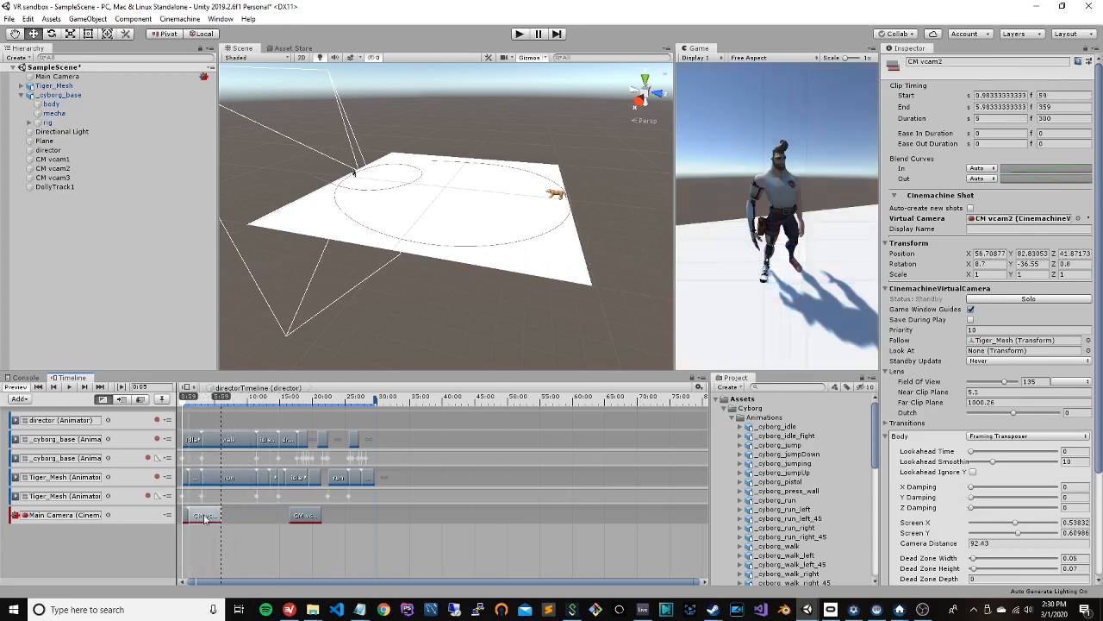
scroll(216, 515, up, 3)
scroll(216, 516, up, 5)
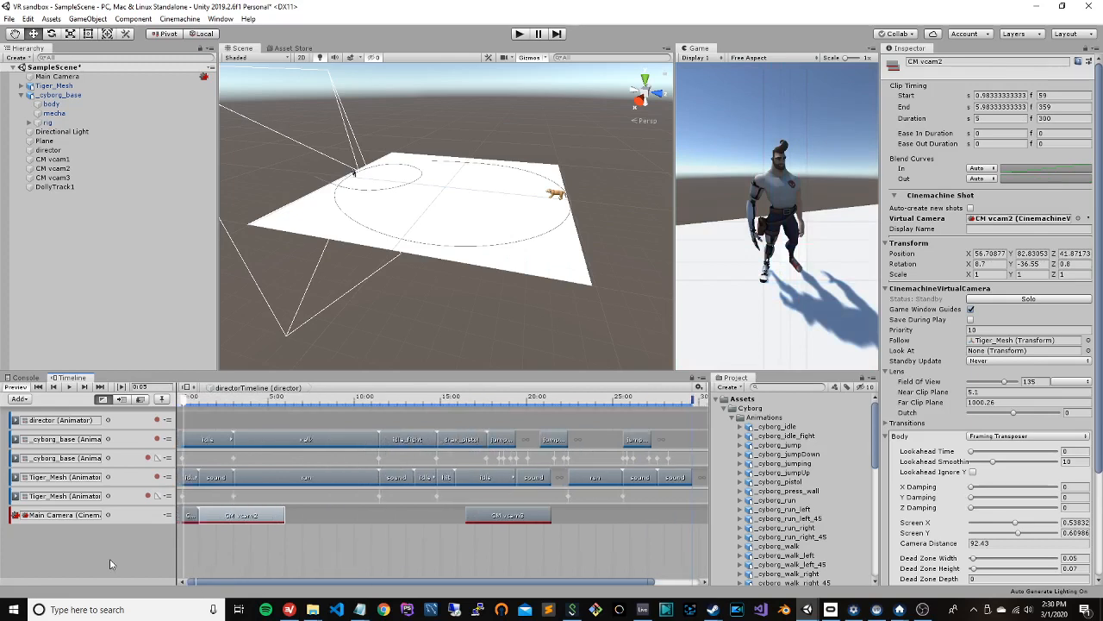
scroll(244, 515, up, 1)
drag(295, 581, 170, 566)
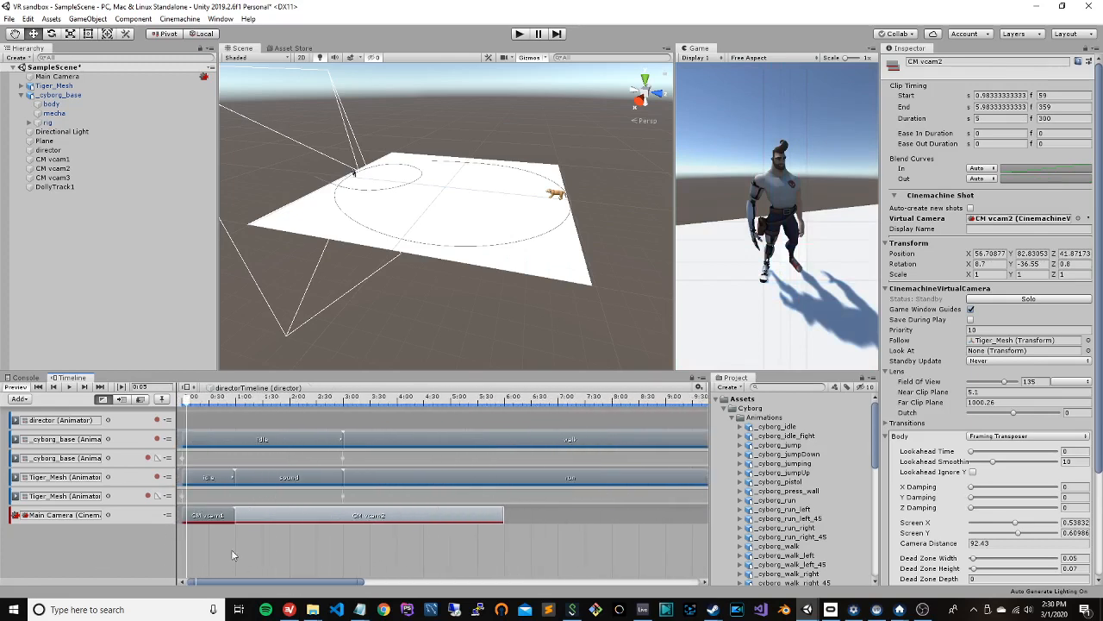
scroll(235, 516, up, 3)
scroll(229, 517, down, 3)
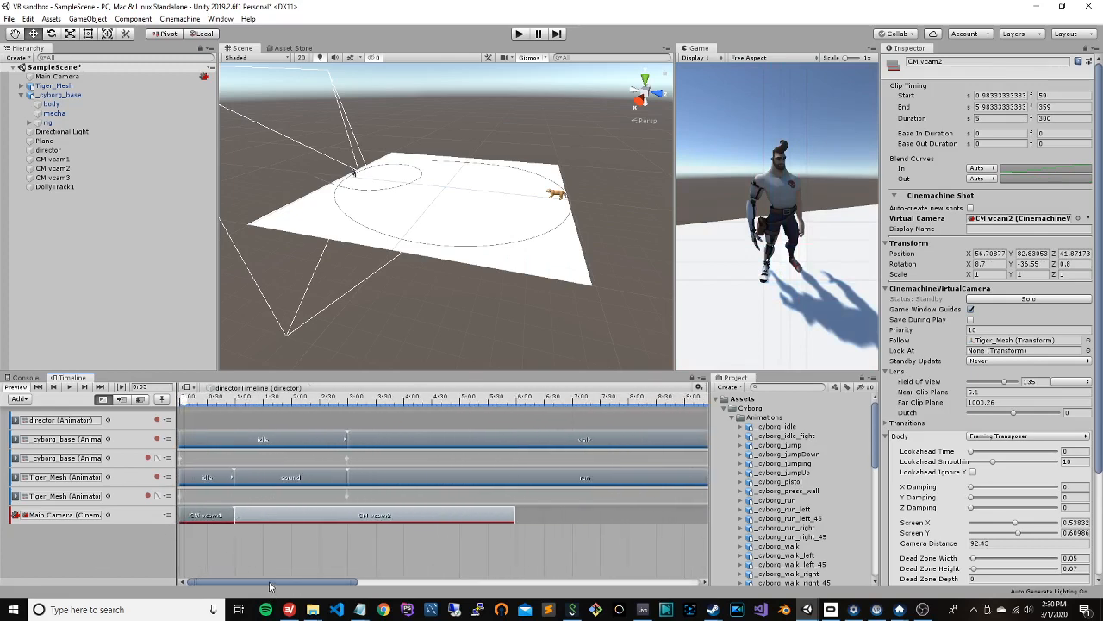
drag(270, 587, 240, 584)
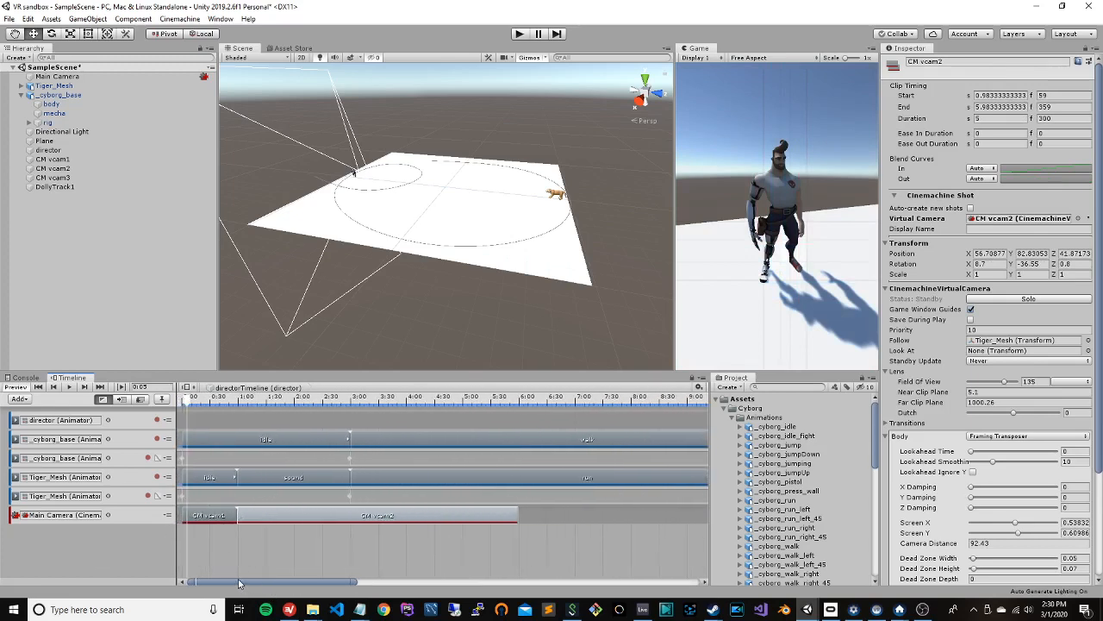
Step: Preview CM vcam2's tiger shot in solo and trim its clip to end at 3 seconds, frame 180
click(220, 514)
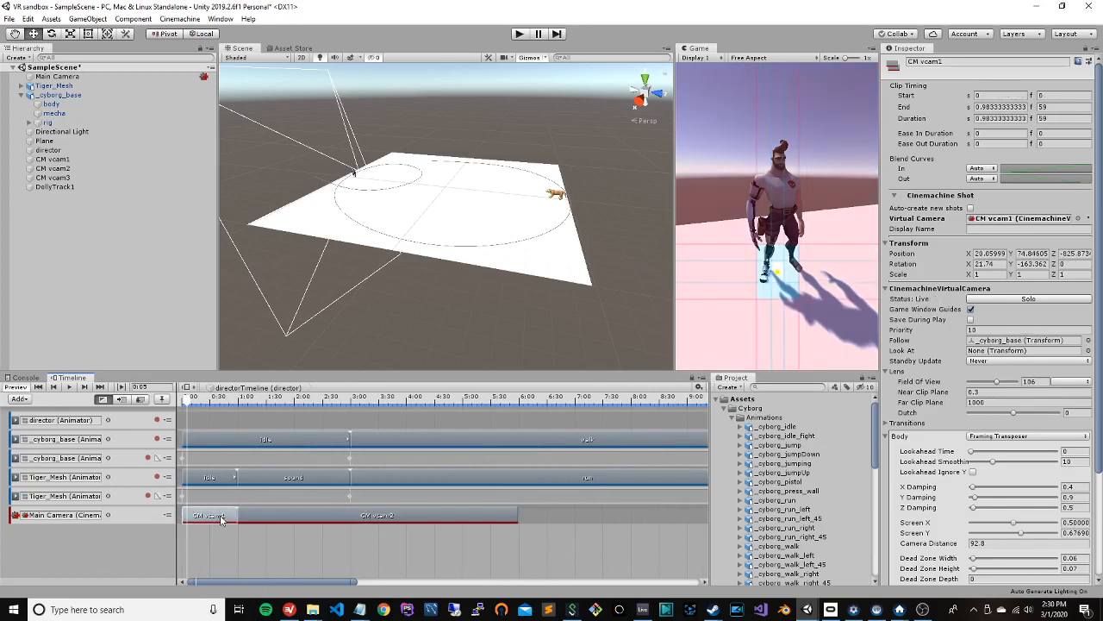
click(316, 516)
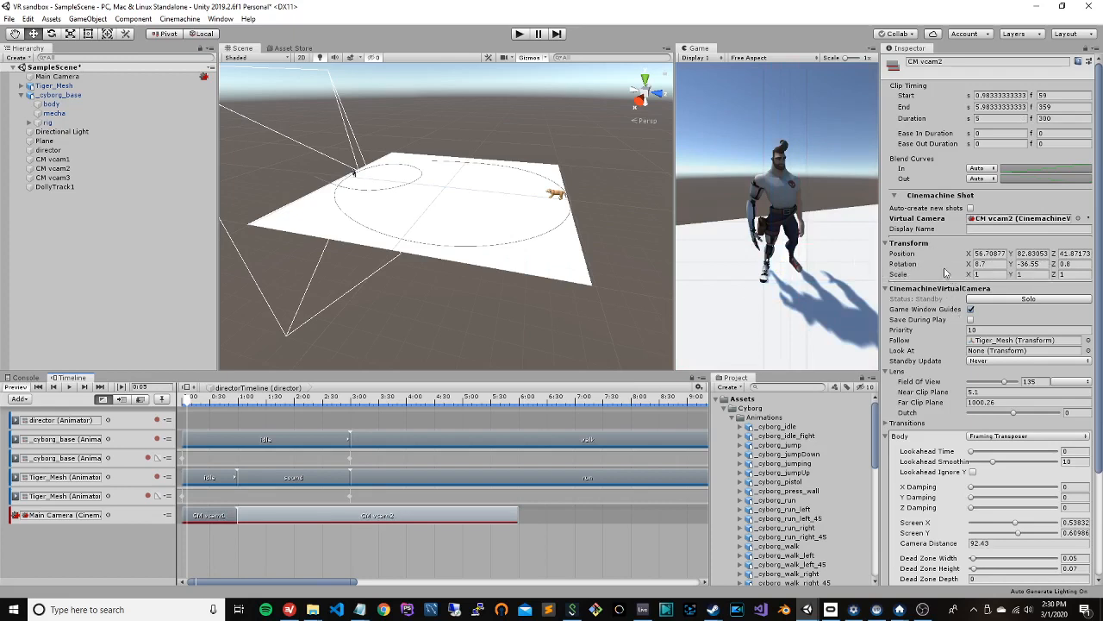
click(1009, 302)
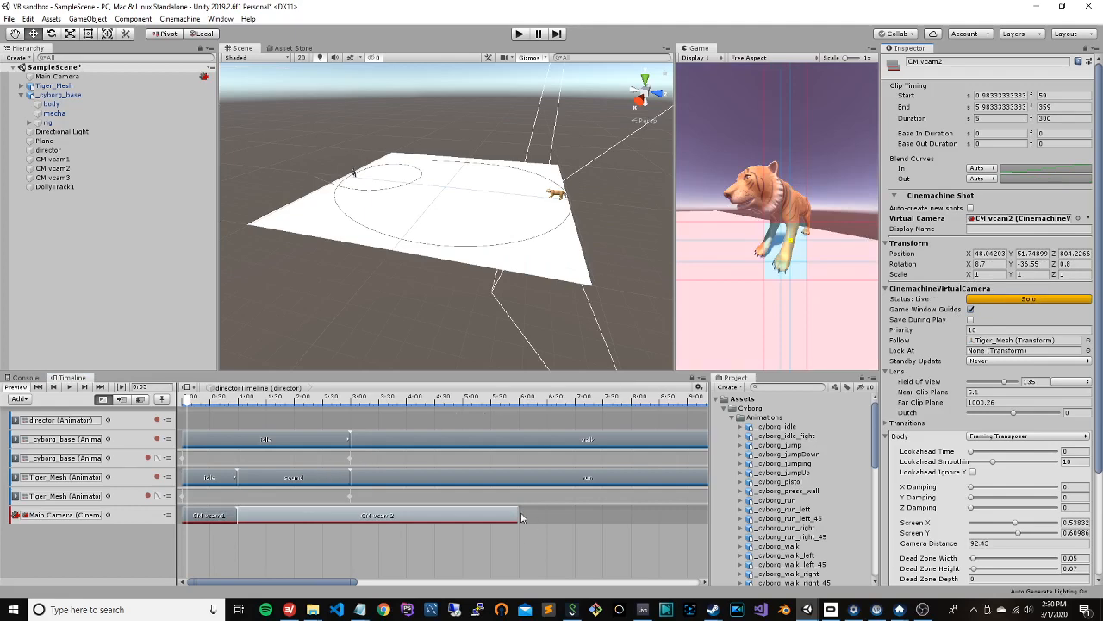
mouse_move(521, 515)
mouse_down()
mouse_move(361, 518)
mouse_move(342, 528)
mouse_up()
Step: Place the CM vcam3 clip directly after CM vcam2, starting at 3 seconds and stretched to end at 11.45 seconds
scroll(422, 503, down, 10)
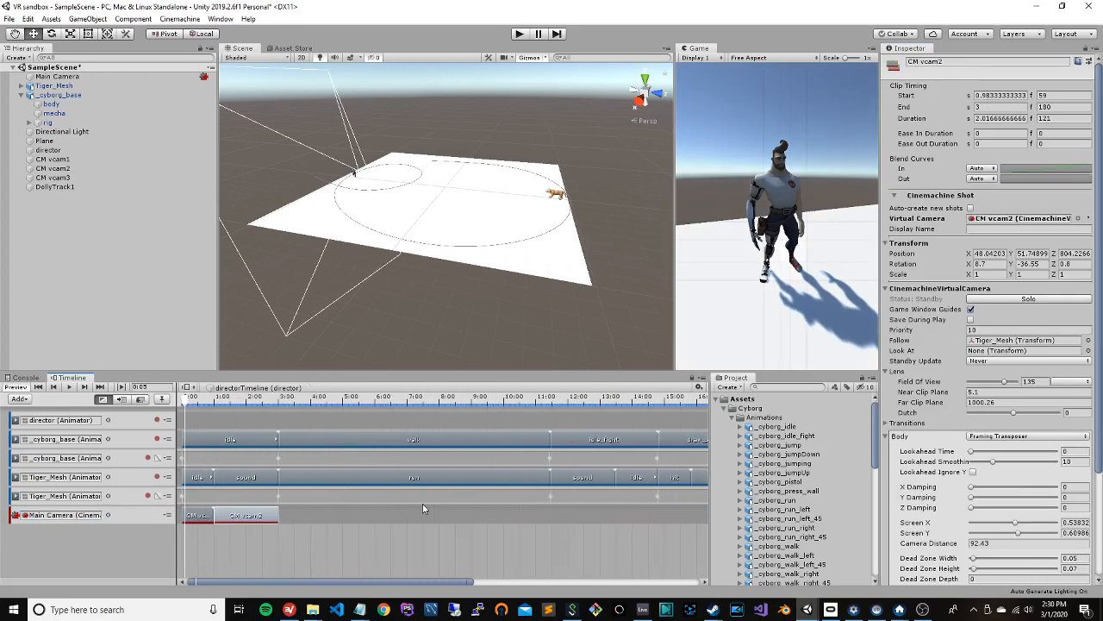
mouse_move(445, 506)
mouse_down()
mouse_move(312, 517)
mouse_move(448, 519)
mouse_up()
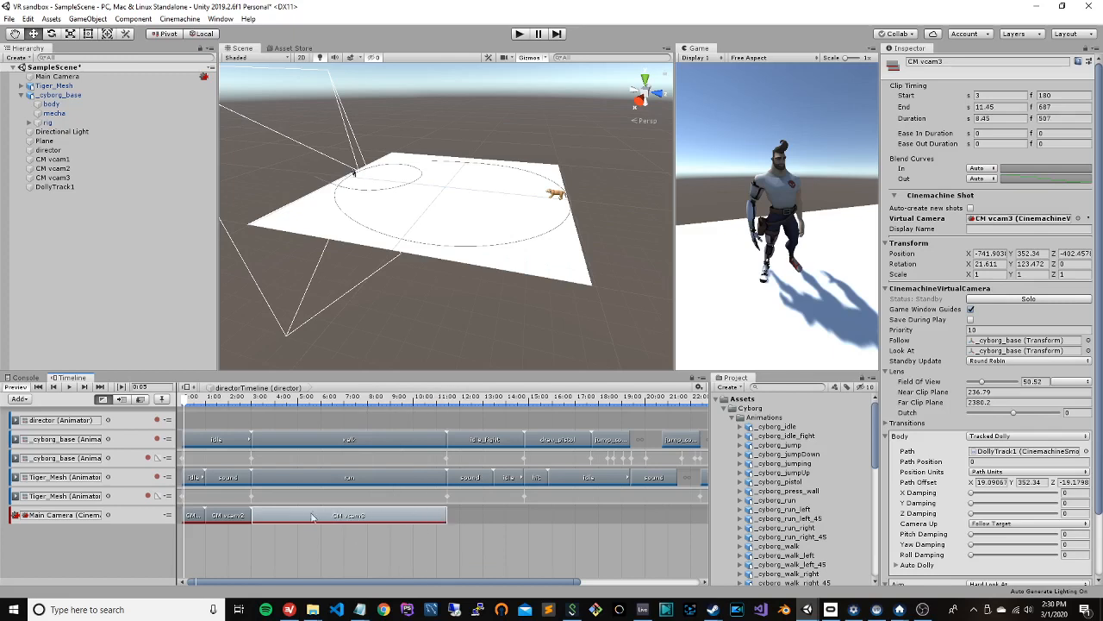
scroll(290, 515, down, 2)
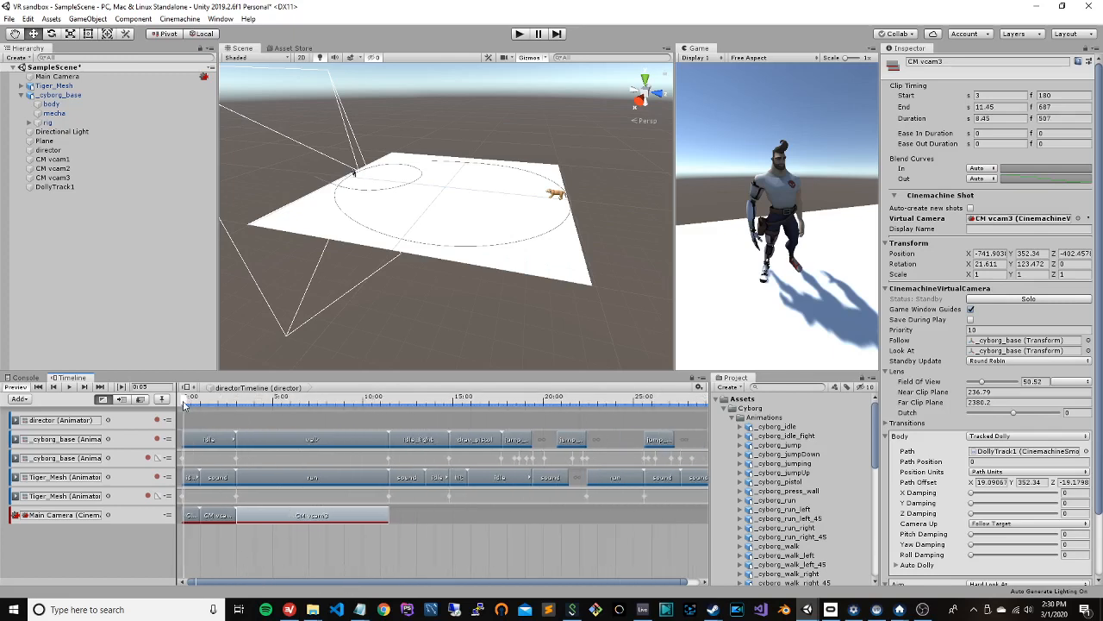
Step: Play the timeline from the start to preview the camera sequence, and return the playhead to 0:00
mouse_move(183, 405)
mouse_down()
mouse_move(225, 406)
mouse_move(176, 407)
mouse_up()
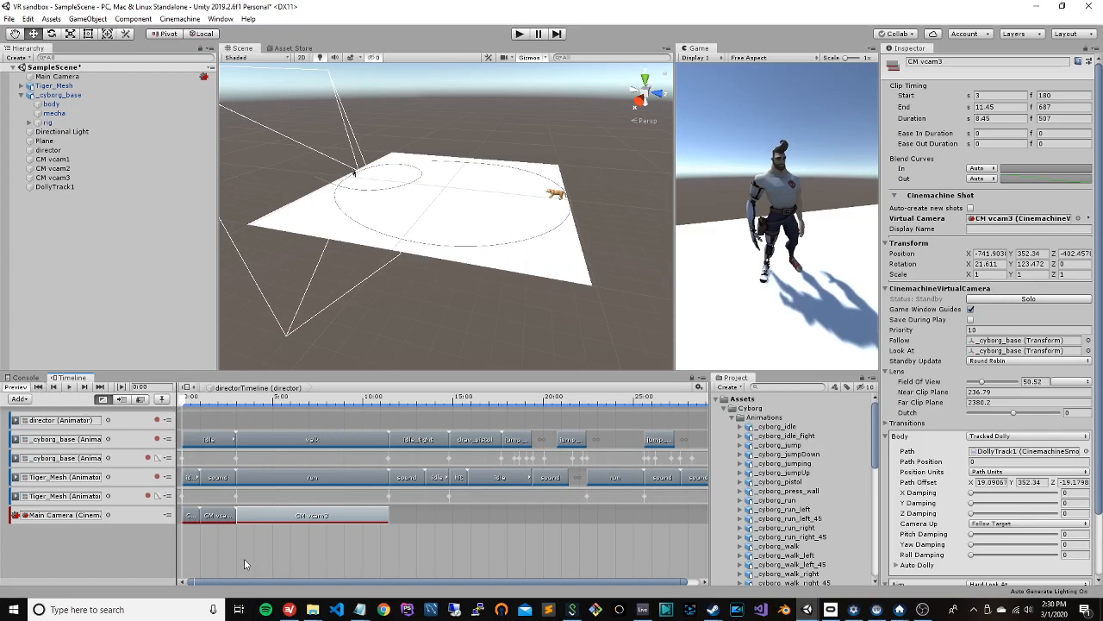
click(69, 388)
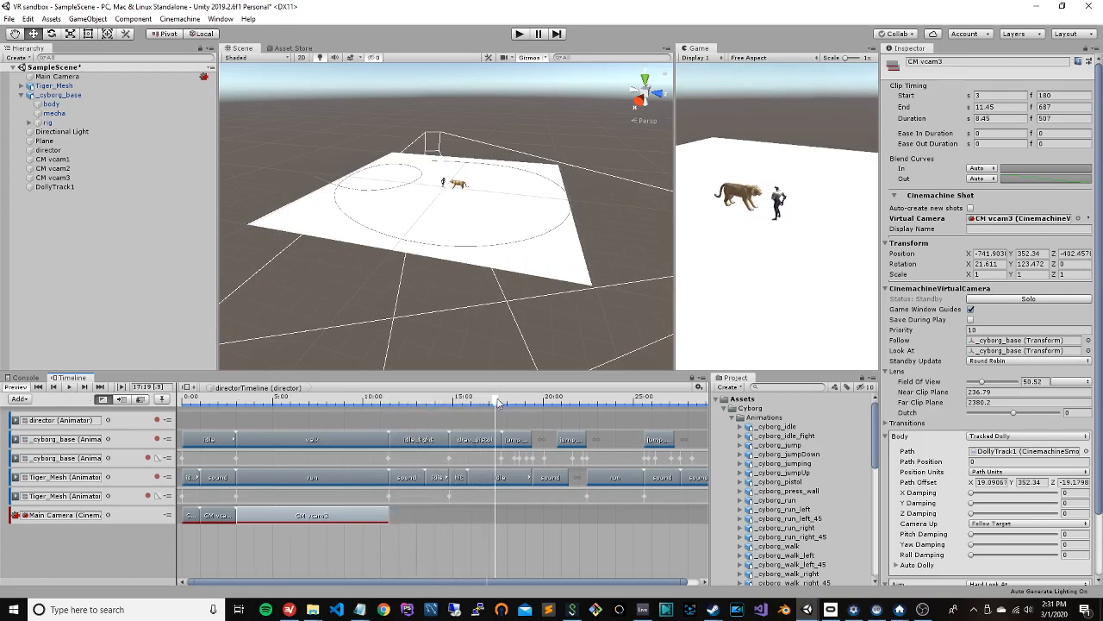
drag(497, 403, 117, 420)
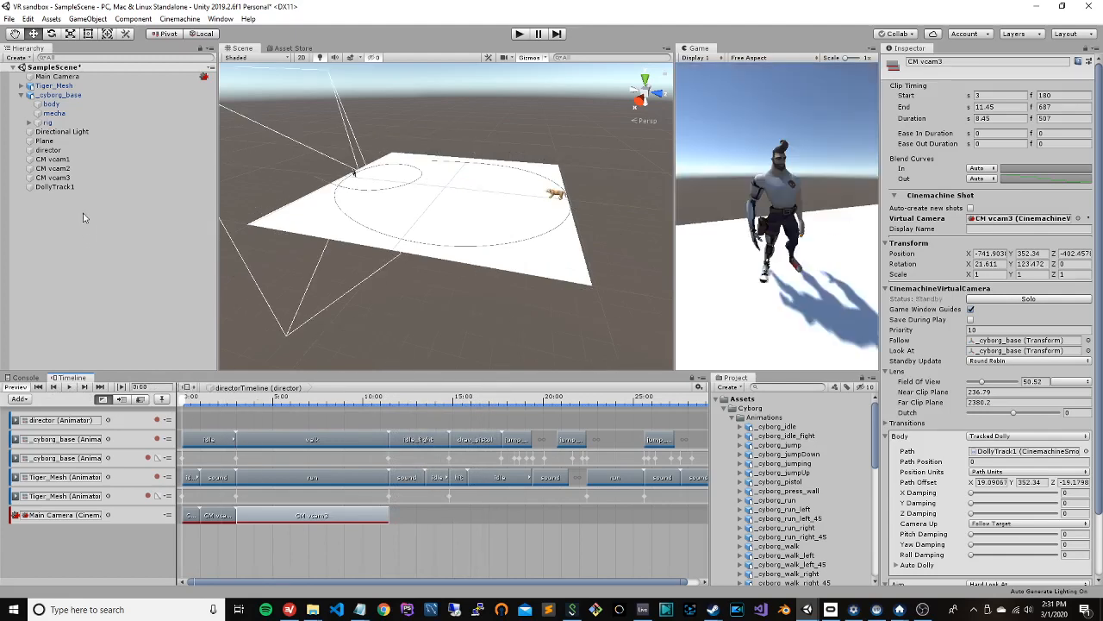
Step: Examine CM vcam1's camera settings and its opening clip on the Main Camera track
click(55, 159)
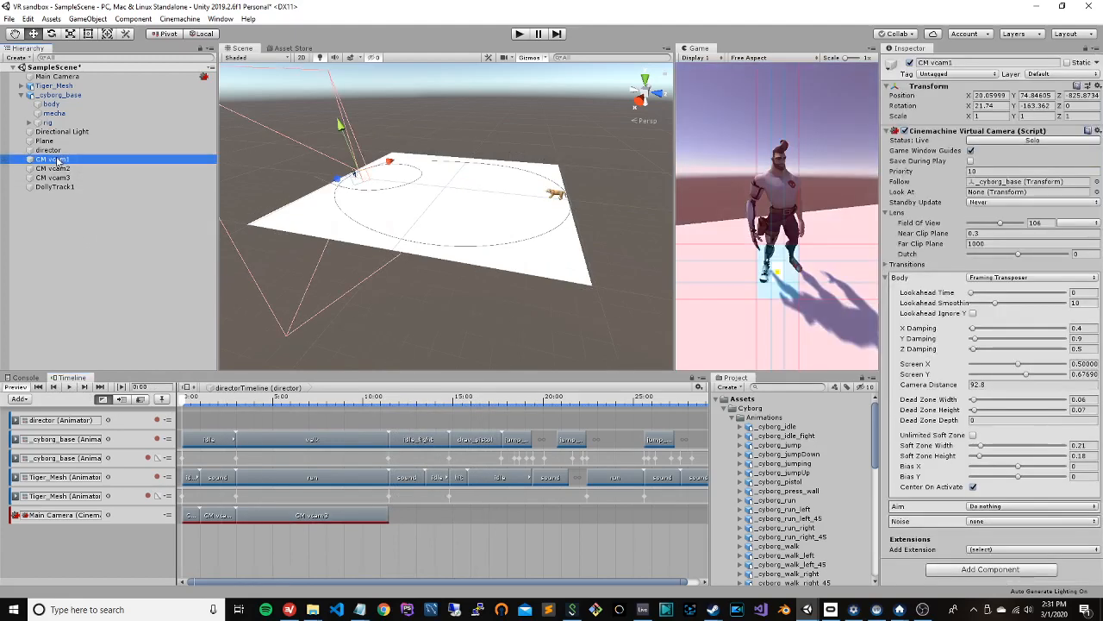
scroll(188, 513, up, 10)
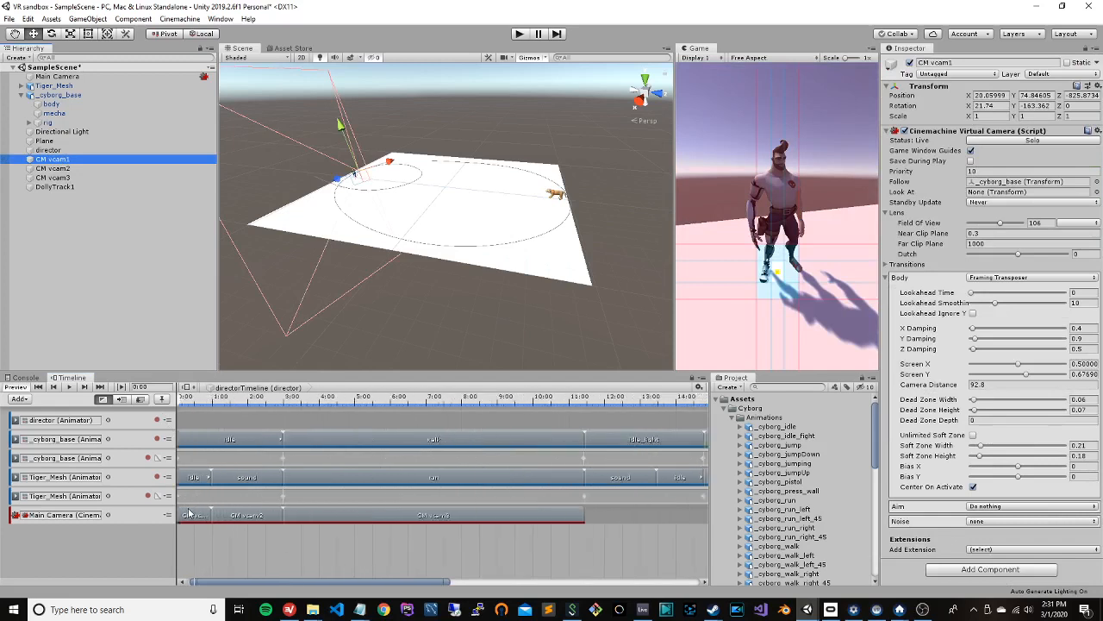
click(948, 64)
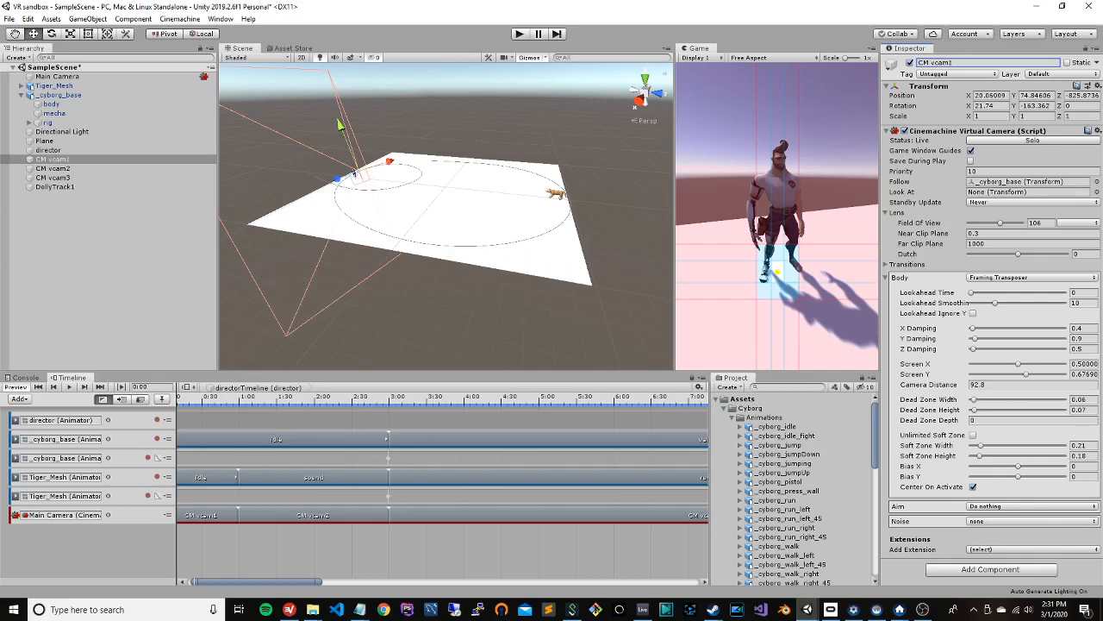
scroll(376, 538, down, 5)
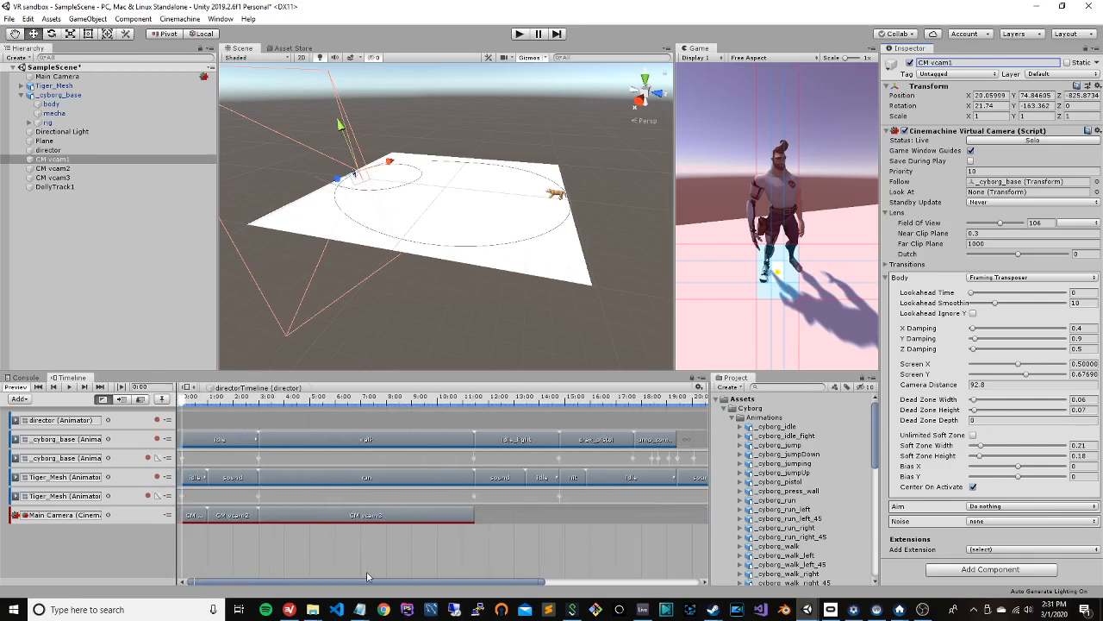
scroll(229, 535, down, 2)
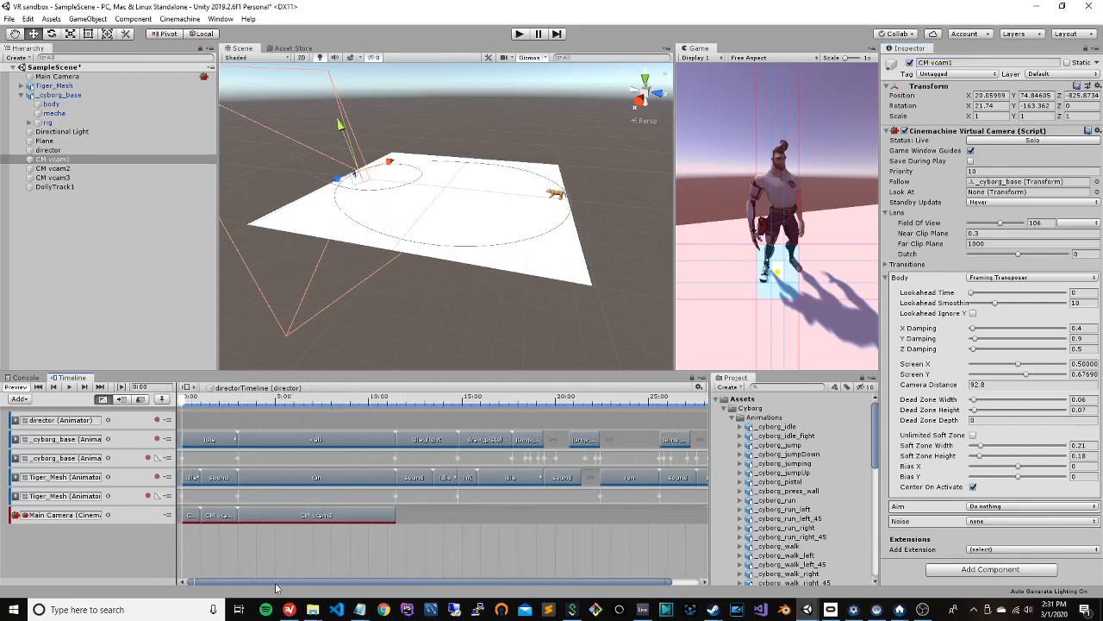
mouse_move(239, 583)
mouse_down()
mouse_move(300, 587)
mouse_move(222, 585)
mouse_up()
Step: Inspect each clip's shot on the Main Camera track, toggling solo on and off for CM vcam2 and CM vcam3
click(193, 517)
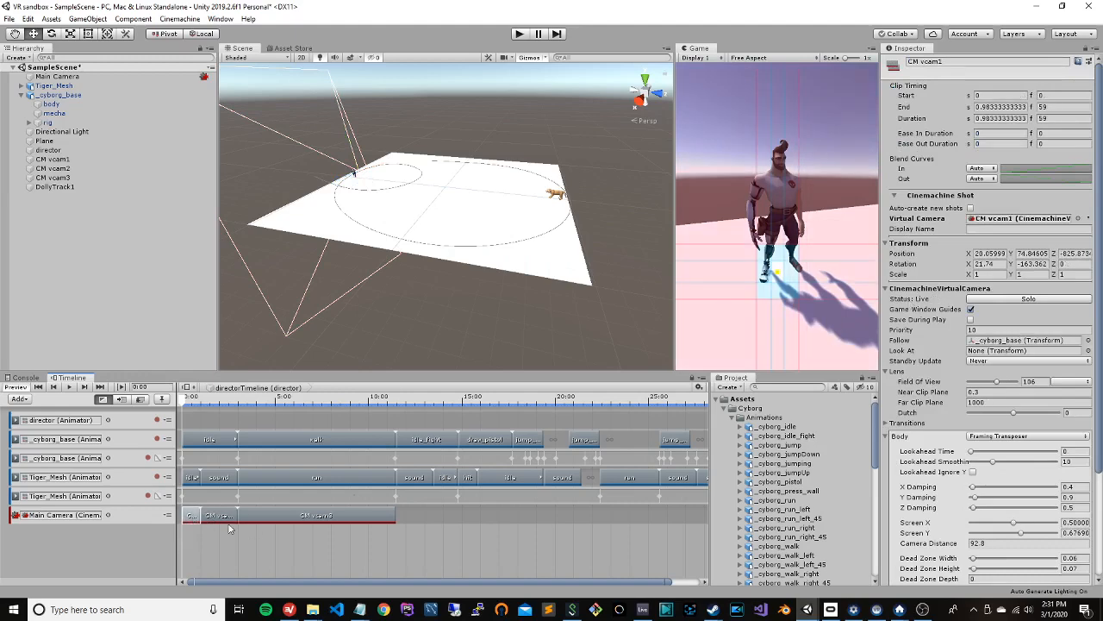
click(215, 515)
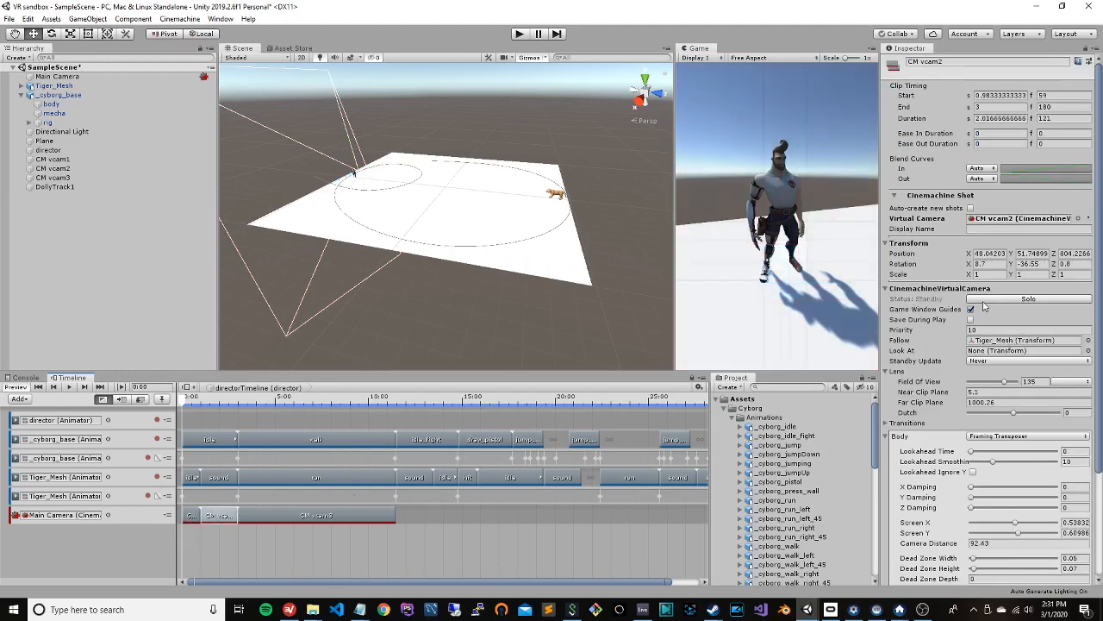
click(986, 301)
click(985, 301)
click(353, 518)
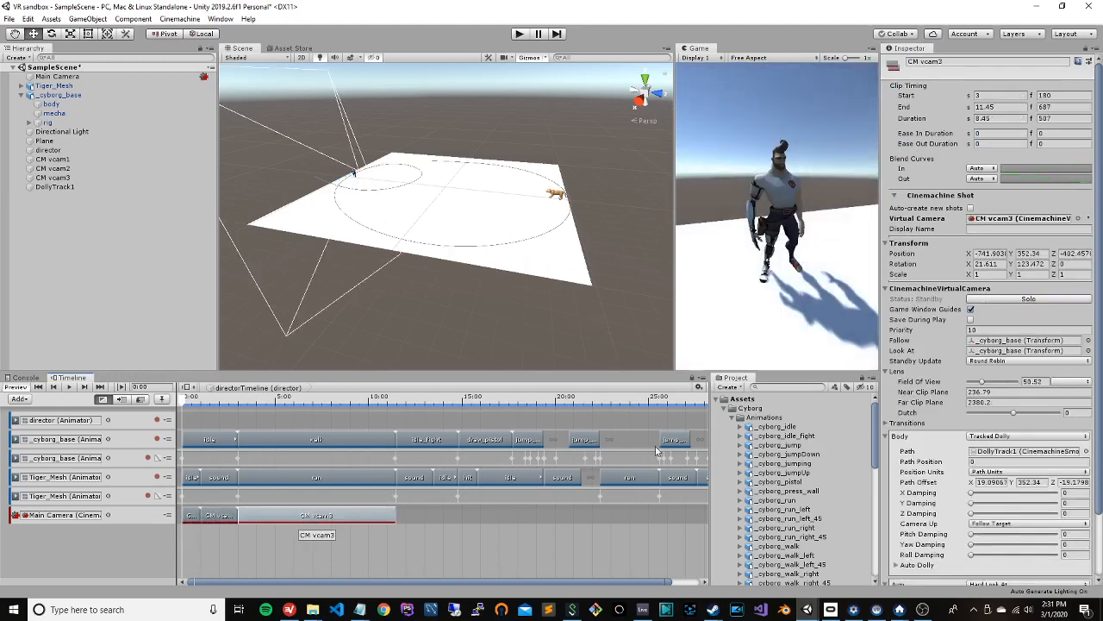
click(990, 300)
click(989, 300)
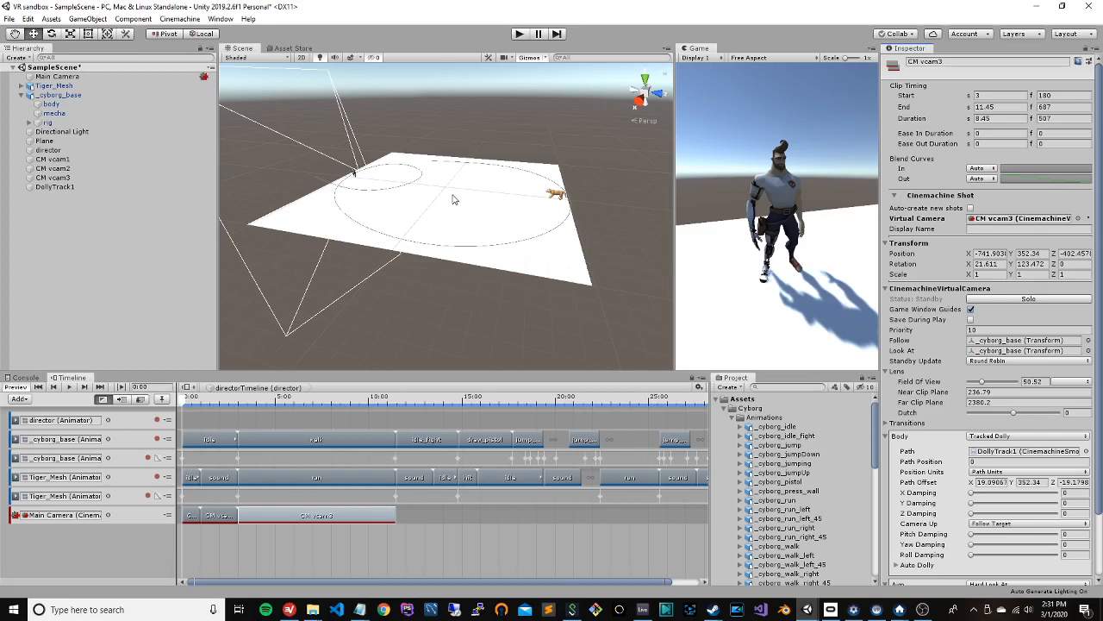
Step: Add an animation track for CM vcam3 to the director timeline, giving the camera an Animator
click(47, 178)
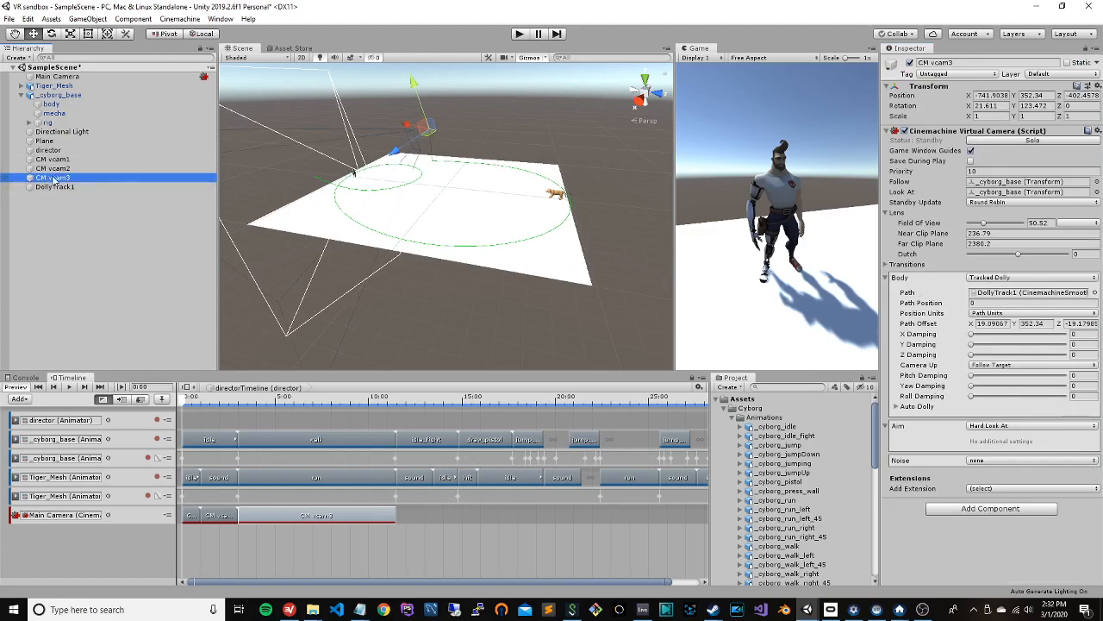
right_click(62, 542)
click(106, 563)
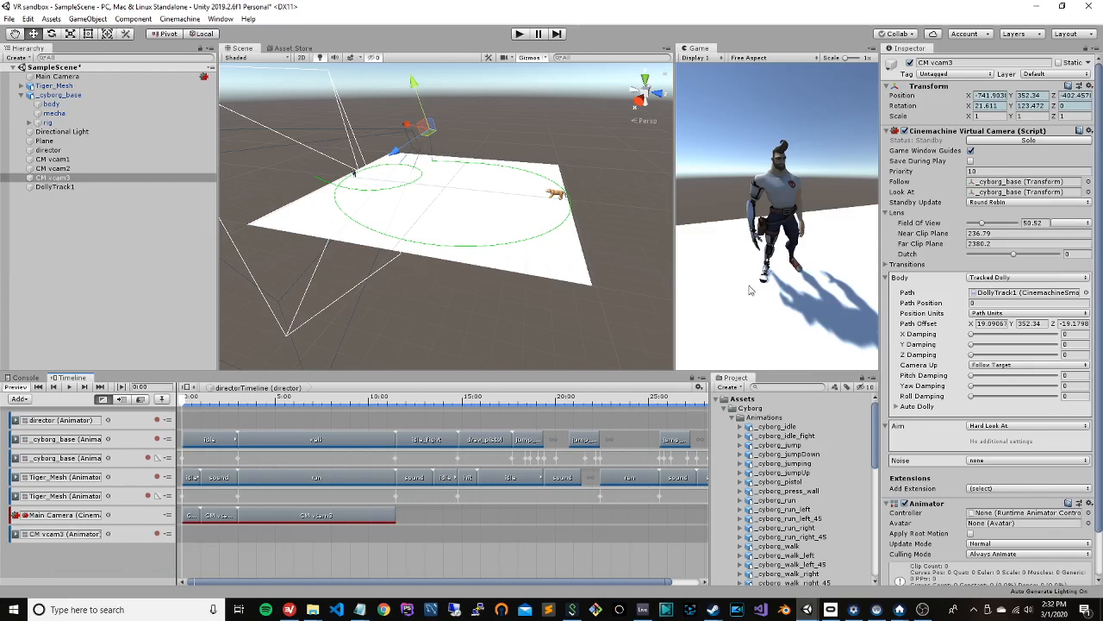
Step: Start recording on the CM vcam3 track and add a path position key of 0 at 0:00
click(157, 535)
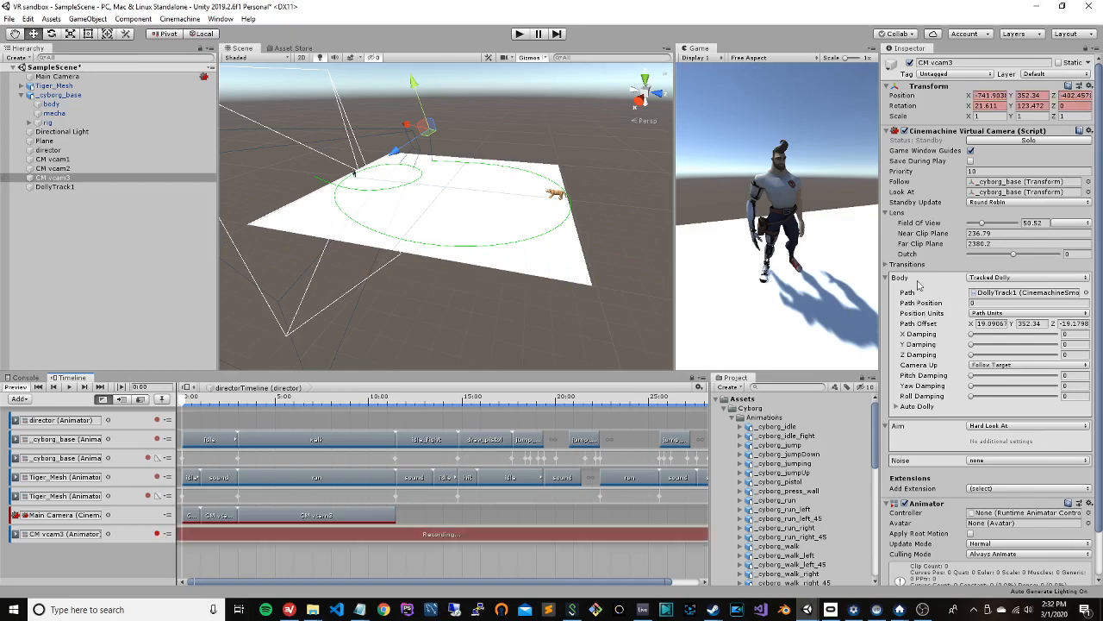
right_click(914, 301)
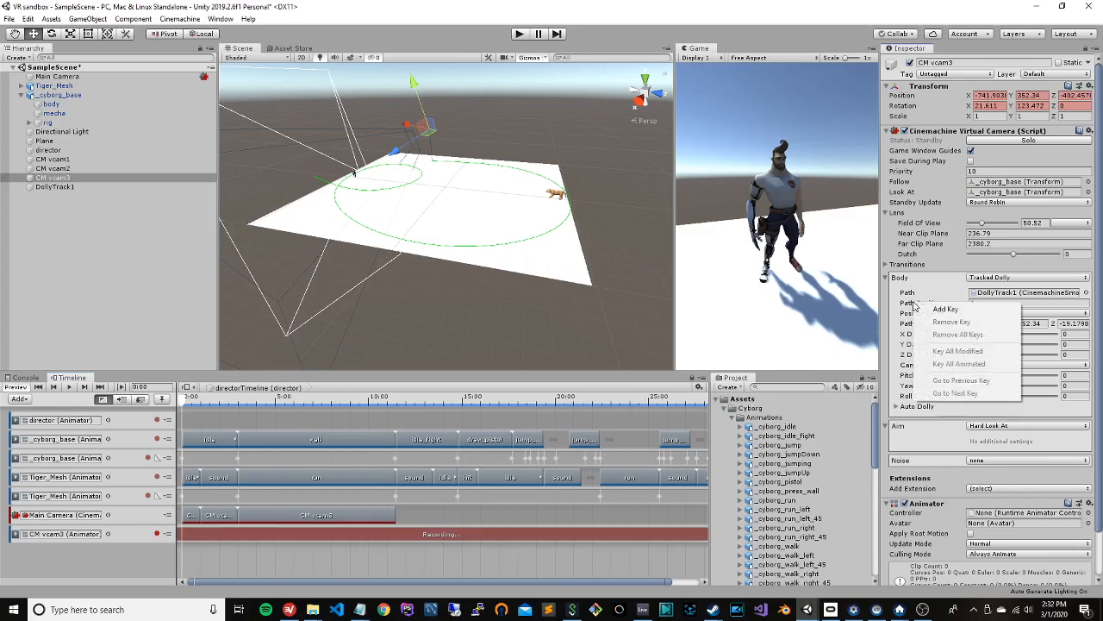
click(981, 309)
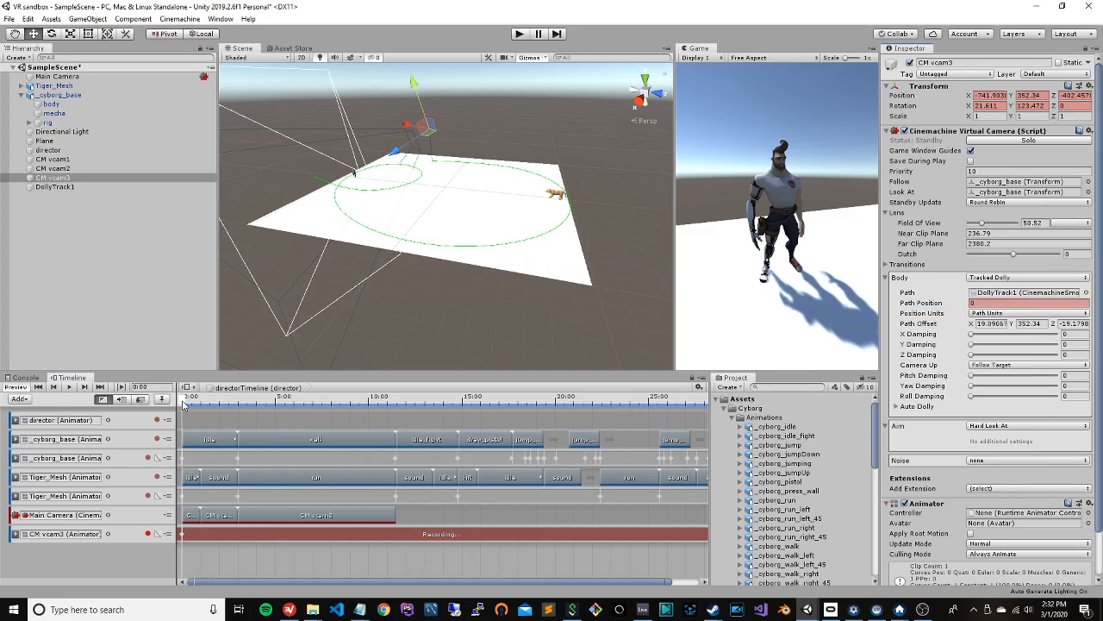
Step: Add a second path position key of 0 for CM vcam3 at 8:52 on the timeline
drag(183, 406, 348, 404)
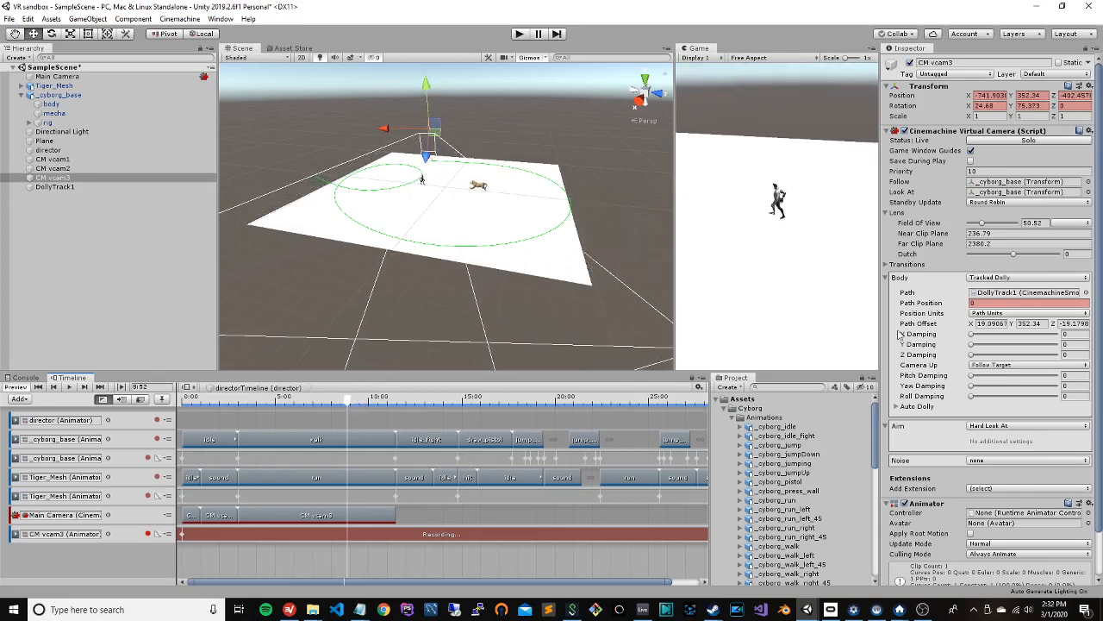
right_click(926, 304)
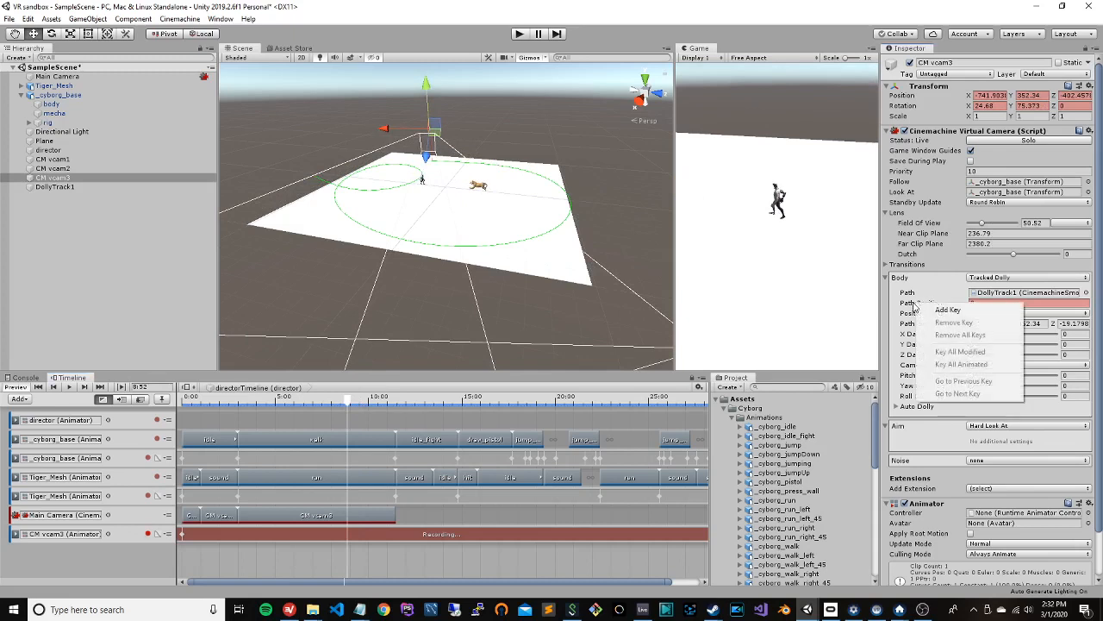
click(931, 308)
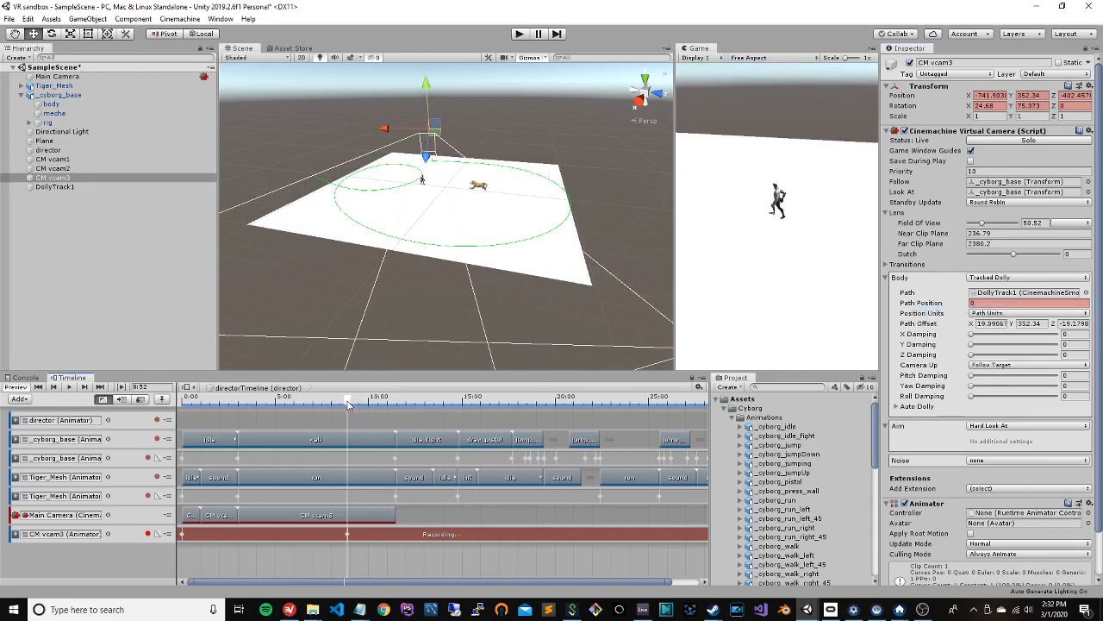
Step: Record a path position key for CM vcam3 at 11:31, trying 5 and setting it to 4
drag(348, 403, 396, 405)
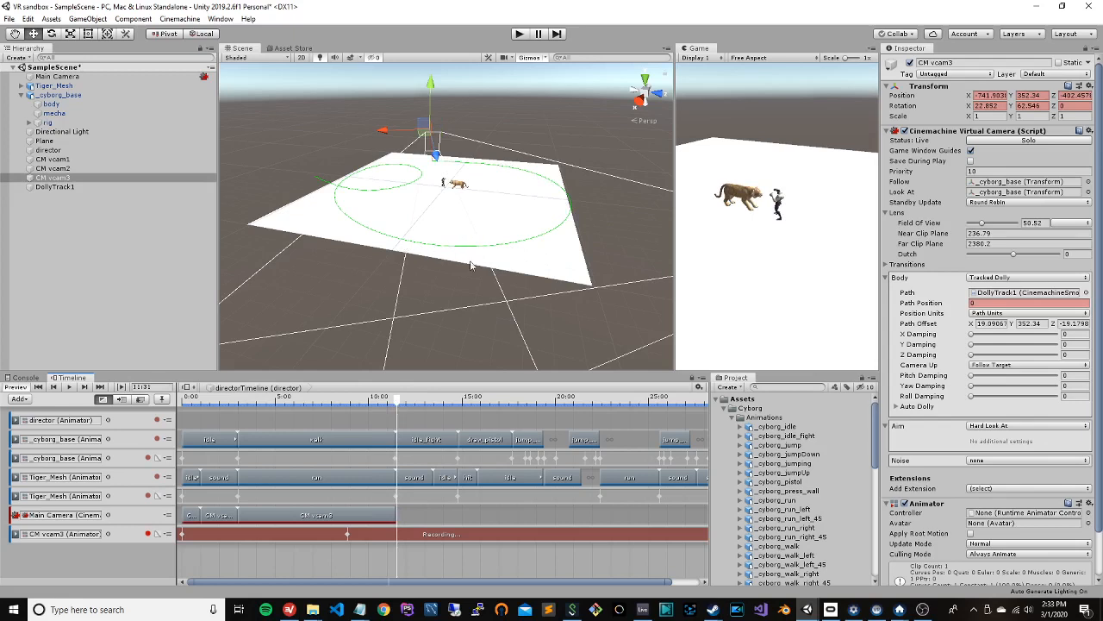
click(974, 304)
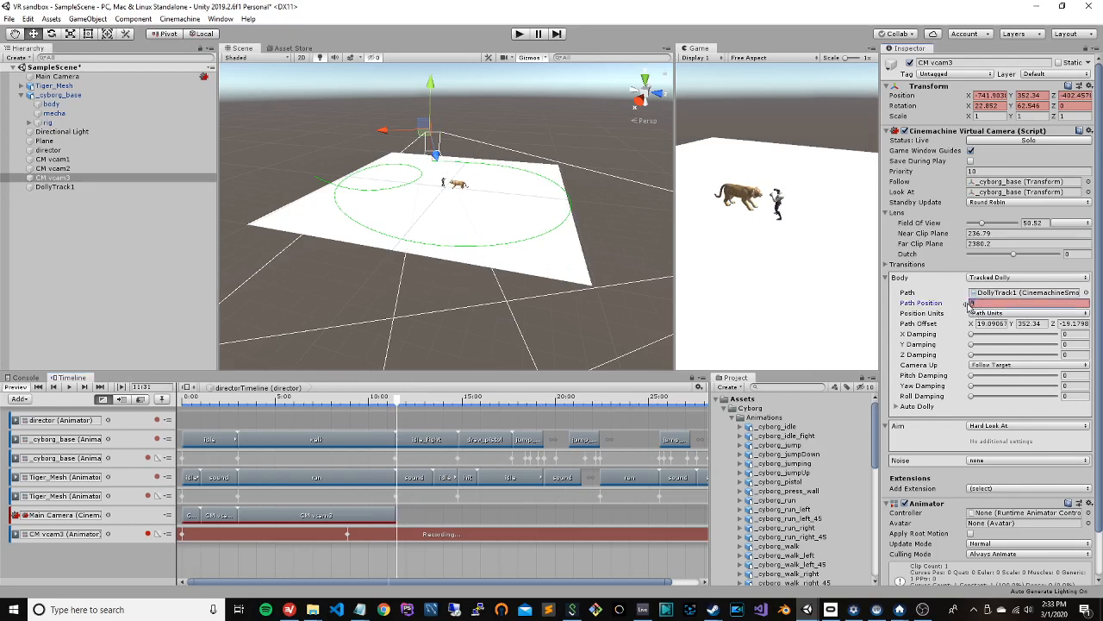
text(5)
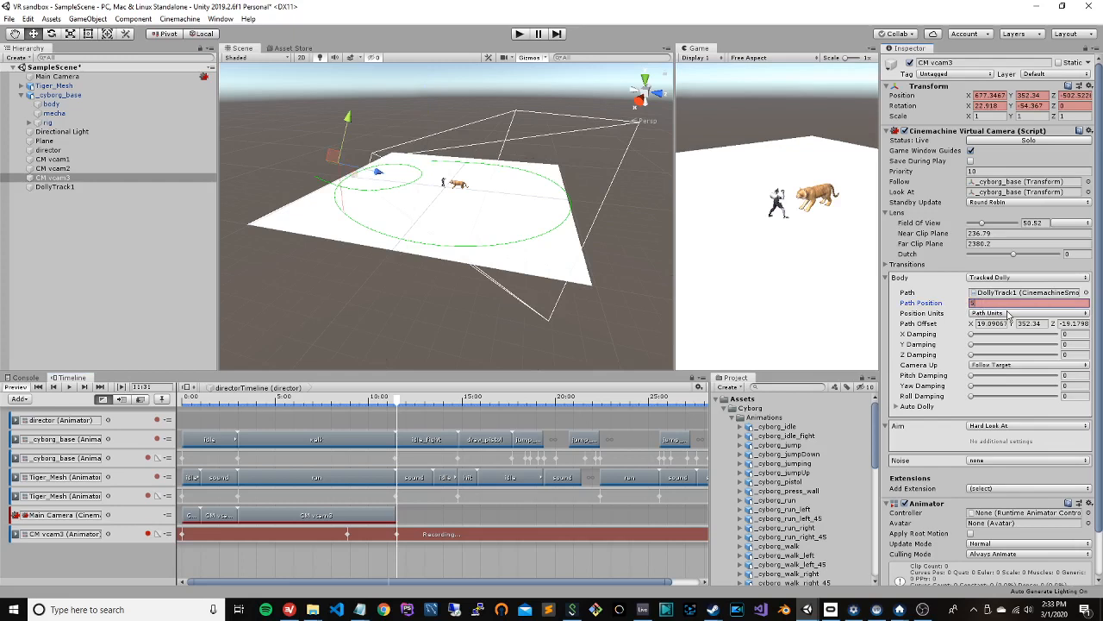
key(BackSpace)
text(4)
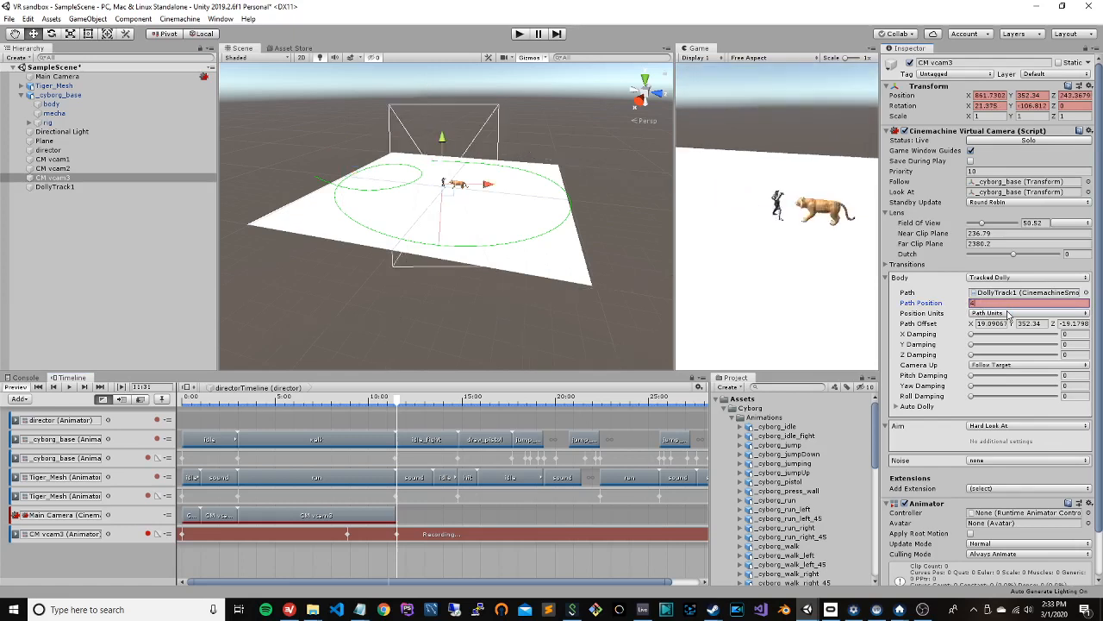
Step: Set the path position of CM vcam3 at 11:31 to 4.5 and add a key for it
text(.5)
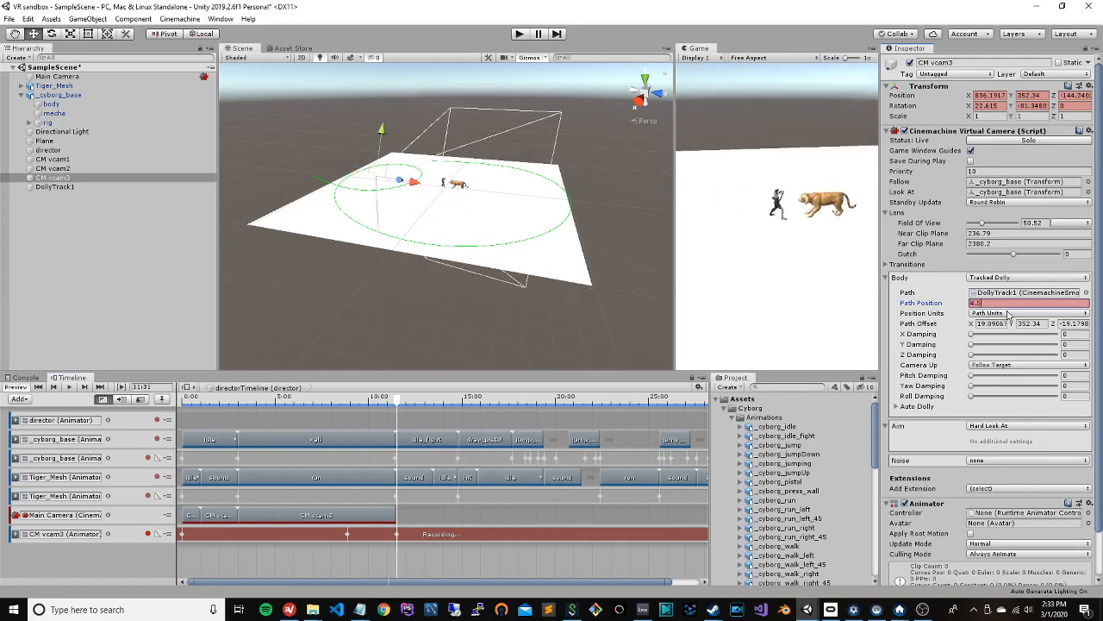
right_click(915, 302)
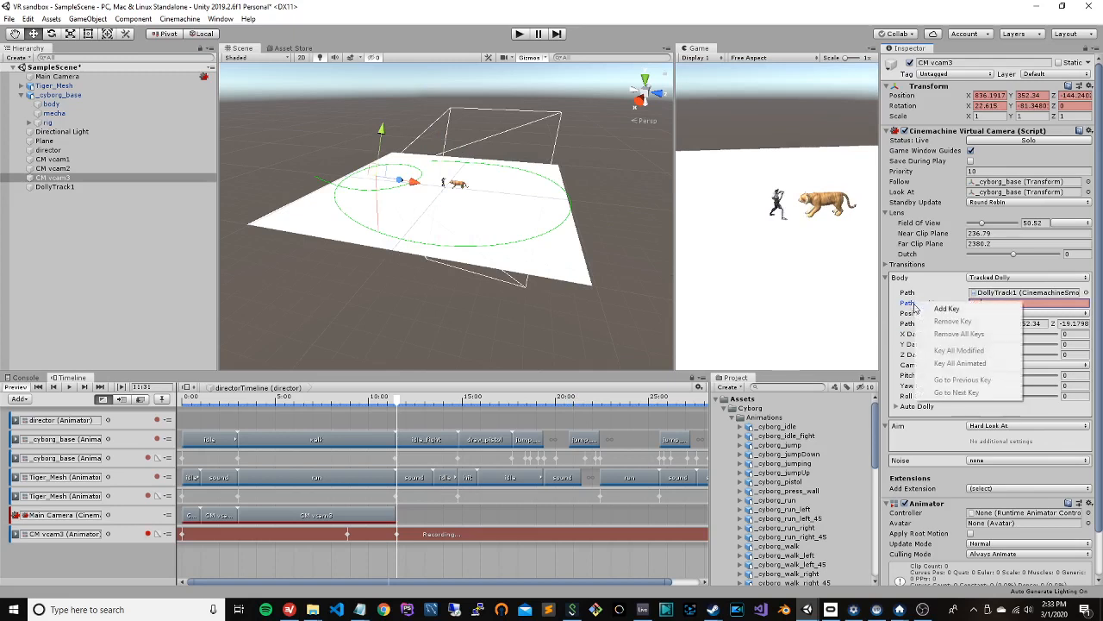
click(937, 309)
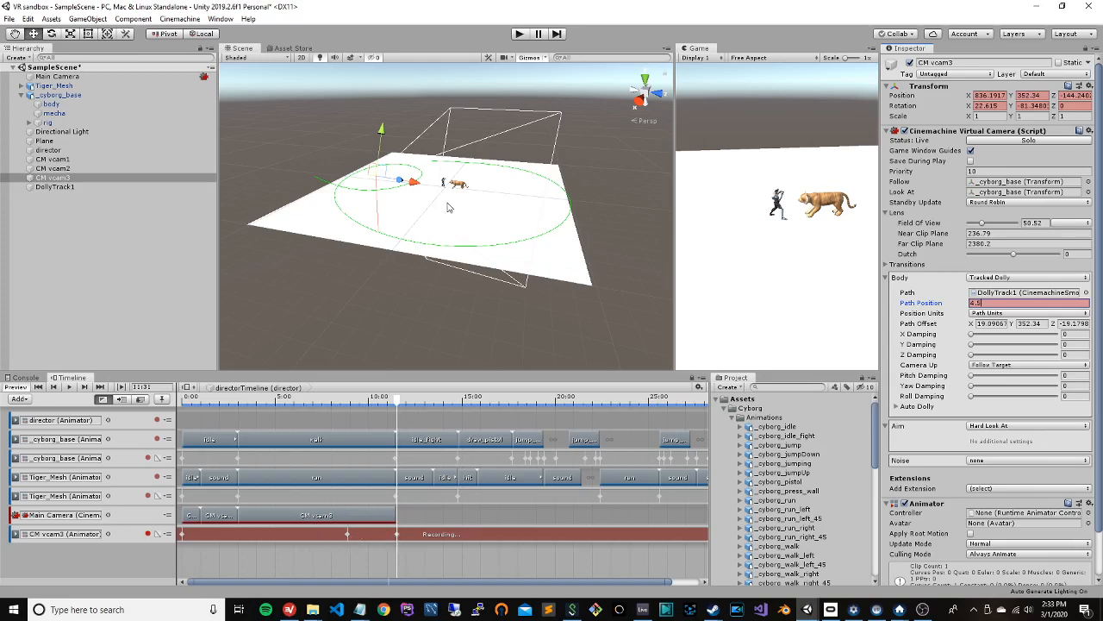
Step: Record a path position key of 5.5 for CM vcam3 at 13:42 on the timeline
drag(399, 405, 438, 406)
click(987, 303)
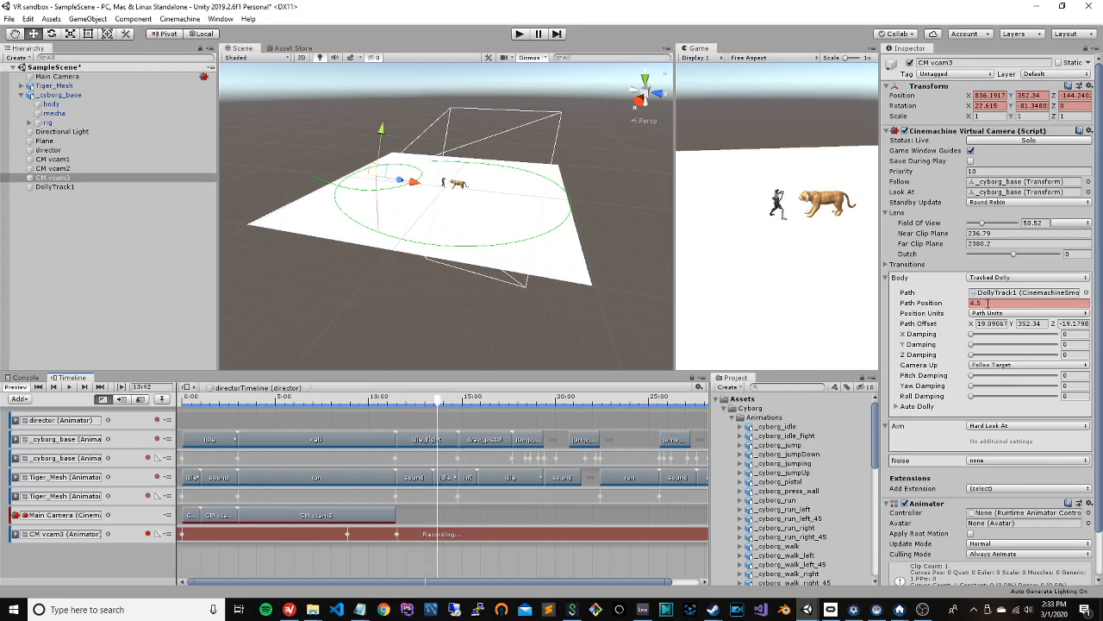
drag(989, 304, 960, 307)
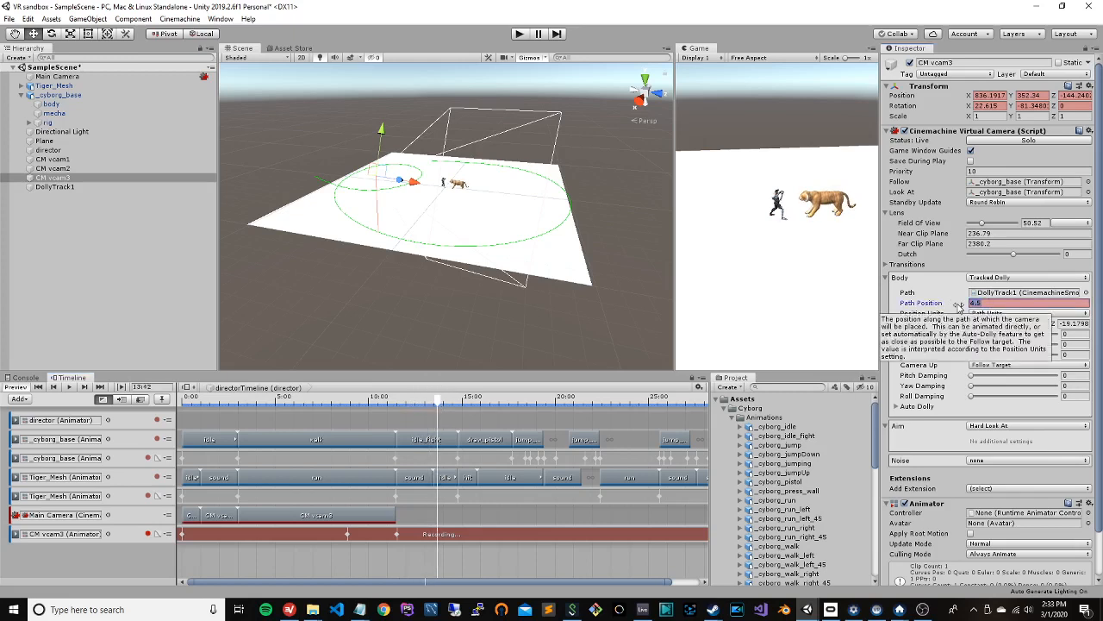
text(5.5)
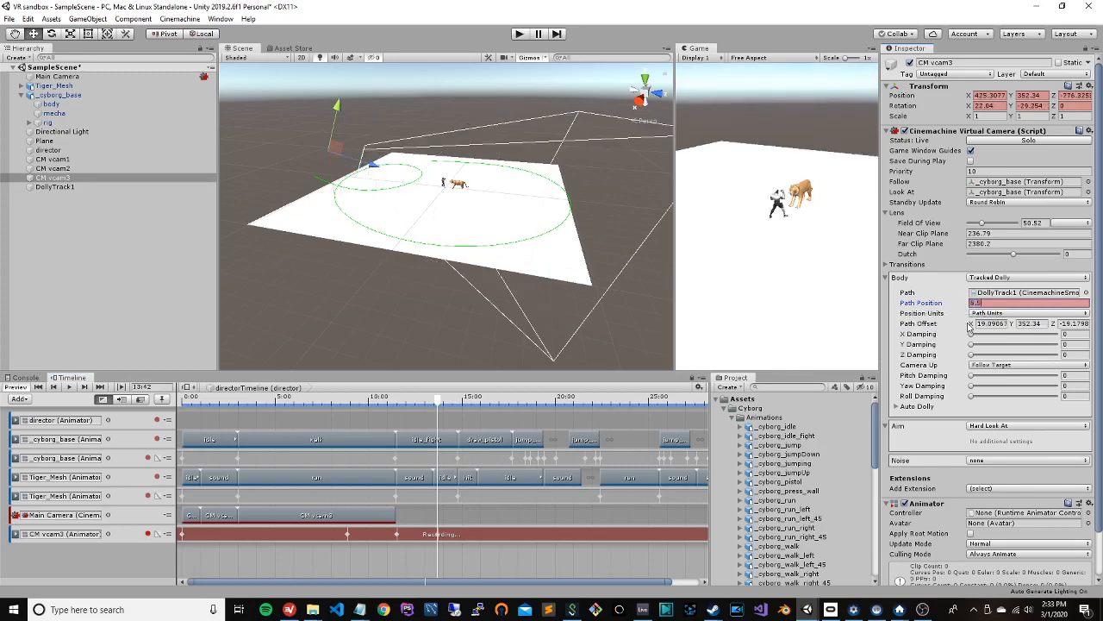
right_click(913, 306)
Step: Record a path position key of 7 for CM vcam3 at 16:55 on the timeline
drag(439, 403, 499, 406)
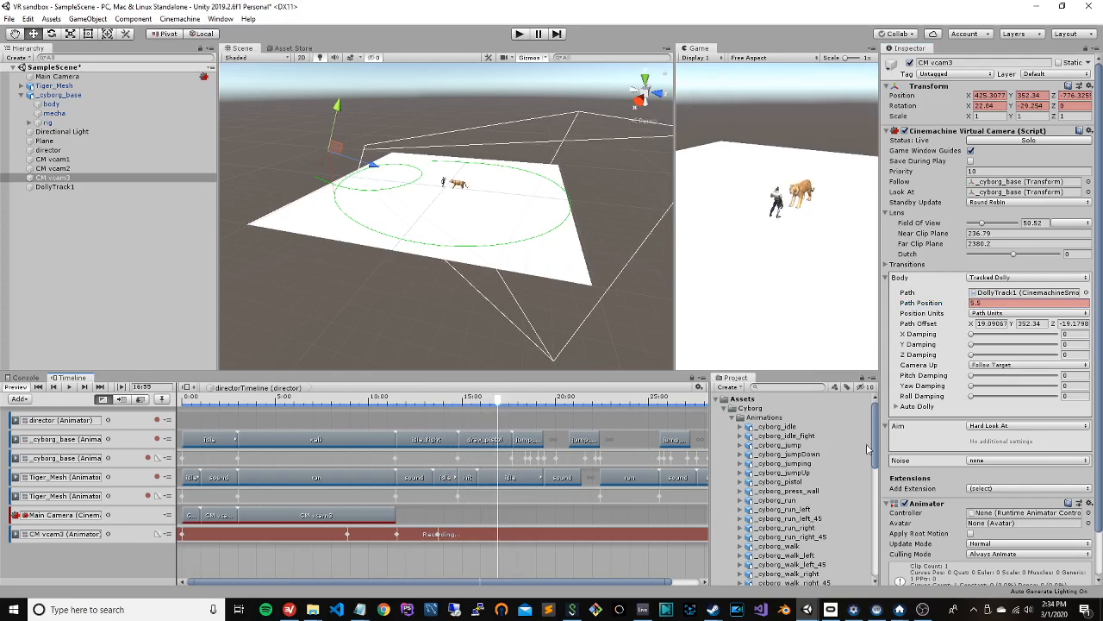
click(1014, 303)
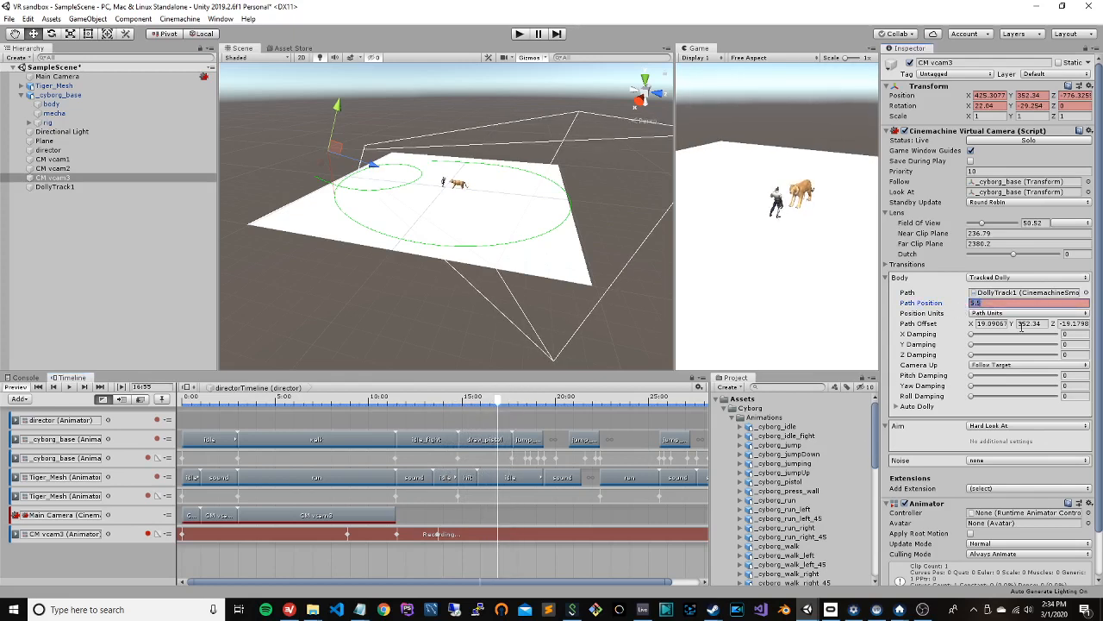
text(7)
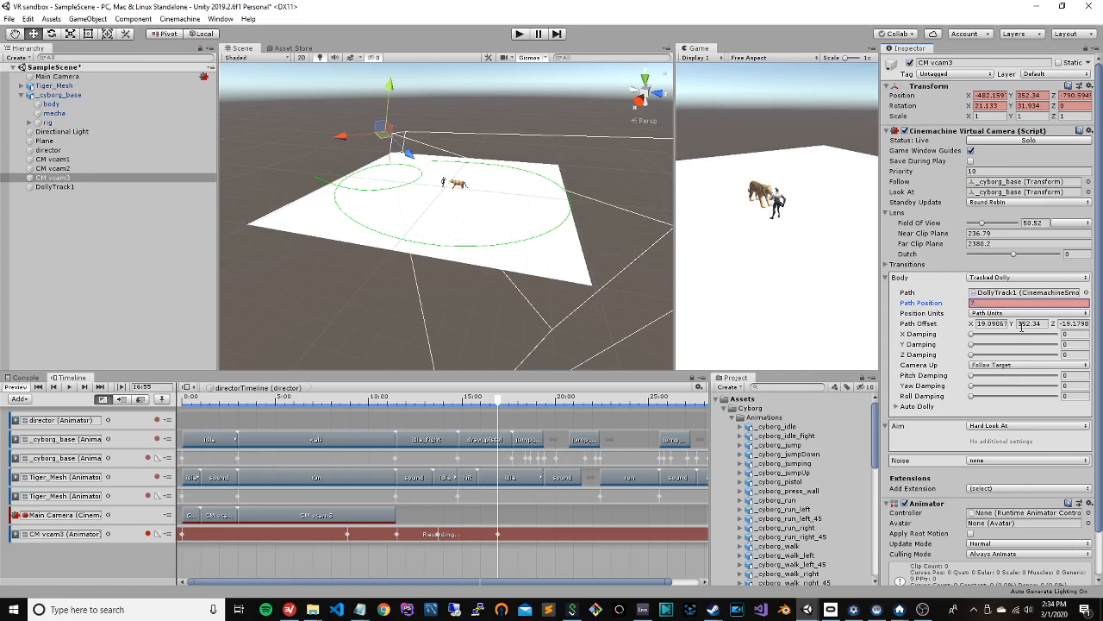
right_click(933, 303)
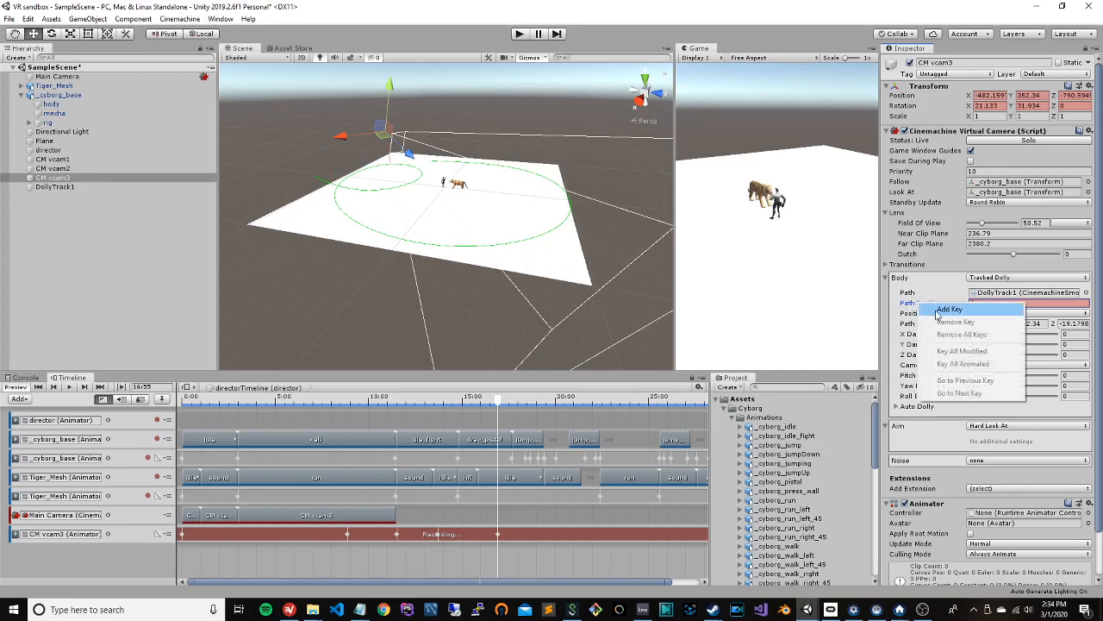
click(941, 310)
Step: Record a path position key for CM vcam3 at 19:28, trying values between 8 and 8.5
drag(500, 409, 545, 400)
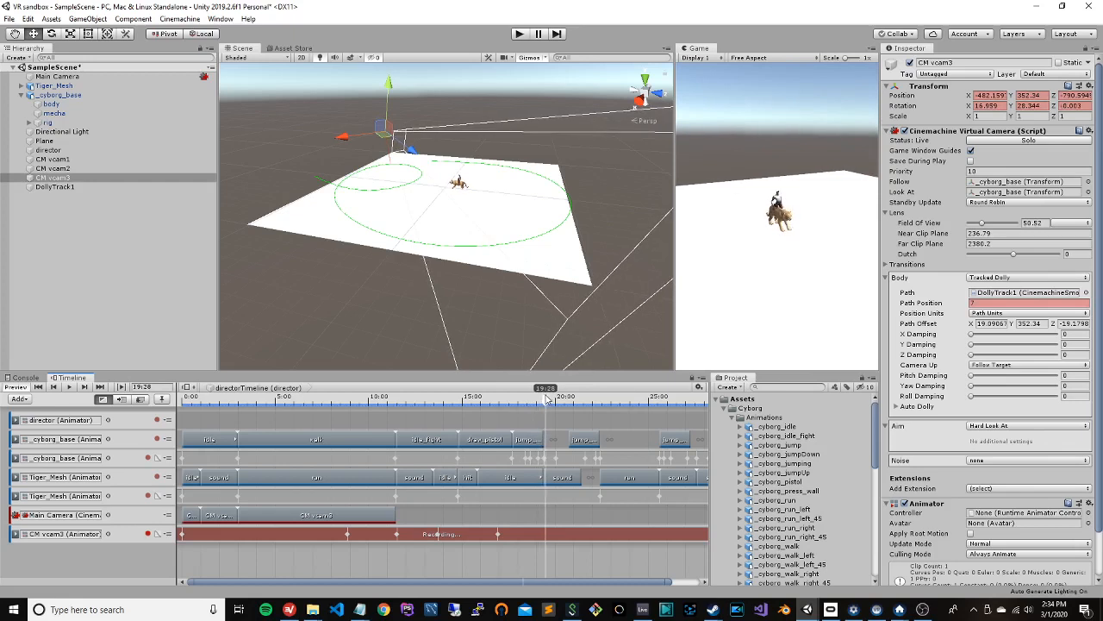
click(979, 302)
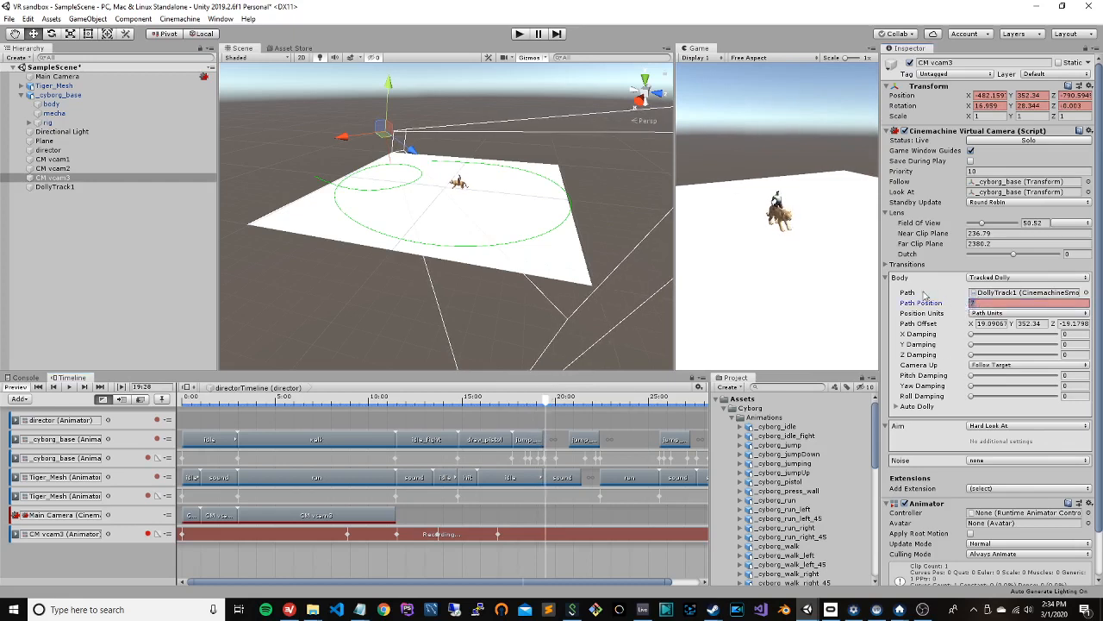
text(8.1)
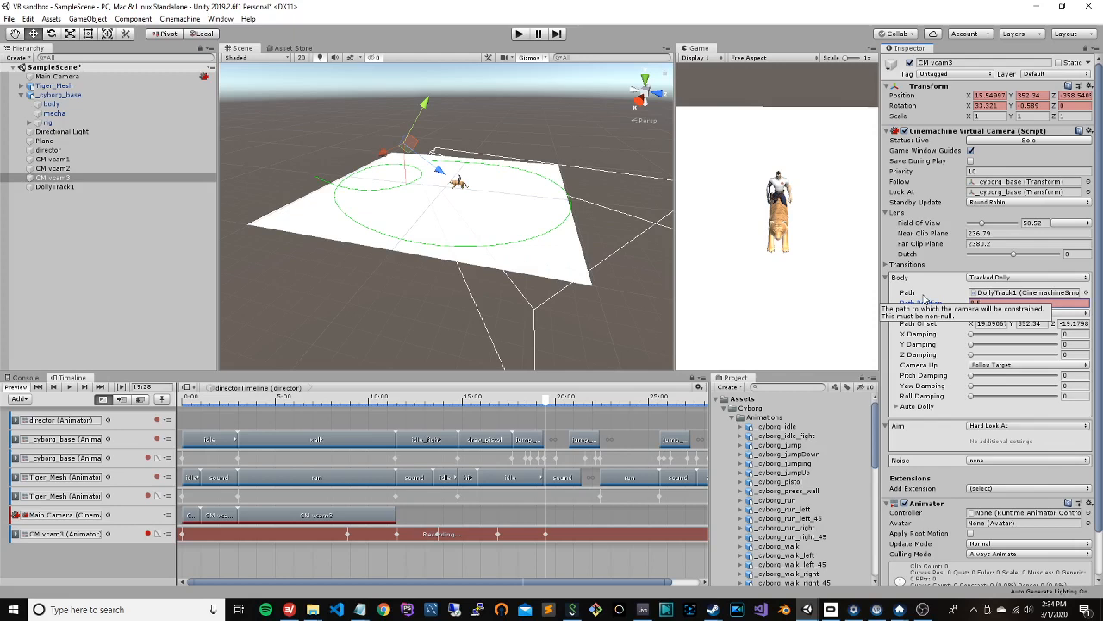
key(BackSpace)
text(2)
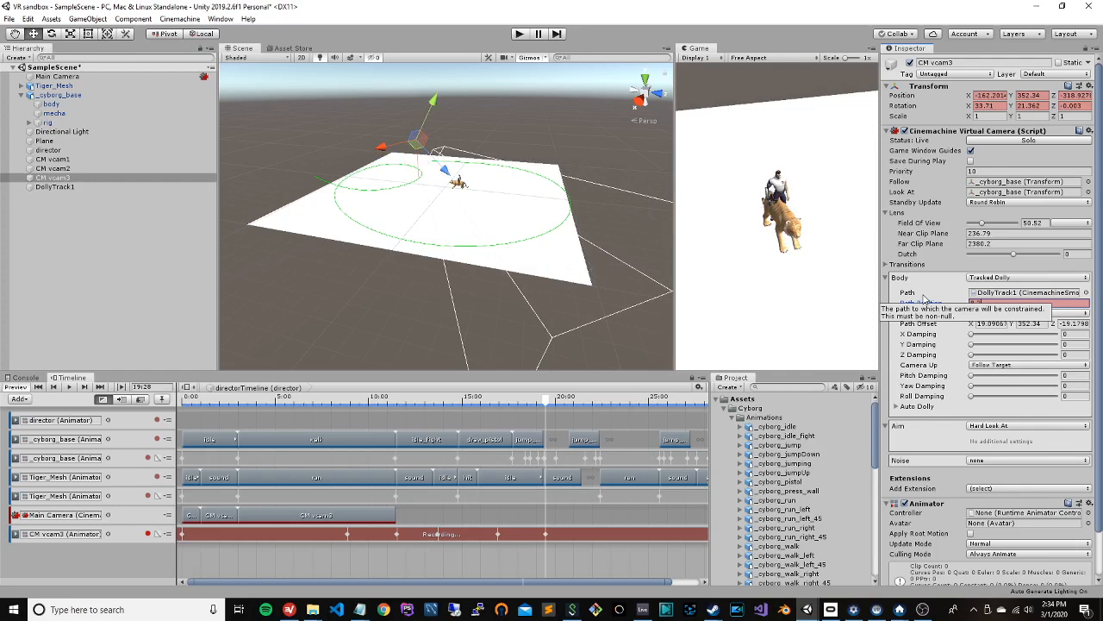
key(BackSpace)
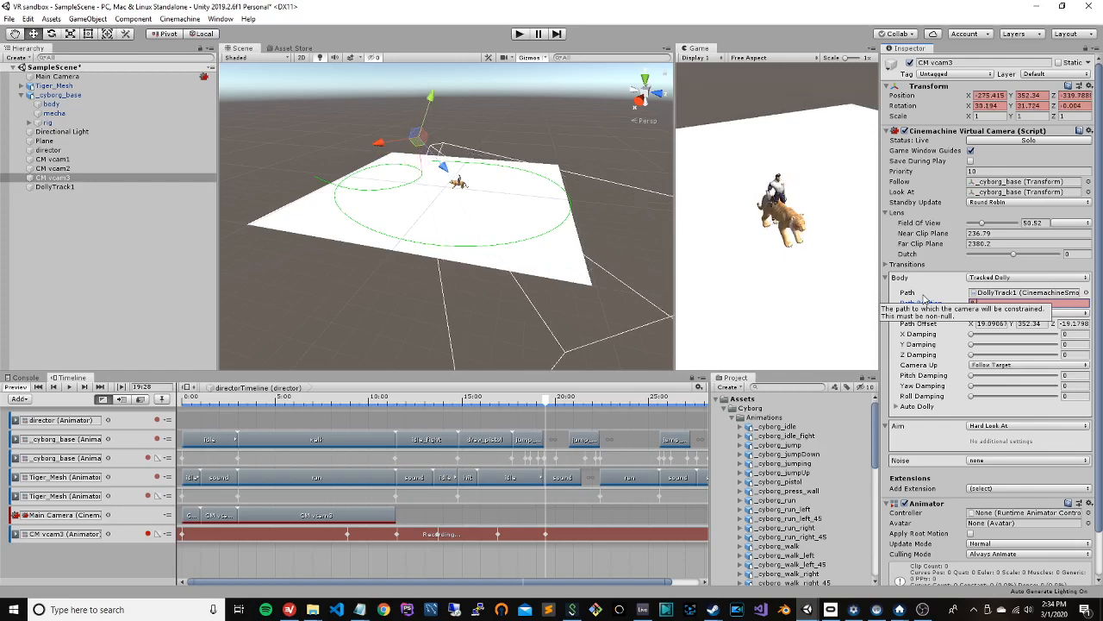
text(4)
key(BackSpace)
text(7)
key(BackSpace)
key(BackSpace)
key(BackSpace)
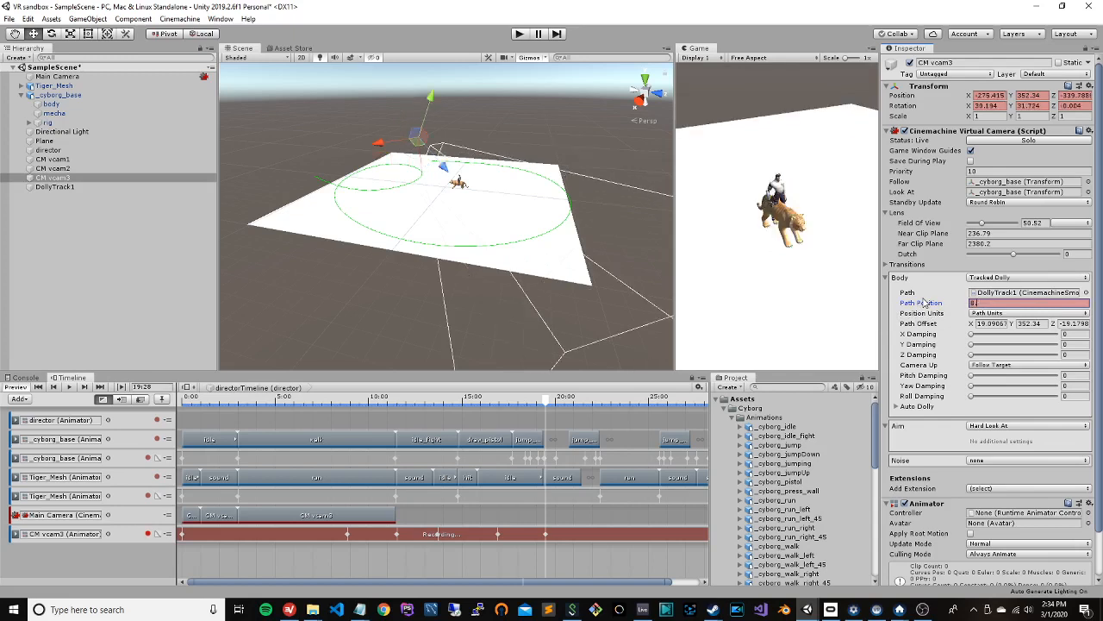
Step: Try path positions 9.5, 9, 8.9 and 8.7 for CM vcam3's key at 19:28
text(9.5)
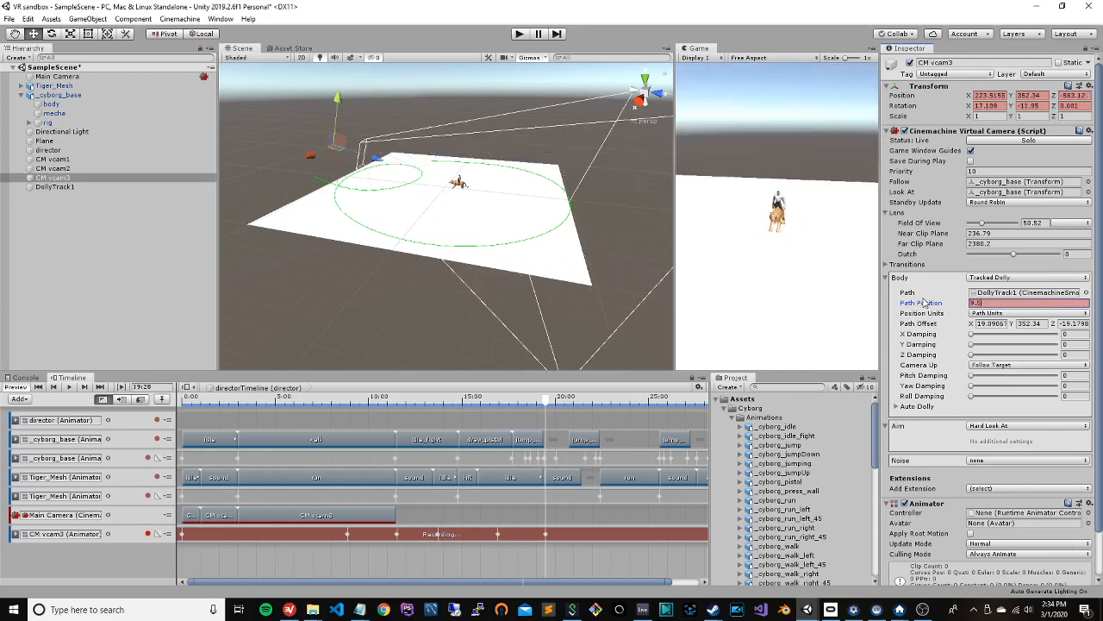
key(BackSpace)
key(BackSpace)
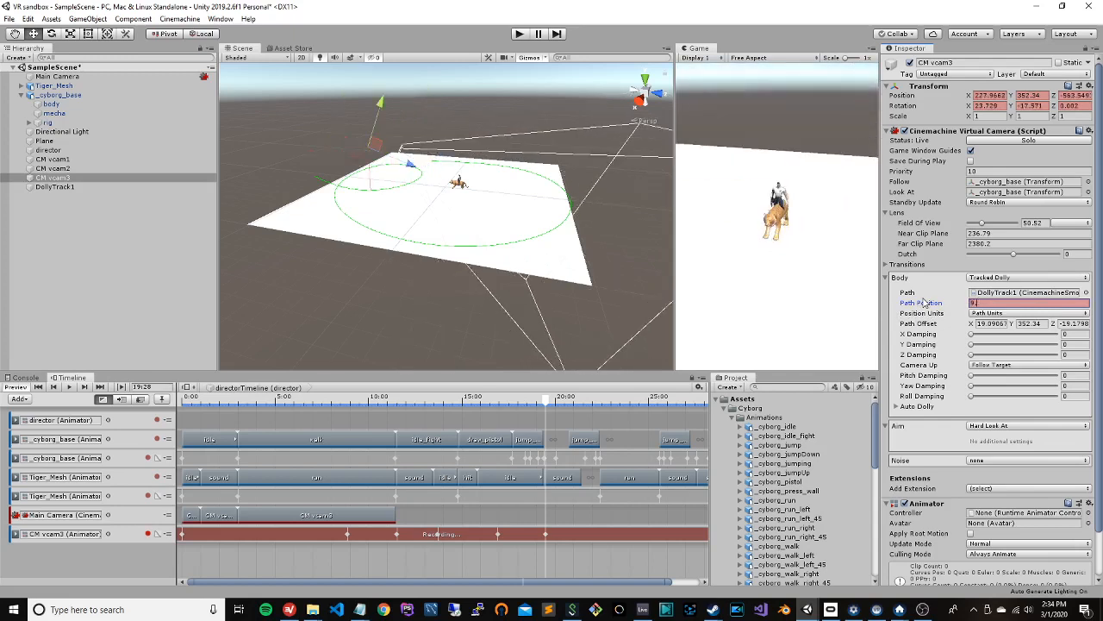
text(.8)
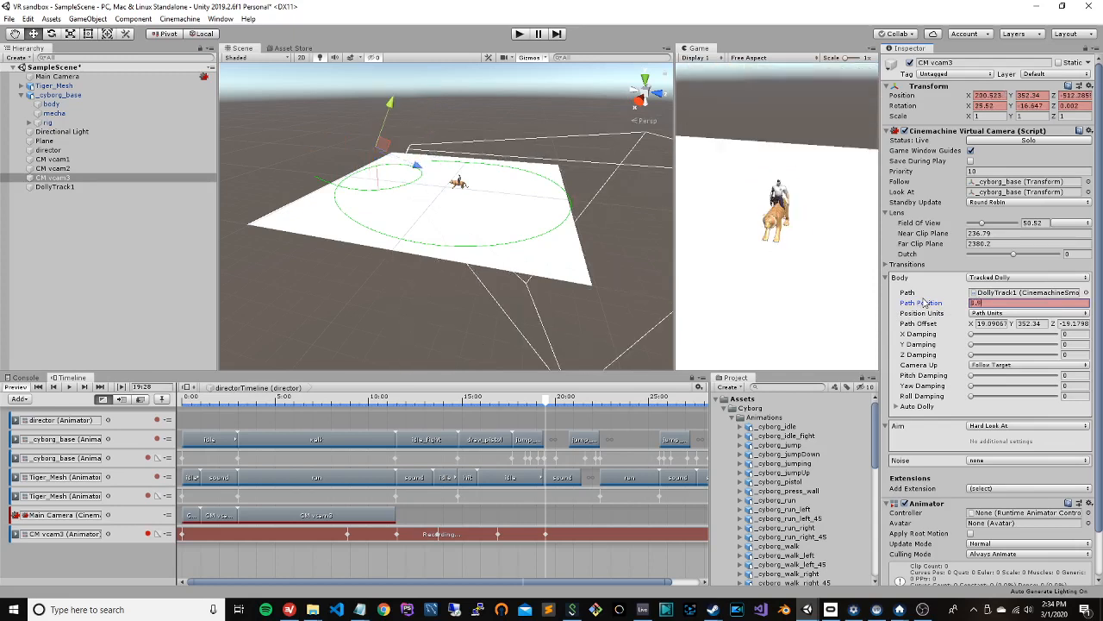
key(BackSpace)
text(8)
key(BackSpace)
text(7)
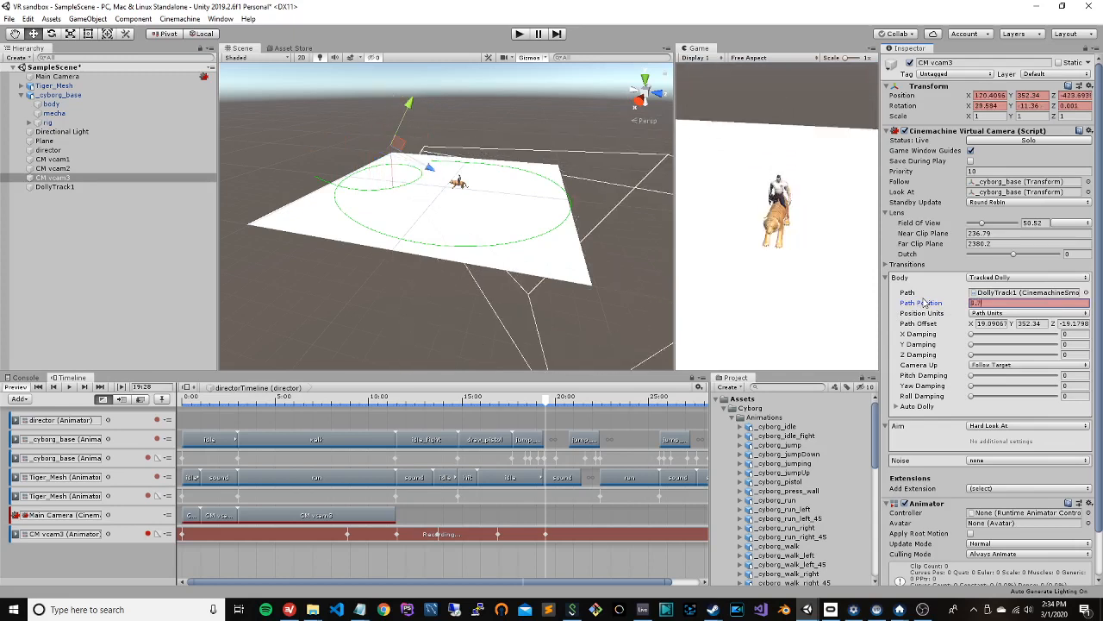
key(BackSpace)
key(BackSpace)
Step: Compare 8.4 and 8.5 for CM vcam3's path position at 19:28, then set the key to 8.45
text(.5)
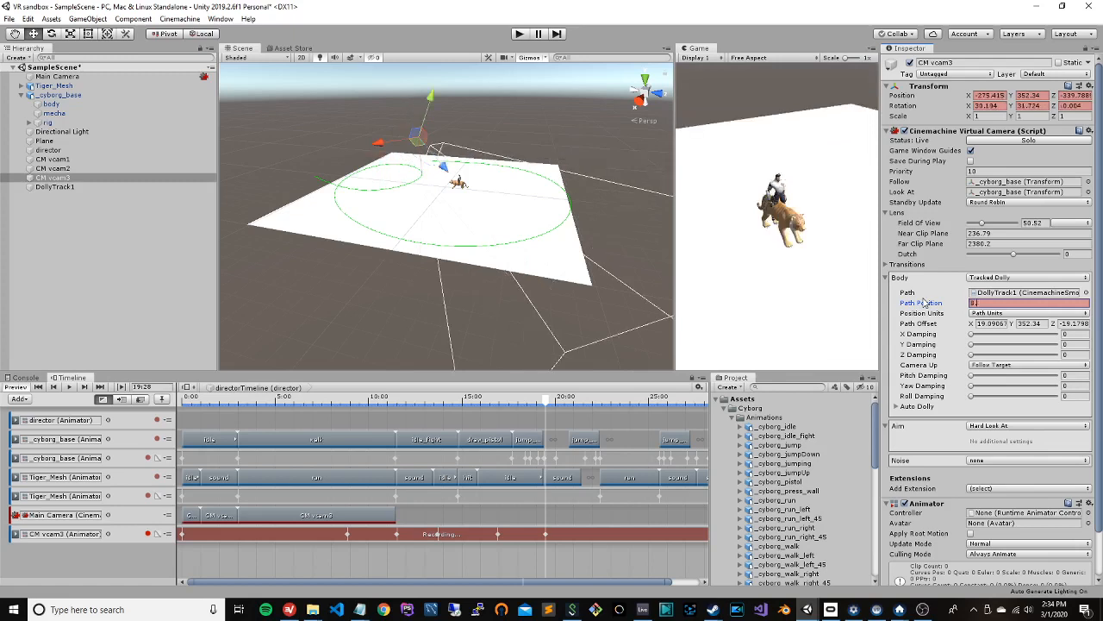
key(BackSpace)
text(4)
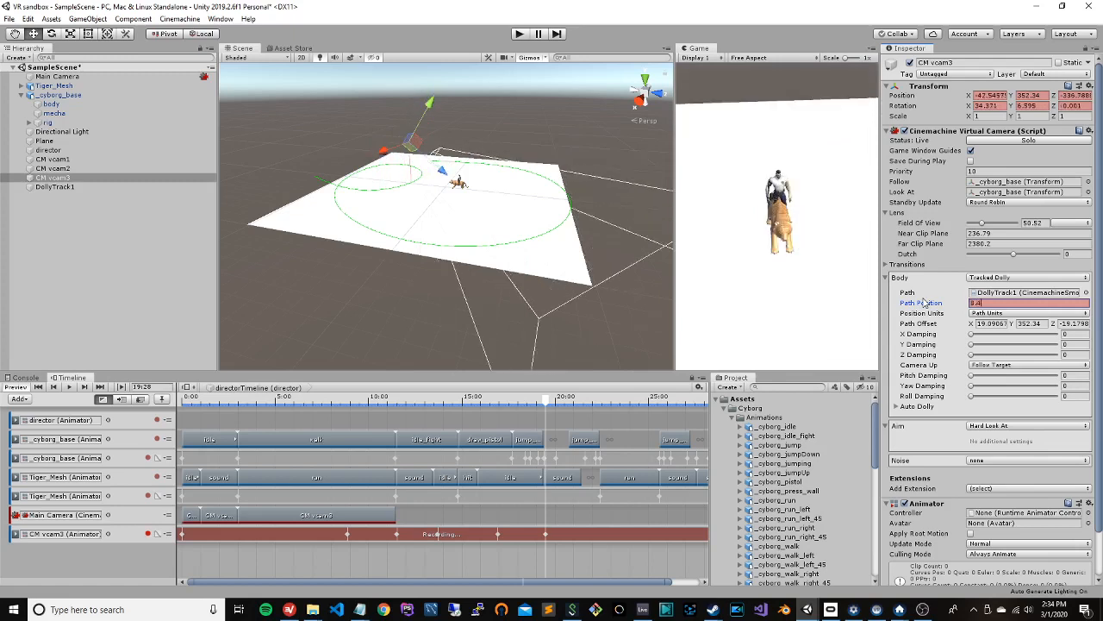
key(BackSpace)
text(5)
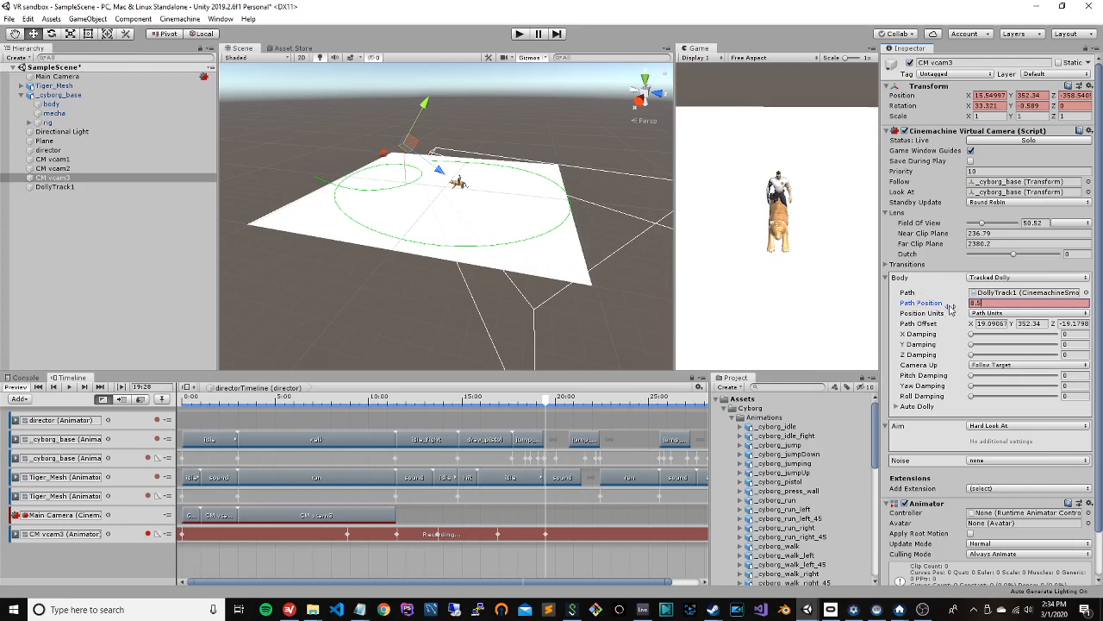
key(BackSpace)
text(6)
key(BackSpace)
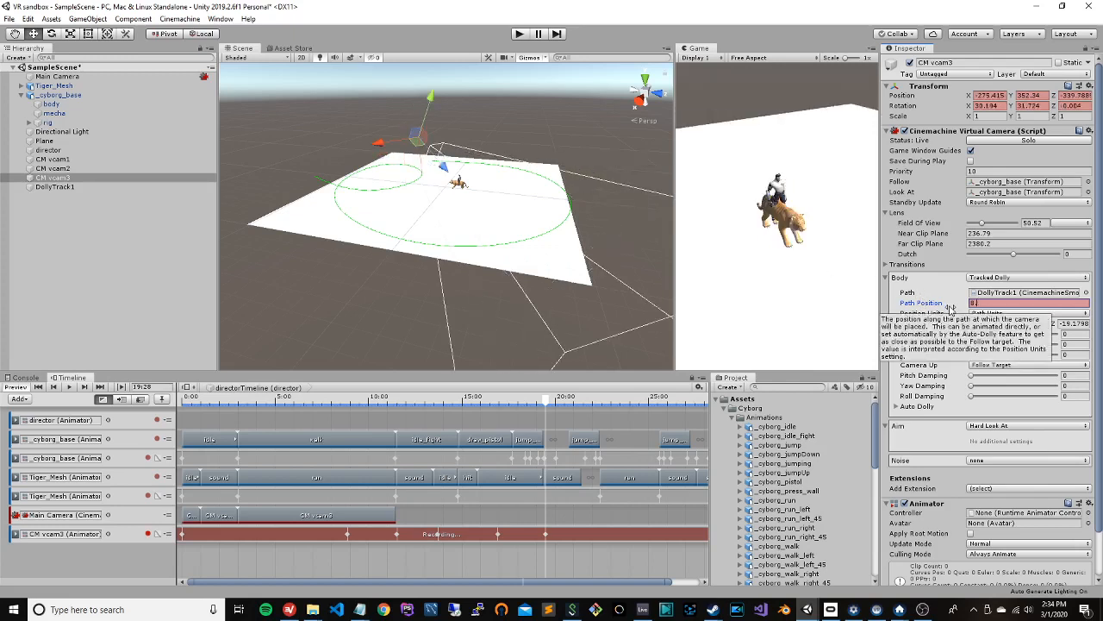
text(4)
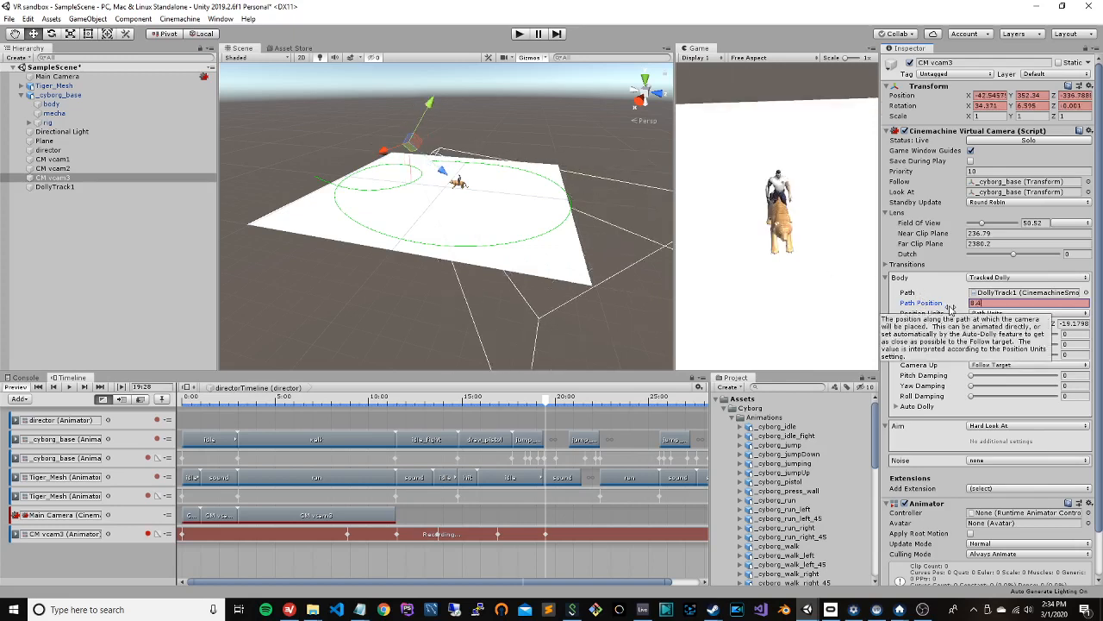
key(BackSpace)
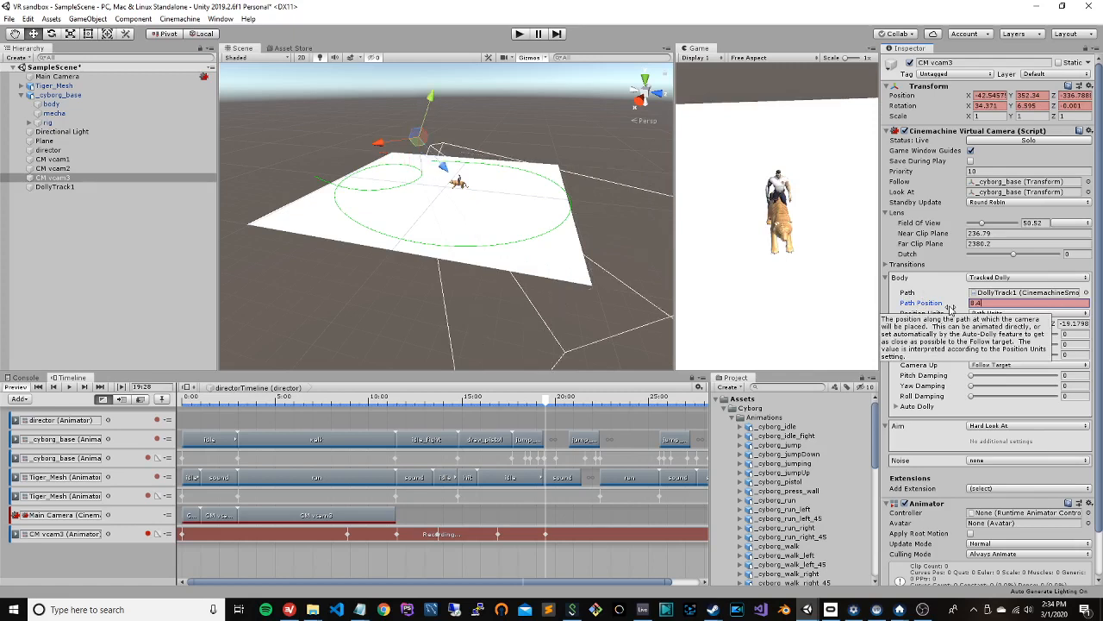
text(5)
key(BackSpace)
text(45)
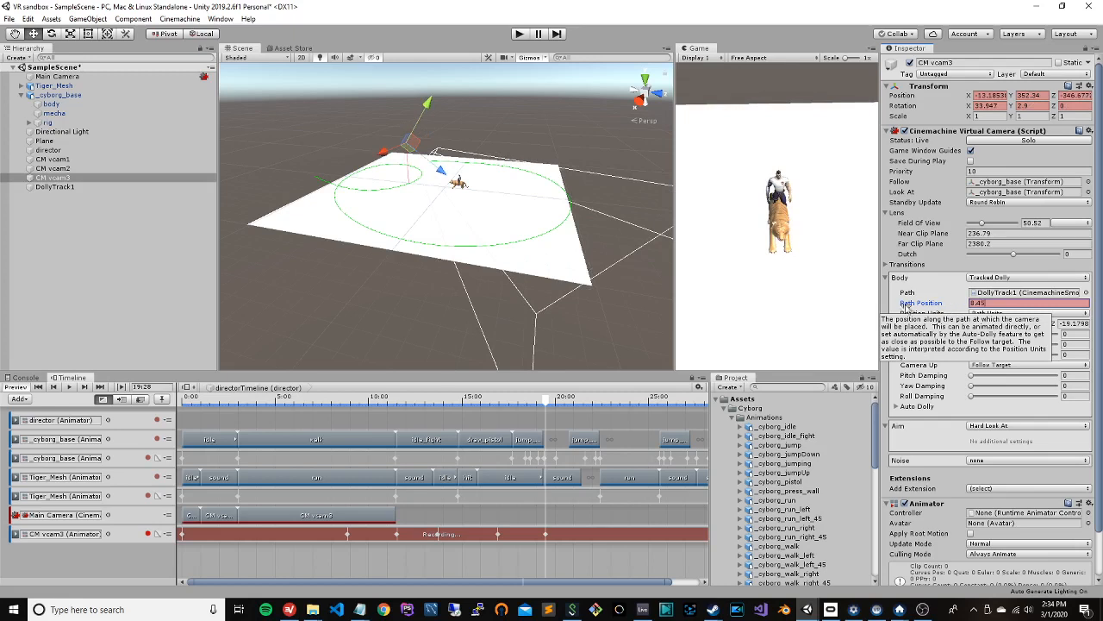
right_click(914, 303)
click(982, 312)
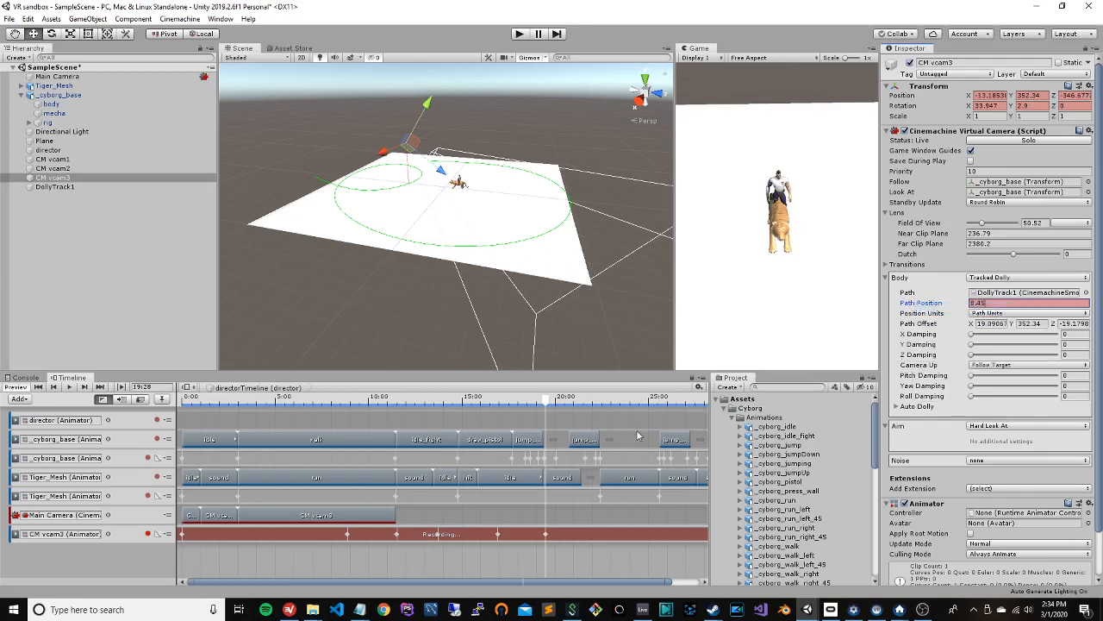
Step: Record a path position key of 8.75 for CM vcam3 at 20:14 on the timeline
drag(545, 399, 562, 406)
click(980, 303)
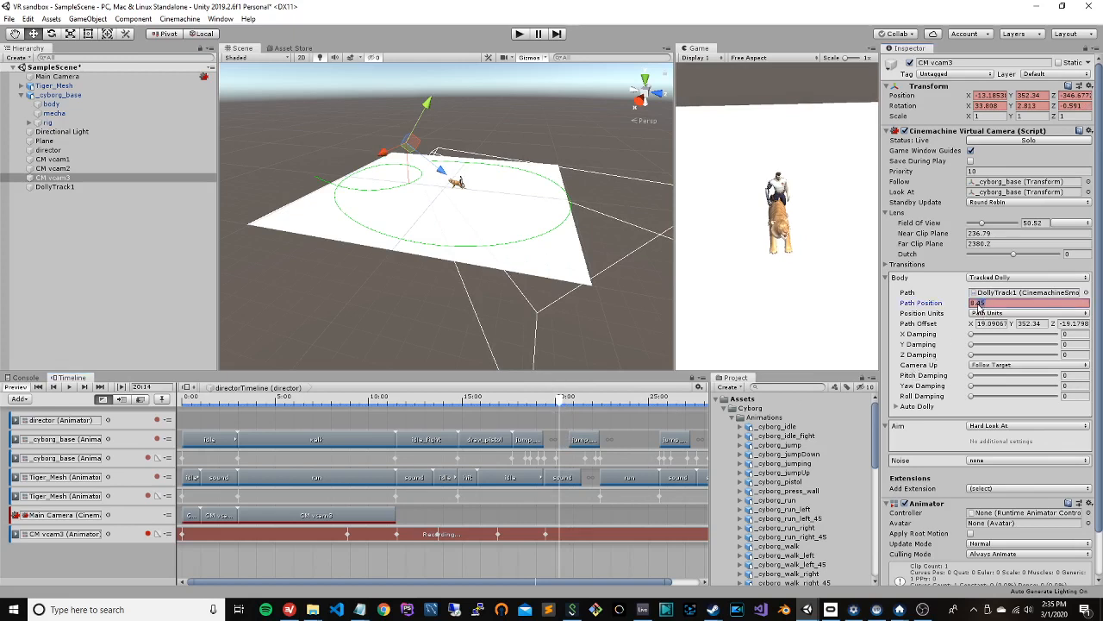
text(8.75)
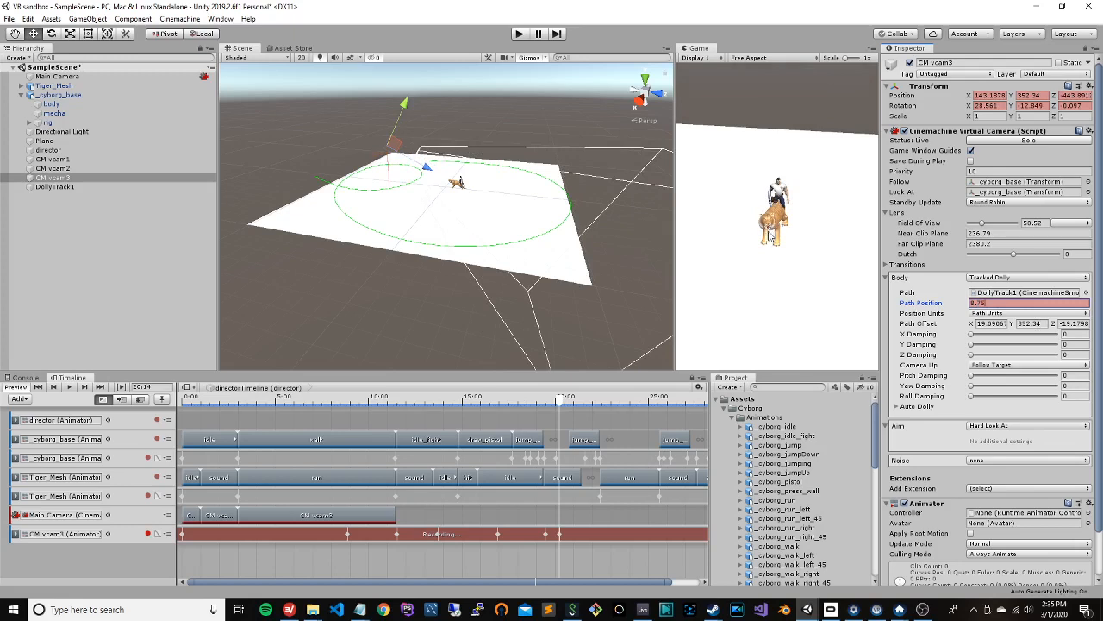
right_click(914, 302)
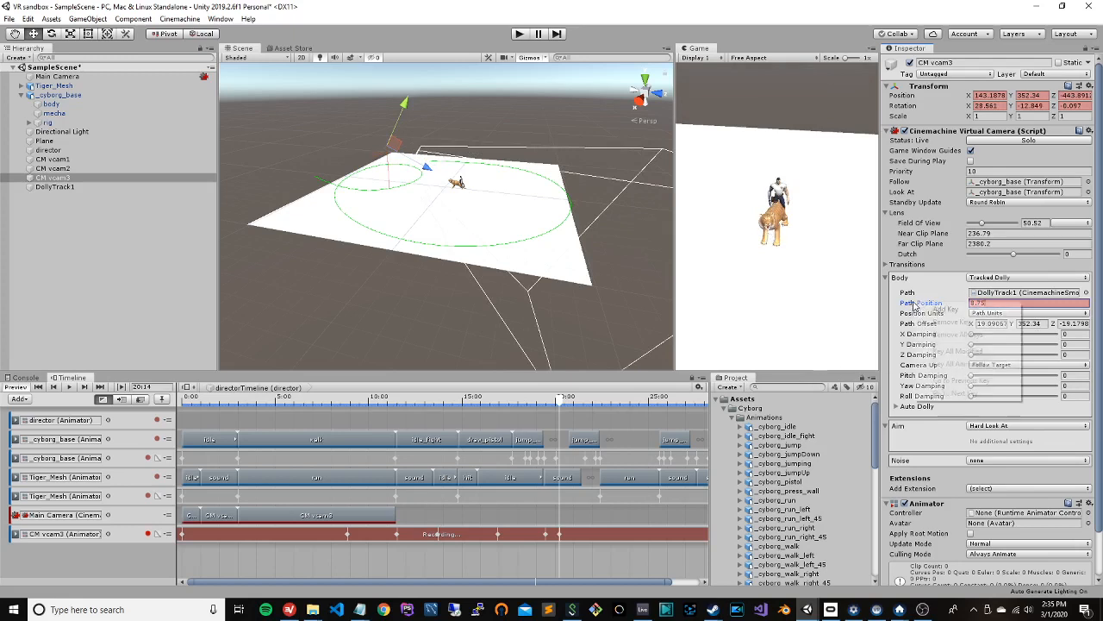
click(971, 311)
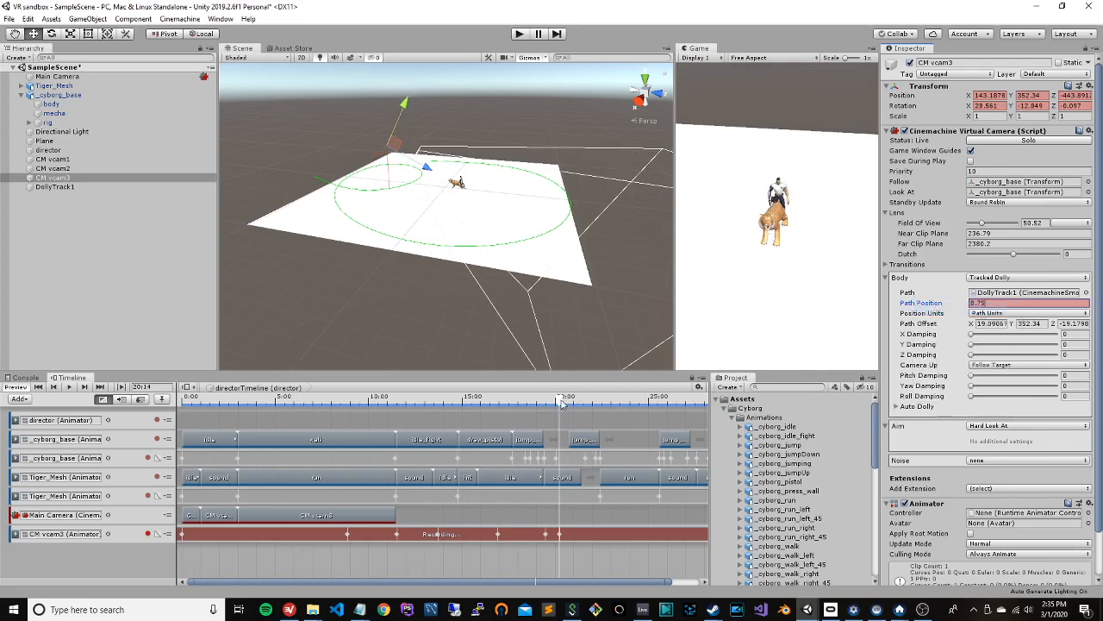
Step: Record a path position key for CM vcam3 at 22:20, trying values between 8.81 and 8.85
drag(560, 403, 601, 409)
click(979, 303)
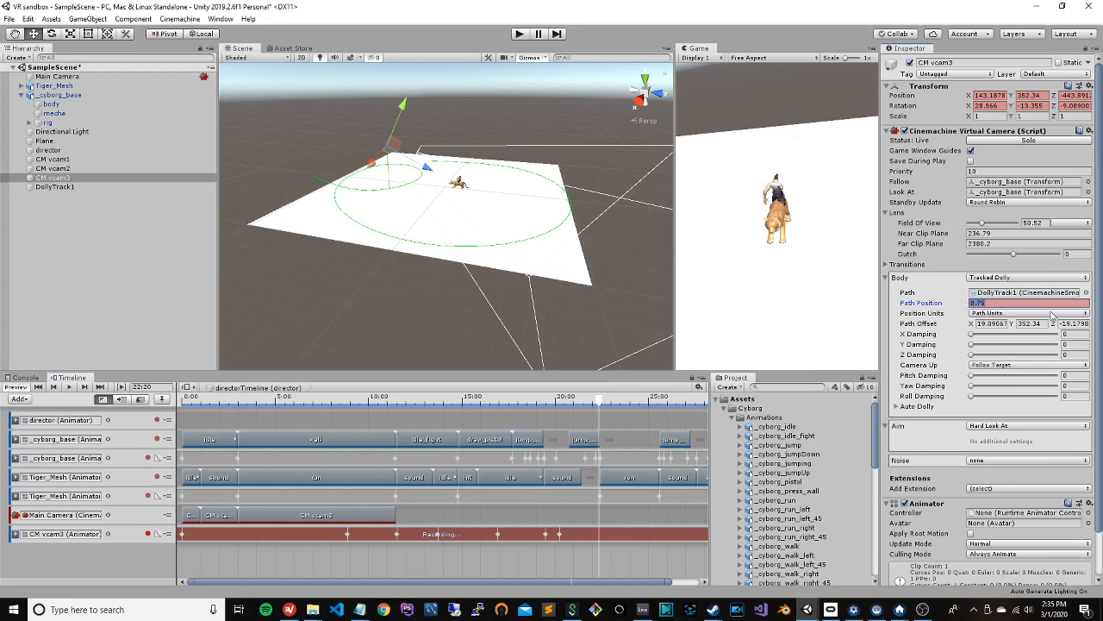
text(8.85)
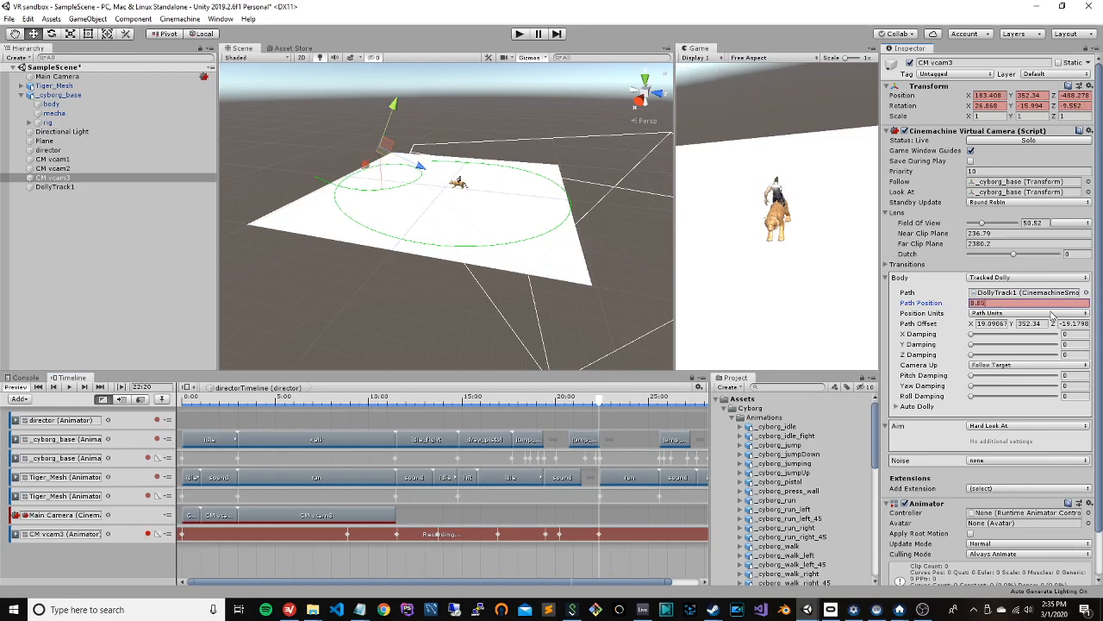
key(BackSpace)
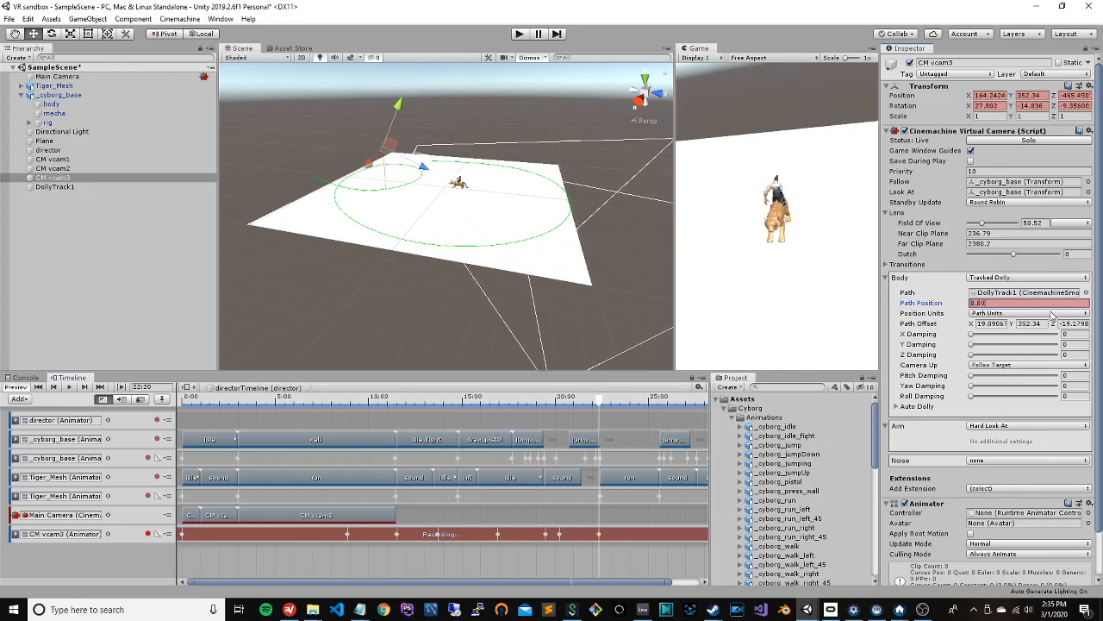
key(BackSpace)
text(3)
key(BackSpace)
text(2)
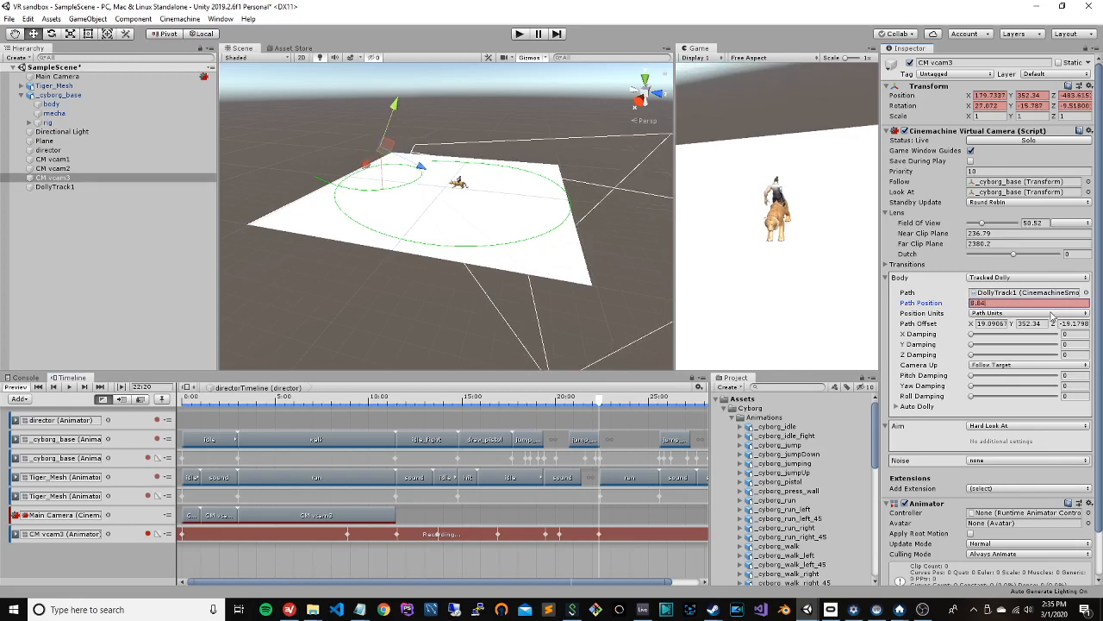
key(BackSpace)
text(3)
key(BackSpace)
text(2)
key(BackSpace)
text(1)
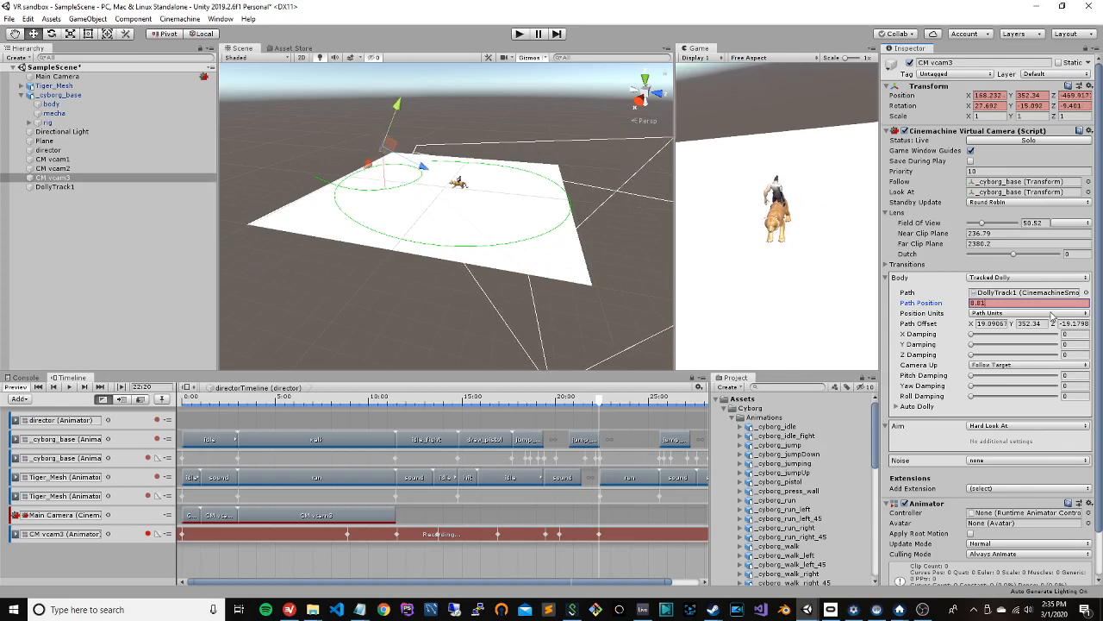
Step: Set CM vcam3's path position key at 22:20 to 8.83
key(BackSpace)
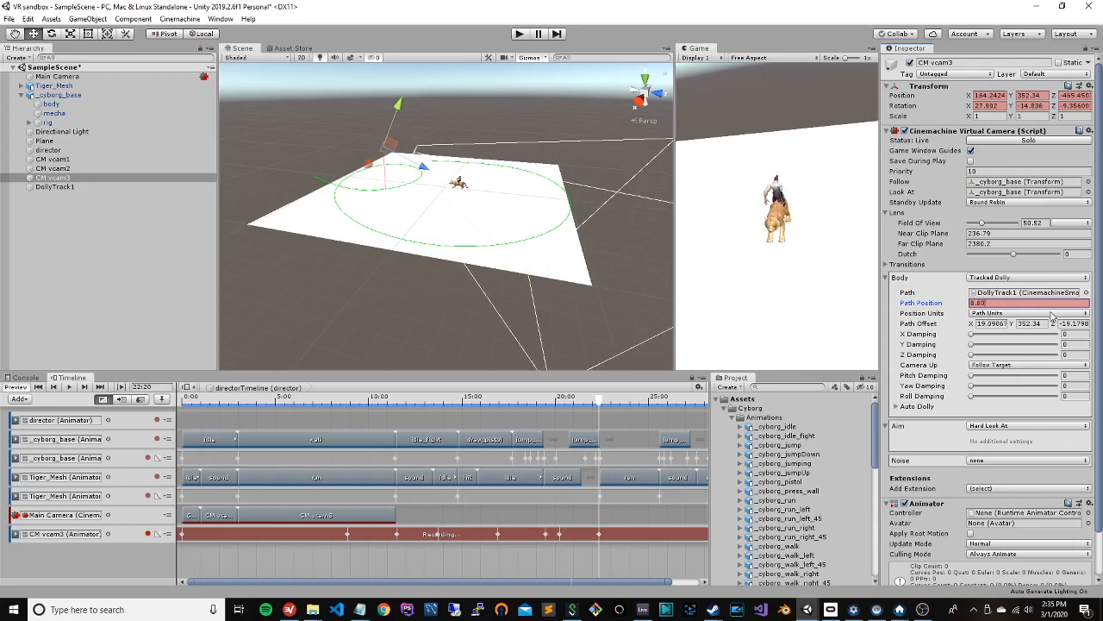
key(BackSpace)
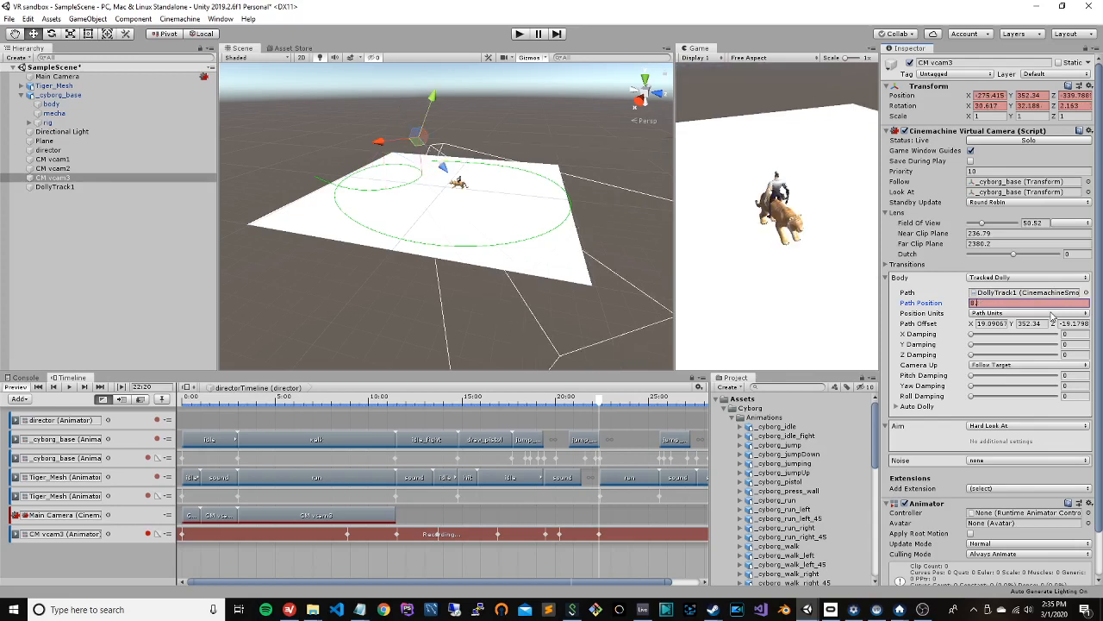
text(63)
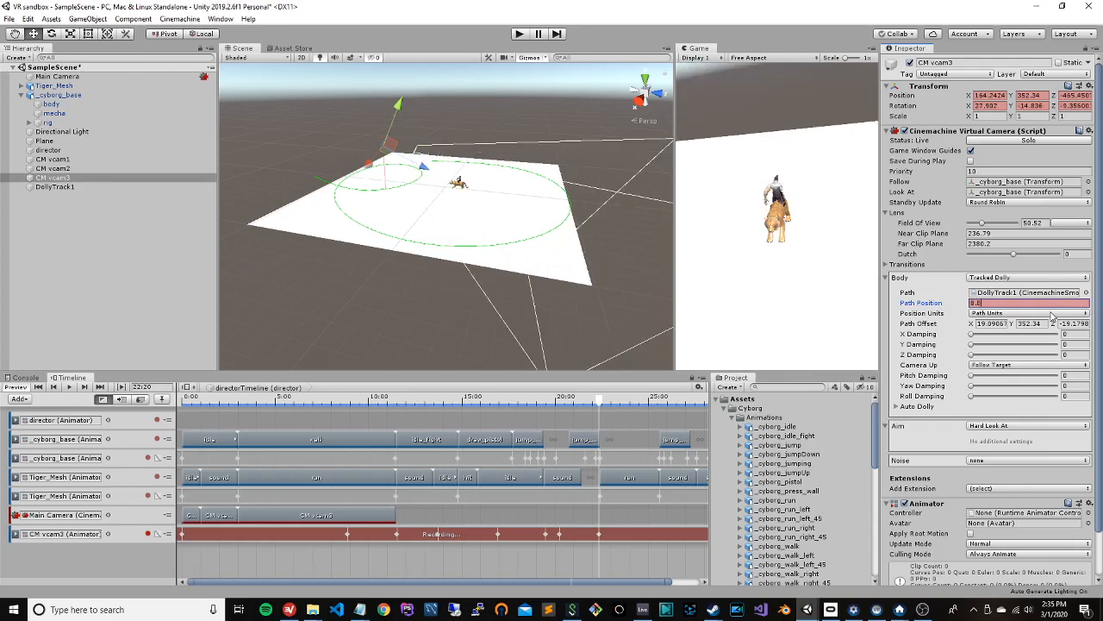
right_click(916, 302)
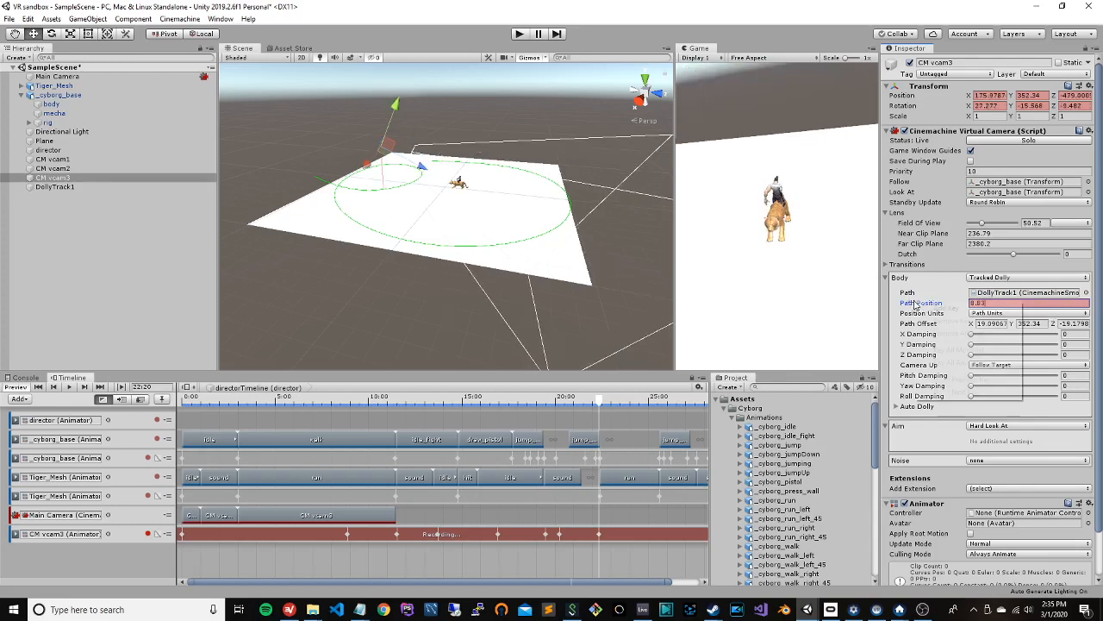
click(974, 309)
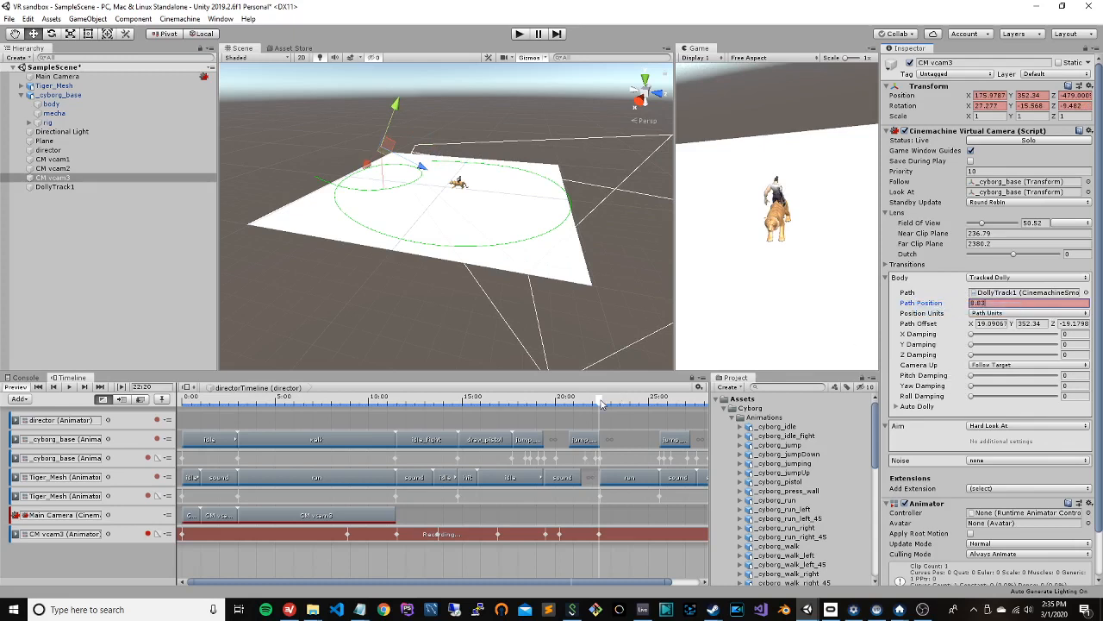
Step: Add a path position key for CM vcam3 at 24:55, keeping the value 8.83
drag(601, 403, 649, 405)
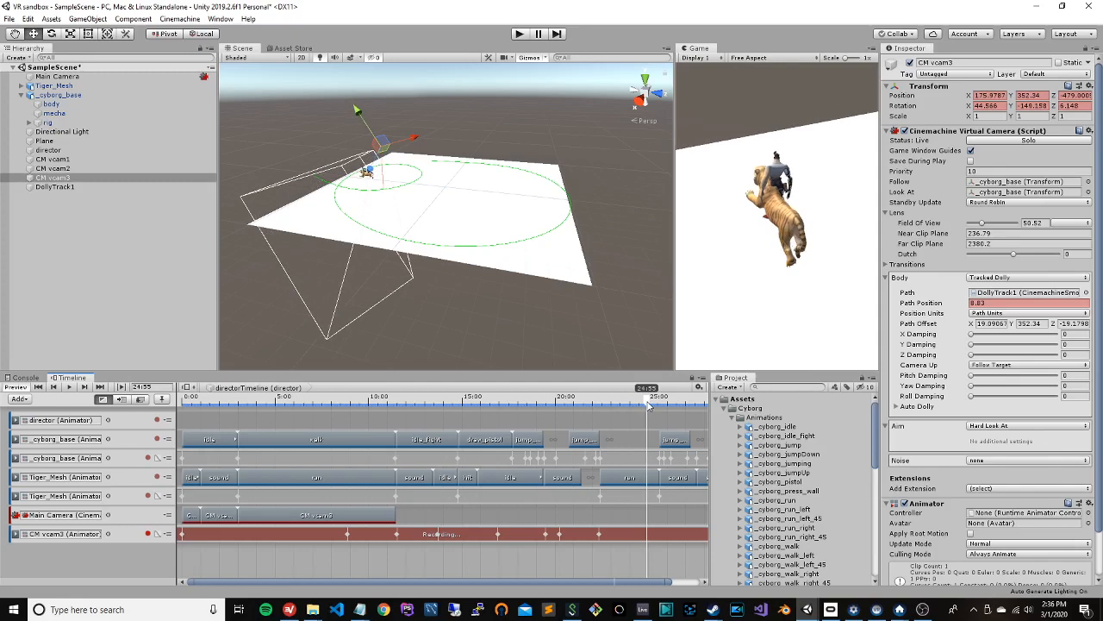
right_click(916, 305)
click(944, 310)
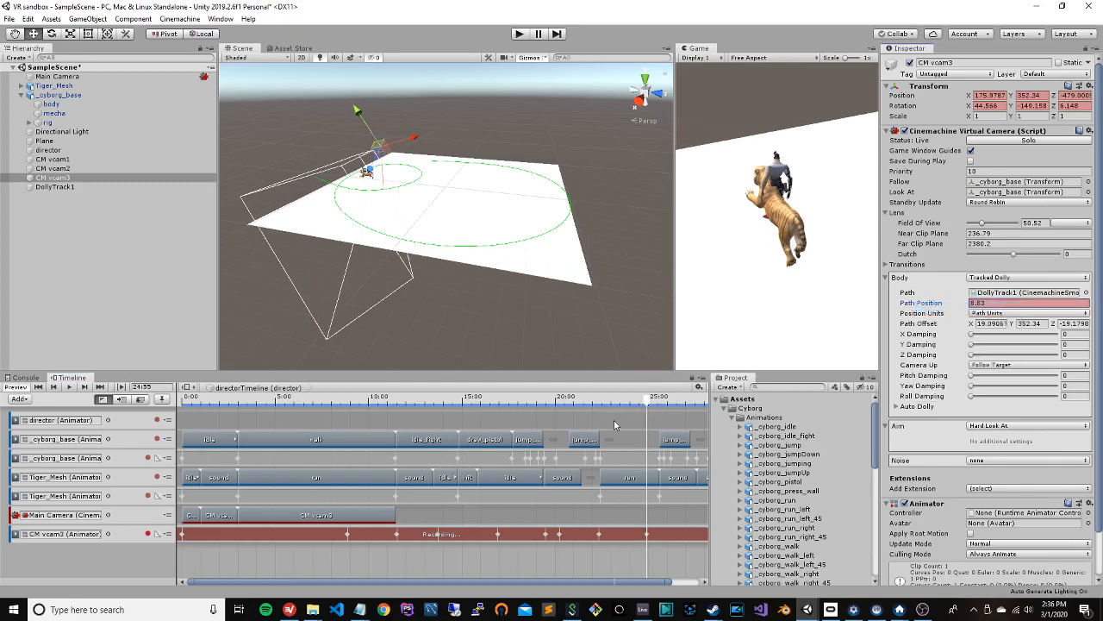
Step: Record a path position key of 9.15 for CM vcam3 at 25:21 on the timeline
drag(652, 402, 657, 402)
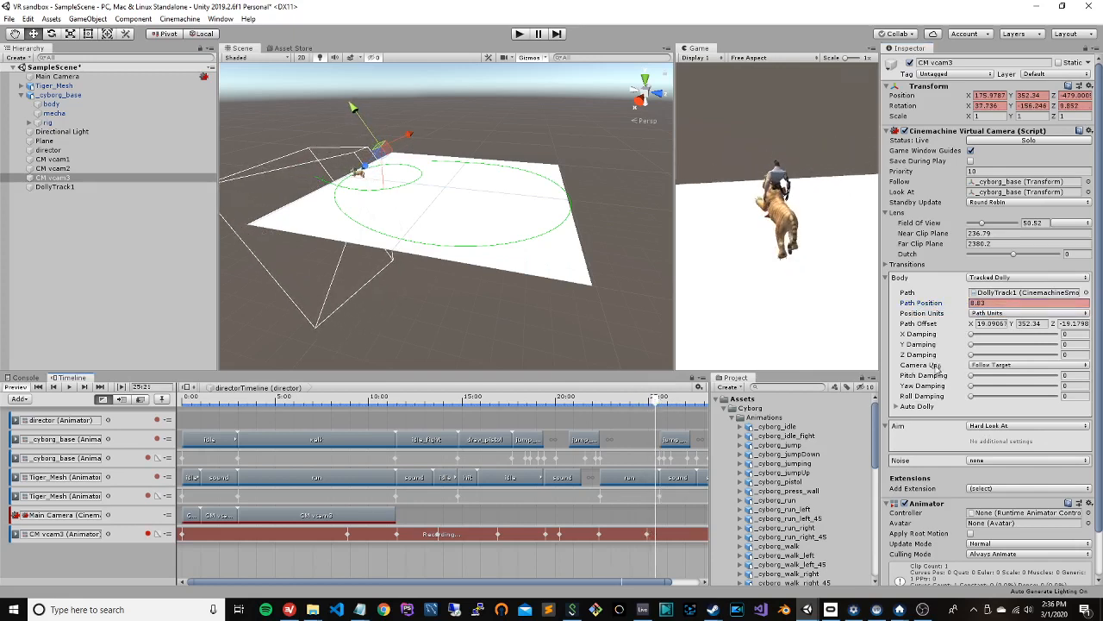
click(969, 304)
text(9.15)
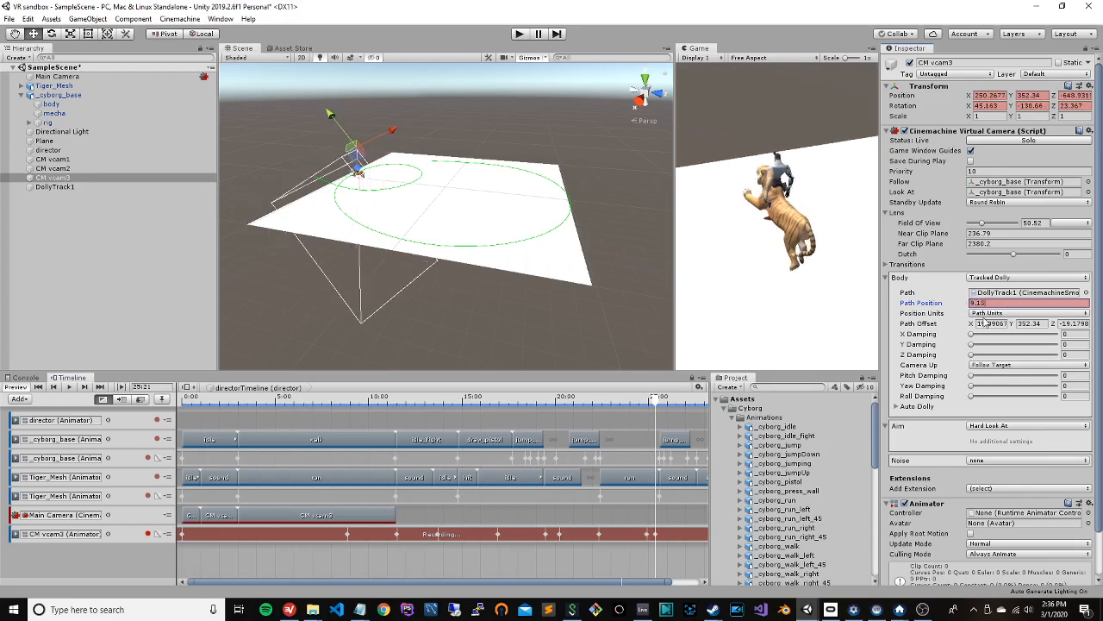
right_click(912, 303)
click(967, 310)
Step: Record a path position key for CM vcam3 at 25:54, trying the values 10, 9.3 and 9.5
drag(655, 403, 667, 403)
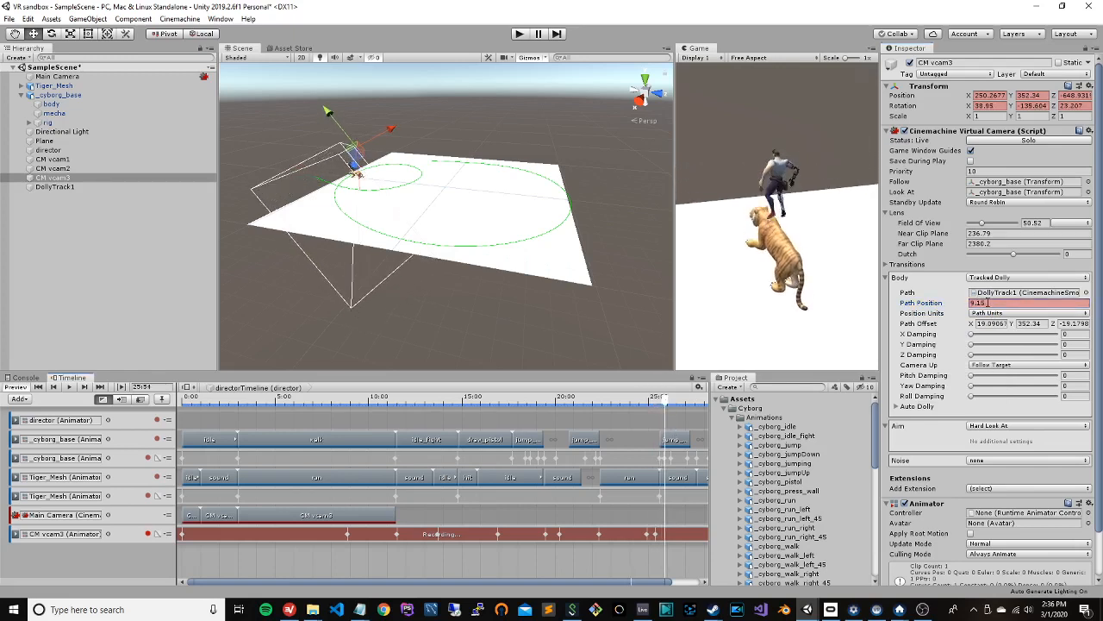
drag(988, 303, 962, 305)
text(10)
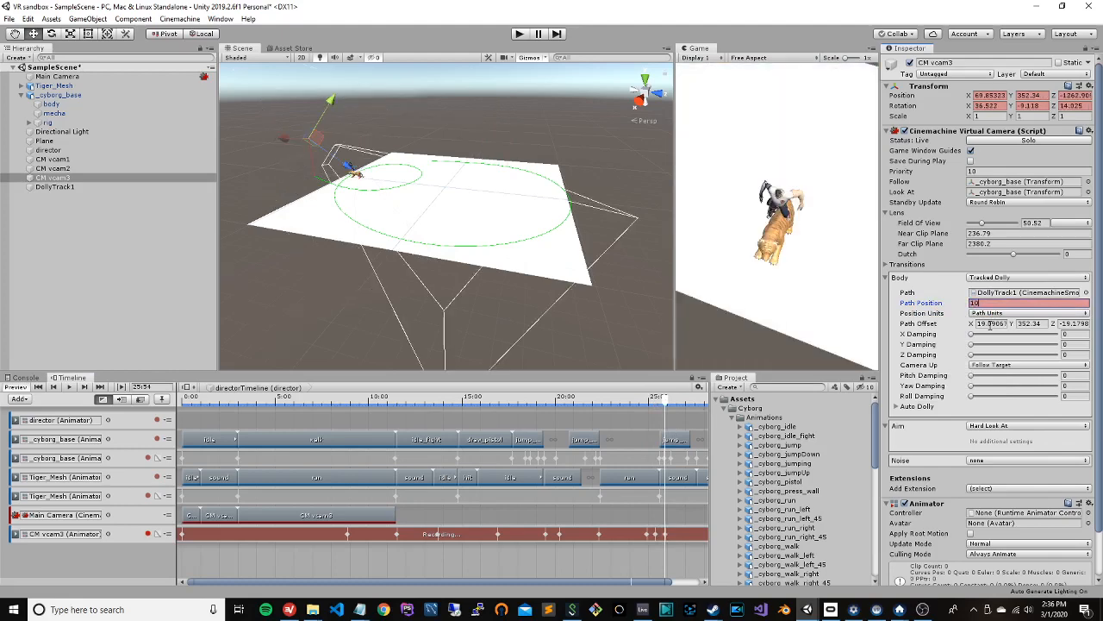
key(BackSpace)
key(BackSpace)
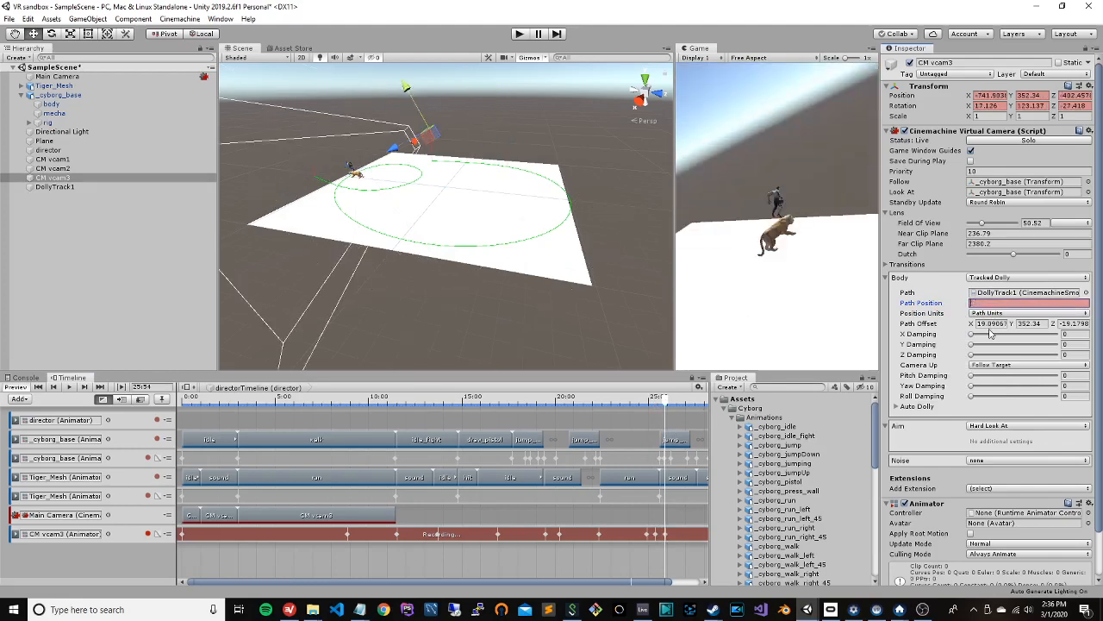
text(9.3)
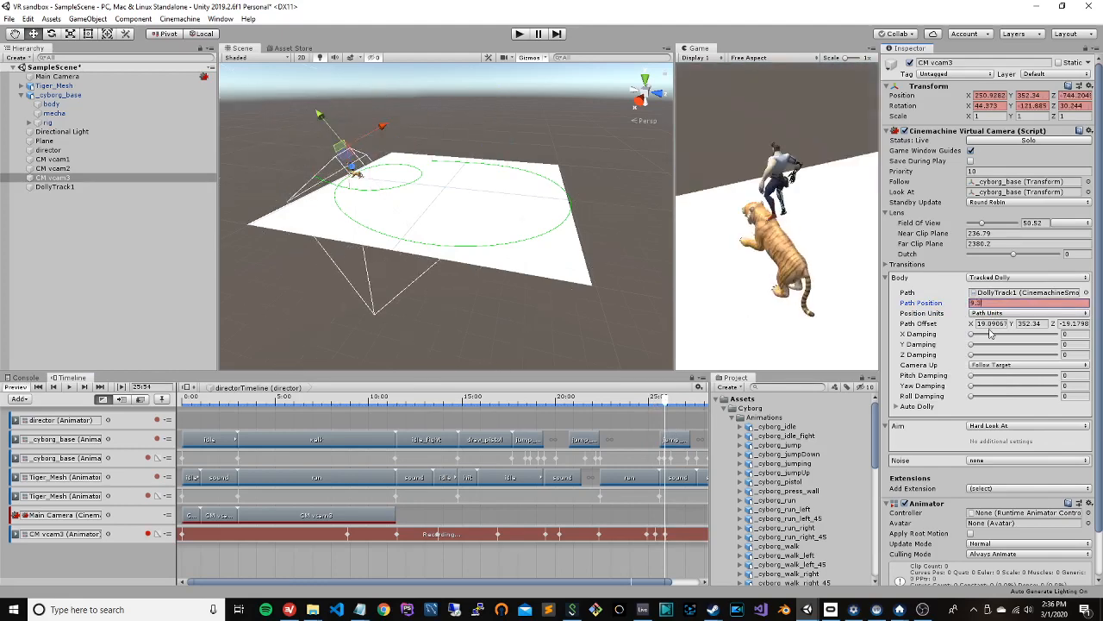
key(BackSpace)
text(5)
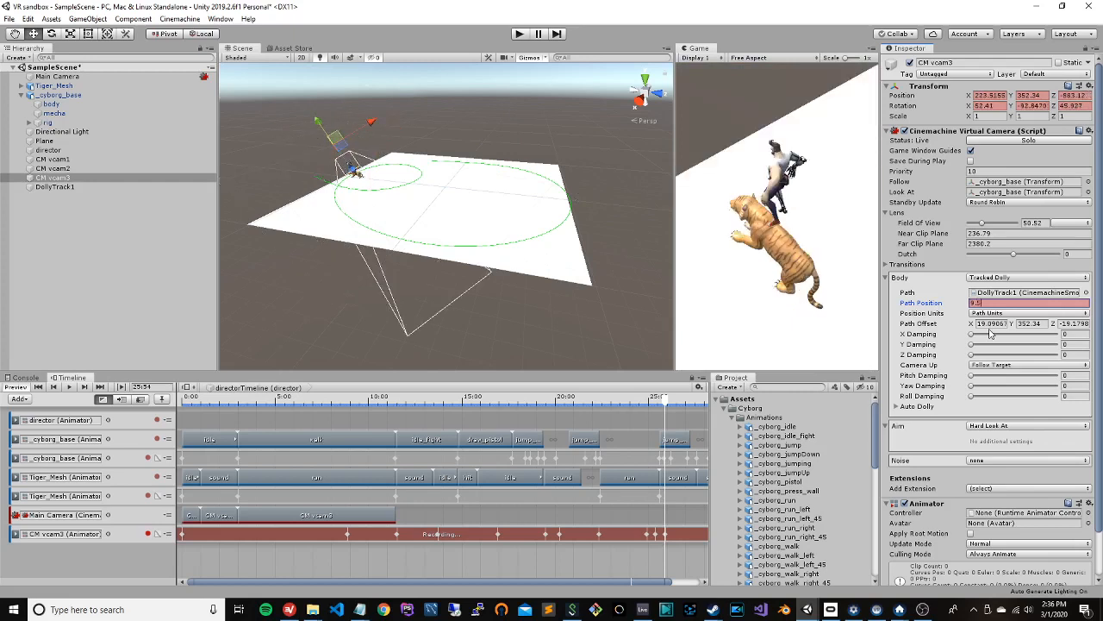
key(BackSpace)
text(3)
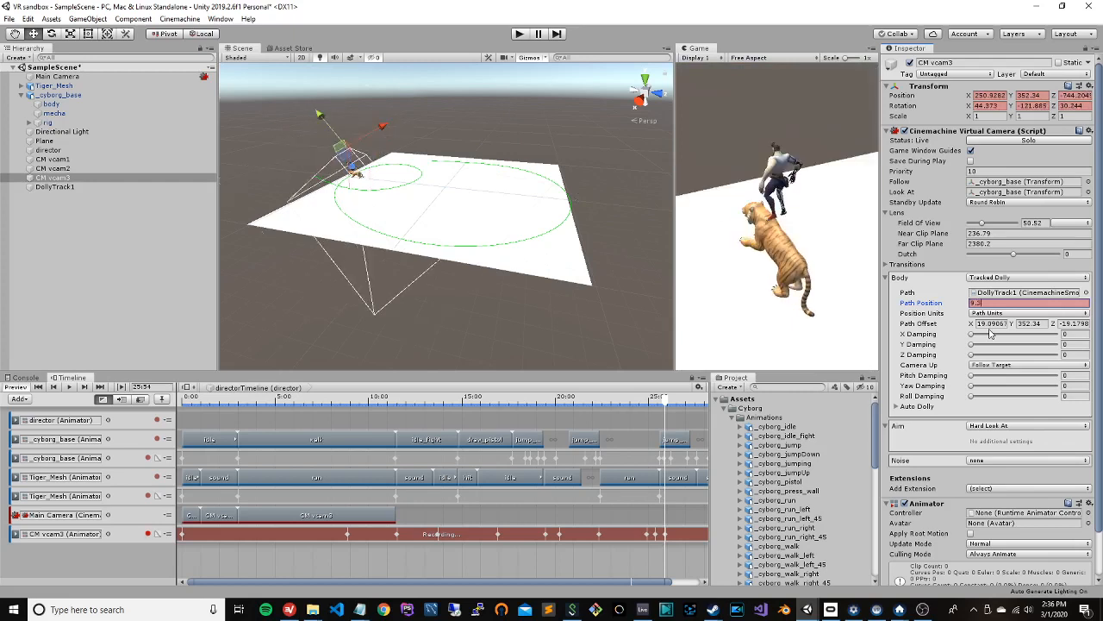
Step: Compare 9.35 and 9.3 for CM vcam3's path position at 25:54, then set the key to 9.34
text(5)
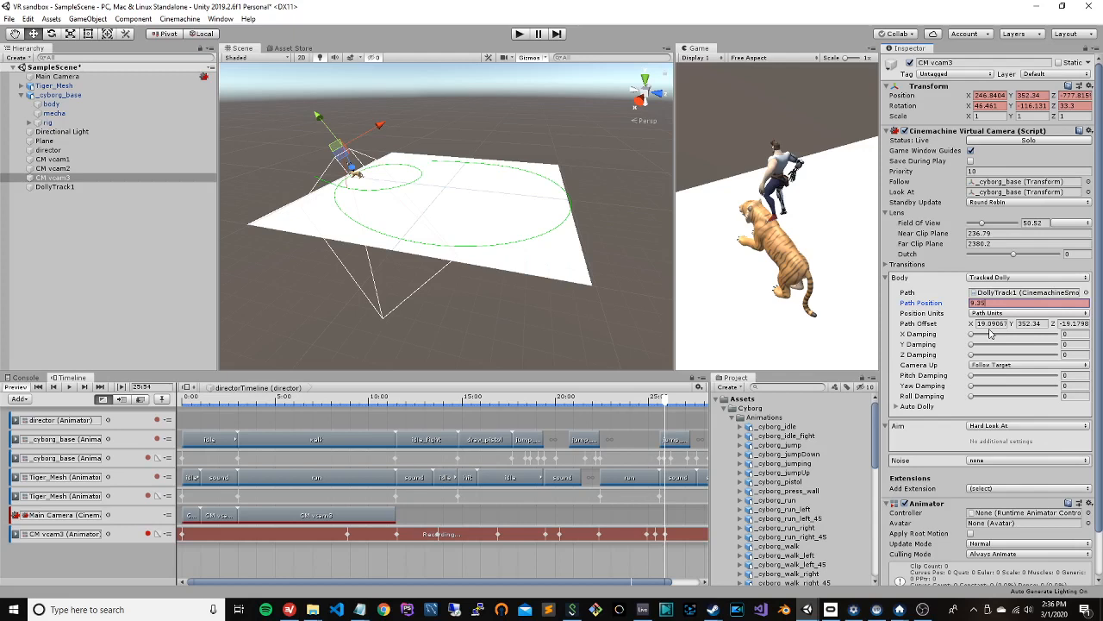
key(BackSpace)
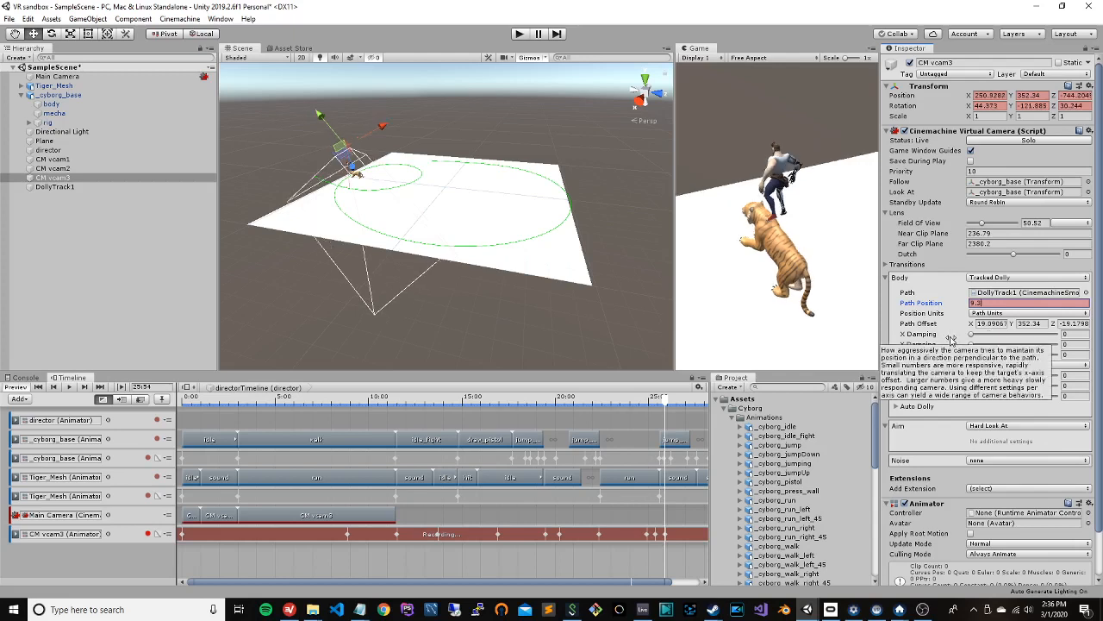
text(4)
right_click(911, 305)
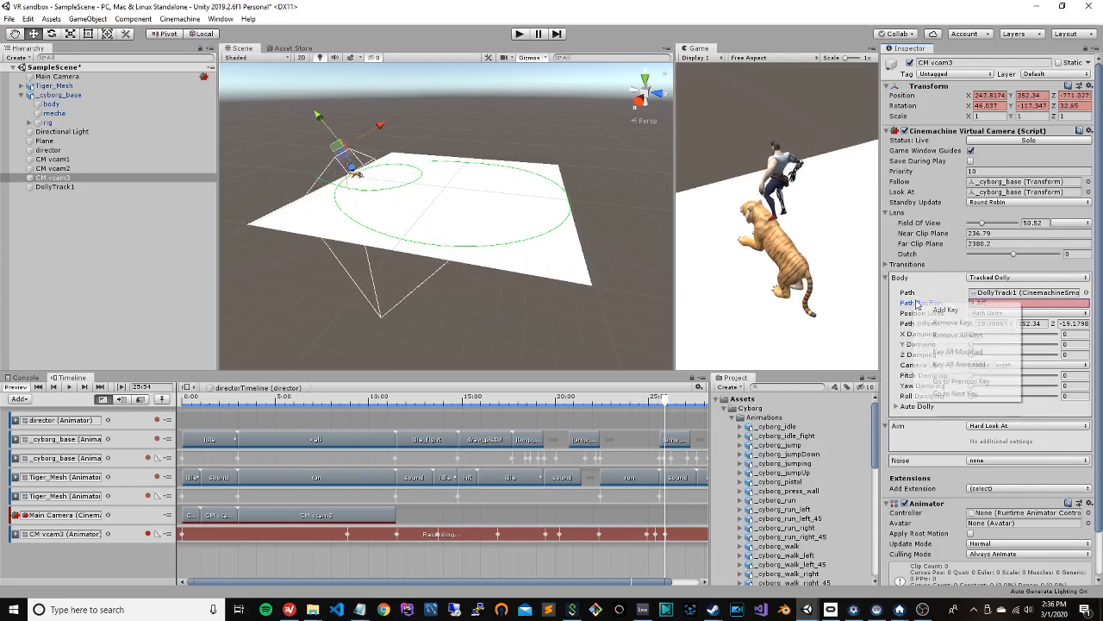
click(944, 310)
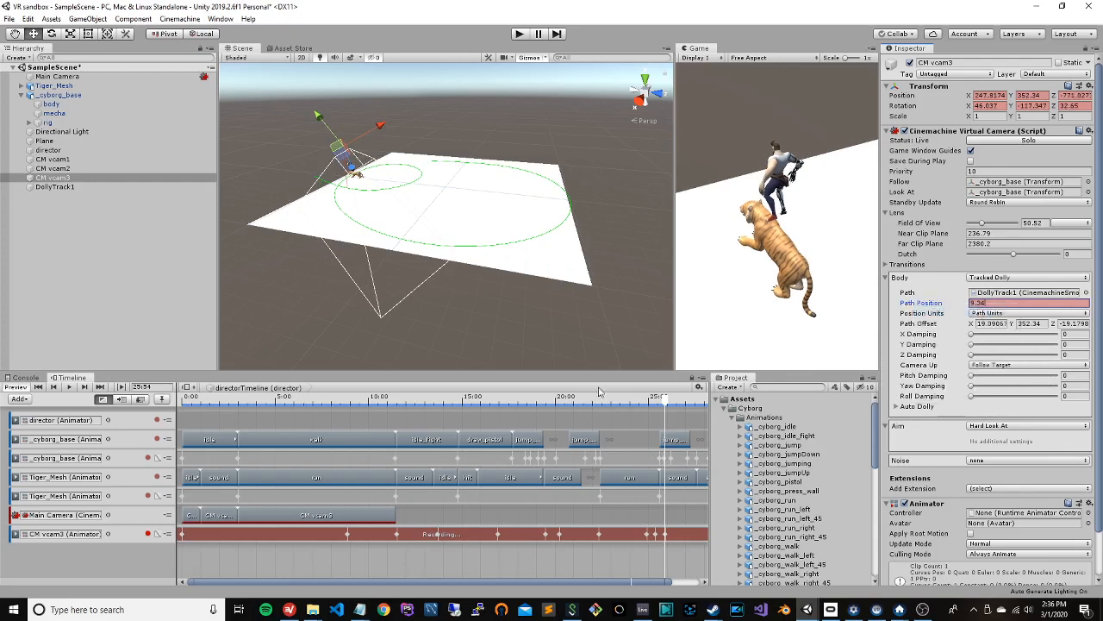
Step: Record a path position key for CM vcam3 at 26:48, trying 9.8 and settling on 9.7
drag(666, 405, 682, 409)
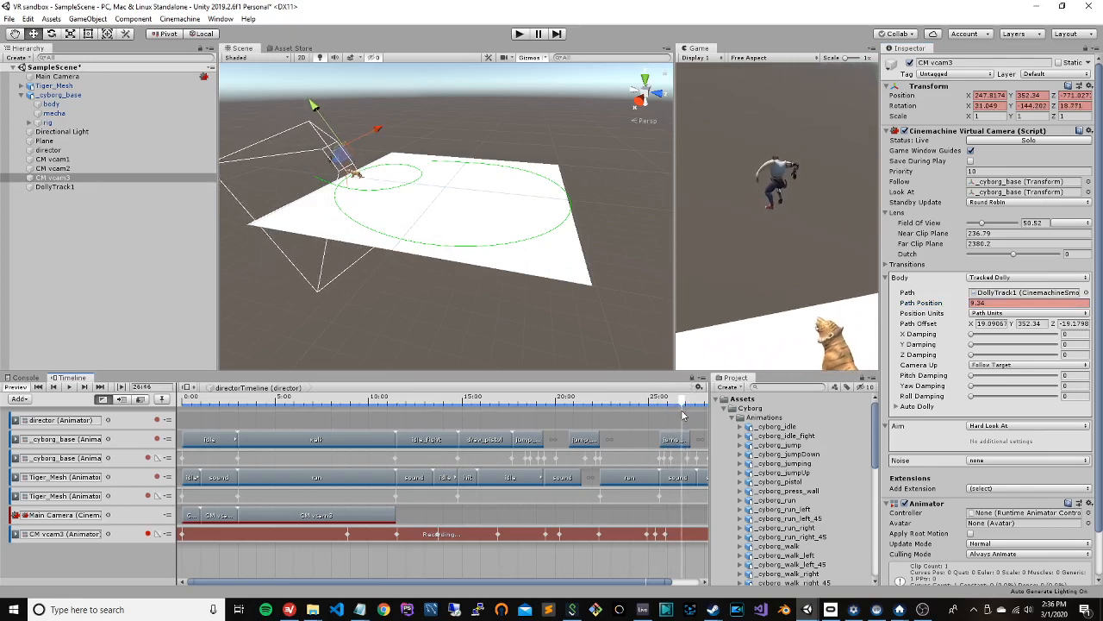
click(682, 408)
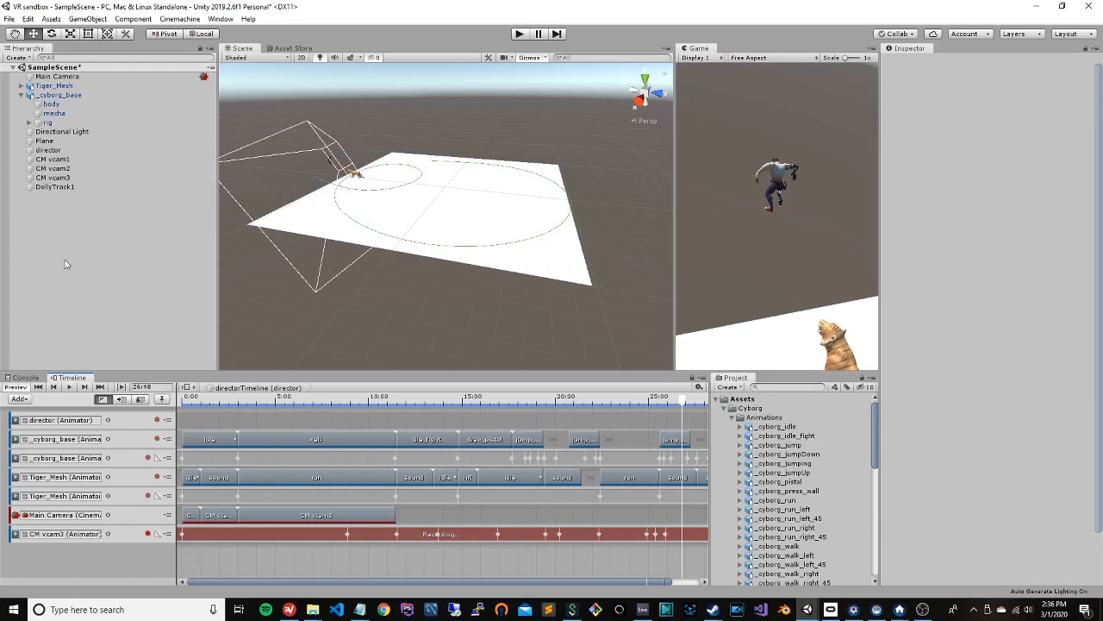
click(82, 178)
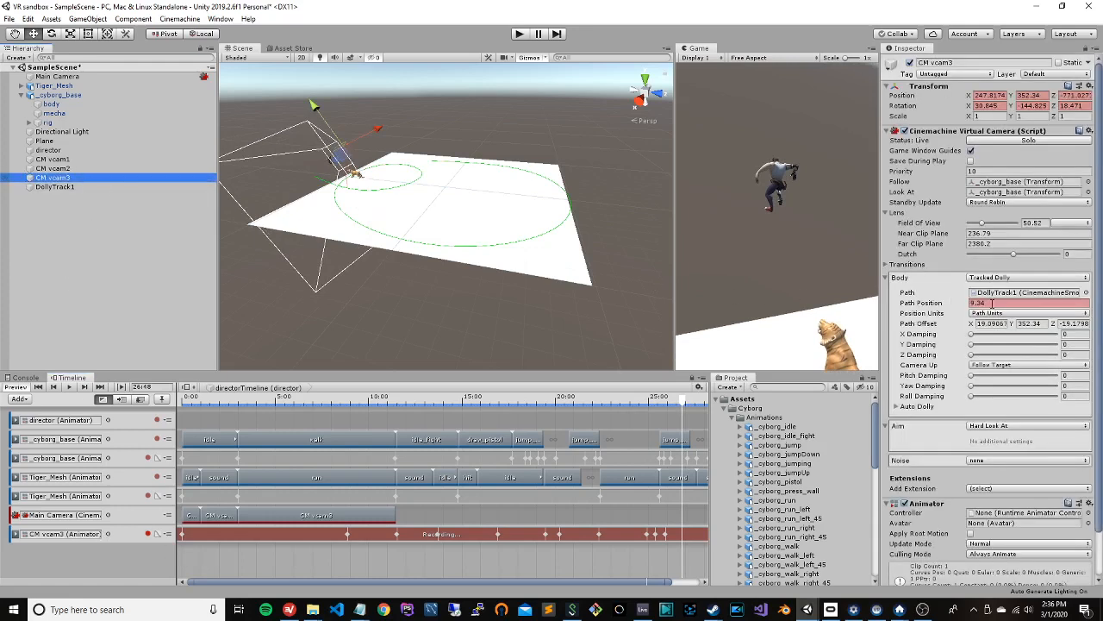
click(993, 304)
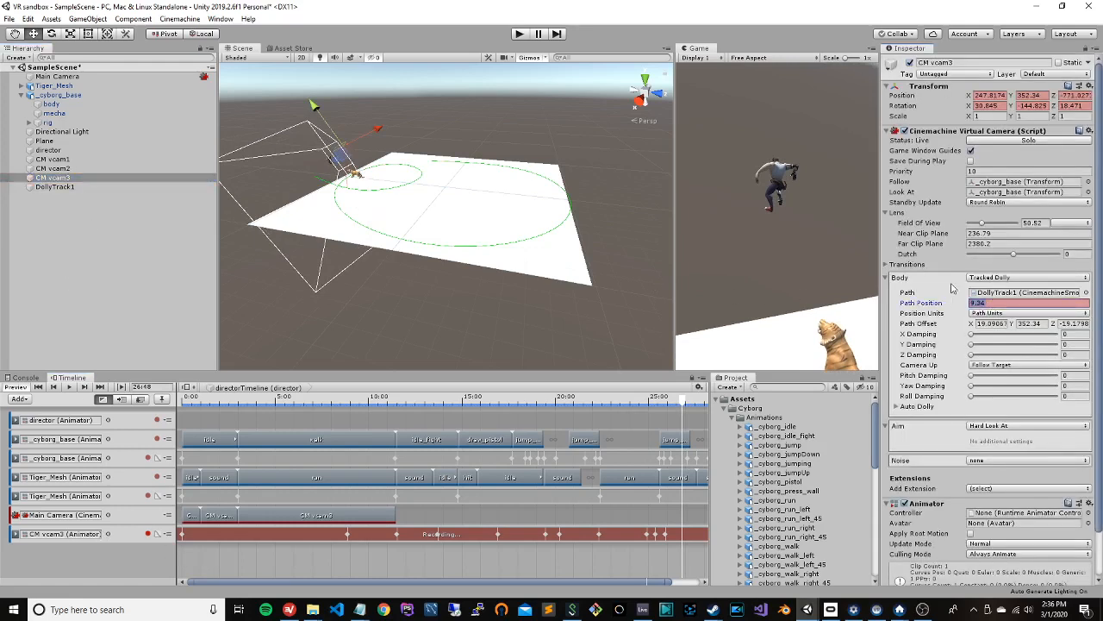
text(9.8)
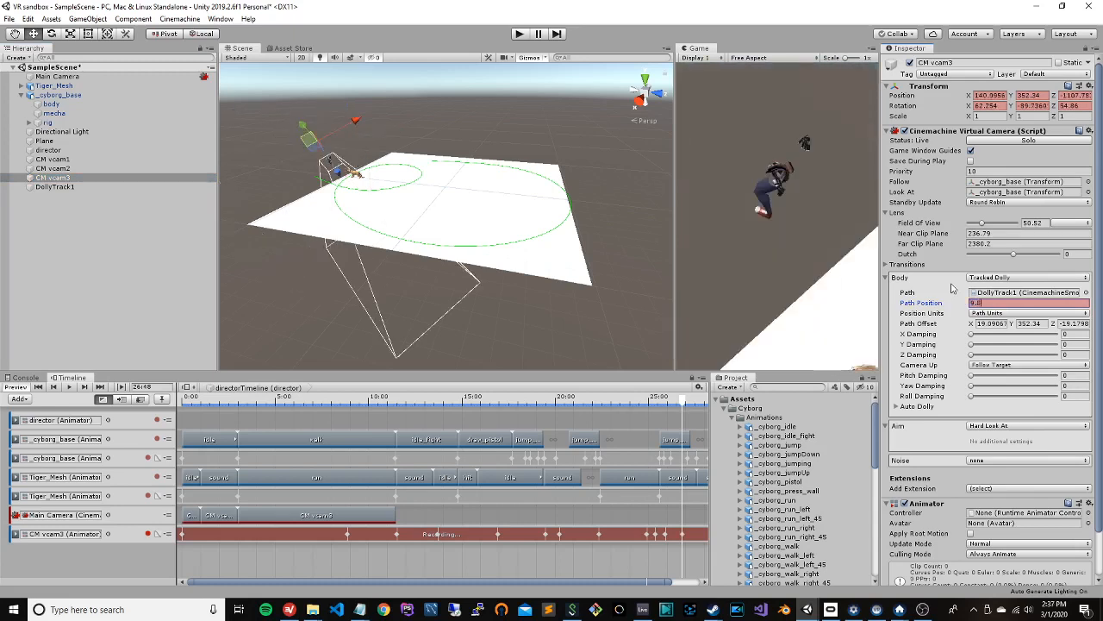
key(BackSpace)
text(7)
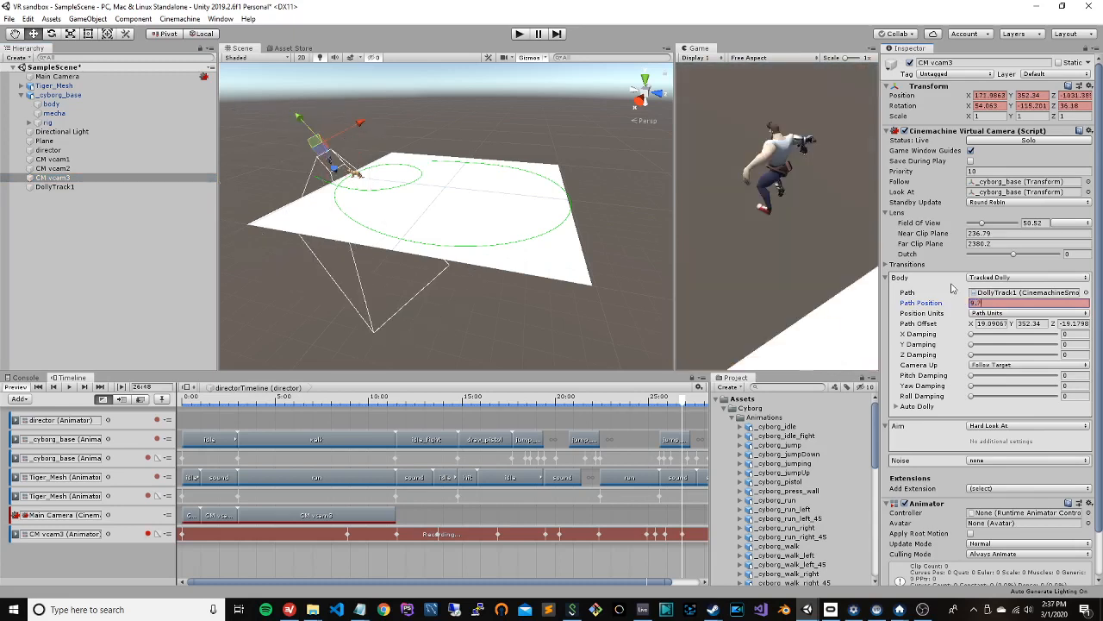
right_click(914, 303)
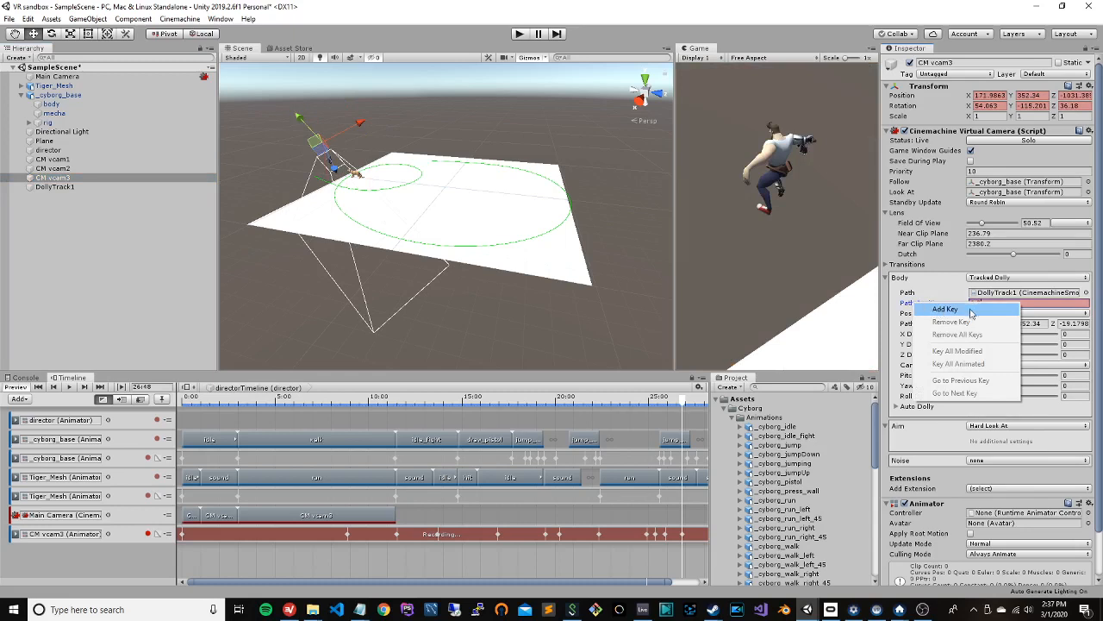
click(946, 309)
Step: Stop recording on the CM vcam3 track with the playhead at 27:15, and select the CM vcam3 shot on the Main Camera track
mouse_move(680, 390)
mouse_down()
mouse_move(687, 404)
mouse_move(733, 409)
mouse_move(690, 409)
mouse_up()
drag(715, 408, 691, 409)
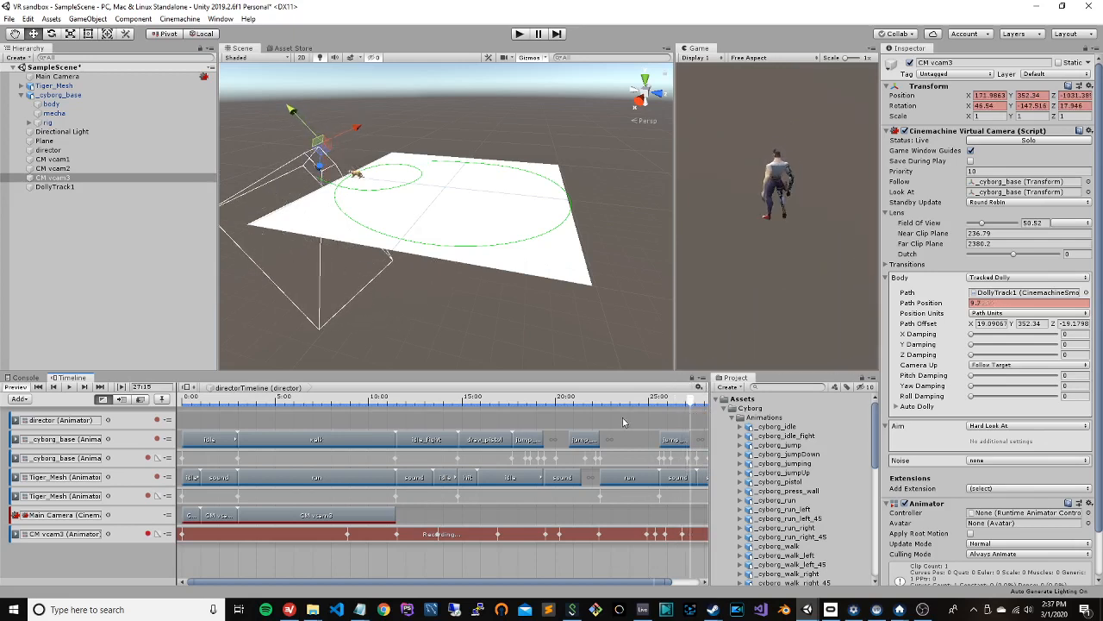
click(148, 534)
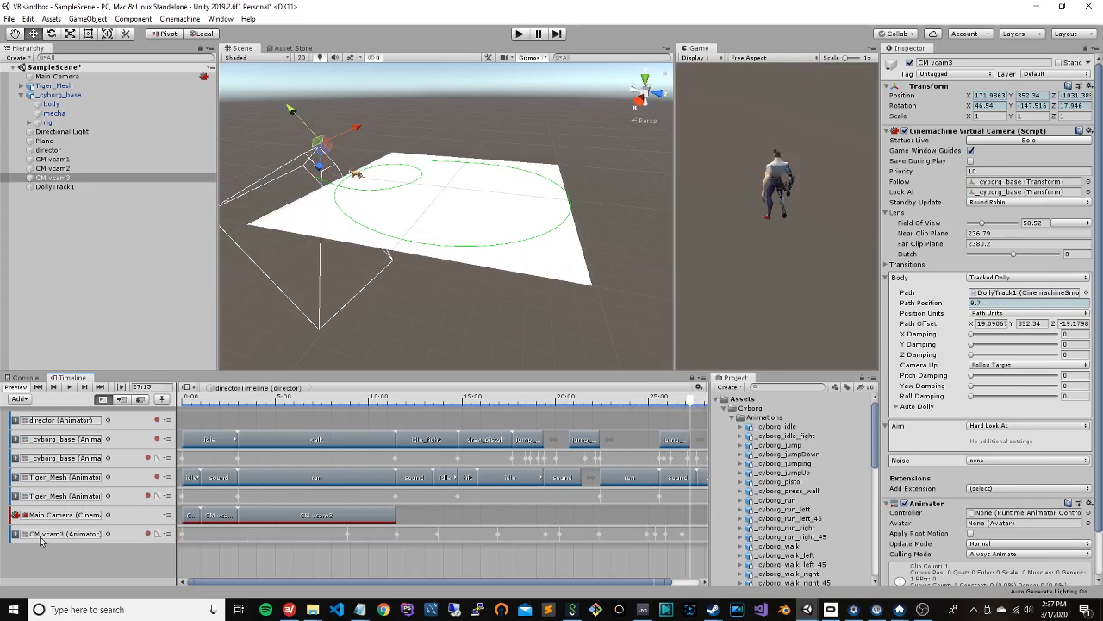
click(114, 535)
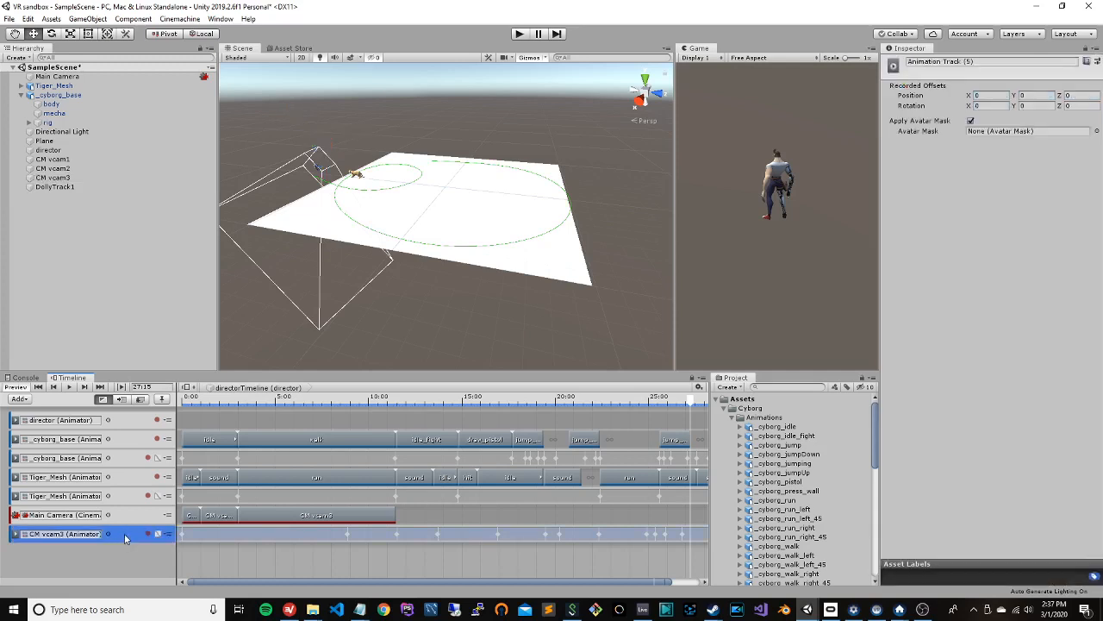
click(288, 517)
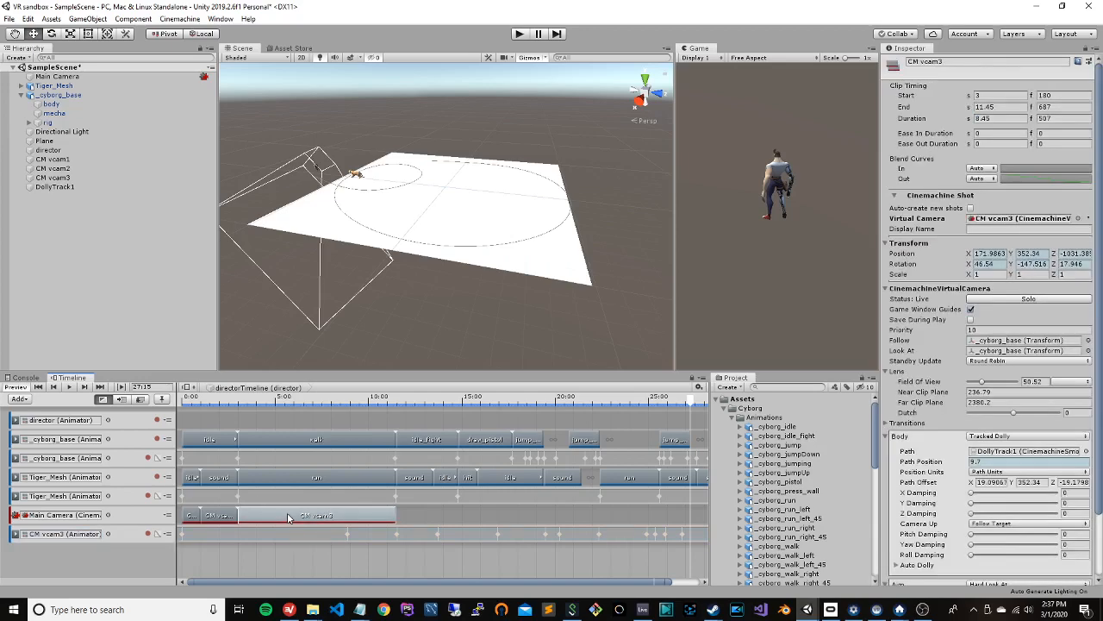
Step: Duplicate the CM vcam3 shot on the Main Camera track, move the copy to about 16.4 s and trim it to 2.1 s long
drag(383, 519, 444, 515)
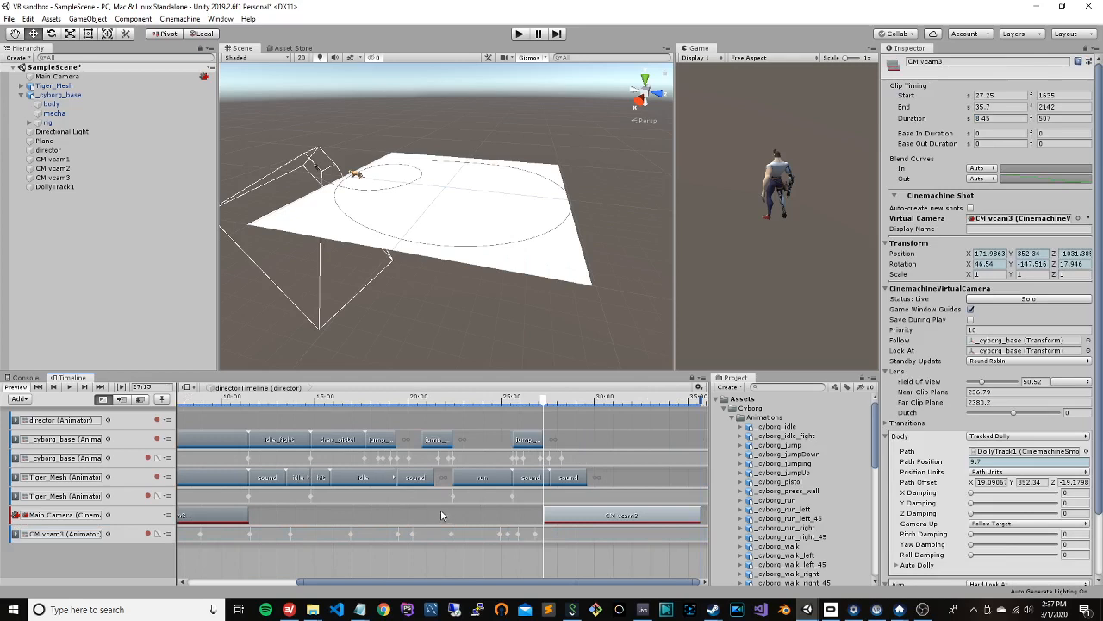
click(230, 581)
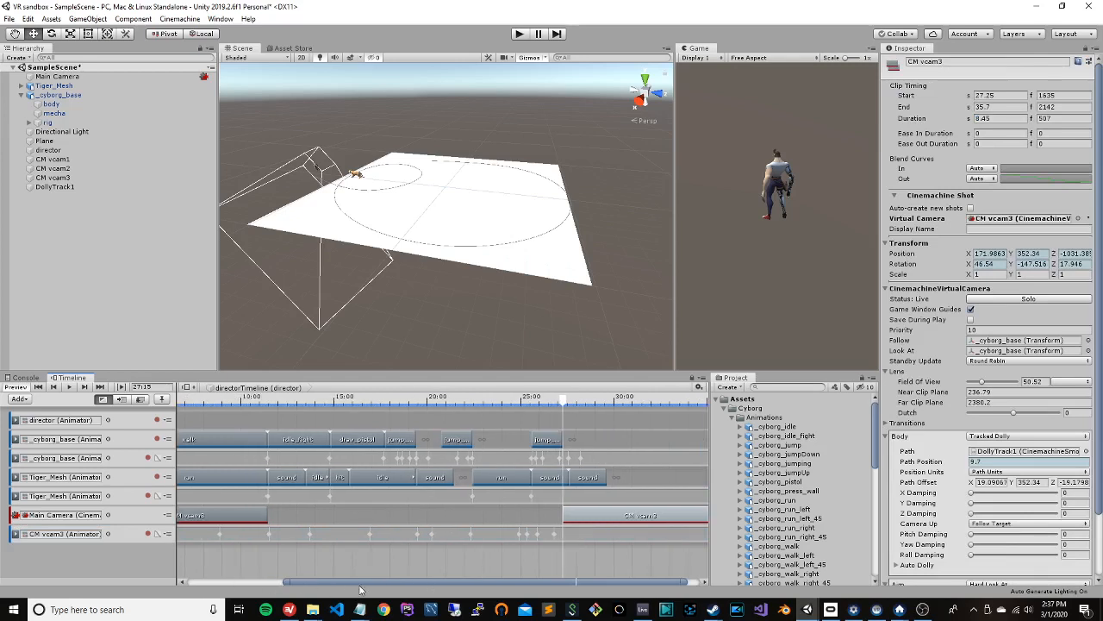
mouse_move(366, 583)
mouse_down()
mouse_move(219, 584)
mouse_move(371, 582)
mouse_up()
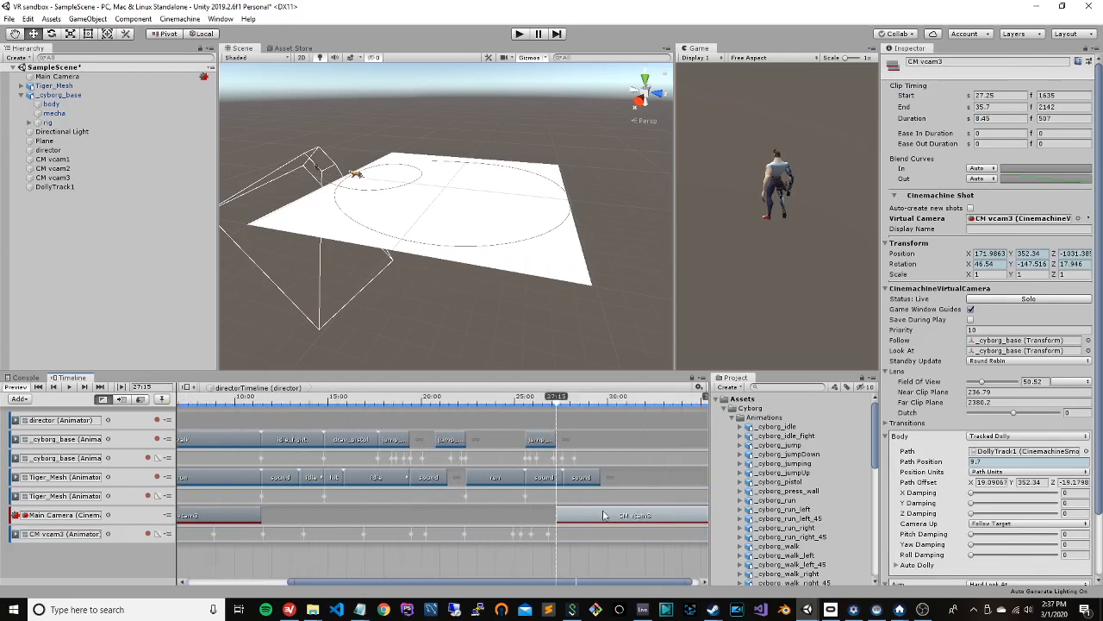
drag(603, 516, 407, 542)
drag(604, 516, 435, 520)
drag(513, 519, 371, 519)
click(370, 520)
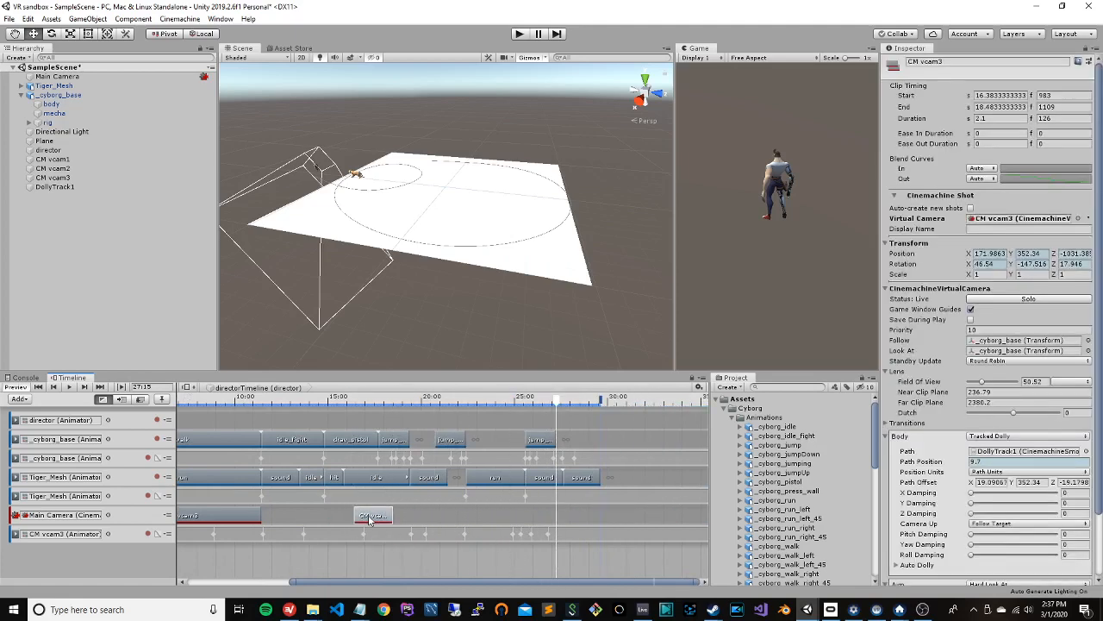
Step: Copy the trimmed CM vcam3 shot and place the duplicate at 19.4 s, ending at about 21.8 s
key(ctrl+c)
key(ctrl+v)
drag(573, 519, 416, 519)
click(463, 518)
click(442, 518)
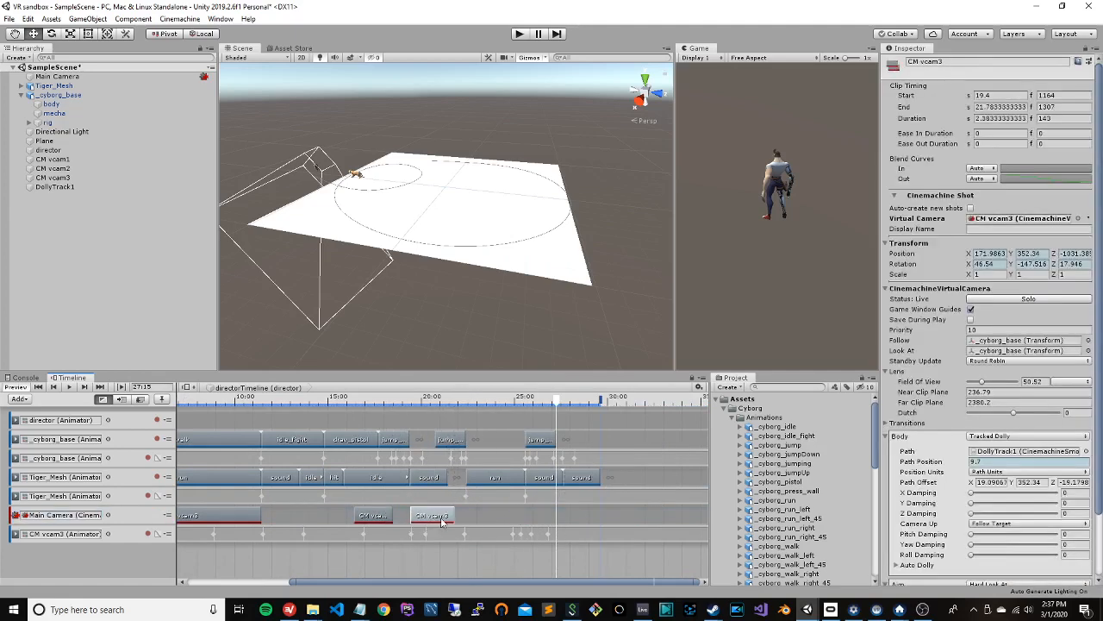
Step: Paste two more CM vcam3 shots on the Main Camera track, the last one running from about 26.6 s to 29.6 s
key(ctrl+v)
mouse_move(583, 518)
mouse_down()
mouse_move(514, 519)
mouse_move(566, 518)
mouse_up()
key(ctrl+v)
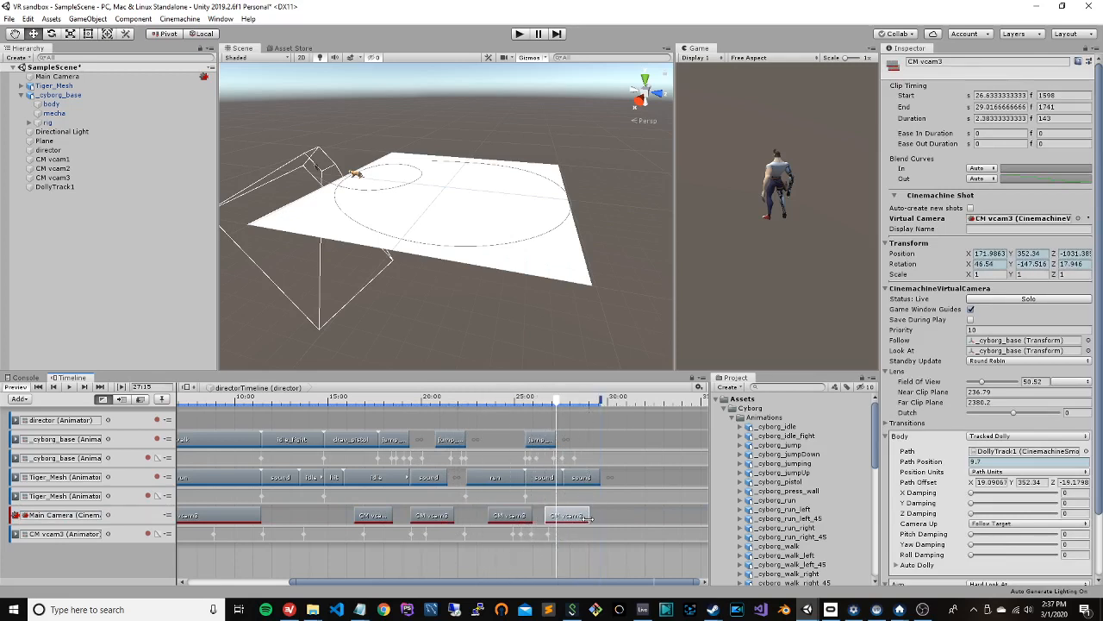
drag(589, 516, 600, 515)
Step: Scrub the playhead from about 9 s to 22:17 to check how the CM vcam3 shots follow the characters
drag(554, 402, 235, 426)
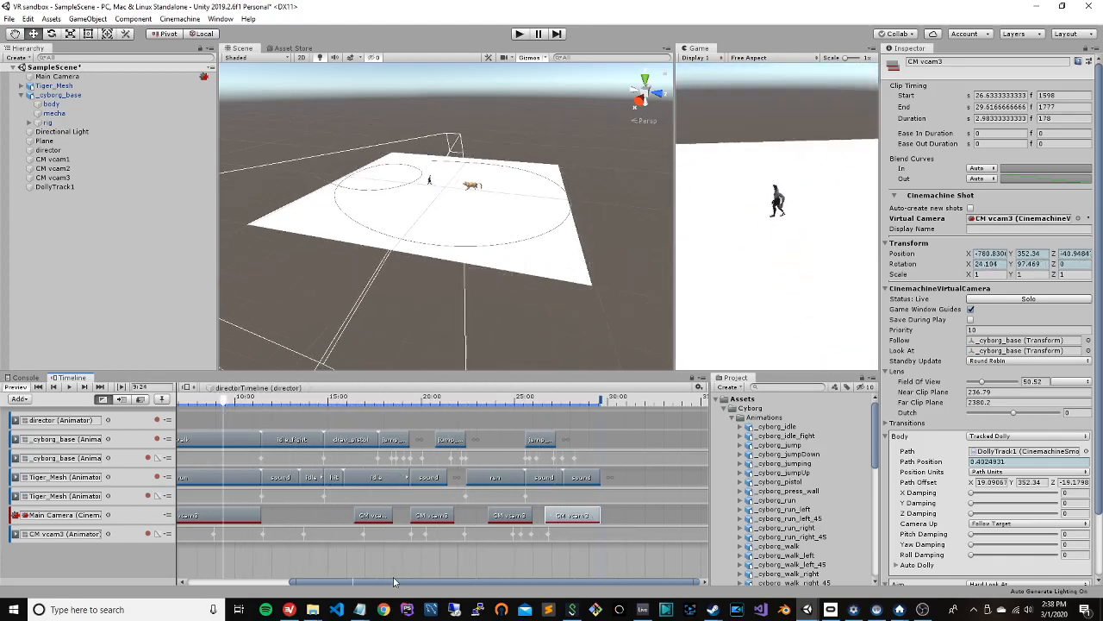
drag(394, 582, 271, 584)
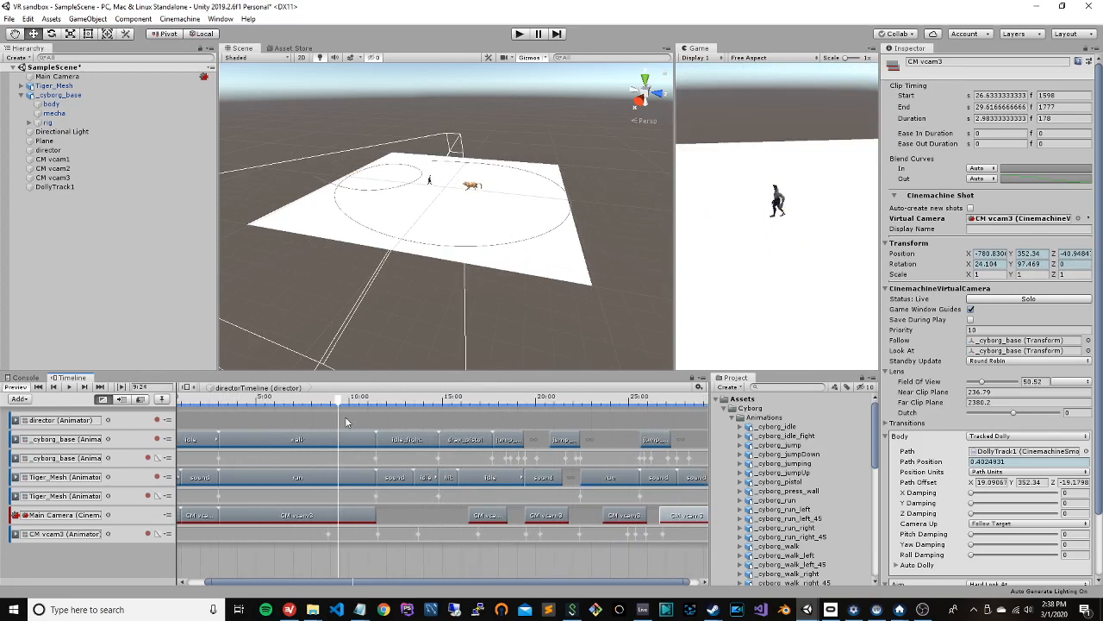
drag(339, 400, 333, 401)
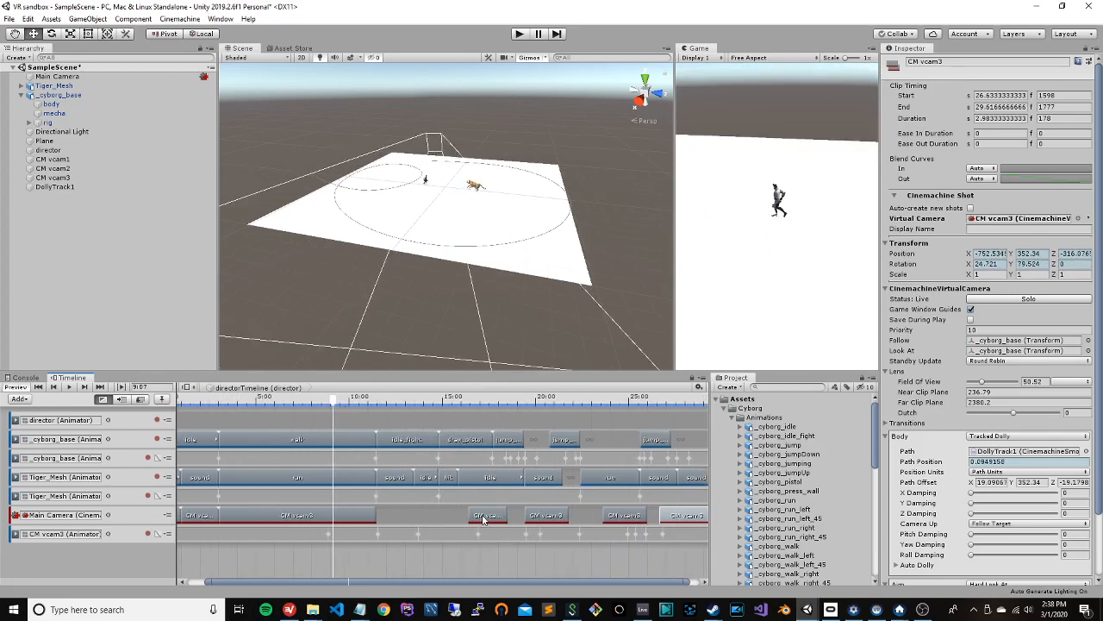
drag(533, 584, 569, 585)
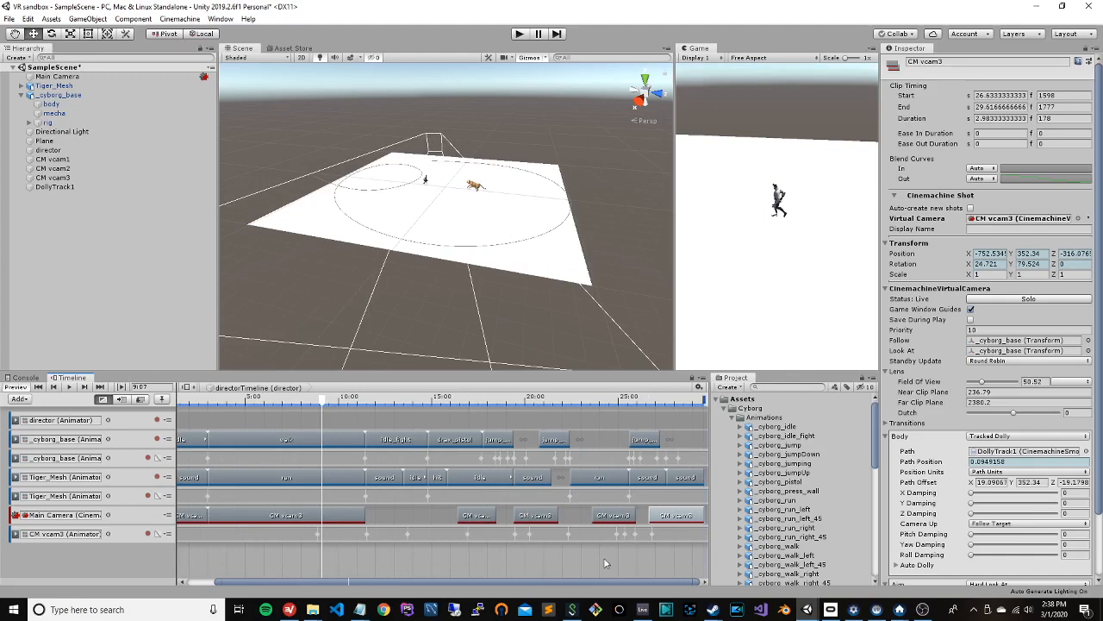
drag(322, 404, 567, 398)
Step: Shift the three CM vcam3 shots to start at about 17.4, 20.4 and 25.2 s, delete the fourth, and extend the third to 29.6 s
click(479, 523)
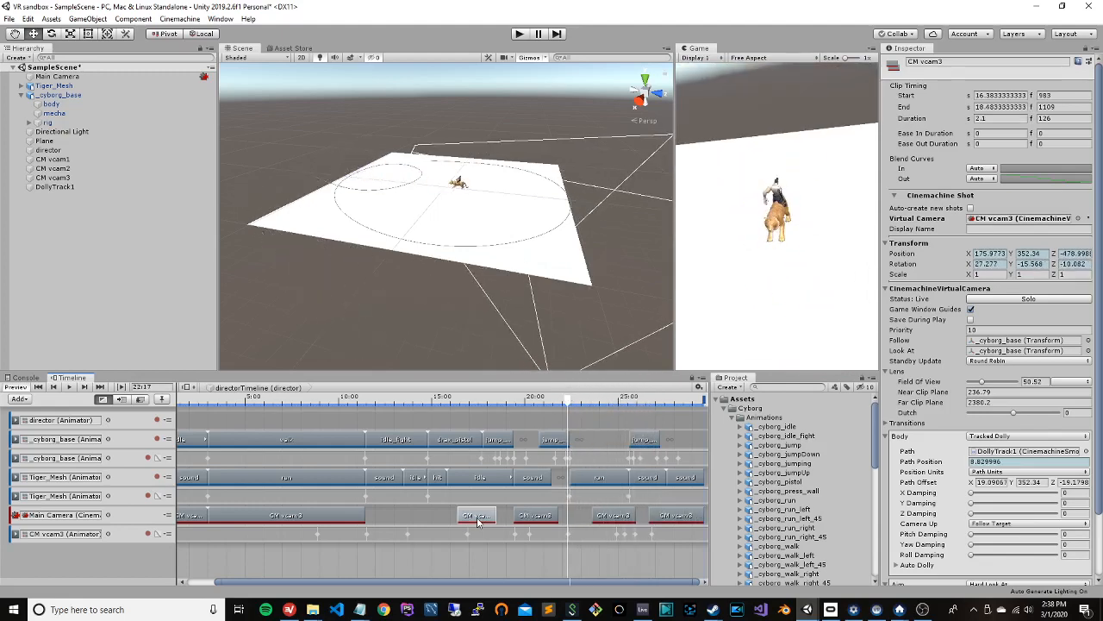
mouse_move(479, 523)
mouse_down()
mouse_move(496, 517)
mouse_move(473, 516)
mouse_move(553, 519)
mouse_move(532, 514)
mouse_up()
drag(608, 514, 671, 517)
key(Delete)
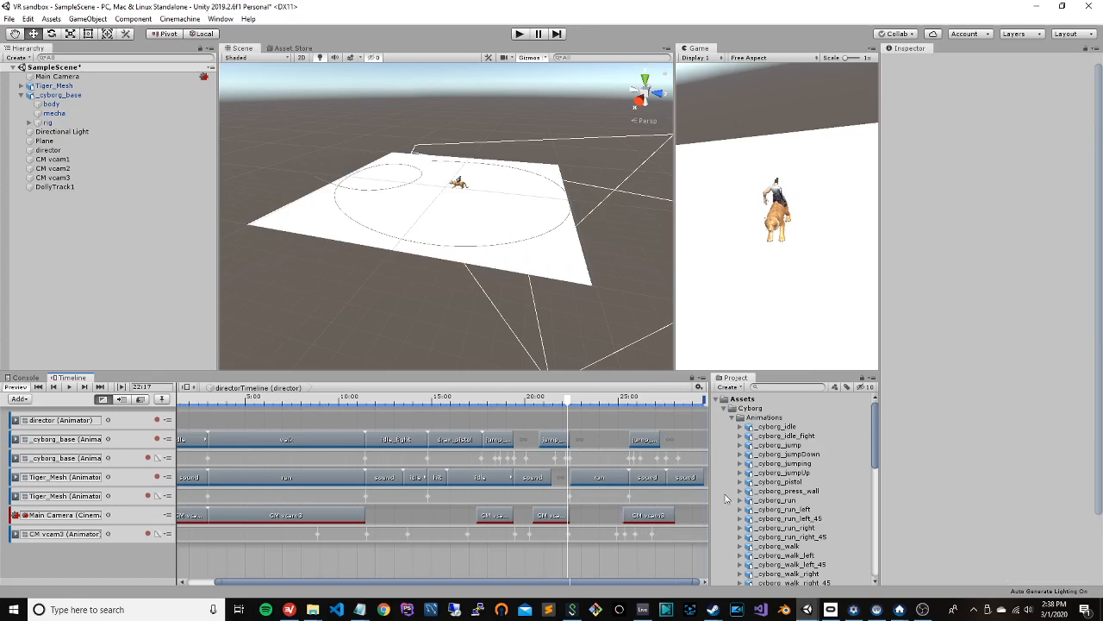
drag(672, 514, 698, 515)
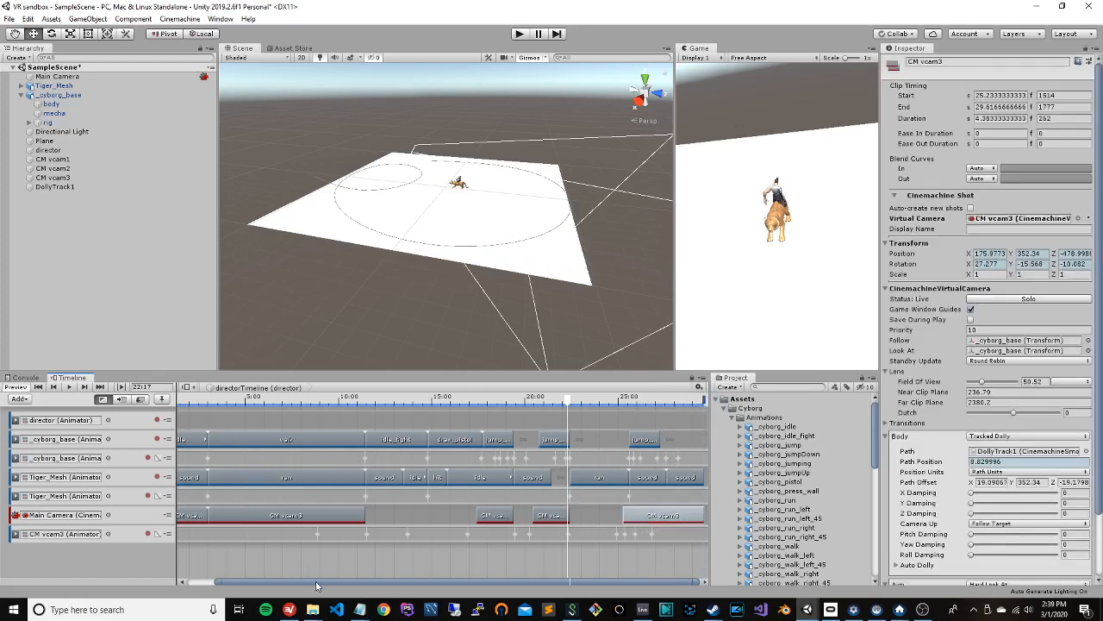
Step: Duplicate the opening CM vcam1 shot and place the copy at 11.45 s, right after the first CM vcam3 shot
drag(317, 584, 301, 584)
click(182, 515)
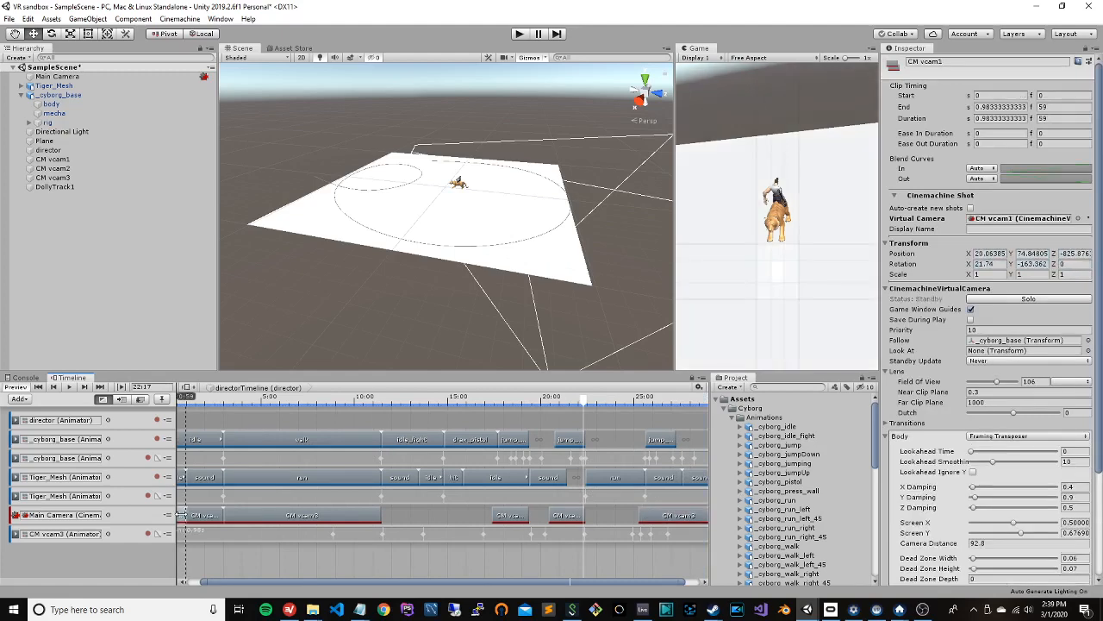
click(419, 517)
key(ctrl+v)
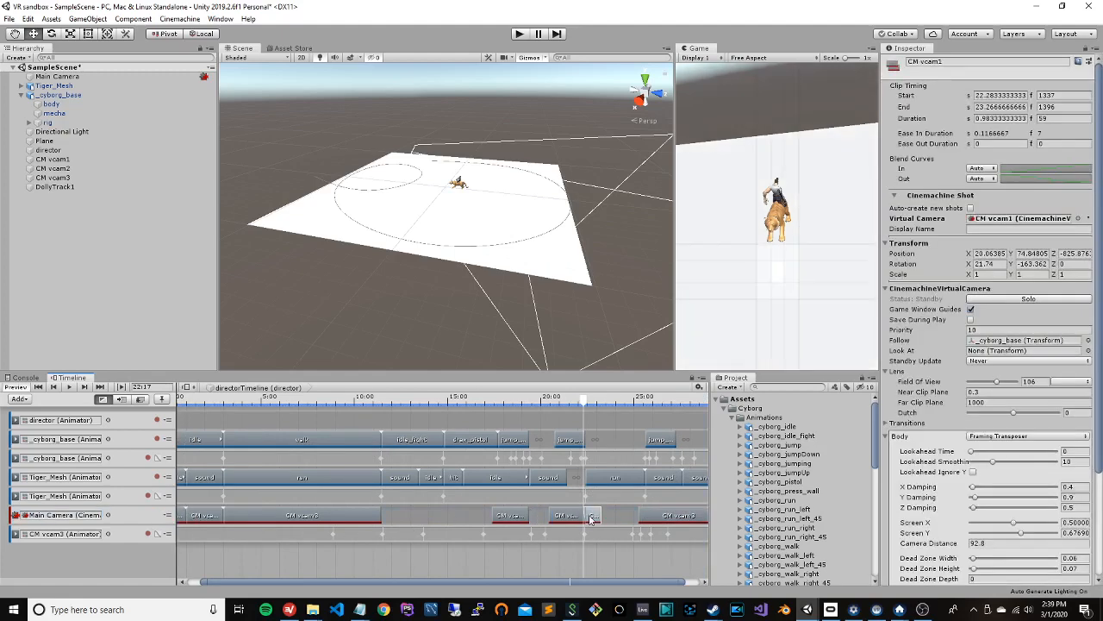
drag(591, 518, 393, 516)
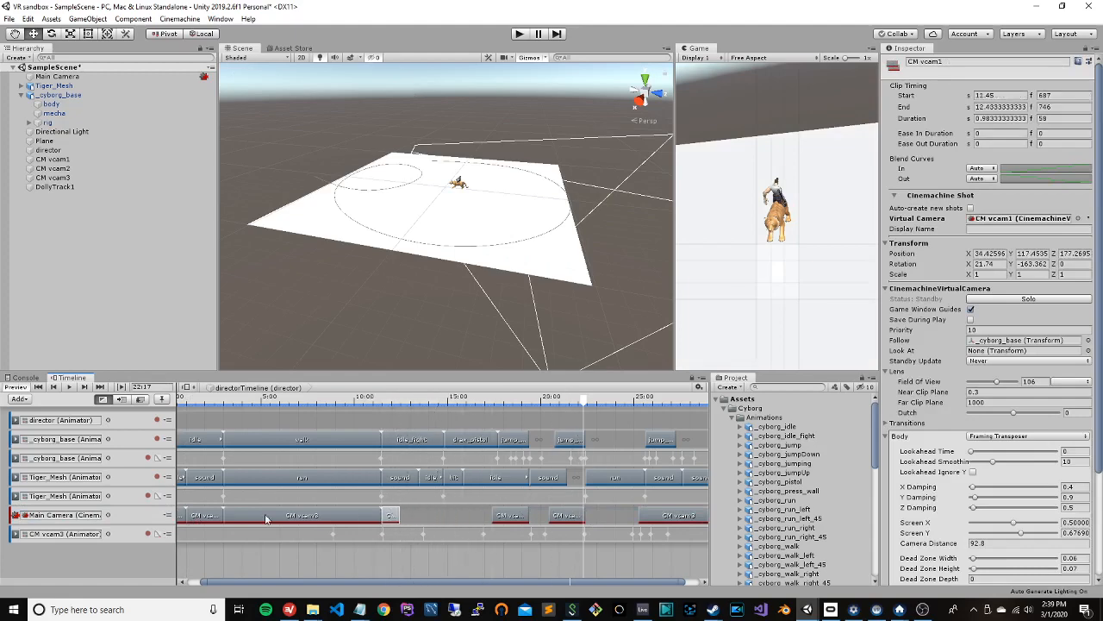
Step: Add a CM vcam2 shot from about 12.4 s to 15.3 s and a CM vcam3 shot overlapping it from about 13.5 s
click(443, 517)
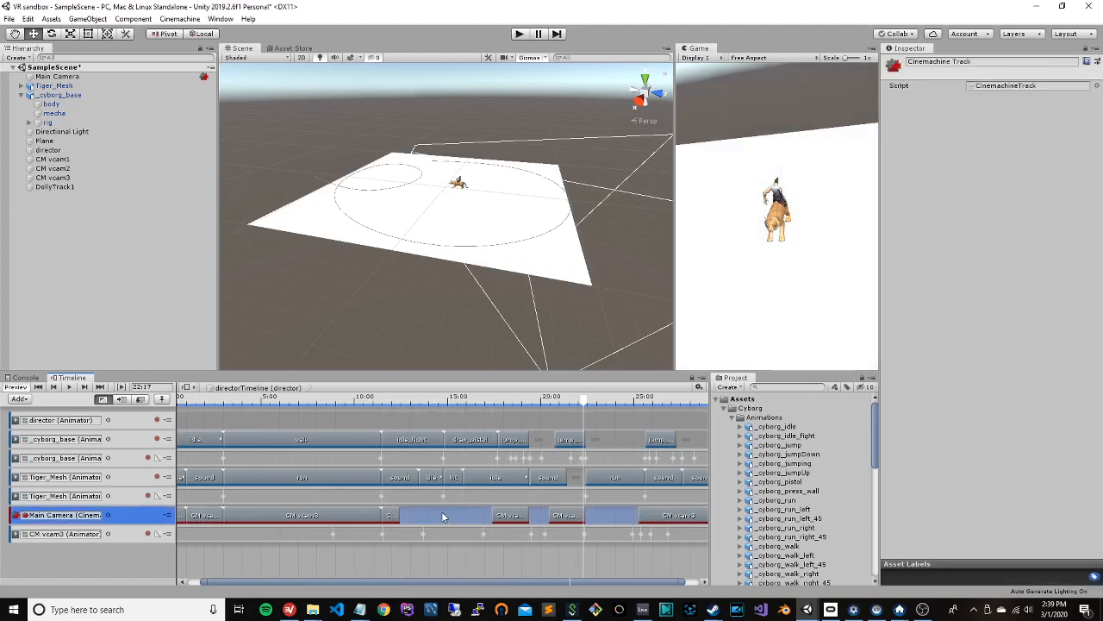
key(ctrl+v)
drag(612, 518, 429, 518)
click(519, 516)
drag(520, 516, 422, 520)
Step: Duplicate the CM vcam1 shot and place the copy at about 16.3 s, directly after the short CM vcam3 shot
click(395, 515)
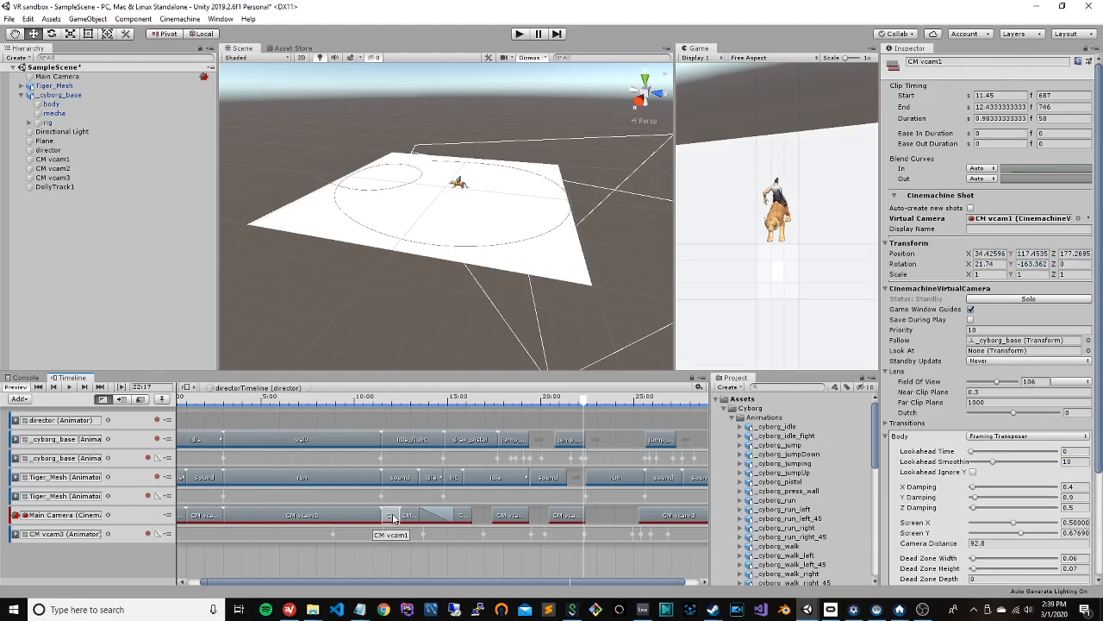
click(481, 517)
key(ctrl+v)
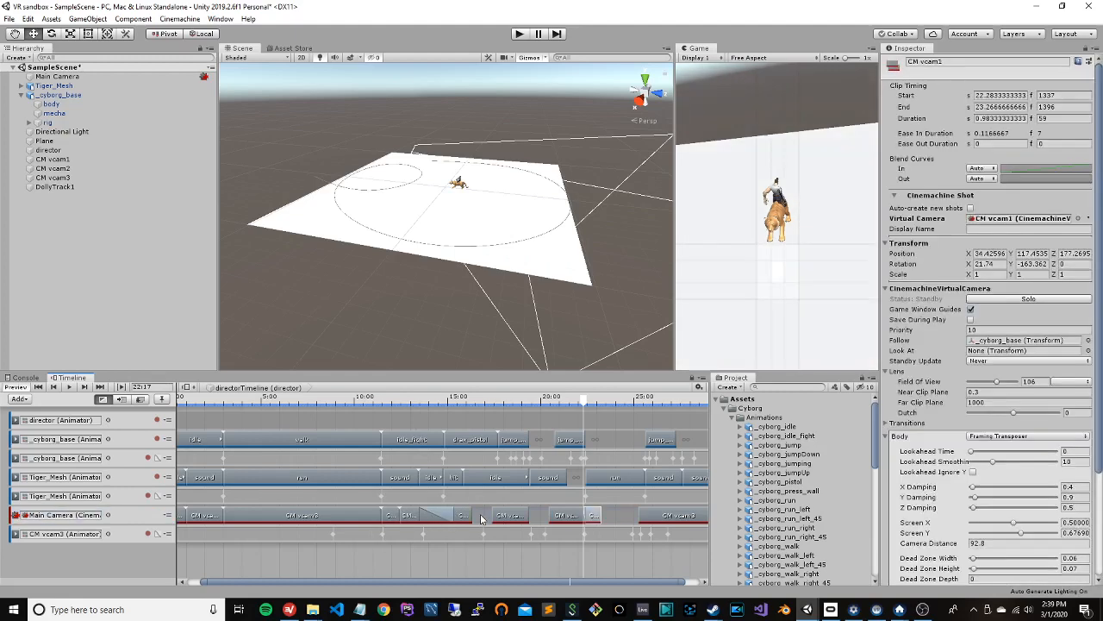
drag(594, 517, 484, 521)
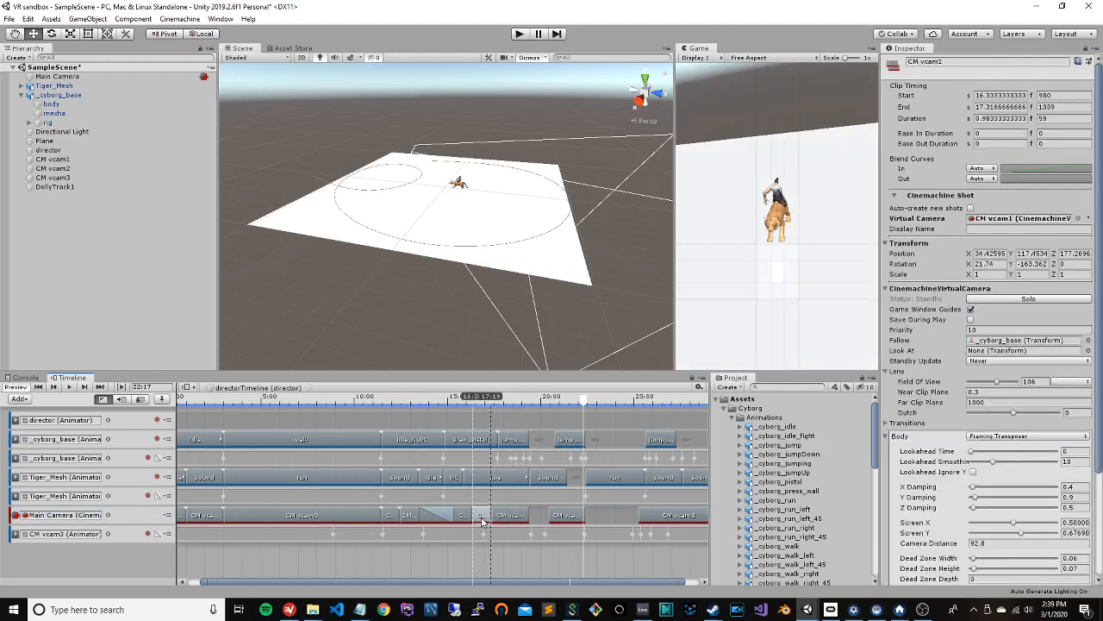
Step: Create blends by extending the CM vcam3 shot to about 16.8 s, CM vcam1 to 17.7 s and the following CM vcam3 to 19.7 s
click(478, 517)
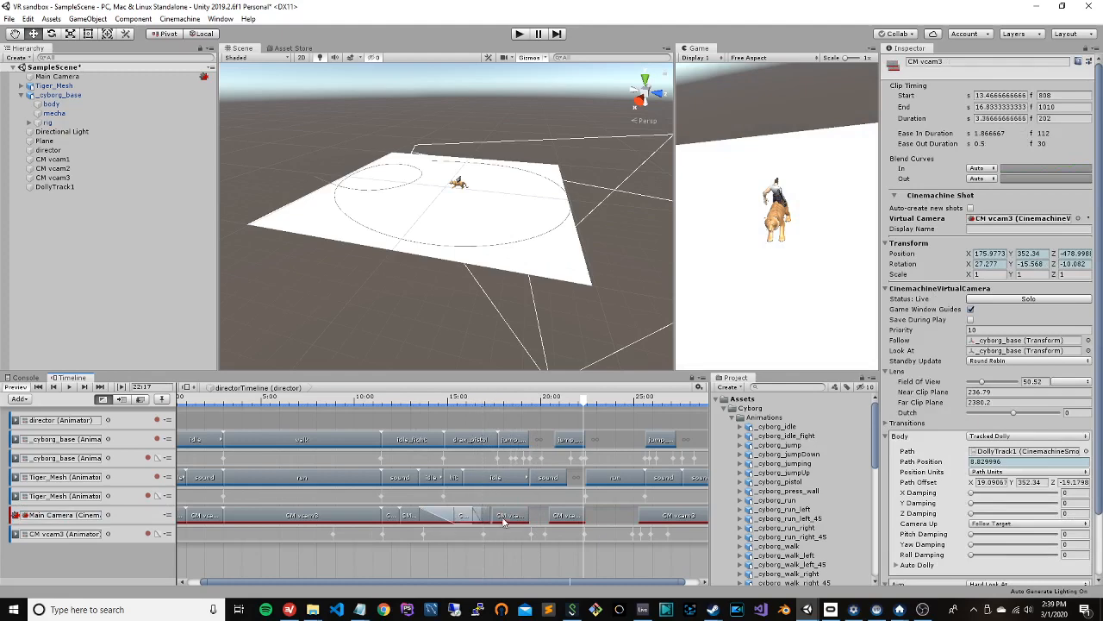
click(513, 519)
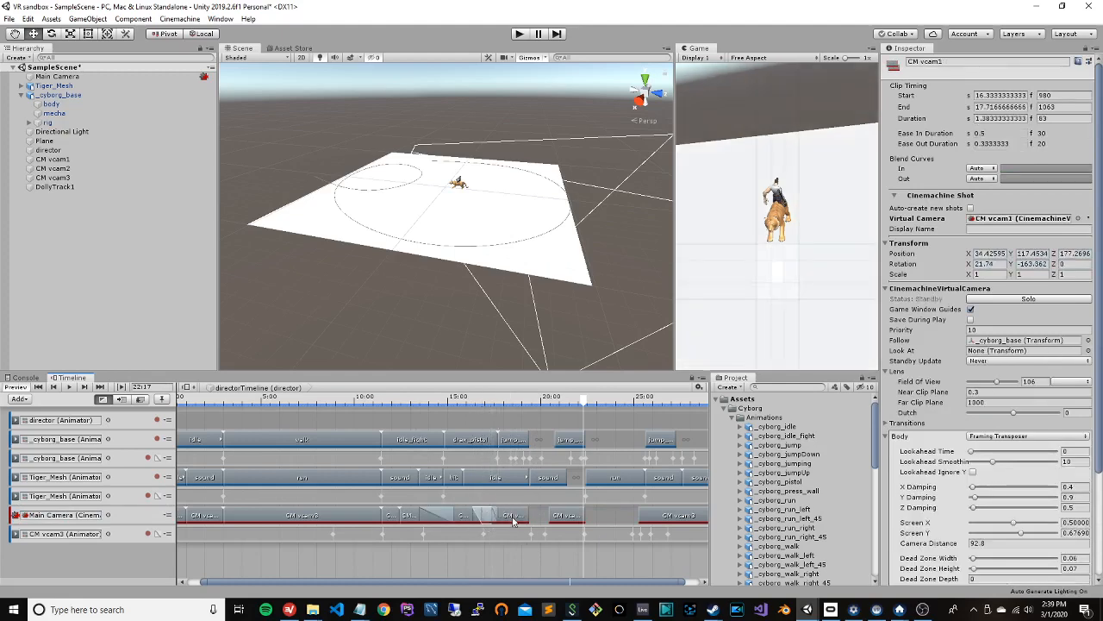
click(536, 516)
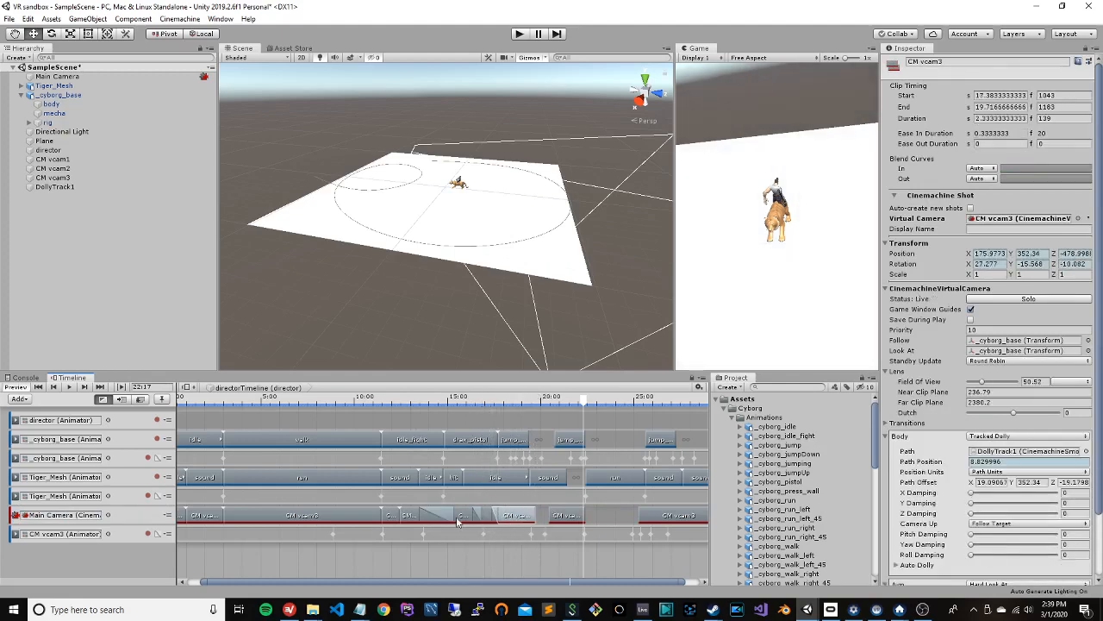
Step: Add CM vcam2 shots overlapping the CM vcam3 shots, one around 19 s and another from about 21.9 s to 23.9 s
click(407, 516)
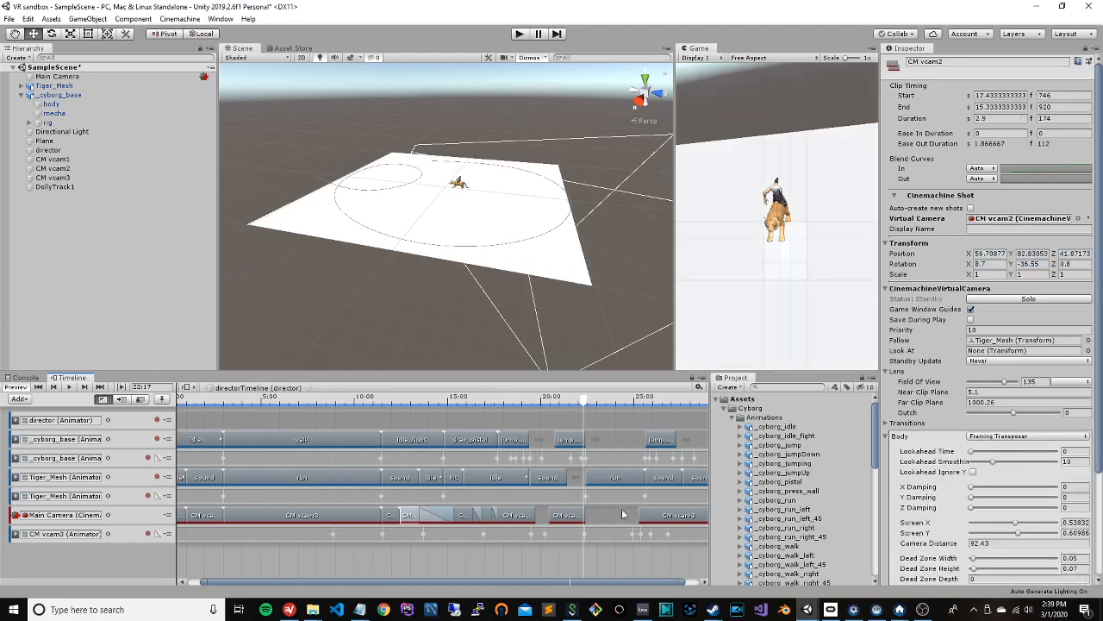
click(624, 515)
key(ctrl+v)
drag(621, 516, 518, 515)
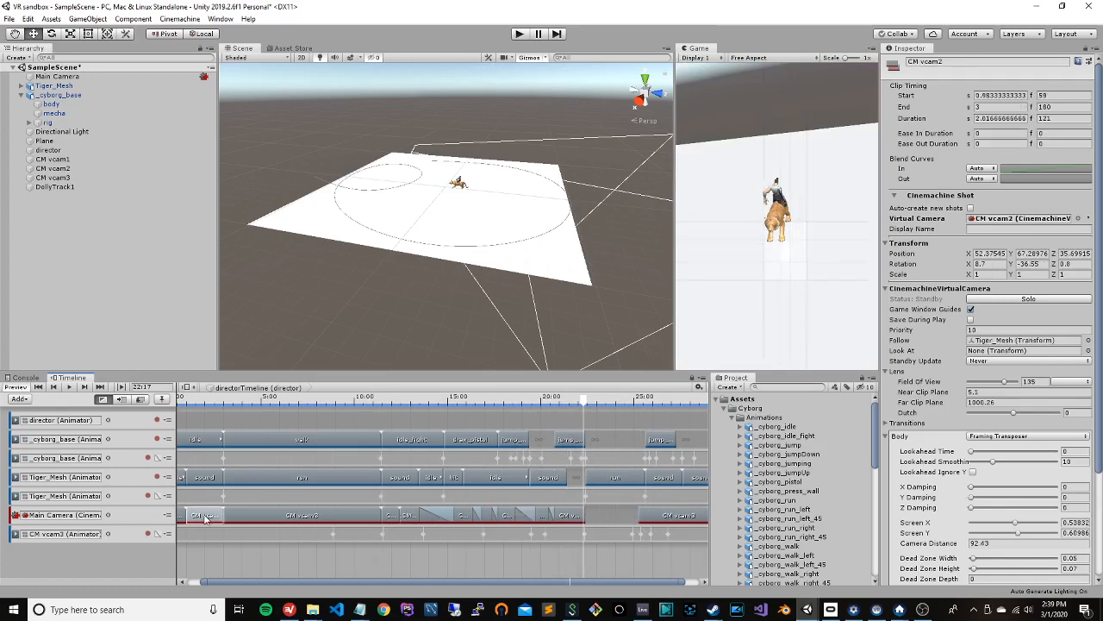
click(612, 518)
mouse_move(614, 520)
mouse_down()
mouse_move(601, 515)
mouse_move(610, 516)
mouse_up()
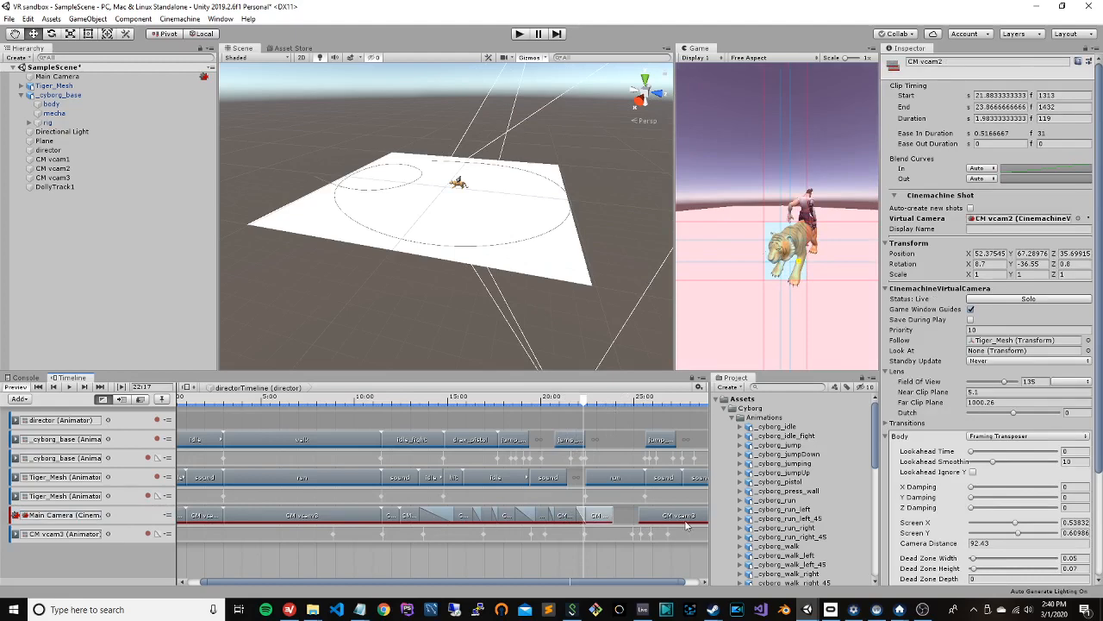
Step: Add a CM vcam1 shot from 23.3 s to 24.9 s, blending it with CM vcam2 extended to 24.1 s and CM vcam3 starting at 24.4 s
click(560, 514)
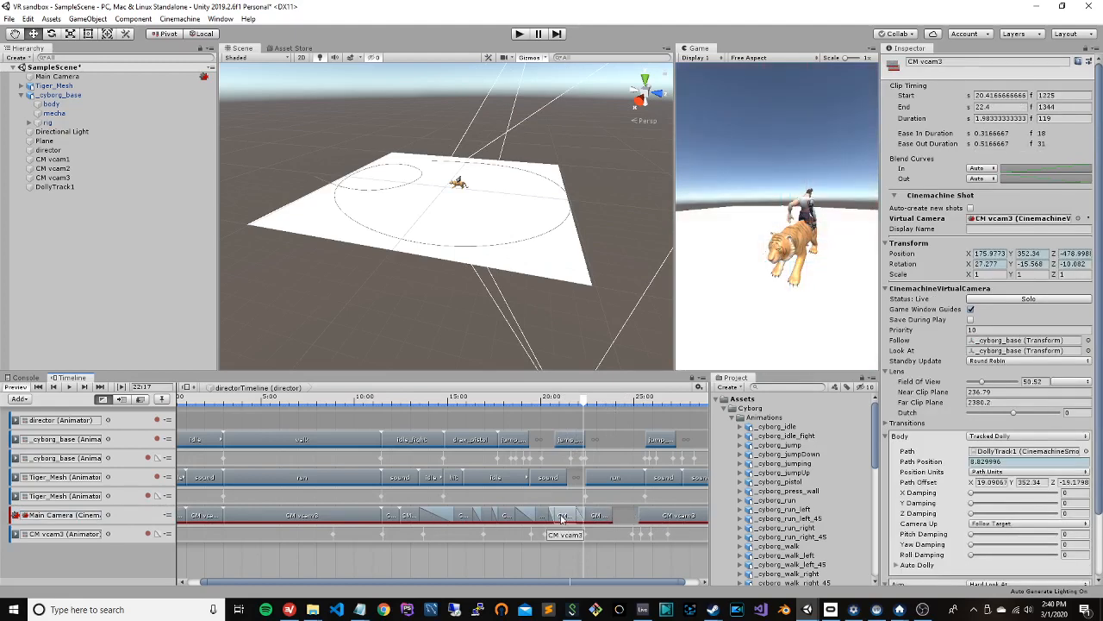
click(182, 514)
key(ctrl+c)
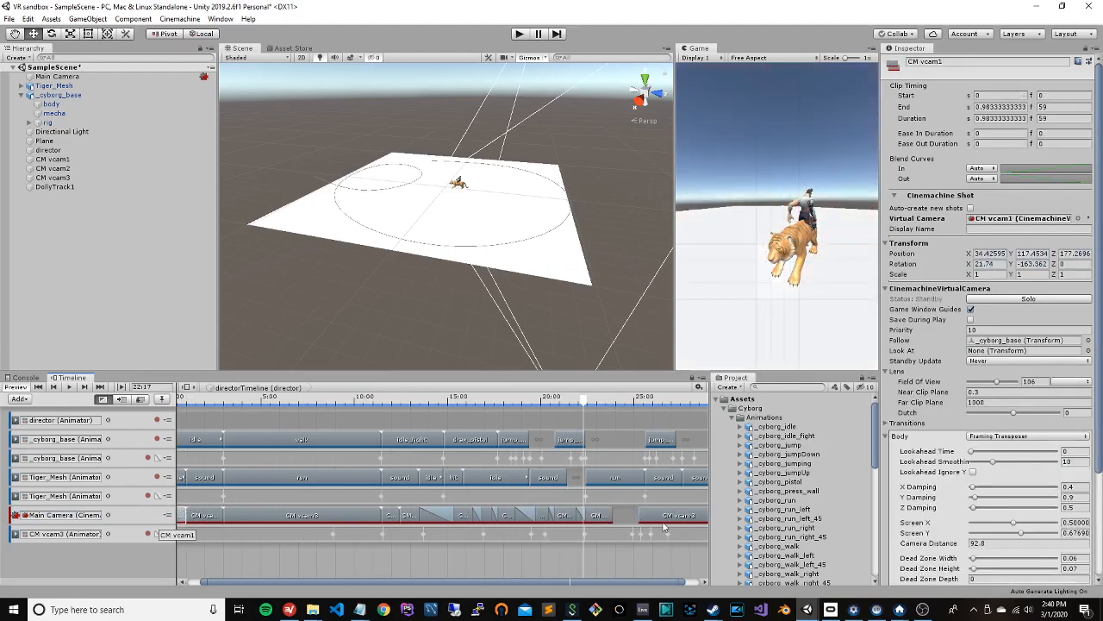
click(623, 515)
key(ctrl+v)
drag(692, 520, 595, 517)
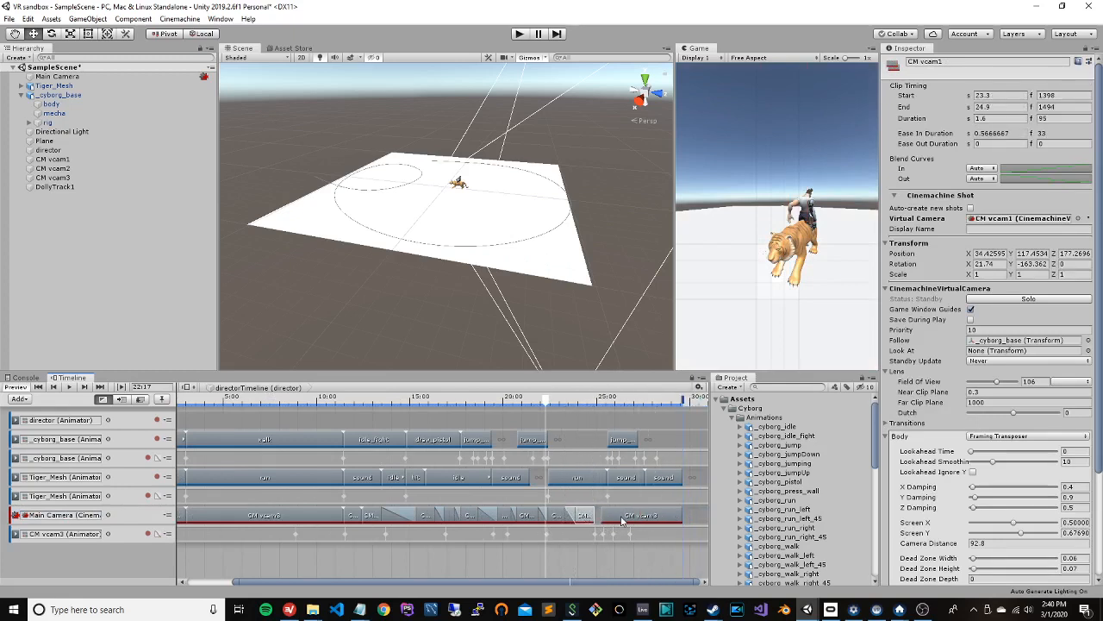
click(602, 515)
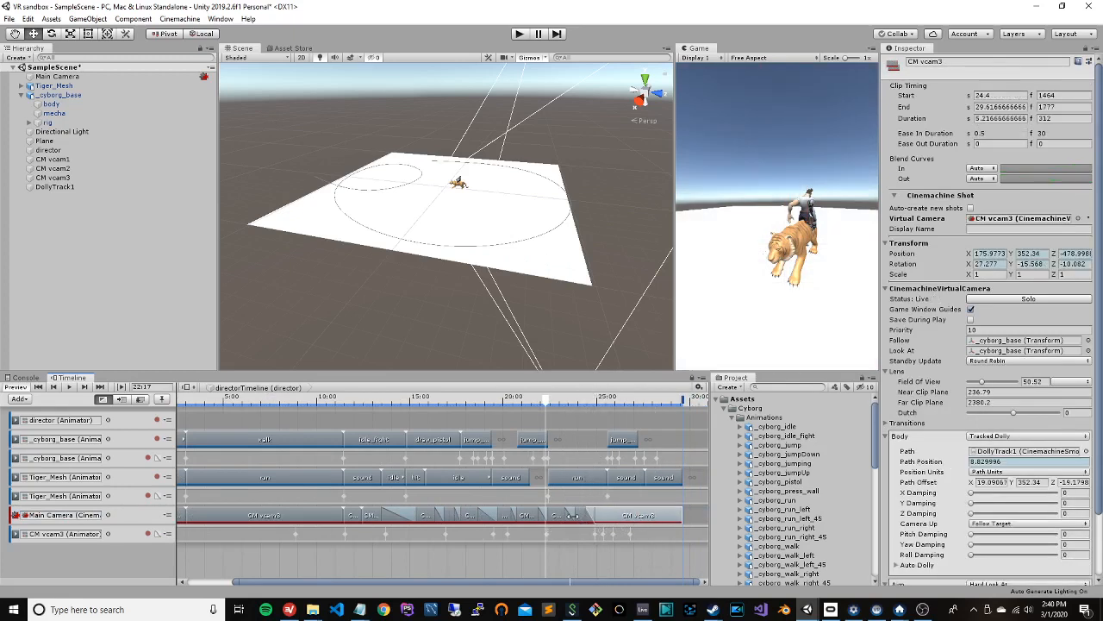
click(571, 515)
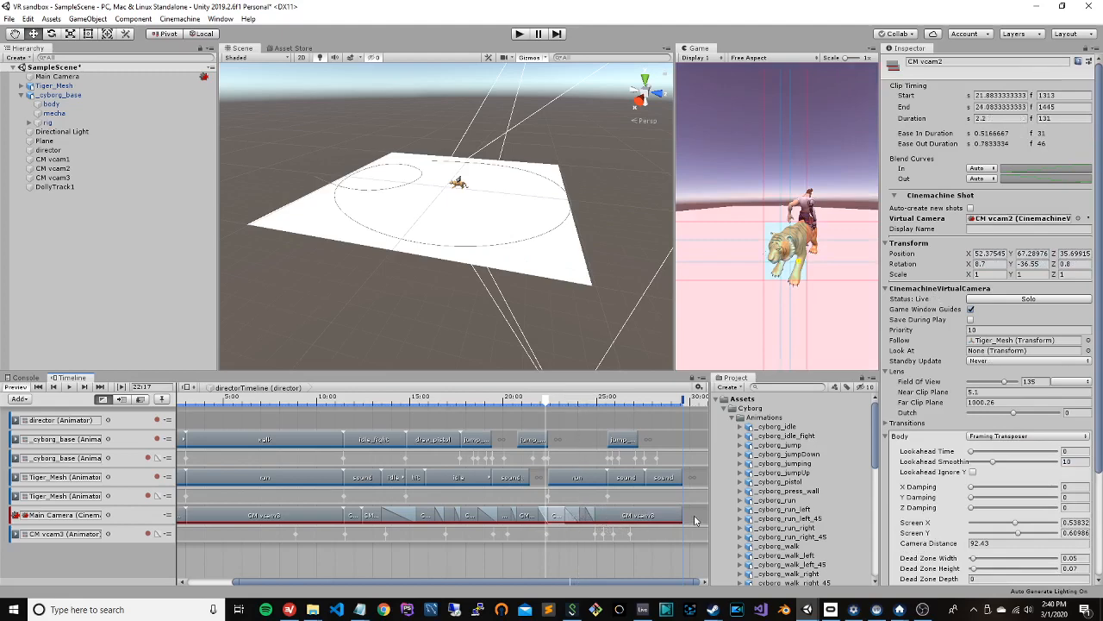
Step: Return the playhead to 0:00 and review the virtual camera settings of CM vcam1, CM vcam2 and CM vcam3
click(695, 520)
drag(549, 403, 130, 406)
scroll(460, 463, down, 4)
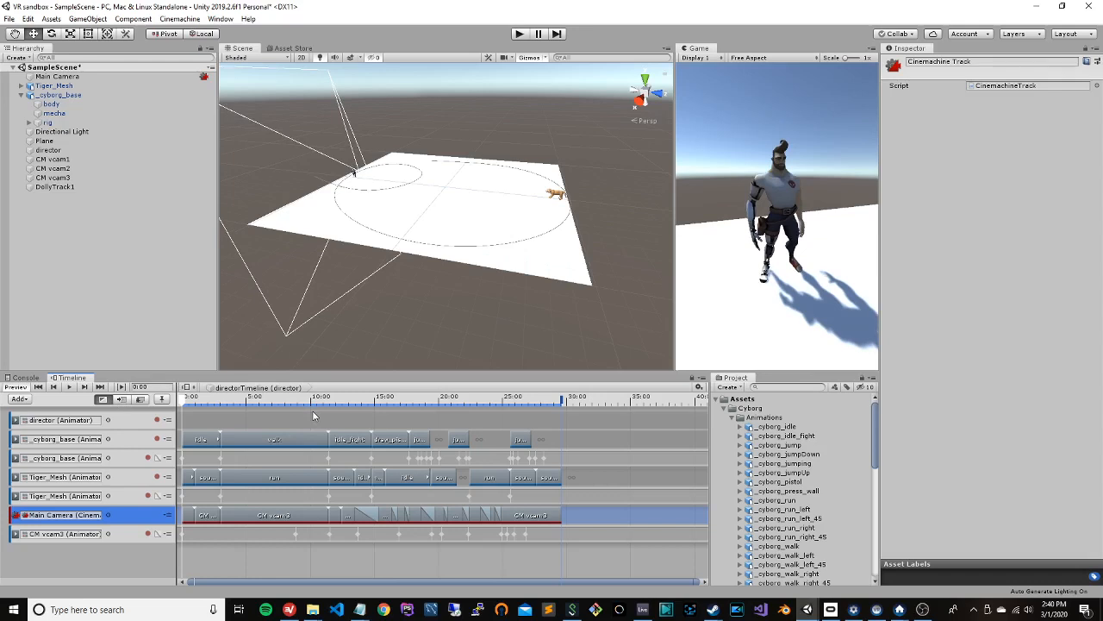
click(136, 160)
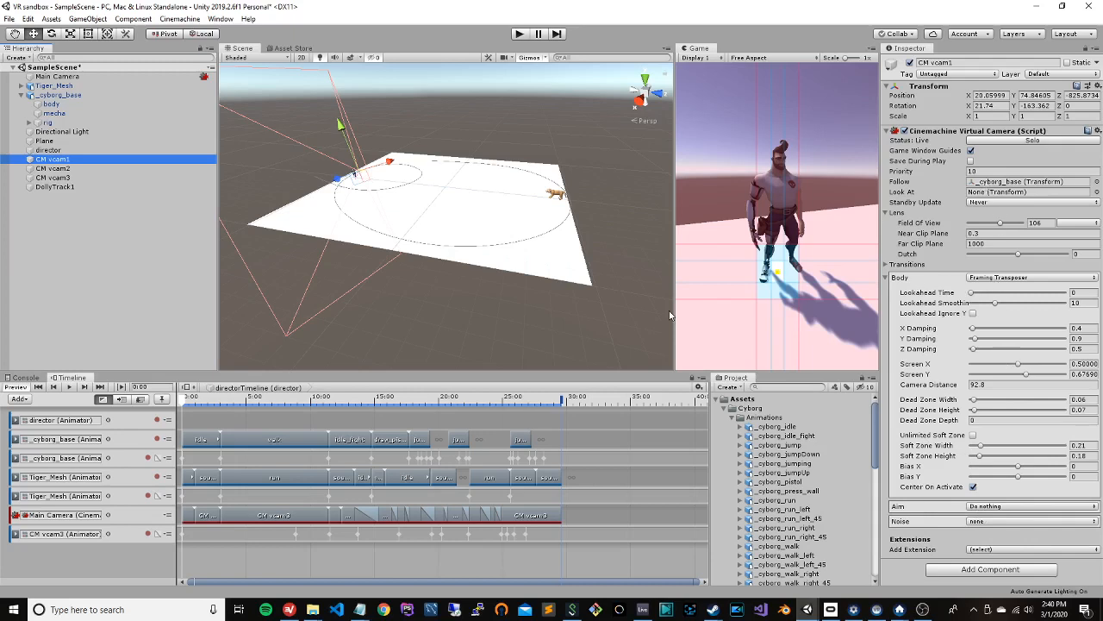
click(97, 170)
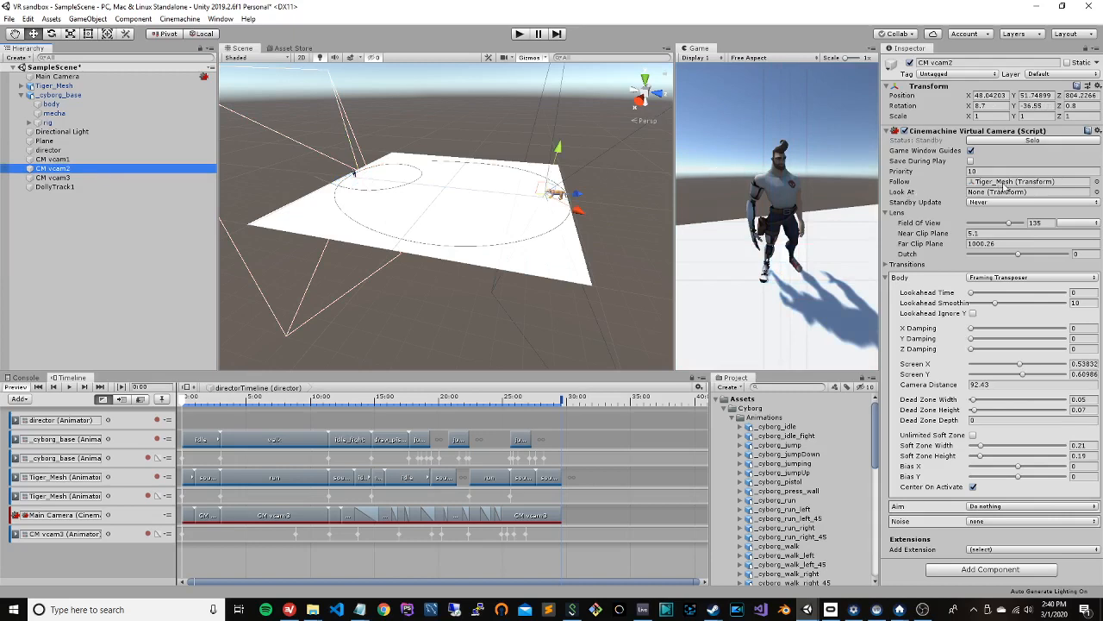
click(99, 177)
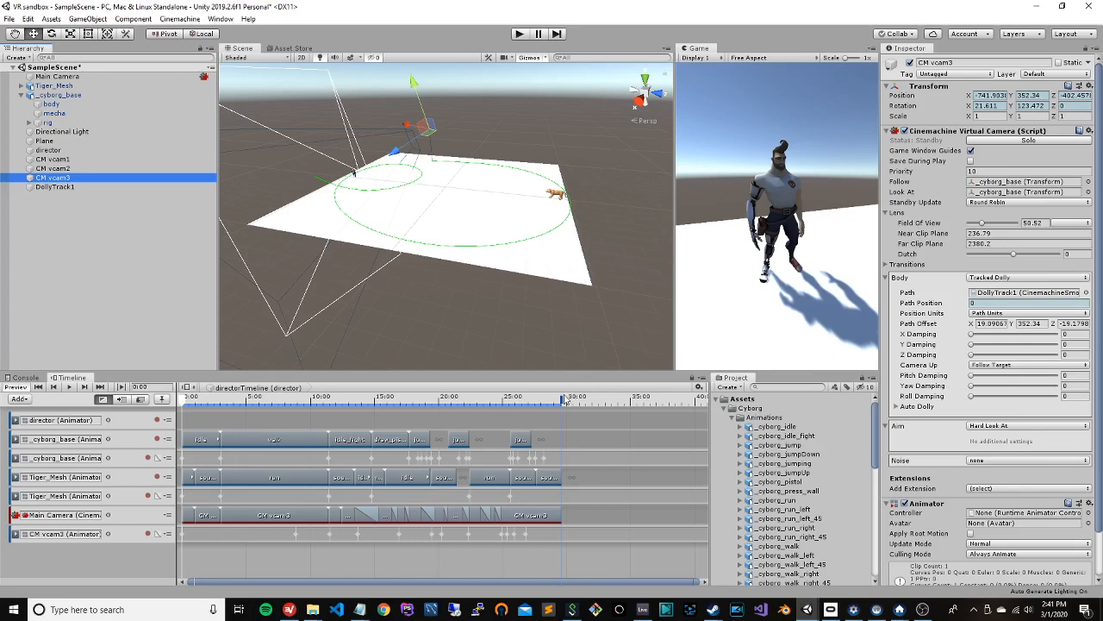
click(193, 403)
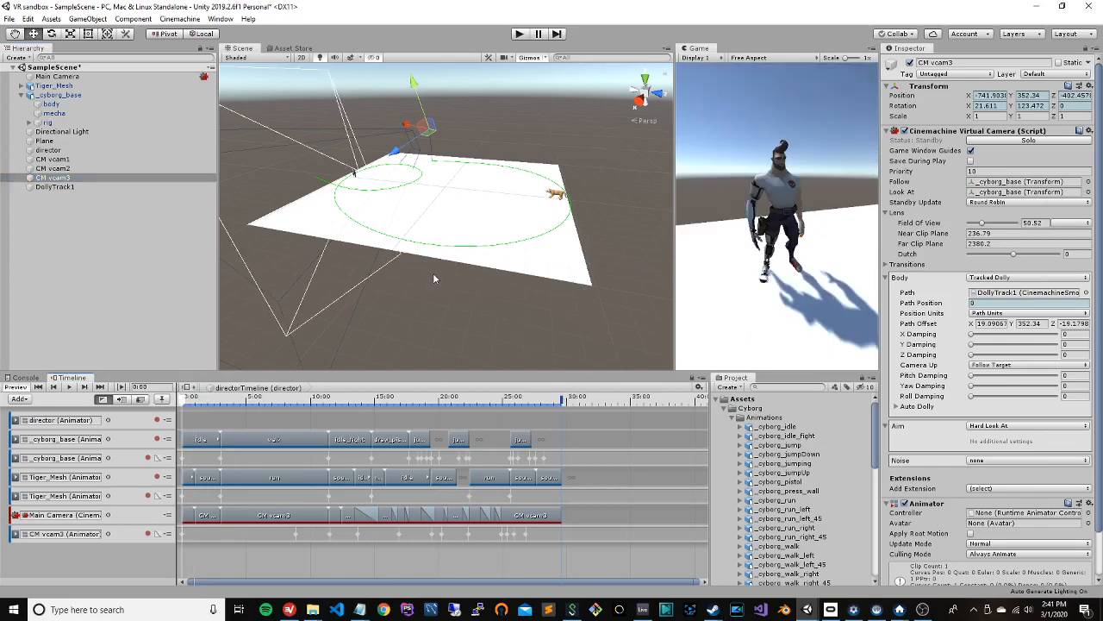
scroll(435, 273, down, 2)
scroll(434, 273, up, 3)
Step: Search the Asset Store for "exposion" and look over the results
click(288, 49)
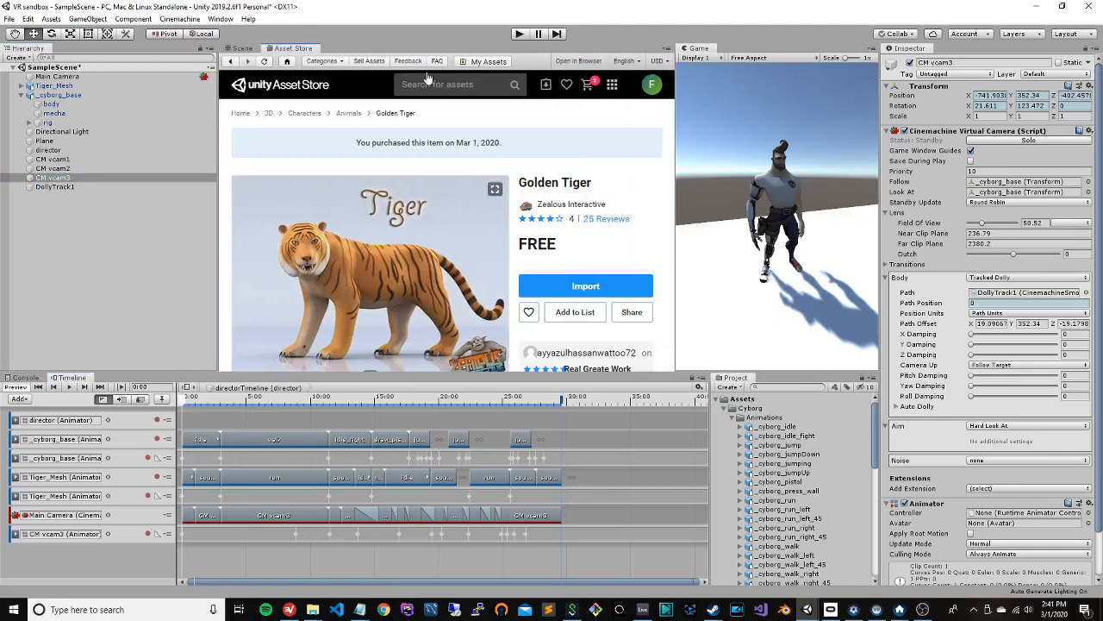
click(489, 84)
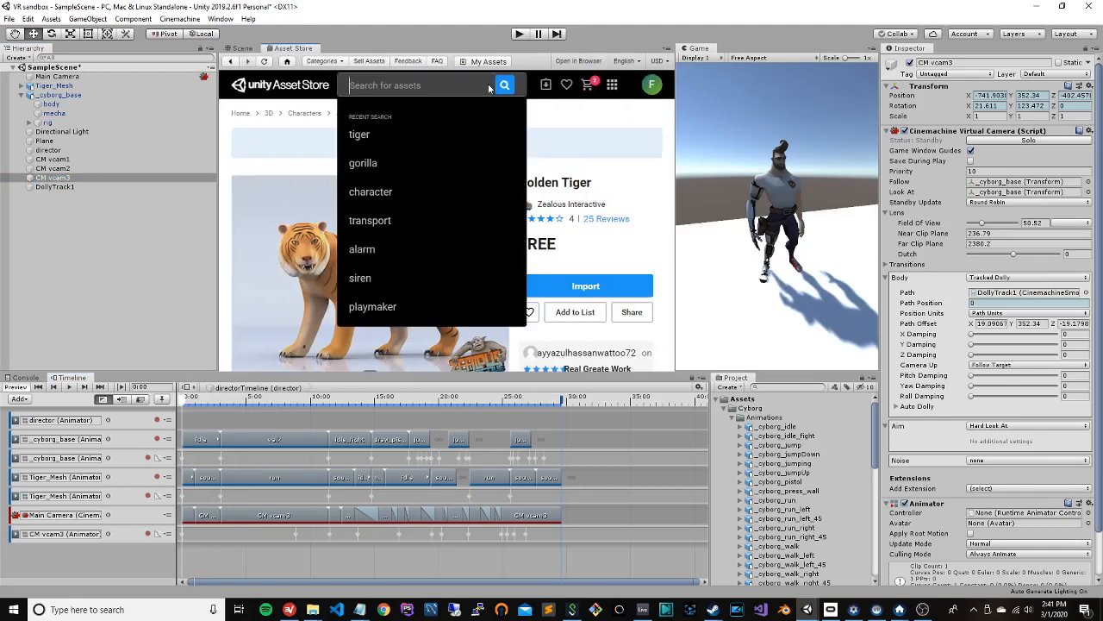
text(exposio)
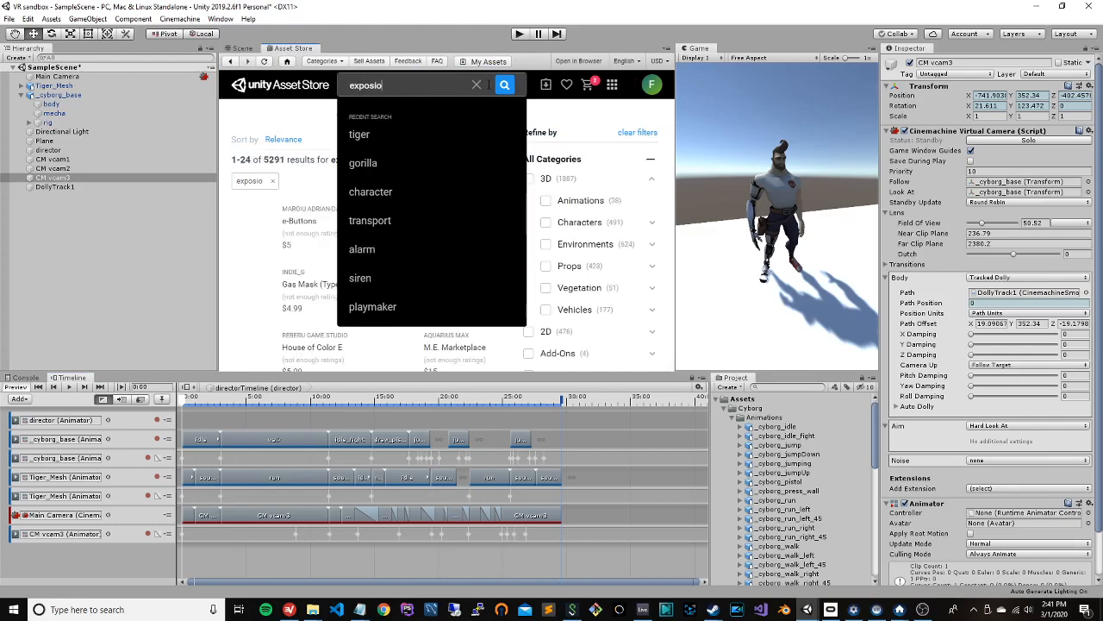
text(n)
key(Return)
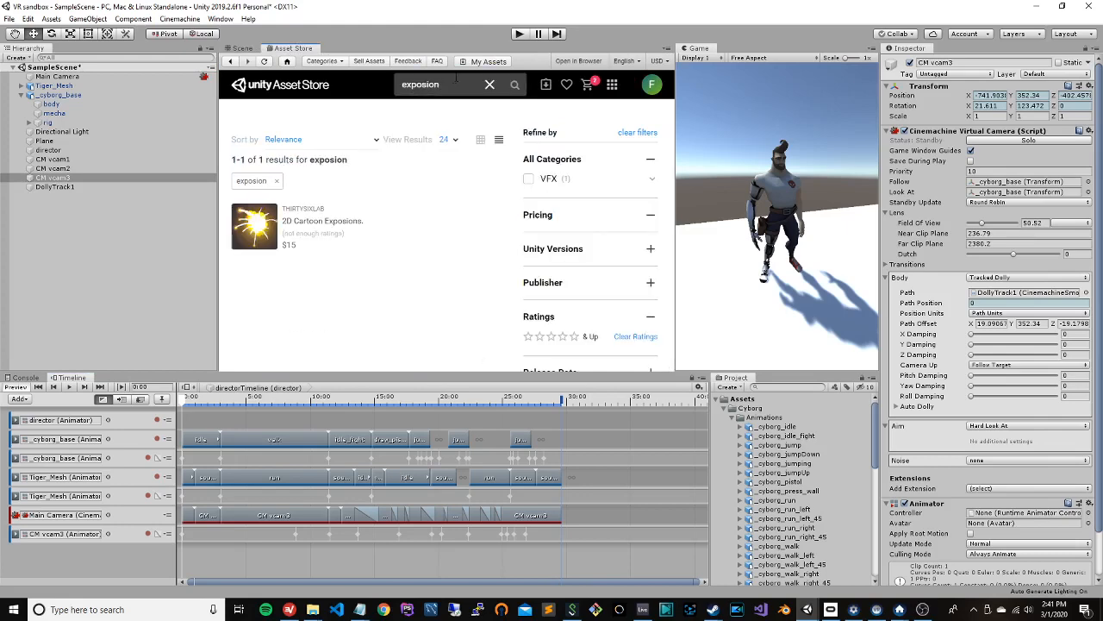
scroll(515, 256, down, 3)
scroll(603, 244, up, 3)
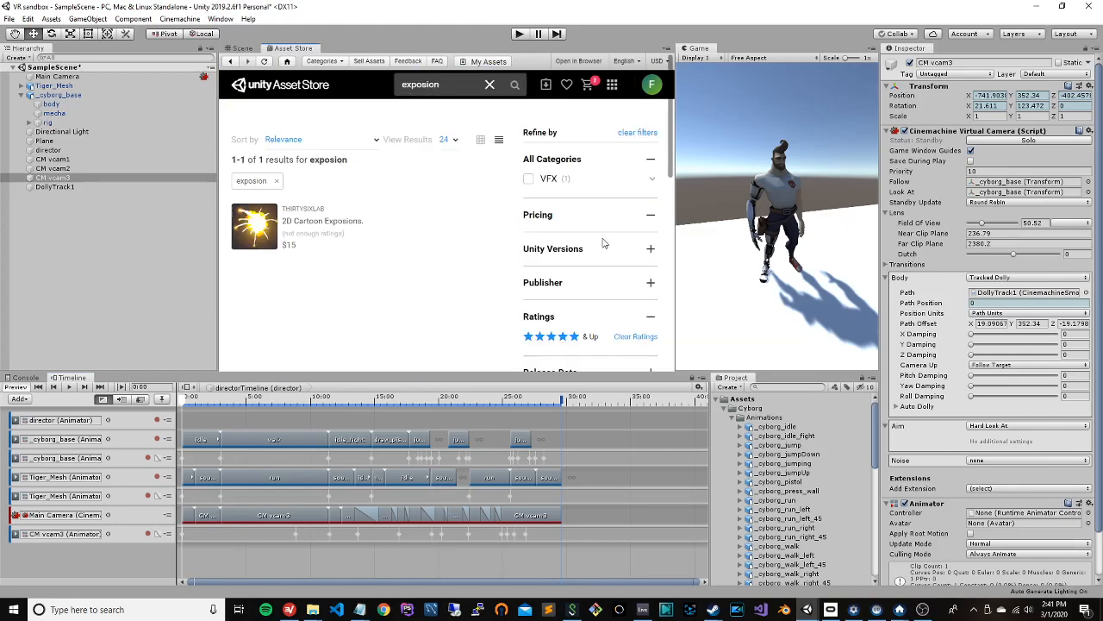
Step: Search the Asset Store for "vfx" and restrict the price range to $0–$0
drag(443, 84, 320, 91)
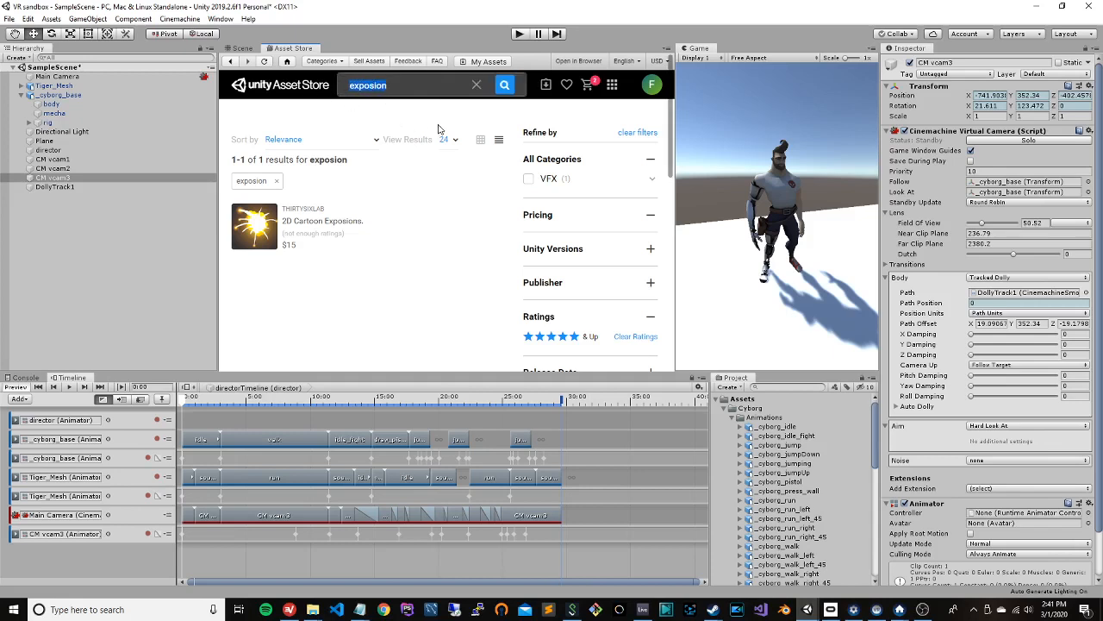
text(vfx)
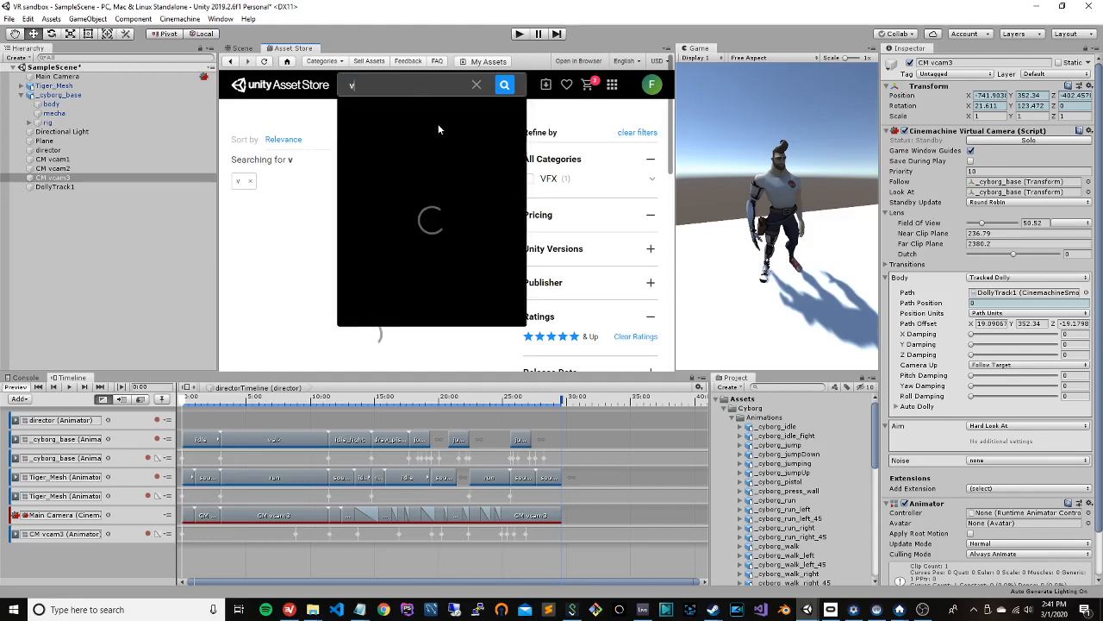
key(Return)
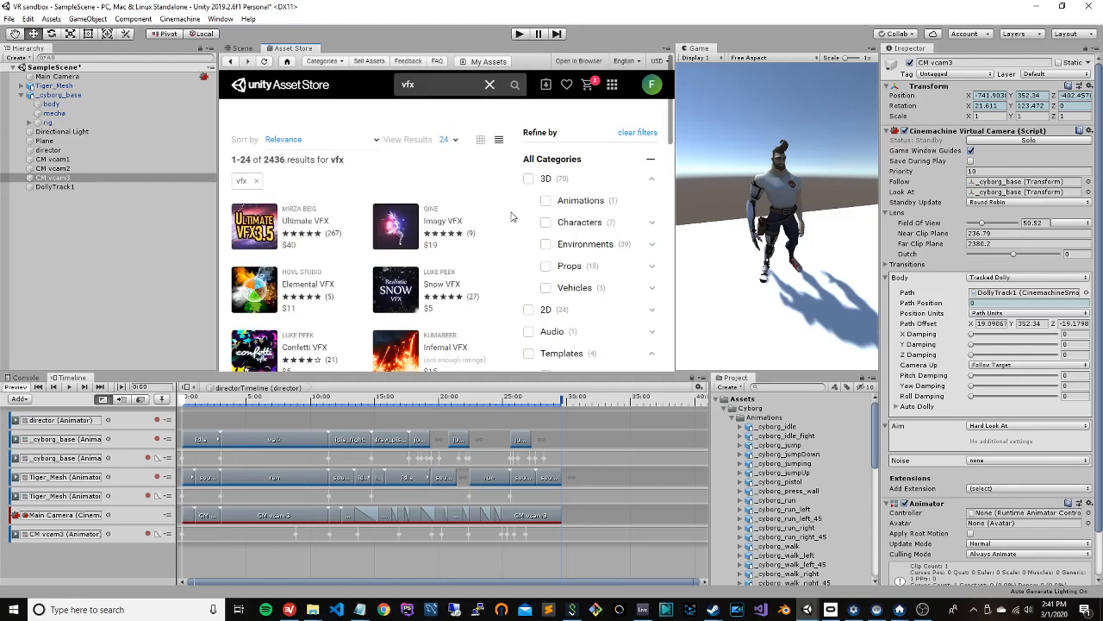
scroll(518, 215, down, 5)
drag(643, 209, 531, 206)
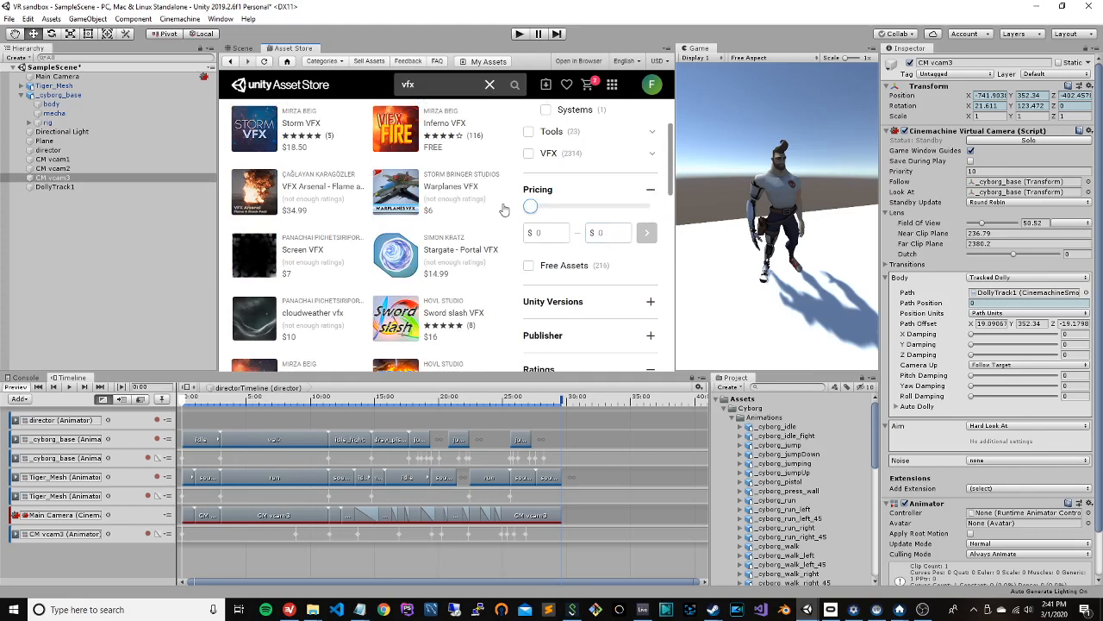
click(646, 233)
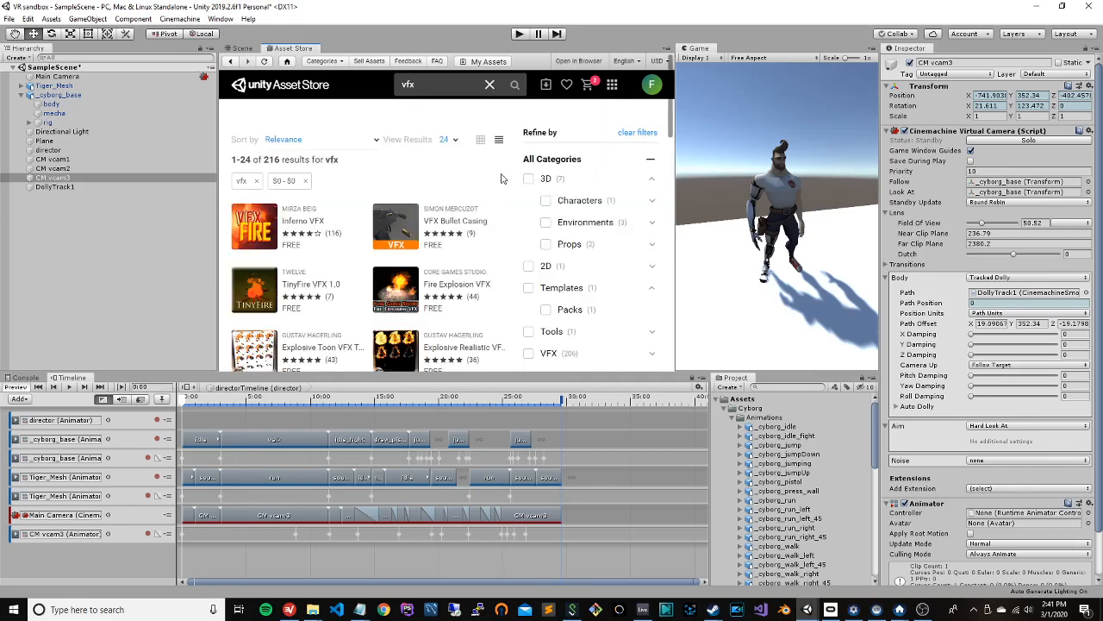
Step: Open the Fire Explosion VFX asset, read its description and package contents, and return to the search results
scroll(500, 179, down, 1)
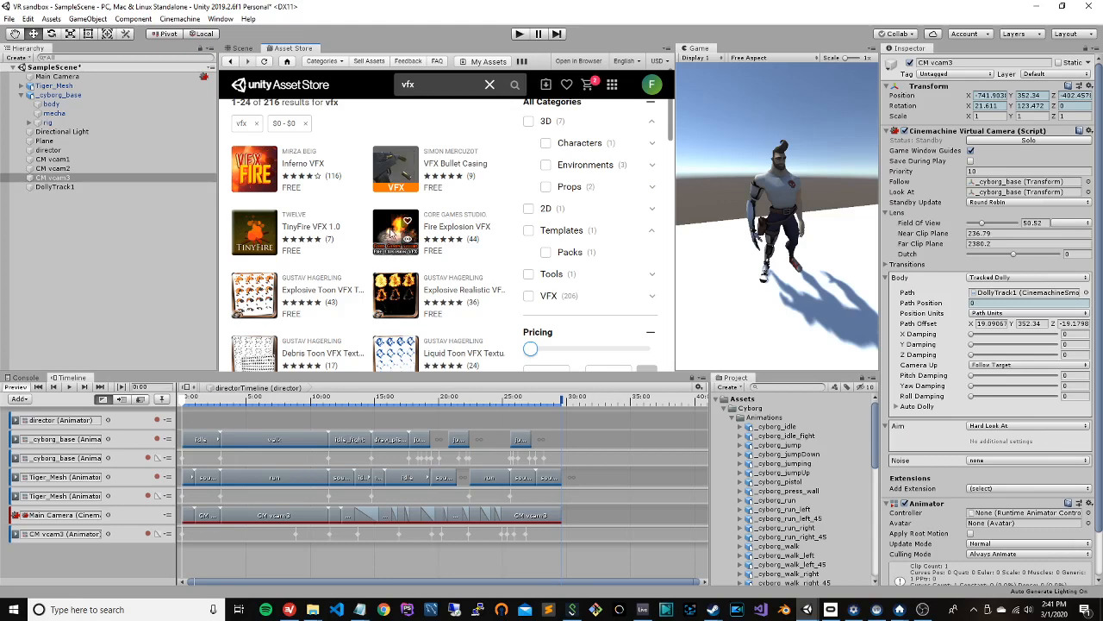
click(390, 233)
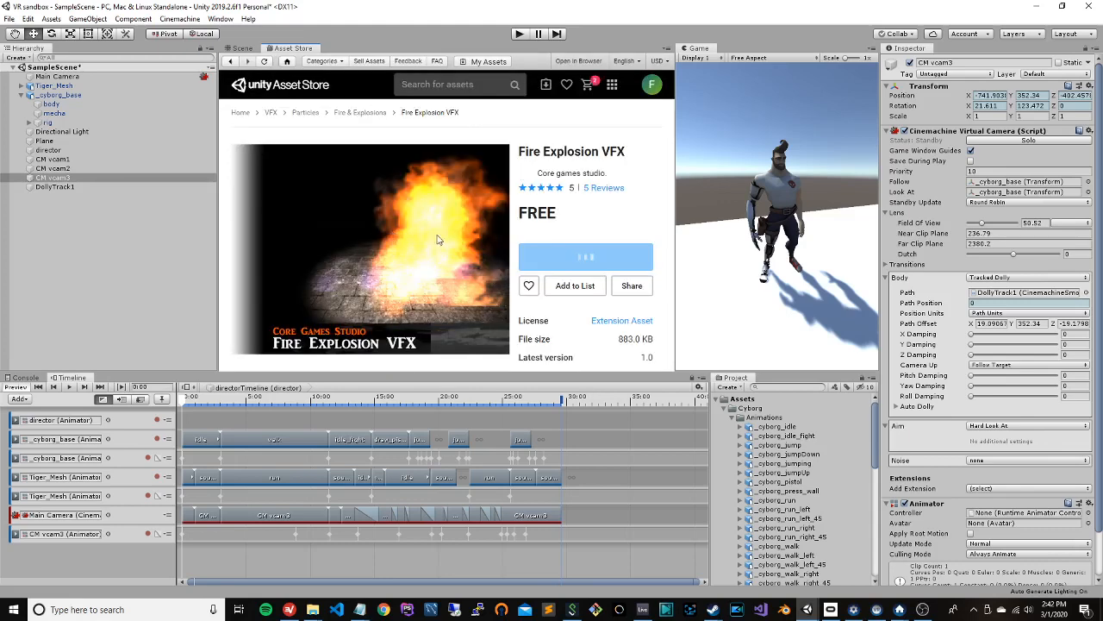
scroll(433, 231, down, 3)
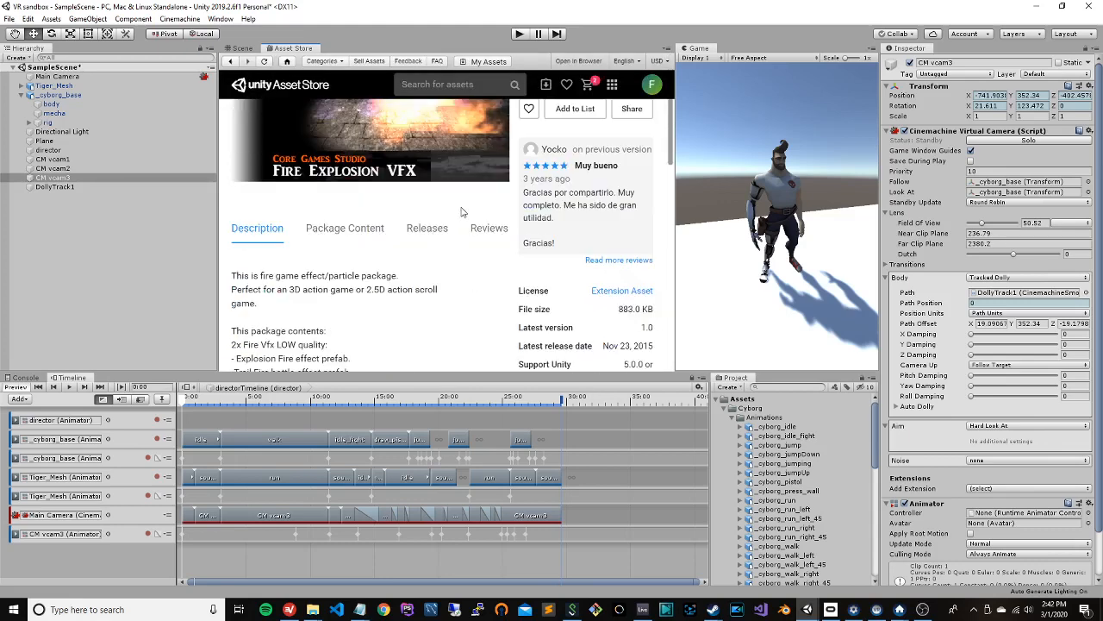
scroll(461, 212, down, 2)
scroll(462, 212, down, 2)
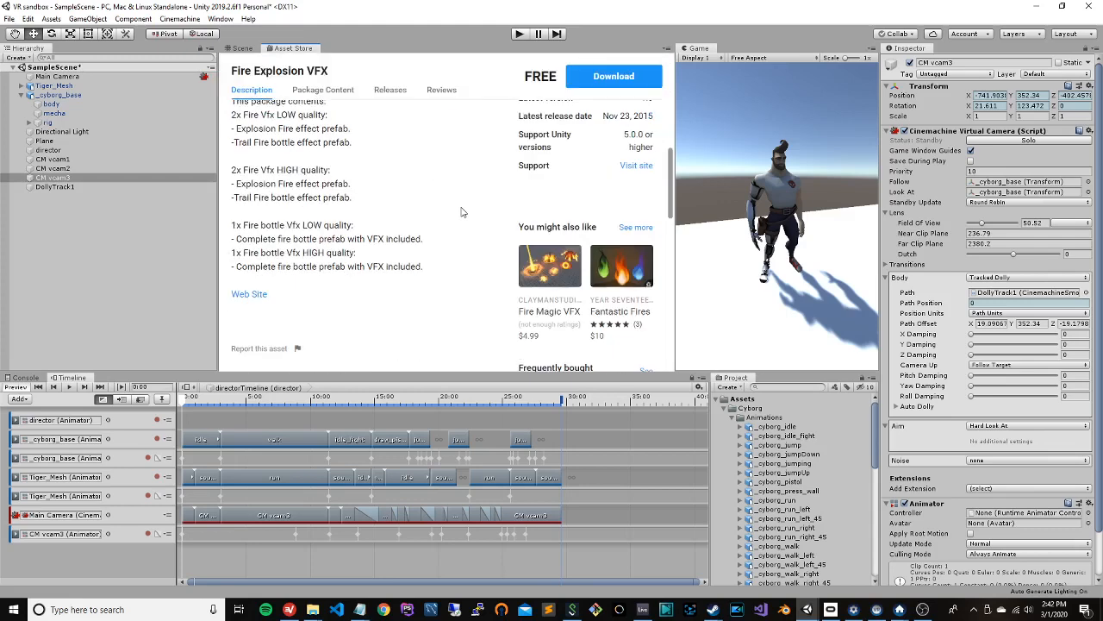
scroll(461, 213, up, 7)
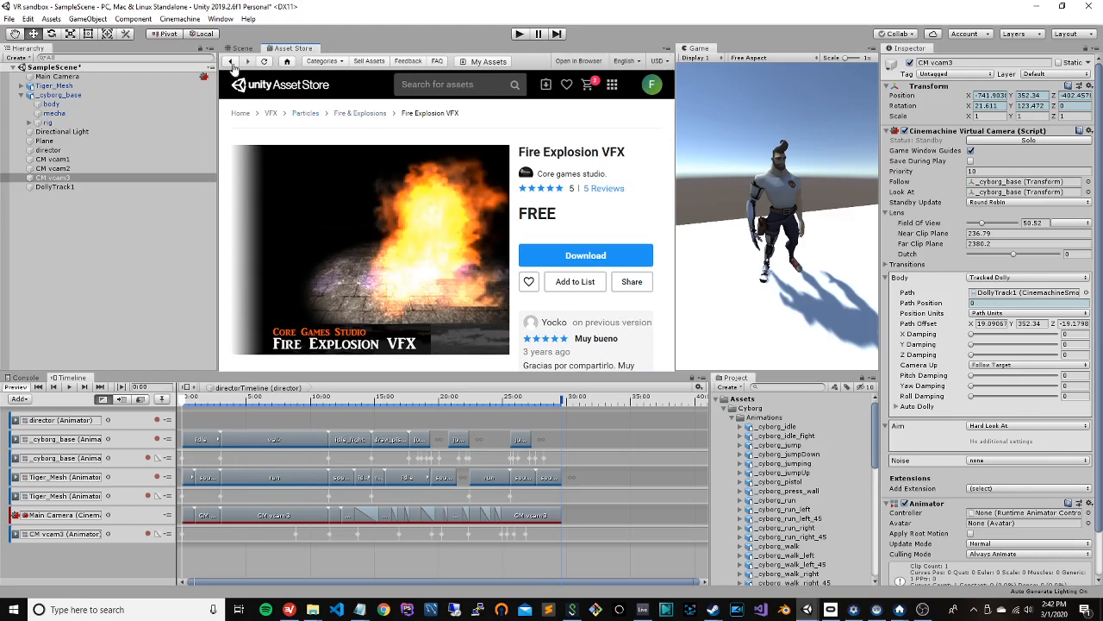
click(230, 63)
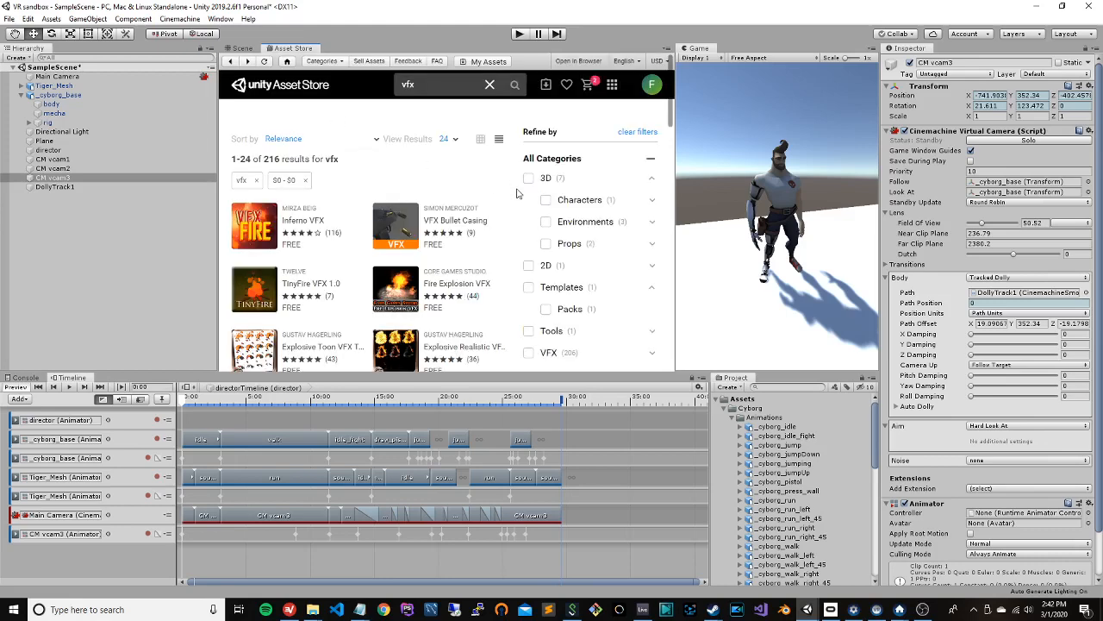
Step: Browse the free vfx results down to the end of the page and open the Cool Visual Effects asset
scroll(518, 193, down, 1)
scroll(518, 193, down, 2)
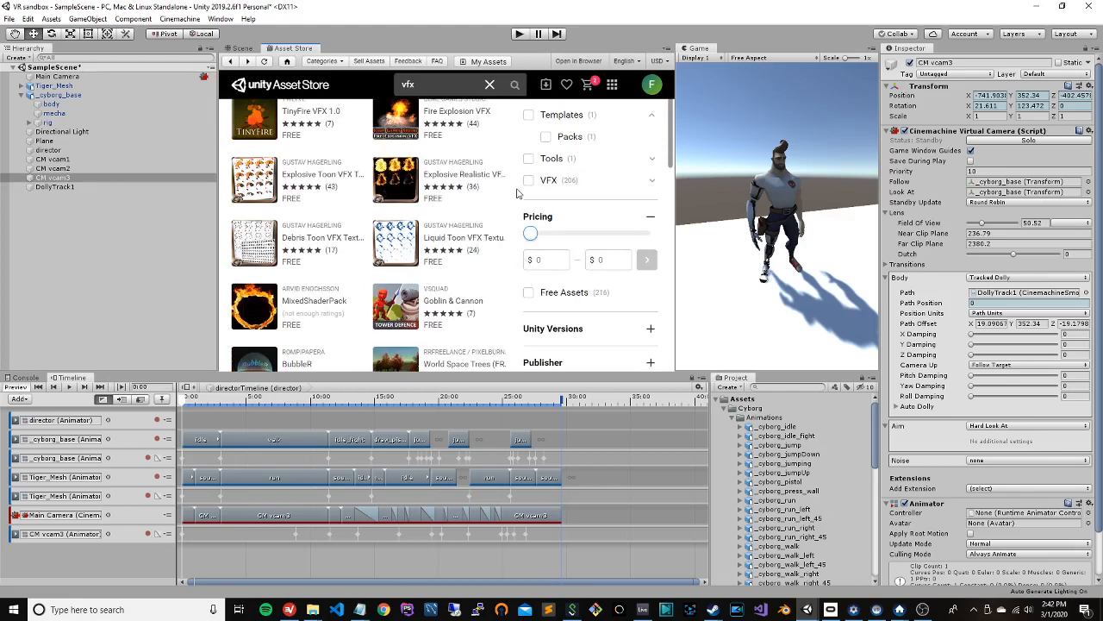
scroll(517, 193, down, 2)
scroll(517, 193, down, 2)
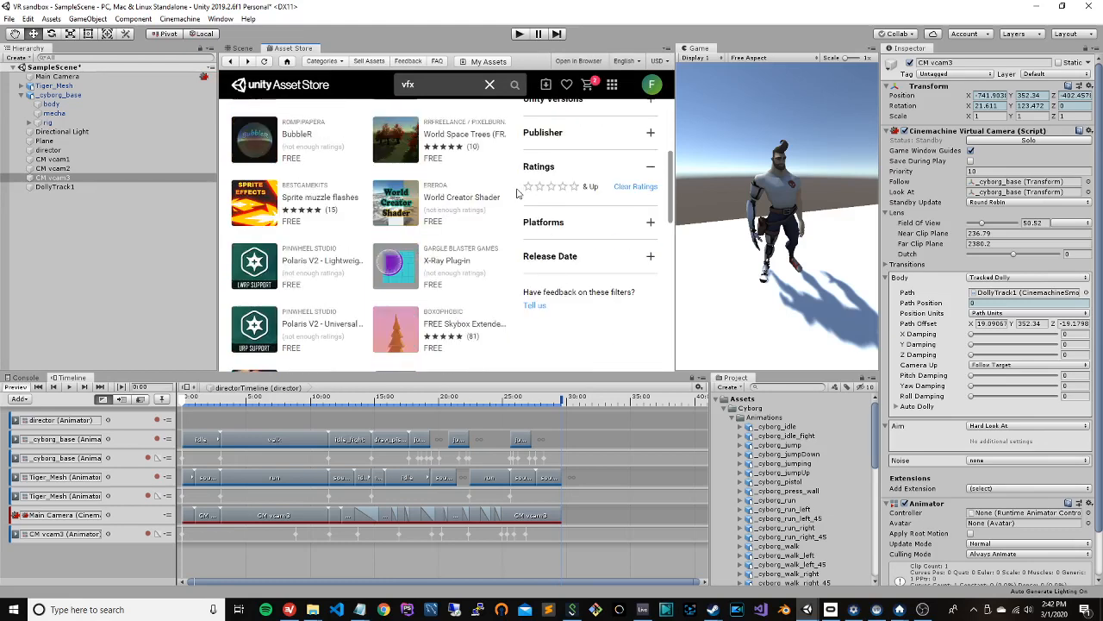
scroll(518, 193, down, 2)
scroll(517, 193, down, 2)
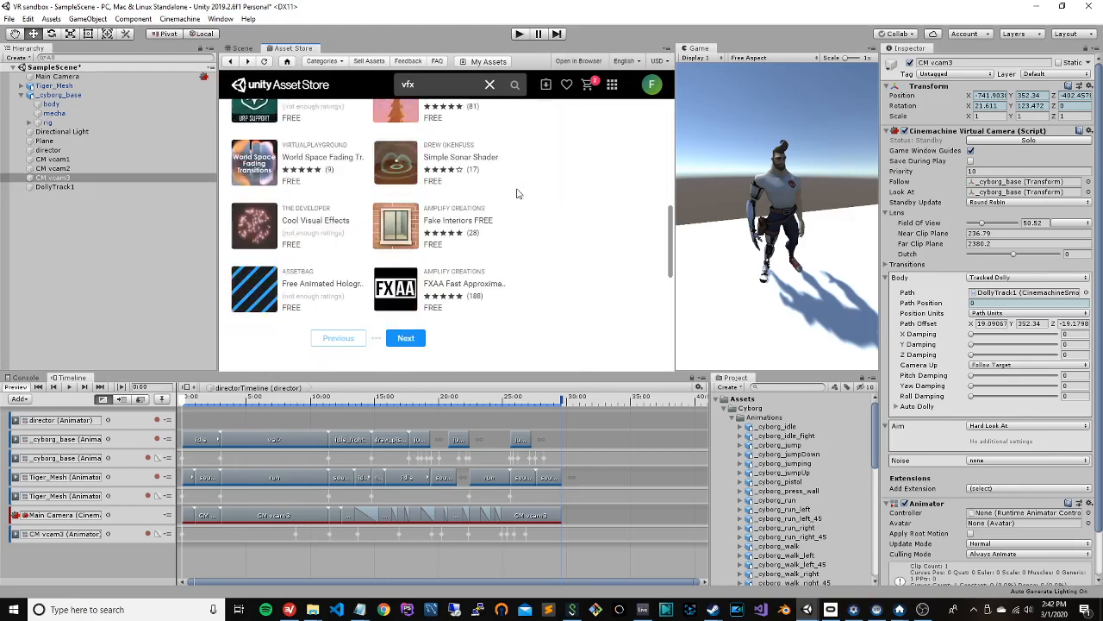
click(253, 231)
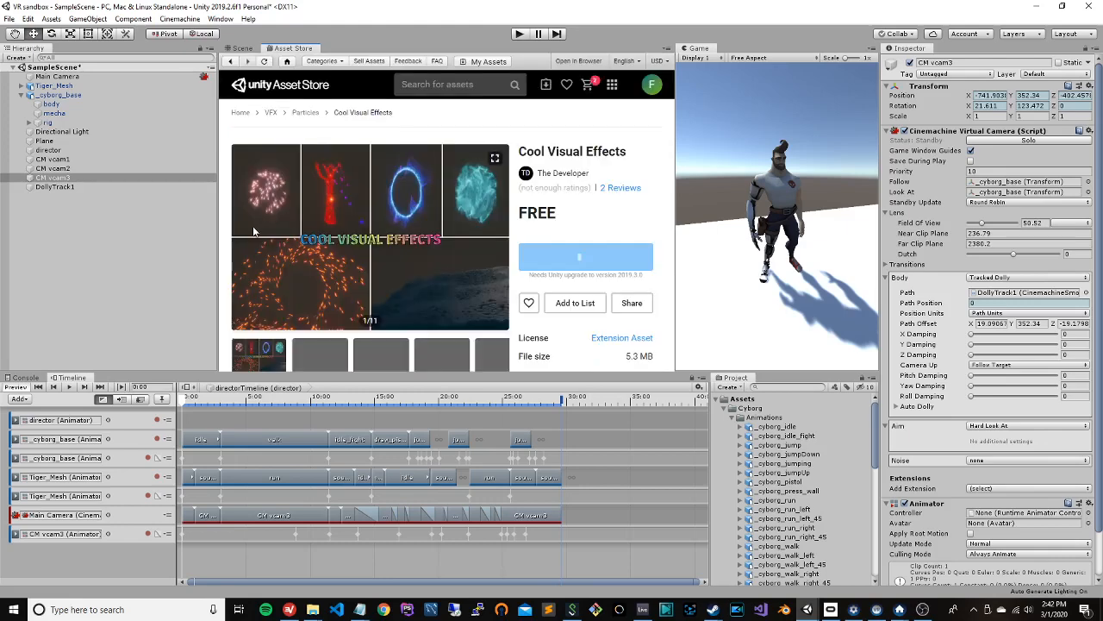
Step: Read the Cool Visual Effects description and preview Fireworks1.vfx from the Fireworks folder of its package content
scroll(520, 224, down, 3)
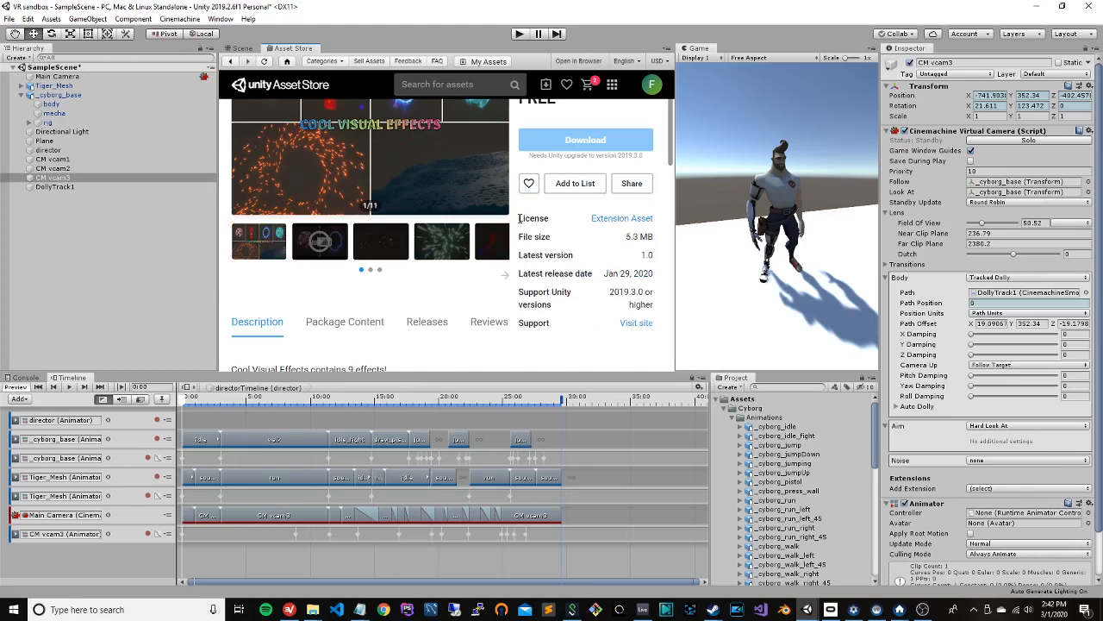
scroll(520, 222, down, 3)
scroll(520, 223, down, 1)
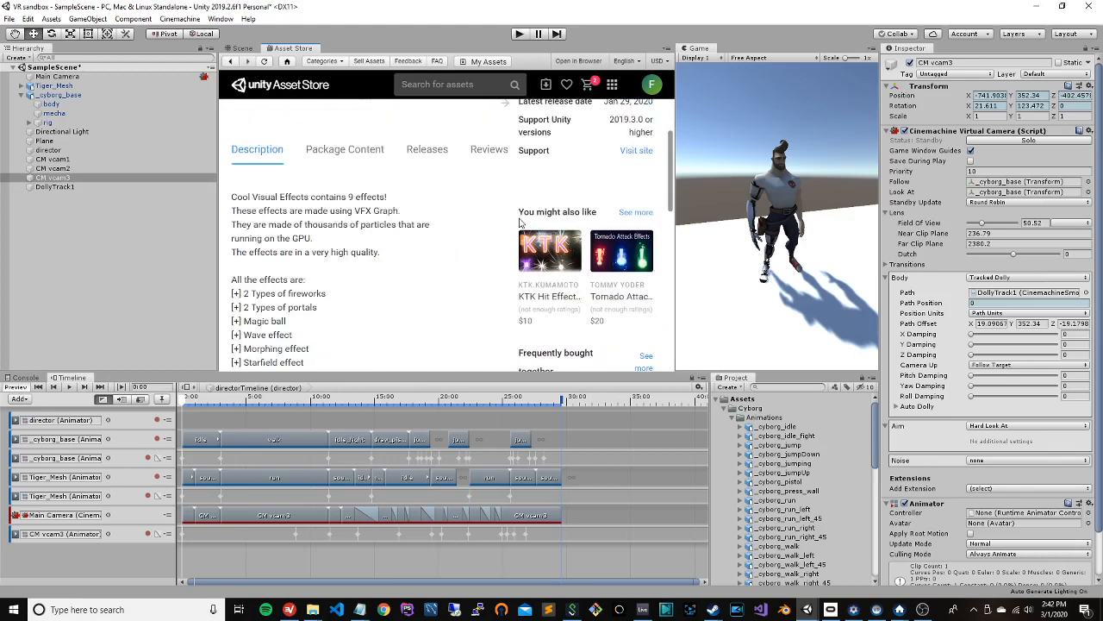
scroll(509, 223, up, 3)
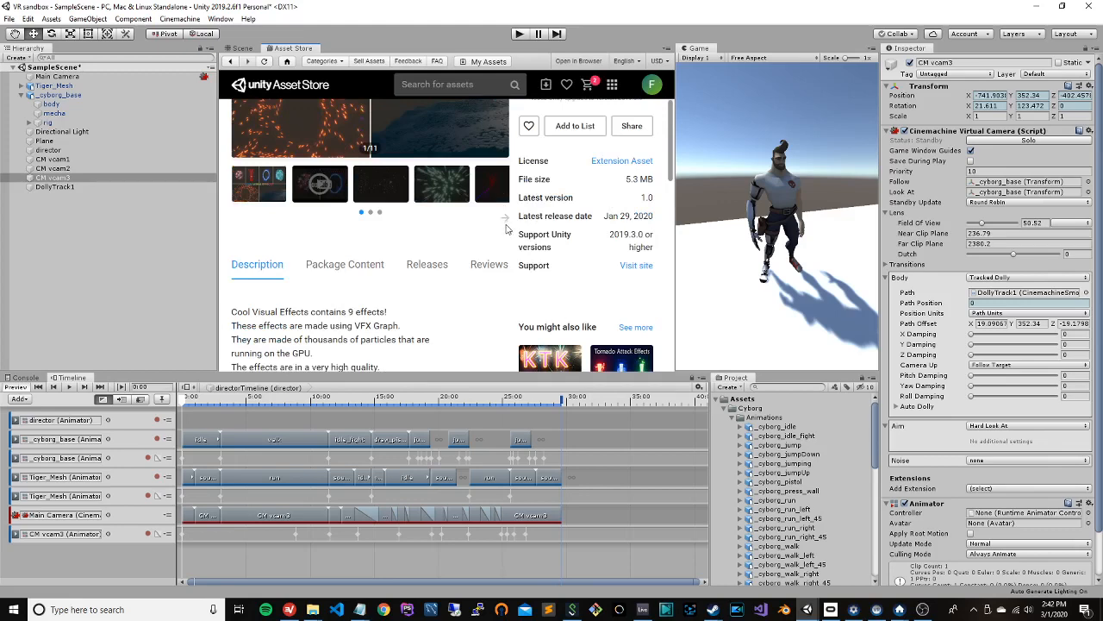
scroll(513, 225, down, 1)
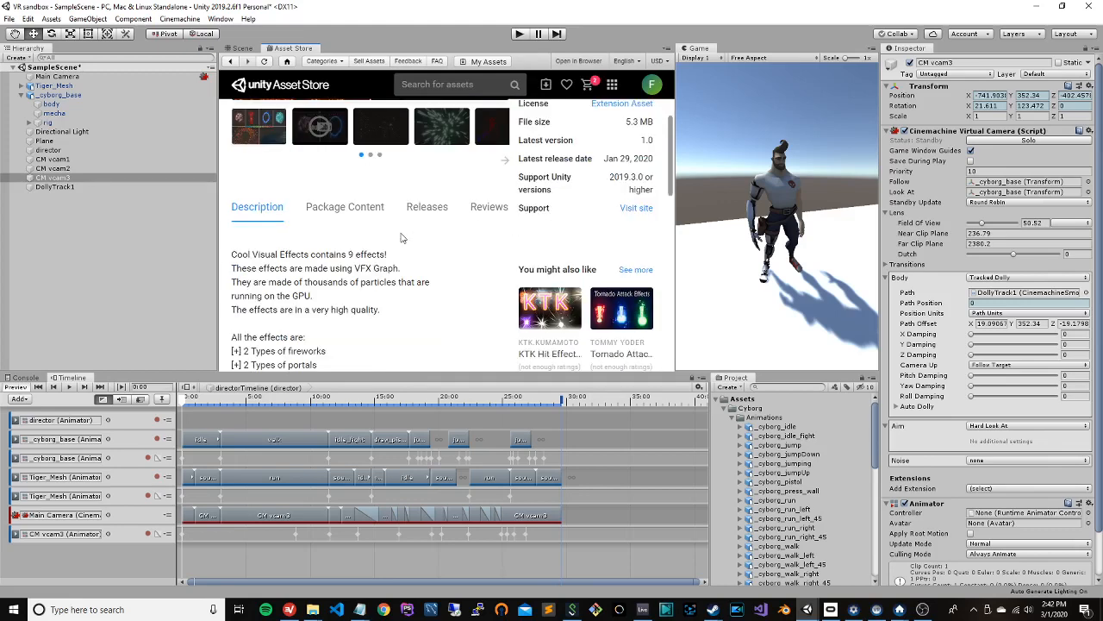
click(341, 212)
scroll(457, 258, down, 5)
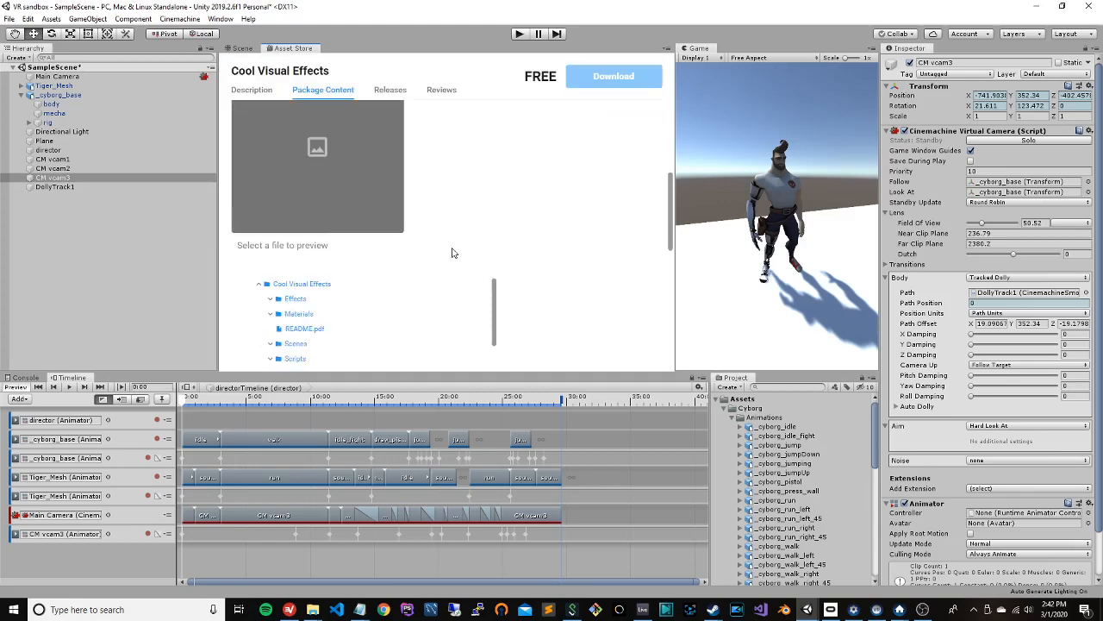
click(269, 242)
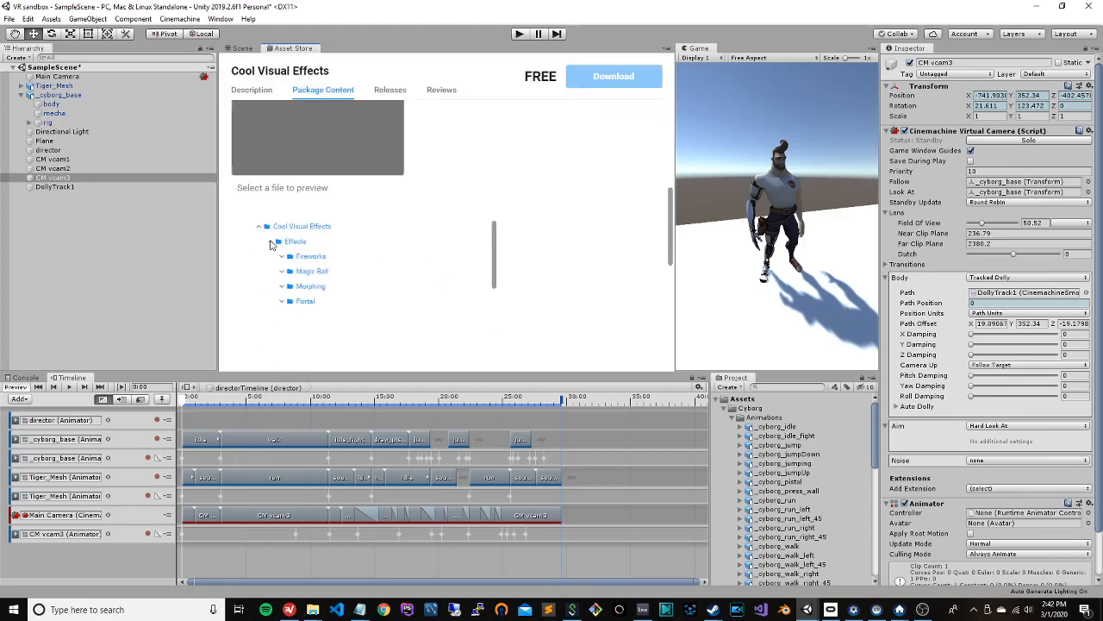
click(281, 256)
click(331, 272)
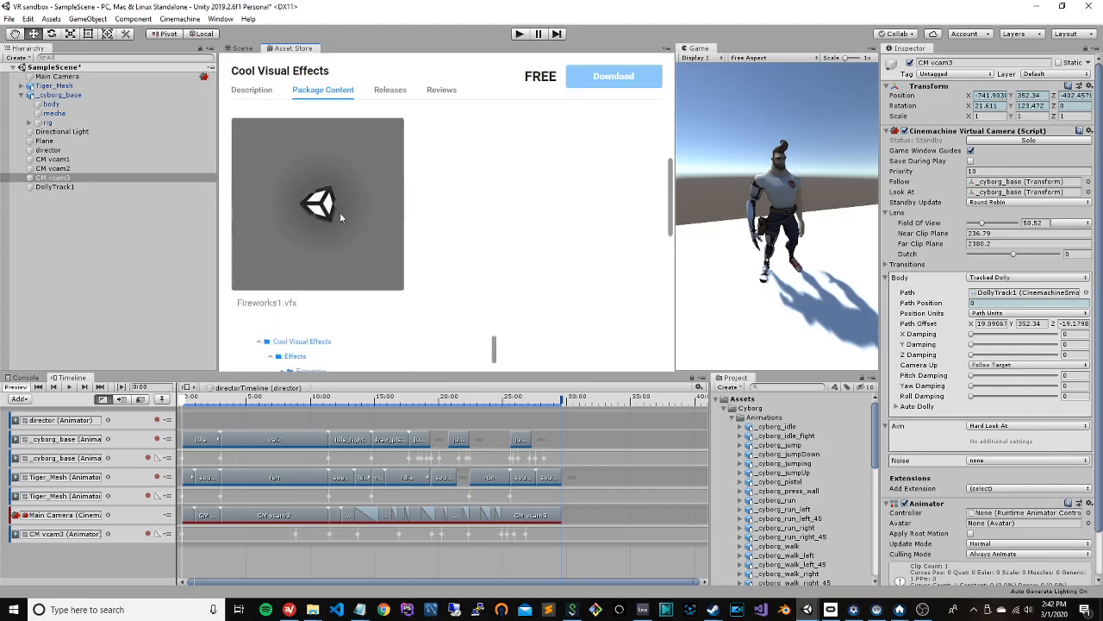
Step: Go through the preview images of Cool Visual Effects up to image 10, and step back to image 9
scroll(454, 229, up, 7)
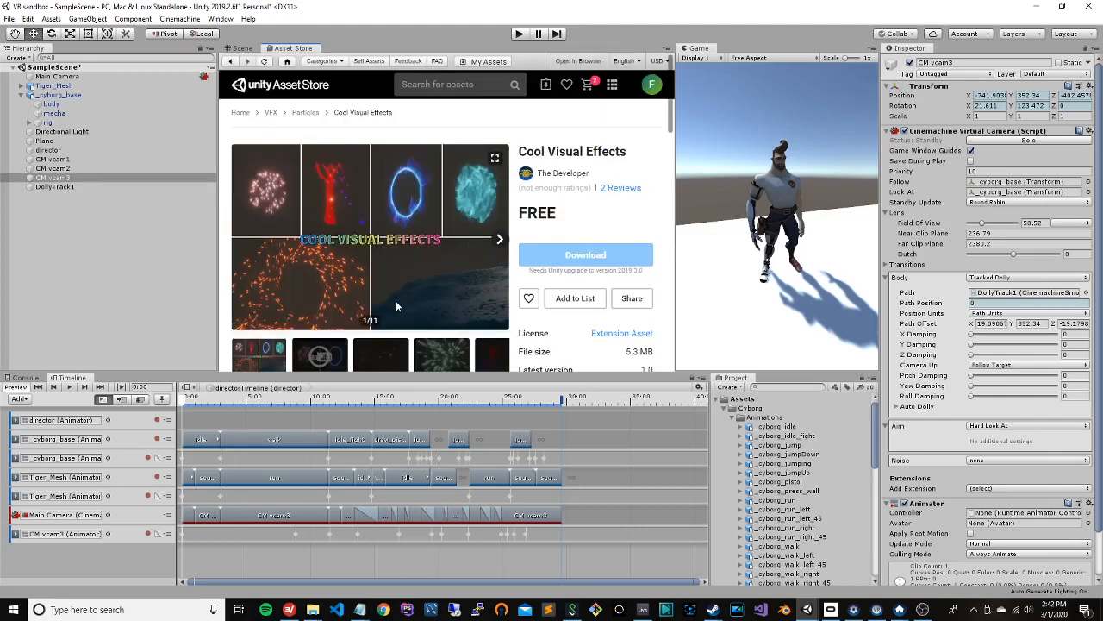
scroll(395, 302, down, 1)
click(499, 183)
click(500, 182)
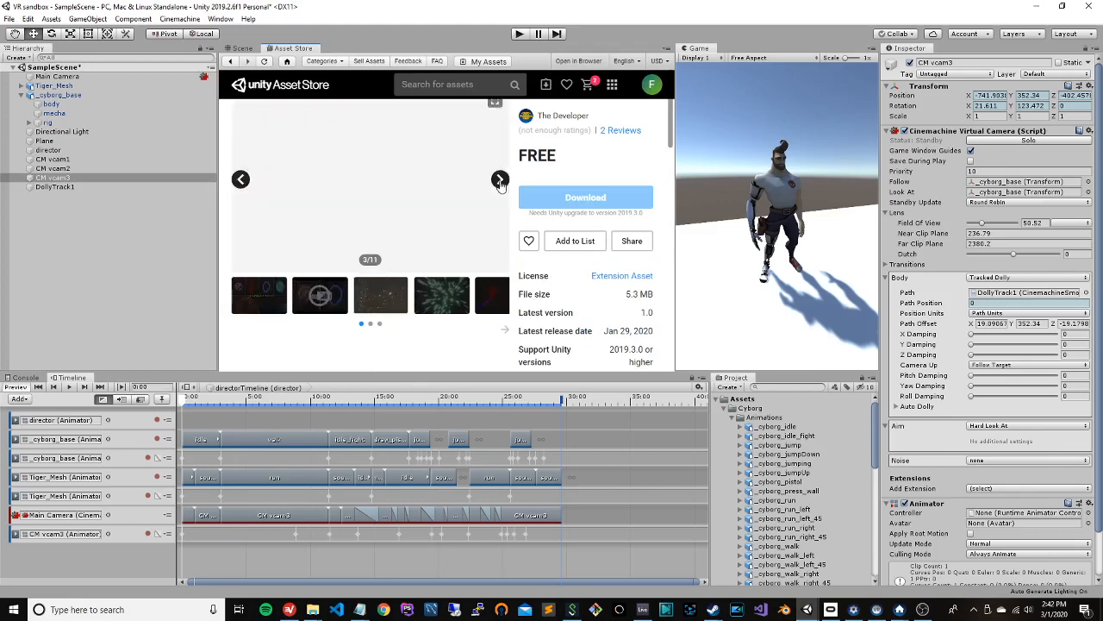
scroll(500, 190, up, 1)
click(499, 239)
click(499, 238)
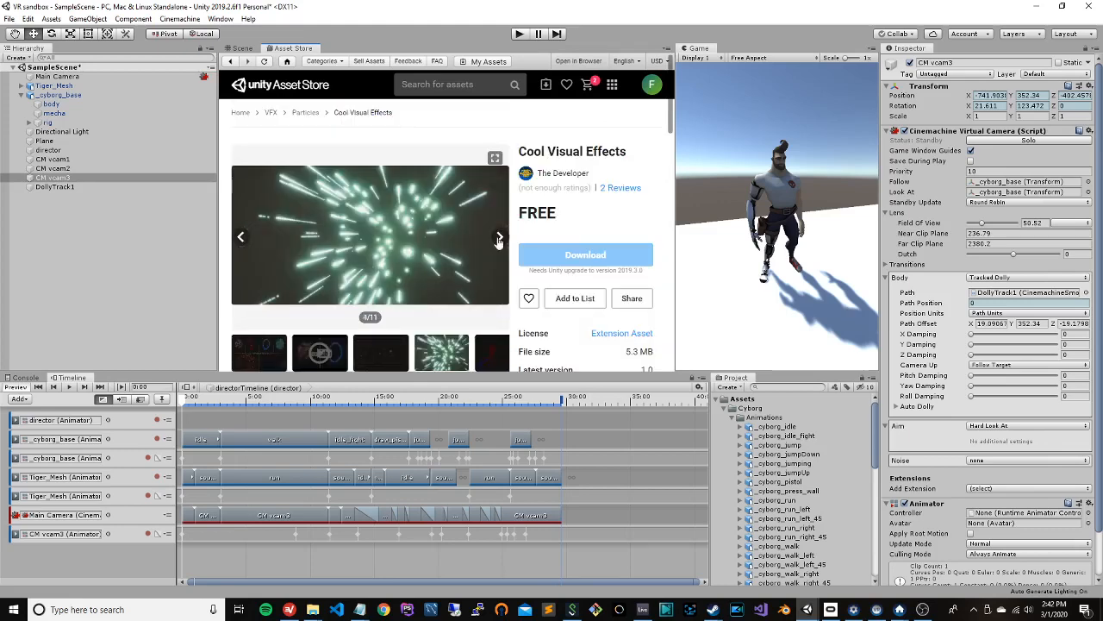
click(499, 239)
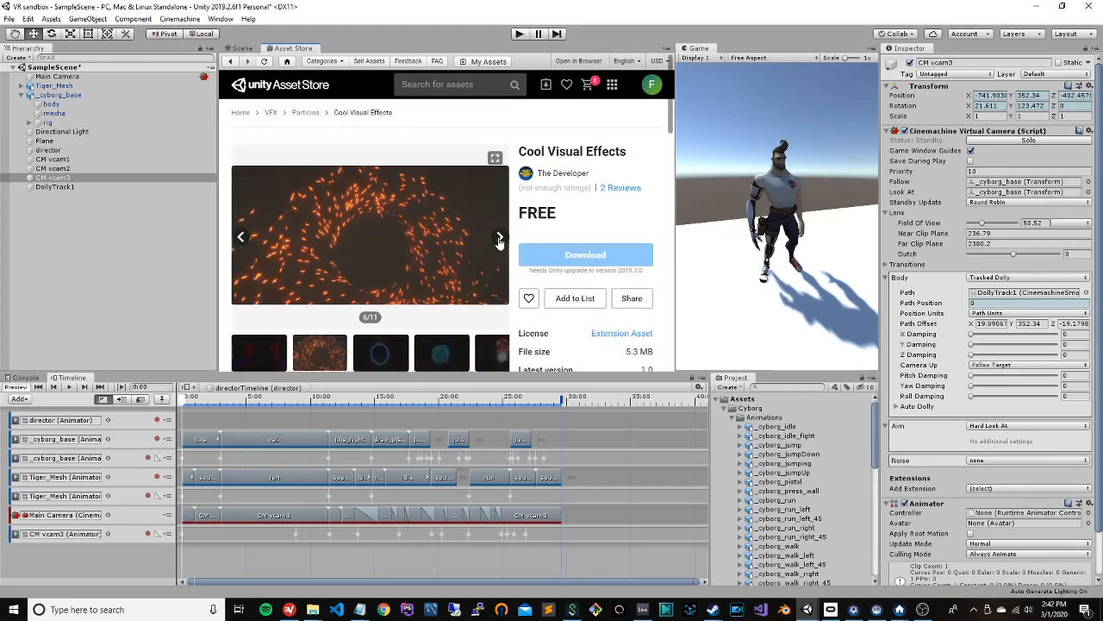
click(499, 238)
click(499, 239)
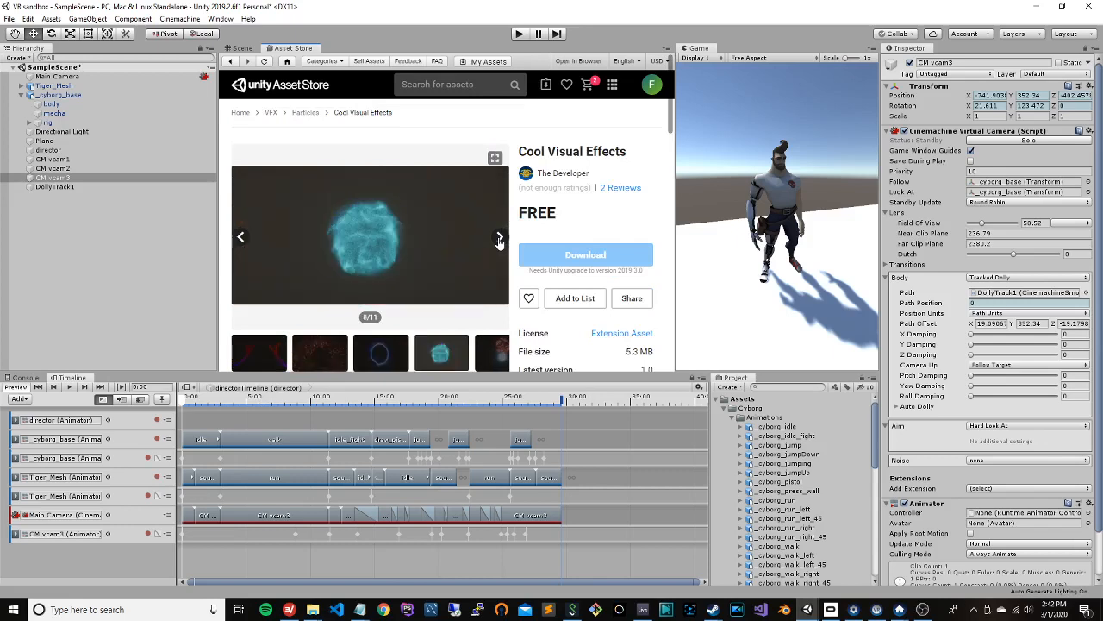
click(499, 239)
click(499, 238)
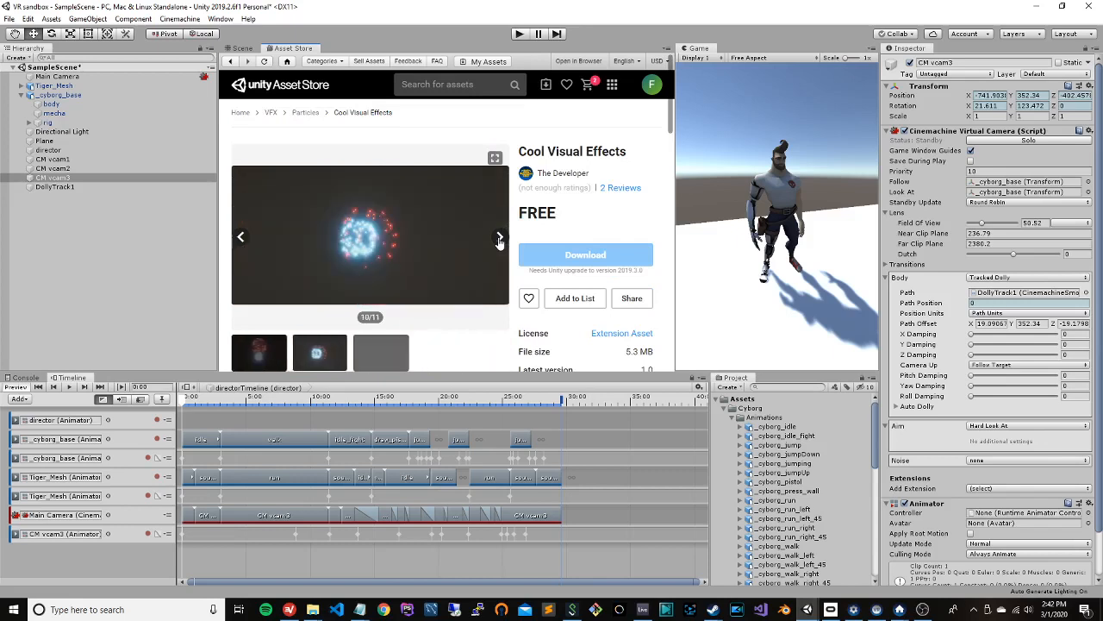
click(242, 239)
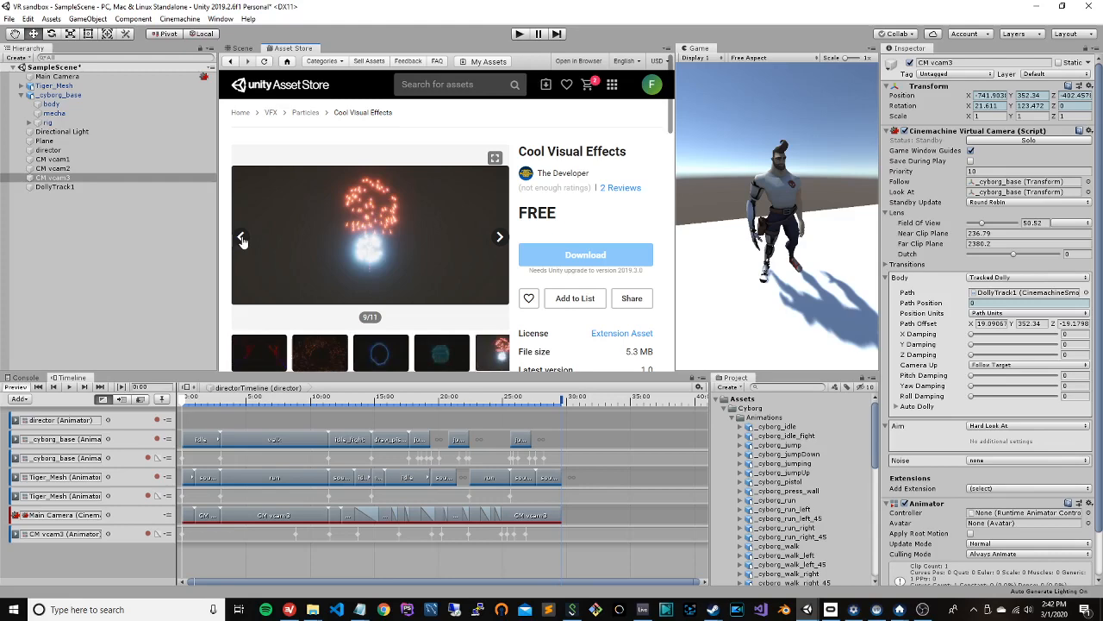
Step: Return to the free vfx search results, browse them to the end, and go to the next page of results
click(230, 62)
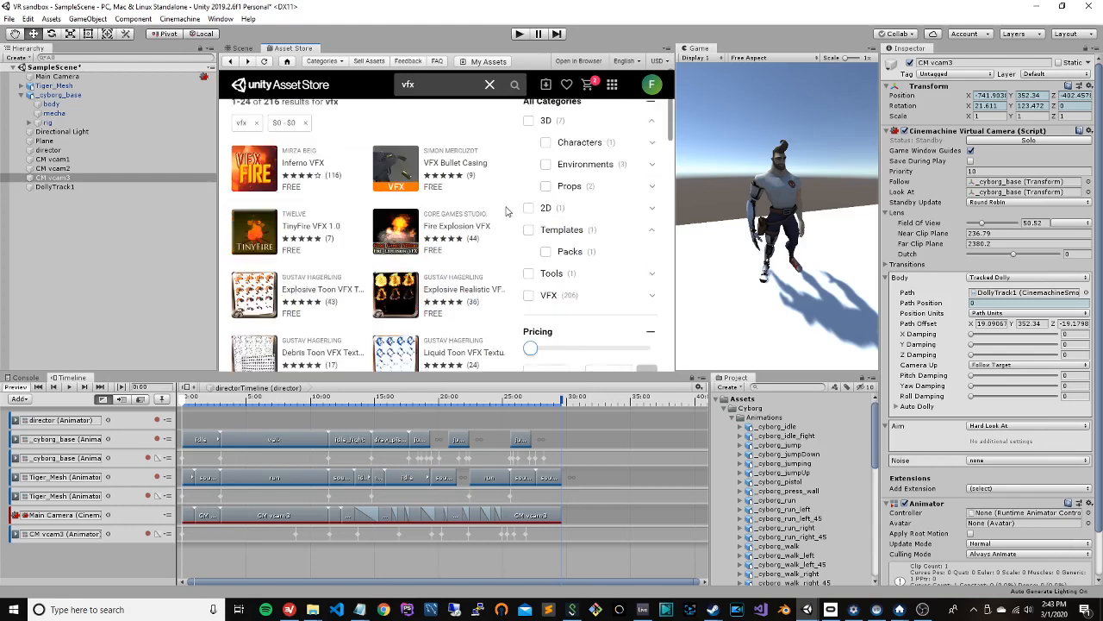
scroll(507, 211, down, 5)
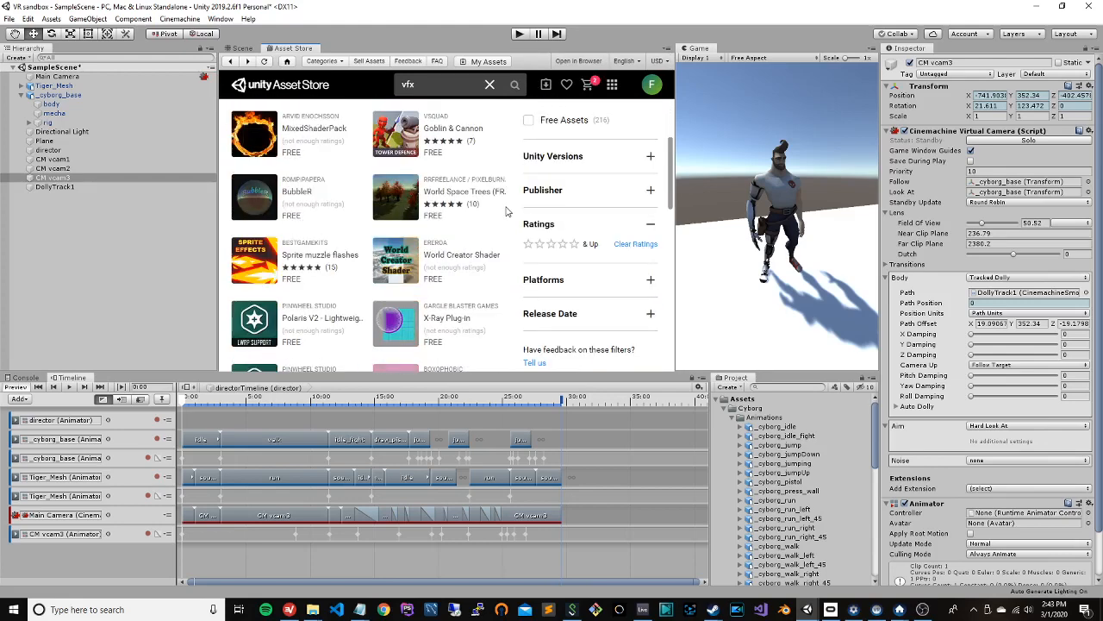
scroll(507, 211, down, 2)
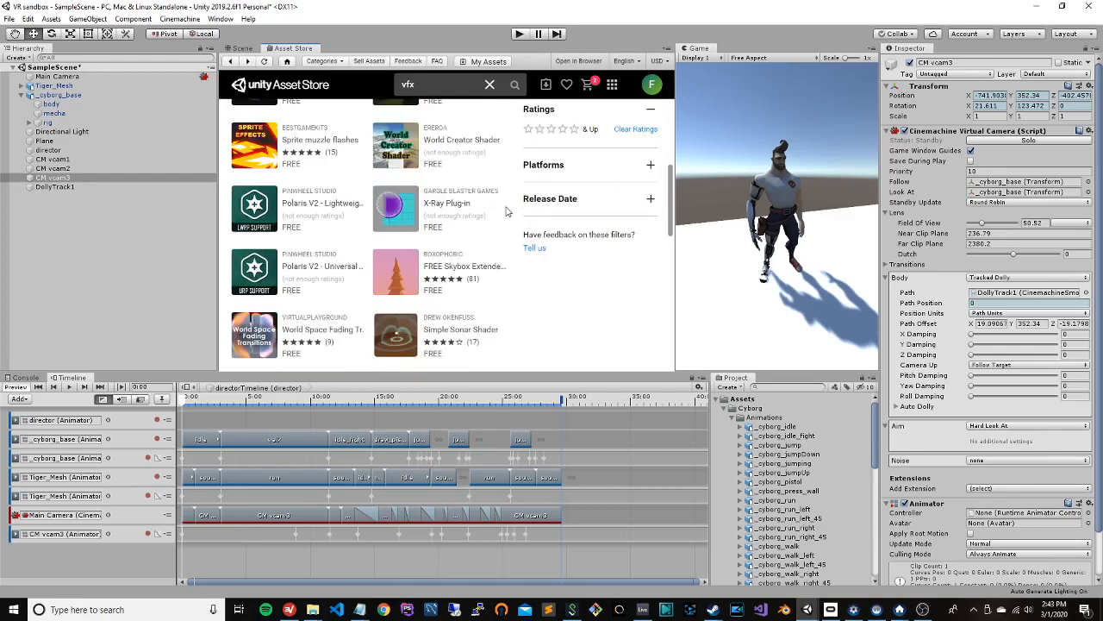
scroll(507, 211, down, 1)
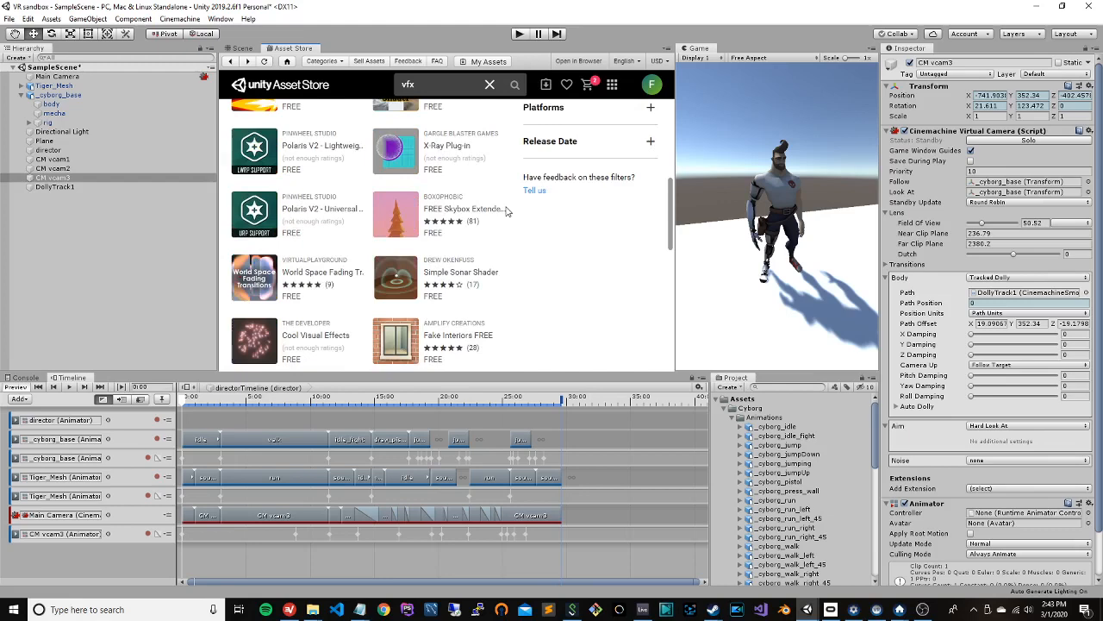
scroll(507, 212, down, 2)
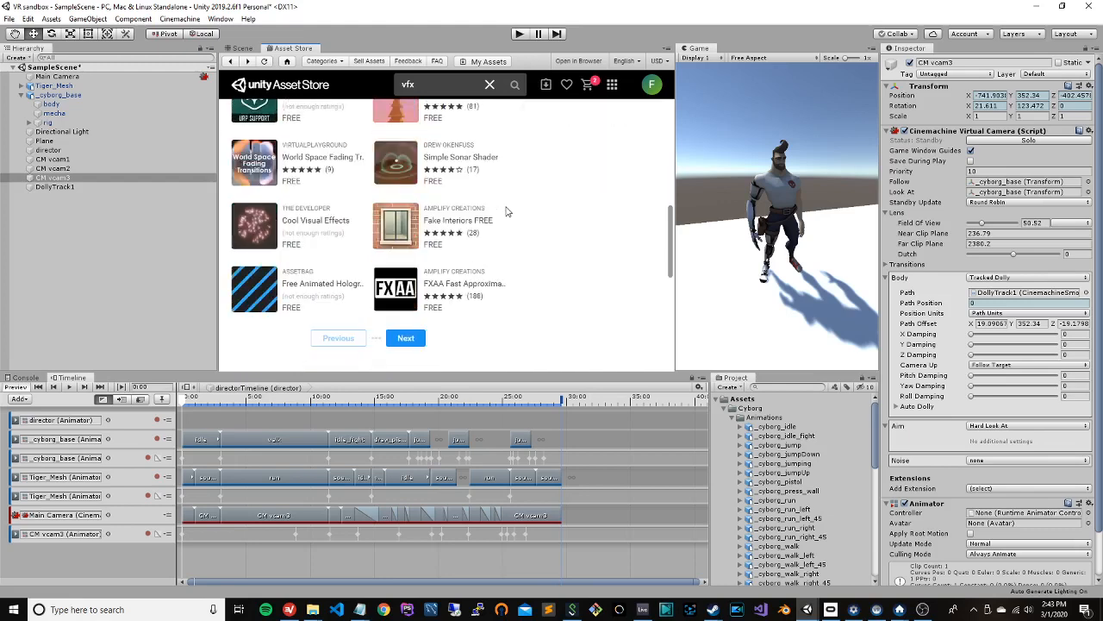
click(417, 338)
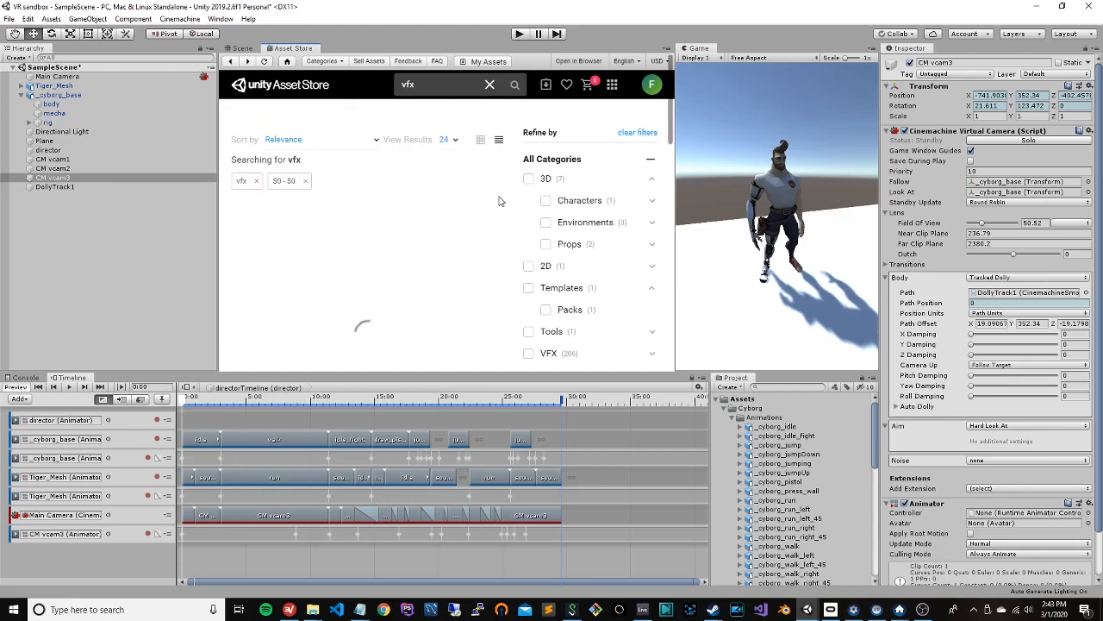
Step: Browse the next page of free vfx results and open the 3D Games Effects Pack Free asset
scroll(493, 208, down, 2)
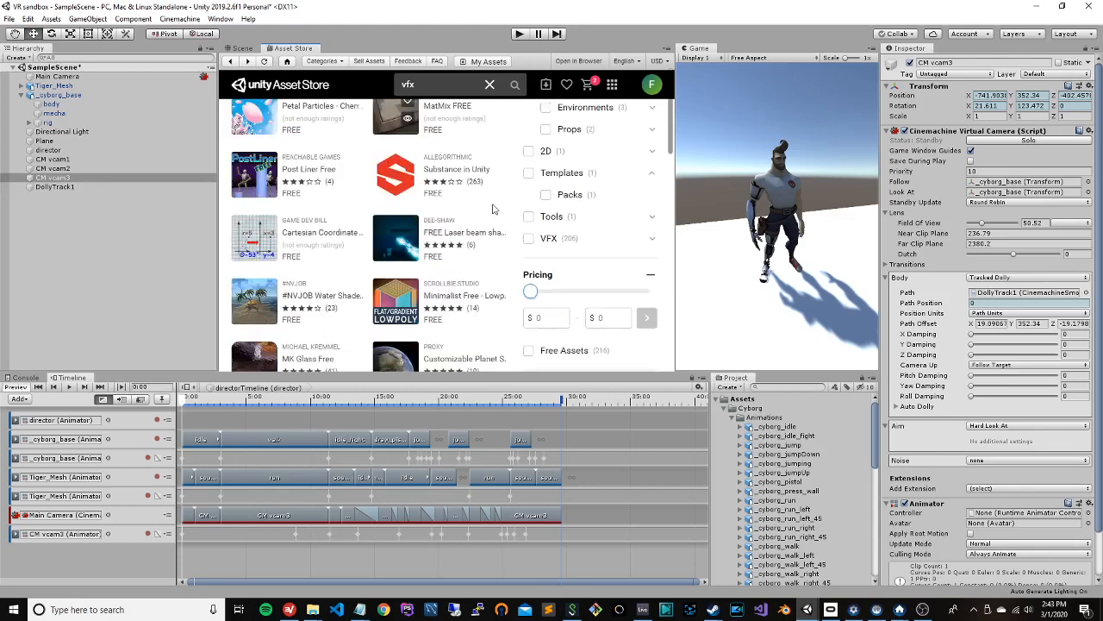
scroll(504, 209, down, 1)
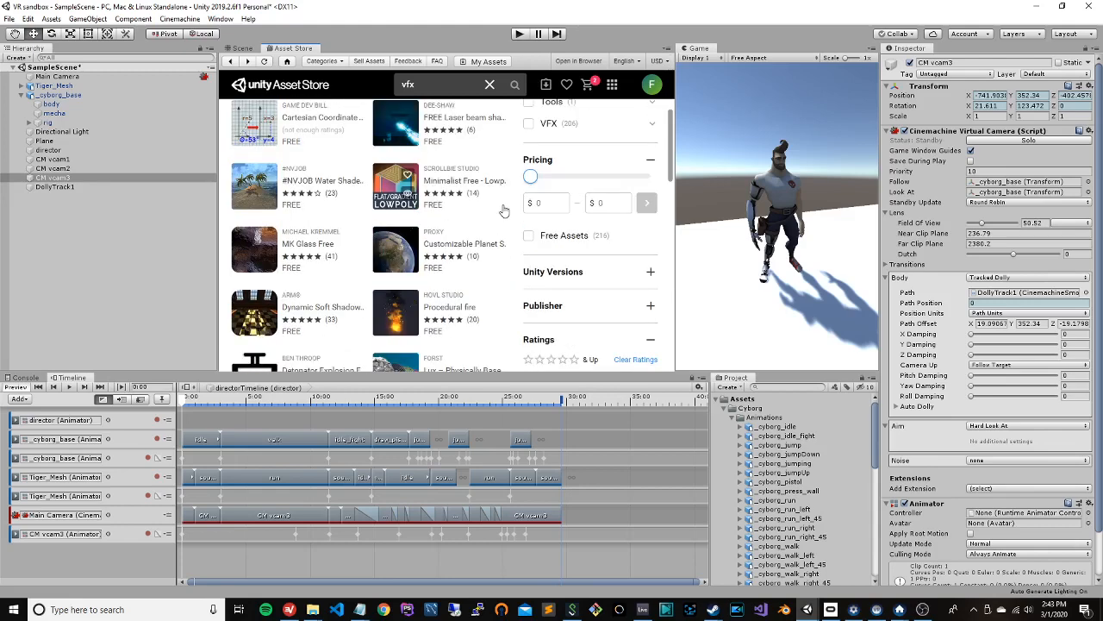
scroll(504, 209, down, 2)
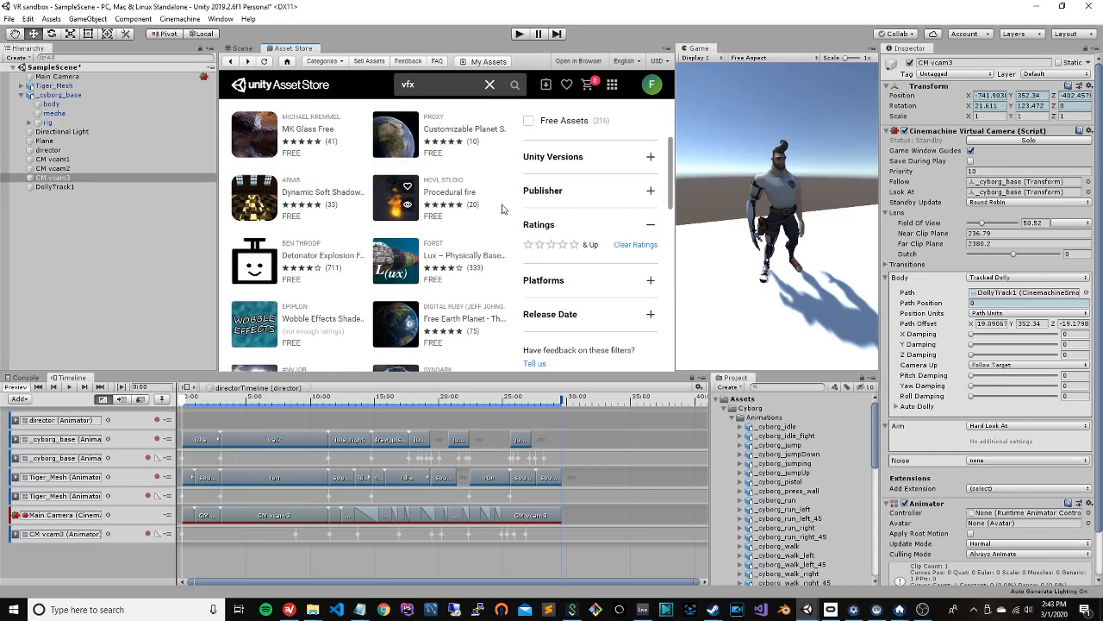
scroll(503, 211, down, 4)
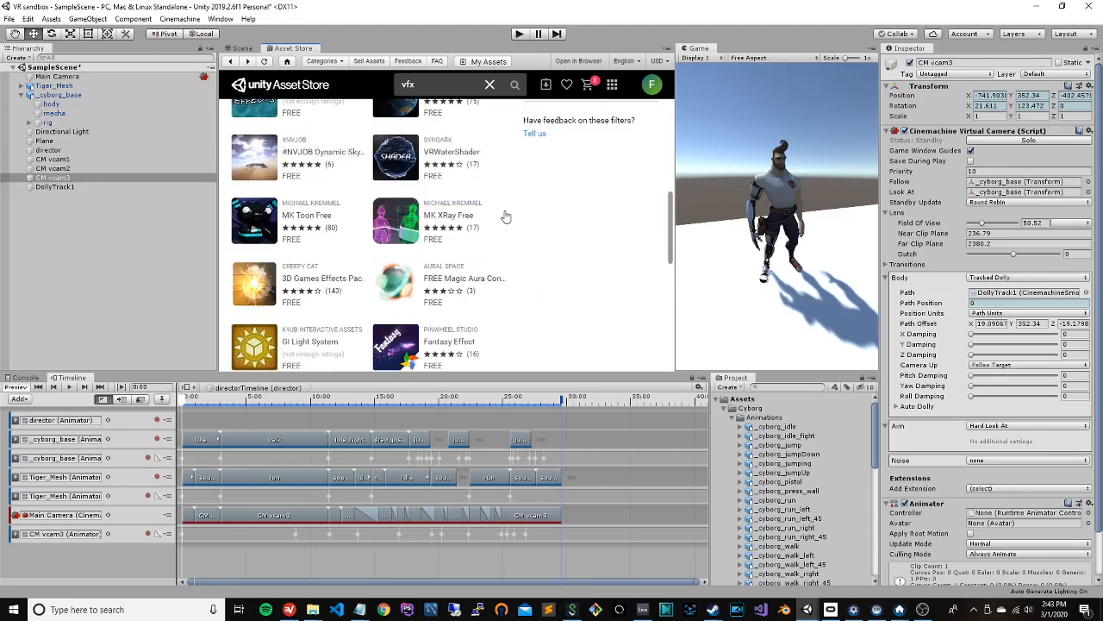
scroll(506, 216, down, 1)
click(249, 233)
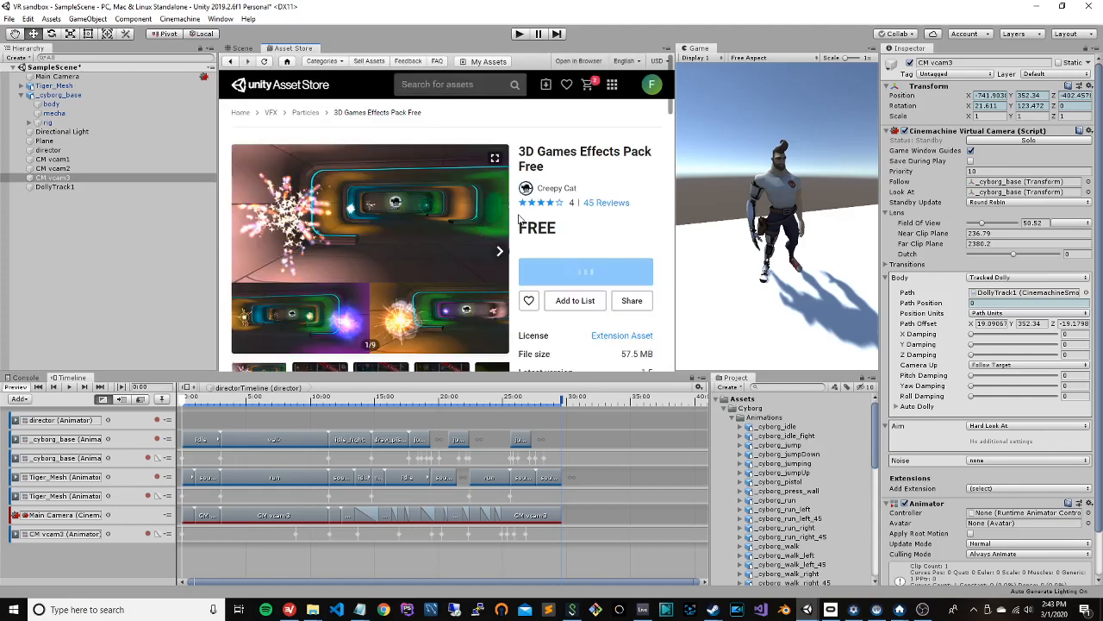
Step: Download 3D Games Effects Pack Free and import all of its files into the project
click(627, 270)
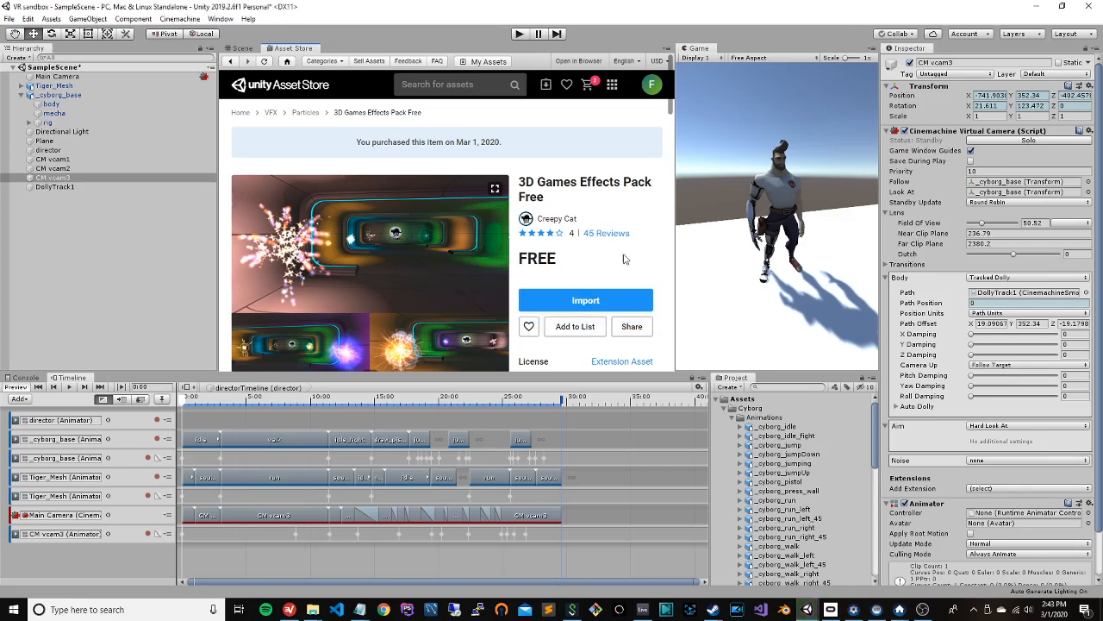
click(561, 301)
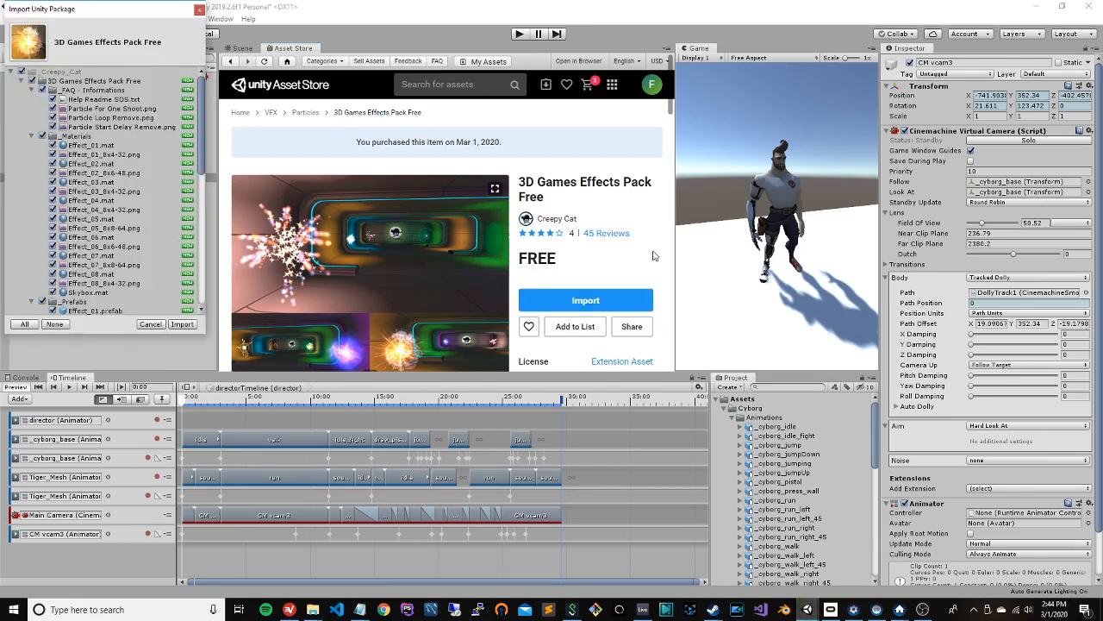
click(181, 324)
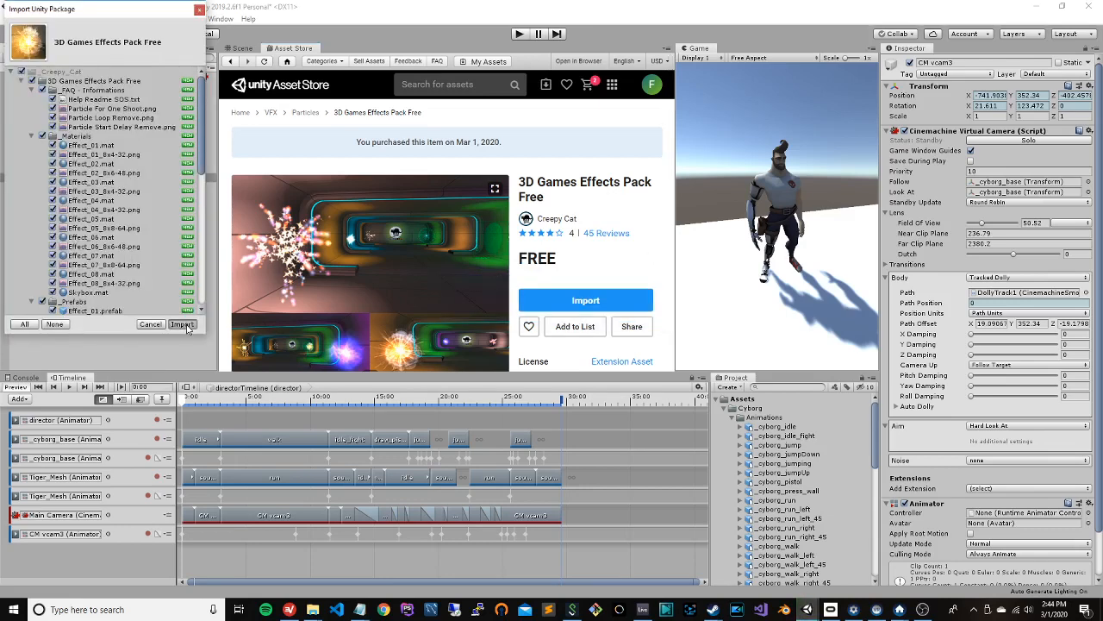
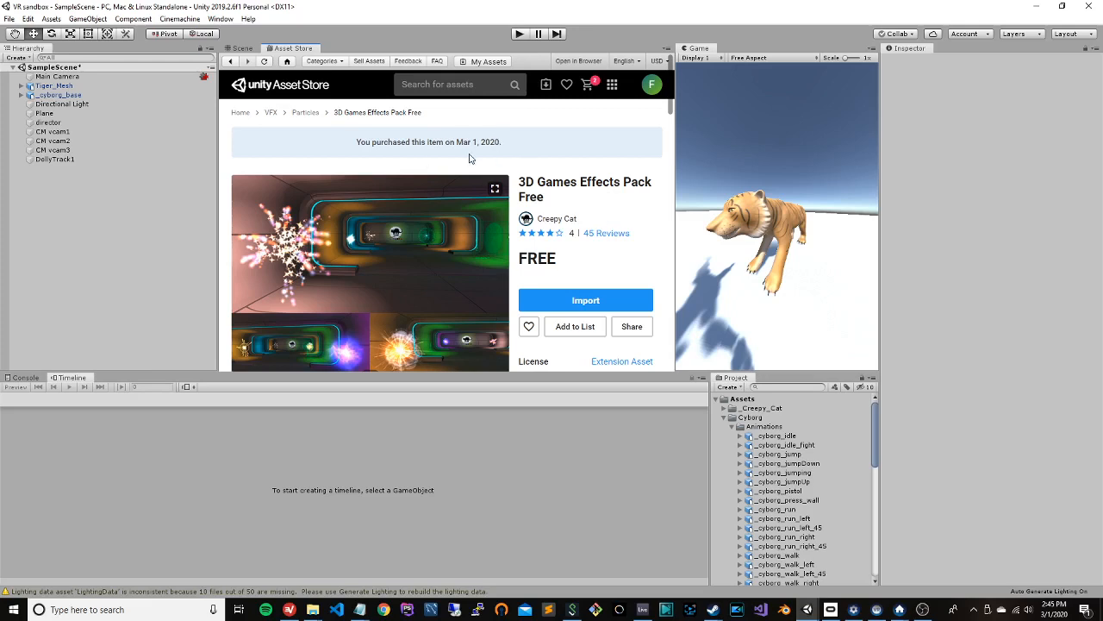
Step: Return to the scene, collapse the Cyborg asset folder, and show the director object's timeline at its start
click(241, 48)
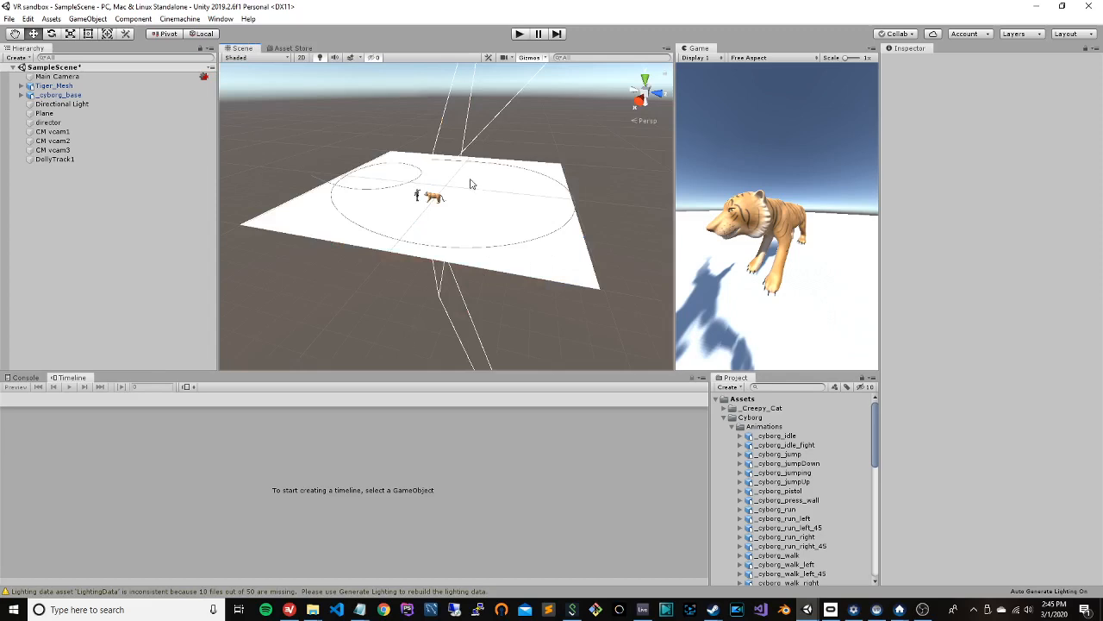
scroll(458, 181, up, 3)
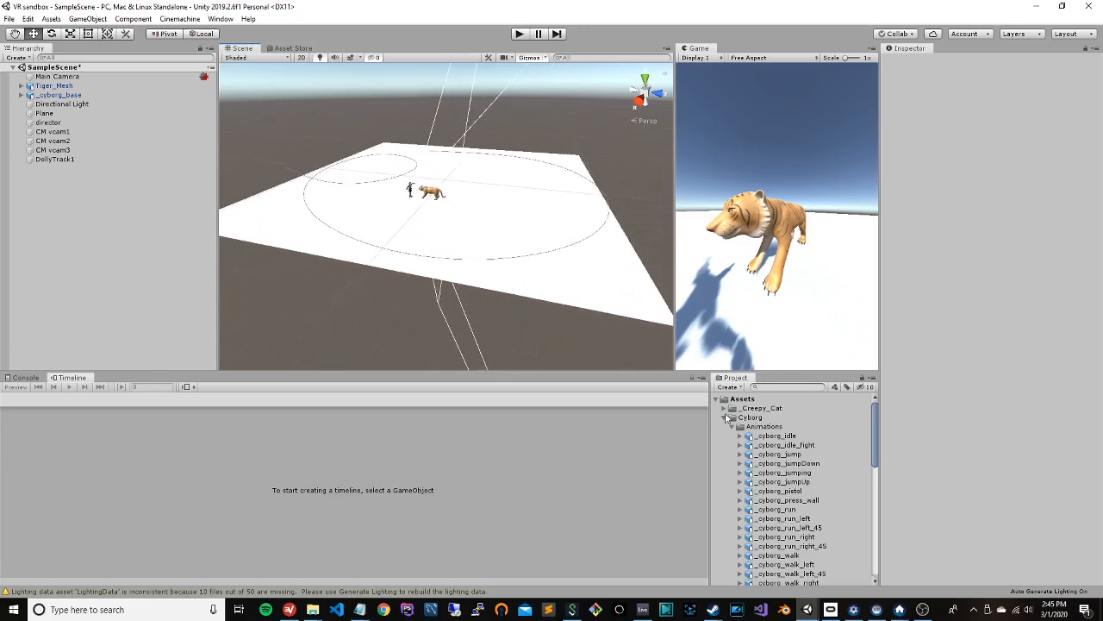
click(725, 417)
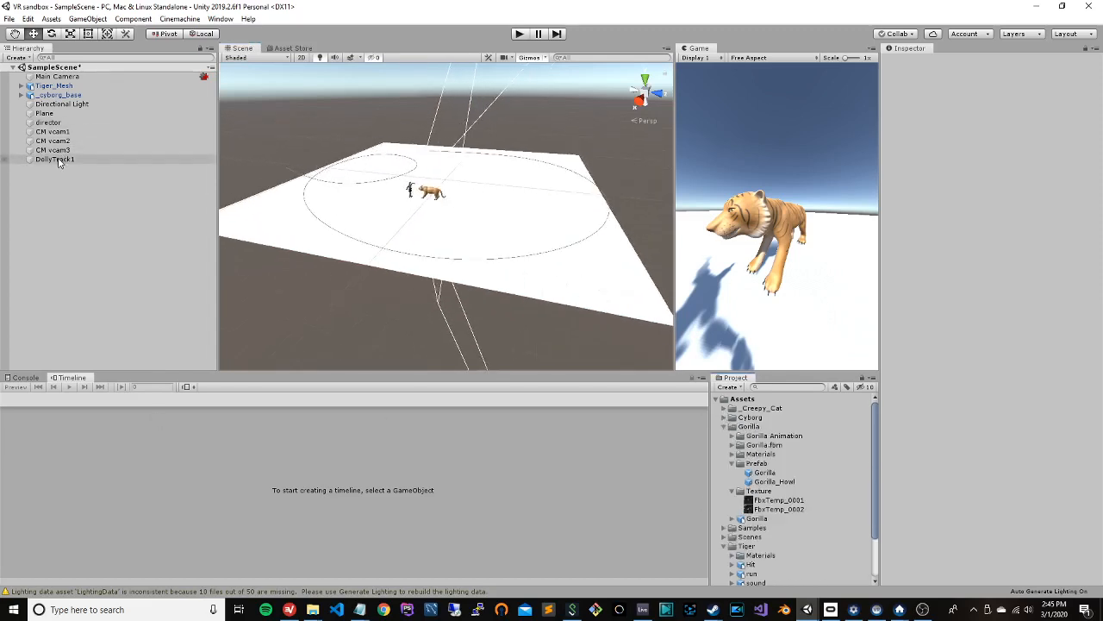
click(49, 122)
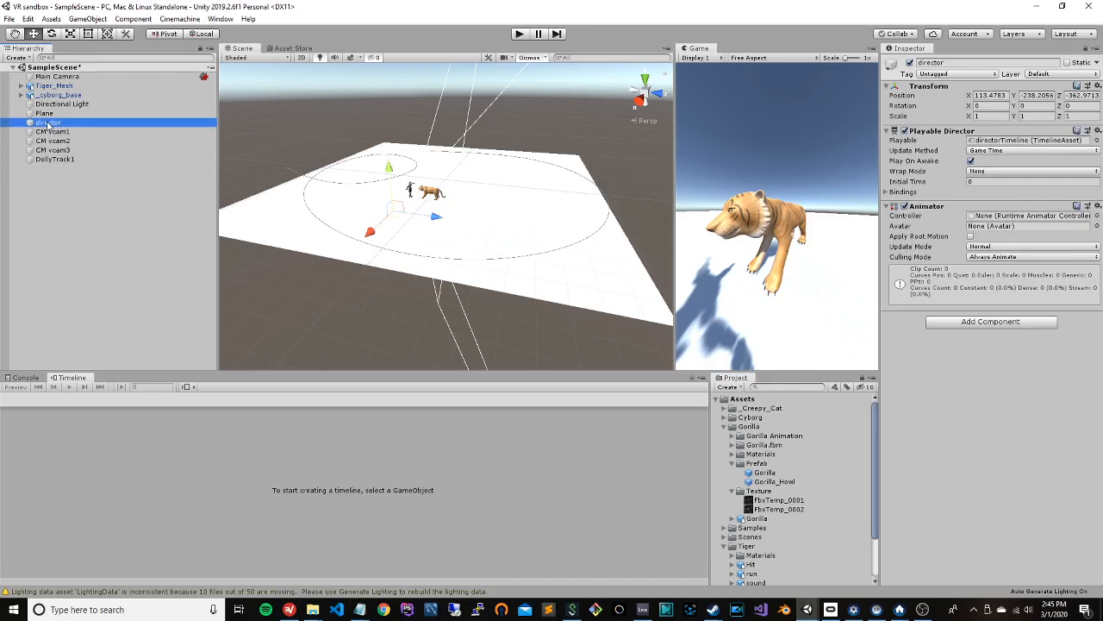
click(34, 384)
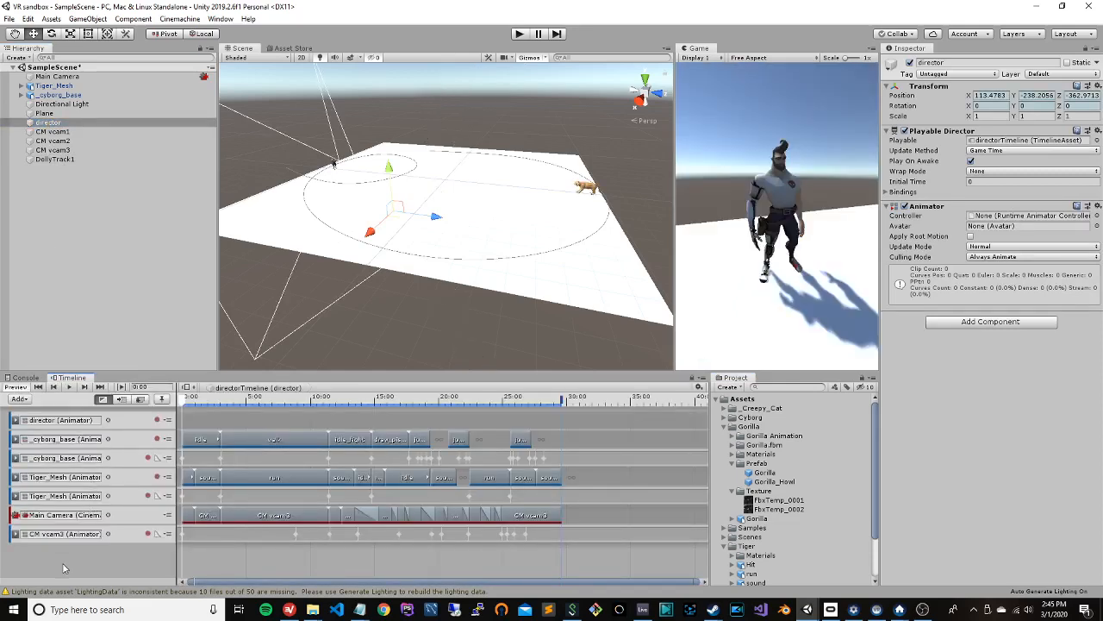
Step: Collapse the Gorilla and Tiger asset folders and expand _Creepy_Cat down to the _Prefabs folder of 3D Games Effects Pack Free
click(729, 426)
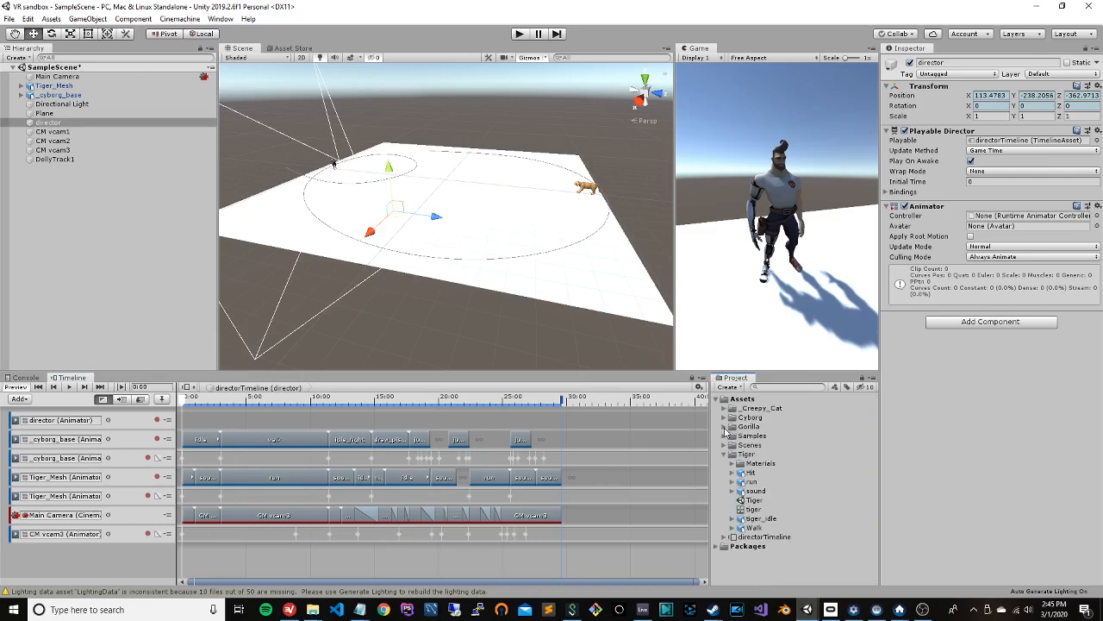
click(728, 454)
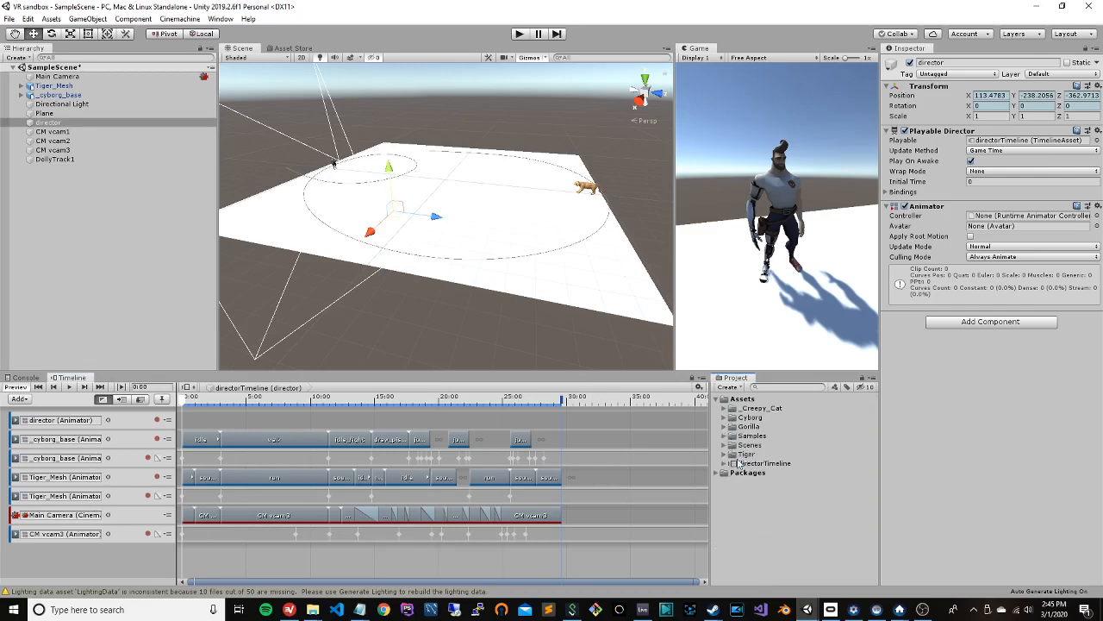
click(724, 408)
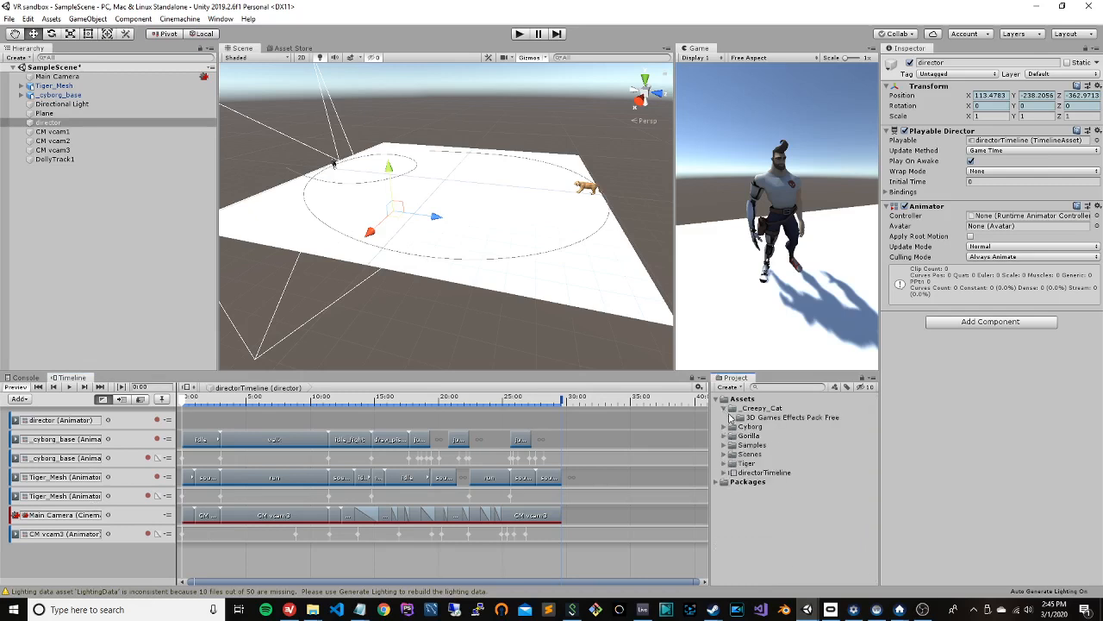
click(740, 417)
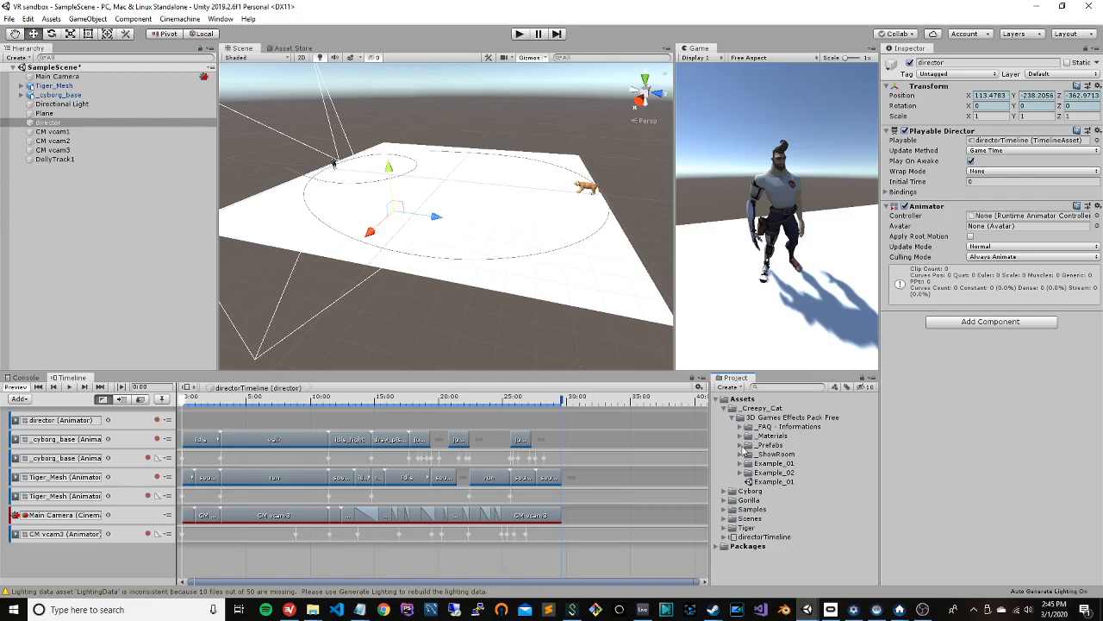
click(739, 445)
Step: Place the Effect_01 prefab on the plane near the tiger and raise it to about Y 258
click(766, 454)
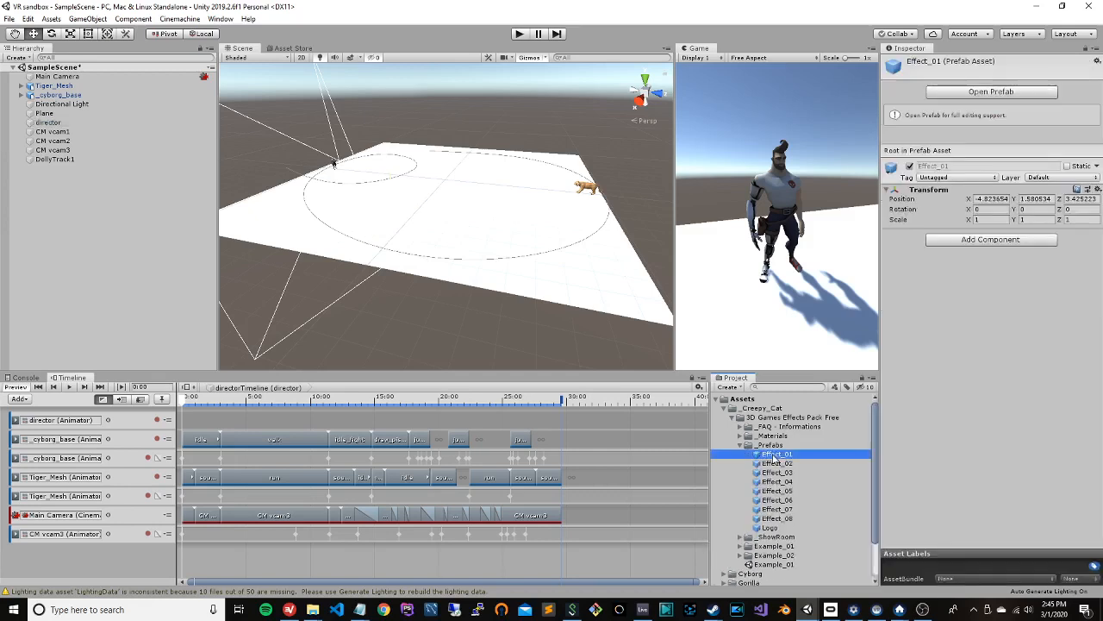
drag(741, 428, 527, 227)
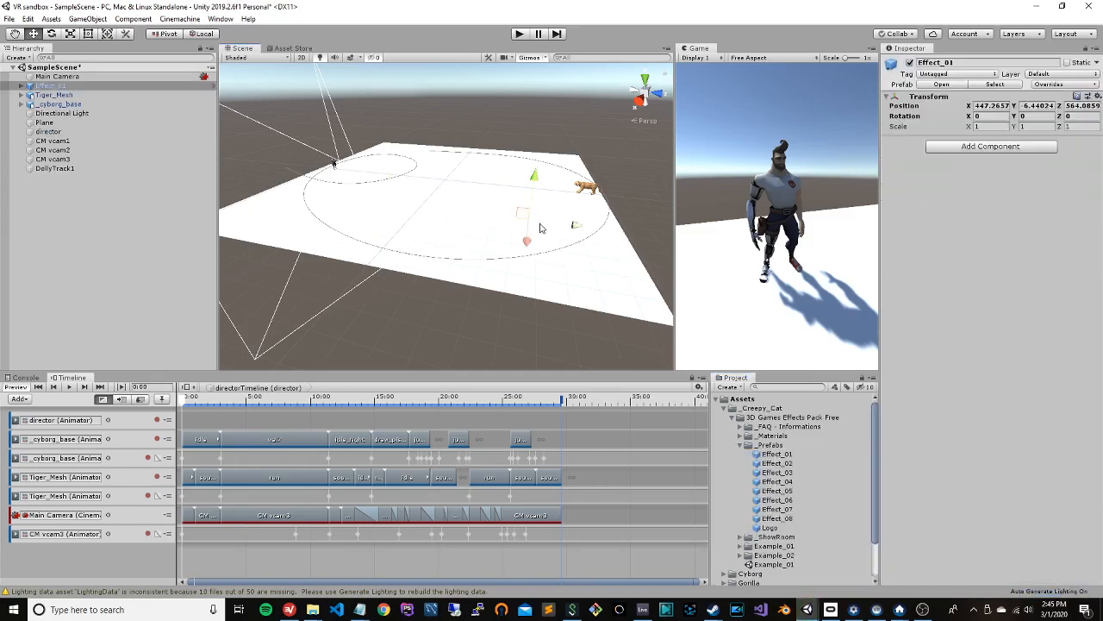
scroll(537, 233, up, 6)
right_drag(544, 241, 598, 234)
scroll(598, 235, up, 2)
scroll(597, 235, up, 3)
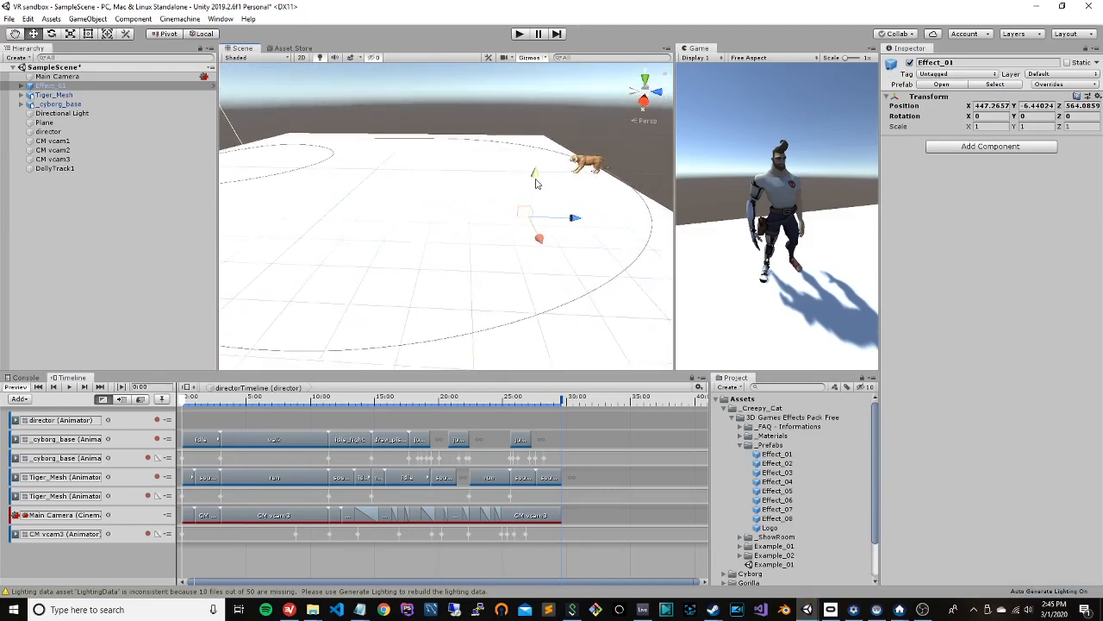
drag(534, 177, 538, 117)
Step: Set the scale of Effect_01 to 100 on X, Y and Z
click(983, 127)
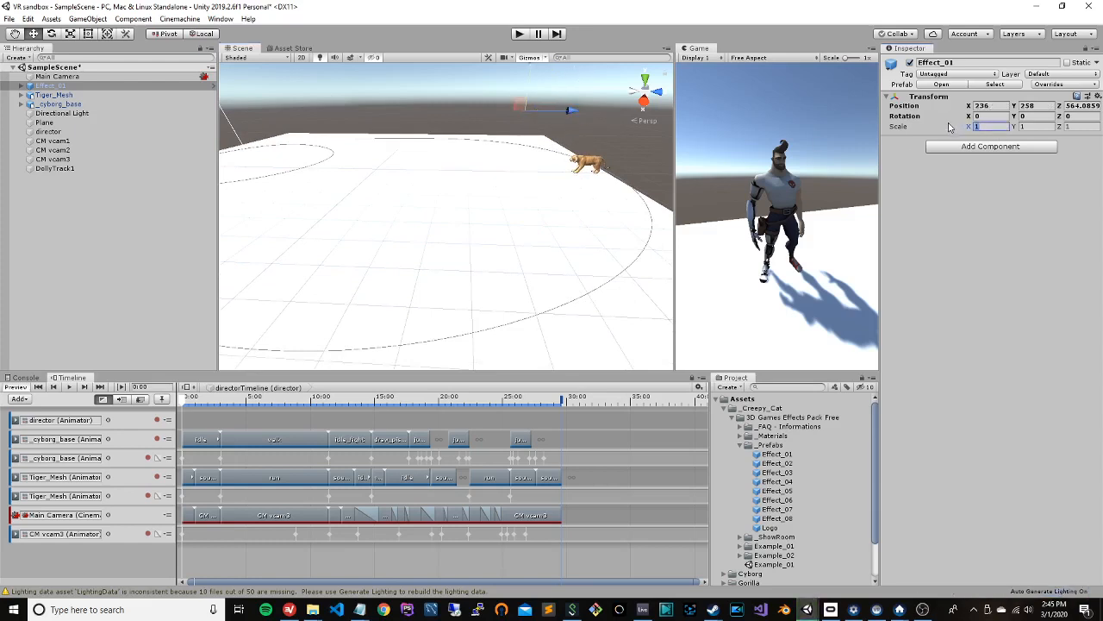
text(100)
key(Tab)
text(100)
key(Tab)
text(100)
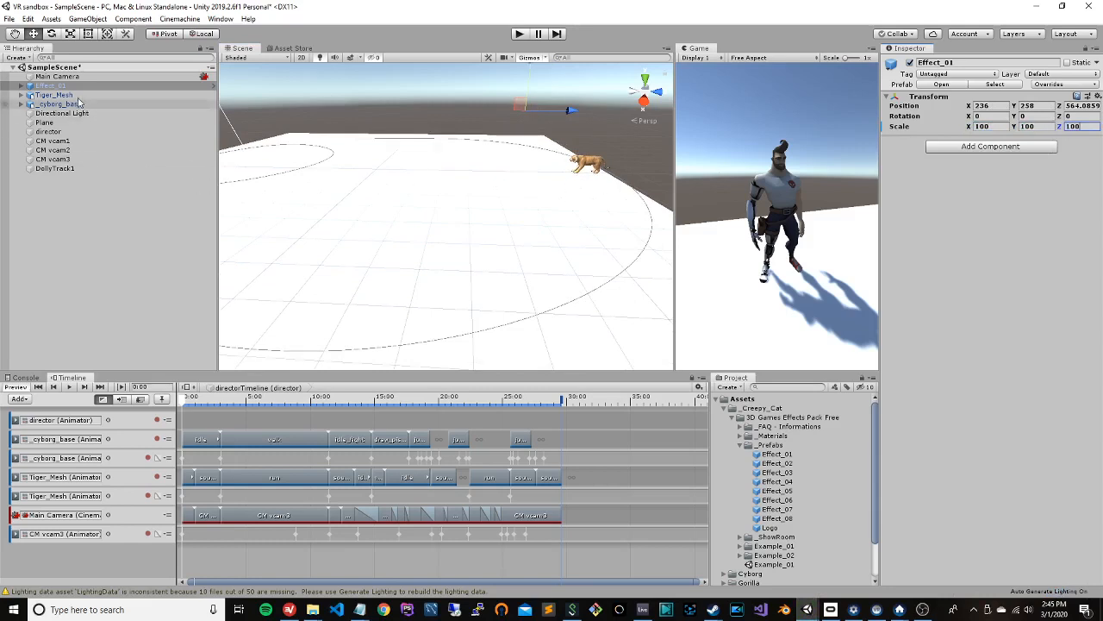
Step: Focus on Effect_01, raise it to about Y 262, and shift it along Z to about 546
double_click(74, 87)
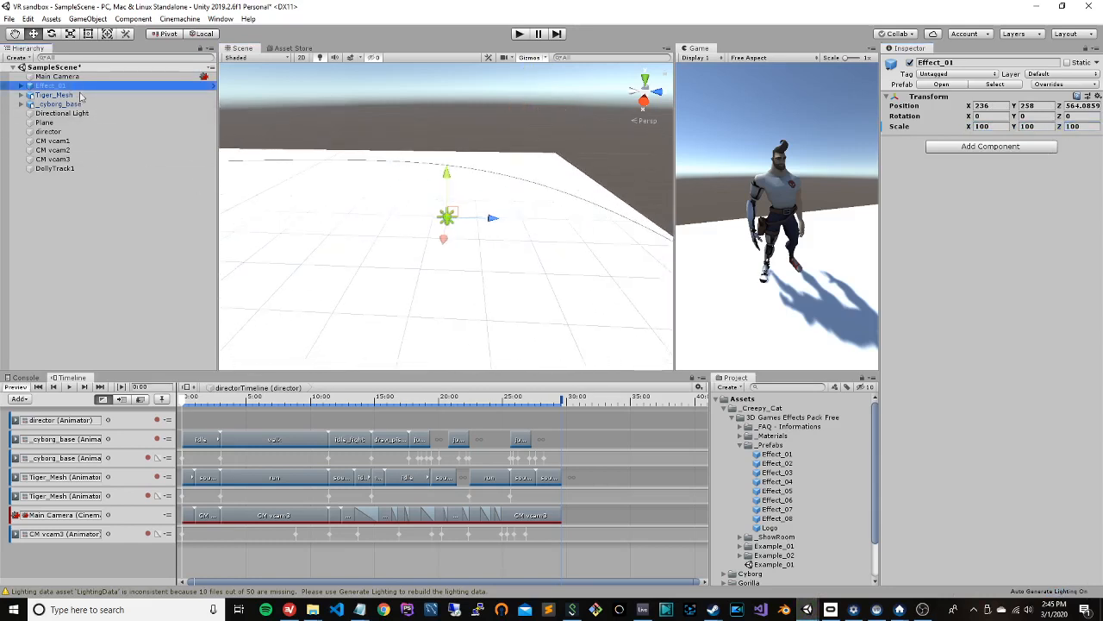
drag(446, 181, 455, 93)
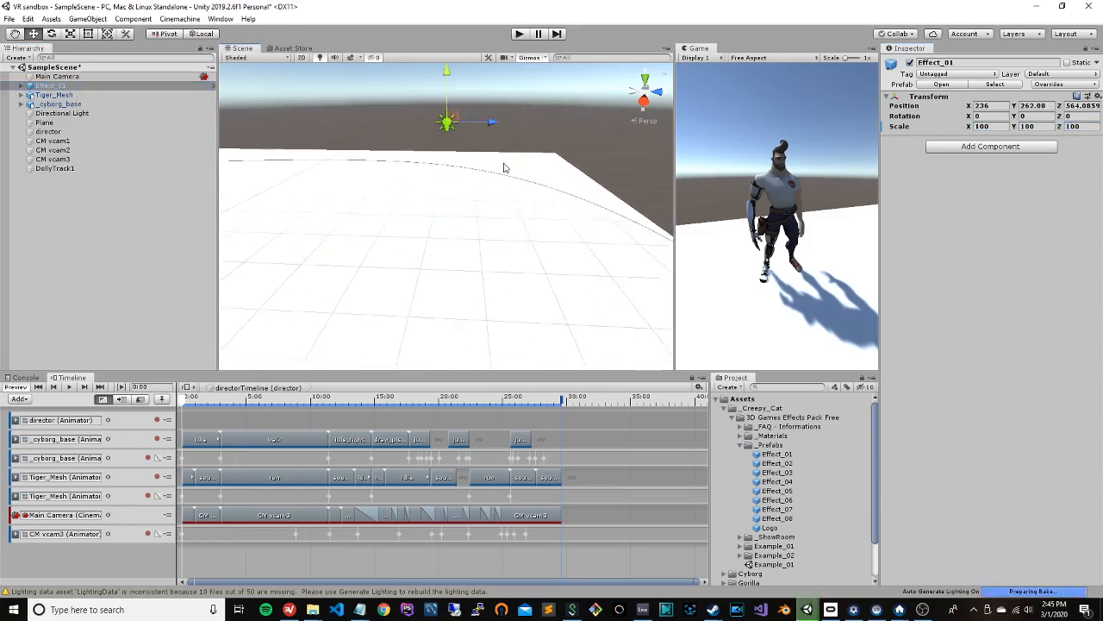
drag(498, 123, 321, 181)
Step: Nest Effect_01 under _cyborg_base, and move it back to the hierarchy's top level between Tiger_Mesh and _cyborg_base
drag(47, 97, 53, 107)
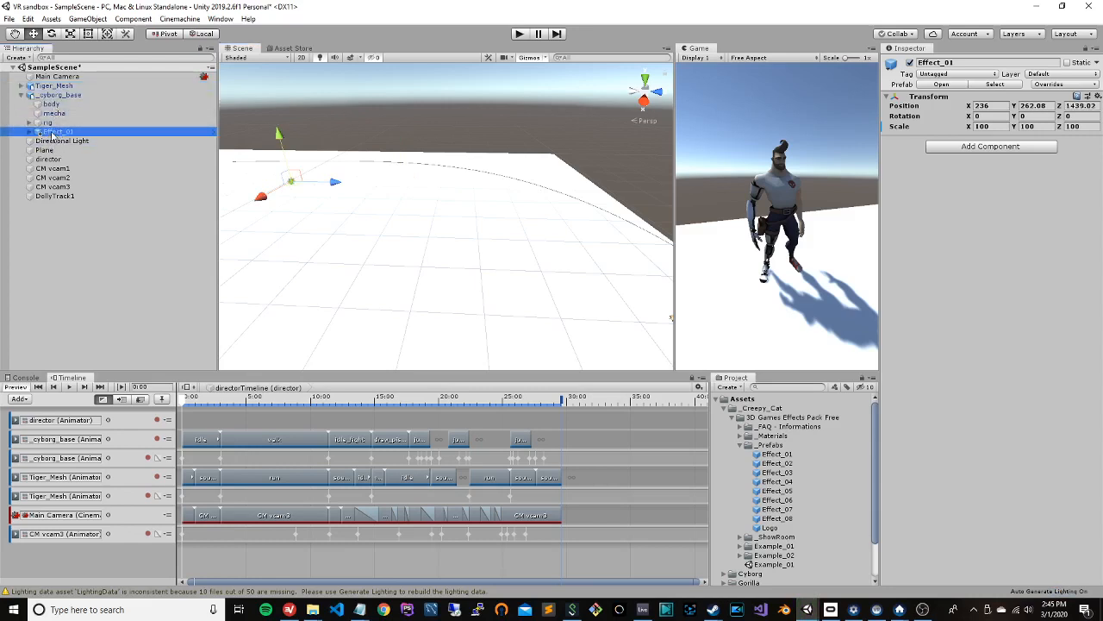
drag(51, 133, 52, 91)
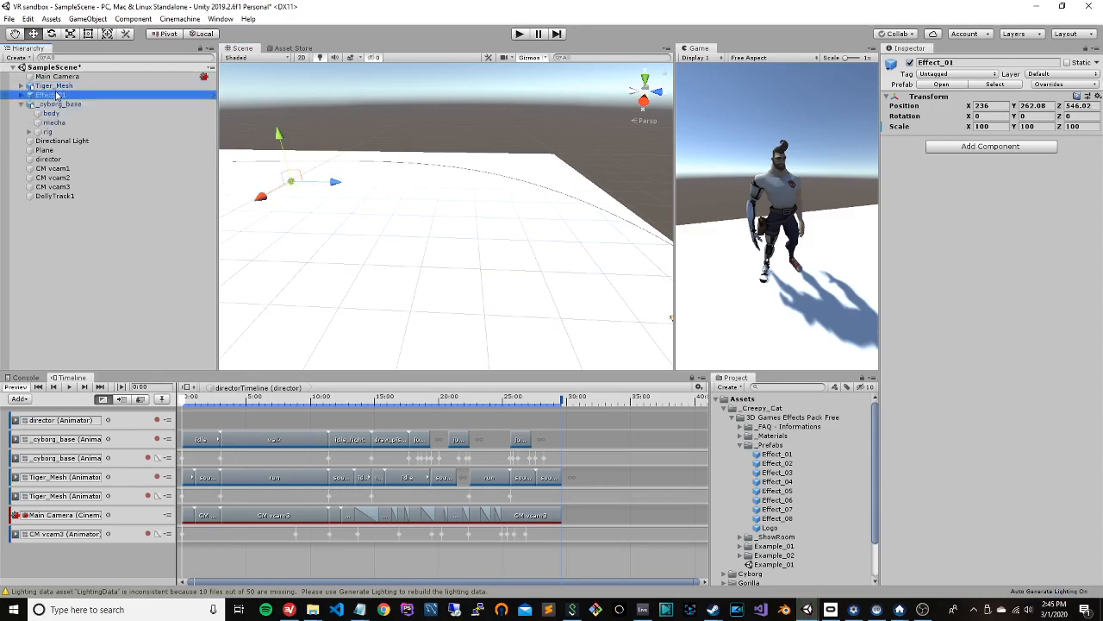
Step: Set Effect_01's Y position to 5 and move it across the plane near the cyborg, to about X -37, Z -827
scroll(302, 204, down, 10)
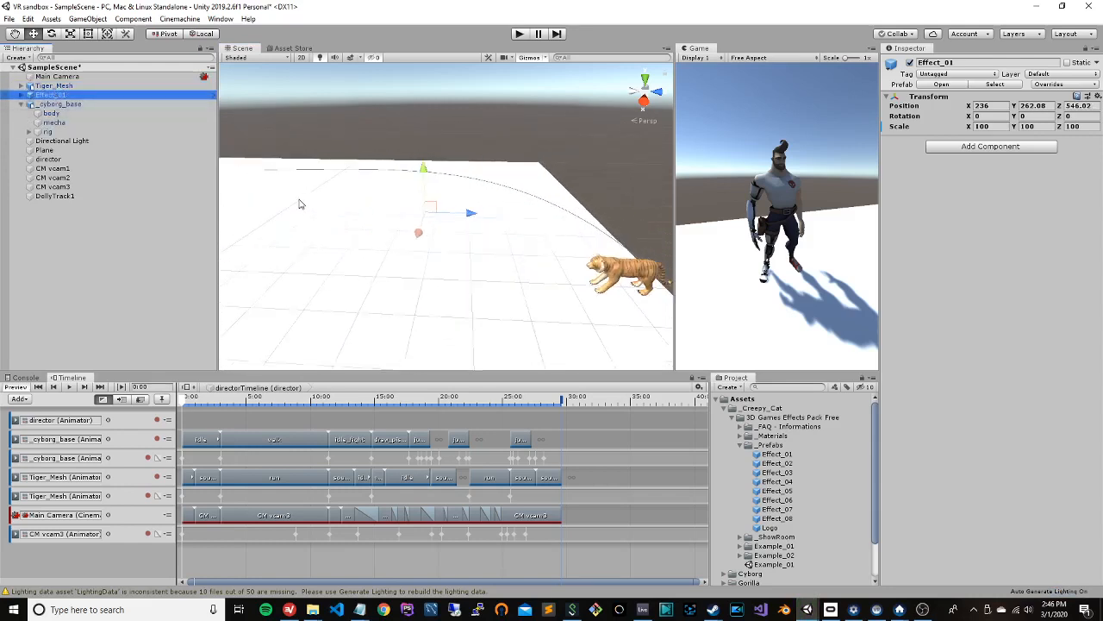
click(1034, 105)
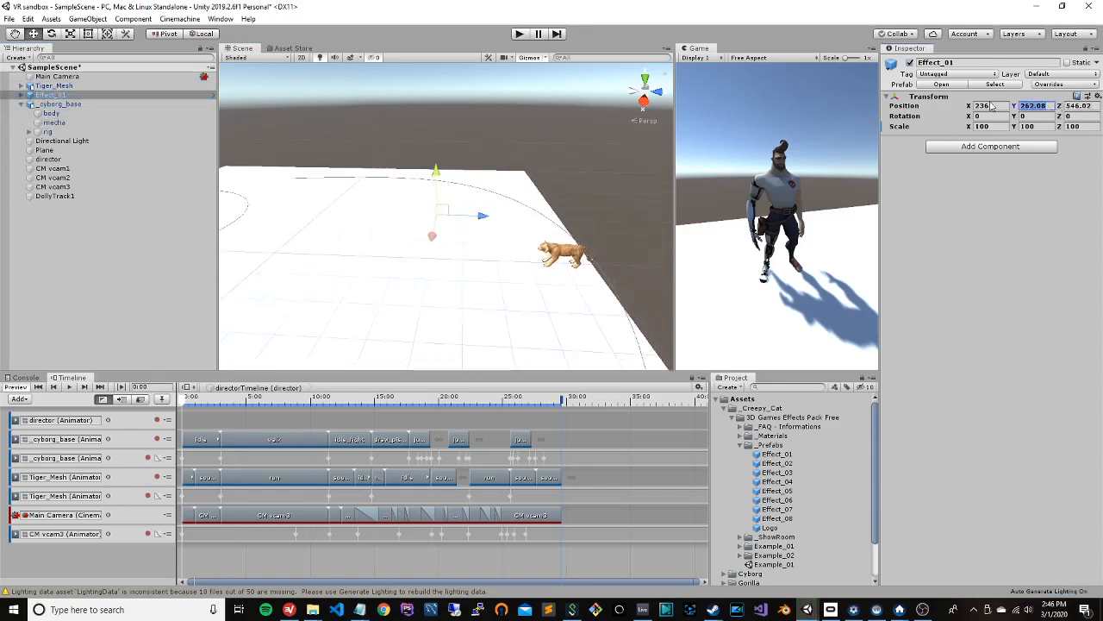
text(5)
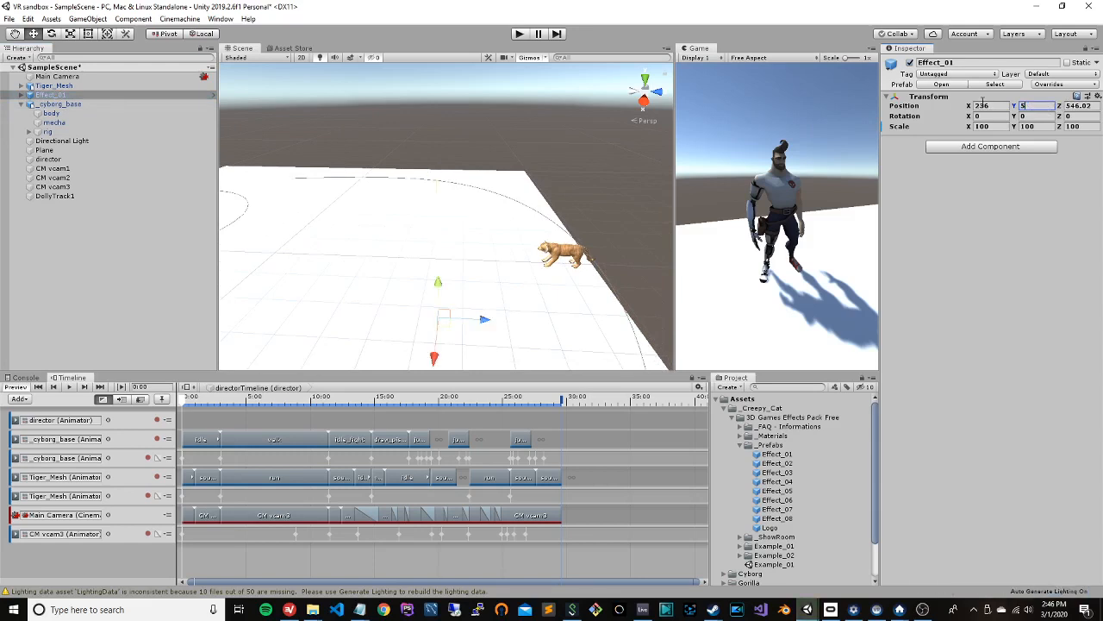
scroll(489, 270, down, 5)
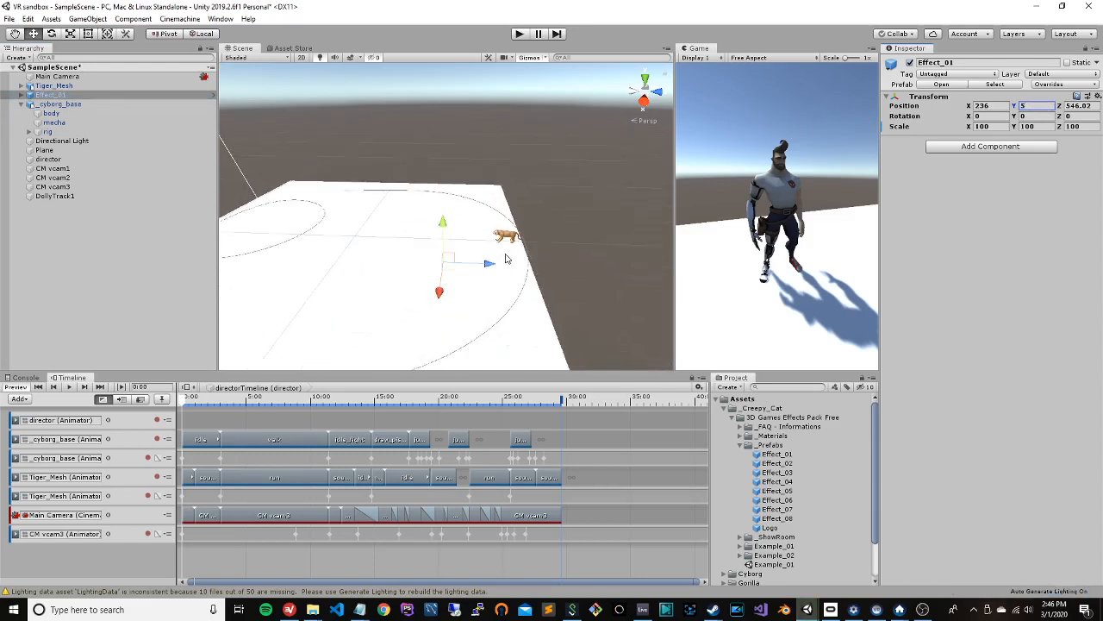
drag(489, 270, 252, 261)
scroll(281, 272, down, 5)
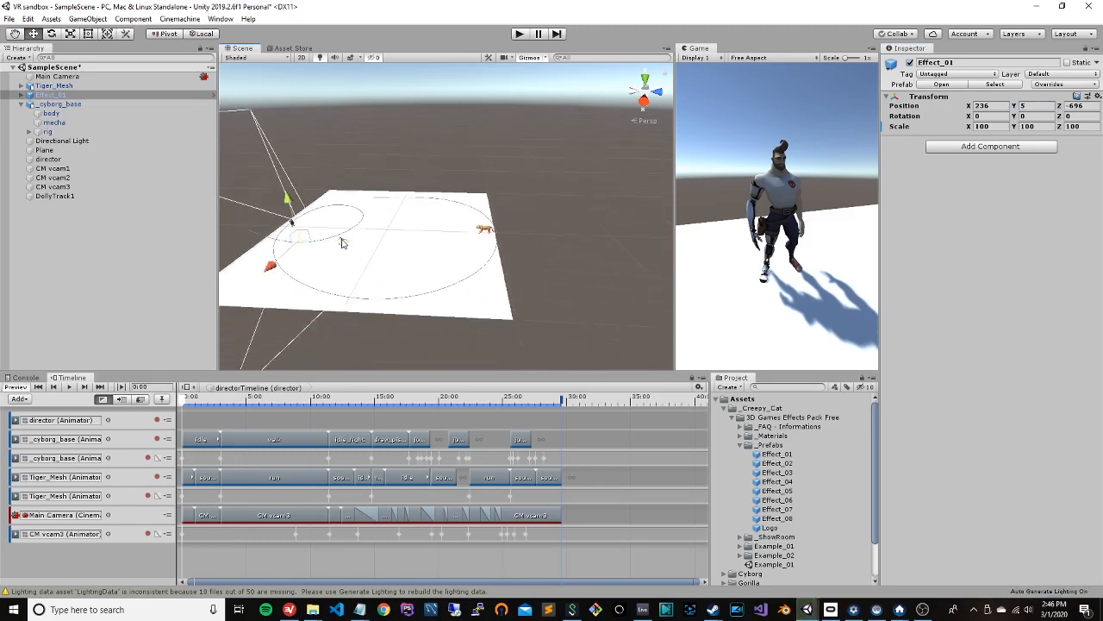
drag(342, 242, 249, 252)
drag(331, 229, 348, 231)
drag(276, 258, 282, 253)
scroll(343, 251, up, 3)
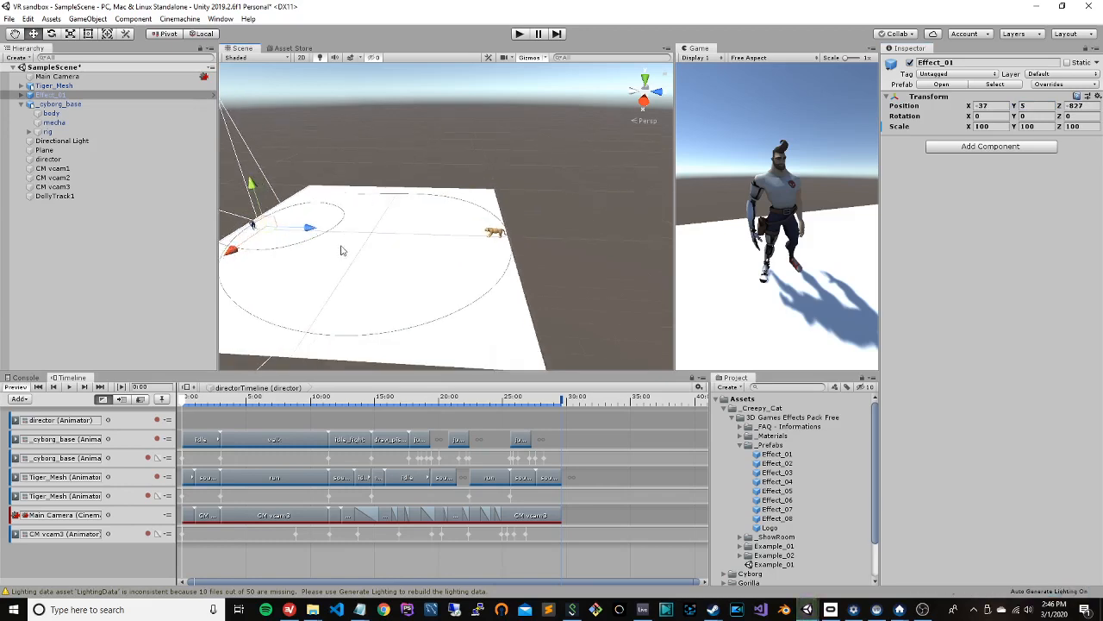
Step: Move Effect_01 beside the cyborg to about X -7, raise it to about Y 94, and shift it along Z to about -727
right_drag(342, 251, 306, 259)
key(w)
scroll(306, 263, up, 10)
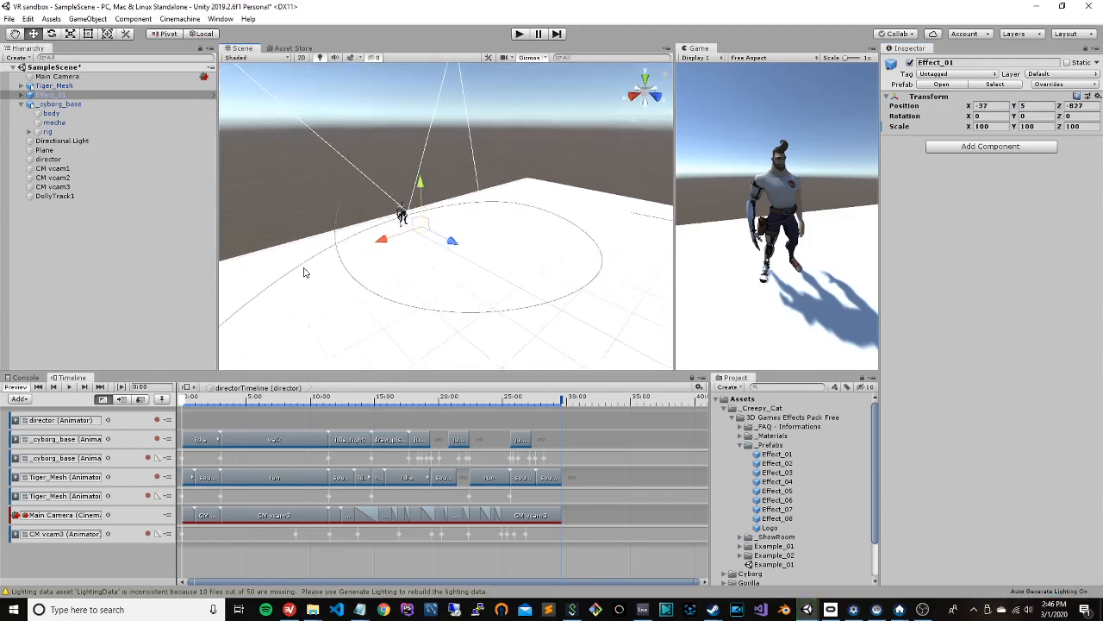
scroll(309, 274, up, 8)
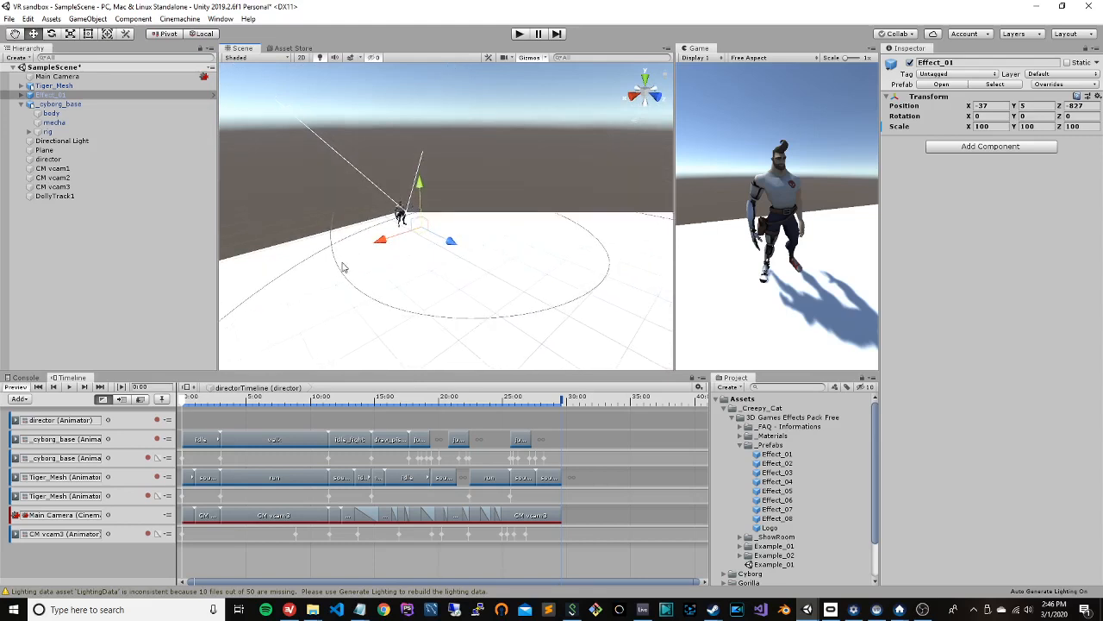
scroll(384, 259, up, 4)
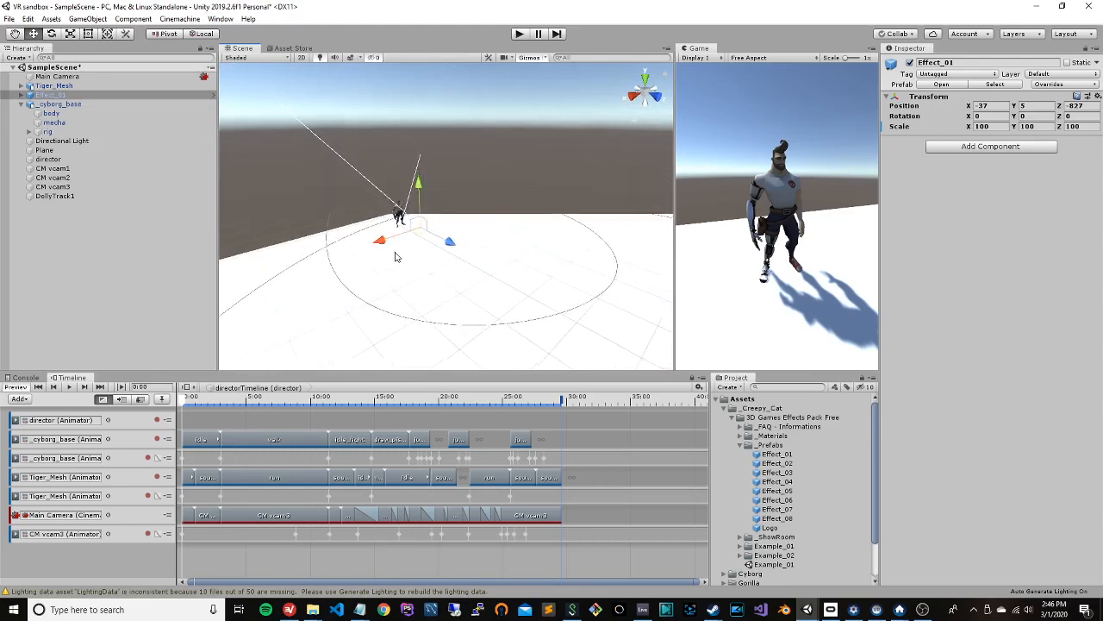
mouse_move(449, 242)
mouse_down()
mouse_move(422, 242)
mouse_move(441, 253)
mouse_up()
scroll(353, 258, up, 10)
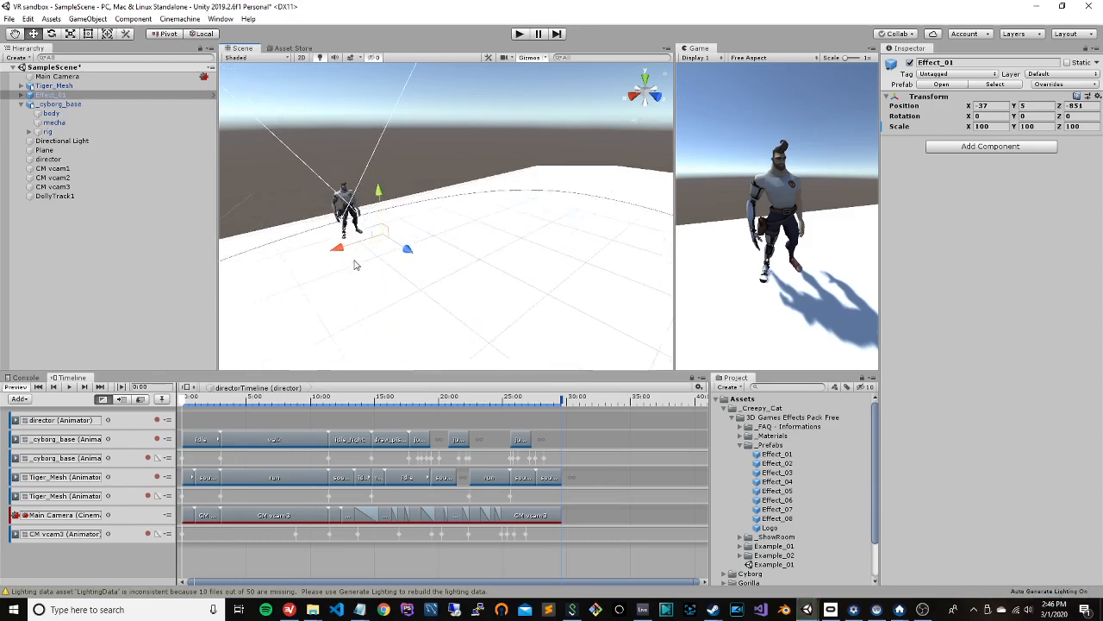
drag(308, 257, 274, 266)
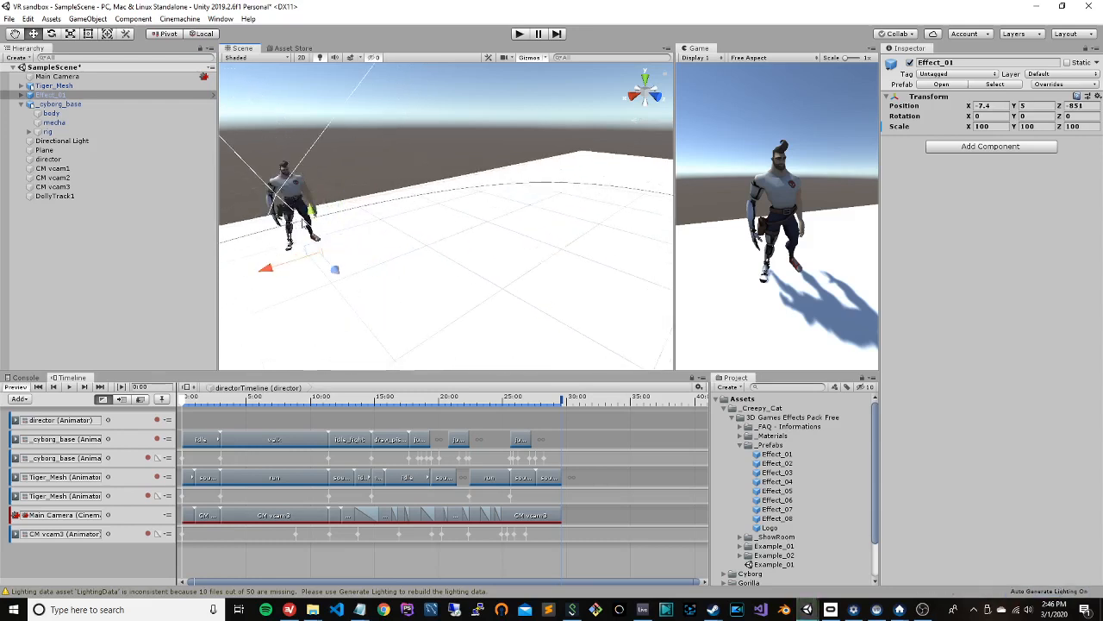
drag(309, 215, 296, 124)
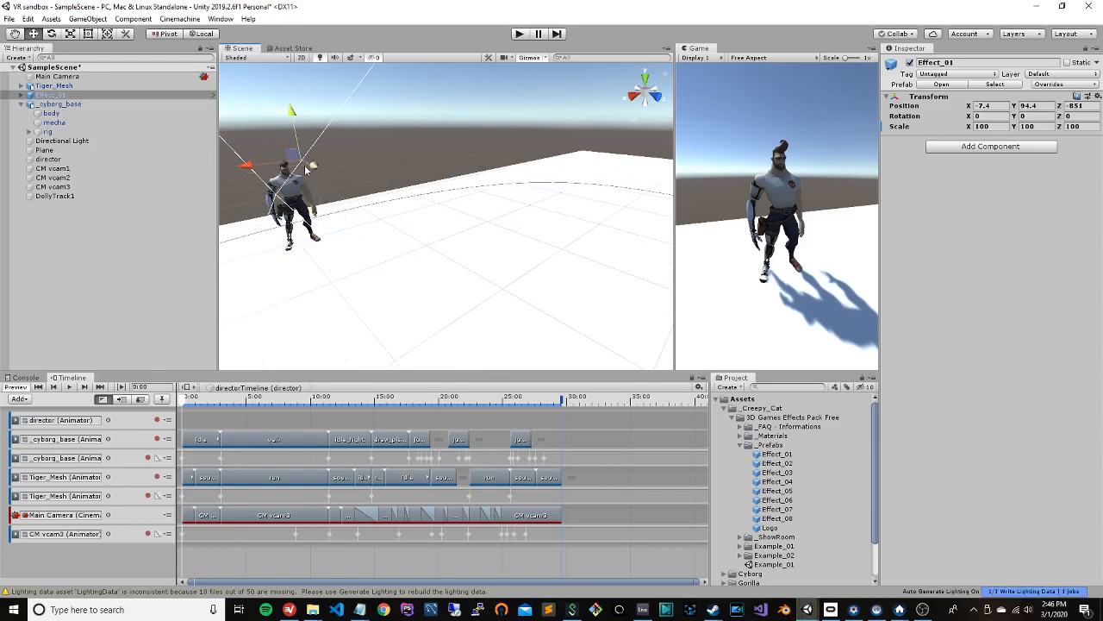
drag(313, 171, 354, 200)
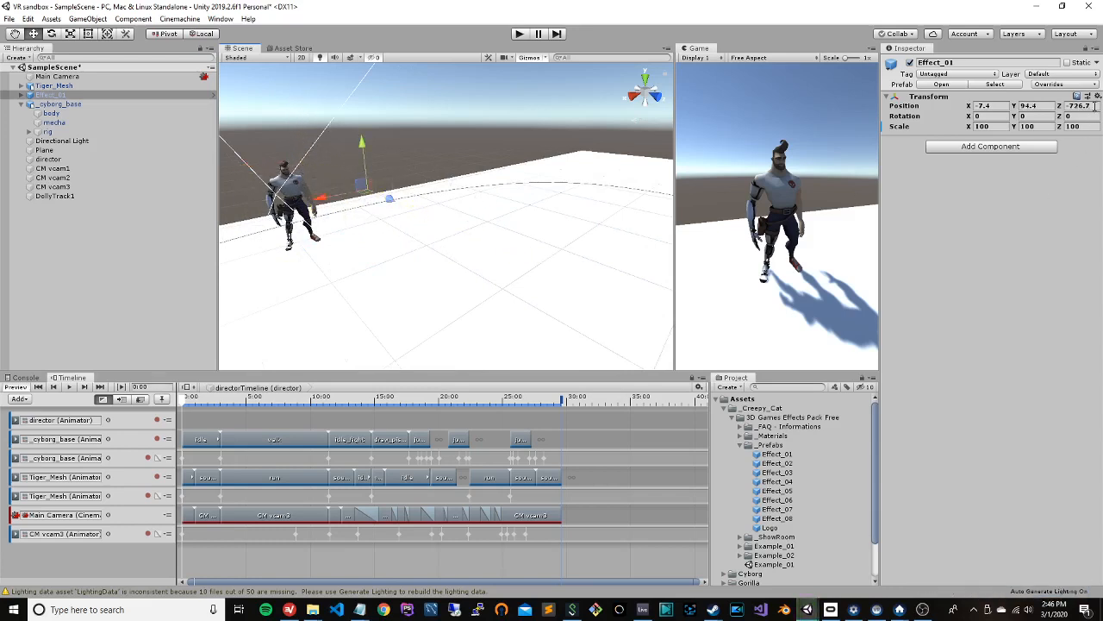
Step: Check the position of _cyborg_base, set Effect_01's position to X 0, Y 0, Z -890, and play-test the scene briefly
click(86, 103)
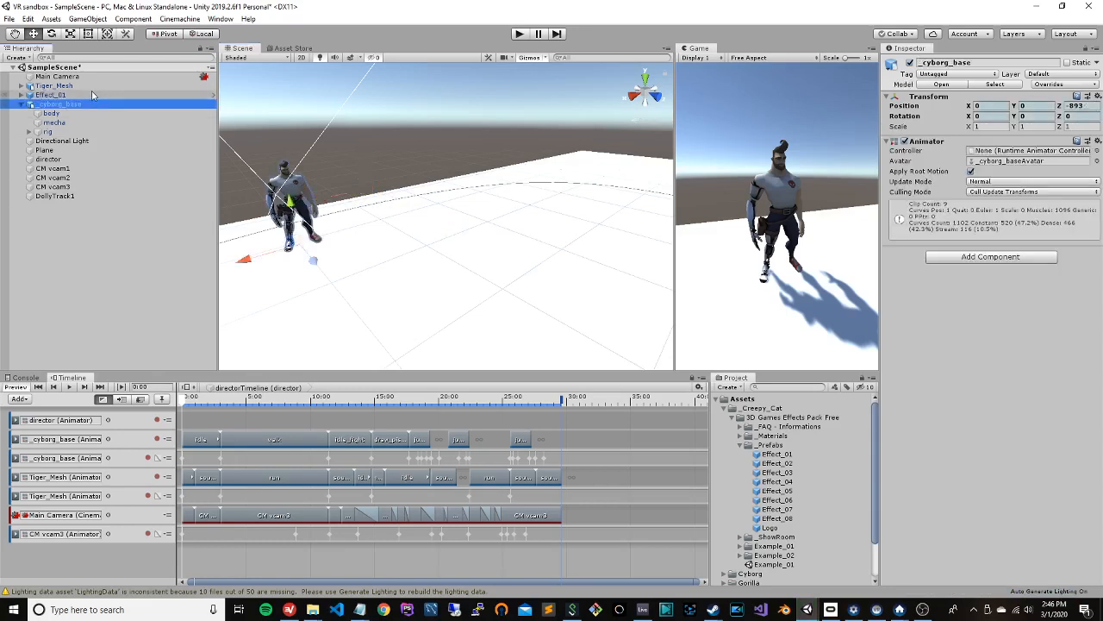
click(92, 95)
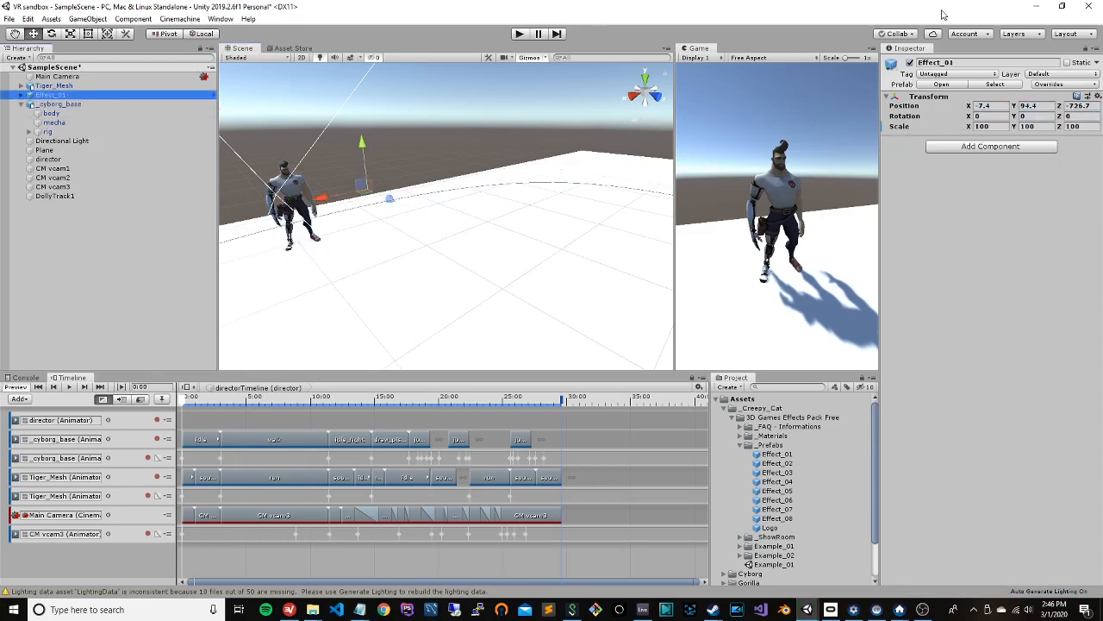
click(1049, 107)
click(980, 107)
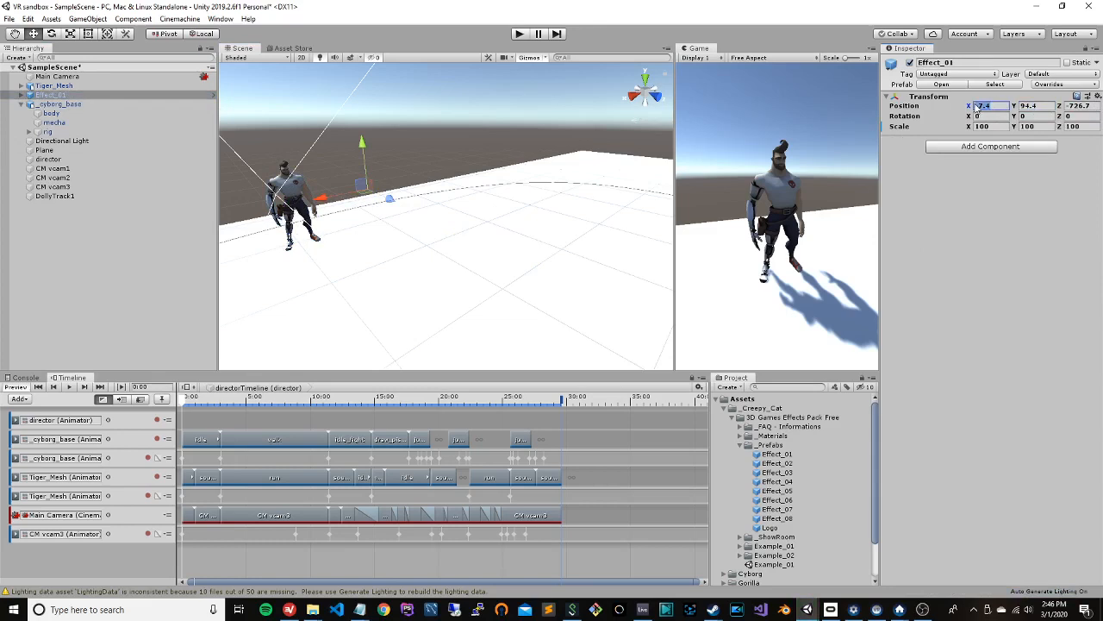
text(0)
key(Tab)
text(0)
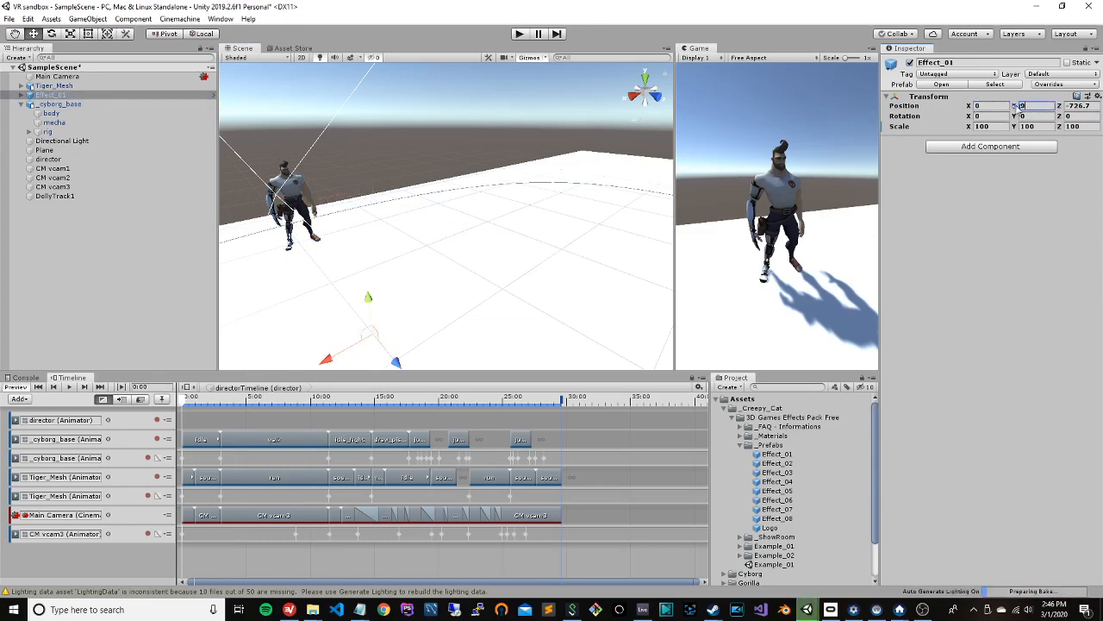
key(Tab)
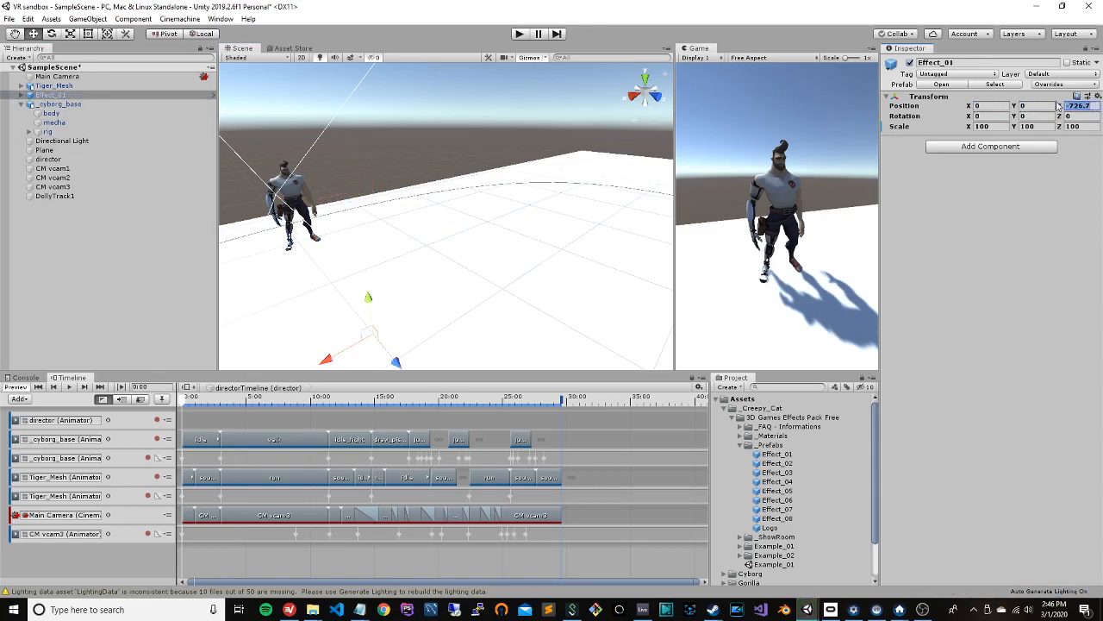
text(-8)
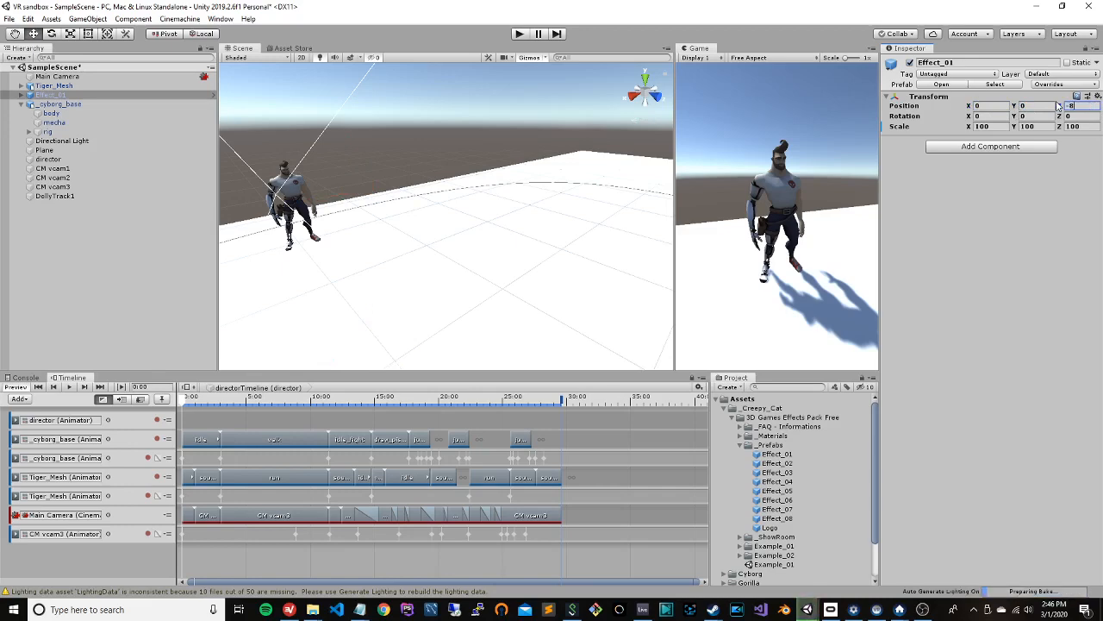
text(90)
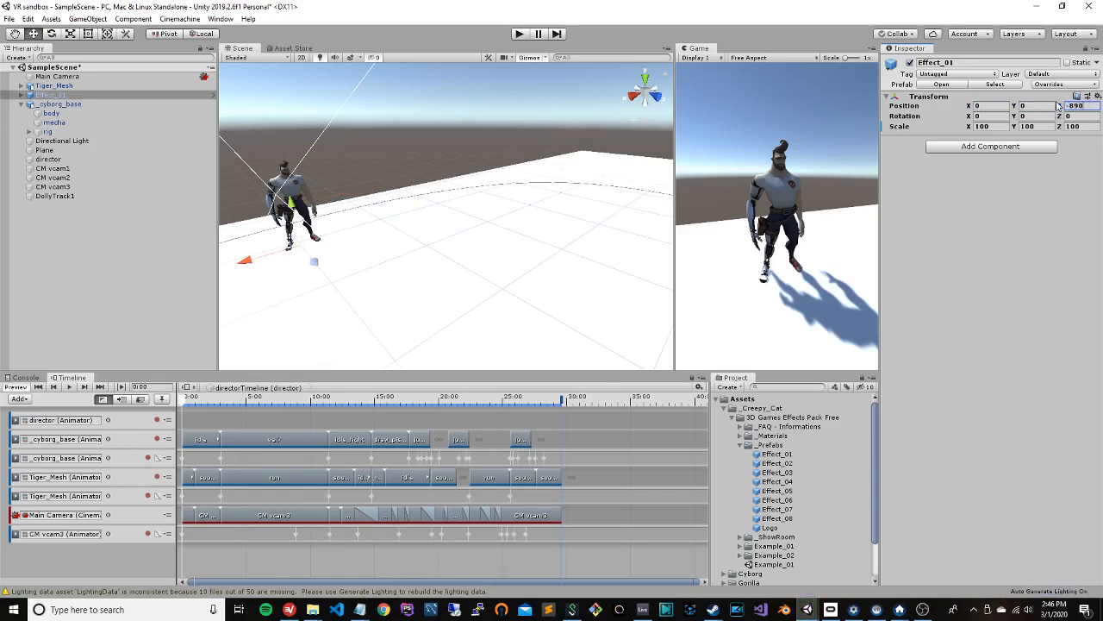
click(520, 34)
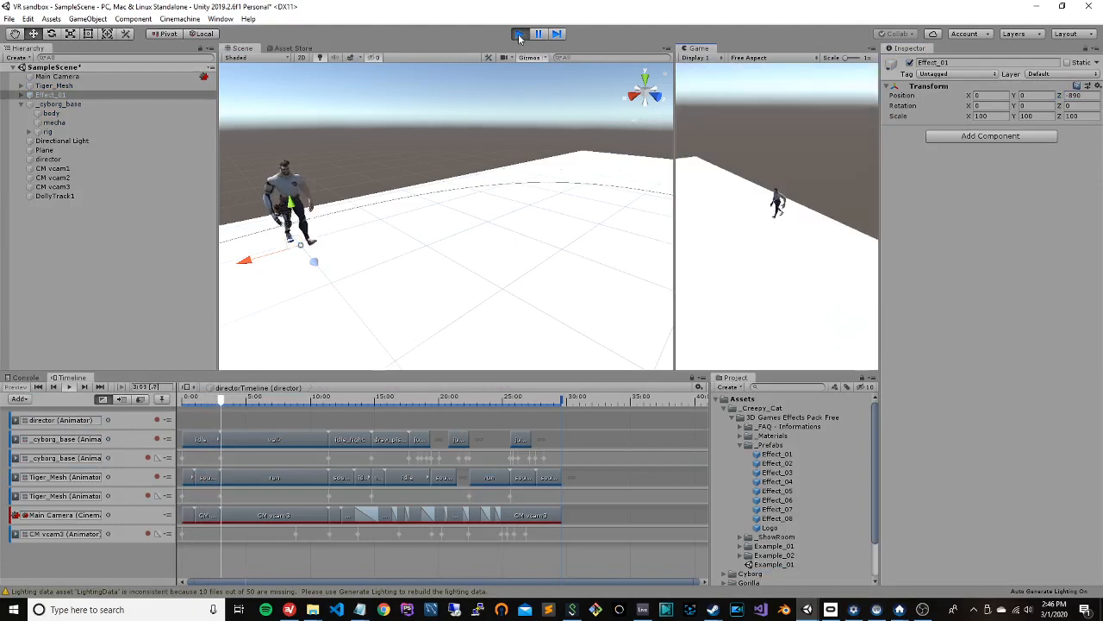
click(519, 34)
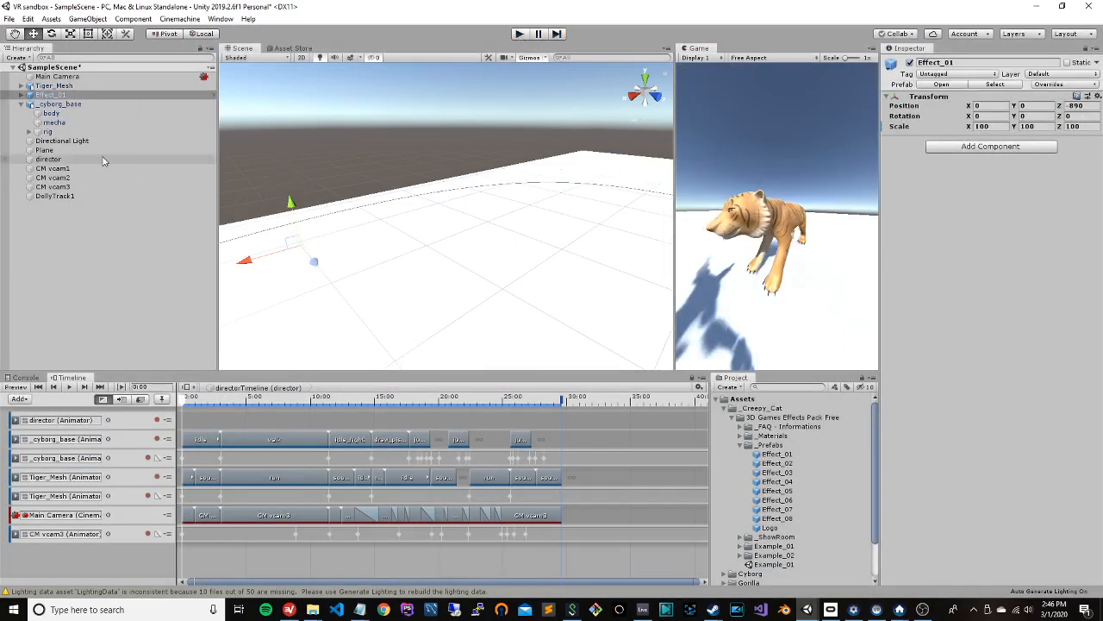
Step: Delete Effect_01 from the scene hierarchy
click(69, 95)
right_click(76, 97)
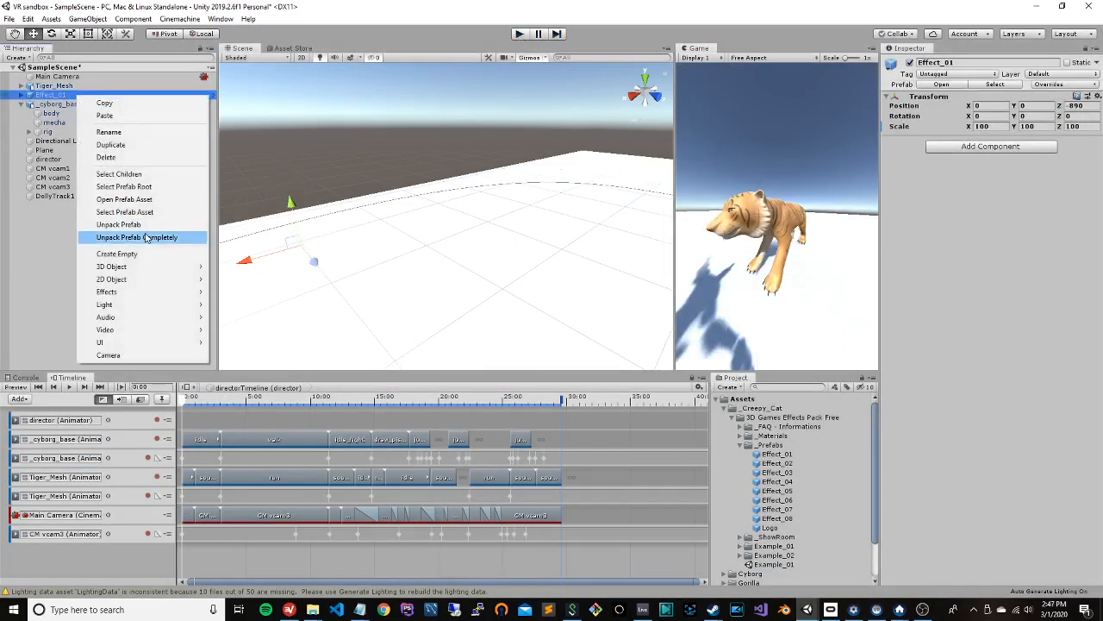
click(160, 159)
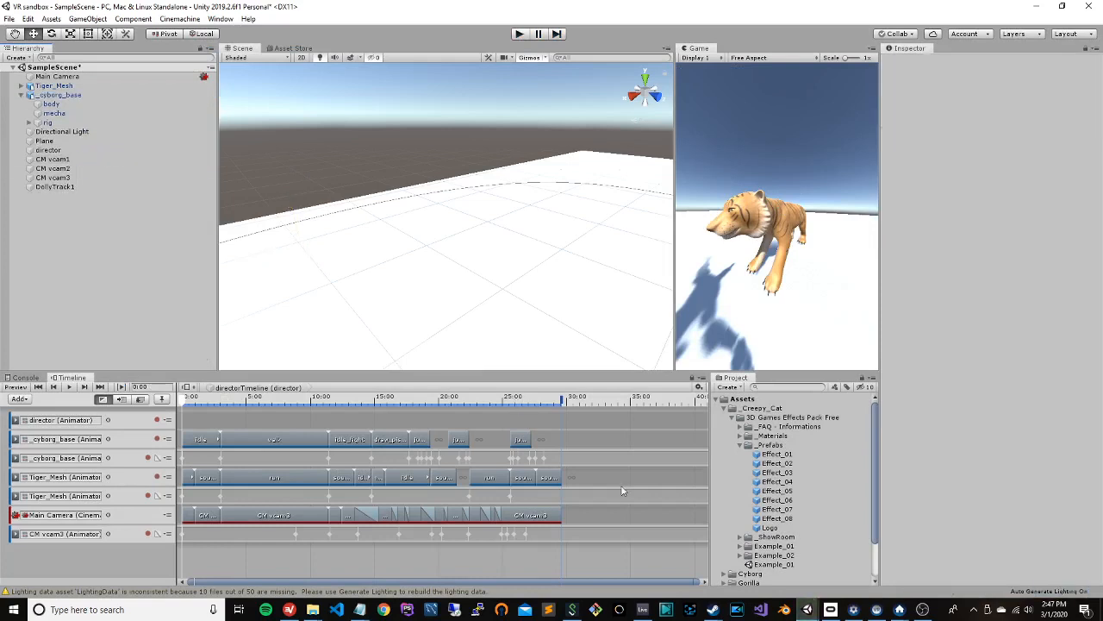
Step: Look through the other effect prefabs, place Effect_07 on the plane, and raise it to about Y 111
click(791, 465)
click(793, 472)
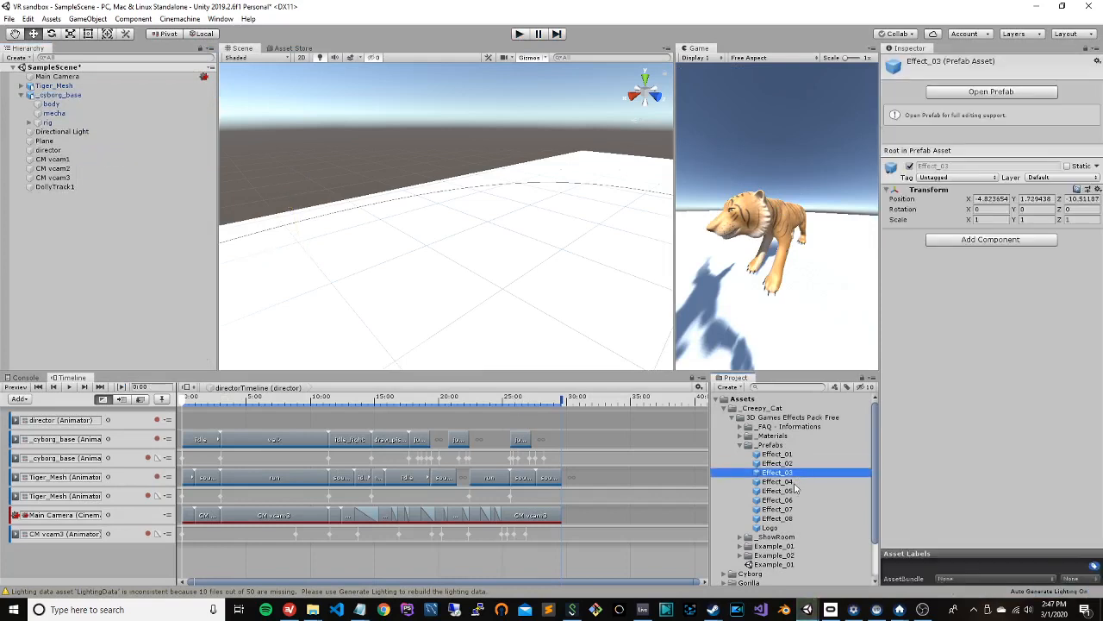
click(794, 482)
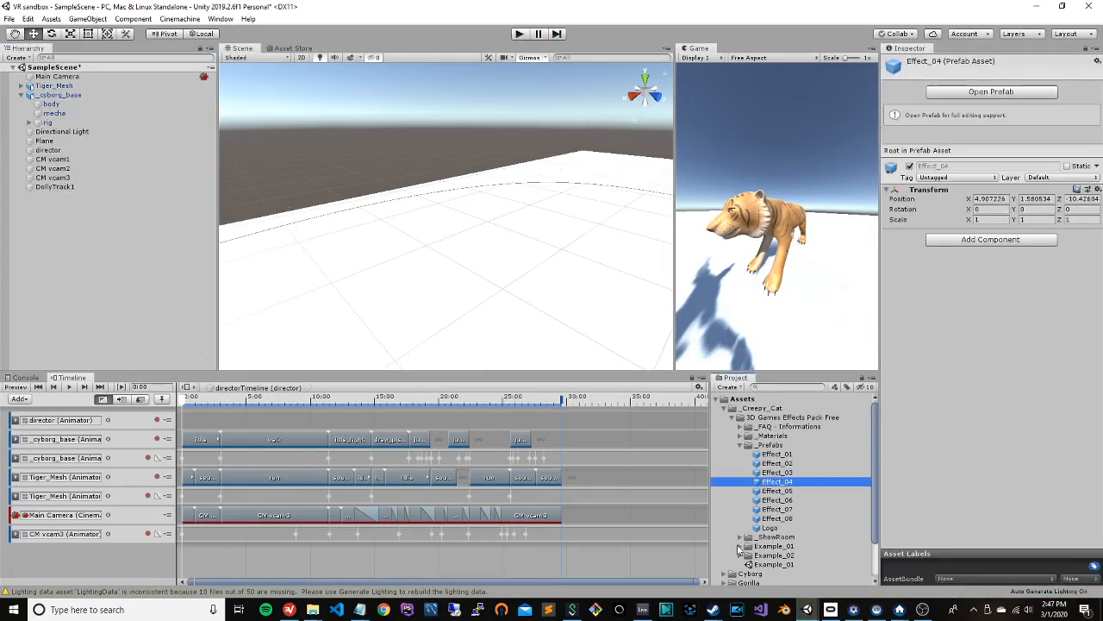
click(747, 444)
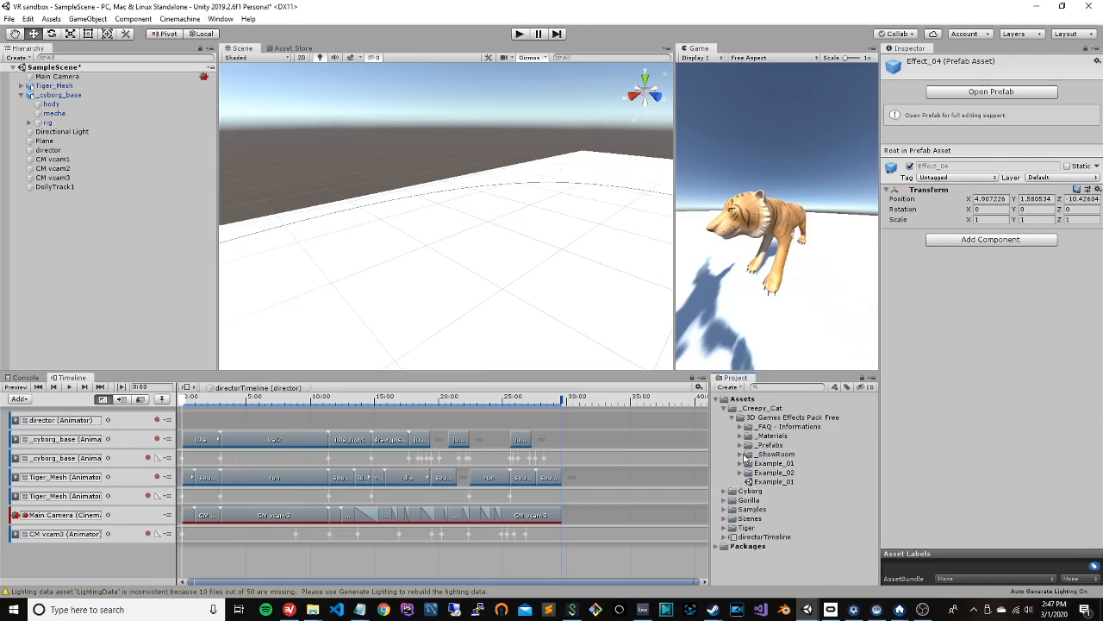
click(740, 446)
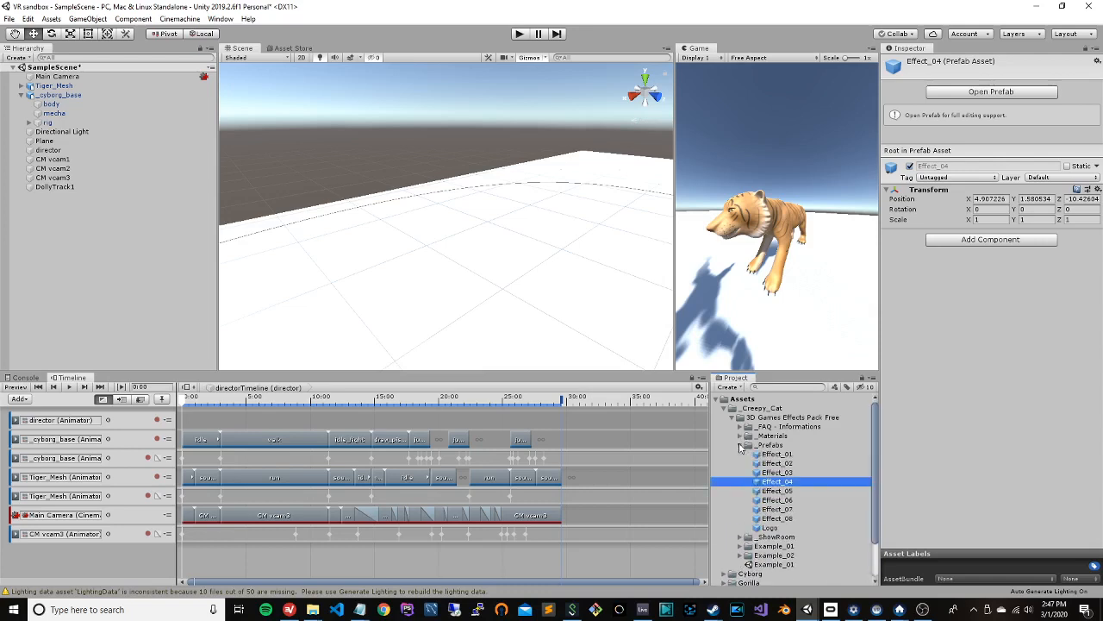
click(779, 473)
click(778, 464)
drag(767, 512, 575, 310)
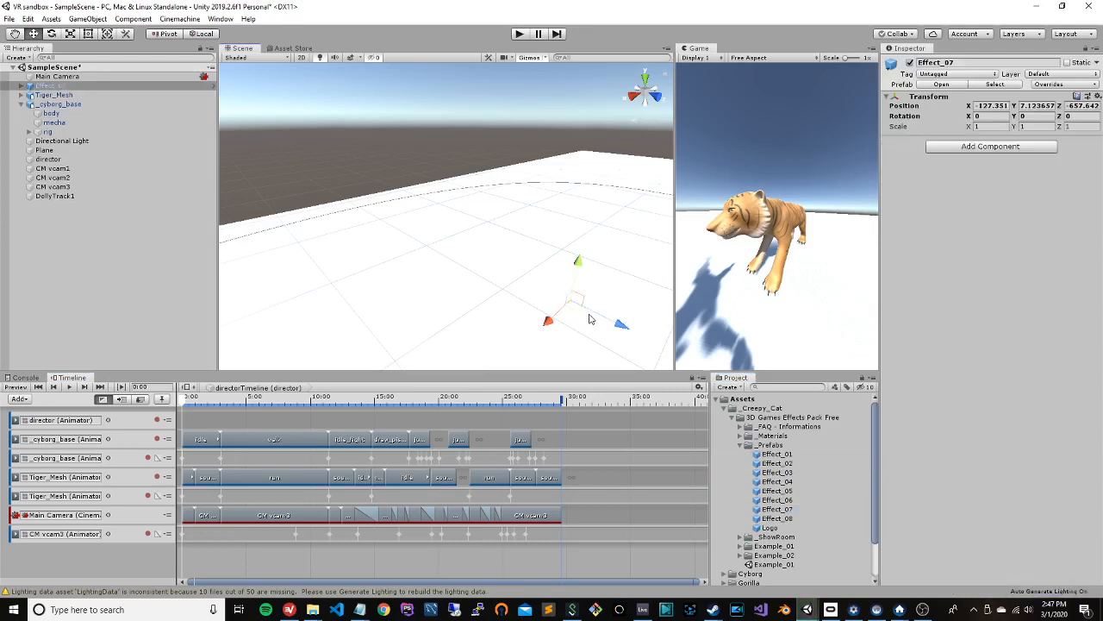
drag(577, 264, 589, 141)
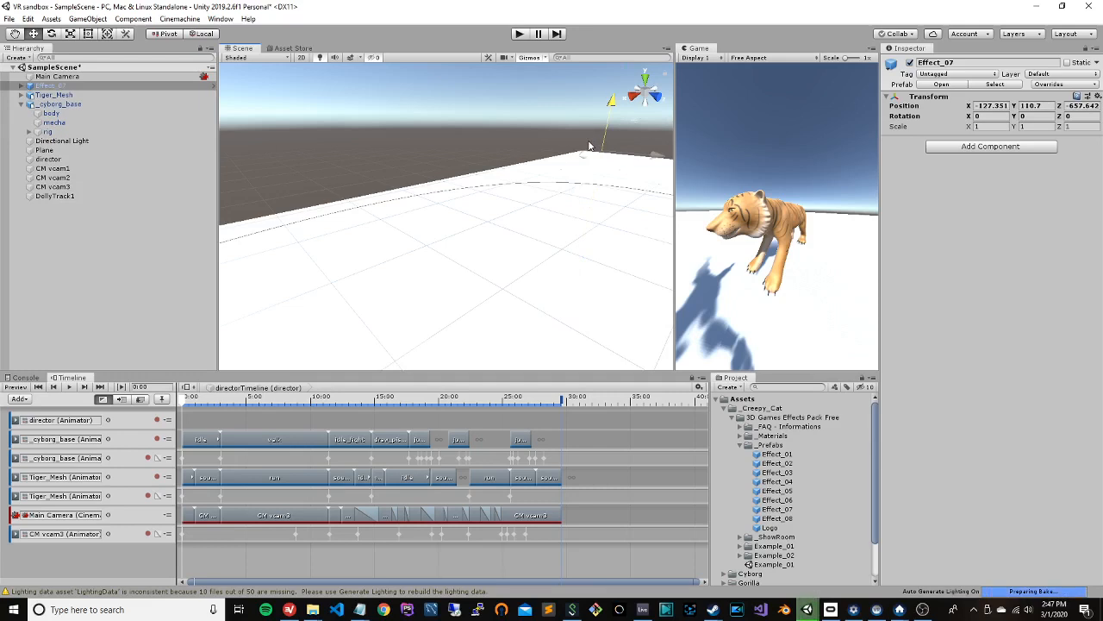
Step: Set the position of Effect_07 to X 0, Y 0, Z -893, matching _cyborg_base
click(1035, 105)
text(0)
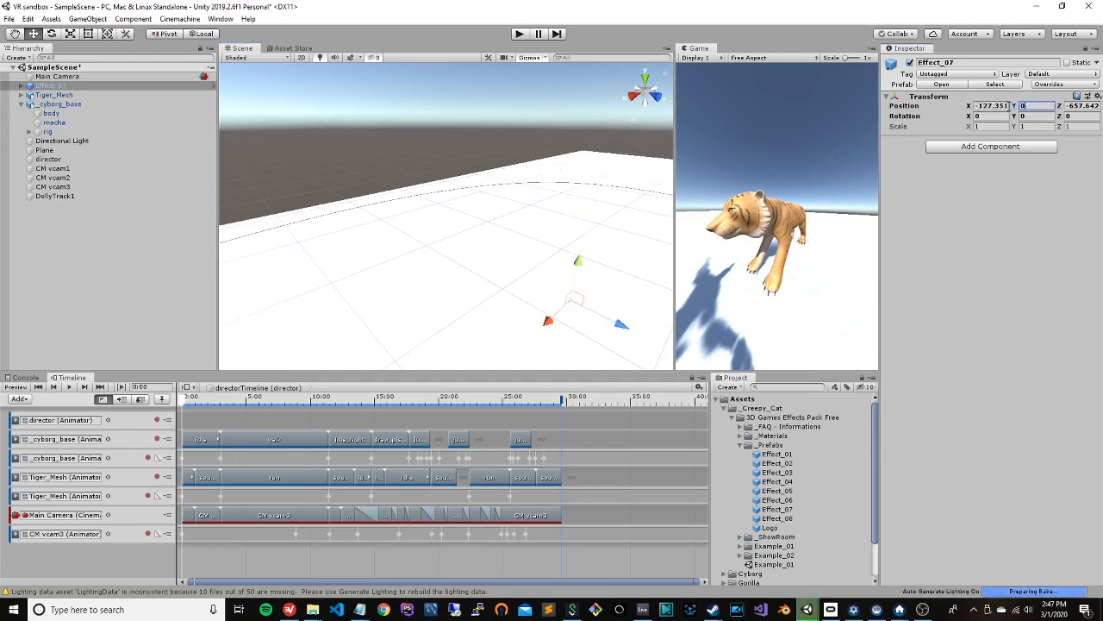
click(987, 105)
text(0)
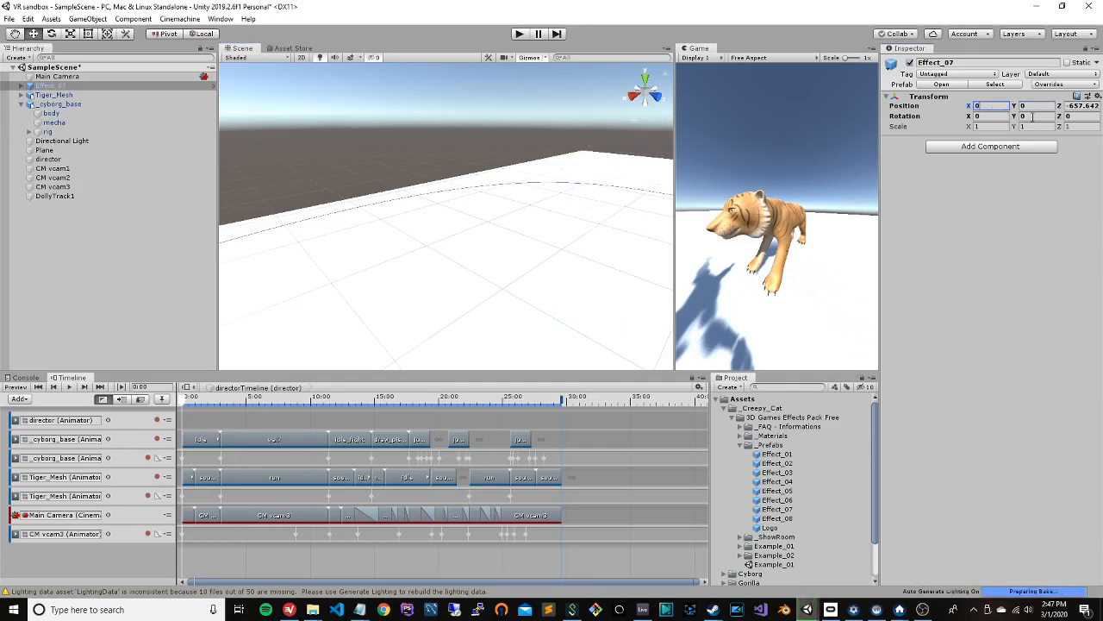
click(1078, 105)
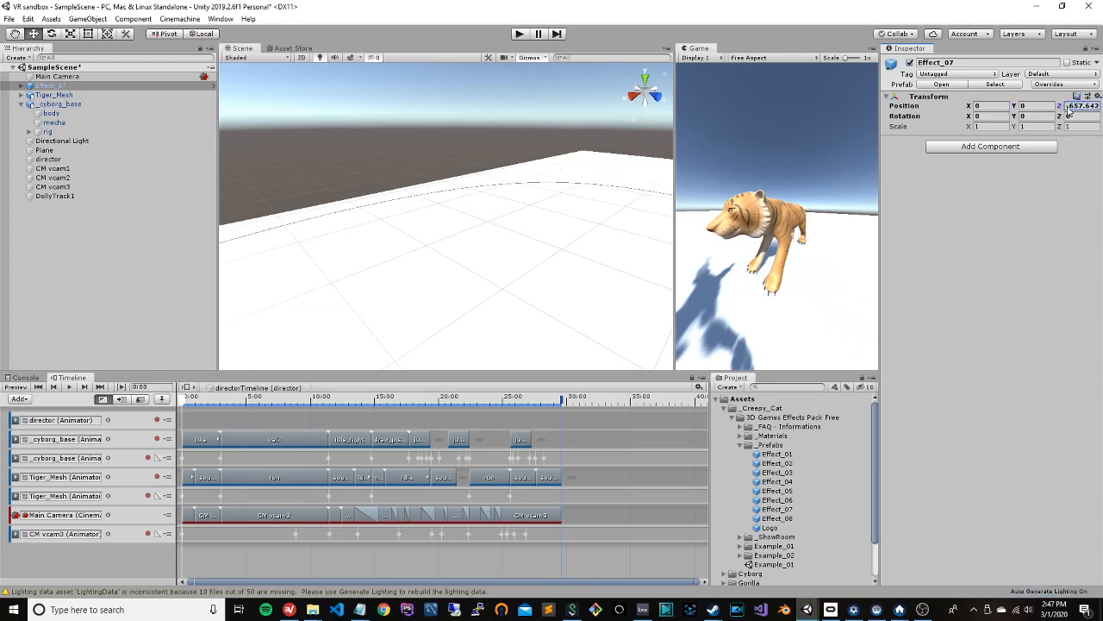
drag(1066, 106, 1101, 108)
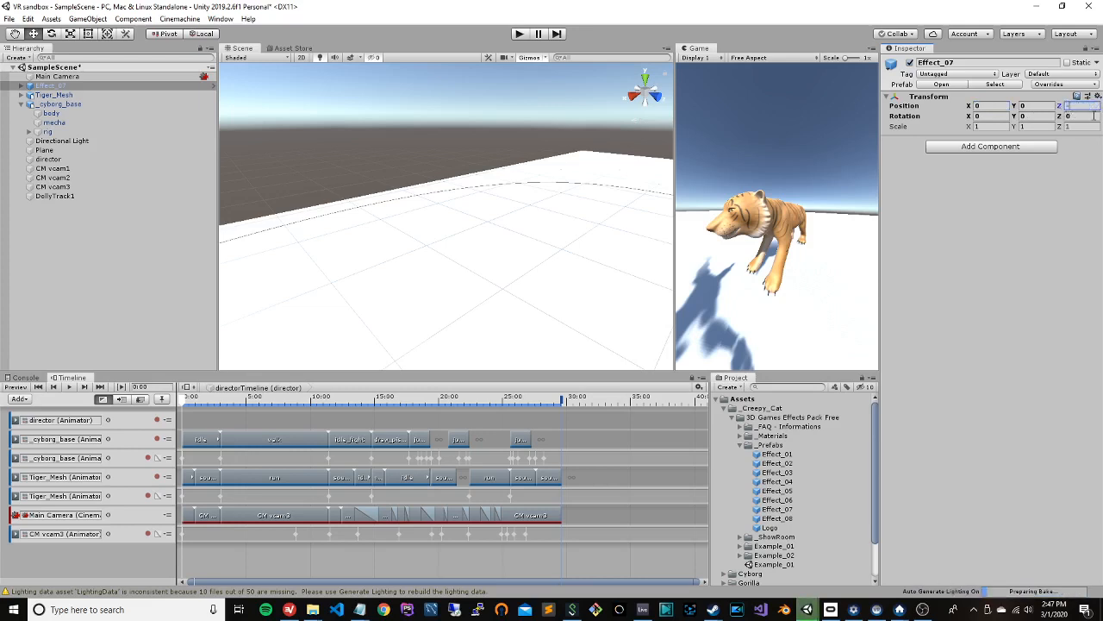
text(-893)
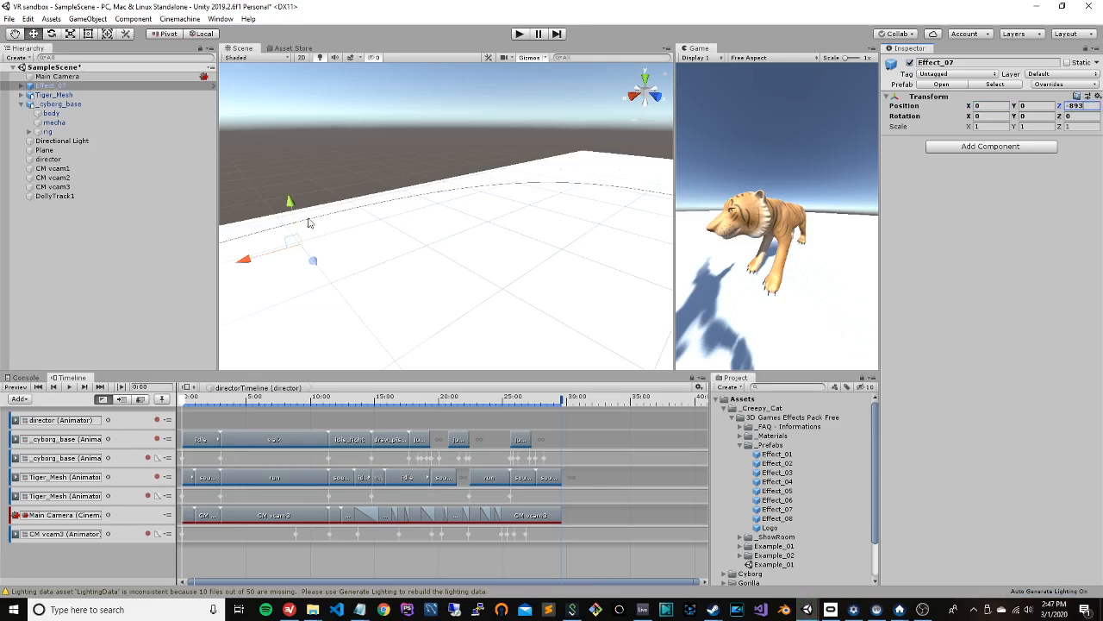
Step: Delete Effect_07 from the scene hierarchy
drag(291, 201, 298, 157)
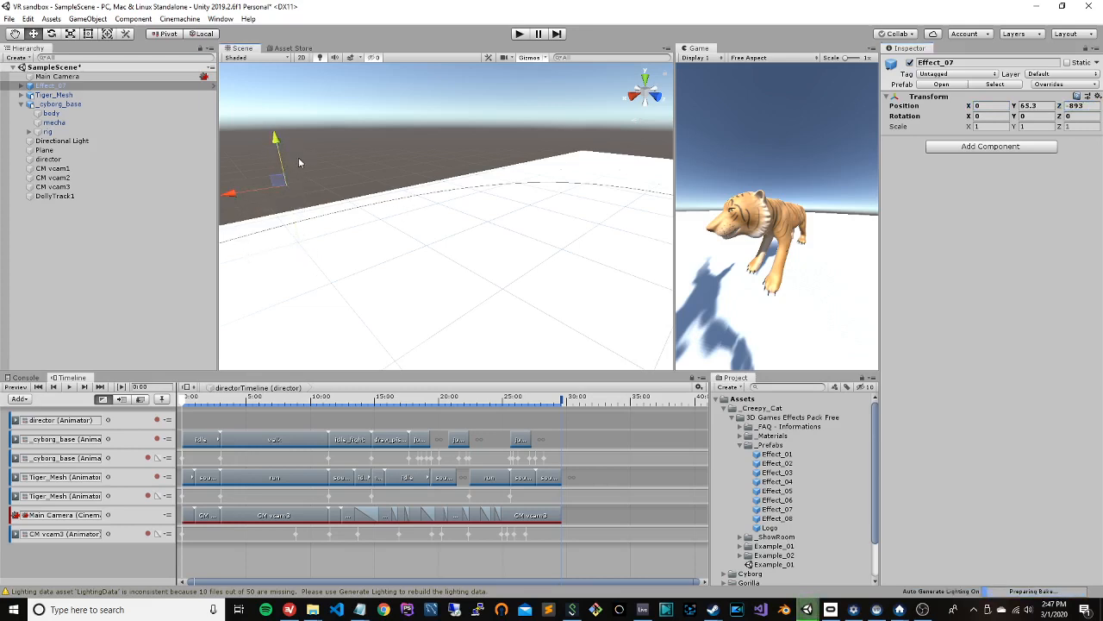
click(97, 86)
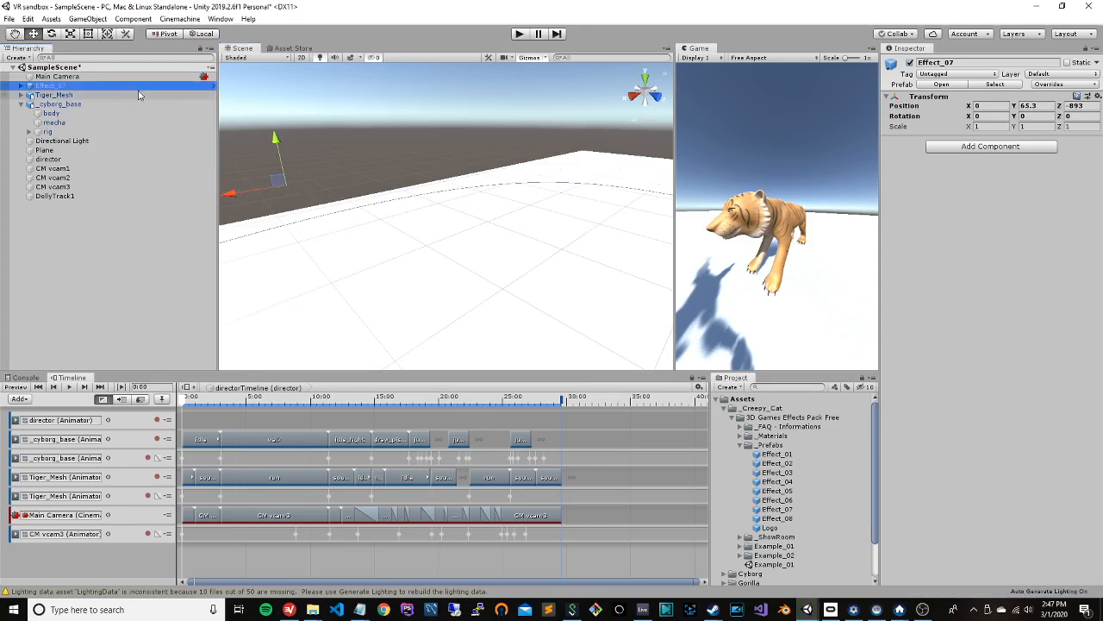
key(Delete)
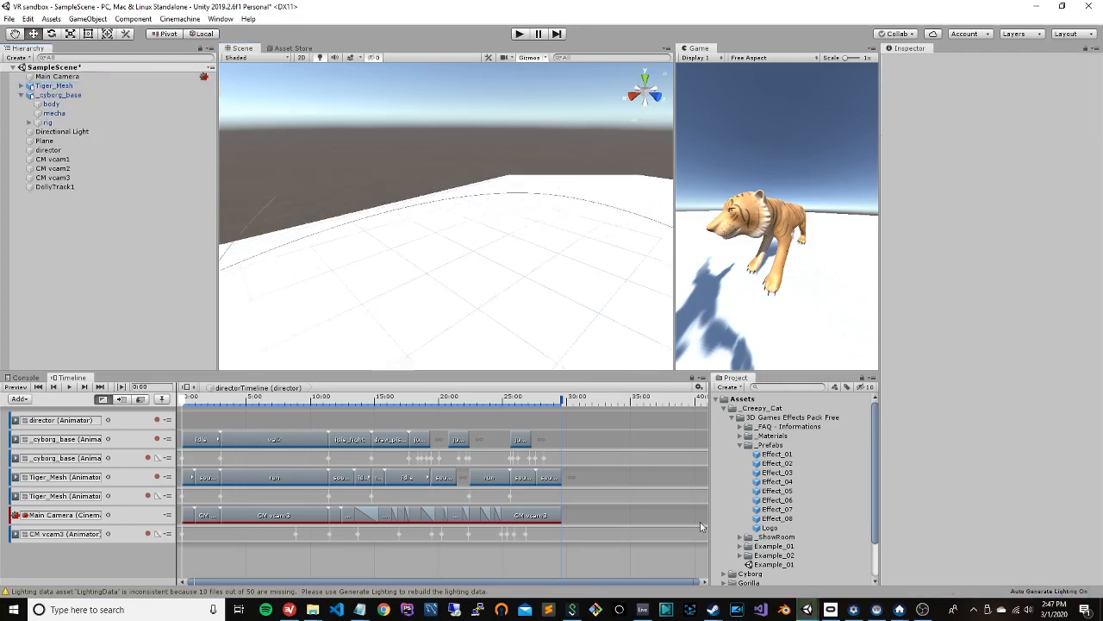
click(724, 409)
click(725, 411)
click(21, 399)
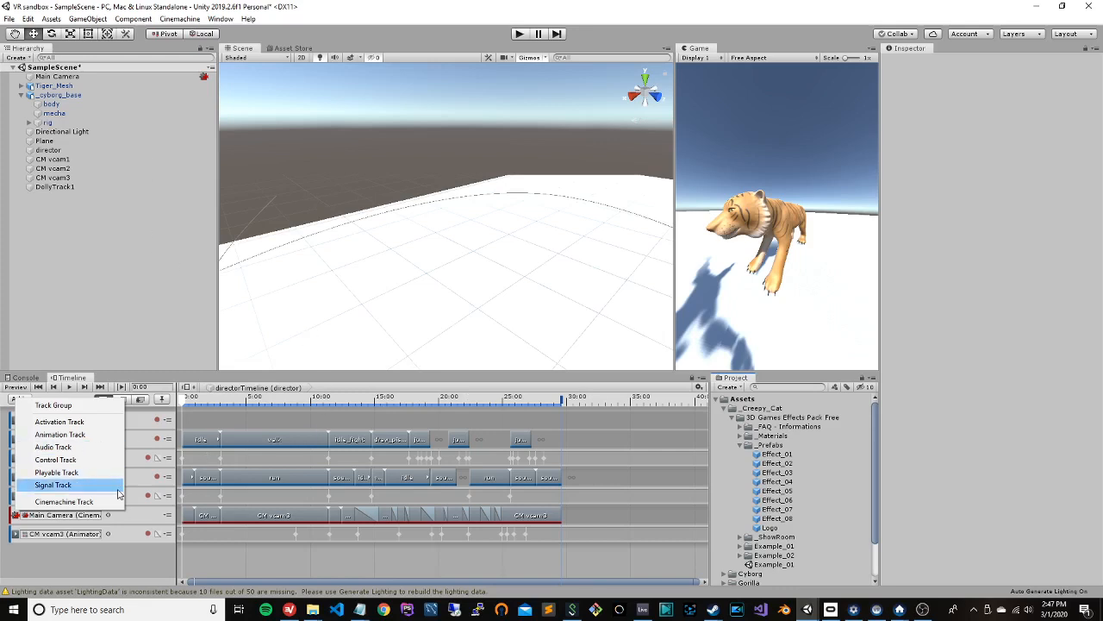
click(114, 561)
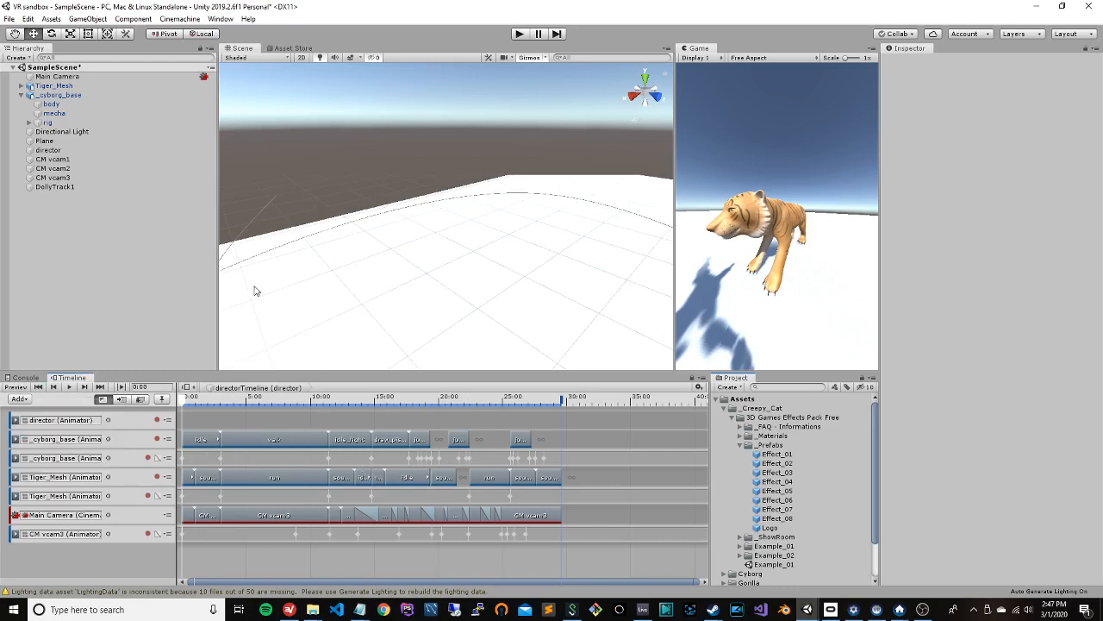
Step: Enlarge the Game view and move the timeline playhead back to 0:00 to preview the opening cyborg shot
scroll(337, 259, down, 5)
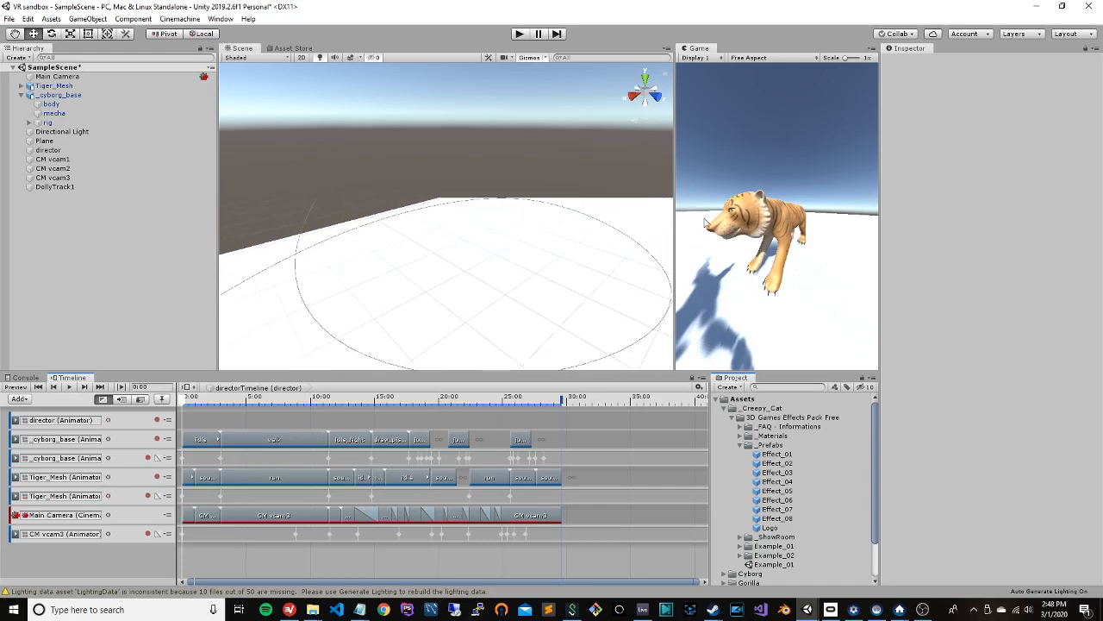
drag(673, 214, 300, 213)
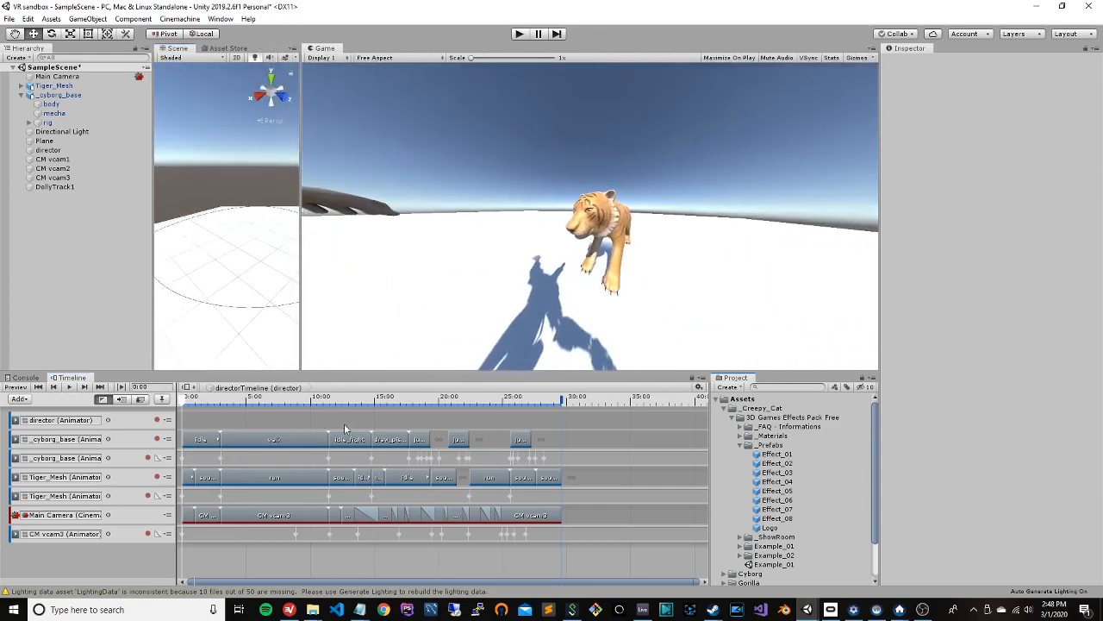
click(207, 400)
drag(207, 400, 180, 400)
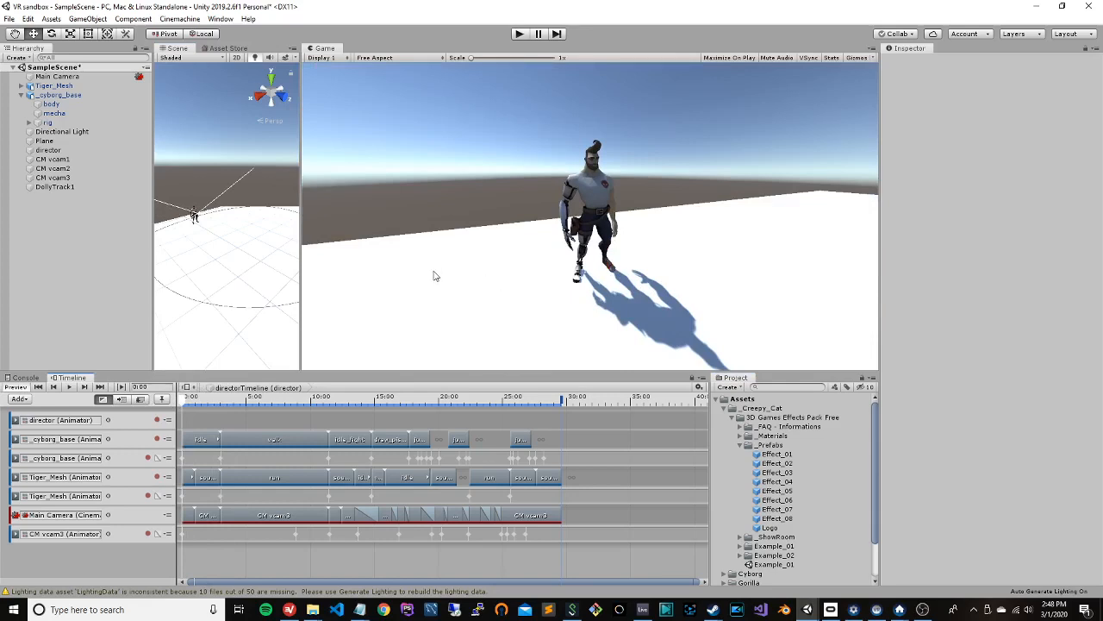
Step: Collapse the _Creepy_Cat folder in the project assets
click(718, 399)
click(718, 400)
click(725, 410)
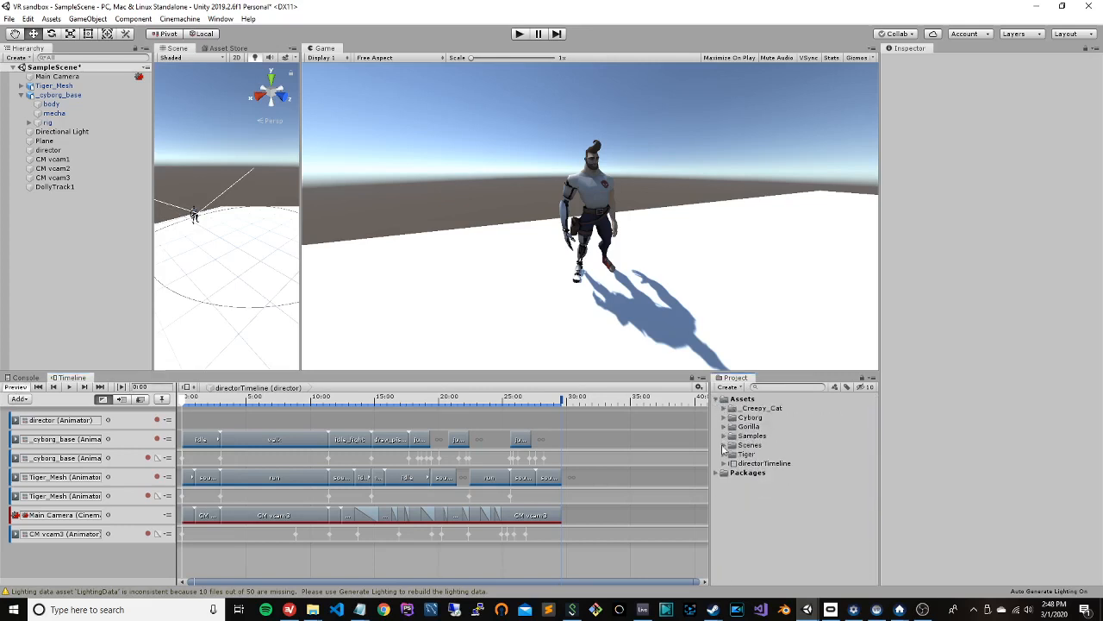
Step: Widen the Asset Store view and search it for "dramatic music"
click(225, 49)
drag(302, 102, 739, 102)
click(502, 81)
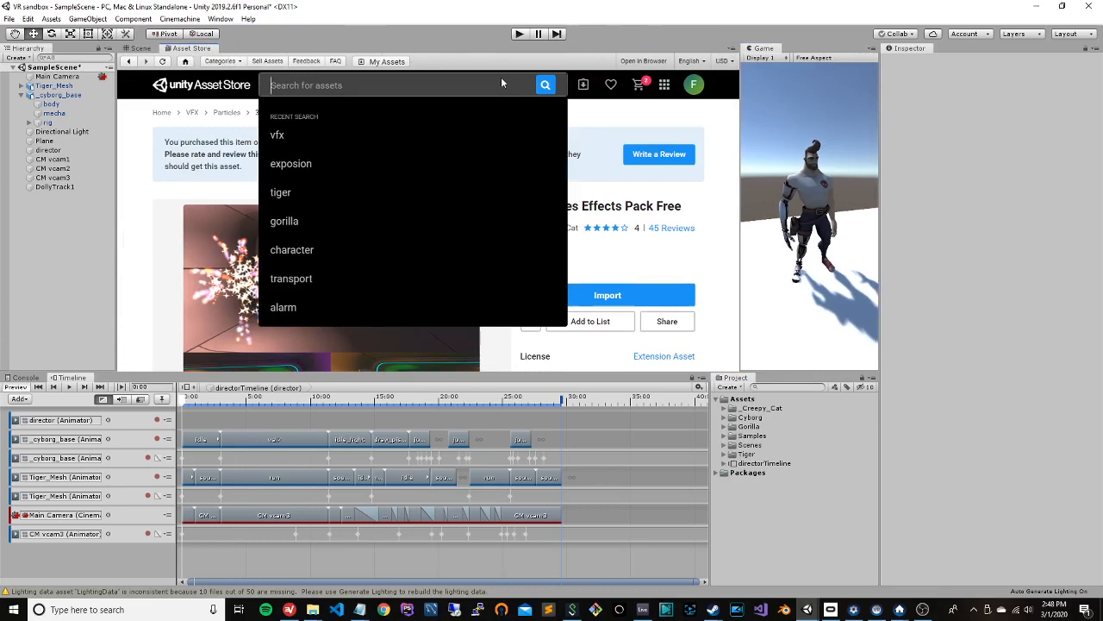
text(dramatixc)
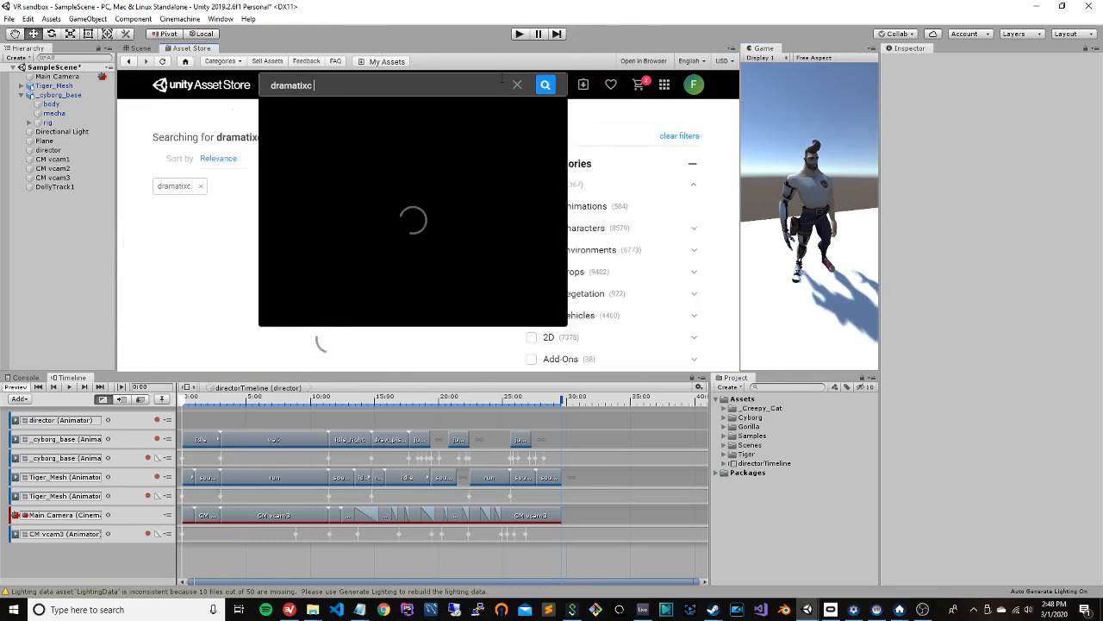
key(BackSpace)
text(c music)
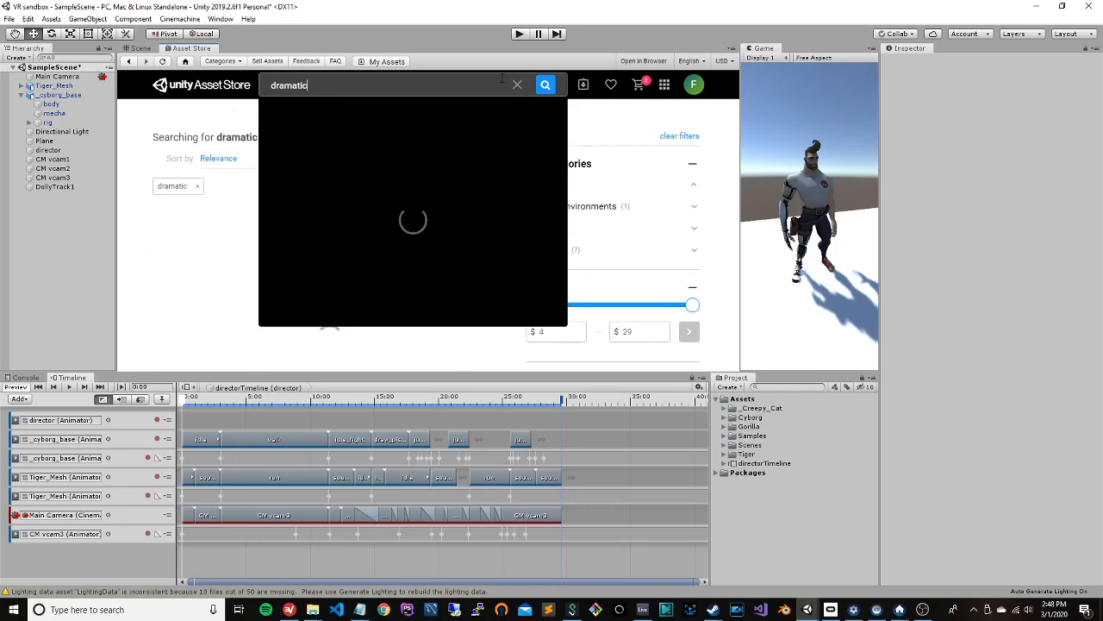
key(Return)
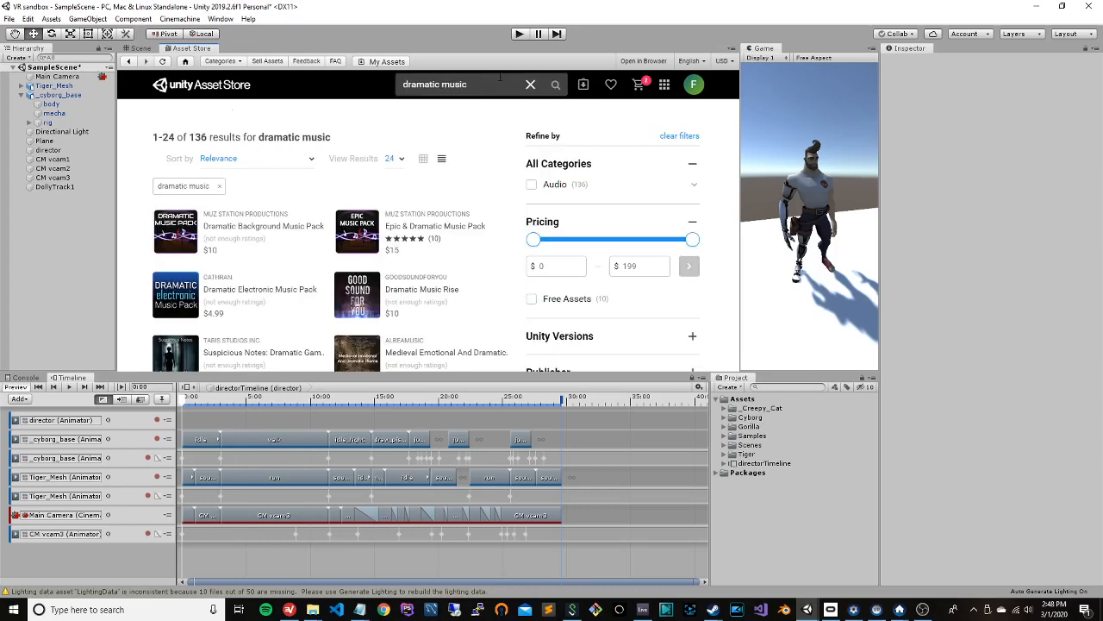
Step: Limit the dramatic music results to a $0 price and start downloading Epic Music Track
drag(692, 240, 528, 241)
click(689, 266)
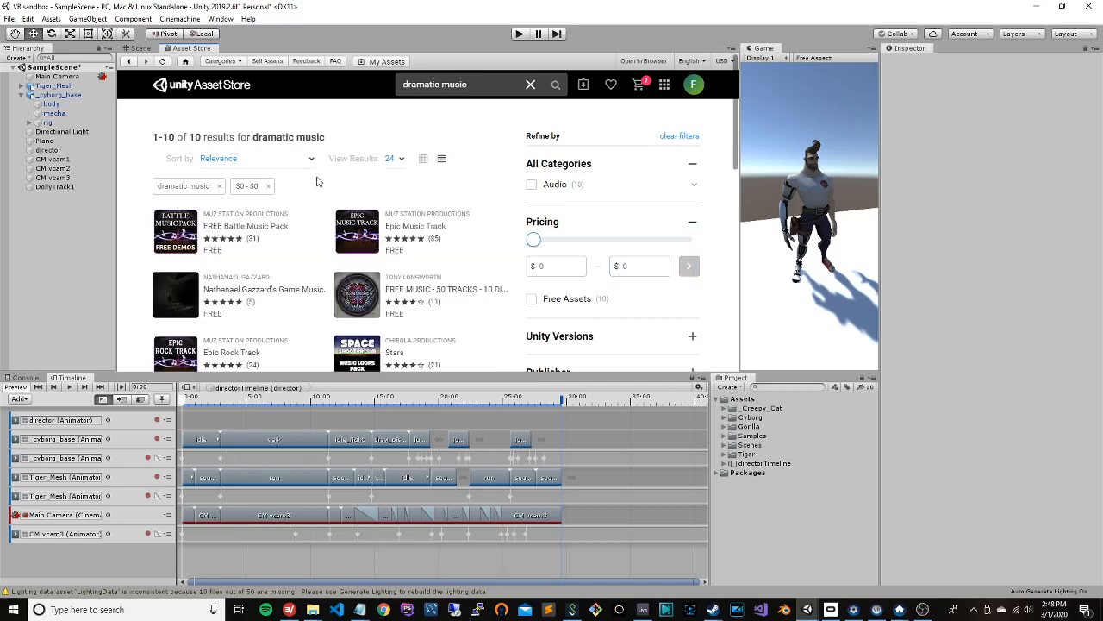
click(355, 236)
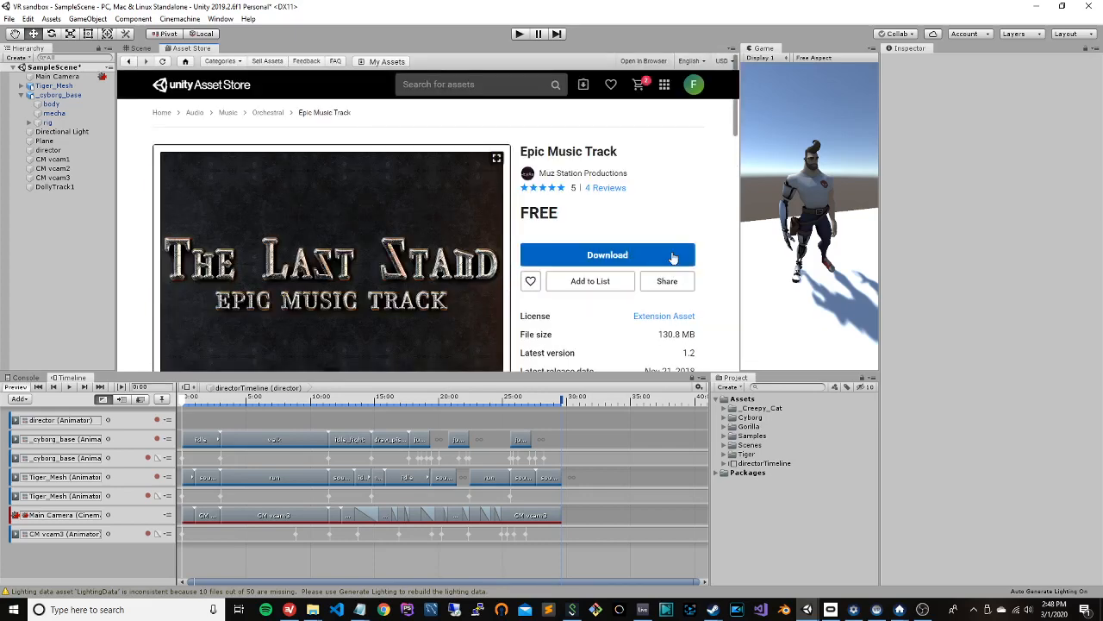
click(660, 257)
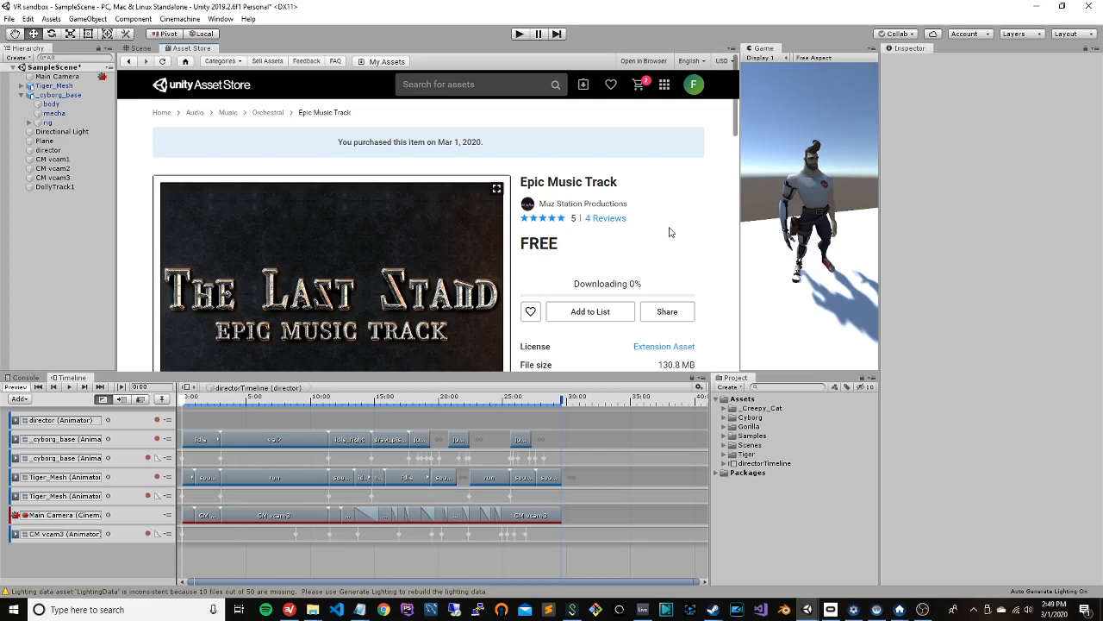
Step: Read through the description and included tracks on the Epic Music Track page
scroll(672, 222, down, 3)
scroll(629, 259, up, 3)
scroll(618, 278, down, 5)
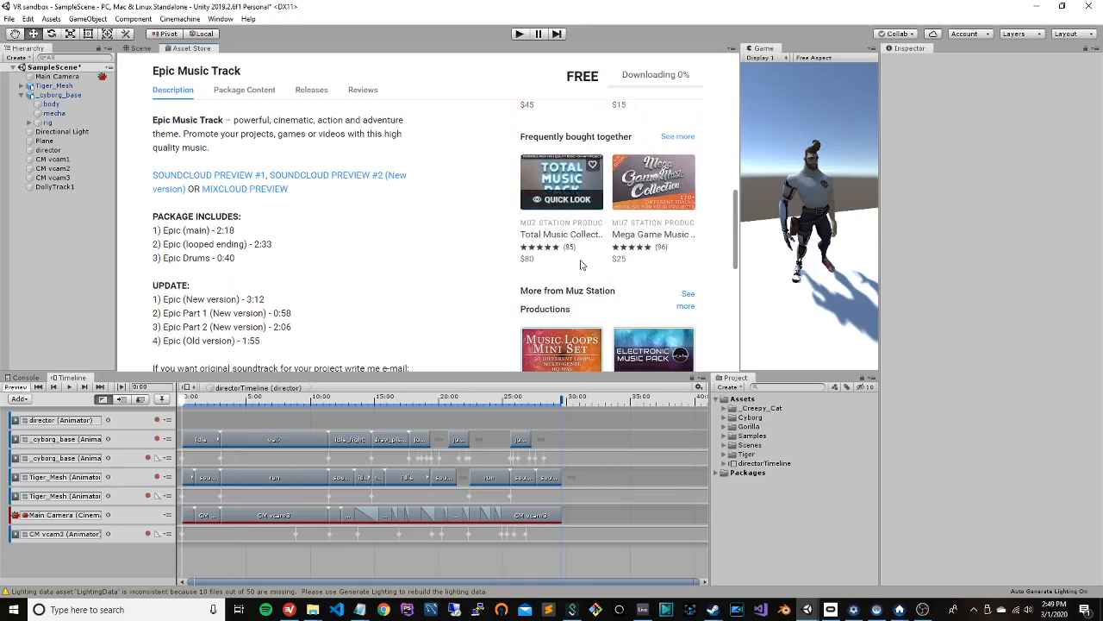
scroll(580, 265, up, 5)
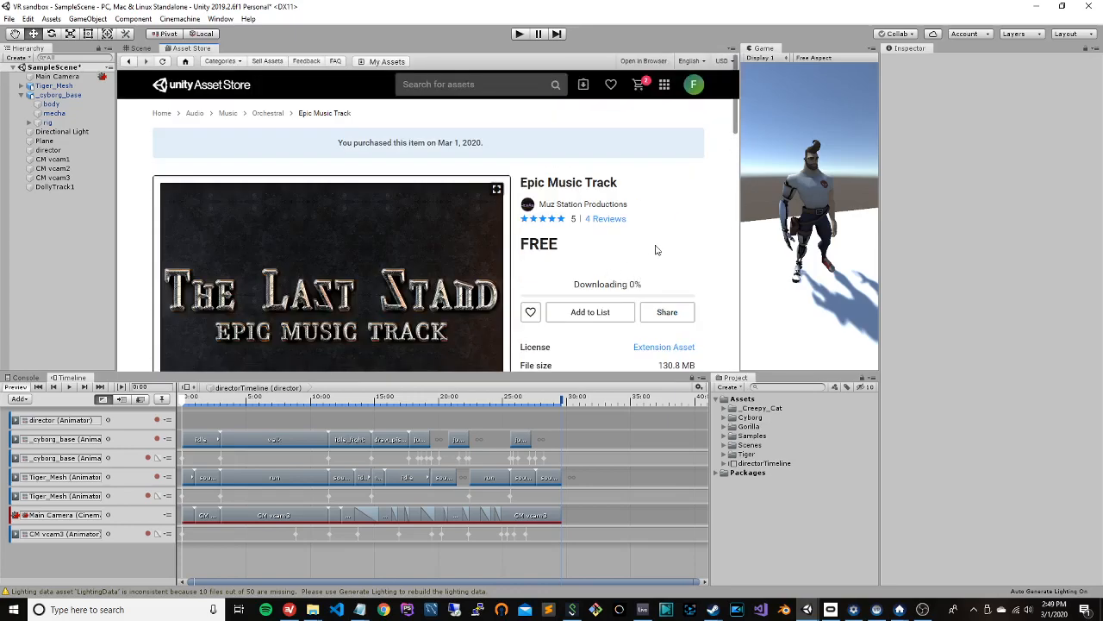
scroll(649, 241, down, 4)
scroll(489, 229, down, 2)
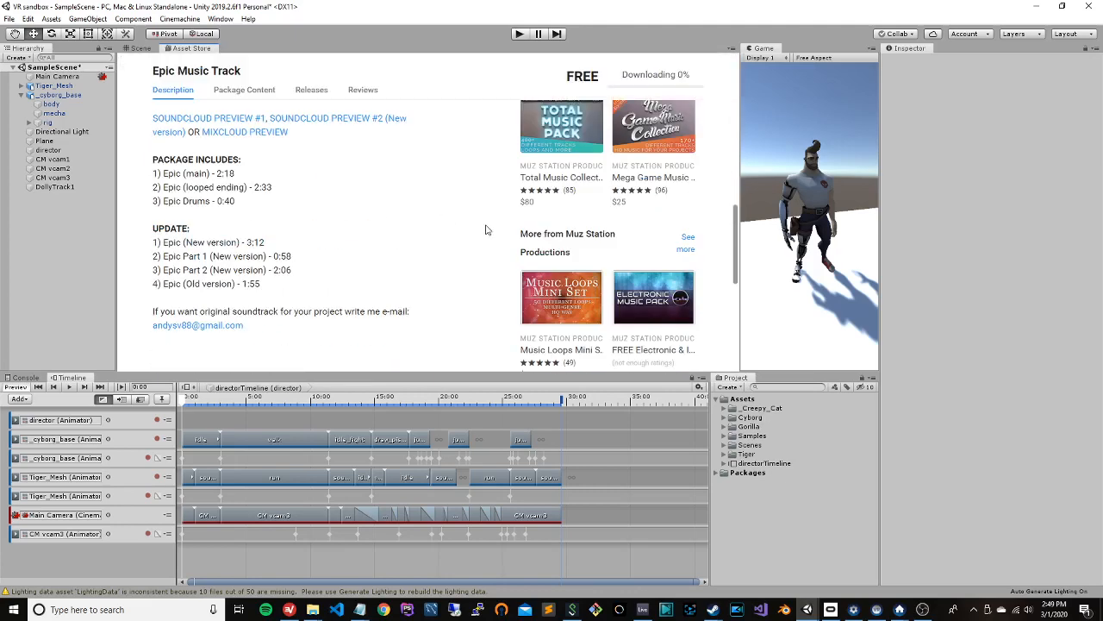
scroll(485, 229, up, 2)
scroll(485, 230, down, 2)
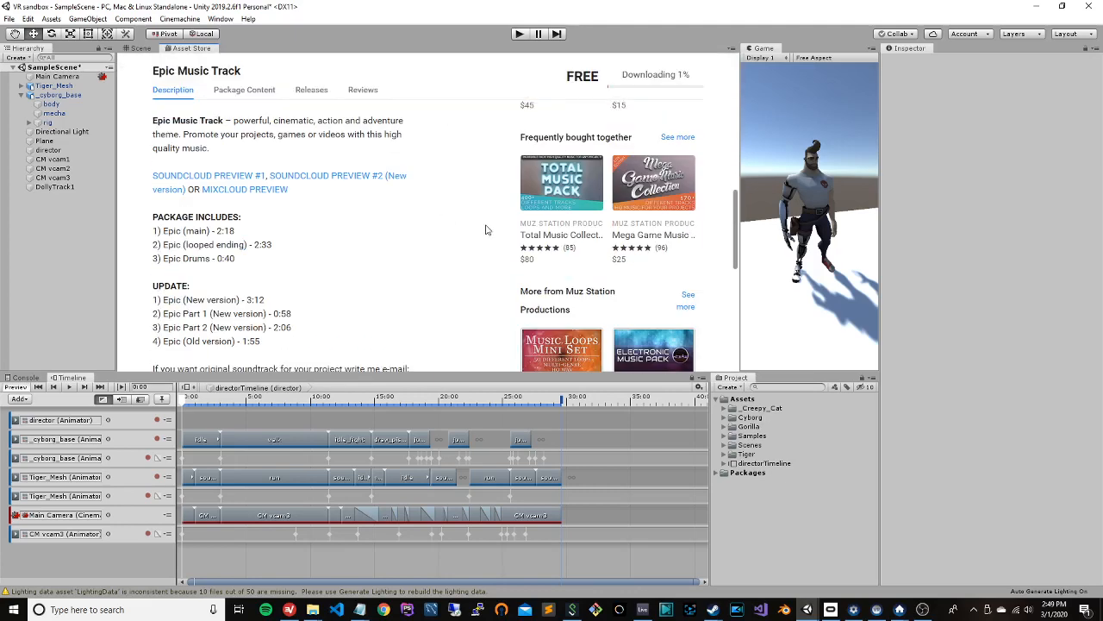
scroll(485, 229, up, 5)
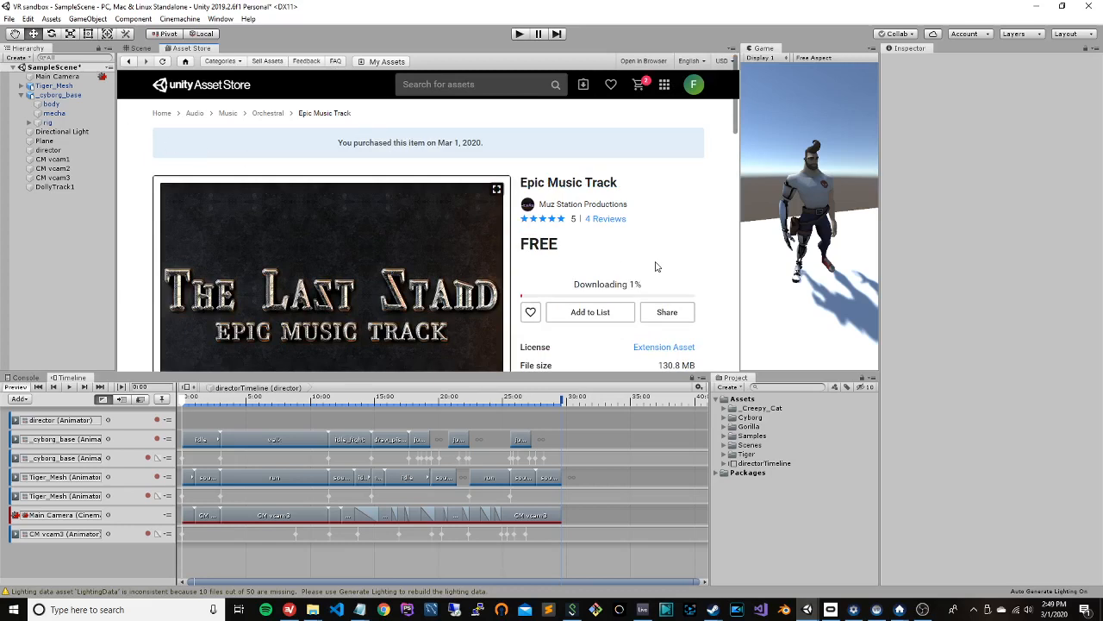
Step: Return to the free music results and examine the Epic Rock Track page
click(128, 63)
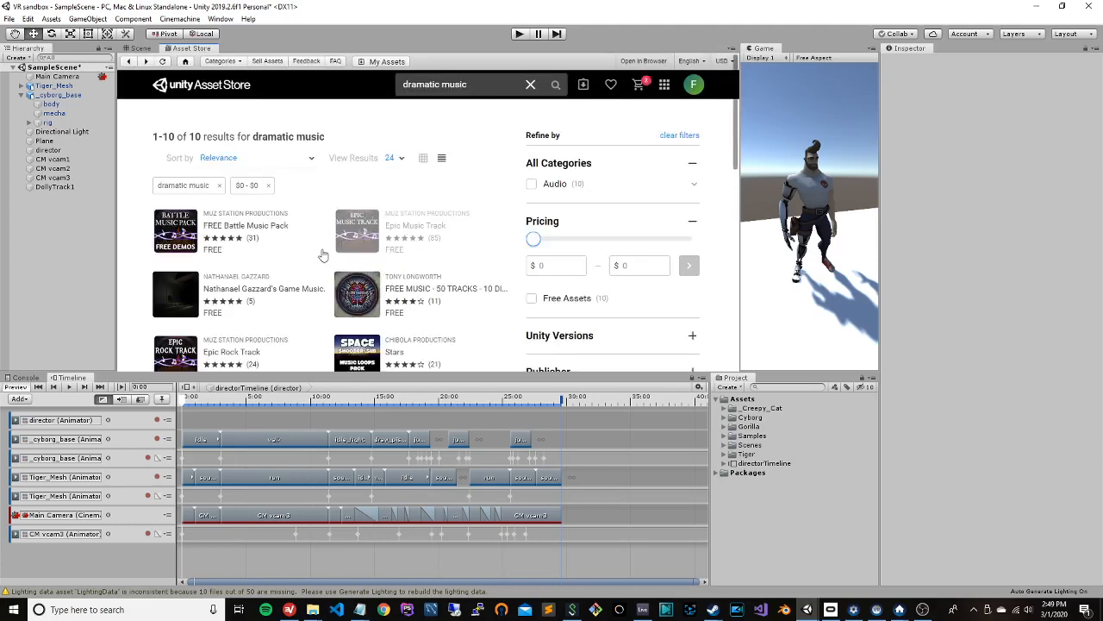
scroll(327, 251, down, 3)
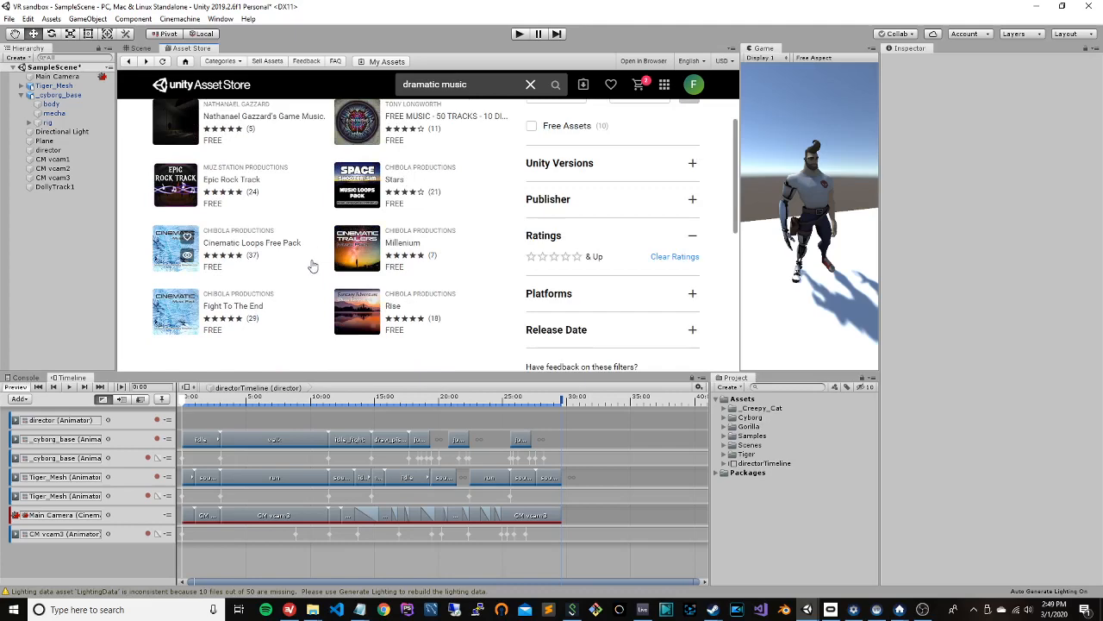
scroll(308, 263, up, 1)
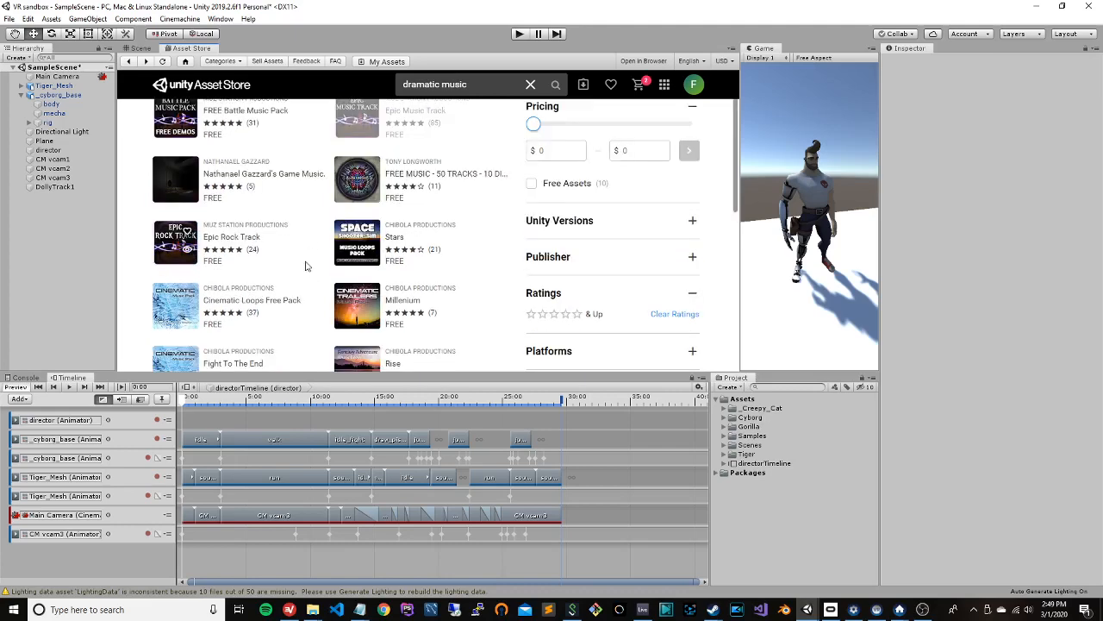
click(173, 247)
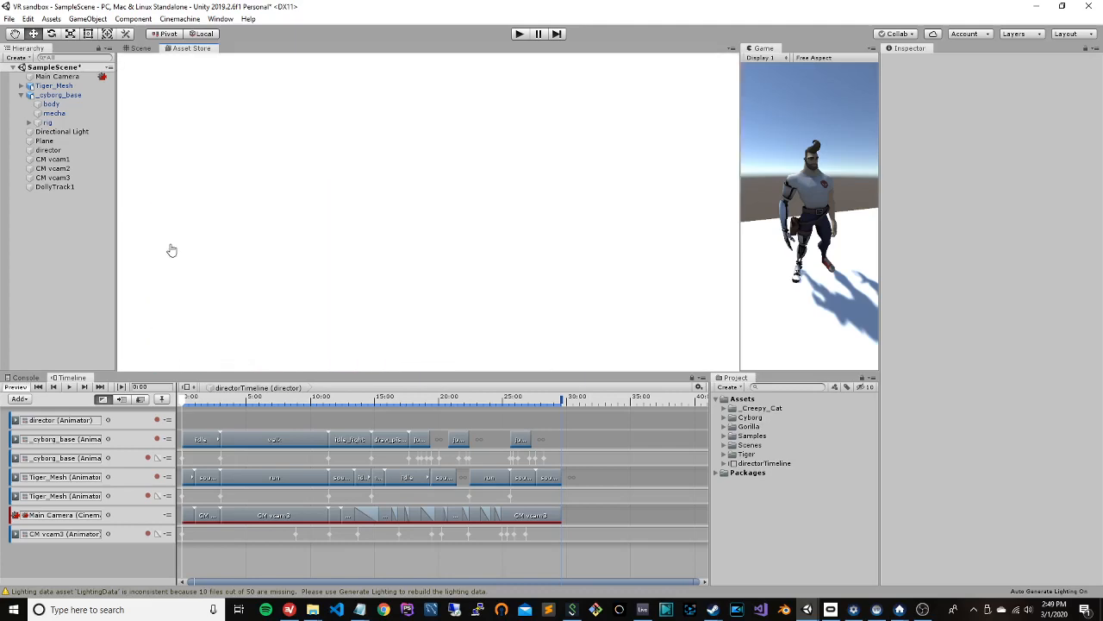
scroll(154, 179, down, 2)
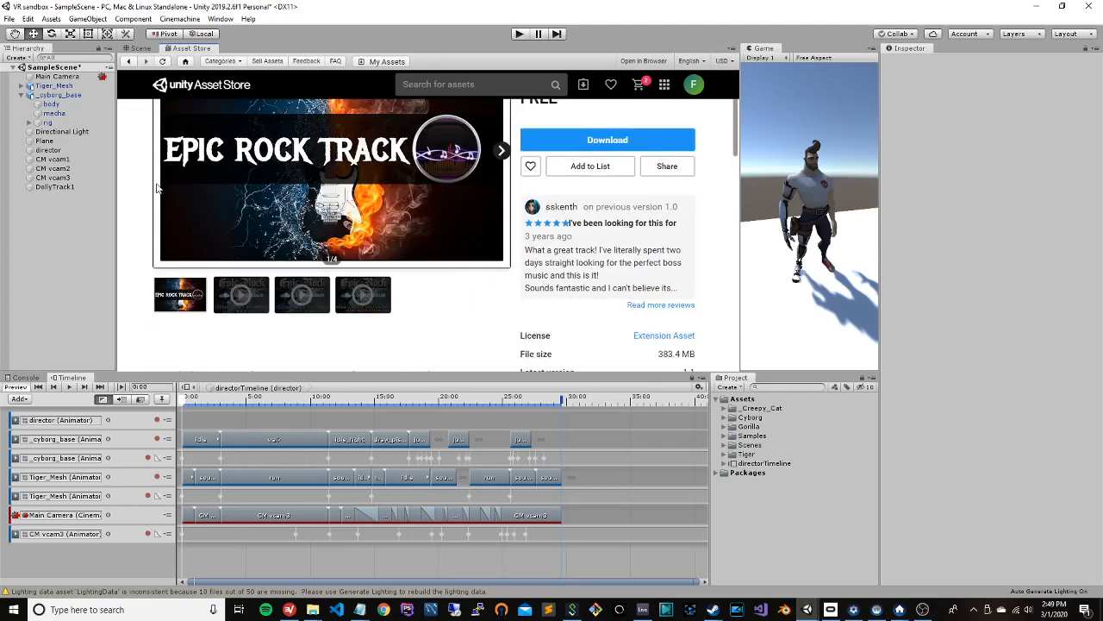
scroll(157, 188, up, 2)
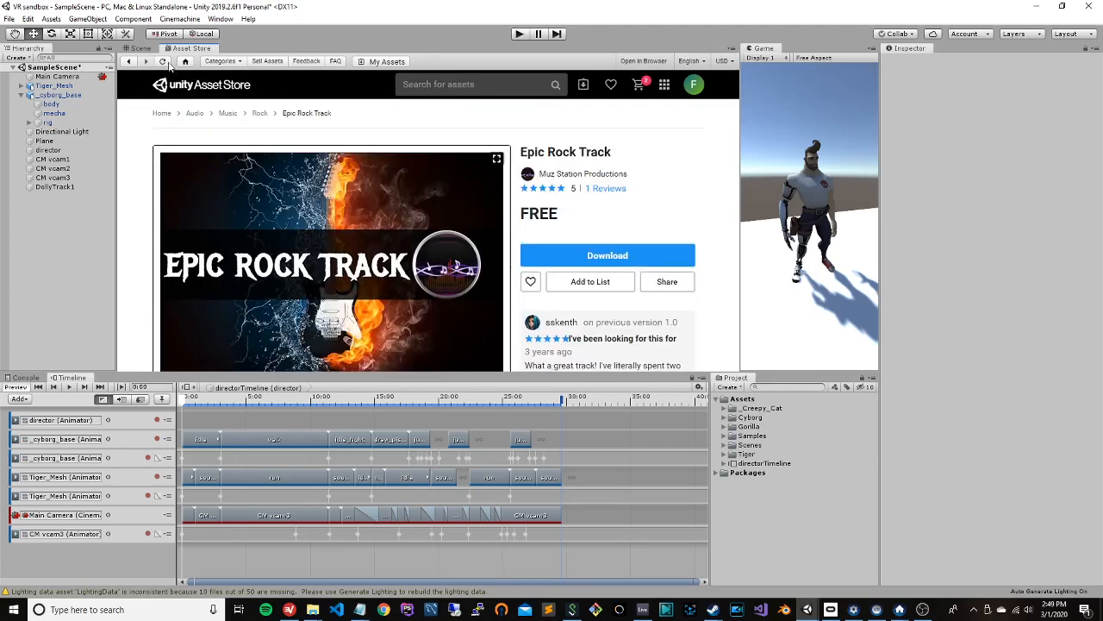
Step: Go back to the results and examine the description and track list of Cinematic Loops Free Pack
click(129, 62)
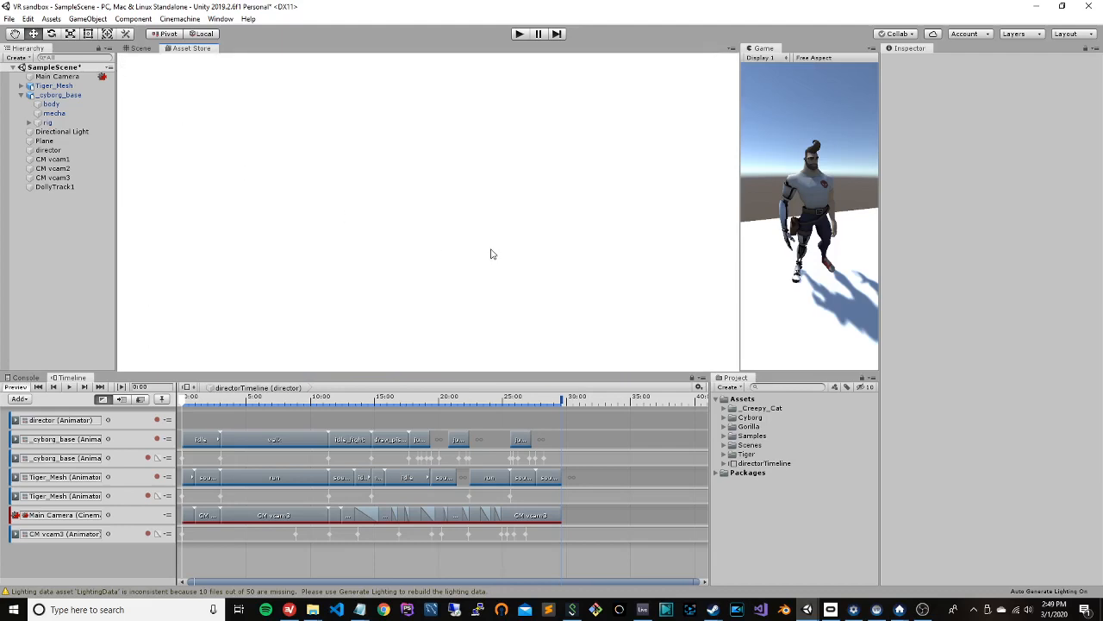
scroll(490, 246, down, 2)
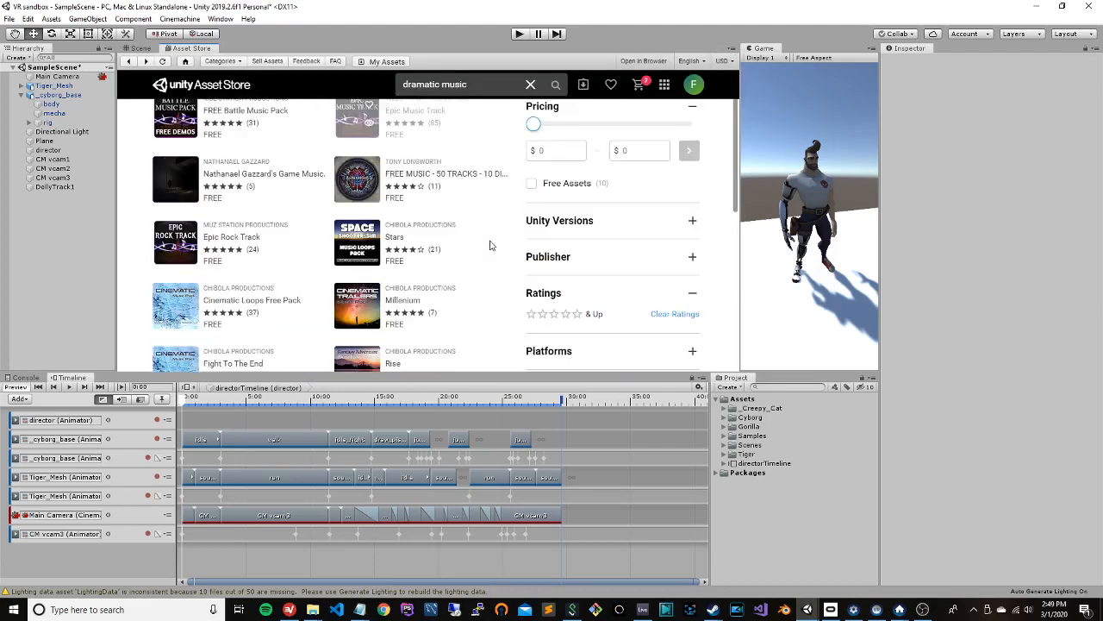
scroll(490, 247, down, 1)
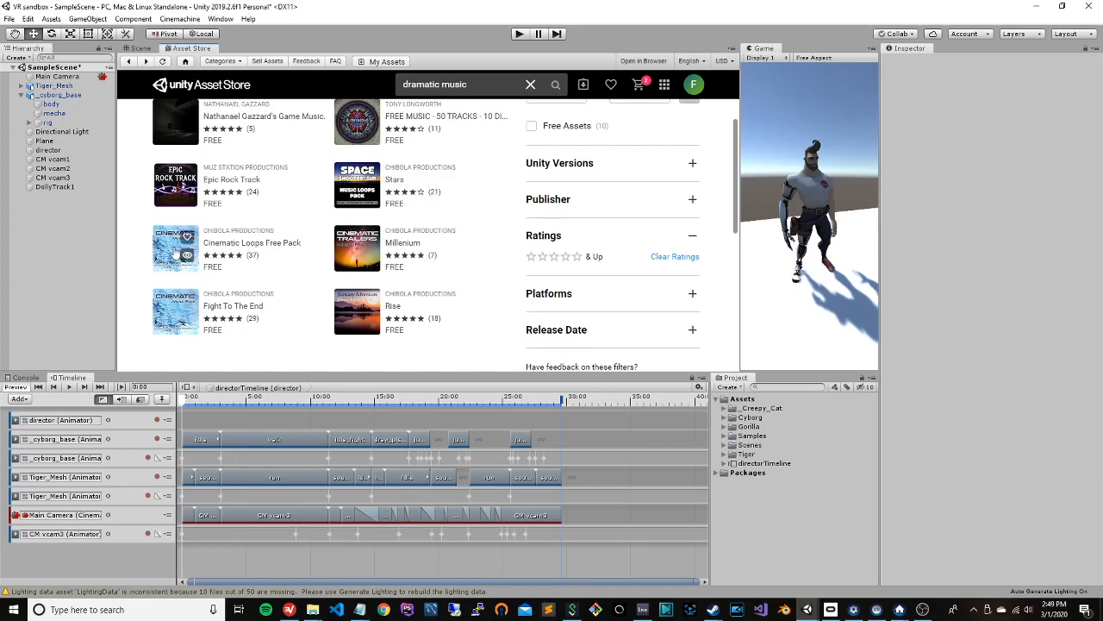
click(175, 250)
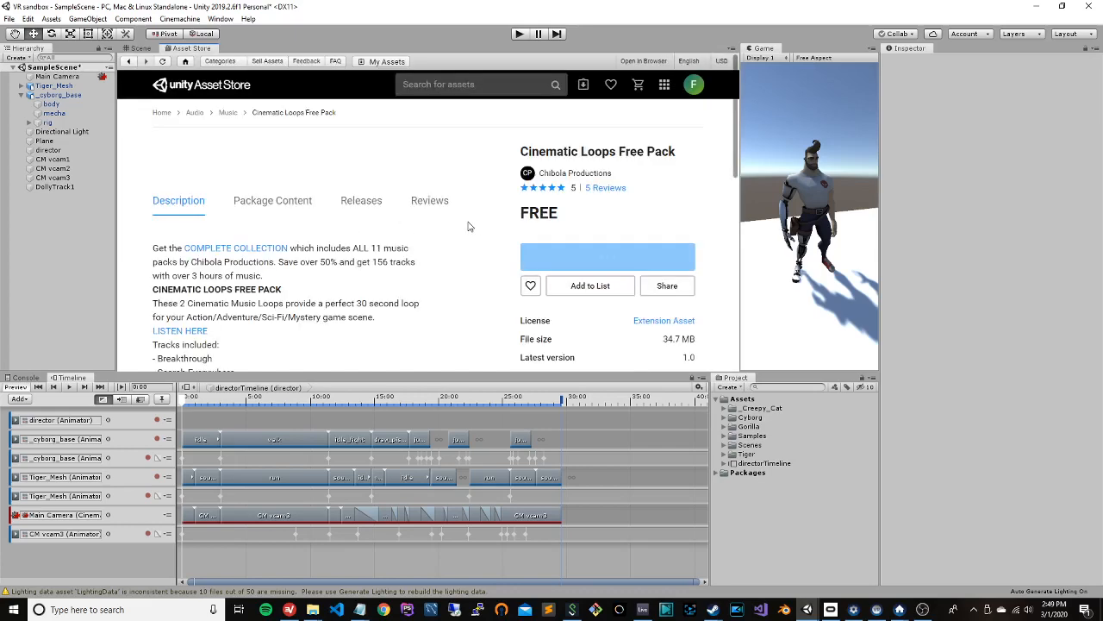
scroll(513, 231, down, 3)
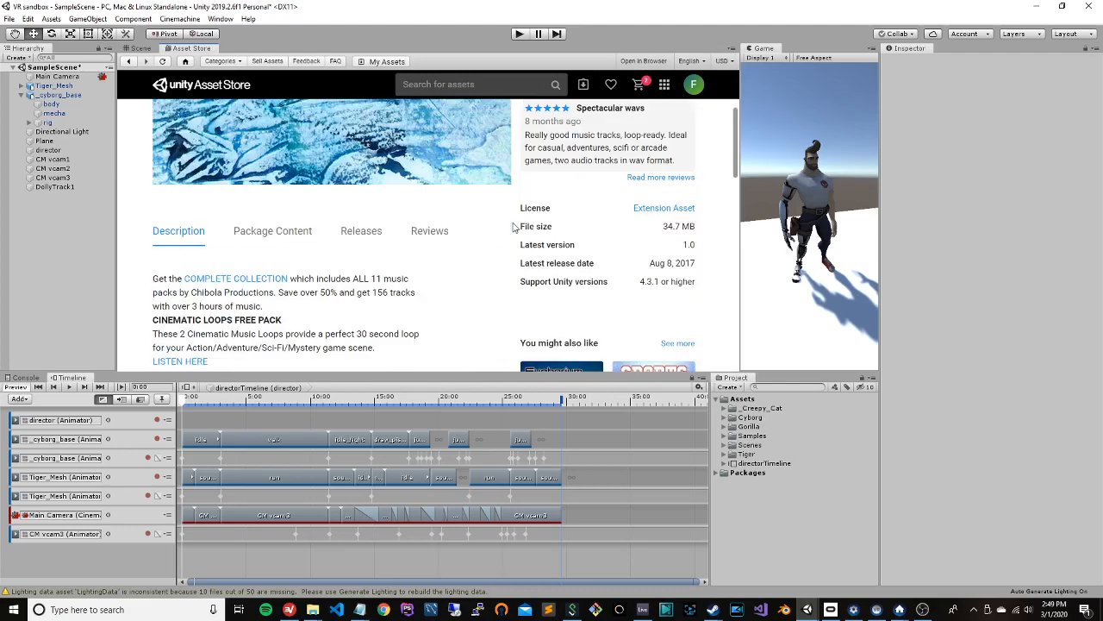
scroll(513, 227, down, 1)
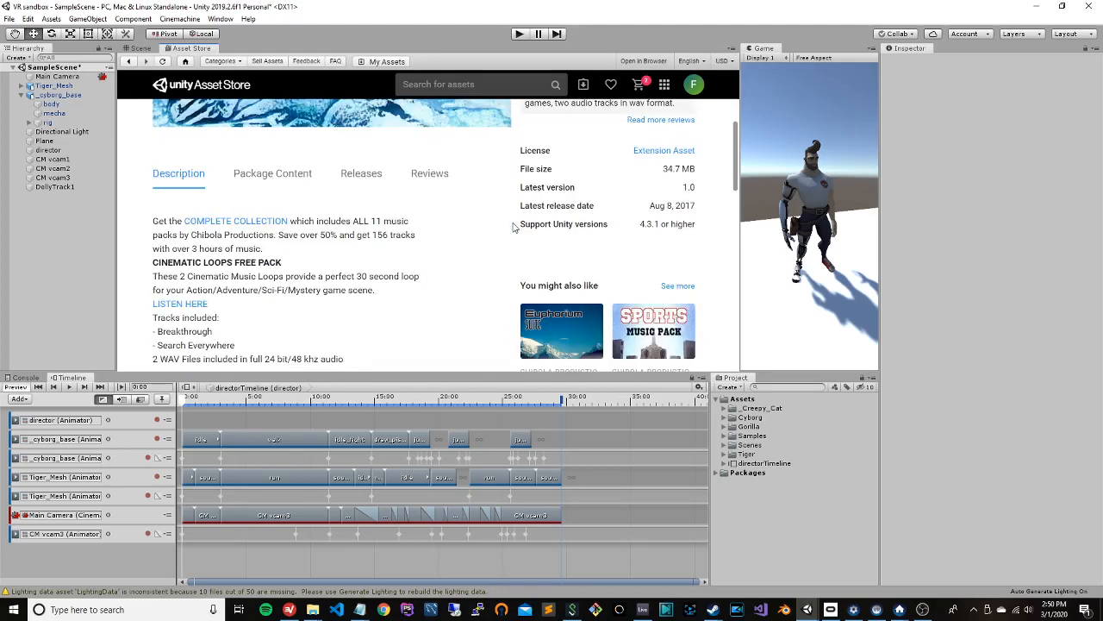
scroll(513, 227, down, 2)
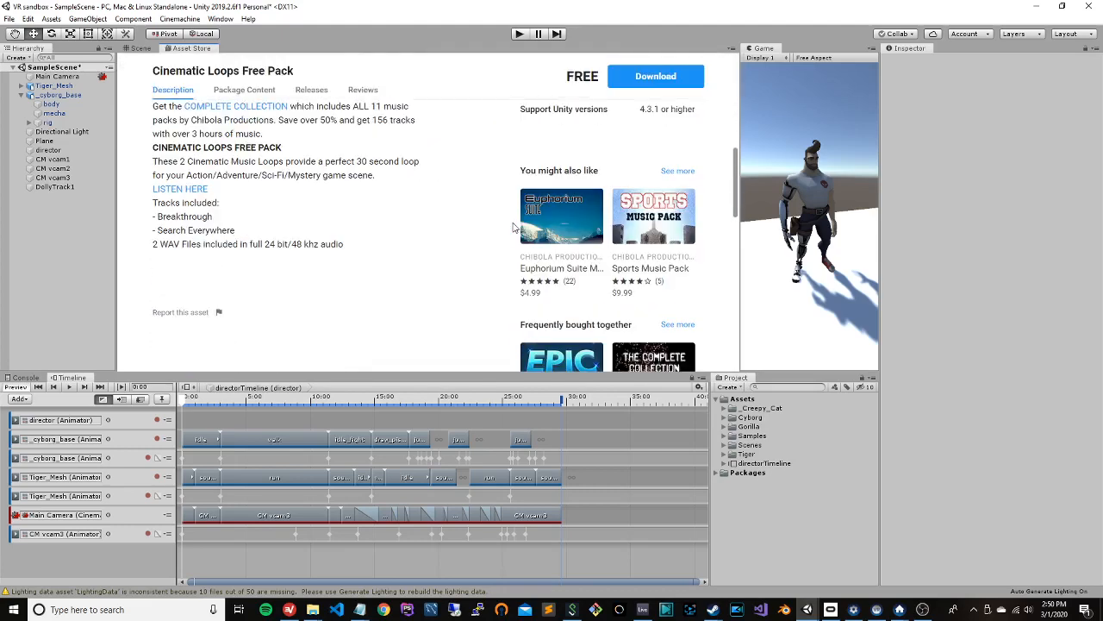
scroll(513, 227, up, 7)
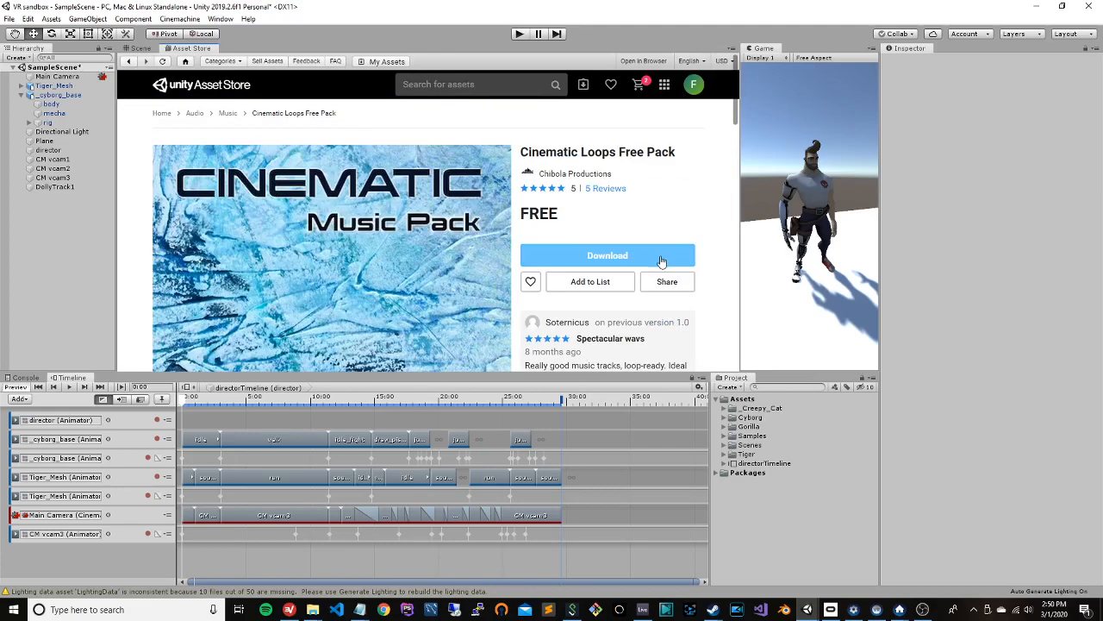
Step: Download Cinematic Loops Free Pack and import all of its files into the project
click(669, 255)
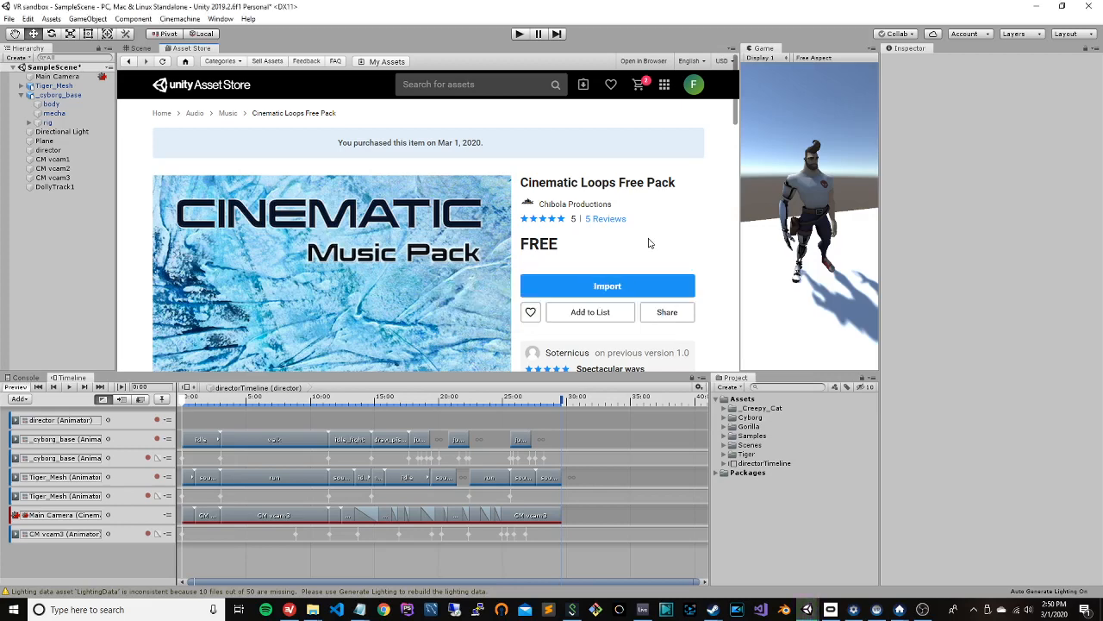
click(660, 286)
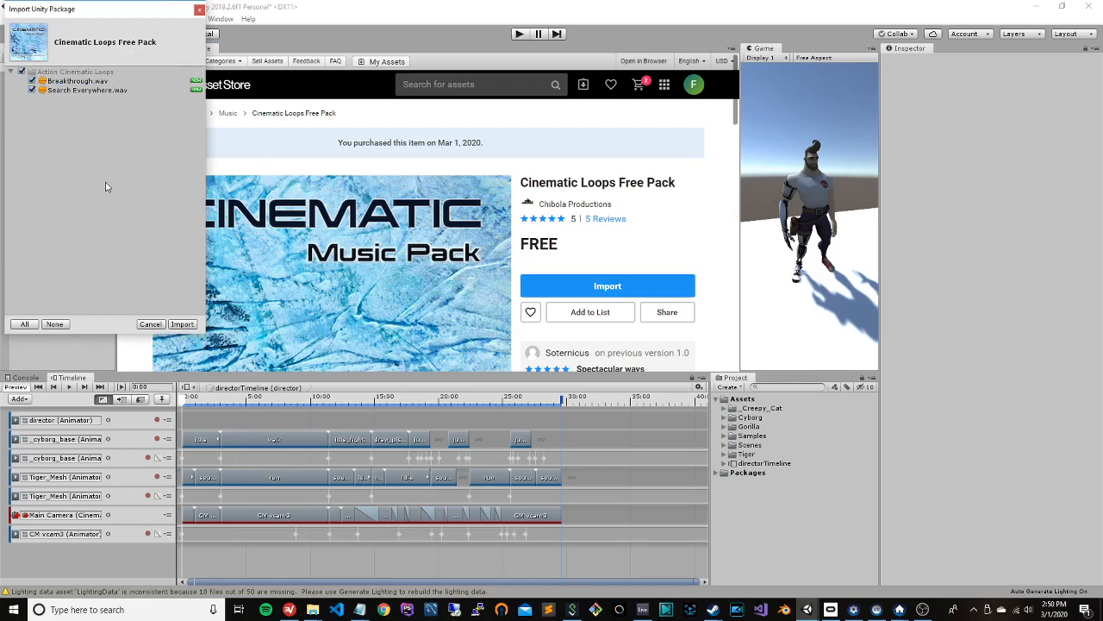
click(182, 325)
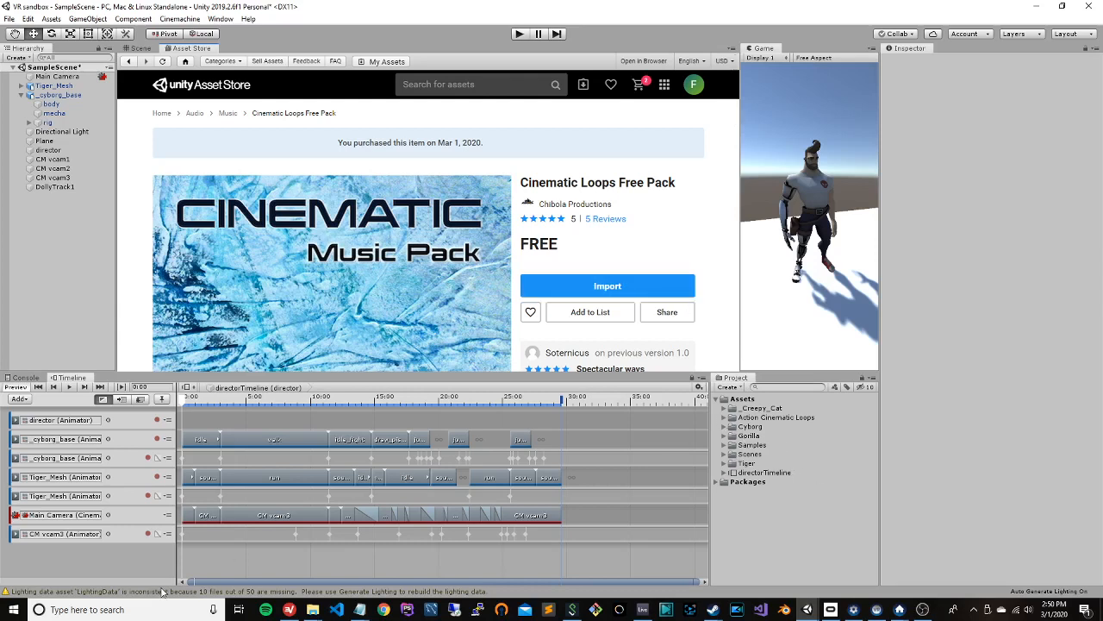
Step: Add an audio track to directorTimeline and place the Breakthrough clip on it, starting at 0:00
right_click(55, 559)
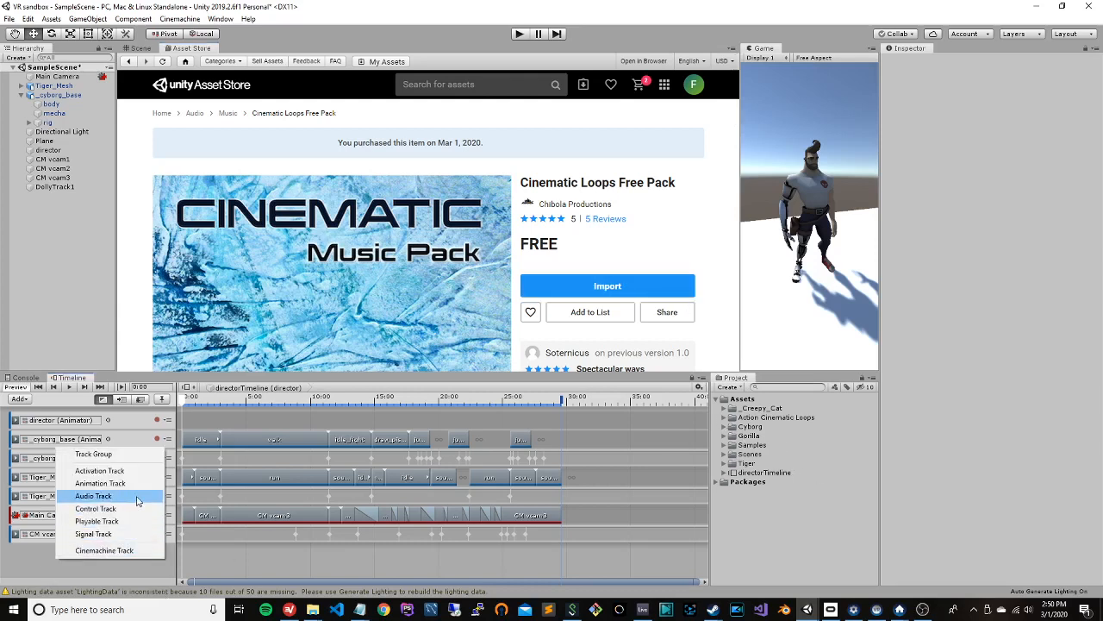
click(93, 495)
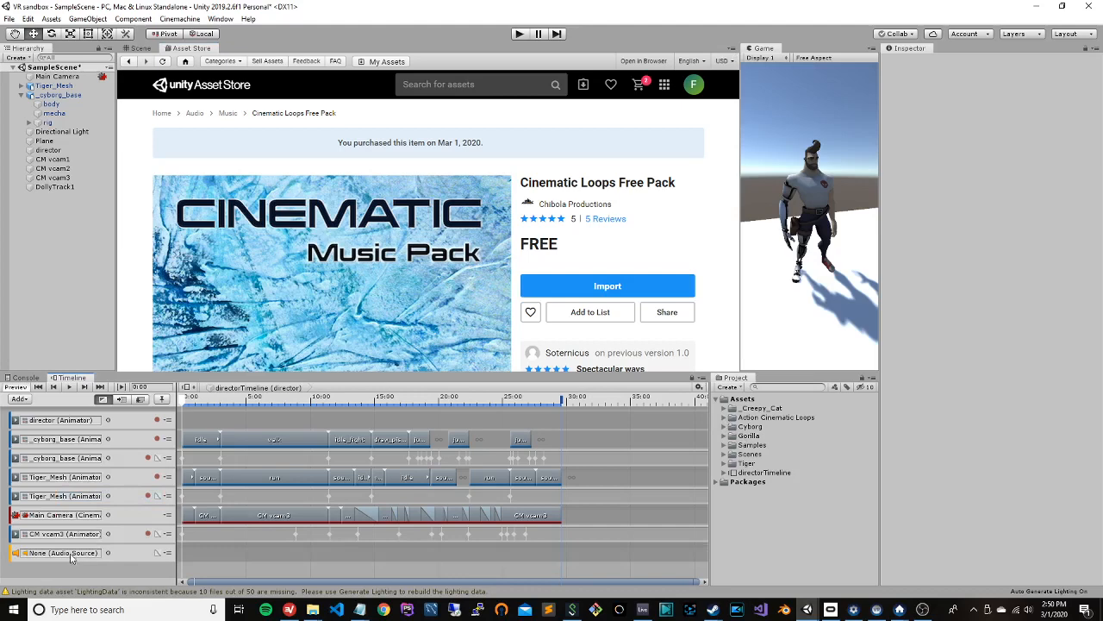
click(725, 418)
click(765, 428)
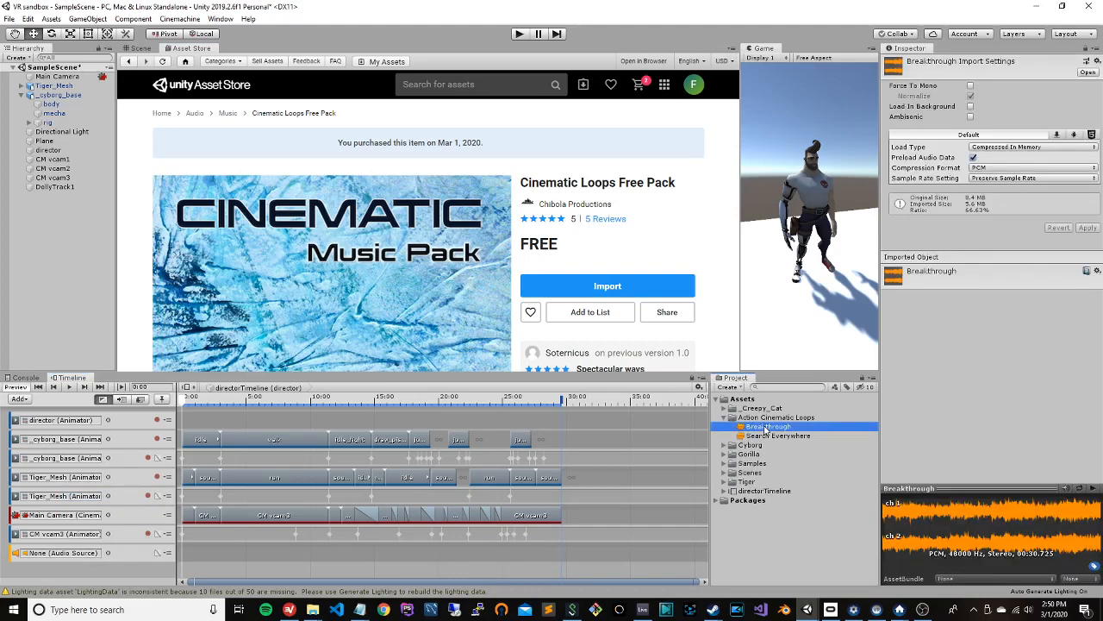
drag(764, 429, 182, 552)
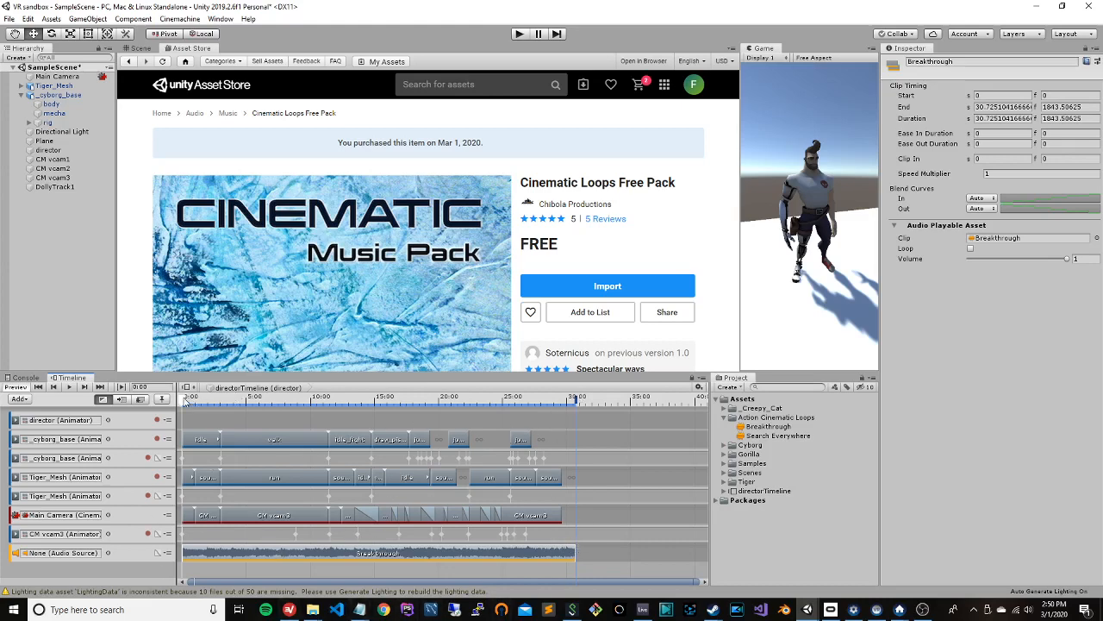
Step: Preview the start of the timeline in the Scene view, rewind to 0:00, and widen the Game view across most of the viewport area
click(139, 49)
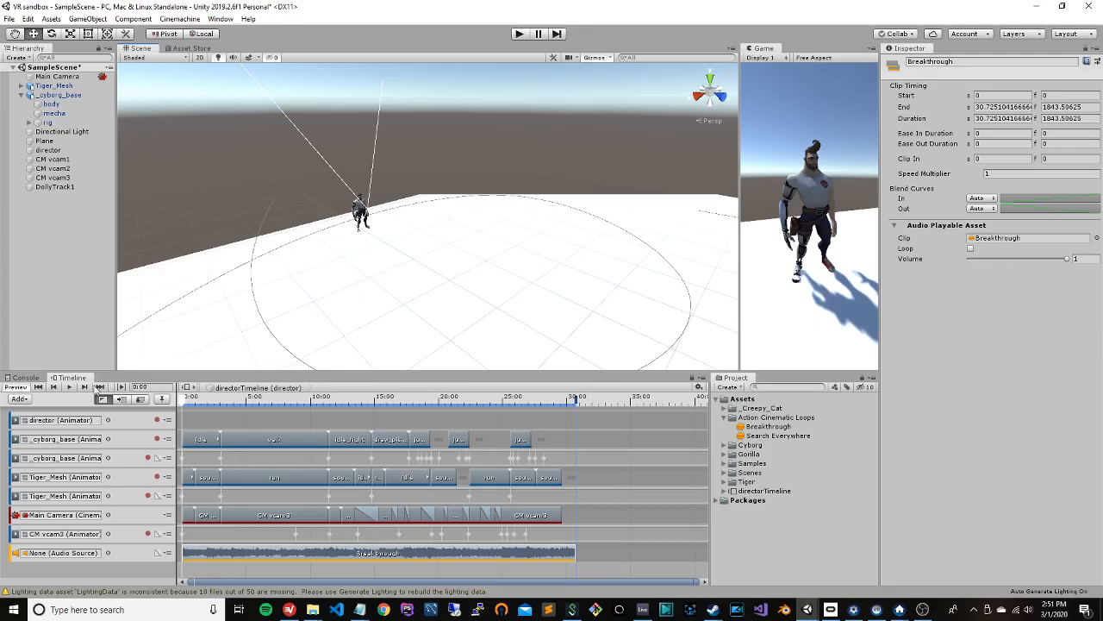
click(70, 387)
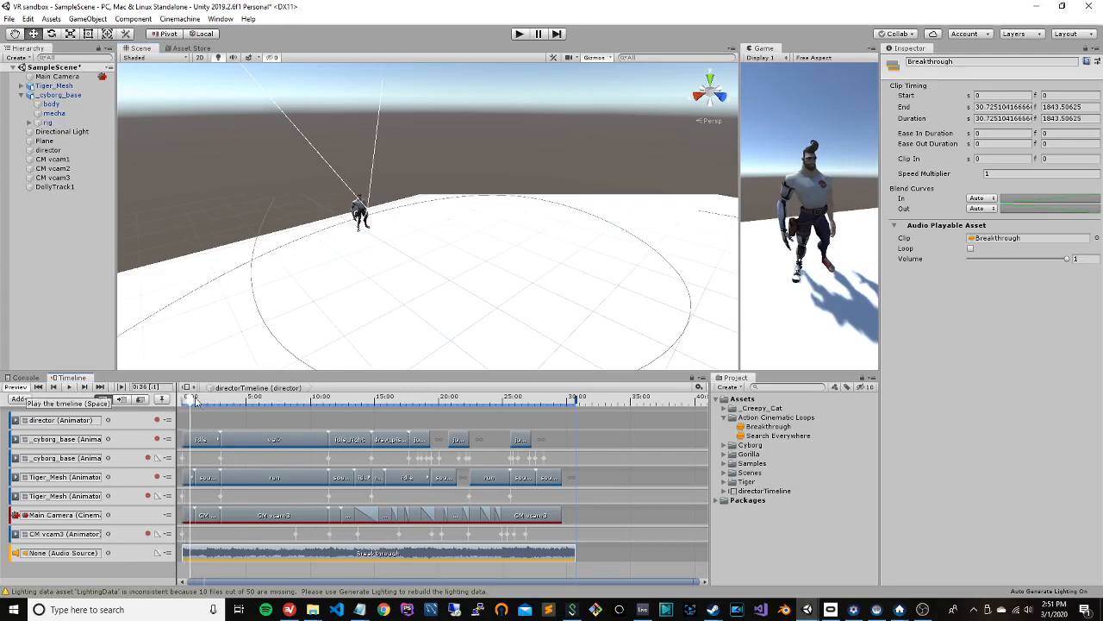
drag(192, 399, 147, 400)
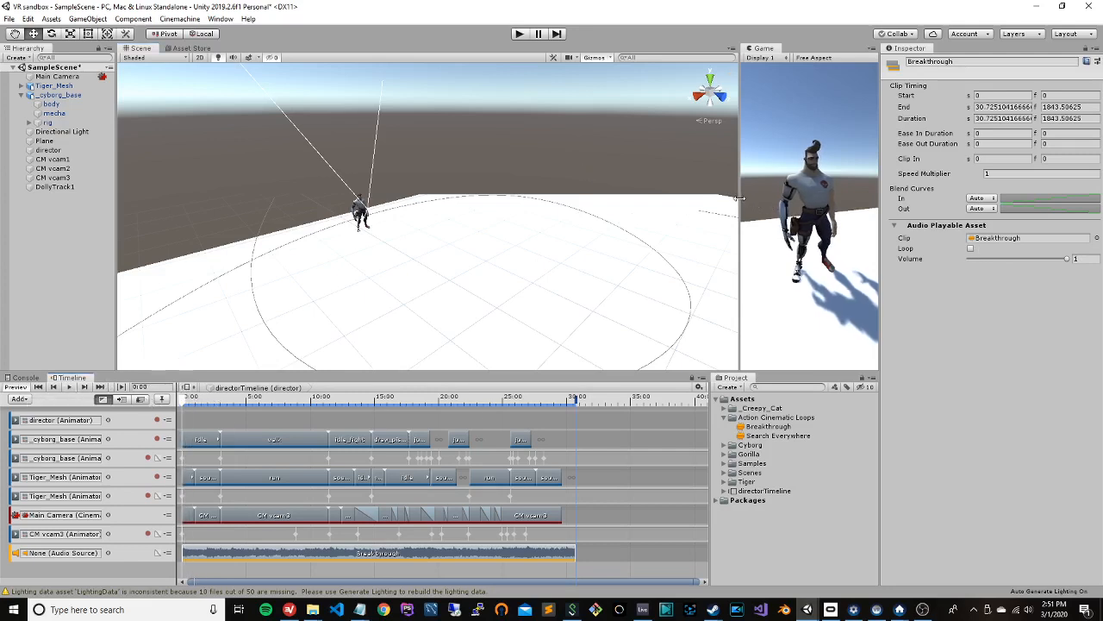
drag(739, 200, 254, 216)
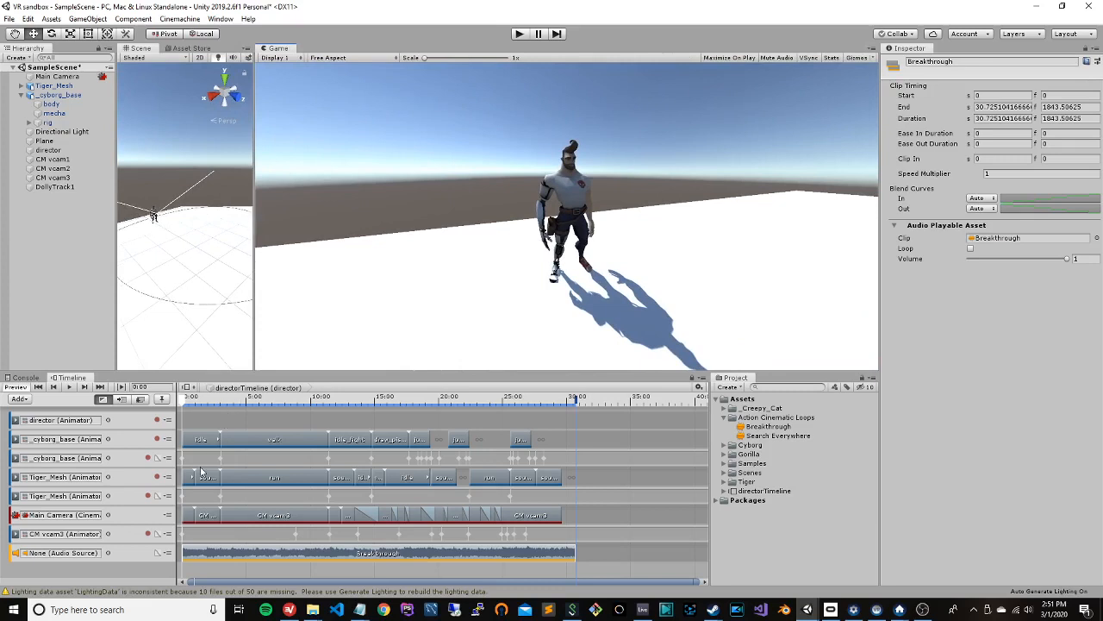
Step: Run the scene twice in play mode to review the full sequence with its music, stopping after each run
click(520, 35)
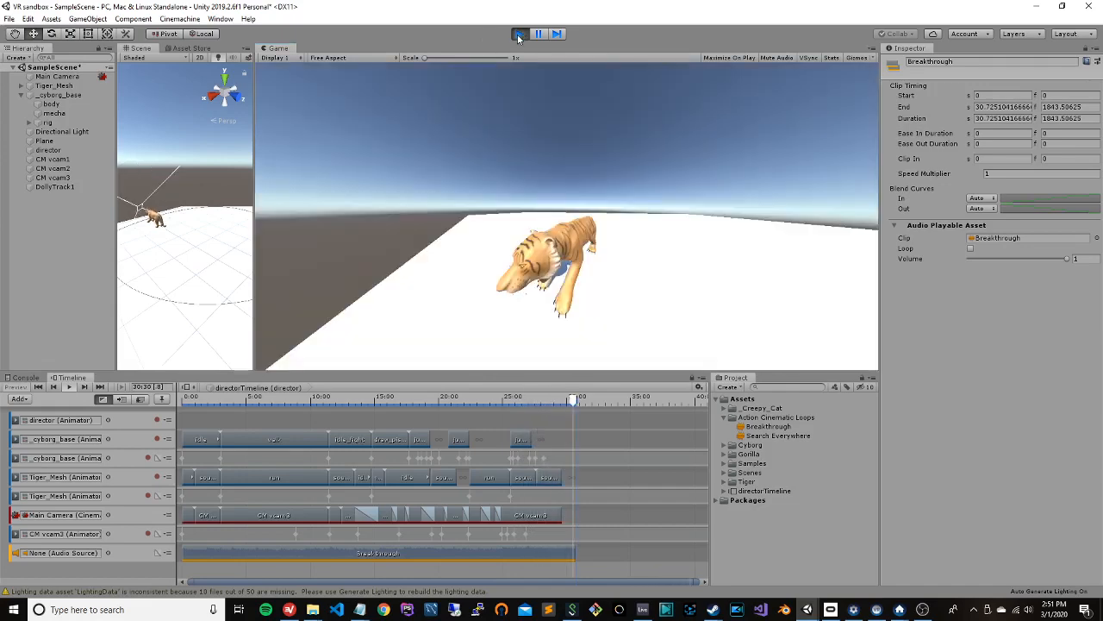
click(519, 35)
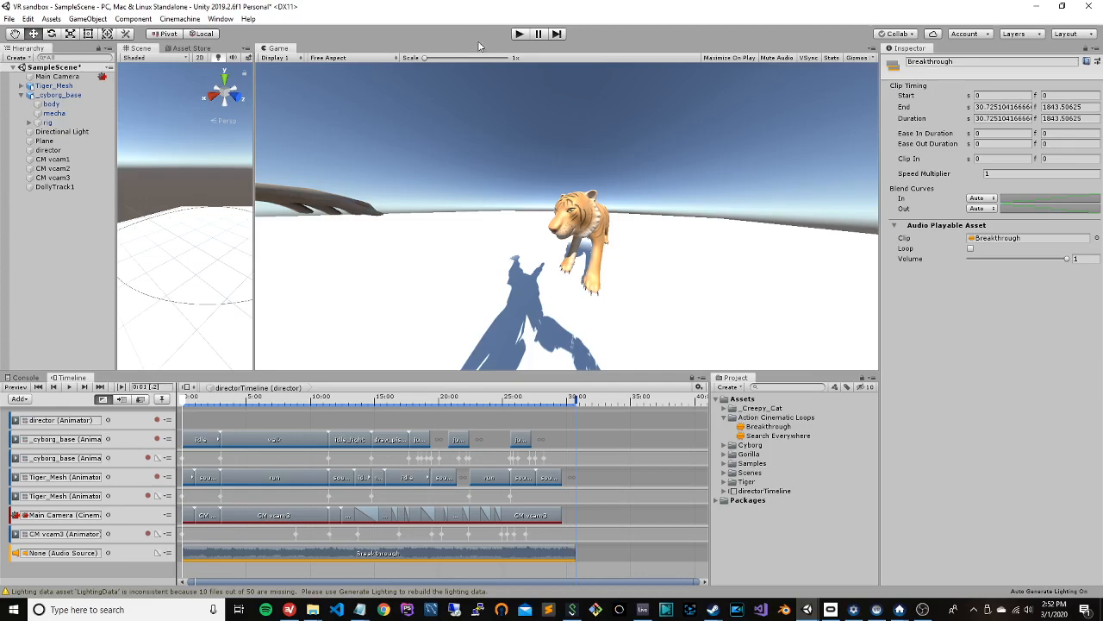
click(520, 34)
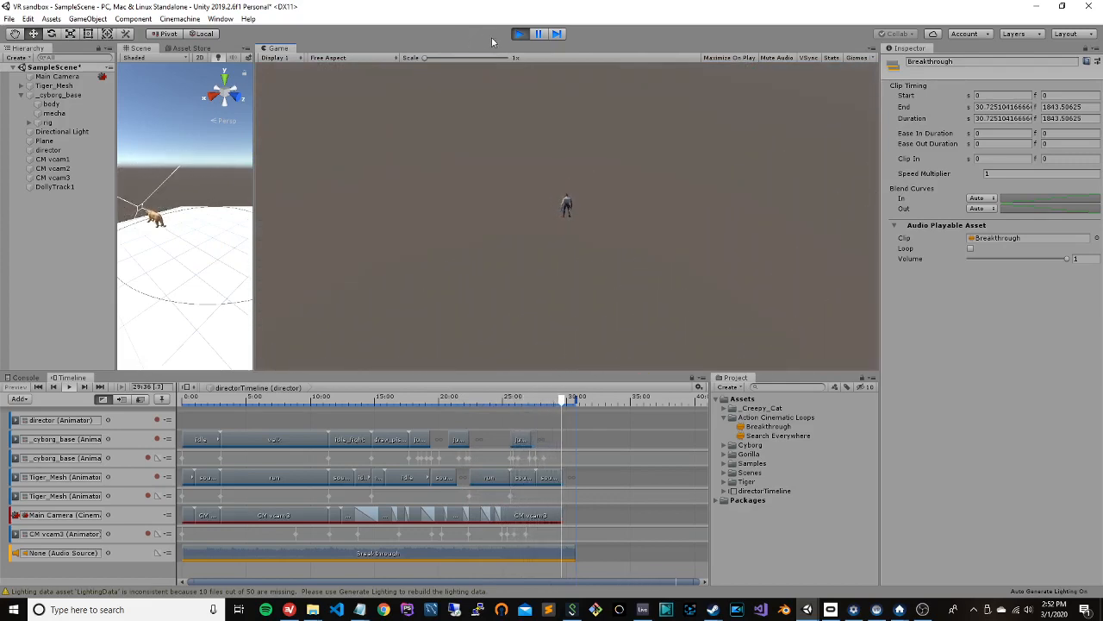
click(520, 34)
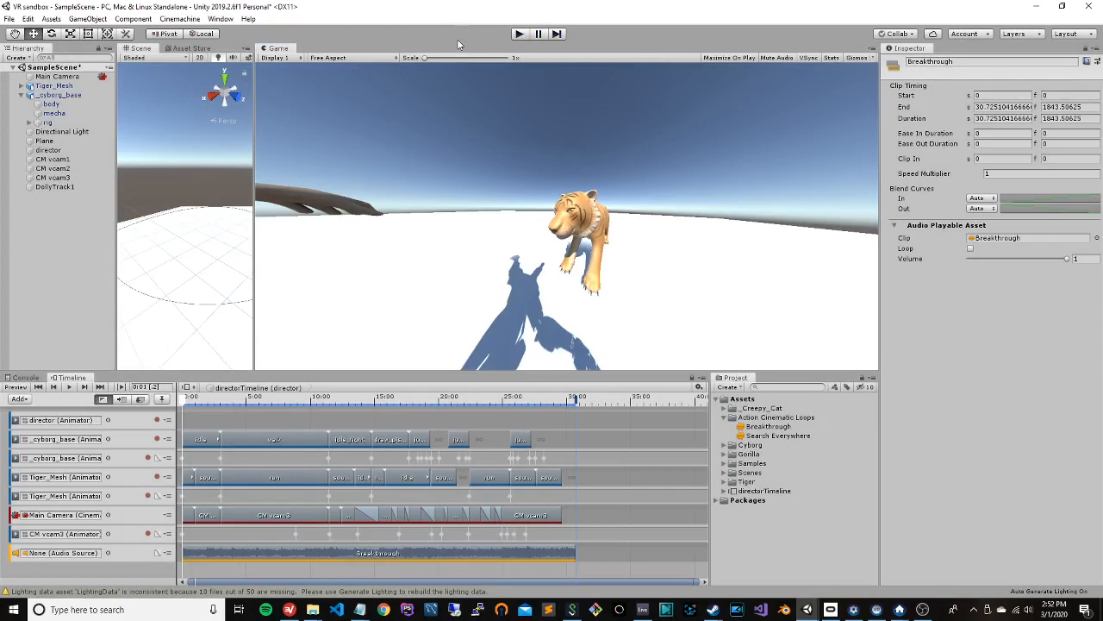